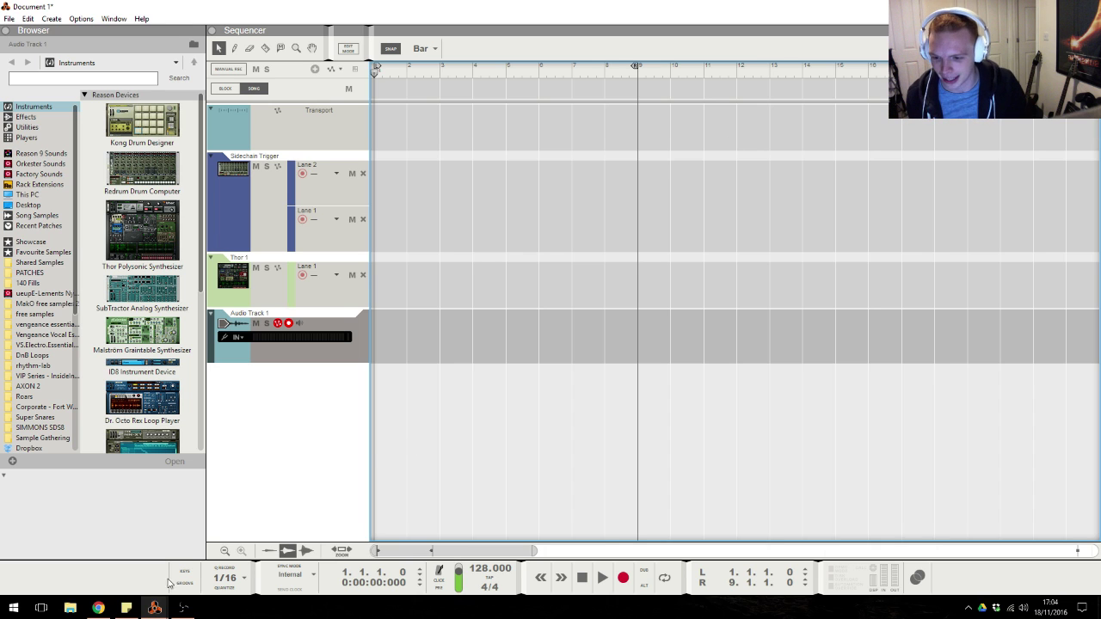
Check the Twitch chat window, and set the song tempo to 140 in the Reason sequencer.
{"action": "left_click", "coordinate": [98, 607]}
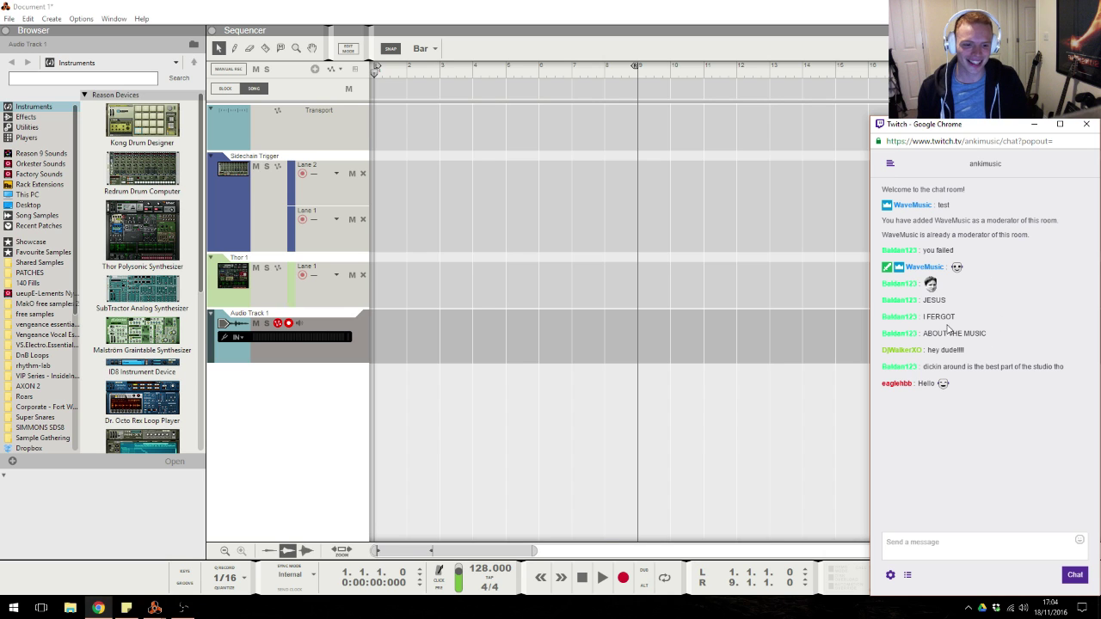
{"action": "left_click", "coordinate": [657, 341]}
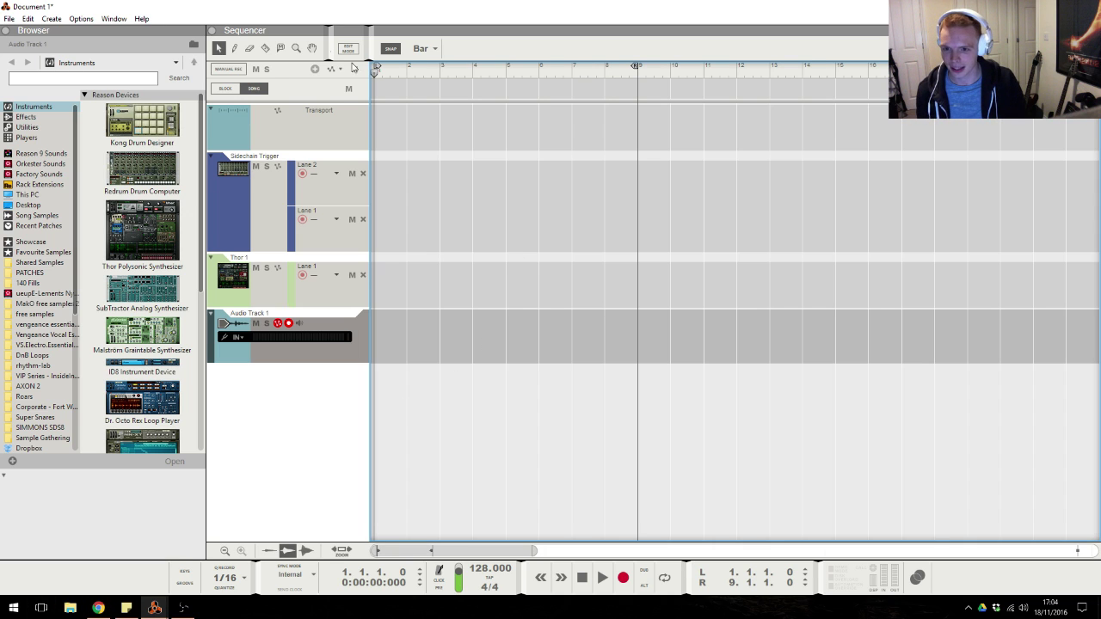
{"action": "left_click", "coordinate": [311, 405]}
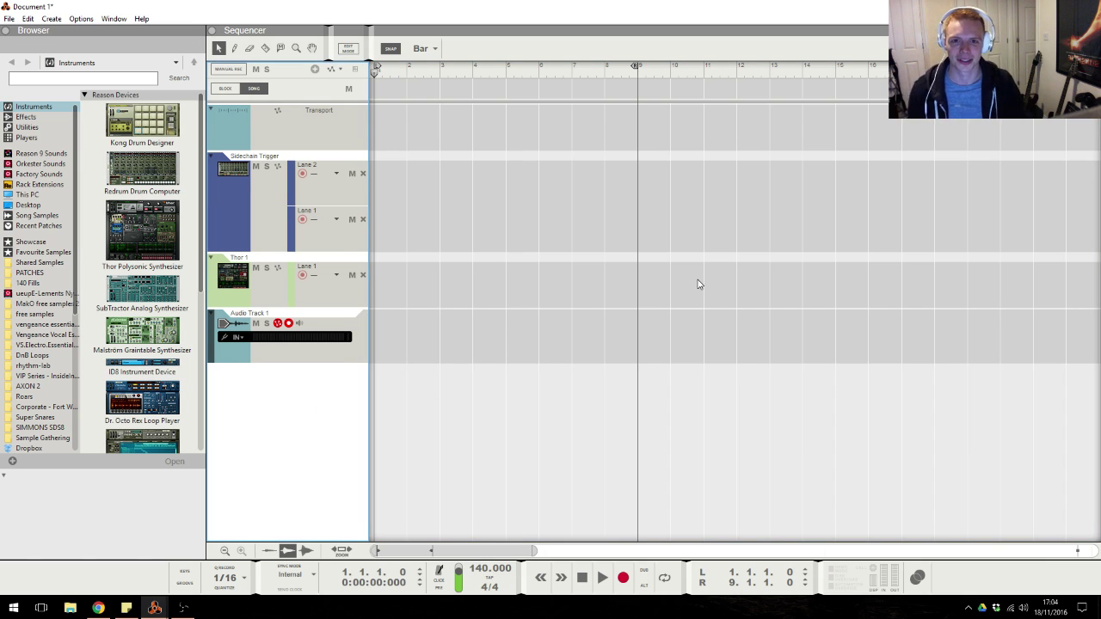
{"action": "left_click", "coordinate": [298, 359]}
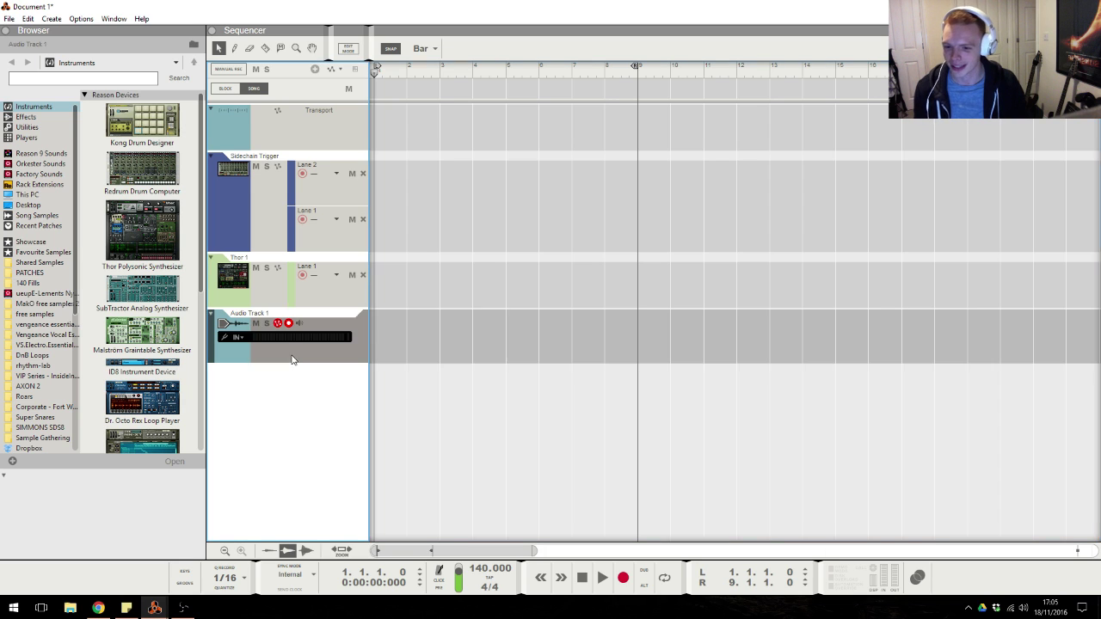
Switch to the rack window and create a Combinator in an empty area of the rack.
{"action": "key", "text": "alt+Tab"}
{"action": "left_click", "coordinate": [598, 307]}
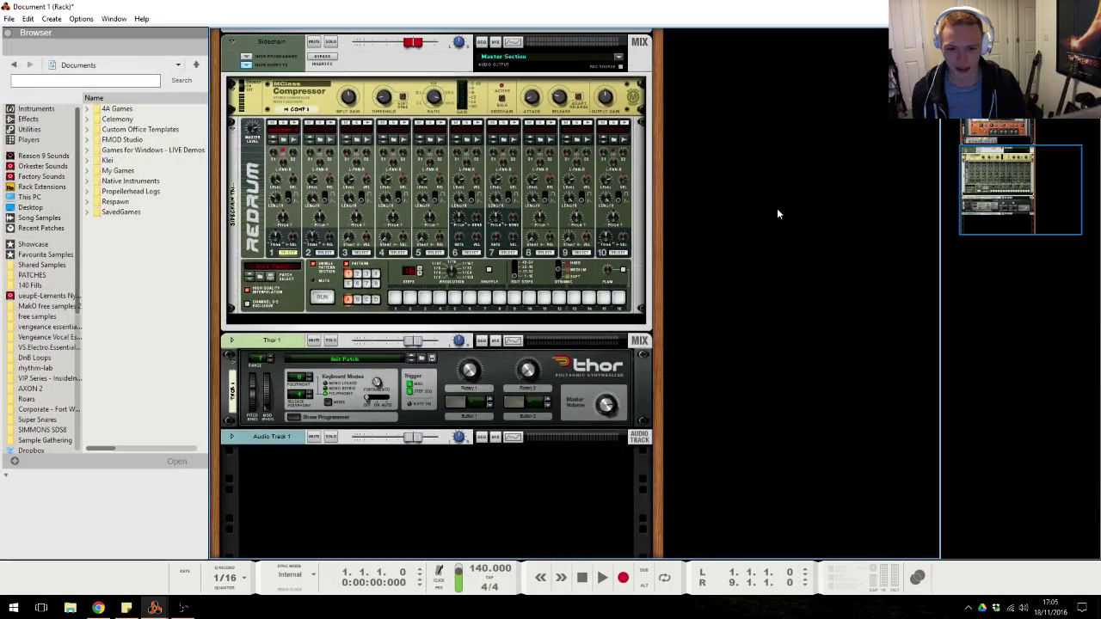
{"action": "right_click", "coordinate": [766, 194]}
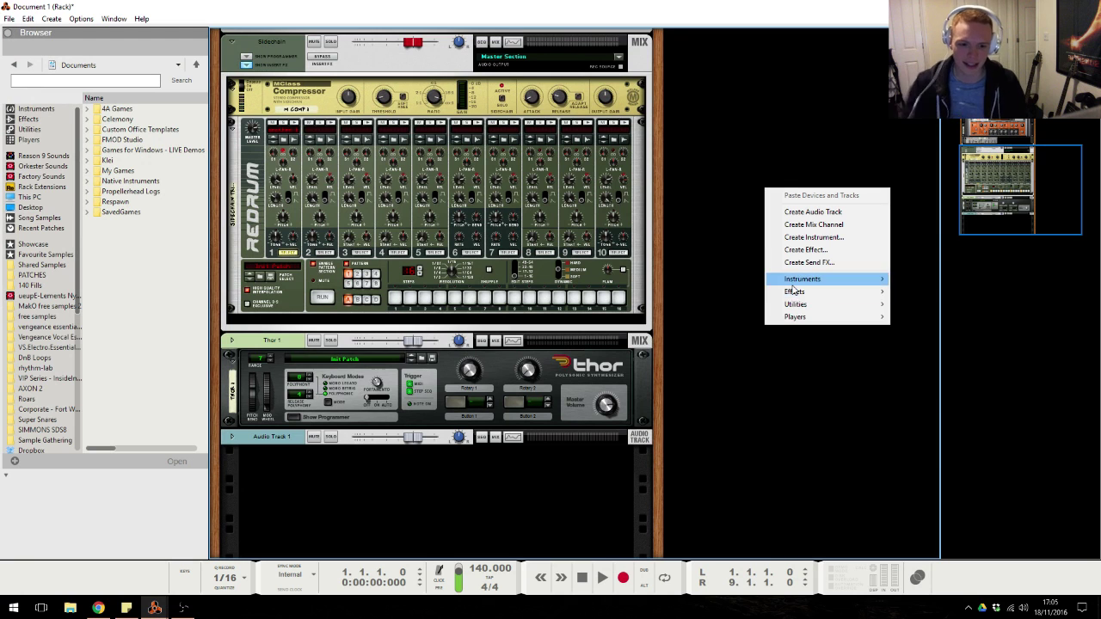
{"action": "mouse_move", "coordinate": [806, 308]}
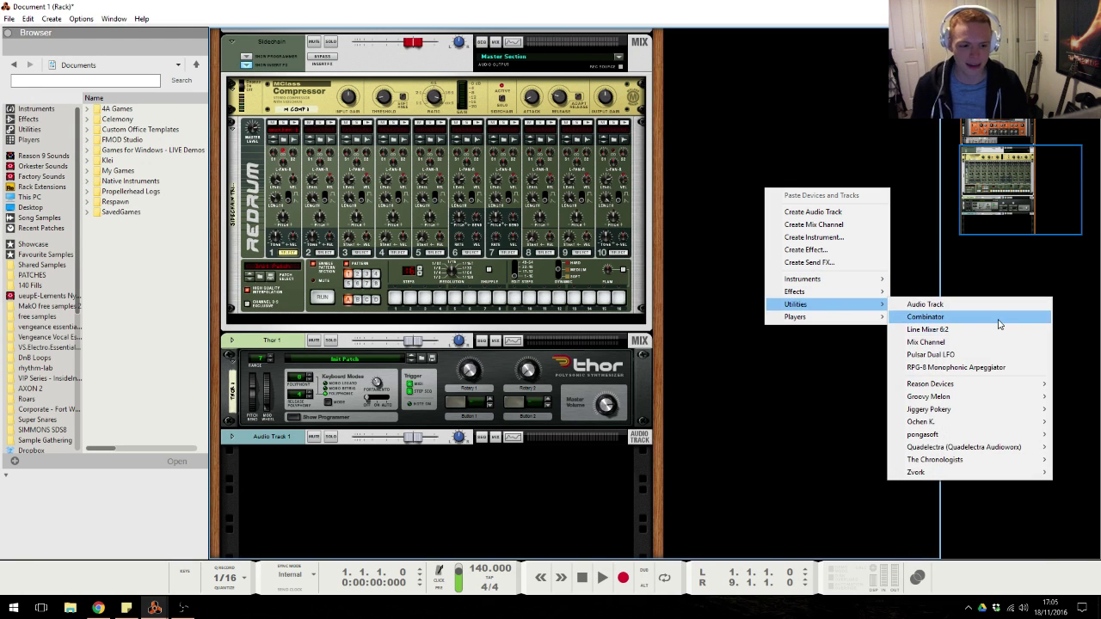
{"action": "left_click", "coordinate": [993, 316]}
Add a Thor Polysonic Synthesizer inside the Combinator and show its programmer.
{"action": "right_click", "coordinate": [640, 138]}
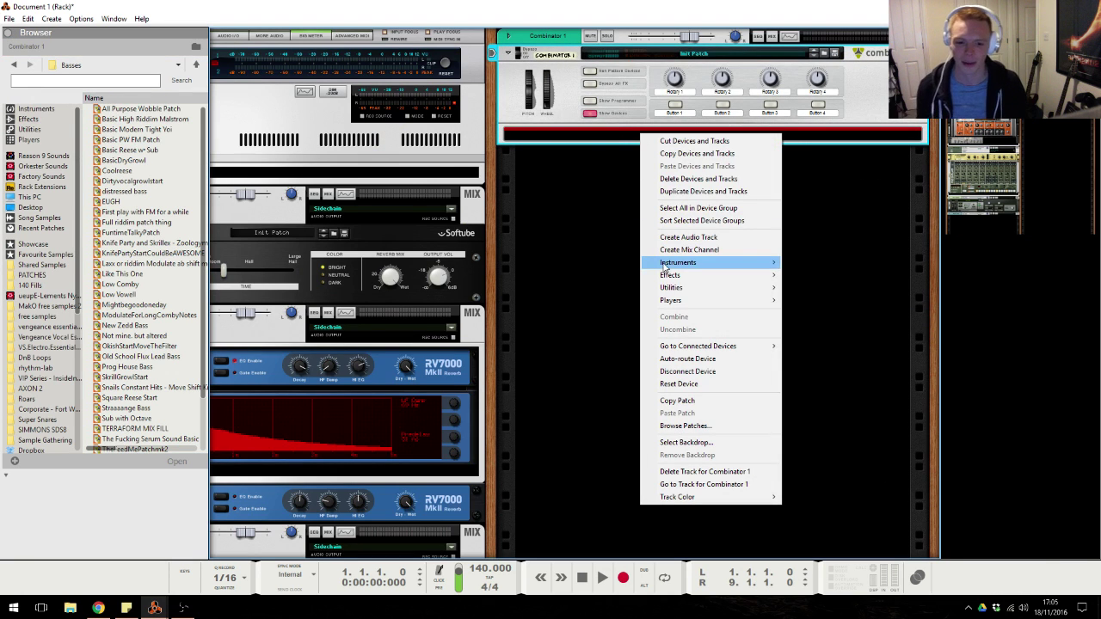
{"action": "mouse_move", "coordinate": [688, 262]}
{"action": "left_click", "coordinate": [830, 329]}
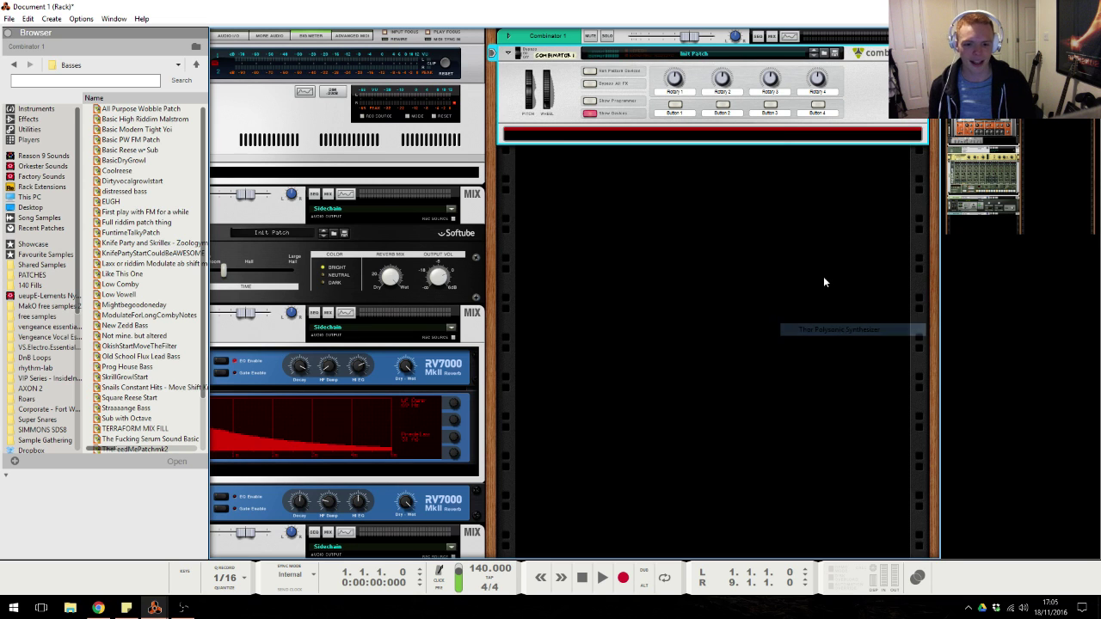
{"action": "left_click", "coordinate": [568, 197]}
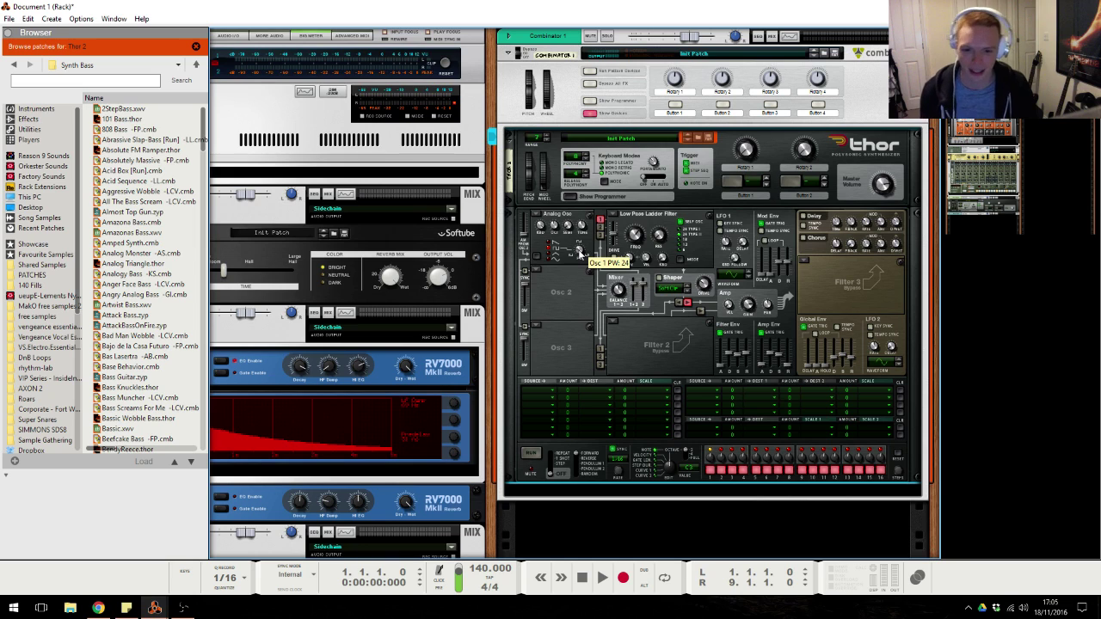
Load an Analog oscillator into Thor's Osc 2 and a Phase Modulation oscillator into Osc 3, and adjust the filter envelope.
{"action": "left_click", "coordinate": [539, 270]}
{"action": "left_click", "coordinate": [550, 283]}
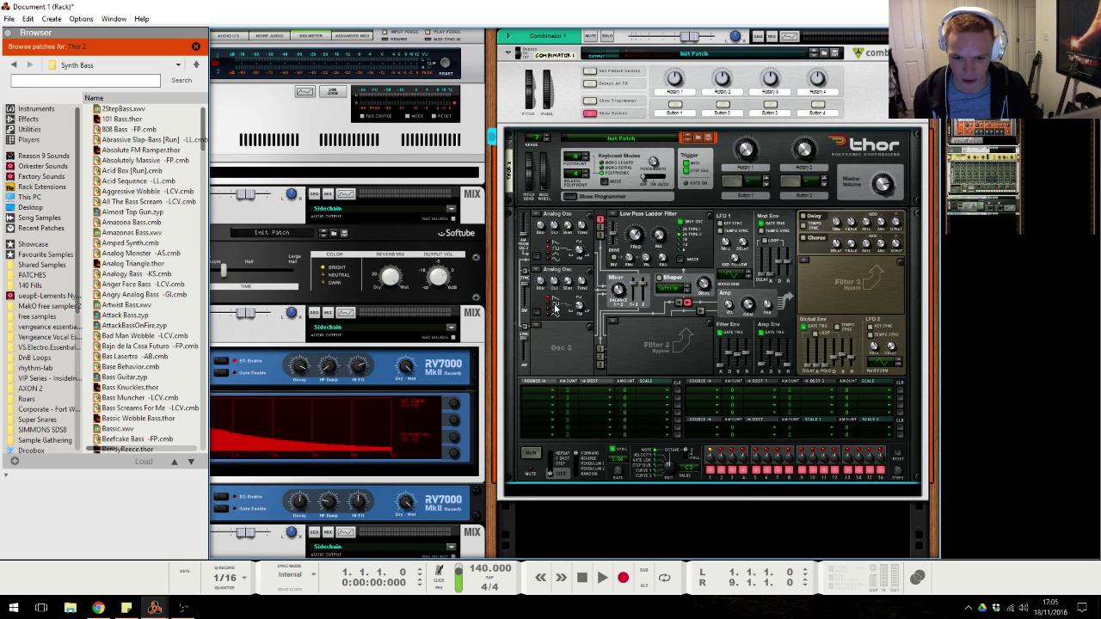
{"action": "left_click", "coordinate": [529, 332]}
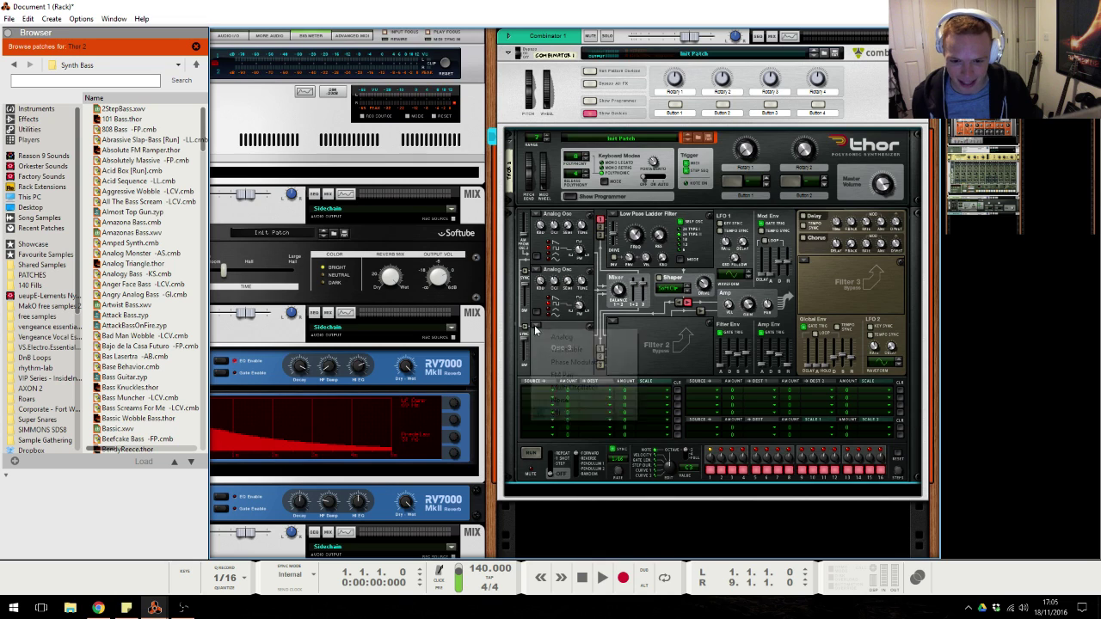
{"action": "left_click", "coordinate": [578, 362]}
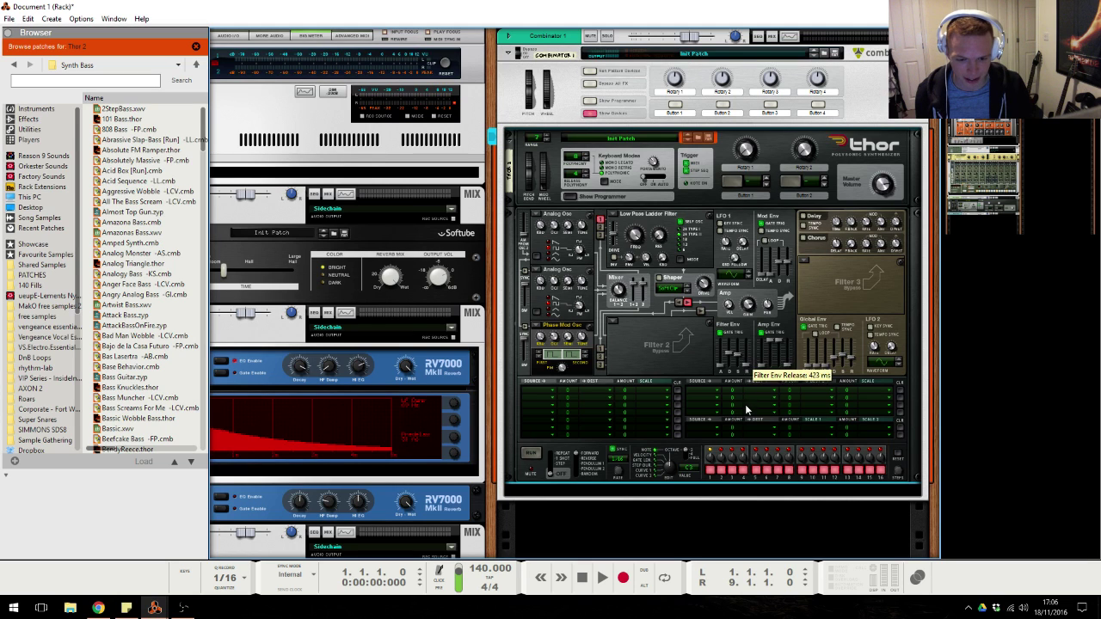
{"action": "mouse_move", "coordinate": [731, 360]}
{"action": "left_mouse_down"}
{"action": "mouse_move", "coordinate": [736, 388]}
{"action": "mouse_move", "coordinate": [731, 359]}
{"action": "left_mouse_up"}
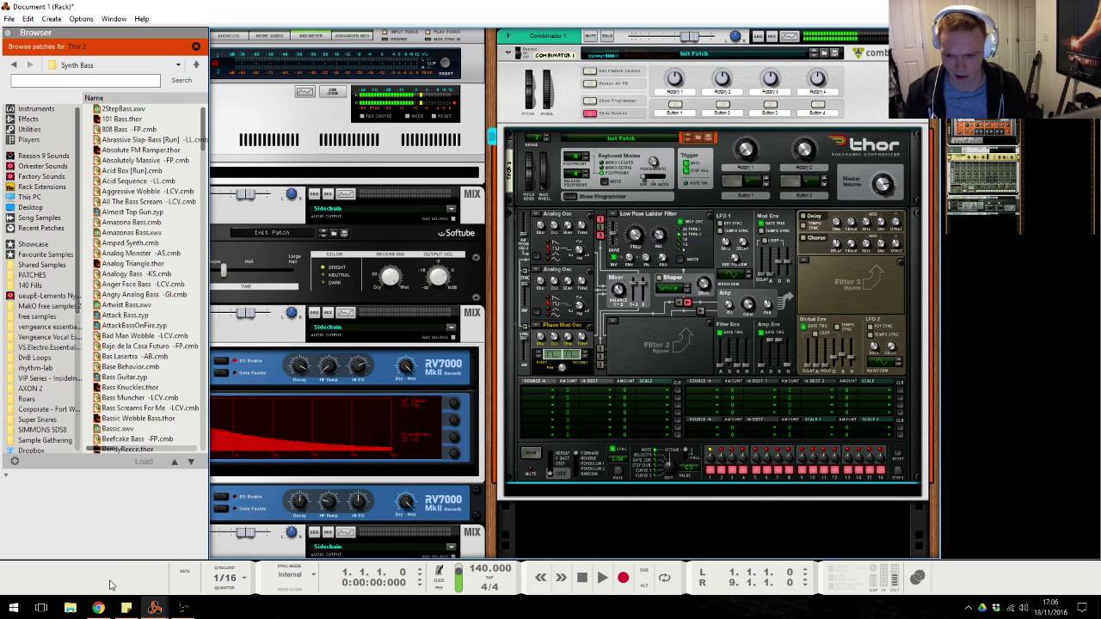
Check the Twitch chat window and return to the Reason rack.
{"action": "left_click", "coordinate": [98, 608]}
{"action": "left_click", "coordinate": [689, 343]}
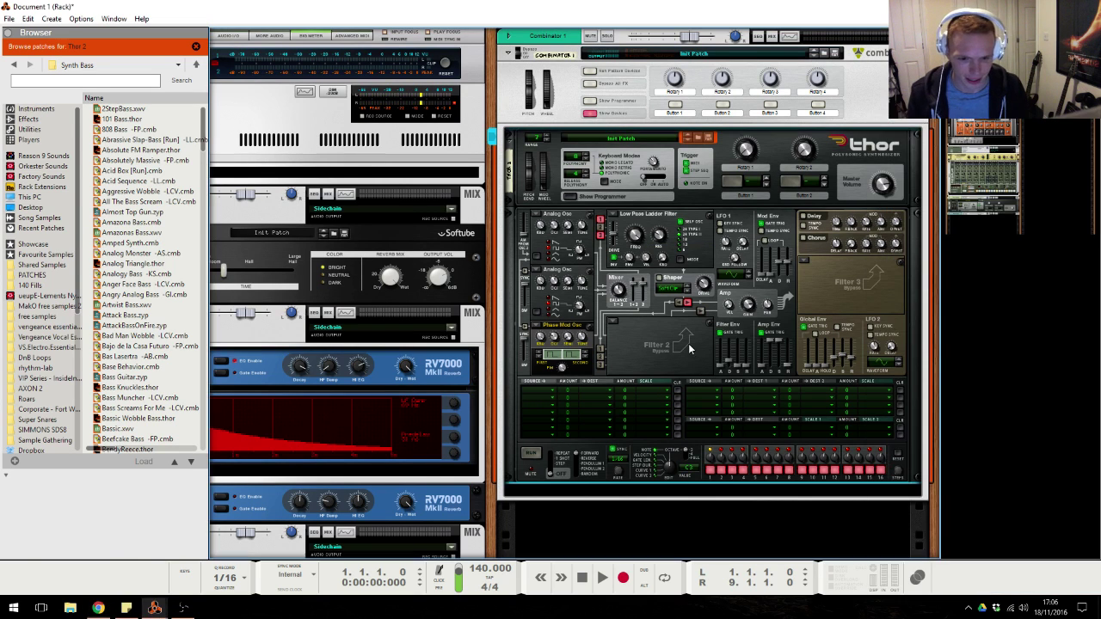
Route Osc 2 to Osc 3 Frequency (FM) in the first row of Thor's modulation matrix.
{"action": "left_click", "coordinate": [545, 390]}
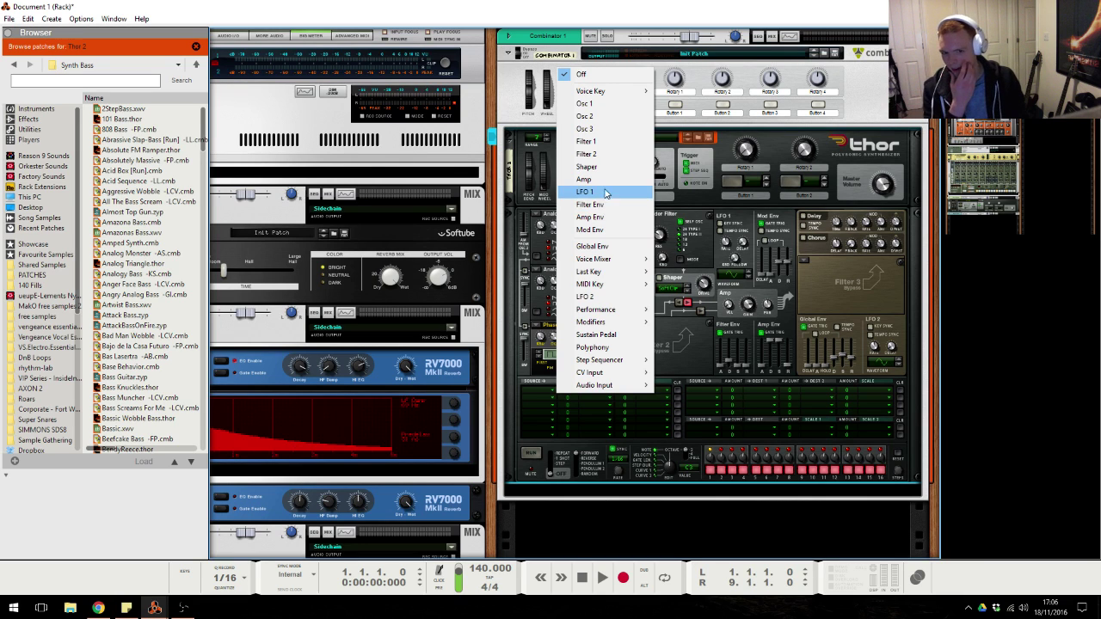
{"action": "left_click", "coordinate": [613, 116]}
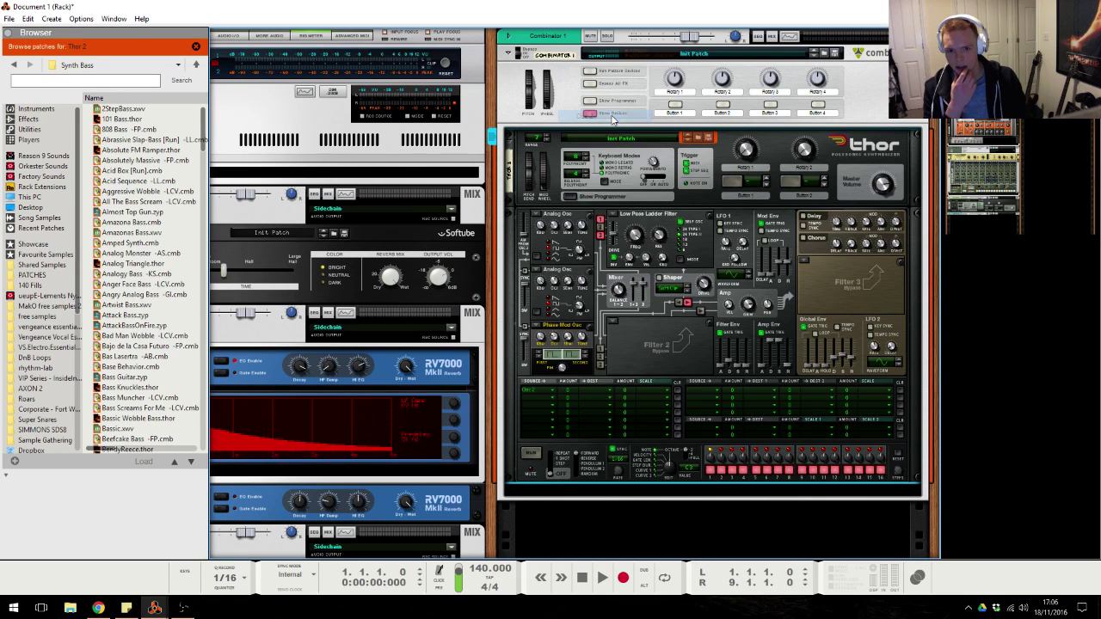
{"action": "left_click", "coordinate": [591, 389]}
{"action": "mouse_move", "coordinate": [667, 129]}
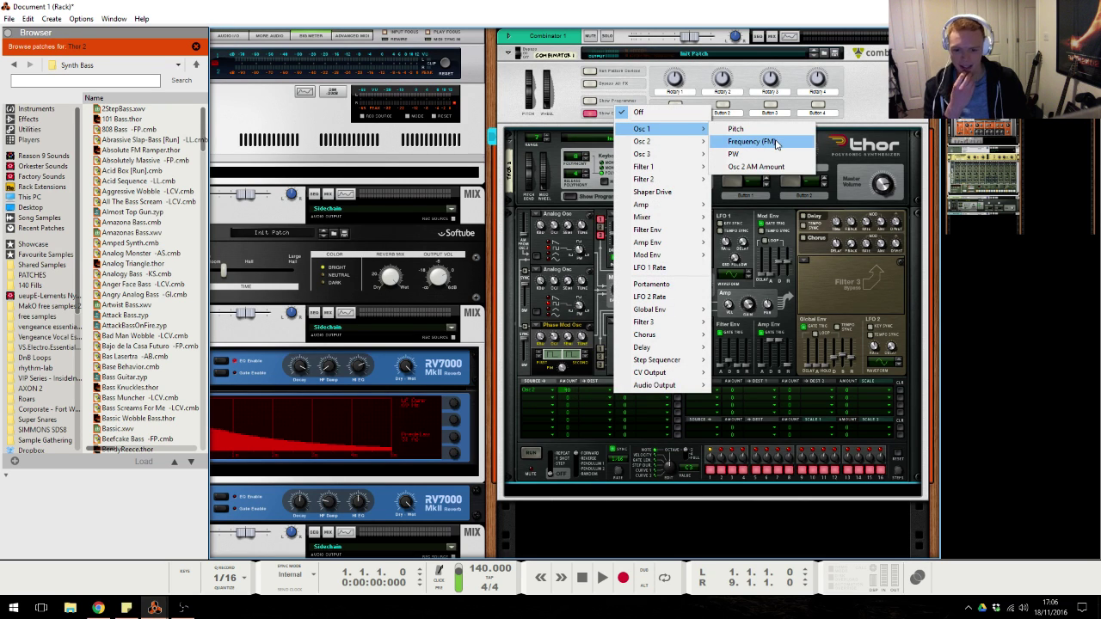
{"action": "left_click", "coordinate": [588, 394]}
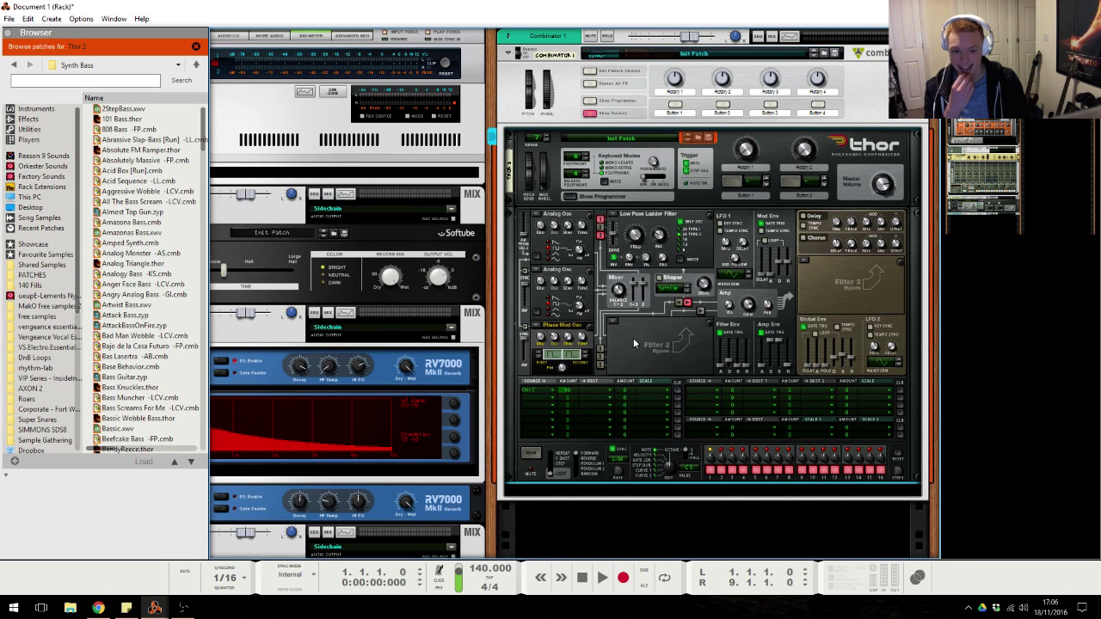
{"action": "left_click", "coordinate": [588, 394]}
{"action": "mouse_move", "coordinate": [667, 154]}
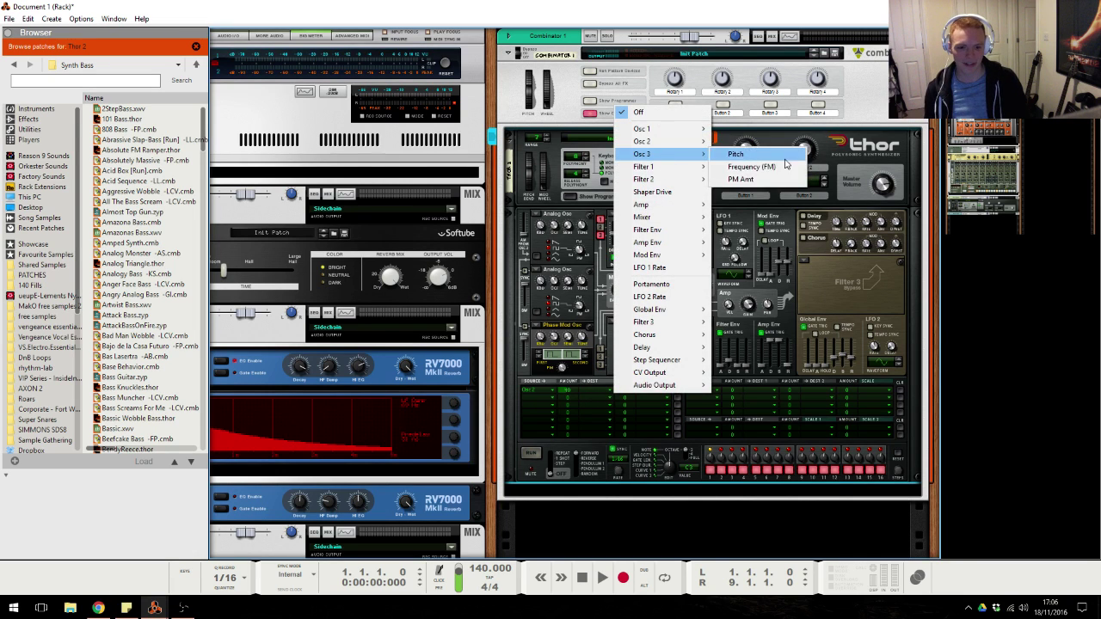
{"action": "left_click", "coordinate": [778, 168]}
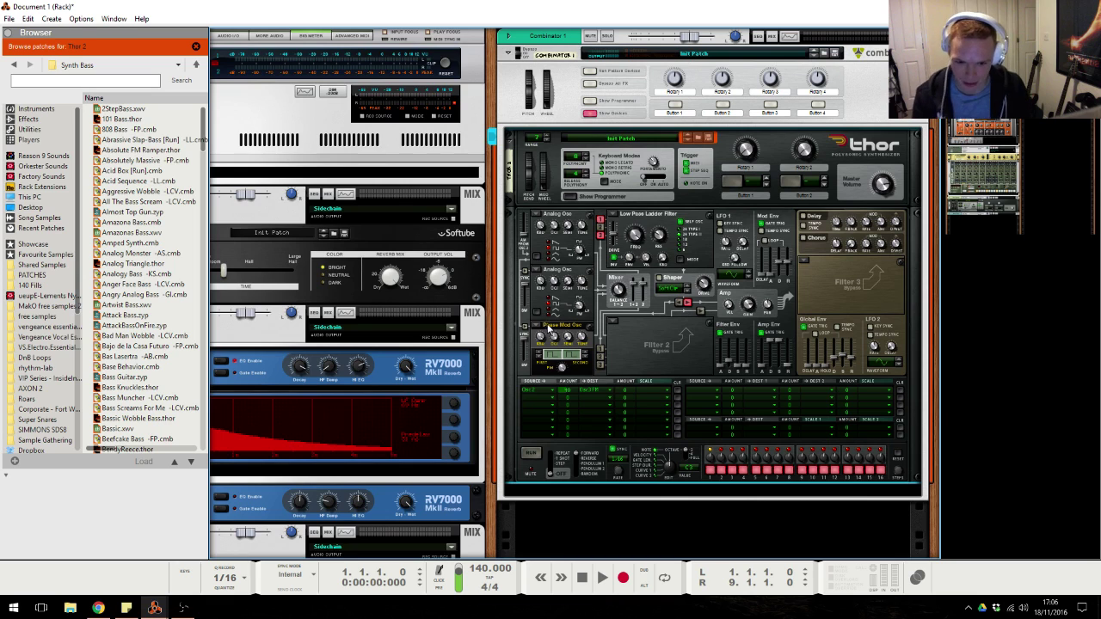
Set the amount of the Osc 2 to Osc 3 FM routing to 29.
{"action": "left_click_drag", "start_coordinate": [574, 402], "coordinate": [577, 395]}
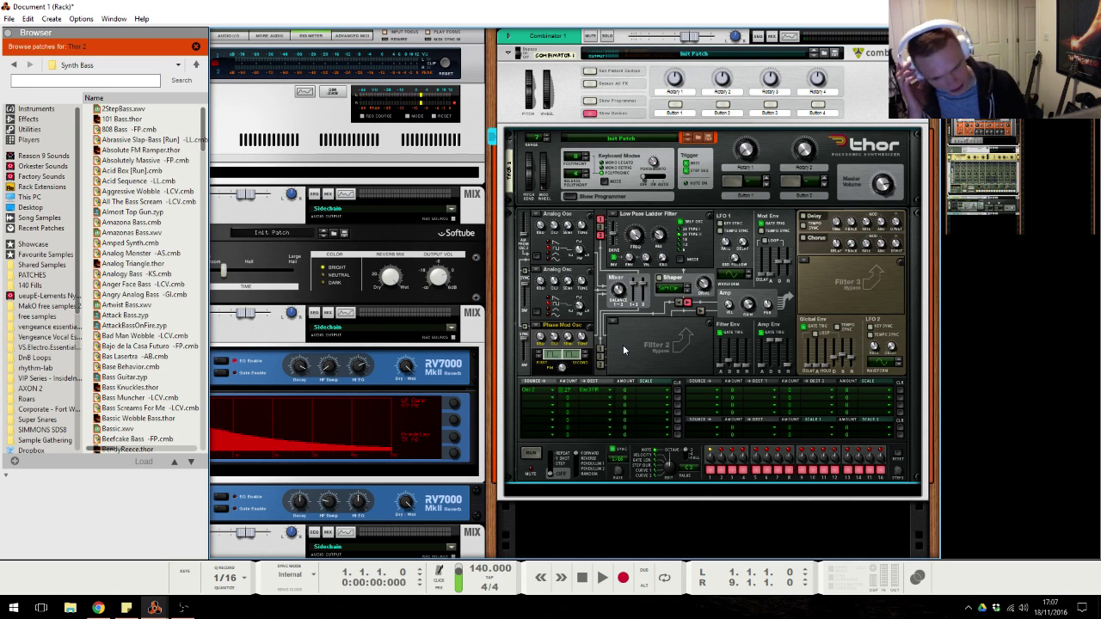
{"action": "left_click_drag", "start_coordinate": [577, 395], "coordinate": [577, 392]}
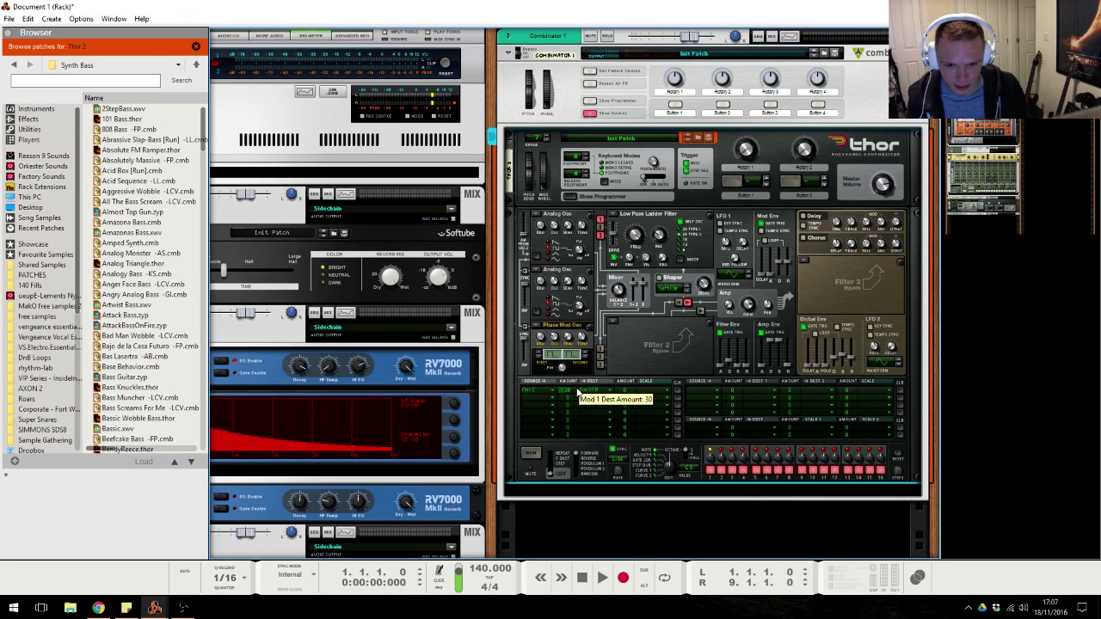
{"action": "left_click_drag", "start_coordinate": [569, 391], "coordinate": [575, 396]}
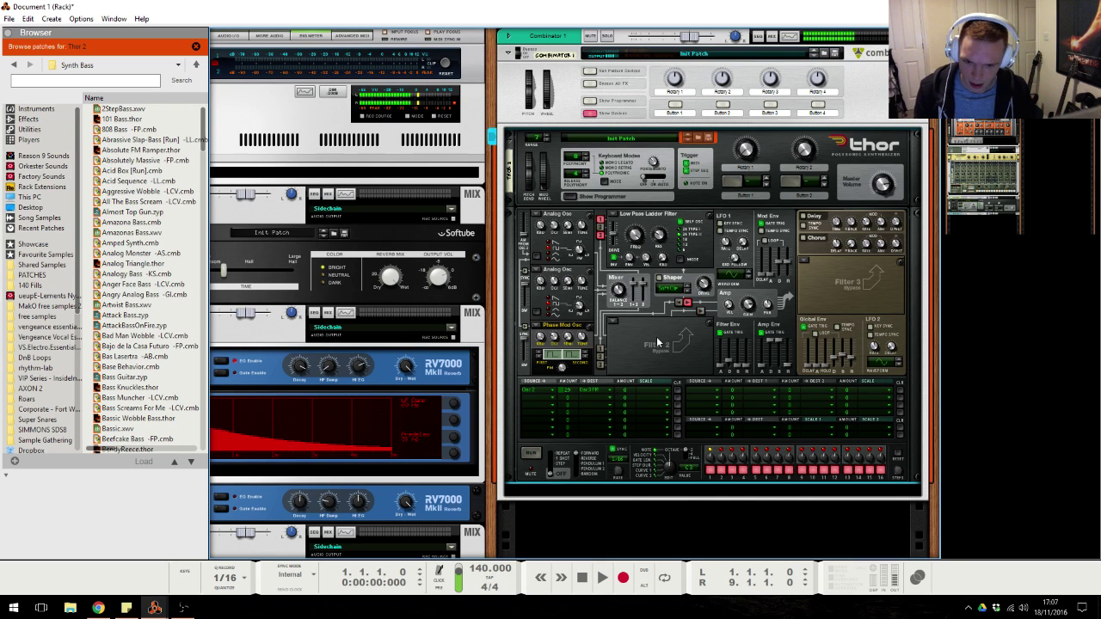
Set the pulse width of Thor's oscillator 2 to 52.
{"action": "left_click", "coordinate": [542, 391]}
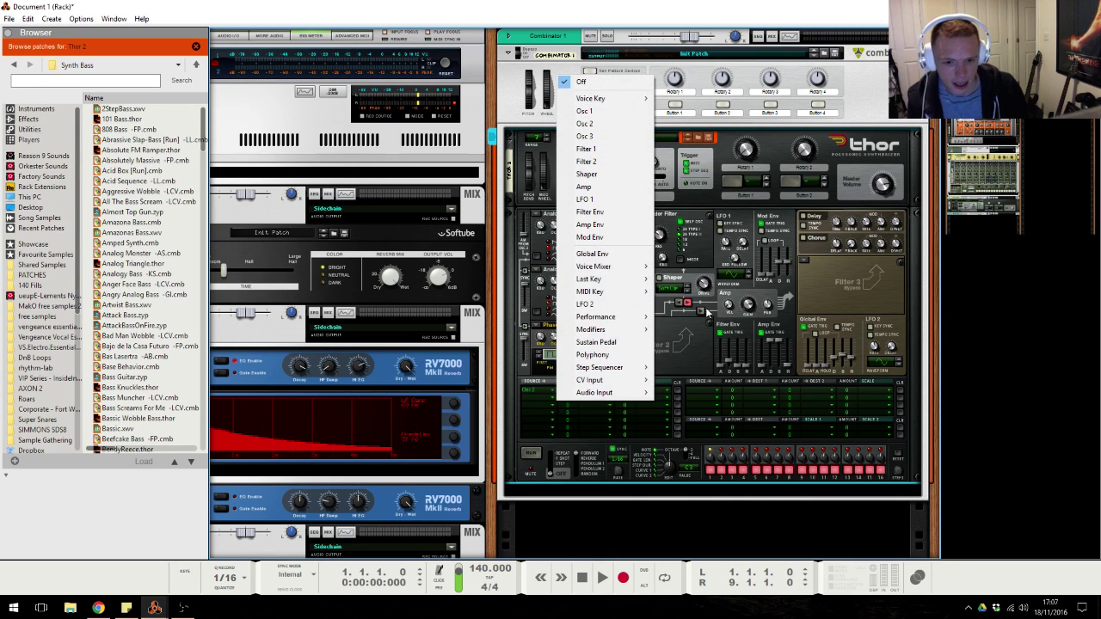
{"action": "left_click", "coordinate": [706, 294]}
{"action": "mouse_move", "coordinate": [589, 304]}
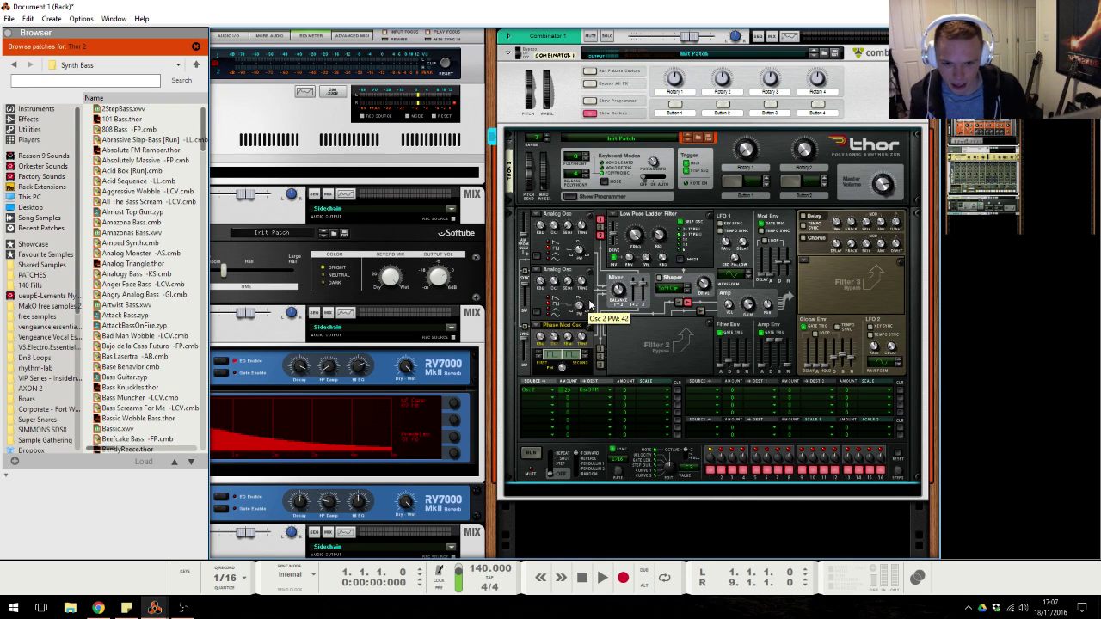
{"action": "mouse_move", "coordinate": [592, 305]}
{"action": "left_mouse_down"}
{"action": "mouse_move", "coordinate": [587, 325]}
{"action": "mouse_move", "coordinate": [590, 290]}
{"action": "mouse_move", "coordinate": [593, 304]}
{"action": "left_mouse_up"}
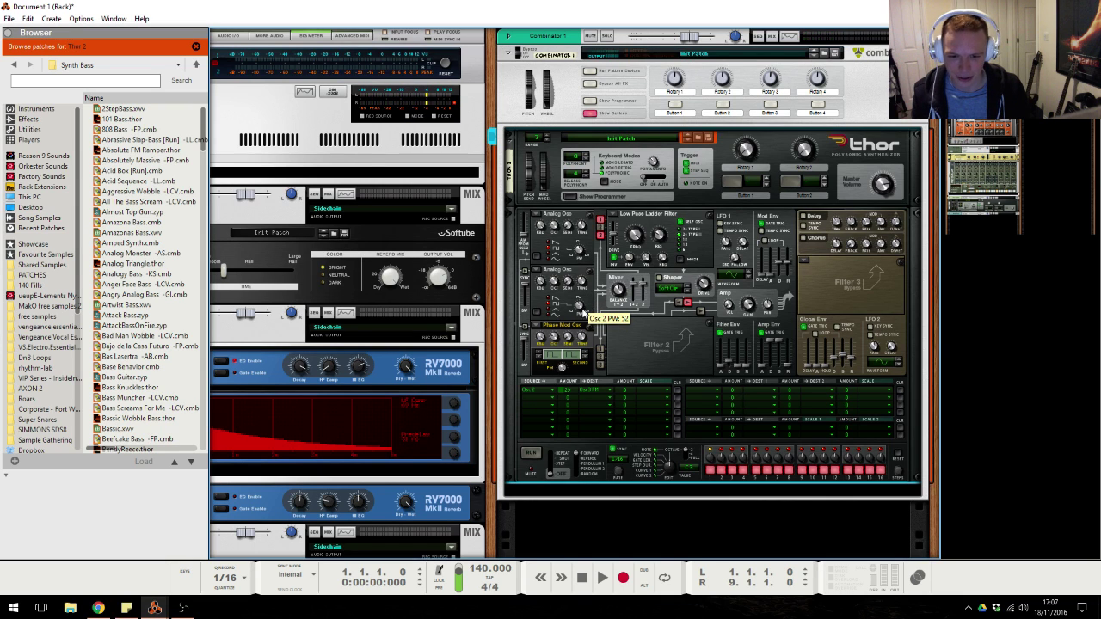
Open the clyp.it link posted in the Twitch chat and listen to the UUUH clip.
{"action": "left_click", "coordinate": [98, 607]}
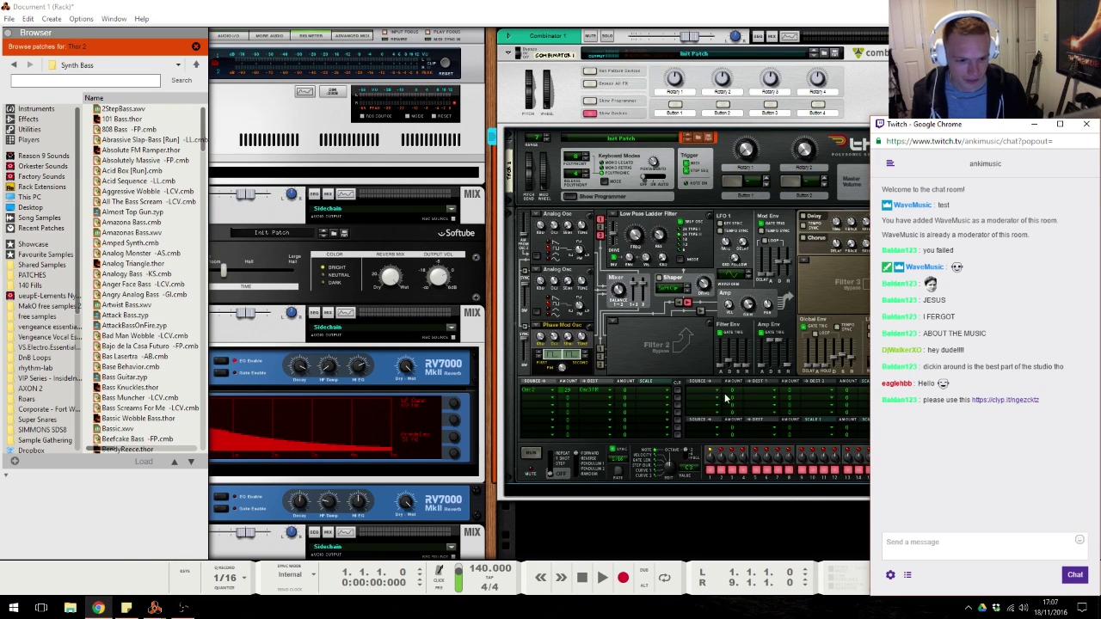
{"action": "left_click", "coordinate": [1005, 400]}
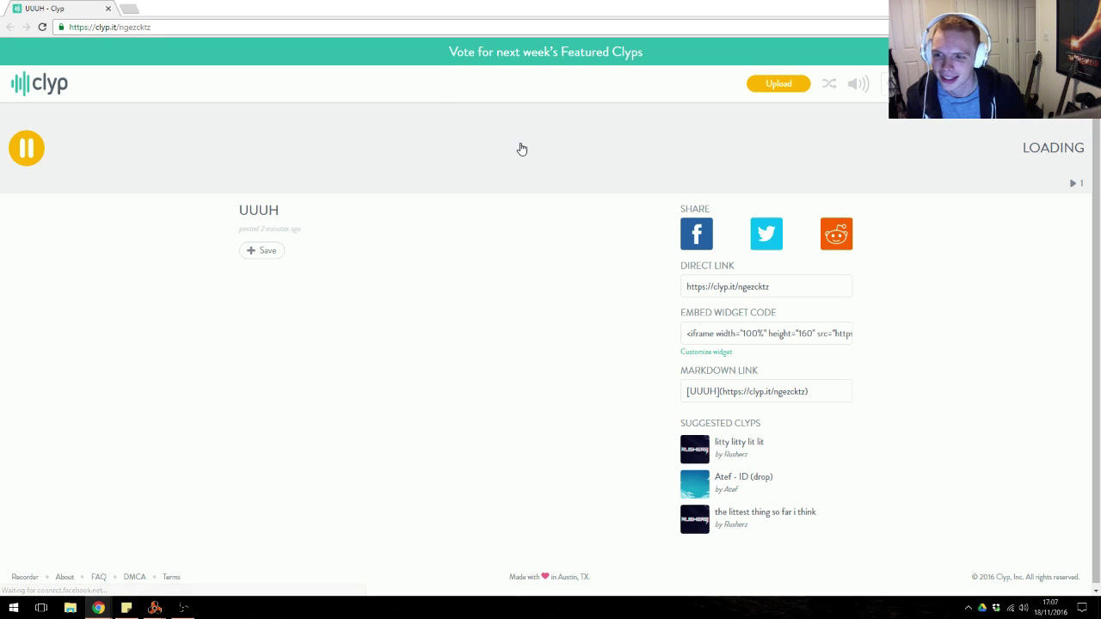
{"action": "left_click", "coordinate": [31, 155]}
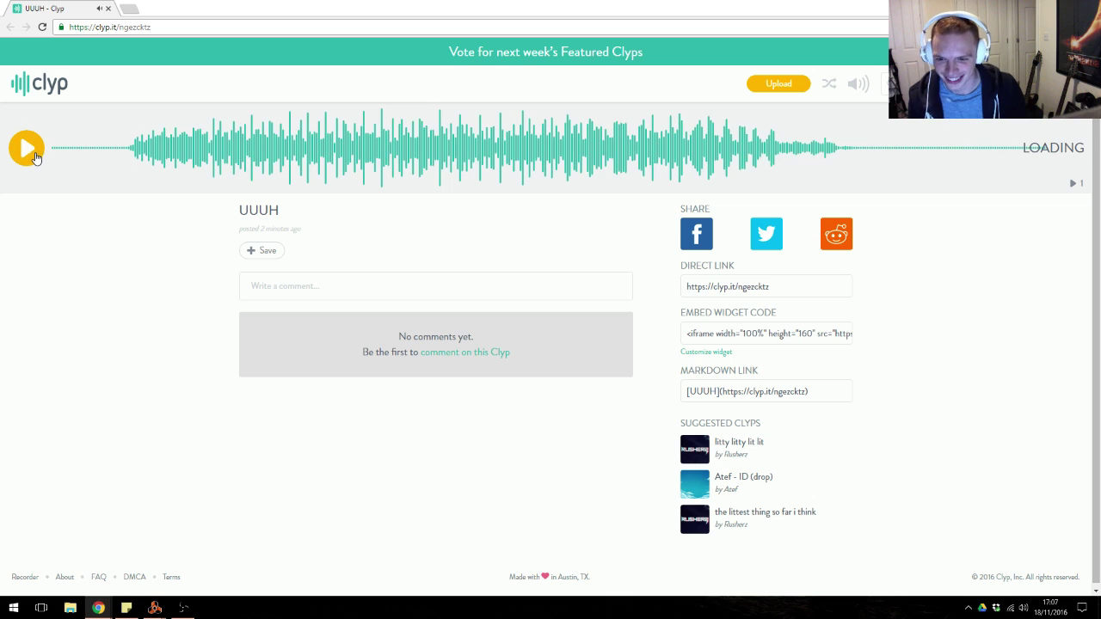
Try to save the UUUH clip on Clyp, replay it, and return to the Reason rack.
{"action": "left_click", "coordinate": [268, 251]}
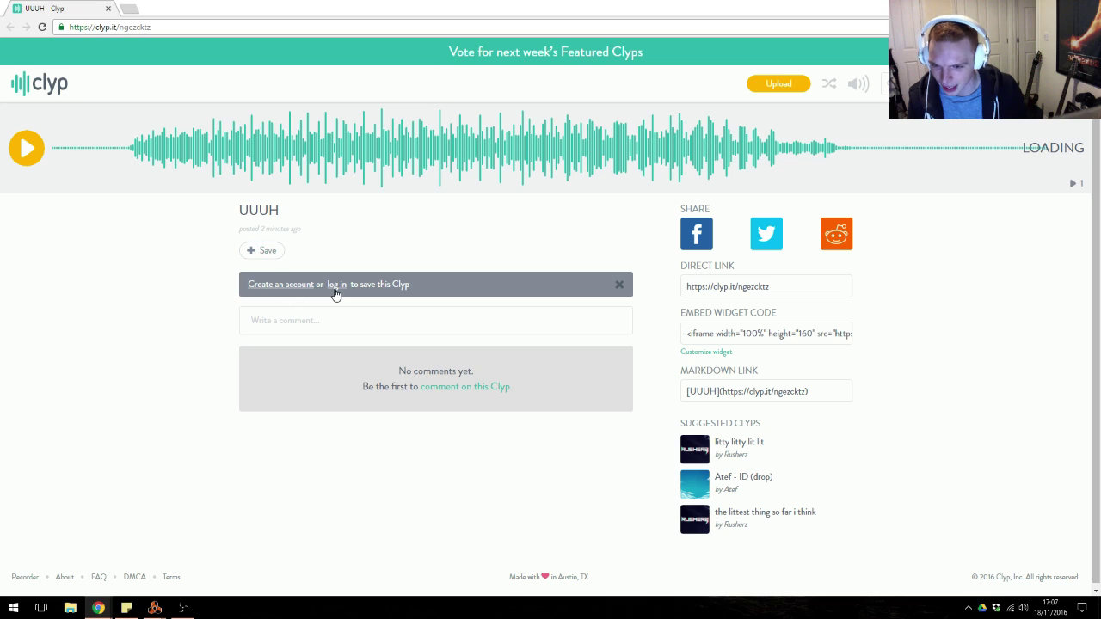
{"action": "left_click", "coordinate": [25, 151]}
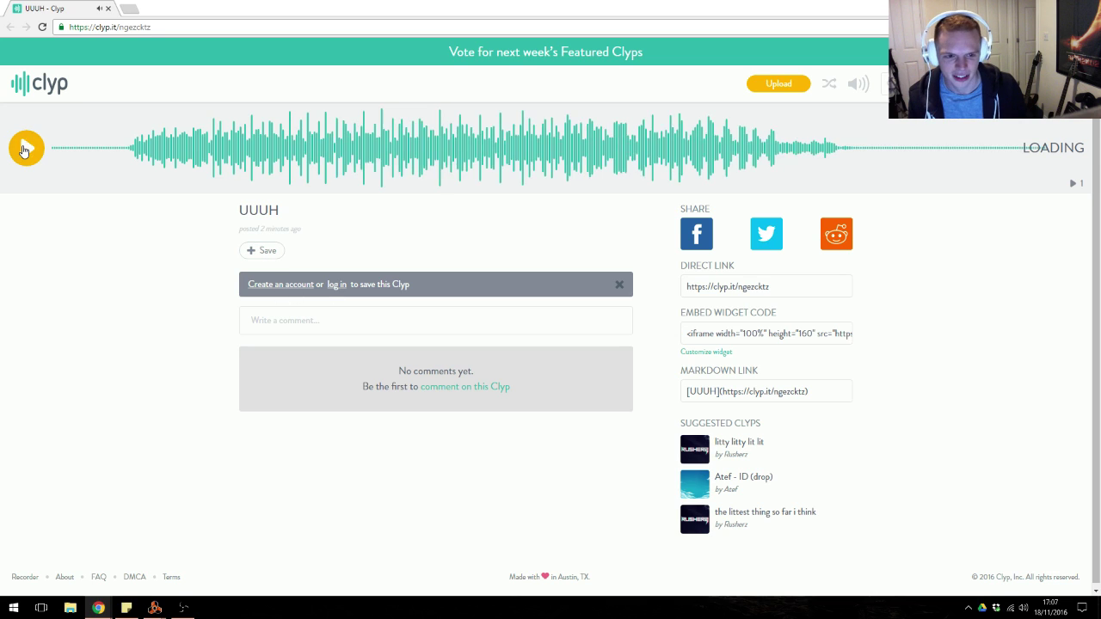
{"action": "left_click", "coordinate": [25, 151]}
{"action": "key", "text": "alt+Tab"}
{"action": "left_click", "coordinate": [648, 351]}
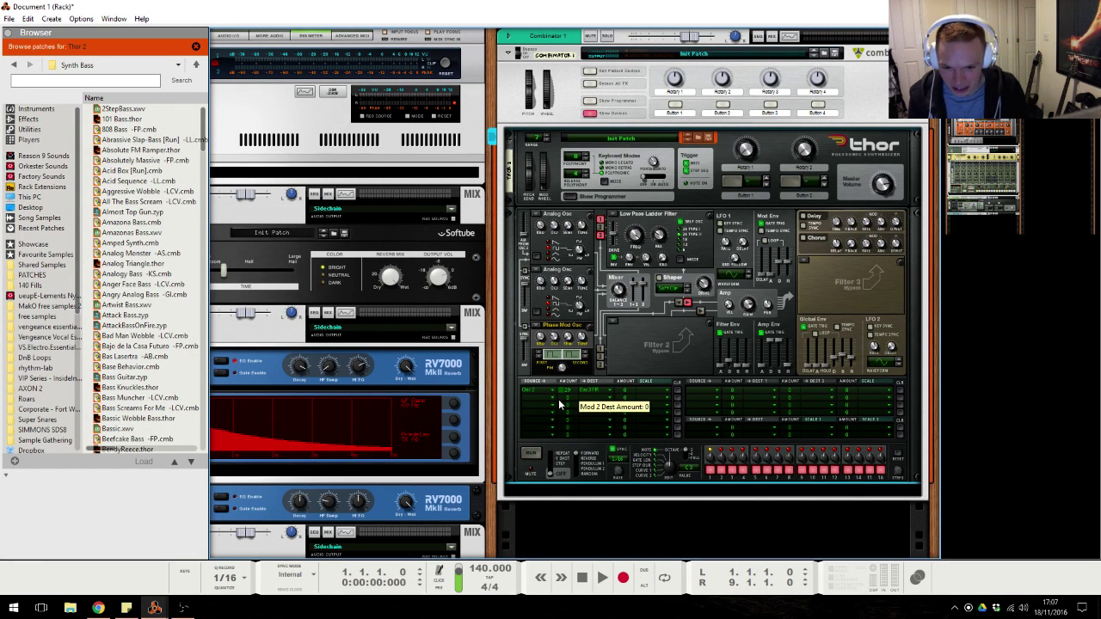
Route LFO 1 to oscillator 2's FM in Thor's second modulation row and raise the routing amount.
{"action": "left_click", "coordinate": [552, 401]}
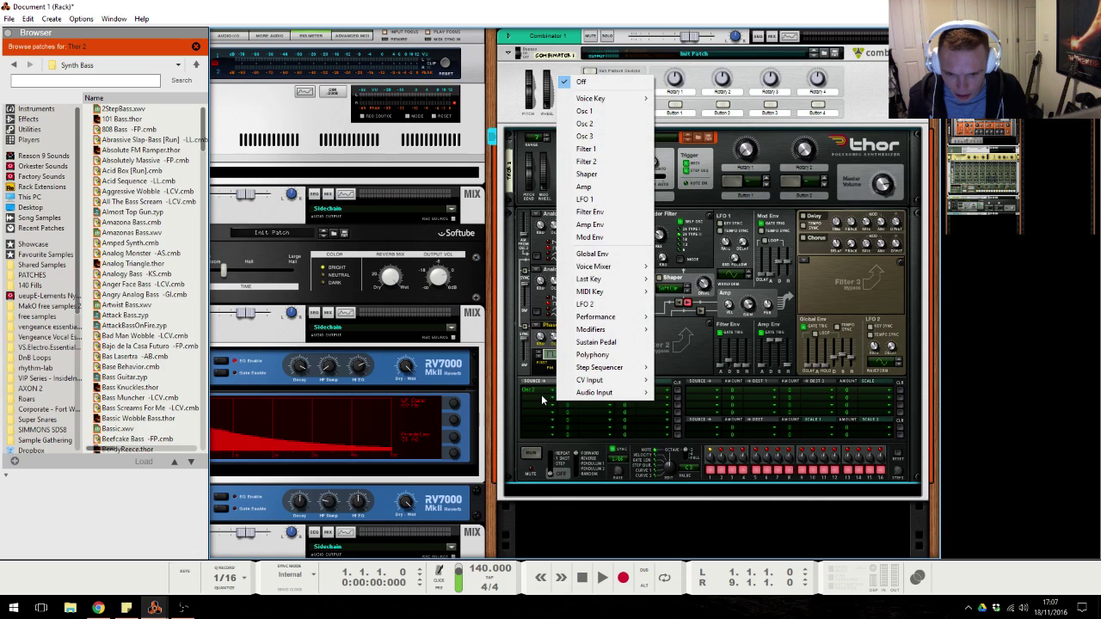
{"action": "left_click", "coordinate": [588, 198]}
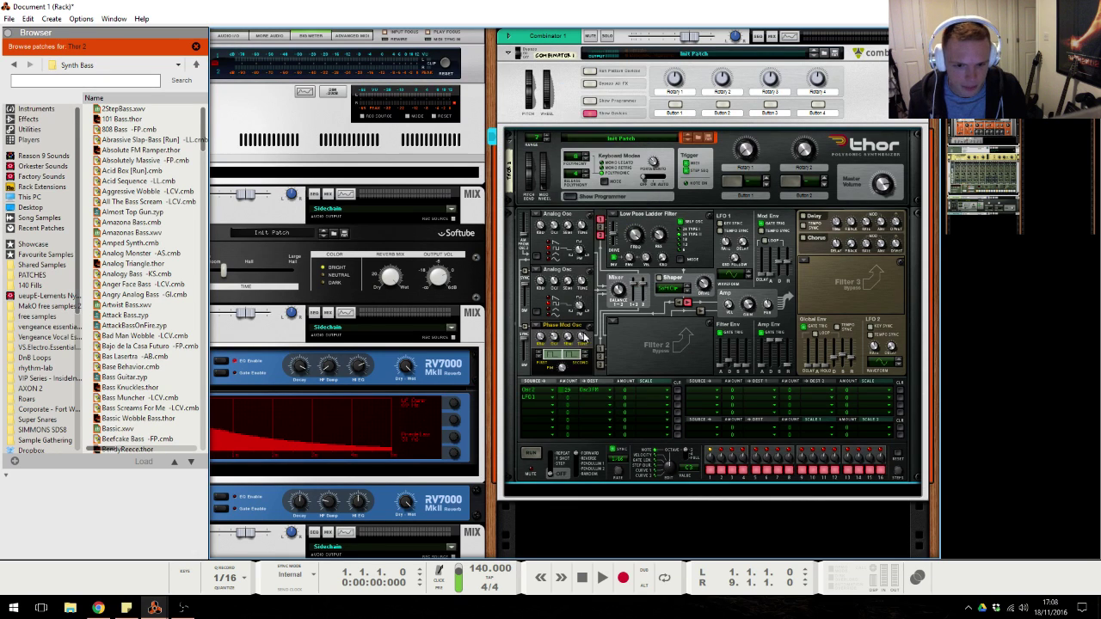
{"action": "left_click_drag", "start_coordinate": [567, 396], "coordinate": [579, 396]}
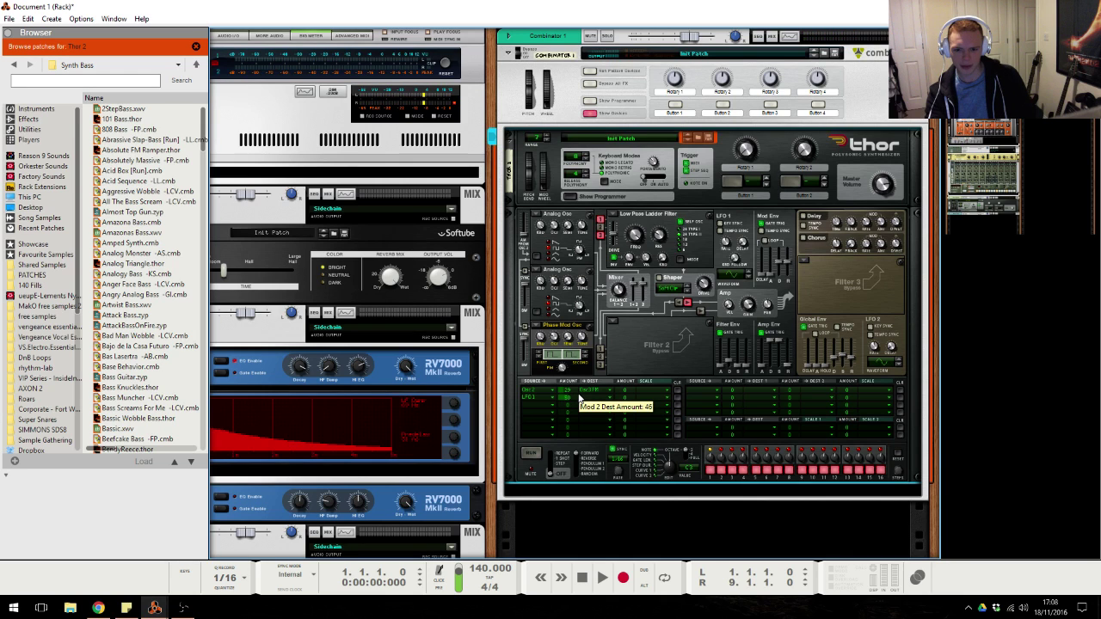
{"action": "left_click", "coordinate": [602, 397]}
{"action": "mouse_move", "coordinate": [684, 150]}
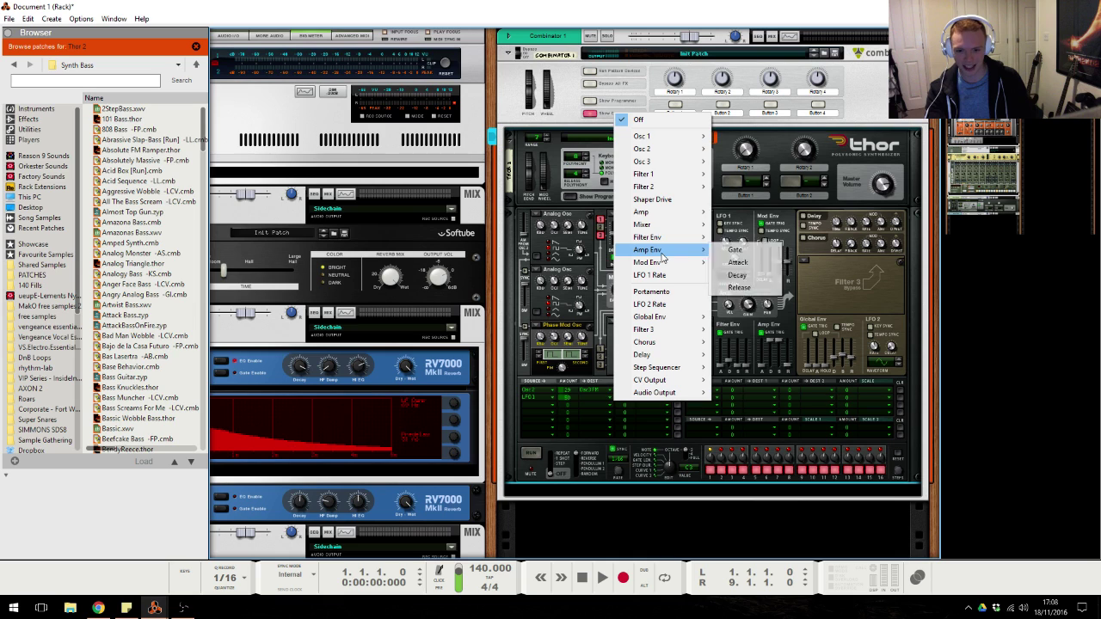
{"action": "left_click", "coordinate": [748, 162]}
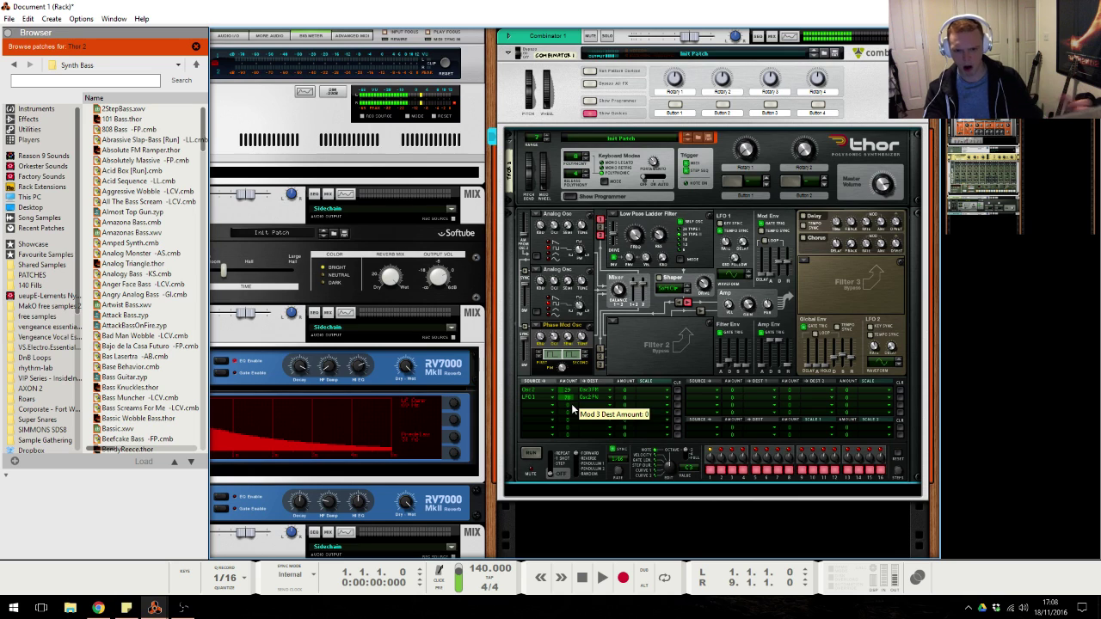
{"action": "left_click", "coordinate": [543, 403]}
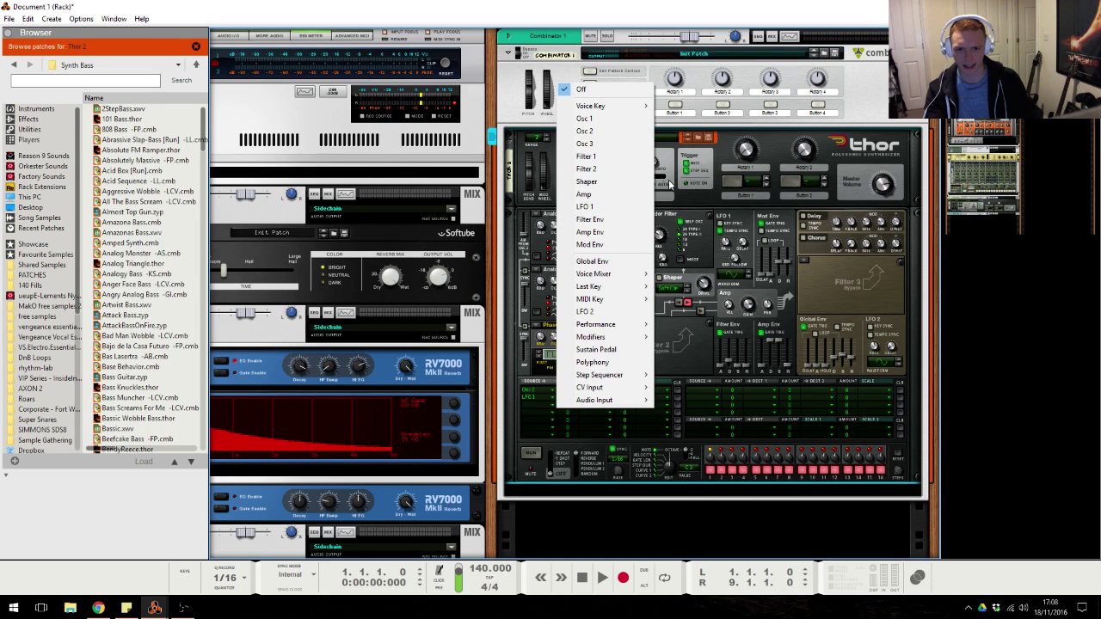
{"action": "left_click", "coordinate": [631, 145]}
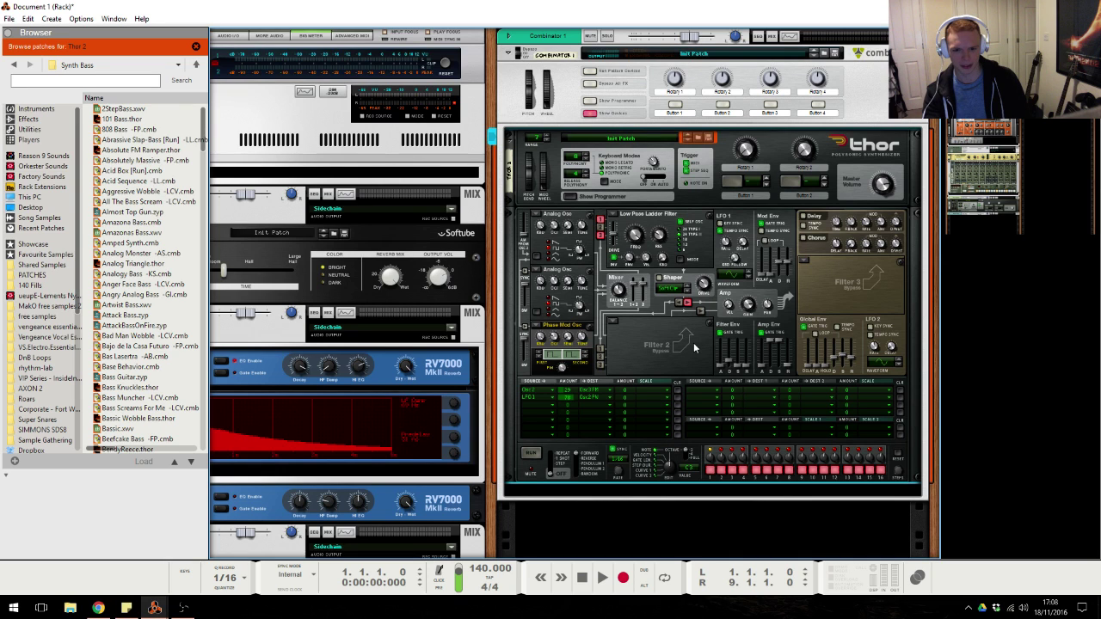
Add a Yoko Band-Splitter after Thor, followed by a Scream 4 Distortion, inside the Combinator.
{"action": "right_click", "coordinate": [650, 343]}
{"action": "mouse_move", "coordinate": [727, 354]}
{"action": "mouse_move", "coordinate": [858, 356]}
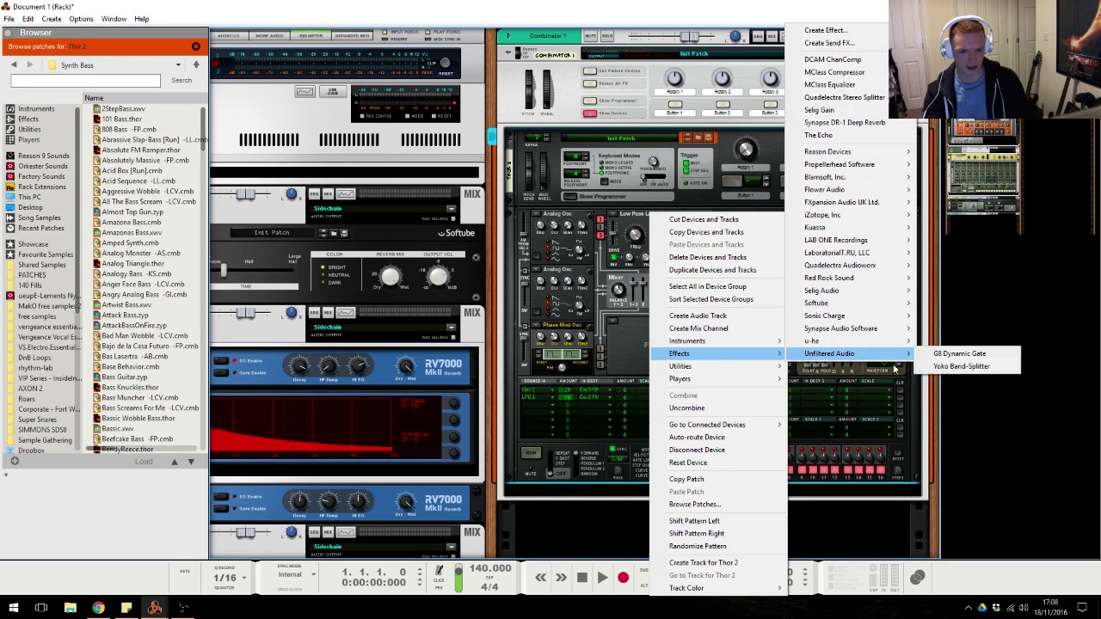
{"action": "left_click", "coordinate": [946, 367]}
{"action": "right_click", "coordinate": [673, 160]}
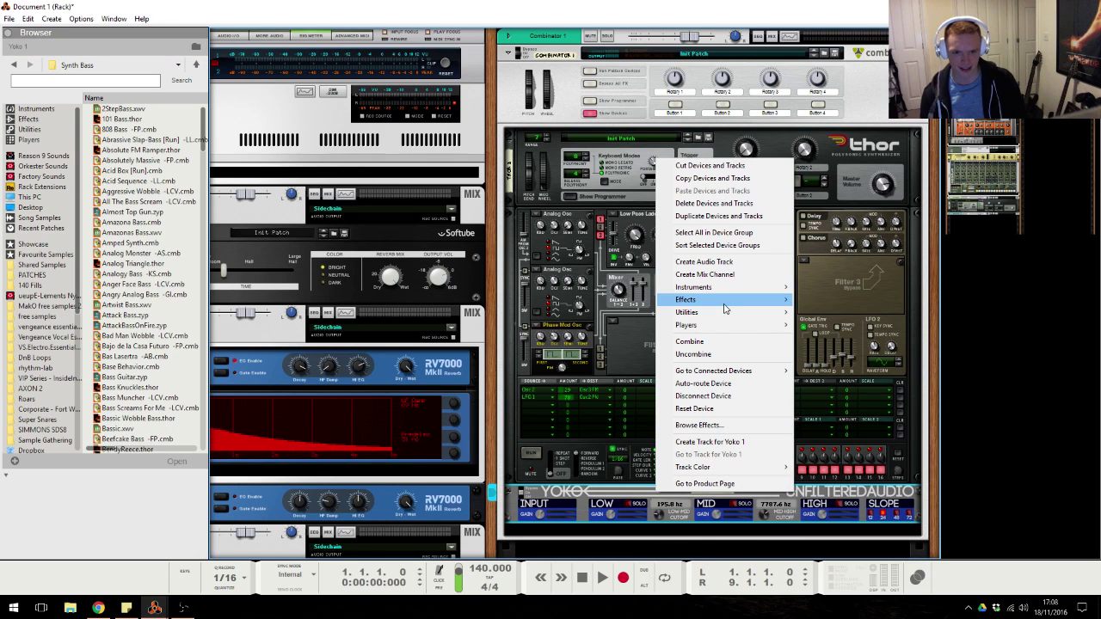
{"action": "mouse_move", "coordinate": [727, 299]}
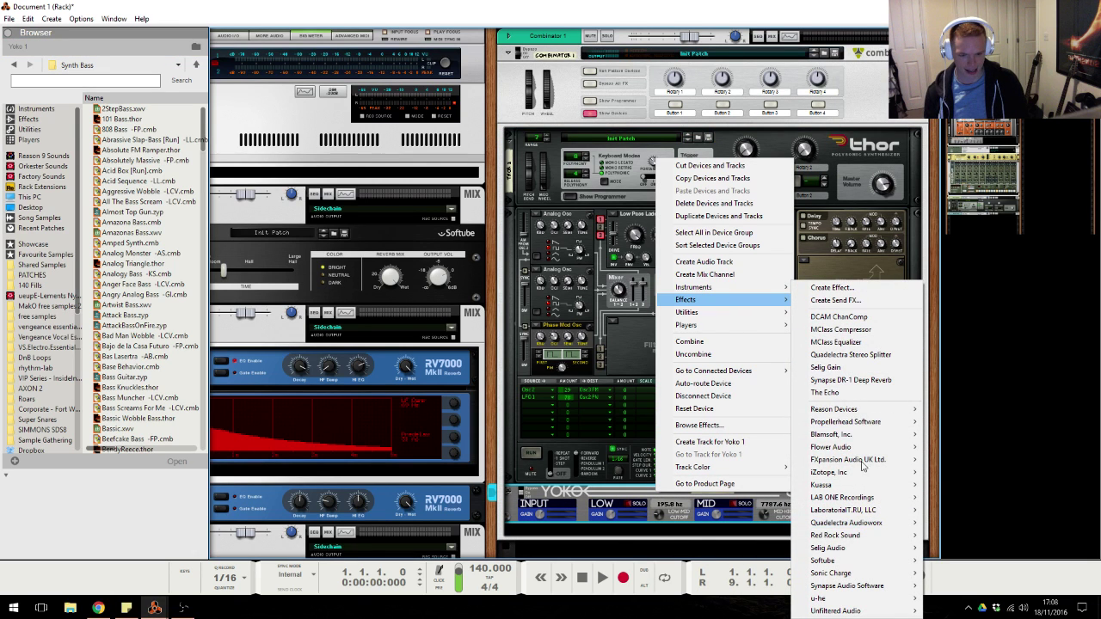
{"action": "mouse_move", "coordinate": [851, 415]}
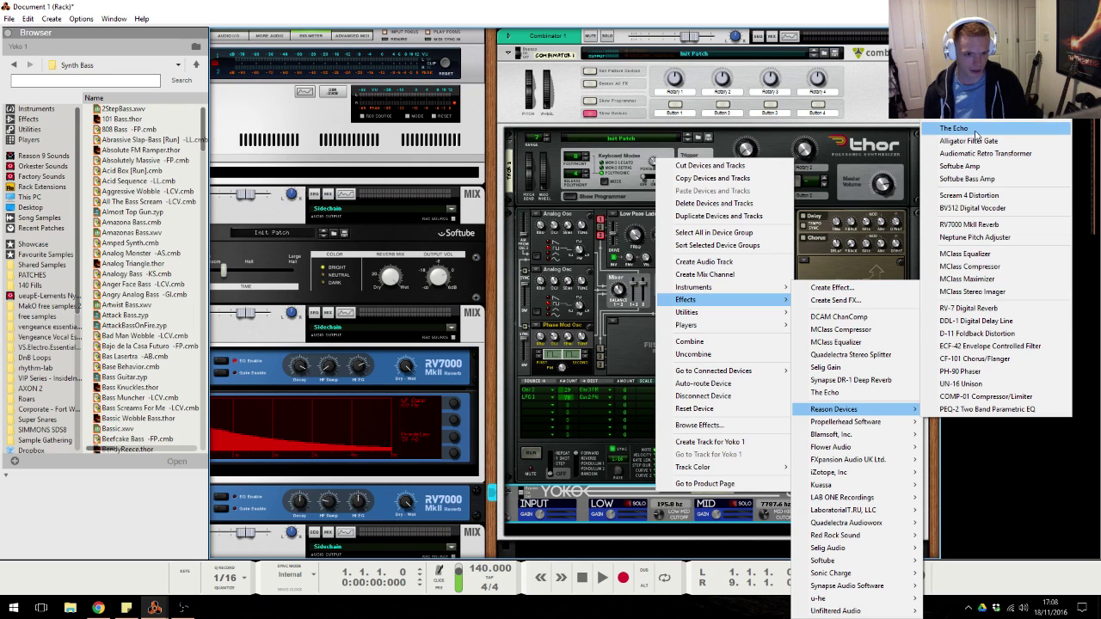
{"action": "left_click", "coordinate": [989, 196]}
Patch Scream 4's input and output to the Yoko splitter's High band output and return.
{"action": "key", "text": "Tab"}
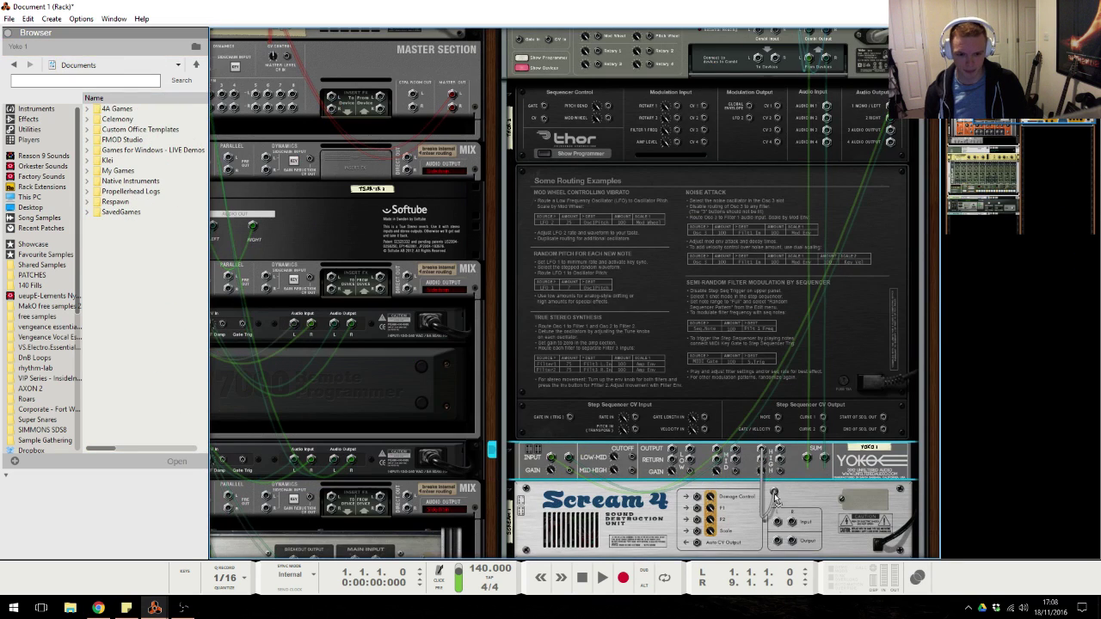
{"action": "left_click_drag", "start_coordinate": [778, 522], "coordinate": [748, 509]}
{"action": "key", "text": "Tab"}
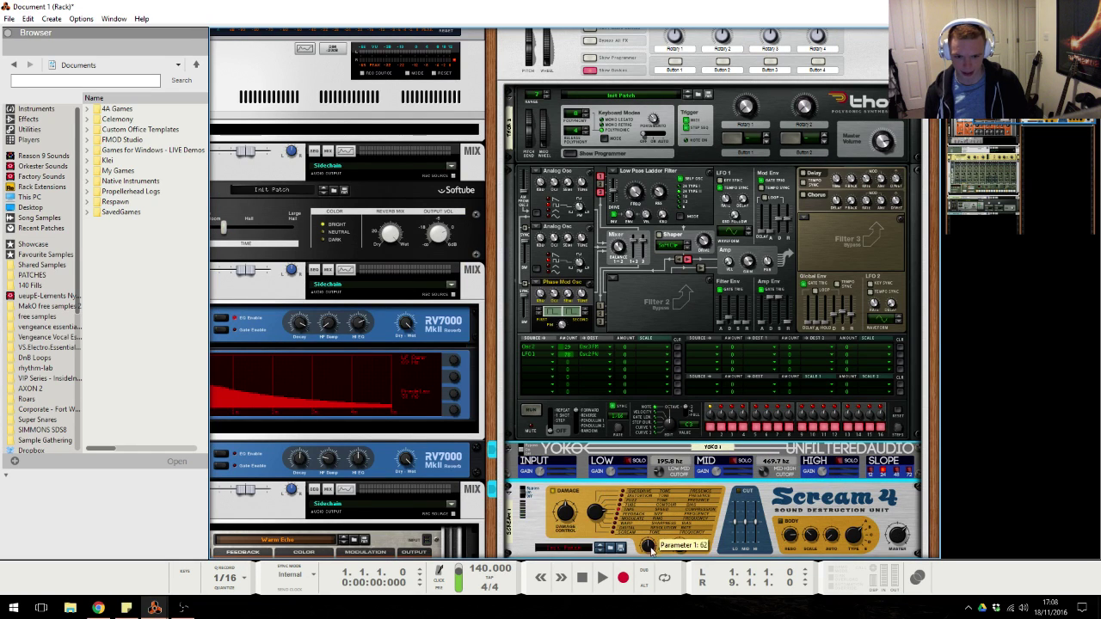
{"action": "left_click", "coordinate": [565, 492]}
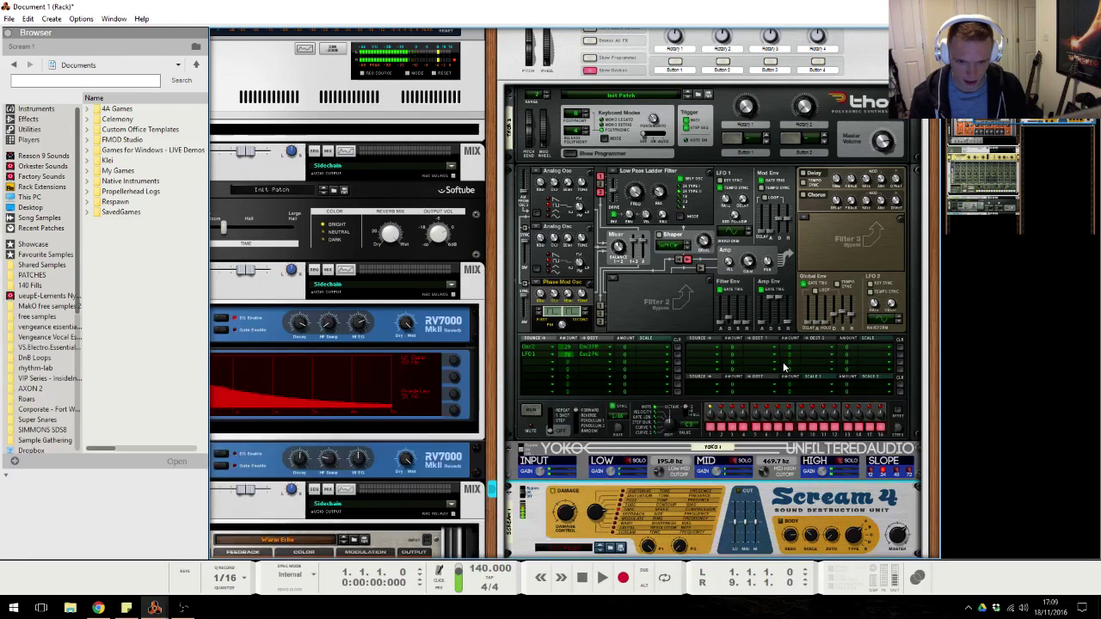
Lower the Combinator's mix channel level to about -1.84 dB and check the Twitch chat.
{"action": "scroll", "coordinate": [568, 482], "scroll_direction": "up", "scroll_amount": 2}
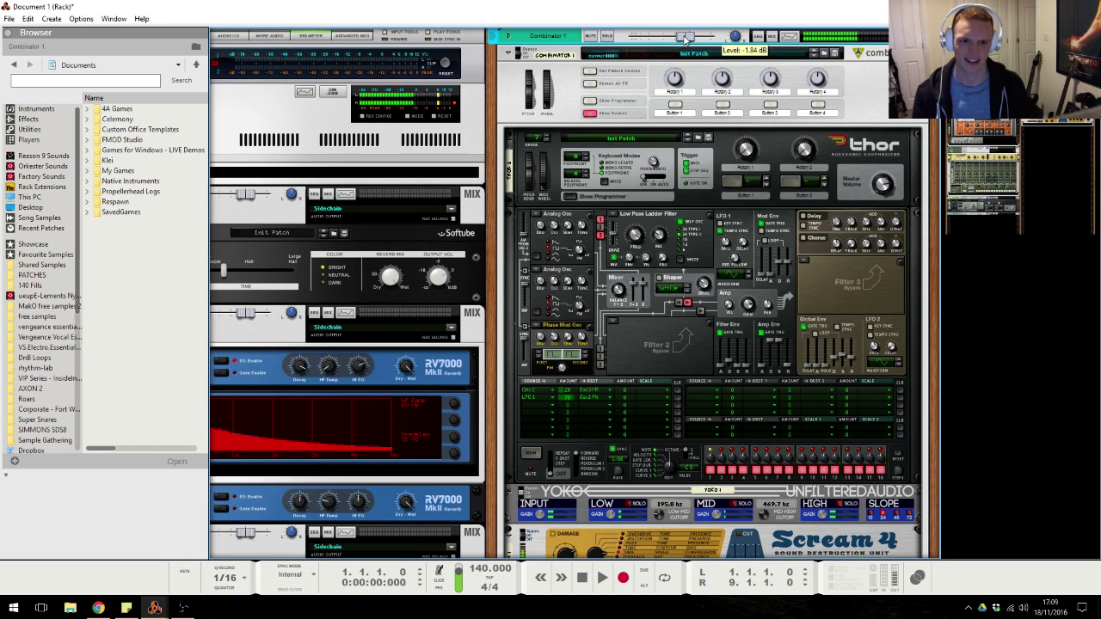
{"action": "left_click_drag", "start_coordinate": [685, 39], "coordinate": [683, 38]}
{"action": "left_click", "coordinate": [99, 607]}
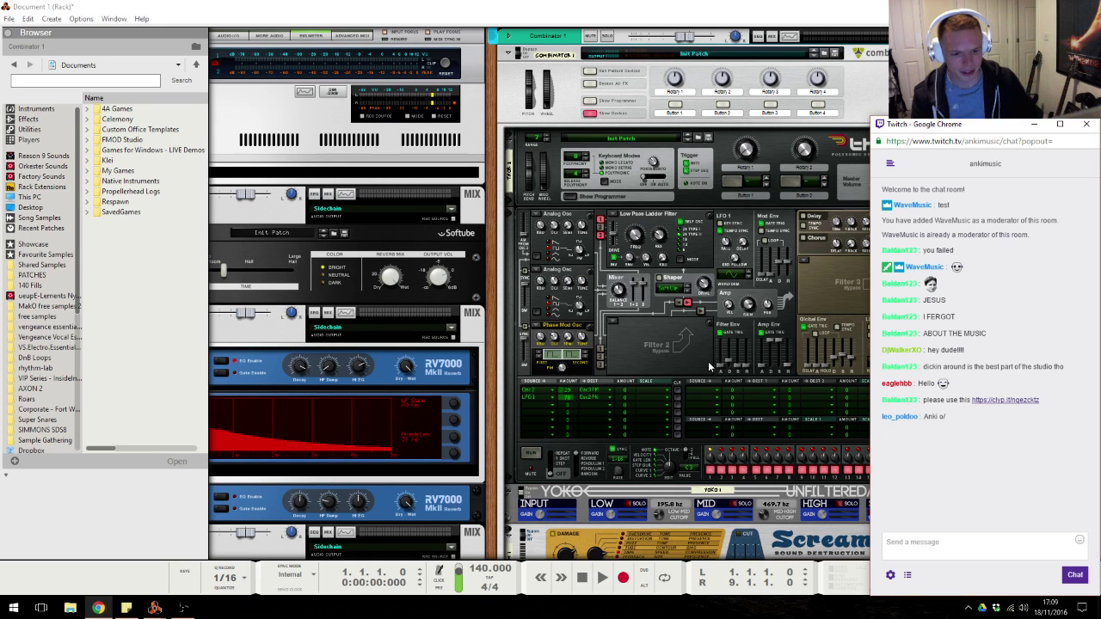
{"action": "left_click", "coordinate": [688, 355]}
Show the Combinator's Programmer and cable Thor's CV 1 modulation output to the Programmer's first CV input.
{"action": "scroll", "coordinate": [703, 353], "scroll_direction": "down", "scroll_amount": 4}
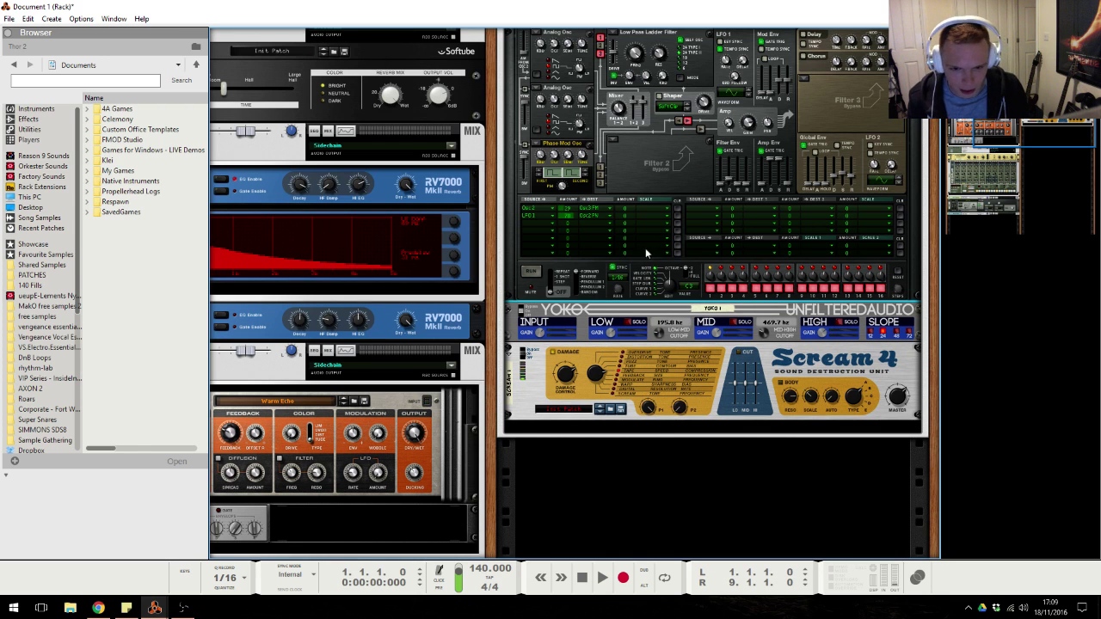
{"action": "scroll", "coordinate": [658, 168], "scroll_direction": "up", "scroll_amount": 2}
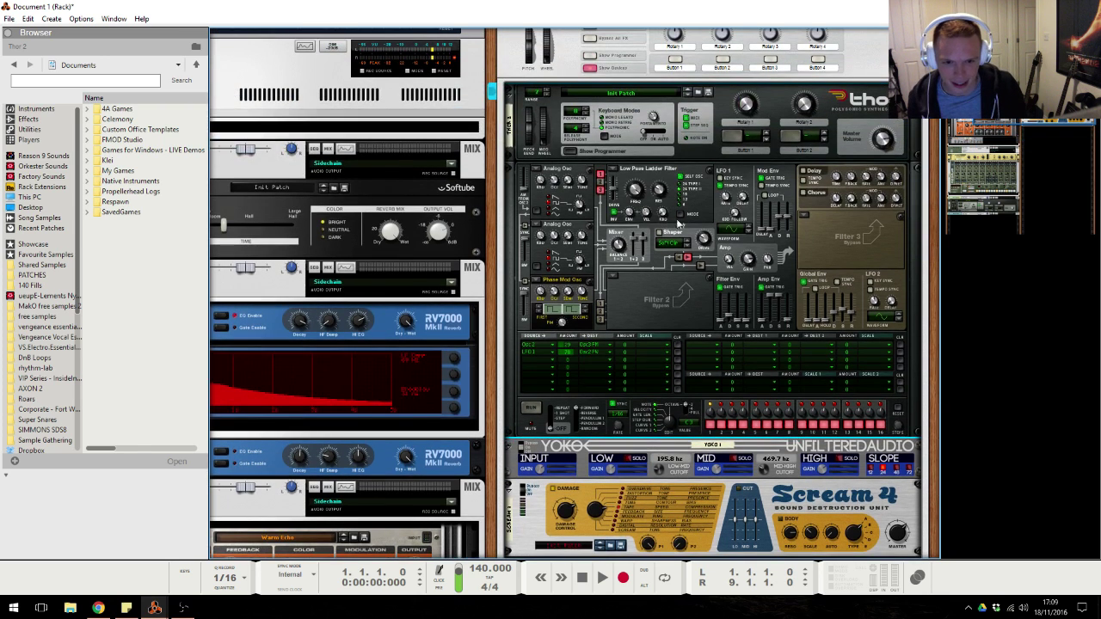
{"action": "key", "text": "Tab"}
{"action": "scroll", "coordinate": [763, 247], "scroll_direction": "up", "scroll_amount": 1}
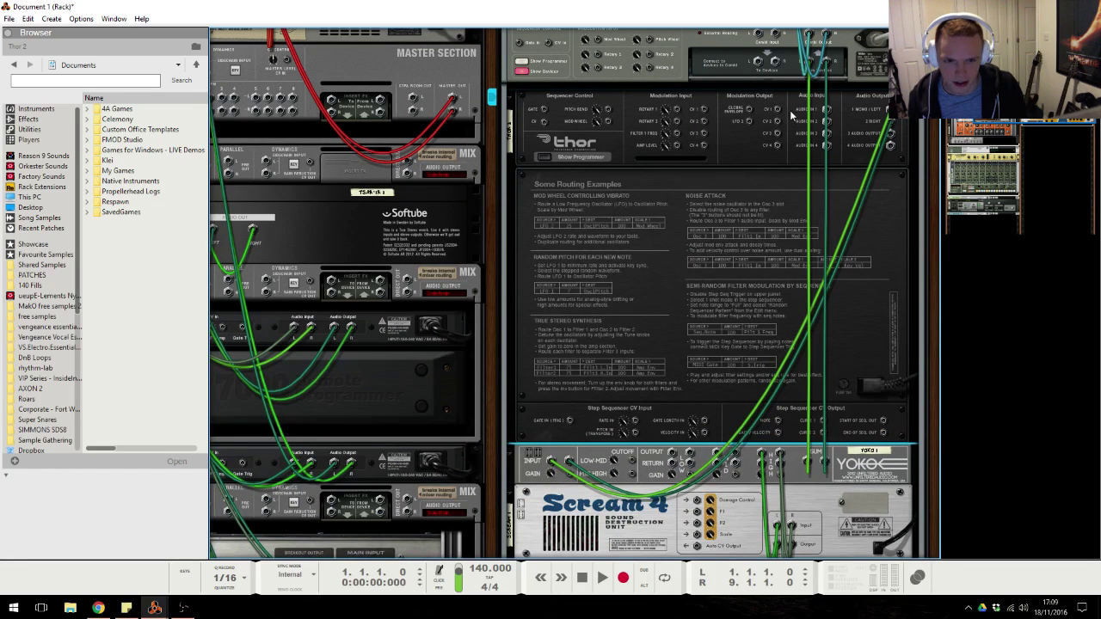
{"action": "left_click", "coordinate": [521, 65]}
{"action": "left_click_drag", "start_coordinate": [767, 228], "coordinate": [598, 128]}
{"action": "key", "text": "Tab"}
Assign CV Input 1 to Yoko 1's High Cutoff in the Combinator's modulation routing.
{"action": "left_click", "coordinate": [540, 132]}
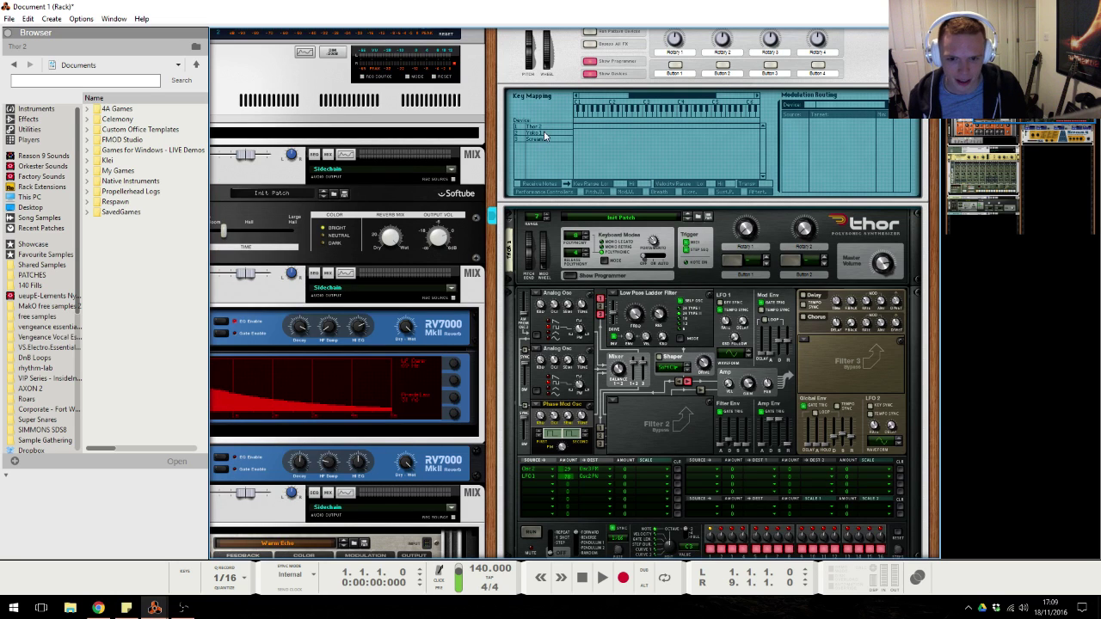
{"action": "left_click", "coordinate": [788, 126]}
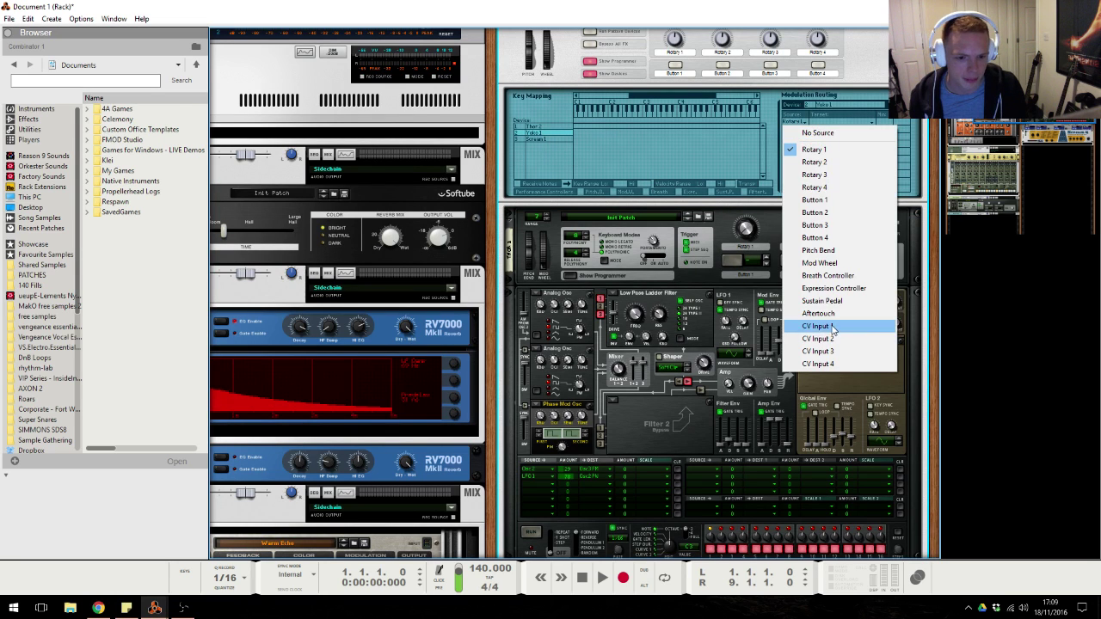
{"action": "left_click", "coordinate": [817, 325]}
{"action": "left_click", "coordinate": [835, 127]}
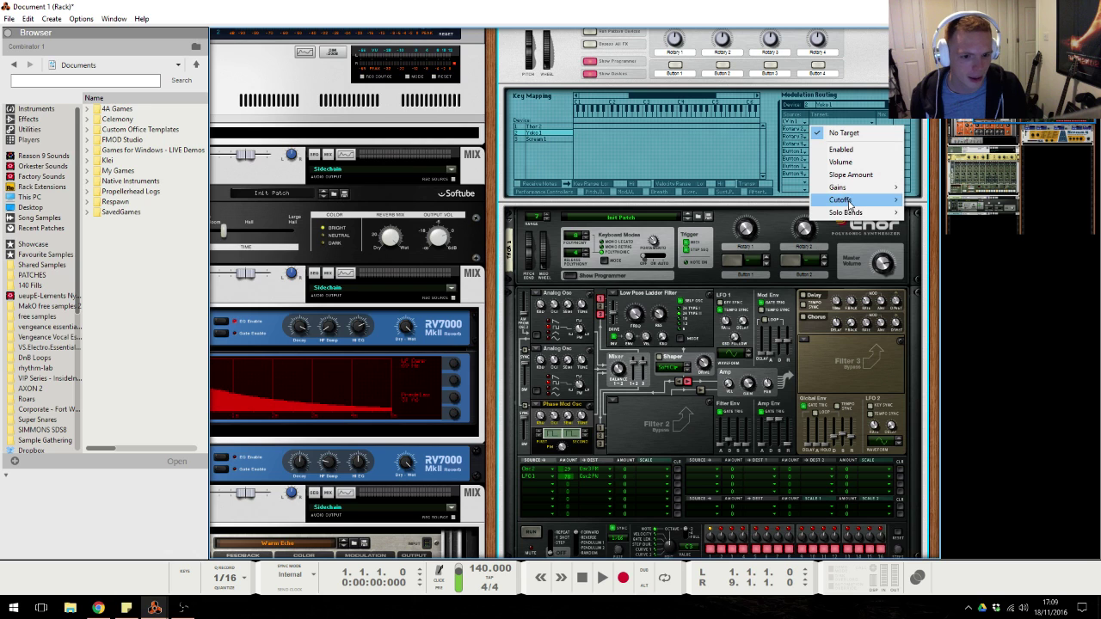
{"action": "mouse_move", "coordinate": [855, 200]}
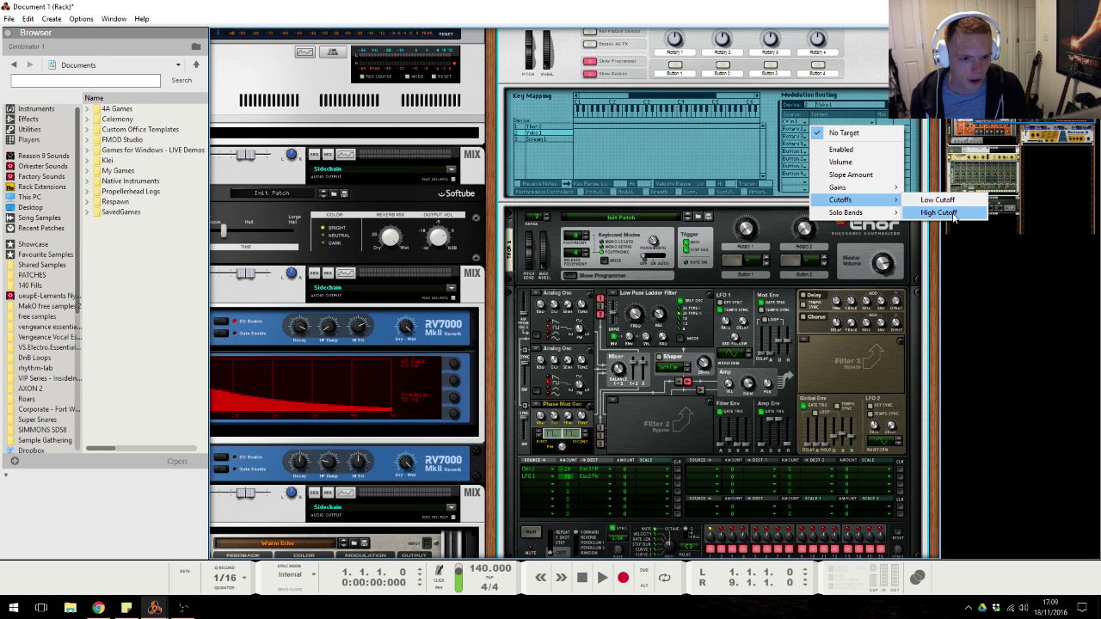
{"action": "left_click", "coordinate": [939, 213]}
Route Thor's Filter Env to CV Output 1 with an amount of 100 in the third modulation row.
{"action": "scroll", "coordinate": [558, 430], "scroll_direction": "down", "scroll_amount": 2}
{"action": "left_click", "coordinate": [533, 402]}
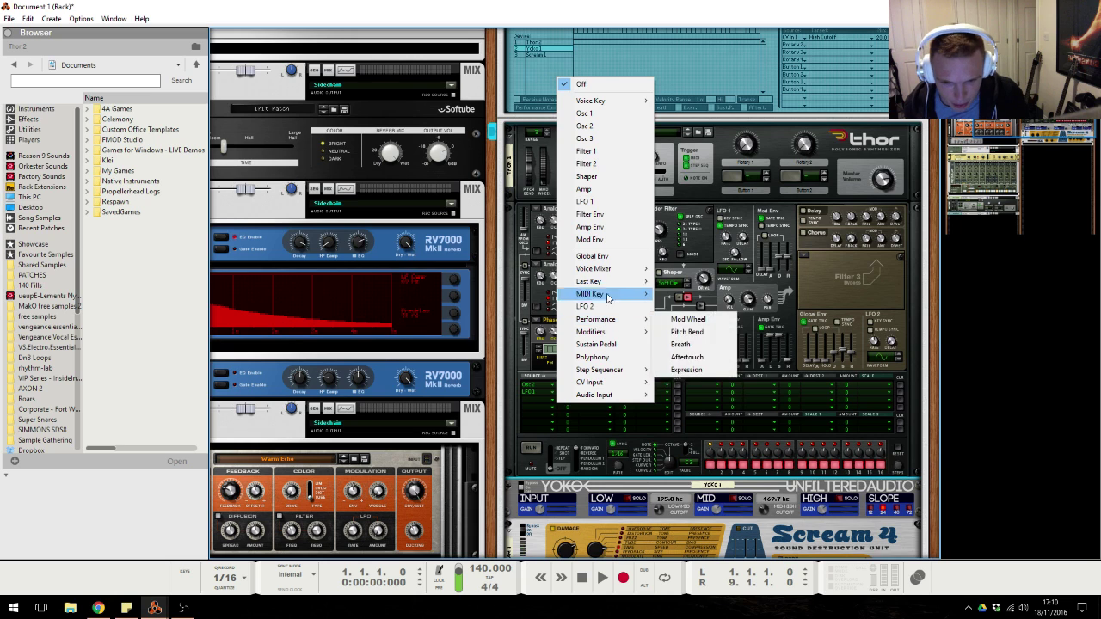
{"action": "left_click", "coordinate": [611, 214]}
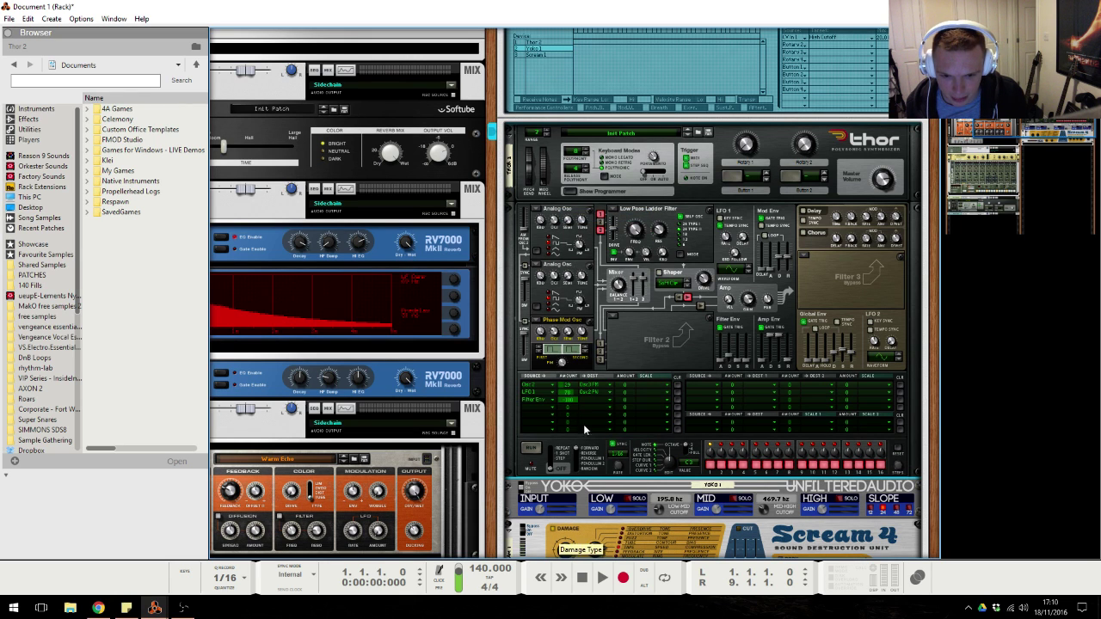
{"action": "left_click", "coordinate": [590, 398]}
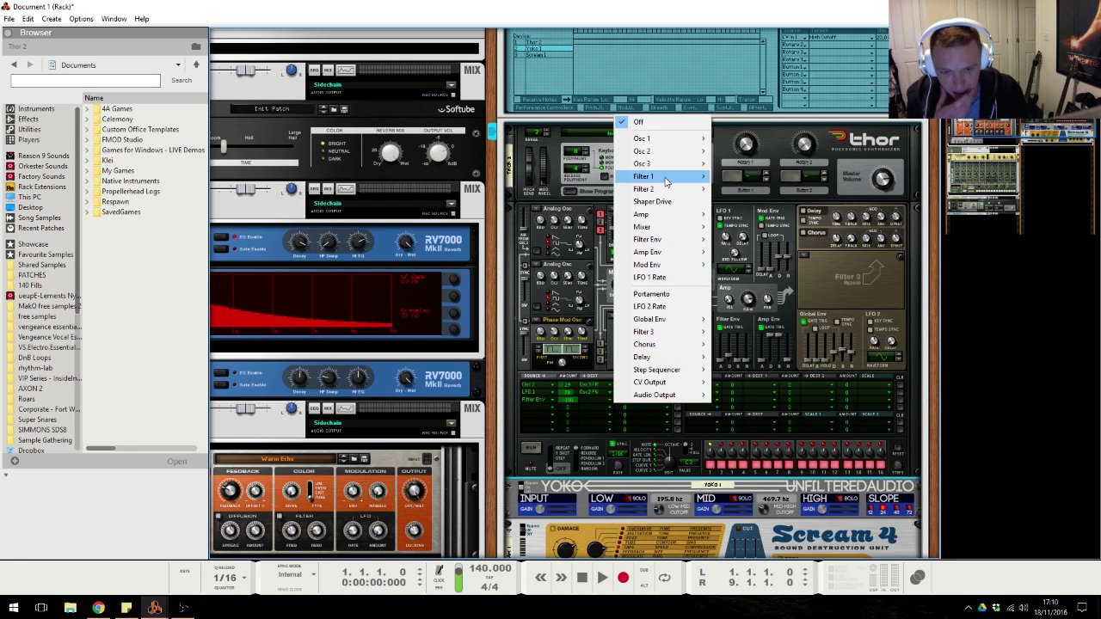
{"action": "mouse_move", "coordinate": [664, 180]}
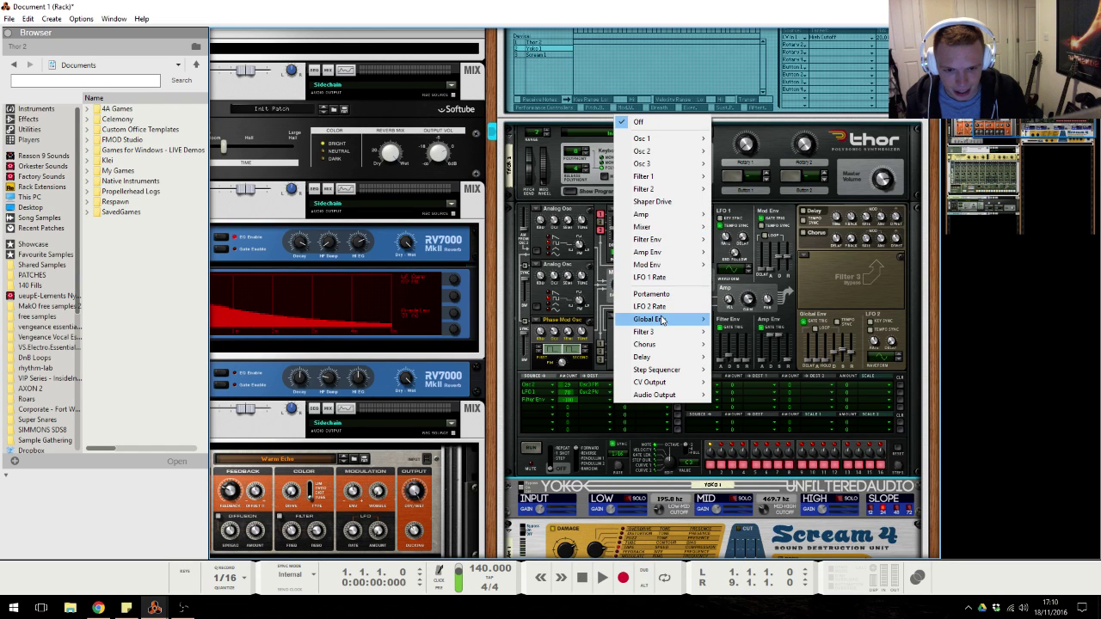
{"action": "left_click", "coordinate": [729, 381]}
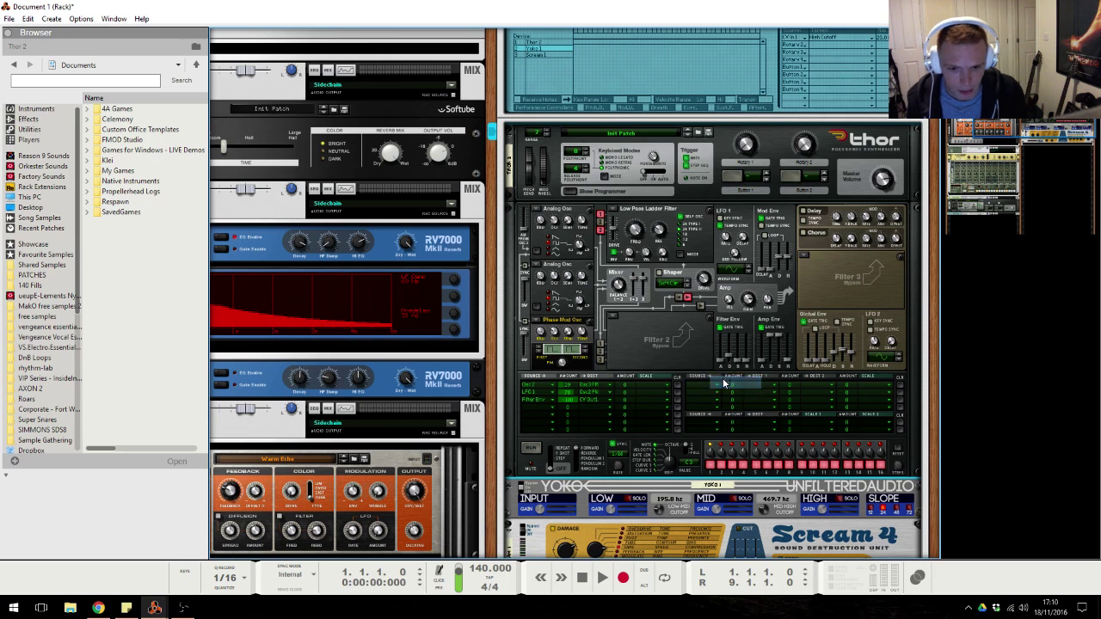
{"action": "scroll", "coordinate": [723, 381], "scroll_direction": "down", "scroll_amount": 2}
{"action": "scroll", "coordinate": [740, 344], "scroll_direction": "down", "scroll_amount": 1}
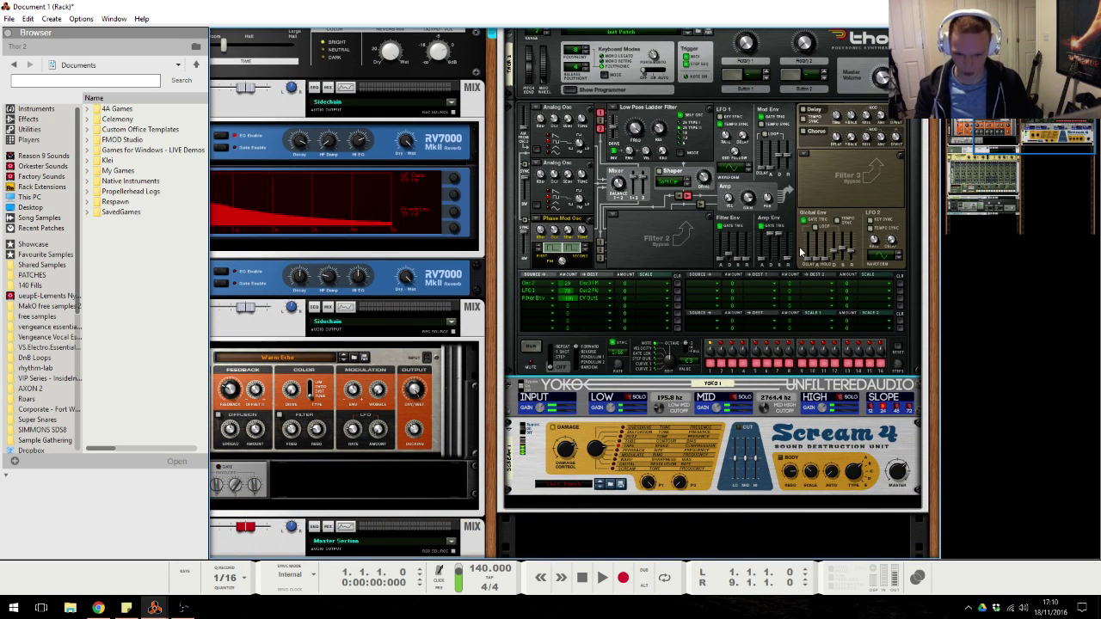
Check the Twitch chat and adjust the range of the Combinator's CV Input 1 to High Cutoff routing.
{"action": "left_click", "coordinate": [98, 607]}
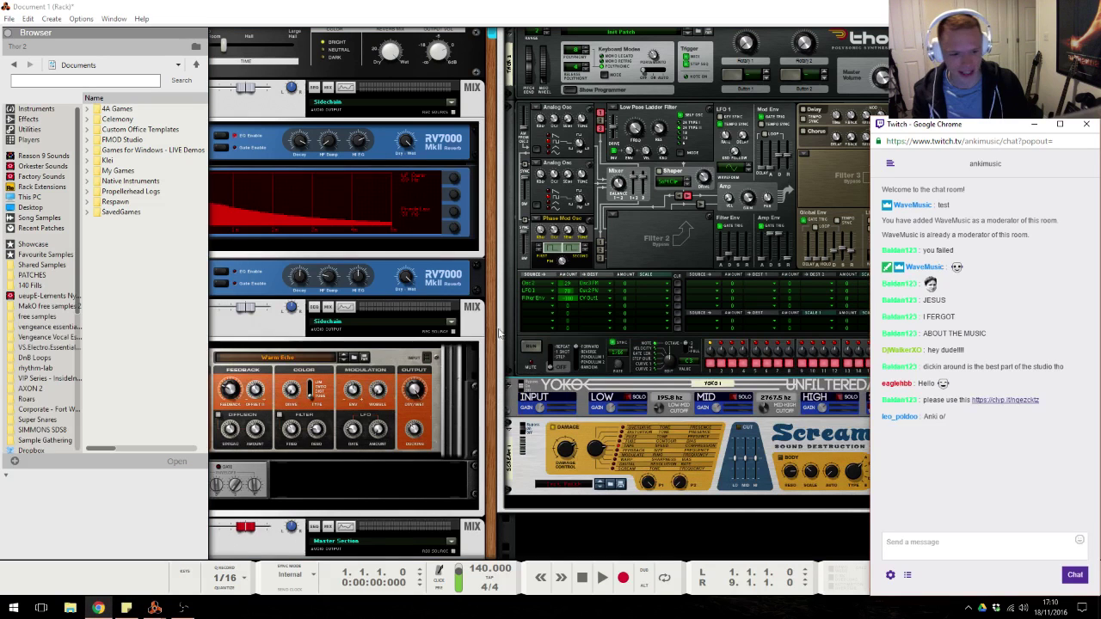
{"action": "left_click", "coordinate": [98, 607]}
{"action": "scroll", "coordinate": [859, 73], "scroll_direction": "up", "scroll_amount": 5}
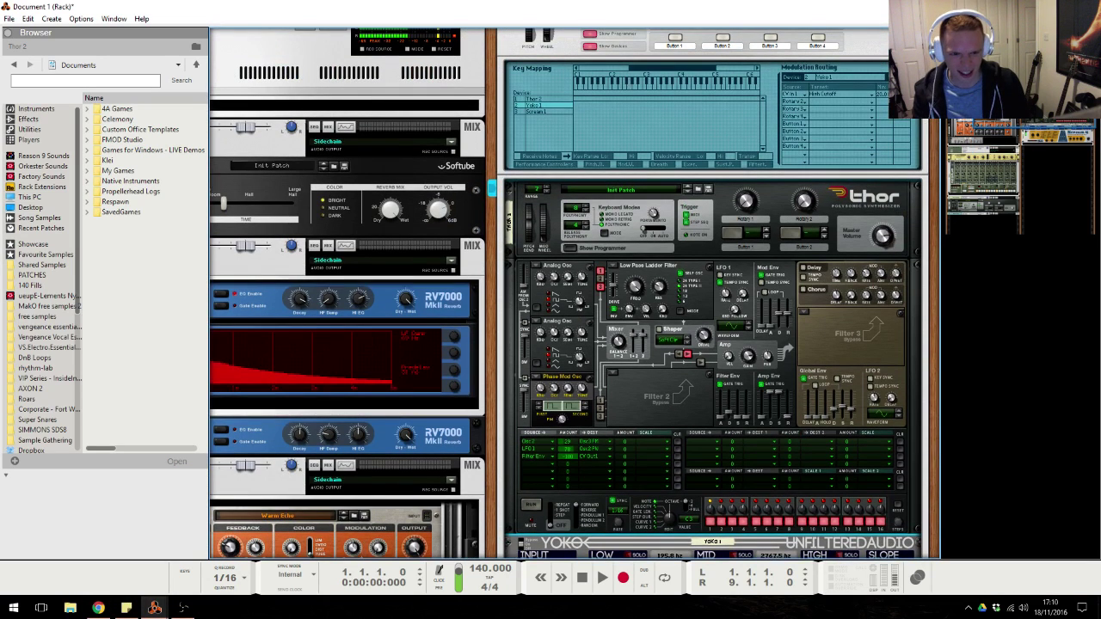
{"action": "left_click", "coordinate": [901, 120]}
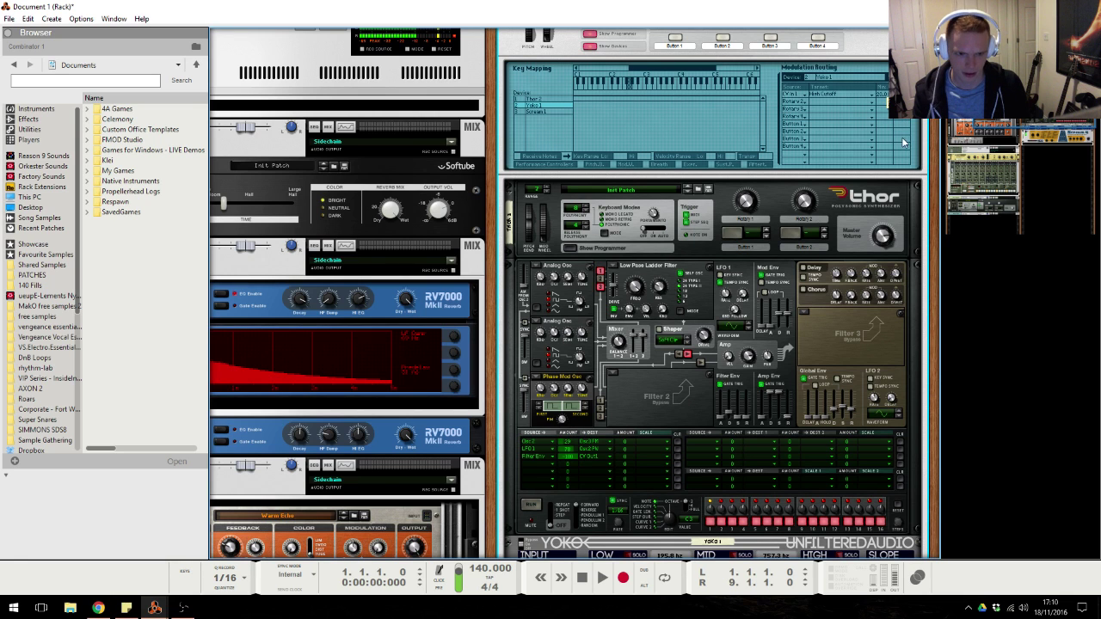
{"action": "scroll", "coordinate": [513, 361], "scroll_direction": "down", "scroll_amount": 3}
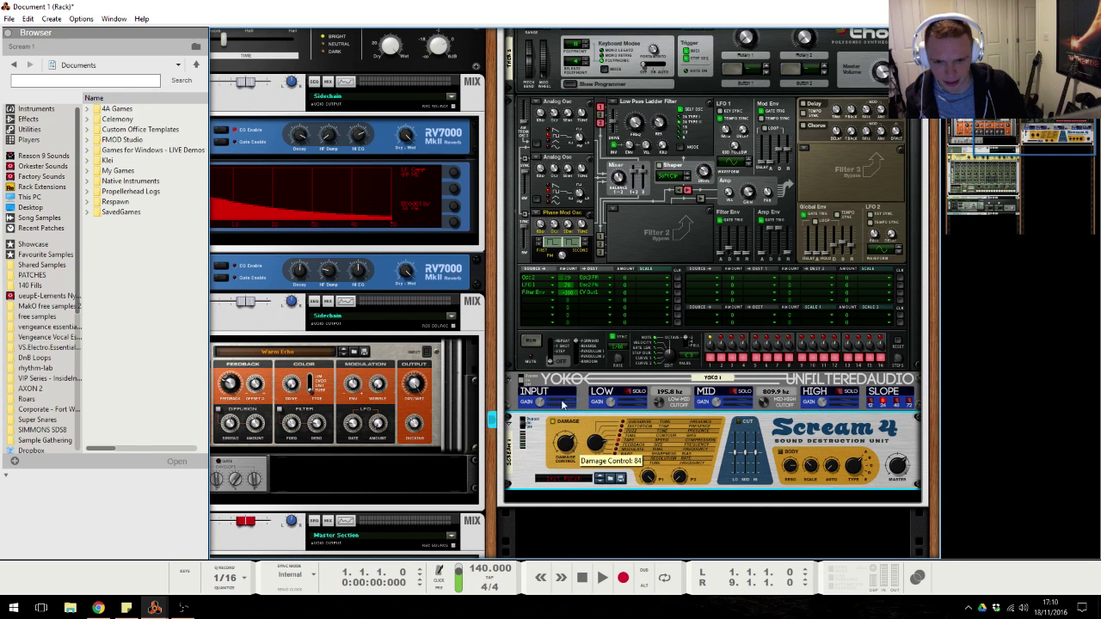
{"action": "right_click", "coordinate": [576, 452]}
{"action": "mouse_move", "coordinate": [653, 190]}
{"action": "mouse_move", "coordinate": [770, 425]}
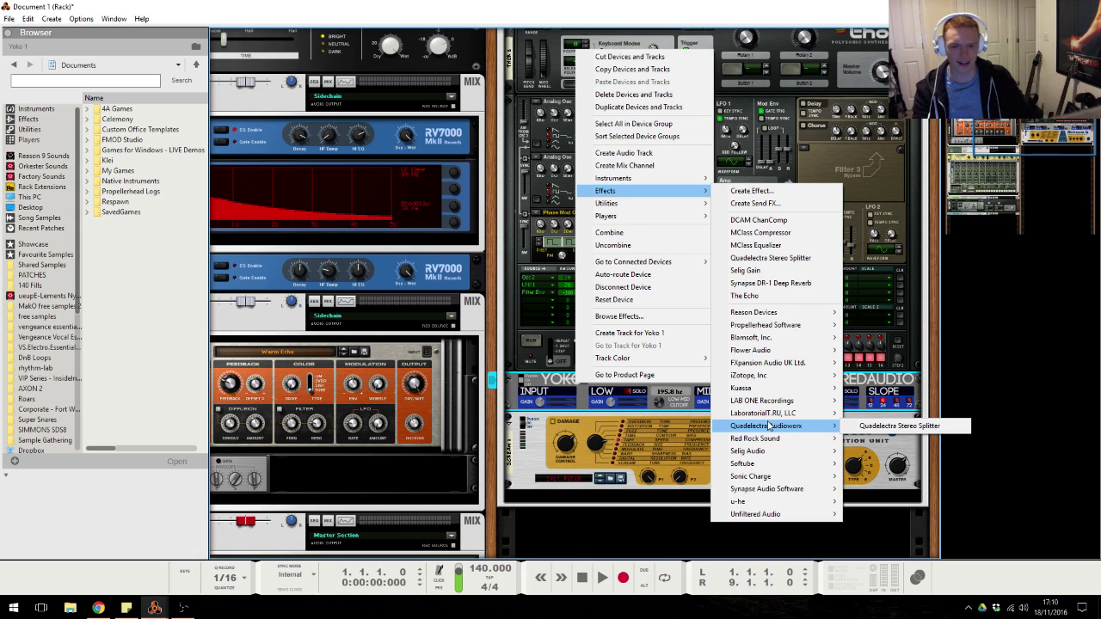
{"action": "mouse_move", "coordinate": [765, 392]}
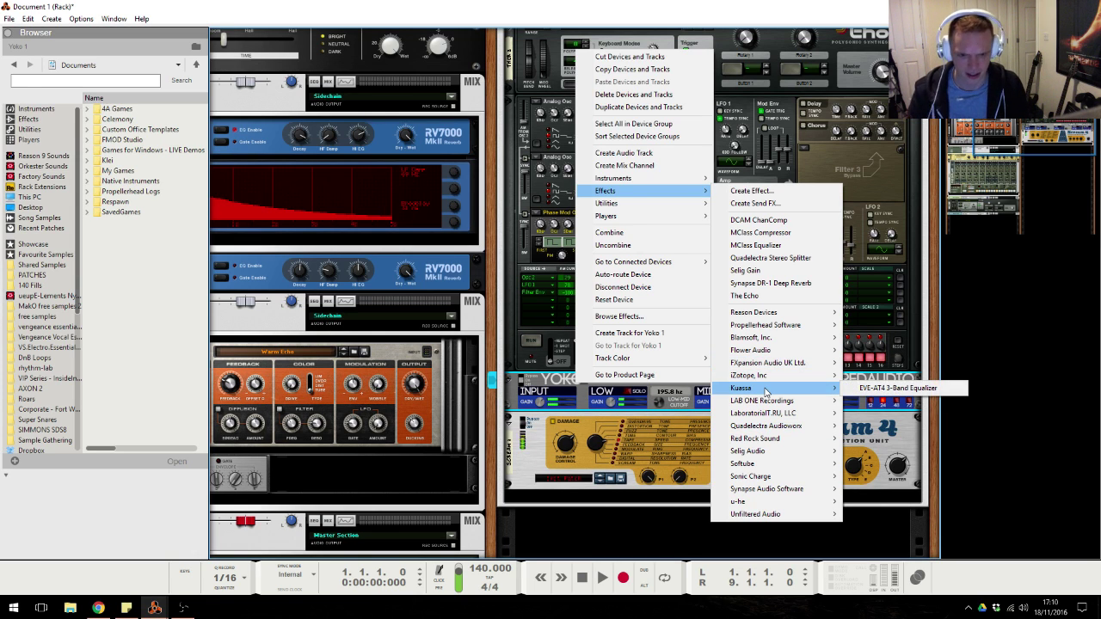
{"action": "key", "text": "Escape"}
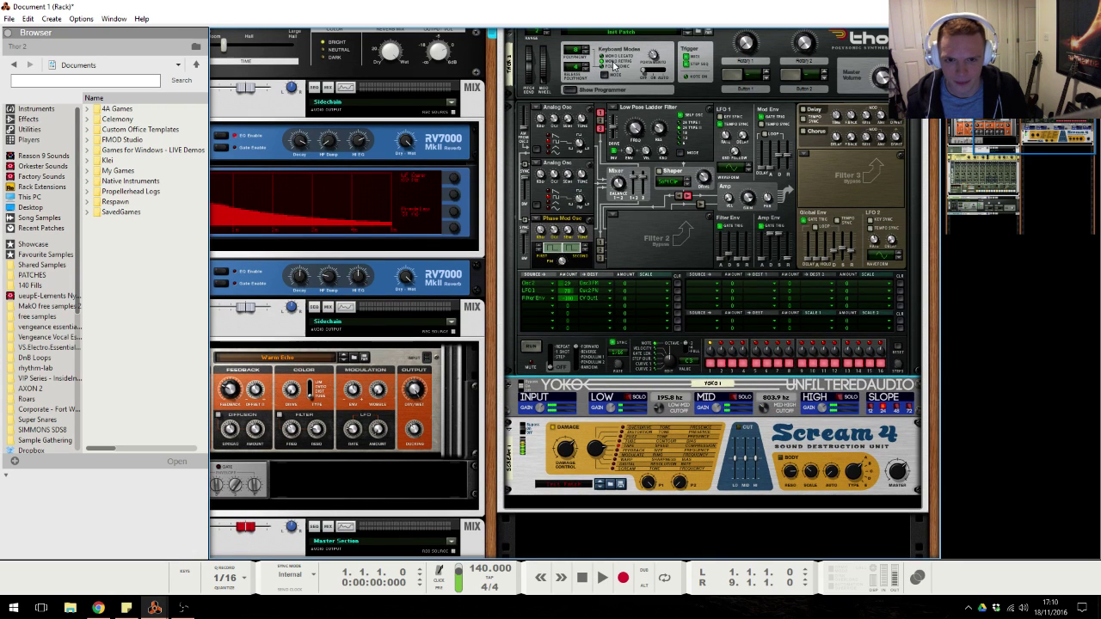
Add a Softube TSAR-1R Reverb directly after Yoko 1 in the Combinator, ahead of Scream 4.
{"action": "right_click", "coordinate": [600, 419]}
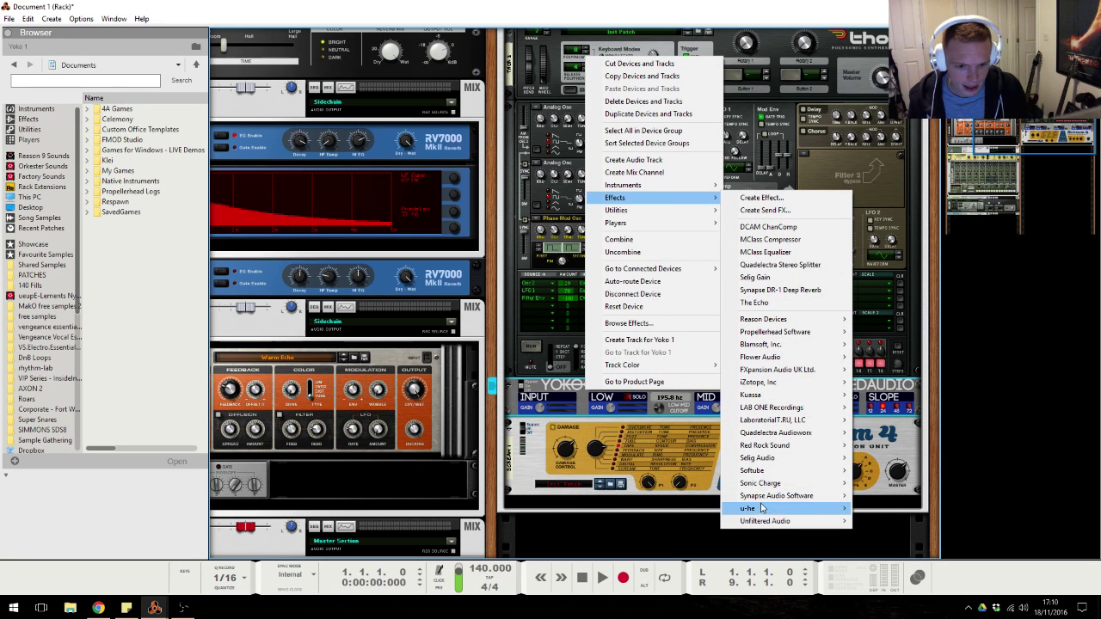
{"action": "mouse_move", "coordinate": [767, 498]}
{"action": "mouse_move", "coordinate": [752, 470]}
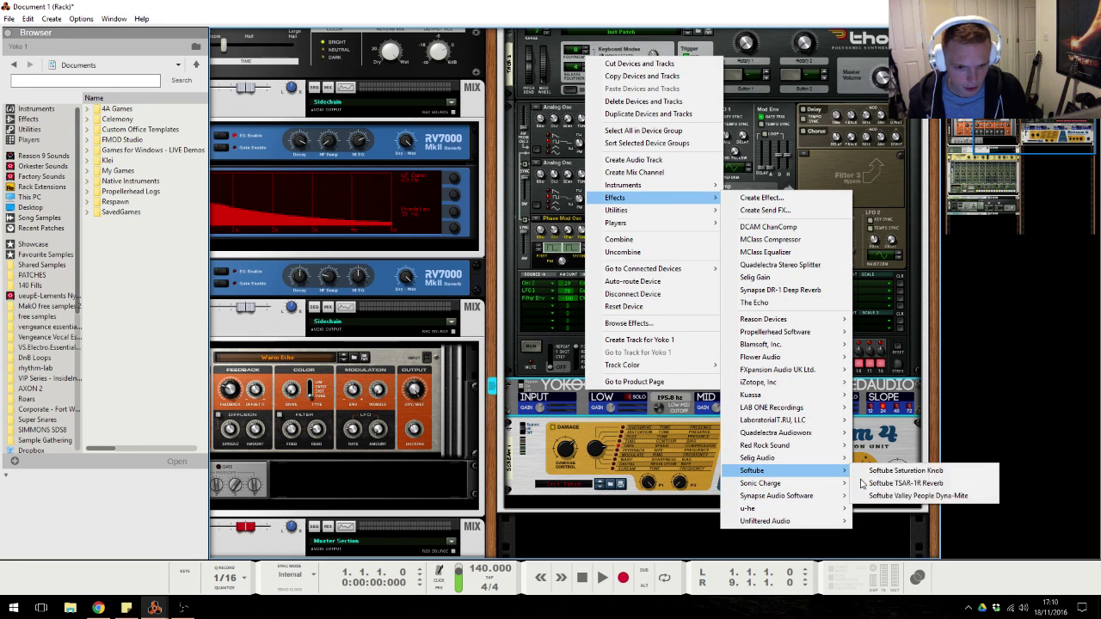
{"action": "left_click", "coordinate": [911, 496]}
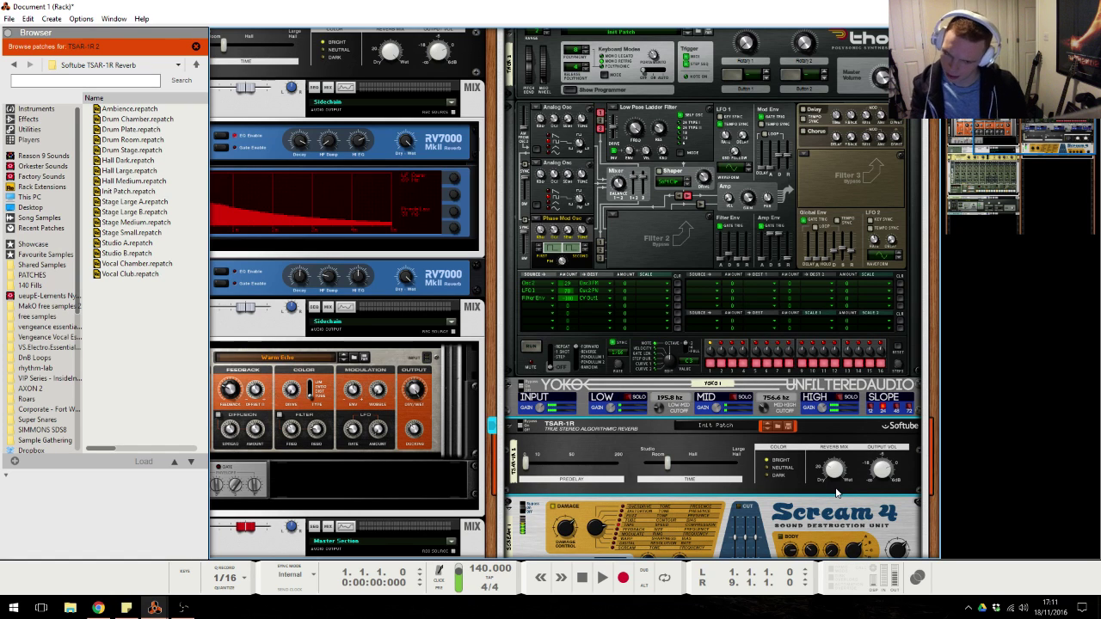
Adjust the decay of Thor's Filter Env.
{"action": "left_click", "coordinate": [732, 258]}
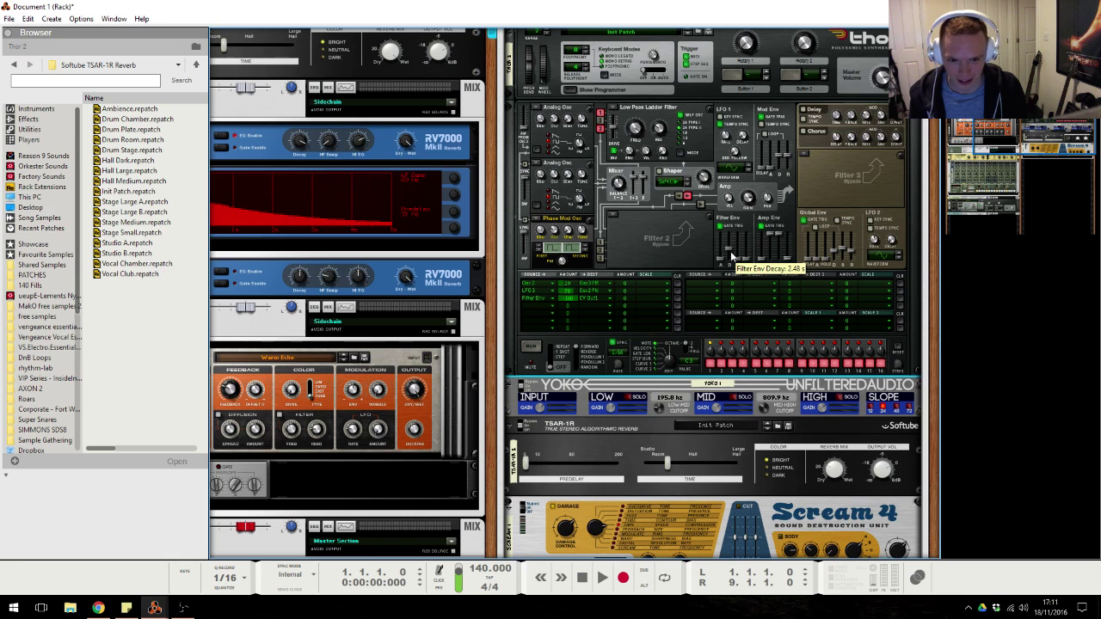
{"action": "left_click_drag", "start_coordinate": [731, 255], "coordinate": [731, 256]}
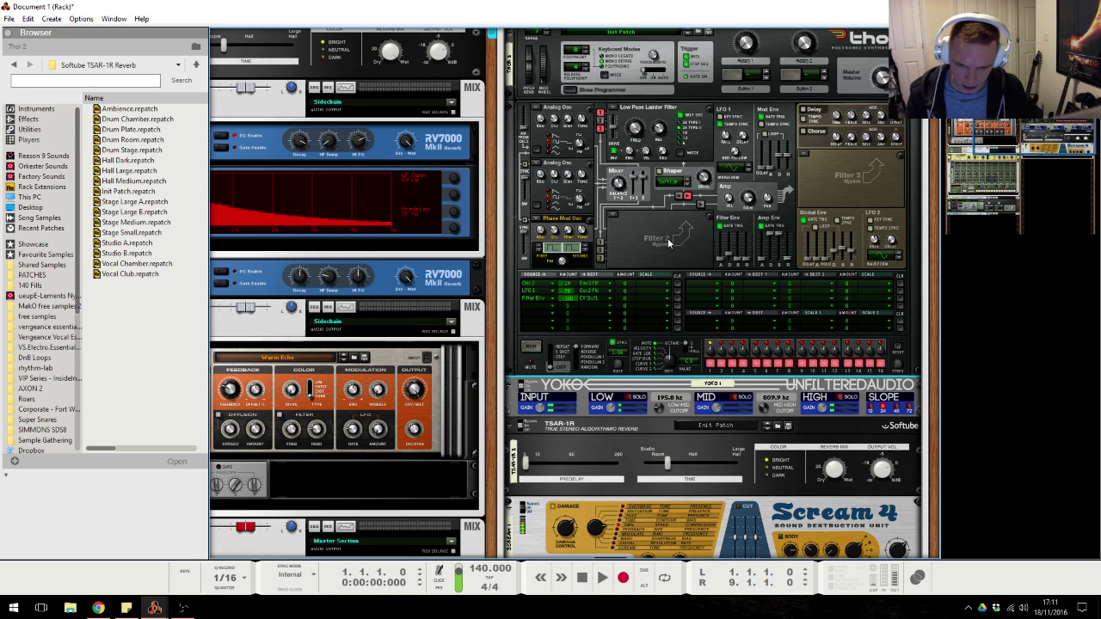
Show Combinator 1 in the Spectrum EQ and enable its high-pass filter at about 112.5 Hz.
{"action": "scroll", "coordinate": [650, 441], "scroll_direction": "up", "scroll_amount": 5}
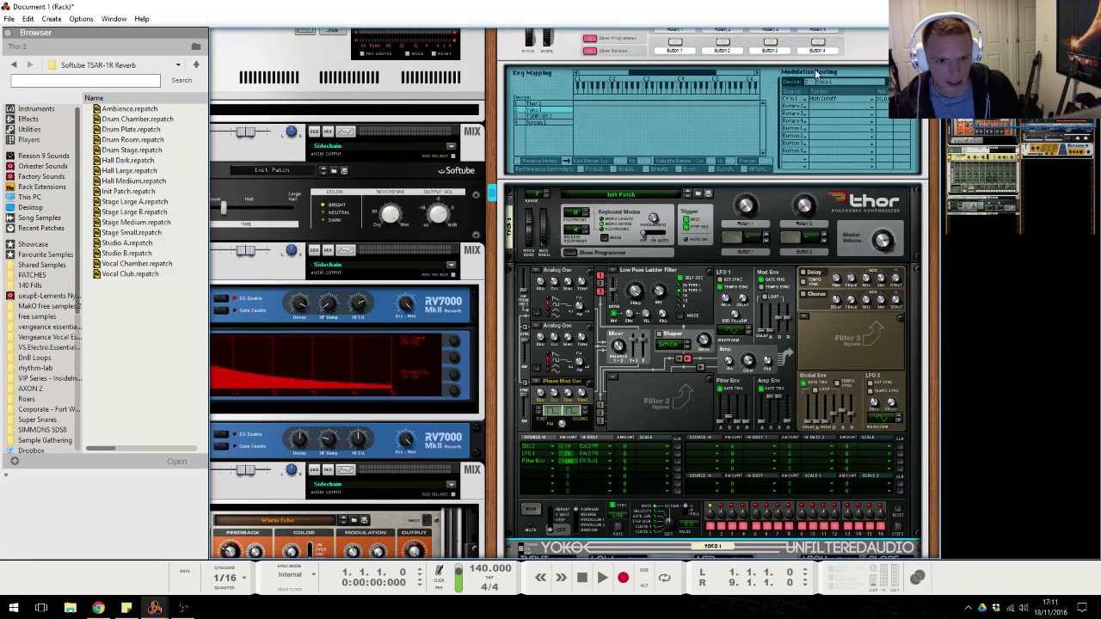
{"action": "scroll", "coordinate": [817, 74], "scroll_direction": "up", "scroll_amount": 3}
{"action": "left_click", "coordinate": [817, 74]}
{"action": "key", "text": "F2"}
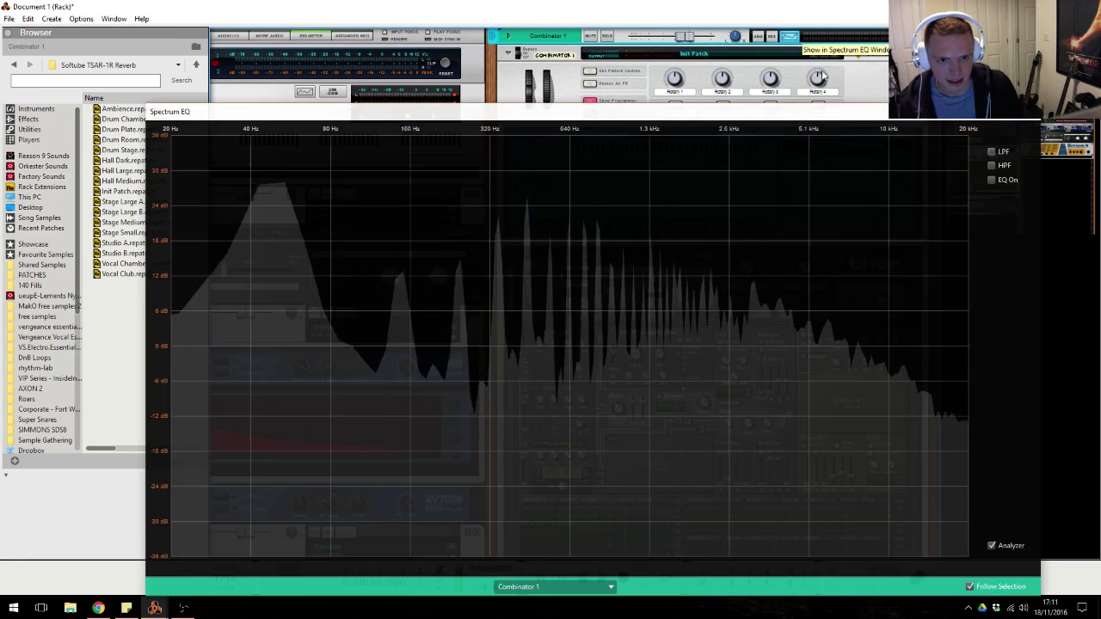
{"action": "left_click", "coordinate": [991, 164]}
{"action": "left_click_drag", "start_coordinate": [427, 347], "coordinate": [369, 346]}
Enable the channel EQ, cut the high mids by about 3.5 dB around 2.69 kHz, and close the Spectrum EQ.
{"action": "left_click", "coordinate": [991, 179]}
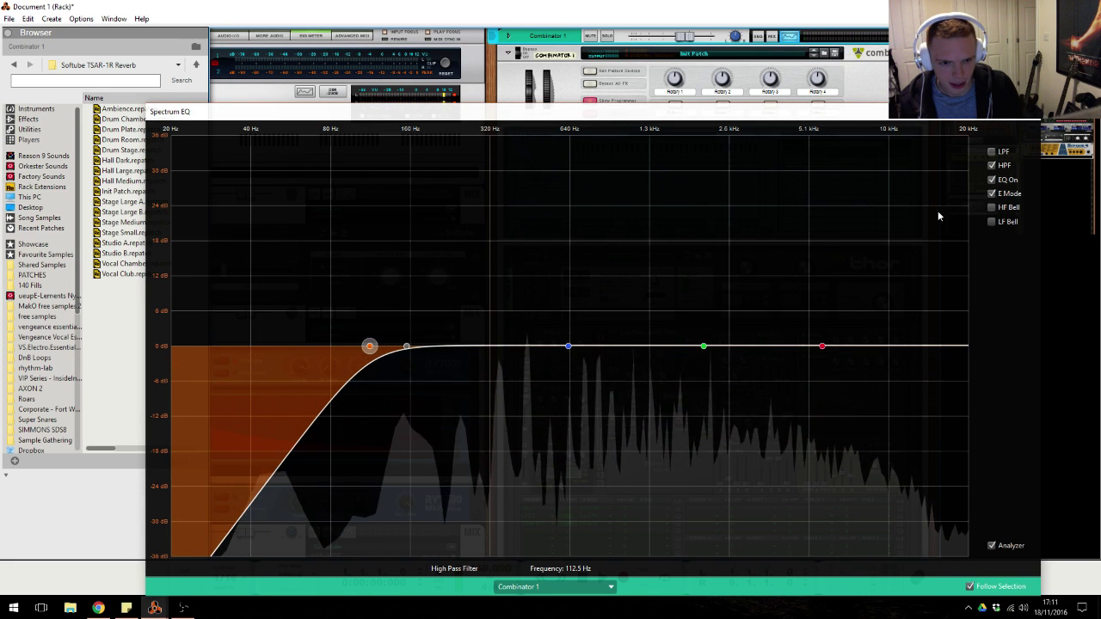
{"action": "left_click_drag", "start_coordinate": [703, 346], "coordinate": [734, 366]}
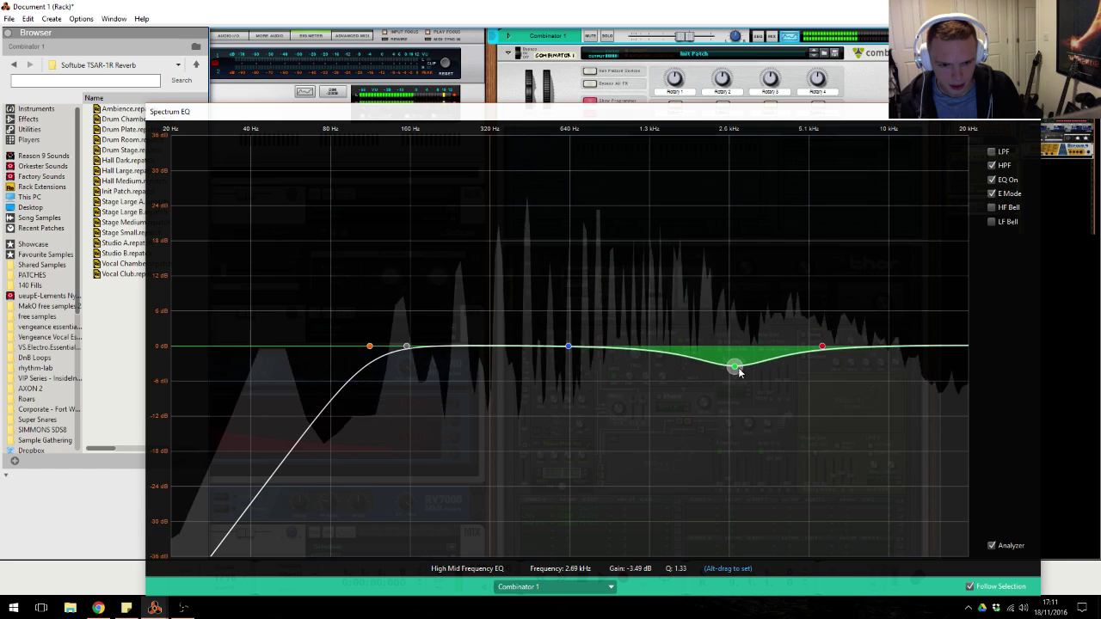
{"action": "key", "text": "F2"}
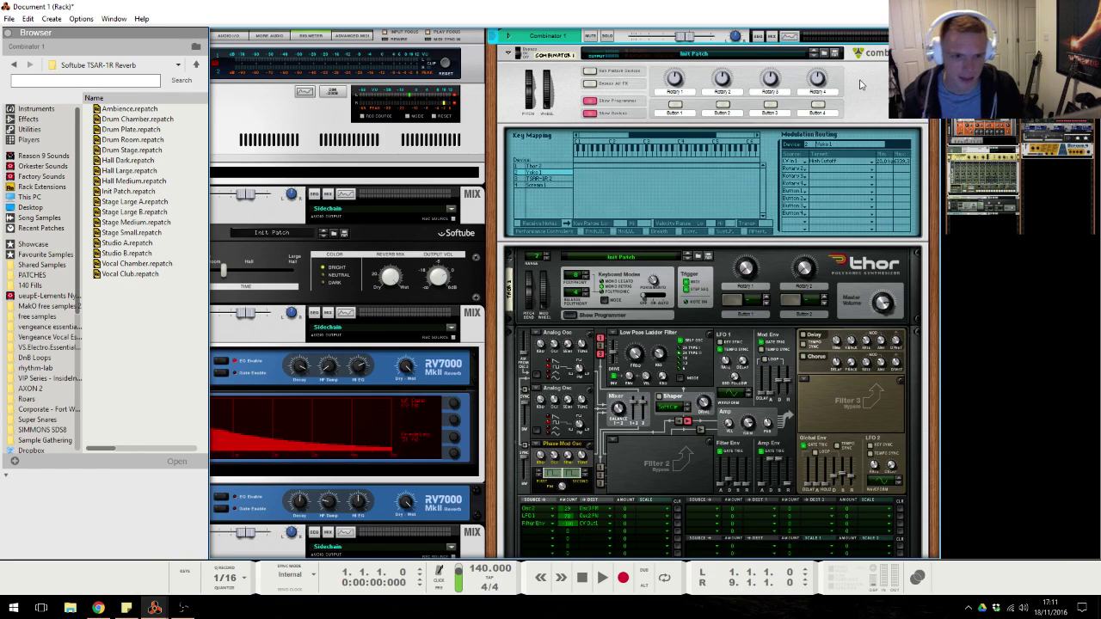
Add an MClass Equalizer after the TSAR-1R reverb and set its Parametric 1 gain to about -4.6 dB.
{"action": "scroll", "coordinate": [807, 247], "scroll_direction": "down", "scroll_amount": 5}
{"action": "scroll", "coordinate": [806, 247], "scroll_direction": "down", "scroll_amount": 4}
{"action": "scroll", "coordinate": [730, 258], "scroll_direction": "up", "scroll_amount": 3}
{"action": "left_click", "coordinate": [650, 330]}
{"action": "right_click", "coordinate": [706, 383]}
{"action": "mouse_move", "coordinate": [800, 166]}
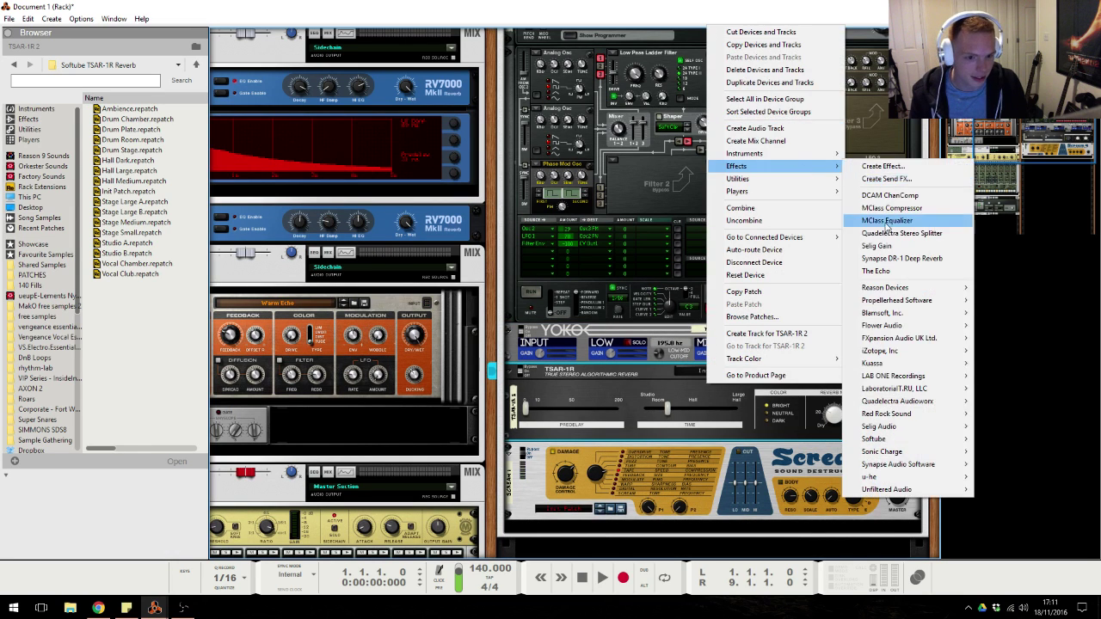
{"action": "left_click", "coordinate": [886, 221]}
{"action": "left_click_drag", "start_coordinate": [816, 463], "coordinate": [815, 487]}
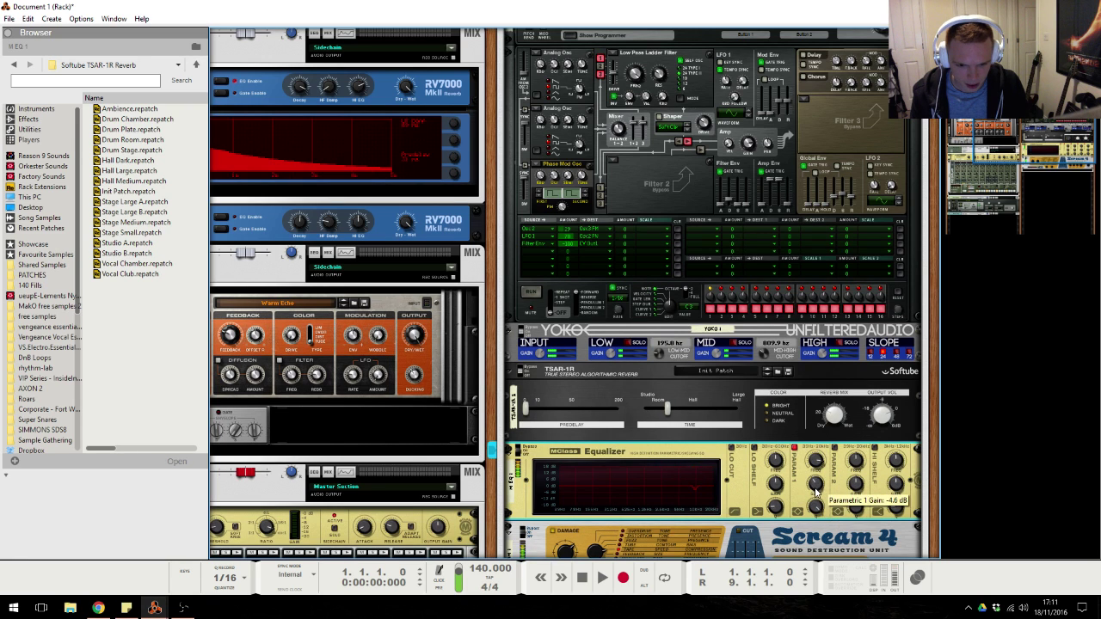
Route LFO 2 to Osc 1 Pitch with a positive amount in the first two-destination row of Thor's modulation matrix.
{"action": "scroll", "coordinate": [633, 470], "scroll_direction": "down", "scroll_amount": 5}
{"action": "scroll", "coordinate": [615, 331], "scroll_direction": "up", "scroll_amount": 7}
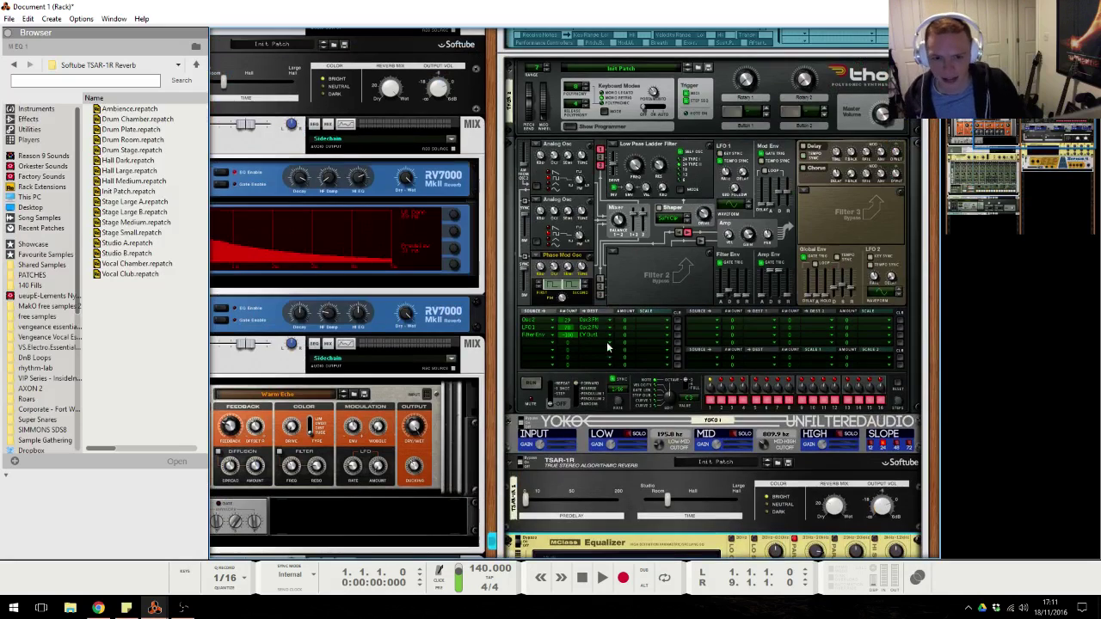
{"action": "left_click", "coordinate": [544, 341]}
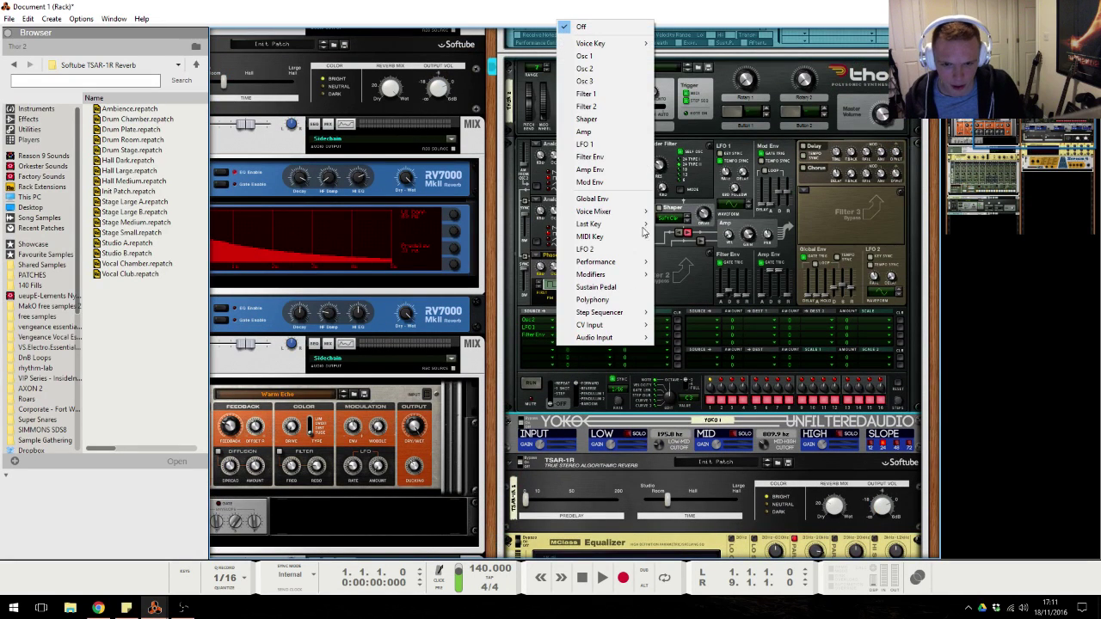
{"action": "mouse_move", "coordinate": [646, 214]}
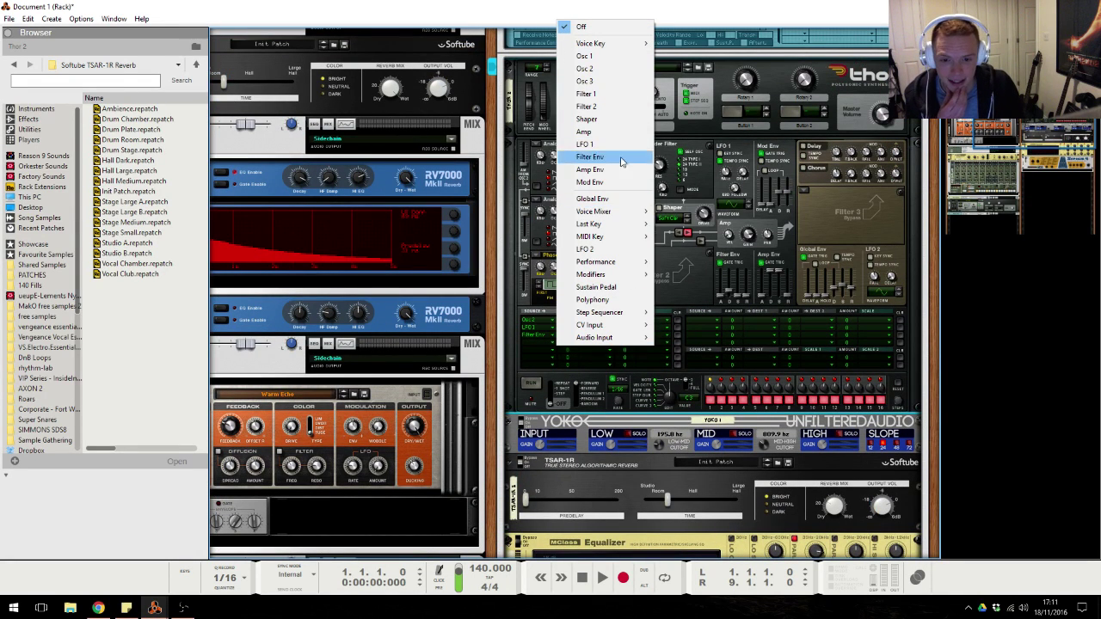
{"action": "left_click", "coordinate": [722, 272]}
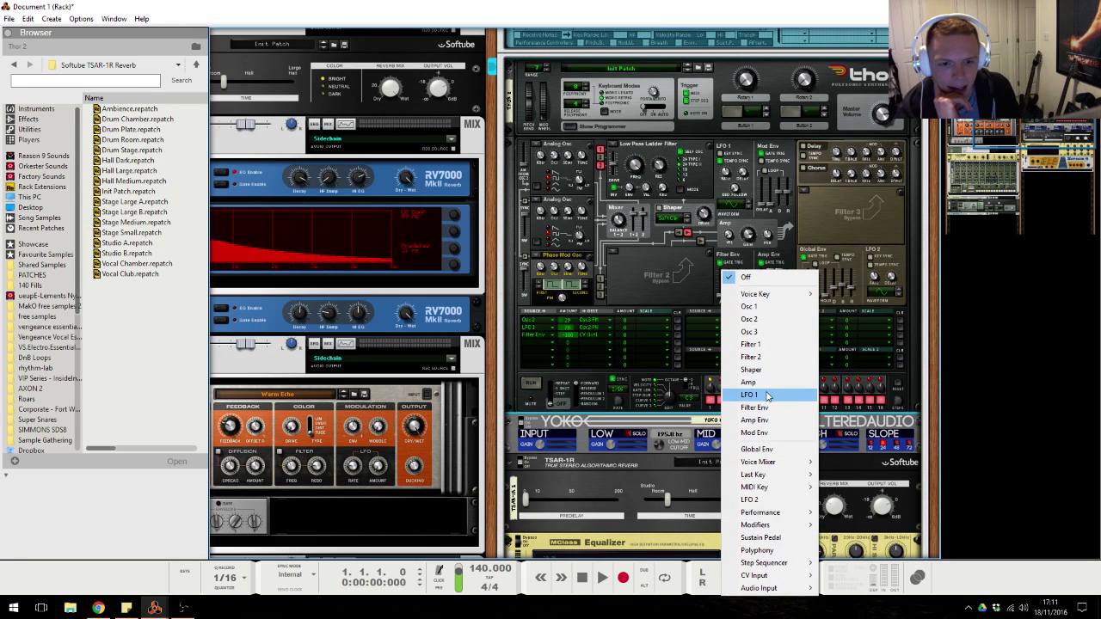
{"action": "left_click", "coordinate": [757, 499]}
{"action": "left_click_drag", "start_coordinate": [728, 322], "coordinate": [737, 321]}
{"action": "left_click", "coordinate": [753, 321]}
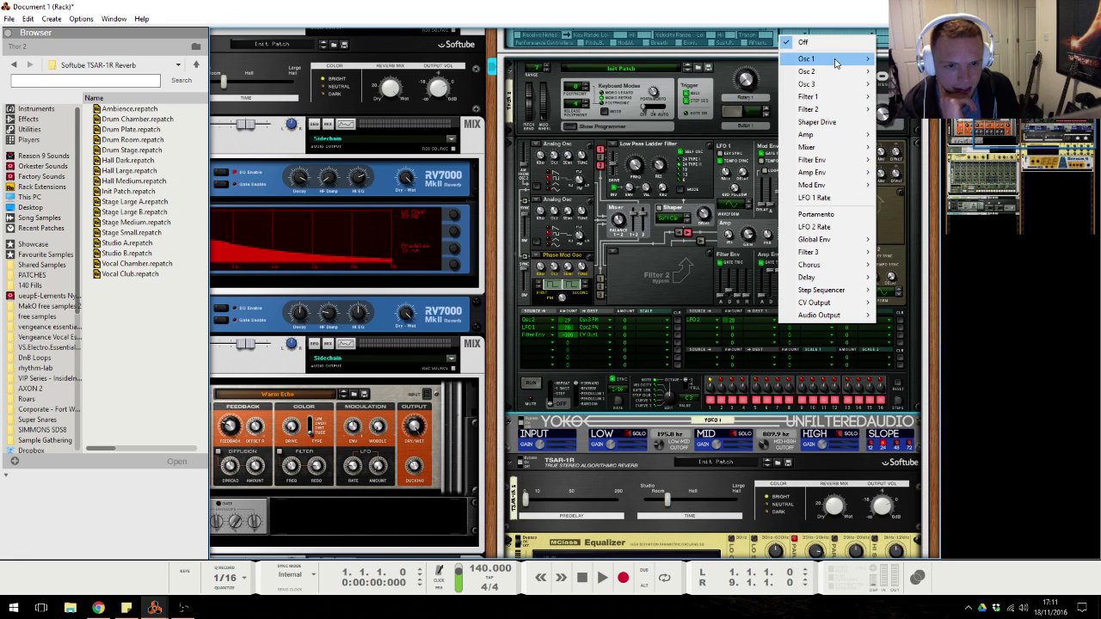
{"action": "left_click", "coordinate": [909, 120]}
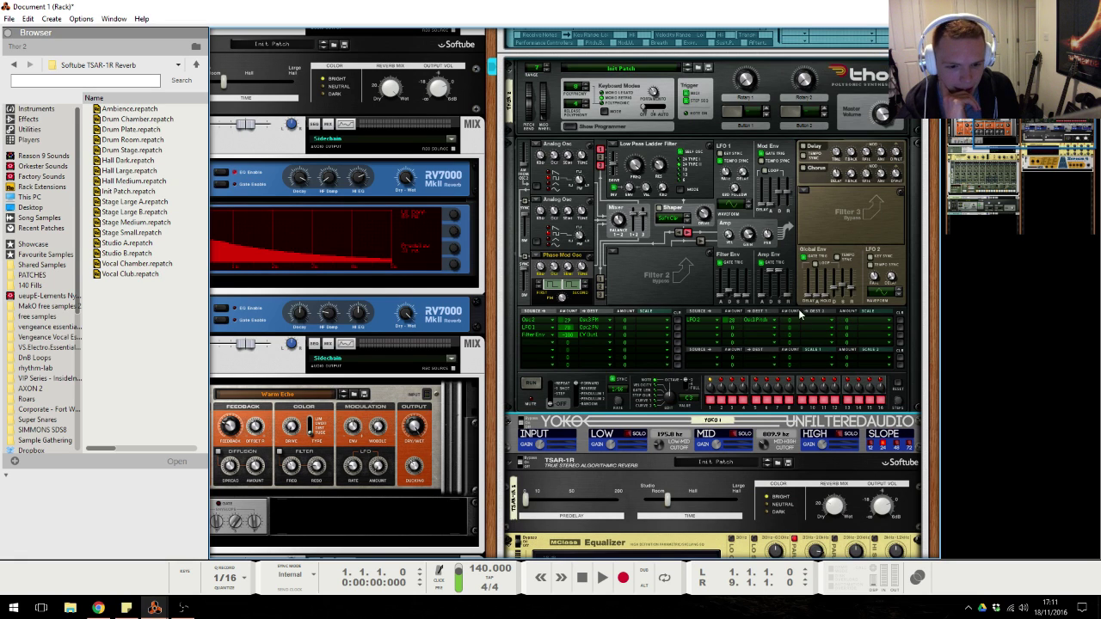
Add Osc 2 Pitch as the second destination of the LFO 2 row and scale the row by the Mod Wheel.
{"action": "left_click_drag", "start_coordinate": [801, 318], "coordinate": [802, 317]}
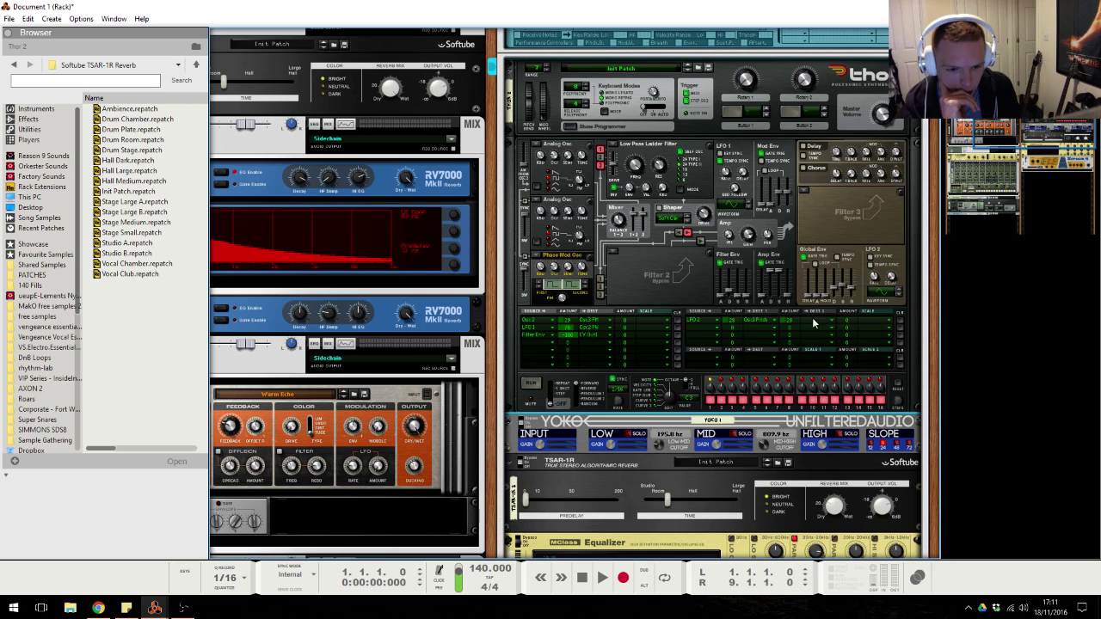
{"action": "left_click", "coordinate": [811, 320]}
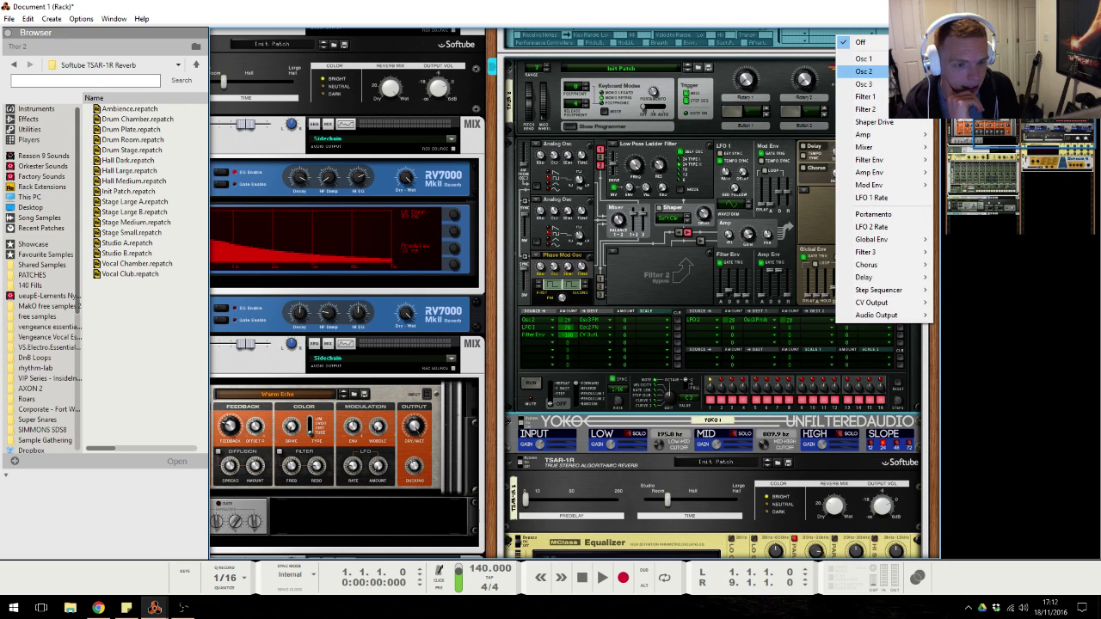
{"action": "left_click", "coordinate": [863, 72]}
{"action": "left_click", "coordinate": [870, 325]}
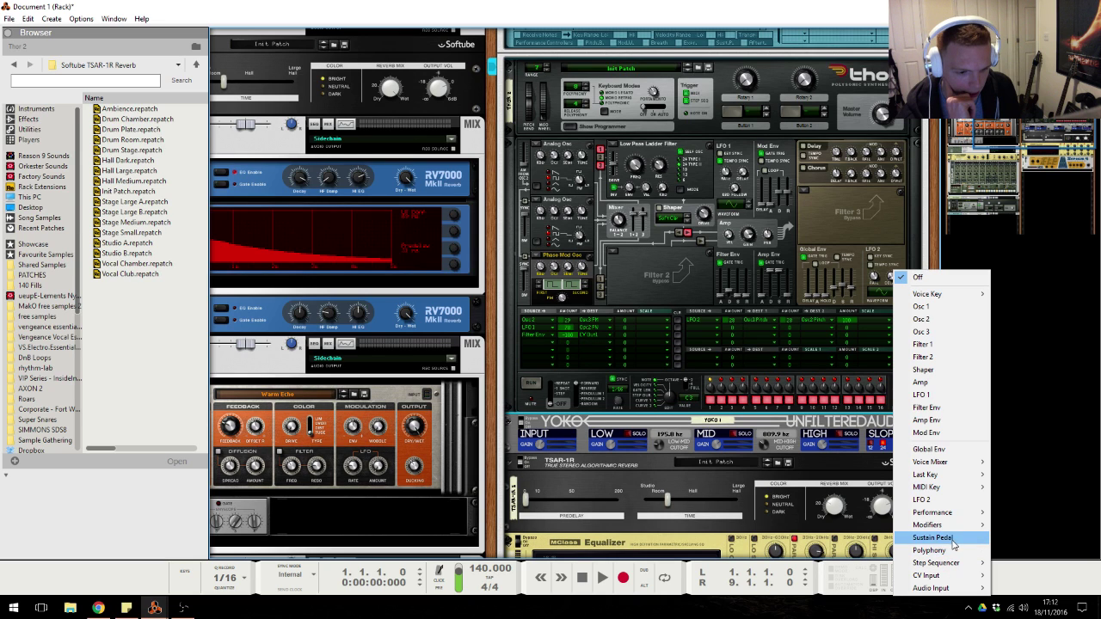
{"action": "mouse_move", "coordinate": [956, 524]}
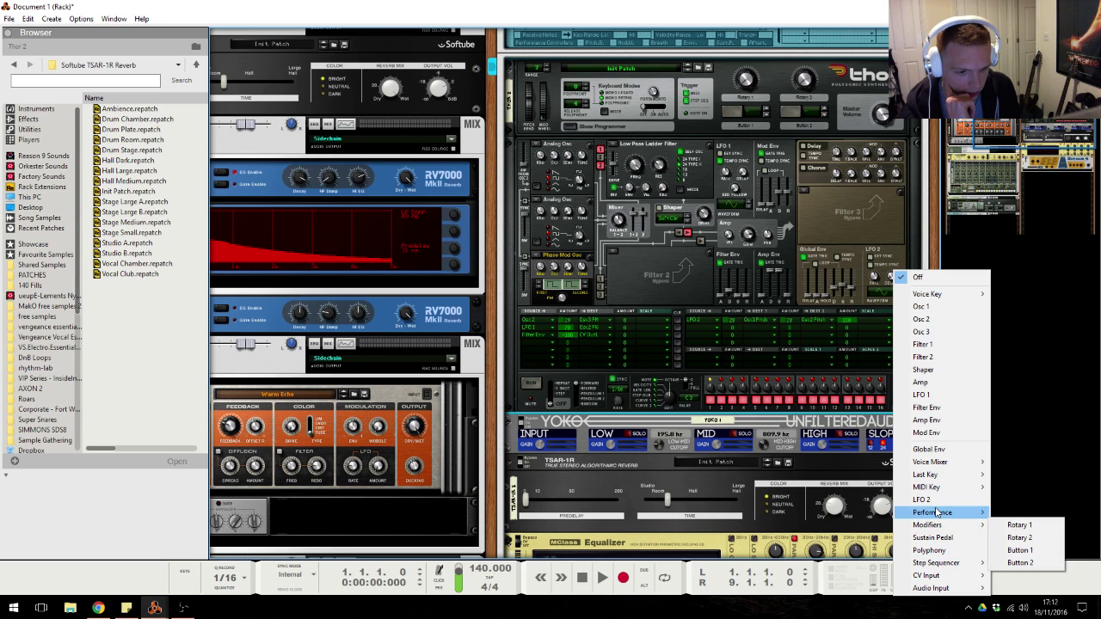
{"action": "left_click", "coordinate": [1024, 513]}
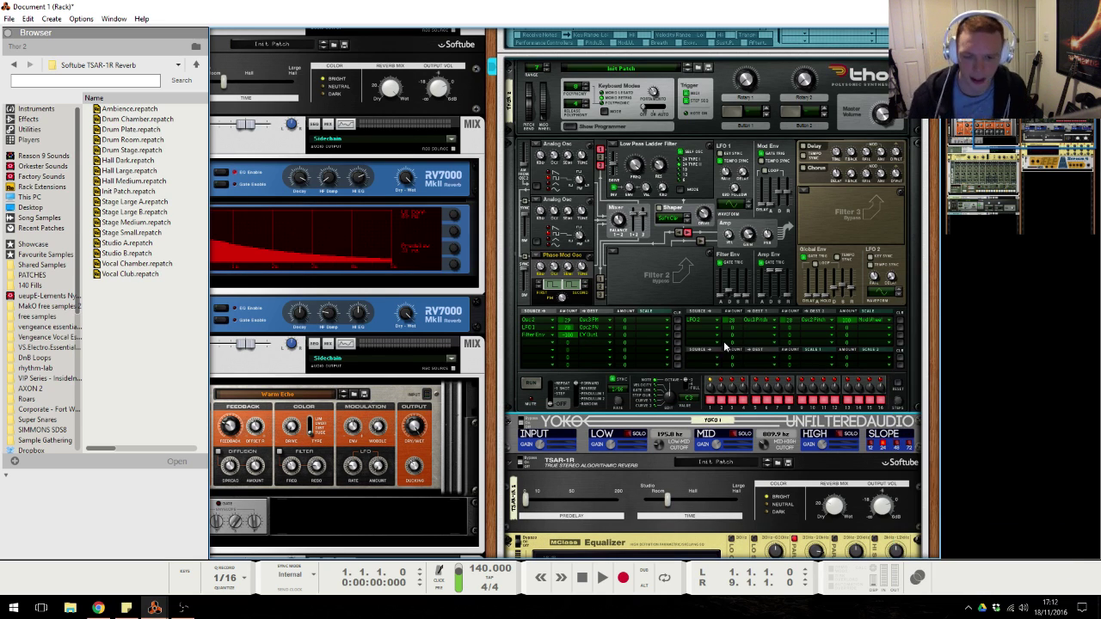
Route LFO 2 to Osc 3 Pitch with an amount of 26 in the second two-destination modulation row.
{"action": "left_click", "coordinate": [712, 332]}
{"action": "left_click", "coordinate": [761, 233]}
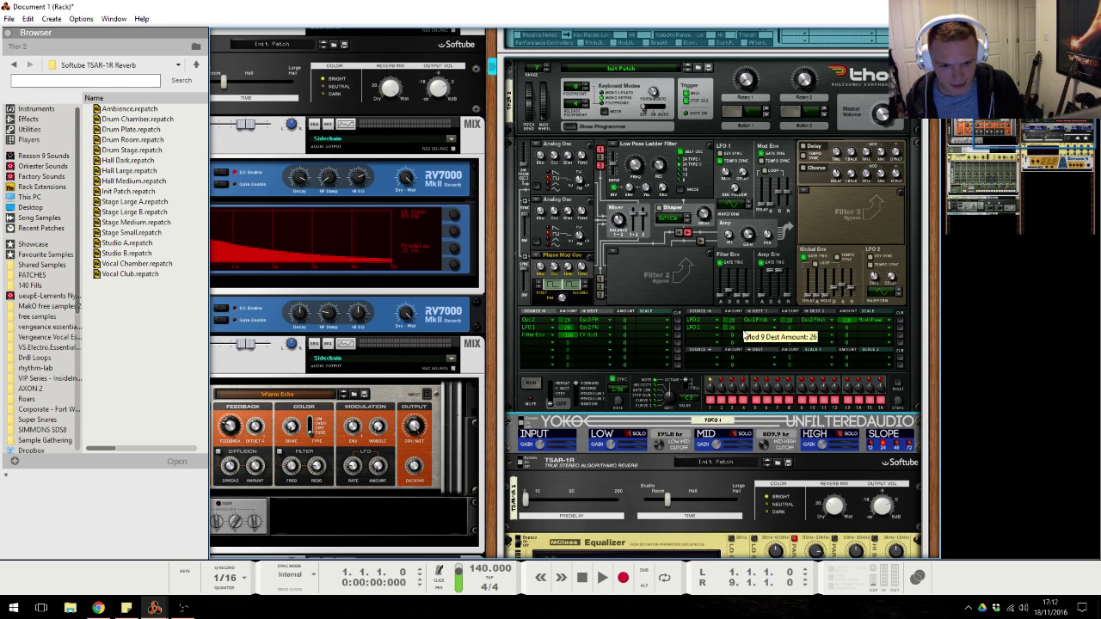
{"action": "left_click", "coordinate": [774, 331]}
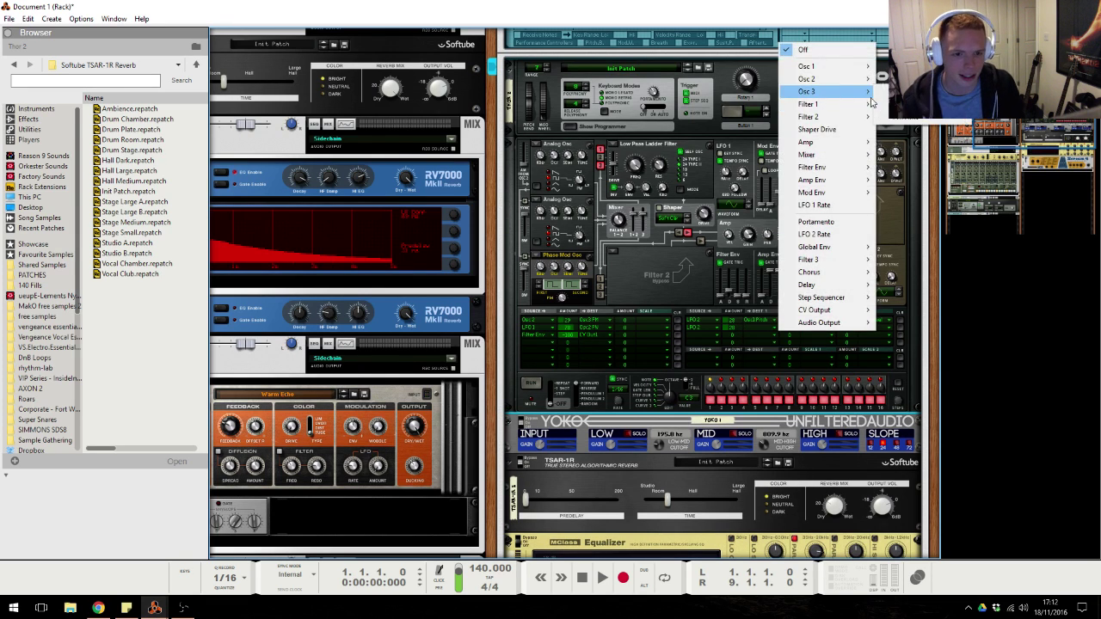
{"action": "left_click", "coordinate": [899, 91]}
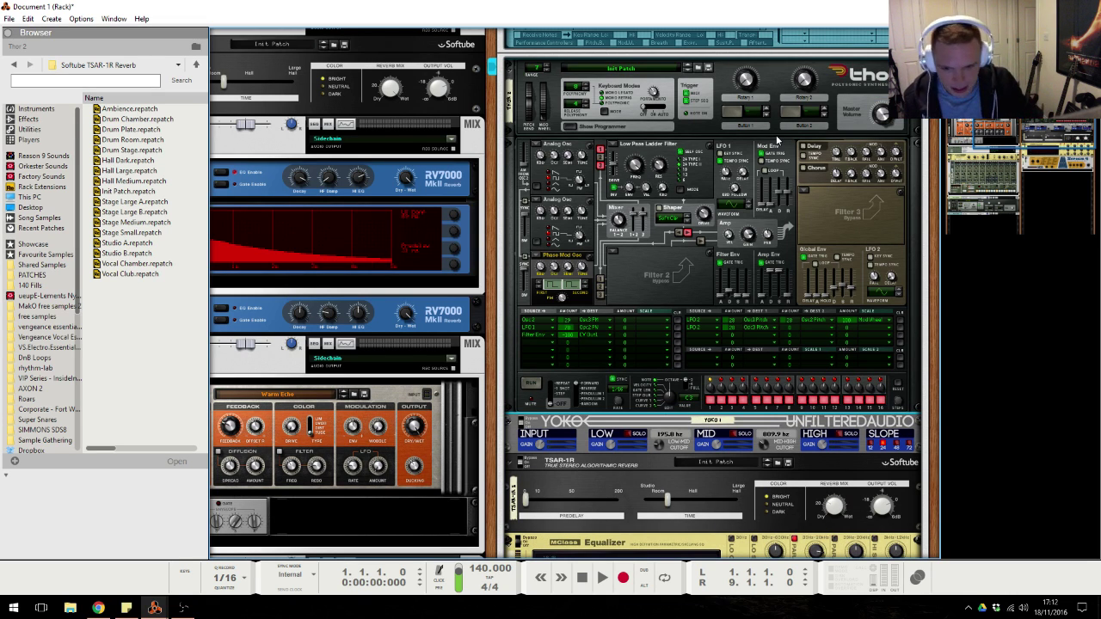
Check the Twitch chat and the stream's audio levels in Open Broadcaster Software, then return to the Reason rack.
{"action": "left_click", "coordinate": [98, 608]}
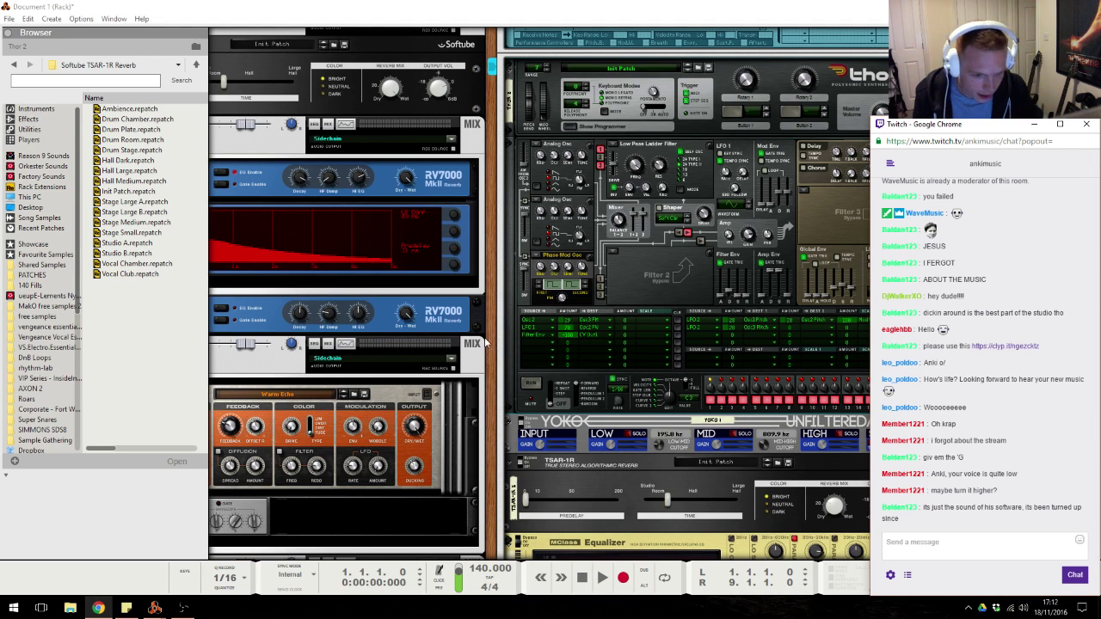
{"action": "left_click", "coordinate": [182, 608]}
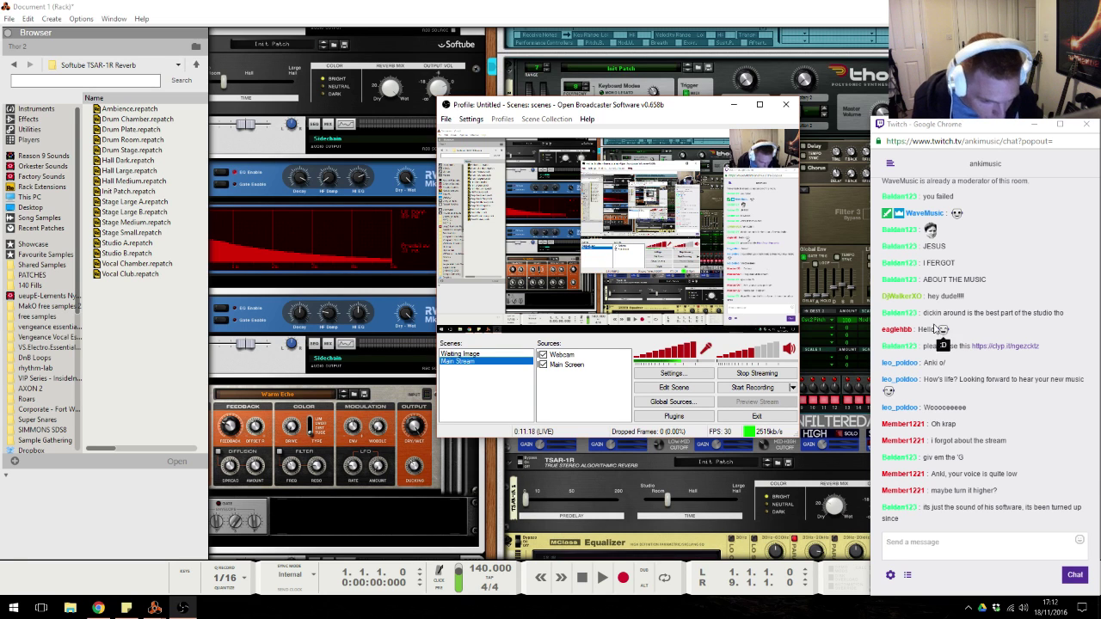
{"action": "left_click", "coordinate": [834, 215]}
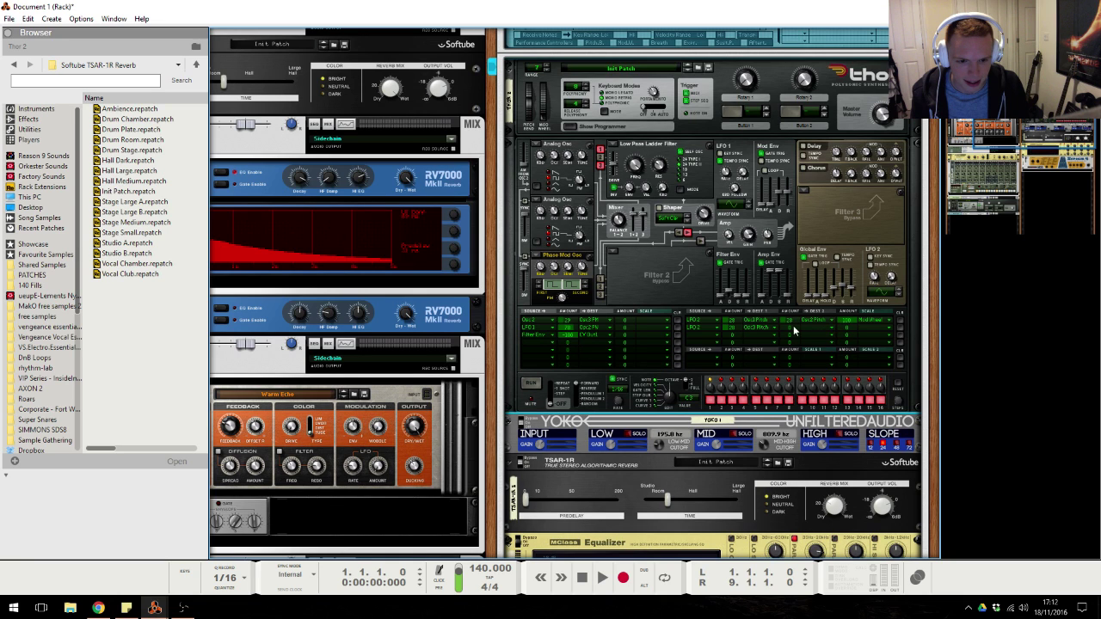
Scale the second LFO 2 row in Thor's modulation matrix by the Mod Wheel.
{"action": "left_click", "coordinate": [866, 327]}
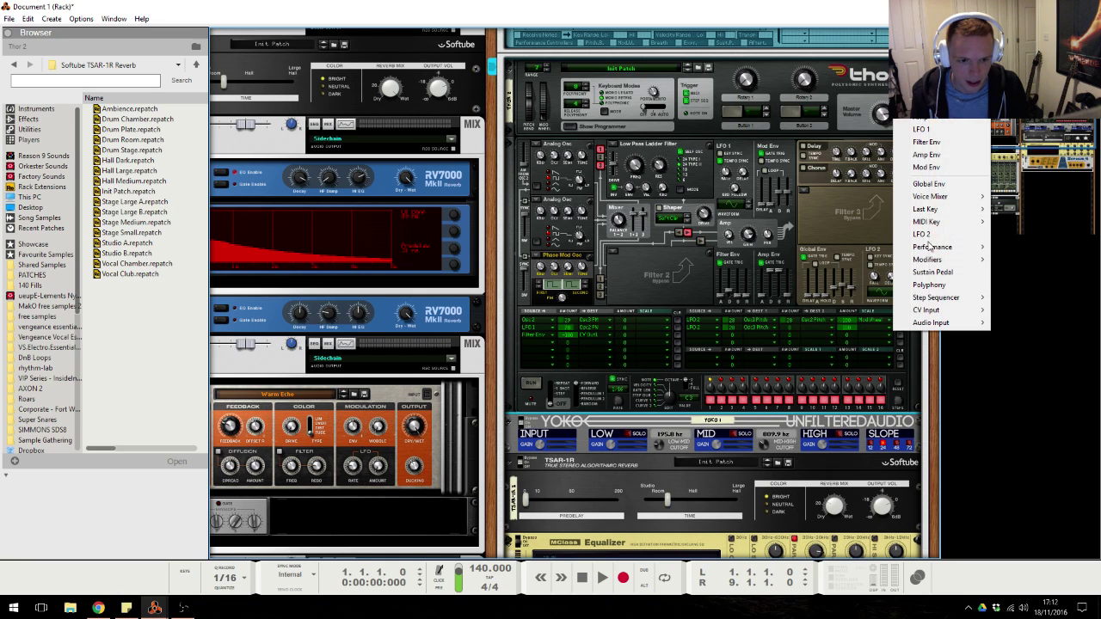
{"action": "left_click", "coordinate": [926, 166]}
{"action": "left_click", "coordinate": [880, 332]}
{"action": "mouse_move", "coordinate": [935, 247]}
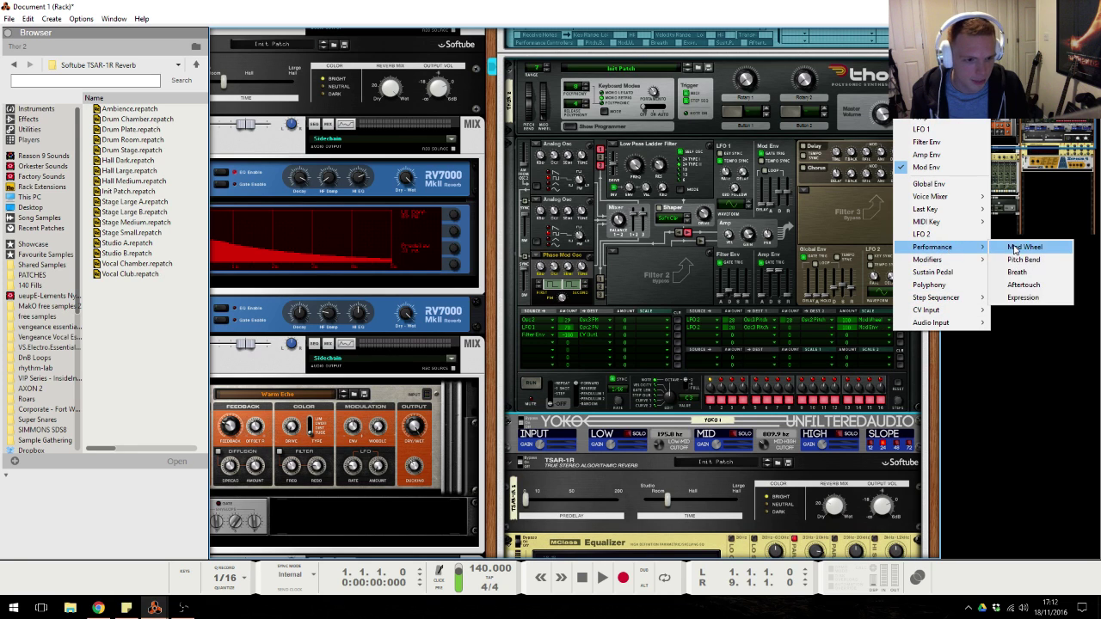
{"action": "left_click", "coordinate": [1016, 249]}
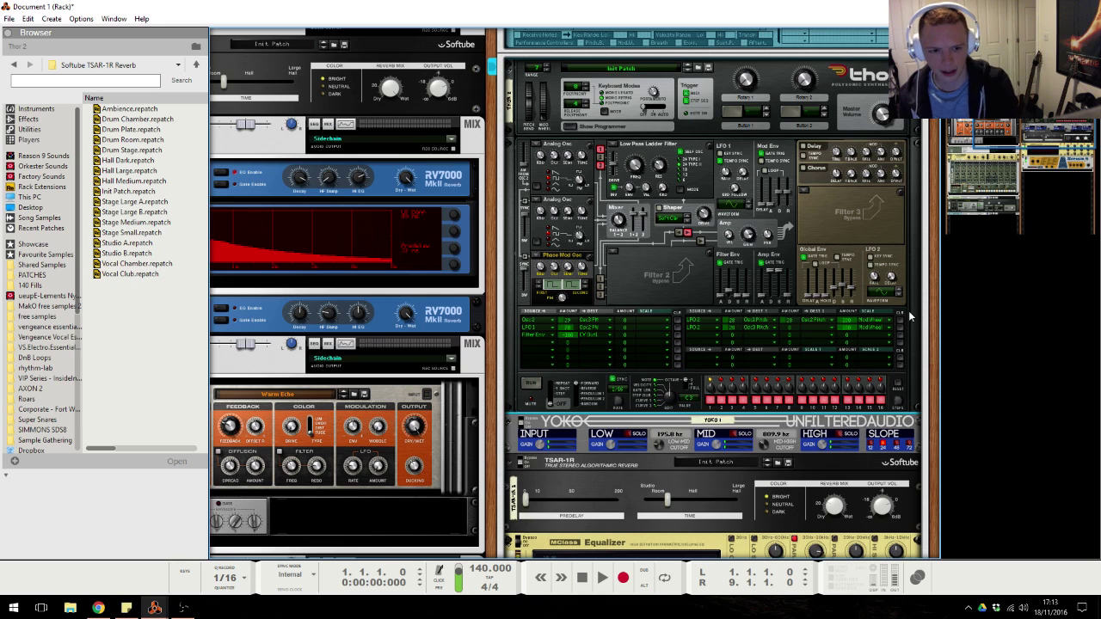
{"action": "mouse_move", "coordinate": [880, 274]}
{"action": "scroll", "coordinate": [881, 276], "scroll_direction": "up", "scroll_amount": 3}
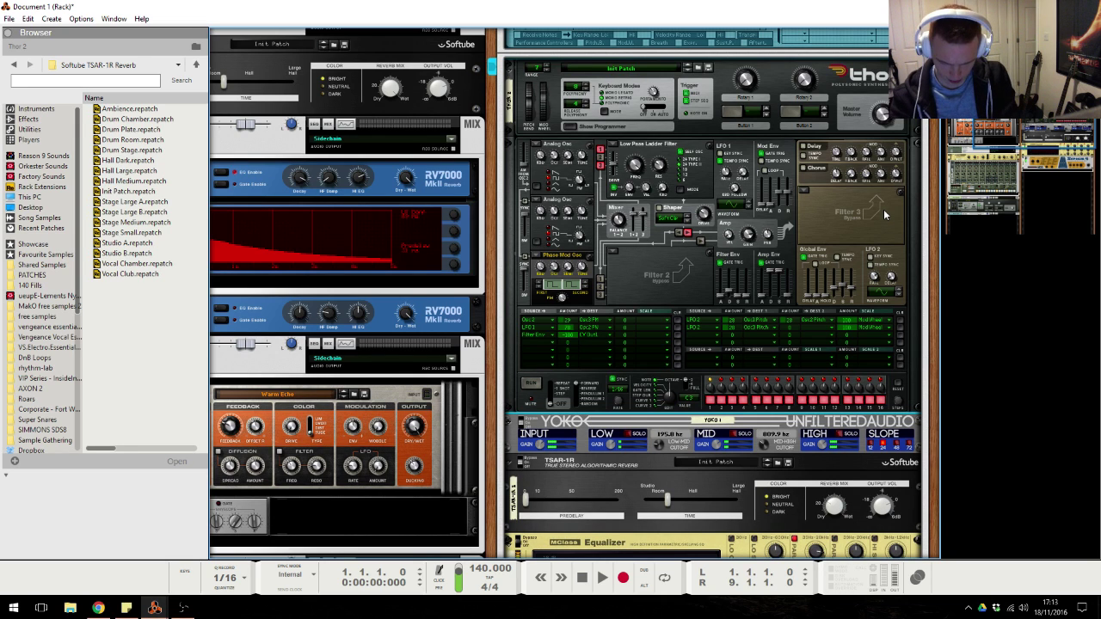
Switch to the sequencer window, check the Twitch chat and the desktop volume in Open Broadcaster Software, then return to Reason.
{"action": "key", "text": "alt+Tab"}
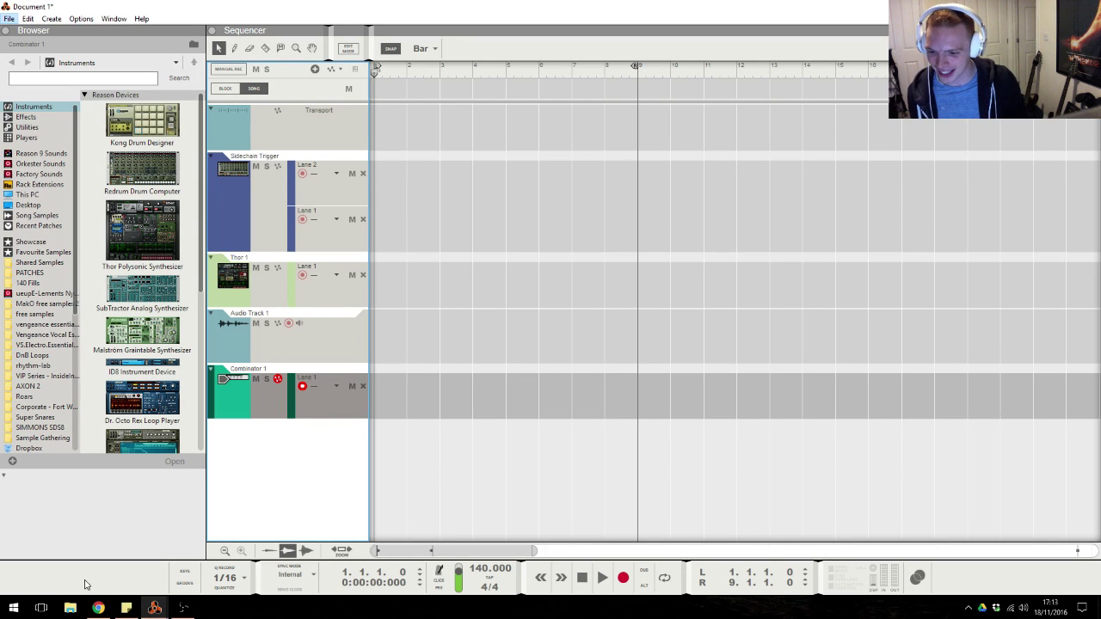
{"action": "left_click", "coordinate": [98, 607]}
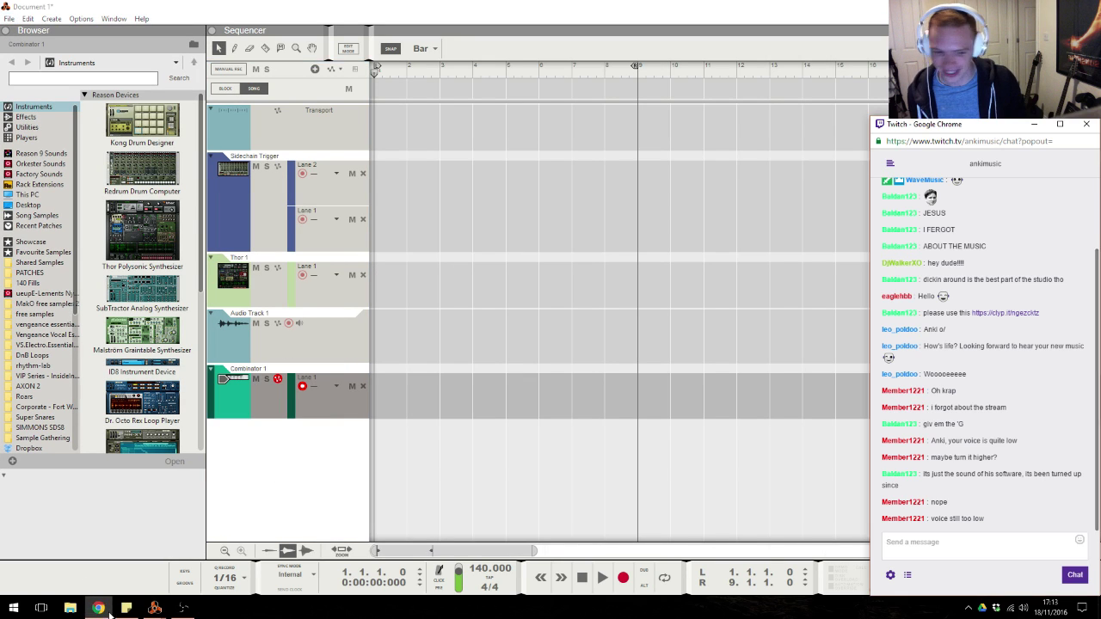
{"action": "left_click", "coordinate": [491, 389]}
{"action": "left_click", "coordinate": [183, 607]}
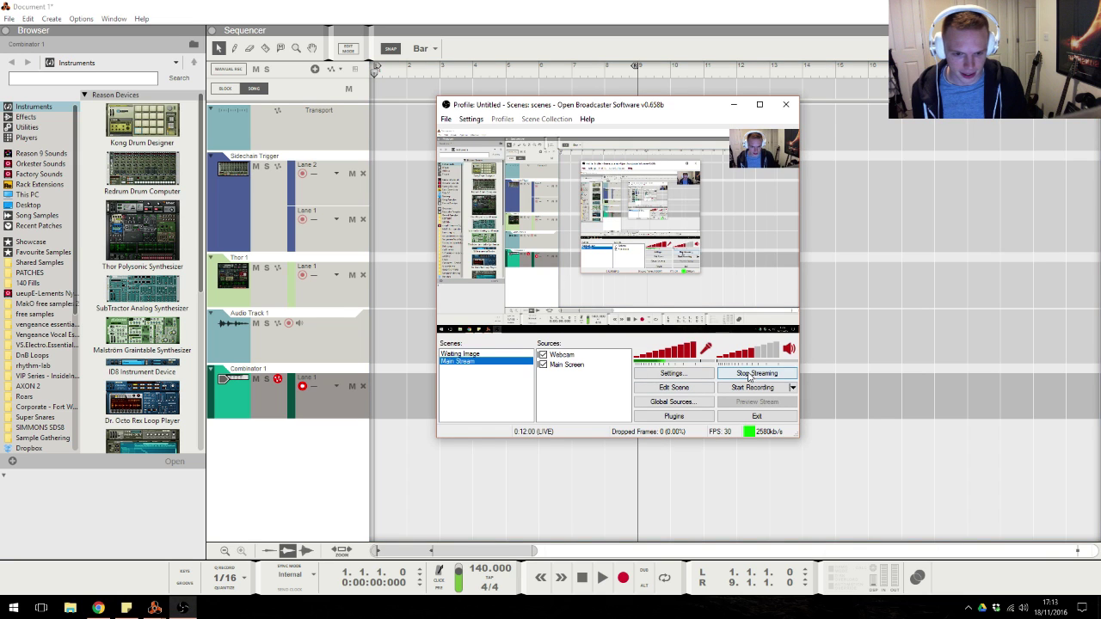
{"action": "mouse_move", "coordinate": [753, 359]}
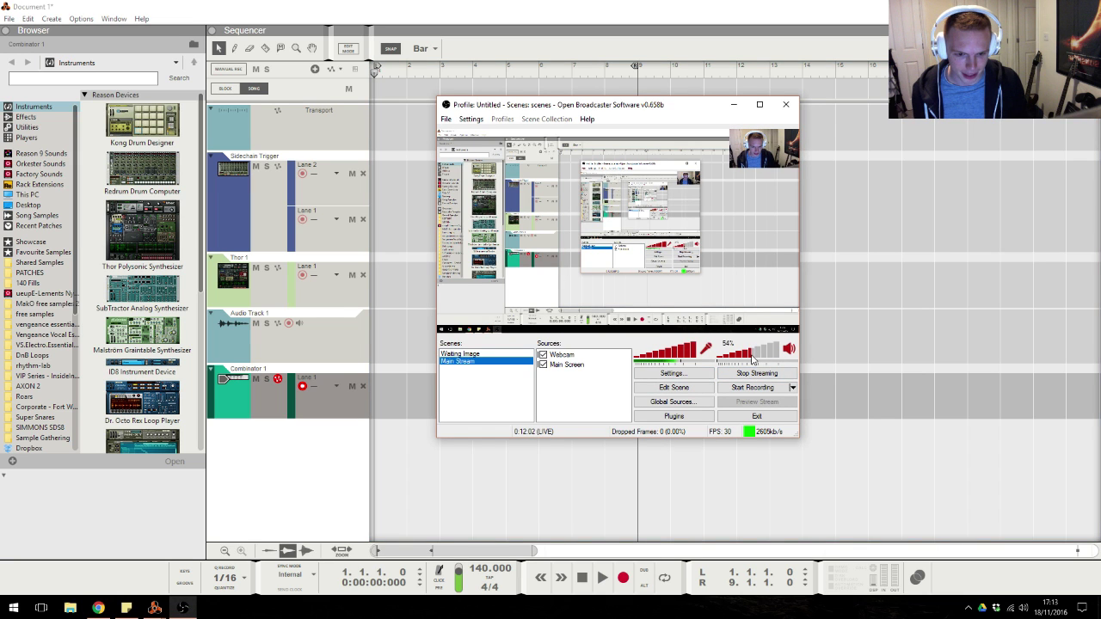
{"action": "left_click", "coordinate": [895, 258]}
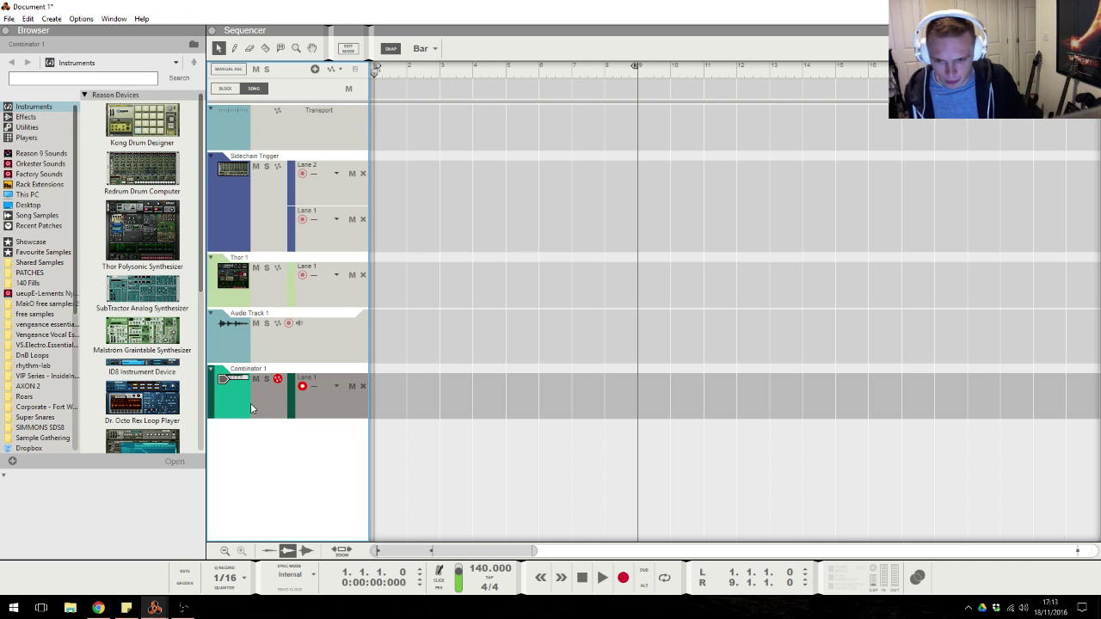
Create a one-bar clip on the Combinator 1 track, draw a two-beat G2 note at its start, and play it back.
{"action": "double_click", "coordinate": [388, 409]}
{"action": "double_click", "coordinate": [392, 403]}
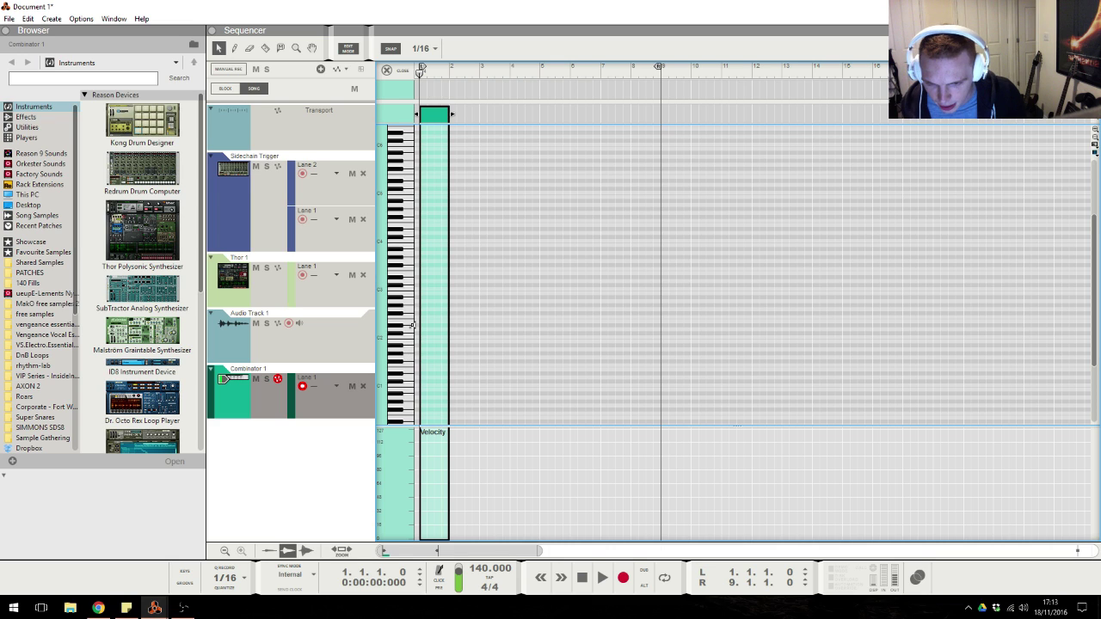
{"action": "left_click_drag", "start_coordinate": [421, 306], "coordinate": [433, 304]}
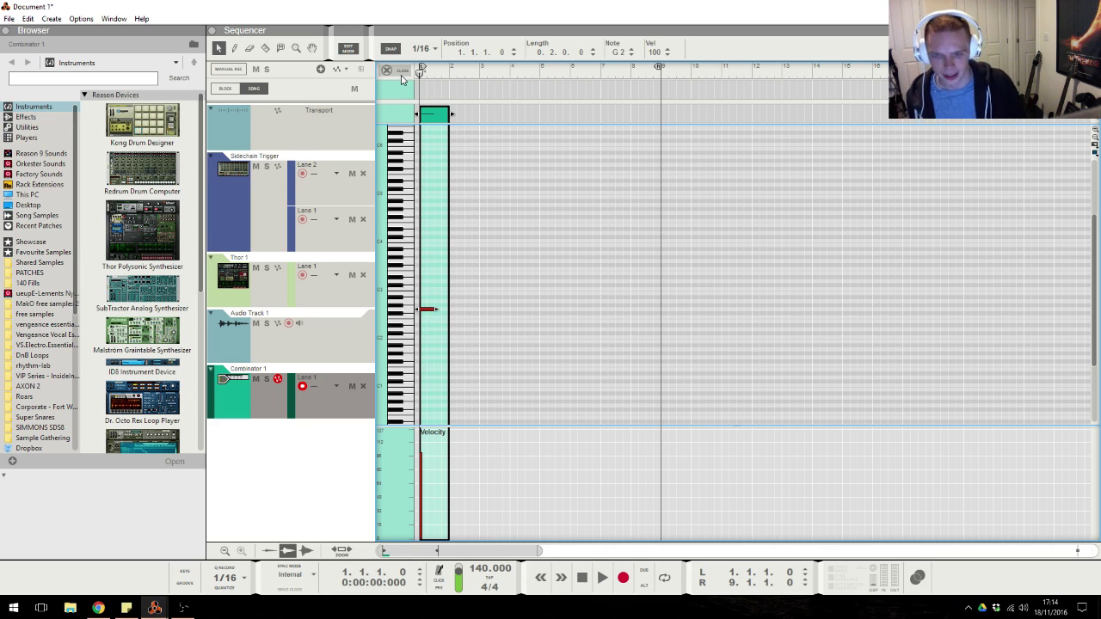
{"action": "scroll", "coordinate": [400, 79], "scroll_direction": "up", "scroll_amount": 5}
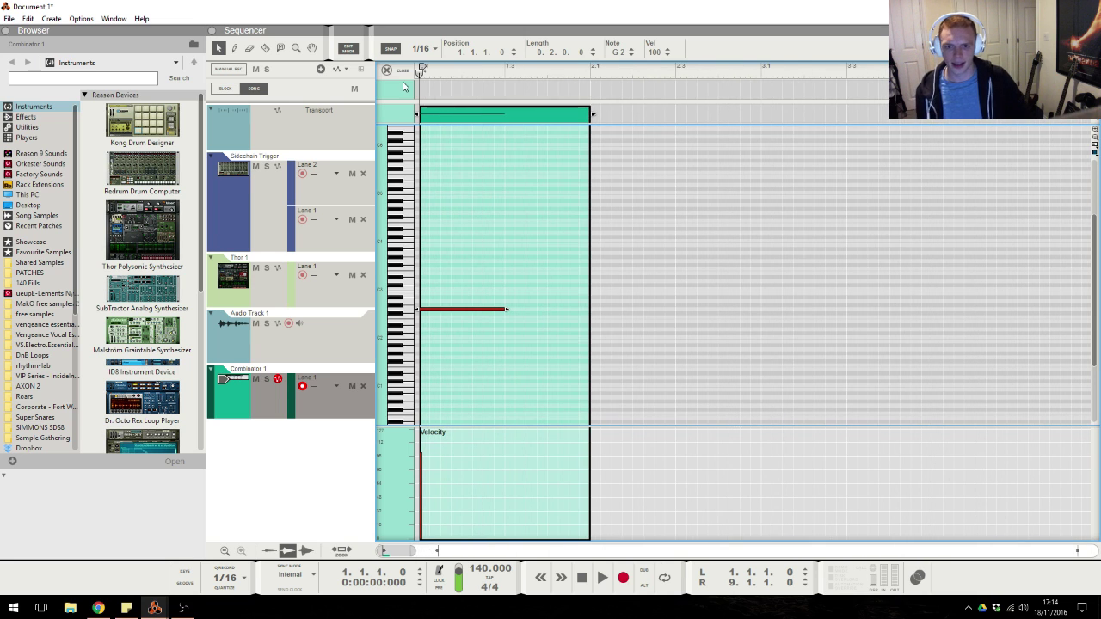
{"action": "key", "text": "space"}
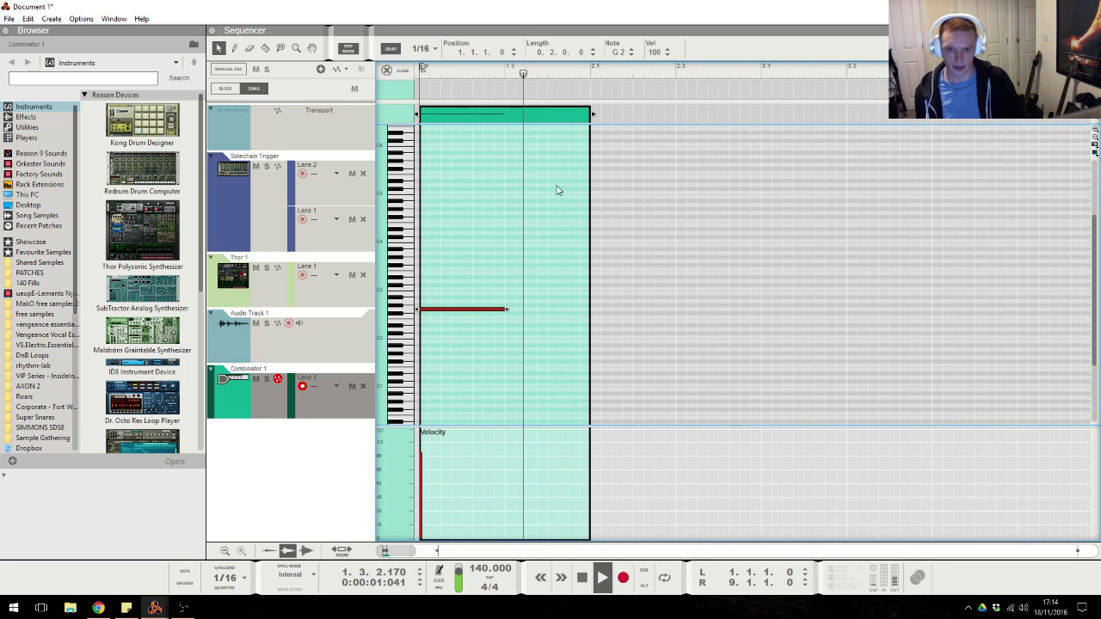
{"action": "key", "text": "space"}
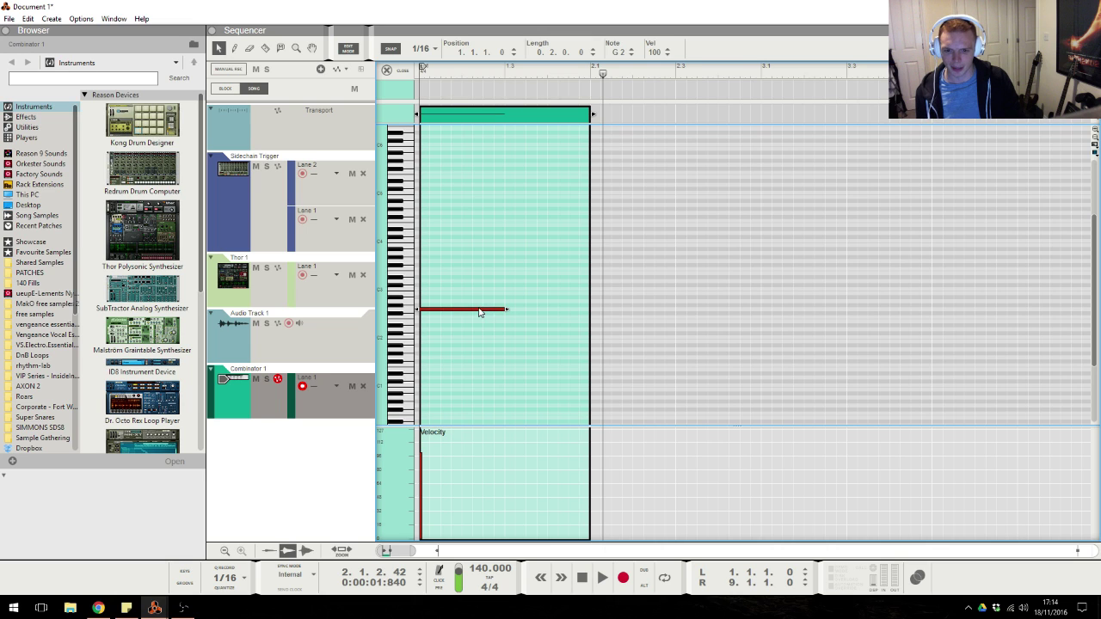
Extend the clip to four bars and copy the note to A#2 at bar 2, C3 at bar 3 and F2 at bar 4.
{"action": "left_click_drag", "start_coordinate": [468, 313], "coordinate": [637, 301]}
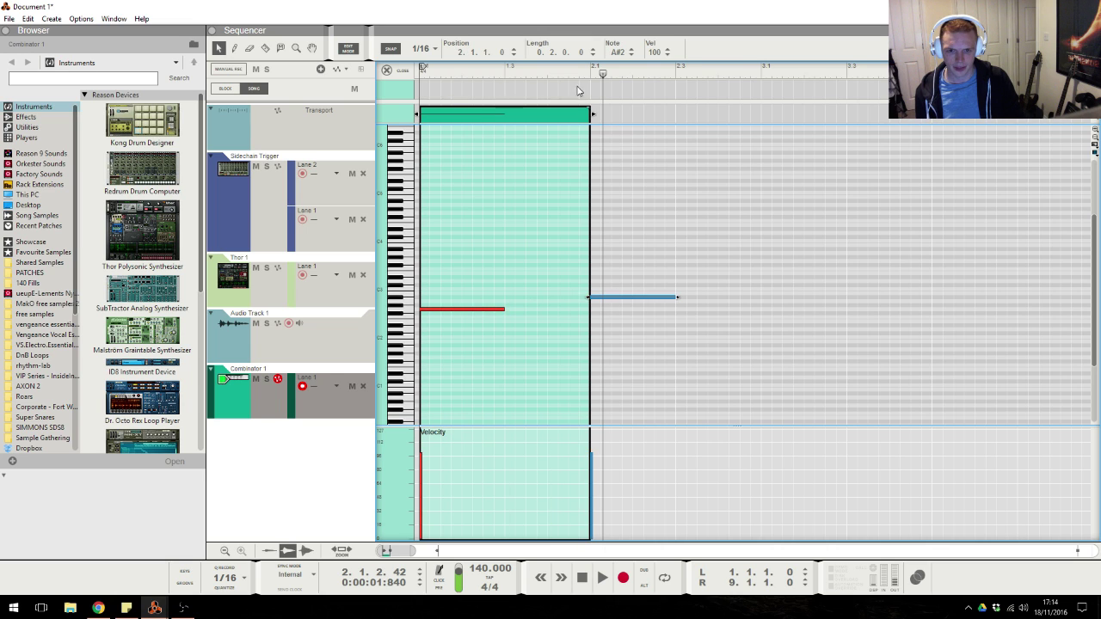
{"action": "left_click_drag", "start_coordinate": [593, 114], "coordinate": [932, 114]}
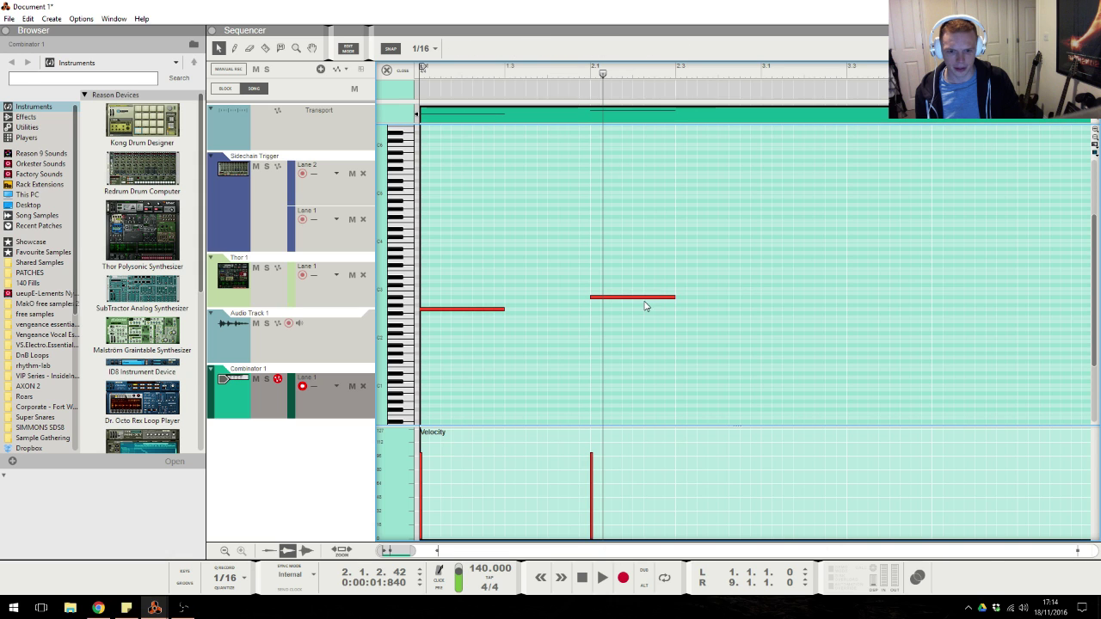
{"action": "left_click_drag", "start_coordinate": [643, 302], "coordinate": [815, 294]}
{"action": "key", "text": "space"}
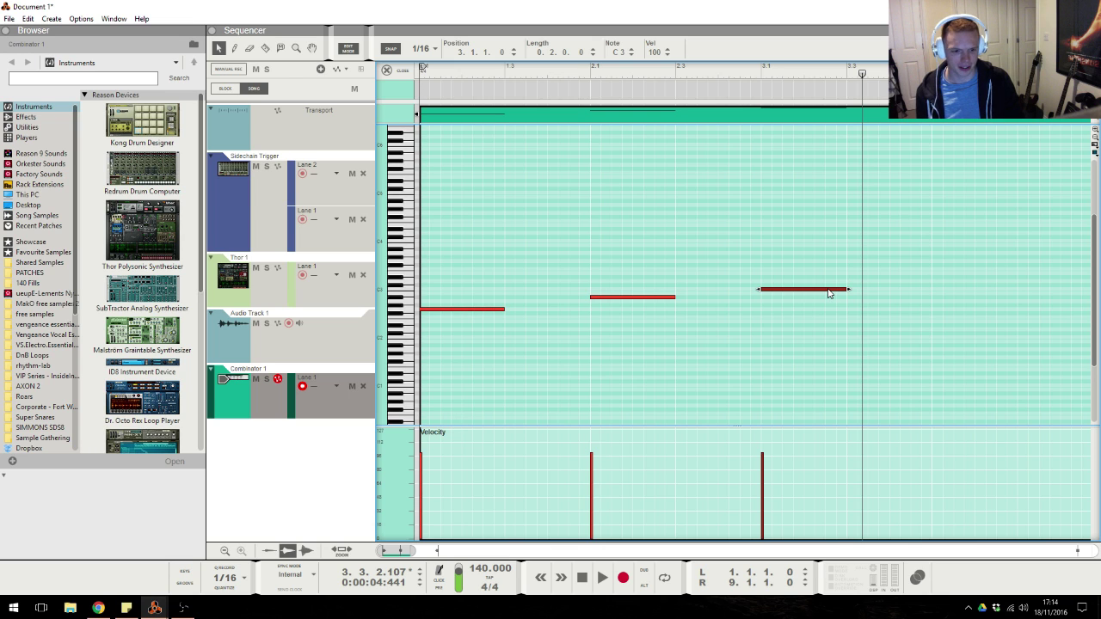
{"action": "left_click_drag", "start_coordinate": [828, 293], "coordinate": [993, 316]}
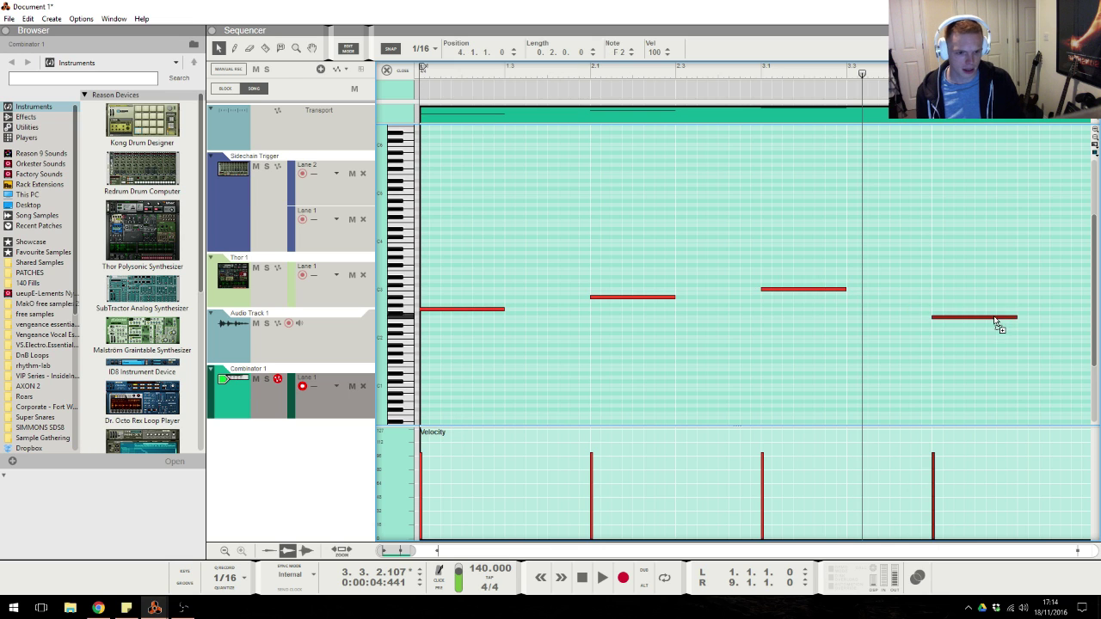
Play back the four-note phrase, close the clip editor, and check the Twitch chat.
{"action": "key", "text": "space"}
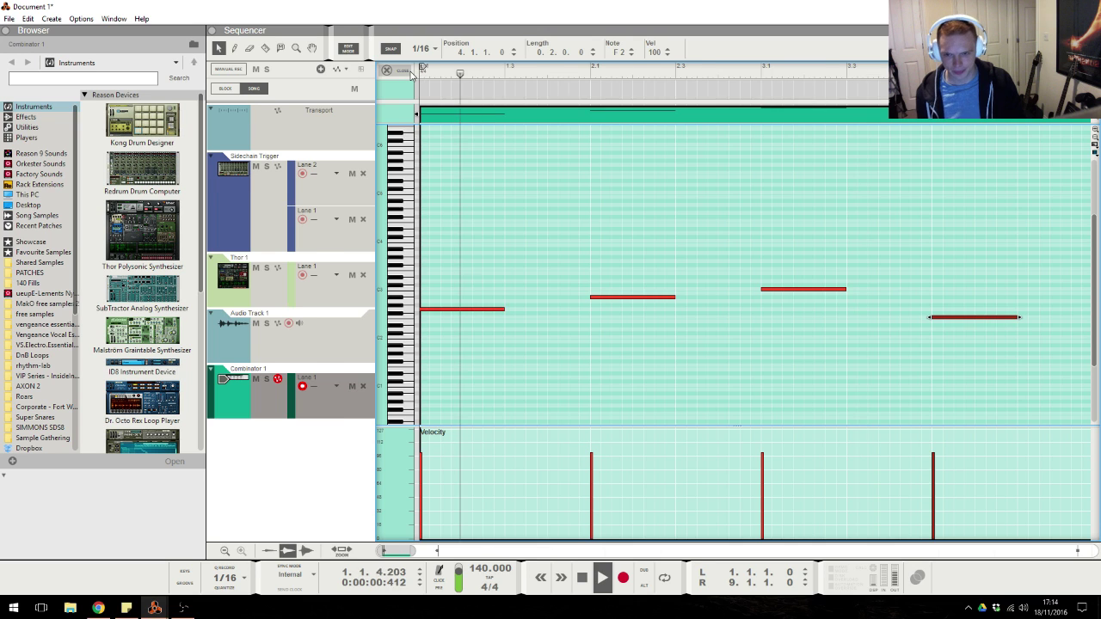
{"action": "key", "text": "ctrl+e"}
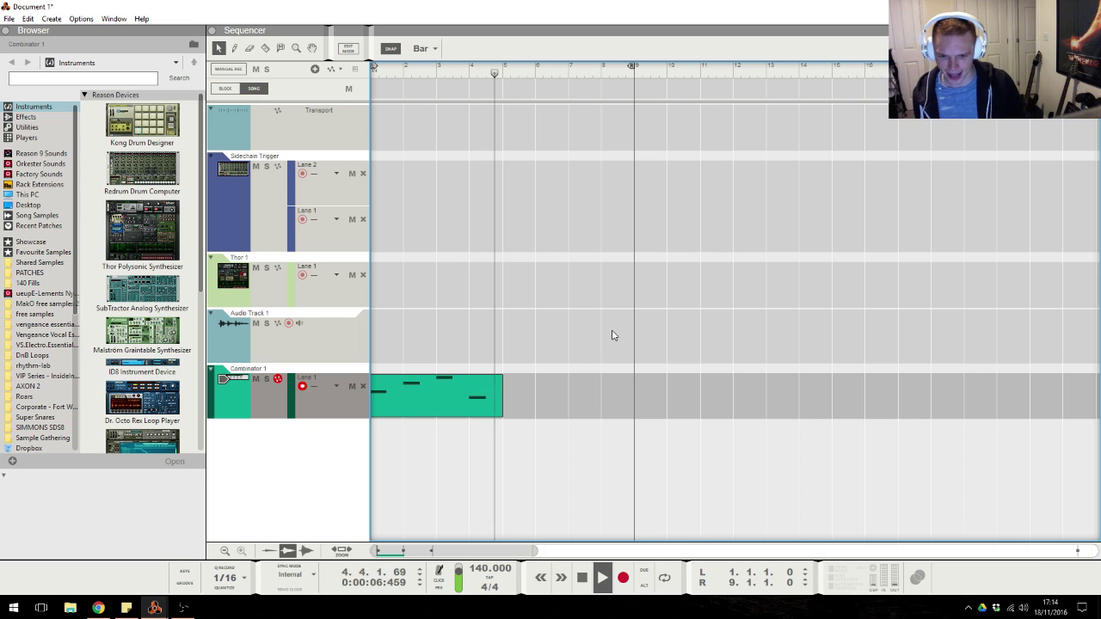
{"action": "key", "text": "space"}
{"action": "left_click", "coordinate": [98, 608]}
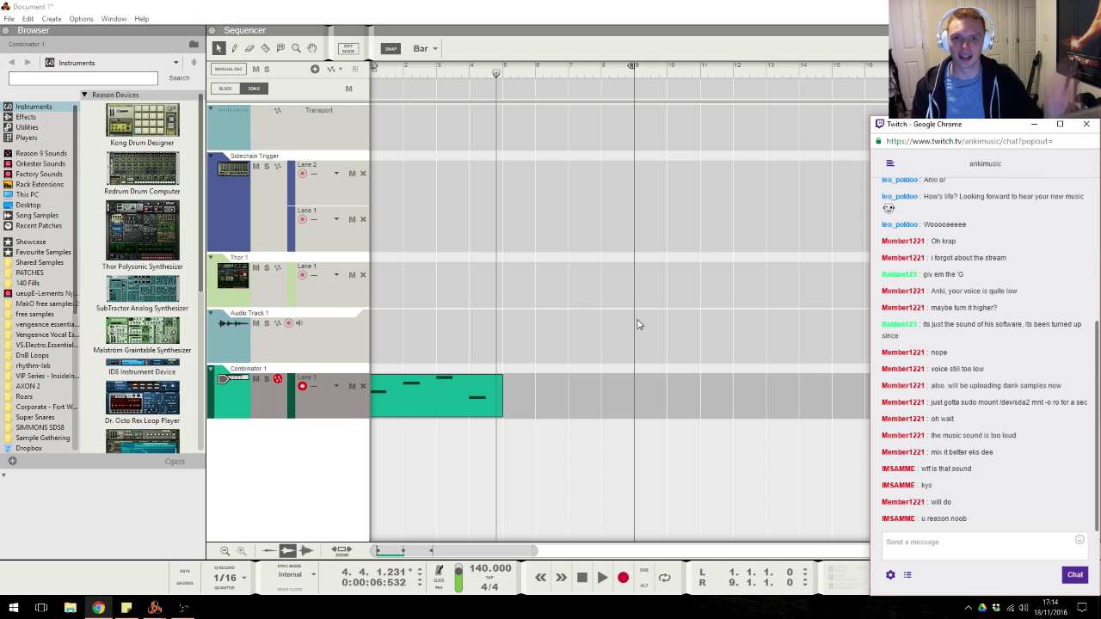
{"action": "left_click", "coordinate": [616, 330]}
Duplicate the four-bar Combinator 1 clip so the copy starts at bar 5, and return the playhead to the song start.
{"action": "left_click_drag", "start_coordinate": [398, 547], "coordinate": [381, 545]}
{"action": "left_click", "coordinate": [510, 78]}
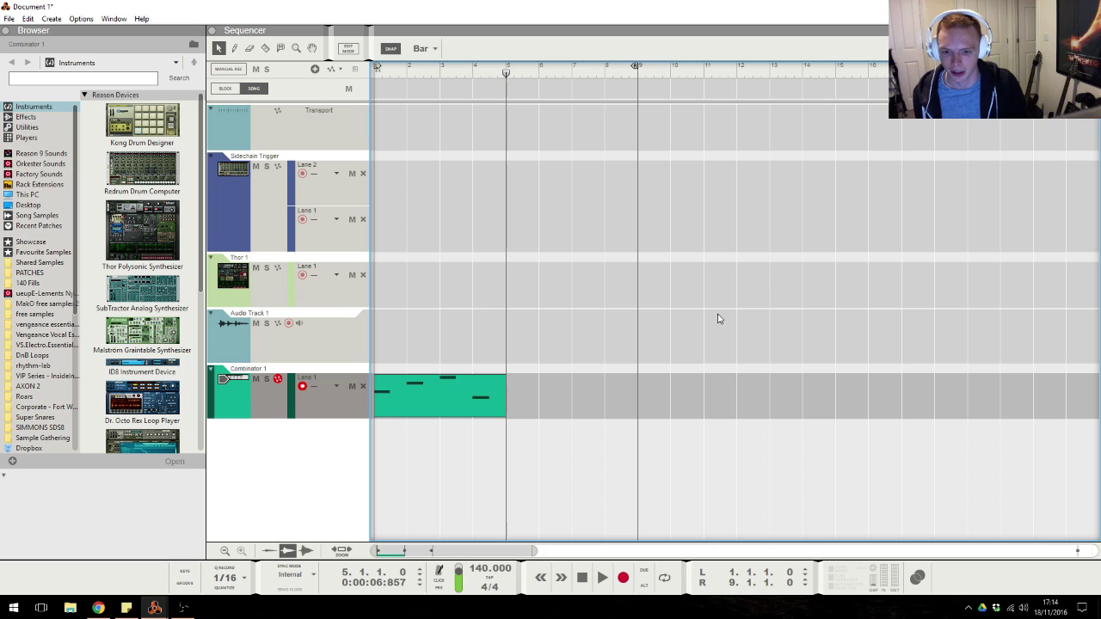
{"action": "left_click_drag", "start_coordinate": [430, 415], "coordinate": [562, 410]}
{"action": "left_click", "coordinate": [545, 303]}
{"action": "key", "text": "KP_0"}
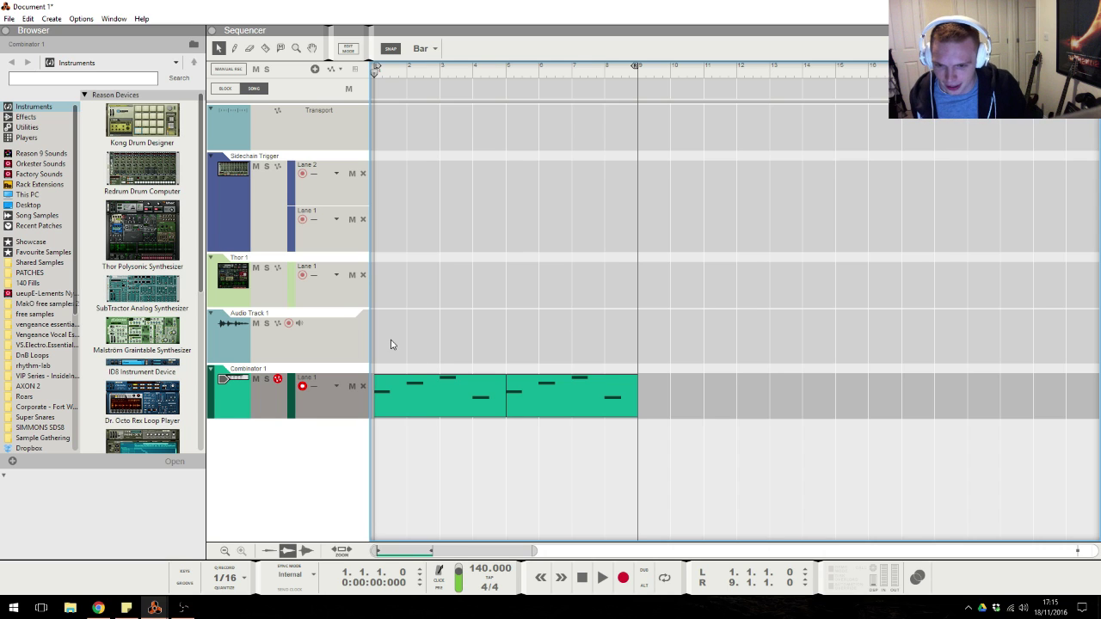
Create a new audio track above Combinator 1 and delete the duplicated Combinator 1 clip at bar 5.
{"action": "left_click", "coordinate": [249, 359]}
{"action": "key", "text": "ctrl+t"}
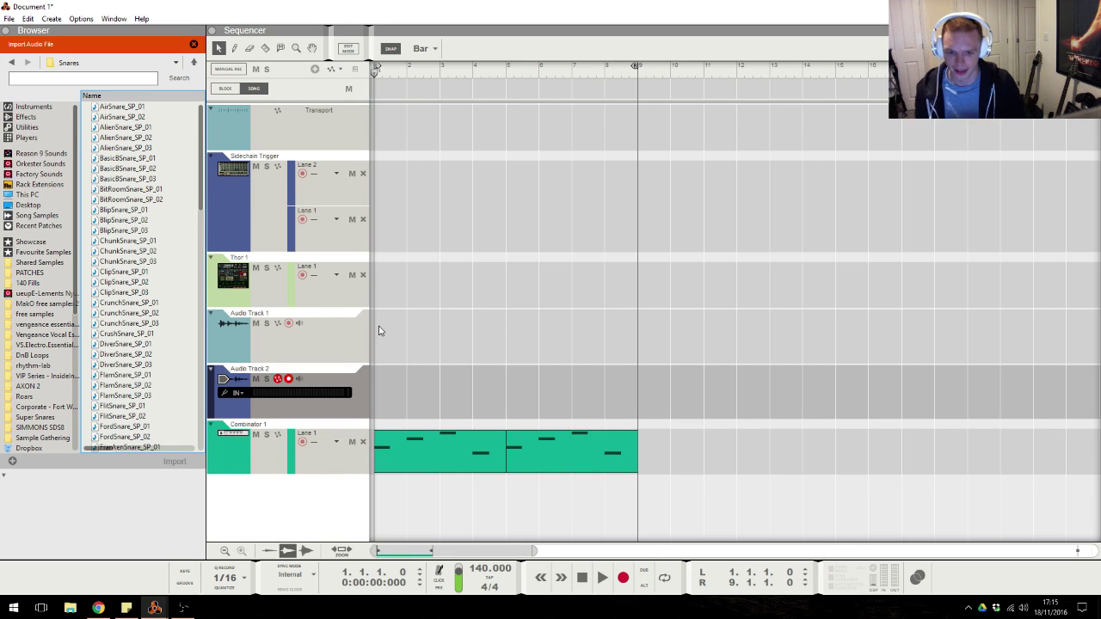
{"action": "left_click_drag", "start_coordinate": [506, 311], "coordinate": [559, 464]}
{"action": "key", "text": "Delete"}
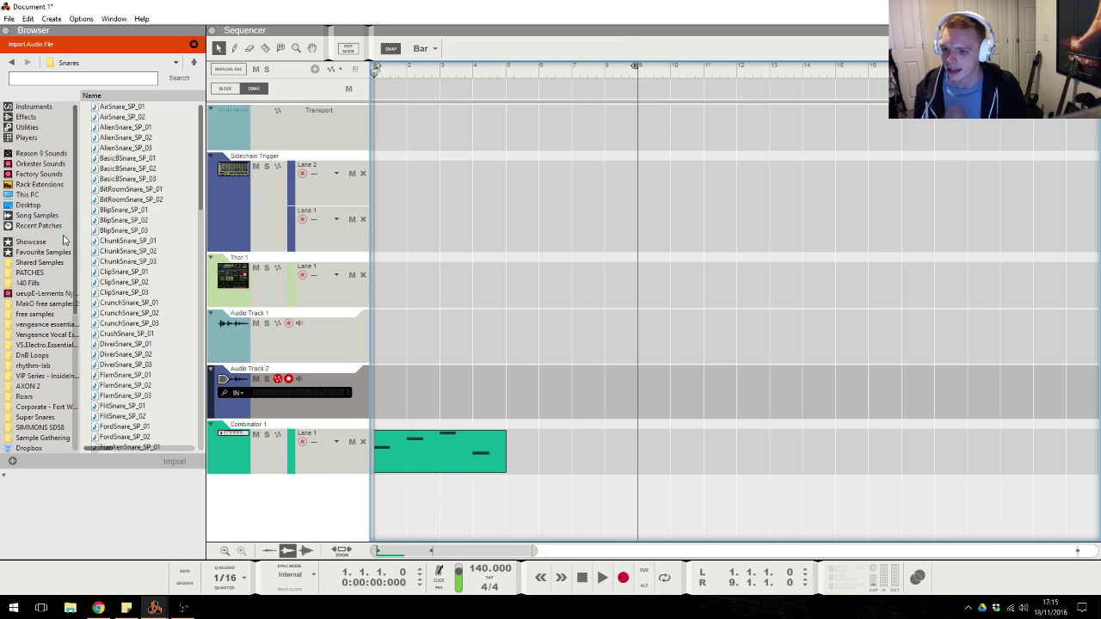
Open the Drum One Shots folder of the Hybrid Dubstep Pack and audition several kick samples, including Kick_01.
{"action": "scroll", "coordinate": [63, 234], "scroll_direction": "down", "scroll_amount": 7}
{"action": "left_click", "coordinate": [43, 386]}
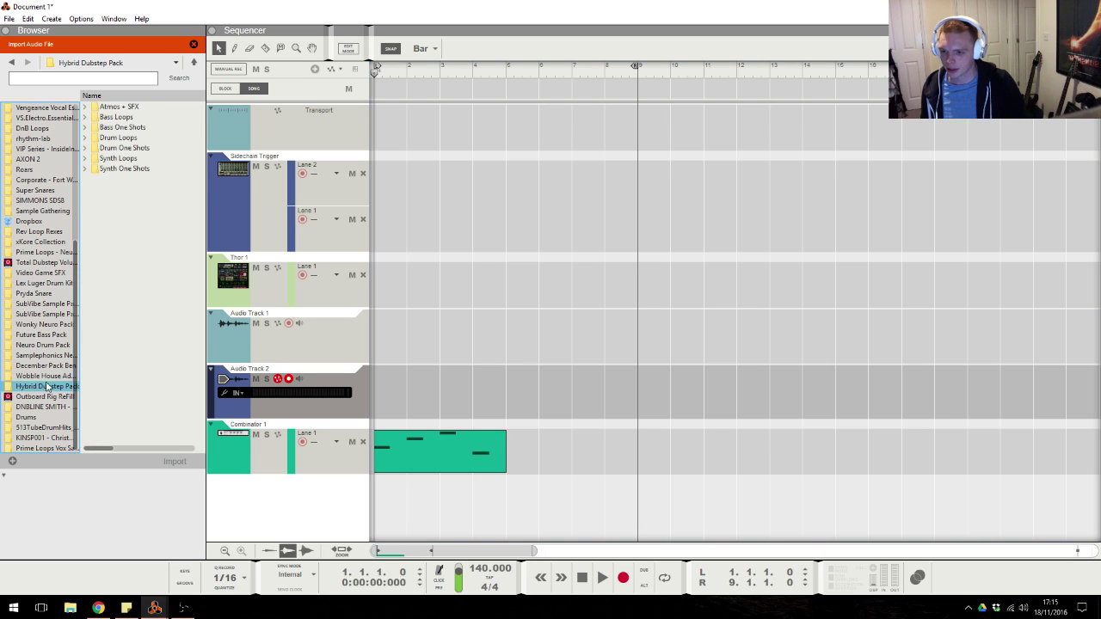
{"action": "double_click", "coordinate": [123, 148]}
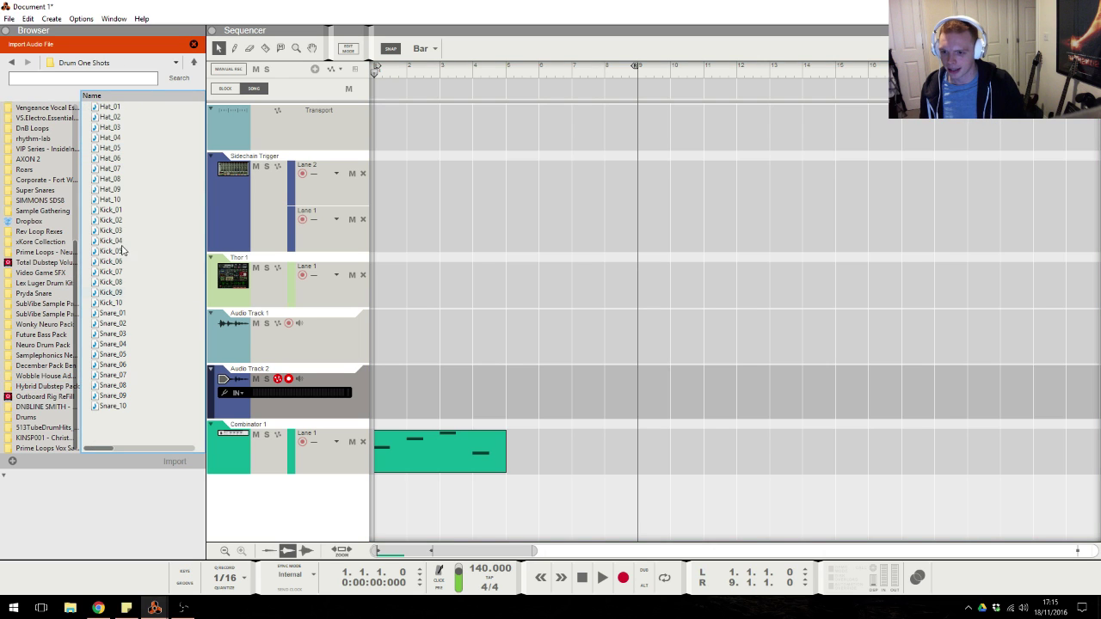
{"action": "left_click", "coordinate": [125, 220]}
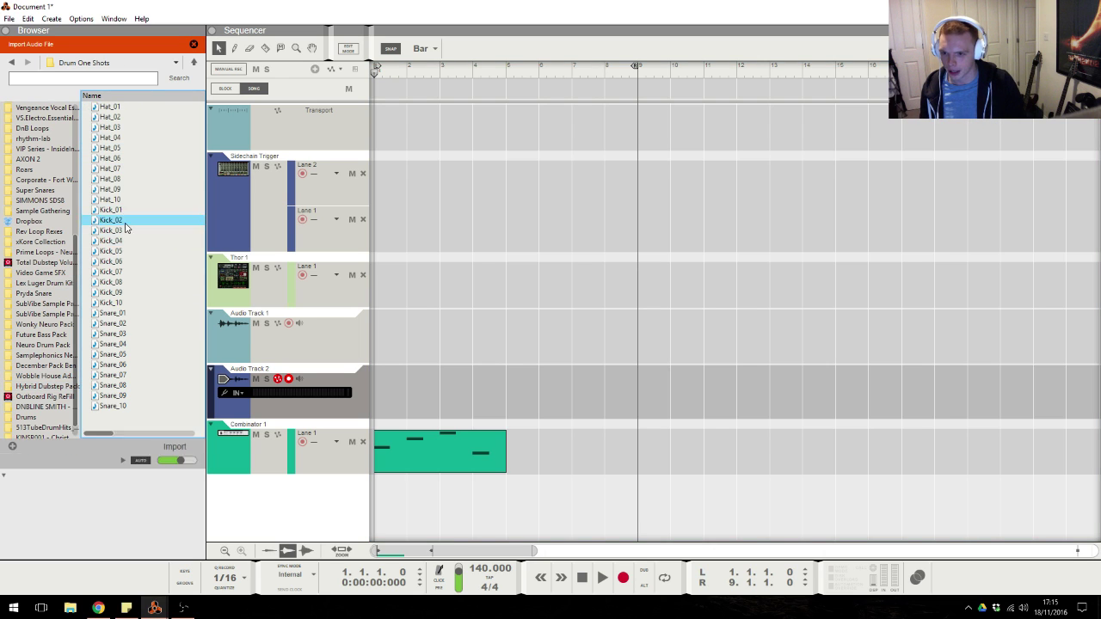
{"action": "left_click", "coordinate": [128, 302]}
{"action": "left_click", "coordinate": [129, 292]}
{"action": "left_click", "coordinate": [132, 281]}
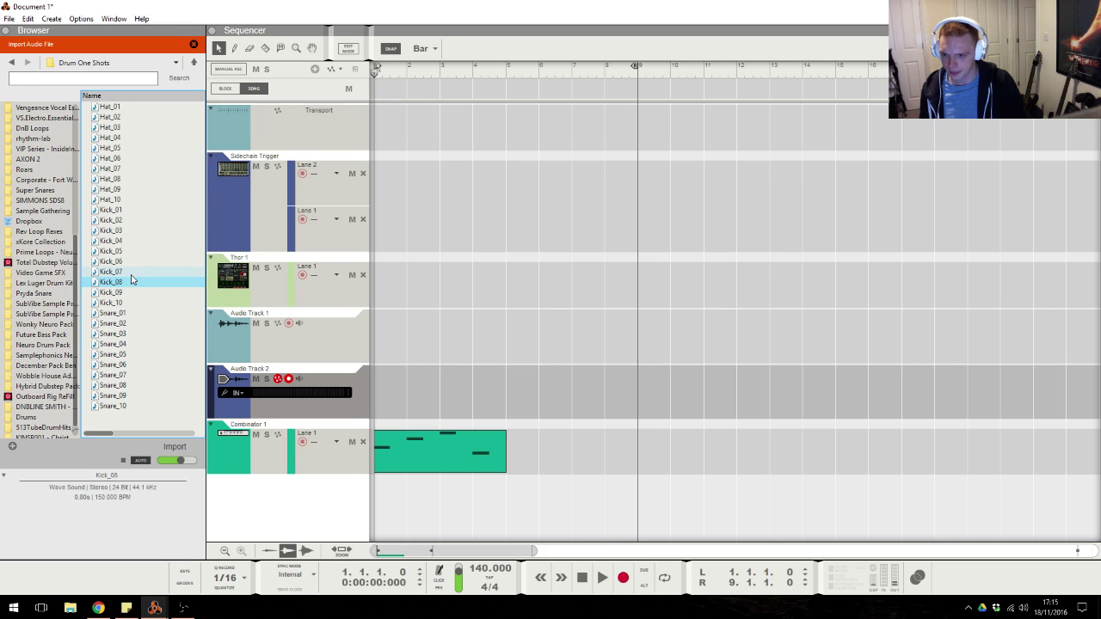
{"action": "left_click", "coordinate": [132, 272]}
{"action": "left_click", "coordinate": [134, 211]}
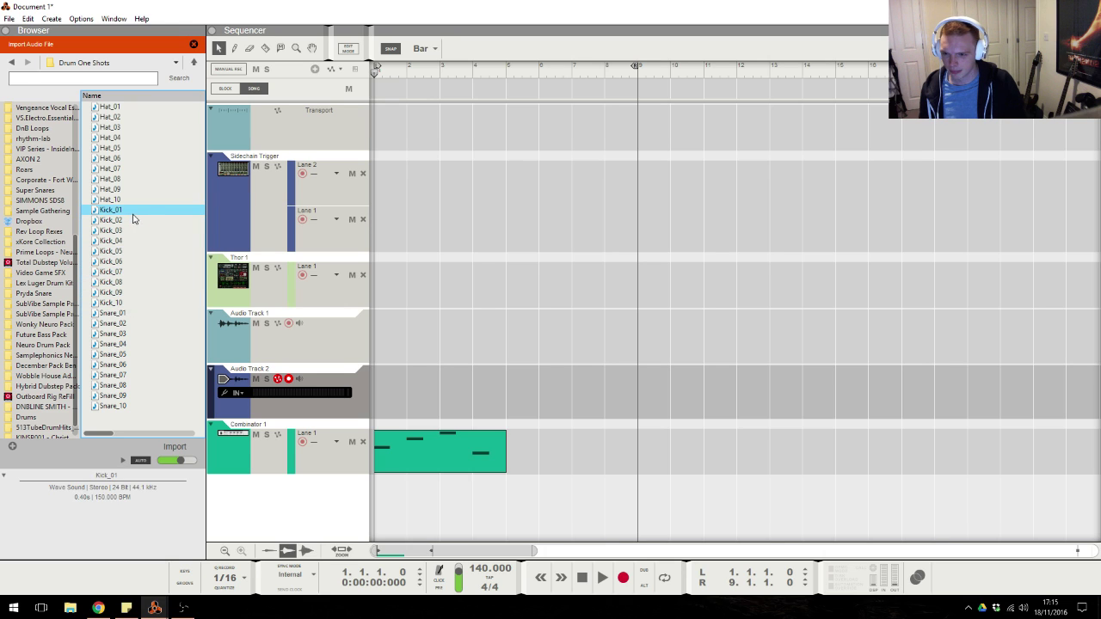
Place Kick_01 at bar 1 on Audio Track 2 and copy its clip to Lane 1 of the Sidechain Trigger track.
{"action": "left_click_drag", "start_coordinate": [126, 215], "coordinate": [374, 403]}
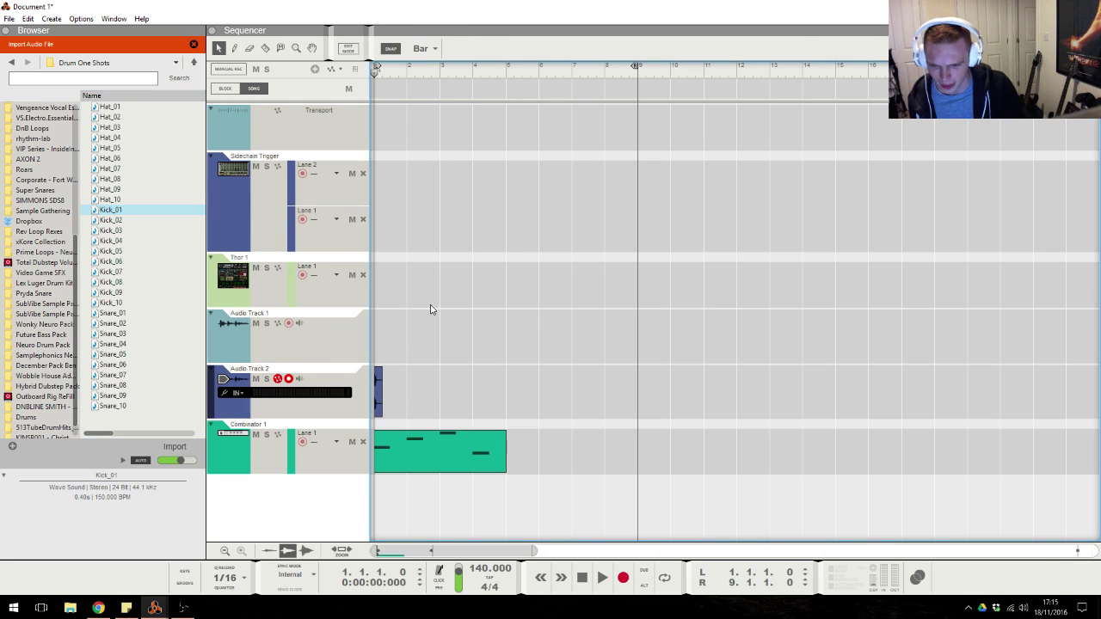
{"action": "right_click", "coordinate": [381, 393]}
{"action": "left_click", "coordinate": [506, 221]}
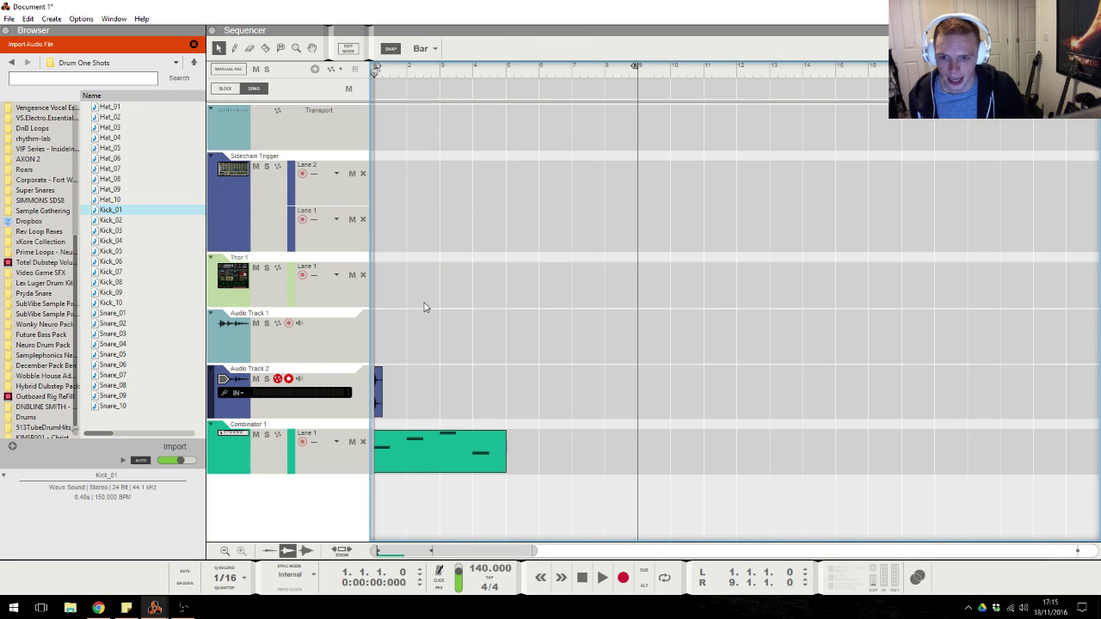
{"action": "left_click_drag", "start_coordinate": [379, 402], "coordinate": [404, 227]}
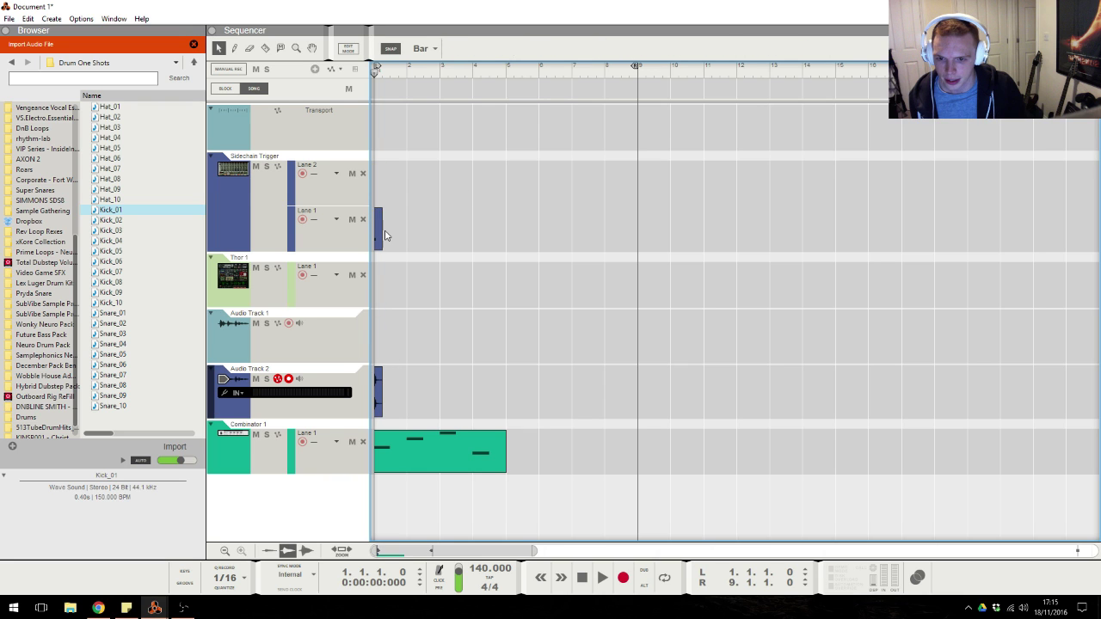
{"action": "double_click", "coordinate": [376, 241]}
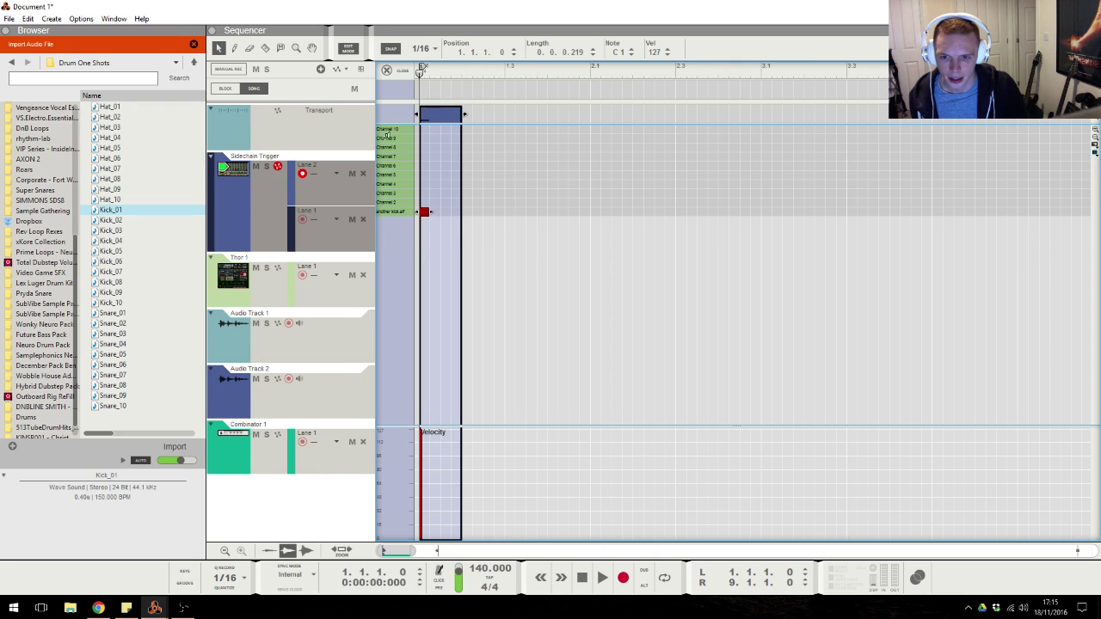
{"action": "key", "text": "ctrl+e"}
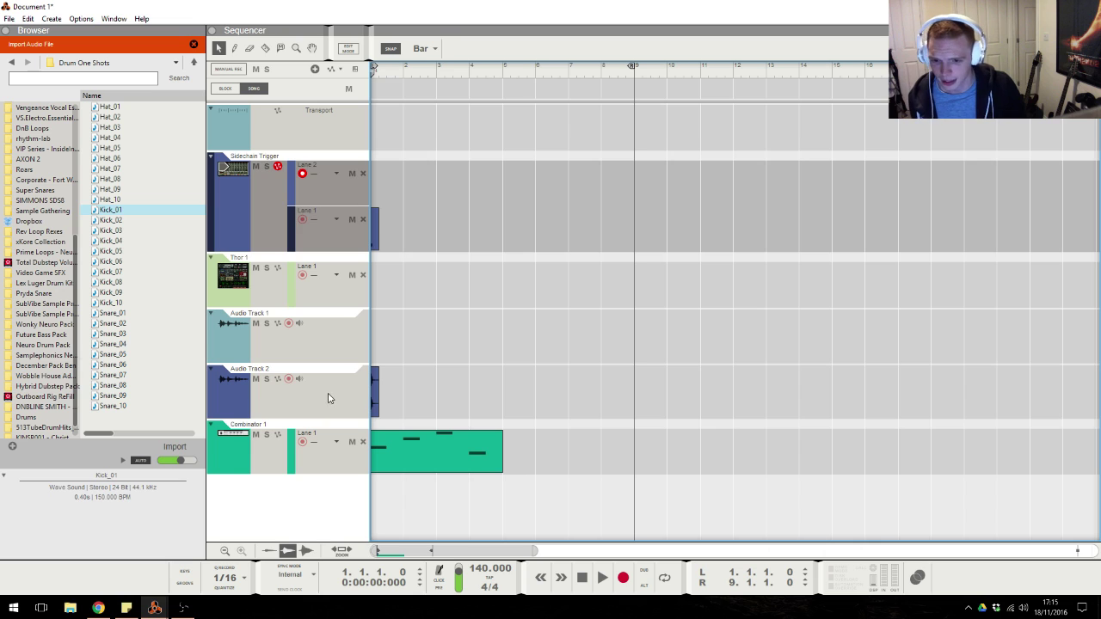
Create a new audio track below Audio Track 2, set the snap to 1/2 and move the playhead to bar 1 beat 3.
{"action": "left_click", "coordinate": [327, 398]}
{"action": "key", "text": "ctrl+t"}
{"action": "left_click", "coordinate": [423, 48]}
{"action": "left_click", "coordinate": [427, 75]}
{"action": "left_click", "coordinate": [385, 335]}
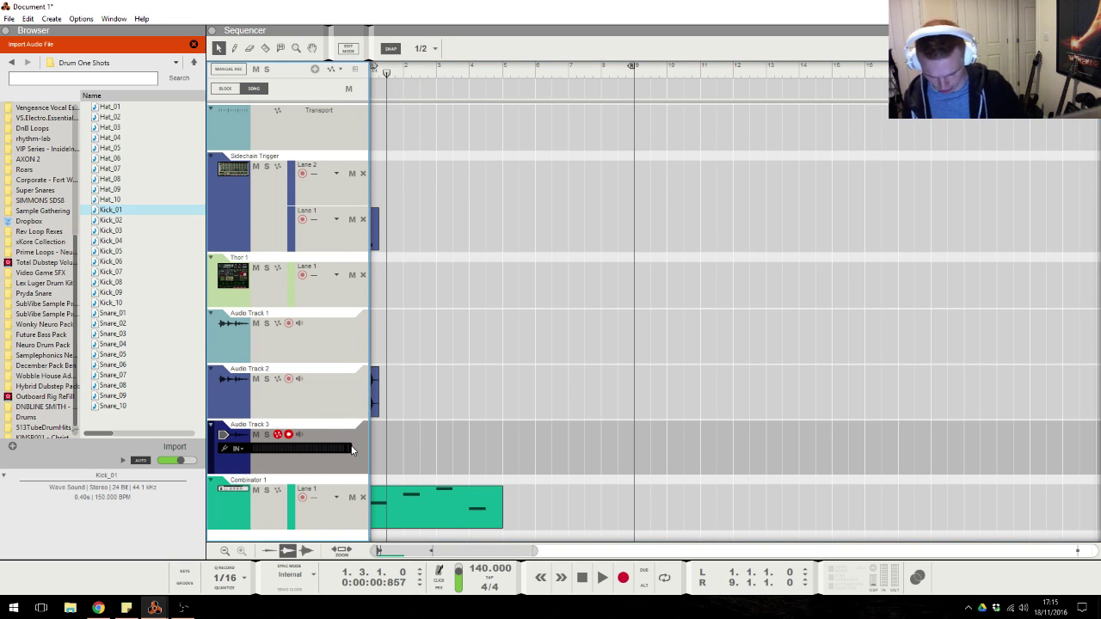
Audition the snare samples in the Drum One Shots folder and place Snare_10 at bar 1 beat 3 on Audio Track 3.
{"action": "left_click", "coordinate": [129, 315]}
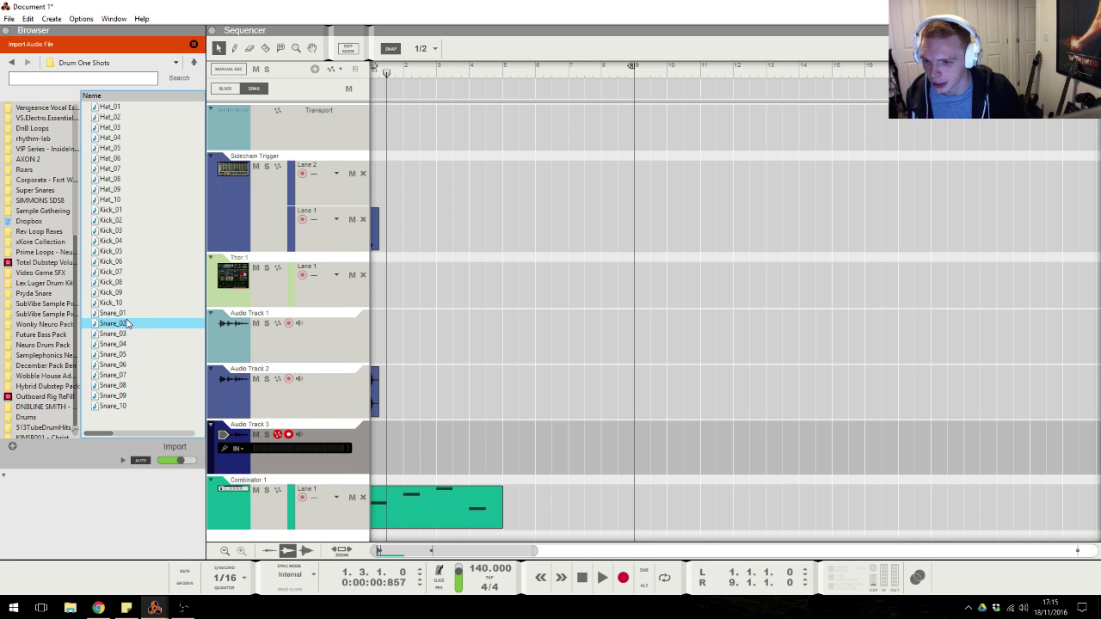
{"action": "left_click", "coordinate": [127, 333]}
{"action": "left_click", "coordinate": [126, 344]}
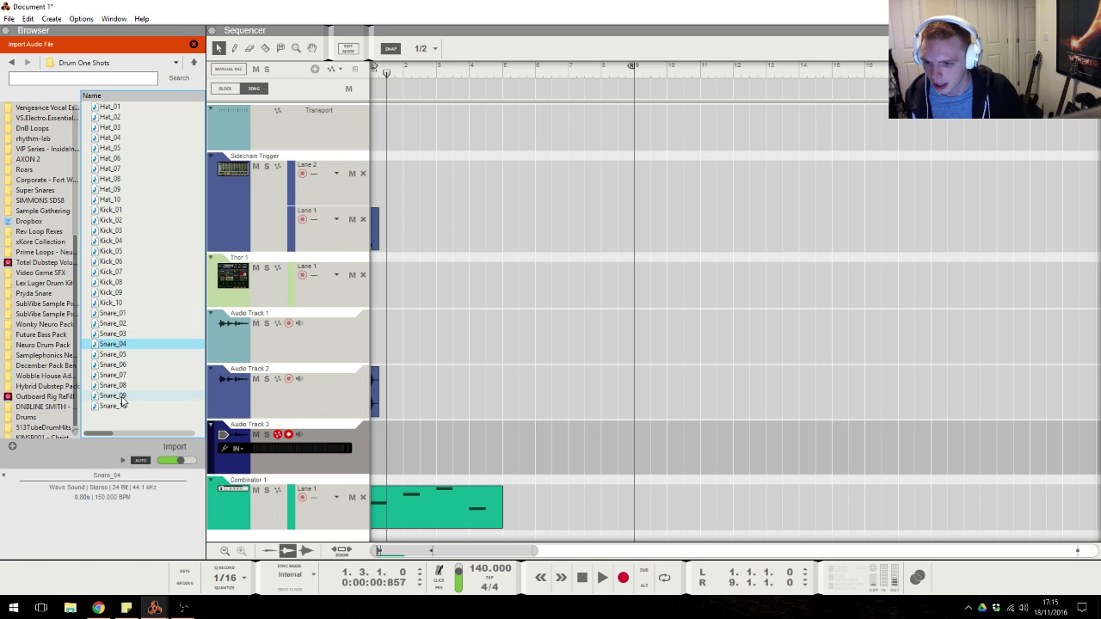
{"action": "left_click", "coordinate": [125, 406]}
{"action": "left_click", "coordinate": [127, 395]}
{"action": "left_click_drag", "start_coordinate": [127, 406], "coordinate": [390, 444]}
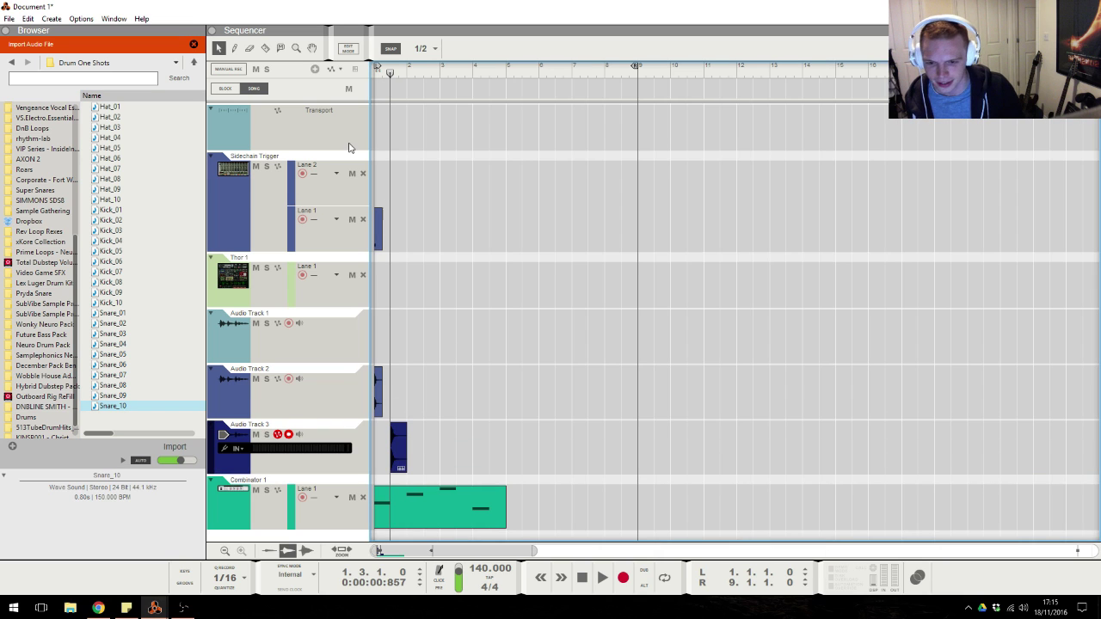
Disable stretch on the snare clip and duplicate the one-bar kick, snare and sidechain trigger pattern three times to fill four bars.
{"action": "right_click", "coordinate": [396, 455]}
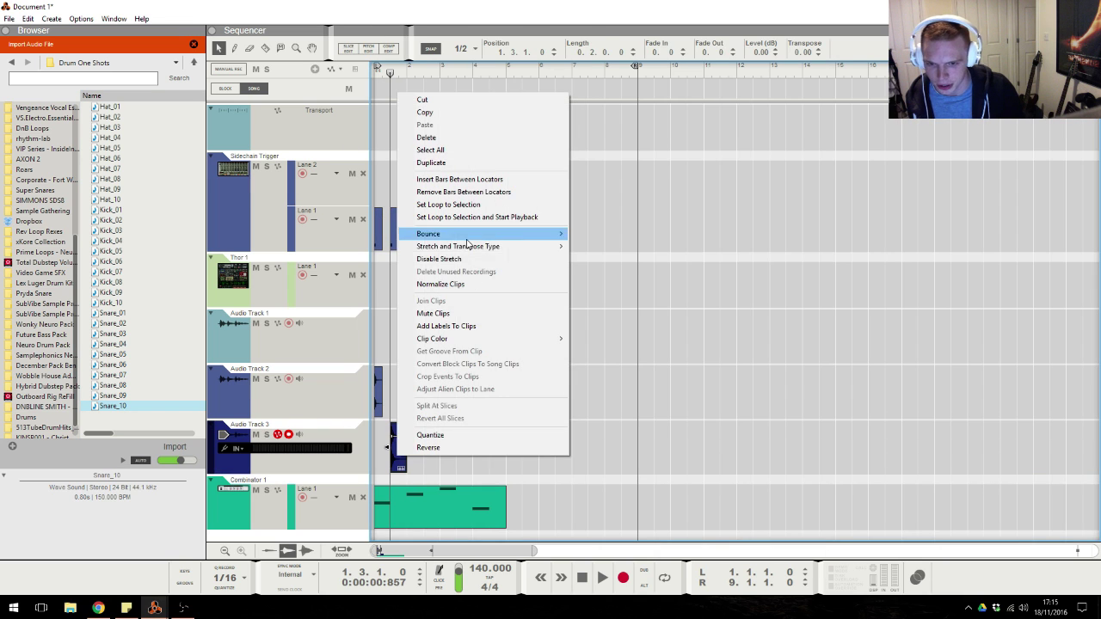
{"action": "left_click", "coordinate": [471, 260]}
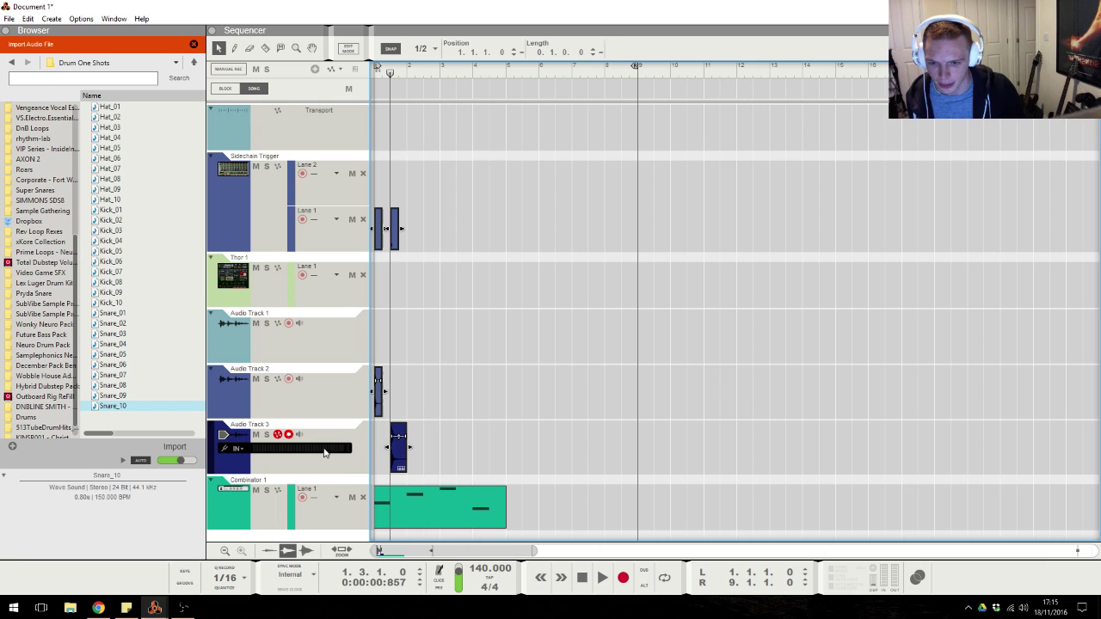
{"action": "key", "text": "ctrl+d"}
{"action": "key", "text": "ctrl+d"}
{"action": "key", "text": "ctrl+d"}
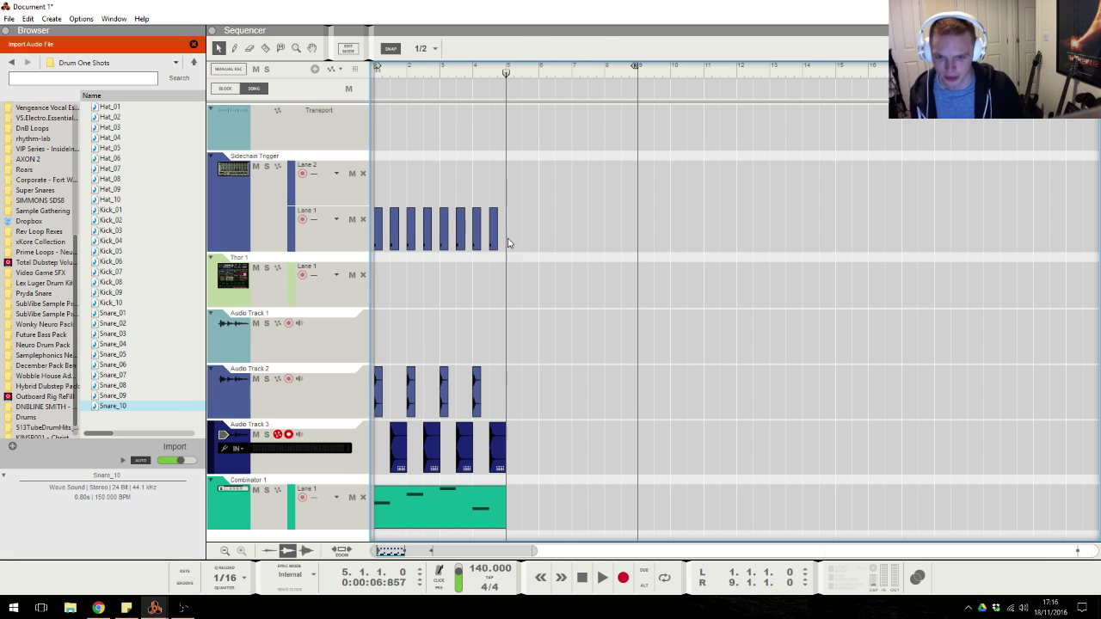
Copy the first kick clip and sidechain trigger clip to bar 5, and set the snap to 1/4.
{"action": "left_click_drag", "start_coordinate": [380, 399], "coordinate": [515, 399]}
{"action": "left_click", "coordinate": [521, 397]}
{"action": "left_click_drag", "start_coordinate": [378, 240], "coordinate": [510, 248]}
{"action": "left_click_drag", "start_coordinate": [533, 207], "coordinate": [509, 378]}
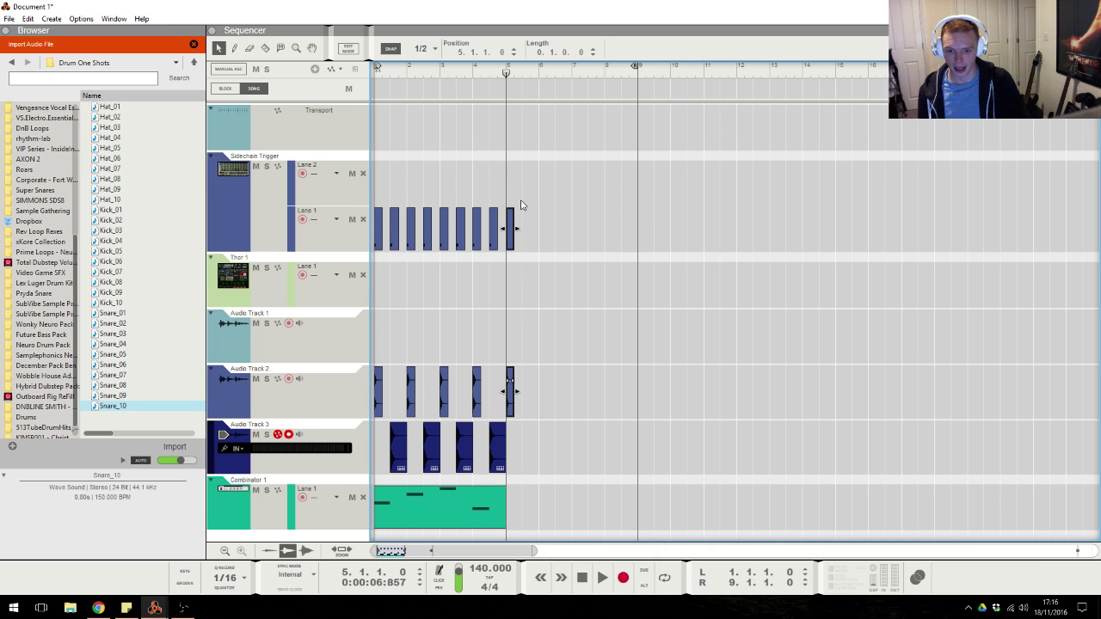
{"action": "left_click", "coordinate": [421, 49]}
{"action": "left_click", "coordinate": [421, 86]}
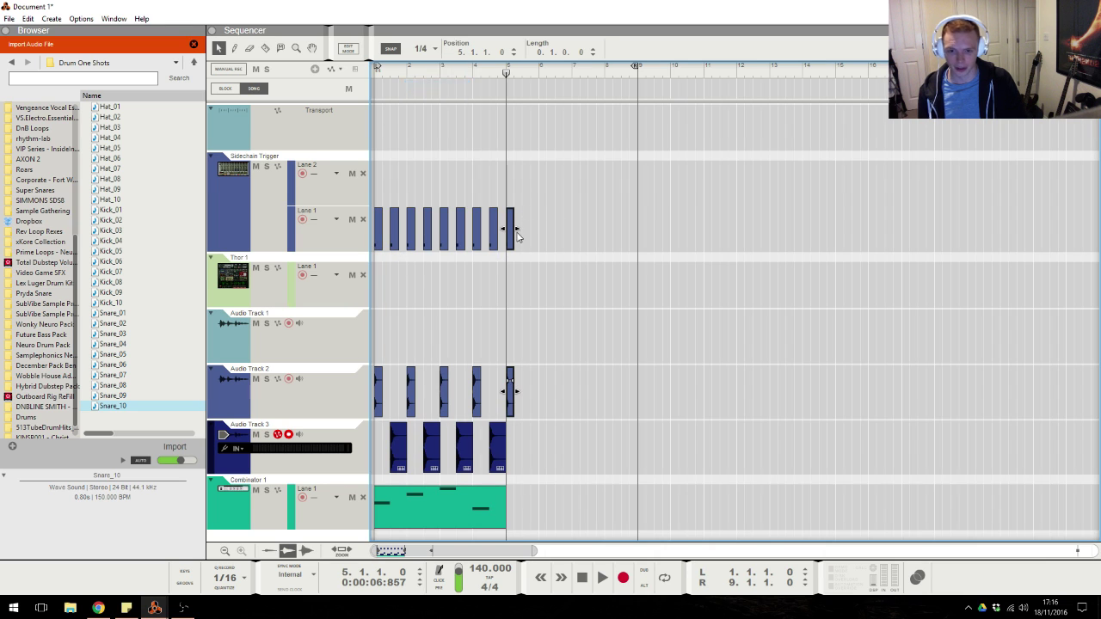
Duplicate the bar 5 kick and trigger clips on every beat to the end of bar 8, and return the playhead to the start.
{"action": "key", "text": "ctrl+d"}
{"action": "key", "text": "ctrl+d"}
{"action": "left_click_drag", "start_coordinate": [570, 207], "coordinate": [503, 391]}
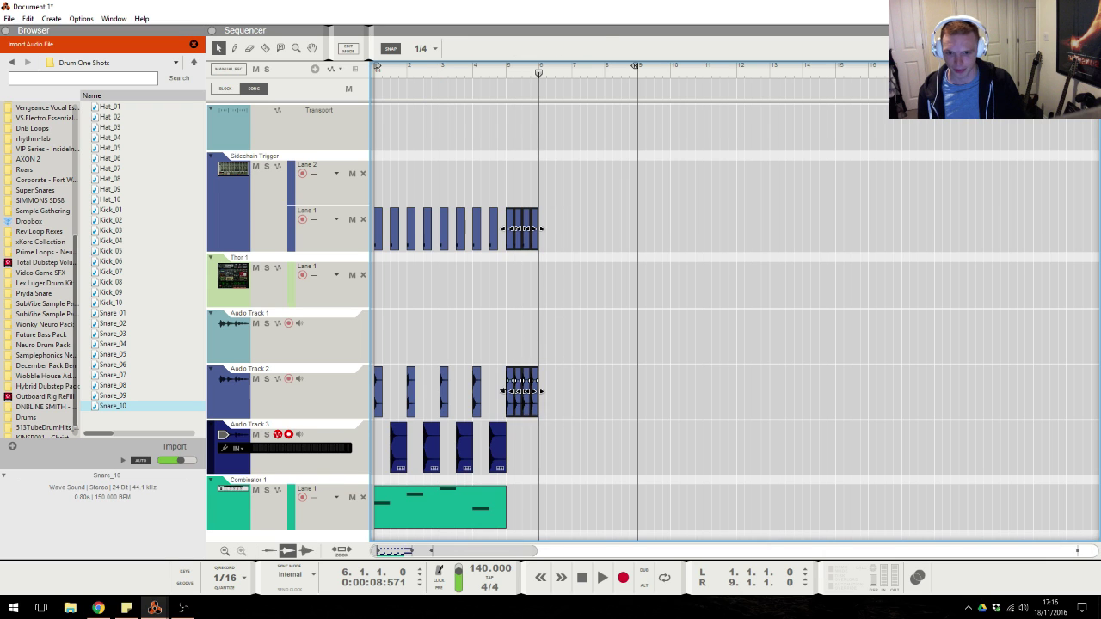
{"action": "key", "text": "ctrl+d"}
{"action": "key", "text": "ctrl+d"}
{"action": "key", "text": "ctrl+d"}
{"action": "left_click", "coordinate": [596, 132]}
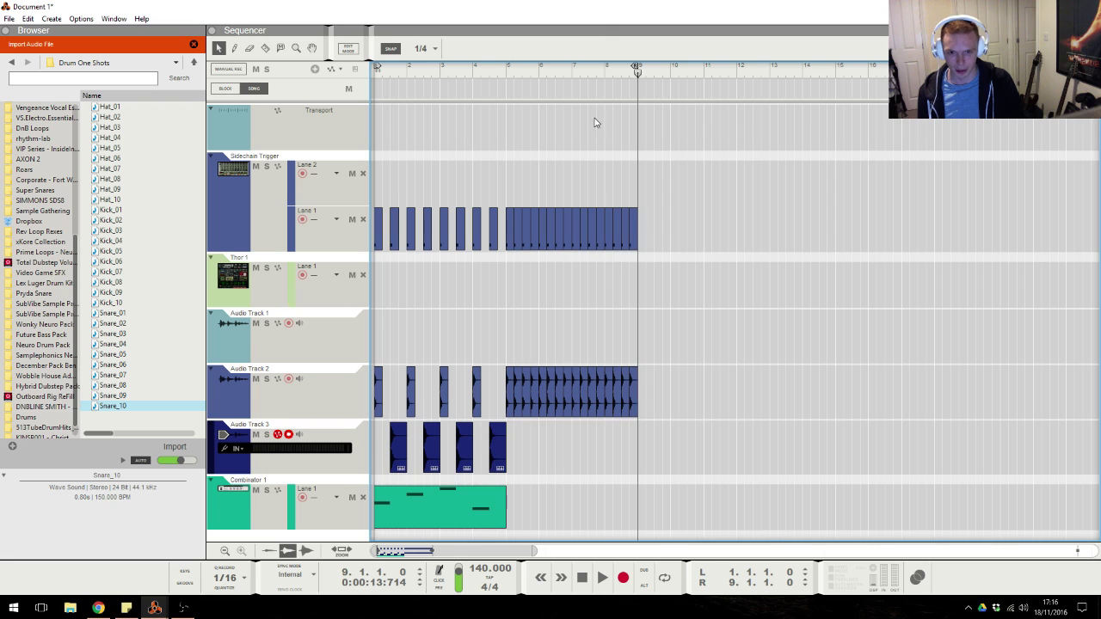
{"action": "key", "text": "Home"}
{"action": "left_click", "coordinate": [98, 607]}
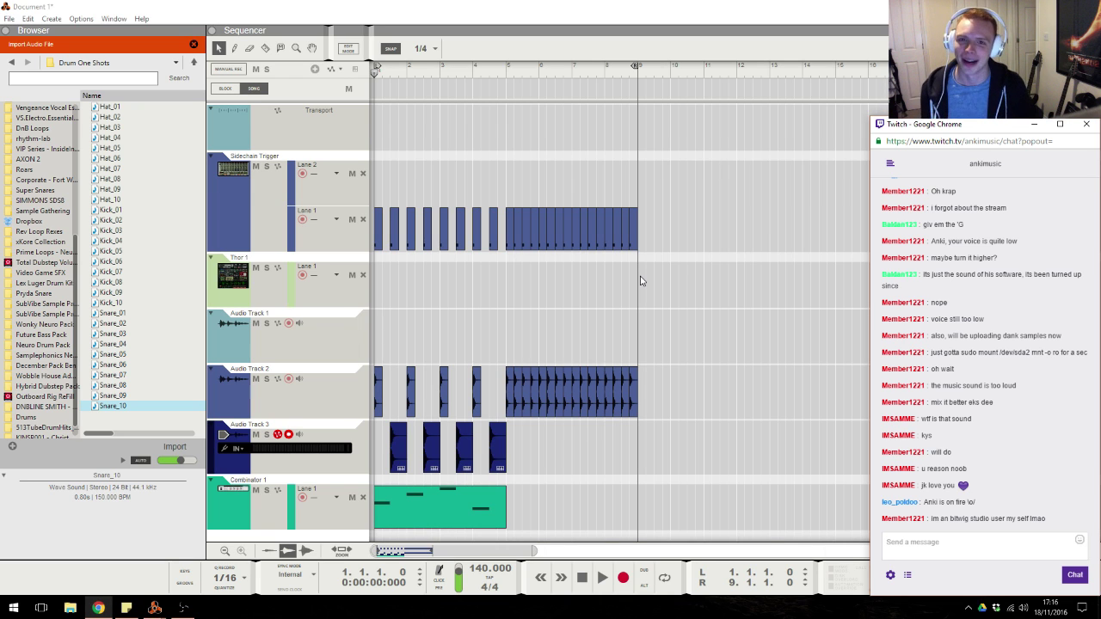
{"action": "left_click", "coordinate": [712, 255]}
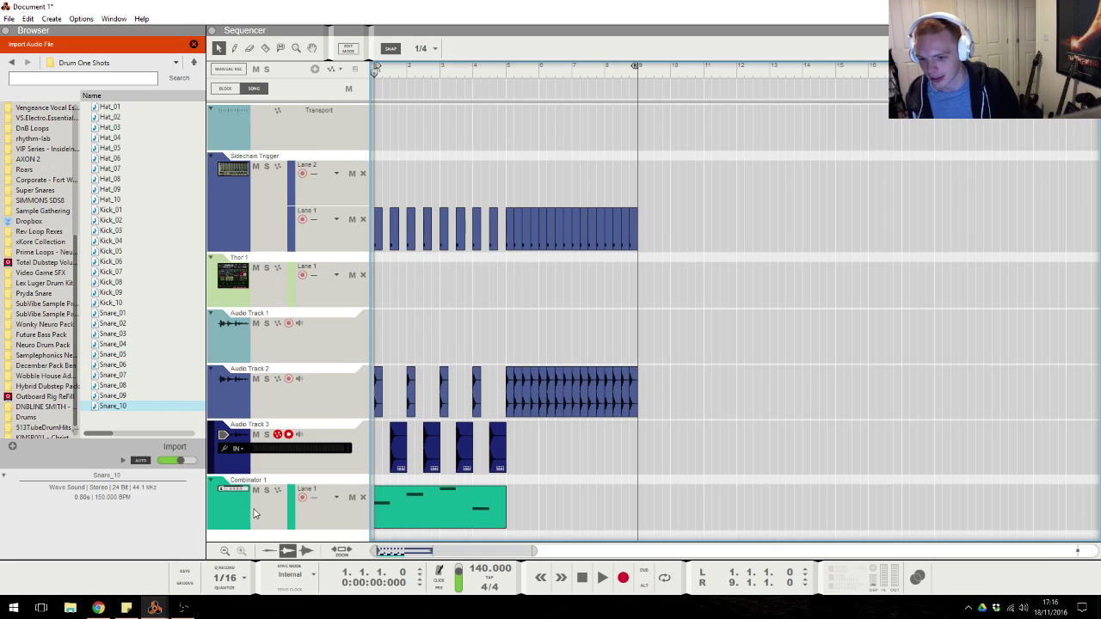
Route the Combinator 1 mixer channel's output to the Sidechain bus and return to the sequencer.
{"action": "key", "text": "alt+Tab"}
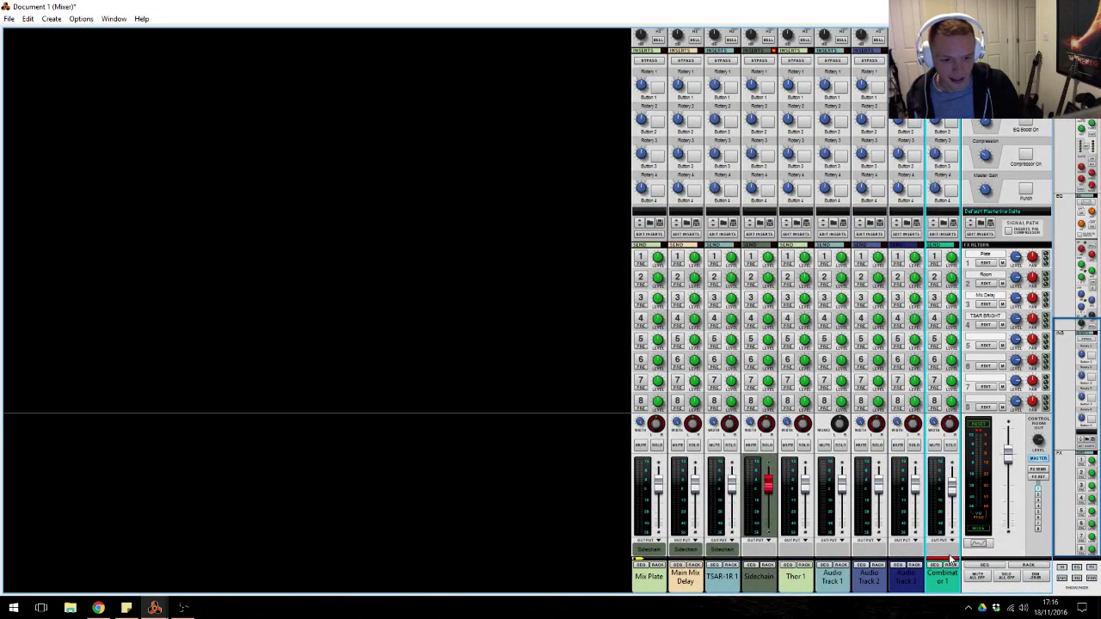
{"action": "right_click", "coordinate": [950, 557]}
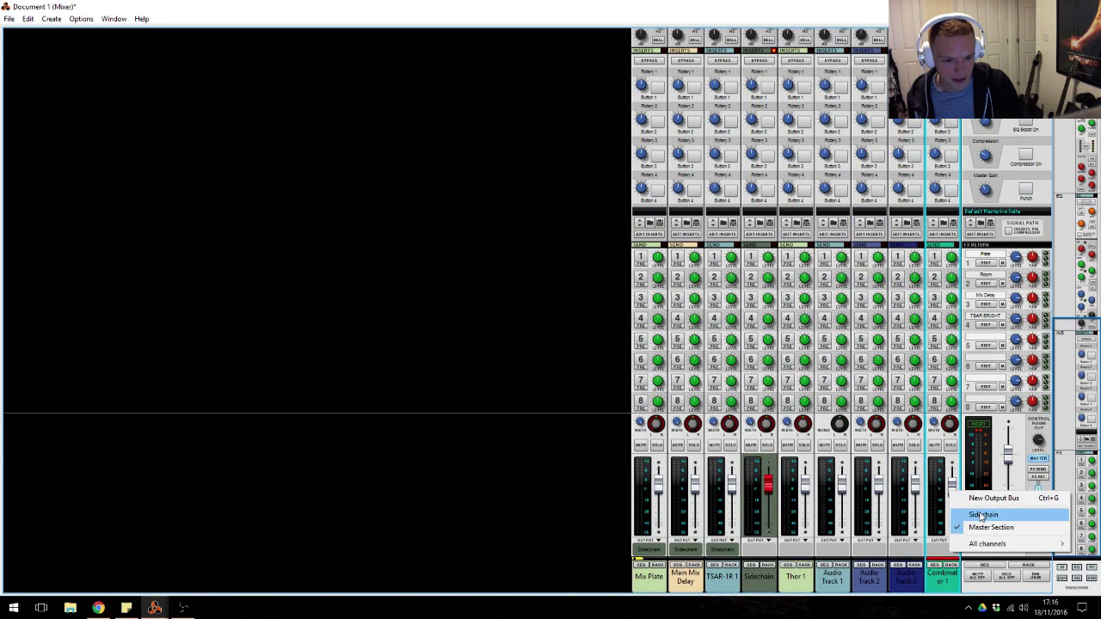
{"action": "left_click", "coordinate": [981, 515]}
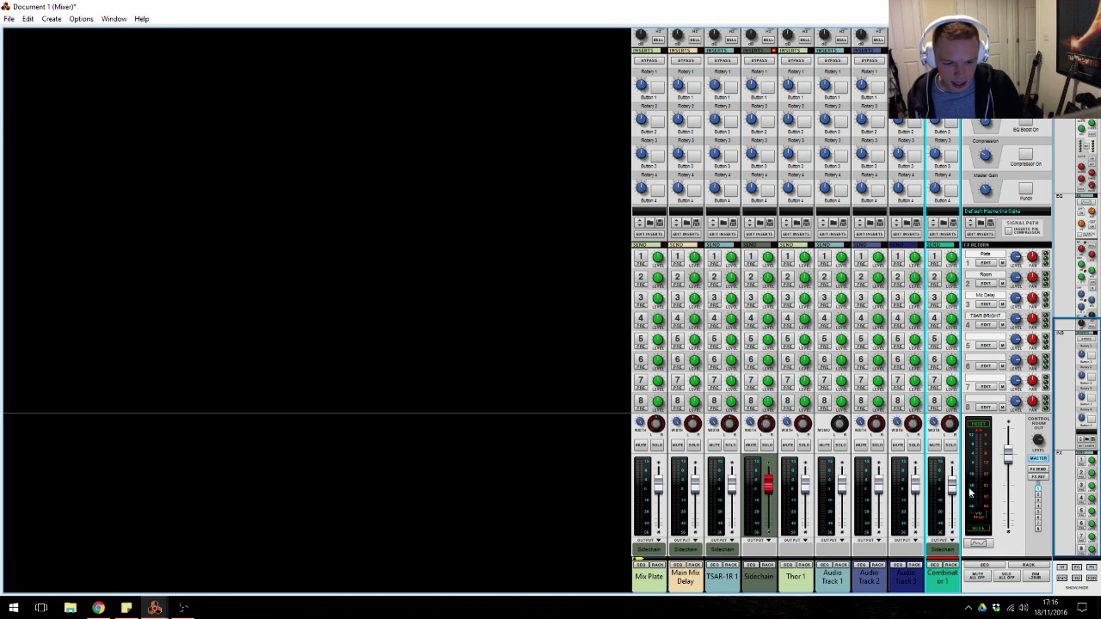
{"action": "key", "text": "alt+Tab"}
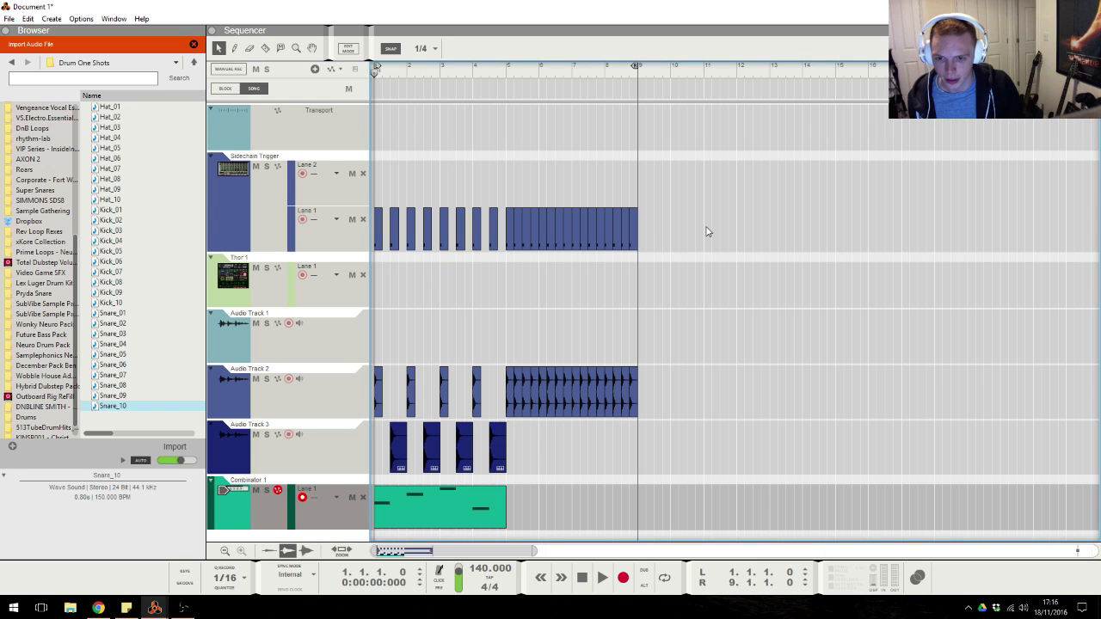
Play the song and bring the Sidechain channel's devices into view in the rack.
{"action": "key", "text": "space"}
{"action": "key", "text": "alt+Tab"}
{"action": "left_click", "coordinate": [762, 572]}
{"action": "left_click", "coordinate": [764, 565]}
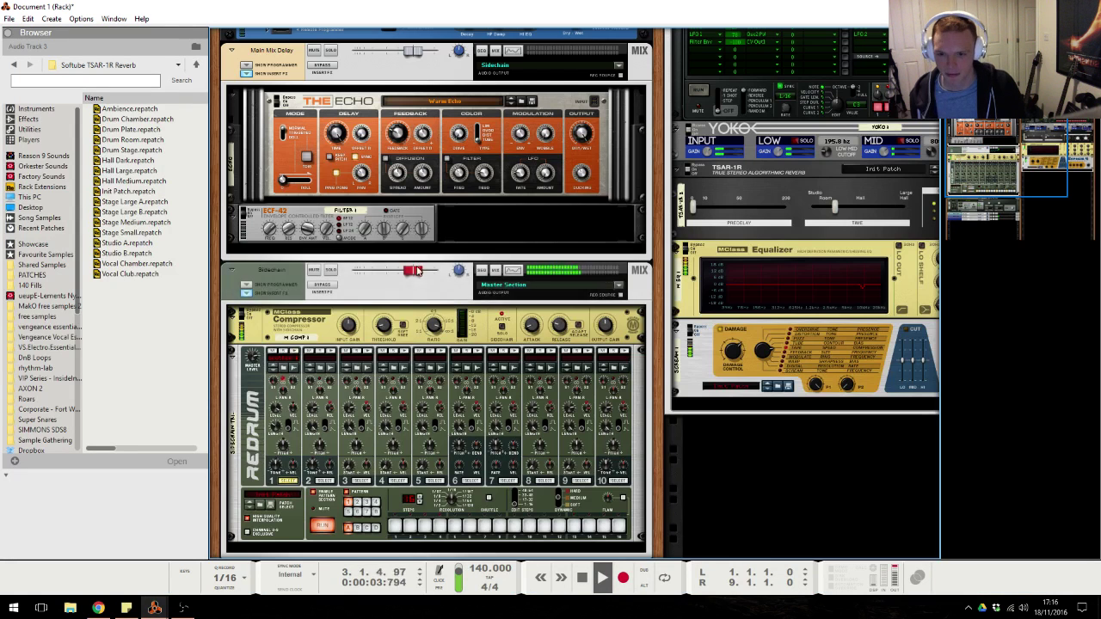
Stop playback and mute the snare clip and sidechain trigger clip at bar 4 beat 3.
{"action": "key", "text": "alt+Tab"}
{"action": "key", "text": "alt+Tab"}
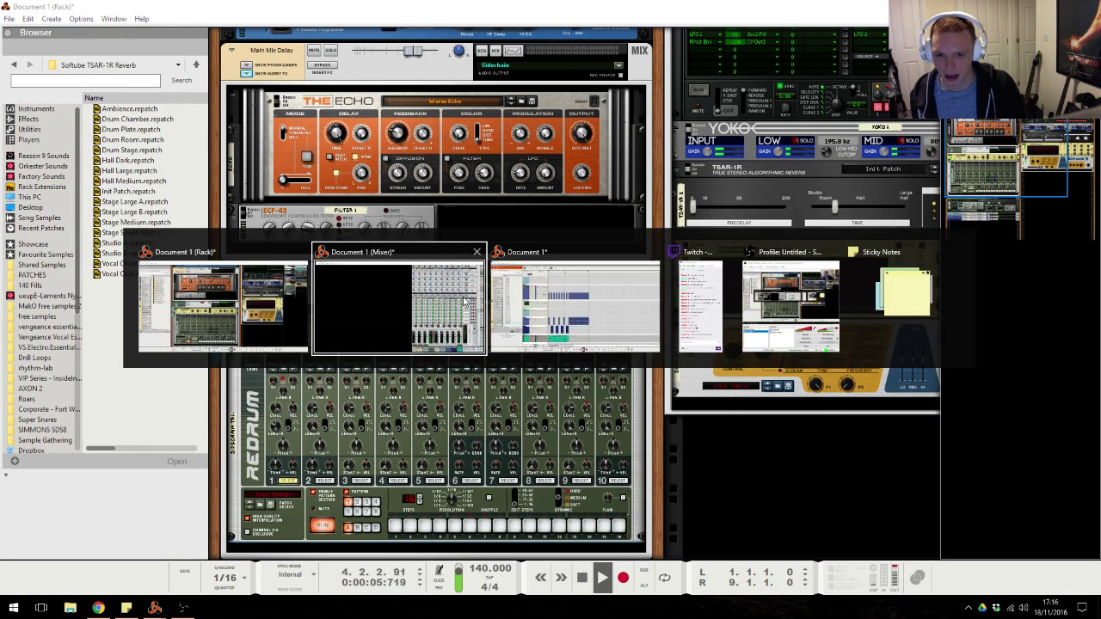
{"action": "left_click", "coordinate": [498, 444]}
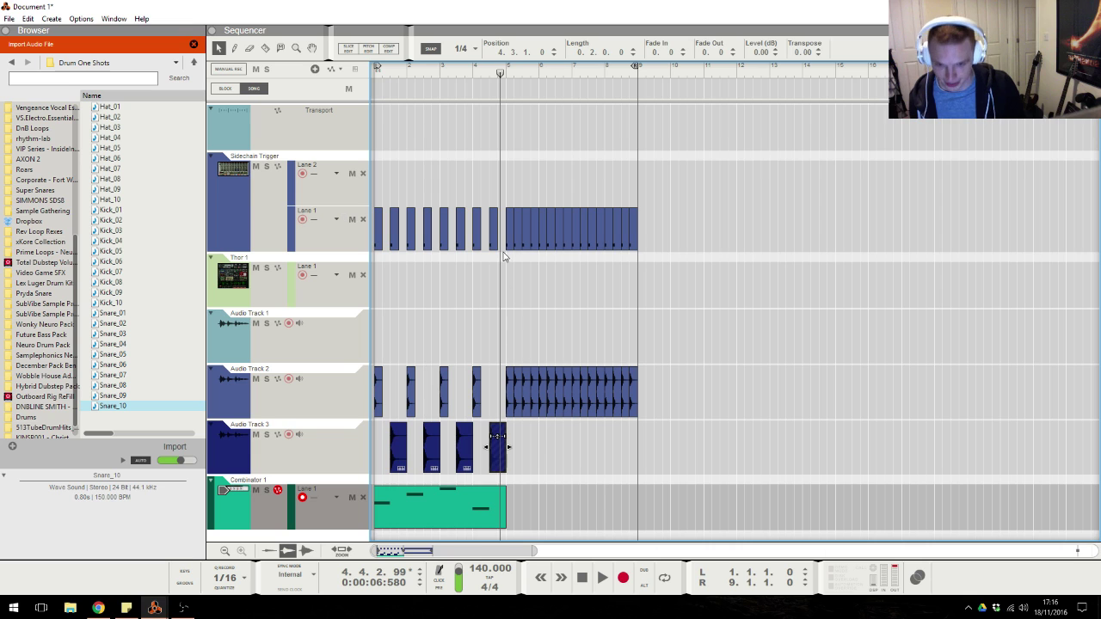
{"action": "left_click", "coordinate": [506, 179]}
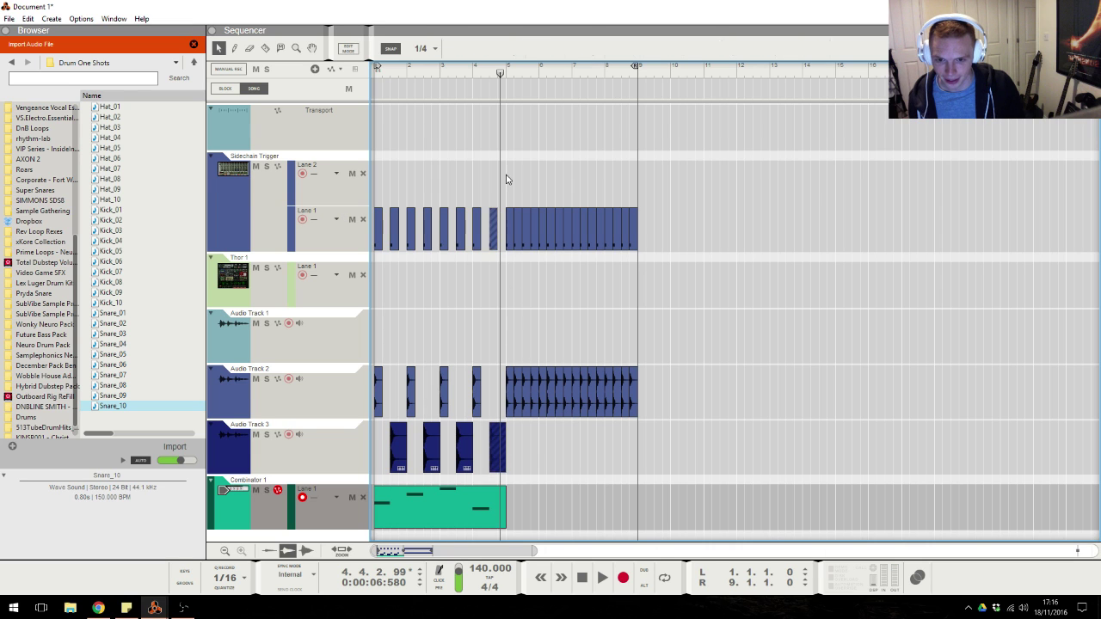
Lengthen the last note in the Combinator 1 clip to the end of bar 4.
{"action": "double_click", "coordinate": [458, 494]}
{"action": "left_click", "coordinate": [821, 315]}
{"action": "left_click_drag", "start_coordinate": [824, 316], "coordinate": [909, 316]}
{"action": "left_click", "coordinate": [392, 70]}
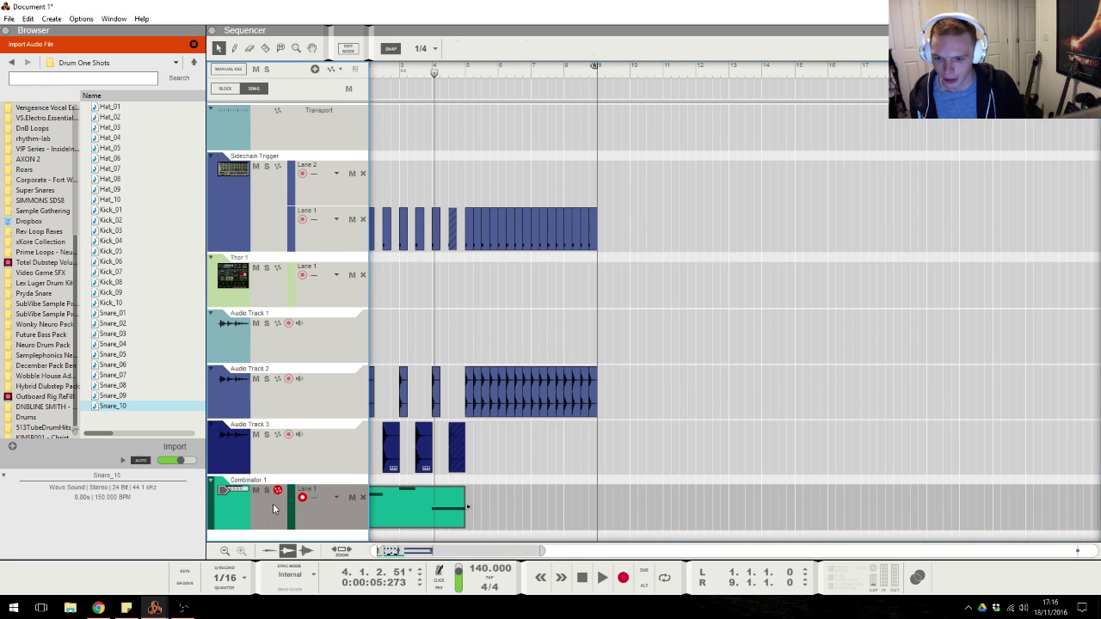
Add a Filter Env Decay automation lane for Thor 2, draw a clip over bar 4 and play it from there.
{"action": "key", "text": "alt+Tab"}
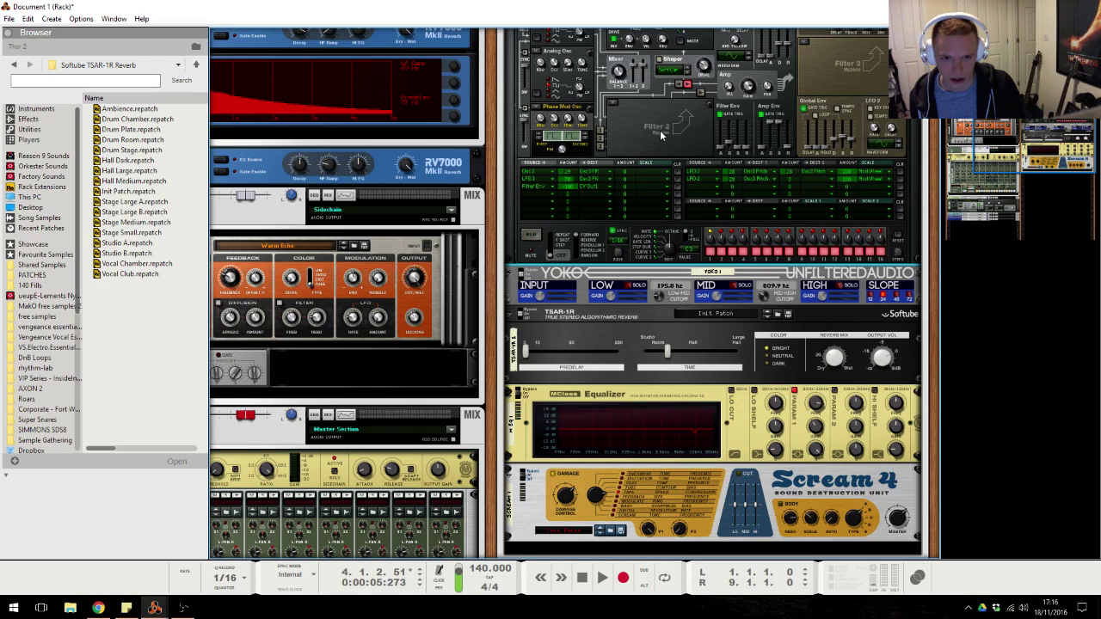
{"action": "key", "text": "alt+Tab"}
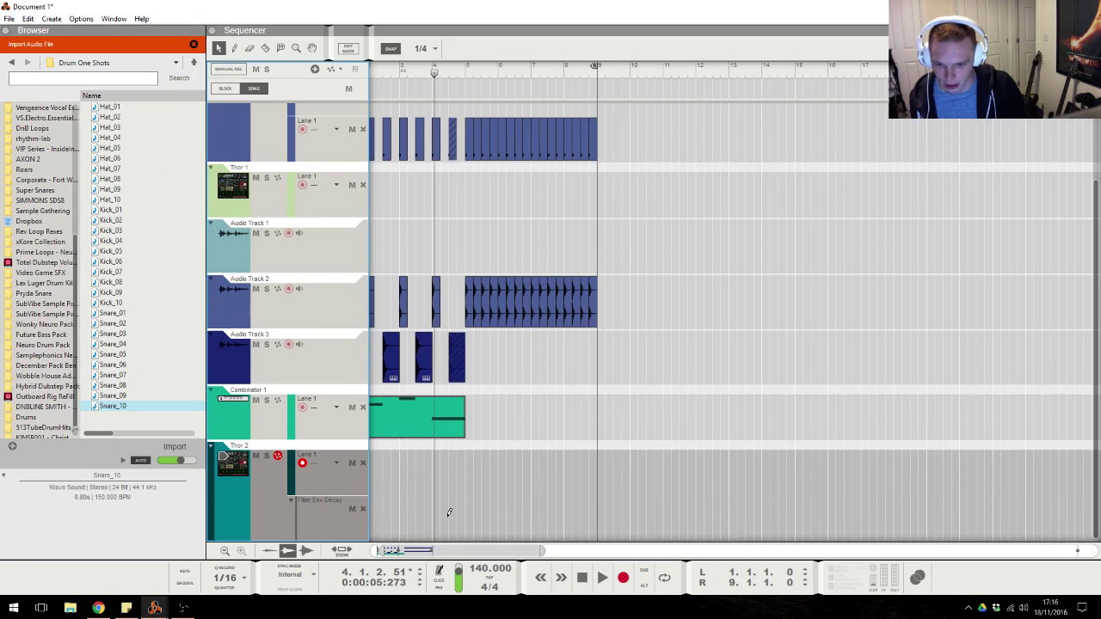
{"action": "left_click_drag", "start_coordinate": [436, 516], "coordinate": [456, 520]}
{"action": "left_click", "coordinate": [528, 344]}
{"action": "left_click", "coordinate": [433, 72]}
{"action": "key", "text": "space"}
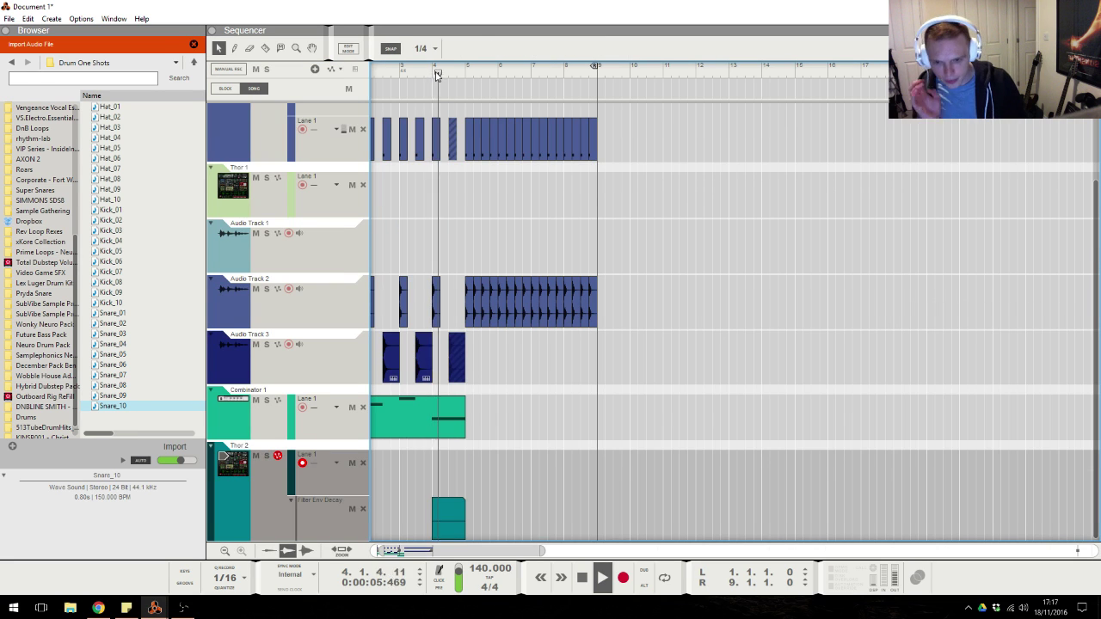
Raise the automation value in the bar 4 Filter Env Decay clip and play it back.
{"action": "double_click", "coordinate": [449, 517]}
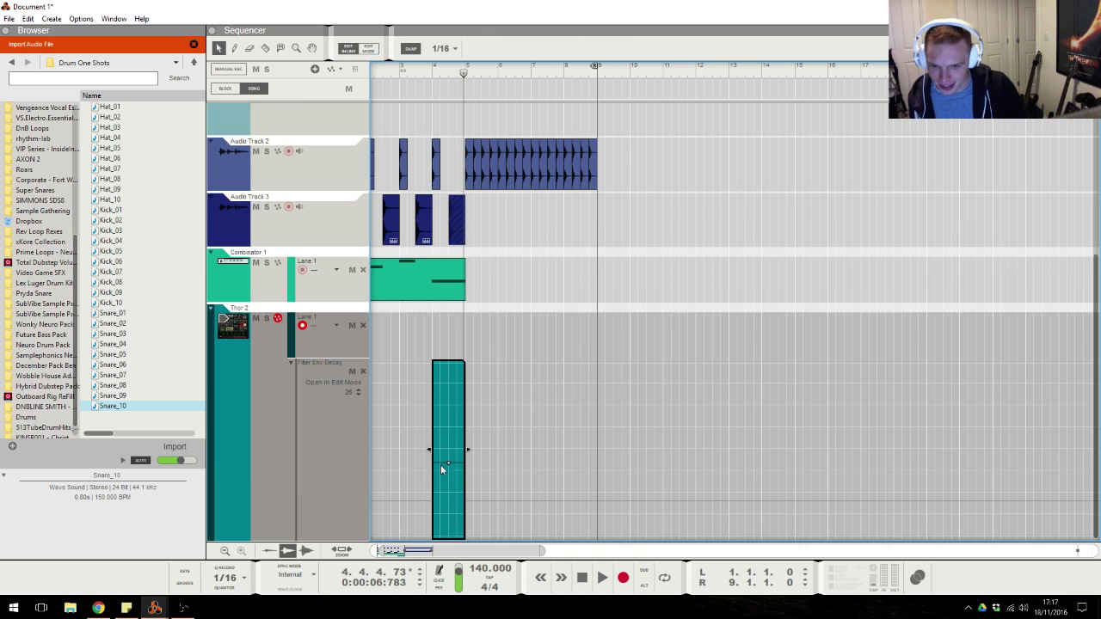
{"action": "double_click", "coordinate": [447, 444]}
{"action": "key", "text": "space"}
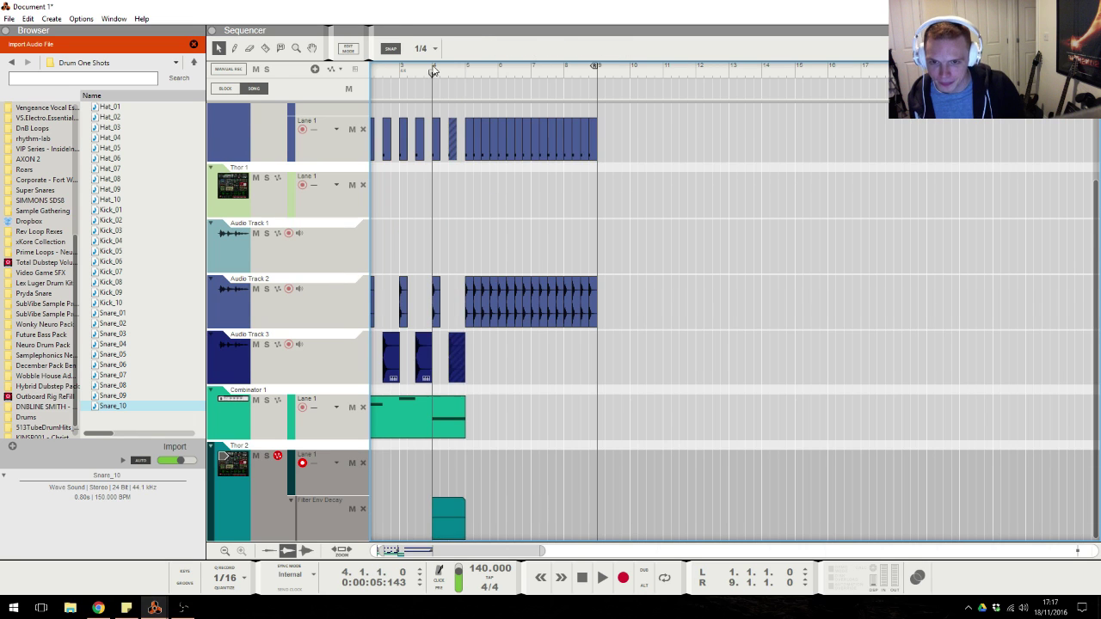
Add a Mod 1 Dest Amount automation lane for Thor 2, draw a clip over bar 4 and play from bar 3.
{"action": "key", "text": "alt+Tab"}
{"action": "left_click", "coordinate": [448, 277]}
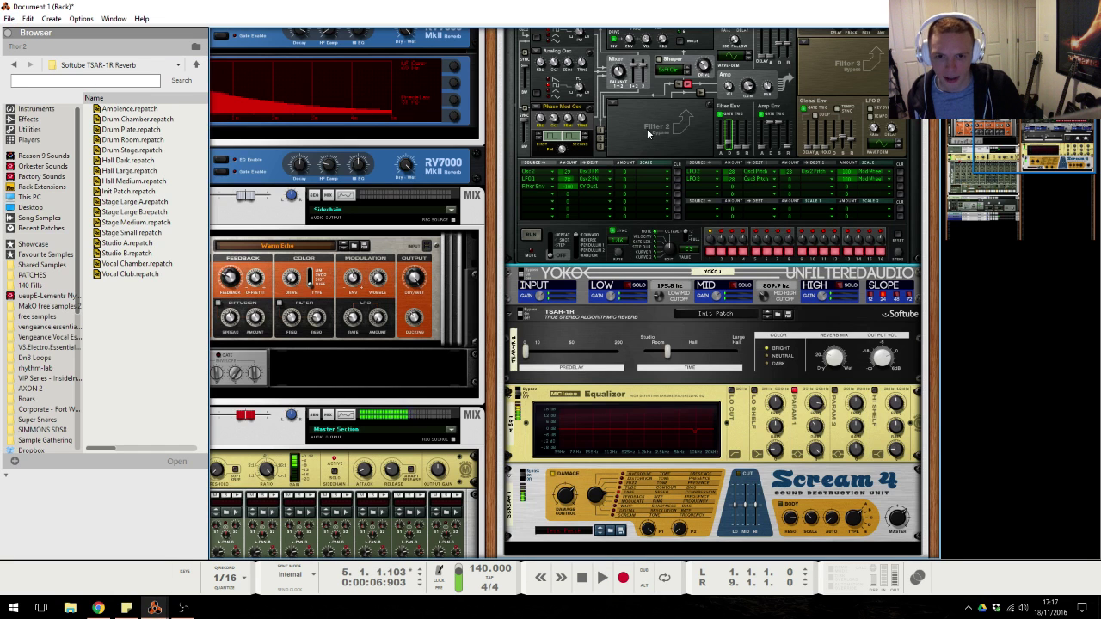
{"action": "key", "text": "alt+Tab"}
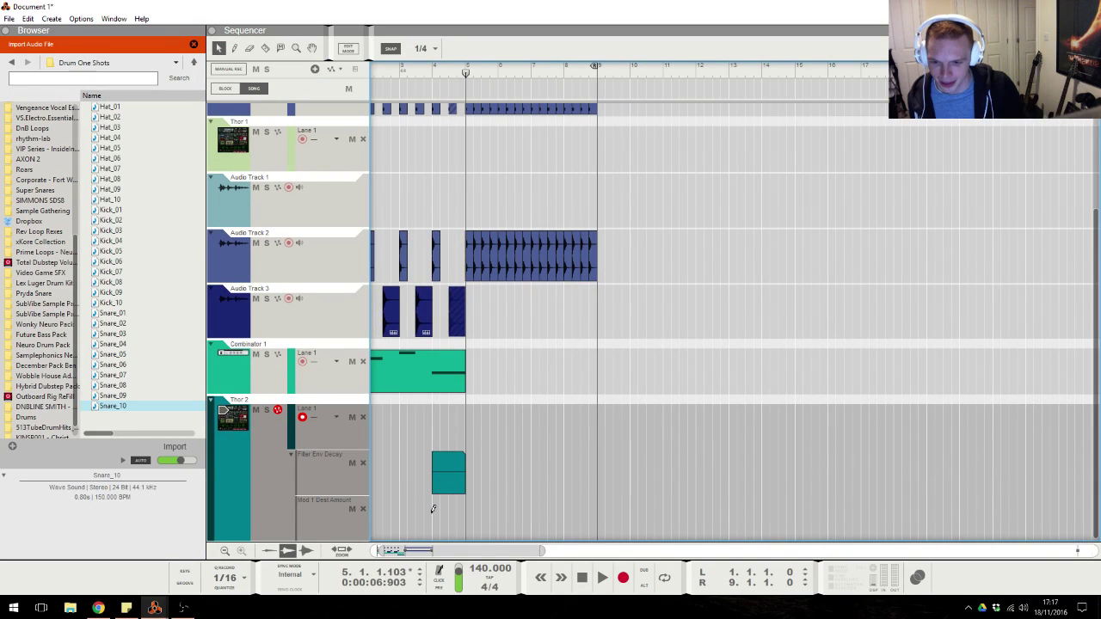
{"action": "left_click_drag", "start_coordinate": [435, 517], "coordinate": [463, 520]}
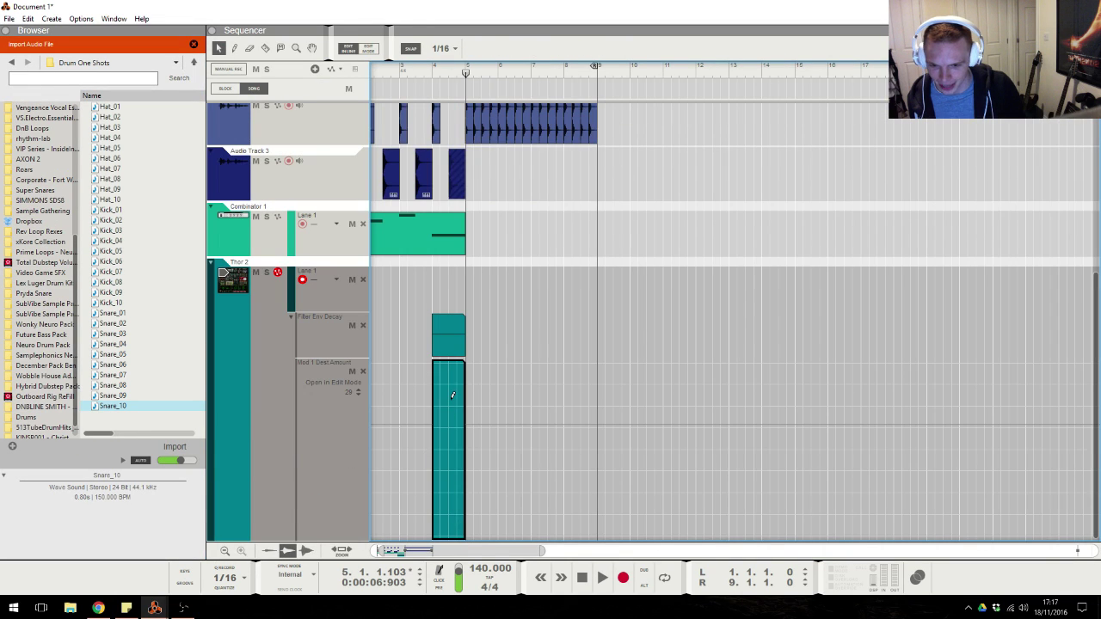
{"action": "left_click", "coordinate": [553, 278]}
{"action": "left_click", "coordinate": [401, 73]}
{"action": "key", "text": "space"}
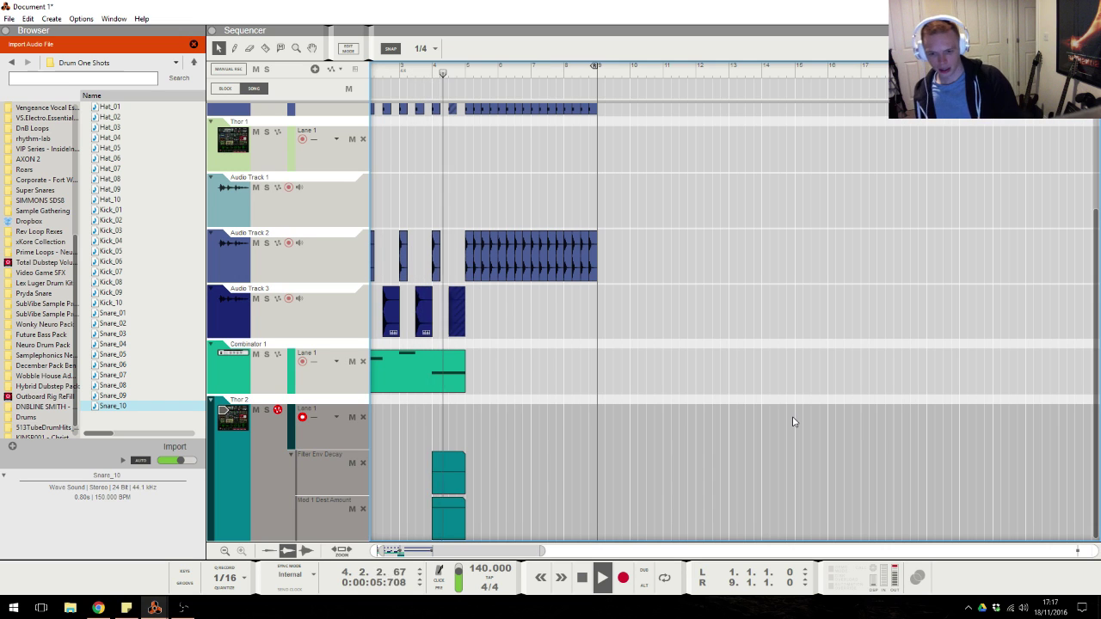
{"action": "key", "text": "space"}
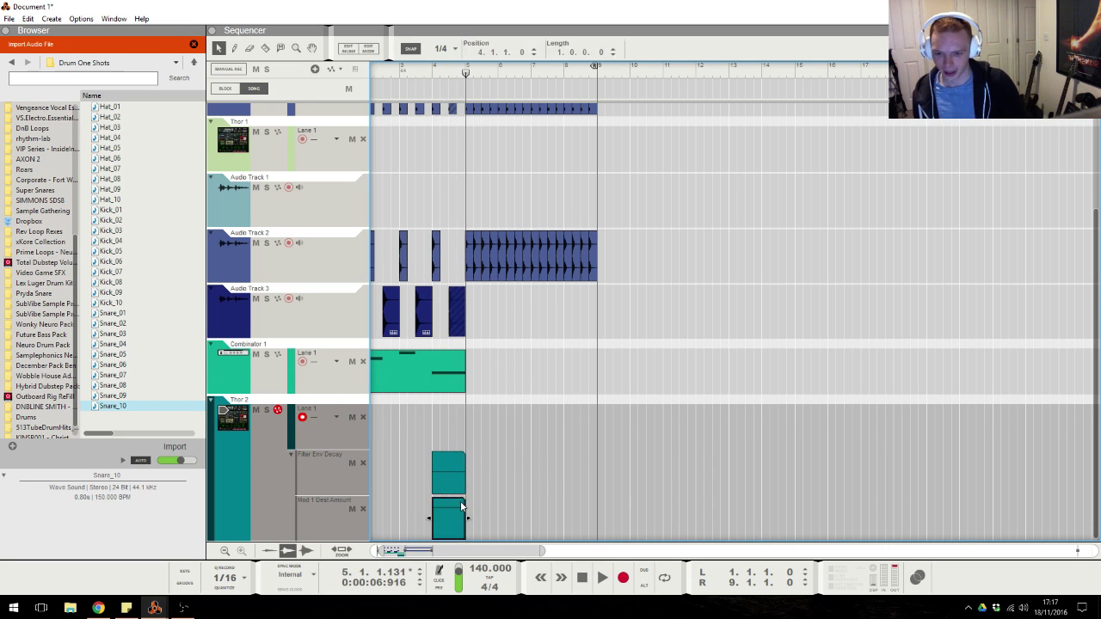
Add an automation point of 42 at bar 4 beat 3 in the Mod 1 Dest Amount clip, and play it back.
{"action": "double_click", "coordinate": [460, 504]}
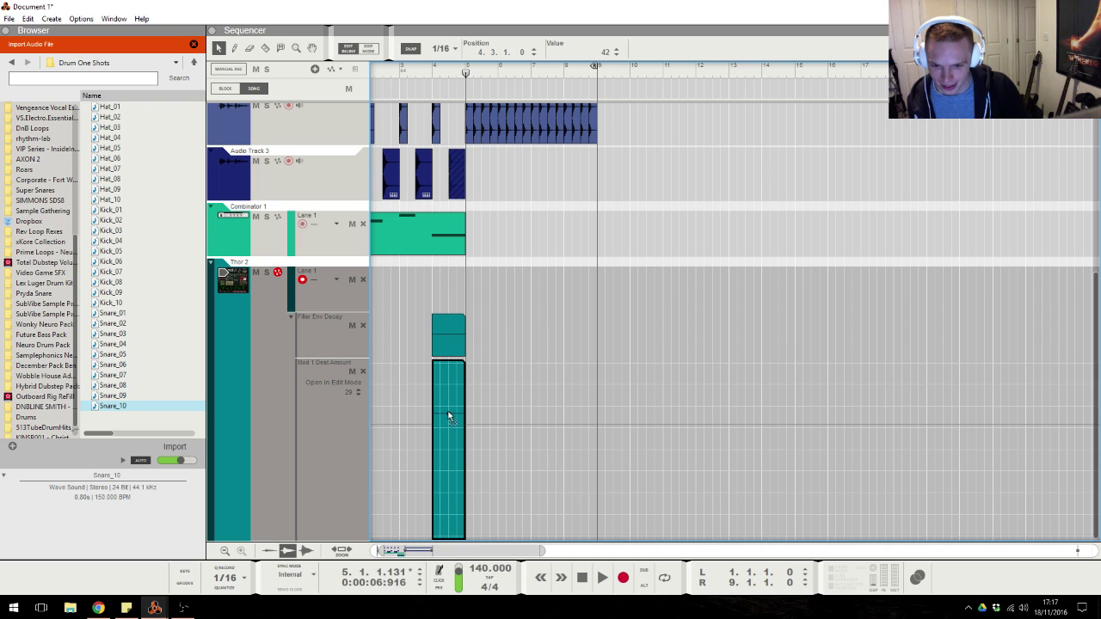
{"action": "left_click", "coordinate": [435, 72]}
{"action": "key", "text": "space"}
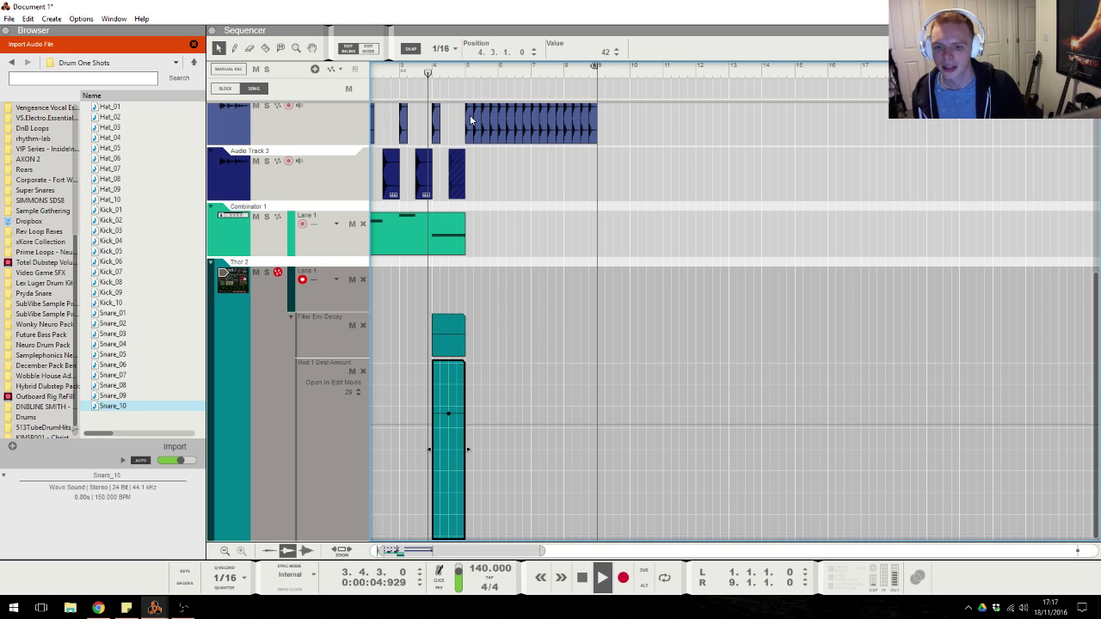
{"action": "key", "text": "space"}
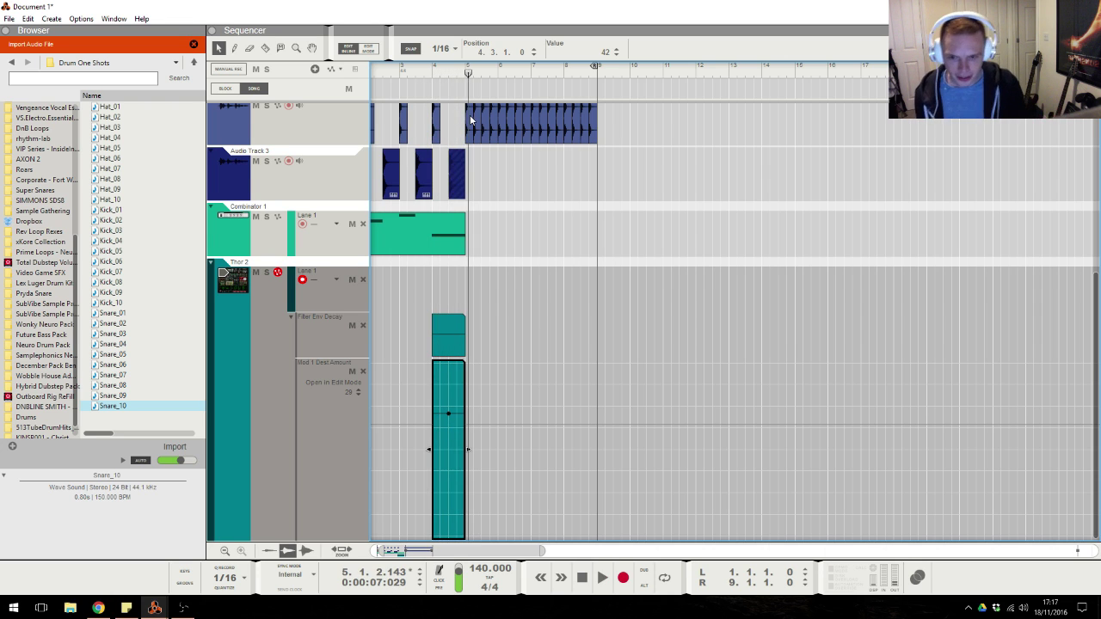
Close the open automation clip and add a Pitch Bend automation lane to the Combinator 1 track.
{"action": "left_click", "coordinate": [510, 178]}
{"action": "left_click", "coordinate": [234, 385]}
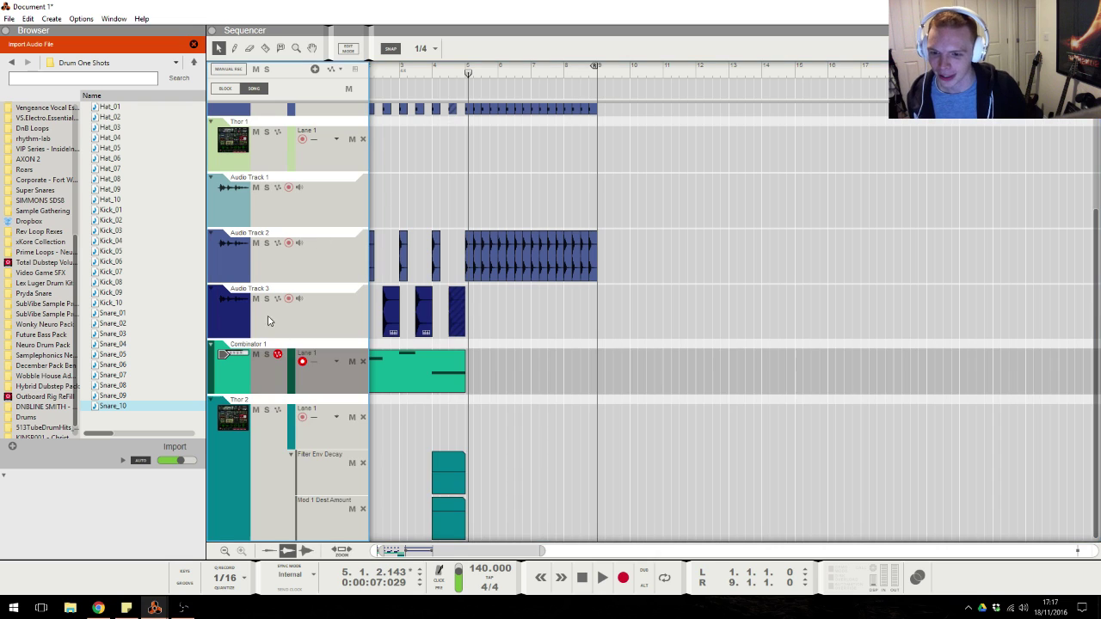
{"action": "left_click", "coordinate": [421, 48]}
{"action": "left_click", "coordinate": [312, 108]}
{"action": "left_click_drag", "start_coordinate": [506, 551], "coordinate": [491, 551]}
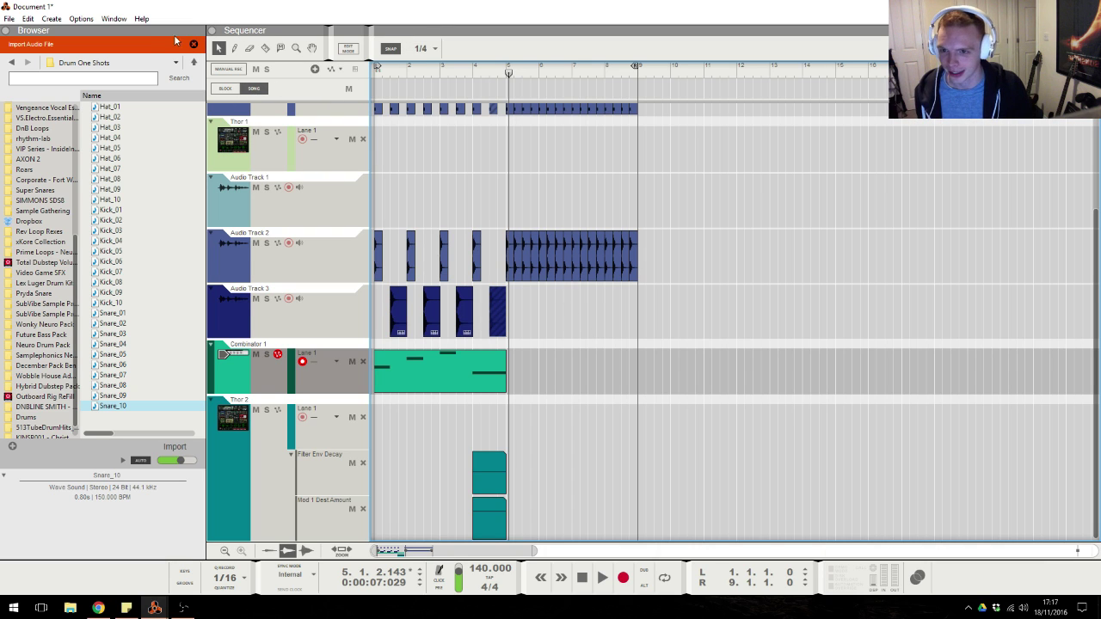
{"action": "left_click", "coordinate": [266, 387]}
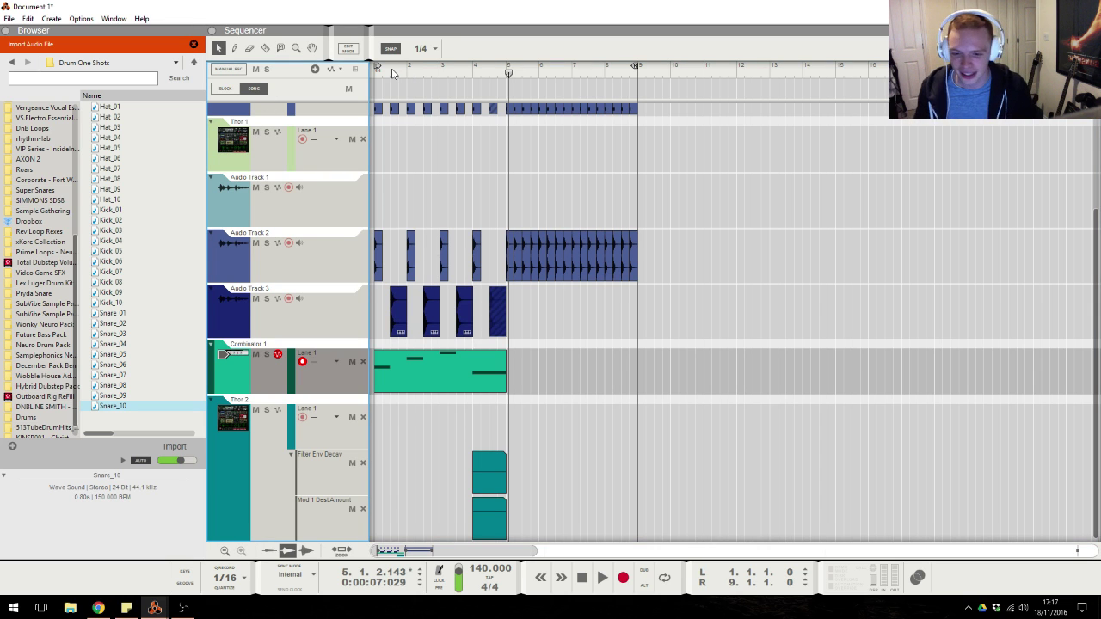
{"action": "left_click", "coordinate": [333, 69]}
{"action": "mouse_move", "coordinate": [351, 86]}
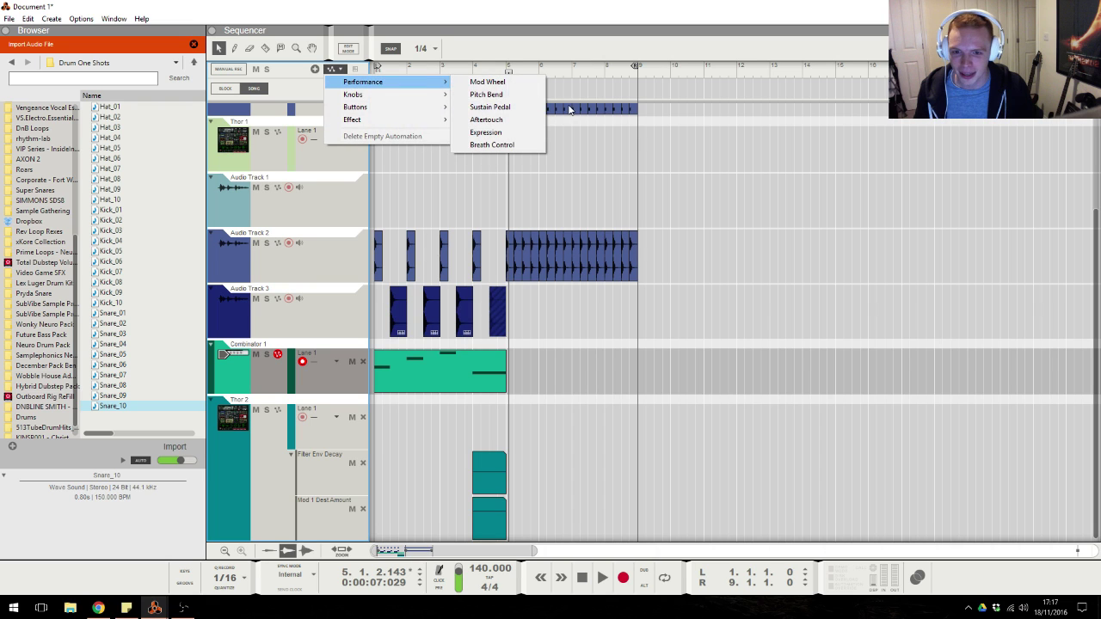
{"action": "left_click", "coordinate": [529, 100]}
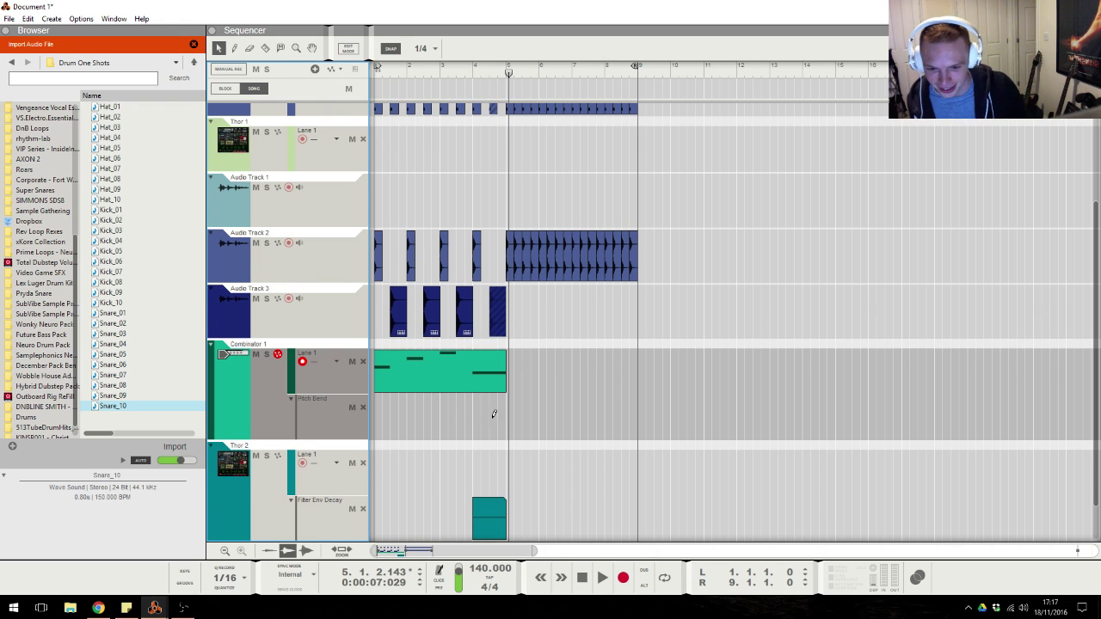
Draw a Pitch Bend clip over the second half of bar 4 that holds level and drops towards the end.
{"action": "left_click", "coordinate": [493, 414]}
{"action": "left_click", "coordinate": [496, 450]}
{"action": "double_click", "coordinate": [594, 57]}
{"action": "key", "text": "Return"}
{"action": "left_click", "coordinate": [688, 140]}
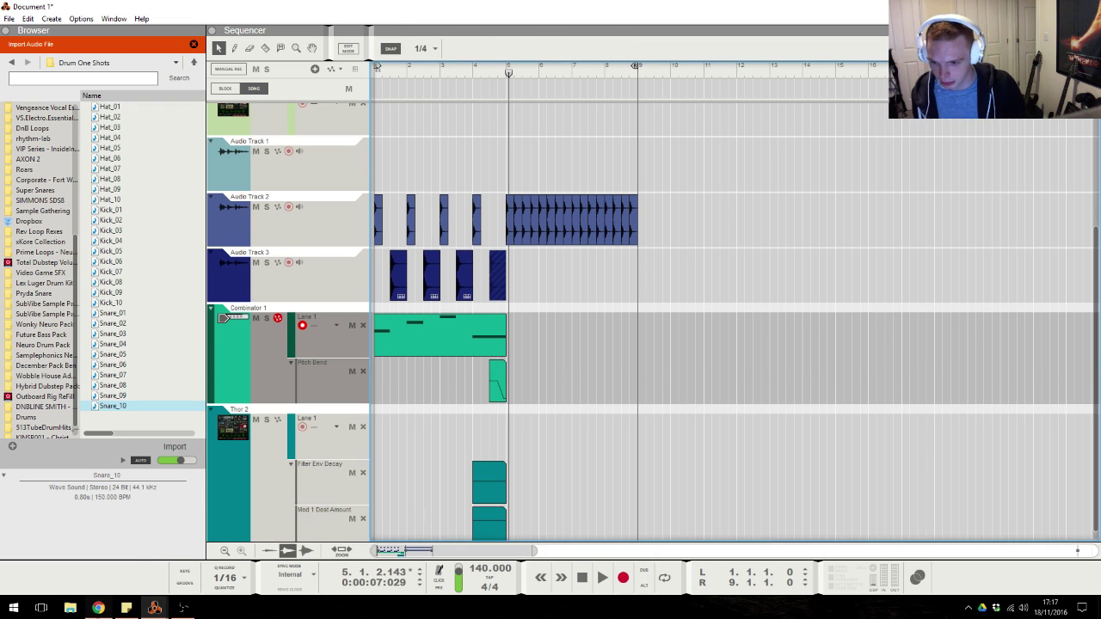
Check the Twitch chat in Chrome, return to Reason and play briefly from the start of the song.
{"action": "left_click", "coordinate": [98, 607]}
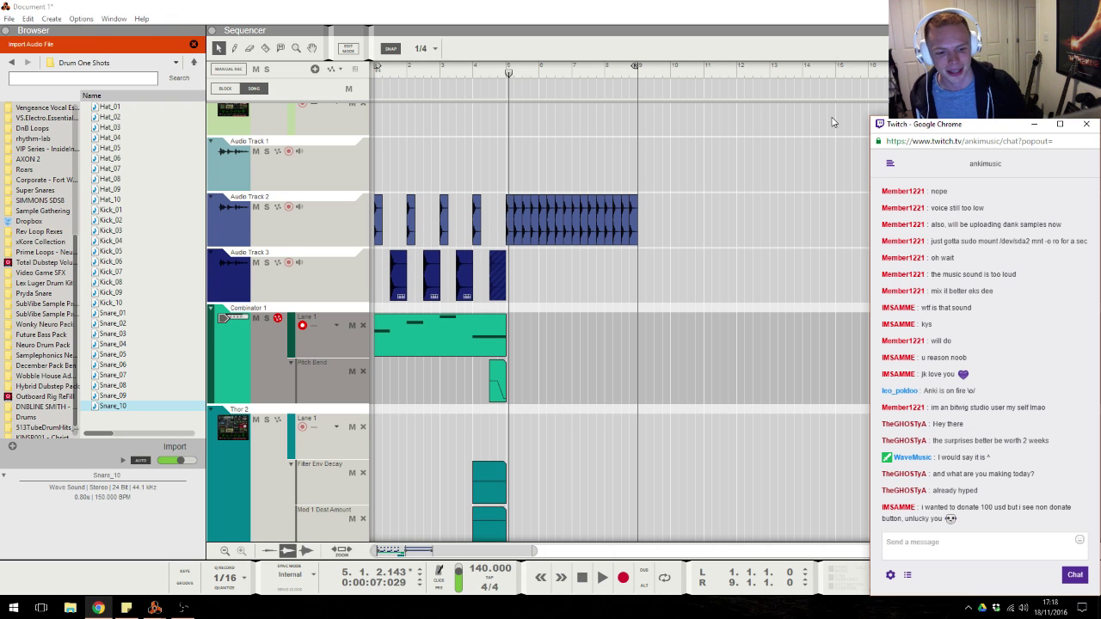
{"action": "left_click", "coordinate": [732, 199]}
{"action": "key", "text": "Home"}
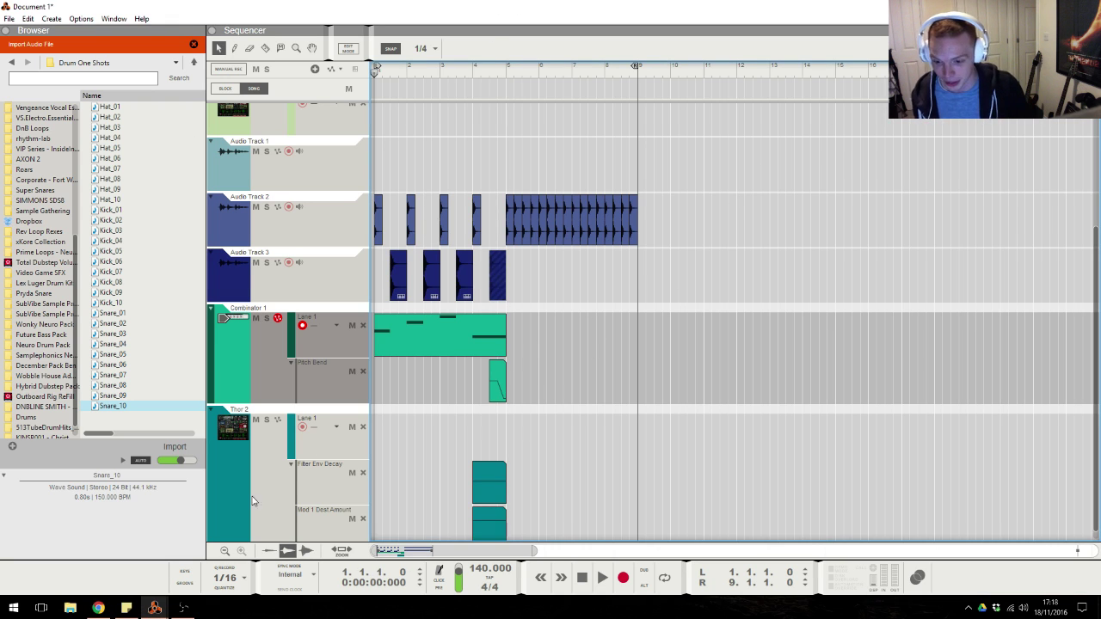
{"action": "left_click", "coordinate": [98, 607]}
{"action": "left_click", "coordinate": [697, 192]}
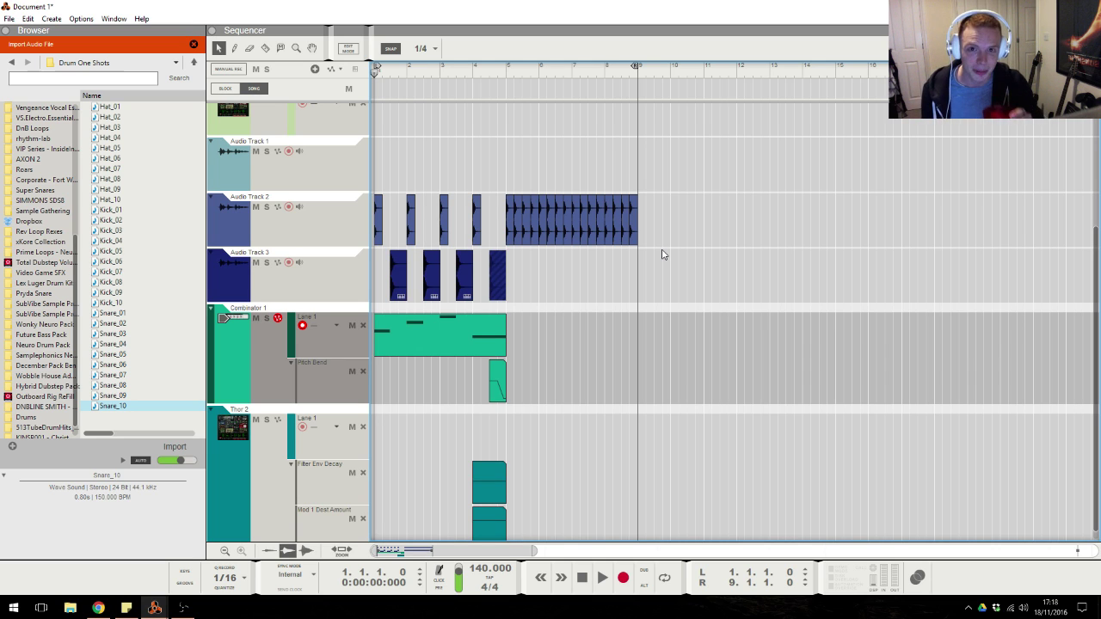
{"action": "key", "text": "space"}
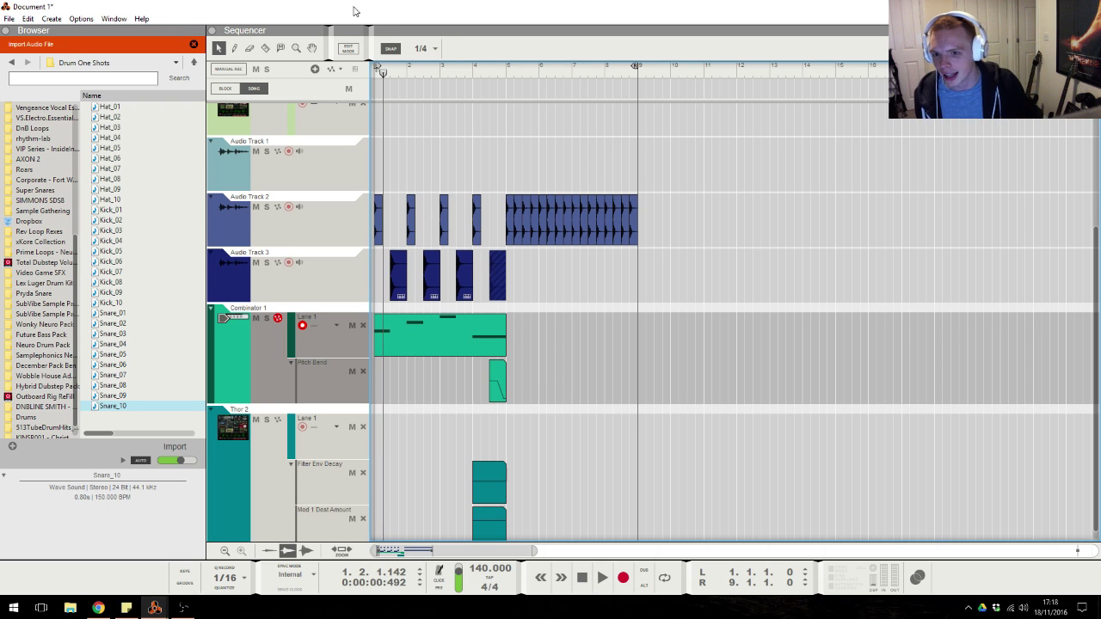
Add a Mod Wheel automation lane to Combinator 1 and draw a clip over the first half of bar 1.
{"action": "left_click", "coordinate": [331, 69]}
{"action": "mouse_move", "coordinate": [378, 81]}
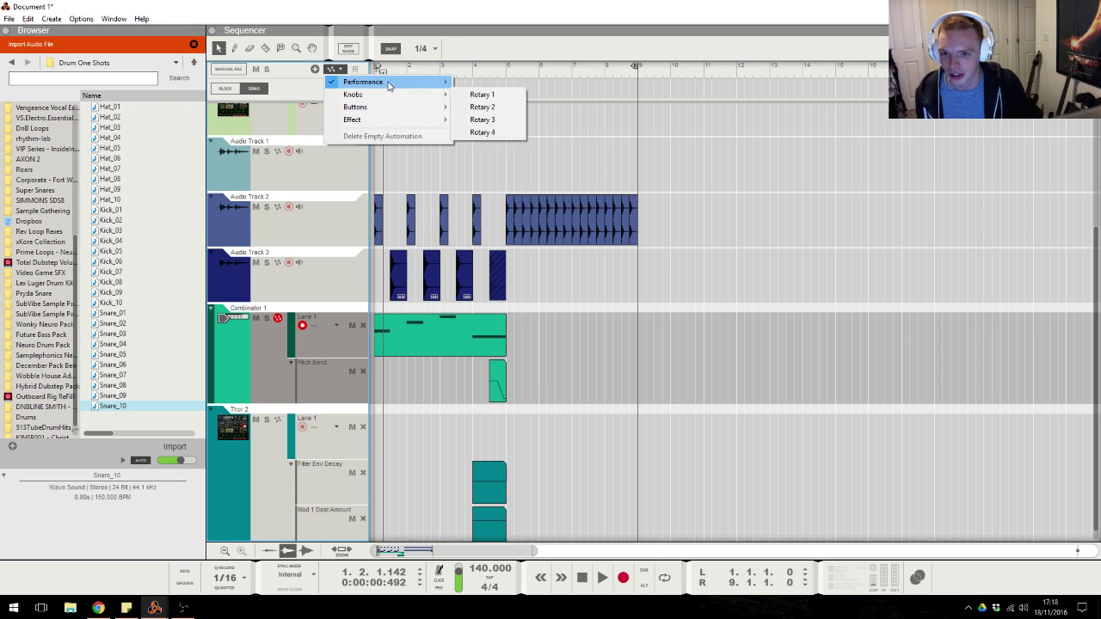
{"action": "left_click", "coordinate": [487, 82]}
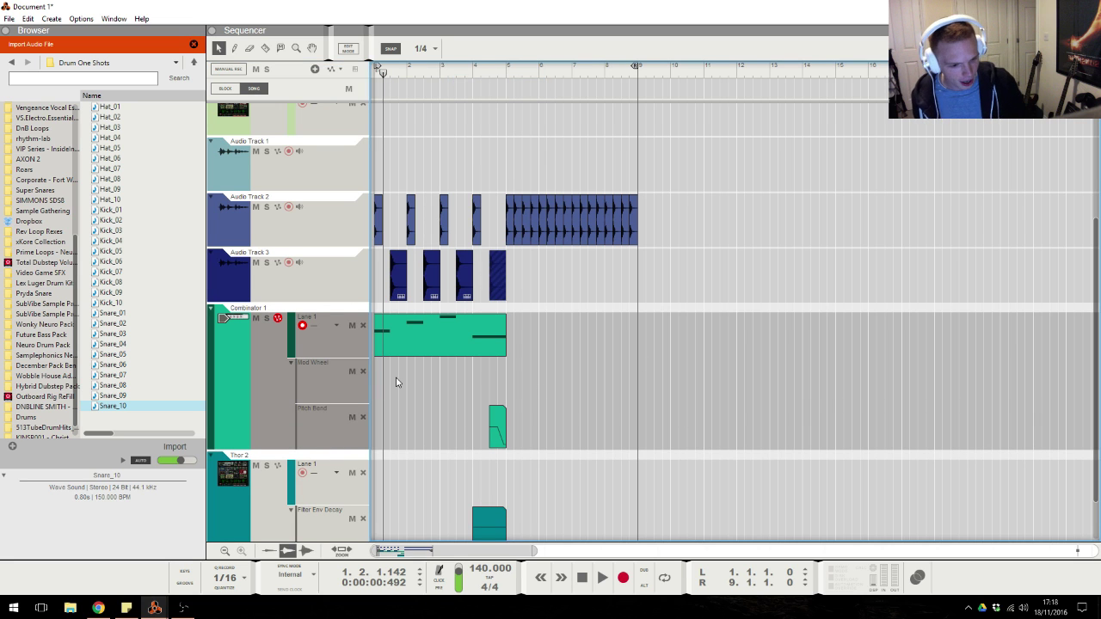
{"action": "scroll", "coordinate": [395, 382], "scroll_direction": "up", "scroll_amount": 5}
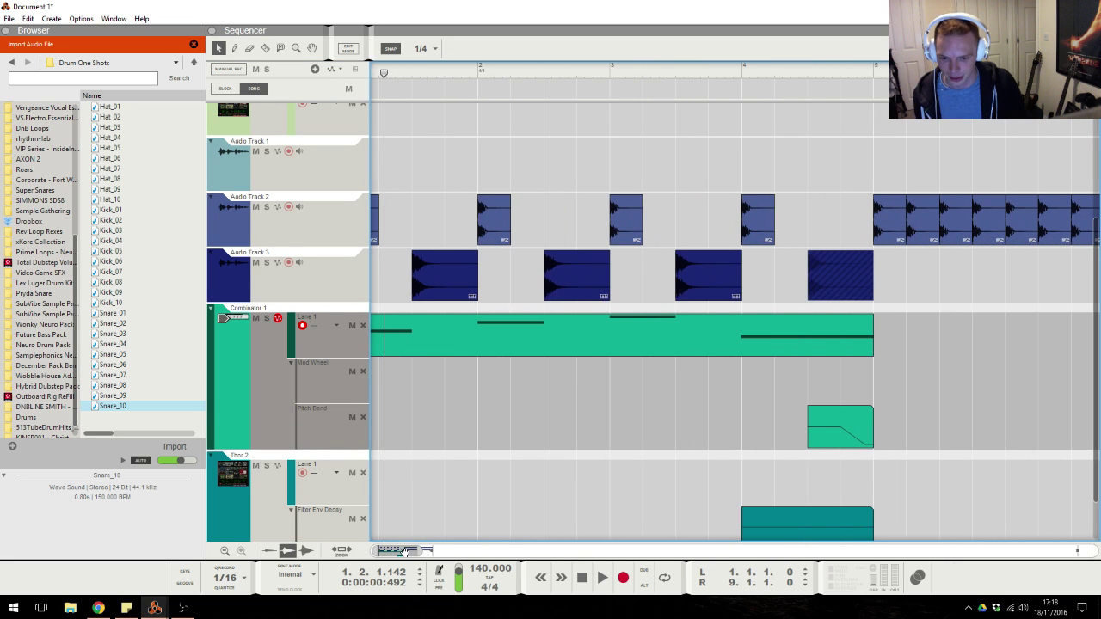
{"action": "left_click_drag", "start_coordinate": [406, 552], "coordinate": [394, 551]}
{"action": "left_click_drag", "start_coordinate": [388, 374], "coordinate": [433, 376]}
{"action": "double_click", "coordinate": [413, 388]}
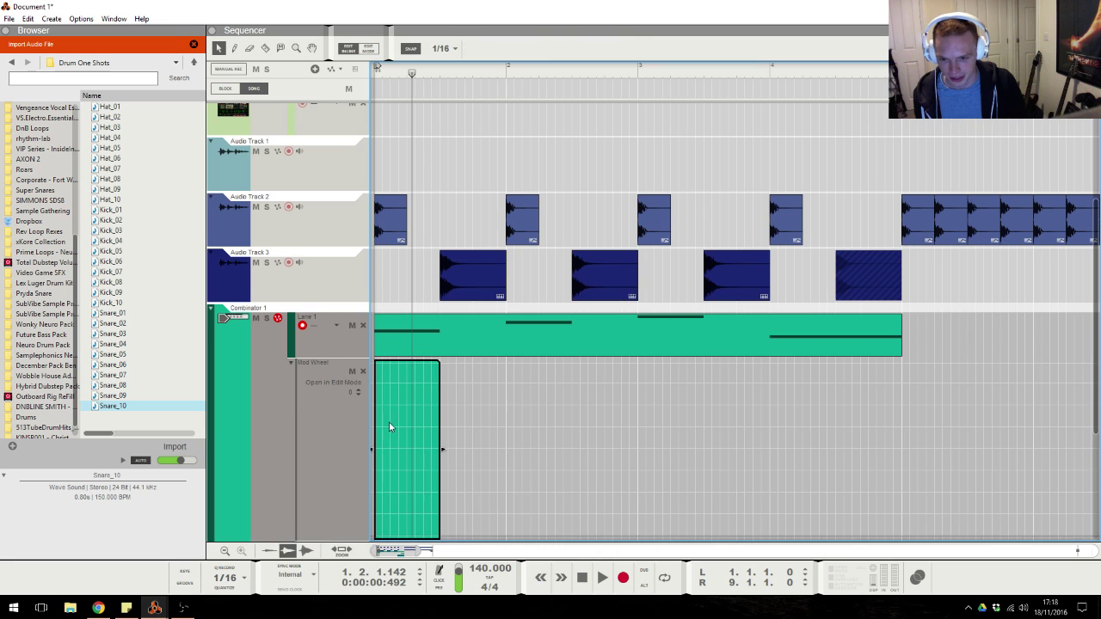
Draw a rising Mod Wheel curve from zero through 55 at 1.2.3 to maximum at the clip's end, and play it back.
{"action": "scroll", "coordinate": [391, 417], "scroll_direction": "down", "scroll_amount": 1}
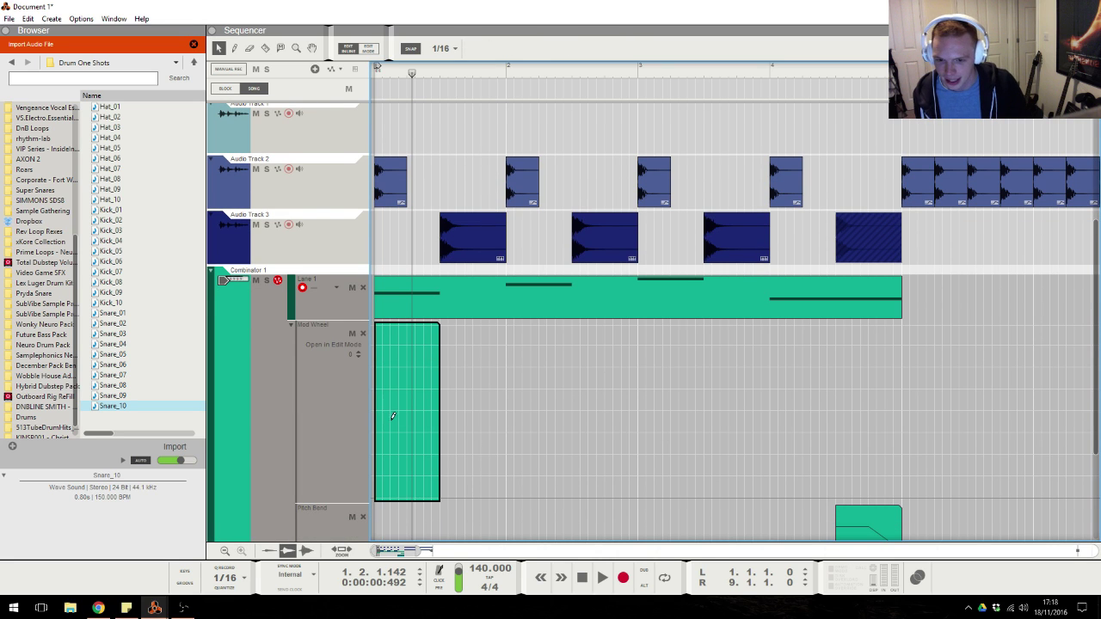
{"action": "left_click", "coordinate": [377, 494]}
{"action": "left_click", "coordinate": [439, 323]}
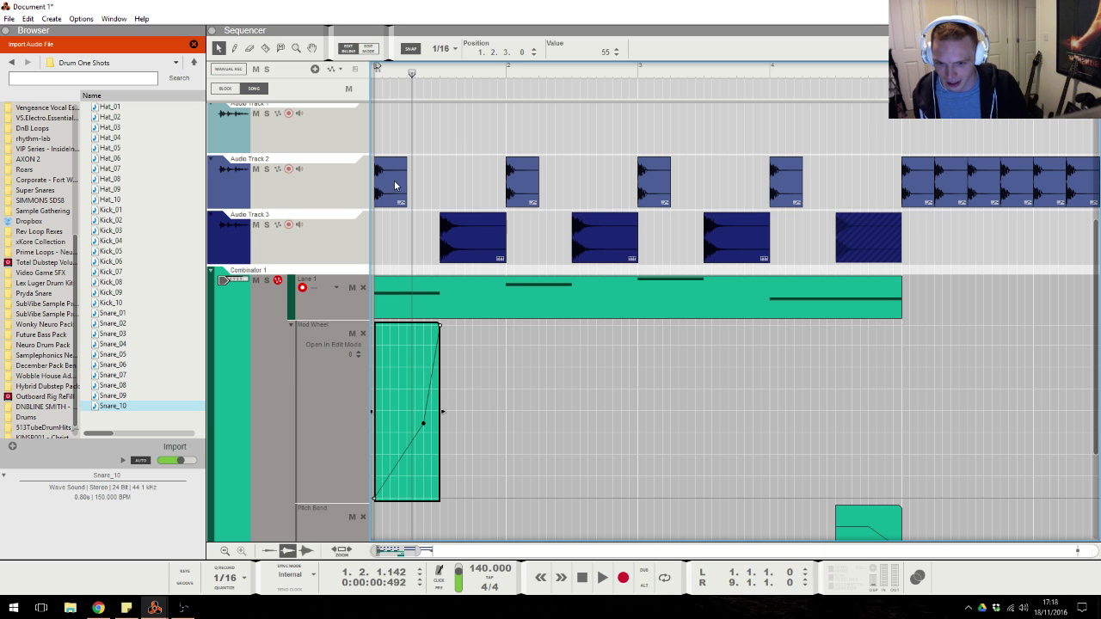
{"action": "key", "text": "ctrl+e"}
{"action": "key", "text": "space"}
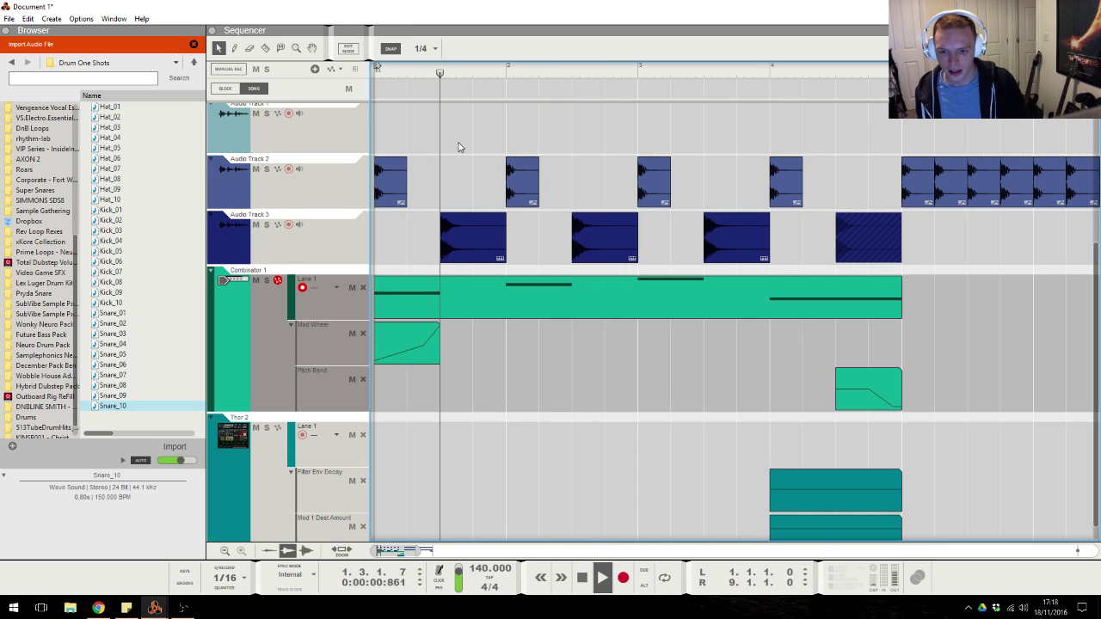
Copy the Mod Wheel clip to the starts of bars 2, 3 and 4, stretching the last copy over the whole bar.
{"action": "left_click_drag", "start_coordinate": [424, 344], "coordinate": [901, 344]}
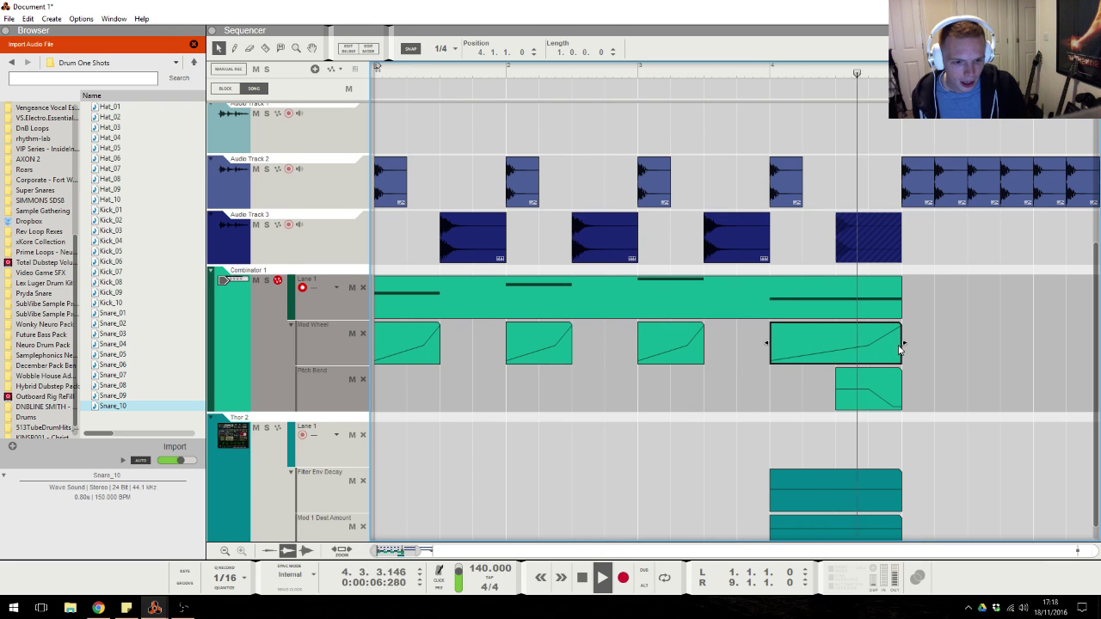
{"action": "left_click", "coordinate": [941, 319]}
{"action": "key", "text": "space"}
Move the final point of the Pitch Bend drop to the end of bar 4.
{"action": "double_click", "coordinate": [894, 392]}
{"action": "left_click_drag", "start_coordinate": [892, 537], "coordinate": [901, 540]}
{"action": "key", "text": "Escape"}
{"action": "left_click", "coordinate": [307, 337]}
Inspect Thor 2's settings in the rack, return to the sequencer and play from bar 3.
{"action": "key", "text": "alt+Tab"}
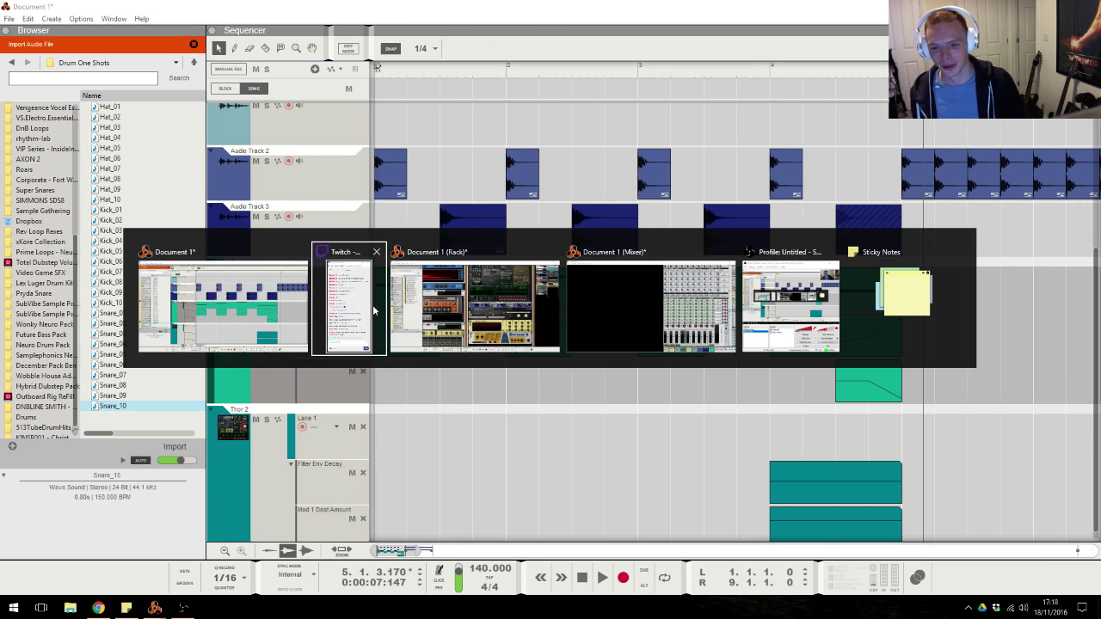
{"action": "scroll", "coordinate": [651, 125], "scroll_direction": "up", "scroll_amount": 4}
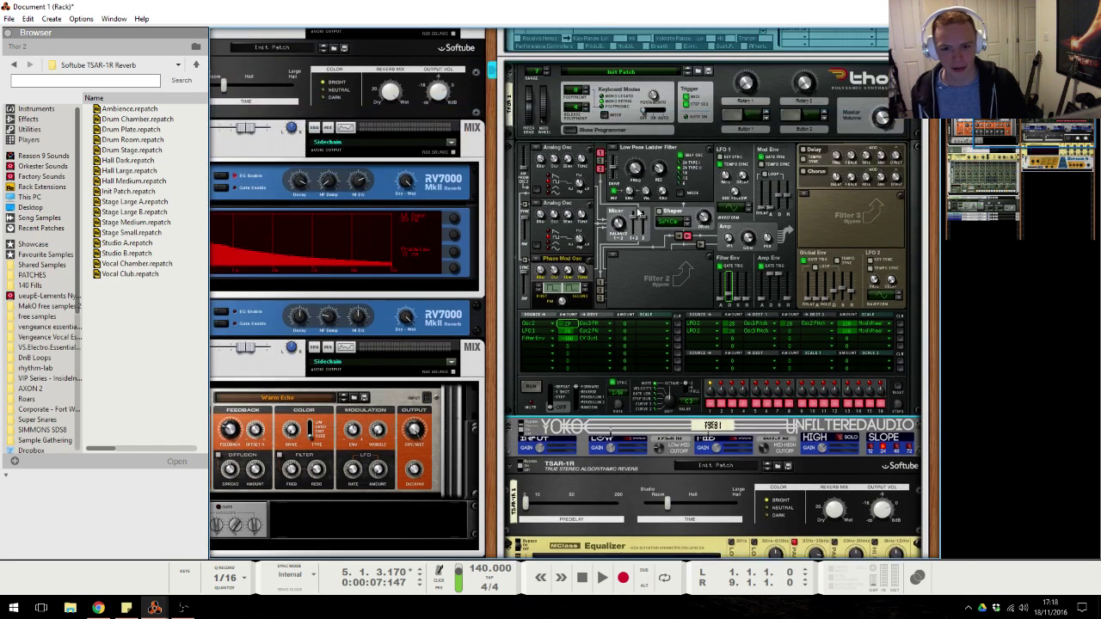
{"action": "key", "text": "alt+Tab"}
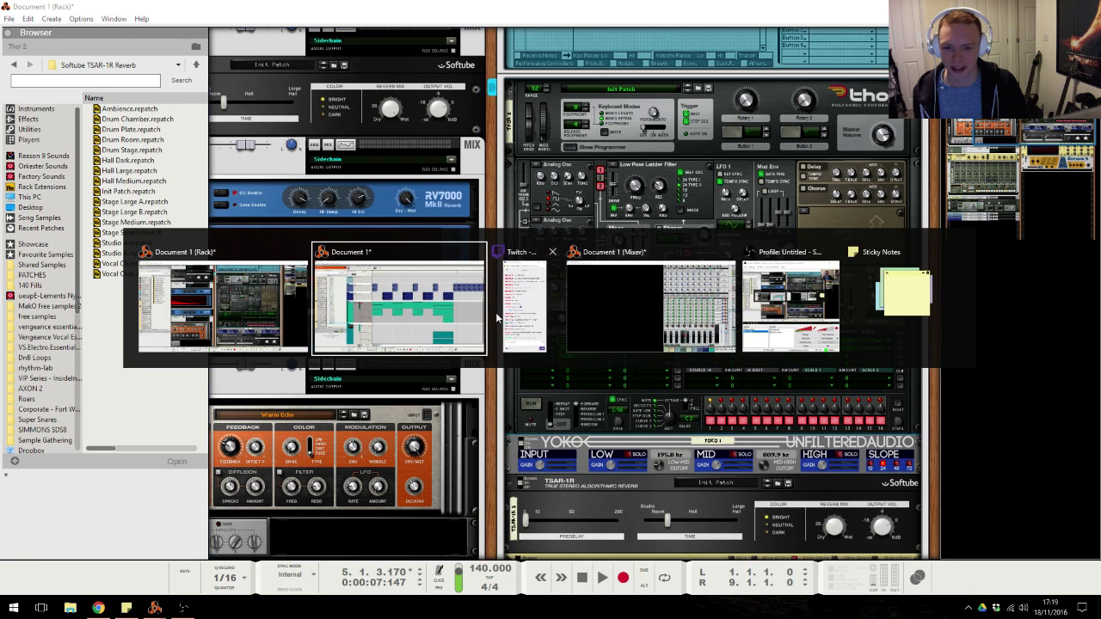
{"action": "left_click", "coordinate": [630, 75]}
{"action": "key", "text": "space"}
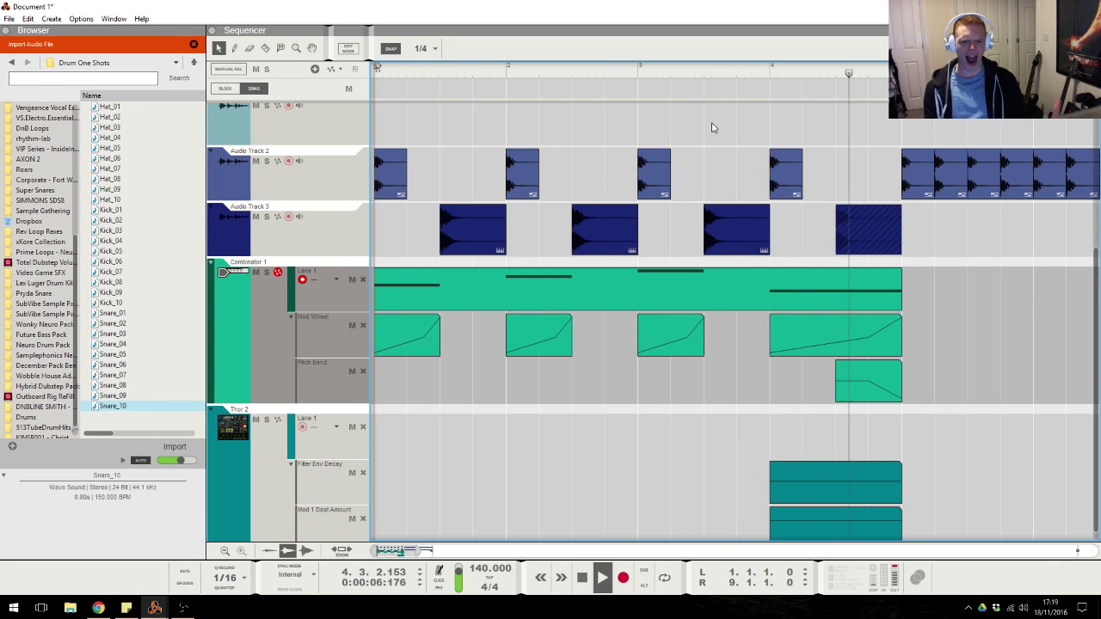
Move the middle point of the bar 4 Mod Wheel curve to 4.1.4 at value 127, and play it back.
{"action": "double_click", "coordinate": [876, 353]}
{"action": "left_click_drag", "start_coordinate": [867, 419], "coordinate": [796, 267]}
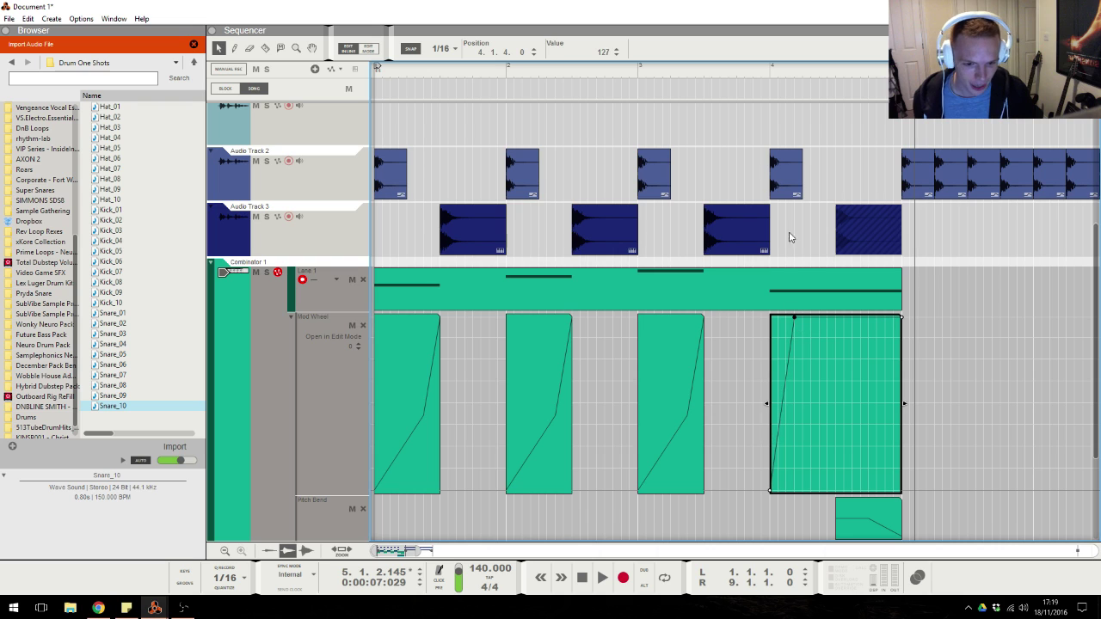
{"action": "left_click", "coordinate": [777, 75]}
{"action": "key", "text": "space"}
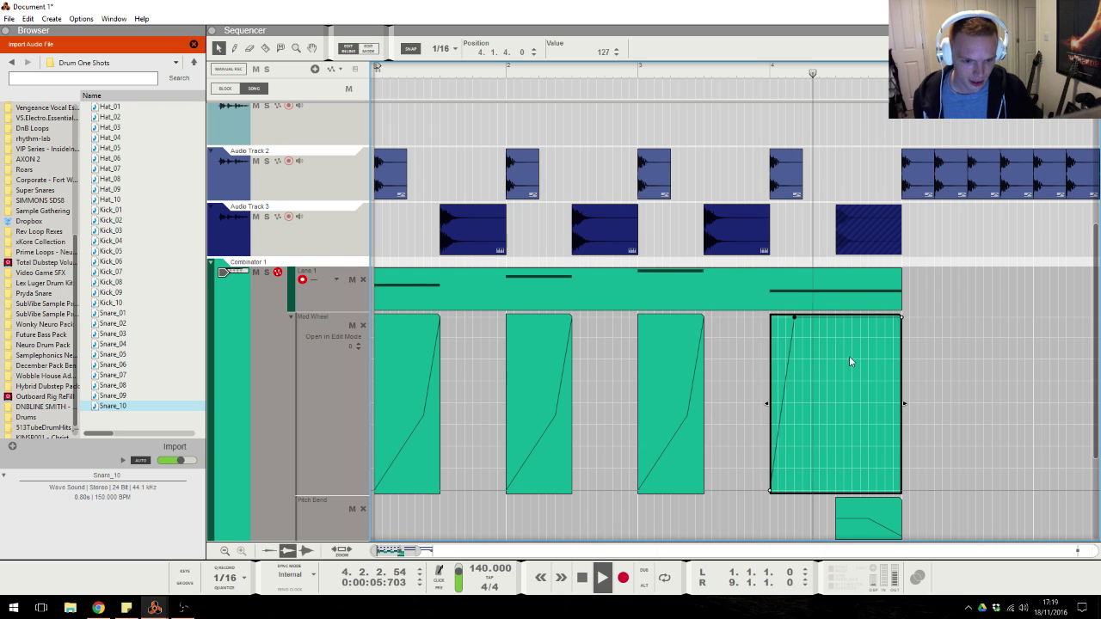
{"action": "key", "text": "space"}
Set the end point of the bar 4 Mod Wheel curve to 0, play it back and close the clip.
{"action": "left_click_drag", "start_coordinate": [899, 320], "coordinate": [899, 492]}
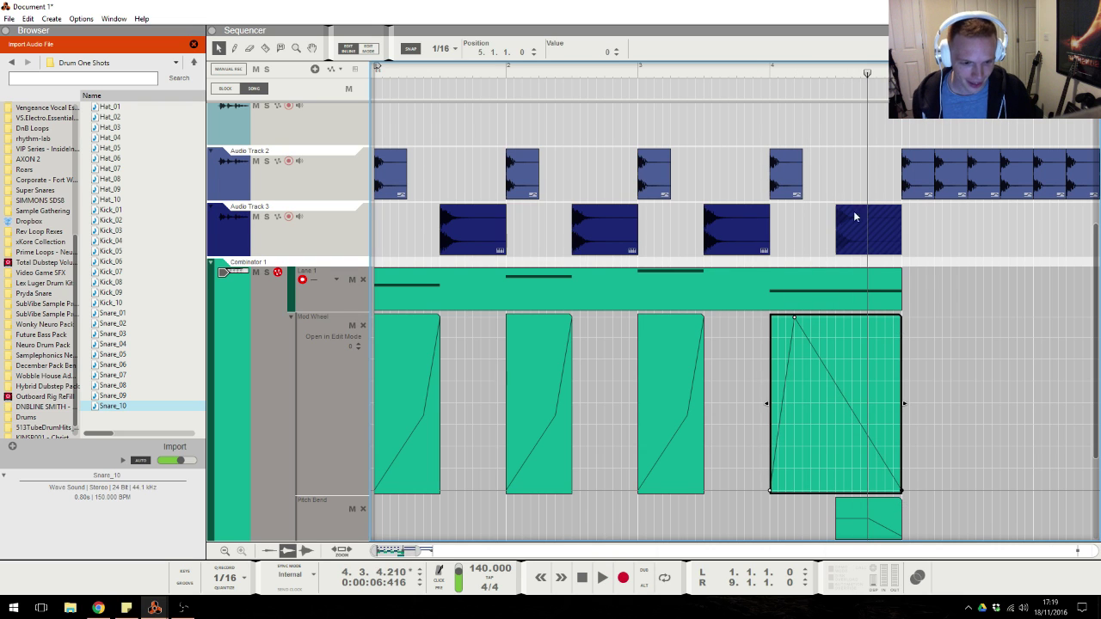
{"action": "left_click", "coordinate": [766, 70]}
{"action": "key", "text": "space"}
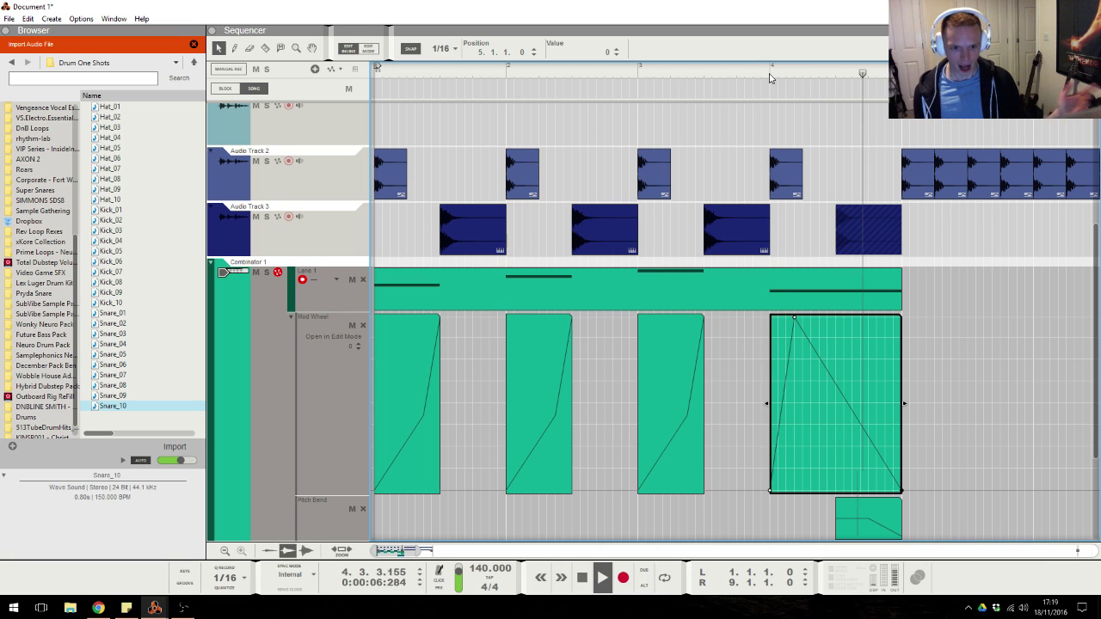
{"action": "key", "text": "space"}
{"action": "key", "text": "Return"}
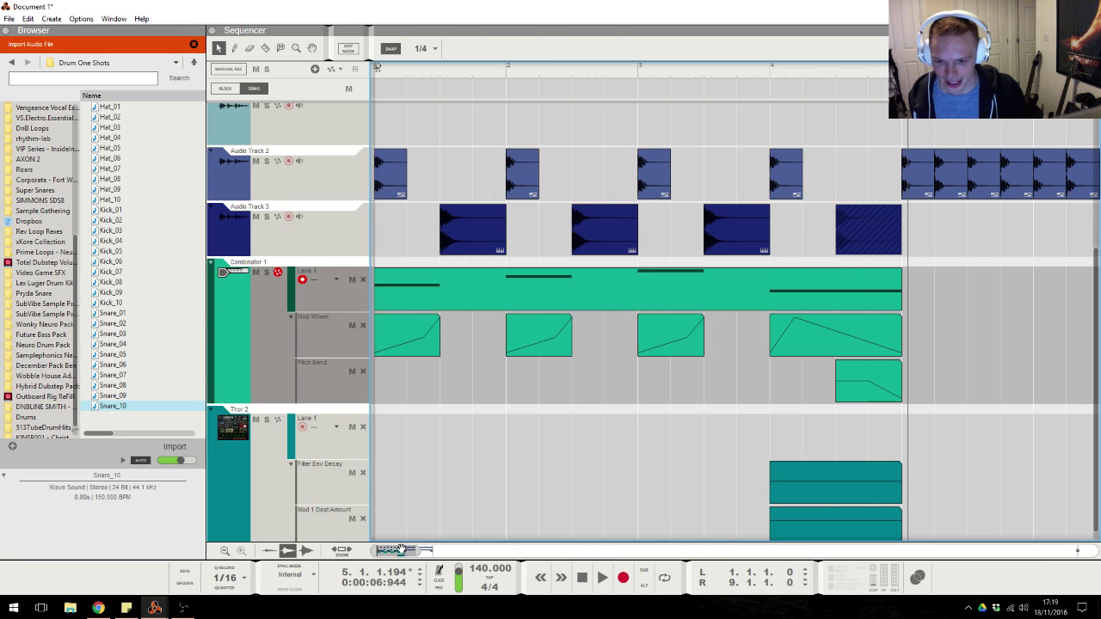
Create a new audio track below Audio Track 3 and return the playhead to the song start.
{"action": "left_click", "coordinate": [441, 70]}
{"action": "scroll", "coordinate": [300, 338], "scroll_direction": "up", "scroll_amount": 3}
{"action": "left_click", "coordinate": [317, 350]}
{"action": "left_click", "coordinate": [333, 375]}
{"action": "key", "text": "ctrl+t"}
{"action": "key", "text": "Home"}
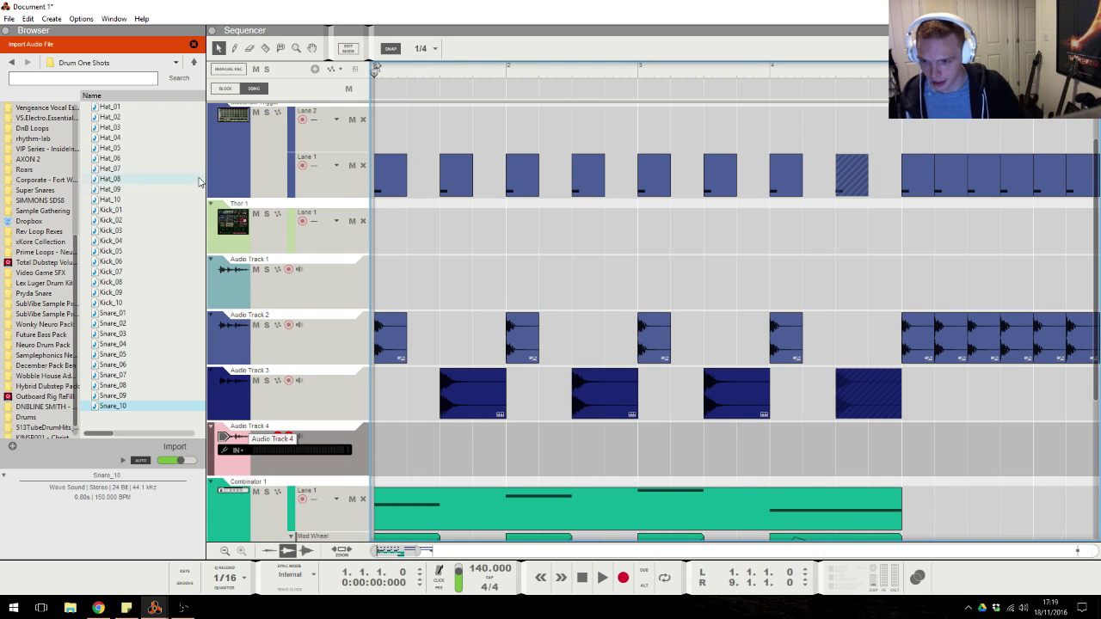
Browse the Favourite Samples and select the Hat 4 sample.
{"action": "scroll", "coordinate": [17, 180], "scroll_direction": "up", "scroll_amount": 6}
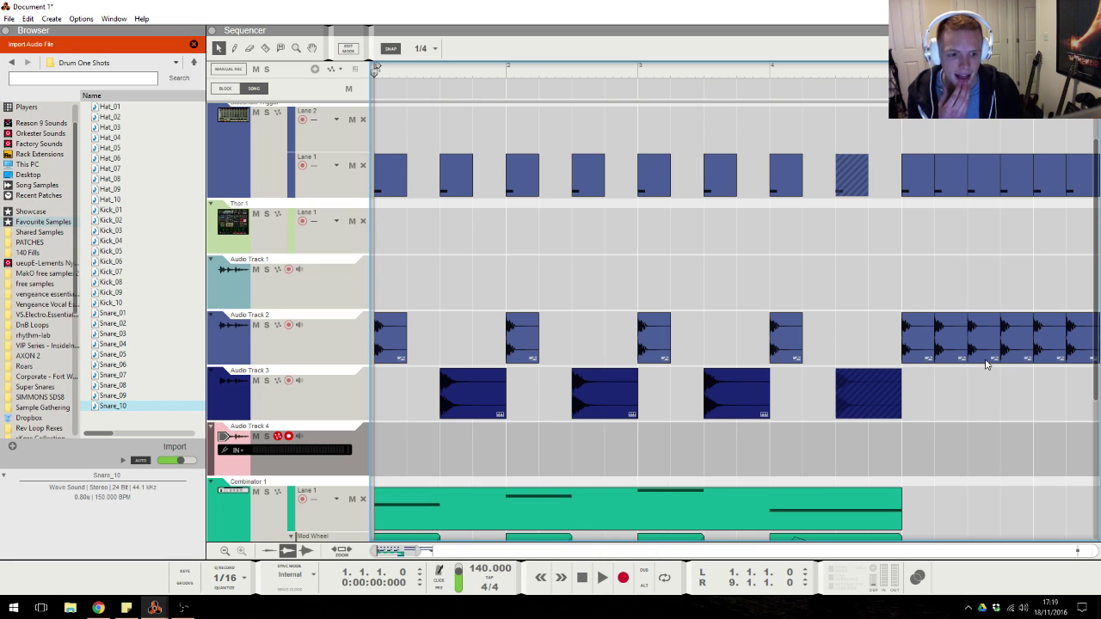
{"action": "left_click", "coordinate": [43, 221]}
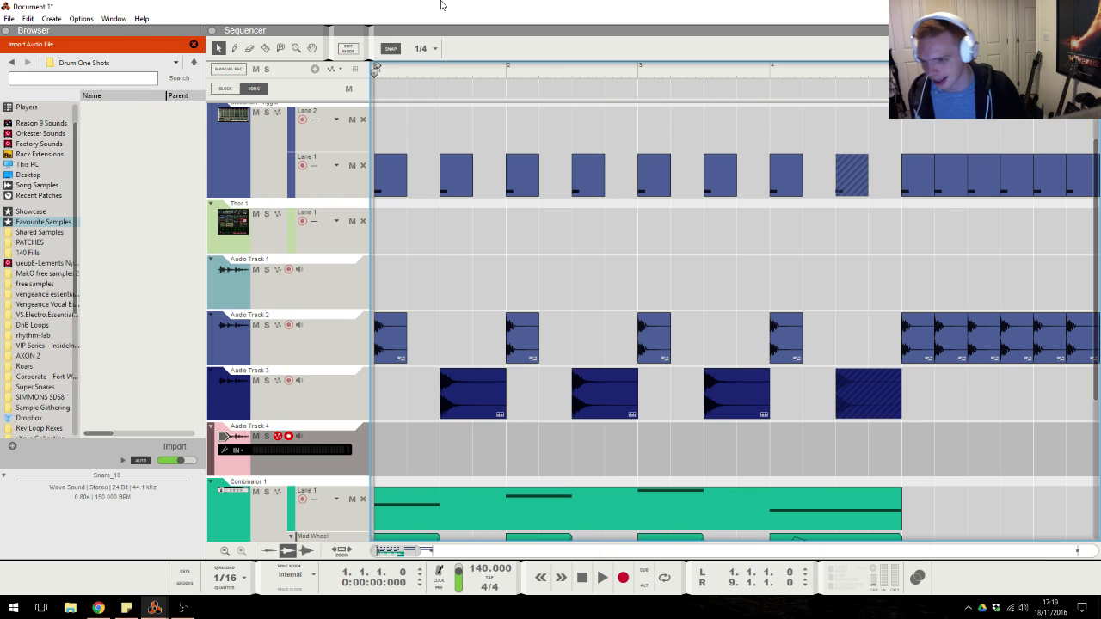
{"action": "left_click", "coordinate": [142, 127]}
Place Hat 4 every two beats through bars 1 to 4 on Audio Track 4, and lower its mixer level to about -2.5 dB.
{"action": "left_click_drag", "start_coordinate": [123, 132], "coordinate": [530, 460]}
{"action": "left_click_drag", "start_coordinate": [670, 421], "coordinate": [651, 462]}
{"action": "key", "text": "alt+Tab"}
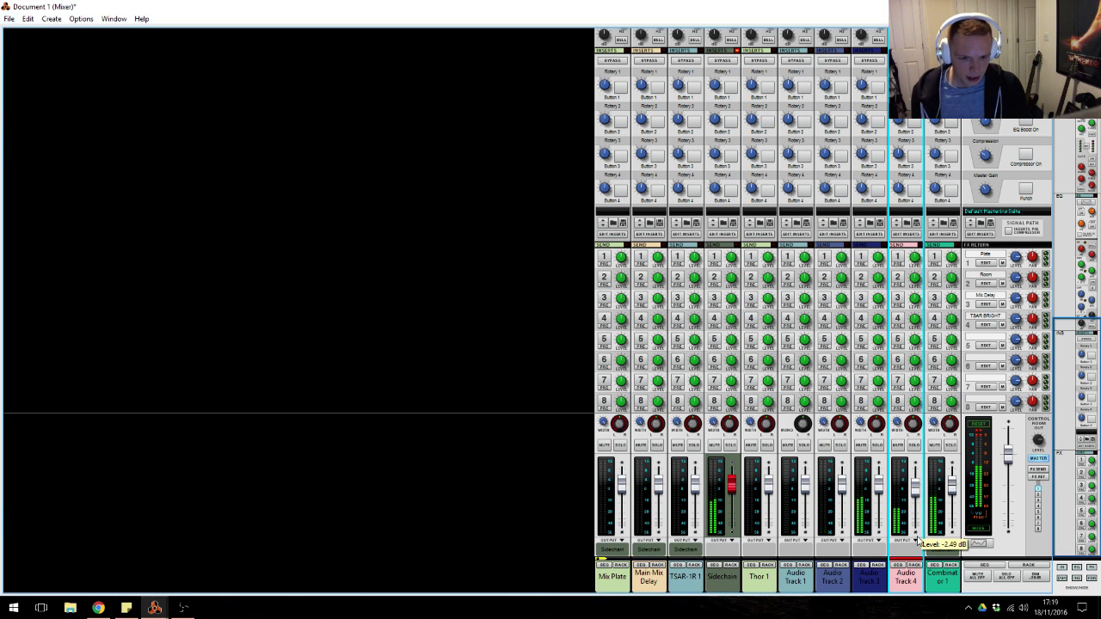
{"action": "key", "text": "alt+Tab"}
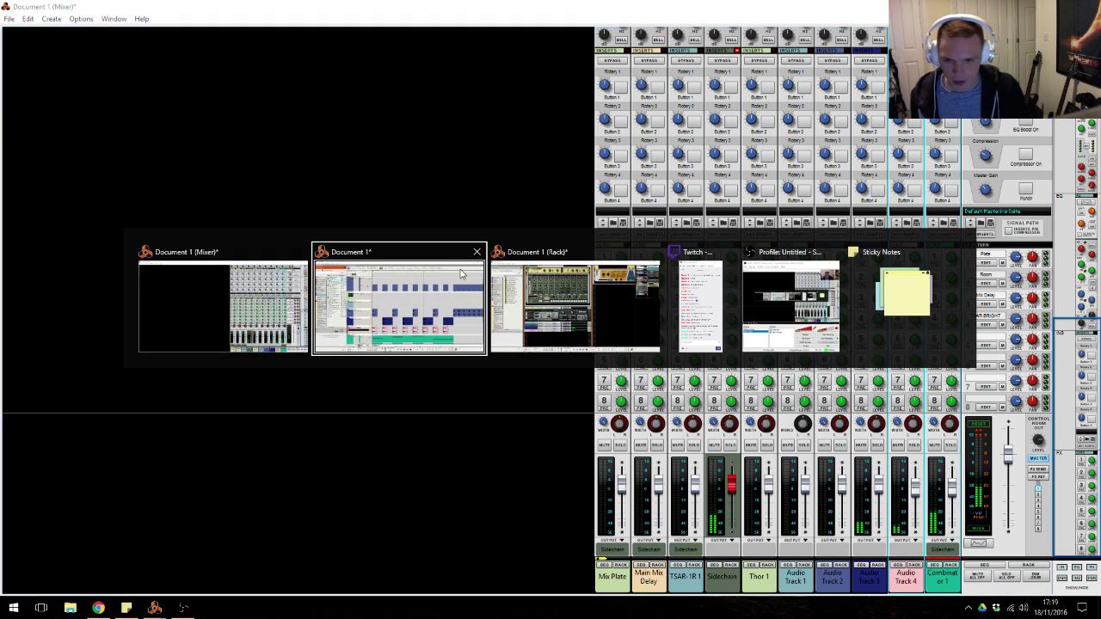
Create an instrument track from the Sub with Octave patch in the Basses folder of PATCHES, below the Thor 2 track.
{"action": "scroll", "coordinate": [412, 369], "scroll_direction": "down", "scroll_amount": 5}
{"action": "left_click", "coordinate": [257, 304]}
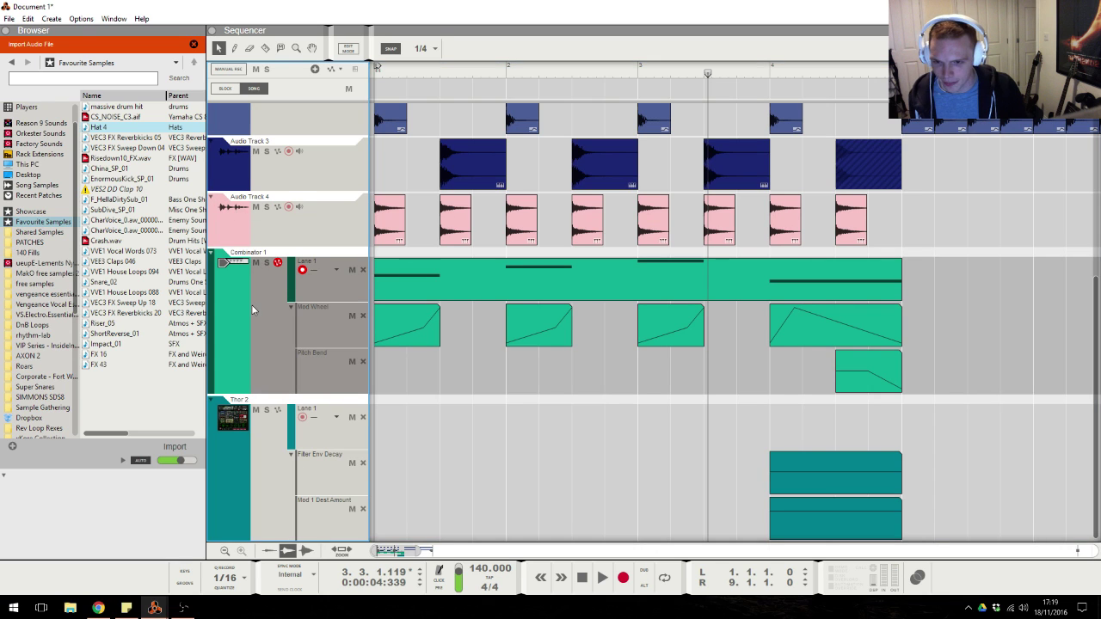
{"action": "left_click", "coordinate": [43, 242]}
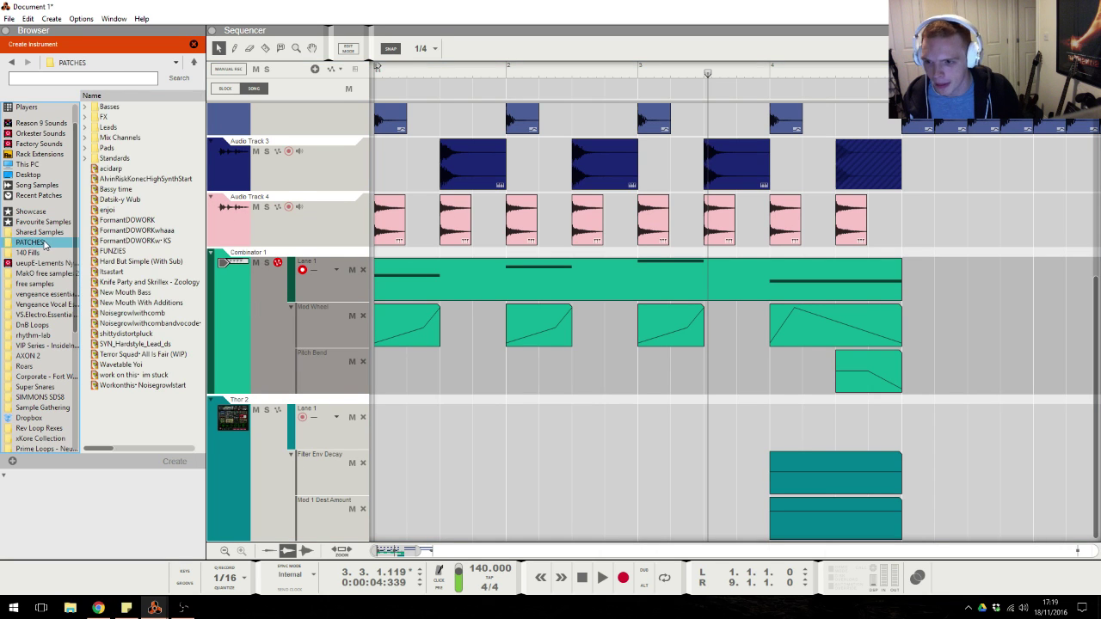
{"action": "double_click", "coordinate": [116, 107]}
{"action": "scroll", "coordinate": [142, 272], "scroll_direction": "down", "scroll_amount": 2}
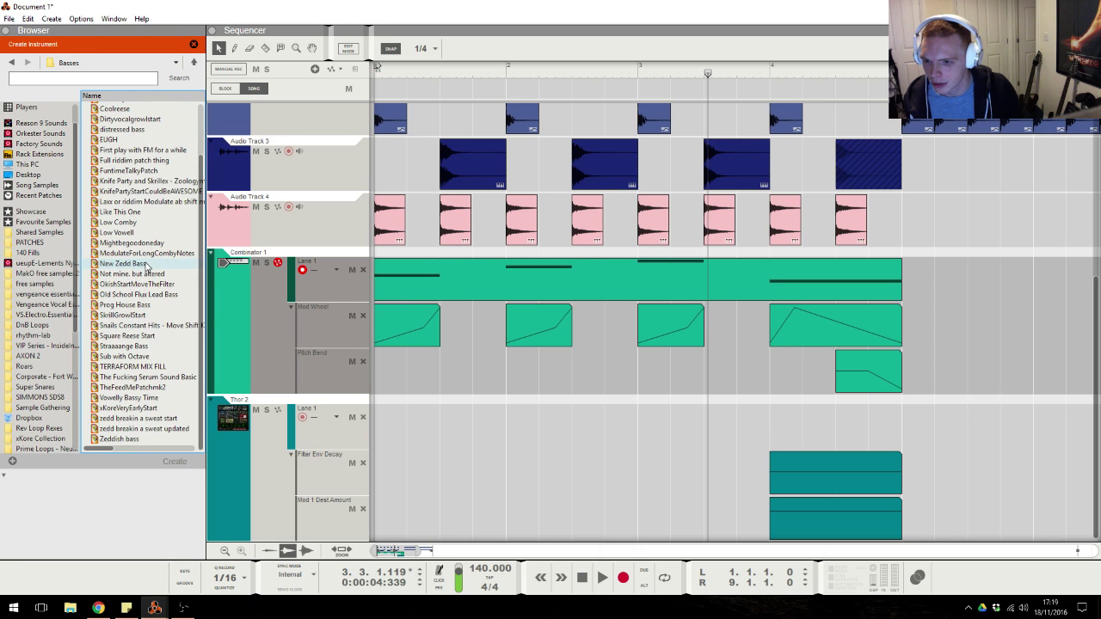
{"action": "left_click", "coordinate": [129, 356]}
{"action": "double_click", "coordinate": [129, 356]}
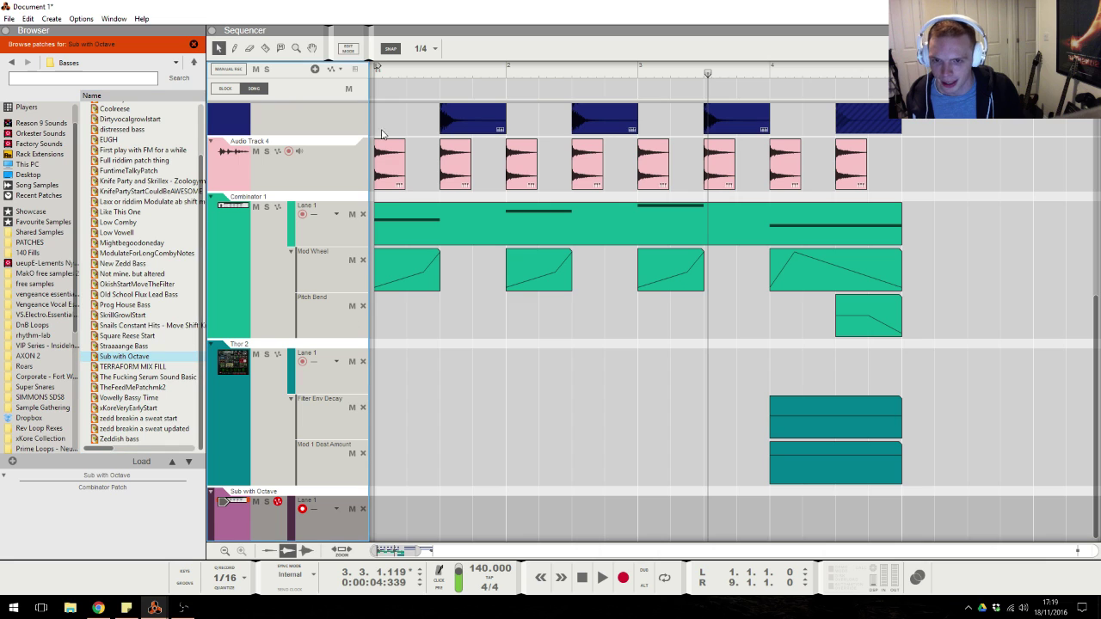
{"action": "left_click", "coordinate": [315, 69]}
{"action": "scroll", "coordinate": [971, 224], "scroll_direction": "down", "scroll_amount": 1}
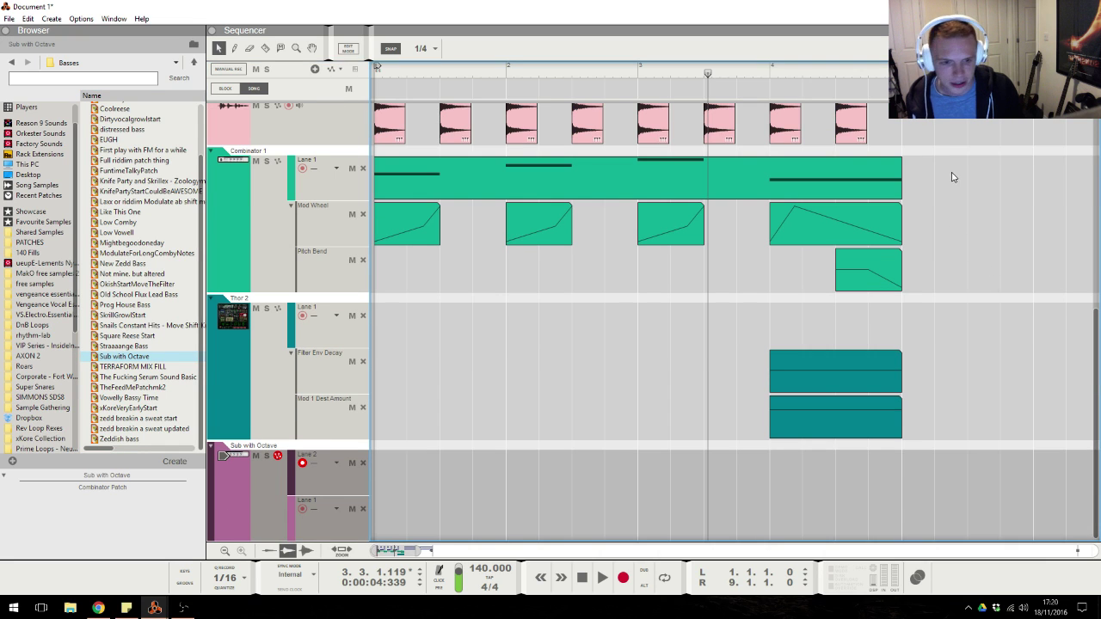
{"action": "scroll", "coordinate": [626, 242], "scroll_direction": "up", "scroll_amount": 1}
Add a Pitch Bend automation lane to Sub with Octave and copy Combinator 1's four-bar note clip onto its Lane 1.
{"action": "left_click", "coordinate": [331, 69]}
{"action": "mouse_move", "coordinate": [404, 81]}
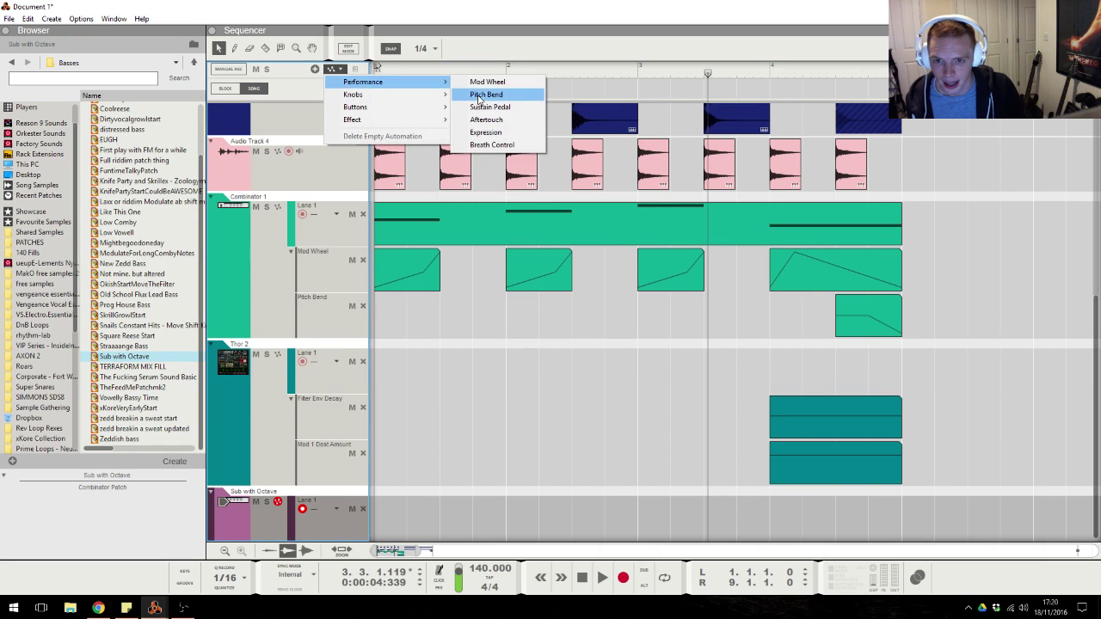
{"action": "left_click", "coordinate": [487, 95]}
{"action": "left_click_drag", "start_coordinate": [617, 188], "coordinate": [754, 469]}
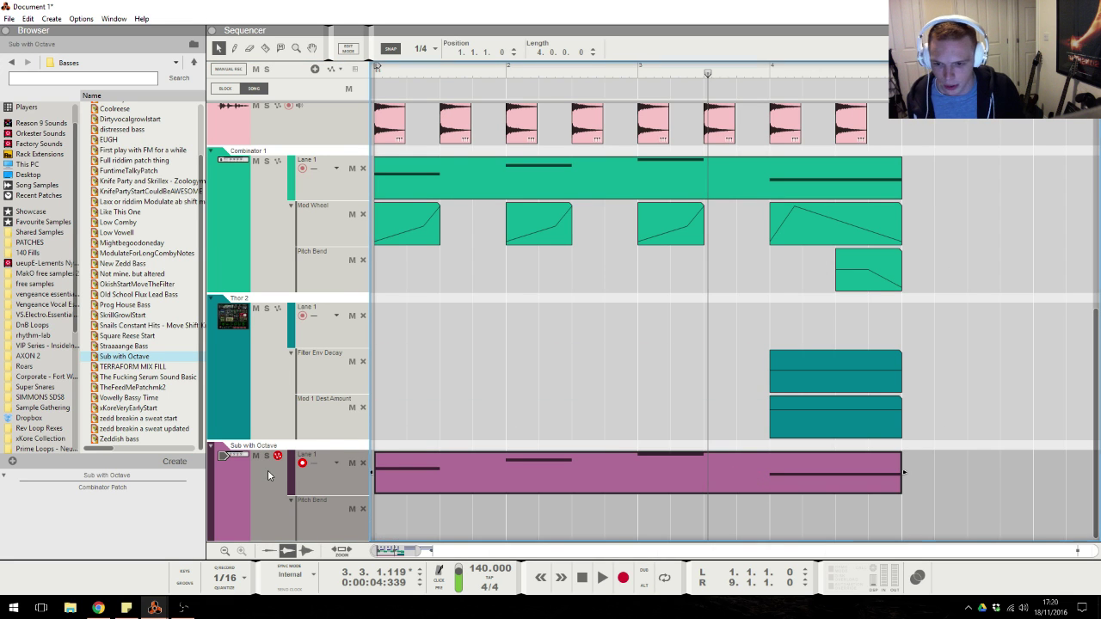
Route the Sub with Octave mixer channel to the Sidechain bus and switch on the Combinator's pitch env button in the rack.
{"action": "key", "text": "alt+Tab"}
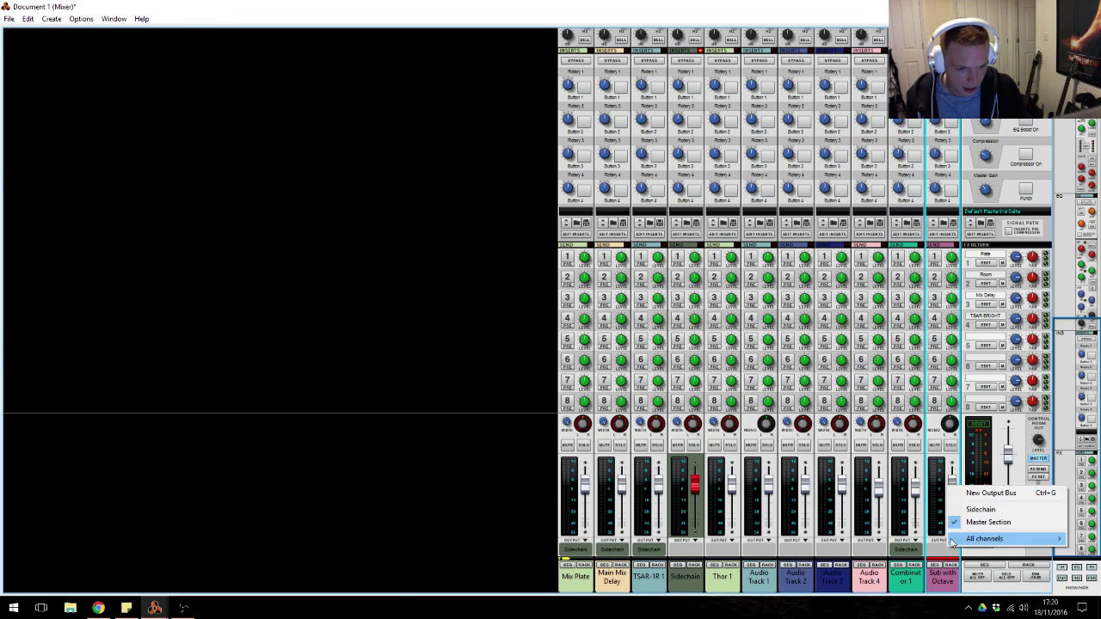
{"action": "key", "text": "alt+Tab"}
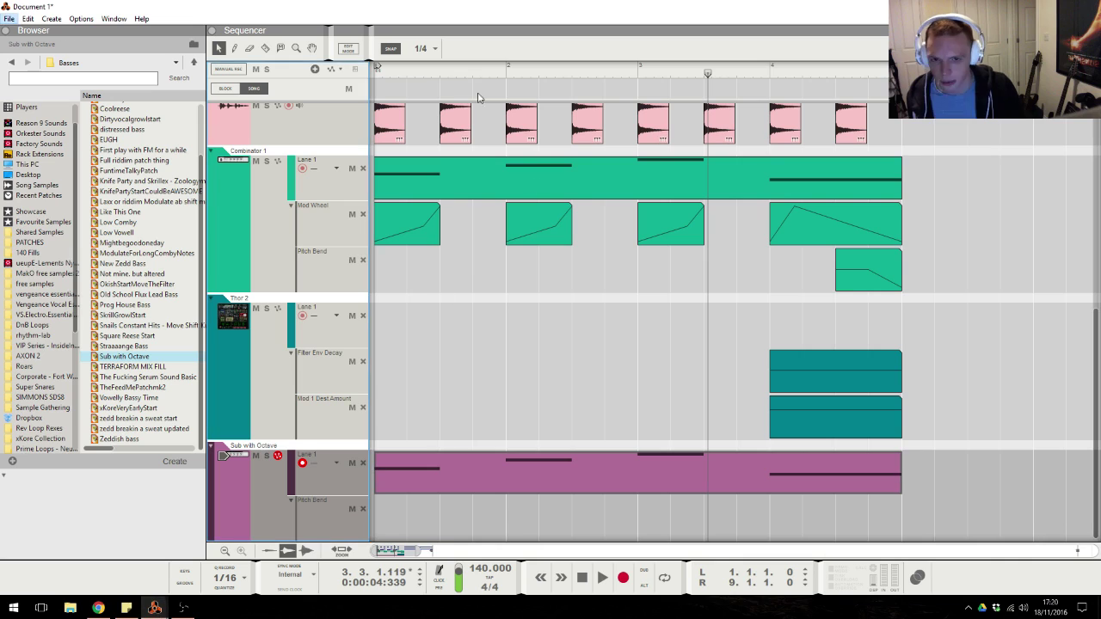
{"action": "key", "text": "alt+Tab"}
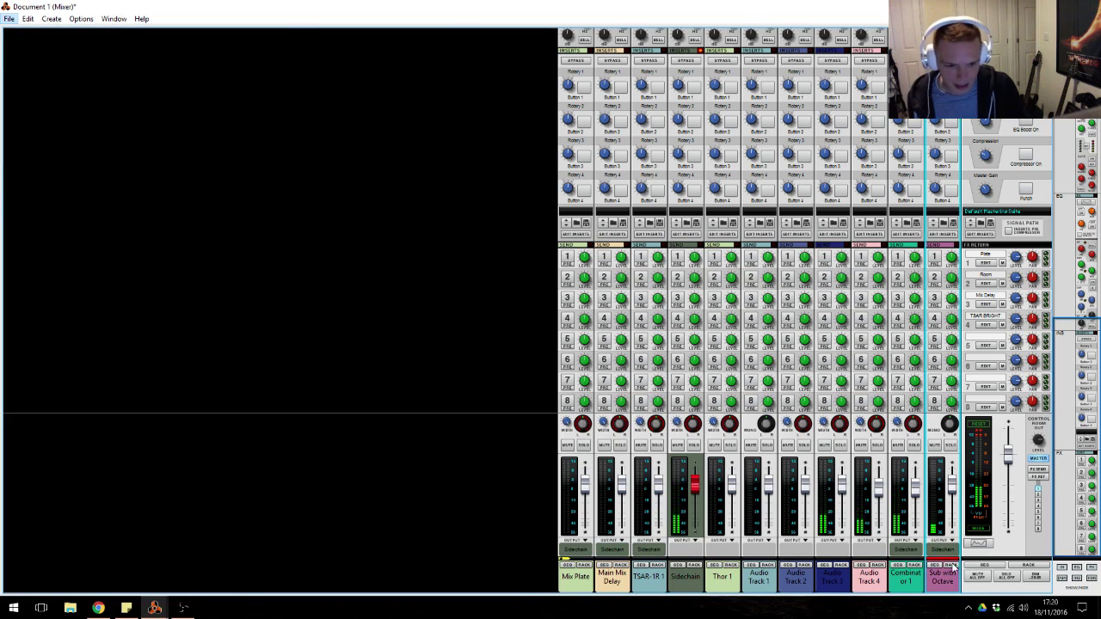
{"action": "key", "text": "F6"}
{"action": "left_click", "coordinate": [674, 215]}
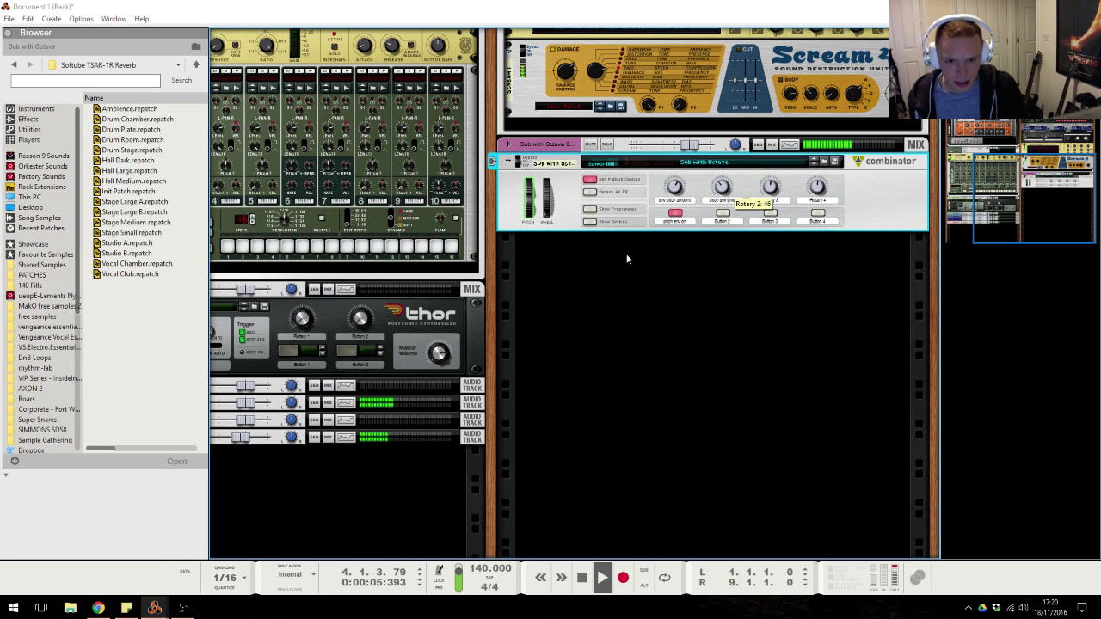
Reverse the last Hat 4 clip on Audio Track 4, move it to position 4.4.1.0, and set the playhead to 1.3.1.0.
{"action": "key", "text": "alt+Tab"}
{"action": "scroll", "coordinate": [949, 356], "scroll_direction": "up", "scroll_amount": 3}
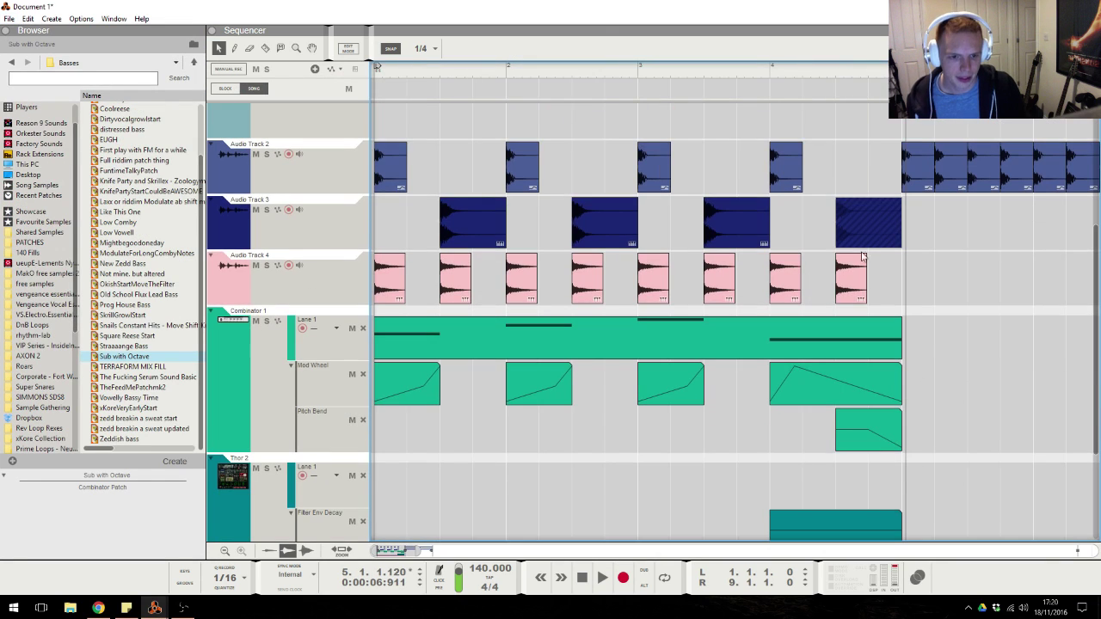
{"action": "left_click", "coordinate": [879, 269]}
{"action": "right_click", "coordinate": [885, 268]}
{"action": "left_click", "coordinate": [918, 589]}
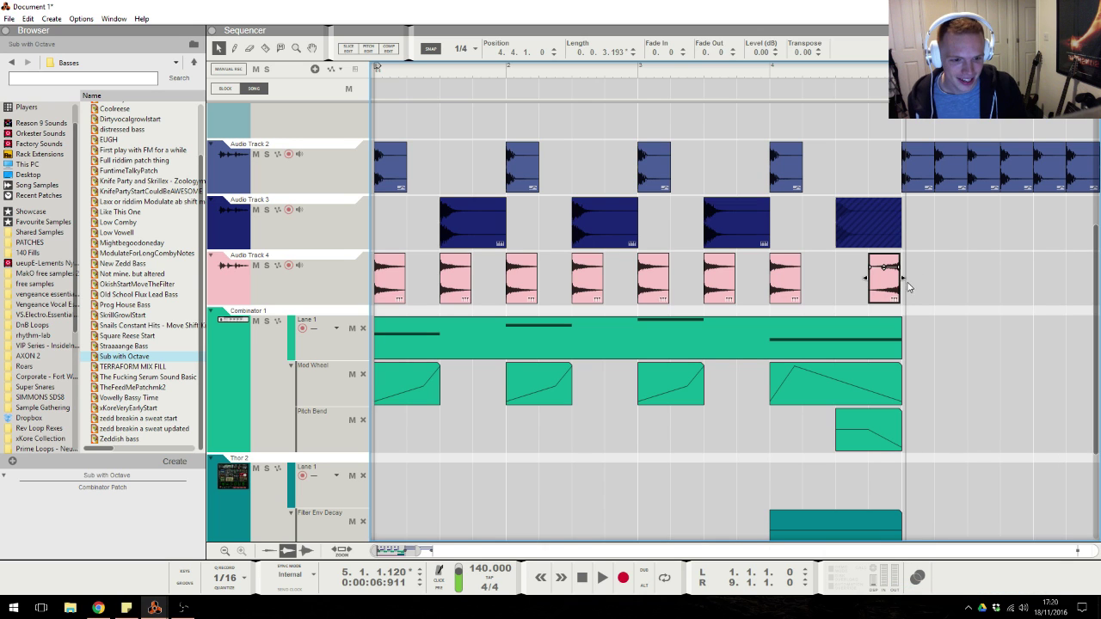
{"action": "left_click_drag", "start_coordinate": [902, 279], "coordinate": [908, 282]}
{"action": "left_click", "coordinate": [573, 86]}
{"action": "left_click", "coordinate": [441, 86]}
Add a DCAM ChanComp as an insert effect on Audio Track 2 and load its PunchyKick patch.
{"action": "key", "text": "alt+Tab"}
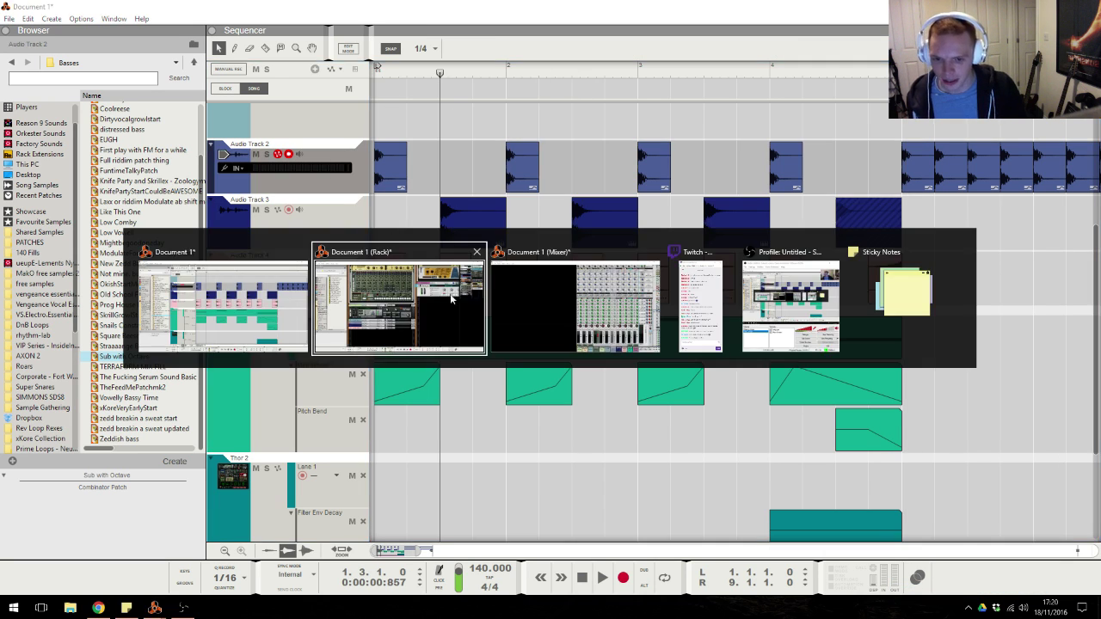
{"action": "left_click", "coordinate": [231, 401]}
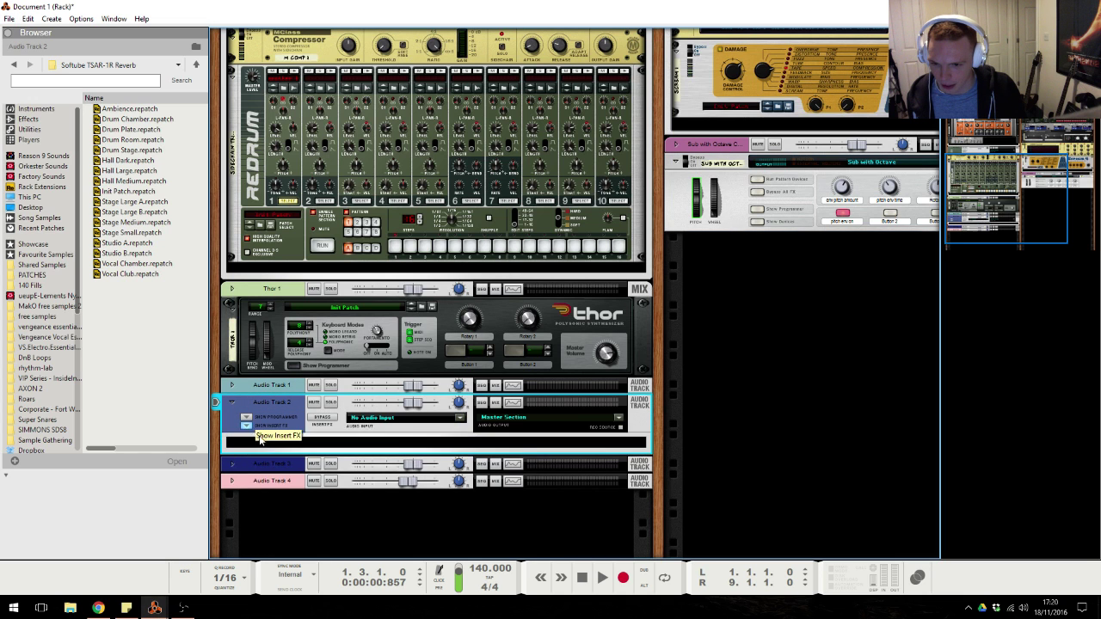
{"action": "right_click", "coordinate": [259, 425]}
{"action": "mouse_move", "coordinate": [319, 191]}
{"action": "left_click", "coordinate": [447, 215]}
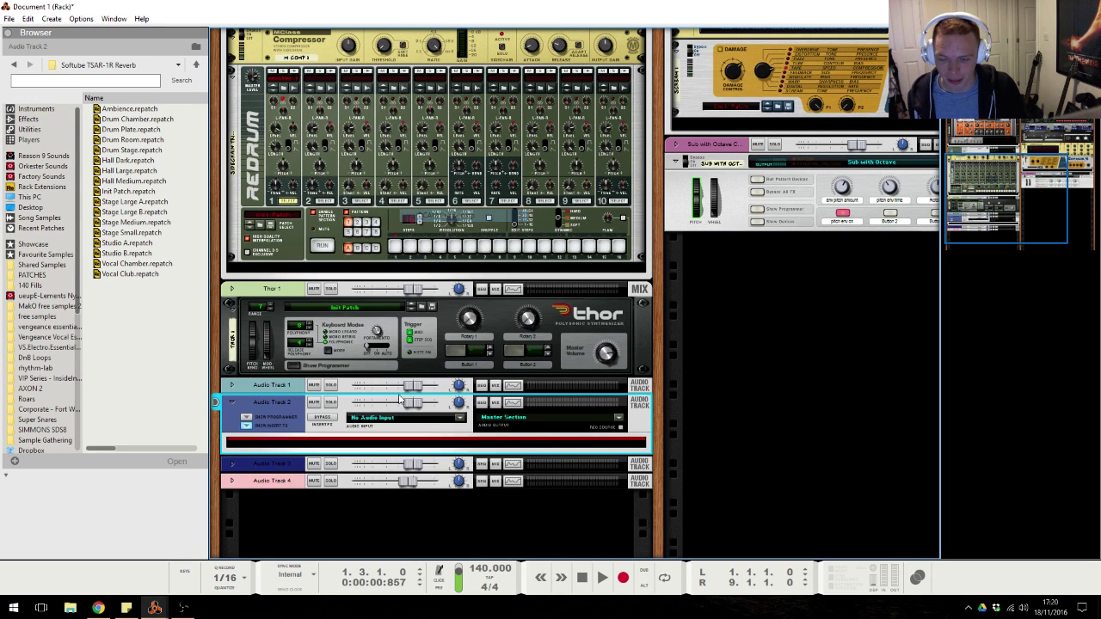
{"action": "left_click", "coordinate": [378, 445]}
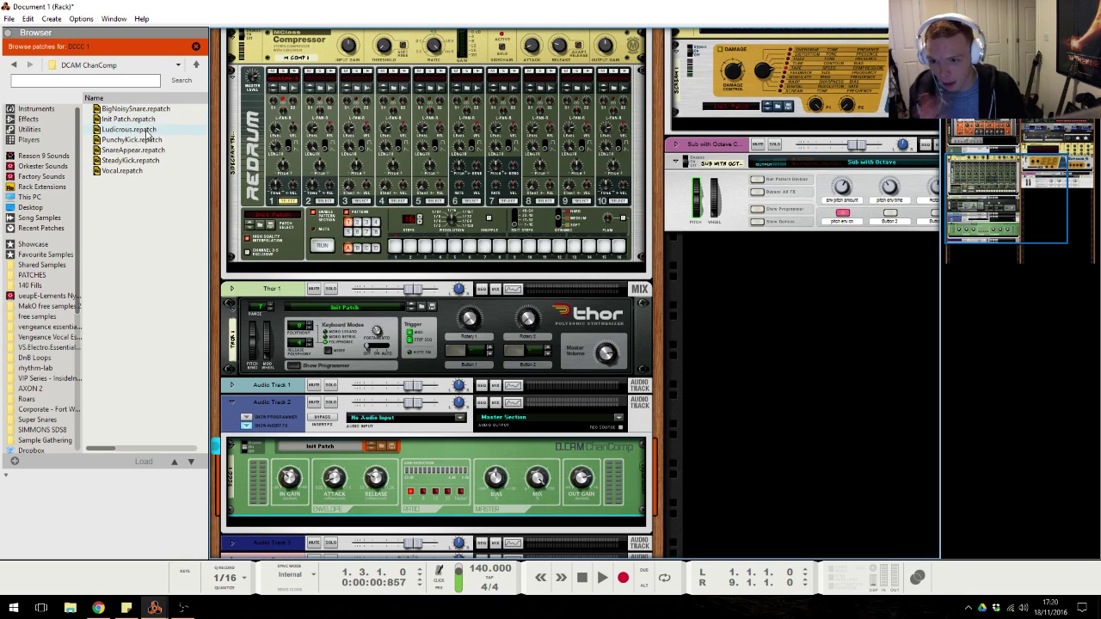
{"action": "left_click", "coordinate": [144, 140]}
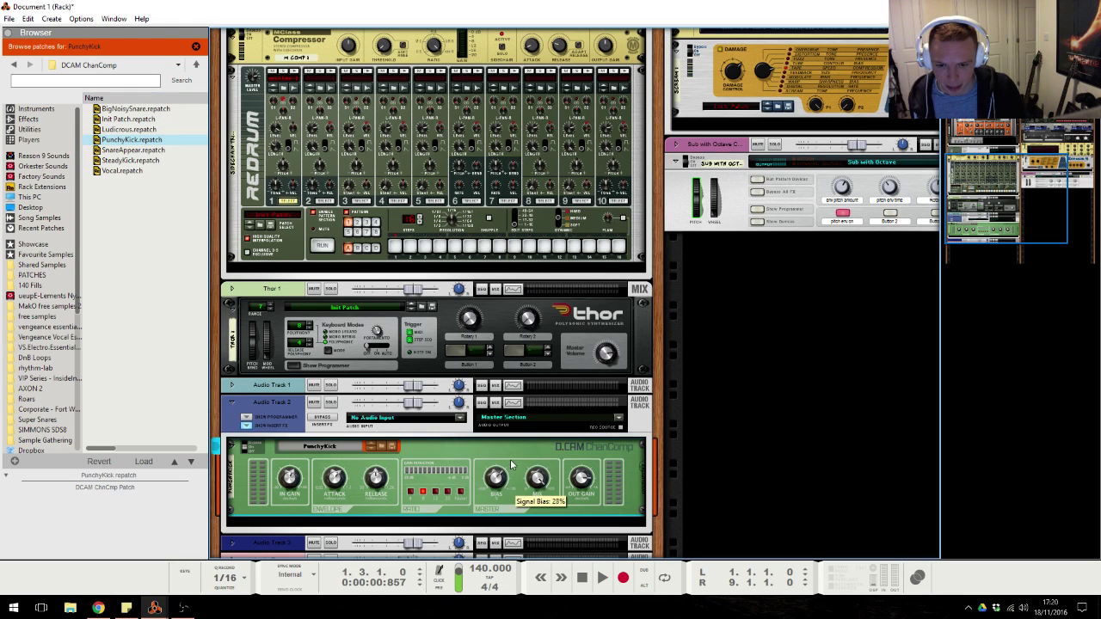
Add an MClass Equalizer below the PunchyKick ChanComp in Audio Track 2's inserts.
{"action": "right_click", "coordinate": [511, 455]}
{"action": "mouse_move", "coordinate": [568, 232]}
{"action": "left_click", "coordinate": [701, 285]}
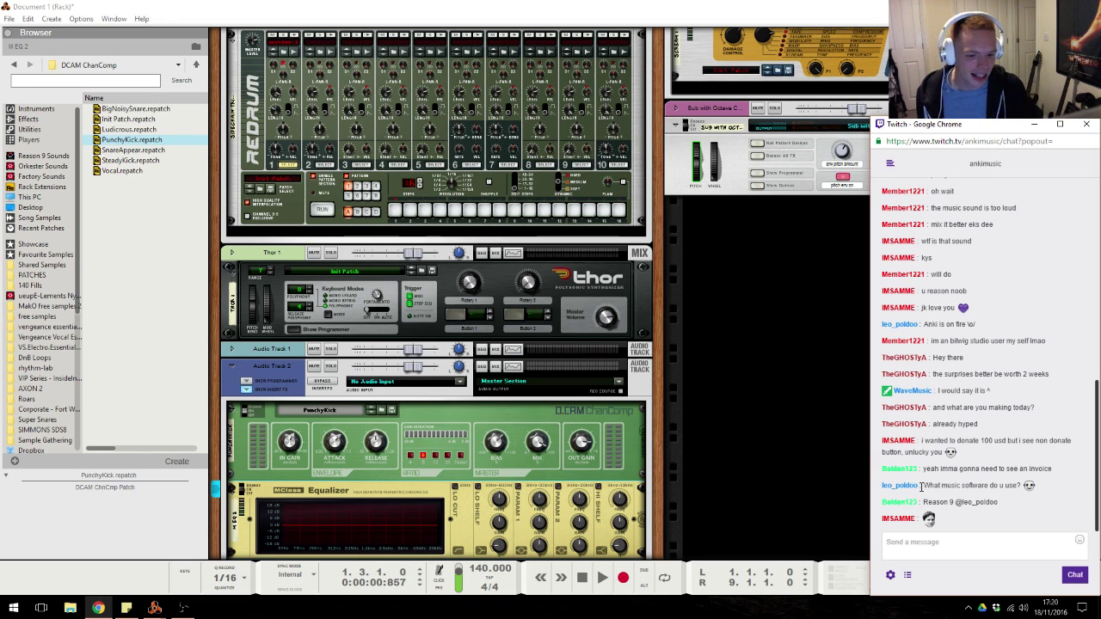
{"action": "left_click", "coordinate": [766, 355]}
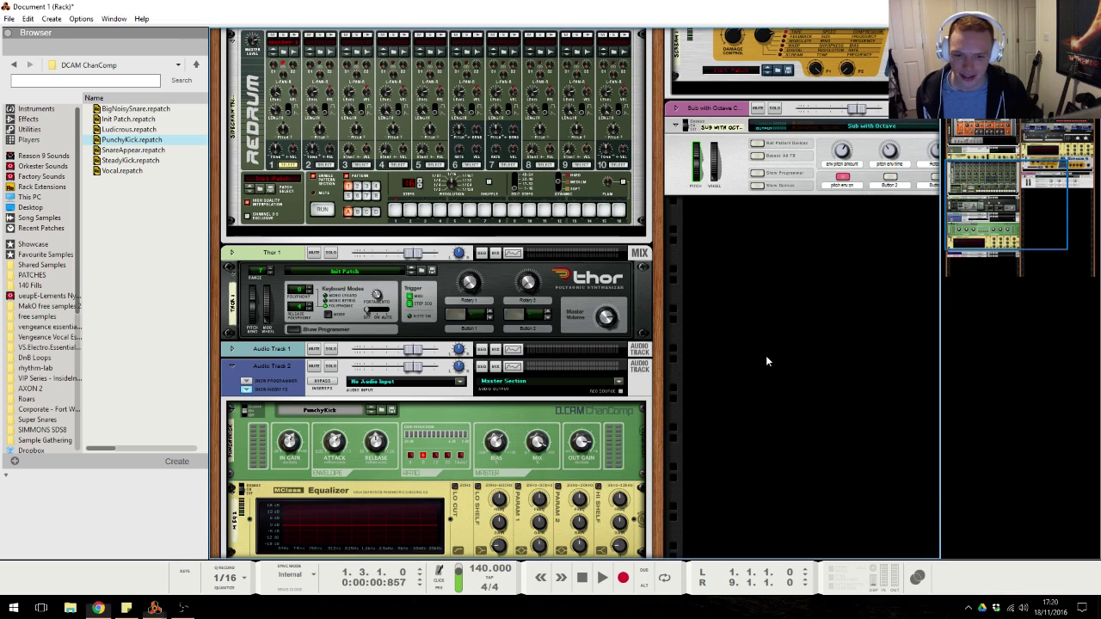
{"action": "scroll", "coordinate": [423, 411], "scroll_direction": "down", "scroll_amount": 1}
Enable the equalizer's Lo Cut, Param 1 and Param 2 bands and shape them, with Param 2 gain at -2.9 dB.
{"action": "left_click", "coordinate": [457, 443]}
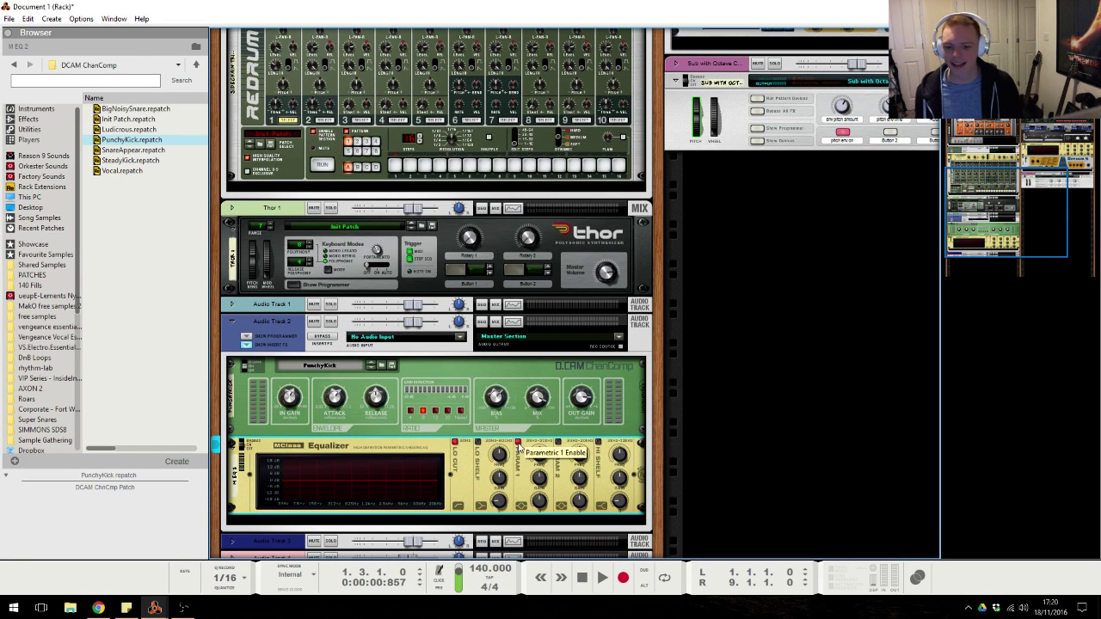
{"action": "left_click_drag", "start_coordinate": [540, 480], "coordinate": [541, 475]}
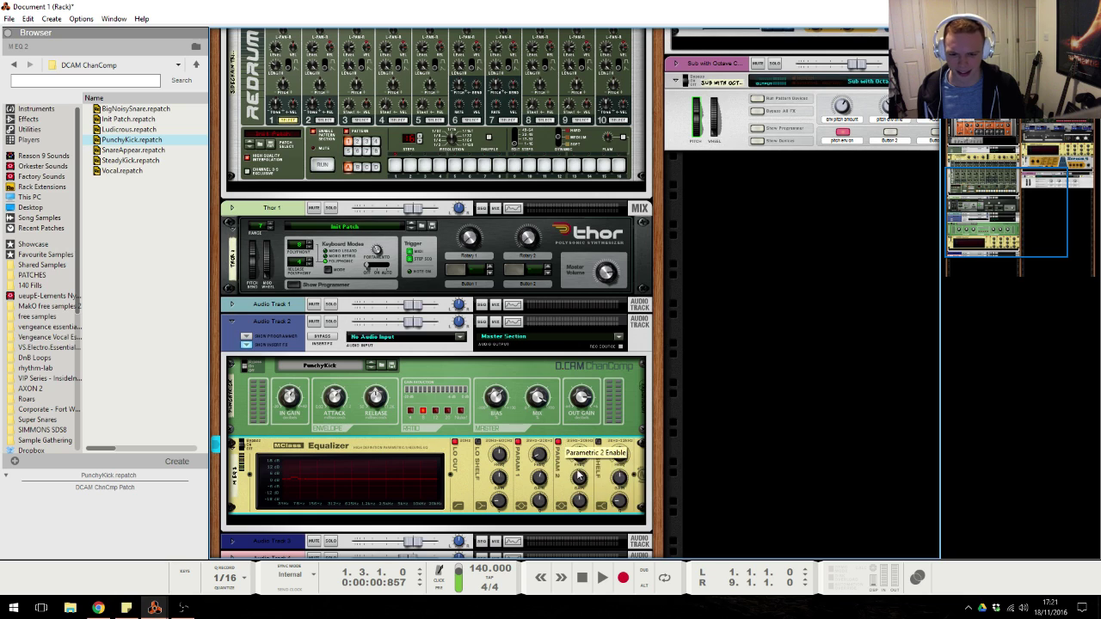
{"action": "left_click_drag", "start_coordinate": [581, 475], "coordinate": [581, 452]}
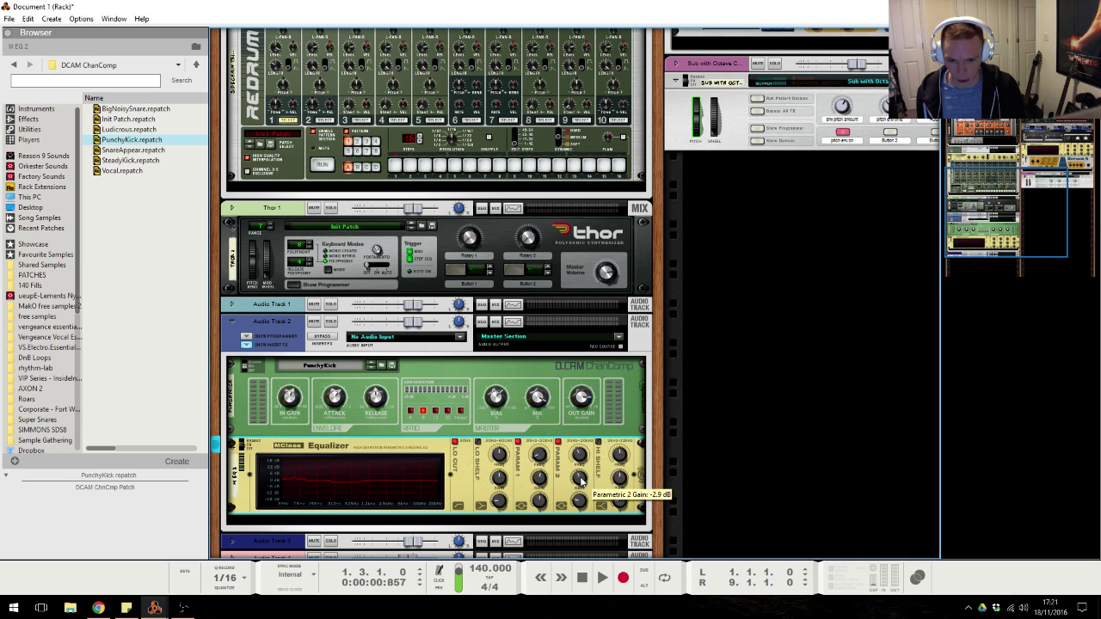
Add a second MClass Equalizer below the first and cut Param 1 at about 9.883 kHz.
{"action": "right_click", "coordinate": [357, 483]}
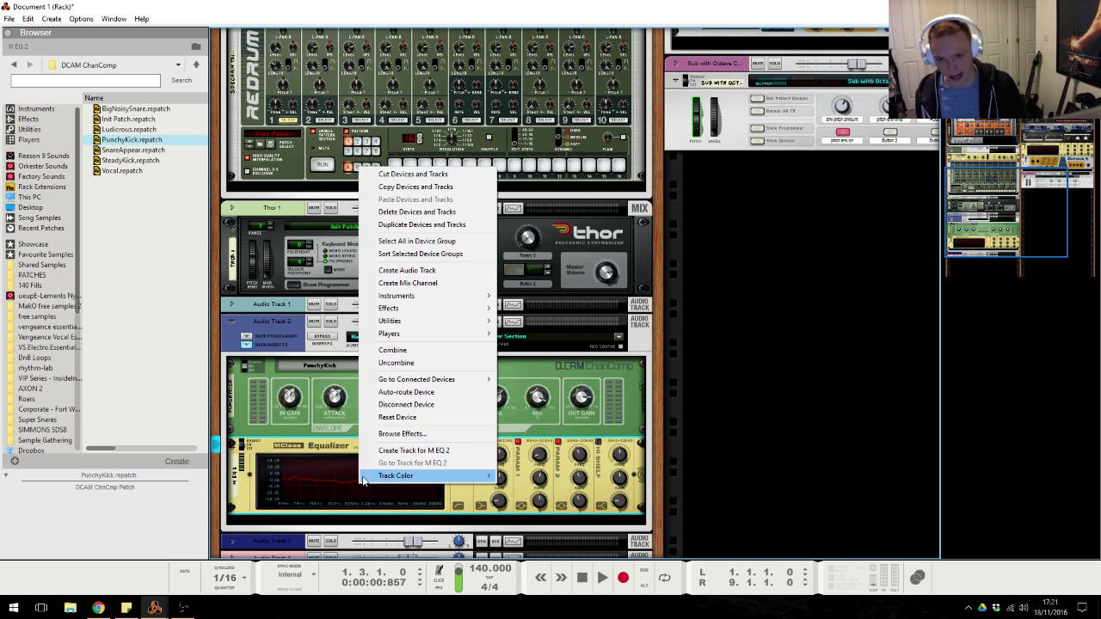
{"action": "left_click", "coordinate": [340, 485]}
{"action": "scroll", "coordinate": [397, 353], "scroll_direction": "down", "scroll_amount": 3}
{"action": "right_click", "coordinate": [393, 354]}
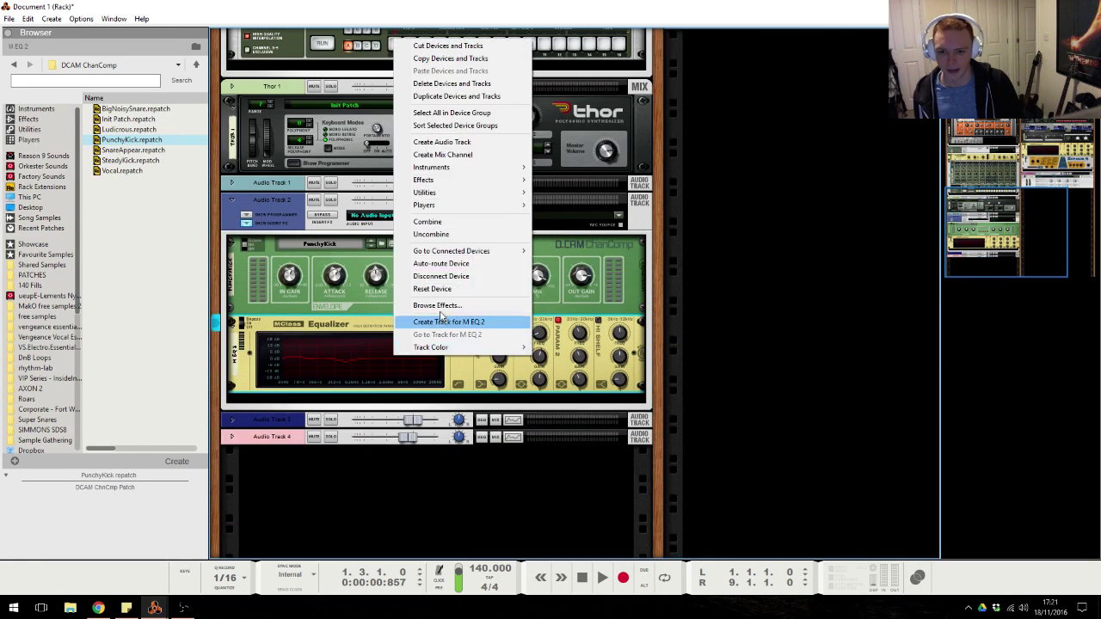
{"action": "mouse_move", "coordinate": [463, 180]}
{"action": "left_click", "coordinate": [581, 244]}
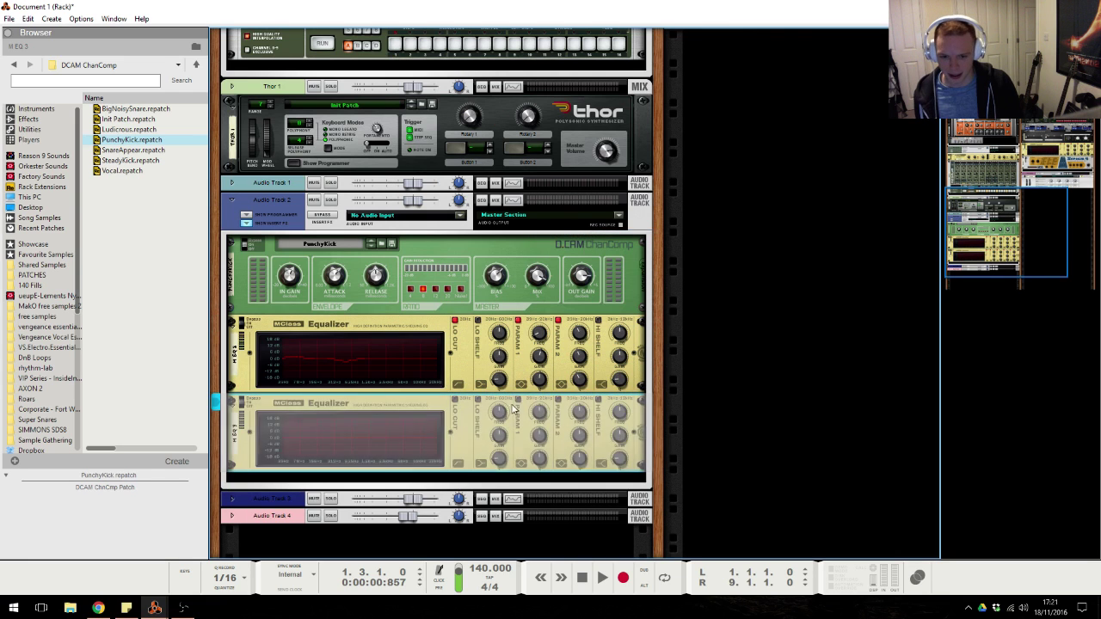
{"action": "mouse_move", "coordinate": [538, 437]}
{"action": "left_mouse_down"}
{"action": "mouse_move", "coordinate": [538, 456]}
{"action": "mouse_move", "coordinate": [538, 427]}
{"action": "left_mouse_up"}
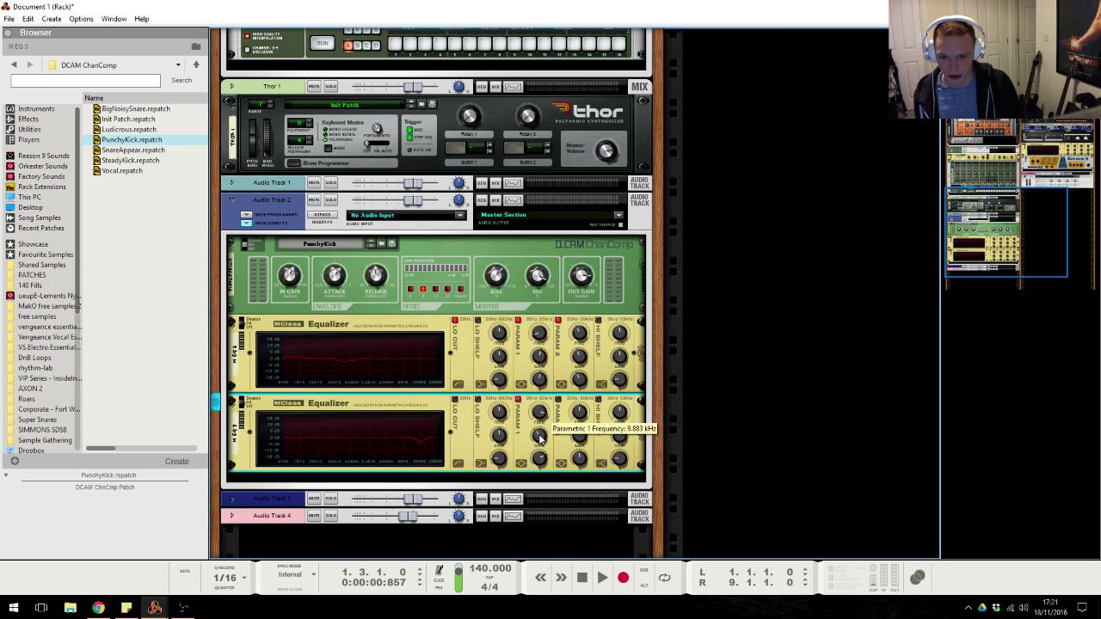
Show the insert effects of Audio Track 3 and add a DCAM ChanComp to them.
{"action": "scroll", "coordinate": [344, 449], "scroll_direction": "down", "scroll_amount": 1}
{"action": "scroll", "coordinate": [343, 449], "scroll_direction": "down", "scroll_amount": 3}
{"action": "left_click", "coordinate": [232, 419]}
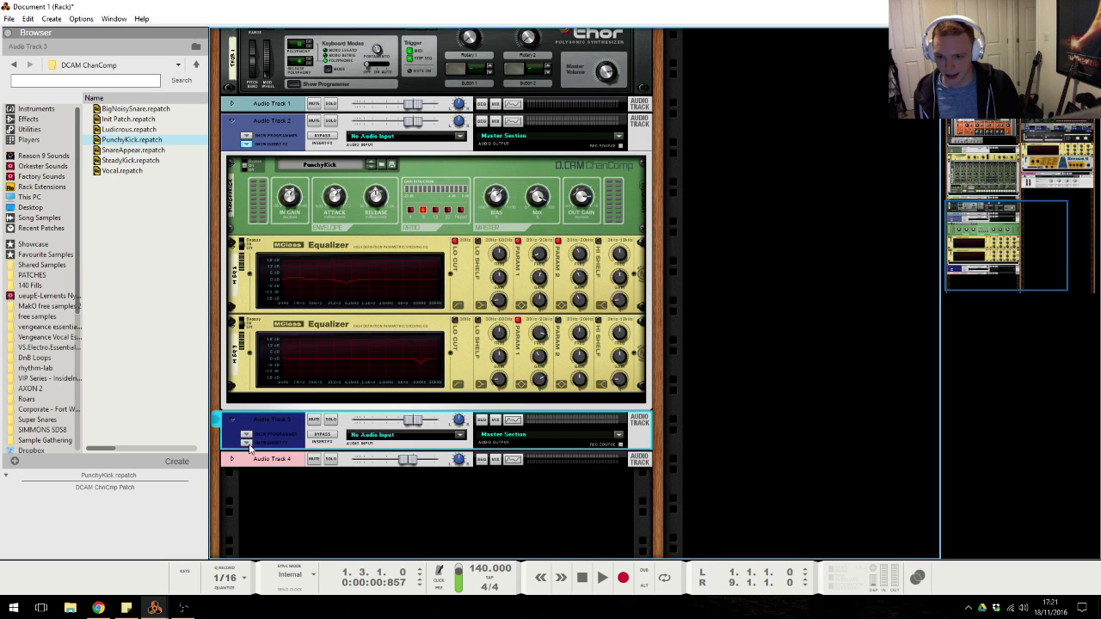
{"action": "right_click", "coordinate": [261, 464]}
{"action": "mouse_move", "coordinate": [344, 207]}
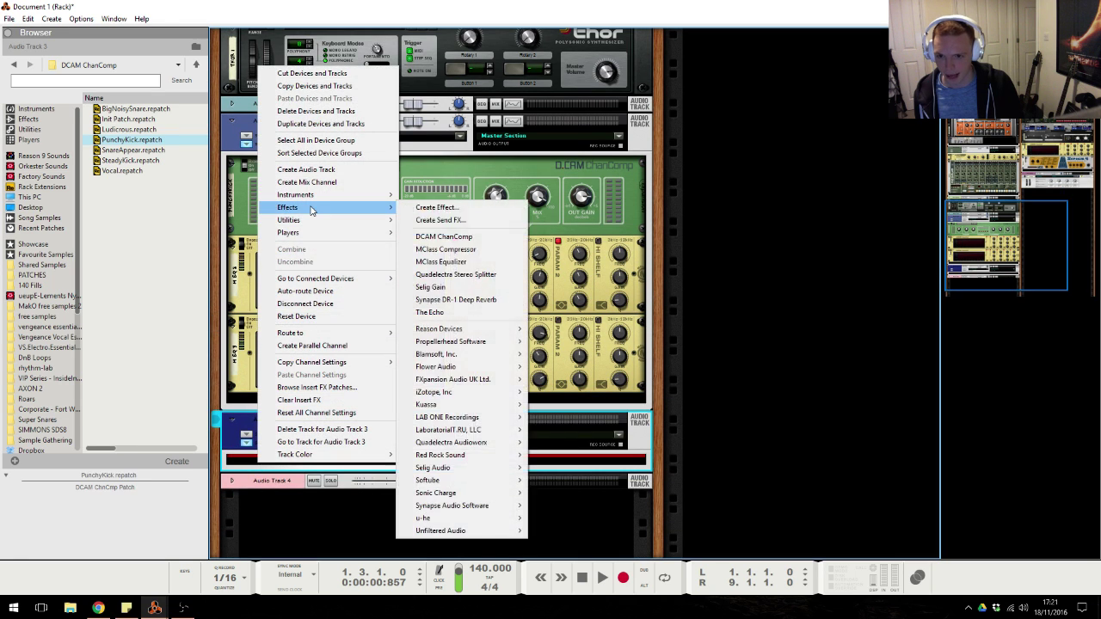
{"action": "left_click", "coordinate": [443, 237]}
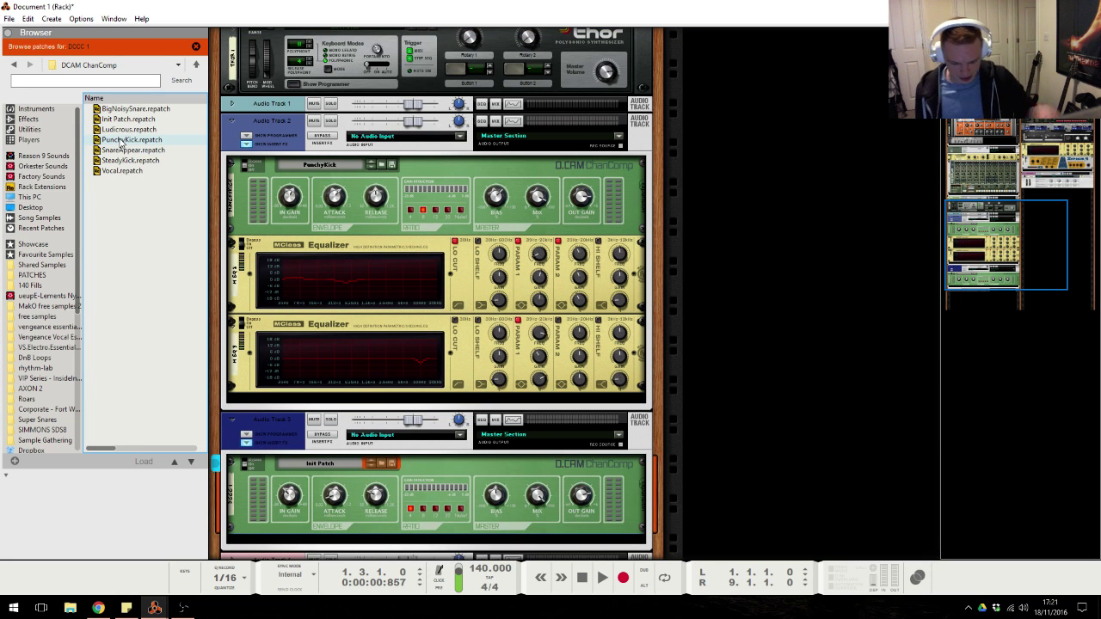
Inspect the audio cabling of the ChanComp and equalizers on the back of the rack, and return to the front.
{"action": "key", "text": "Tab"}
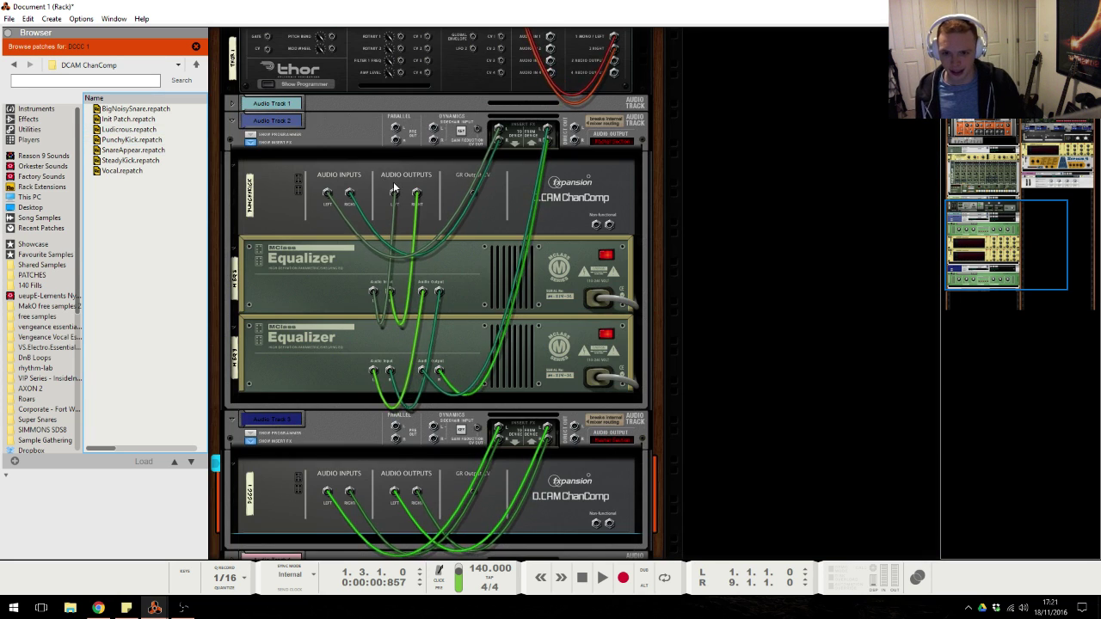
{"action": "left_click_drag", "start_coordinate": [394, 193], "coordinate": [394, 262]}
{"action": "key", "text": "Tab"}
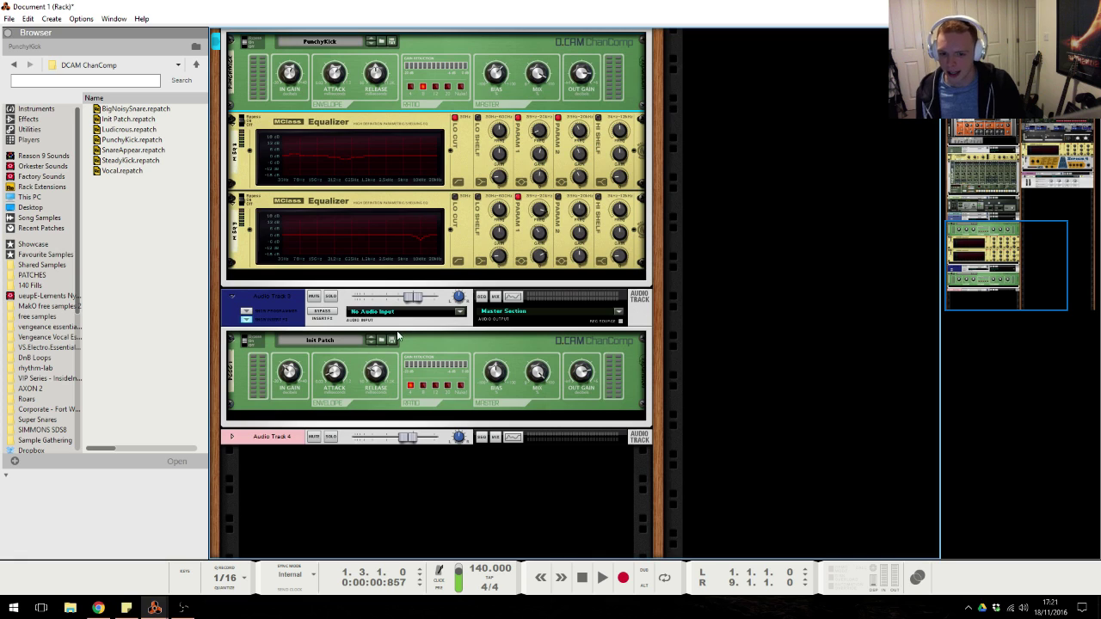
Load the BigNoisySnare patch into Audio Track 3's ChanComp and add an MClass Equalizer below it.
{"action": "left_click", "coordinate": [392, 342]}
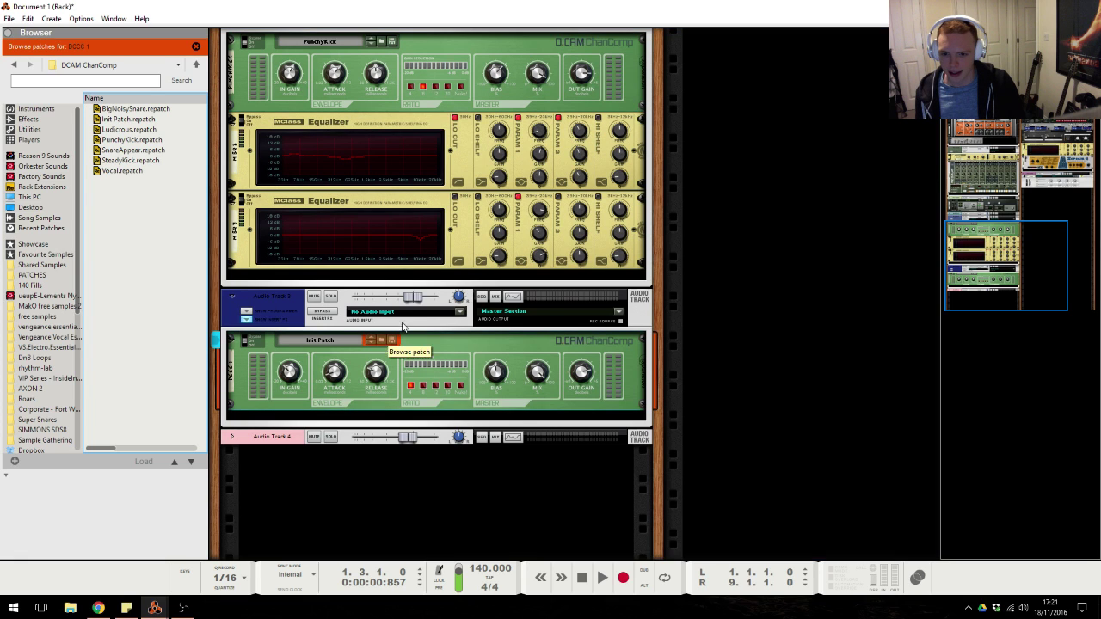
{"action": "left_click", "coordinate": [145, 110]}
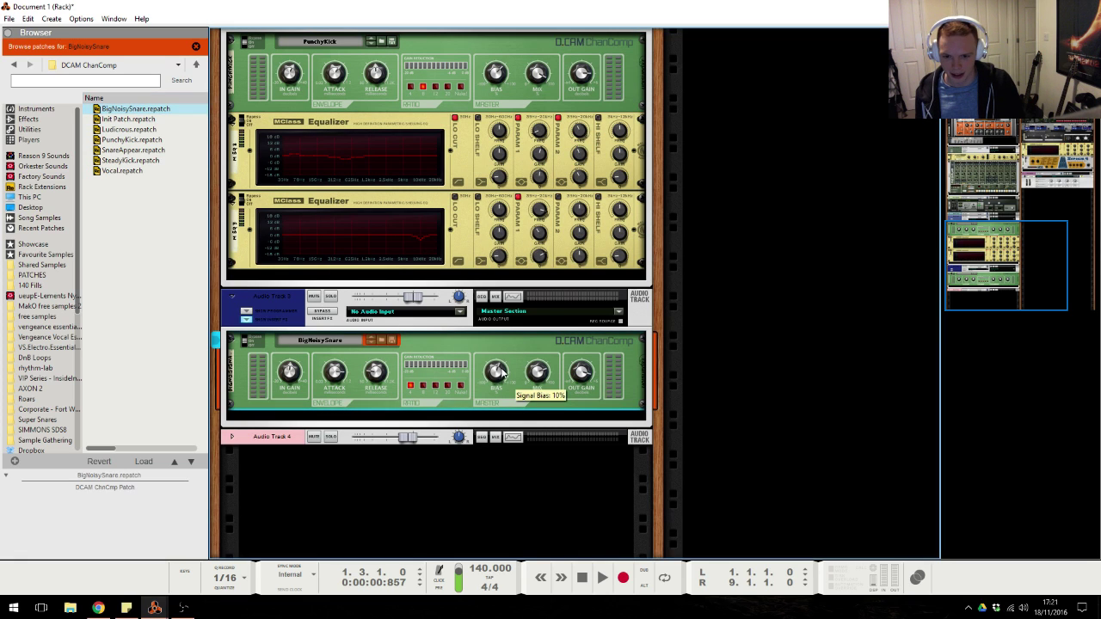
{"action": "right_click", "coordinate": [481, 341]}
{"action": "mouse_move", "coordinate": [559, 376]}
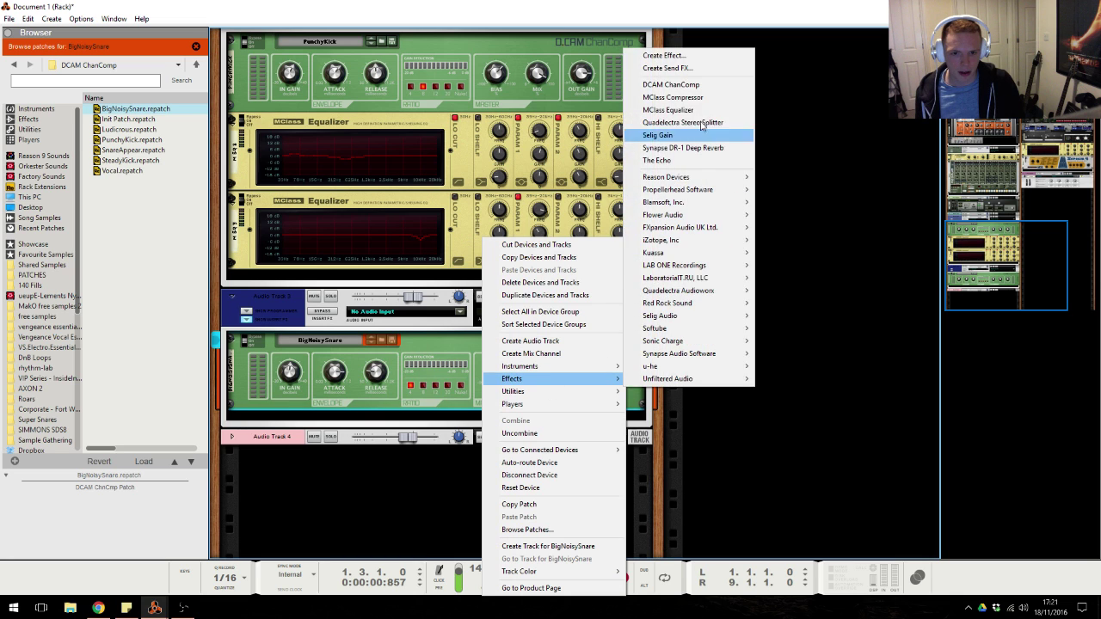
{"action": "left_click", "coordinate": [684, 110]}
Enable the new equalizer's Param 1 and Param 2 bands, shaping a gentle Param 1 boost and a slight Param 2 cut.
{"action": "left_click", "coordinate": [520, 421]}
{"action": "left_click_drag", "start_coordinate": [538, 452], "coordinate": [538, 441]}
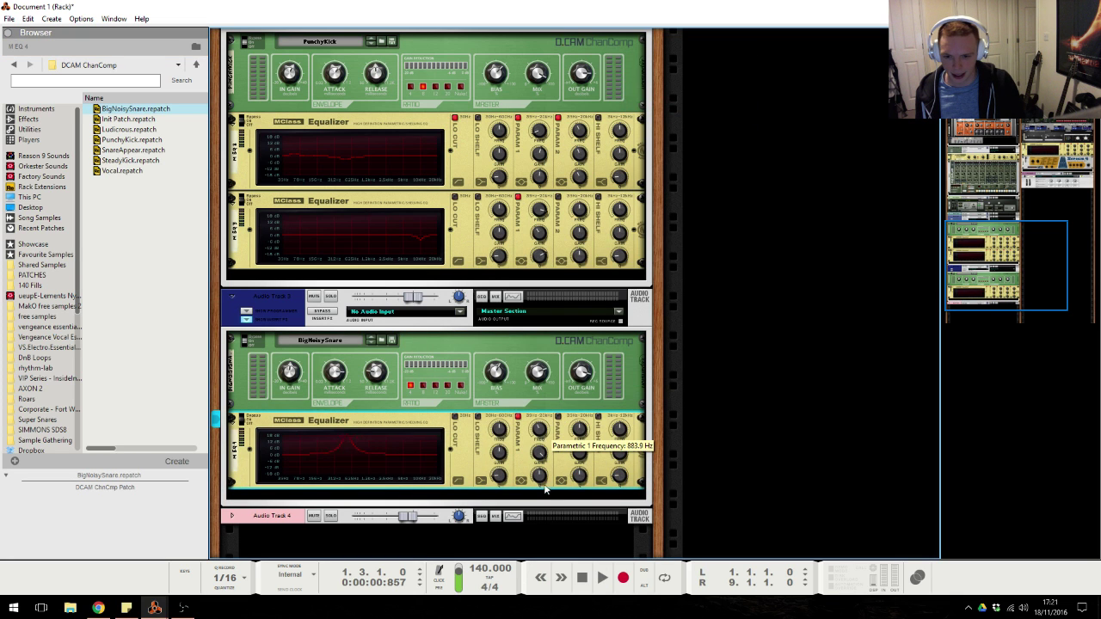
{"action": "left_click_drag", "start_coordinate": [554, 533], "coordinate": [544, 516]}
{"action": "left_click", "coordinate": [558, 416]}
{"action": "left_click_drag", "start_coordinate": [581, 453], "coordinate": [581, 433]}
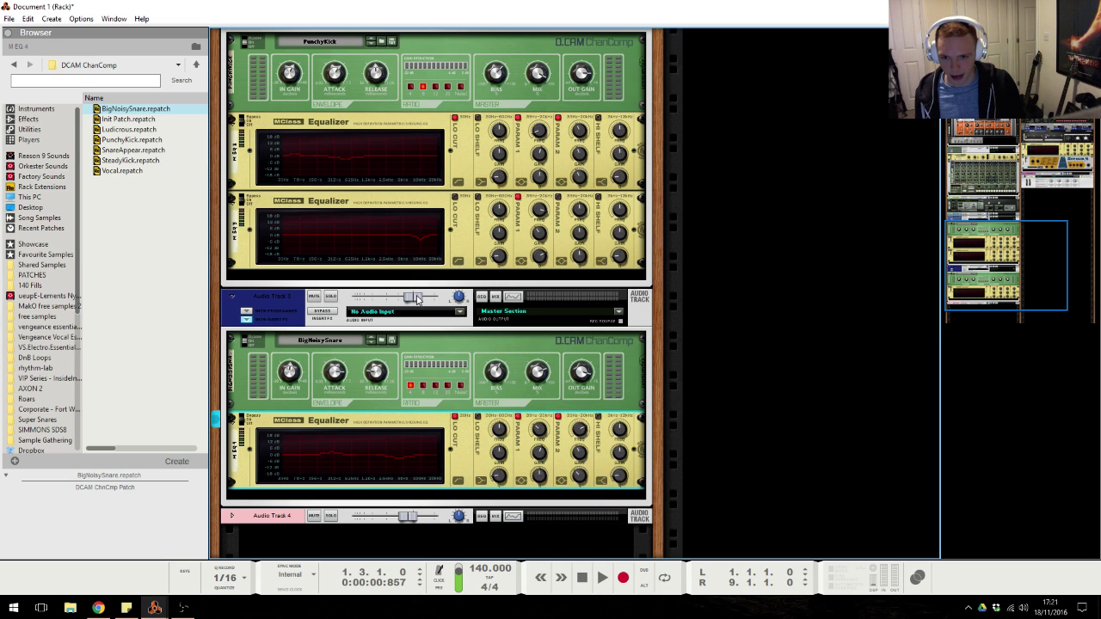
Play the beat from the start and check the drum channel levels in the mixer, then return to the sequencer.
{"action": "key", "text": "alt+Tab"}
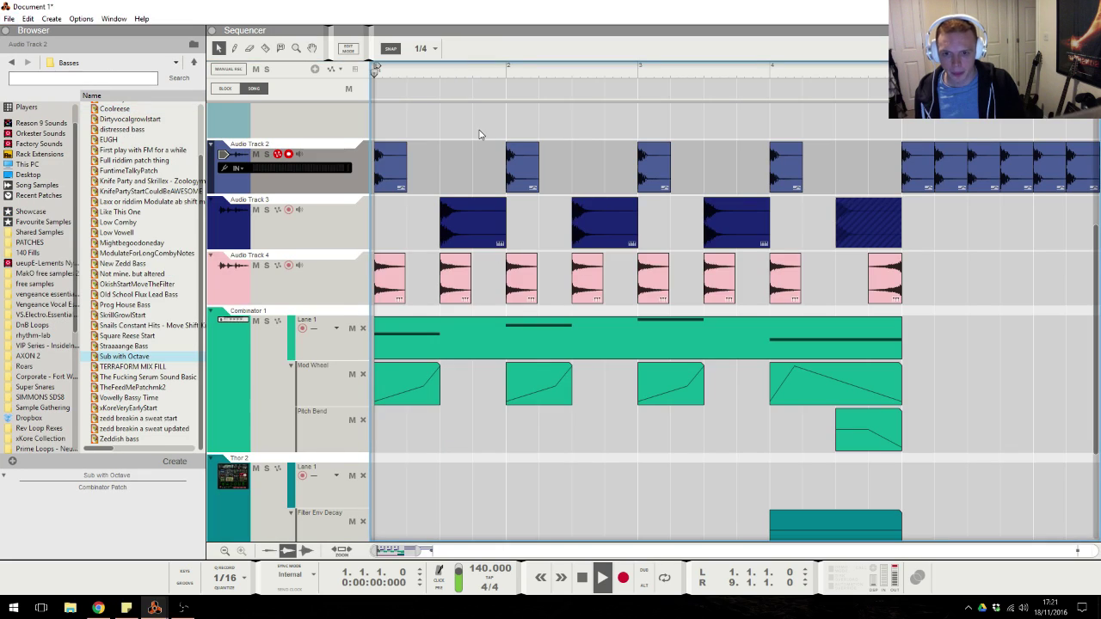
{"action": "key", "text": "alt+Tab"}
{"action": "key", "text": "alt+Tab"}
{"action": "left_click", "coordinate": [638, 297]}
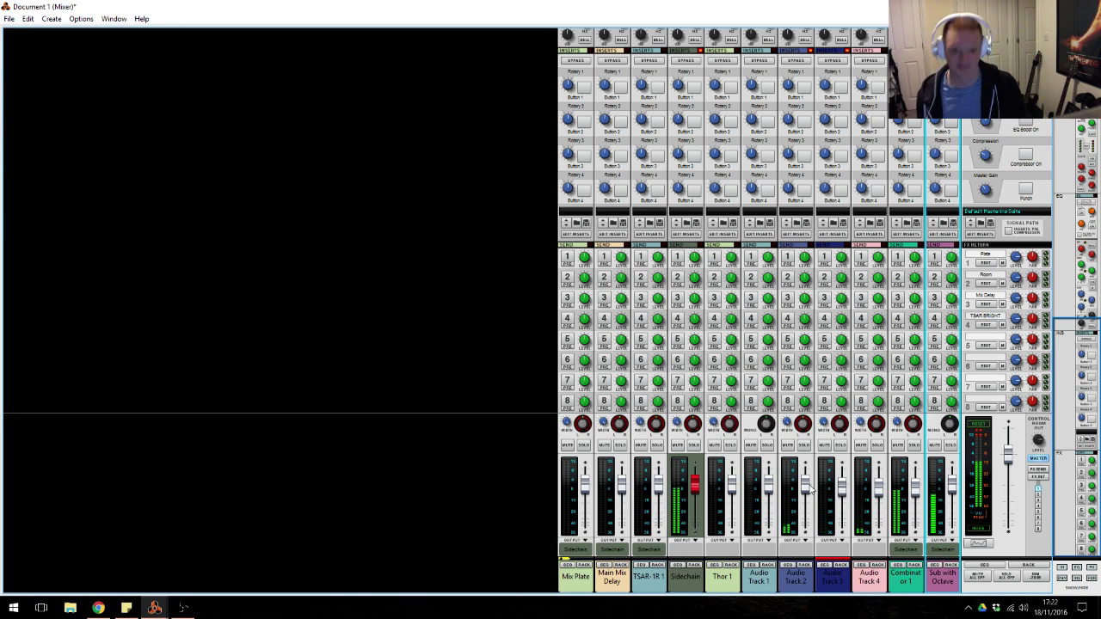
{"action": "mouse_move", "coordinate": [808, 488]}
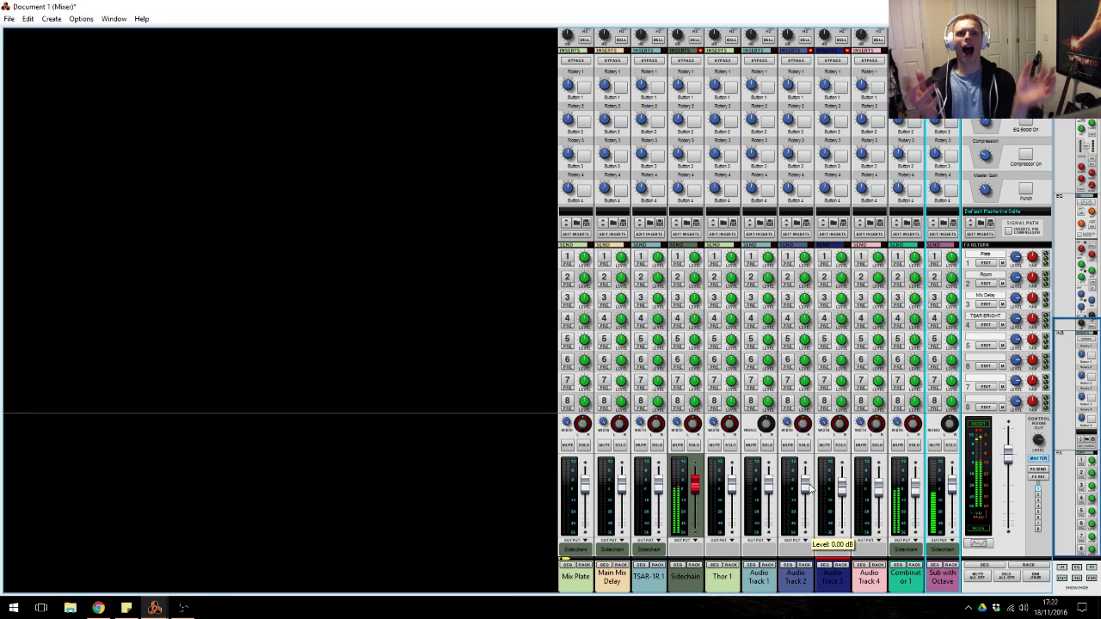
{"action": "key", "text": "alt+Tab"}
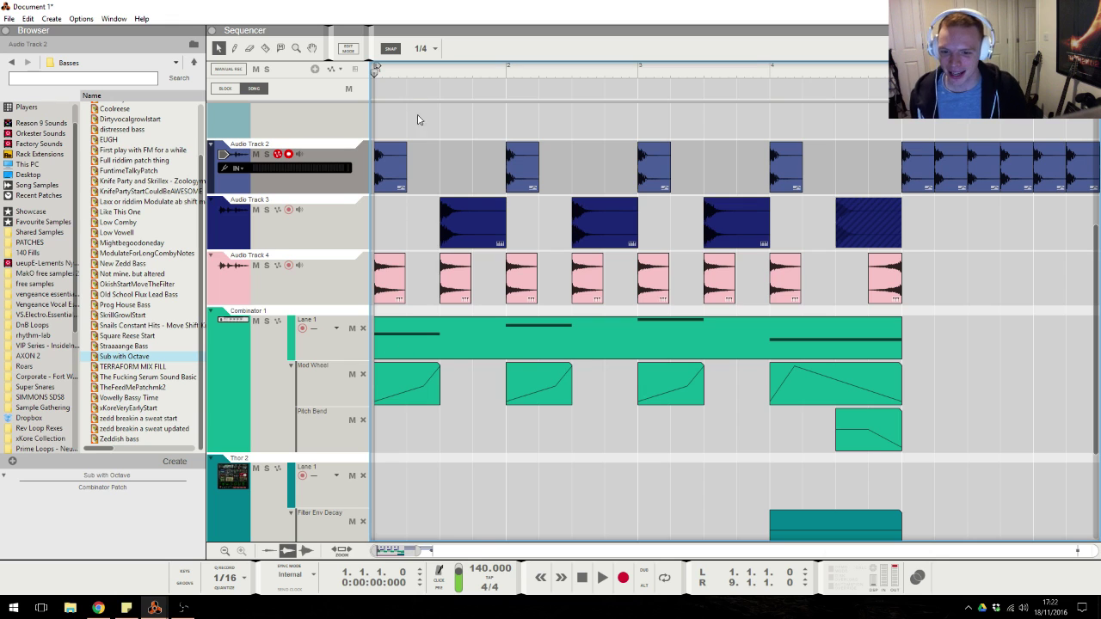
Add a second note lane to the Sub with Octave track and copy its clip there from 1.3.1.0, trimmed to end at bar 4.
{"action": "left_click", "coordinate": [441, 71]}
{"action": "scroll", "coordinate": [357, 356], "scroll_direction": "down", "scroll_amount": 3}
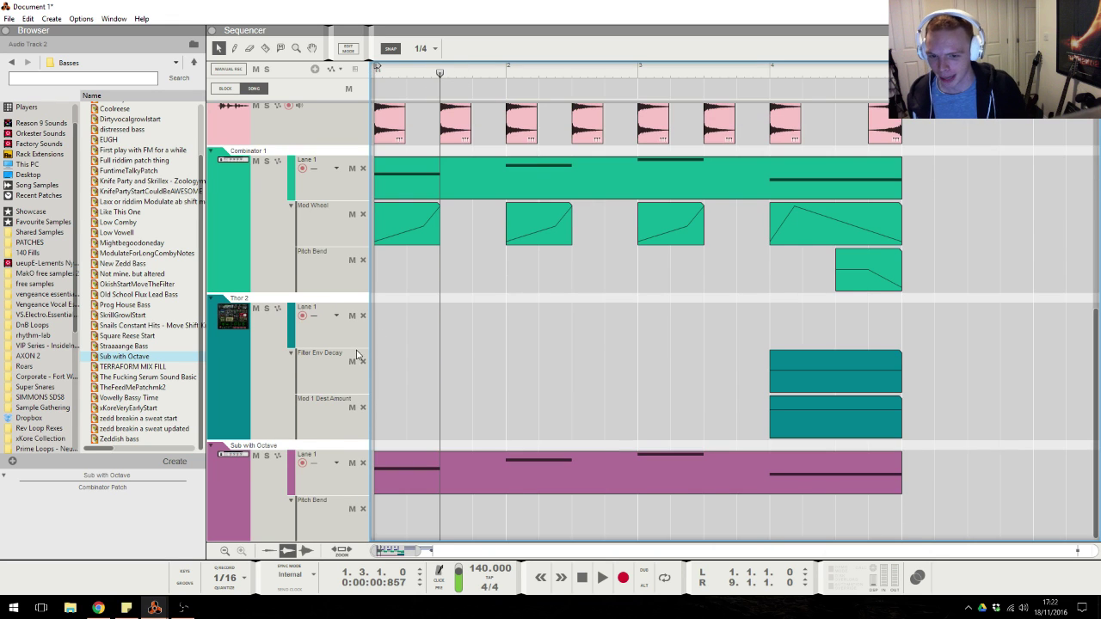
{"action": "left_click", "coordinate": [232, 515]}
{"action": "key", "text": "ctrl+i"}
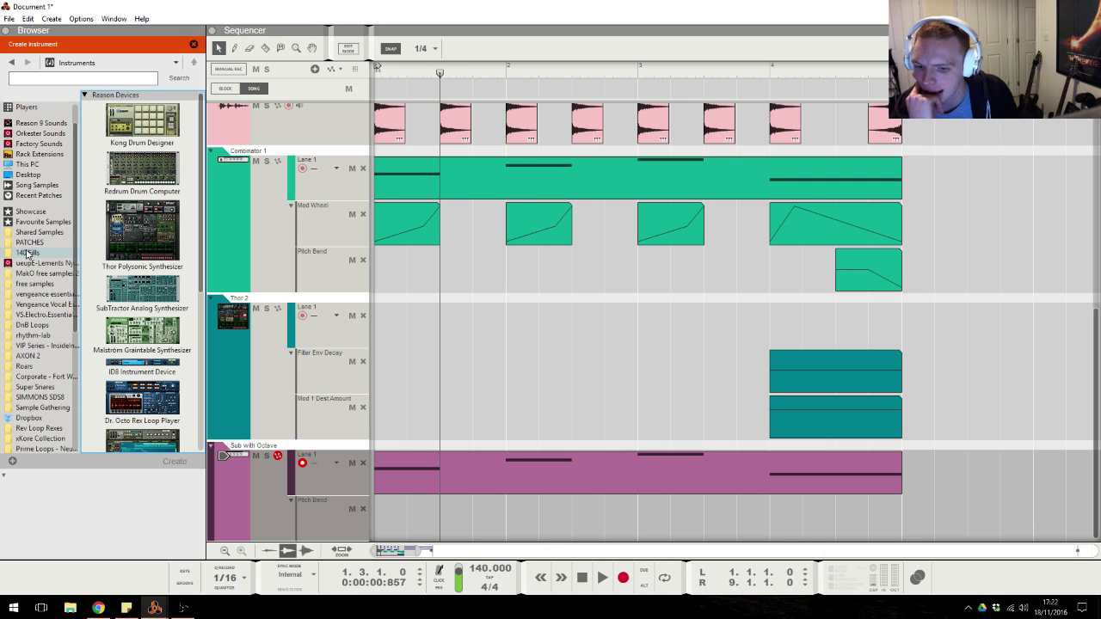
{"action": "left_click", "coordinate": [339, 98]}
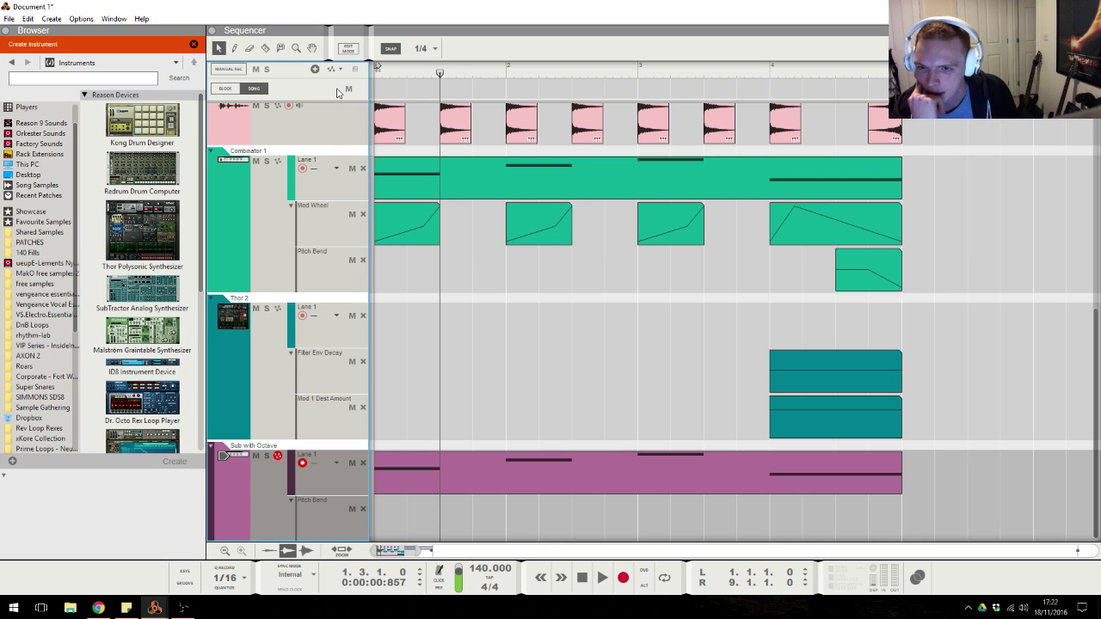
{"action": "left_click", "coordinate": [315, 69]}
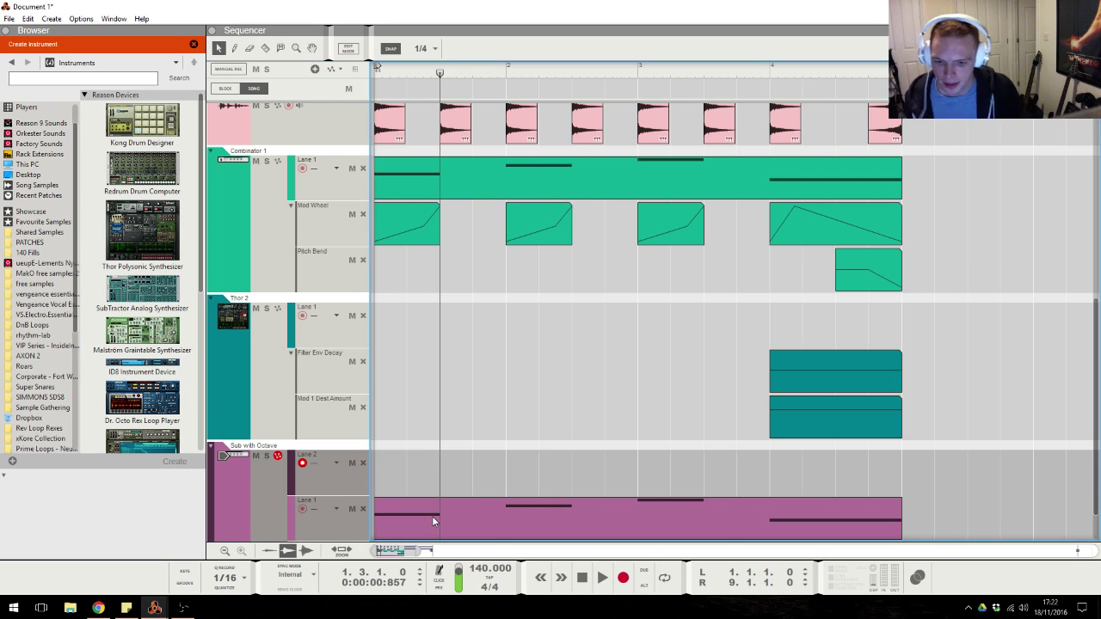
{"action": "left_click_drag", "start_coordinate": [432, 516], "coordinate": [502, 458]}
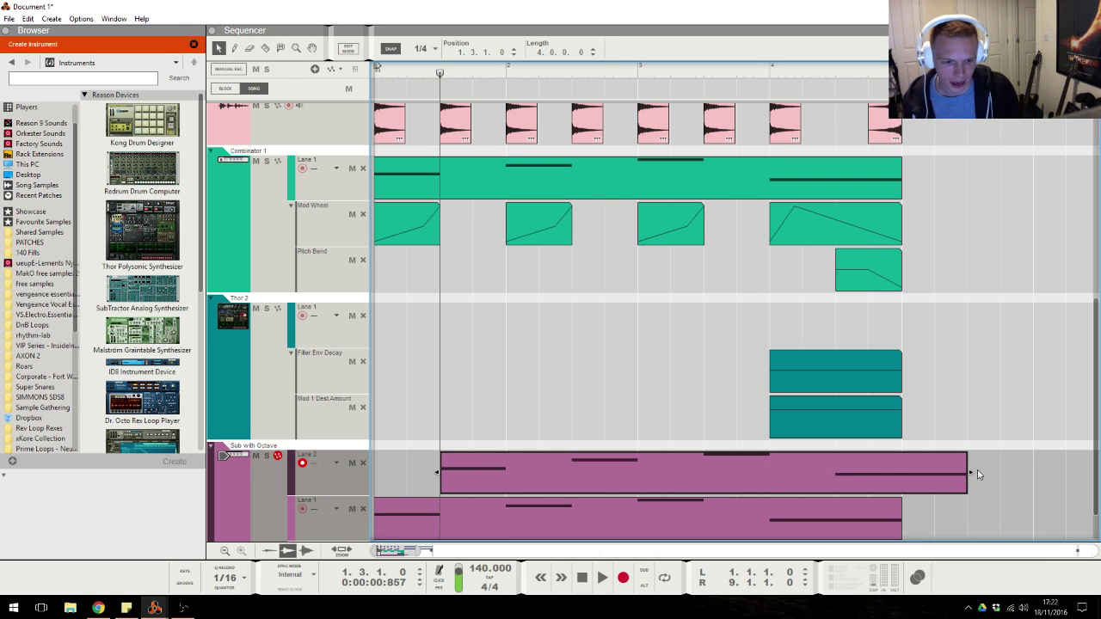
{"action": "left_click_drag", "start_coordinate": [972, 473], "coordinate": [770, 473]}
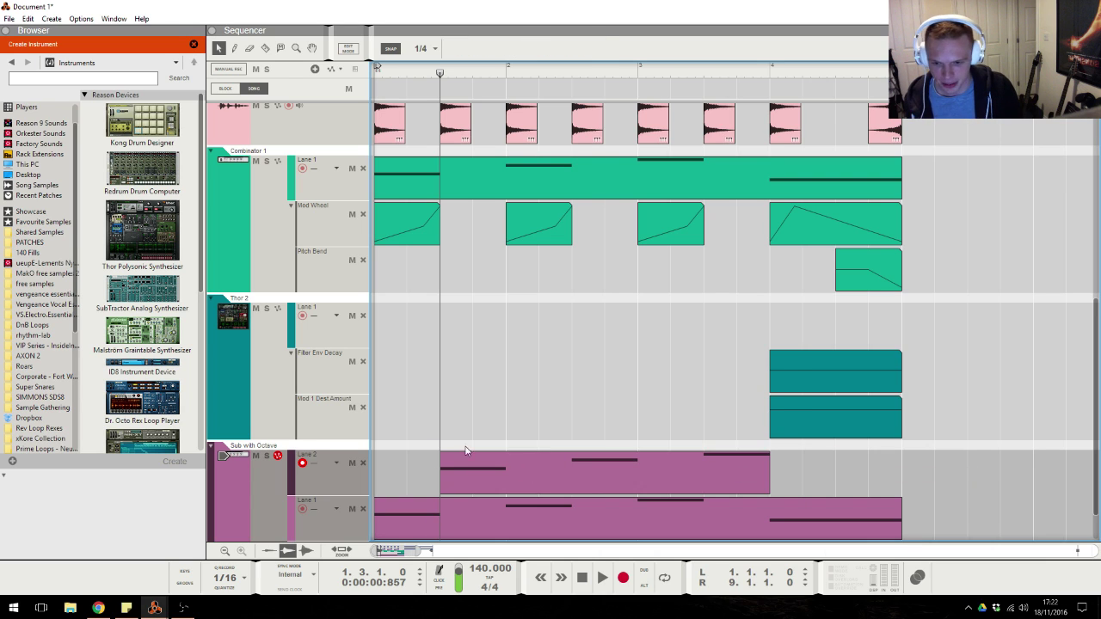
Create an instrument from the TERRAFORM MIX FILL patch in the Basses folder of PATCHES.
{"action": "left_click", "coordinate": [44, 243]}
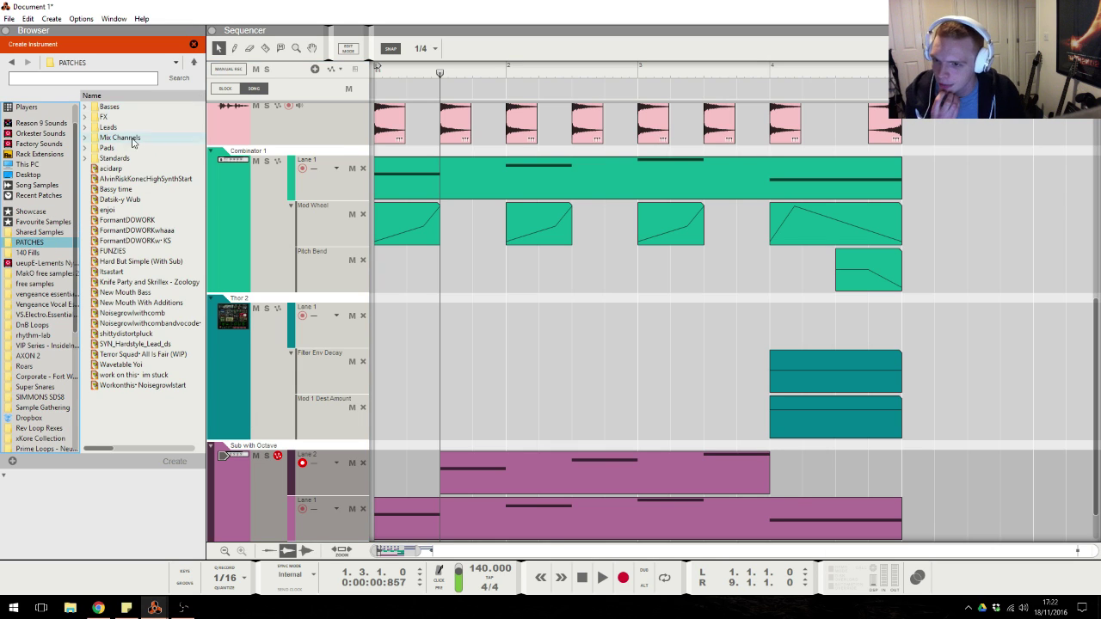
{"action": "double_click", "coordinate": [110, 107]}
{"action": "double_click", "coordinate": [133, 428]}
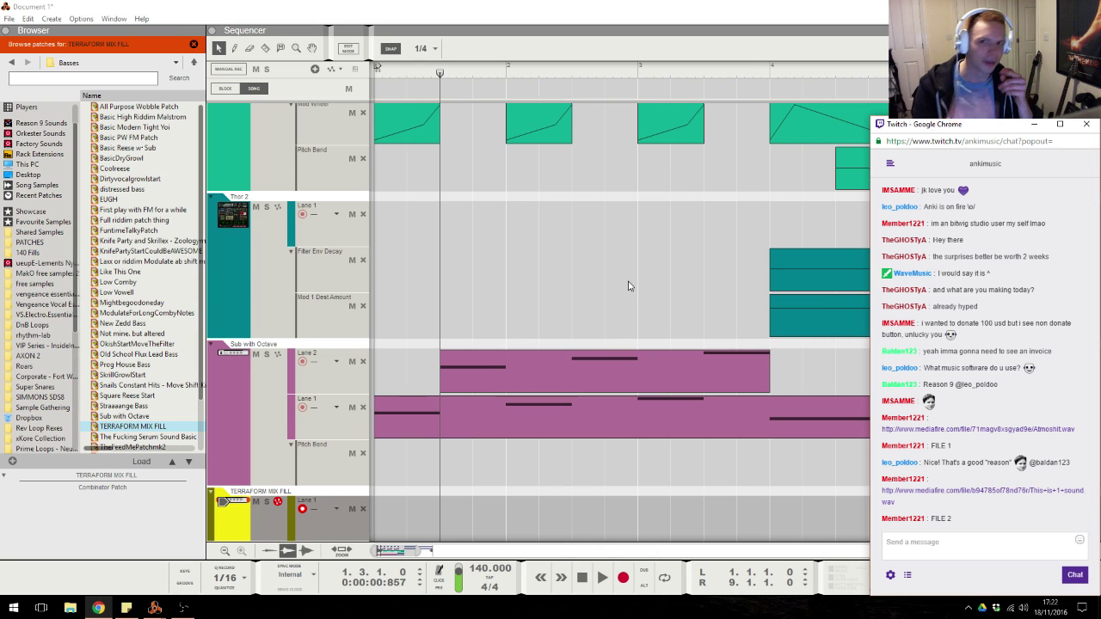
Download Atmoshit.wav through the FILE 1 MediaFire link in the Twitch chat and close the advert and download pages.
{"action": "left_click", "coordinate": [977, 429]}
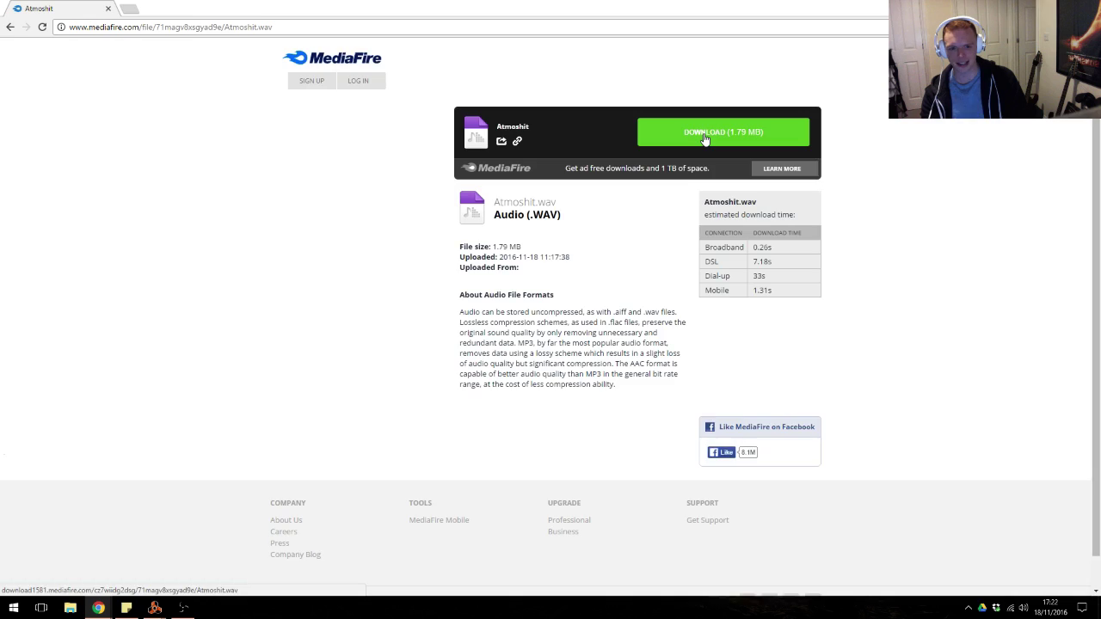
{"action": "left_click", "coordinate": [706, 137]}
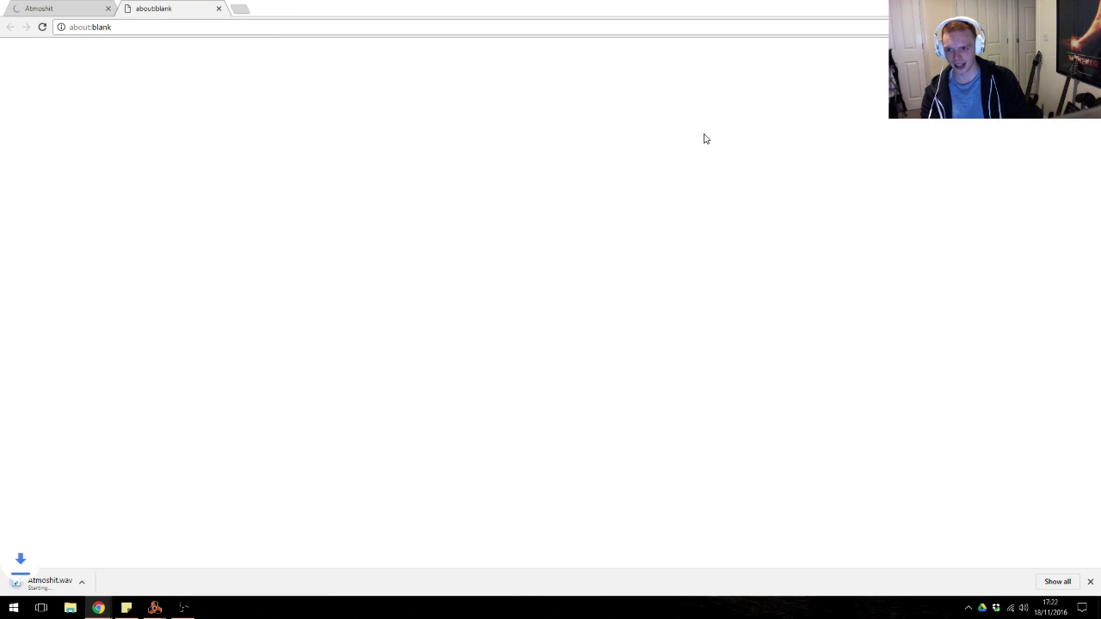
{"action": "left_click", "coordinate": [218, 9]}
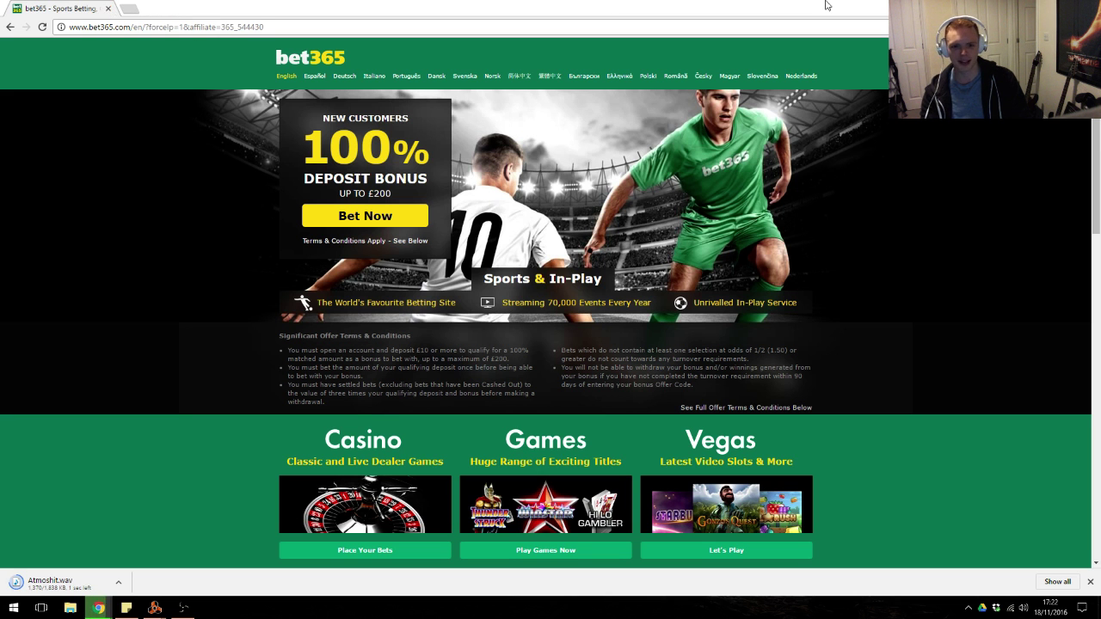
{"action": "left_click", "coordinate": [1086, 7]}
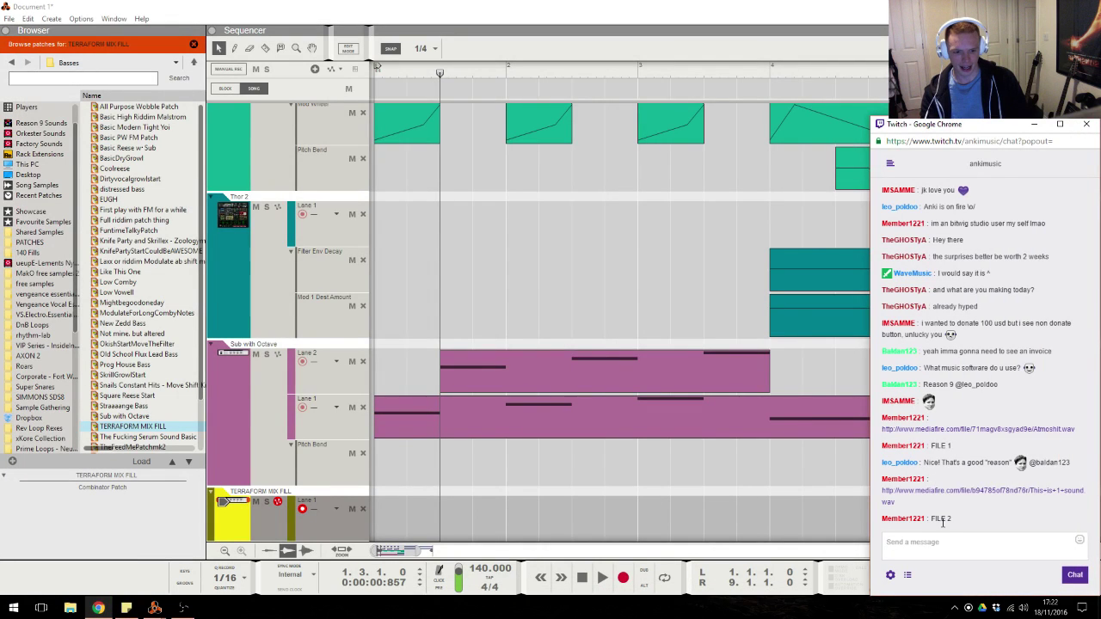
Download This is 1 sound.wav through the FILE 2 MediaFire link in the chat and close the advert page.
{"action": "left_click", "coordinate": [950, 495]}
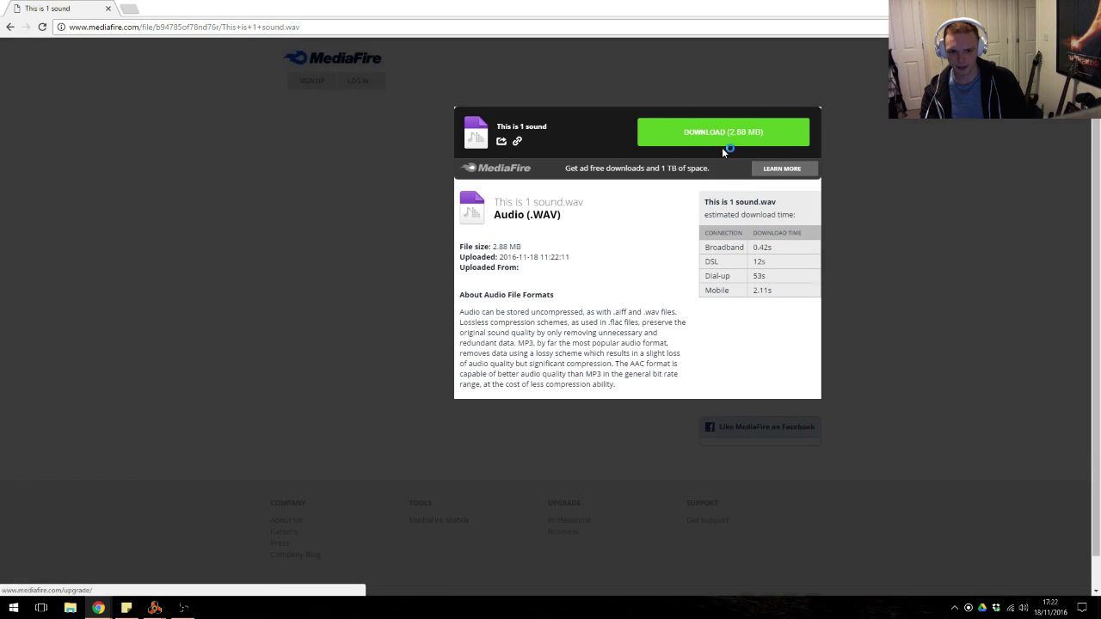
{"action": "left_click", "coordinate": [723, 144]}
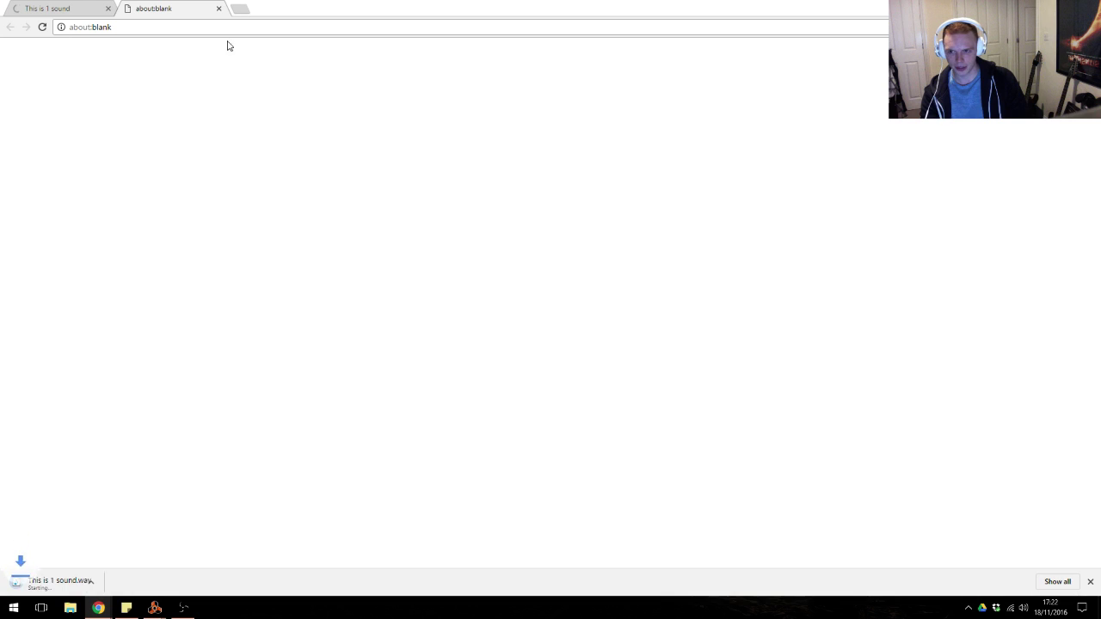
{"action": "right_click", "coordinate": [75, 575]}
{"action": "left_click", "coordinate": [124, 551]}
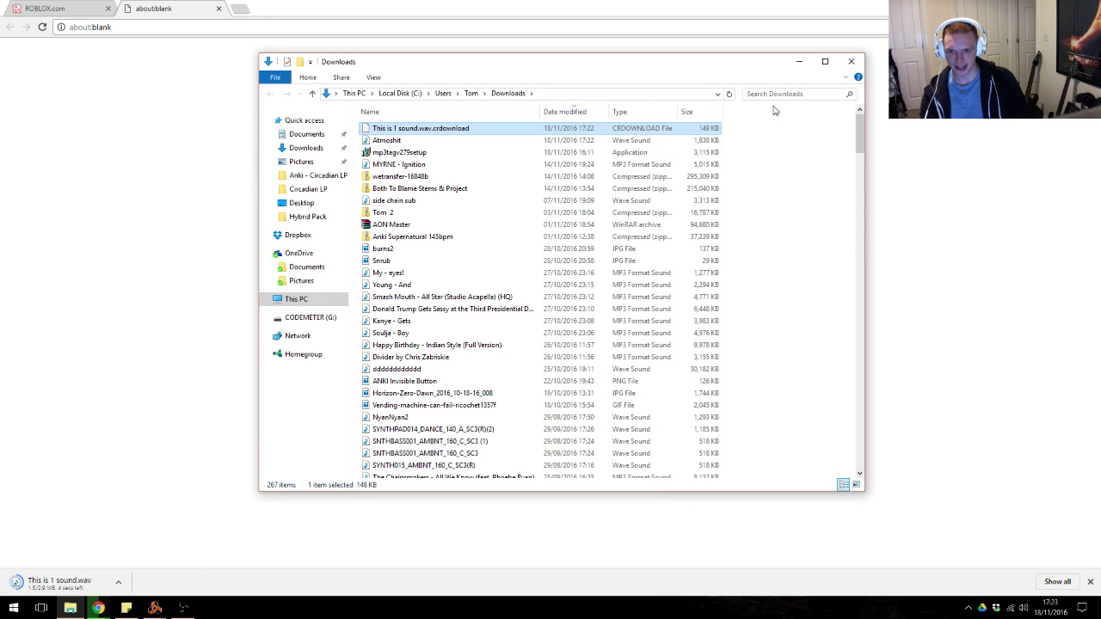
{"action": "left_click", "coordinate": [108, 9]}
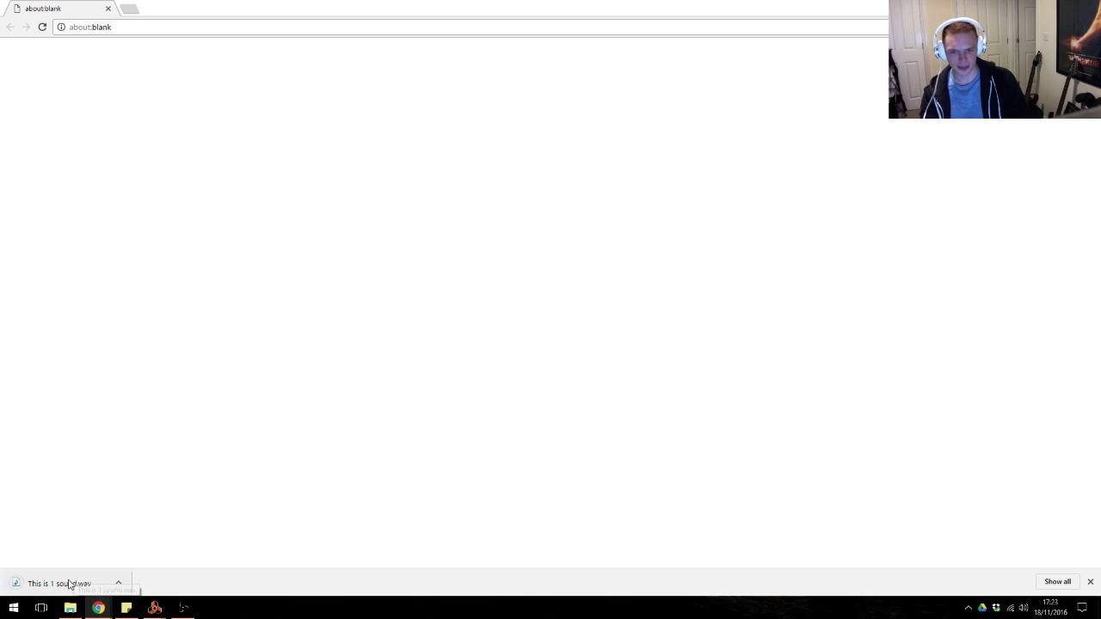
Show the downloaded This is 1 sound.wav in the Downloads folder and close the leftover browser window.
{"action": "right_click", "coordinate": [86, 580]}
{"action": "left_click", "coordinate": [108, 561]}
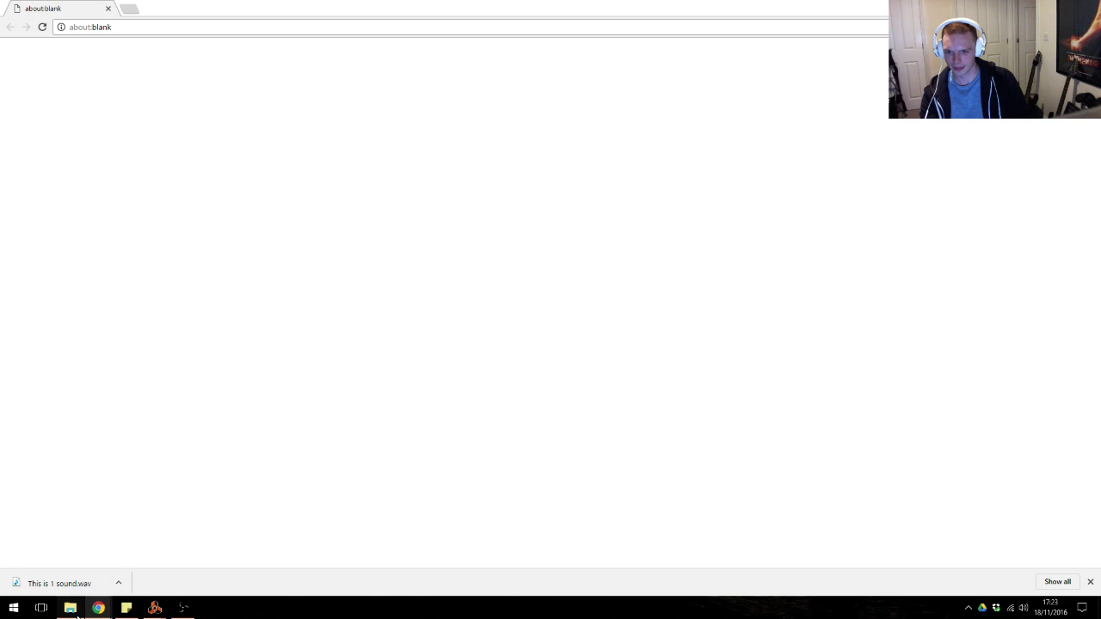
{"action": "left_click", "coordinate": [851, 61]}
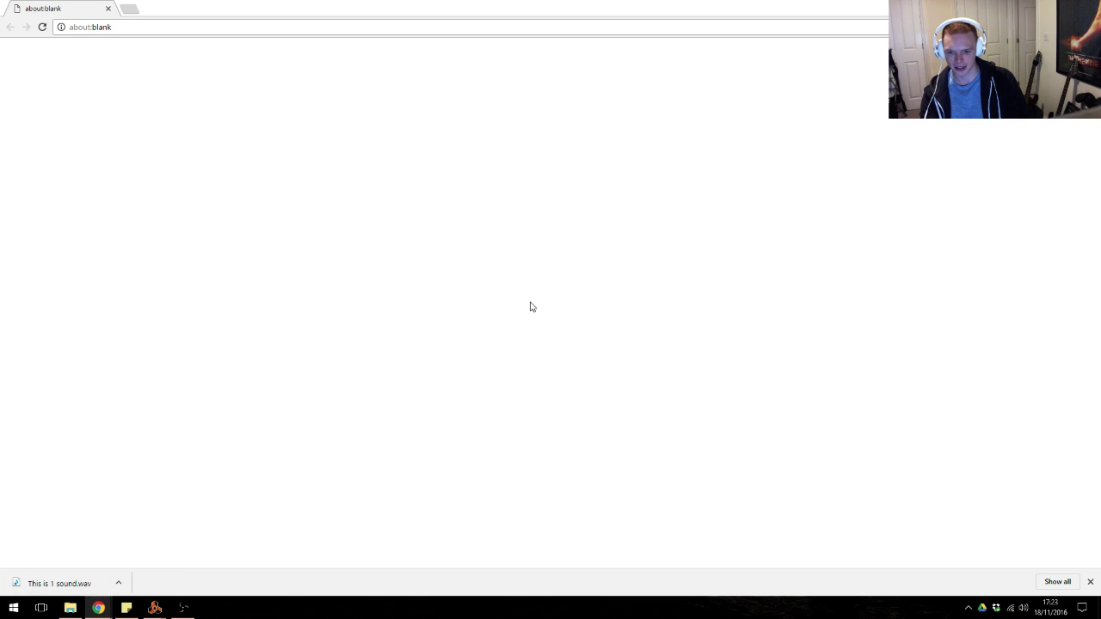
{"action": "right_click", "coordinate": [86, 583]}
{"action": "left_click", "coordinate": [120, 556]}
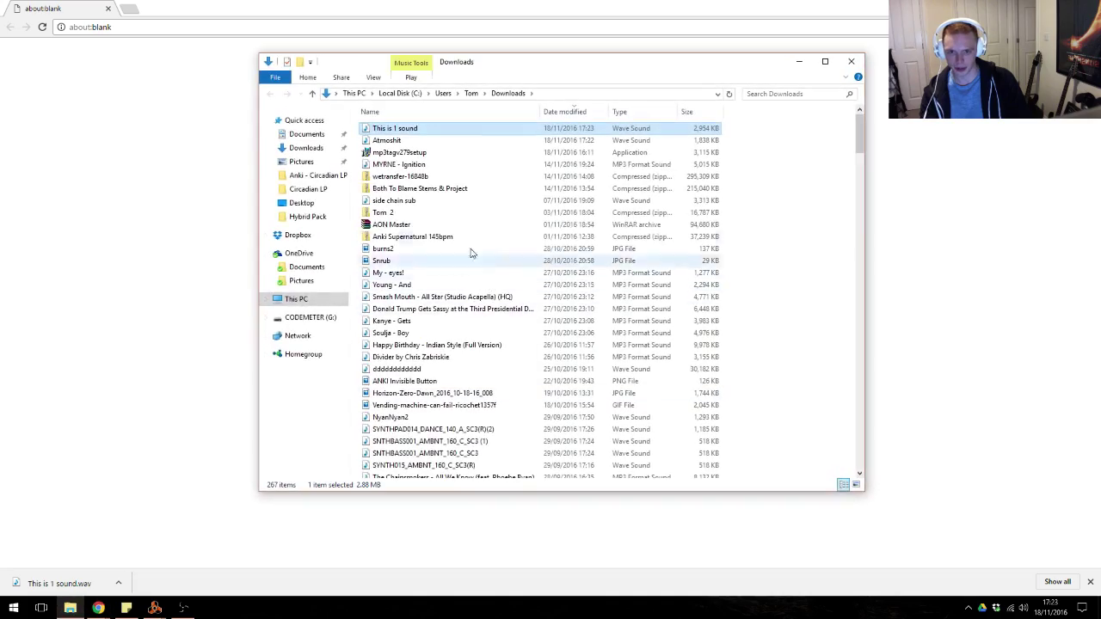
{"action": "left_click", "coordinate": [1085, 6]}
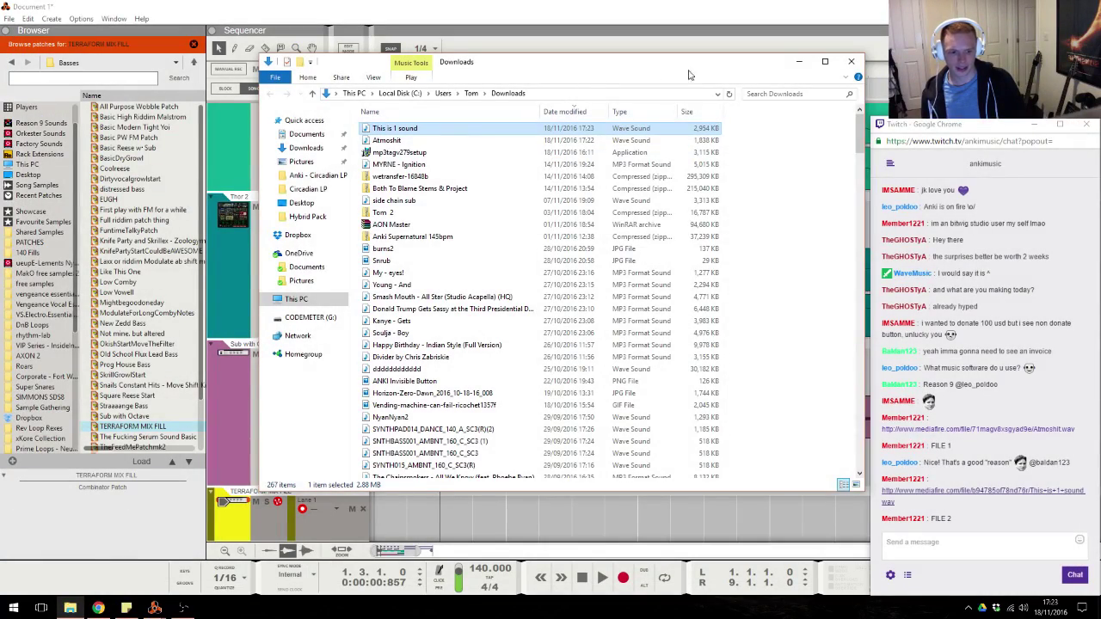
Import the This is 1 sound and Atmoshit wave files from Downloads into the sequencer as new audio tracks.
{"action": "left_click_drag", "start_coordinate": [665, 74], "coordinate": [830, 67]}
{"action": "left_click", "coordinate": [553, 134], "text": "shift"}
{"action": "mouse_move", "coordinate": [559, 129]}
{"action": "left_mouse_down"}
{"action": "mouse_move", "coordinate": [402, 421]}
{"action": "mouse_move", "coordinate": [368, 535]}
{"action": "mouse_move", "coordinate": [425, 513]}
{"action": "left_mouse_up"}
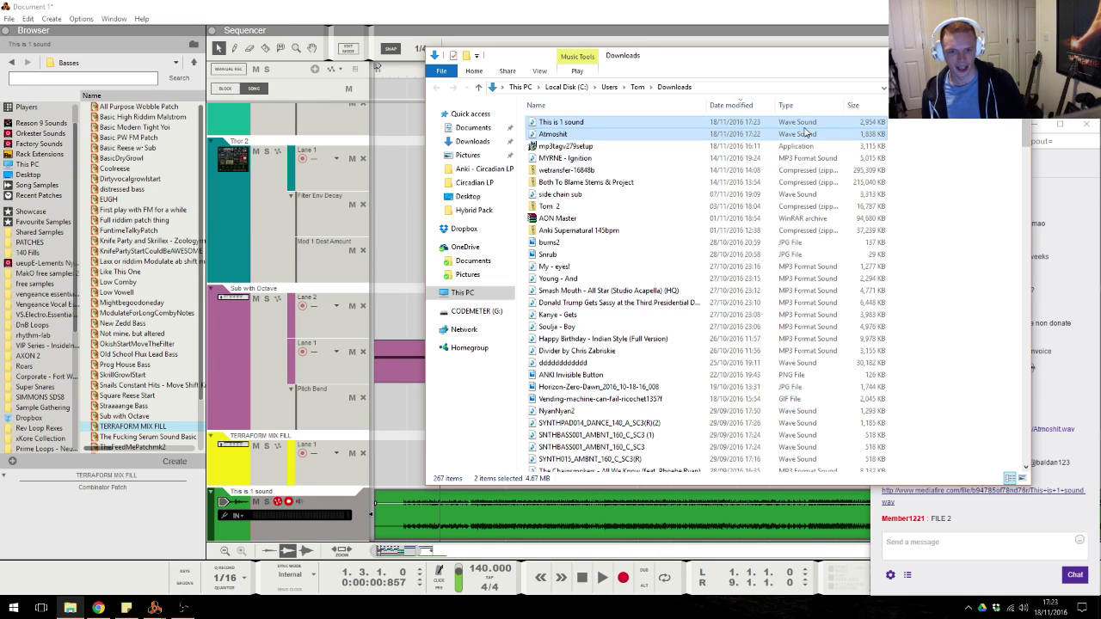
{"action": "left_click", "coordinate": [499, 502]}
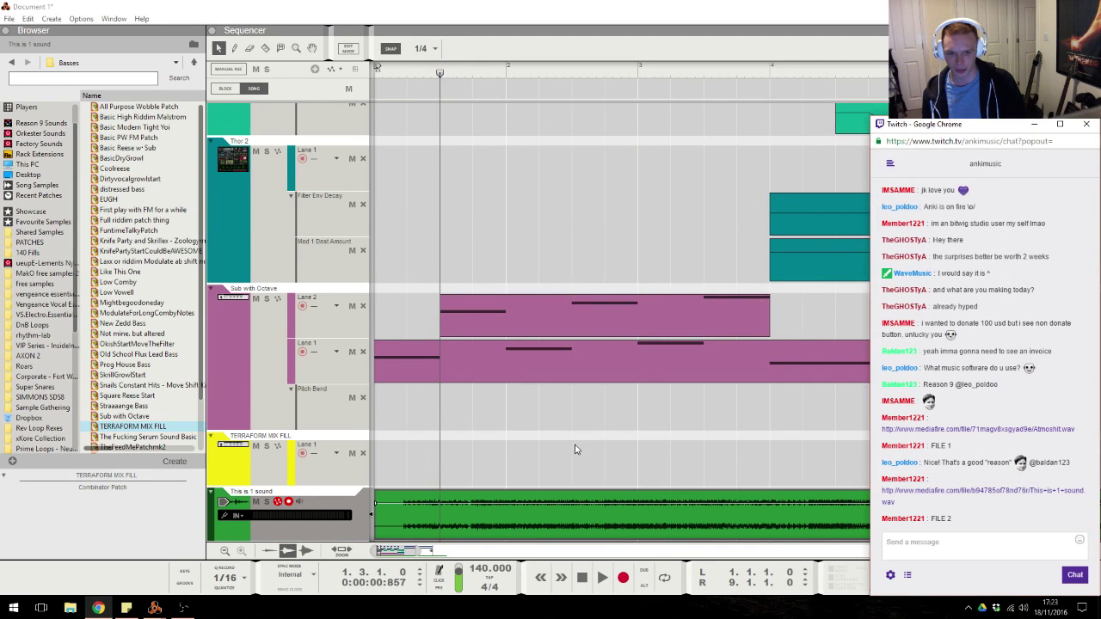
{"action": "left_click", "coordinate": [698, 442]}
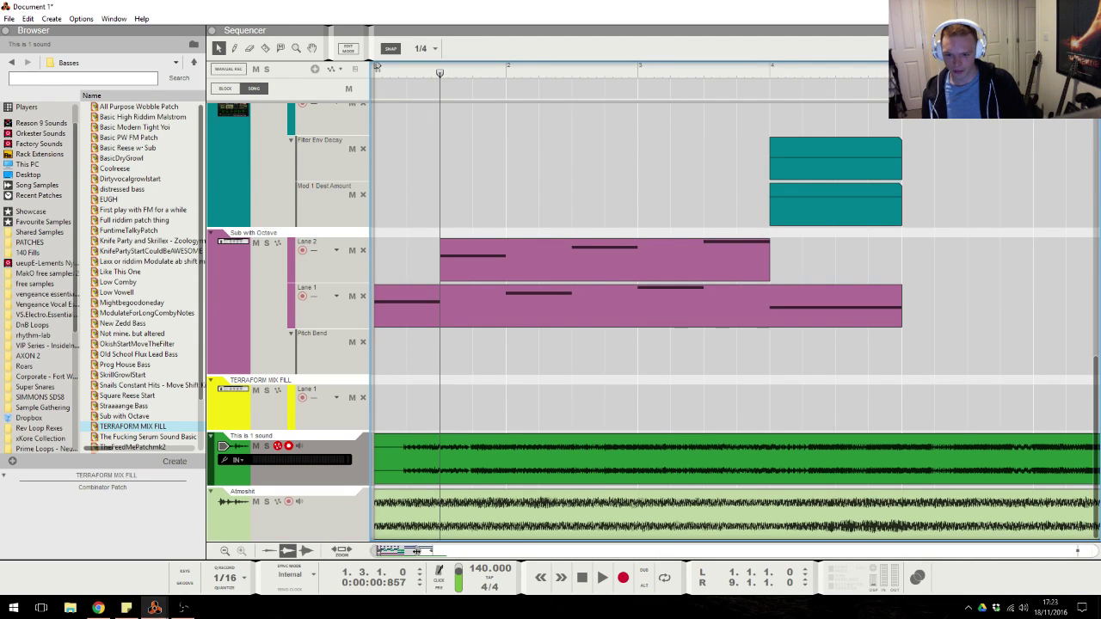
Move the This is 1 sound clip well past the beat and place the Atmoshit clip at 15.1.1.0.
{"action": "scroll", "coordinate": [557, 65], "scroll_direction": "down", "scroll_amount": 3}
{"action": "left_click_drag", "start_coordinate": [568, 461], "coordinate": [393, 535]}
{"action": "left_click_drag", "start_coordinate": [435, 472], "coordinate": [968, 467]}
{"action": "left_click", "coordinate": [786, 411]}
{"action": "left_click_drag", "start_coordinate": [816, 516], "coordinate": [771, 516]}
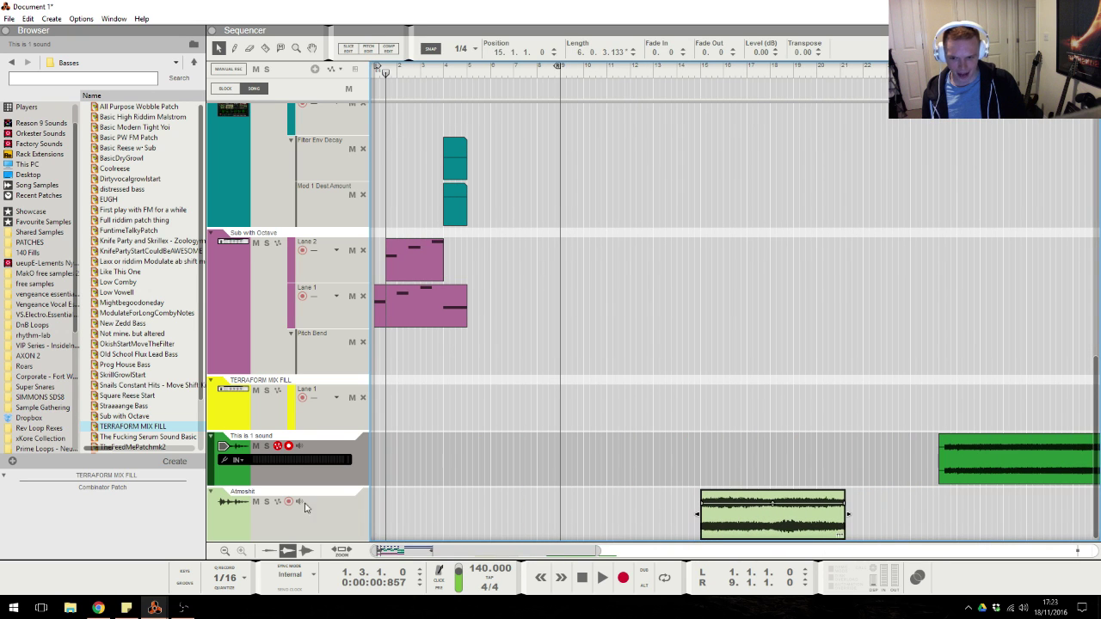
Solo the Atmoshit track and play it from bar 15.
{"action": "left_click", "coordinate": [266, 501]}
{"action": "left_click", "coordinate": [702, 72]}
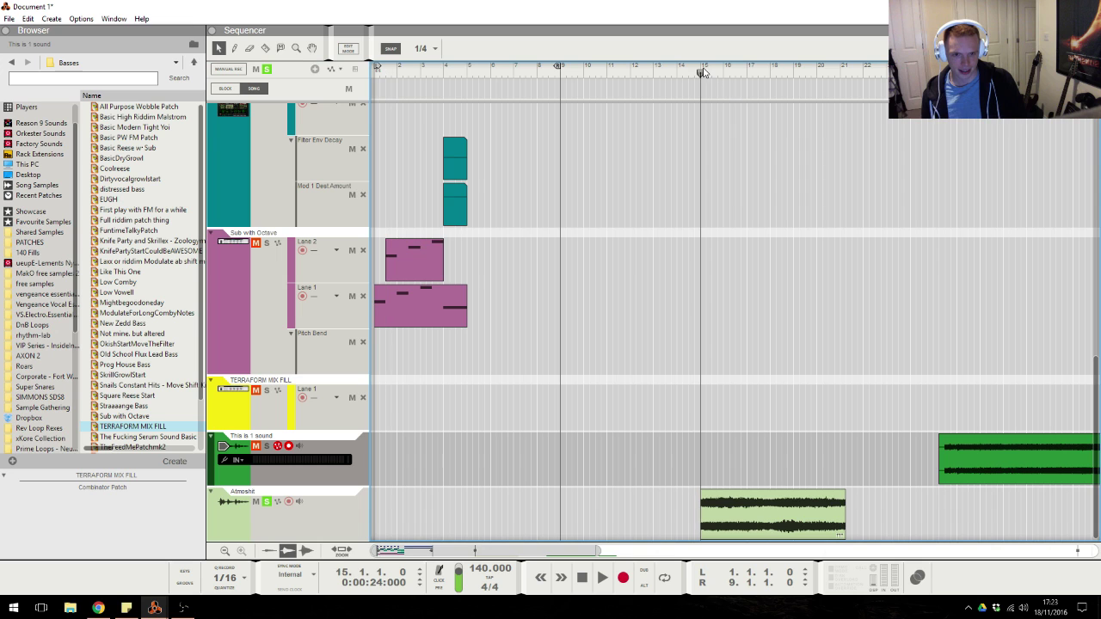
{"action": "key", "text": "space"}
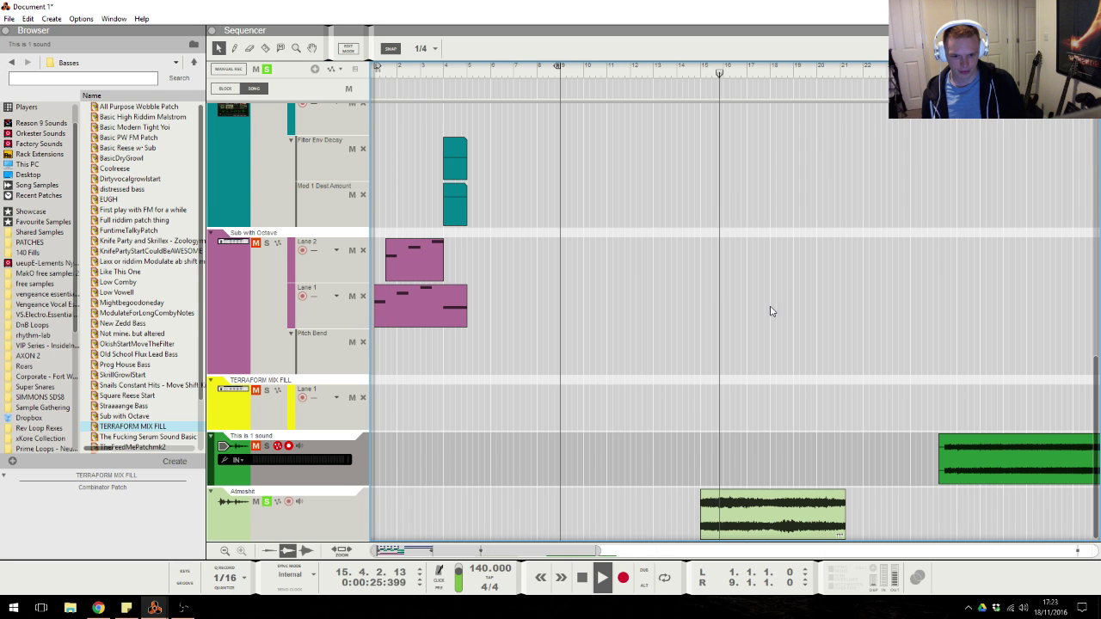
Enable a high-pass filter on the Atmoshit channel's Spectrum EQ and raise its cutoff to about 300 Hz.
{"action": "key", "text": "F2"}
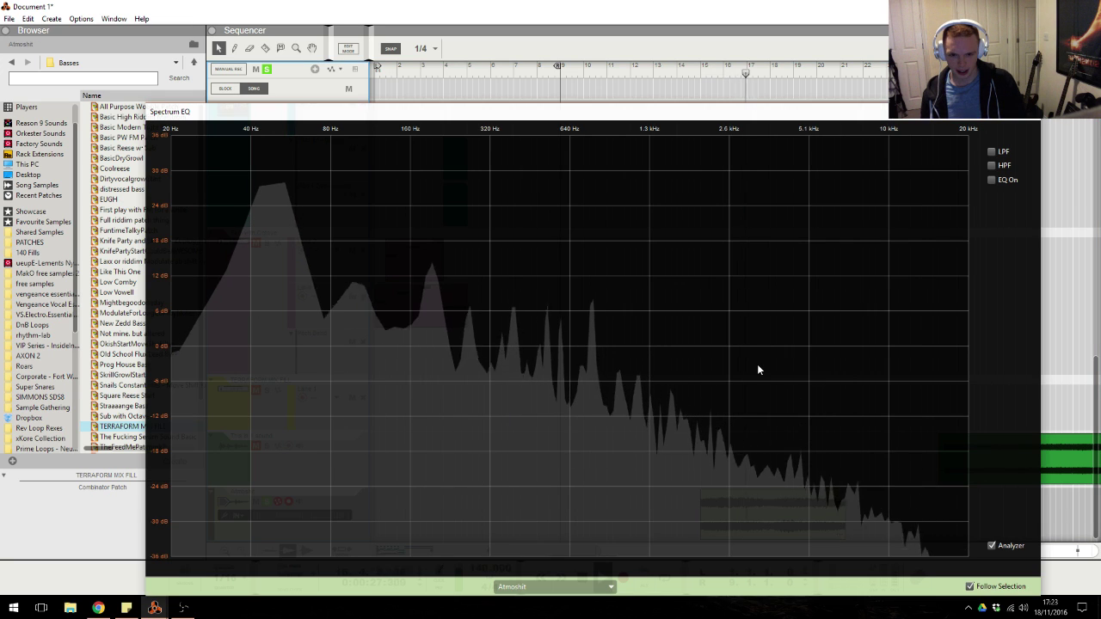
{"action": "left_click", "coordinate": [991, 165]}
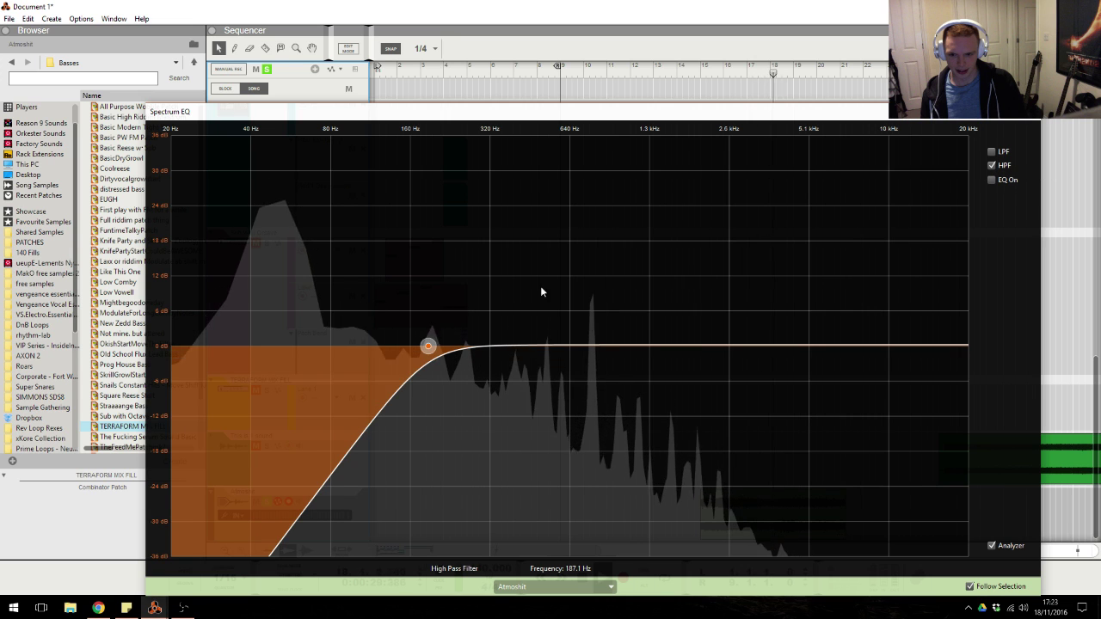
{"action": "left_click_drag", "start_coordinate": [427, 346], "coordinate": [477, 346]}
{"action": "key", "text": "F2"}
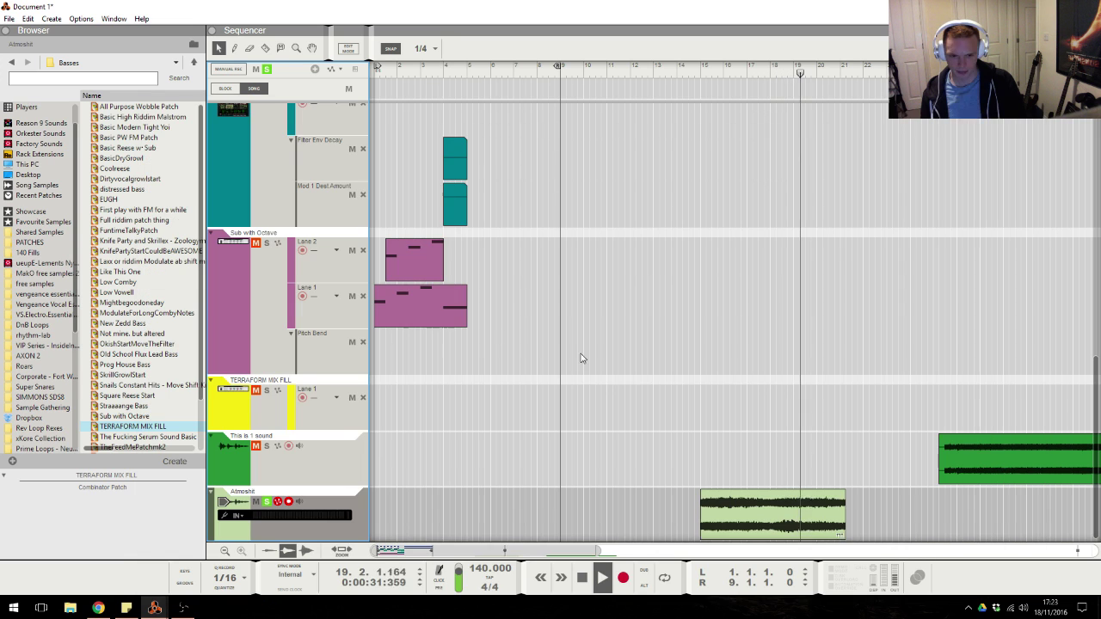
Turn on the Atmoshit channel's EQ, cut the high mids by 2.86 dB at 2.08 kHz, and stop playback.
{"action": "key", "text": "F2"}
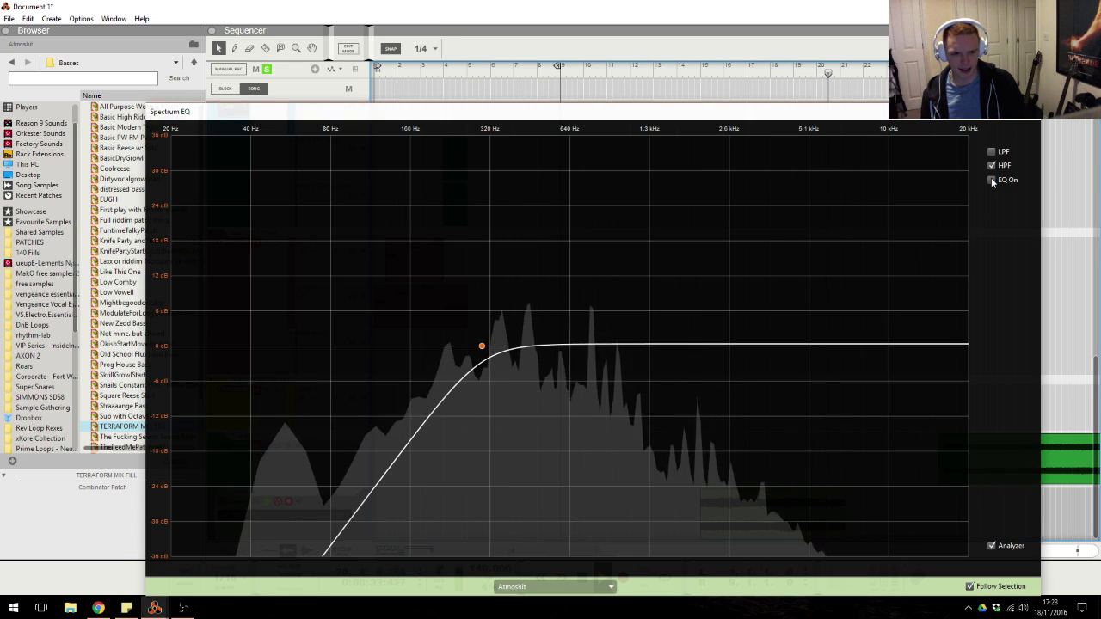
{"action": "left_click_drag", "start_coordinate": [704, 346], "coordinate": [705, 363]}
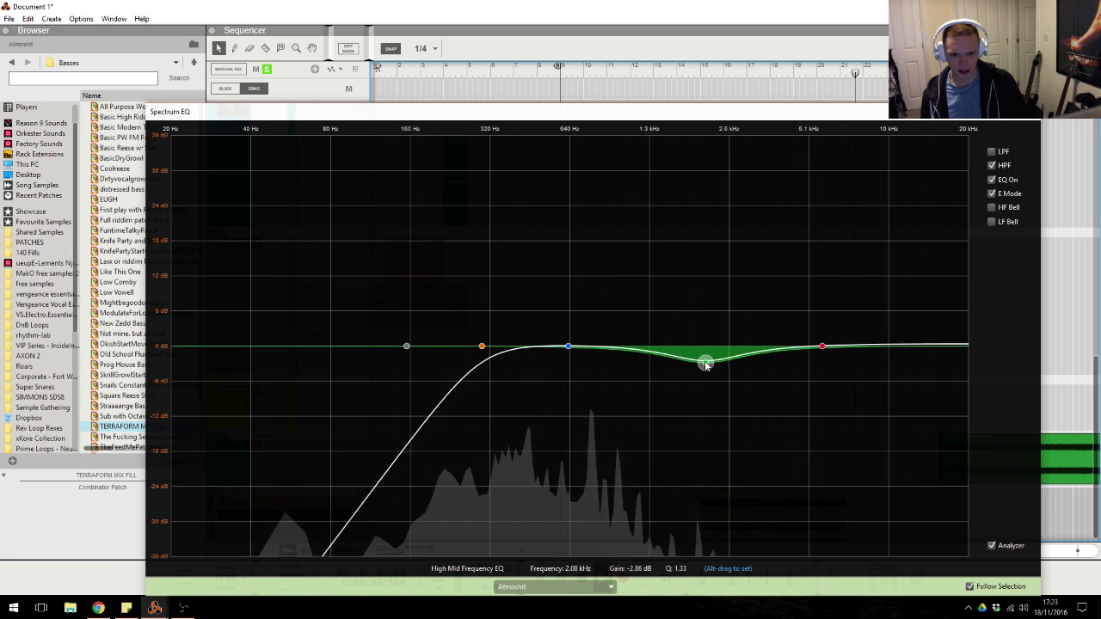
{"action": "key", "text": "F2"}
{"action": "key", "text": "space"}
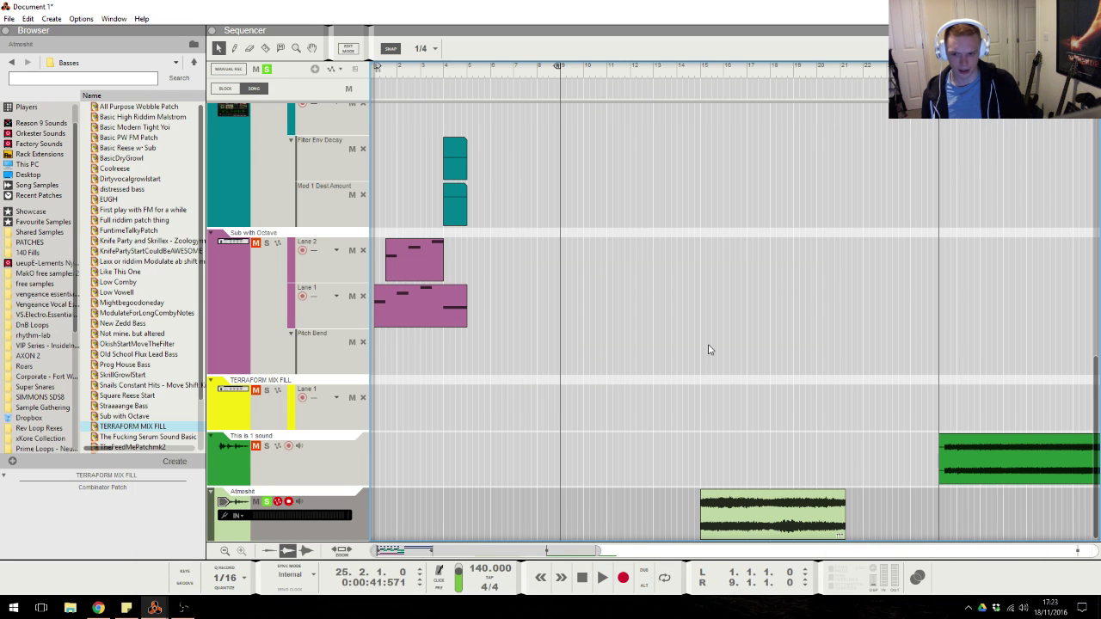
Unsolo Atmoshit, then play the This is 1 sound track and high-pass its channel at about 400 Hz.
{"action": "left_click", "coordinate": [266, 501]}
{"action": "key", "text": "space"}
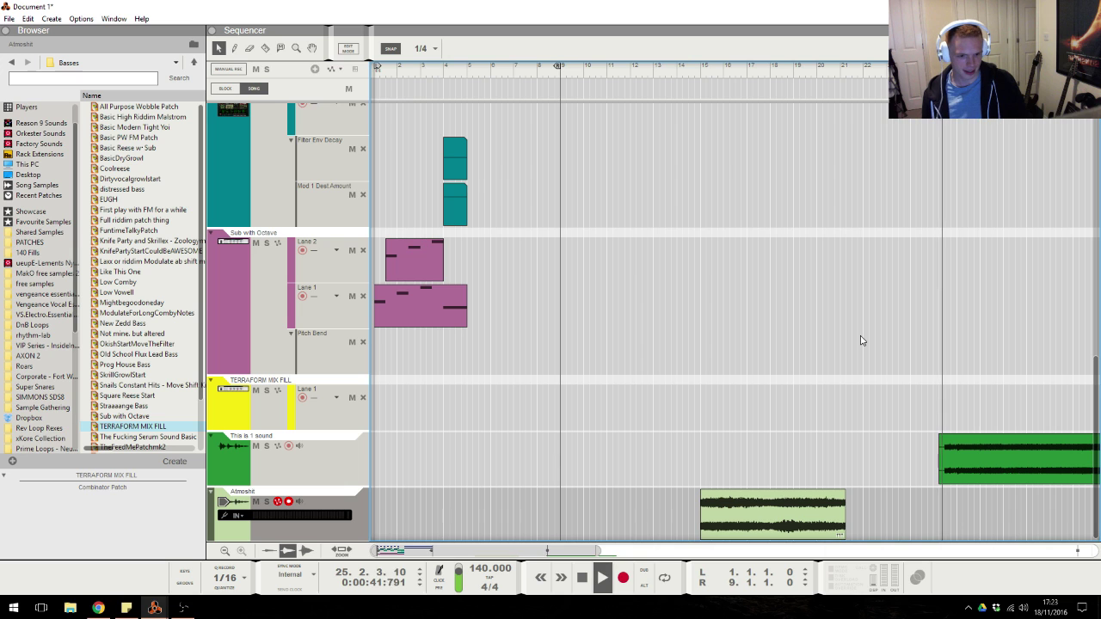
{"action": "left_click", "coordinate": [381, 445]}
{"action": "key", "text": "F2"}
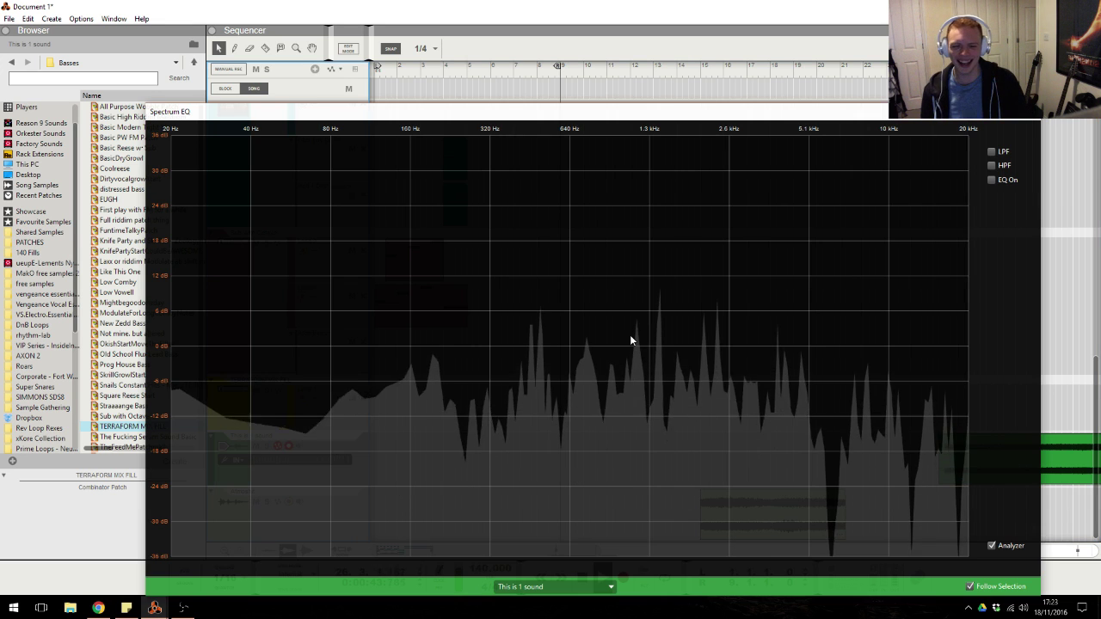
{"action": "left_click", "coordinate": [991, 165]}
{"action": "left_click_drag", "start_coordinate": [427, 345], "coordinate": [513, 346]}
{"action": "key", "text": "F2"}
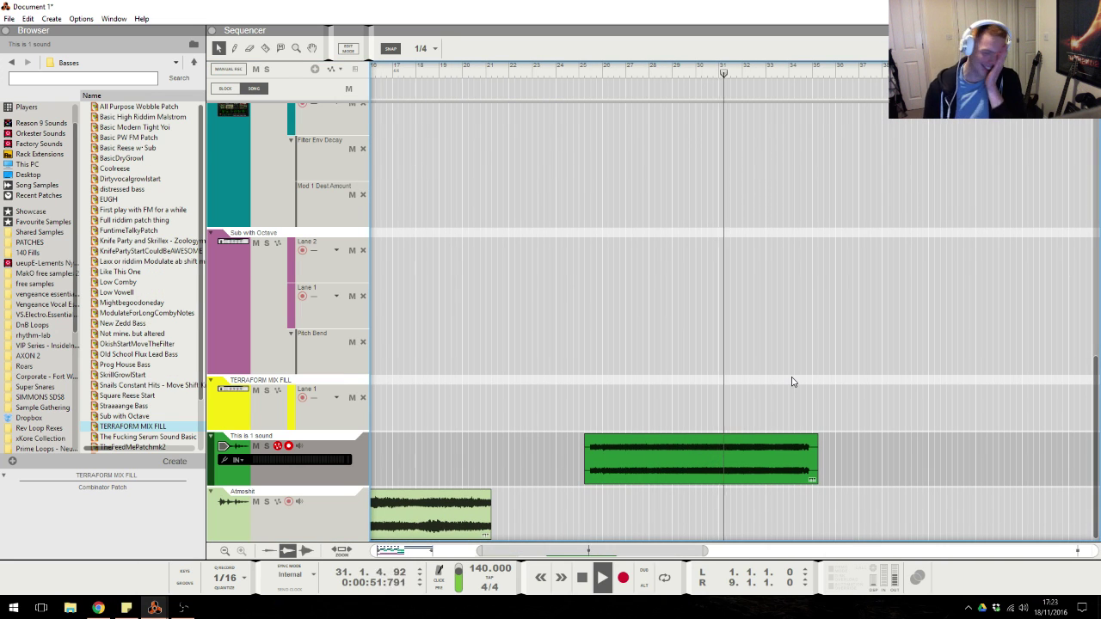
{"action": "key", "text": "space"}
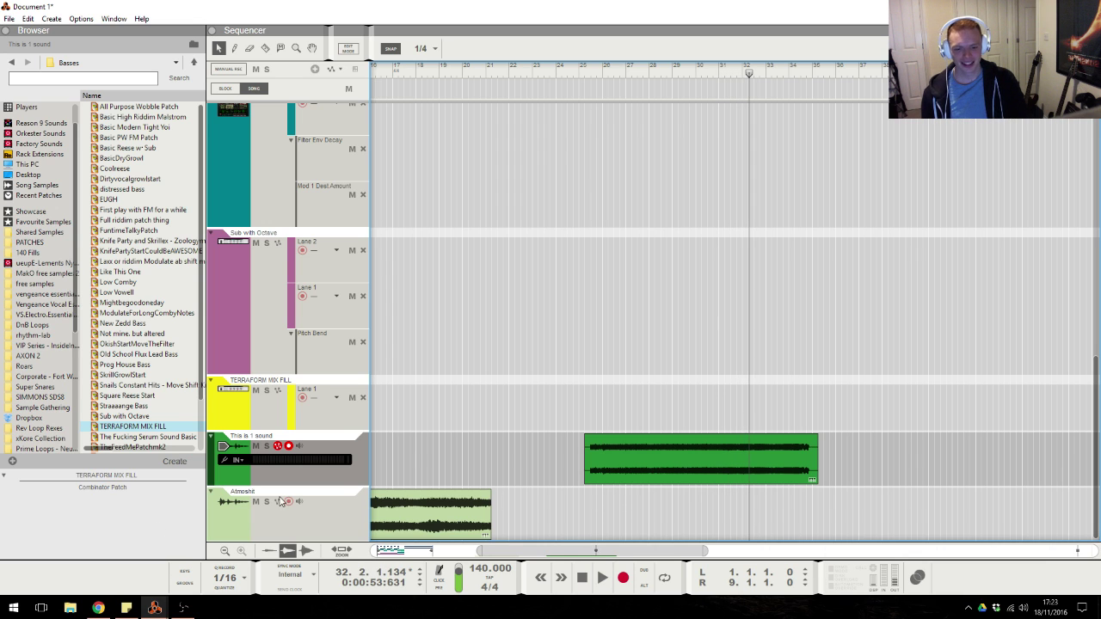
Audition the This is 1 sound clip from around bars 26 and 27 to find a short section worth keeping.
{"action": "left_click", "coordinate": [99, 607]}
{"action": "left_click", "coordinate": [611, 308]}
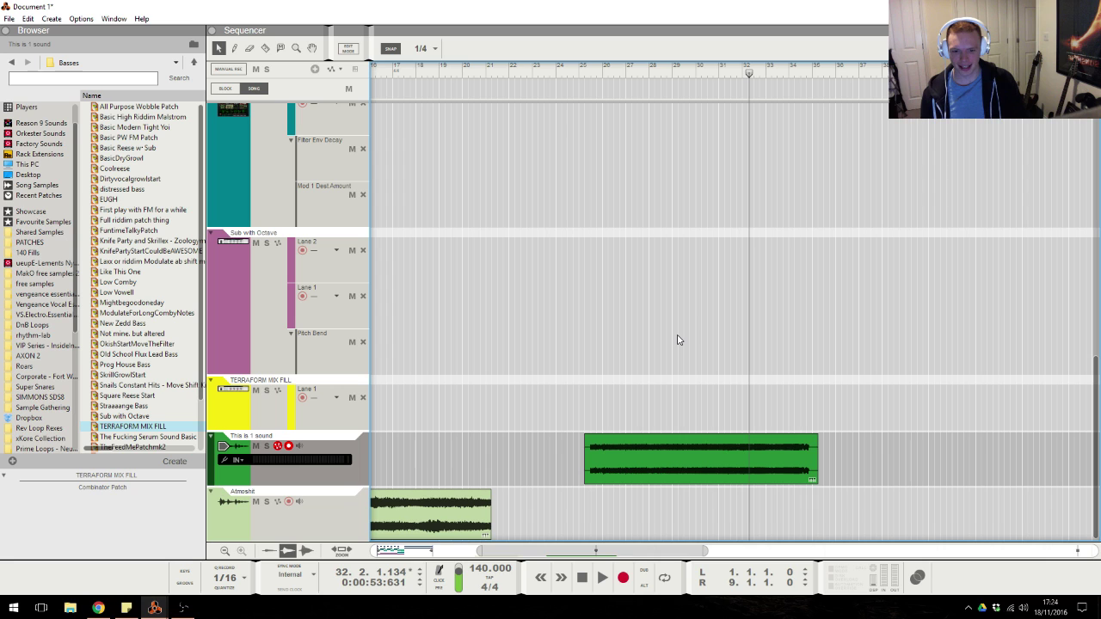
{"action": "left_click", "coordinate": [614, 72]}
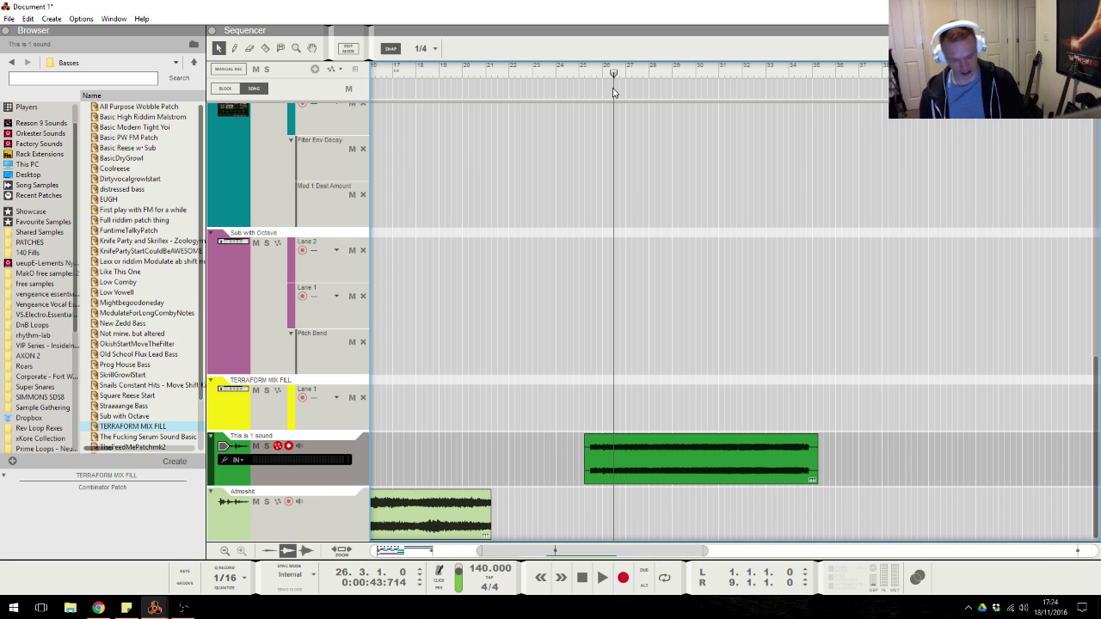
{"action": "scroll", "coordinate": [613, 92], "scroll_direction": "up", "scroll_amount": 6}
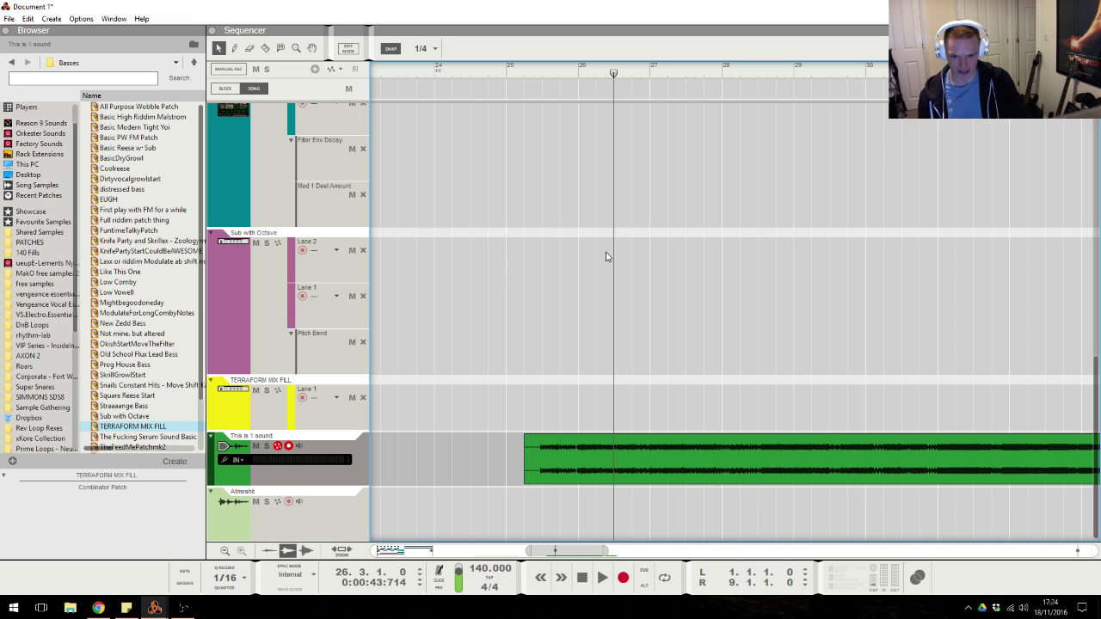
{"action": "key", "text": "space"}
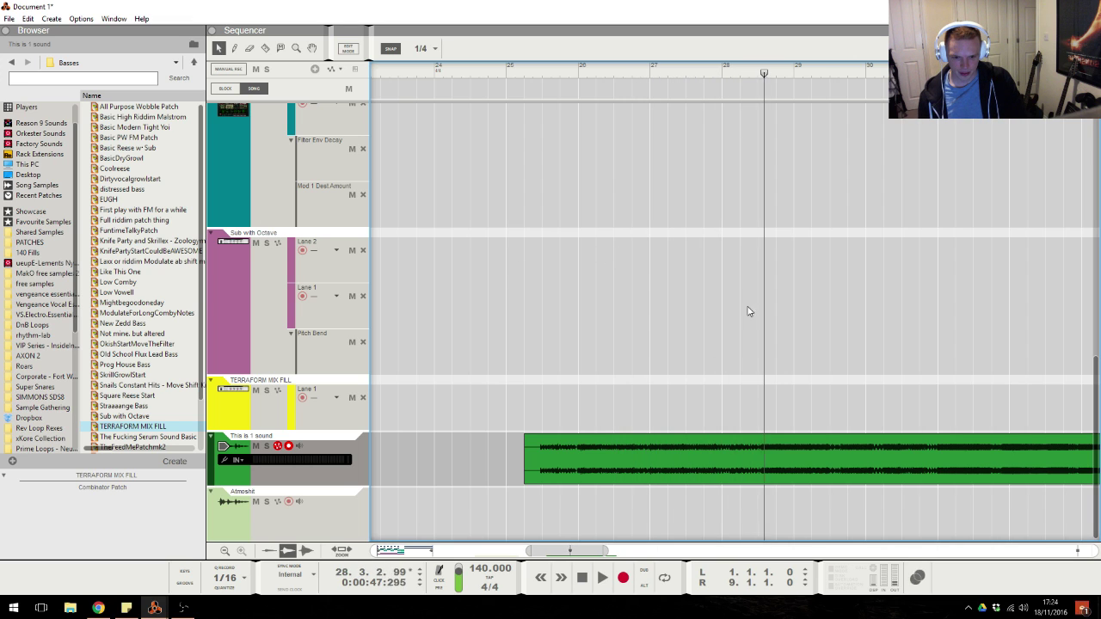
{"action": "left_click", "coordinate": [1082, 608]}
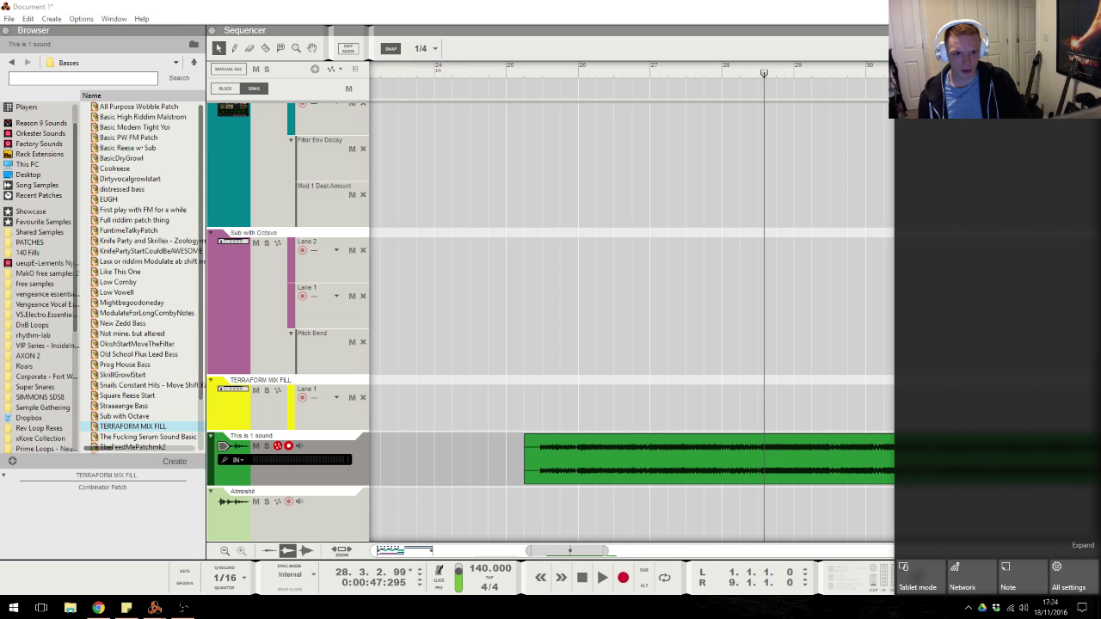
{"action": "left_click", "coordinate": [785, 206]}
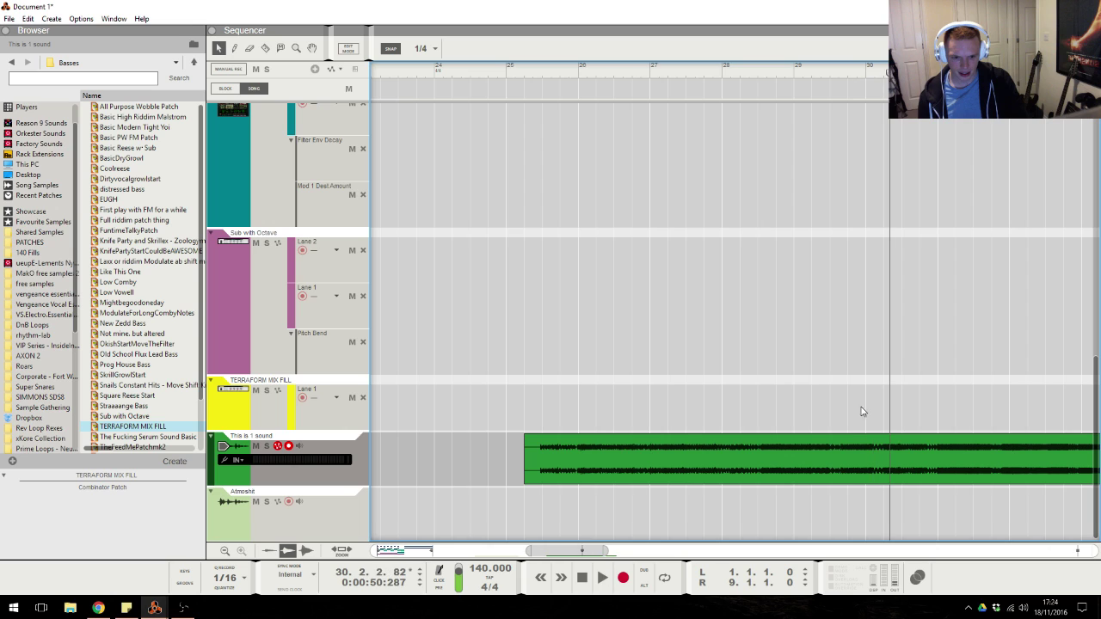
{"action": "left_click", "coordinate": [644, 78]}
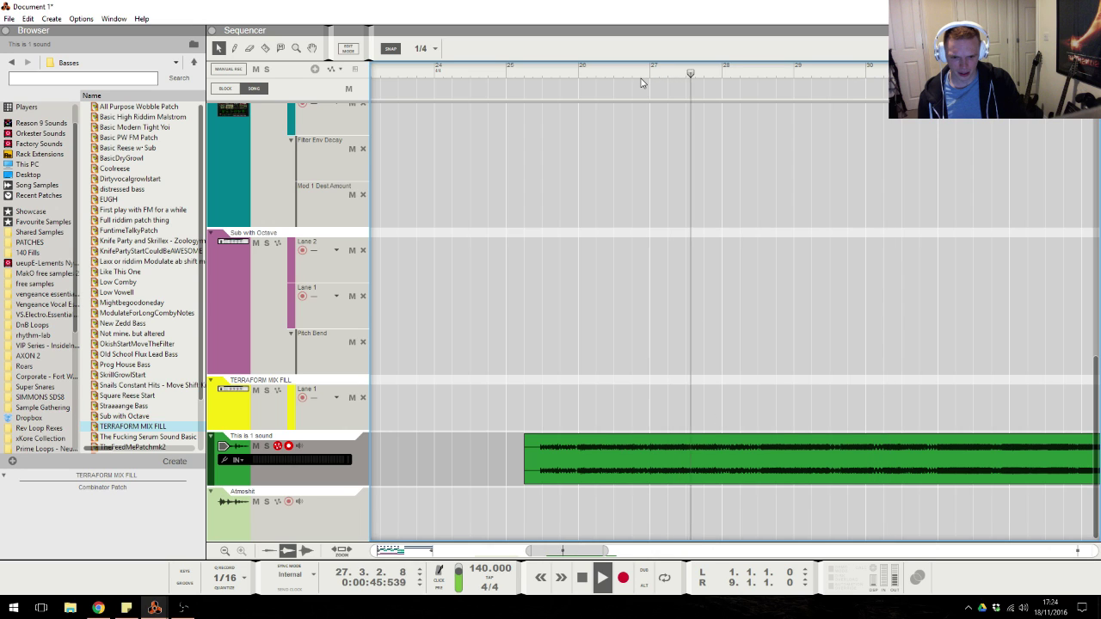
{"action": "left_click", "coordinate": [687, 93]}
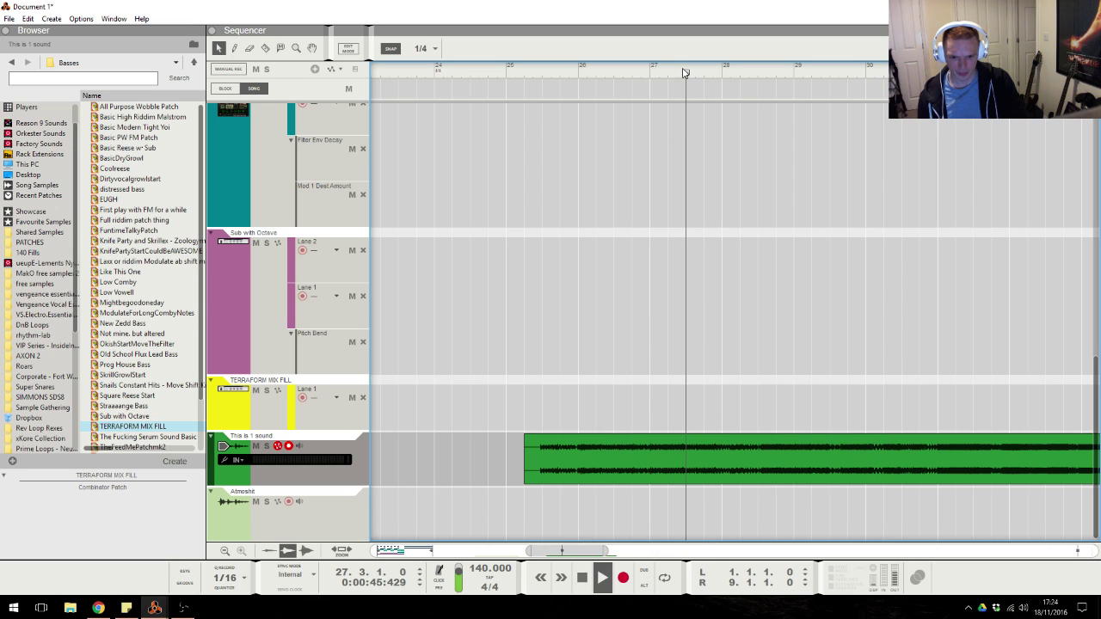
Cut the beat at 27.3.1.0 out of the This is 1 sound clip, delete the rest, and move the slice to 23.4.1.0.
{"action": "key", "text": "r"}
{"action": "left_click", "coordinate": [696, 456]}
{"action": "key", "text": "q"}
{"action": "left_click", "coordinate": [631, 460]}
{"action": "key", "text": "Delete"}
{"action": "left_click", "coordinate": [753, 459]}
{"action": "key", "text": "Delete"}
{"action": "left_click_drag", "start_coordinate": [700, 465], "coordinate": [430, 465]}
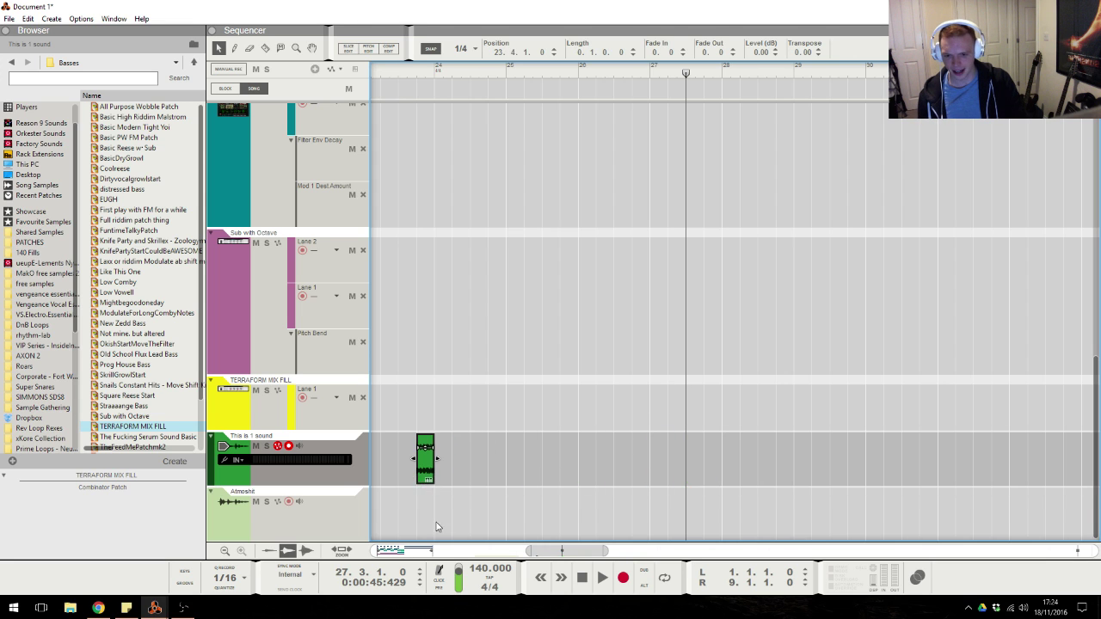
Copy the Sub with Octave Lane 2 clip to the TERRAFORM MIX FILL track at 1.3.1.0 and solo that track.
{"action": "left_click_drag", "start_coordinate": [561, 554], "coordinate": [421, 552]}
{"action": "scroll", "coordinate": [516, 293], "scroll_direction": "up", "scroll_amount": 3}
{"action": "scroll", "coordinate": [517, 293], "scroll_direction": "down", "scroll_amount": 2}
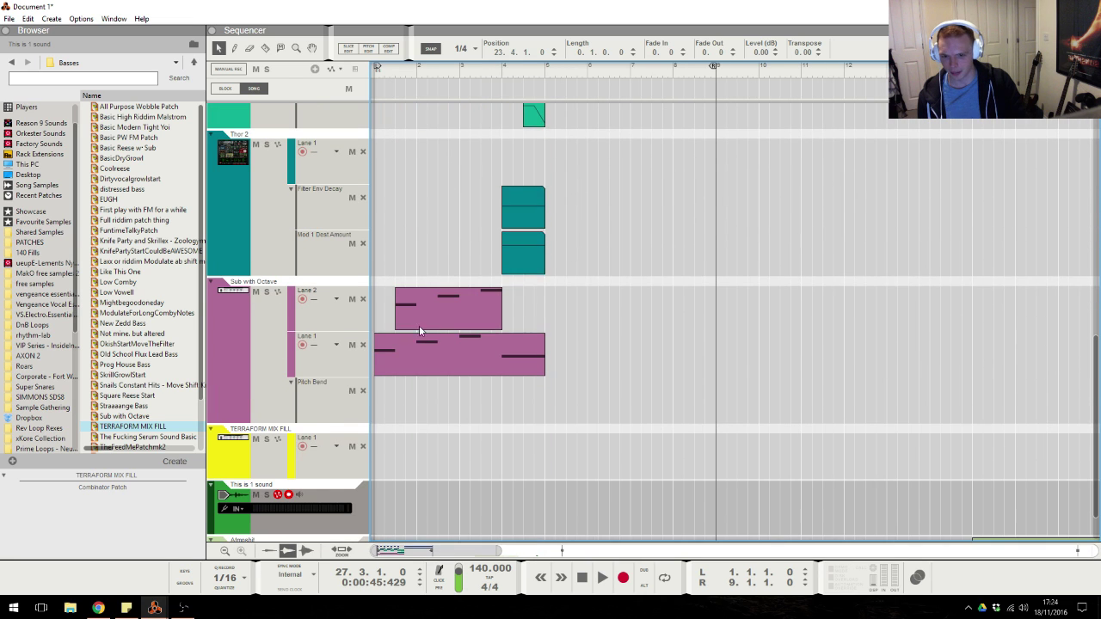
{"action": "left_click_drag", "start_coordinate": [489, 313], "coordinate": [396, 440]}
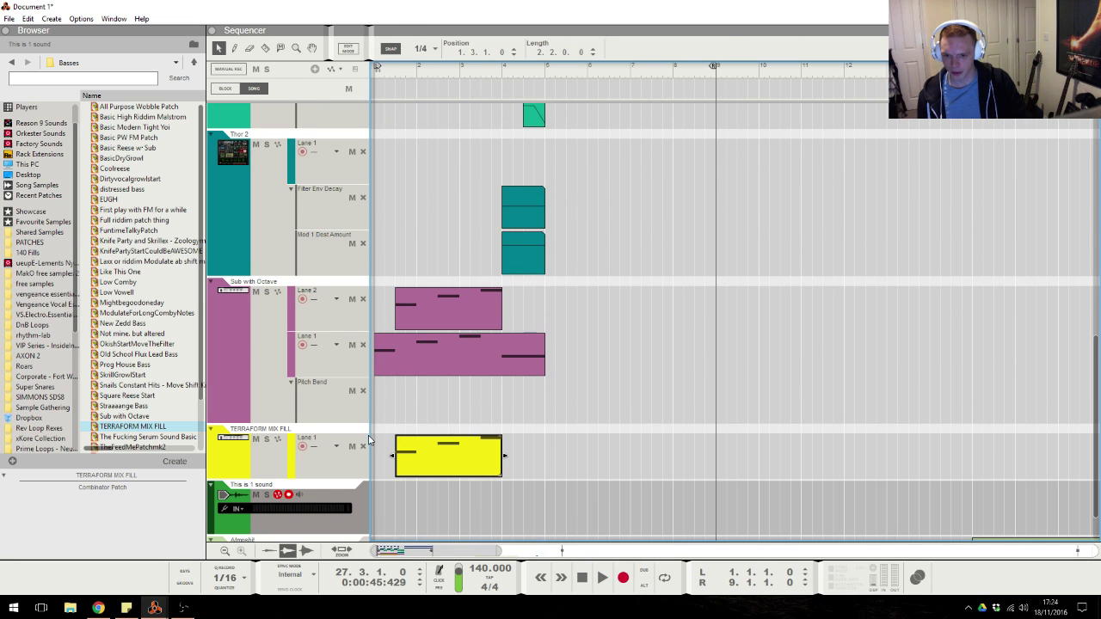
{"action": "left_click", "coordinate": [266, 439]}
{"action": "left_click", "coordinate": [396, 86]}
Route the TERRAFORM MIX FILL mixer channel's output to the Sidechain bus and return to the sequencer.
{"action": "key", "text": "alt+Tab"}
{"action": "key", "text": "alt+Tab"}
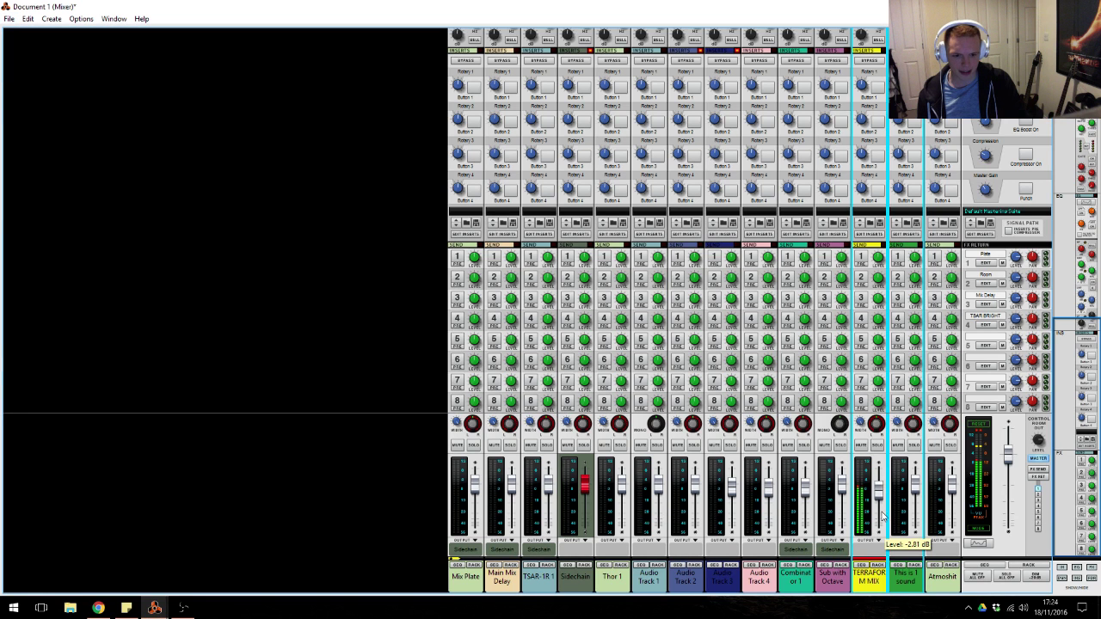
{"action": "right_click", "coordinate": [868, 587]}
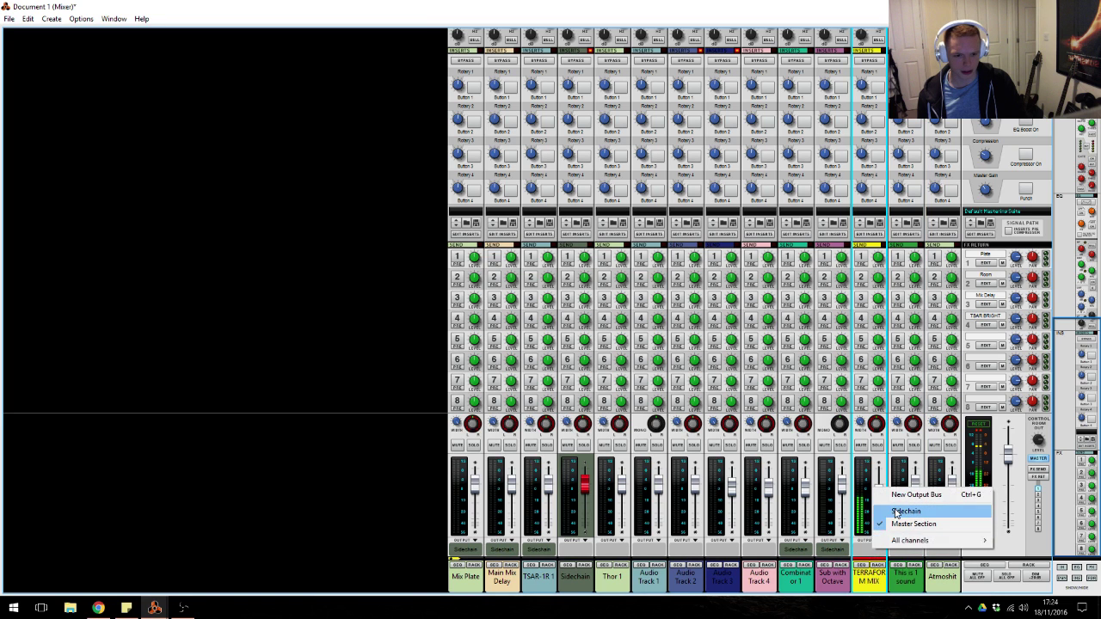
{"action": "left_click", "coordinate": [874, 583]}
{"action": "key", "text": "alt+Tab"}
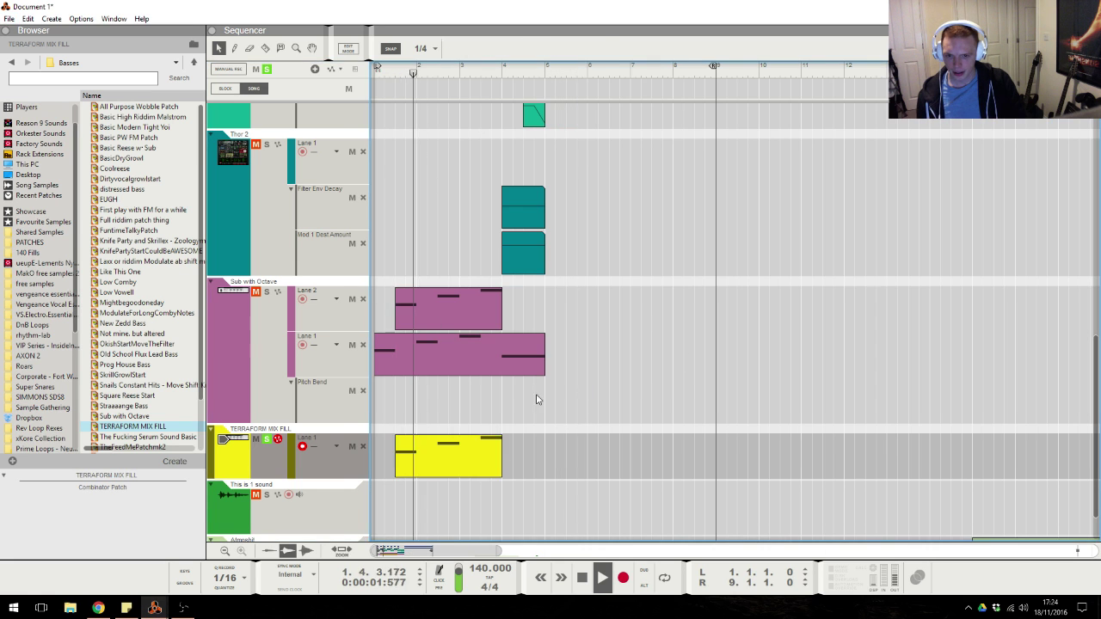
Show the devices inside the TERRAFORM MIX FILL Combinator in the rack and set its filter's low frequency to 63 Hz.
{"action": "key", "text": "alt+Tab"}
{"action": "left_click", "coordinate": [839, 564]}
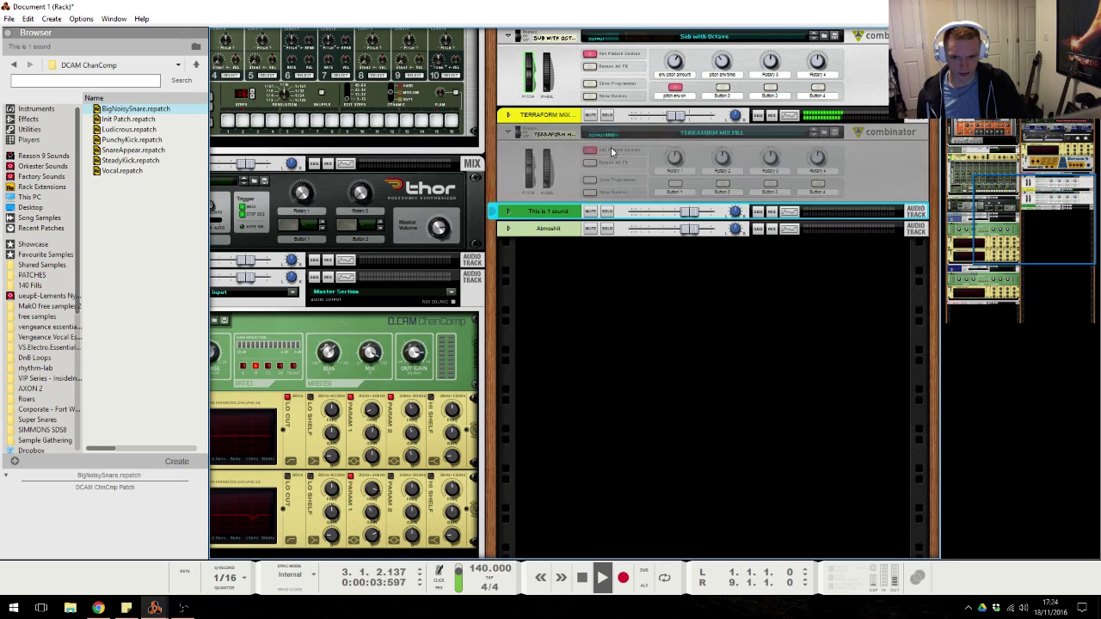
{"action": "left_click", "coordinate": [589, 192]}
{"action": "scroll", "coordinate": [627, 447], "scroll_direction": "down", "scroll_amount": 3}
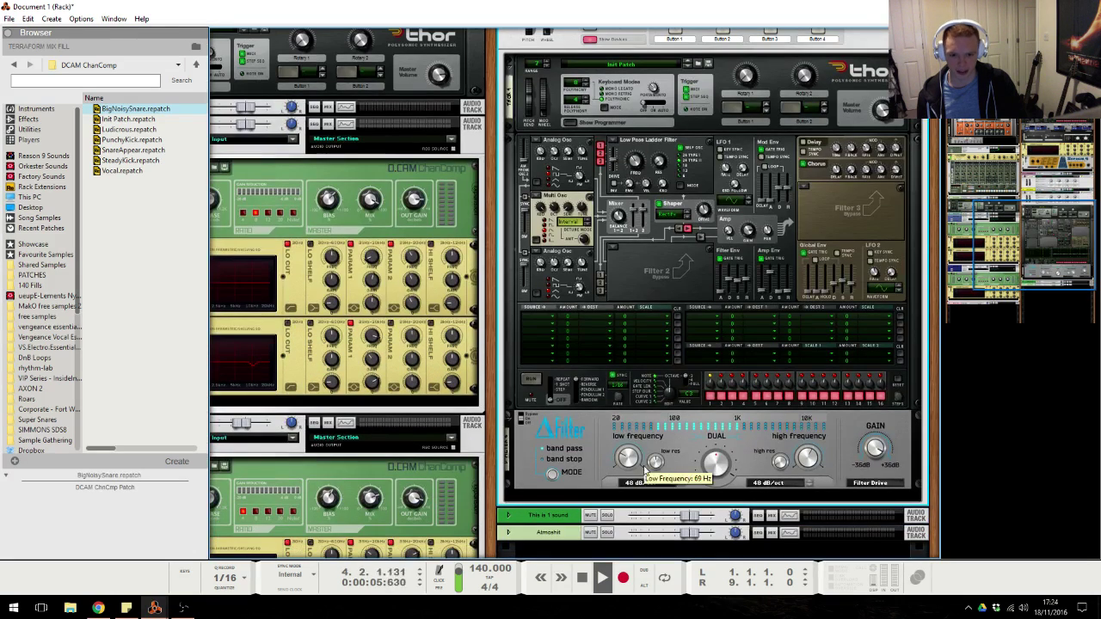
{"action": "left_click_drag", "start_coordinate": [628, 461], "coordinate": [628, 460]}
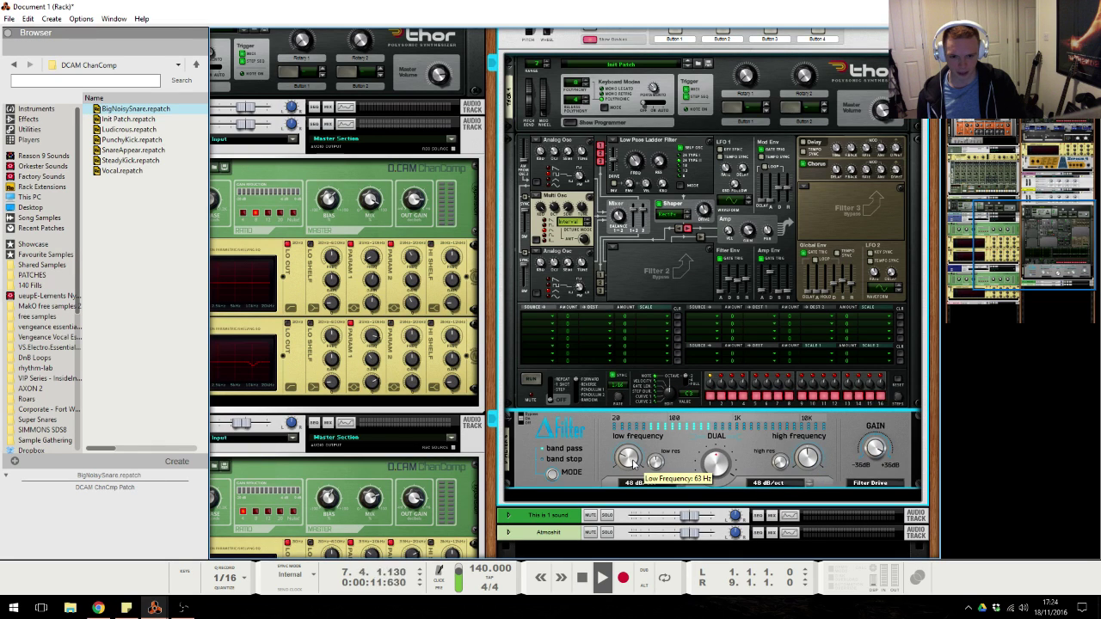
Replay the TERRAFORM MIX FILL clip and set its channel's high-pass filter to about 55 Hz and low-pass filter to about 400 Hz.
{"action": "key", "text": "alt+Tab"}
{"action": "left_click", "coordinate": [396, 75]}
{"action": "key", "text": "alt+Tab"}
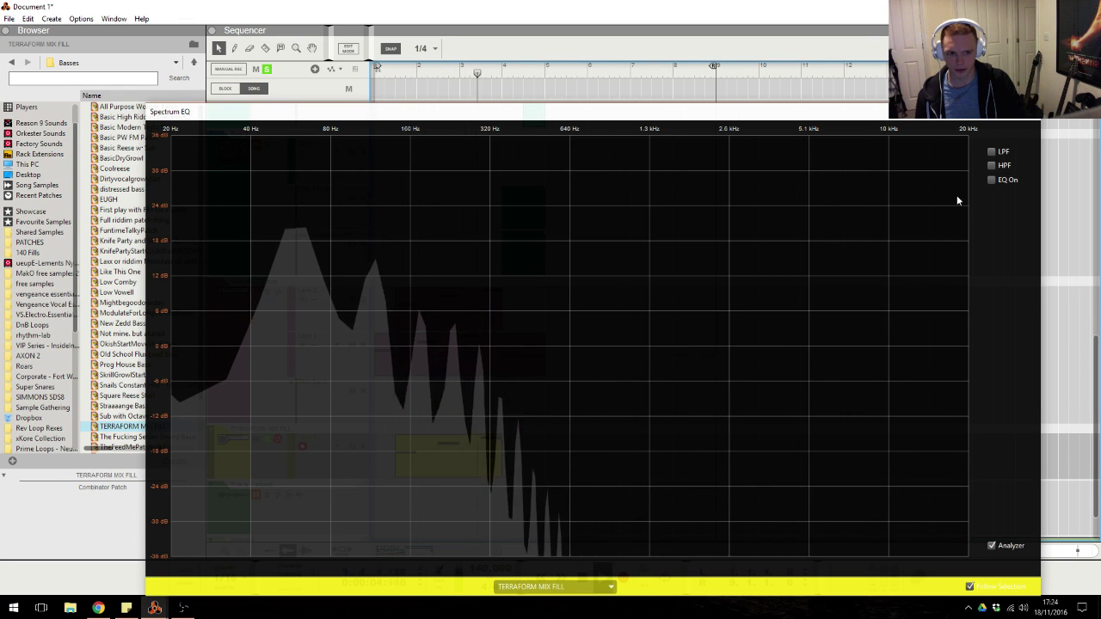
{"action": "left_click", "coordinate": [991, 165]}
{"action": "left_click_drag", "start_coordinate": [428, 346], "coordinate": [287, 345]}
{"action": "left_click", "coordinate": [991, 151]}
{"action": "left_click_drag", "start_coordinate": [762, 347], "coordinate": [515, 334]}
{"action": "key", "text": "F2"}
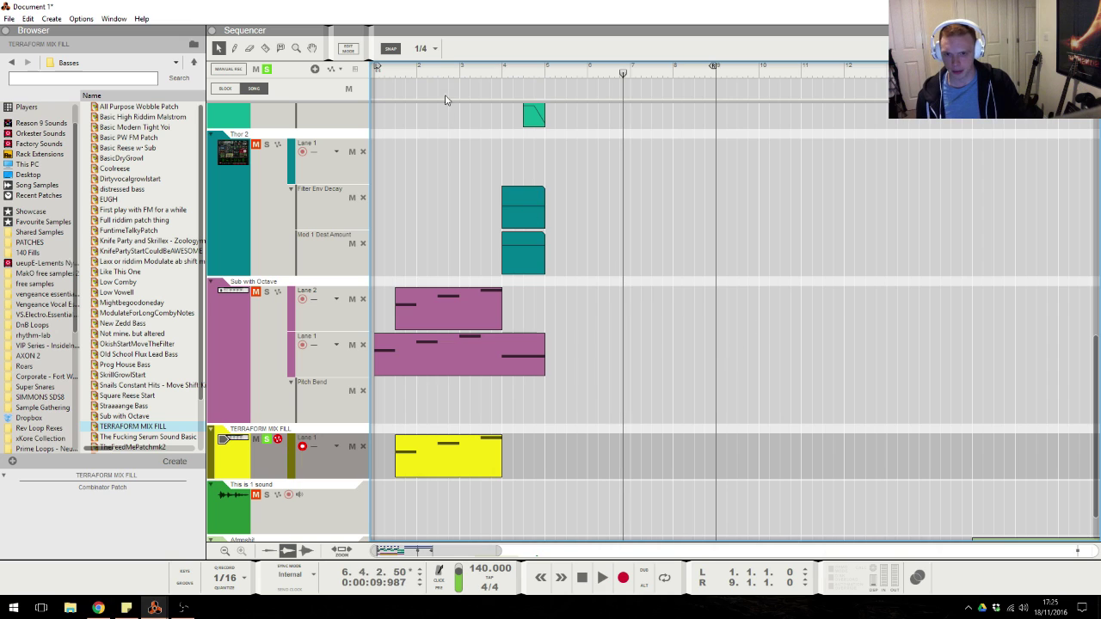
Read the latest messages in the Twitch chat window, return to the sequencer, and play the beat from the start.
{"action": "key", "text": "alt+Tab"}
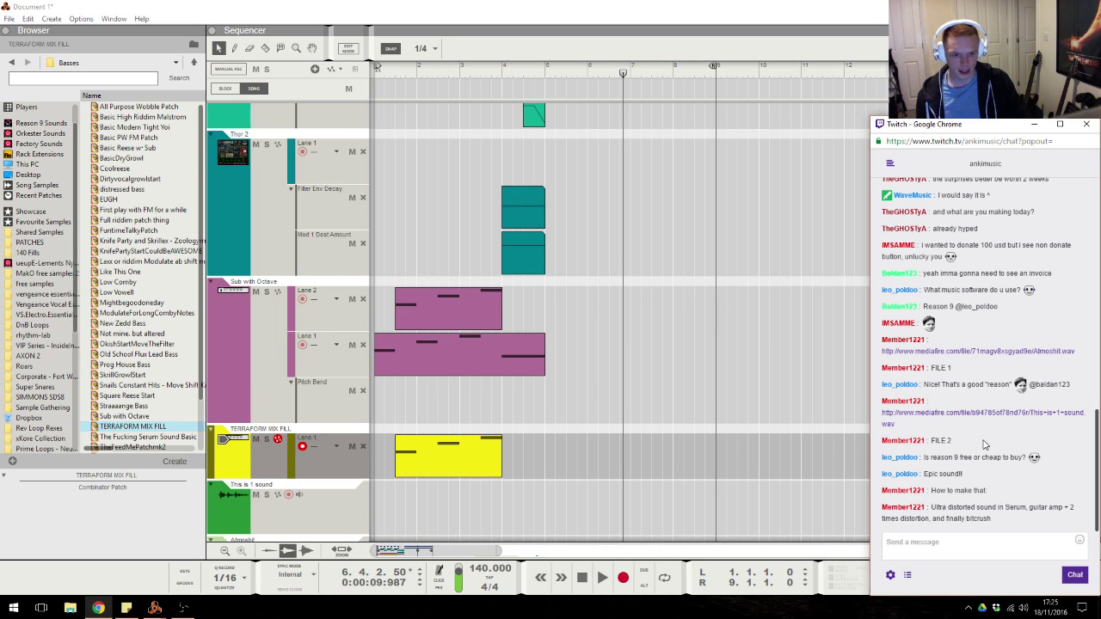
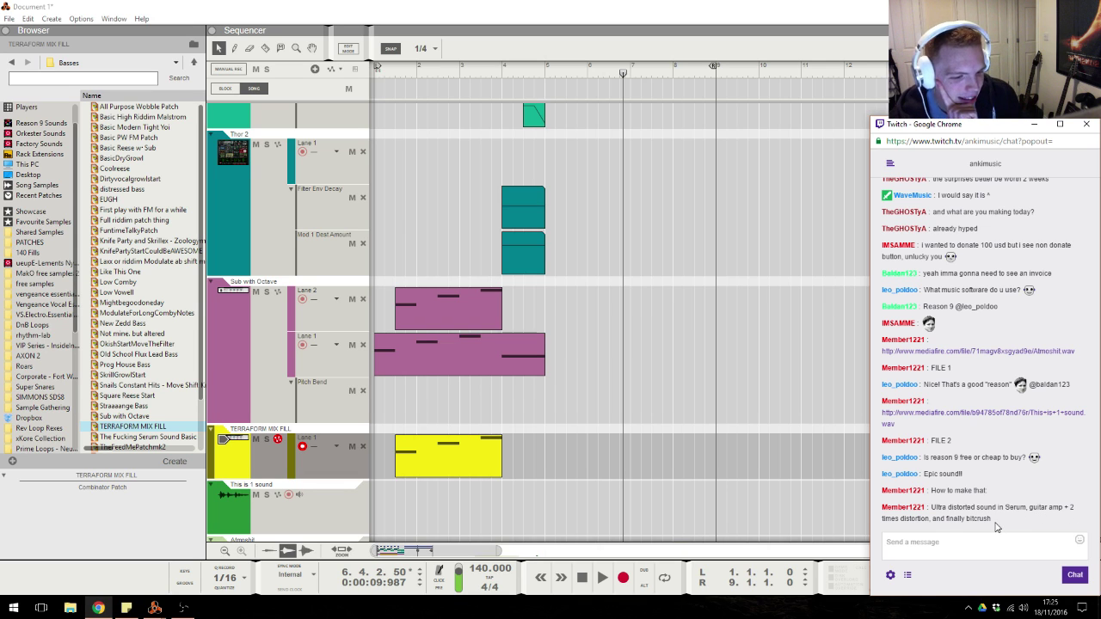
{"action": "left_click", "coordinate": [736, 398]}
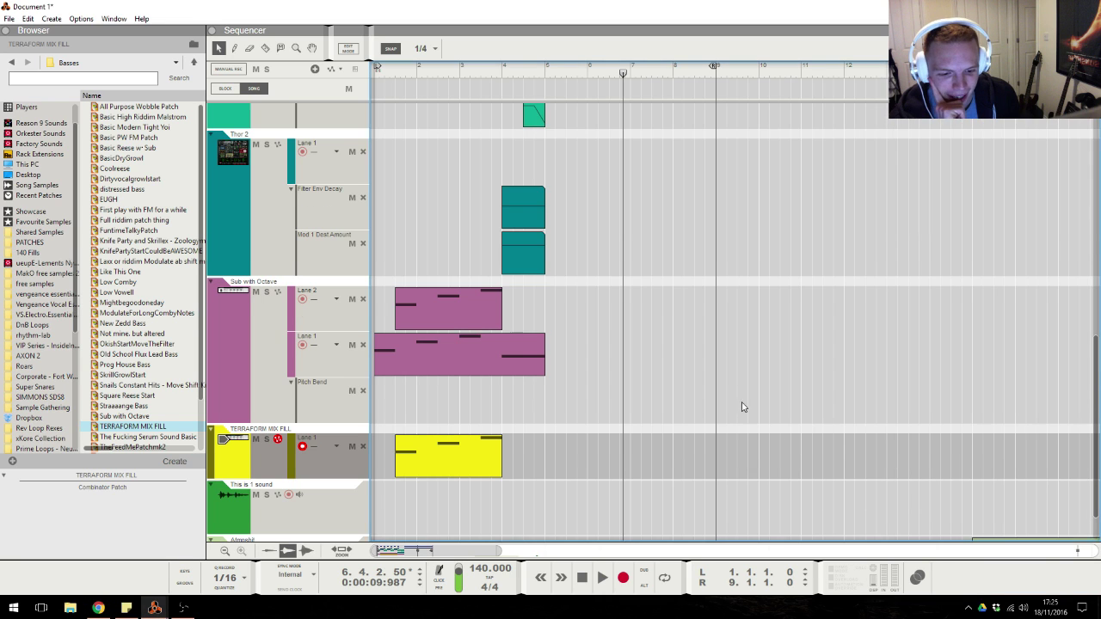
{"action": "scroll", "coordinate": [739, 404], "scroll_direction": "down", "scroll_amount": 2}
{"action": "left_click_drag", "start_coordinate": [500, 550], "coordinate": [586, 553]}
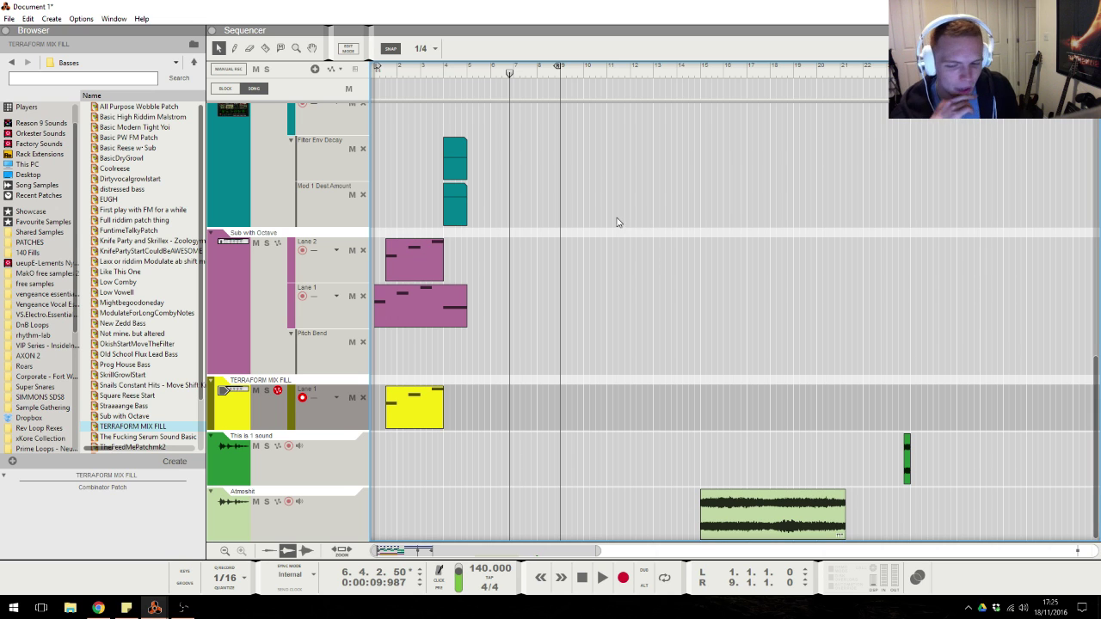
{"action": "key", "text": "KP_0"}
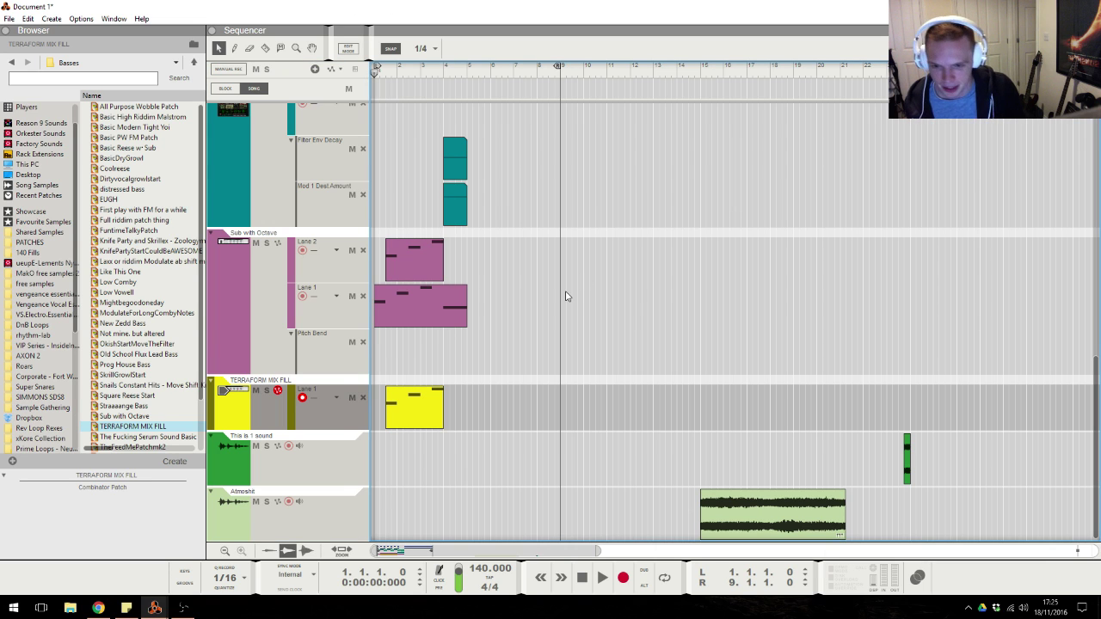
{"action": "key", "text": "space"}
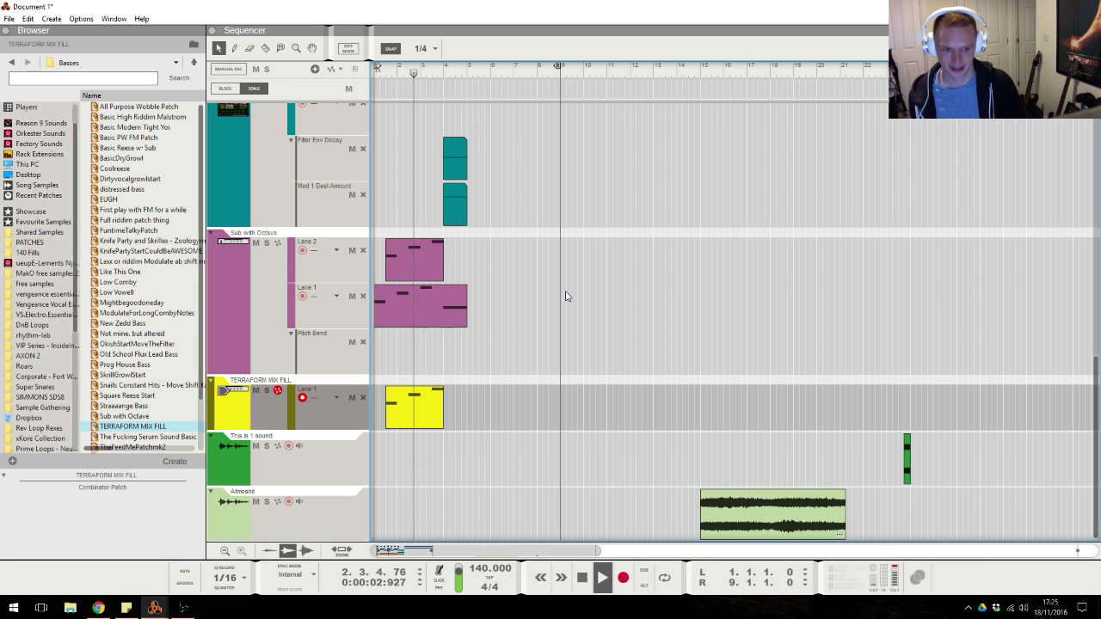
Stop playback and create a new instrument from the MPT - Swarmatron Supersaw patch in the Pads folder.
{"action": "key", "text": "space"}
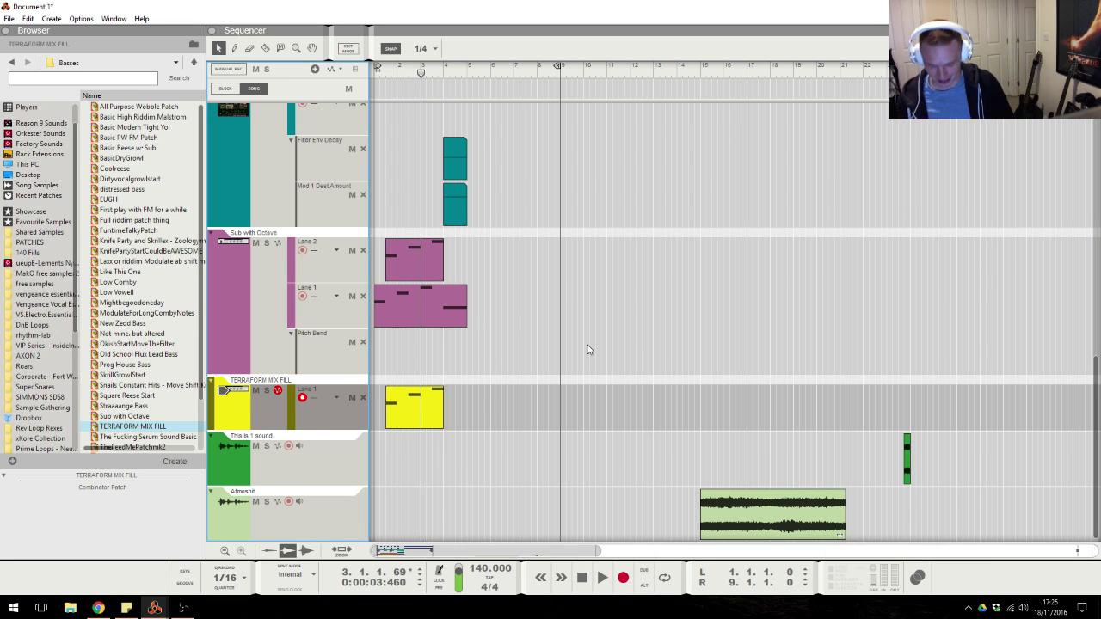
{"action": "key", "text": "ctrl+i"}
{"action": "left_click", "coordinate": [30, 242]}
{"action": "double_click", "coordinate": [129, 130]}
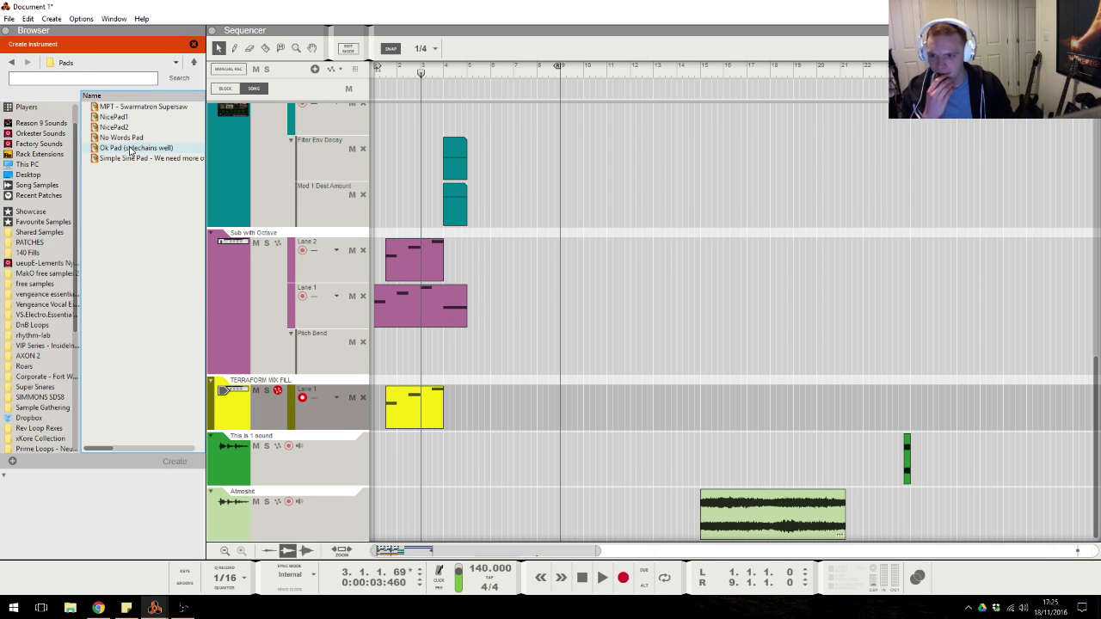
{"action": "double_click", "coordinate": [138, 107]}
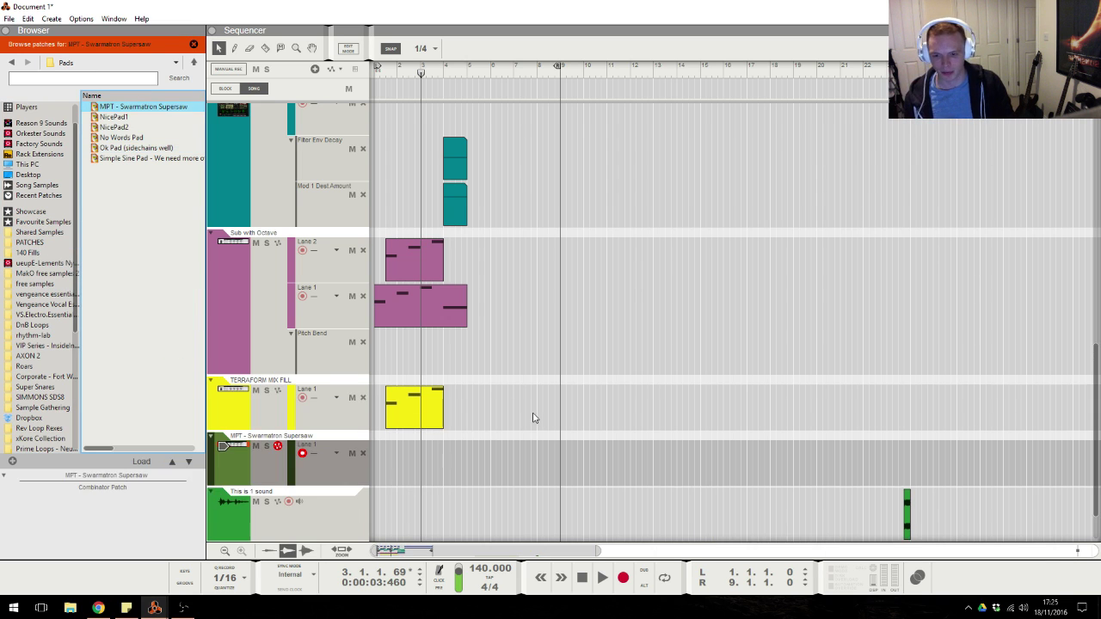
Duplicate the TERRAFORM MIX FILL clip onto the Supersaw lane and transpose all its notes down two octaves, starting on G0.
{"action": "left_click_drag", "start_coordinate": [428, 417], "coordinate": [422, 462], "text": "ctrl"}
{"action": "double_click", "coordinate": [422, 462]}
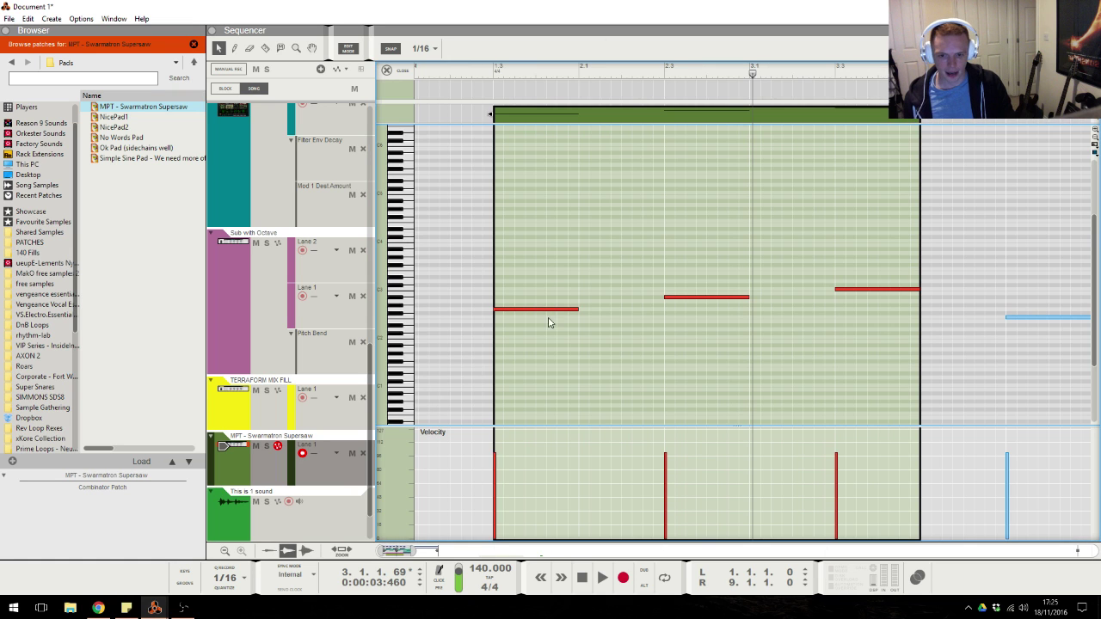
{"action": "key", "text": "ctrl+a"}
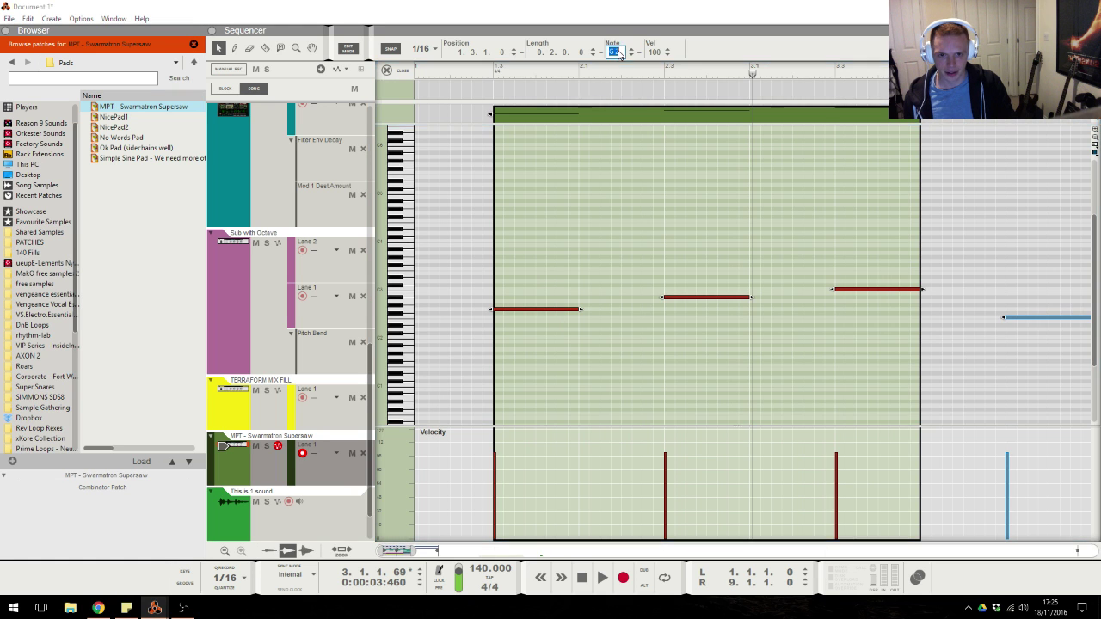
{"action": "key", "text": "shift+Down"}
{"action": "key", "text": "shift+Down"}
{"action": "scroll", "coordinate": [754, 246], "scroll_direction": "down", "scroll_amount": 1}
{"action": "left_click_drag", "start_coordinate": [533, 325], "coordinate": [573, 396]}
{"action": "left_click_drag", "start_coordinate": [909, 401], "coordinate": [536, 280]}
{"action": "scroll", "coordinate": [542, 324], "scroll_direction": "down", "scroll_amount": 2}
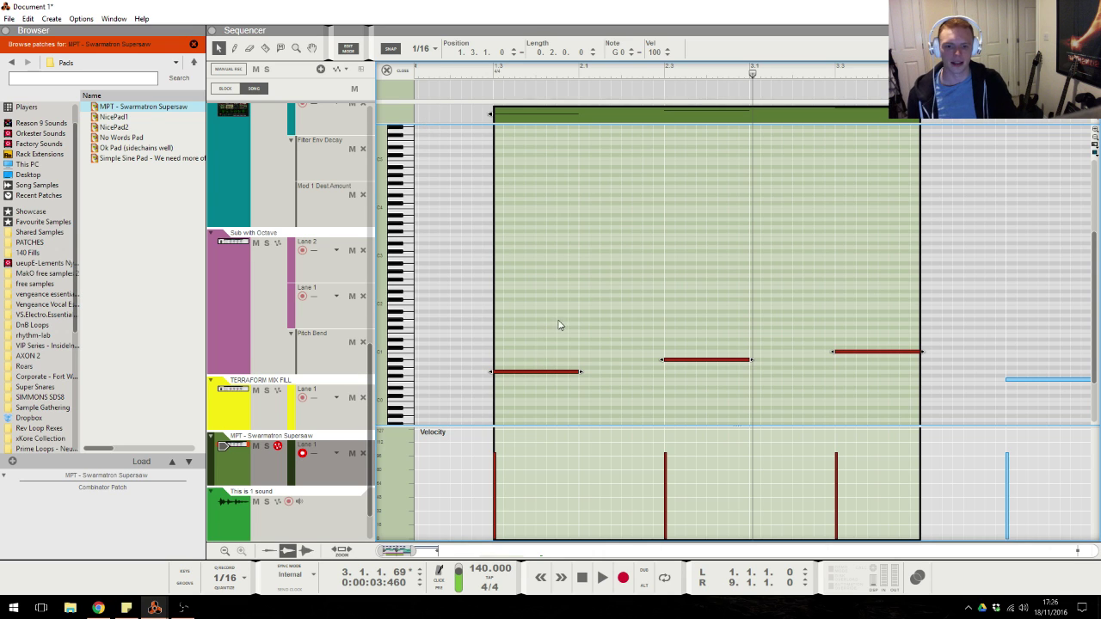
Stack transposed copies of the three notes above the originals to build six-note chords, and play them from bar 1.3.
{"action": "left_click_drag", "start_coordinate": [511, 374], "coordinate": [516, 266]}
{"action": "left_click", "coordinate": [515, 198]}
{"action": "left_click", "coordinate": [494, 73]}
{"action": "key", "text": "space"}
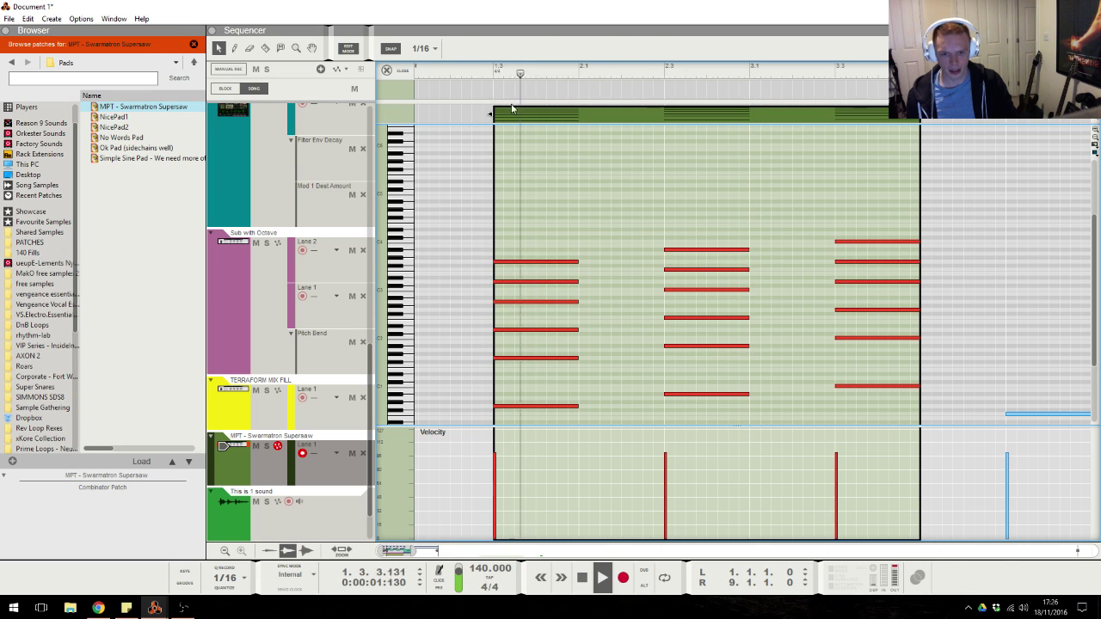
Delete the third note from the bottom in each of the three chords.
{"action": "scroll", "coordinate": [609, 281], "scroll_direction": "down", "scroll_amount": 2}
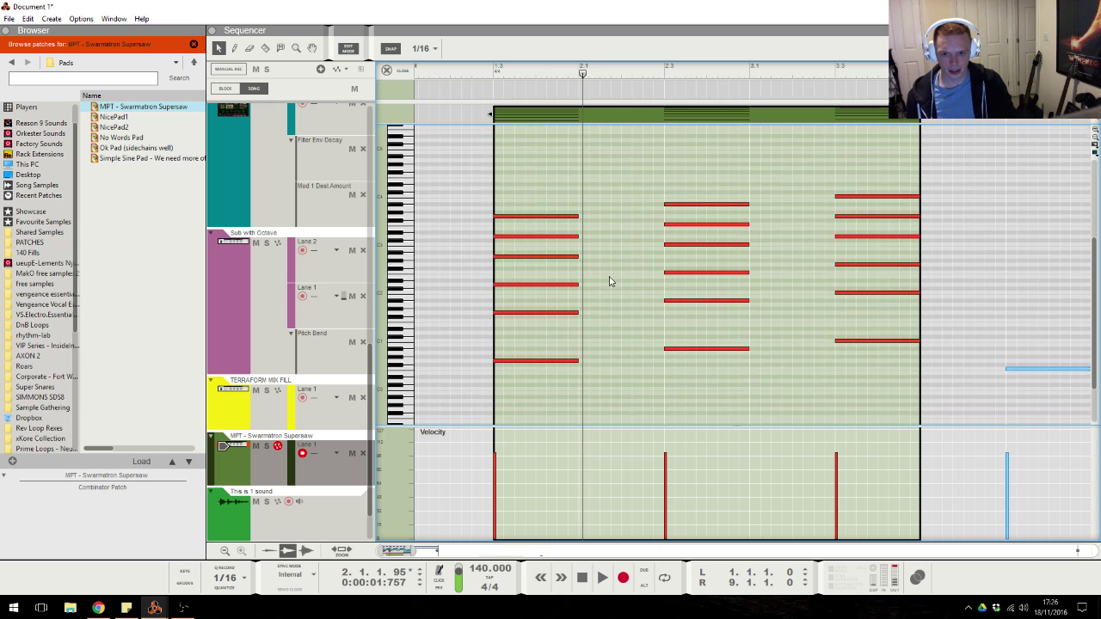
{"action": "left_click", "coordinate": [559, 285]}
{"action": "key", "text": "Delete"}
{"action": "left_click", "coordinate": [674, 273]}
{"action": "key", "text": "Delete"}
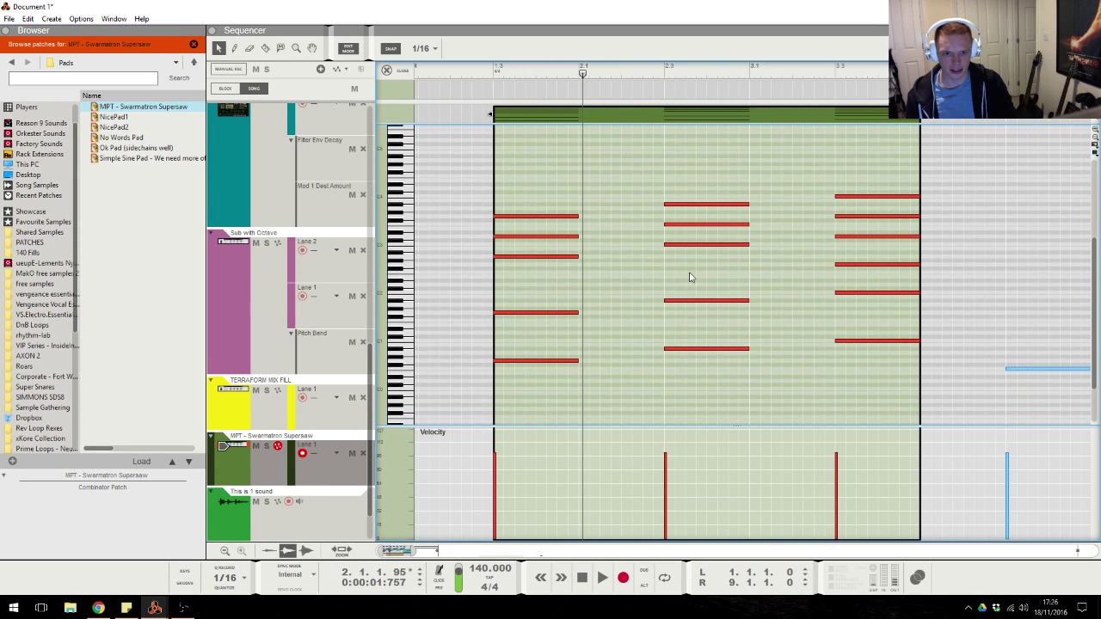
{"action": "left_click", "coordinate": [851, 266]}
{"action": "key", "text": "Delete"}
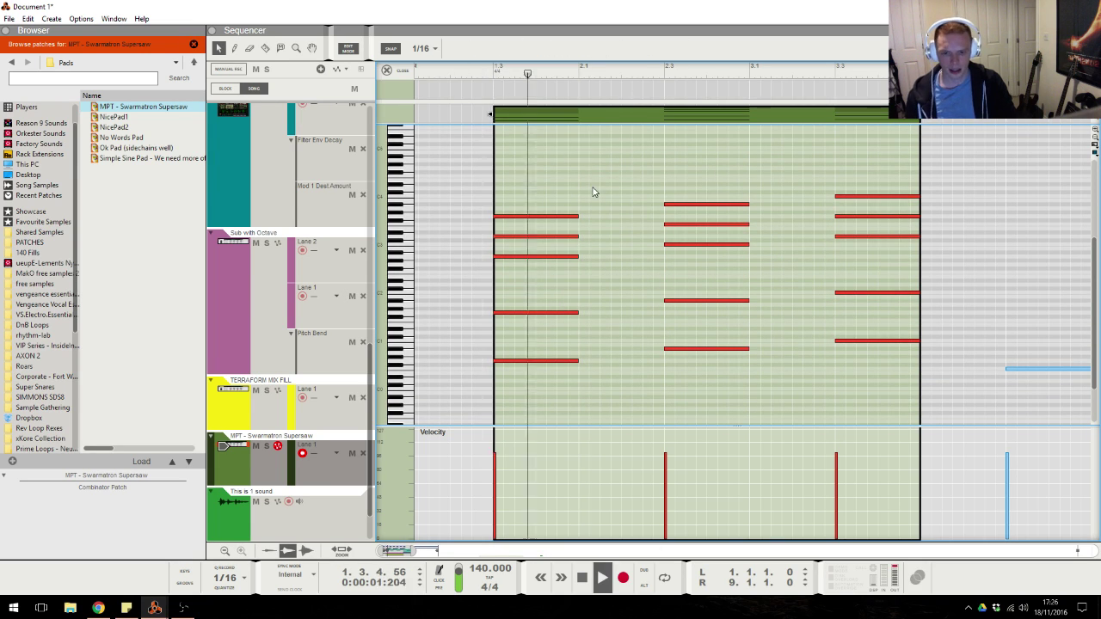
Lower the middle note of the three chords to G2, A#2 and C3 respectively, and replay the clip from bar 1.3.
{"action": "left_click", "coordinate": [564, 361]}
{"action": "left_click", "coordinate": [568, 314]}
{"action": "left_click", "coordinate": [559, 257]}
{"action": "left_click_drag", "start_coordinate": [559, 258], "coordinate": [559, 269]}
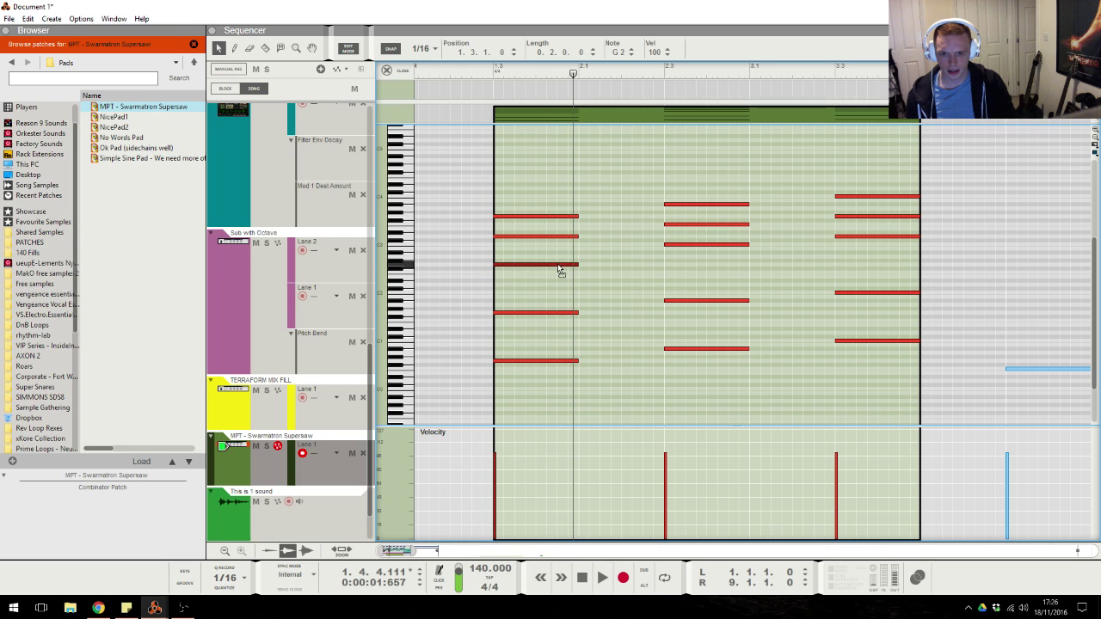
{"action": "left_click_drag", "start_coordinate": [699, 248], "coordinate": [714, 254]}
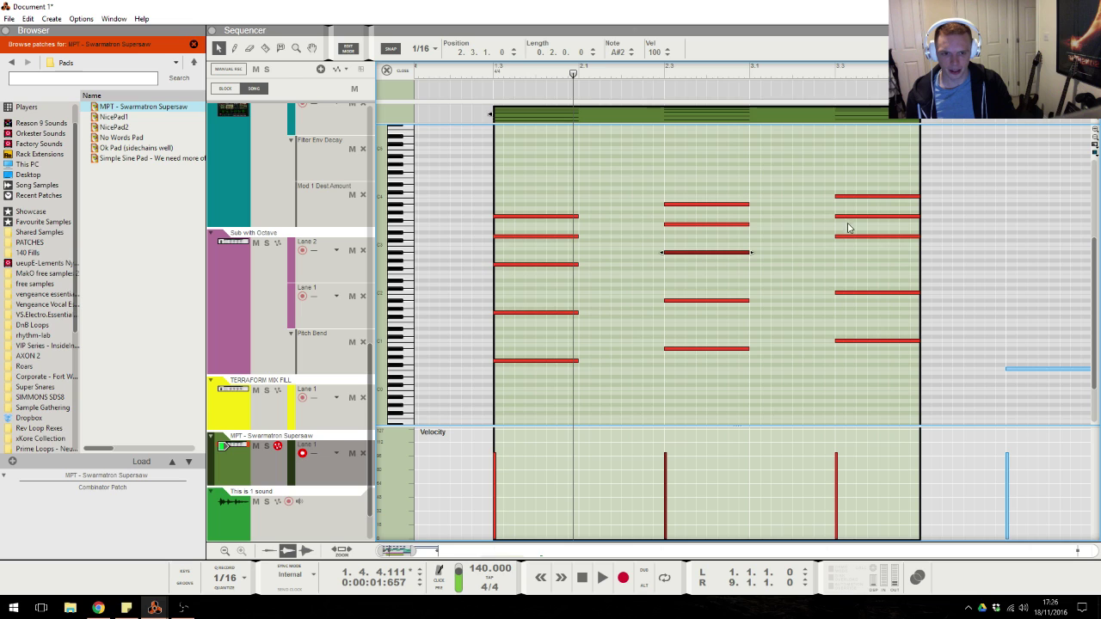
{"action": "left_click_drag", "start_coordinate": [854, 236], "coordinate": [857, 244]}
{"action": "key", "text": "space"}
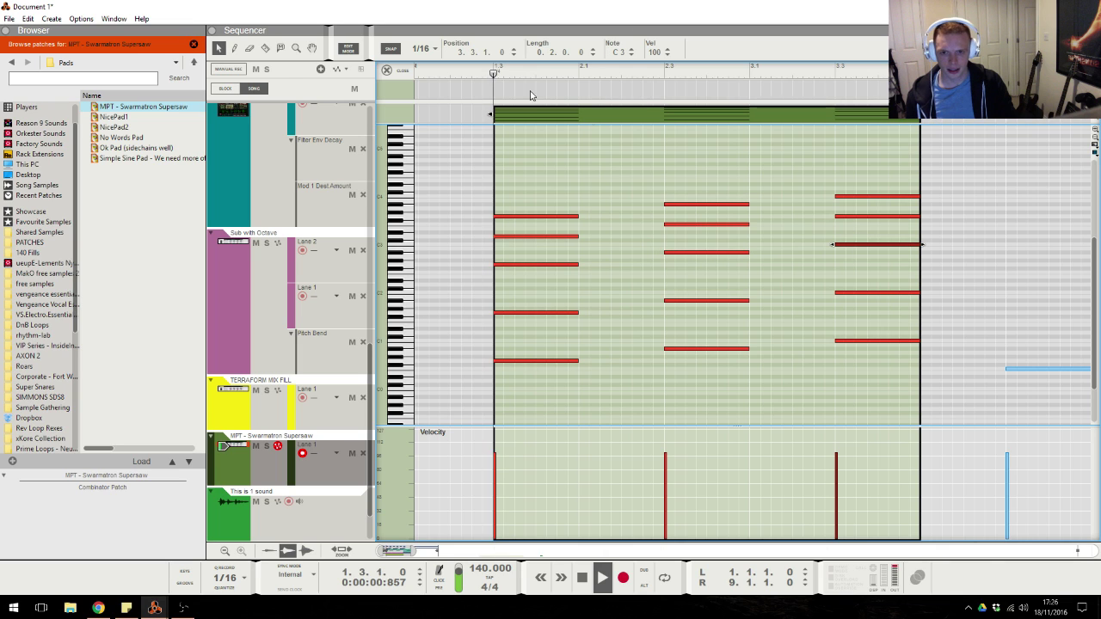
{"action": "left_click", "coordinate": [645, 167]}
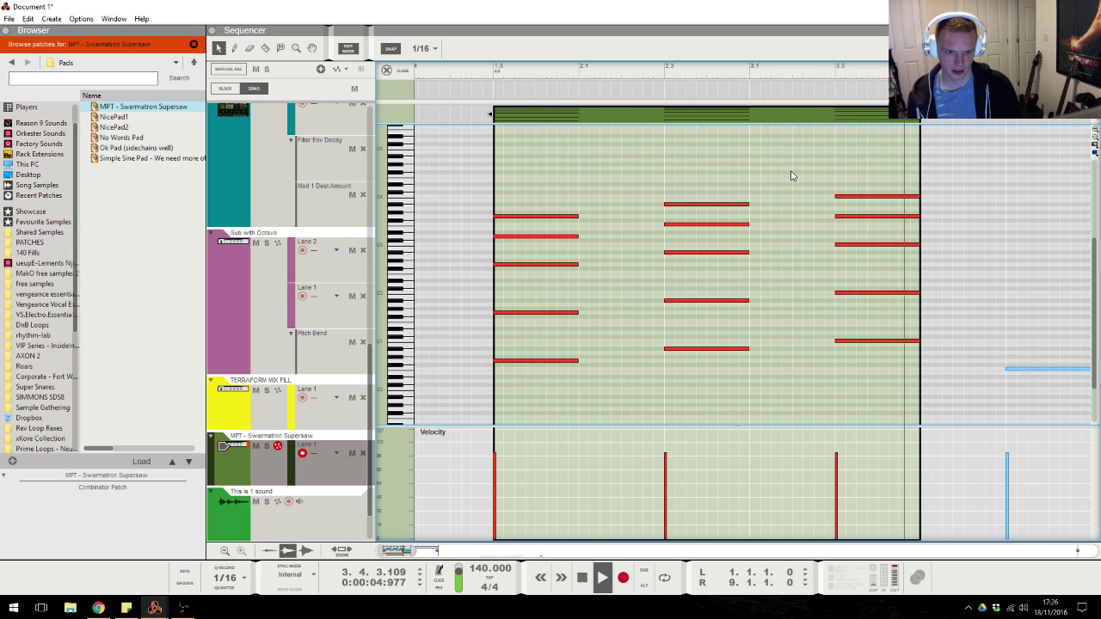
Route the MPT - Swarmatron Supersaw mixer channel's output to the Sidechain bus and return to the sequencer.
{"action": "key", "text": "alt+Tab"}
{"action": "left_click", "coordinate": [879, 592]}
{"action": "right_click", "coordinate": [882, 491]}
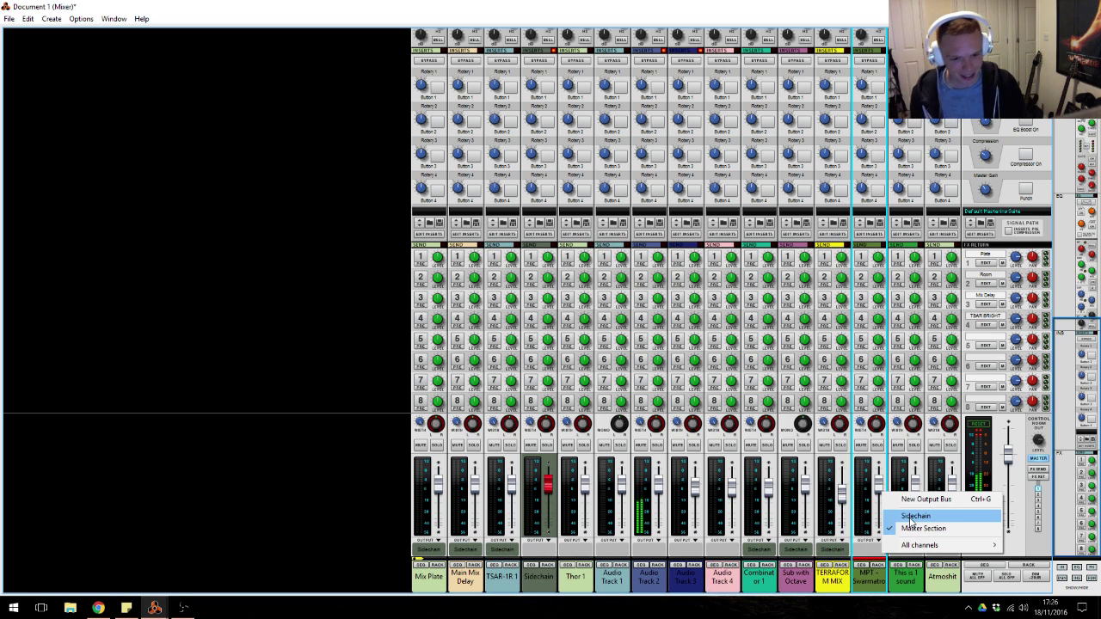
{"action": "left_click", "coordinate": [914, 516]}
{"action": "key", "text": "alt+Tab"}
{"action": "key", "text": "space"}
Stack further notes within and above the first Supersaw chord, reaching up to A4.
{"action": "left_click", "coordinate": [99, 607]}
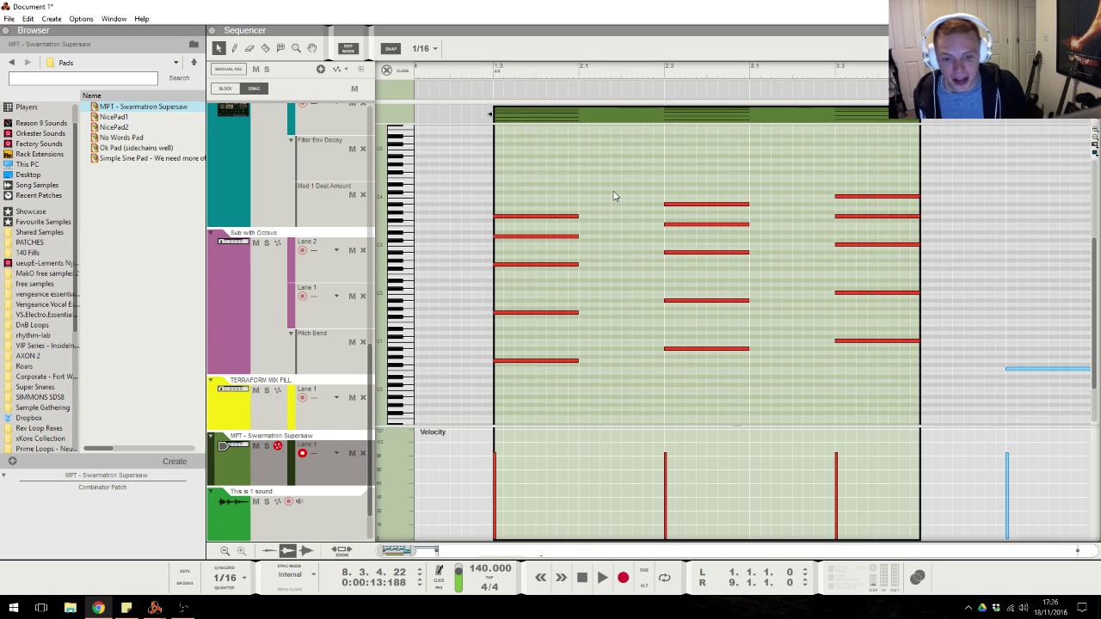
{"action": "left_click", "coordinate": [611, 237]}
{"action": "scroll", "coordinate": [611, 228], "scroll_direction": "up", "scroll_amount": 1}
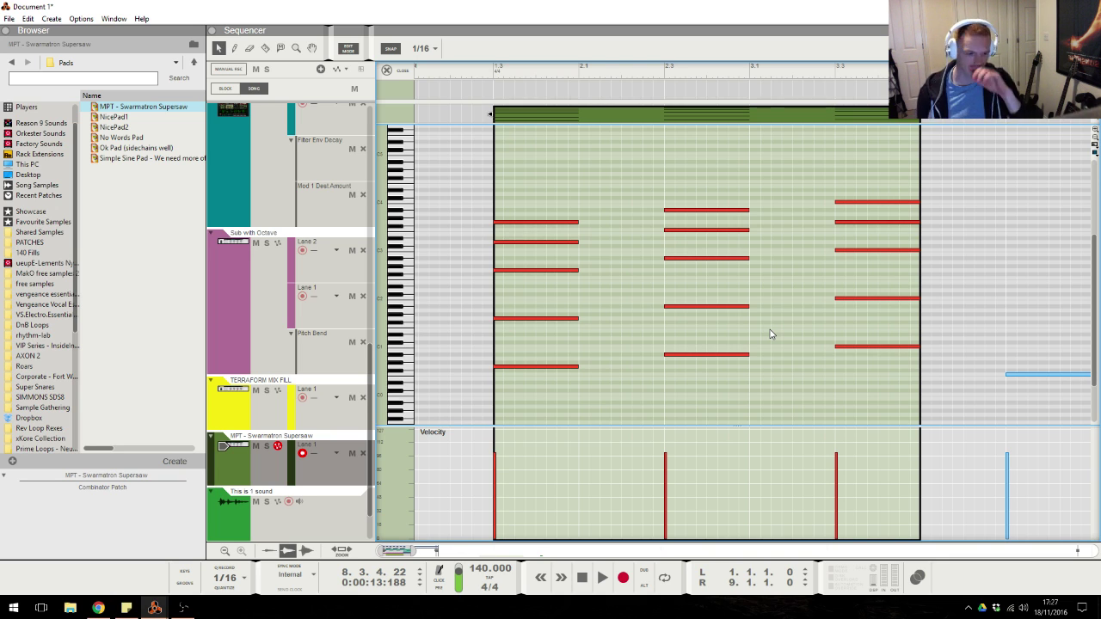
{"action": "scroll", "coordinate": [738, 261], "scroll_direction": "up", "scroll_amount": 1}
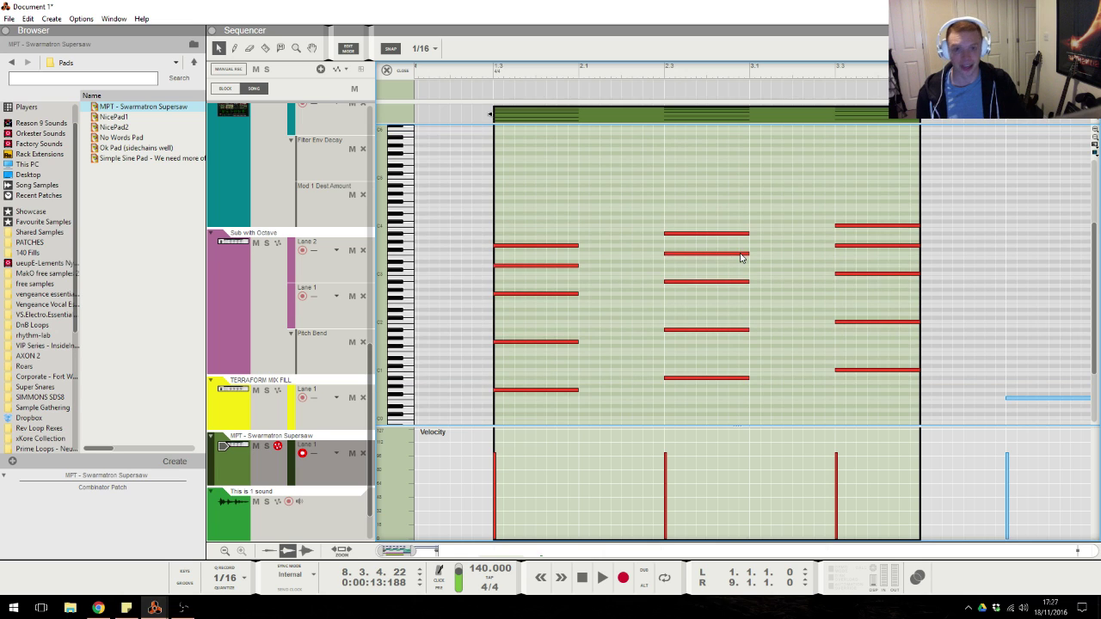
{"action": "left_click", "coordinate": [551, 294]}
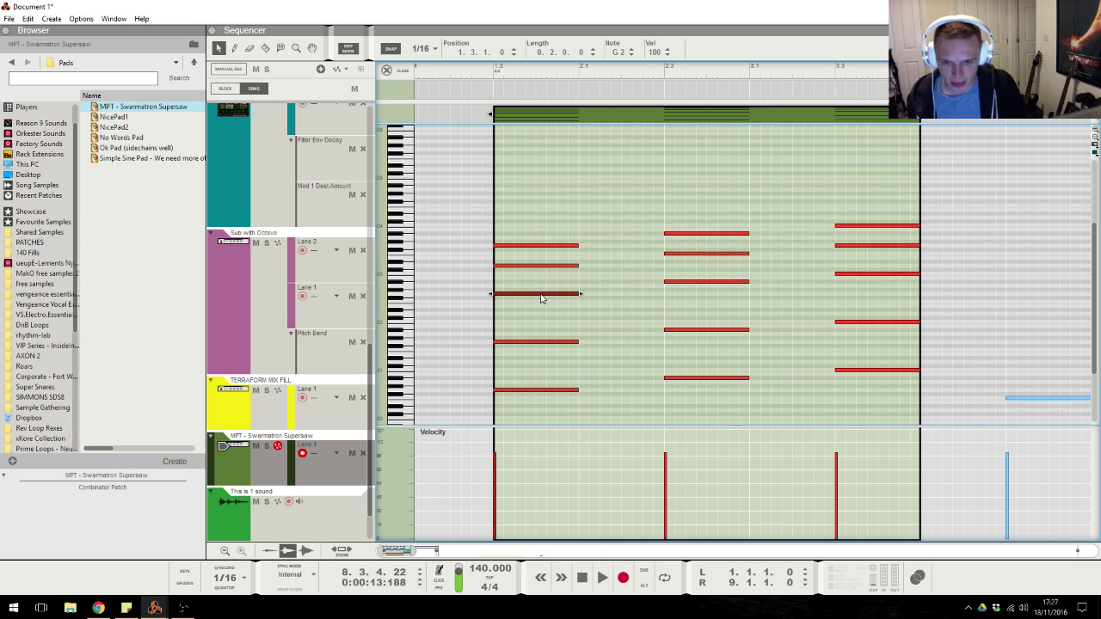
{"action": "left_click_drag", "start_coordinate": [542, 294], "coordinate": [523, 191]}
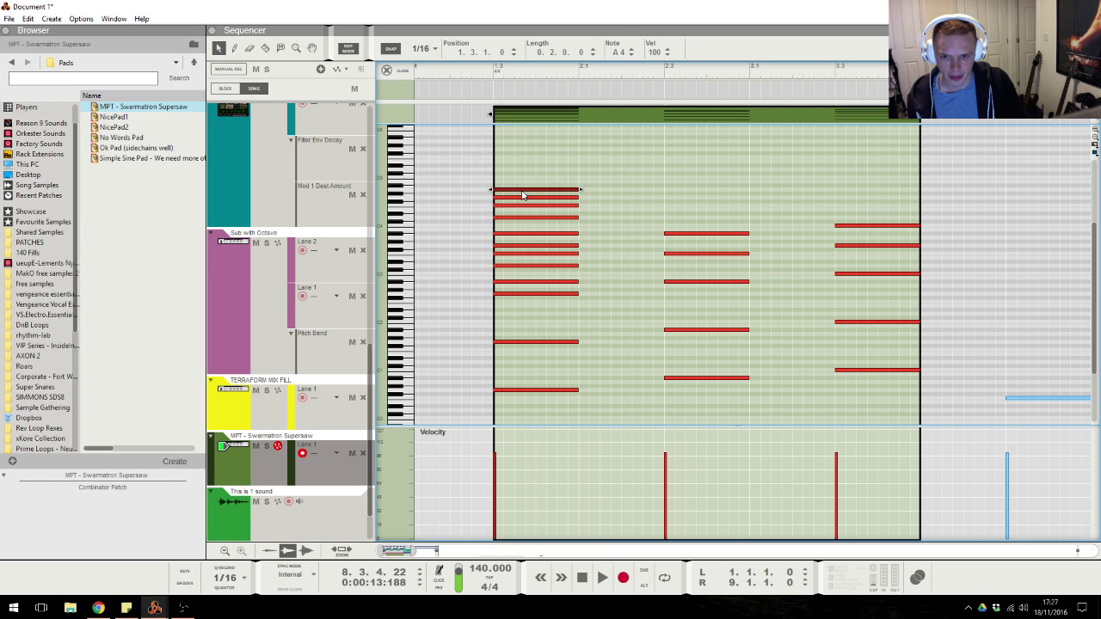
Play the Supersaw clip from bar 1.3 to audition the thickened first chord, and return the playhead there.
{"action": "left_click", "coordinate": [490, 86]}
{"action": "key", "text": "space"}
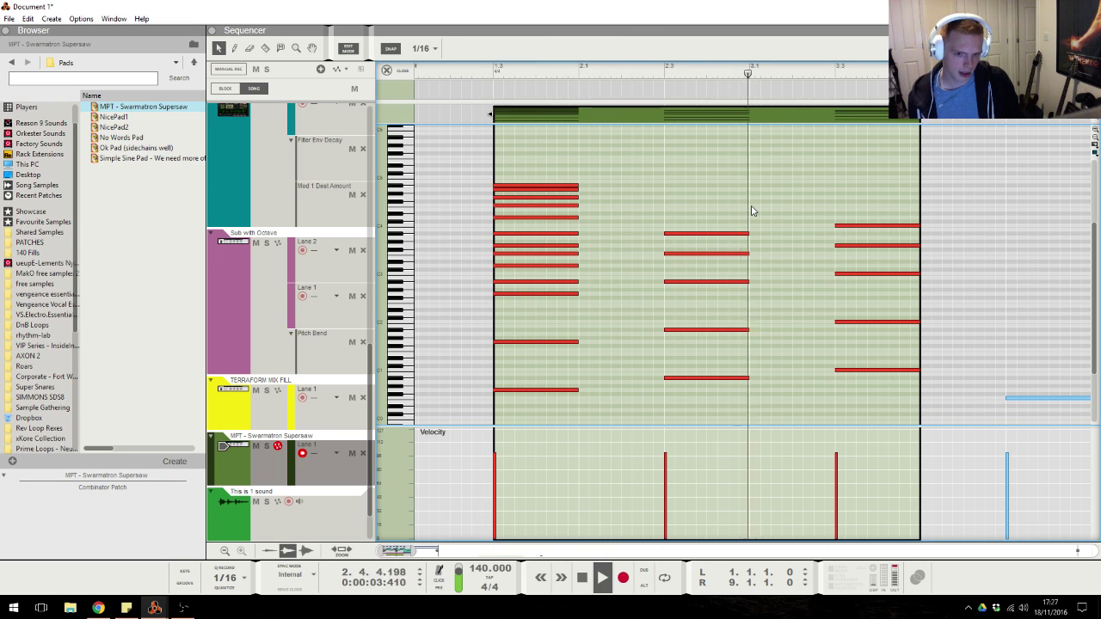
{"action": "key", "text": "space"}
{"action": "scroll", "coordinate": [683, 242], "scroll_direction": "up", "scroll_amount": 1}
{"action": "left_click", "coordinate": [505, 88]}
{"action": "key", "text": "space"}
{"action": "key", "text": "space"}
{"action": "left_click", "coordinate": [496, 73]}
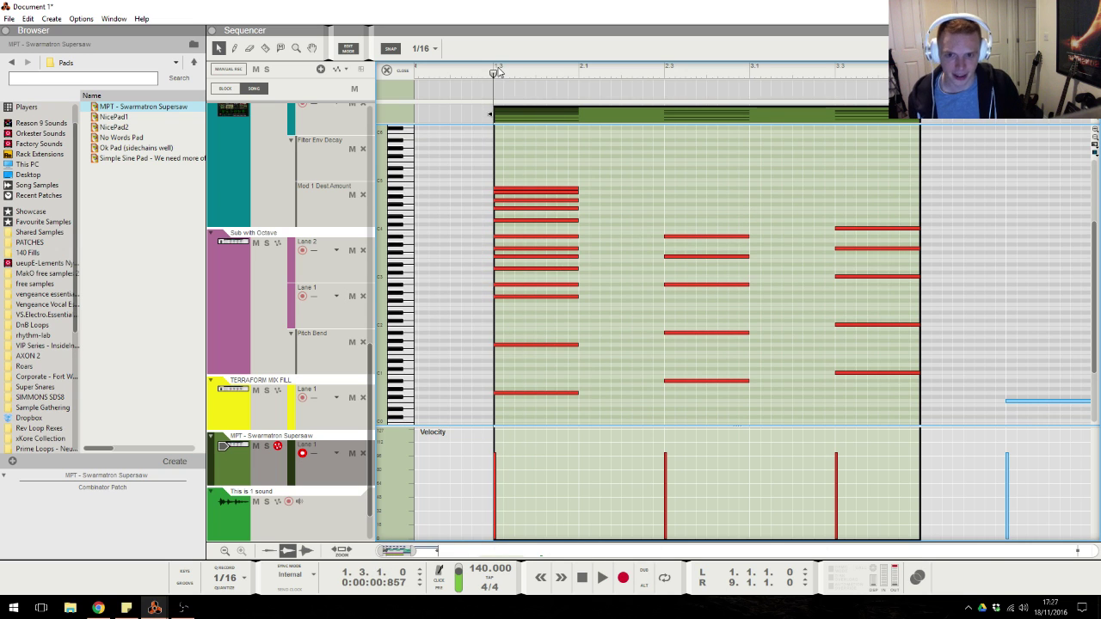
Open the FILTERZ.wav MediaFire link from the Twitch chat and download the file.
{"action": "key", "text": "alt+Tab"}
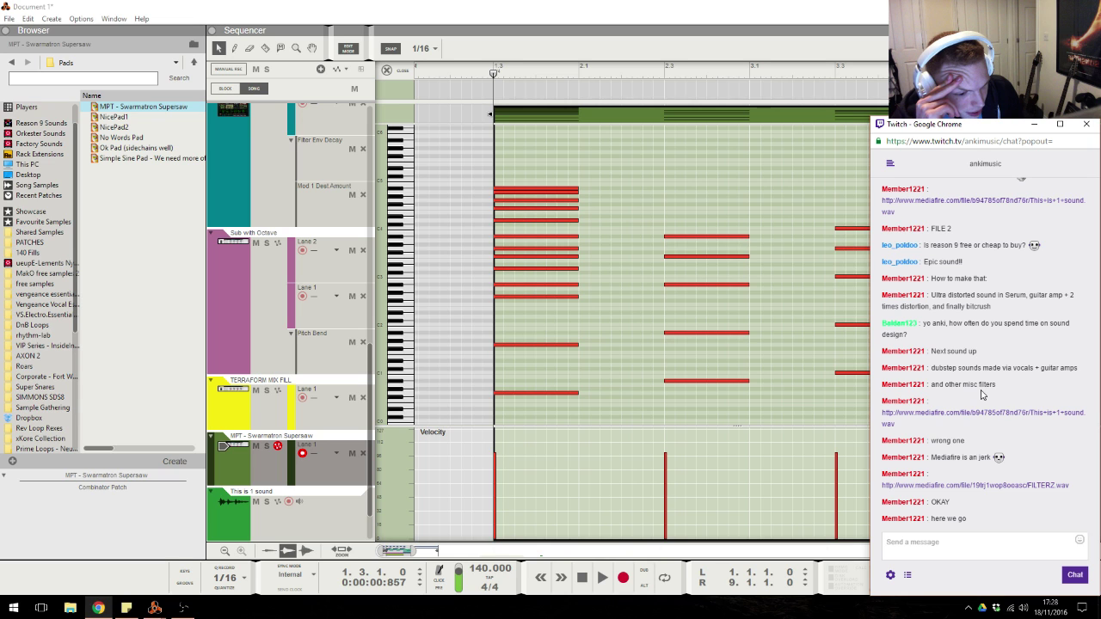
{"action": "left_click", "coordinate": [953, 488]}
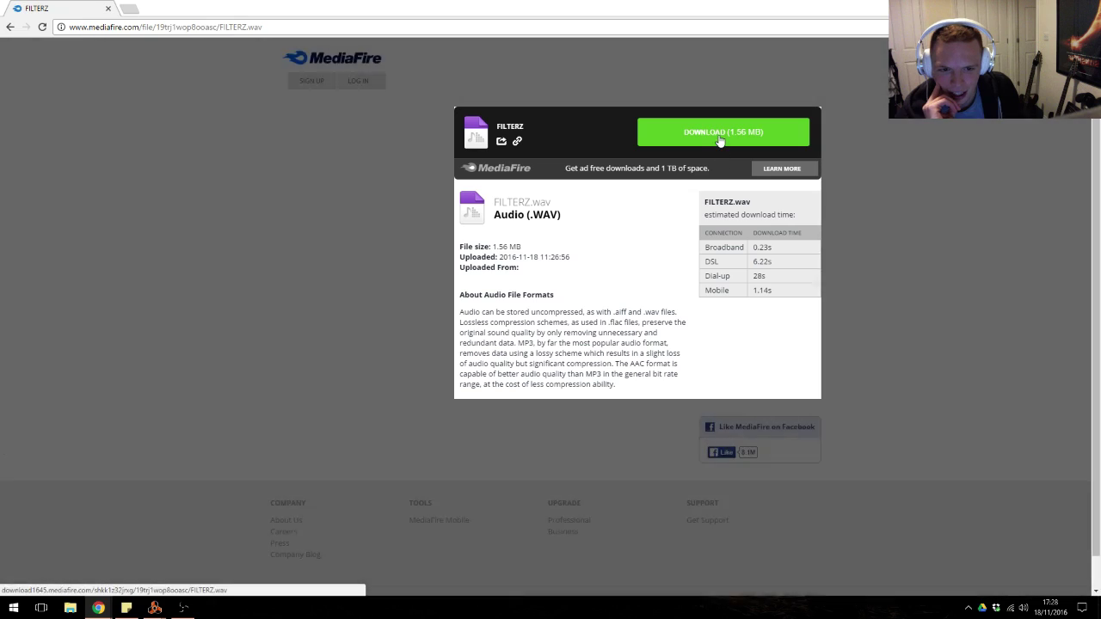
{"action": "left_click", "coordinate": [717, 136]}
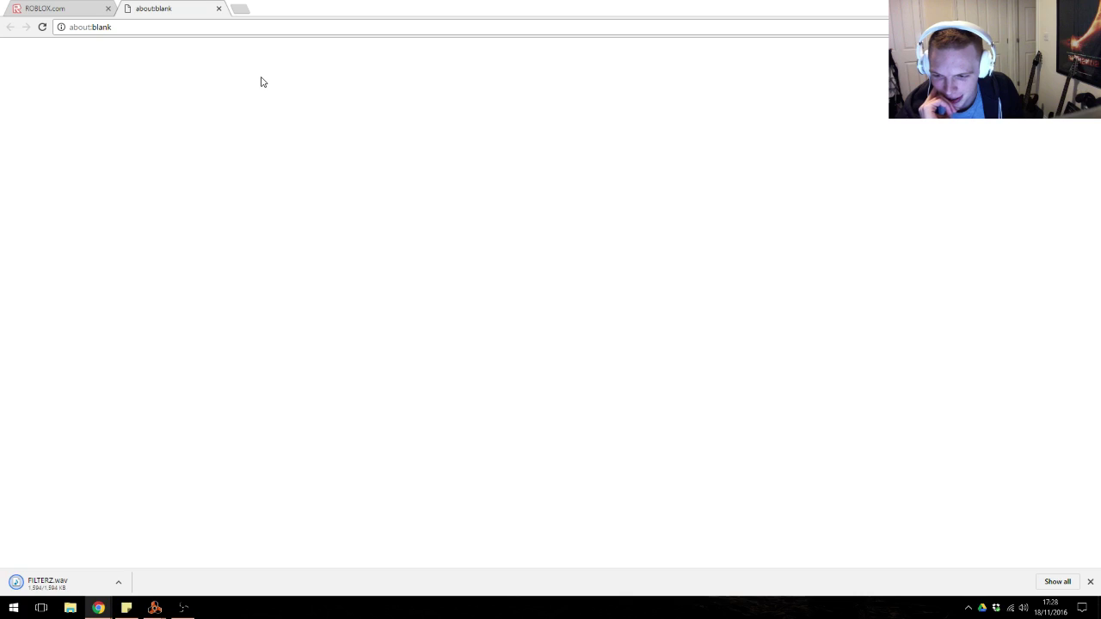
Show the downloaded FILTERZ file in its folder and import it into the sequencer as a new audio track.
{"action": "right_click", "coordinate": [84, 574]}
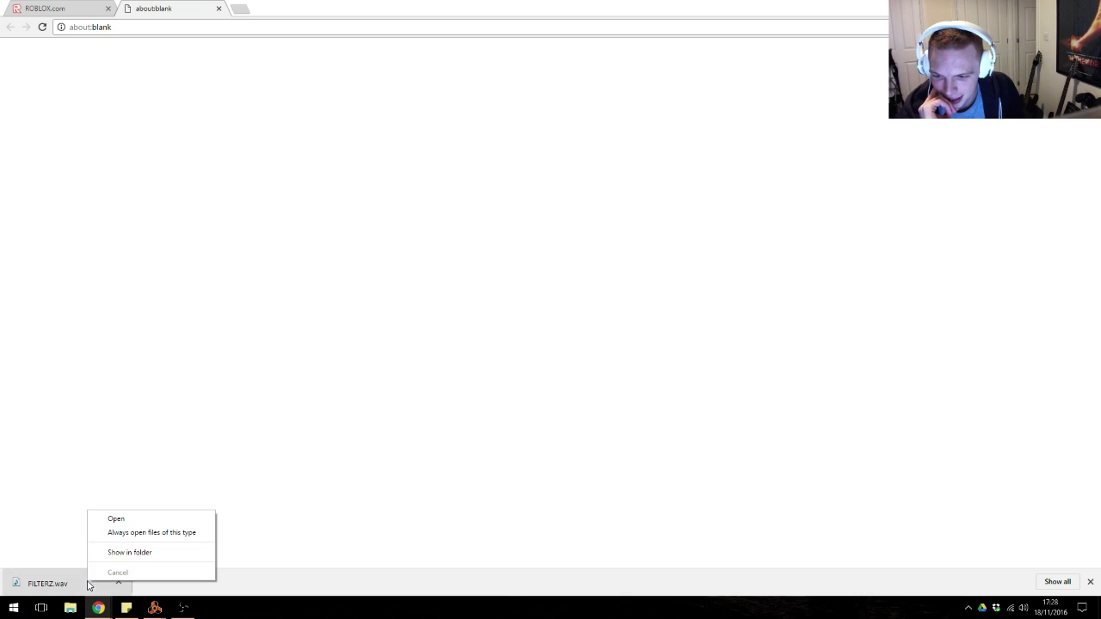
{"action": "left_click", "coordinate": [130, 555]}
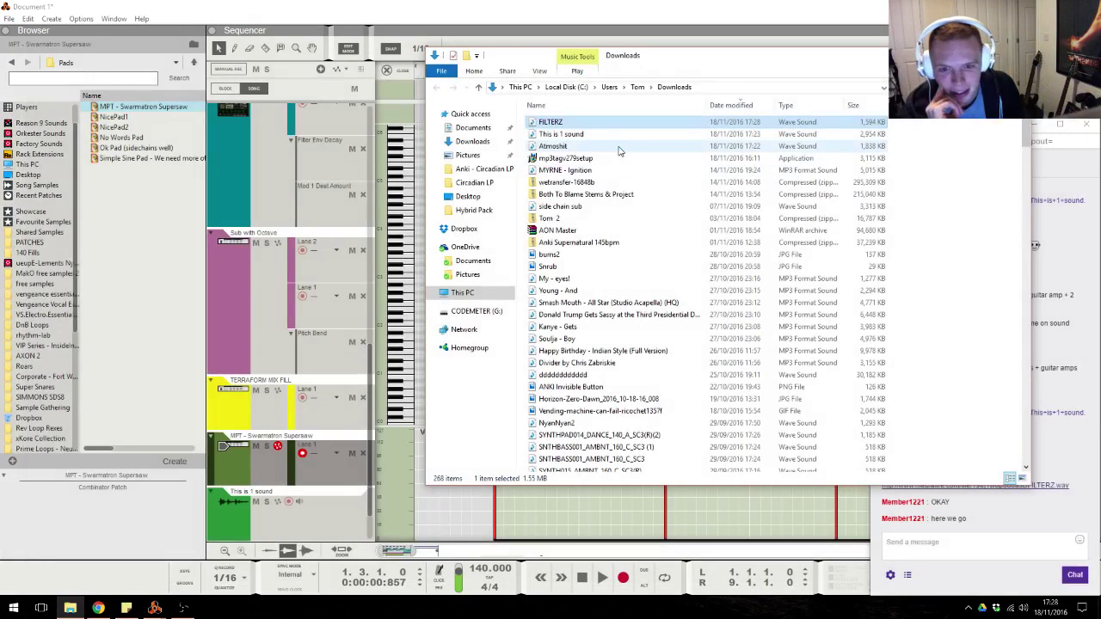
{"action": "key", "text": "alt+Tab"}
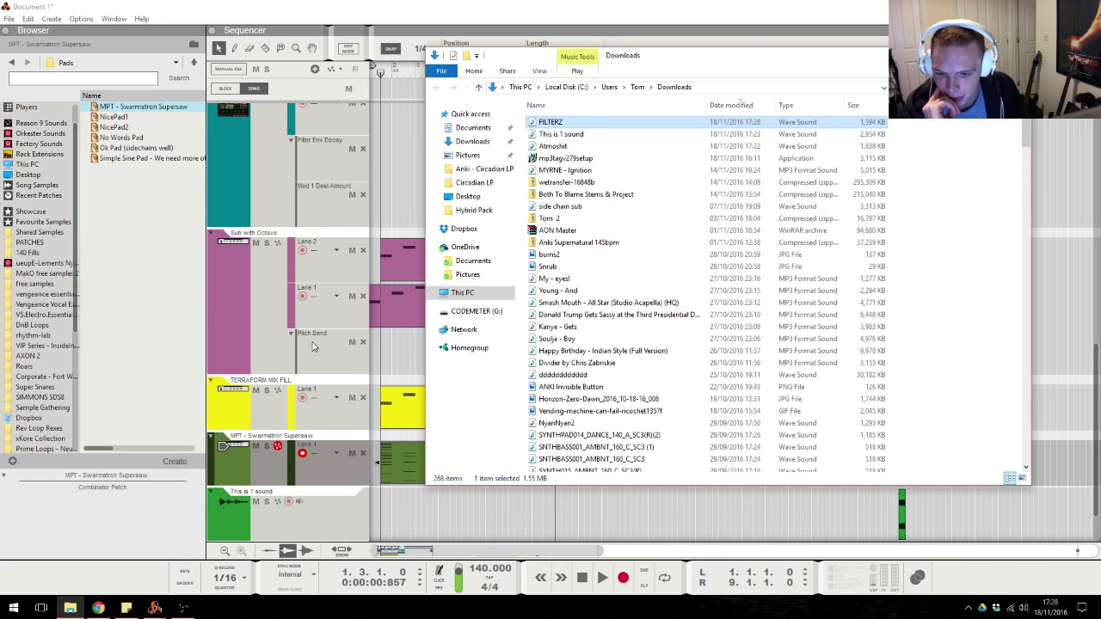
{"action": "left_click", "coordinate": [70, 608]}
{"action": "left_click_drag", "start_coordinate": [550, 125], "coordinate": [917, 528]}
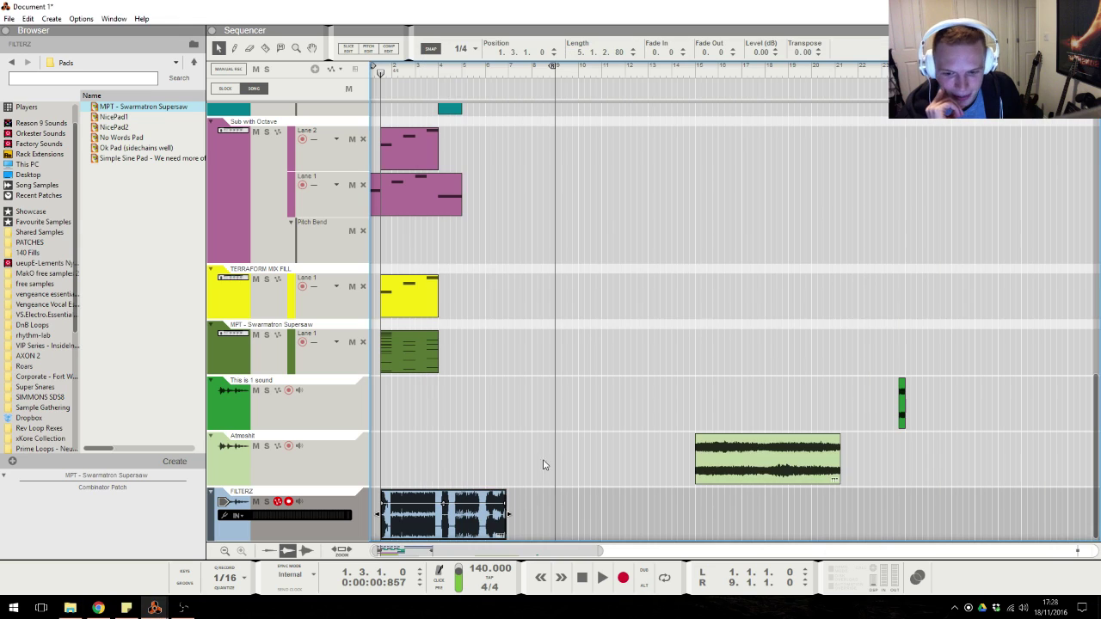
Move the FILTERZ clip to bar 9.3, solo its track, and play the clip from its start.
{"action": "left_click_drag", "start_coordinate": [456, 516], "coordinate": [641, 520]}
{"action": "left_click", "coordinate": [268, 502]}
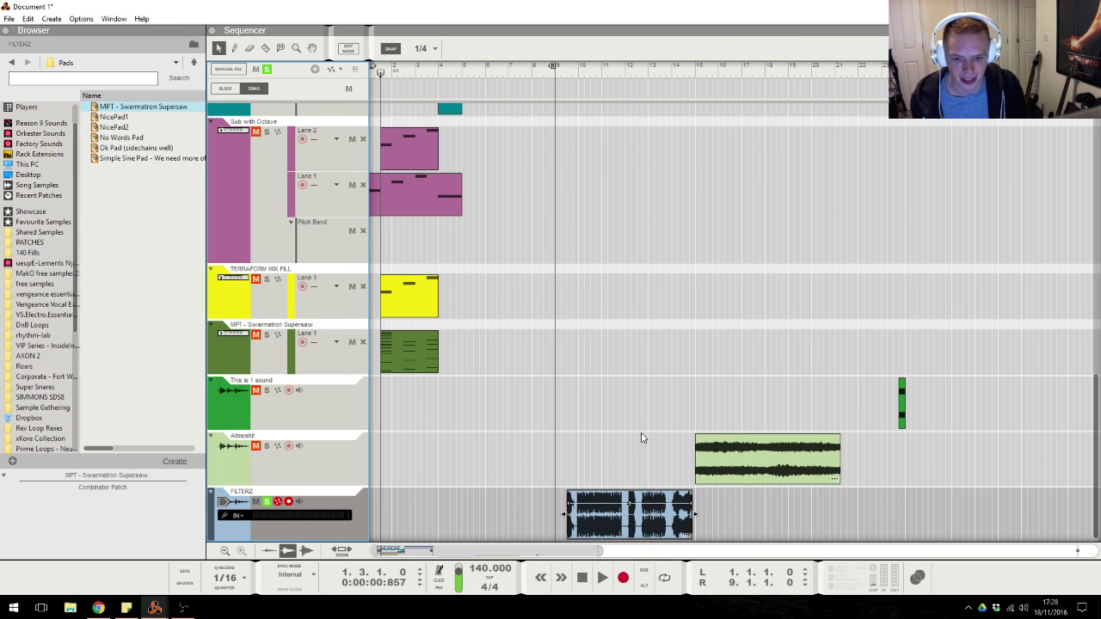
{"action": "left_click", "coordinate": [635, 515]}
{"action": "left_click", "coordinate": [574, 75]}
{"action": "left_click_drag", "start_coordinate": [575, 78], "coordinate": [565, 83]}
{"action": "left_click", "coordinate": [695, 187]}
{"action": "key", "text": "space"}
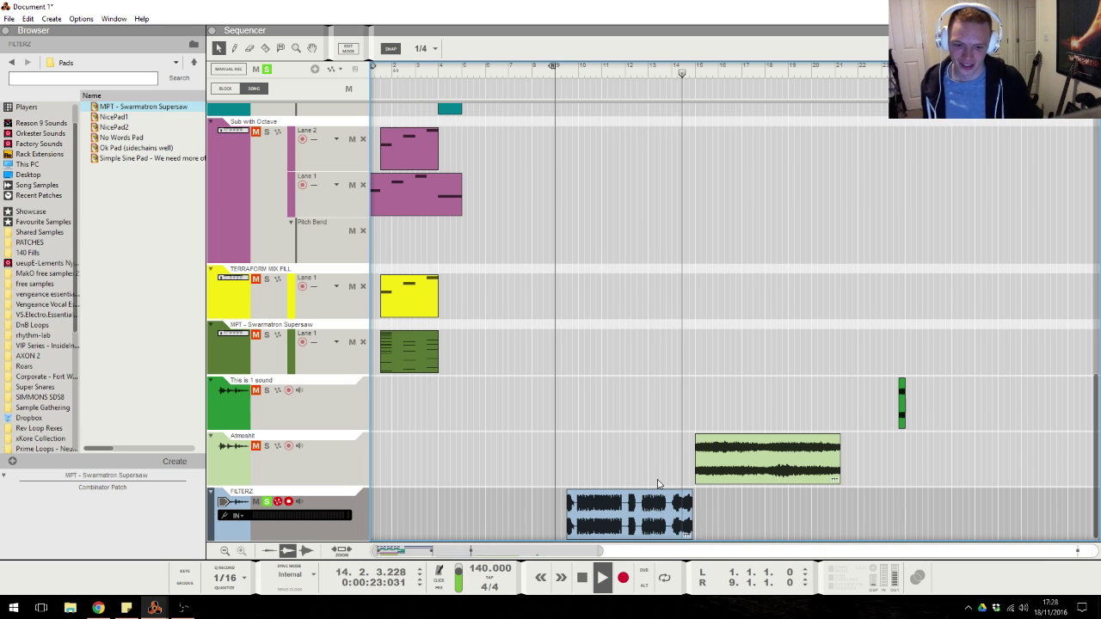
Split the FILTERZ clip into sections and move the section ending at bar 14 out to bar 22.
{"action": "key", "text": "space"}
{"action": "key", "text": "r"}
{"action": "left_click", "coordinate": [674, 524]}
{"action": "key", "text": "q"}
{"action": "left_click_drag", "start_coordinate": [656, 520], "coordinate": [879, 544]}
Play the FILTERZ section at bar 14, return the playhead to bar 9.3, and check the Twitch chat.
{"action": "left_click", "coordinate": [673, 72]}
{"action": "key", "text": "space"}
{"action": "key", "text": "space"}
{"action": "left_click", "coordinate": [596, 72]}
{"action": "left_click", "coordinate": [623, 359]}
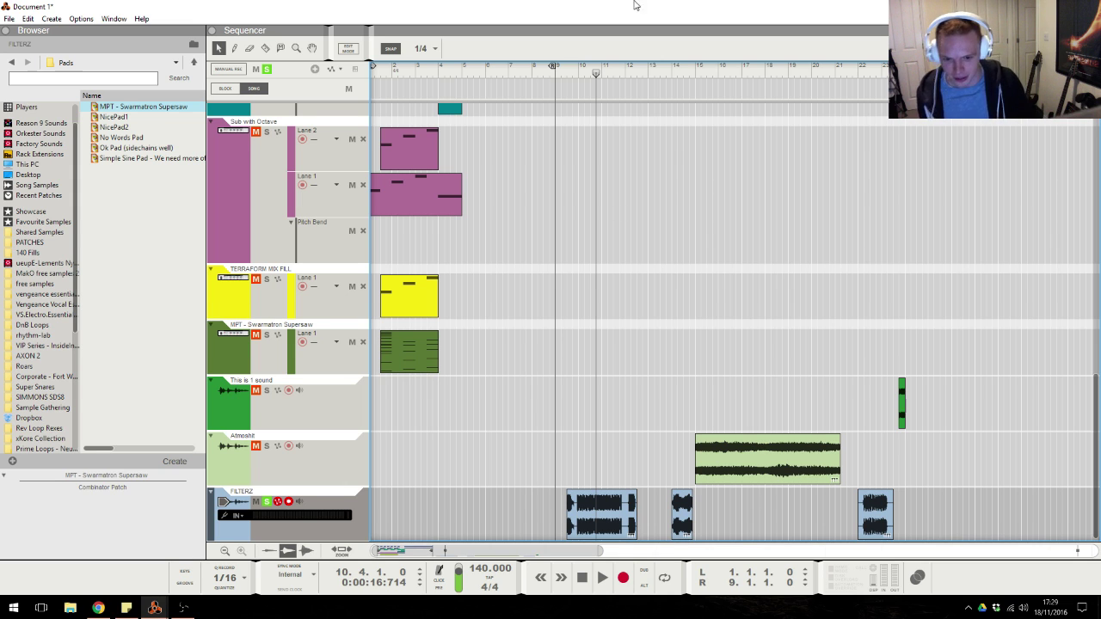
{"action": "left_click", "coordinate": [566, 71]}
{"action": "key", "text": "alt+Tab"}
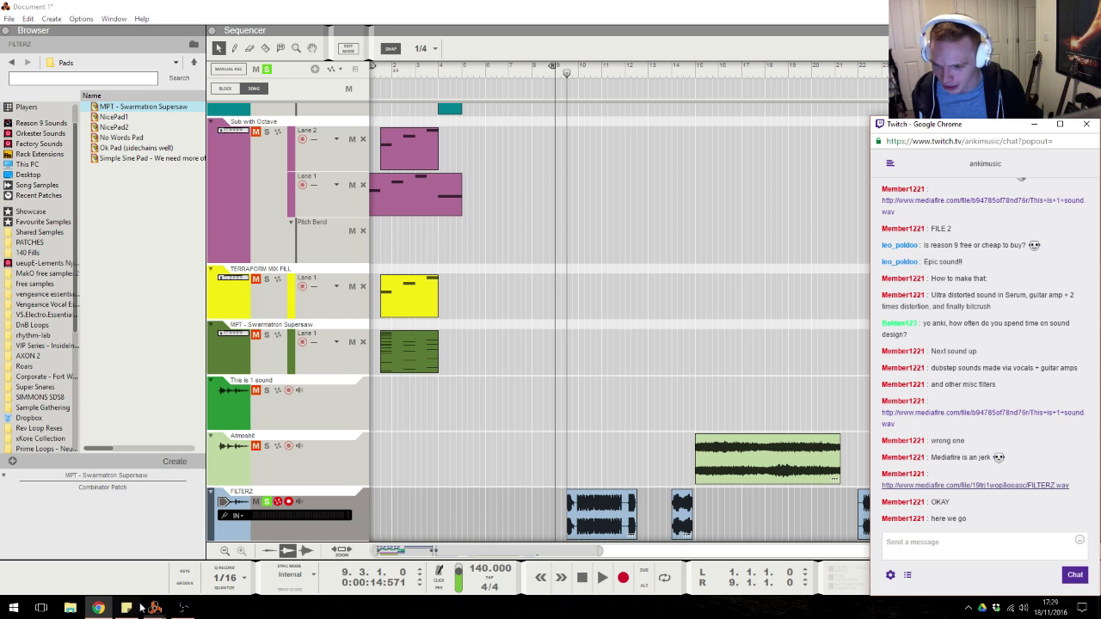
{"action": "key", "text": "alt+Tab"}
Play the opening FILTERZ section, move it to about bar 26, and continue playback from bar 14.
{"action": "key", "text": "space"}
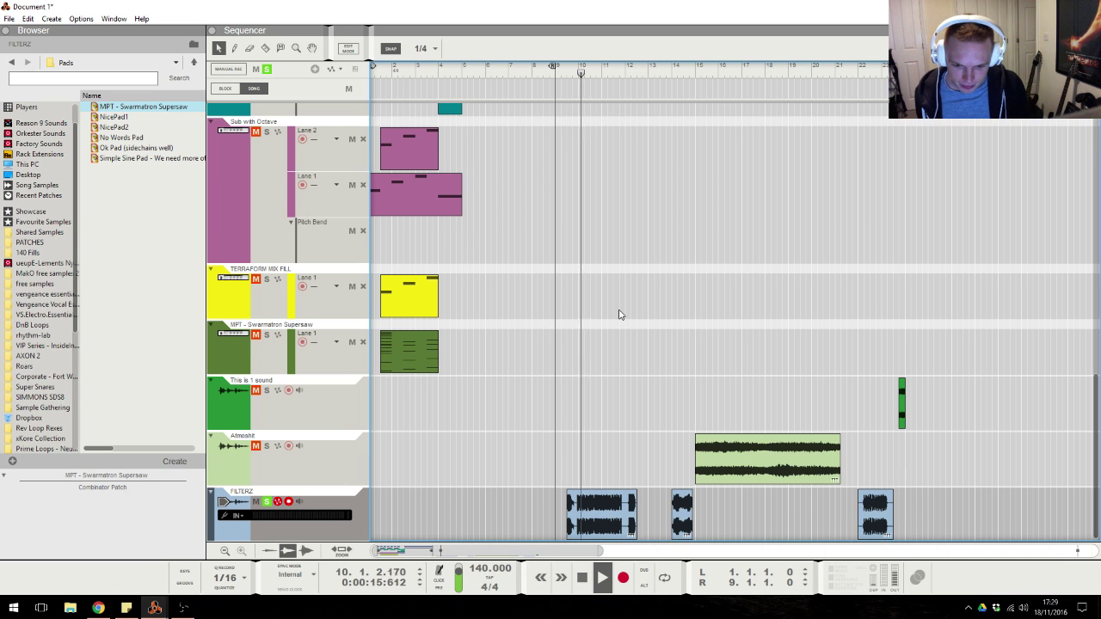
{"action": "left_click_drag", "start_coordinate": [592, 499], "coordinate": [983, 501]}
{"action": "left_click", "coordinate": [673, 74]}
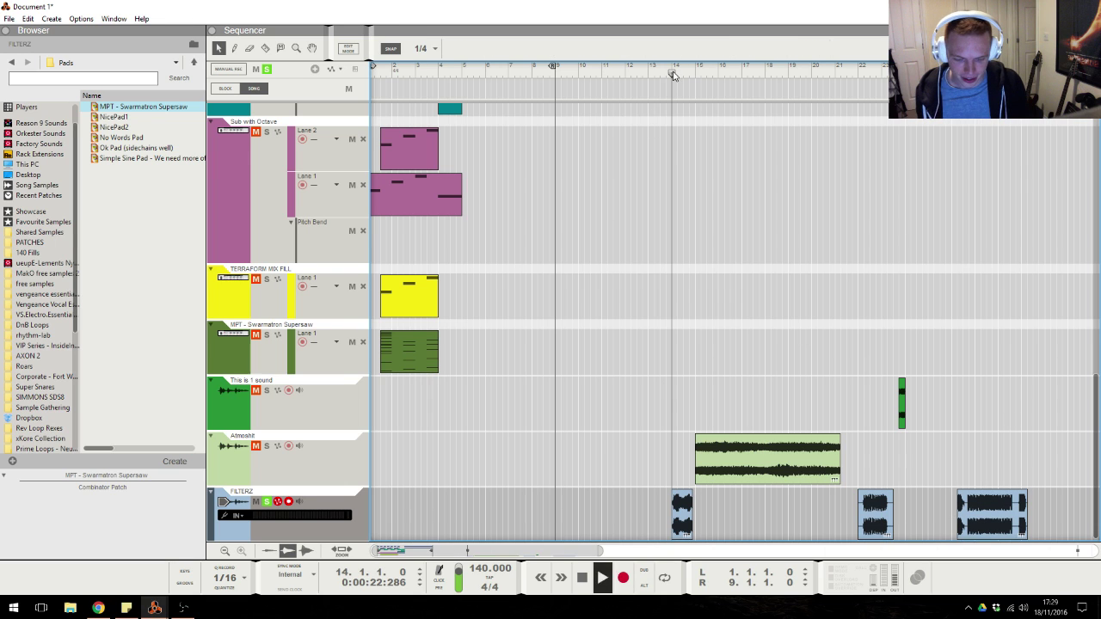
Enable a high-pass filter at 187.1 Hz on the FILTERZ channel and cut its high mids by 6.67 dB at 1.29 kHz during playback.
{"action": "left_click", "coordinate": [864, 74]}
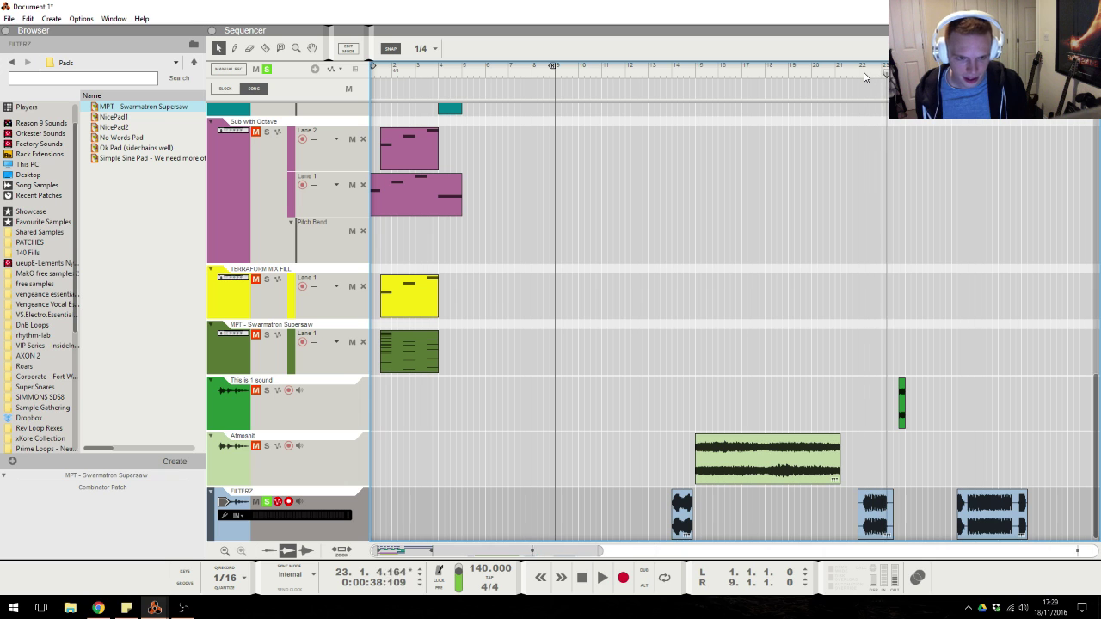
{"action": "key", "text": "F2"}
{"action": "left_click", "coordinate": [991, 165]}
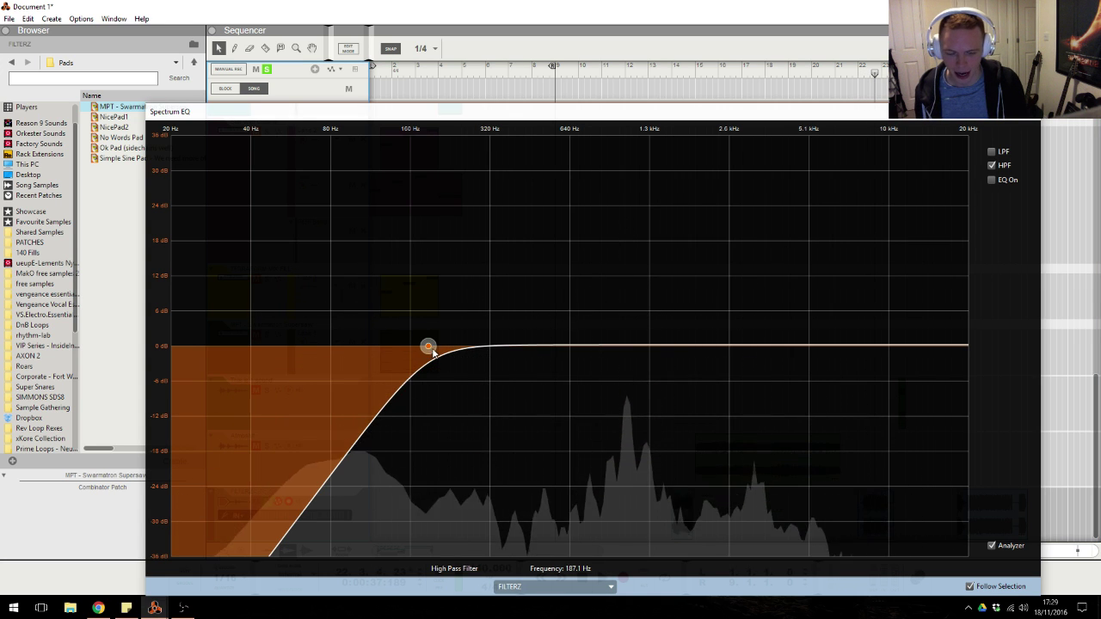
{"action": "left_click", "coordinate": [1005, 180]}
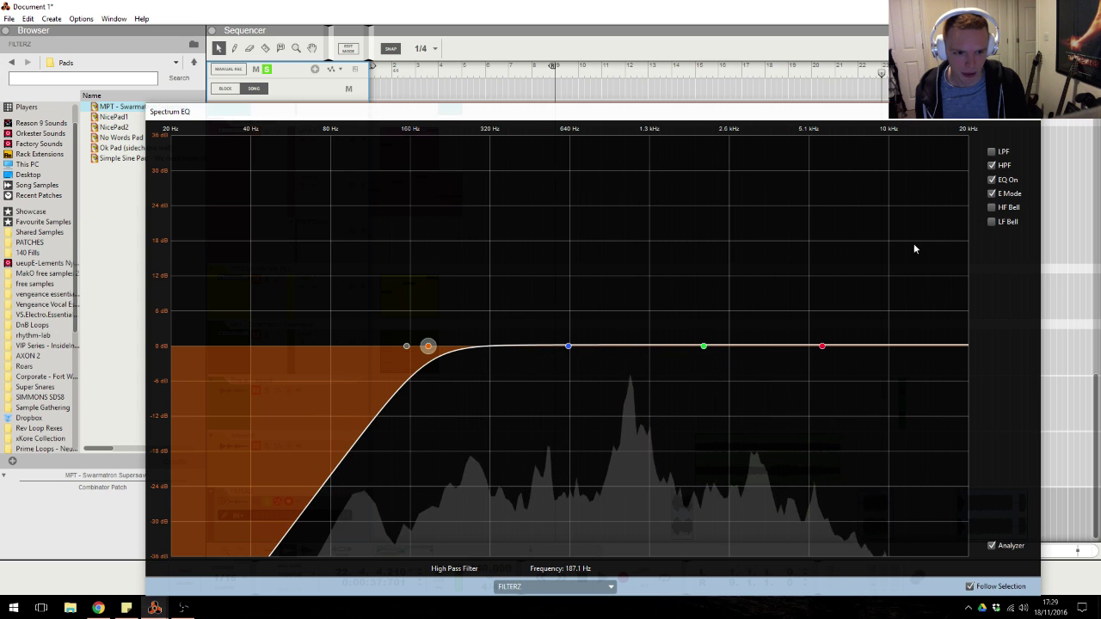
{"action": "left_click_drag", "start_coordinate": [703, 346], "coordinate": [783, 279]}
{"action": "key", "text": "space"}
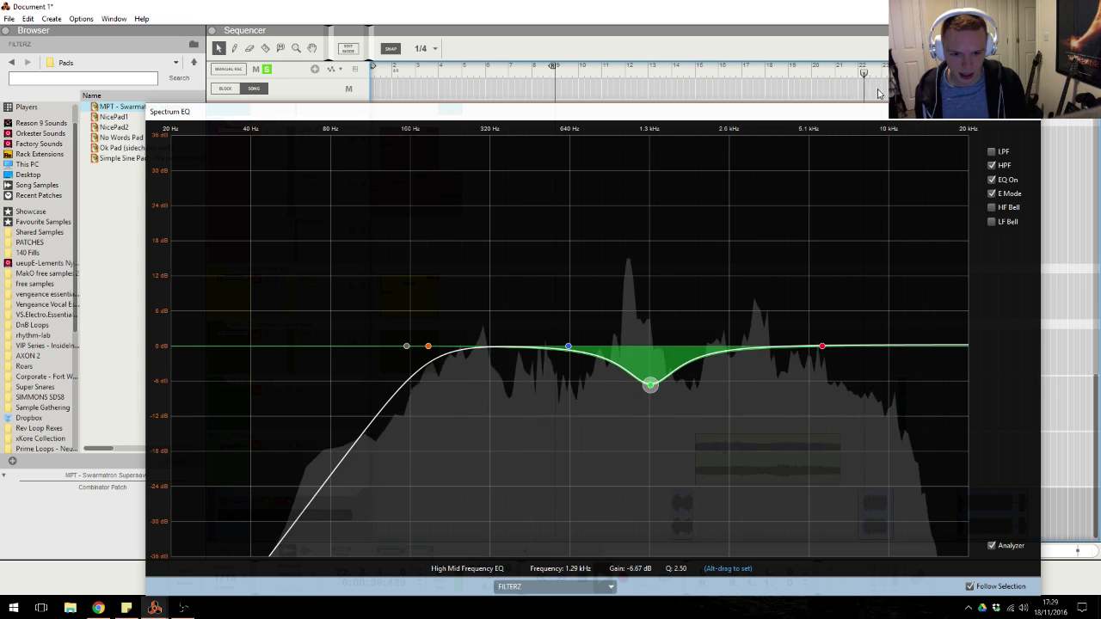
{"action": "key", "text": "F2"}
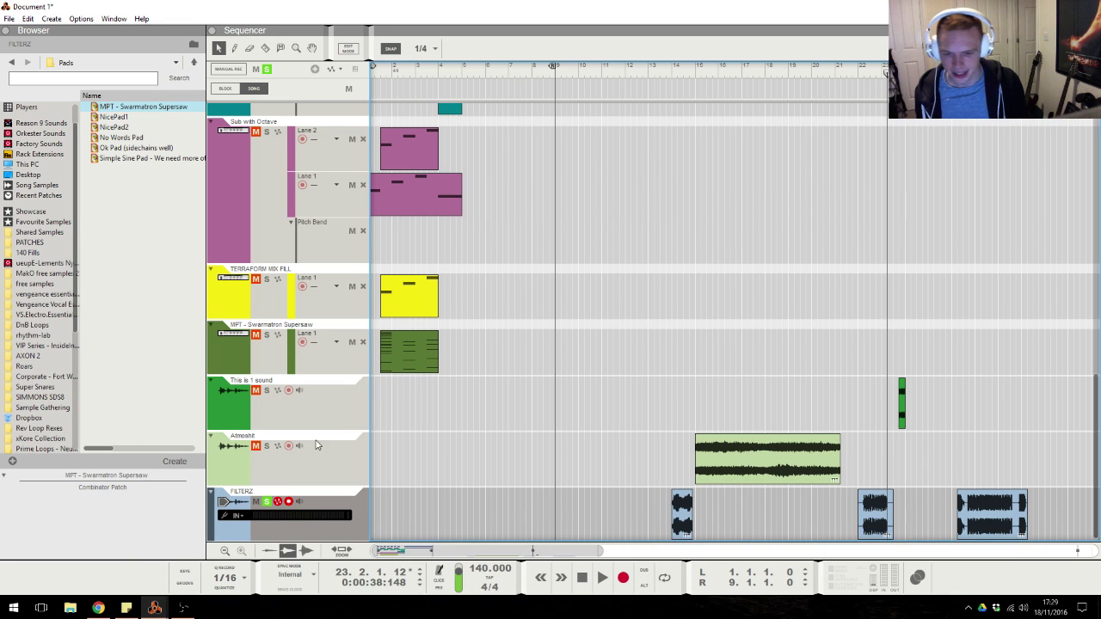
Thicken the second chord in the Swarmatron Supersaw clip with higher copies of its notes and play the clip with FILTERZ unsoloed.
{"action": "left_click", "coordinate": [401, 72]}
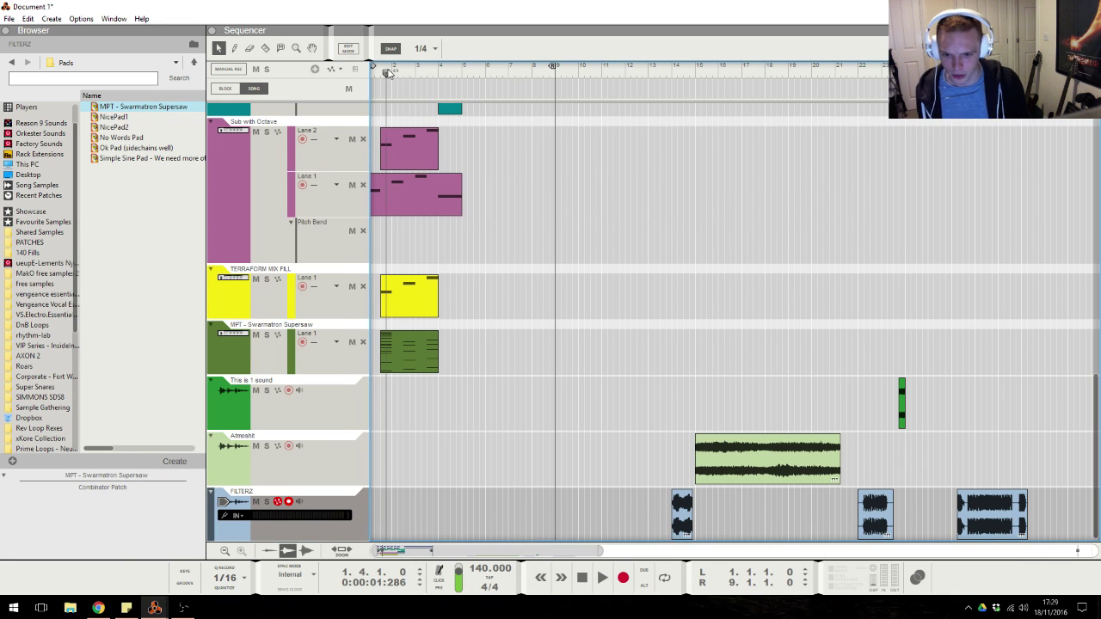
{"action": "double_click", "coordinate": [411, 347]}
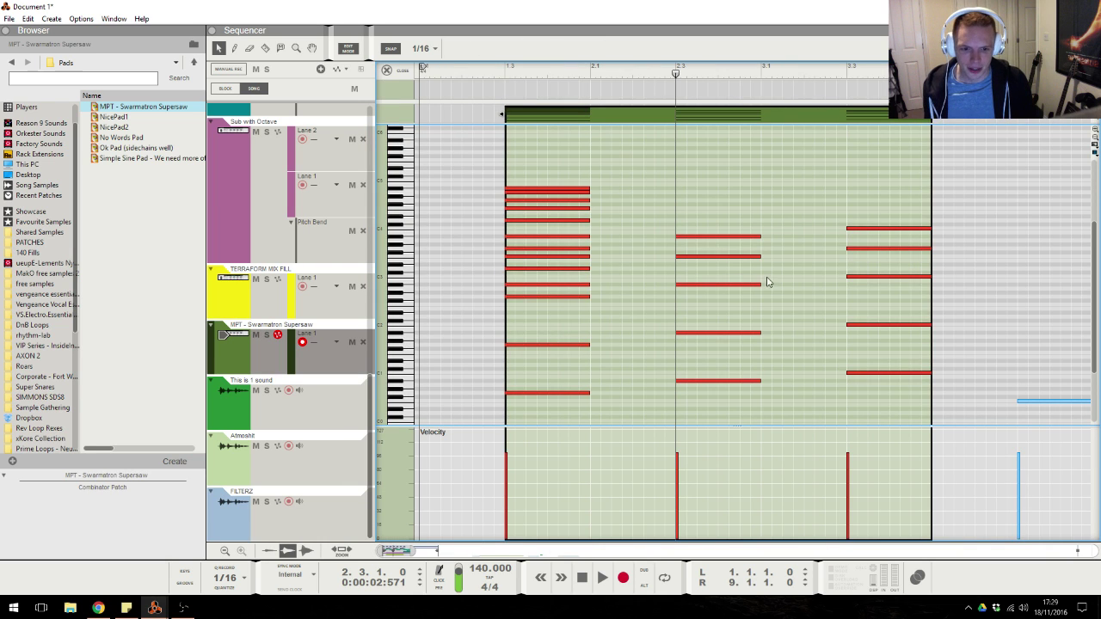
{"action": "scroll", "coordinate": [748, 285], "scroll_direction": "up", "scroll_amount": 2}
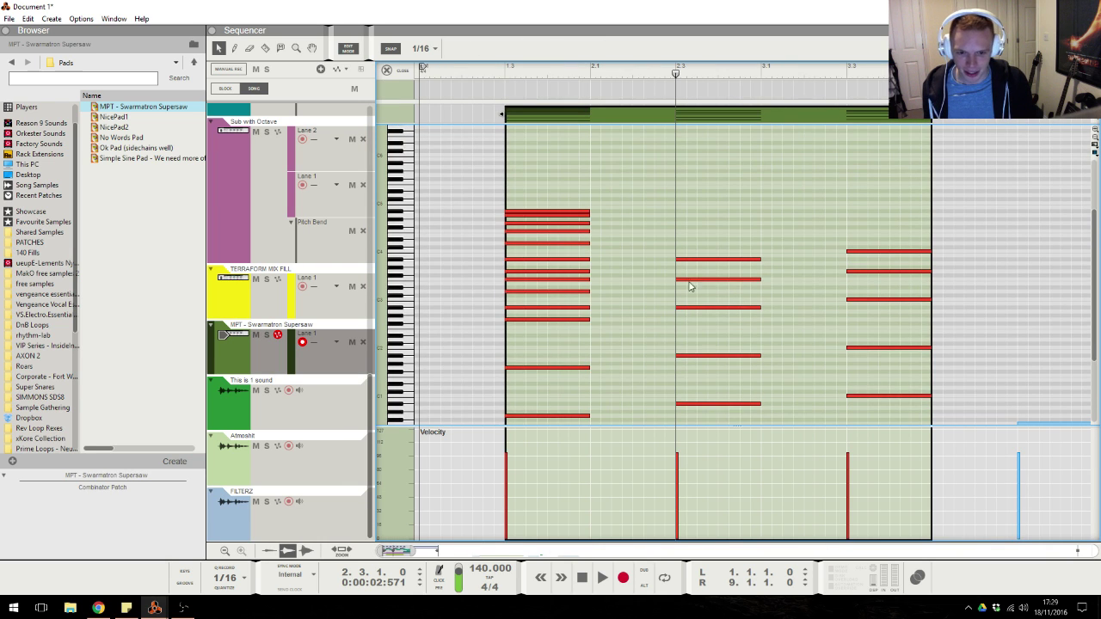
{"action": "left_click", "coordinate": [705, 308]}
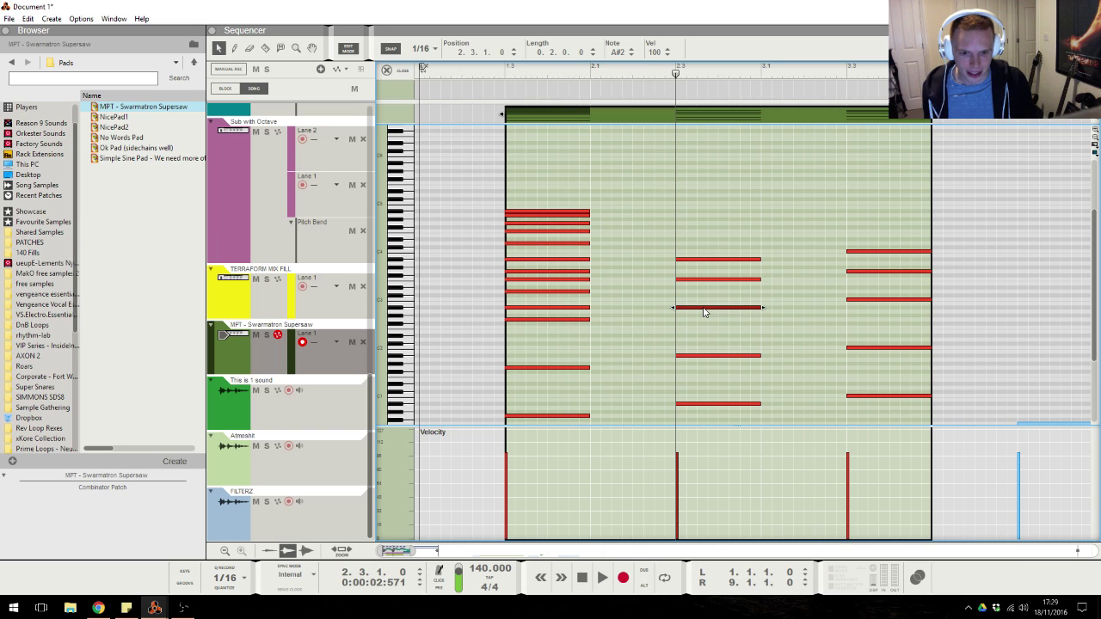
{"action": "left_click_drag", "start_coordinate": [703, 311], "coordinate": [712, 197]}
{"action": "left_click", "coordinate": [497, 72]}
{"action": "key", "text": "space"}
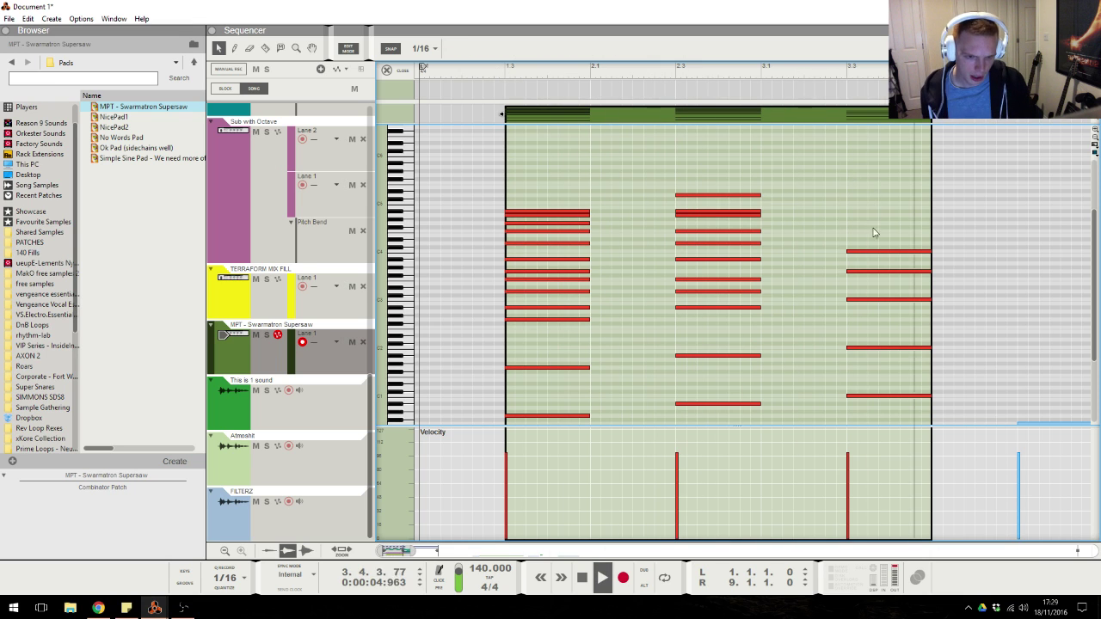
{"action": "key", "text": "space"}
Add higher notes up to D#5 to the third supersaw chord, audition it, and leave clip editing.
{"action": "left_click", "coordinate": [867, 258]}
{"action": "left_click_drag", "start_coordinate": [867, 253], "coordinate": [868, 190], "text": "ctrl"}
{"action": "key", "text": "space"}
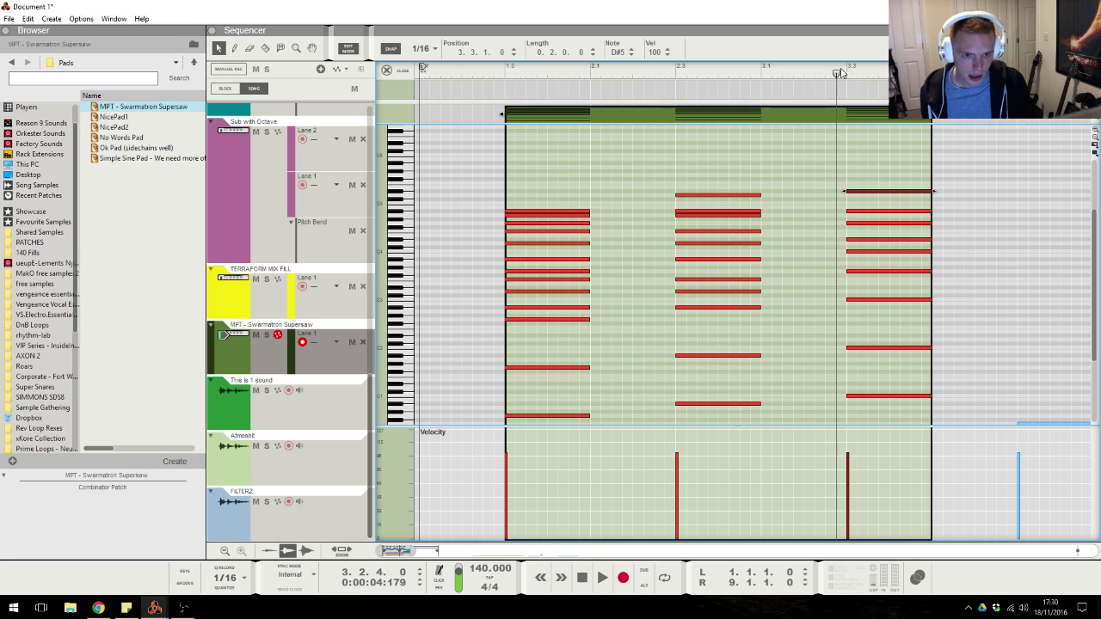
{"action": "left_click", "coordinate": [899, 159]}
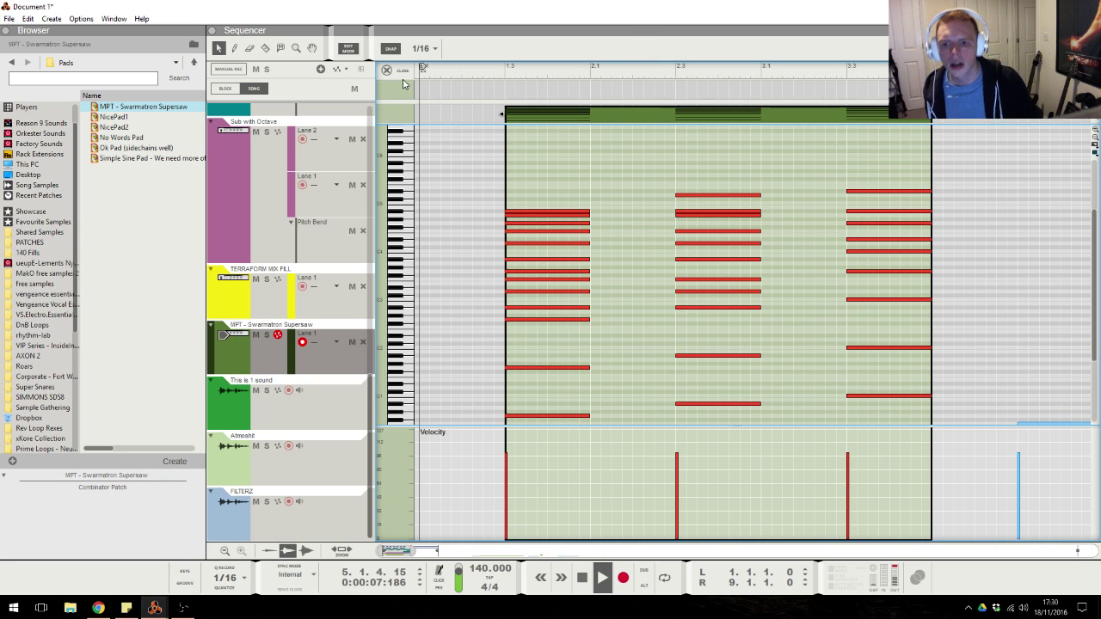
{"action": "key", "text": "space"}
{"action": "left_click", "coordinate": [654, 80]}
{"action": "left_click", "coordinate": [483, 79]}
{"action": "left_click", "coordinate": [386, 71]}
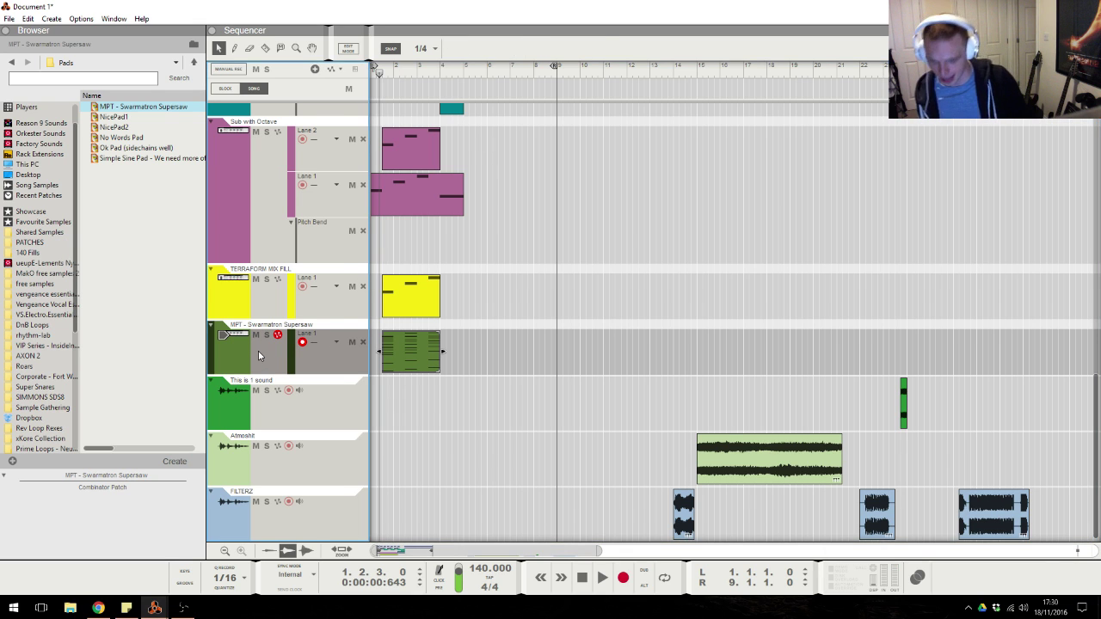
Create a Stab Pads instrument track from the Short folder of the lead patches and hide the browser.
{"action": "key", "text": "ctrl+i"}
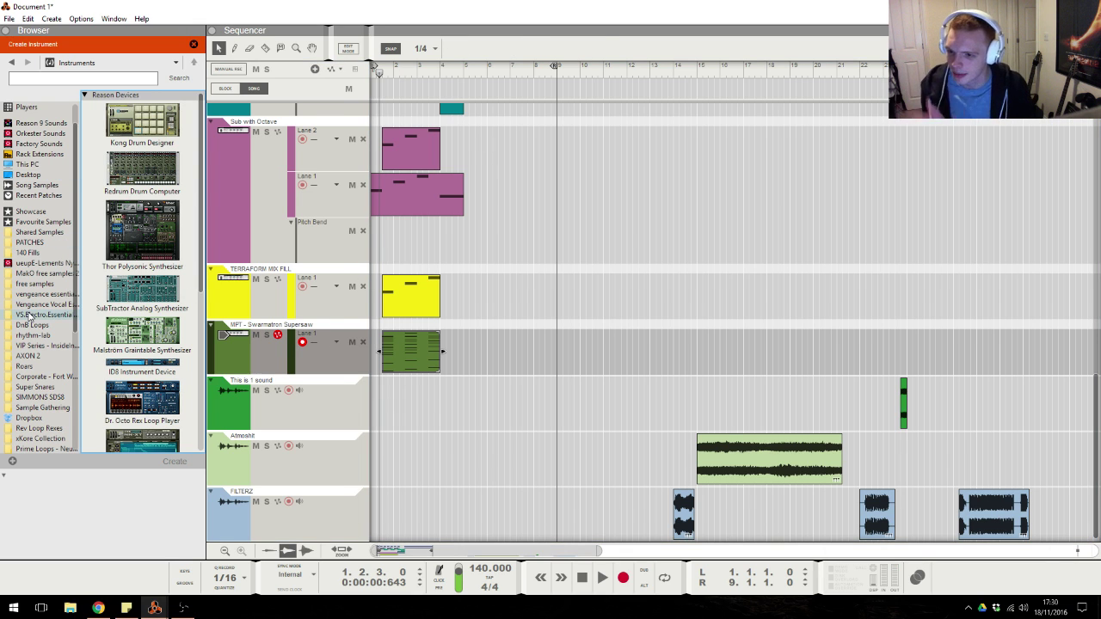
{"action": "left_click", "coordinate": [30, 241]}
{"action": "double_click", "coordinate": [129, 148]}
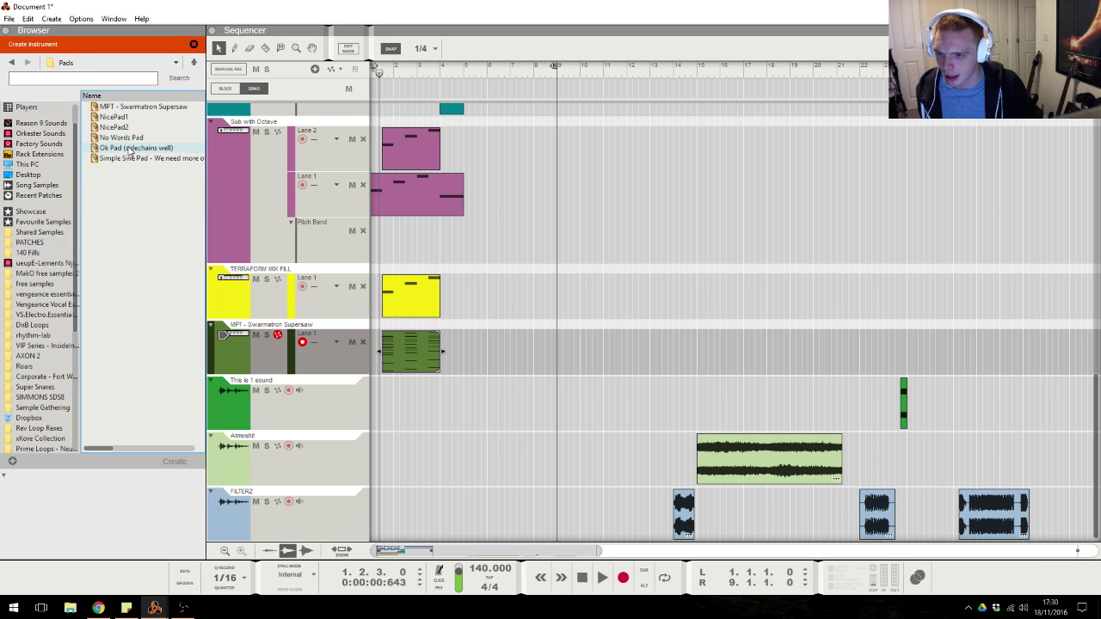
{"action": "left_click", "coordinate": [193, 62]}
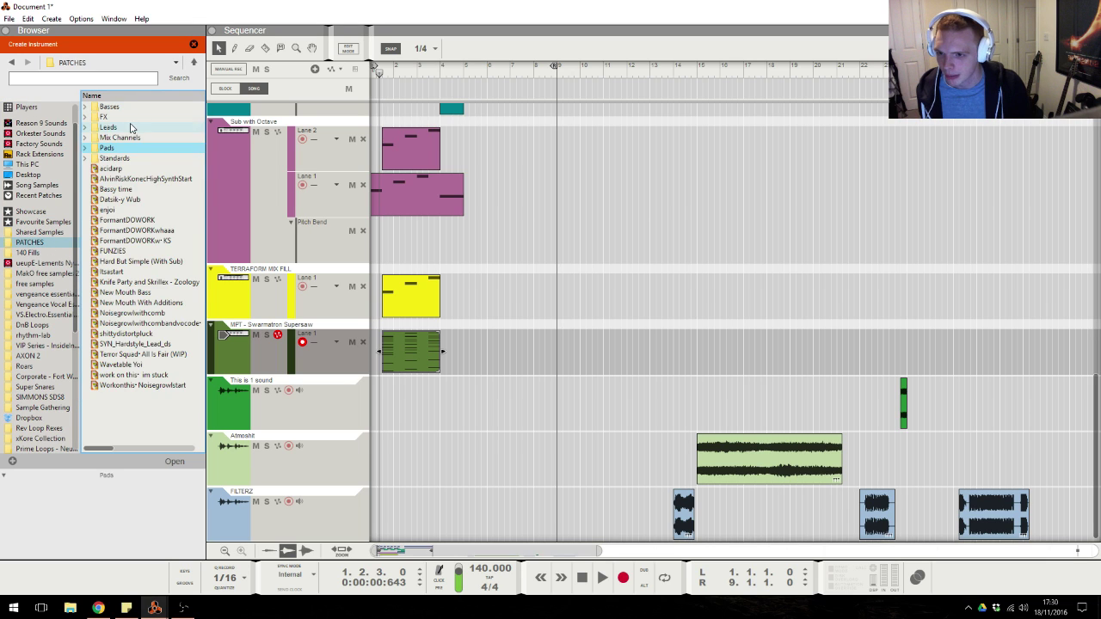
{"action": "double_click", "coordinate": [127, 126]}
{"action": "double_click", "coordinate": [126, 117]}
{"action": "double_click", "coordinate": [114, 200]}
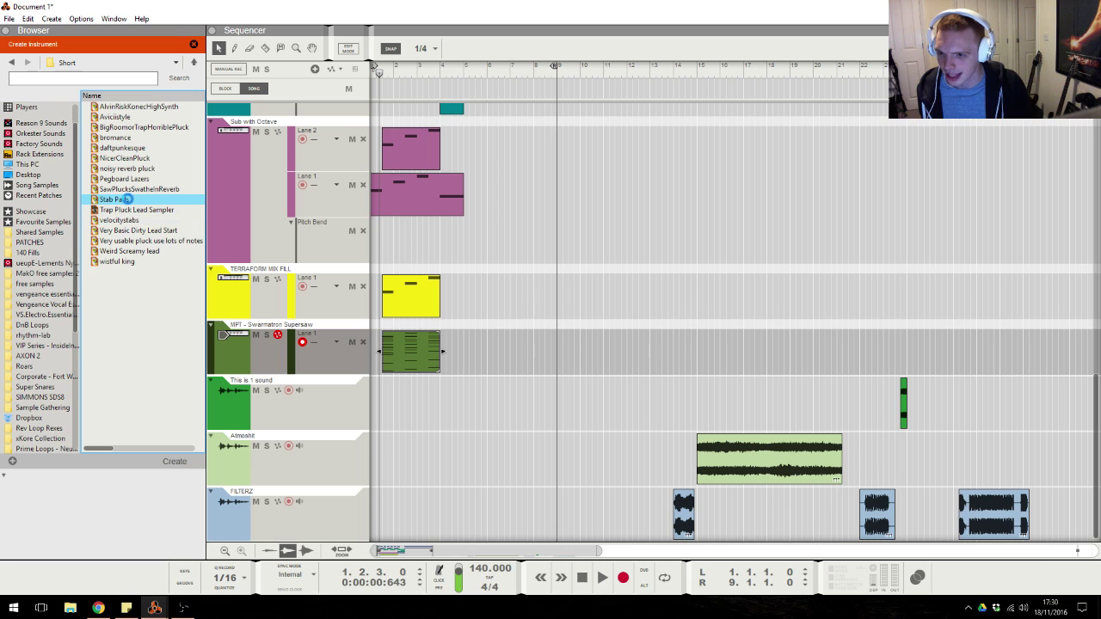
{"action": "key", "text": "F3"}
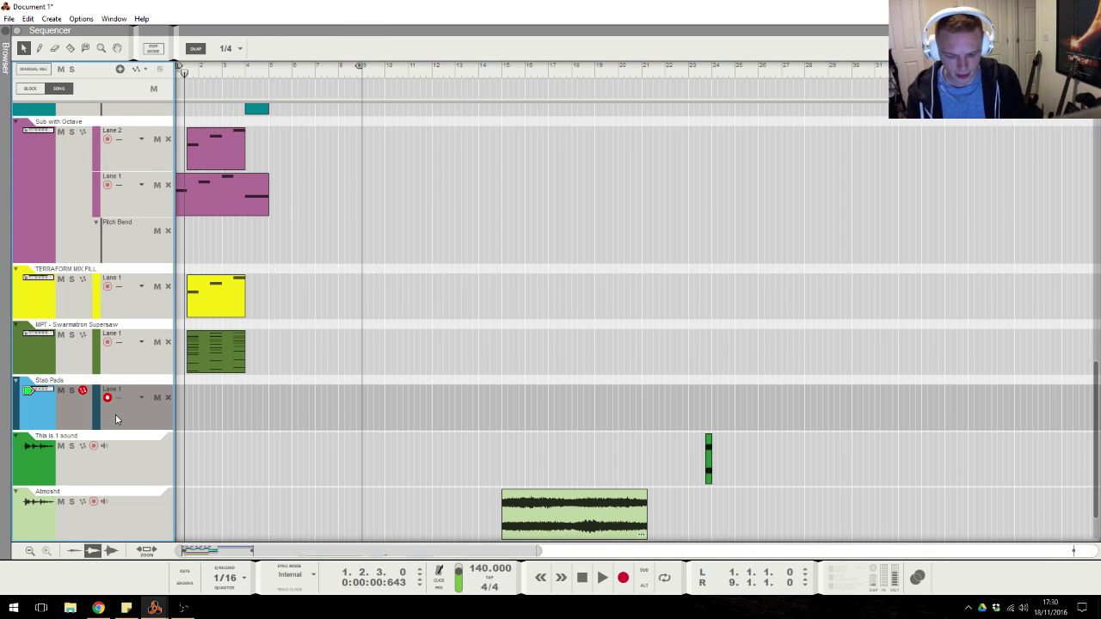
Check the Twitch chat and its viewer list, and return to the Reason sequencer.
{"action": "left_click", "coordinate": [98, 608]}
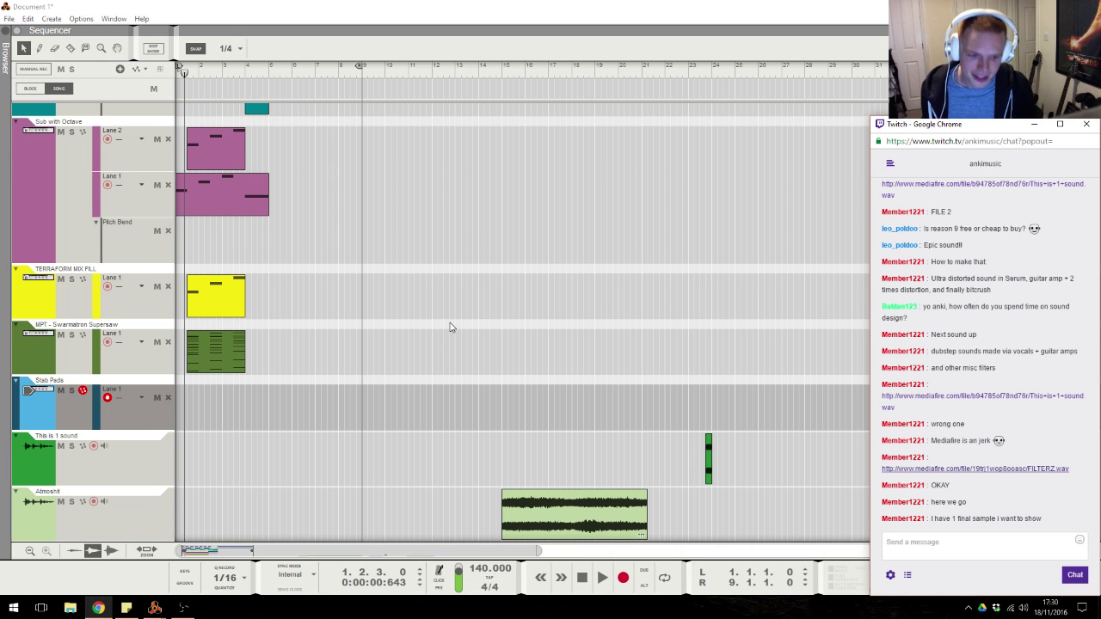
{"action": "left_click", "coordinate": [907, 574]}
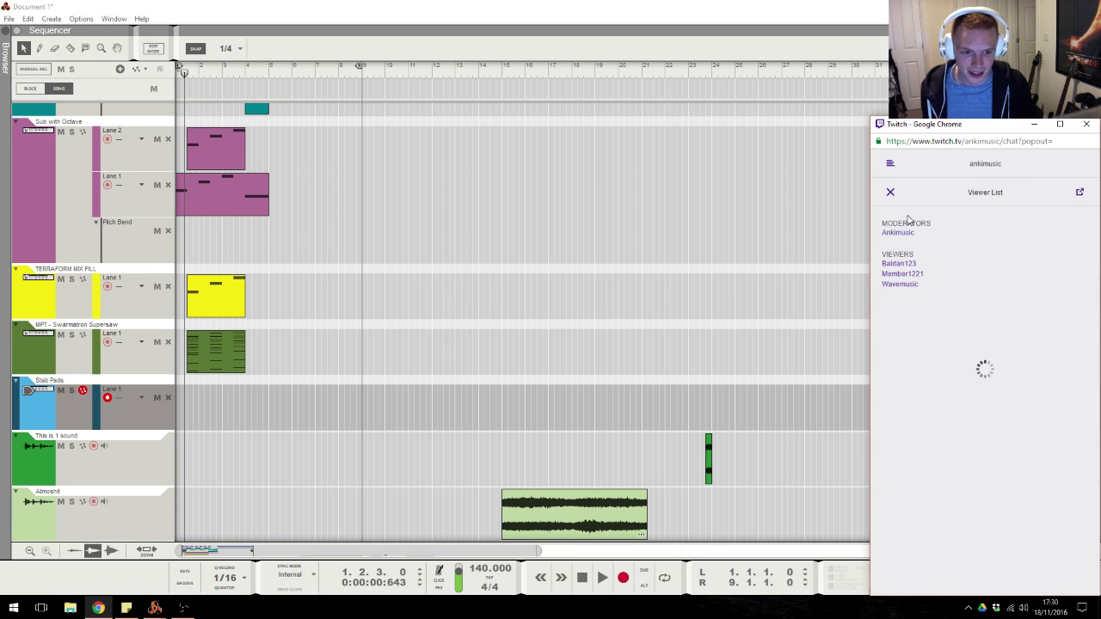
{"action": "left_click", "coordinate": [892, 194]}
{"action": "left_click", "coordinate": [639, 297]}
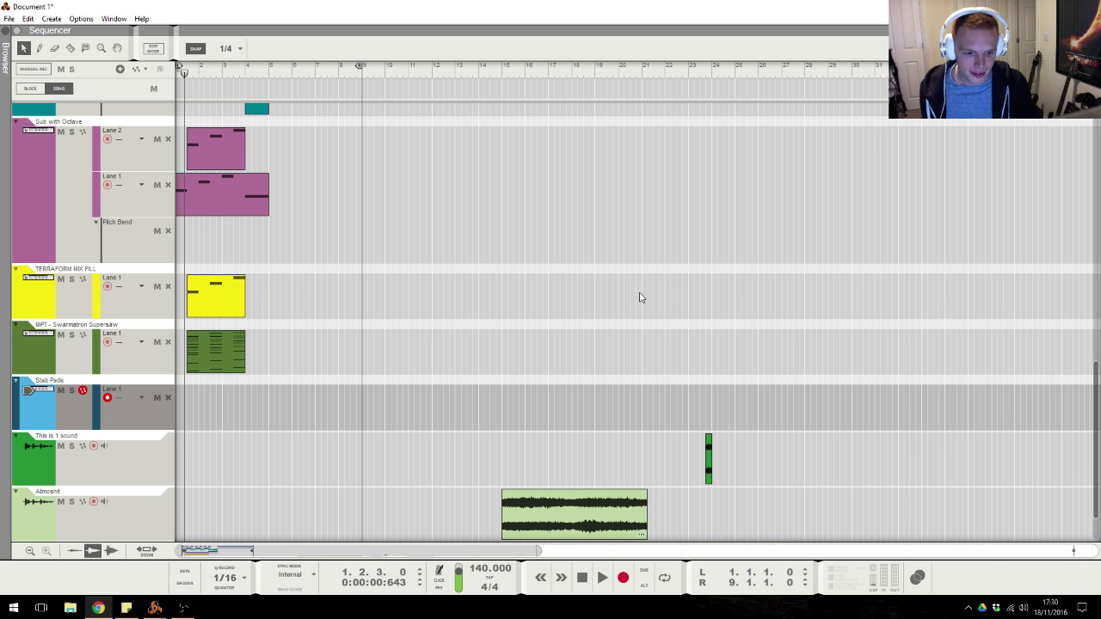
Copy the supersaw chord clip onto the Stab Pads track at bar 1.3 and play it soloed.
{"action": "left_click_drag", "start_coordinate": [222, 357], "coordinate": [207, 413]}
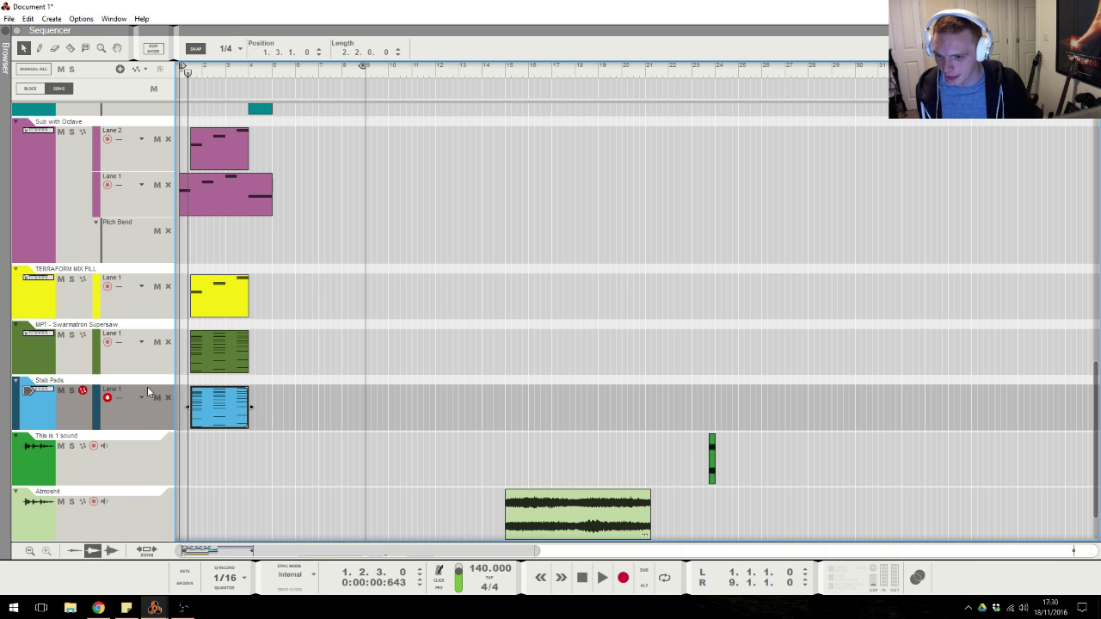
{"action": "left_click", "coordinate": [72, 390]}
{"action": "key", "text": "space"}
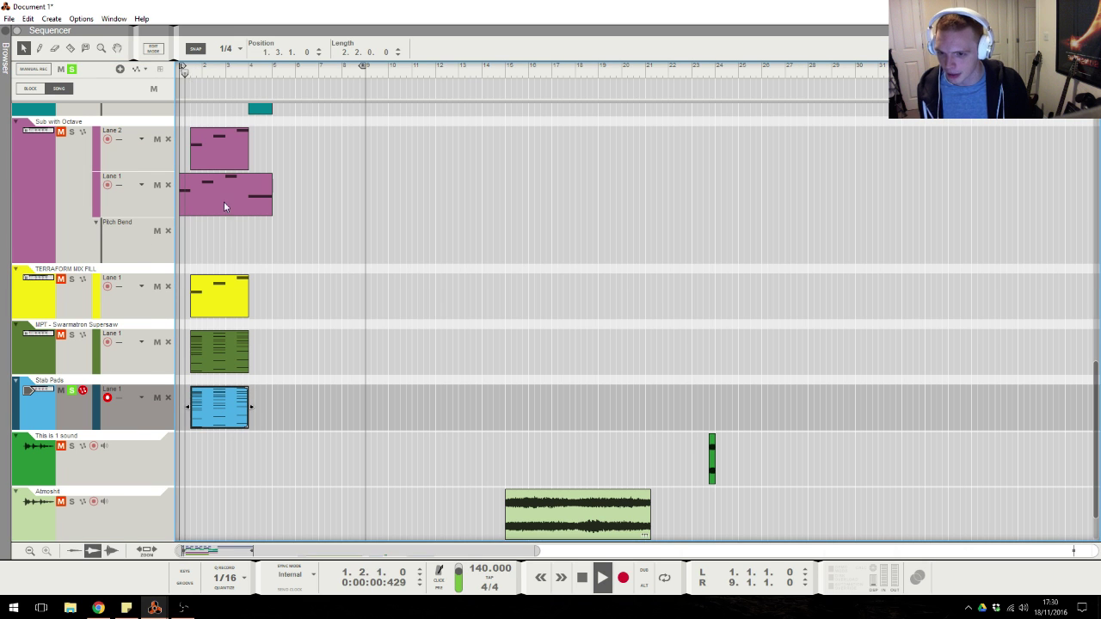
Group the Swarmatron Supersaw and Stab Pads mixer channels into a new bus that outputs to Sidechain.
{"action": "key", "text": "alt+Tab"}
{"action": "right_click", "coordinate": [833, 488]}
{"action": "key", "text": "Escape"}
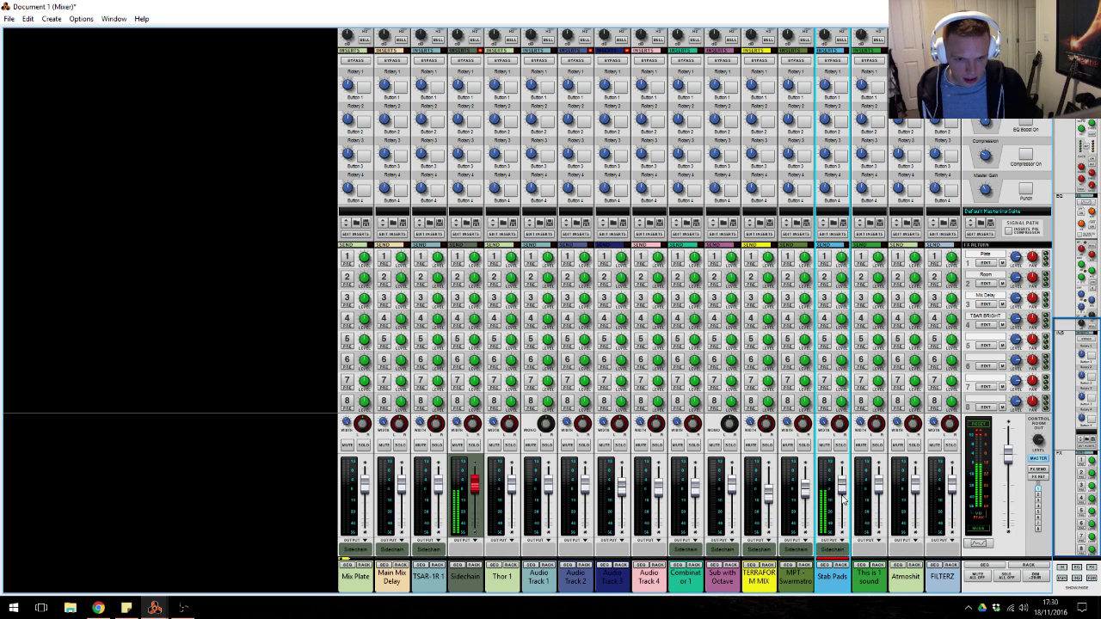
{"action": "left_click", "coordinate": [834, 577]}
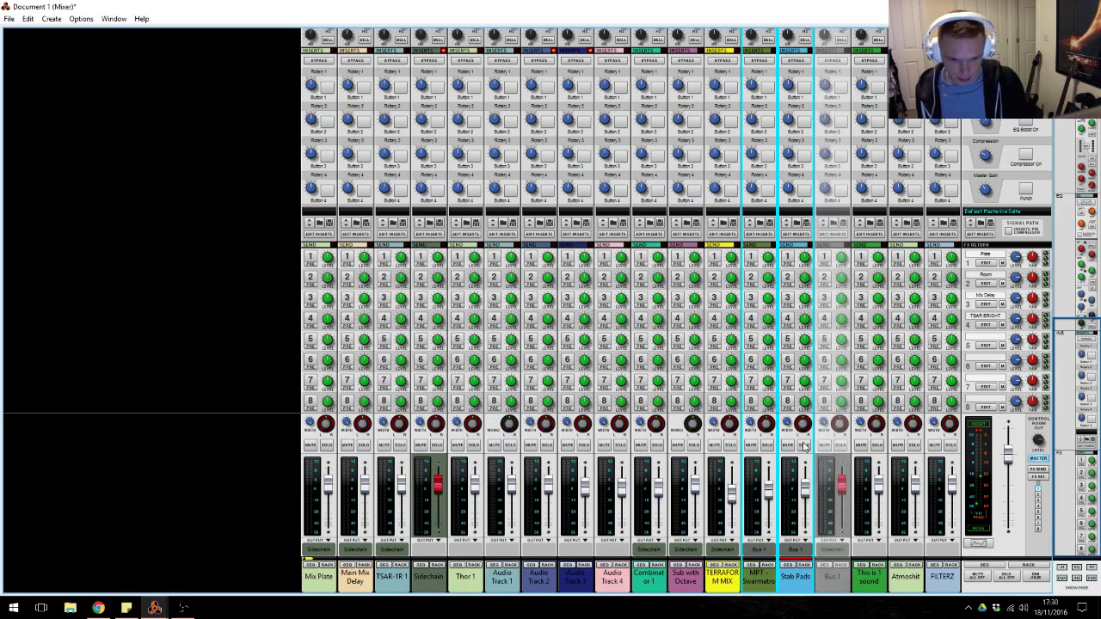
Route the TERRAFORM MIX FILL channel to Bus 1 and duplicate the channel with its track.
{"action": "left_click", "coordinate": [736, 583]}
{"action": "left_click", "coordinate": [728, 555]}
{"action": "left_click", "coordinate": [757, 514]}
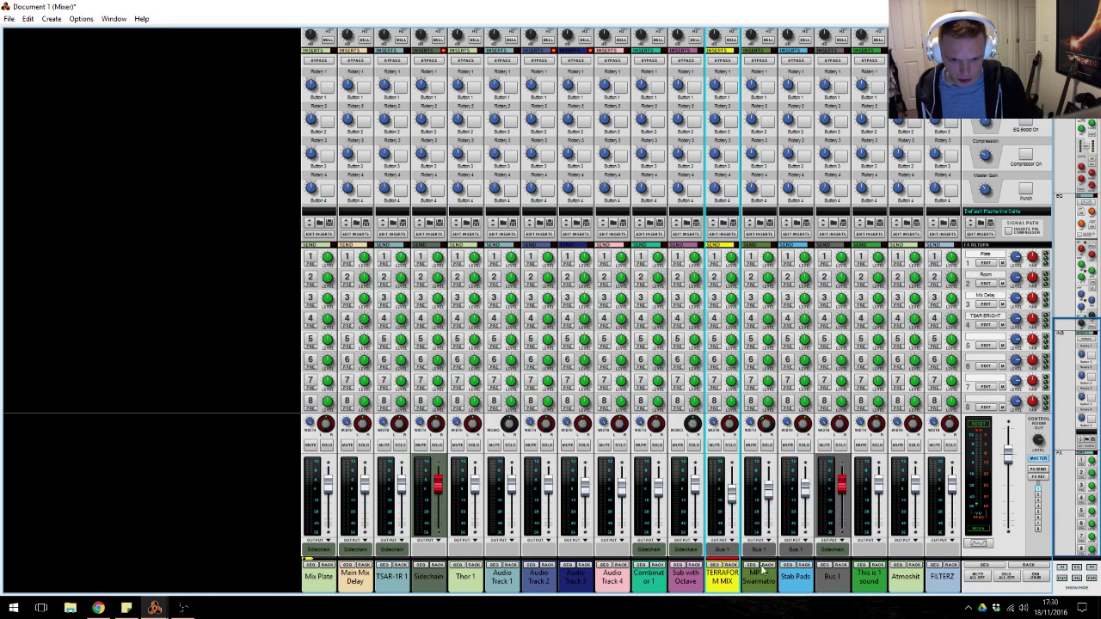
{"action": "right_click", "coordinate": [728, 583]}
{"action": "left_click", "coordinate": [757, 339]}
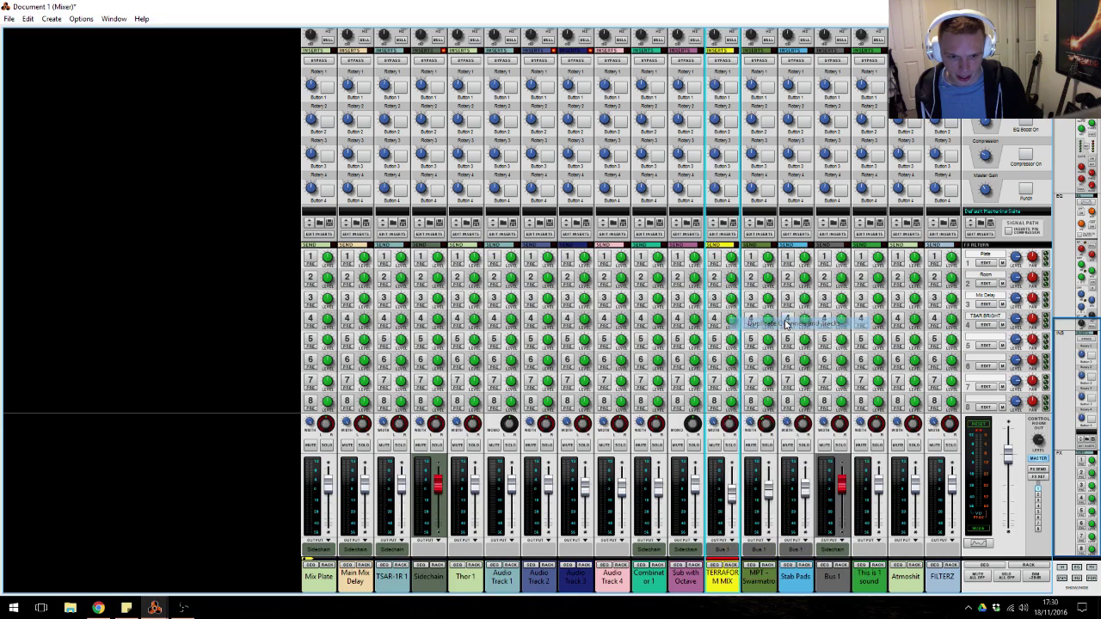
Open the duplicated TERRAFORM MIX FILL channel's EQ and set its low-pass filter to 20 kHz and high-pass filter to 20 Hz.
{"action": "key", "text": "F6"}
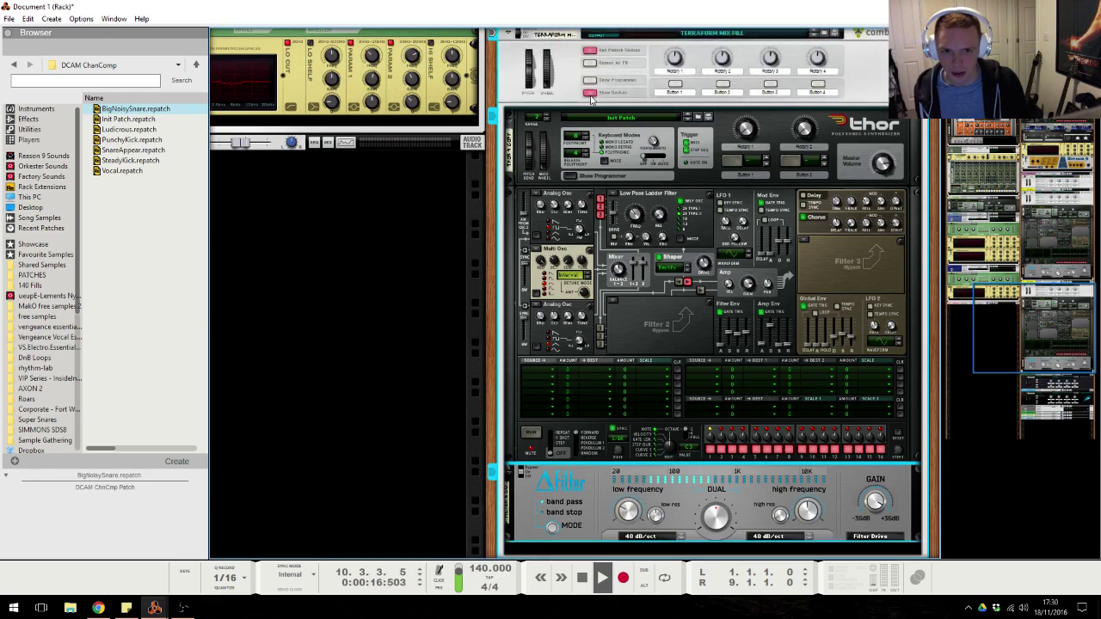
{"action": "scroll", "coordinate": [614, 178], "scroll_direction": "down", "scroll_amount": 4}
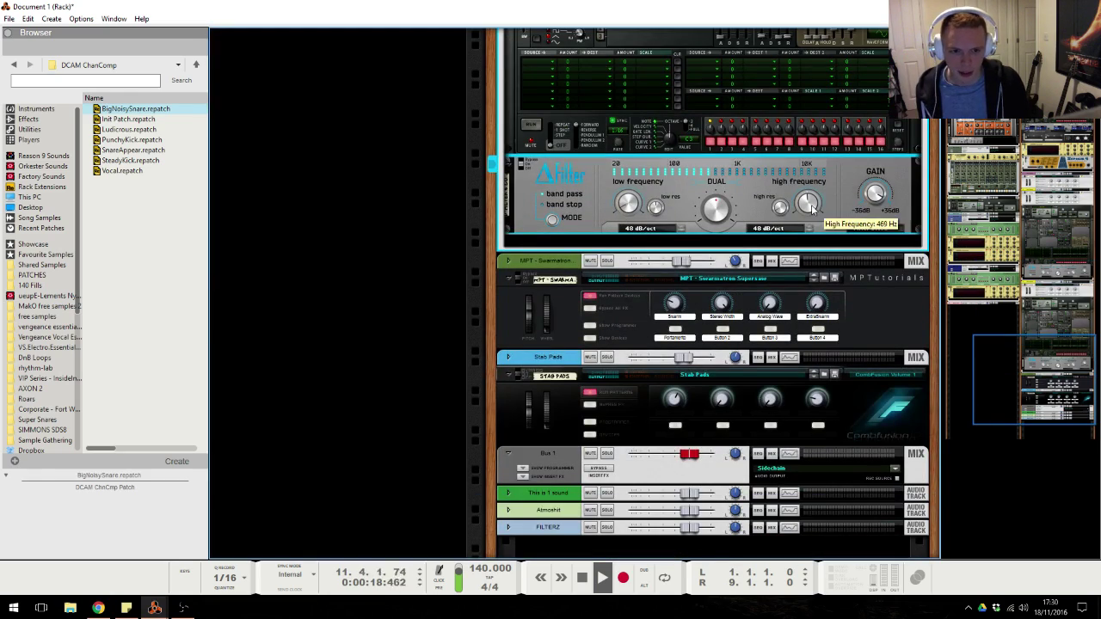
{"action": "scroll", "coordinate": [810, 213], "scroll_direction": "up", "scroll_amount": 4}
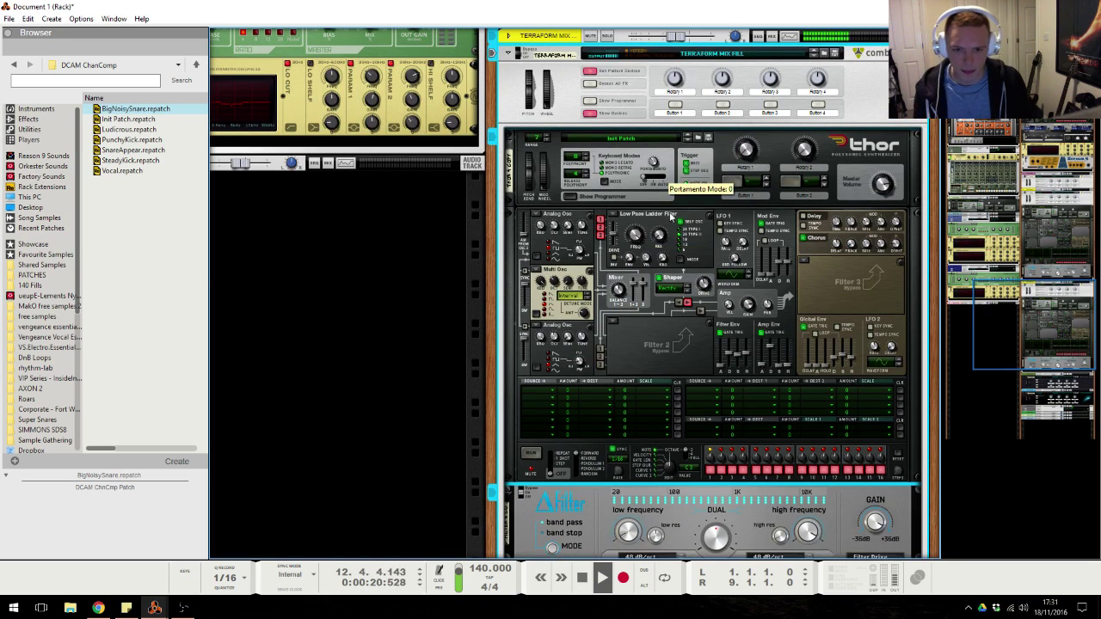
{"action": "scroll", "coordinate": [696, 210], "scroll_direction": "up", "scroll_amount": 2}
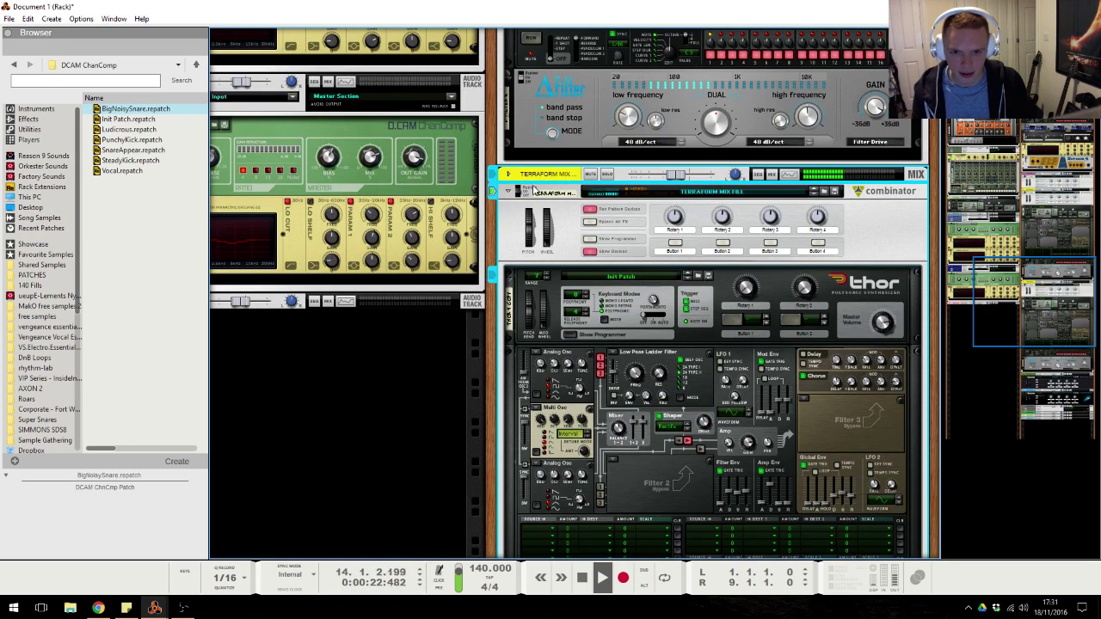
{"action": "scroll", "coordinate": [694, 296], "scroll_direction": "down", "scroll_amount": 2}
{"action": "scroll", "coordinate": [705, 209], "scroll_direction": "up", "scroll_amount": 1}
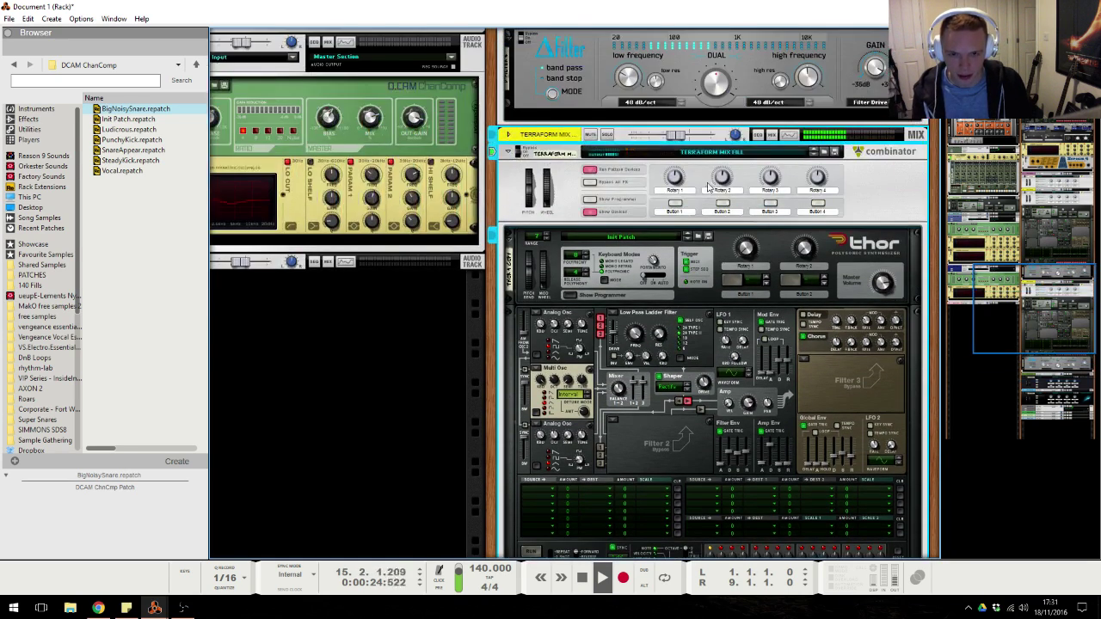
{"action": "left_click", "coordinate": [789, 135]}
{"action": "left_click_drag", "start_coordinate": [539, 343], "coordinate": [963, 346]}
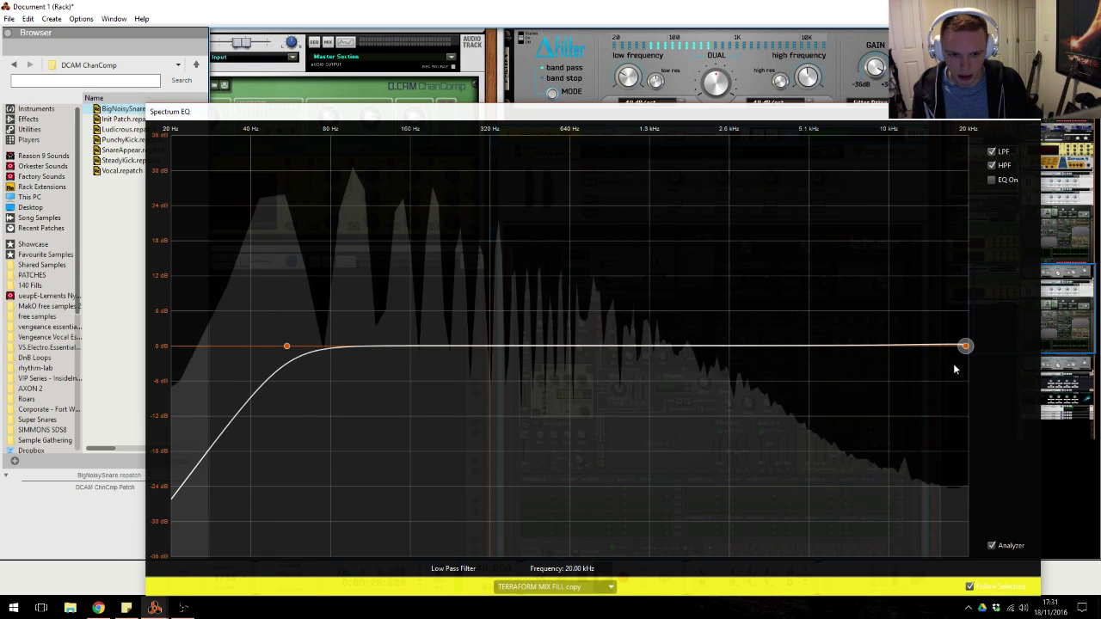
{"action": "left_click_drag", "start_coordinate": [297, 342], "coordinate": [97, 323]}
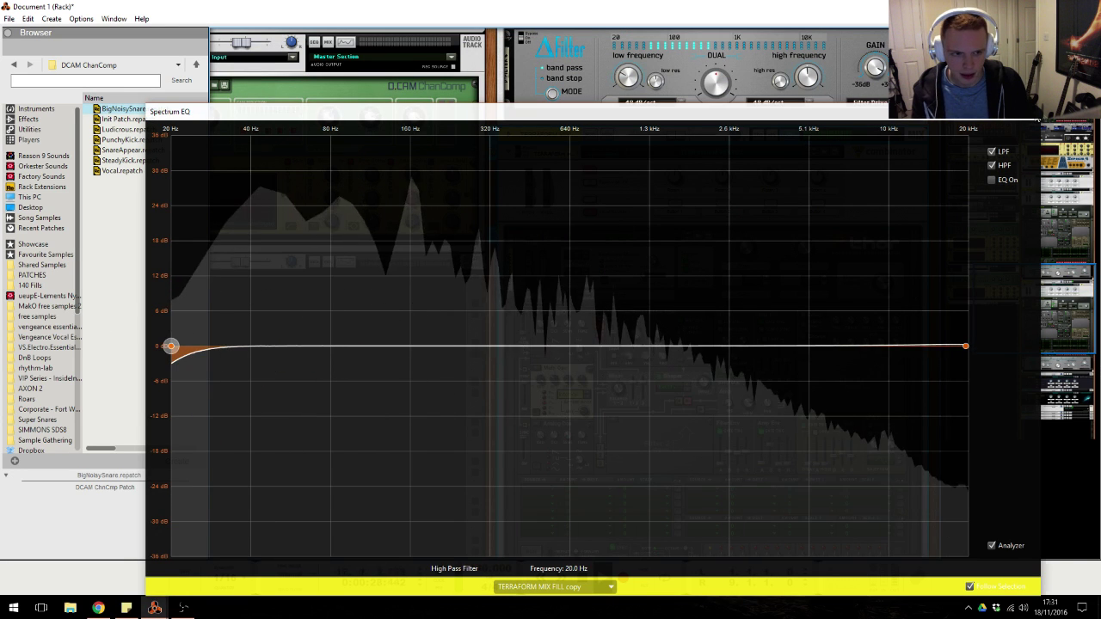
Expand the duplicated TERRAFORM MIX FILL mix channel in the rack to reach its insert effects.
{"action": "left_click", "coordinate": [508, 231]}
{"action": "left_click", "coordinate": [508, 135]}
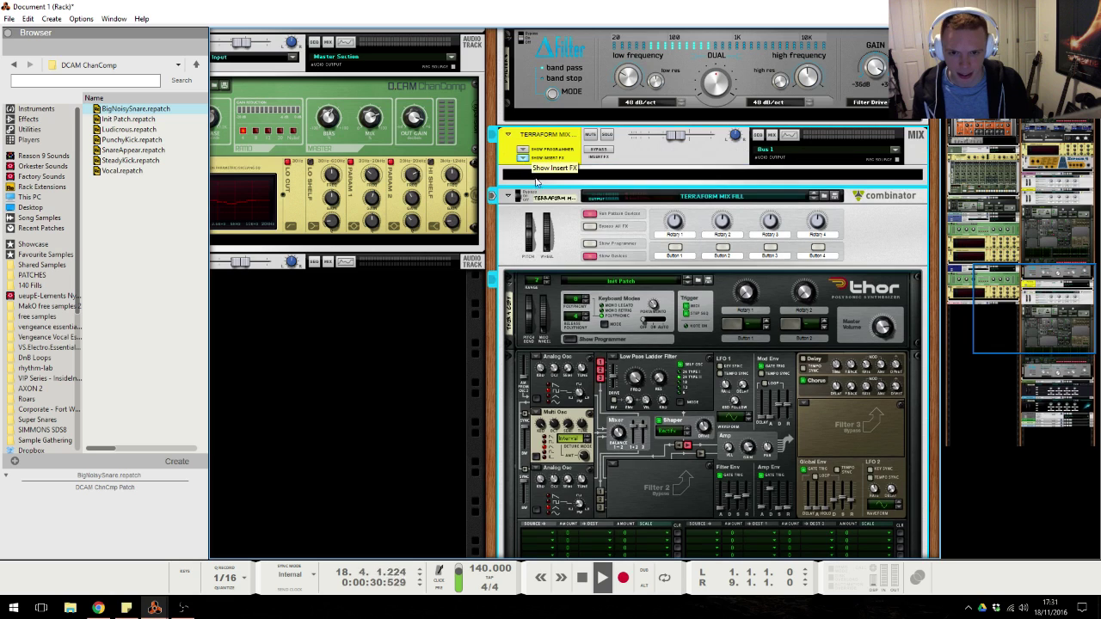
Add a Yoko Band-Splitter effect to the insert FX of the TERRAFORM MIX FILL copy channel.
{"action": "right_click", "coordinate": [535, 180]}
{"action": "mouse_move", "coordinate": [778, 608]}
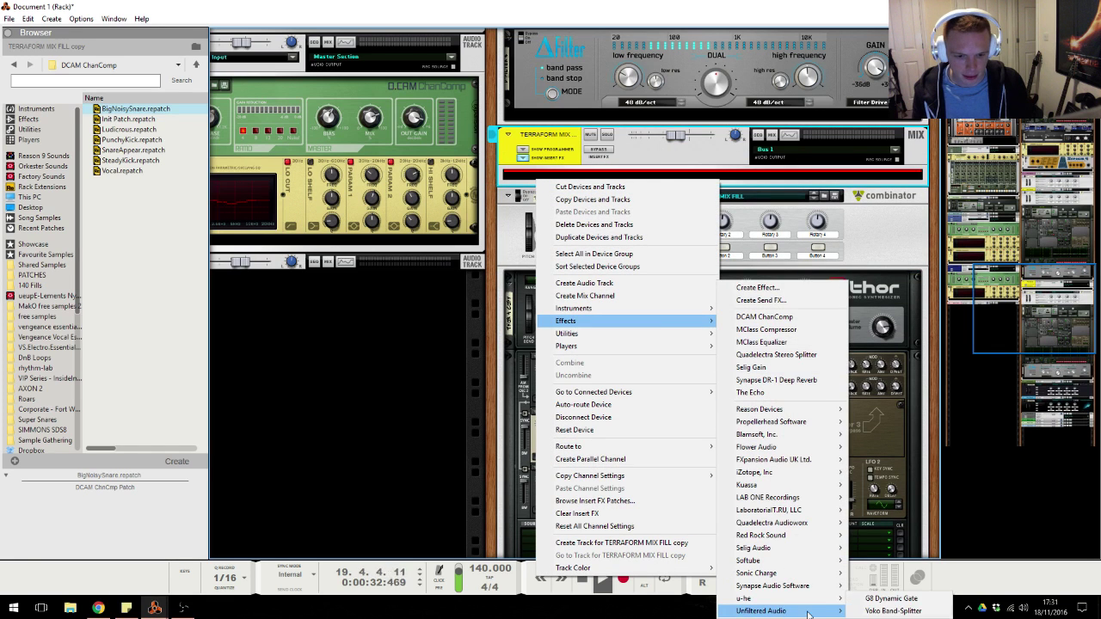
{"action": "left_click", "coordinate": [907, 601]}
Add a Scream 4 Distortion after the Yoko band splitter and check its cabling on the back of the rack.
{"action": "right_click", "coordinate": [705, 176]}
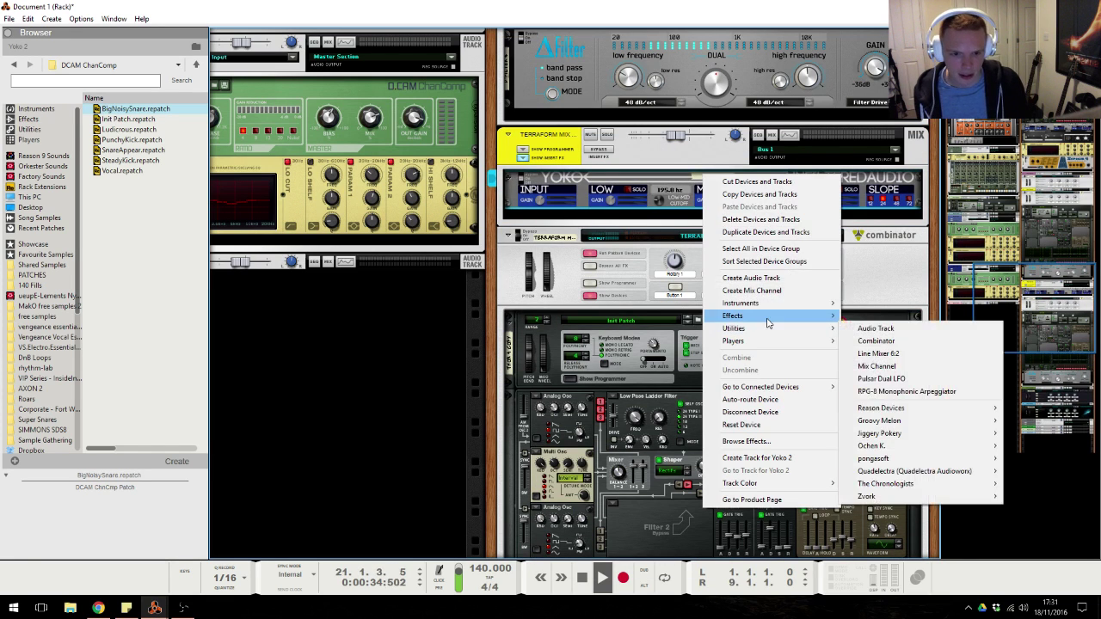
{"action": "mouse_move", "coordinate": [774, 316]}
{"action": "mouse_move", "coordinate": [903, 410]}
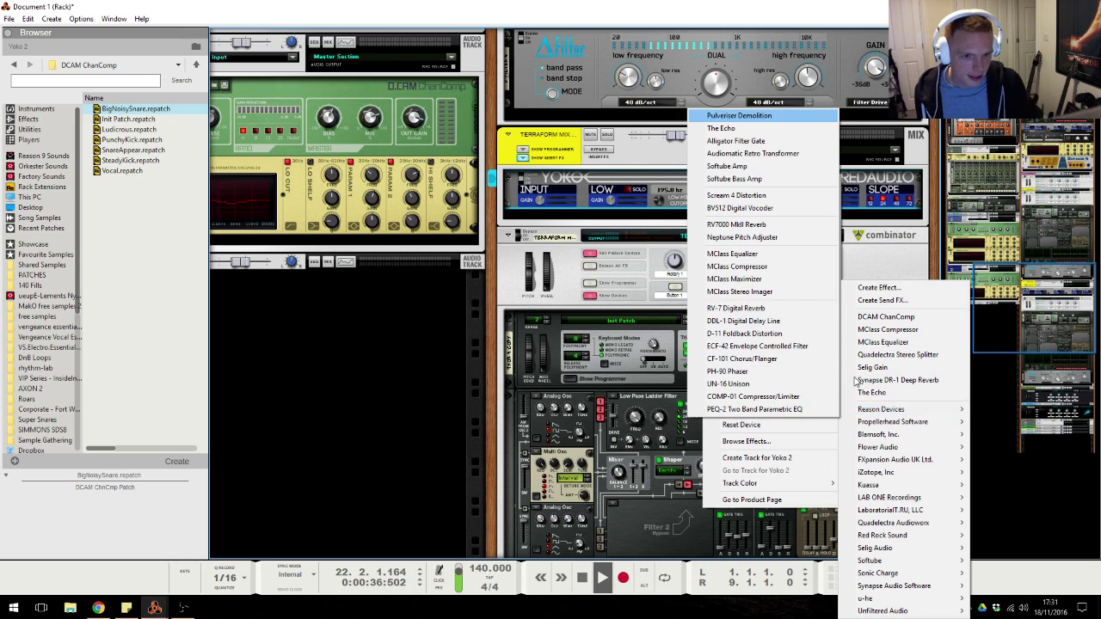
{"action": "left_click", "coordinate": [750, 196]}
{"action": "key", "text": "Tab"}
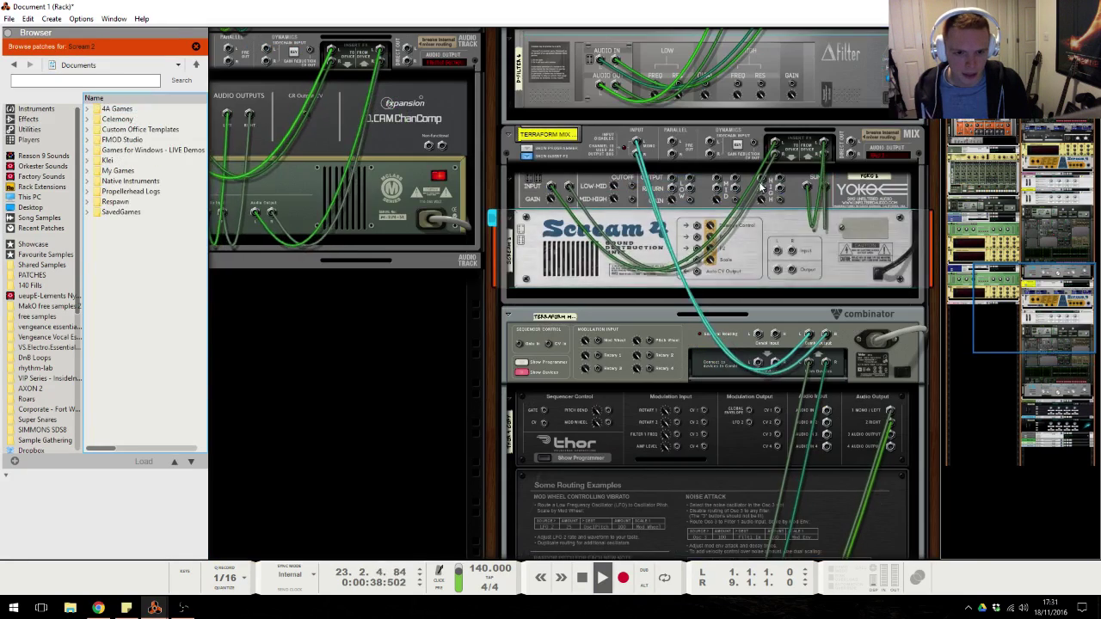
{"action": "key", "text": "Tab"}
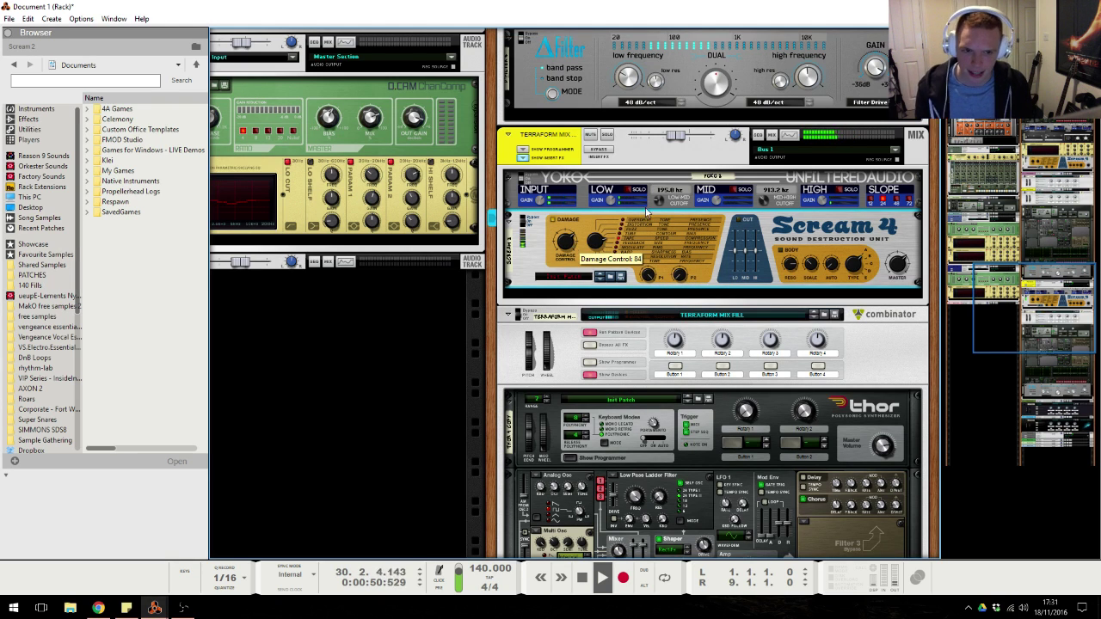
Set the high-pass filter of the TERRAFORM MIX FILL copy channel to 110.1 Hz in its Spectrum EQ.
{"action": "left_click", "coordinate": [790, 135]}
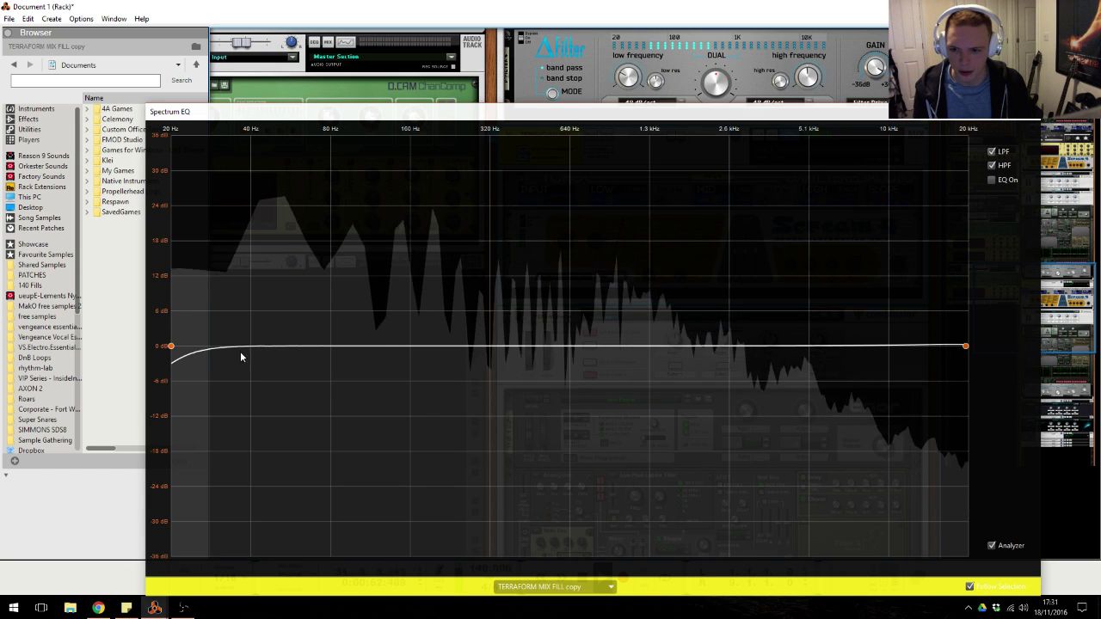
{"action": "left_click_drag", "start_coordinate": [171, 347], "coordinate": [337, 347]}
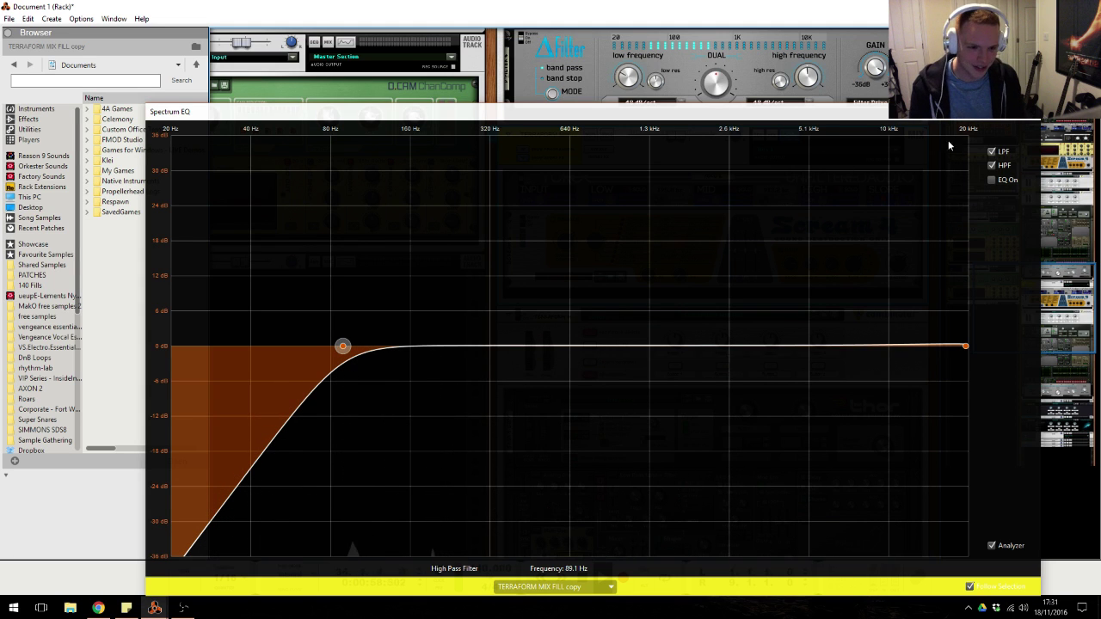
{"action": "left_click_drag", "start_coordinate": [342, 345], "coordinate": [367, 346]}
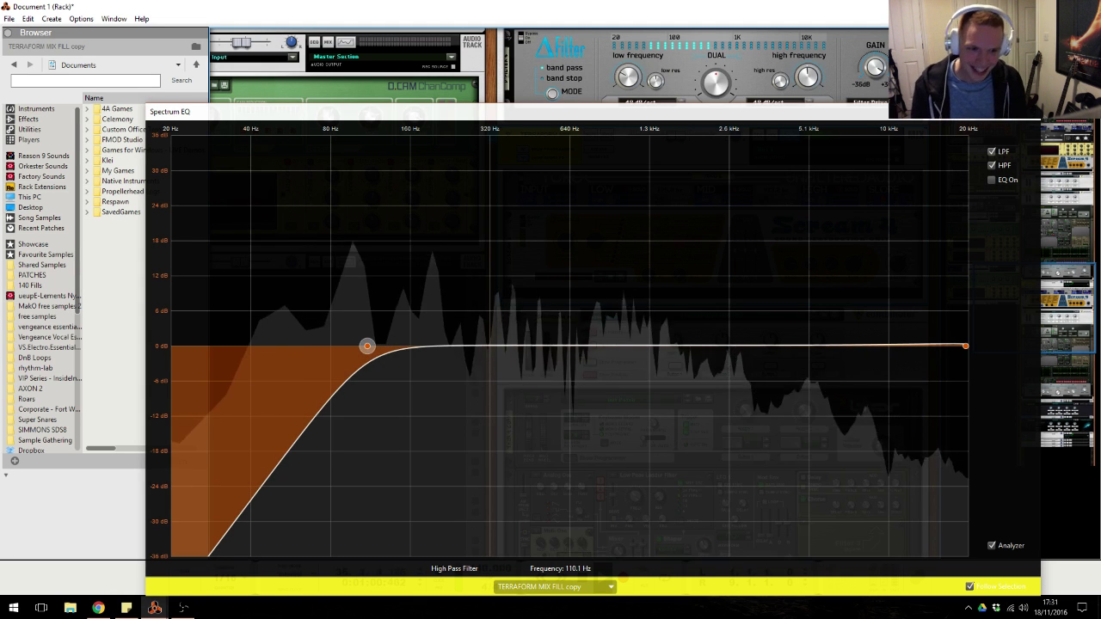
{"action": "key", "text": "F2"}
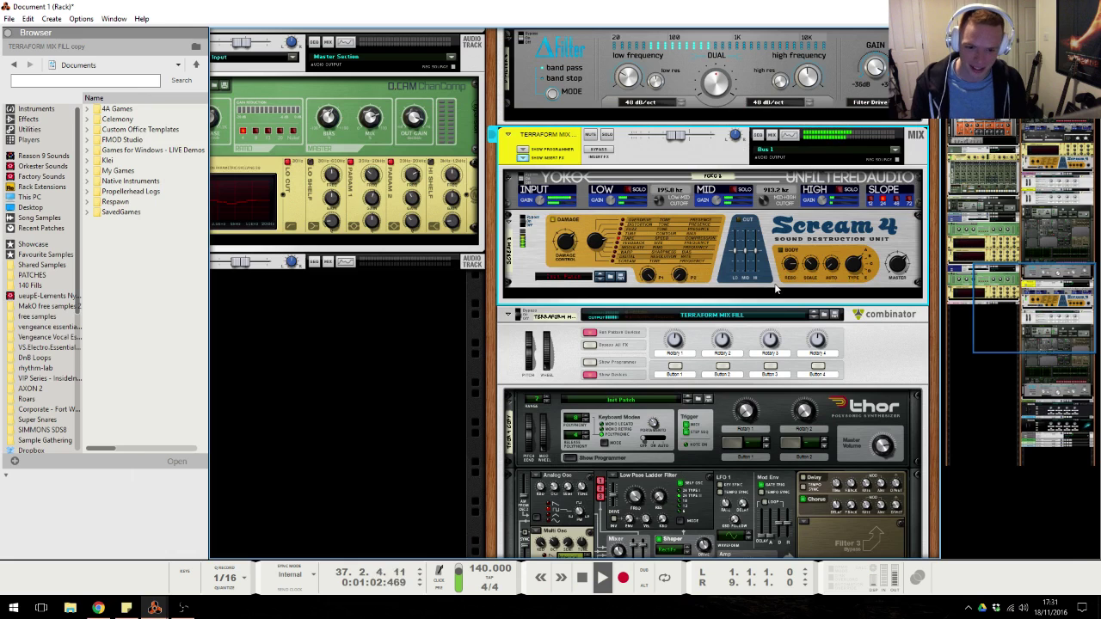
{"action": "key", "text": "F2"}
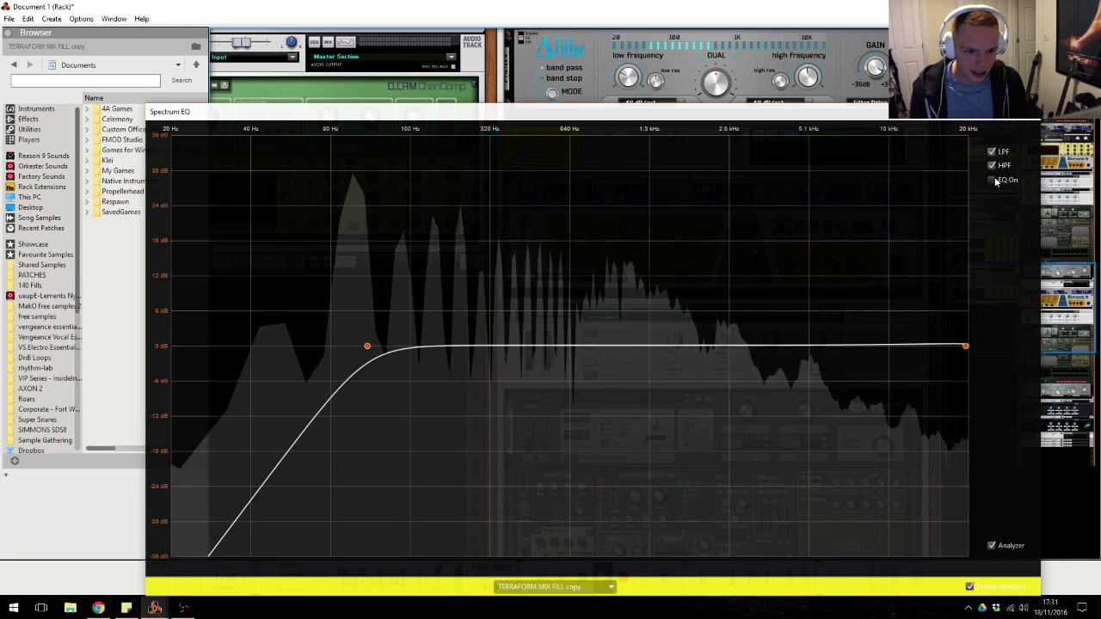
Turn on the channel's EQ with E Mode and cut the low-mid band by about 5 dB near 1.1 kHz.
{"action": "left_click", "coordinate": [992, 195]}
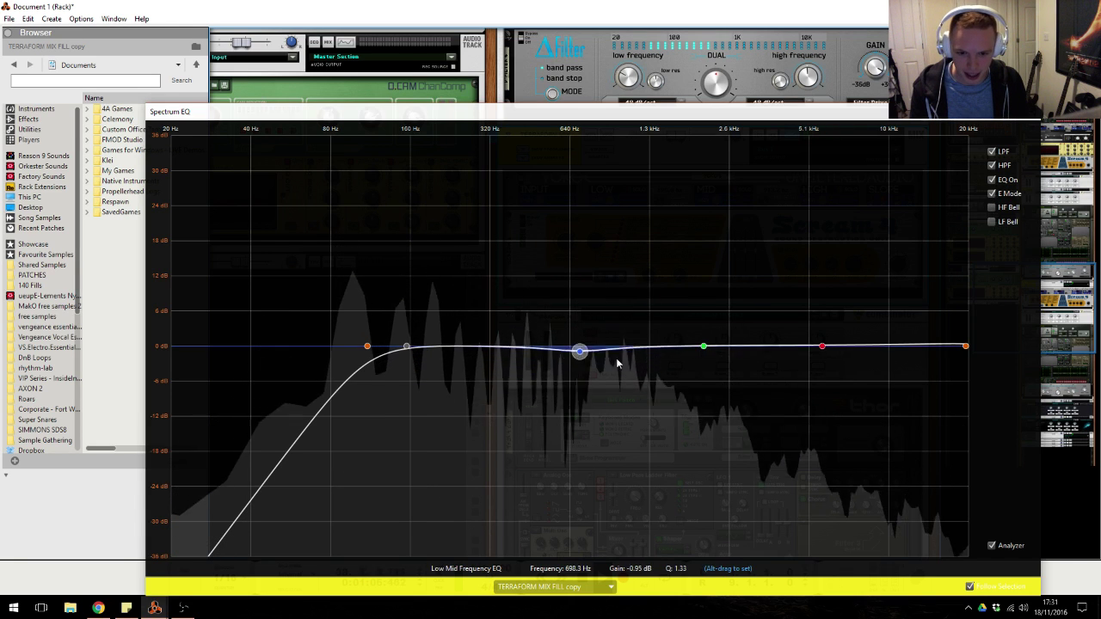
{"action": "left_click_drag", "start_coordinate": [572, 353], "coordinate": [638, 379]}
{"action": "key", "text": "F2"}
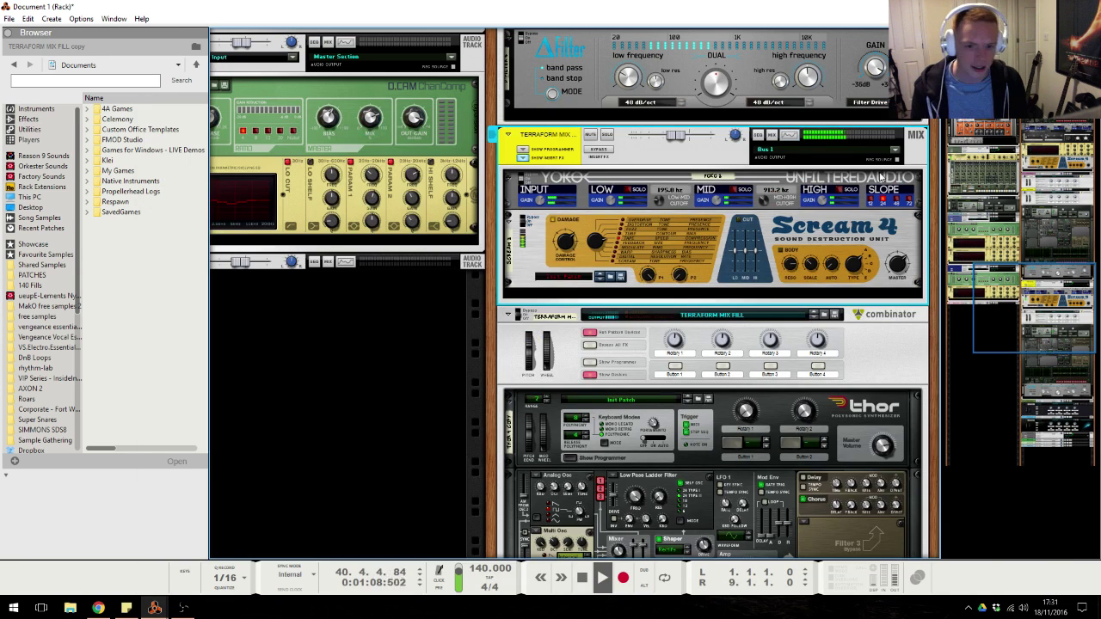
{"action": "left_click", "coordinate": [98, 607]}
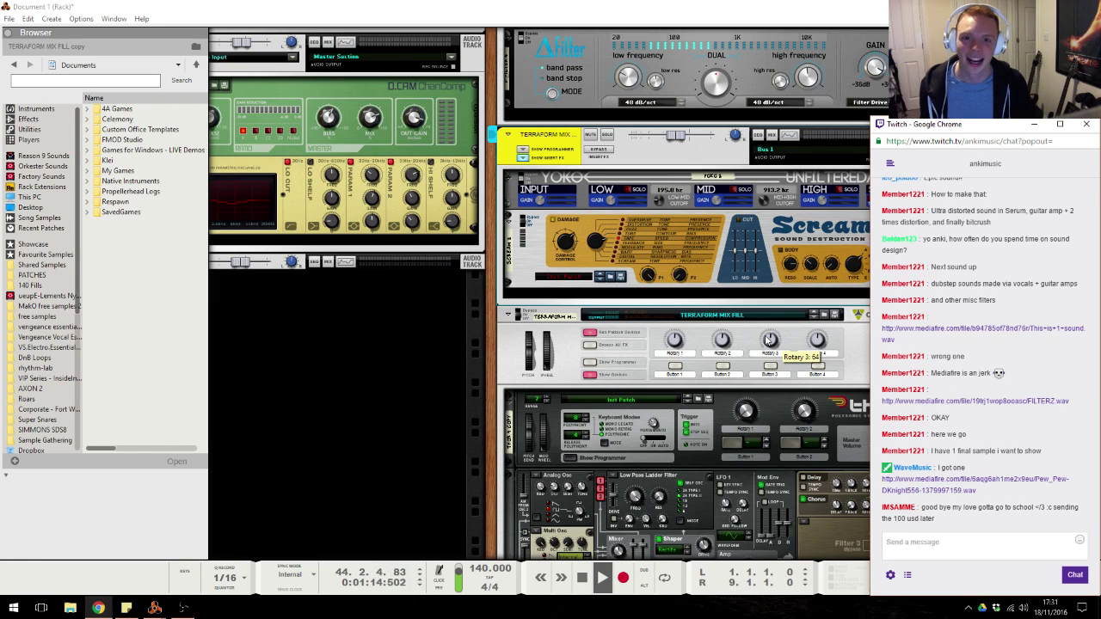
{"action": "left_click", "coordinate": [958, 469]}
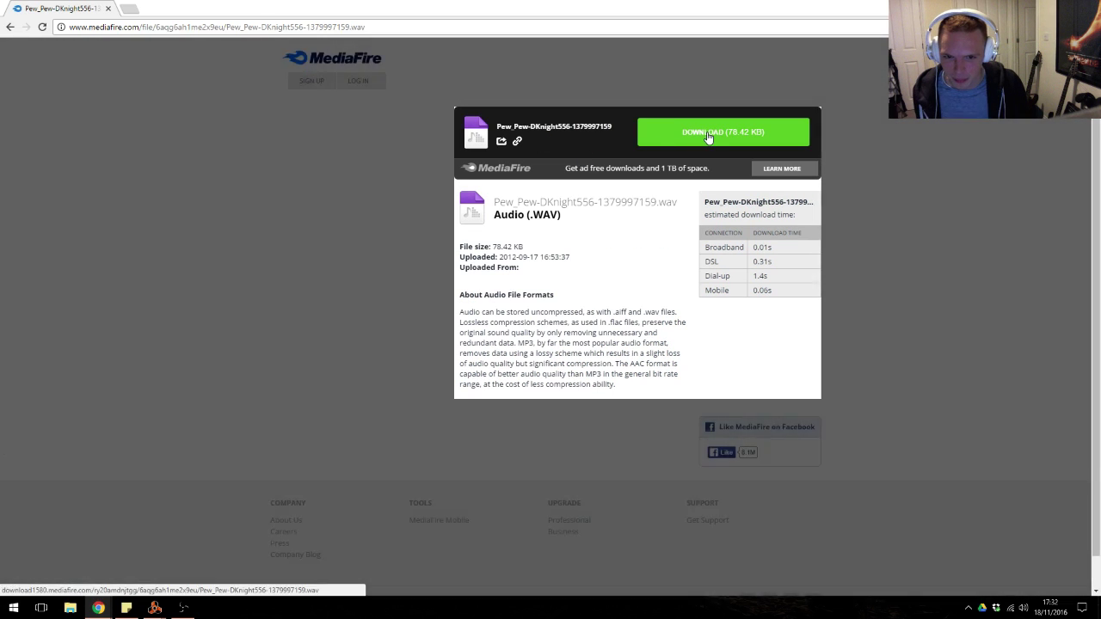
{"action": "left_click", "coordinate": [708, 133]}
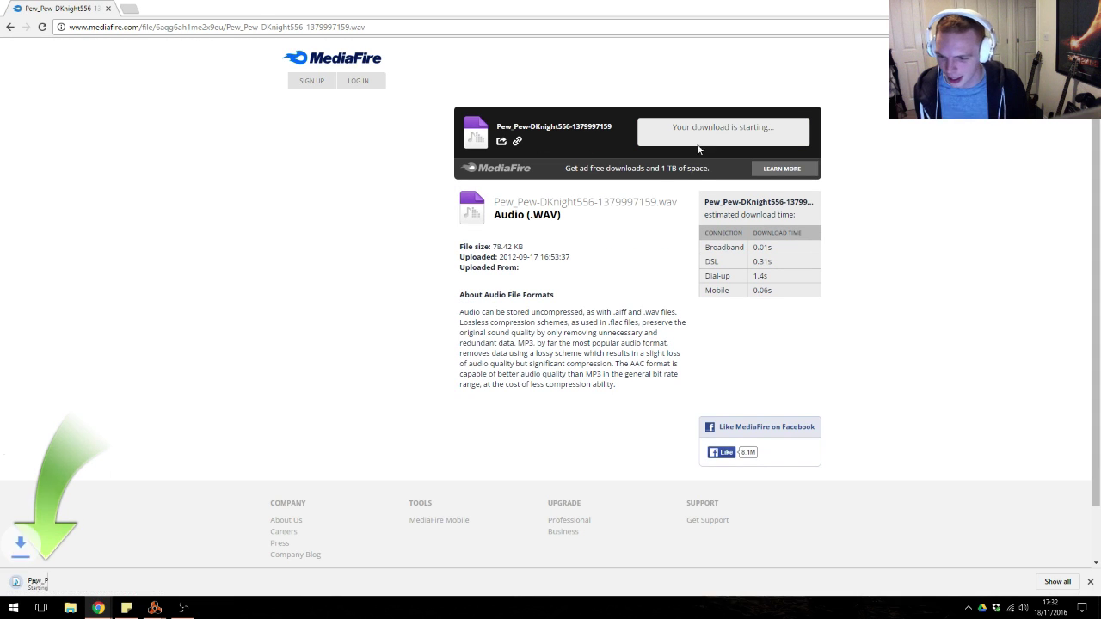
{"action": "left_click", "coordinate": [111, 581]}
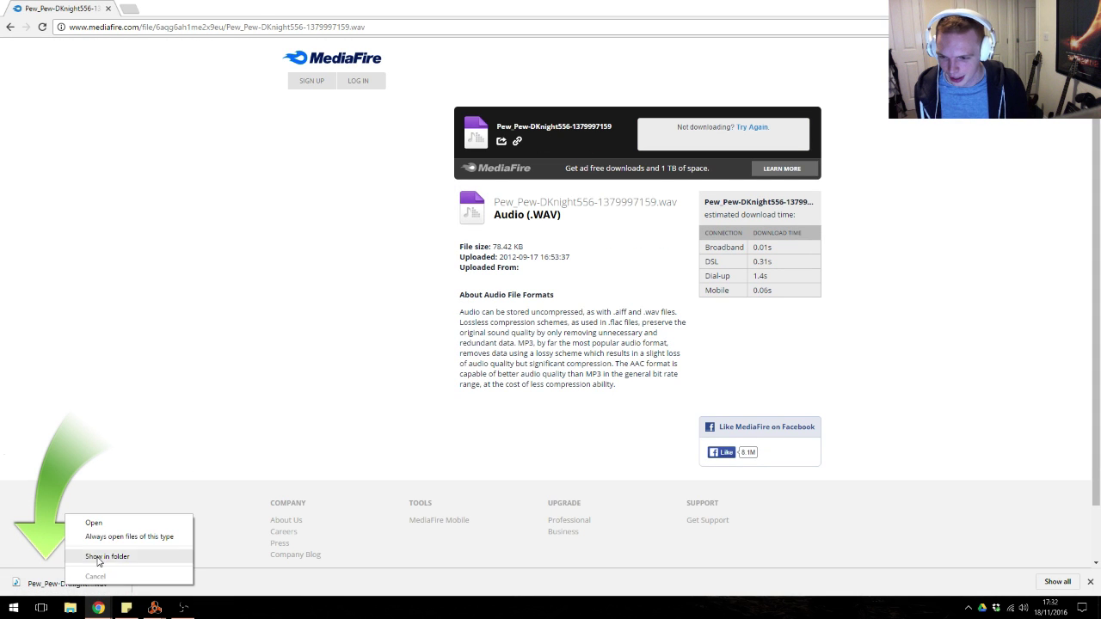
{"action": "left_click", "coordinate": [95, 556]}
{"action": "left_click", "coordinate": [590, 122]}
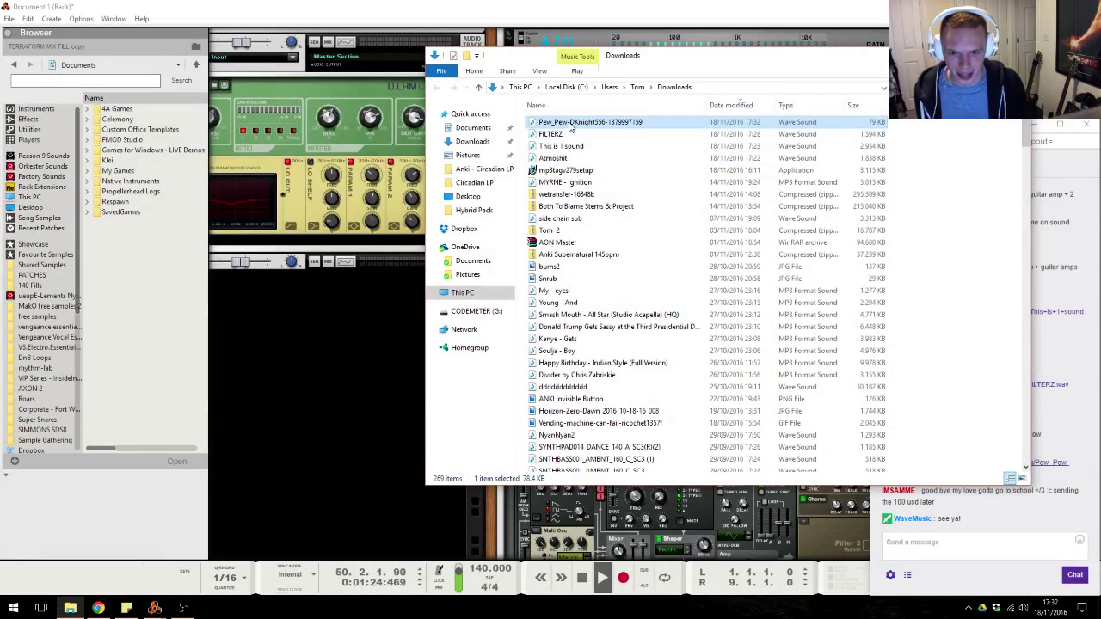
{"action": "left_click", "coordinate": [101, 575]}
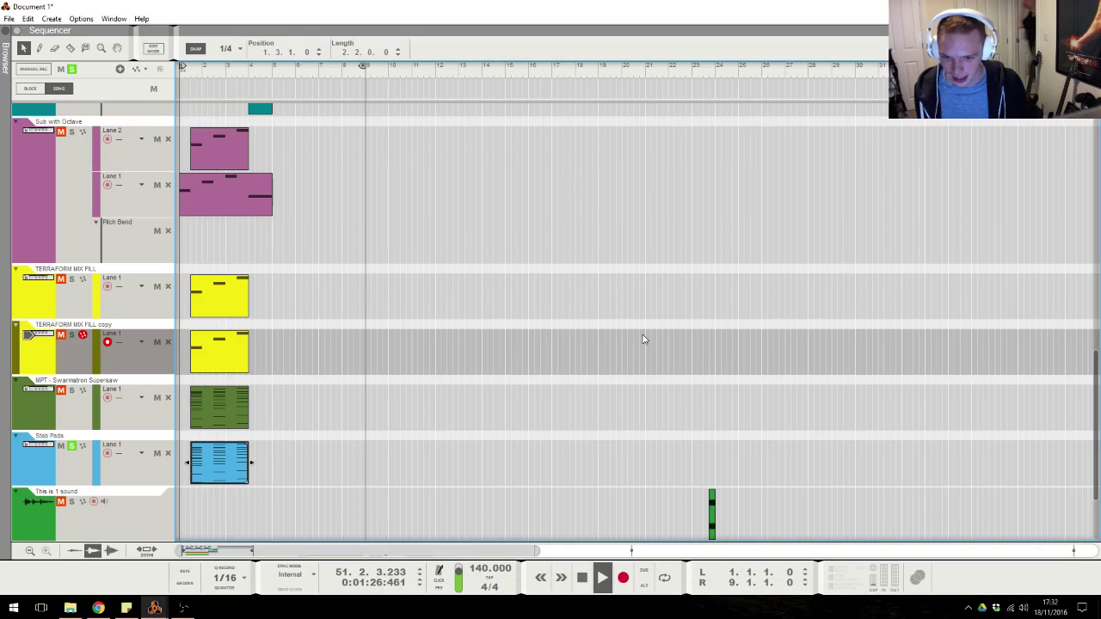
{"action": "left_click", "coordinate": [70, 607]}
{"action": "left_click_drag", "start_coordinate": [566, 125], "coordinate": [259, 538]}
Solo the Pew_Pew track and play its clip from bar 4, beat 3.
{"action": "left_click", "coordinate": [91, 409]}
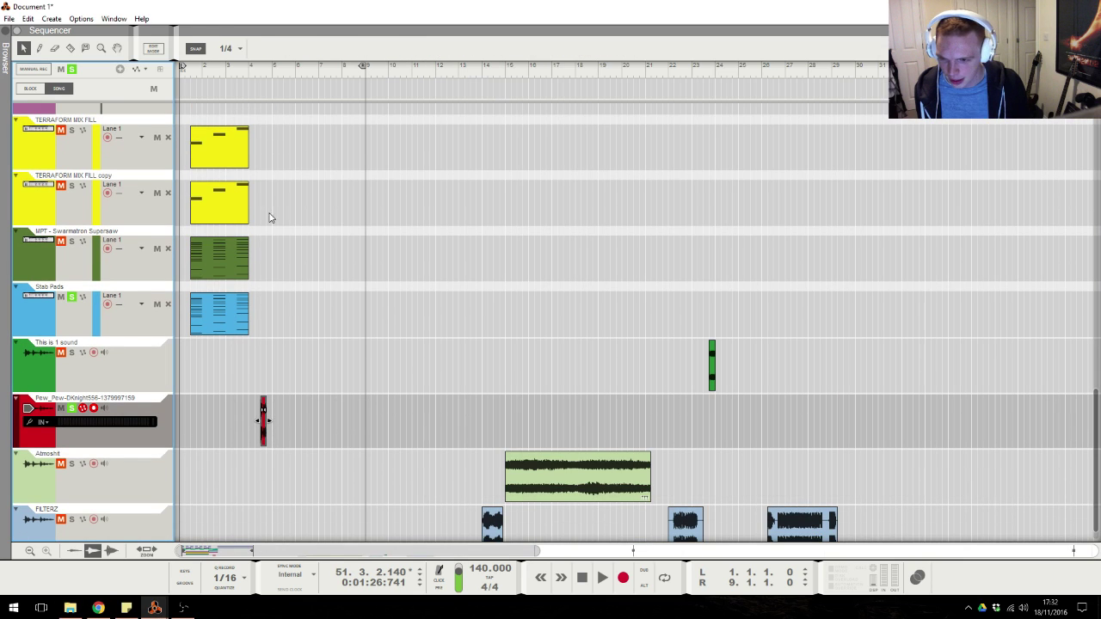
{"action": "left_click", "coordinate": [263, 74]}
{"action": "key", "text": "space"}
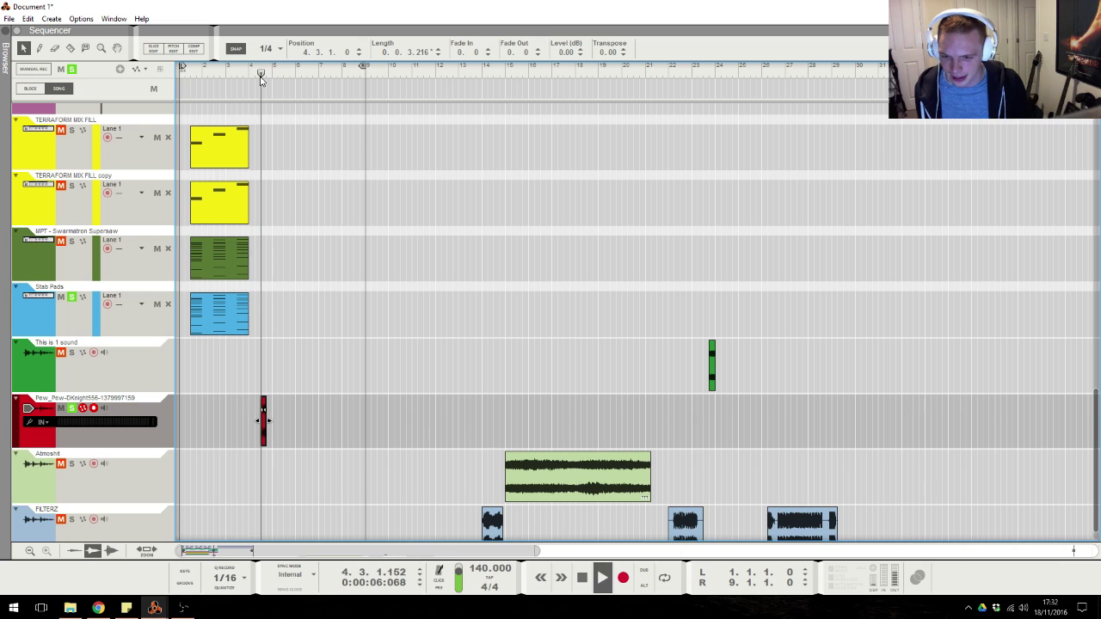
{"action": "key", "text": "space"}
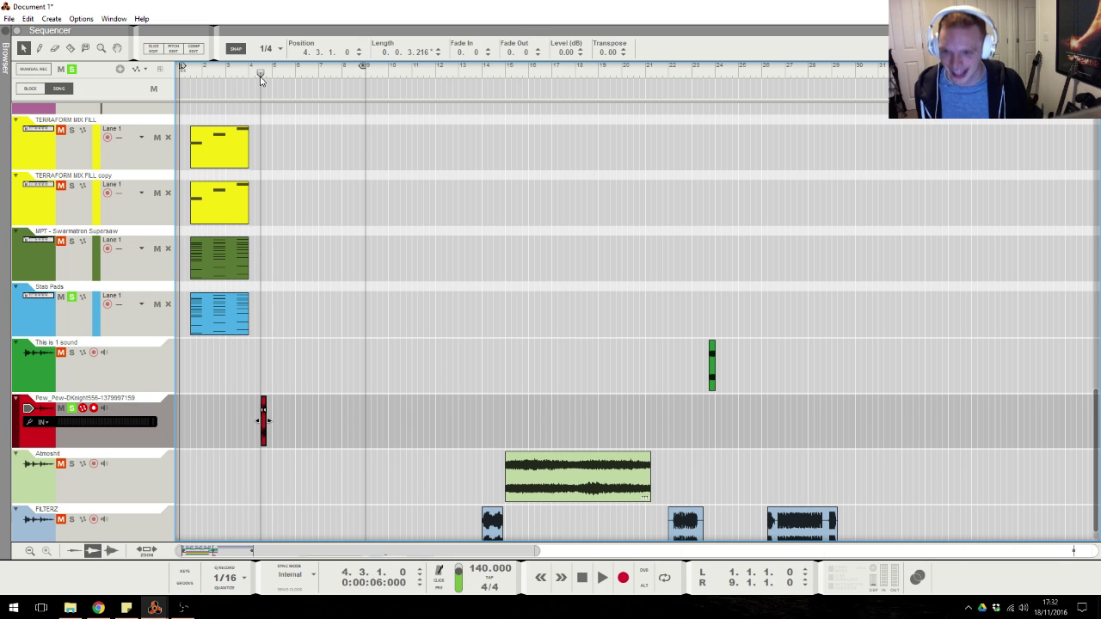
Clear all solos and move the Pew_Pew clip to bar 21, beat 3.
{"action": "left_click", "coordinate": [74, 409]}
{"action": "left_click", "coordinate": [73, 72]}
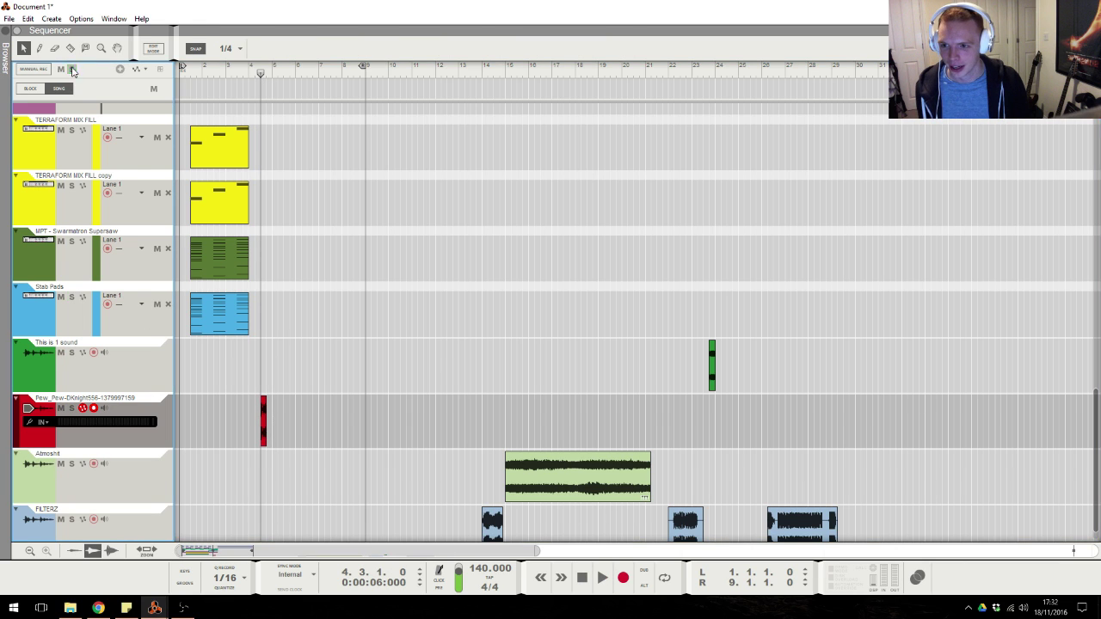
{"action": "left_click_drag", "start_coordinate": [263, 428], "coordinate": [681, 455]}
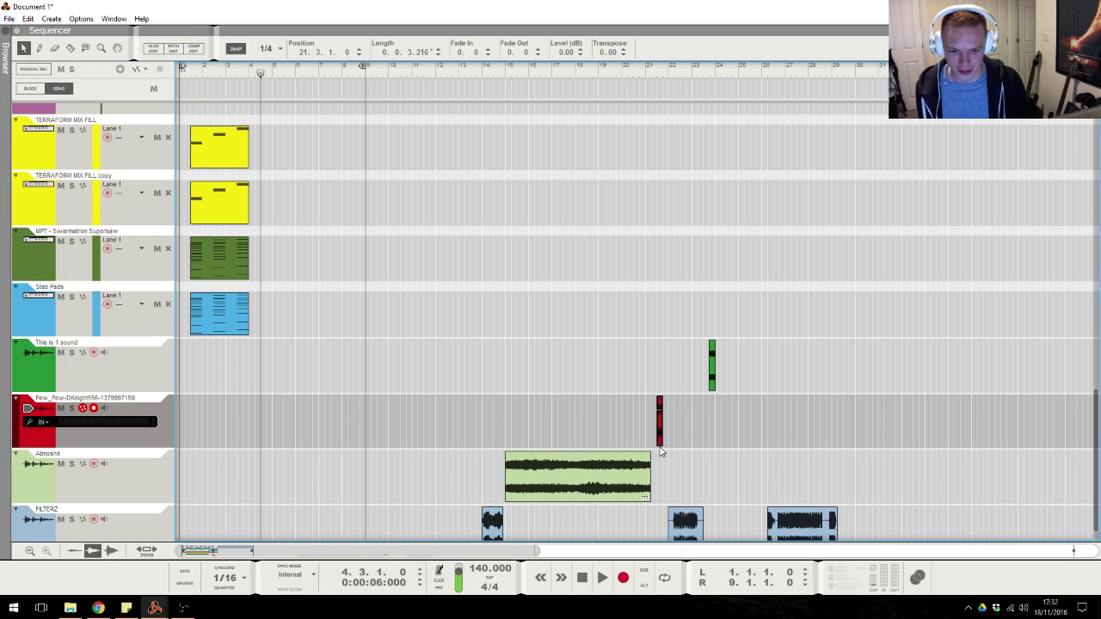
{"action": "left_click", "coordinate": [661, 456]}
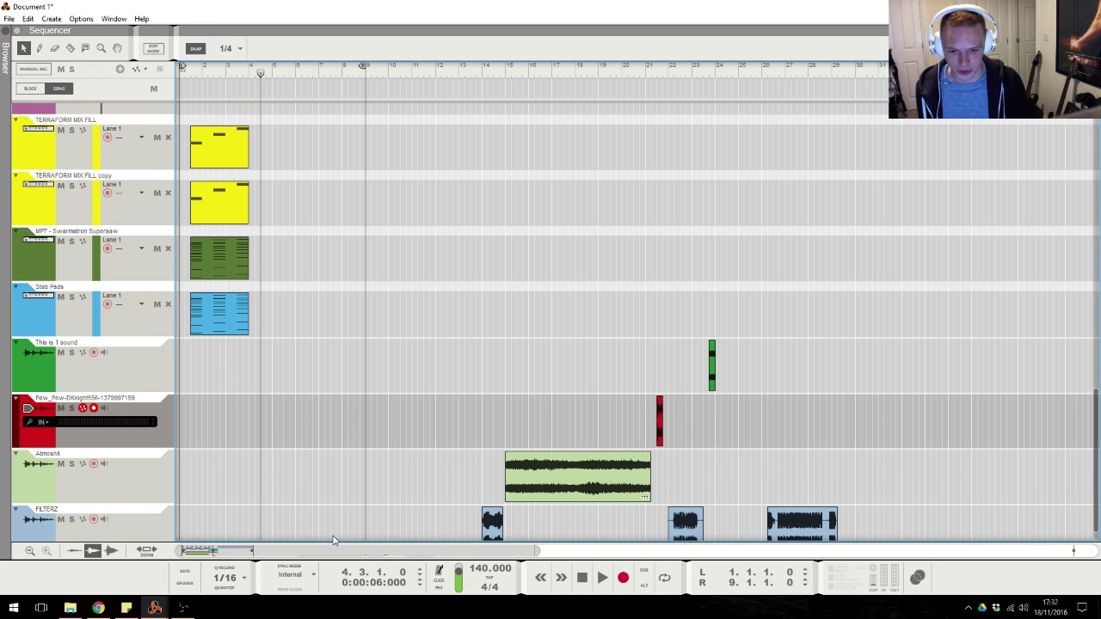
Solo the TERRAFORM MIX FILL copy track to hear it alone.
{"action": "left_click", "coordinate": [131, 383]}
{"action": "scroll", "coordinate": [130, 344], "scroll_direction": "up", "scroll_amount": 1}
{"action": "left_click", "coordinate": [71, 237]}
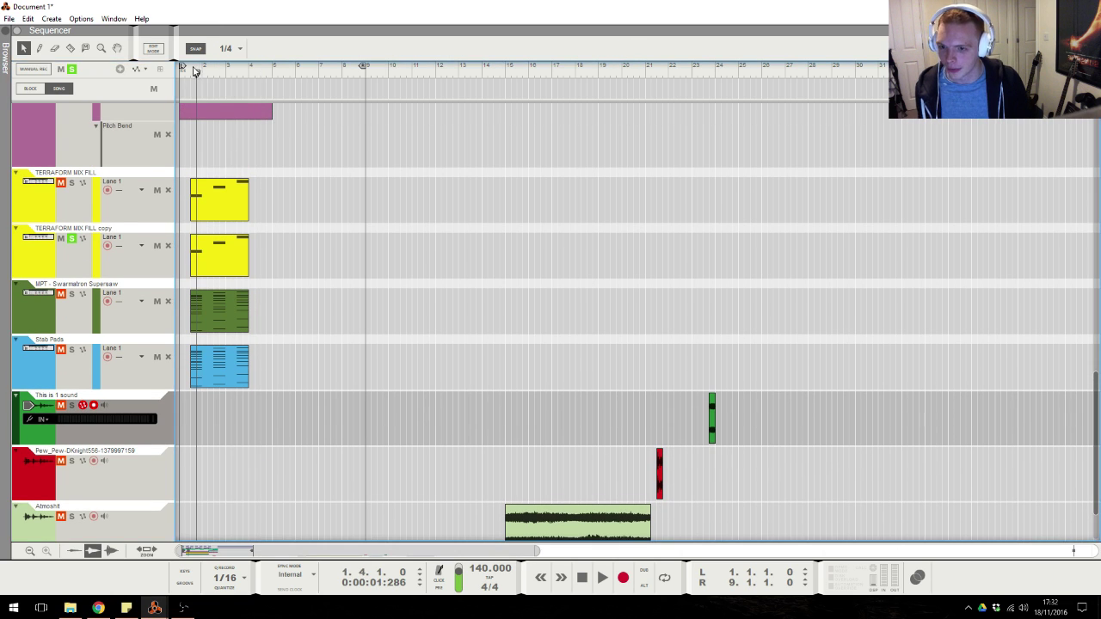
Raise the high-pass filter frequency of the TERRAFORM MIX FILL copy channel in its Spectrum EQ.
{"action": "key", "text": "alt+Tab"}
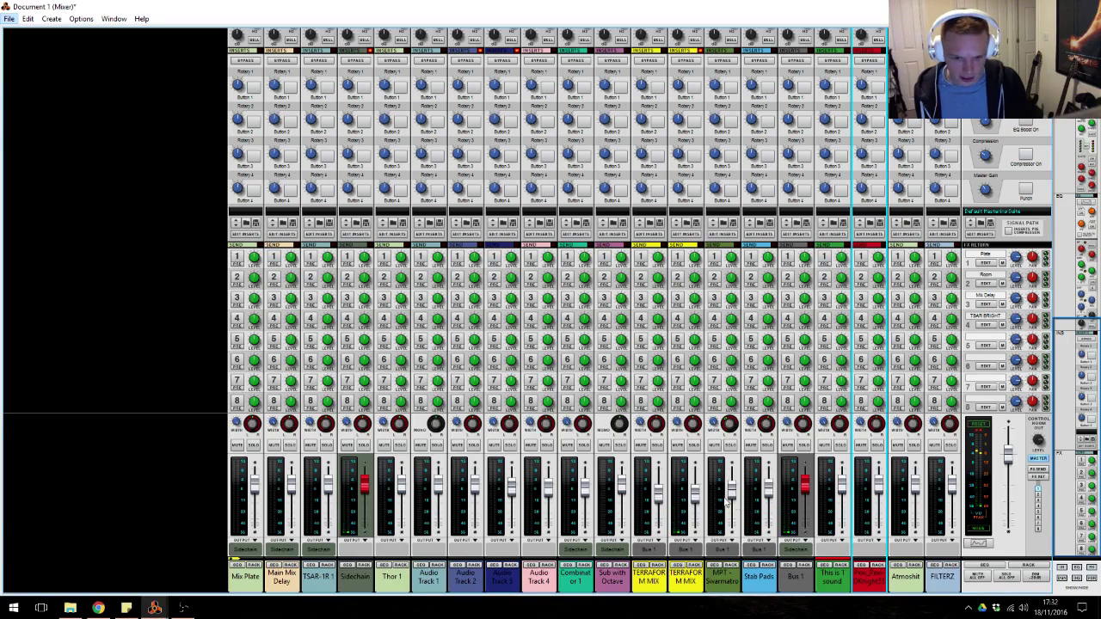
{"action": "left_click", "coordinate": [695, 503], "text": "shift"}
{"action": "key", "text": "F2"}
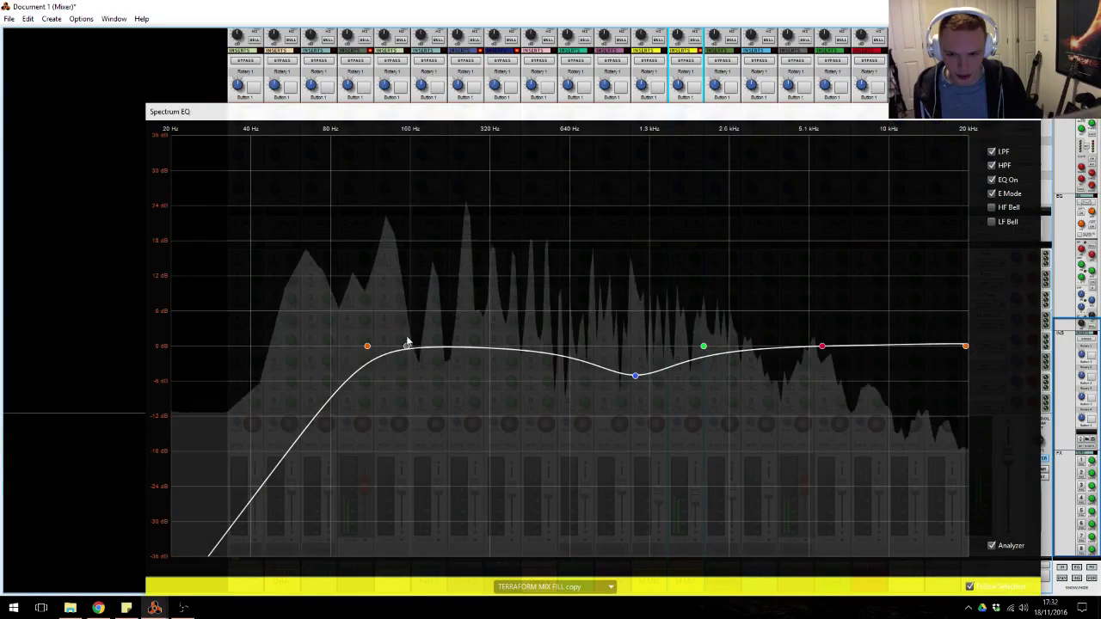
{"action": "left_click_drag", "start_coordinate": [366, 346], "coordinate": [398, 355]}
{"action": "key", "text": "F2"}
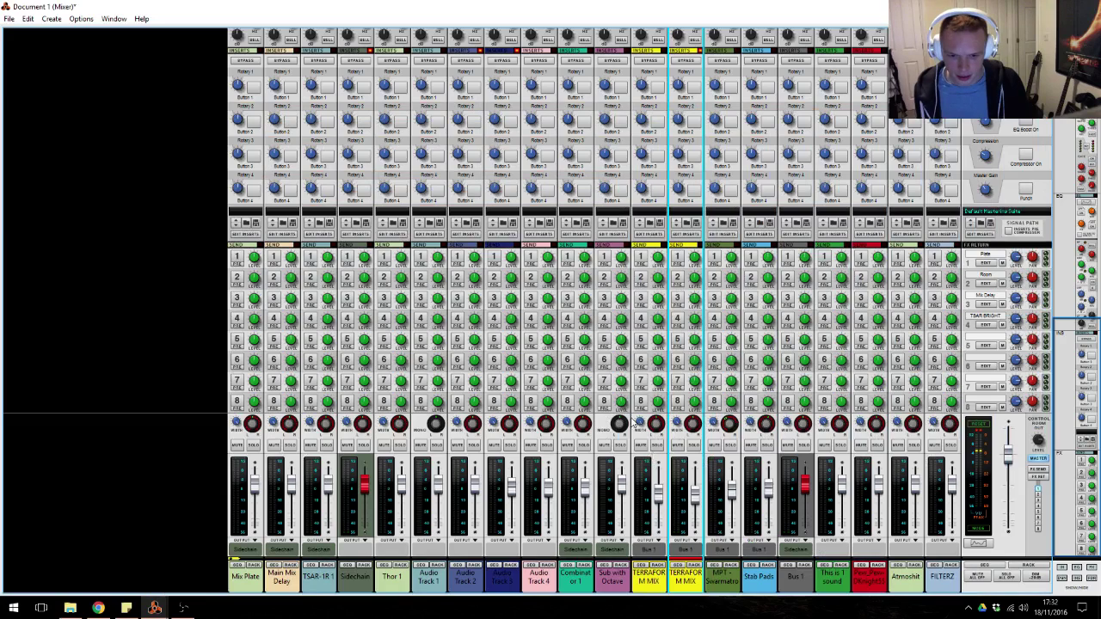
Unsolo the TERRAFORM MIX FILL copy track and play the full arrangement from the start.
{"action": "key", "text": "alt+Tab"}
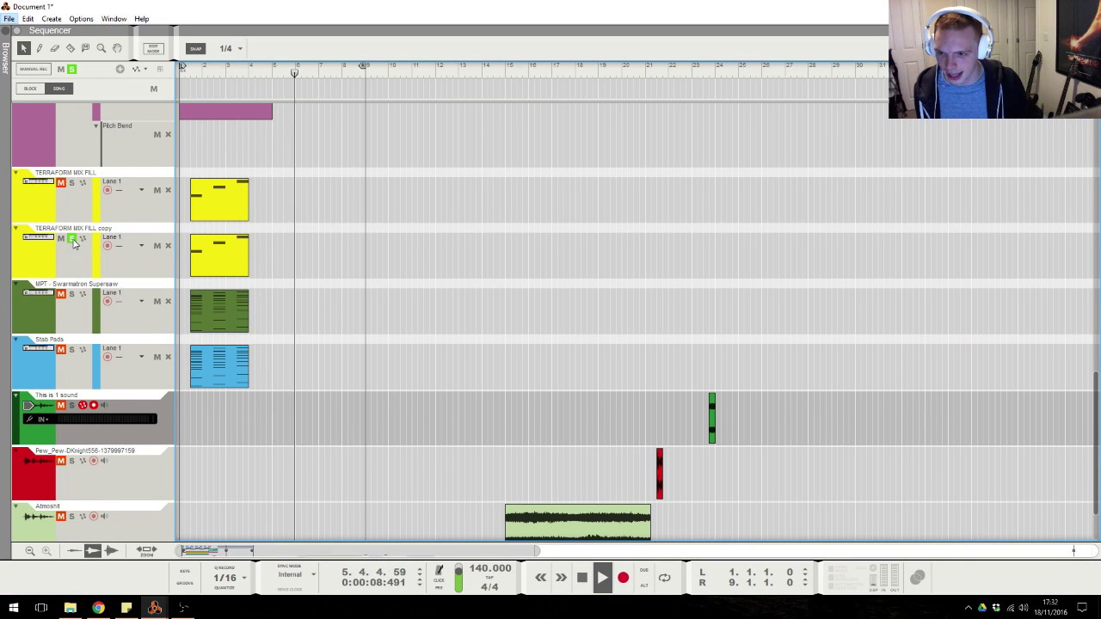
{"action": "left_click", "coordinate": [73, 241]}
{"action": "key", "text": "space"}
{"action": "left_click_drag", "start_coordinate": [251, 74], "coordinate": [180, 74]}
{"action": "key", "text": "space"}
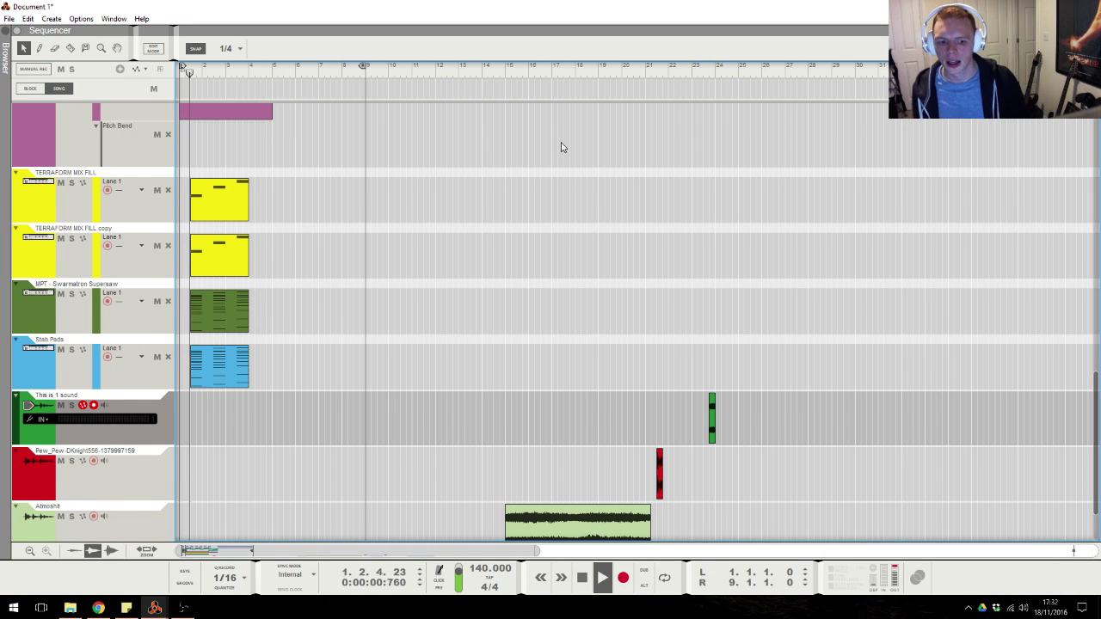
Lower the Bus 1 level slightly in the mixer, and select the Sub with Octave and Combinator 1 channels before returning to the sequencer.
{"action": "key", "text": "alt+Tab"}
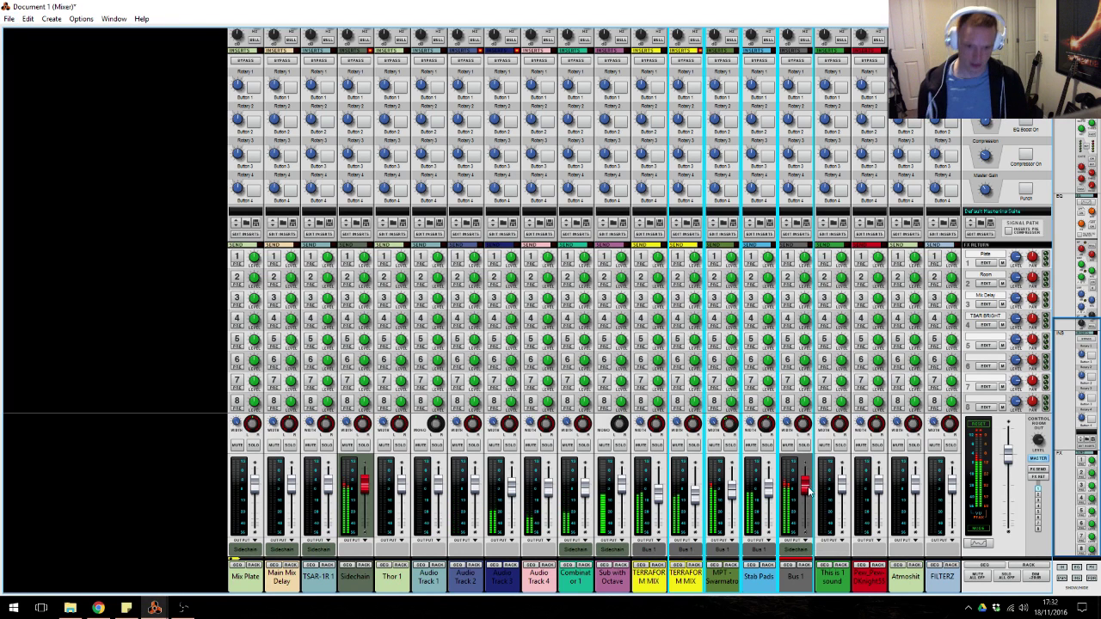
{"action": "left_click_drag", "start_coordinate": [735, 497], "coordinate": [768, 503]}
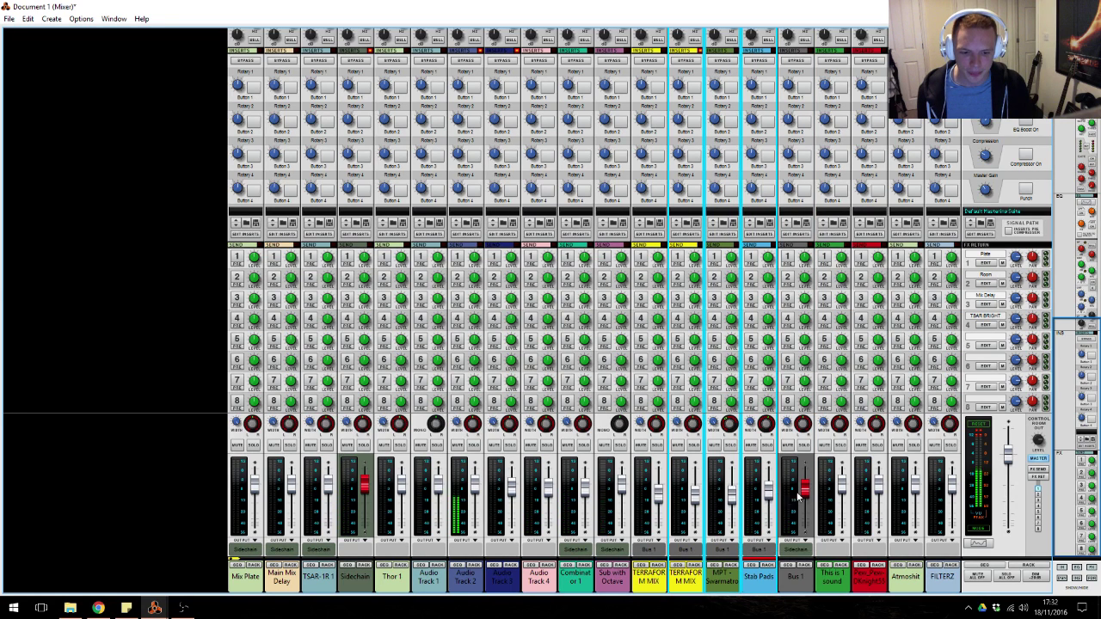
{"action": "left_click", "coordinate": [605, 581]}
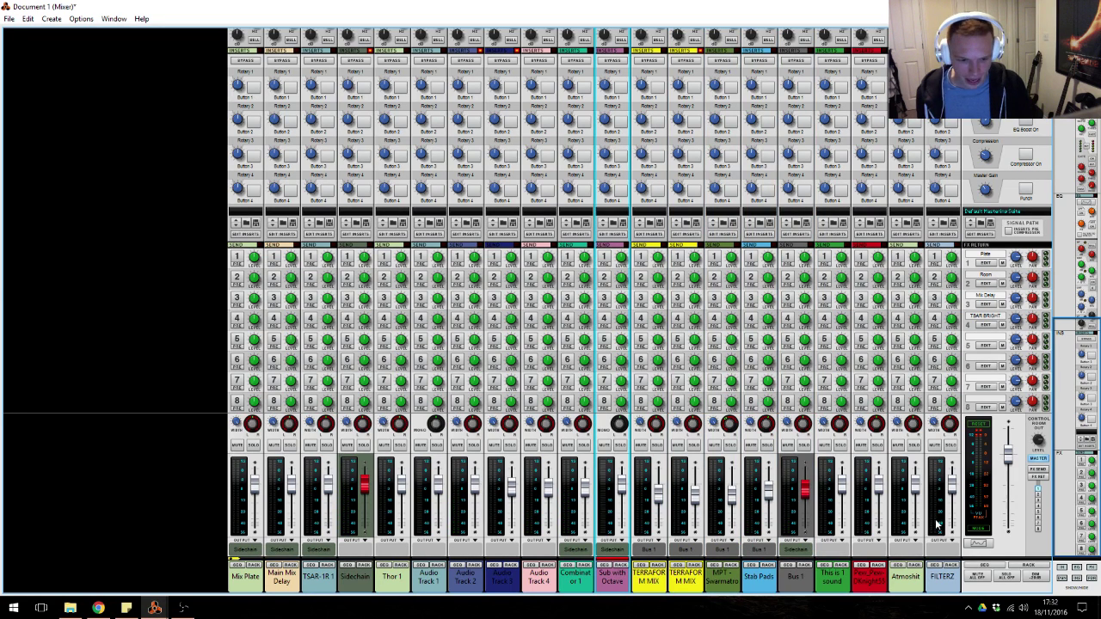
{"action": "left_click", "coordinate": [573, 574]}
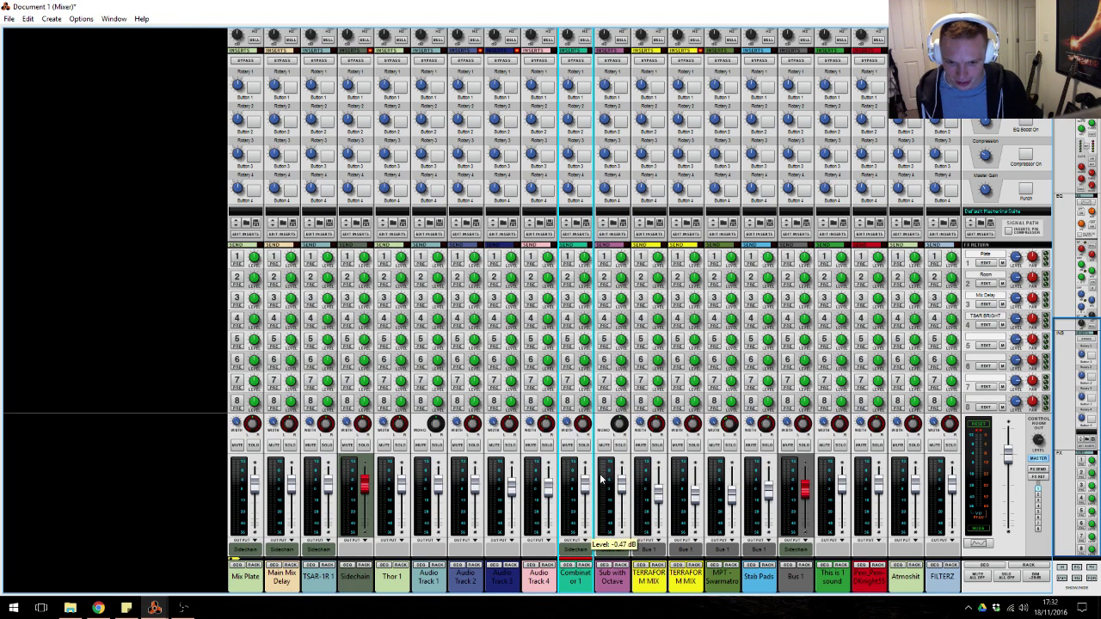
{"action": "key", "text": "alt+Tab"}
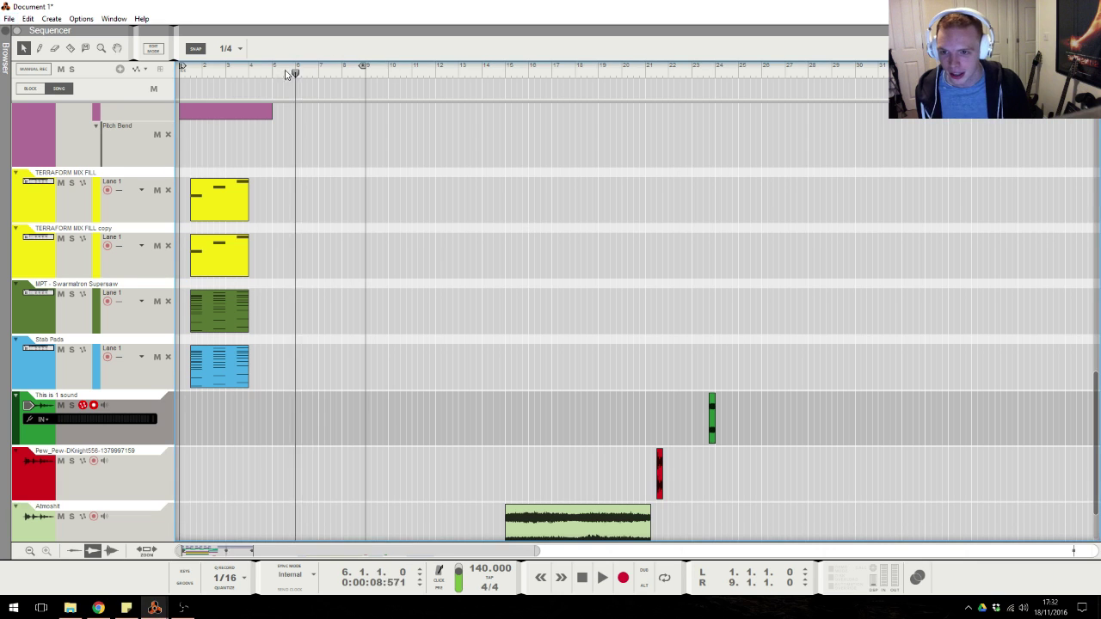
Play the arrangement, raise the Stab Pads level slightly in the mixer and set the Bus 1 level to -2.69 dB.
{"action": "key", "text": "space"}
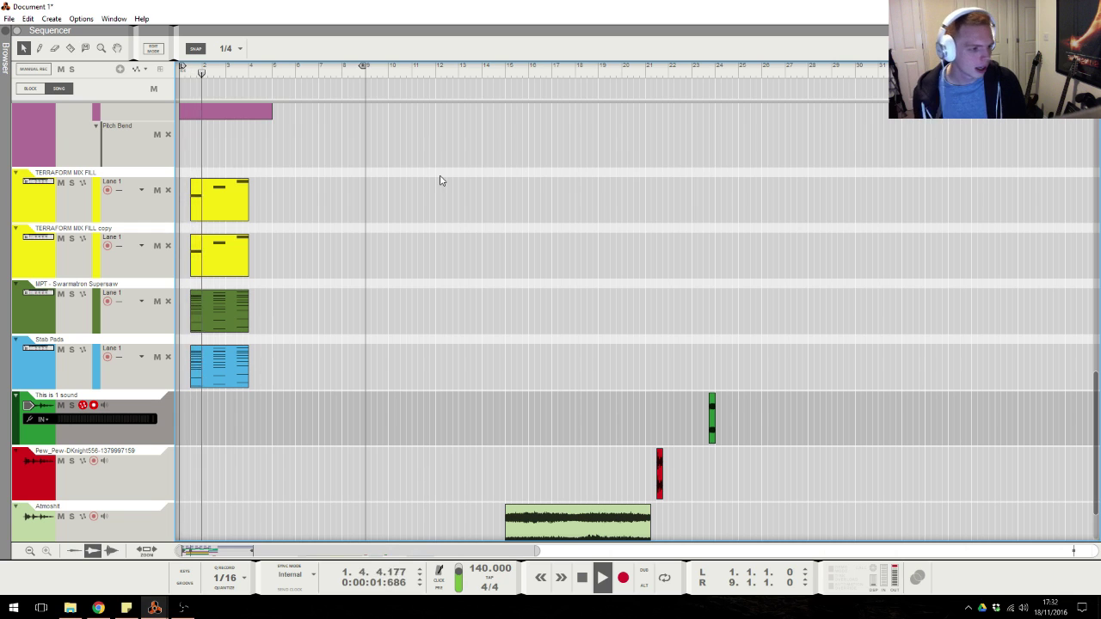
{"action": "key", "text": "alt+Tab"}
{"action": "left_click", "coordinate": [733, 495], "text": "shift"}
{"action": "left_click_drag", "start_coordinate": [769, 496], "coordinate": [769, 492]}
{"action": "left_click", "coordinate": [809, 493]}
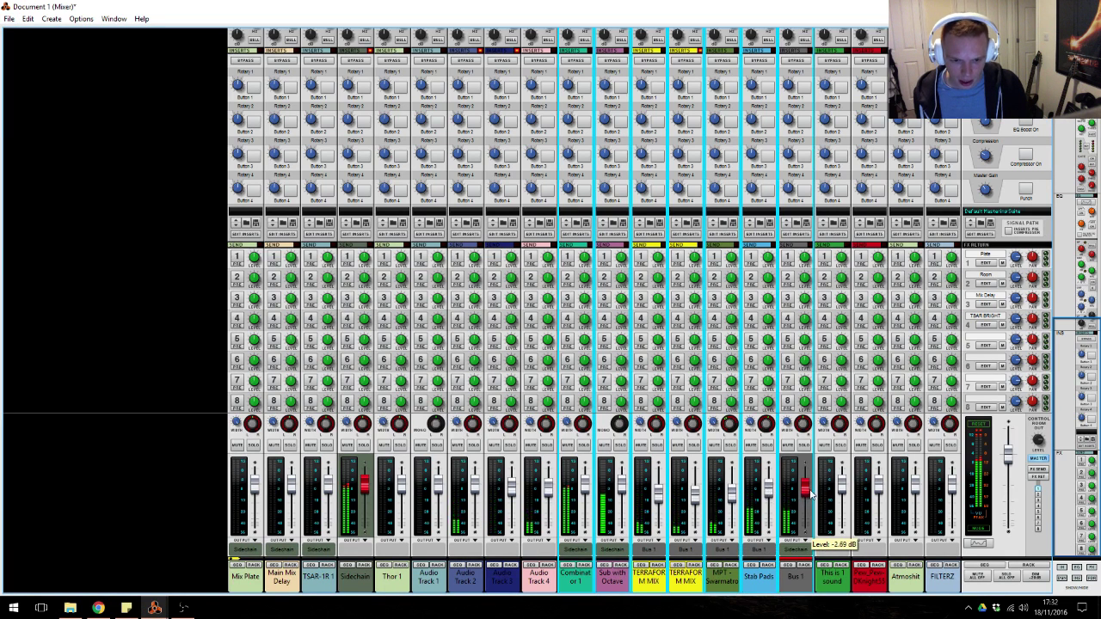
Stop playback, select the Combinator 1 channel in the mixer and return the sequencer to the song start.
{"action": "key", "text": "alt+Tab"}
{"action": "key", "text": "alt+Tab"}
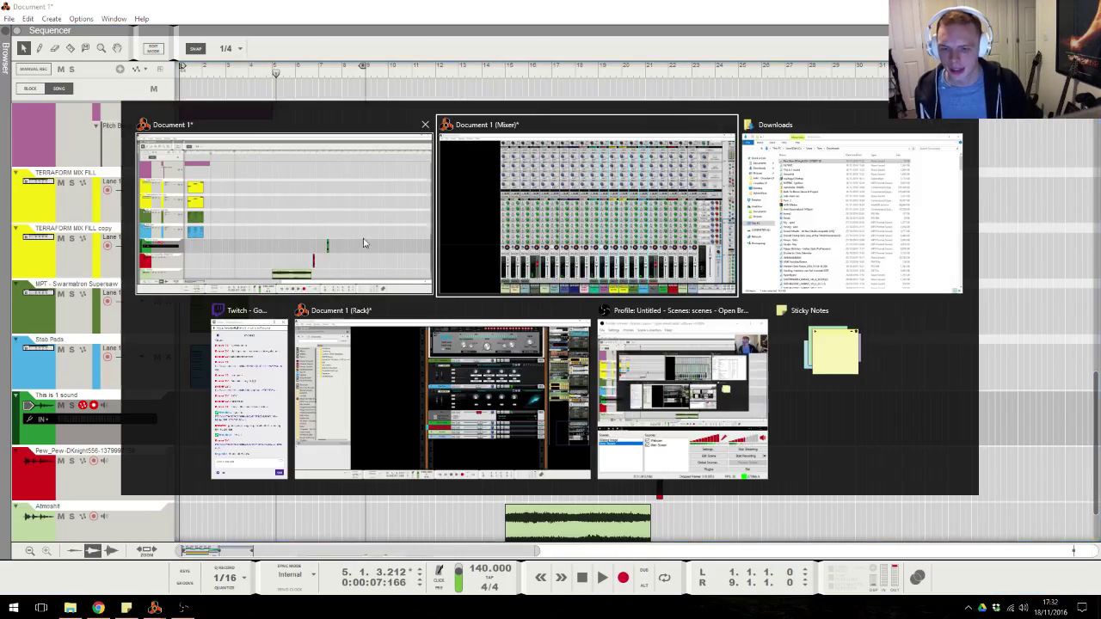
{"action": "left_click", "coordinate": [596, 490]}
{"action": "key", "text": "alt+Tab"}
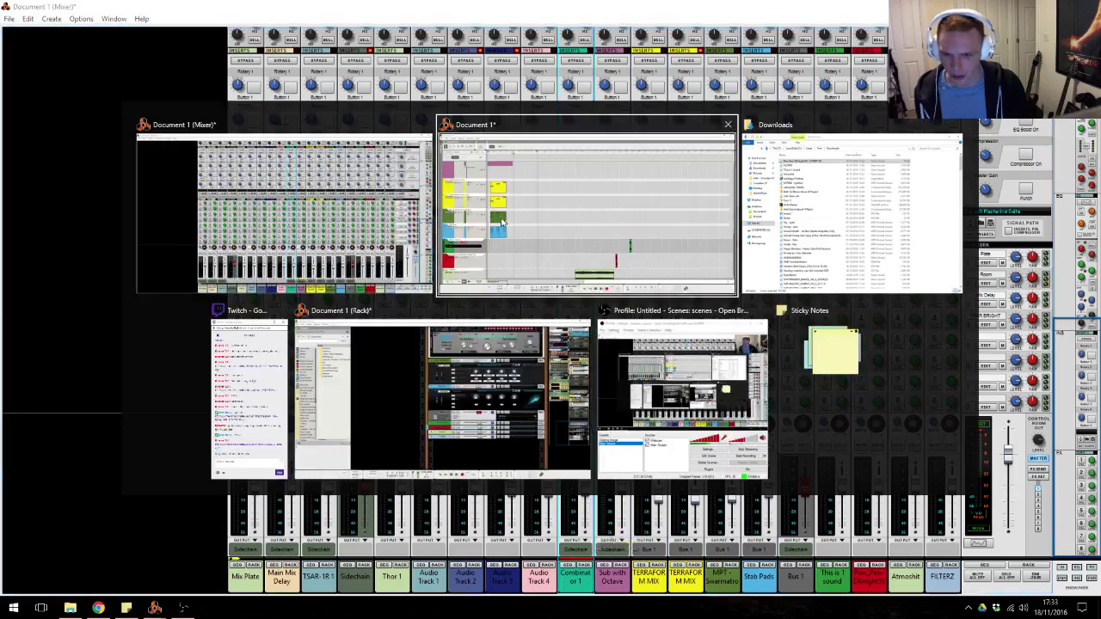
{"action": "key", "text": "KP_0"}
{"action": "scroll", "coordinate": [358, 386], "scroll_direction": "down", "scroll_amount": 3}
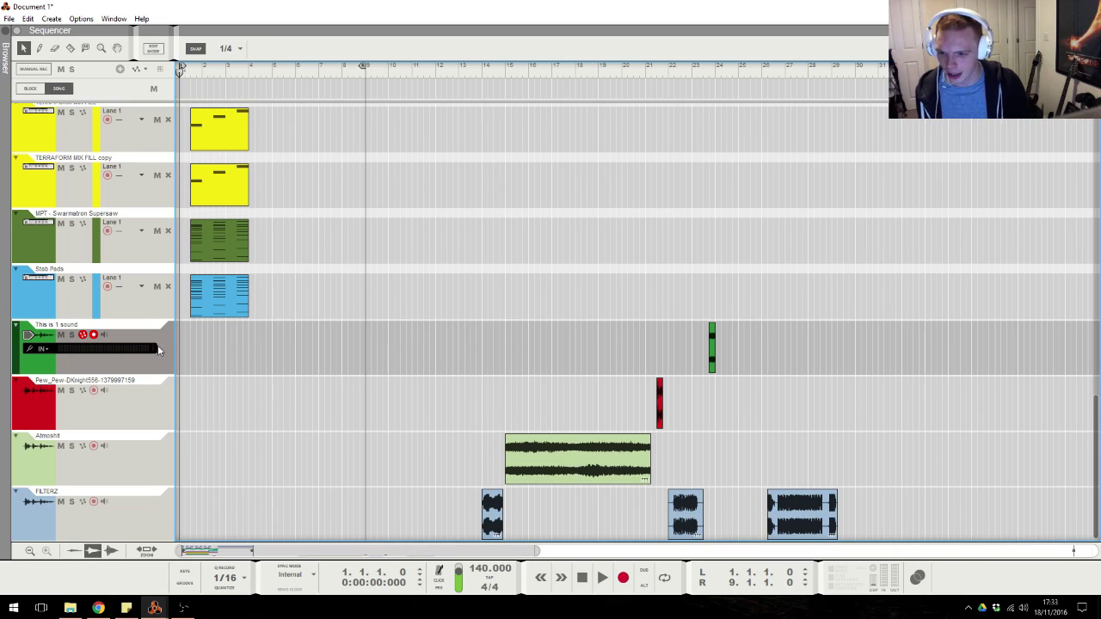
Add Sonic Charge's Echobode Frequency Shifter Delay to the Bus 1 channel in the rack, and check the stream chat.
{"action": "key", "text": "alt+Tab"}
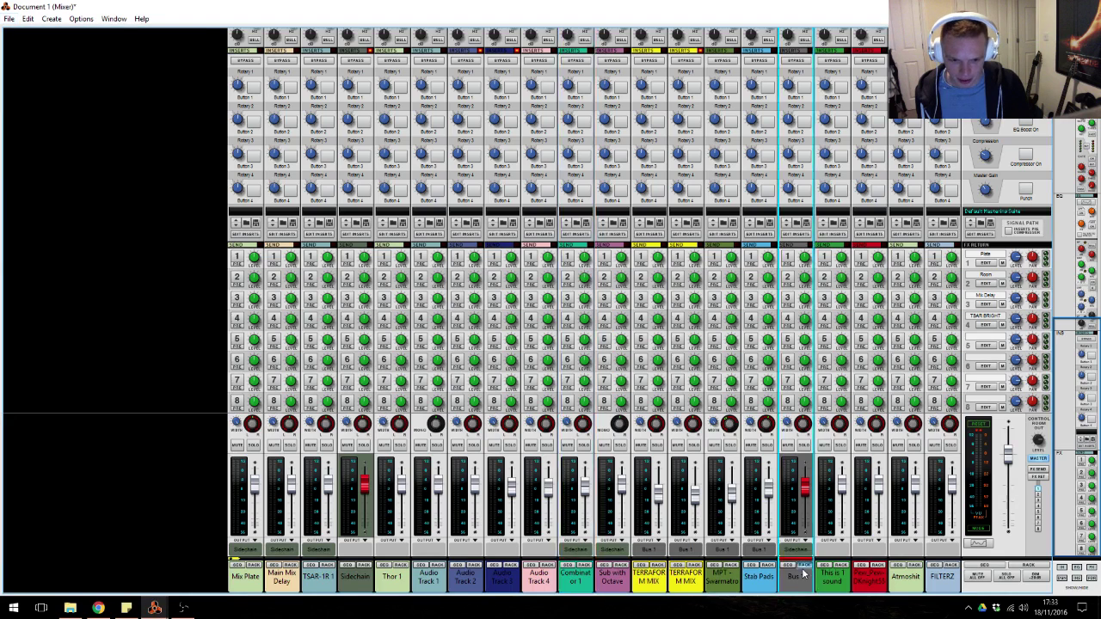
{"action": "key", "text": "alt+Tab"}
{"action": "right_click", "coordinate": [541, 352]}
{"action": "mouse_move", "coordinate": [602, 341]}
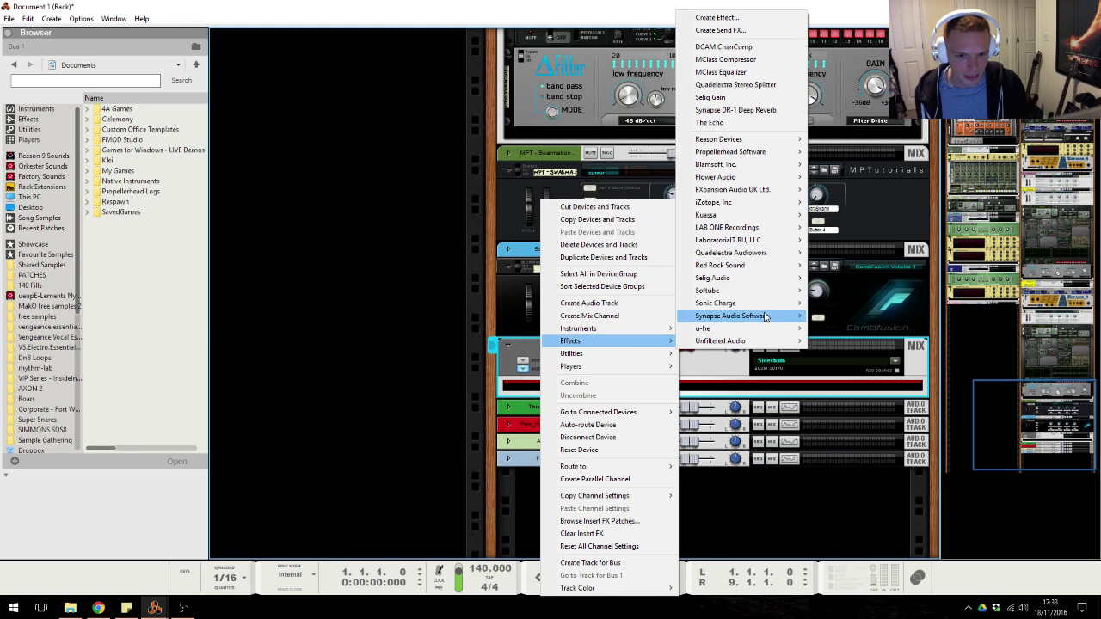
{"action": "mouse_move", "coordinate": [761, 304]}
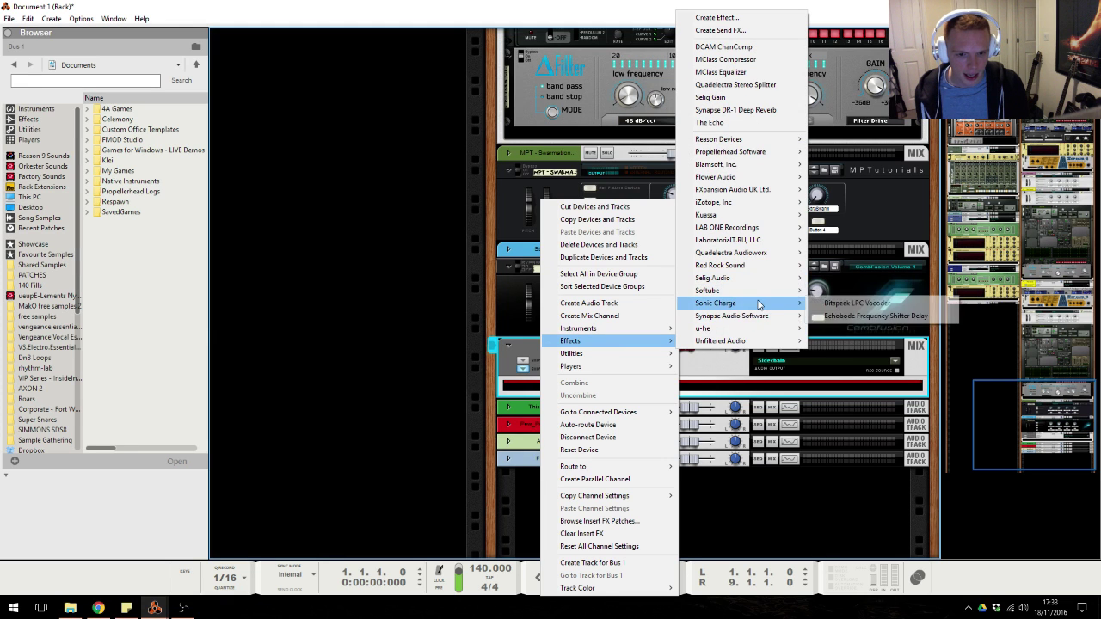
{"action": "left_click", "coordinate": [847, 316]}
{"action": "left_click", "coordinate": [98, 608]}
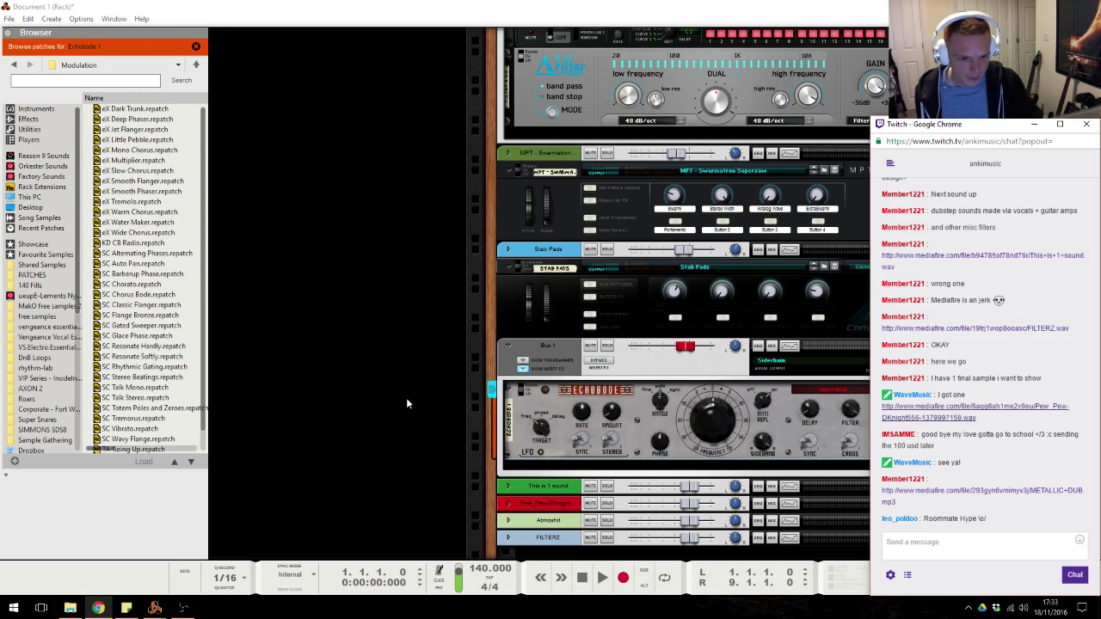
{"action": "left_click", "coordinate": [529, 409]}
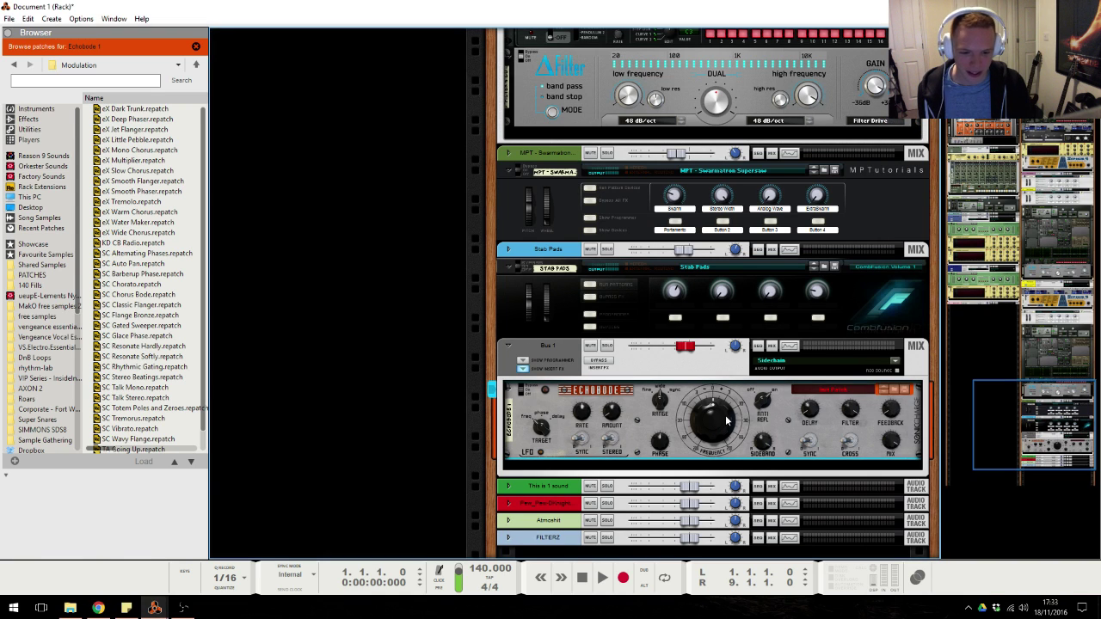
Create an Echobode Frequency Shift (Wide) automation clip from 1.4 to 2.1, holding 0 Hz until 1.4.4 before dropping steeply.
{"action": "key", "text": "F7"}
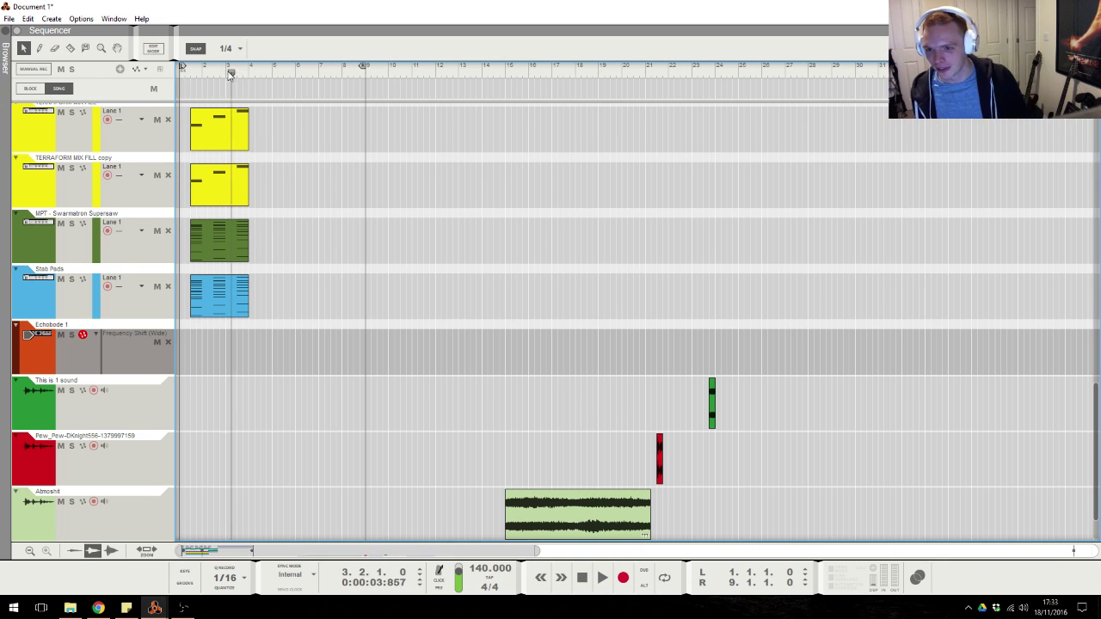
{"action": "scroll", "coordinate": [338, 302], "scroll_direction": "up", "scroll_amount": 4}
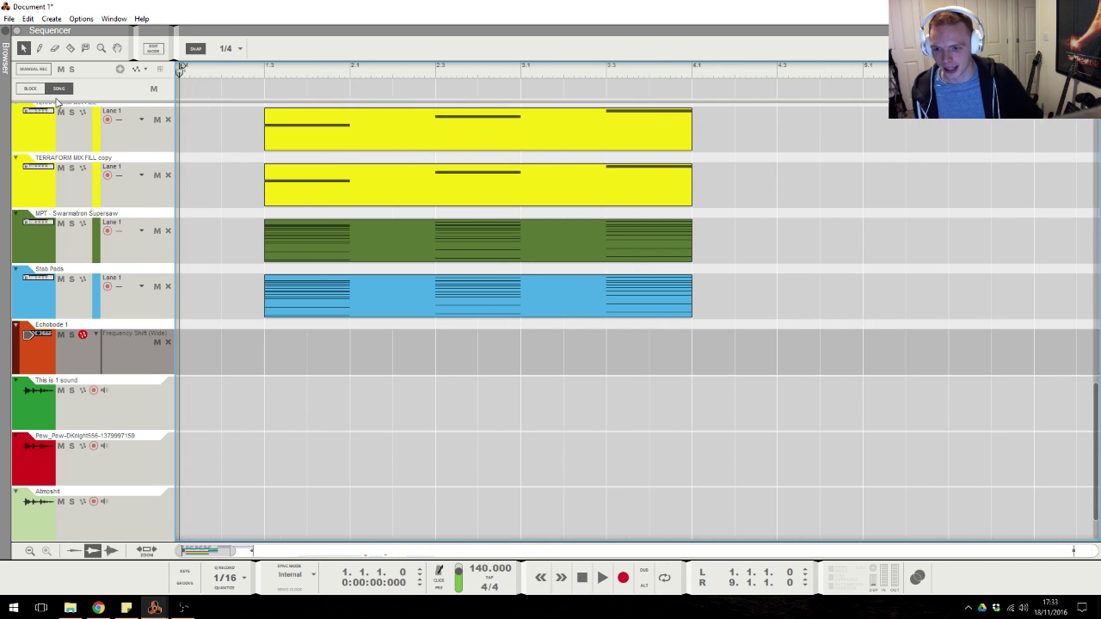
{"action": "left_click", "coordinate": [346, 337]}
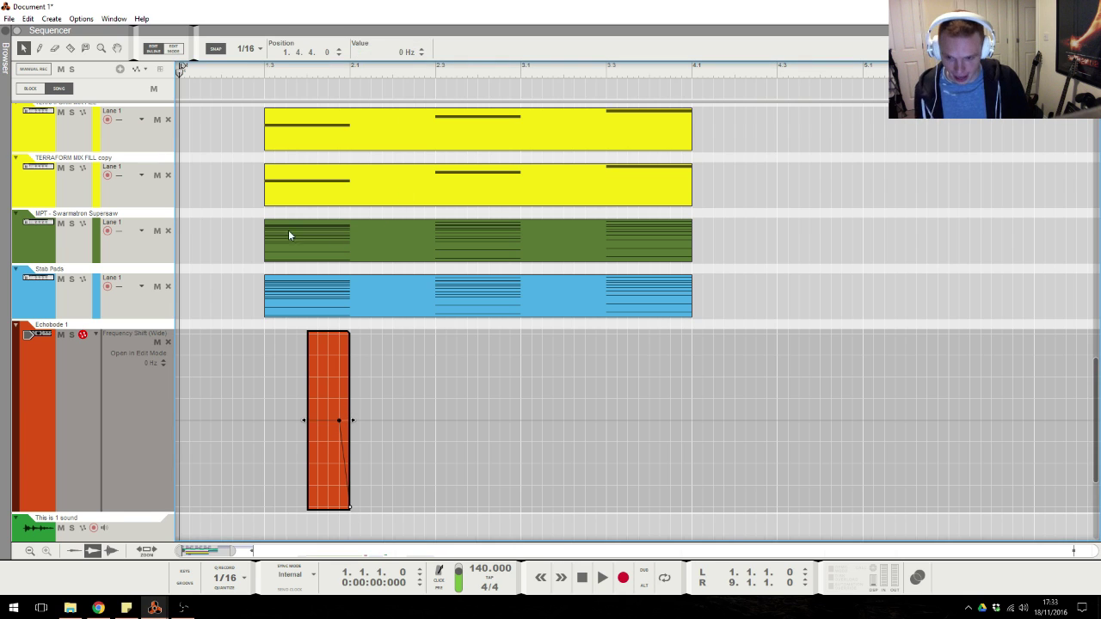
{"action": "double_click", "coordinate": [368, 430]}
Duplicate the Echobode automation clip onto the beat before bar 3 and the end of the fill, extending the last copy back to 3.3.
{"action": "left_click_drag", "start_coordinate": [311, 360], "coordinate": [525, 359]}
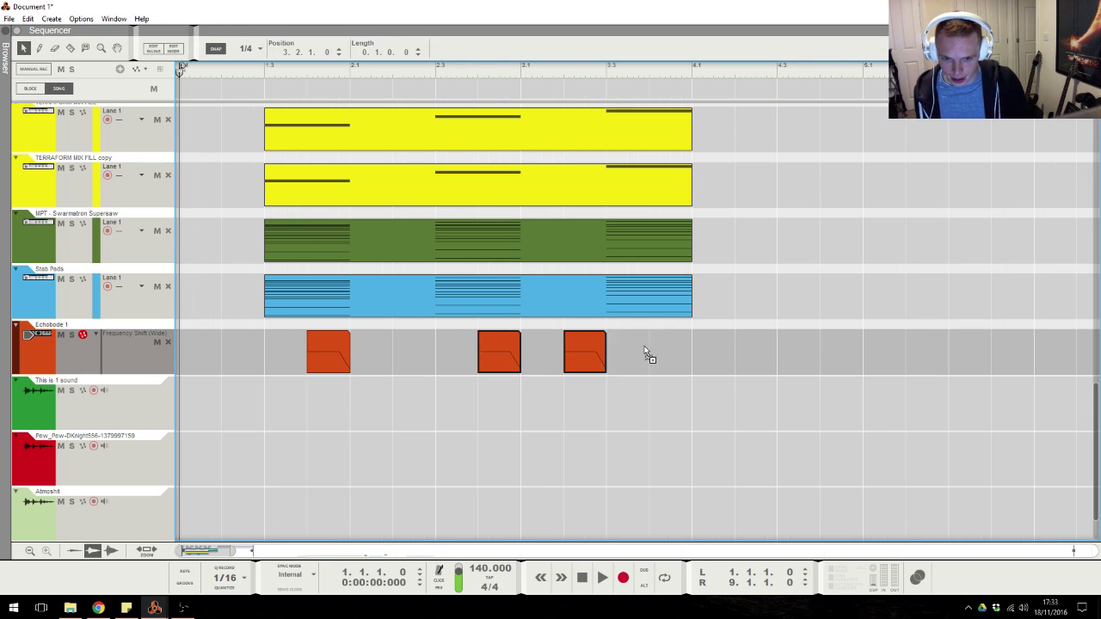
{"action": "key", "text": "ctrl+d"}
{"action": "left_click_drag", "start_coordinate": [646, 354], "coordinate": [617, 364]}
Reshape the last Echobode clip into an upward ramp that reaches 459 Hz at 4.1.1, and play the result.
{"action": "double_click", "coordinate": [665, 365]}
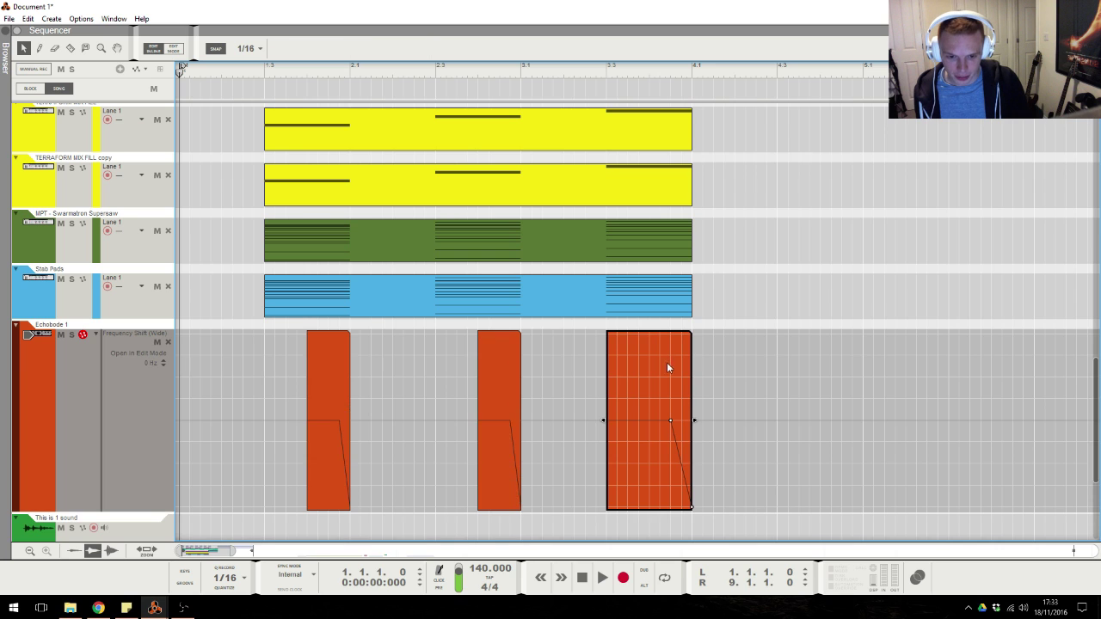
{"action": "left_click_drag", "start_coordinate": [606, 419], "coordinate": [659, 422]}
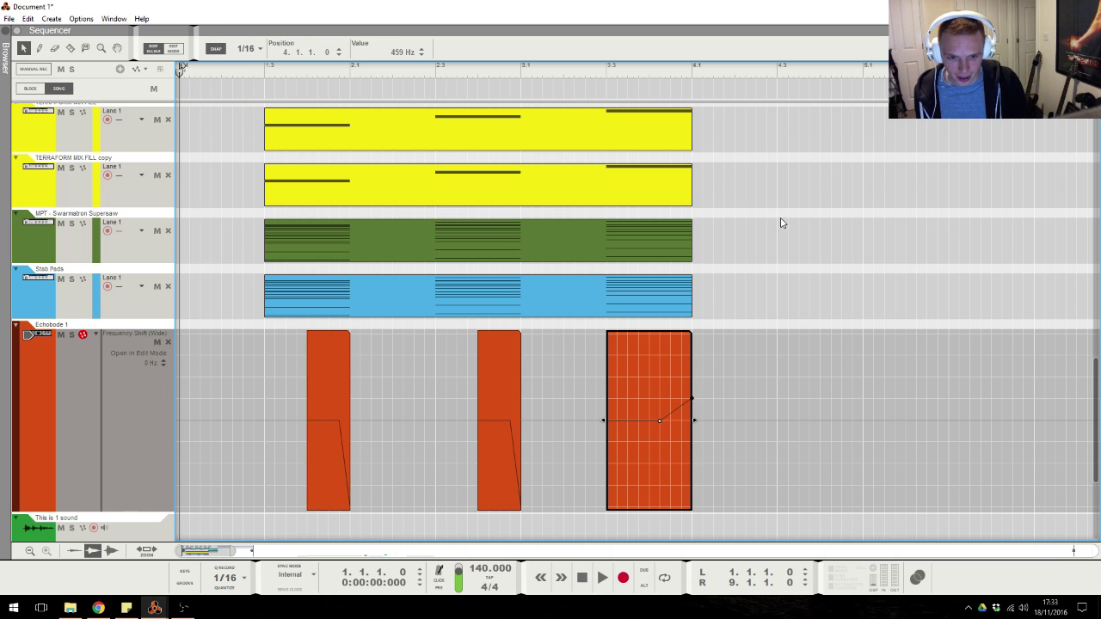
{"action": "double_click", "coordinate": [780, 247]}
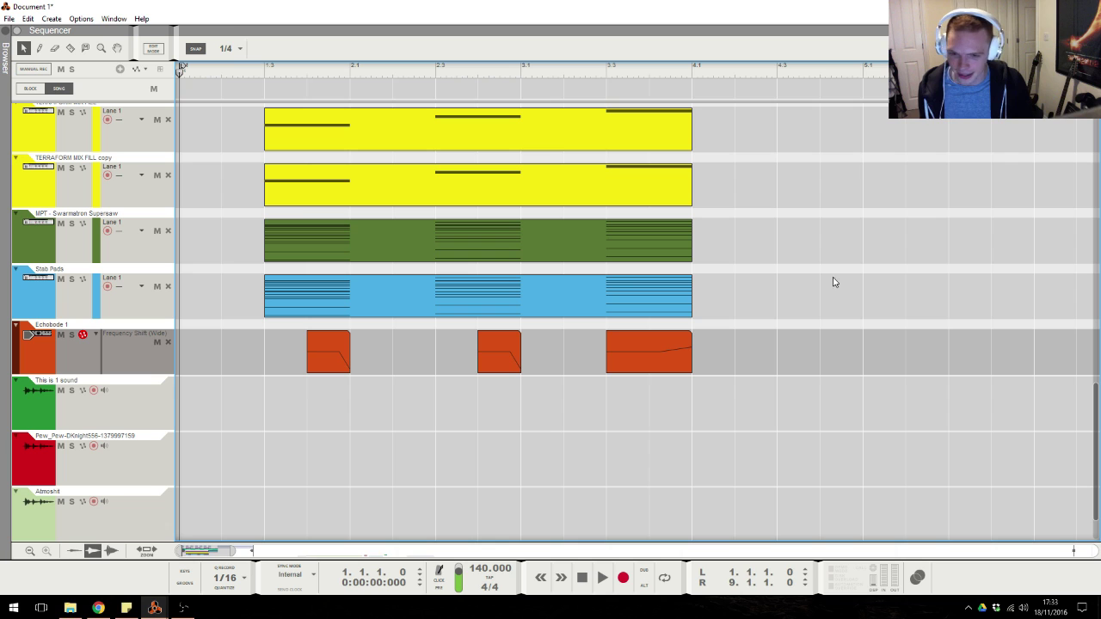
{"action": "key", "text": "space"}
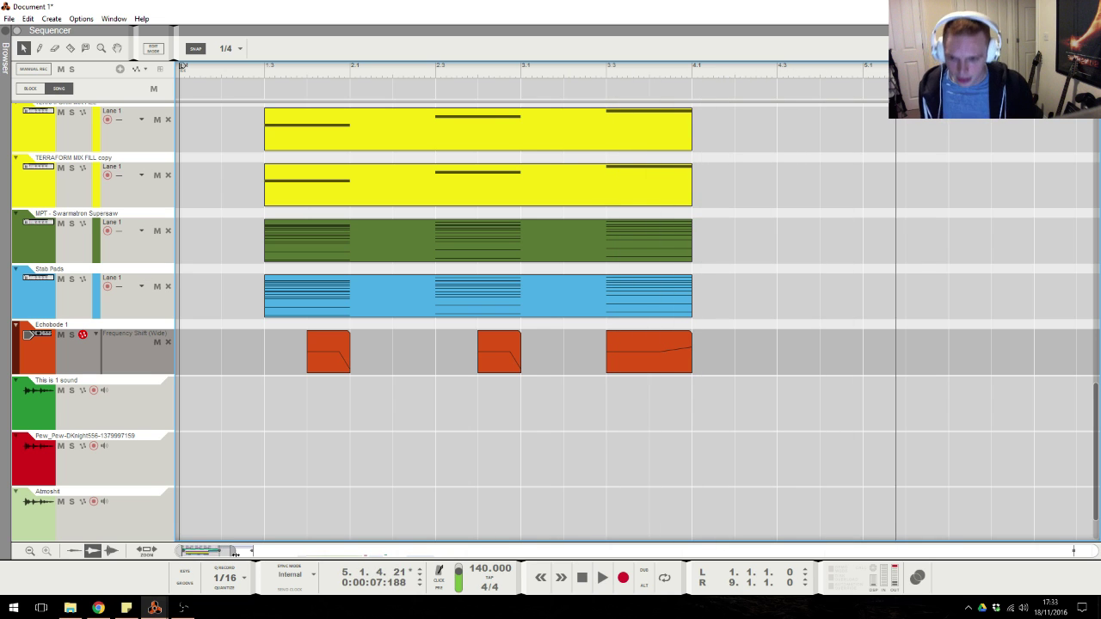
Copy the first Audio Track 4 clip to bar 5 and repeat it back to back up to bar 9, then return to the song start.
{"action": "left_click_drag", "start_coordinate": [243, 551], "coordinate": [300, 552]}
{"action": "scroll", "coordinate": [489, 275], "scroll_direction": "up", "scroll_amount": 15}
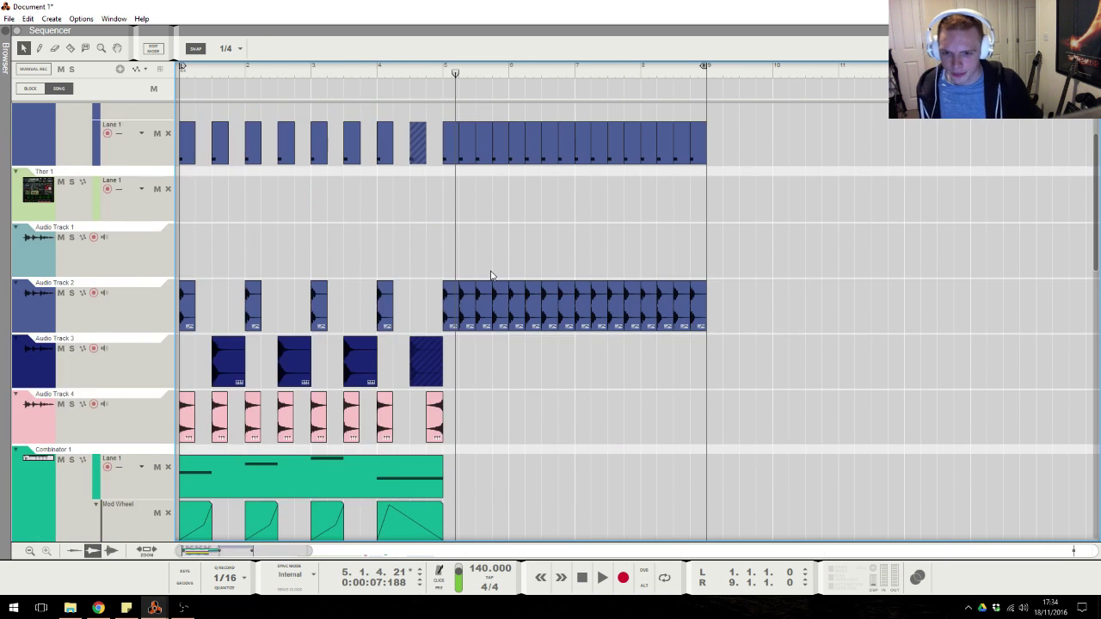
{"action": "left_click", "coordinate": [295, 413]}
{"action": "left_click_drag", "start_coordinate": [295, 413], "coordinate": [448, 440]}
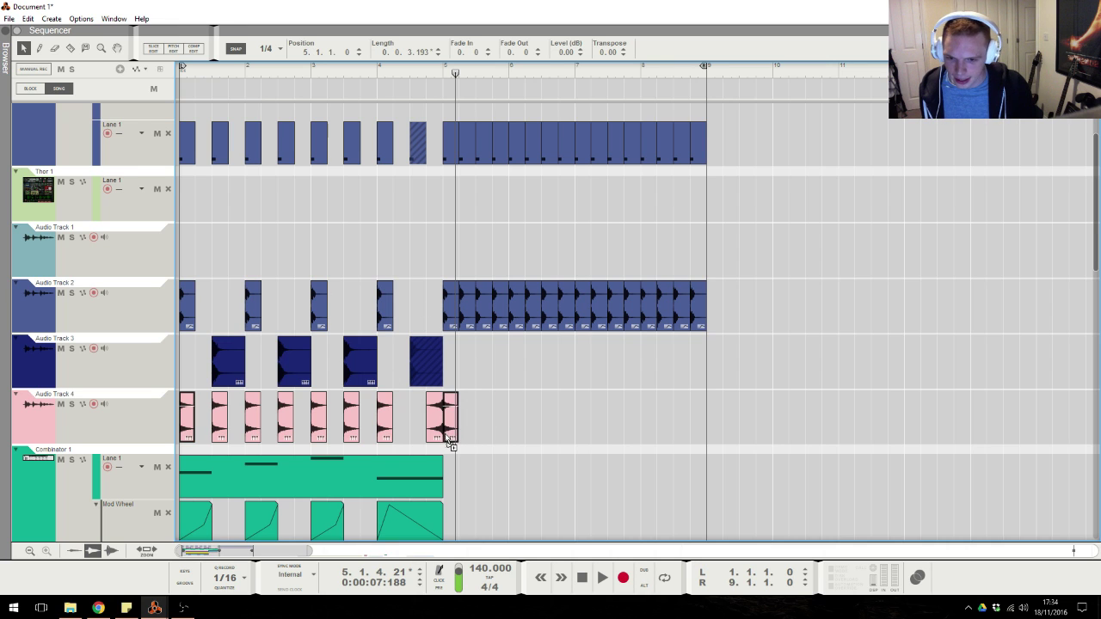
{"action": "key", "text": "ctrl+v"}
{"action": "key", "text": "ctrl+v"}
{"action": "key", "text": "ctrl+v"}
{"action": "key", "text": "ctrl+v"}
{"action": "key", "text": "ctrl+v"}
{"action": "key", "text": "ctrl+v"}
{"action": "key", "text": "ctrl+v"}
{"action": "key", "text": "ctrl+v"}
{"action": "key", "text": "ctrl+v"}
{"action": "key", "text": "ctrl+v"}
{"action": "key", "text": "ctrl+v"}
{"action": "key", "text": "ctrl+v"}
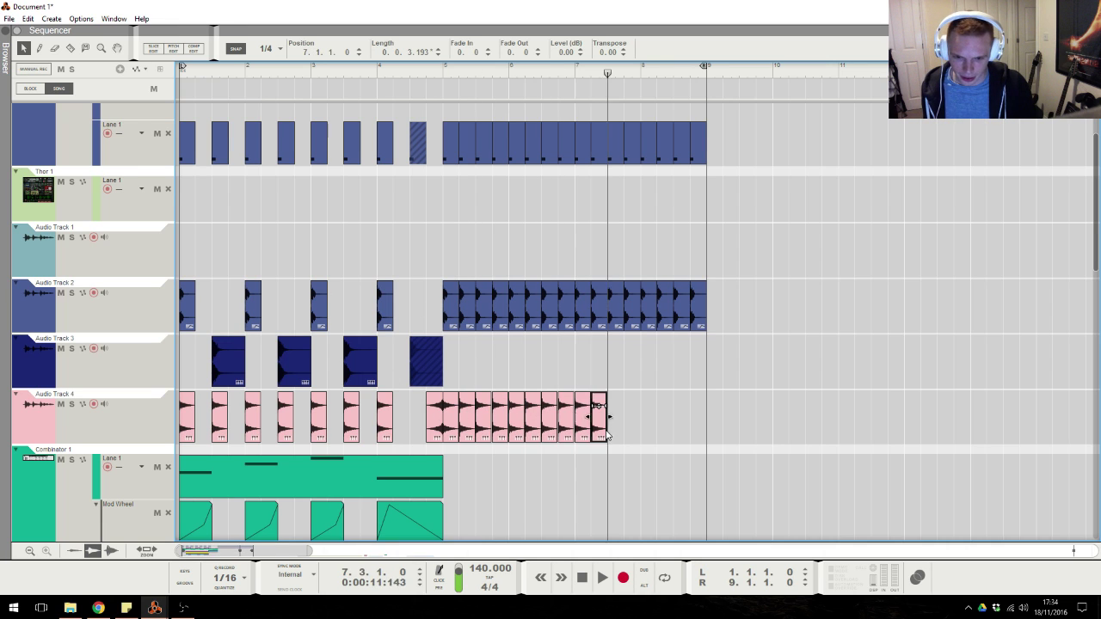
{"action": "left_click", "coordinate": [830, 364]}
{"action": "key", "text": "Home"}
{"action": "scroll", "coordinate": [570, 300], "scroll_direction": "down", "scroll_amount": 10}
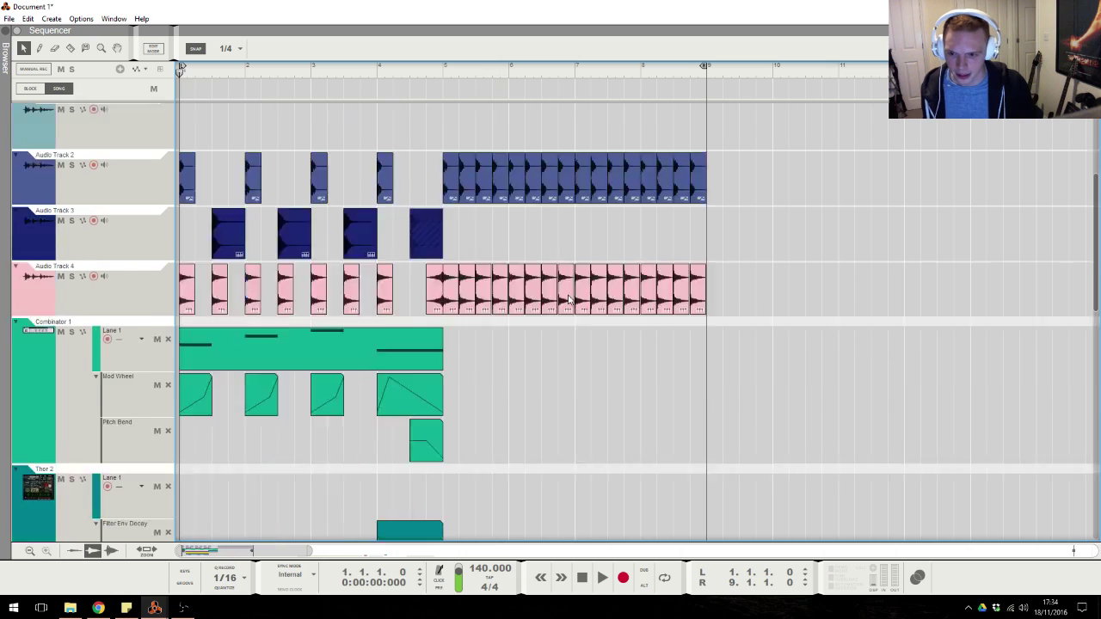
Enable send 1 on Stab Pads and on the Swarmatron channel at -30.52 dB, and sends 1 and 2 on Combinator 1.
{"action": "scroll", "coordinate": [428, 287], "scroll_direction": "down", "scroll_amount": 3}
{"action": "key", "text": "alt+Tab"}
{"action": "key", "text": "alt+Tab"}
{"action": "key", "text": "alt+Tab"}
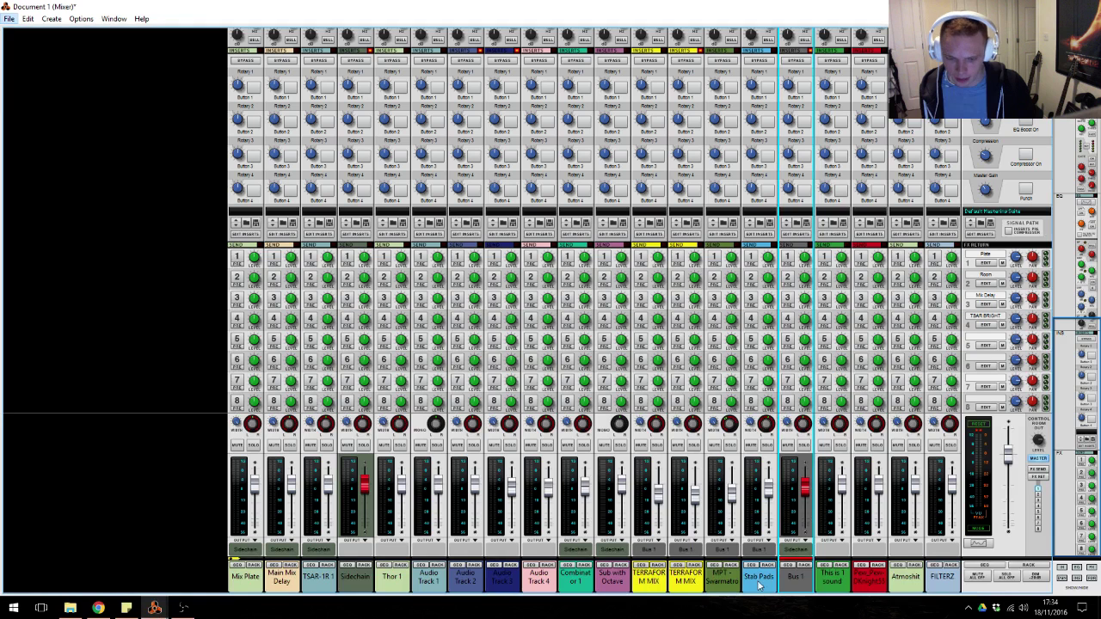
{"action": "left_click", "coordinate": [750, 257]}
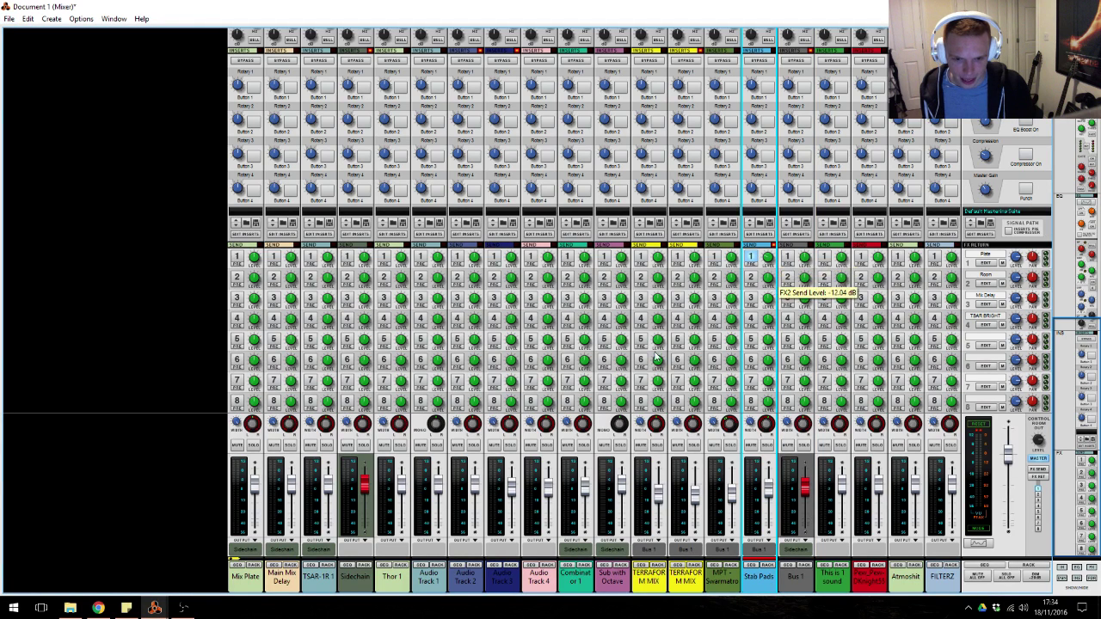
{"action": "left_click", "coordinate": [716, 258]}
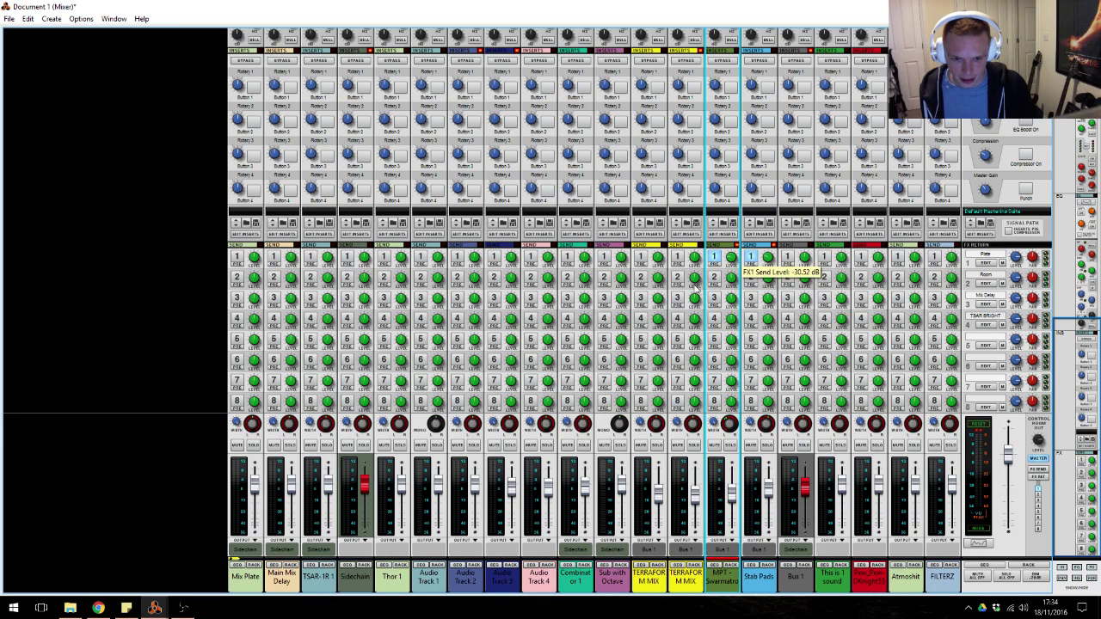
{"action": "left_click", "coordinate": [566, 257]}
{"action": "left_click", "coordinate": [566, 277]}
Enable send 1 on the Audio Track 4 channel and lower its level to -5.69 dB.
{"action": "left_click", "coordinate": [511, 582]}
{"action": "left_click", "coordinate": [549, 585]}
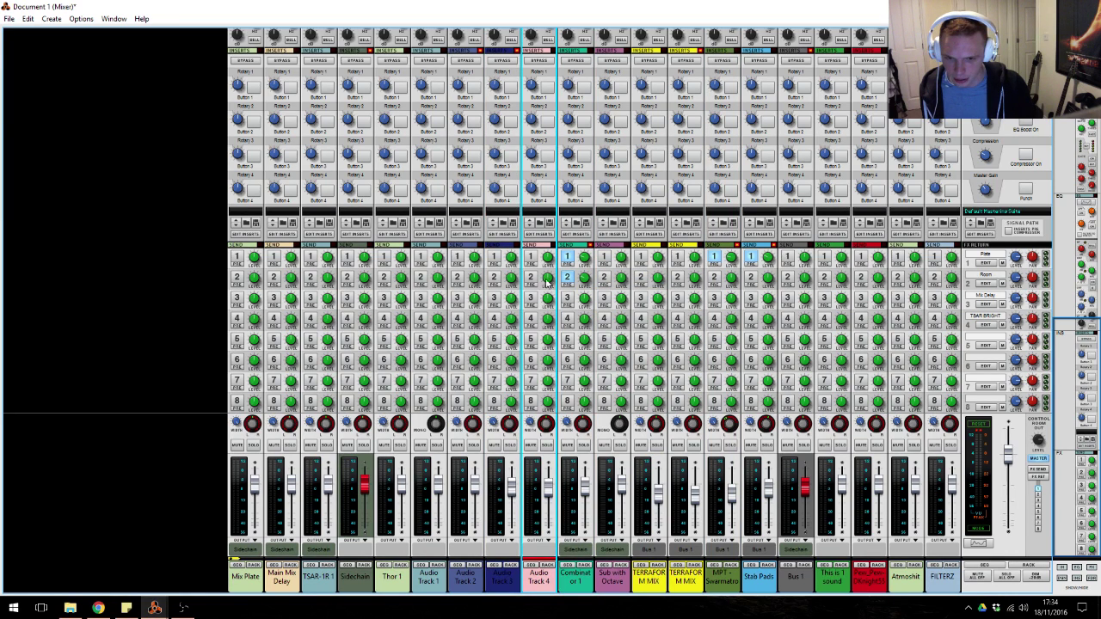
{"action": "left_click", "coordinate": [531, 257]}
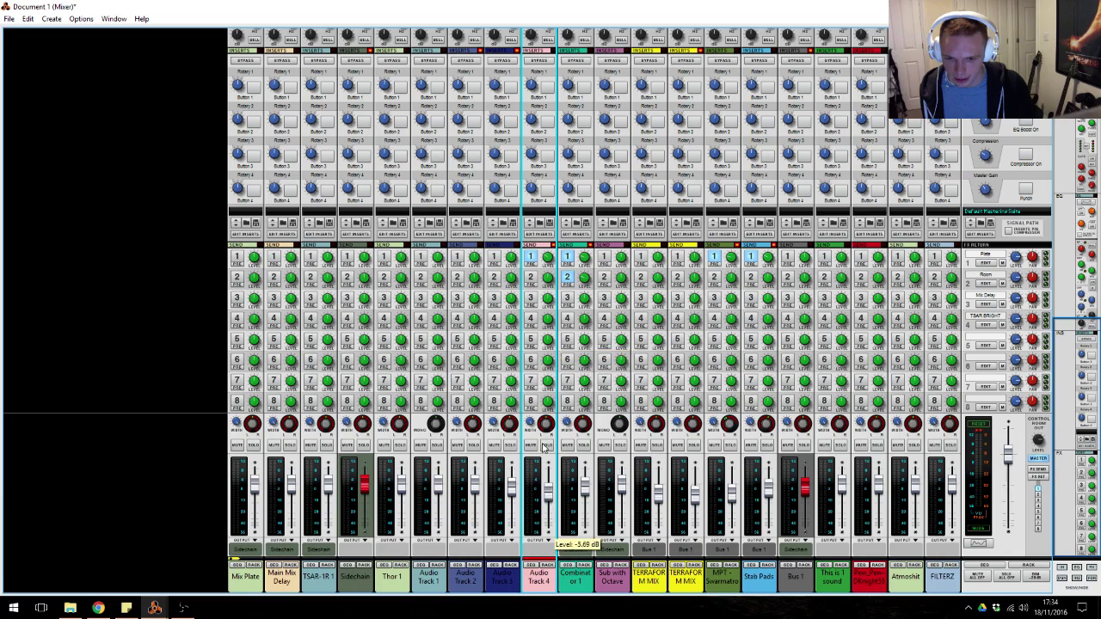
Turn on the high-pass filter in Audio Track 4's Spectrum EQ and raise its cutoff frequency into the midrange.
{"action": "key", "text": "F2"}
{"action": "left_click", "coordinate": [990, 165]}
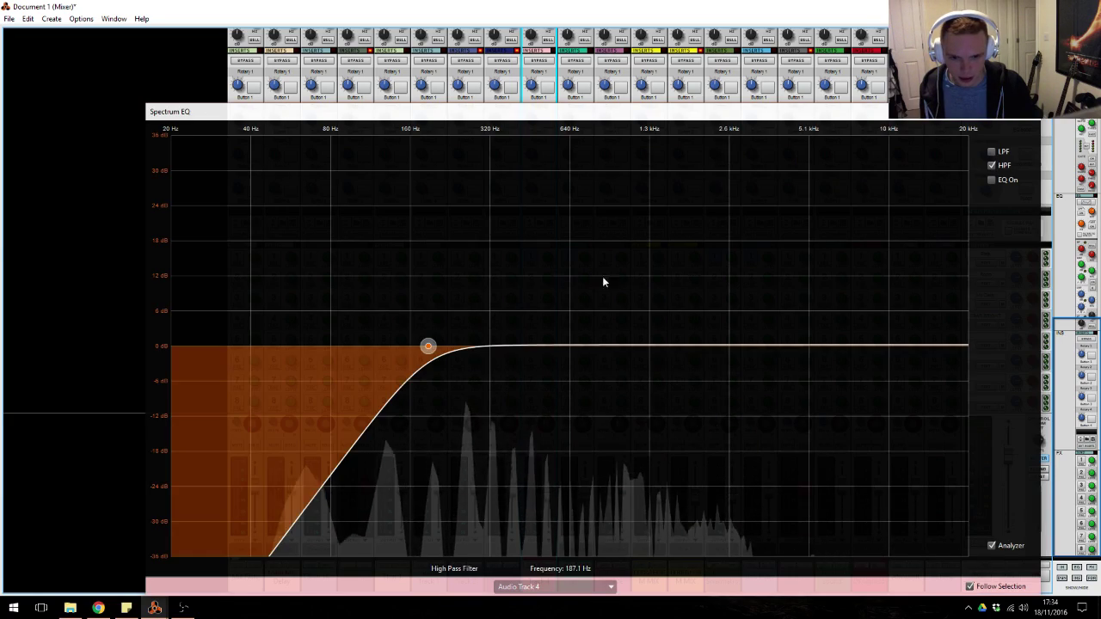
{"action": "left_click_drag", "start_coordinate": [428, 346], "coordinate": [602, 350]}
Check the tracks in the sequencer and enable sends 2 and 4 on the Audio Track 4 mixer channel.
{"action": "key", "text": "alt+Tab"}
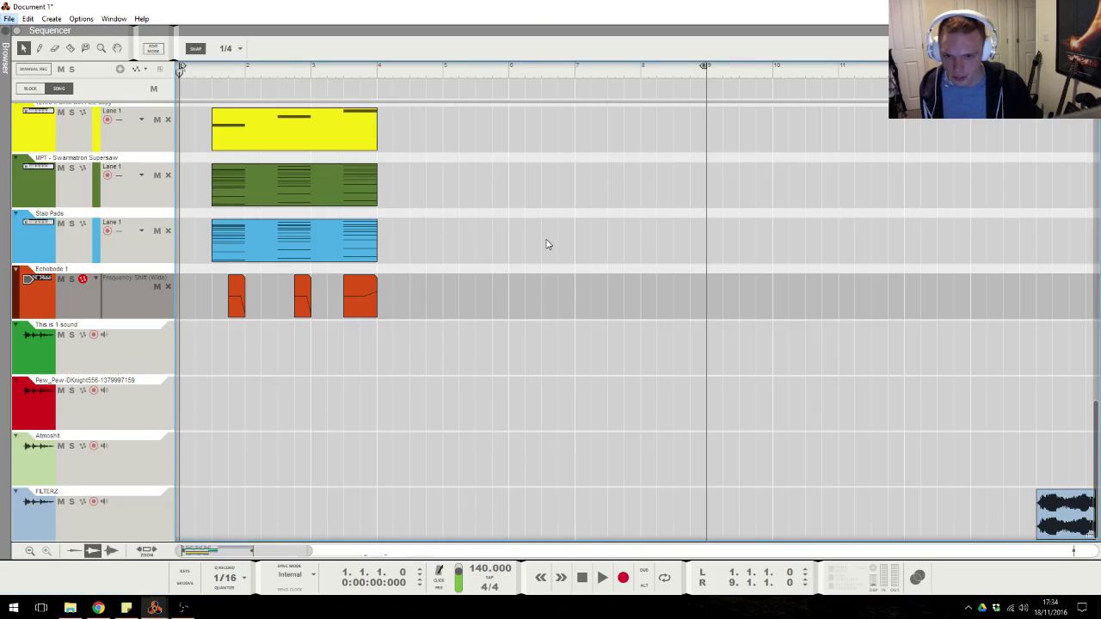
{"action": "scroll", "coordinate": [538, 245], "scroll_direction": "up", "scroll_amount": 5}
{"action": "scroll", "coordinate": [533, 253], "scroll_direction": "up", "scroll_amount": 5}
{"action": "key", "text": "alt+Tab"}
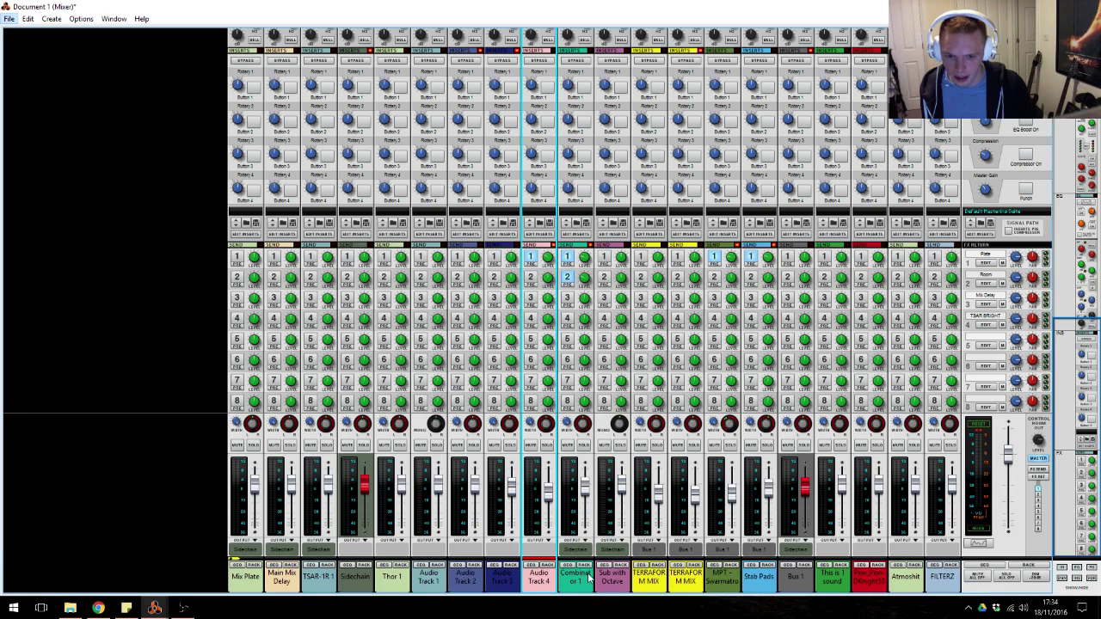
{"action": "left_click", "coordinate": [530, 277]}
{"action": "left_click", "coordinate": [531, 318]}
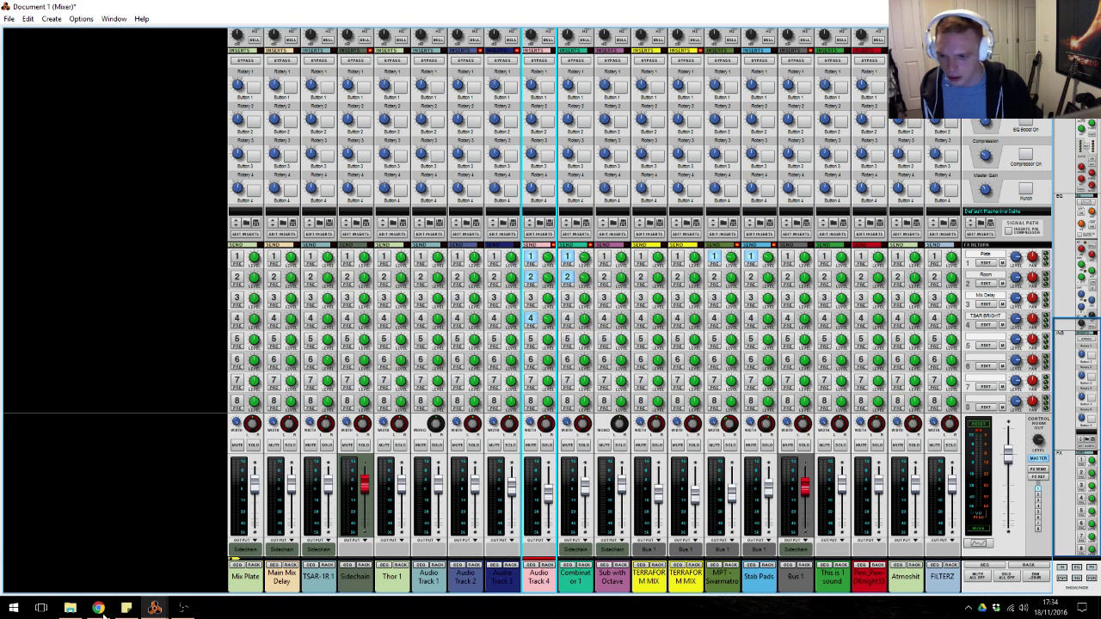
Download METALLIC DUB.mp3 from the MediaFire link in the stream chat, show it in its folder and switch back to Reason.
{"action": "key", "text": "alt+Tab"}
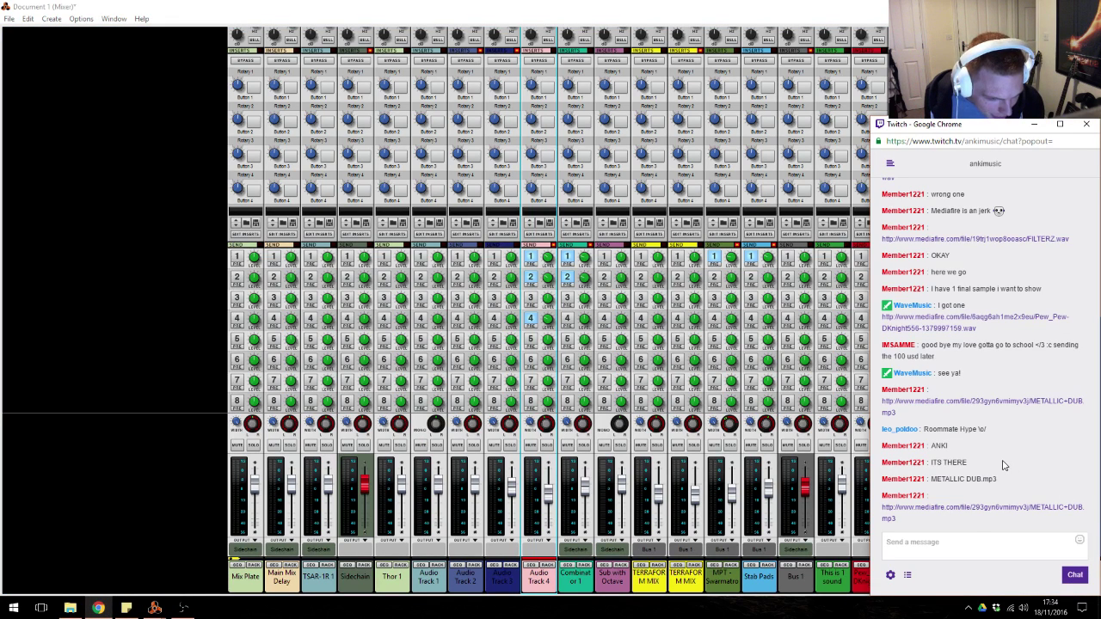
{"action": "left_click", "coordinate": [975, 509]}
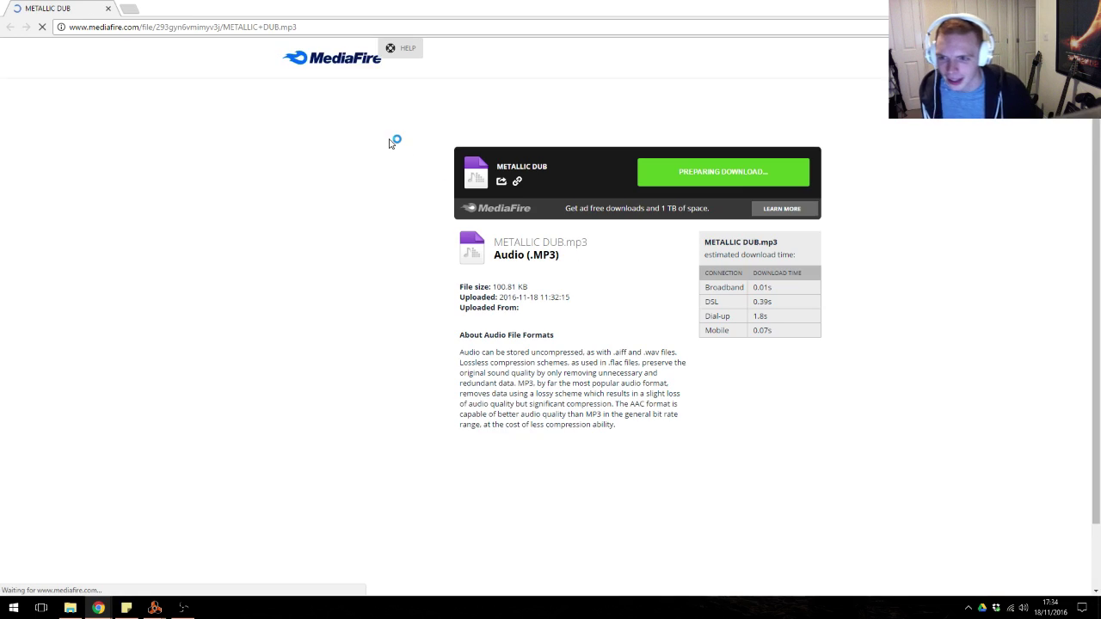
{"action": "left_click", "coordinate": [697, 160]}
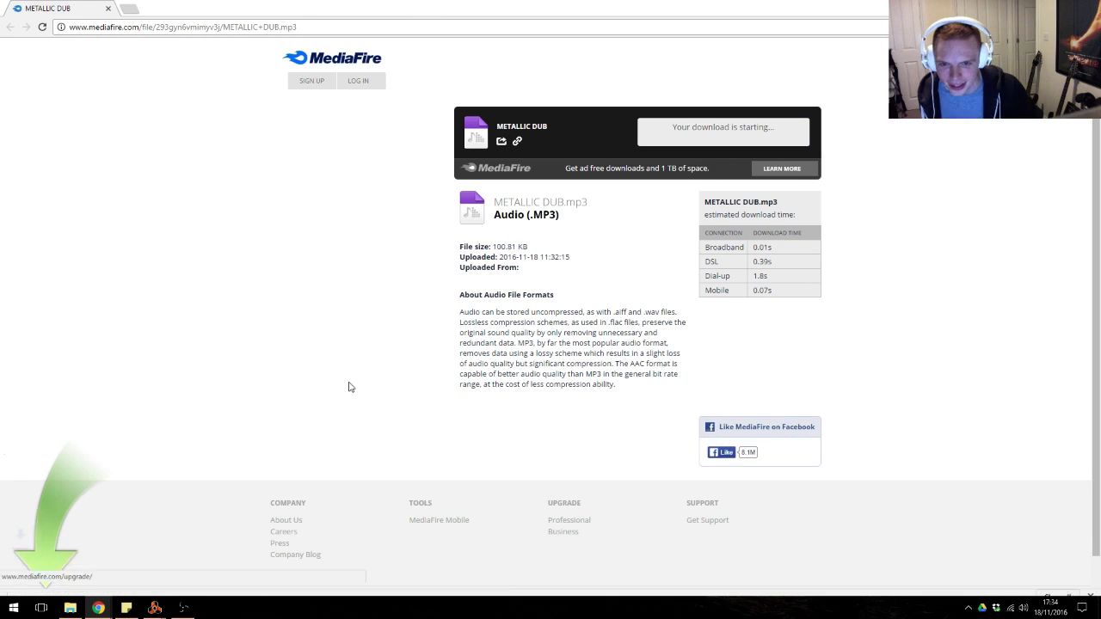
{"action": "right_click", "coordinate": [62, 582]}
{"action": "left_click", "coordinate": [86, 555]}
{"action": "left_click", "coordinate": [155, 608]}
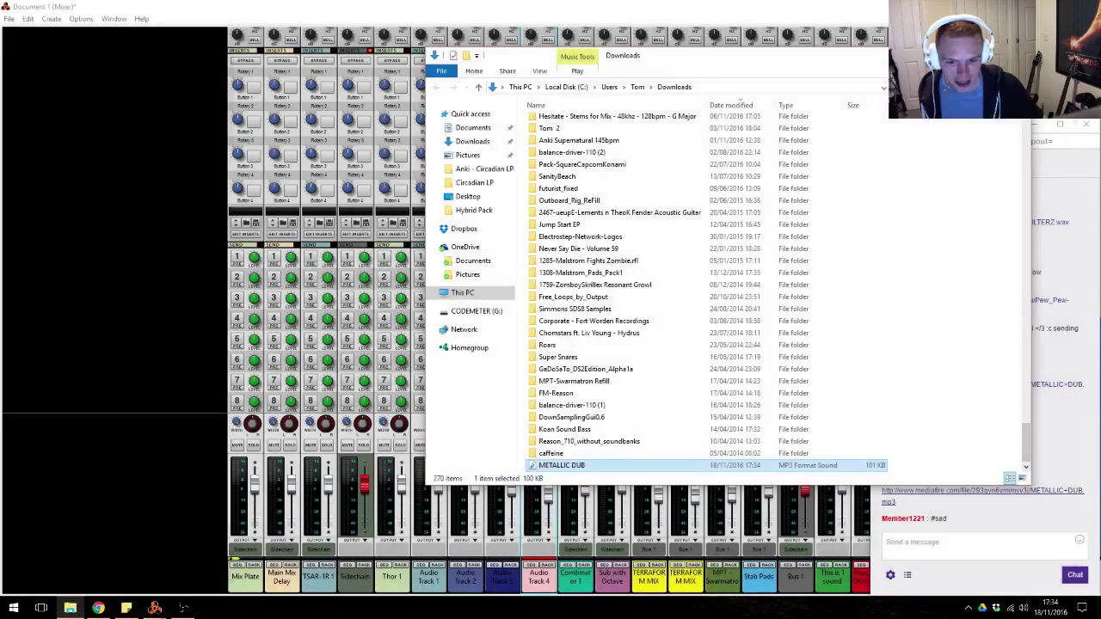
Import the downloaded METALLIC DUB file into the sequencer as a new audio track with its clip at 9.2.1.
{"action": "mouse_move", "coordinate": [154, 607]}
{"action": "left_click", "coordinate": [310, 557]}
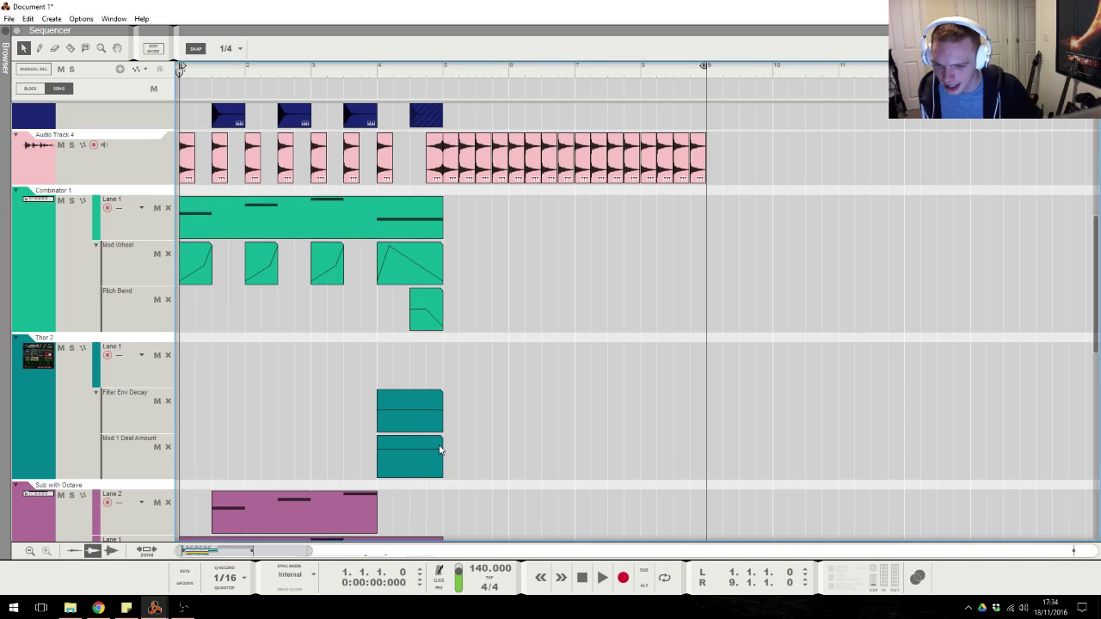
{"action": "left_click", "coordinate": [70, 608]}
{"action": "left_click_drag", "start_coordinate": [553, 470], "coordinate": [721, 540]}
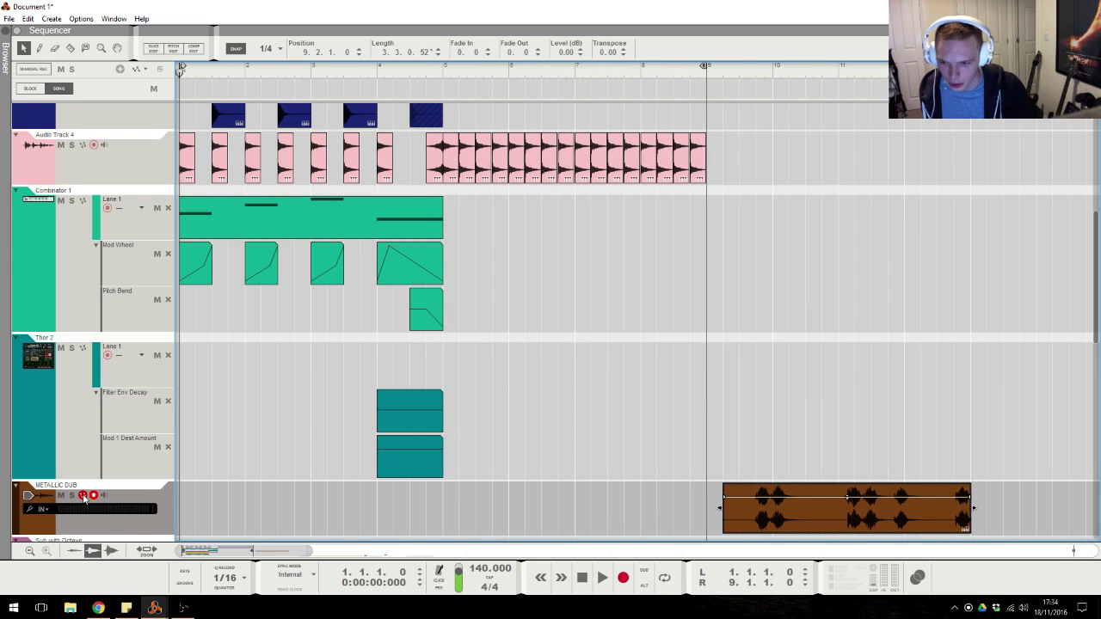
Audition the METALLIC DUB clip in solo and unsolo its track.
{"action": "left_click", "coordinate": [72, 496]}
{"action": "left_click", "coordinate": [720, 71]}
{"action": "key", "text": "space"}
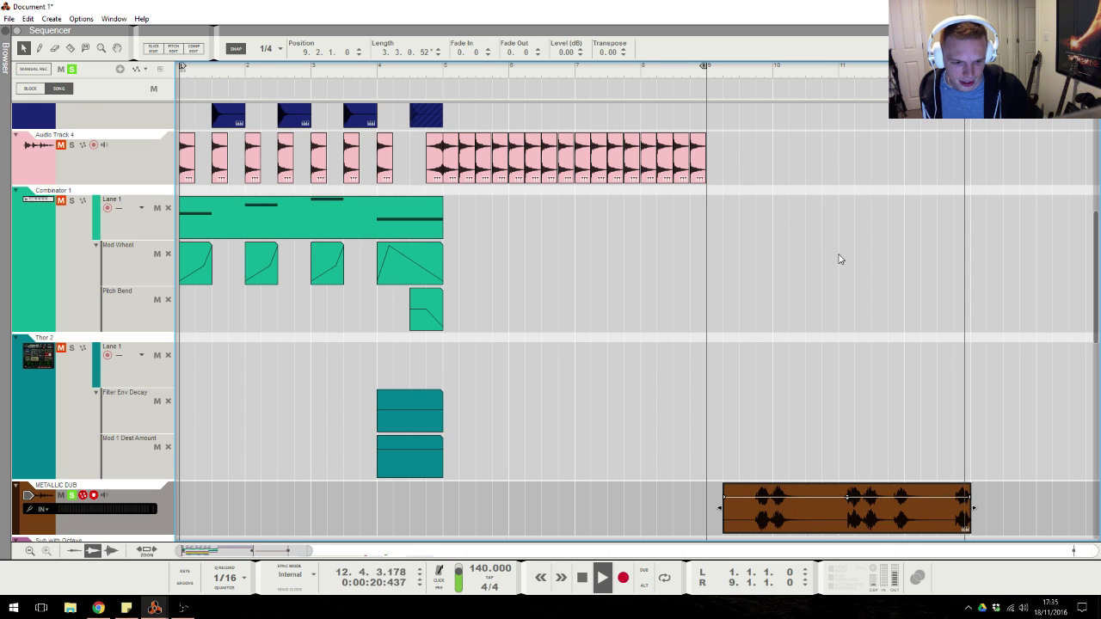
{"action": "key", "text": "space"}
{"action": "left_click", "coordinate": [73, 497]}
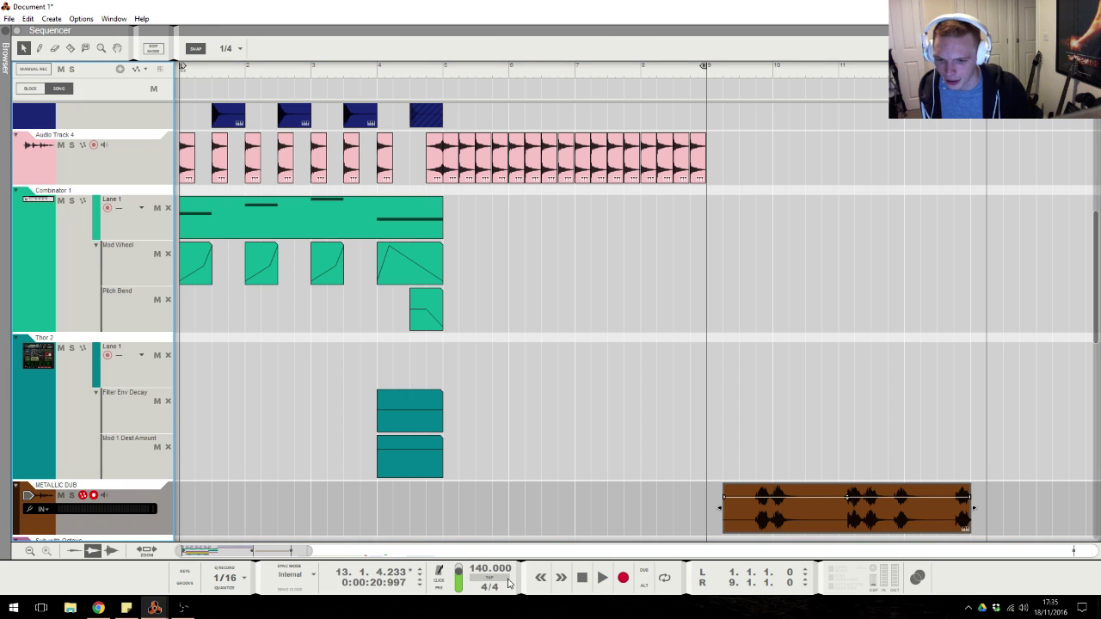
Move the METALLIC DUB clip out to 25.4.1 and its track away from between Thor 2 and Sub with Octave.
{"action": "left_click_drag", "start_coordinate": [315, 551], "coordinate": [537, 551]}
{"action": "scroll", "coordinate": [543, 403], "scroll_direction": "down", "scroll_amount": 10}
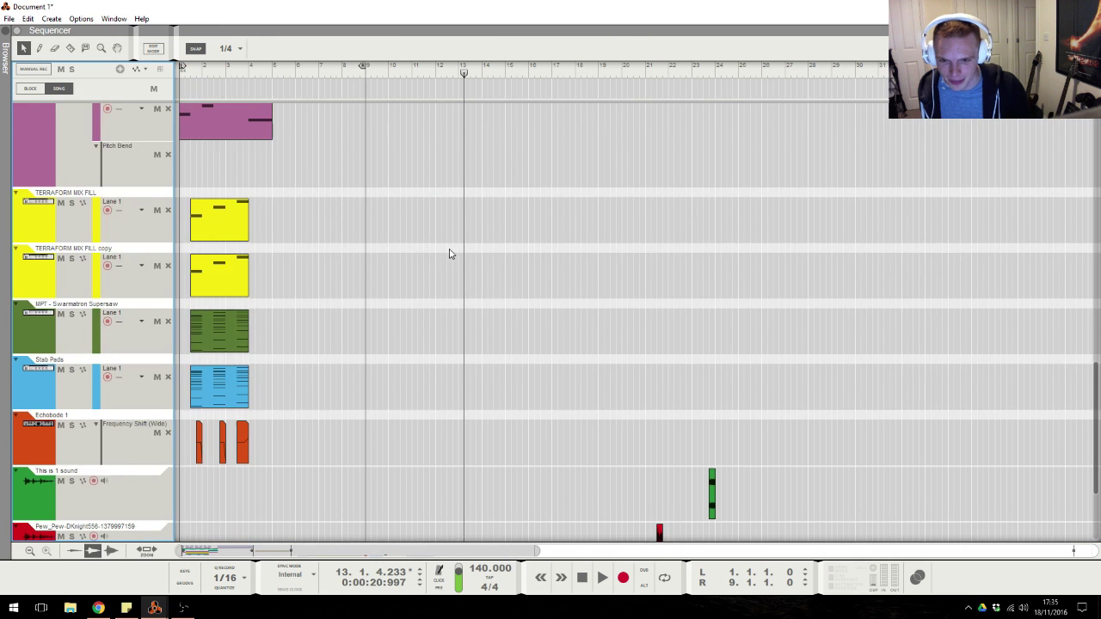
{"action": "scroll", "coordinate": [443, 258], "scroll_direction": "up", "scroll_amount": 5}
{"action": "left_click_drag", "start_coordinate": [438, 263], "coordinate": [803, 258]}
{"action": "scroll", "coordinate": [713, 290], "scroll_direction": "down", "scroll_amount": 5}
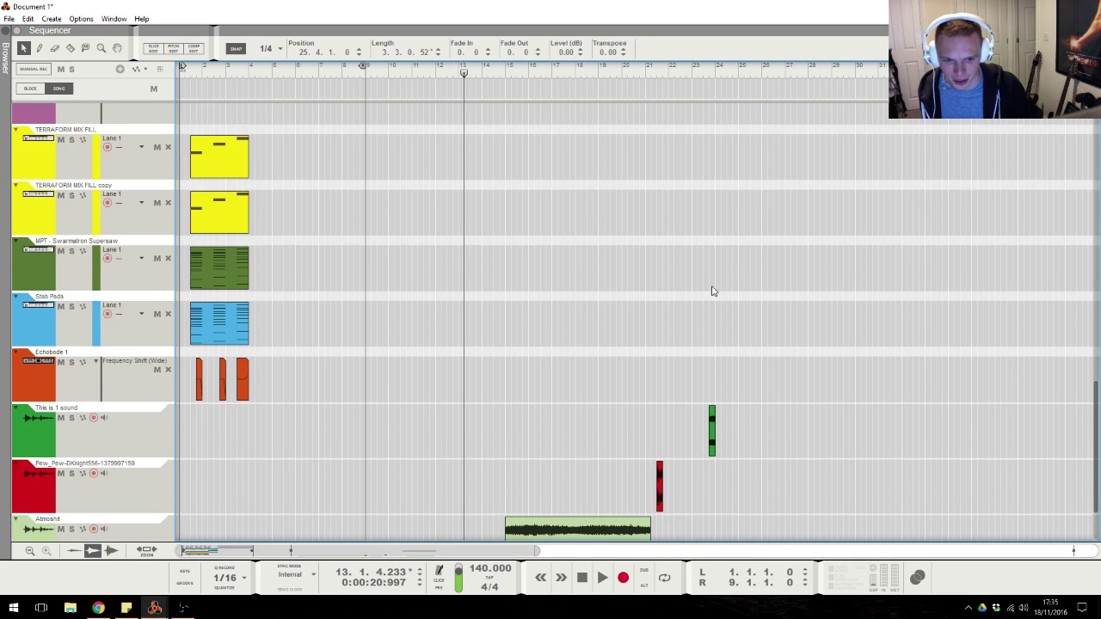
{"action": "scroll", "coordinate": [111, 240], "scroll_direction": "up", "scroll_amount": 8}
{"action": "left_click_drag", "start_coordinate": [19, 339], "coordinate": [94, 325]}
Play the arrangement from bar 1 through the start of the repeated drum clips.
{"action": "key", "text": "Home"}
{"action": "scroll", "coordinate": [690, 202], "scroll_direction": "up", "scroll_amount": 10}
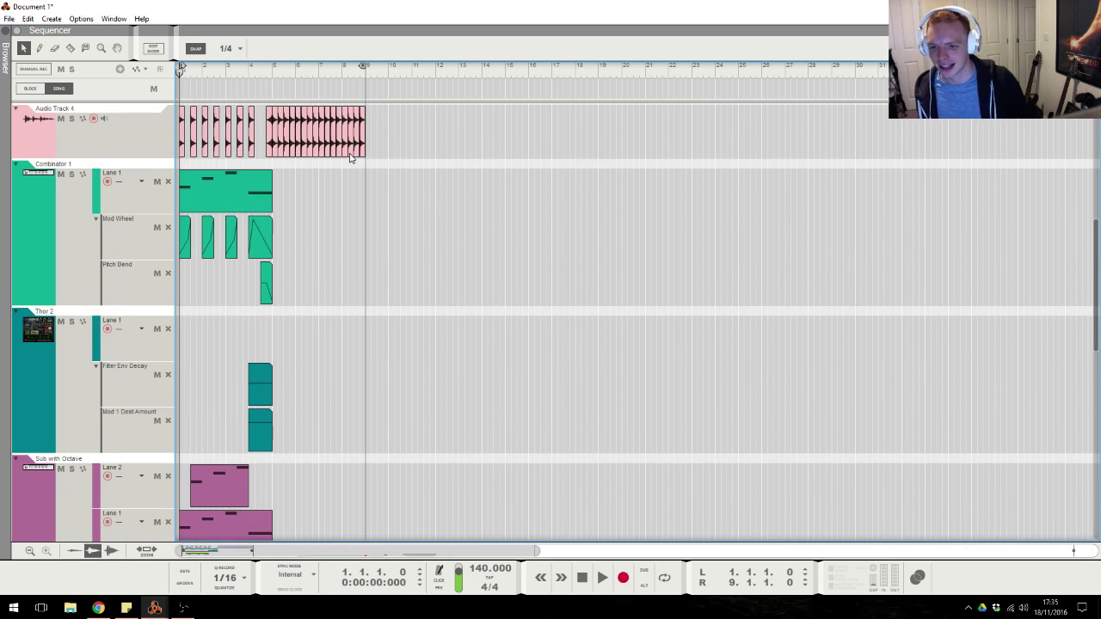
{"action": "key", "text": "space"}
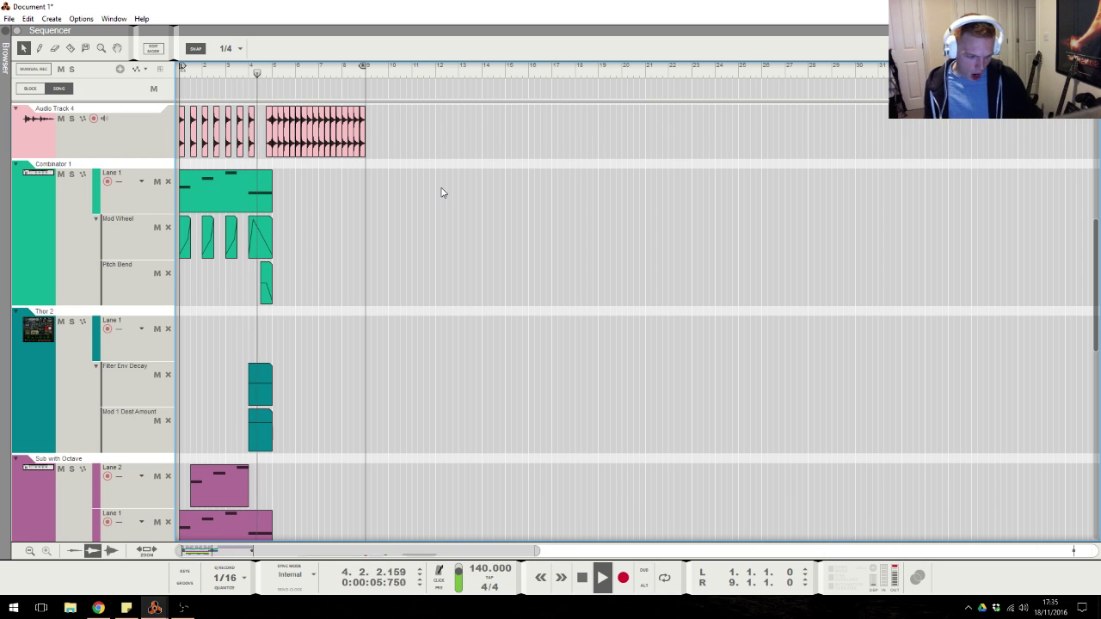
{"action": "key", "text": "space"}
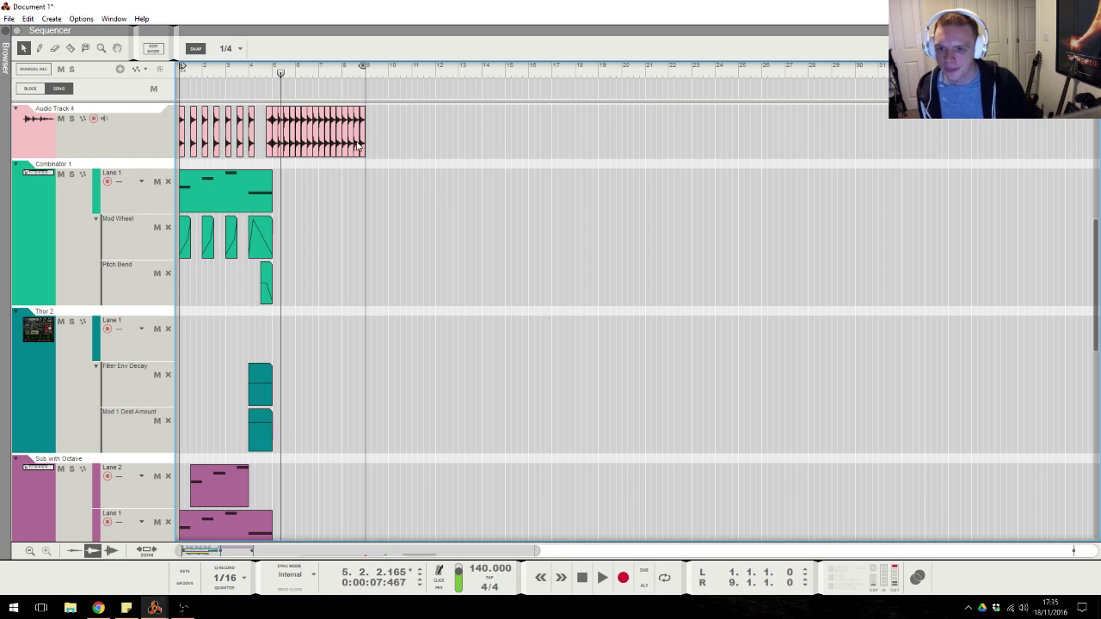
Set the song position to bar 5 and add a new audio track below Audio Track 4, ready for importing audio.
{"action": "left_click", "coordinate": [280, 74]}
{"action": "key", "text": "Up"}
{"action": "left_click", "coordinate": [271, 74]}
{"action": "key", "text": "ctrl+i"}
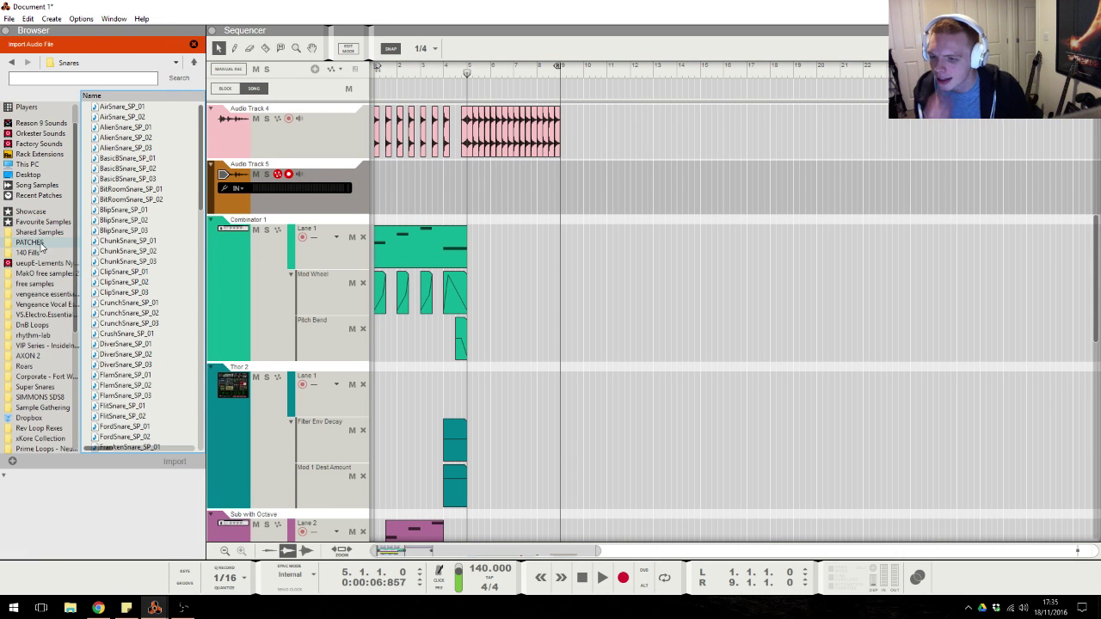
Import TISOKI 145 Top Loop 01 from the KINSP001 Christmas Sample Pack's Drum Loops onto Audio Track 5 at bar 5, four bars long.
{"action": "scroll", "coordinate": [39, 275], "scroll_direction": "down", "scroll_amount": 5}
{"action": "left_click", "coordinate": [43, 408]}
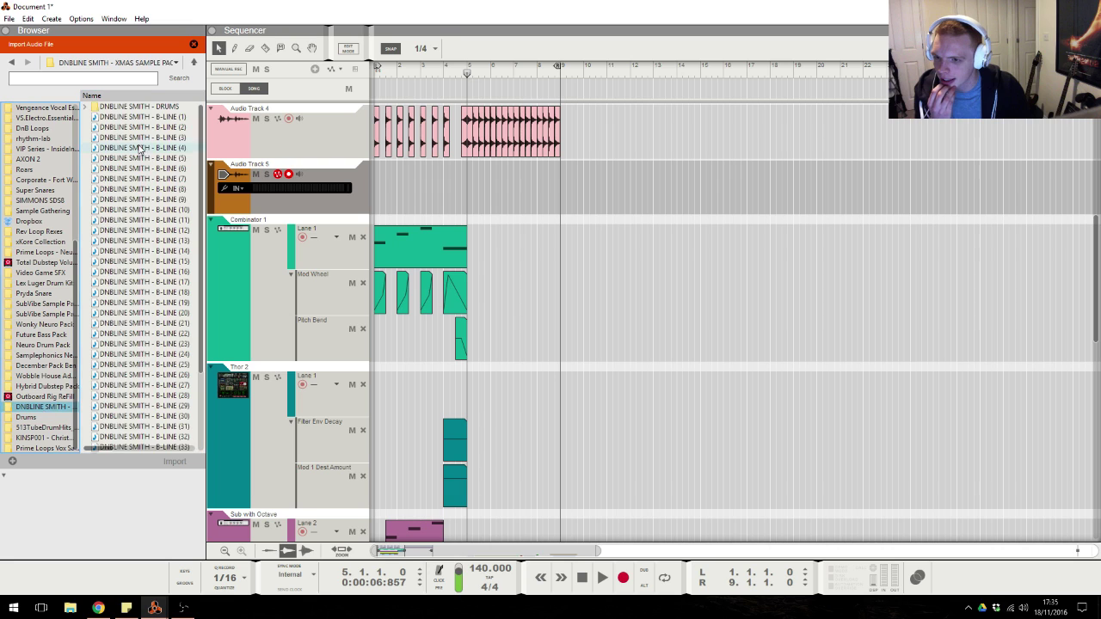
{"action": "double_click", "coordinate": [138, 127]}
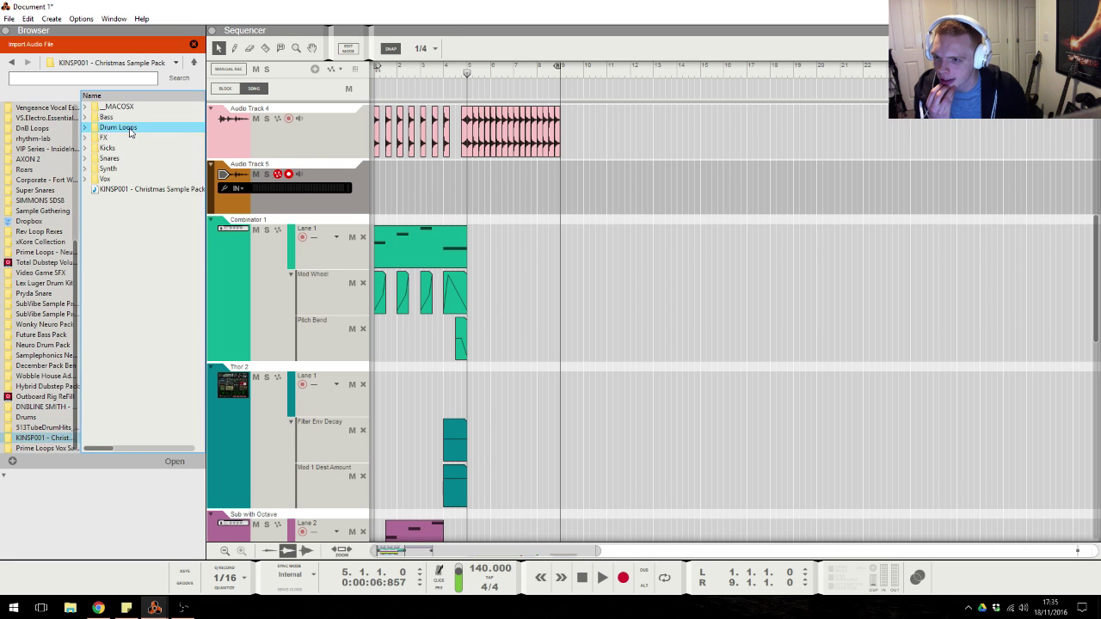
{"action": "left_click", "coordinate": [135, 137]}
{"action": "left_click", "coordinate": [138, 128]}
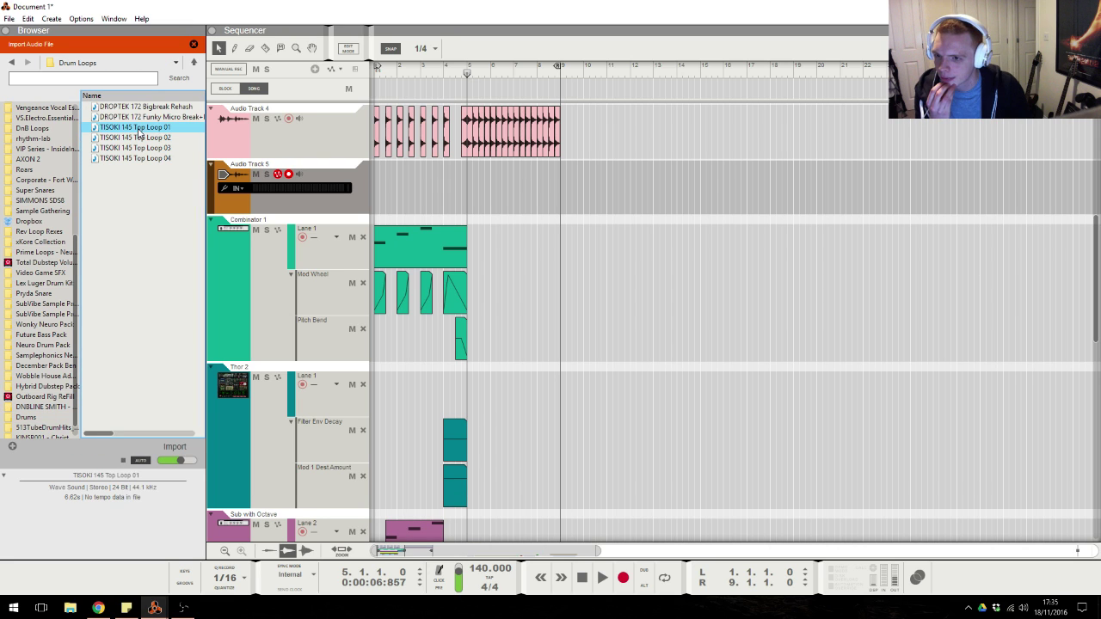
{"action": "left_click_drag", "start_coordinate": [139, 130], "coordinate": [491, 192]}
{"action": "left_click_drag", "start_coordinate": [560, 189], "coordinate": [563, 189]}
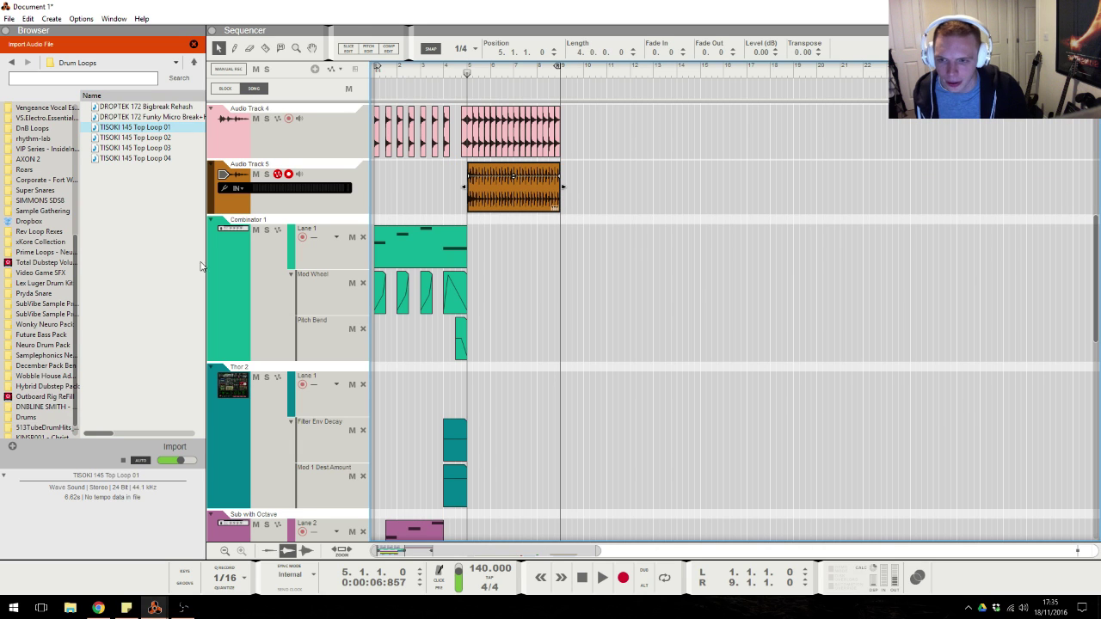
Audition the hats in the Drums One Shots folder and import Hat_01 and Hat_02 onto separate tracks at bar 5.
{"action": "left_click", "coordinate": [40, 338]}
{"action": "double_click", "coordinate": [129, 130]}
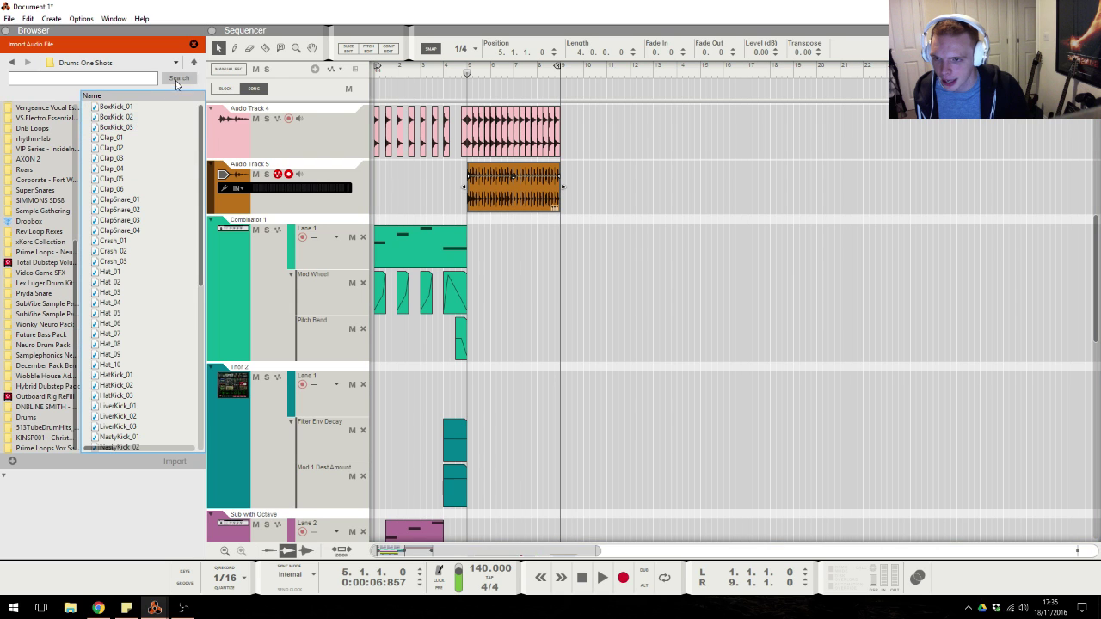
{"action": "left_click", "coordinate": [125, 303]}
{"action": "left_click", "coordinate": [125, 313]}
{"action": "left_click", "coordinate": [125, 293]}
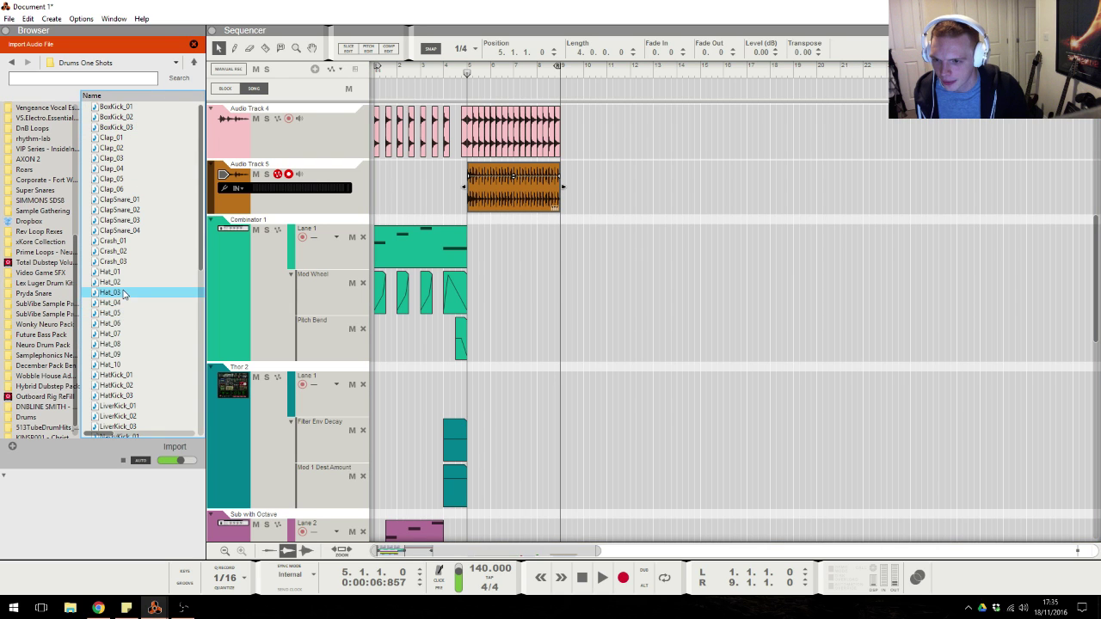
{"action": "left_click", "coordinate": [122, 282]}
{"action": "left_click", "coordinate": [122, 272], "text": "shift"}
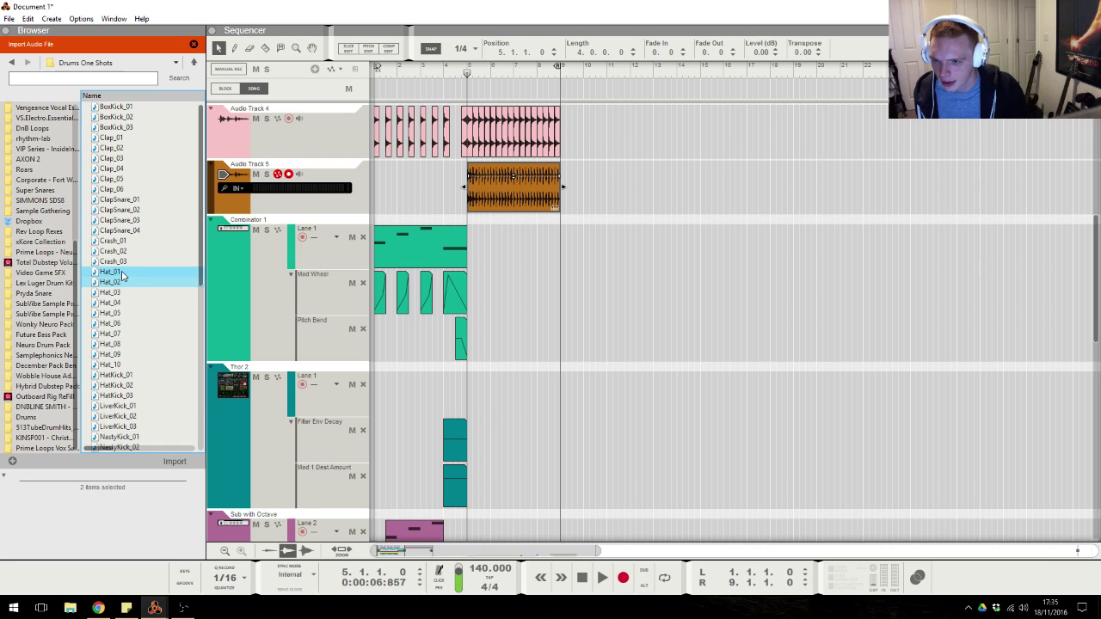
{"action": "left_click", "coordinate": [122, 273]}
{"action": "left_click", "coordinate": [122, 284], "text": "shift"}
{"action": "left_click_drag", "start_coordinate": [122, 283], "coordinate": [587, 230]}
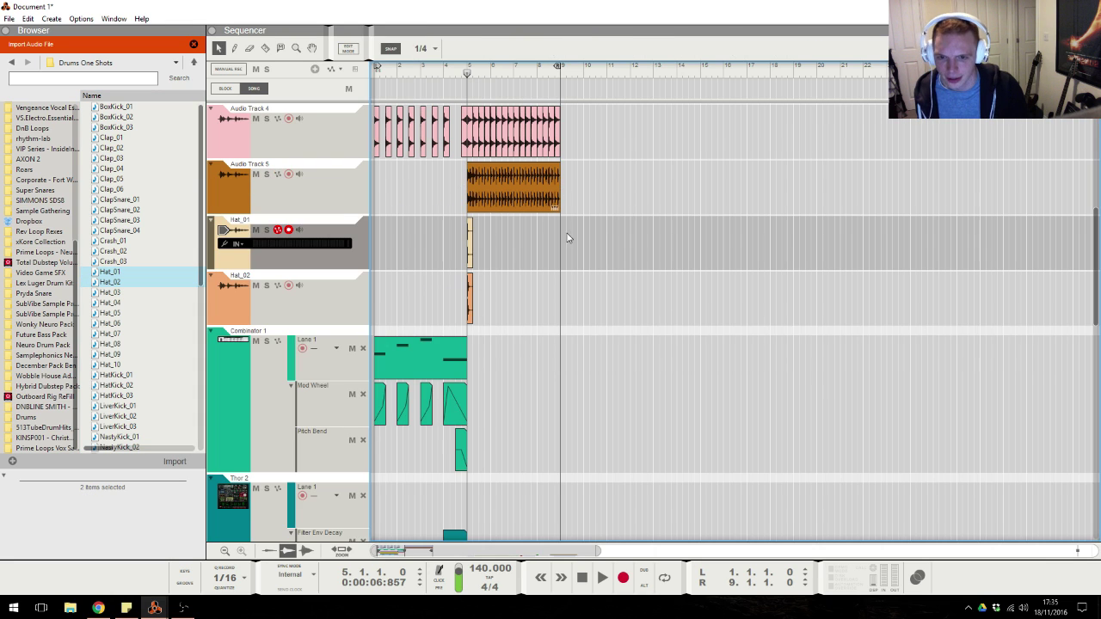
{"action": "left_click_drag", "start_coordinate": [470, 312], "coordinate": [486, 269]}
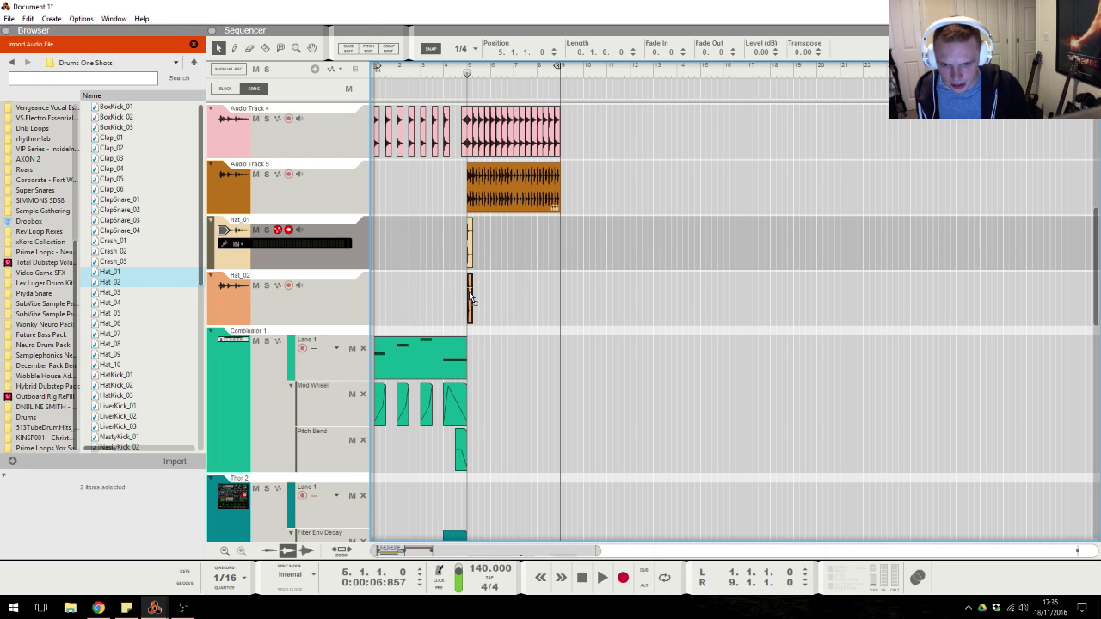
Play the arrangement from bar 1 with the new loop and hats.
{"action": "left_click", "coordinate": [532, 244]}
{"action": "left_click", "coordinate": [376, 72]}
{"action": "key", "text": "space"}
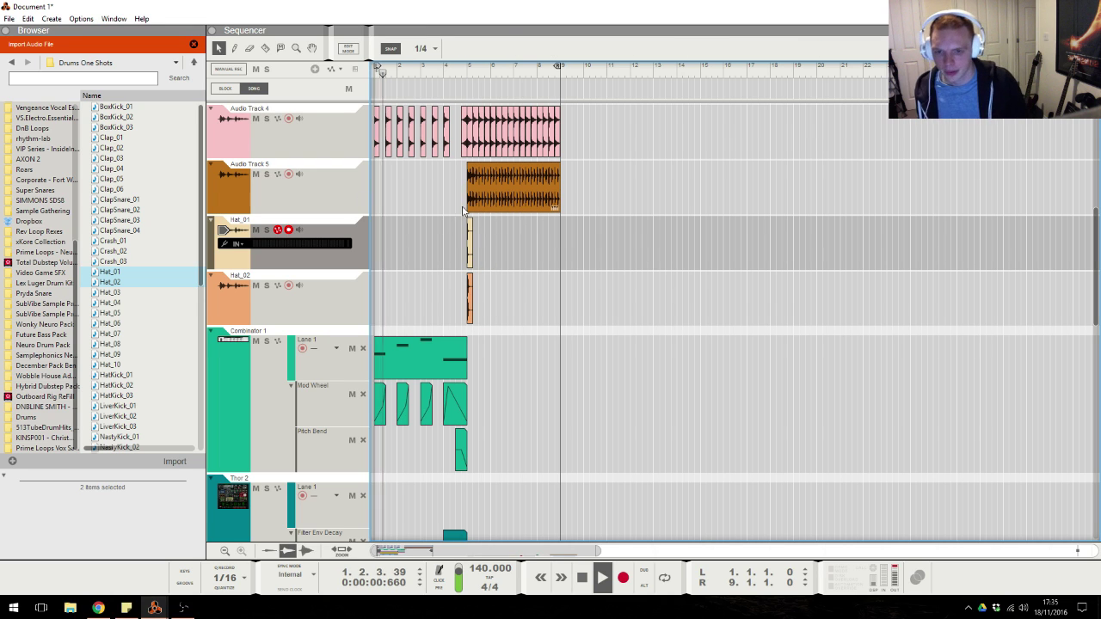
Turn on the high-pass filter in Audio Track 5's Spectrum EQ and set its cutoff to 587.6 Hz.
{"action": "left_click", "coordinate": [336, 197]}
{"action": "key", "text": "alt+Tab"}
{"action": "left_click", "coordinate": [517, 312]}
{"action": "key", "text": "F2"}
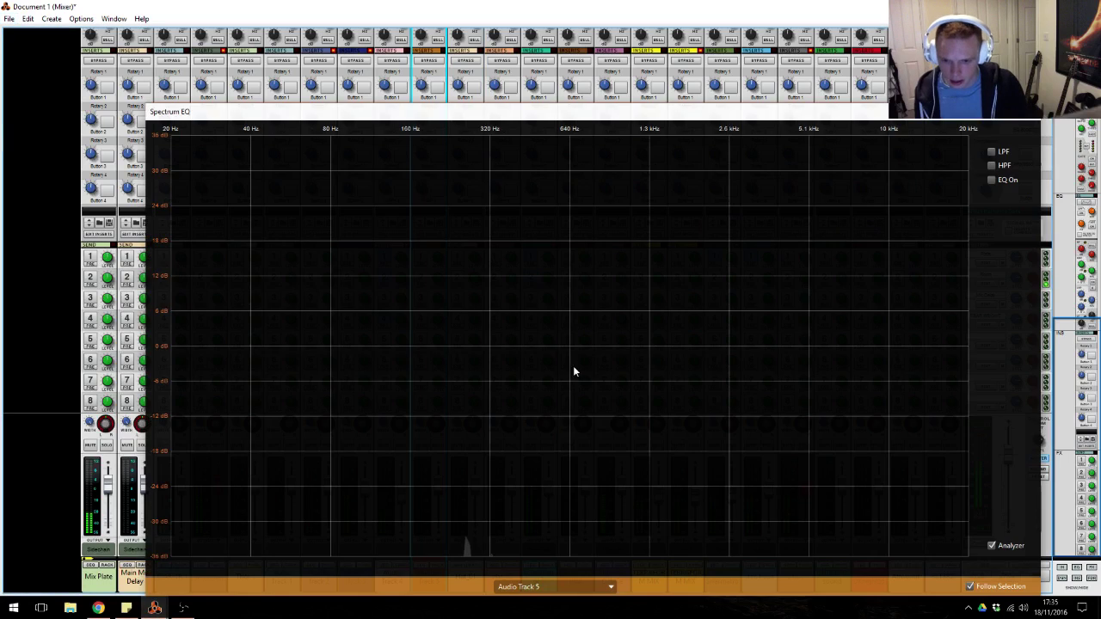
{"action": "left_click", "coordinate": [992, 165]}
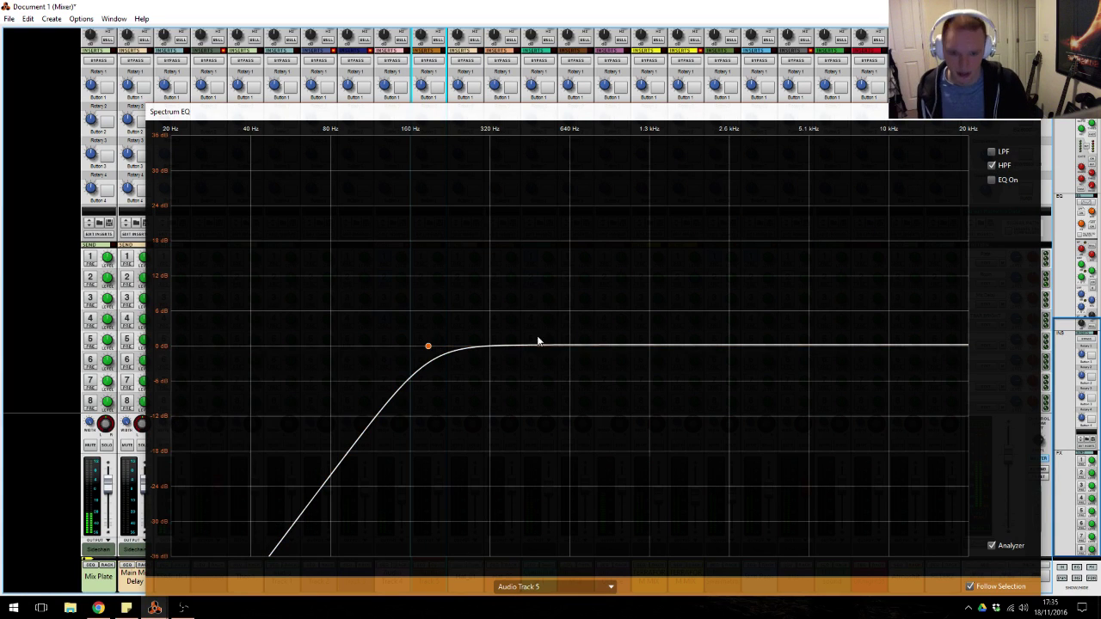
{"action": "left_click_drag", "start_coordinate": [427, 347], "coordinate": [559, 346]}
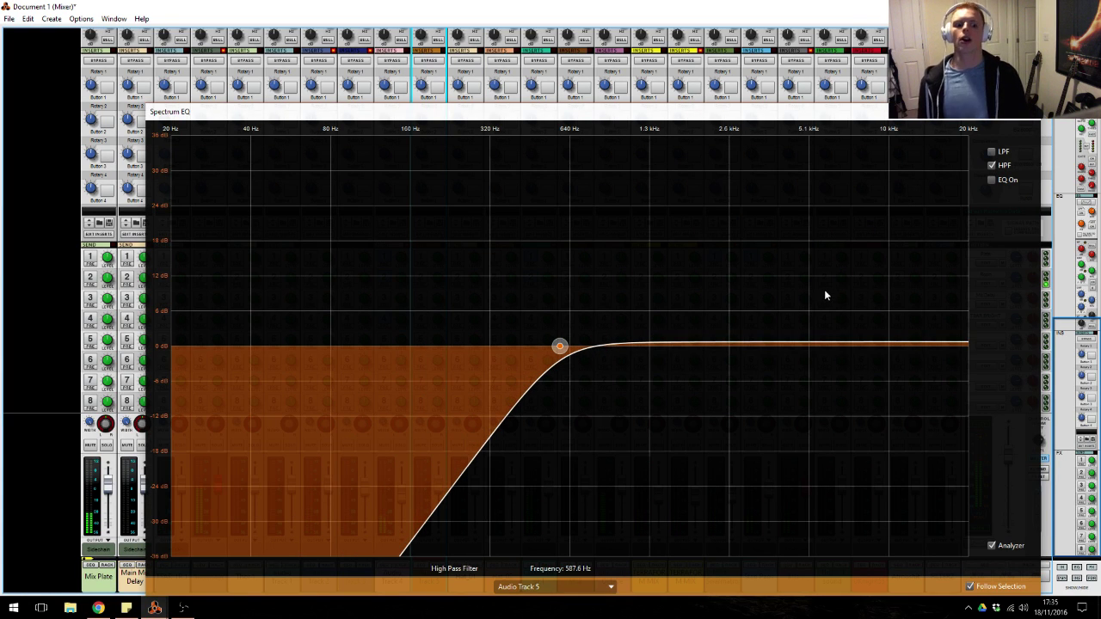
{"action": "key", "text": "F2"}
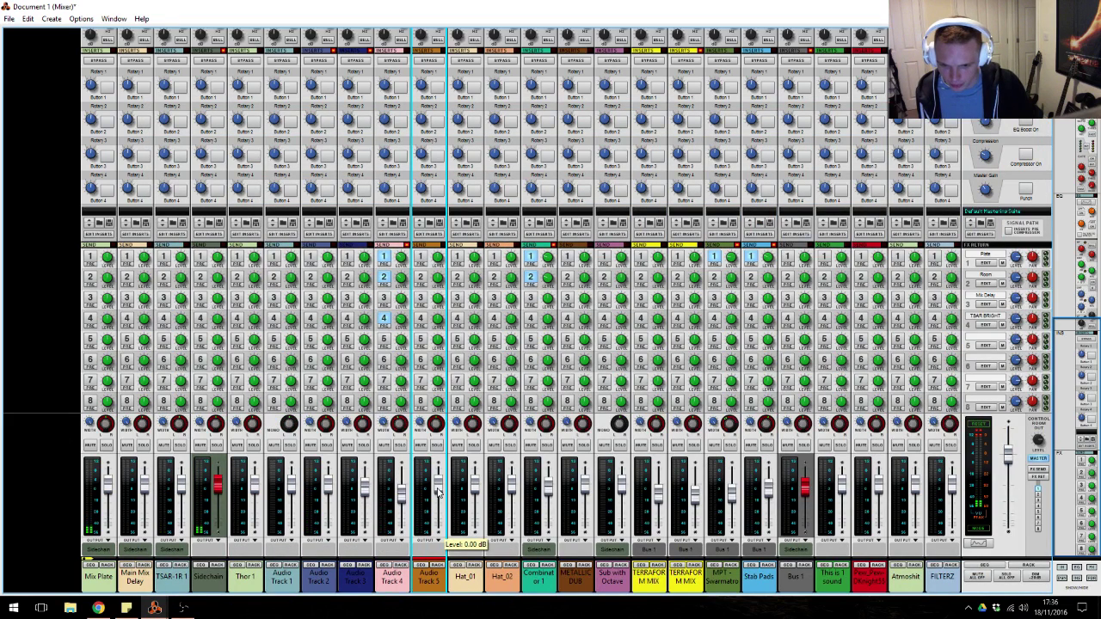
In the sequencer, set the snap to 1/16, shorten both hat clips to one sixteenth and start Hat_02 at 5.1.2.
{"action": "key", "text": "alt+Tab"}
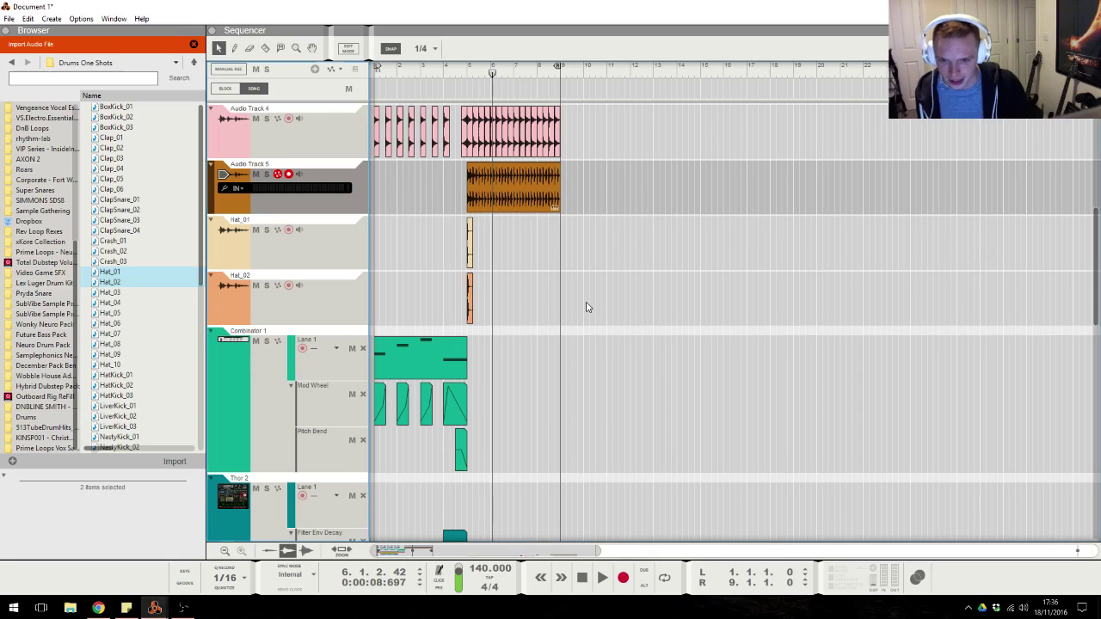
{"action": "key", "text": "ctrl+Right"}
{"action": "key", "text": "ctrl+Right"}
{"action": "key", "text": "ctrl+Right"}
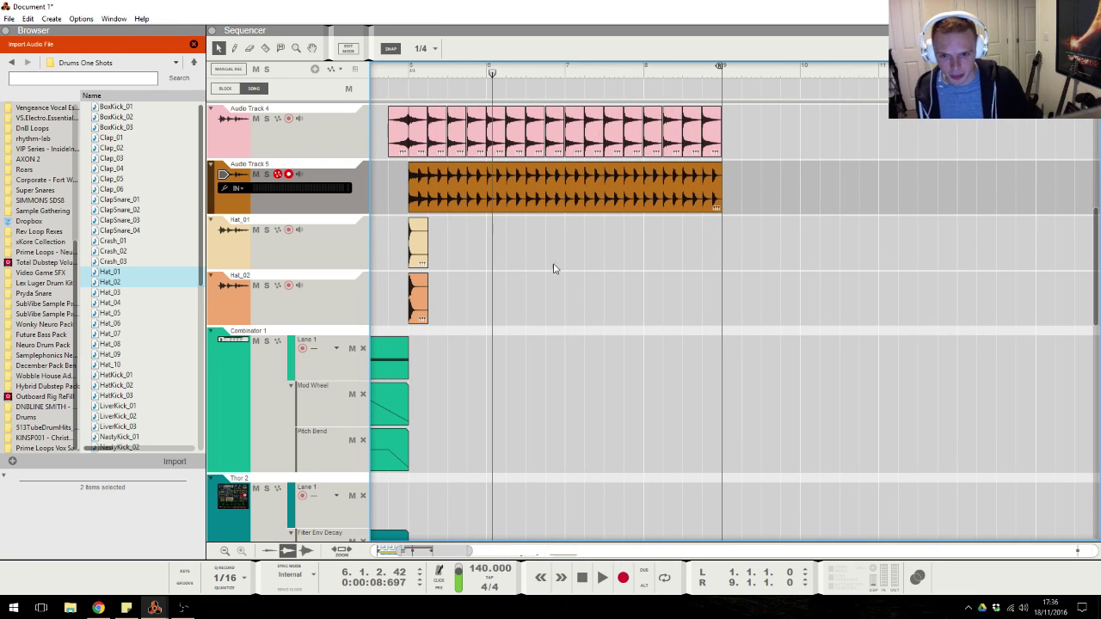
{"action": "left_click", "coordinate": [426, 48]}
{"action": "left_click", "coordinate": [422, 126]}
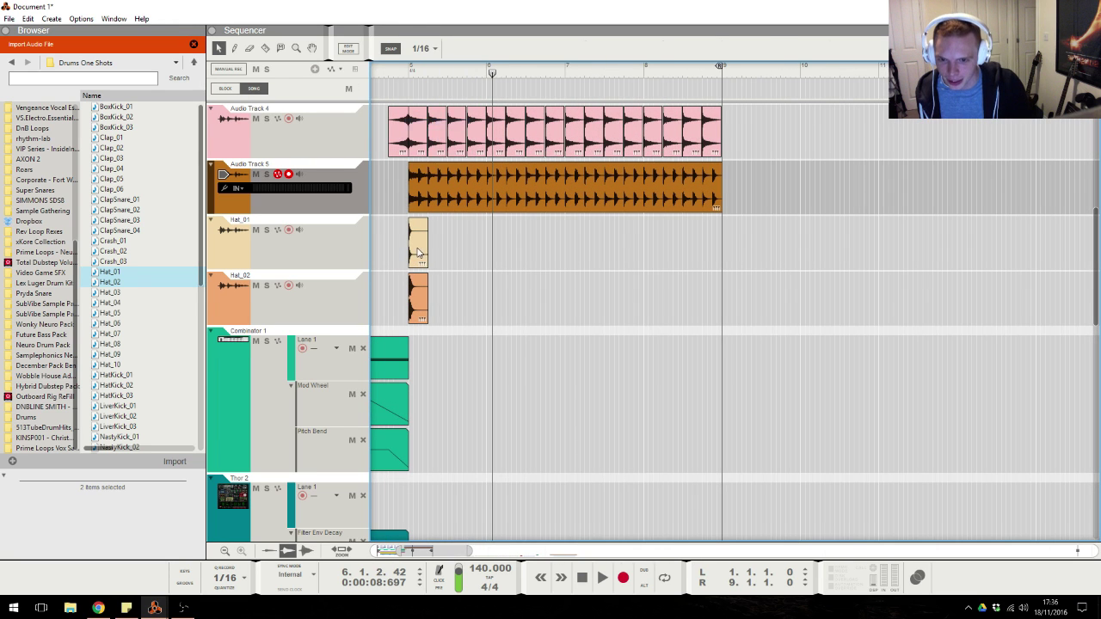
{"action": "left_click", "coordinate": [418, 231]}
{"action": "left_click_drag", "start_coordinate": [430, 241], "coordinate": [413, 241]}
{"action": "scroll", "coordinate": [428, 295], "scroll_direction": "left", "scroll_amount": 1}
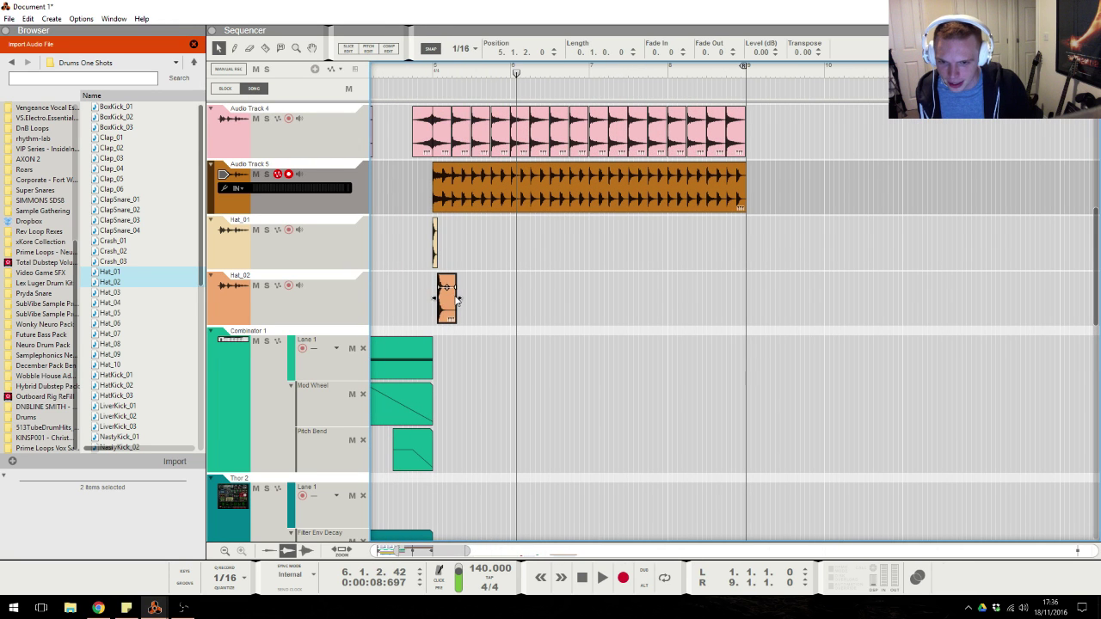
{"action": "left_click_drag", "start_coordinate": [448, 325], "coordinate": [391, 218]}
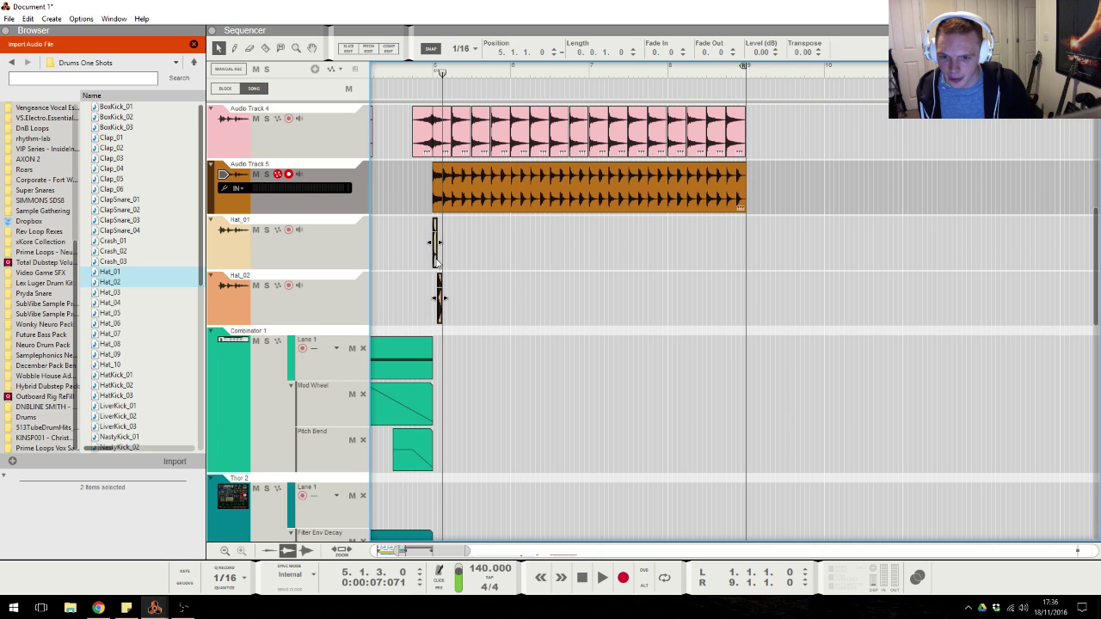
Duplicate the alternating Hat_01 and Hat_02 clips repeatedly up to bar 9, using a 1/4 snap.
{"action": "left_click", "coordinate": [460, 48]}
{"action": "left_click", "coordinate": [468, 86]}
{"action": "key", "text": "ctrl+d"}
{"action": "key", "text": "ctrl+d"}
{"action": "key", "text": "ctrl+d"}
{"action": "key", "text": "ctrl+d"}
{"action": "key", "text": "ctrl+d"}
{"action": "key", "text": "ctrl+d"}
{"action": "key", "text": "ctrl+d"}
{"action": "key", "text": "ctrl+d"}
{"action": "key", "text": "ctrl+d"}
{"action": "key", "text": "ctrl+d"}
{"action": "key", "text": "ctrl+d"}
{"action": "key", "text": "ctrl+d"}
{"action": "key", "text": "ctrl+d"}
{"action": "key", "text": "ctrl+d"}
{"action": "key", "text": "ctrl+d"}
{"action": "key", "text": "ctrl+d"}
{"action": "key", "text": "ctrl+d"}
{"action": "key", "text": "ctrl+d"}
{"action": "key", "text": "ctrl+d"}
{"action": "key", "text": "ctrl+d"}
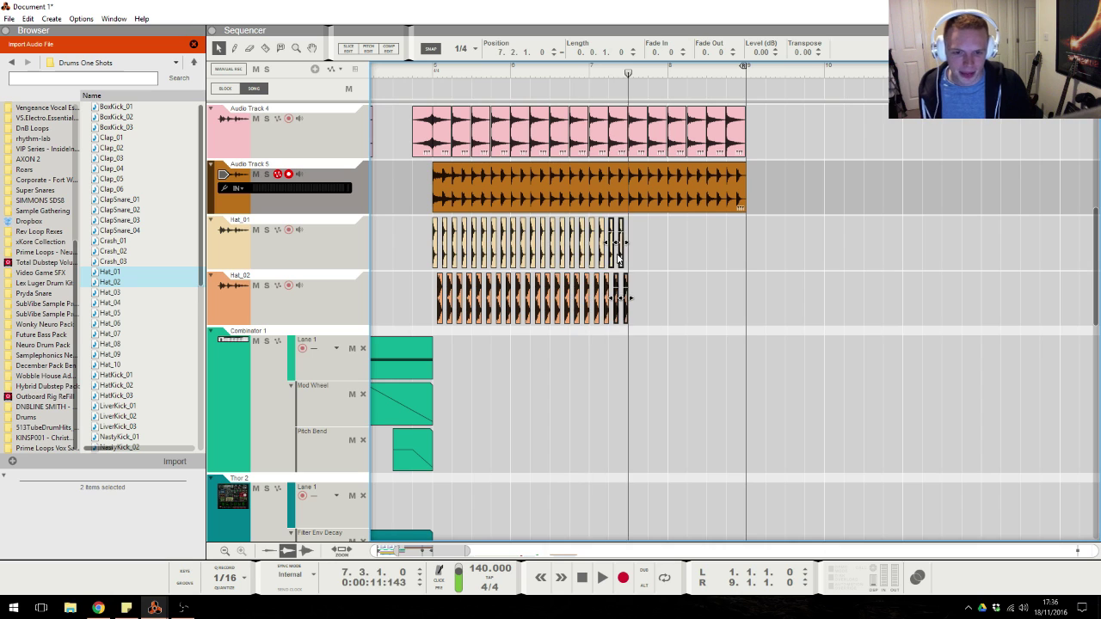
{"action": "key", "text": "ctrl+d"}
{"action": "key", "text": "ctrl+d"}
{"action": "key", "text": "ctrl+d"}
Move the song position to 4.4.1, check the Twitch chat and return to the sequencer.
{"action": "left_click", "coordinate": [419, 75]}
{"action": "key", "text": "alt+Tab"}
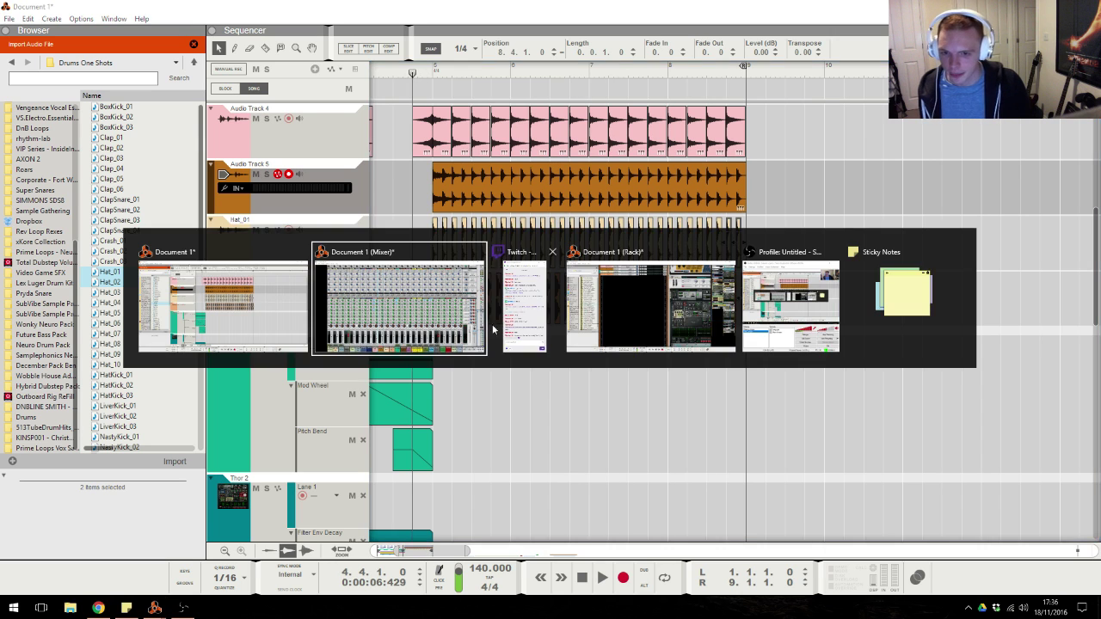
{"action": "left_click", "coordinate": [521, 297]}
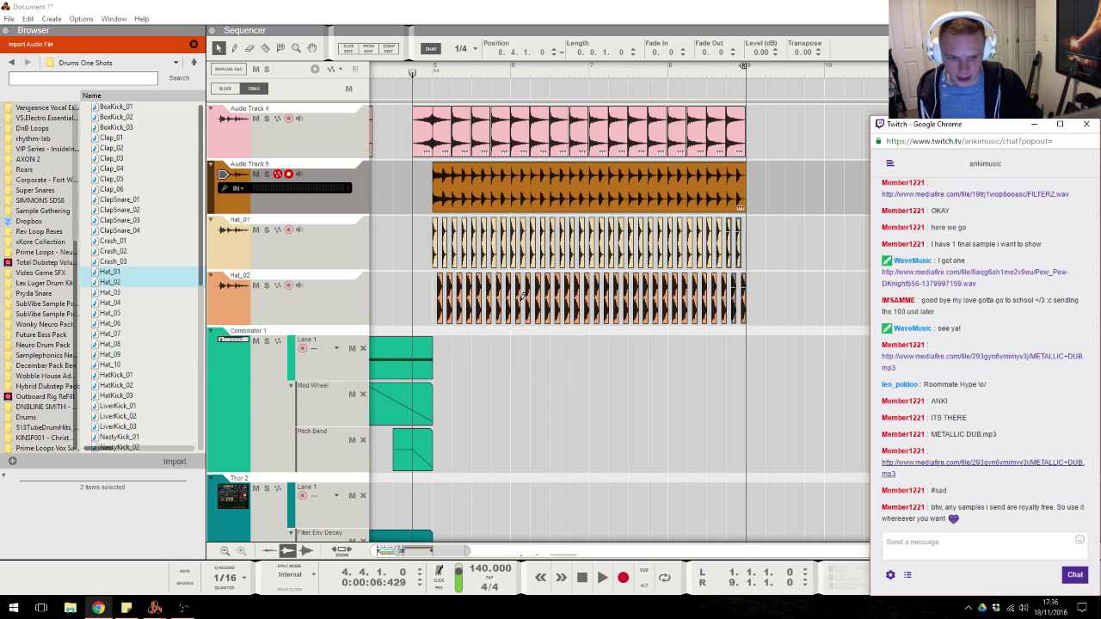
{"action": "left_click", "coordinate": [711, 443]}
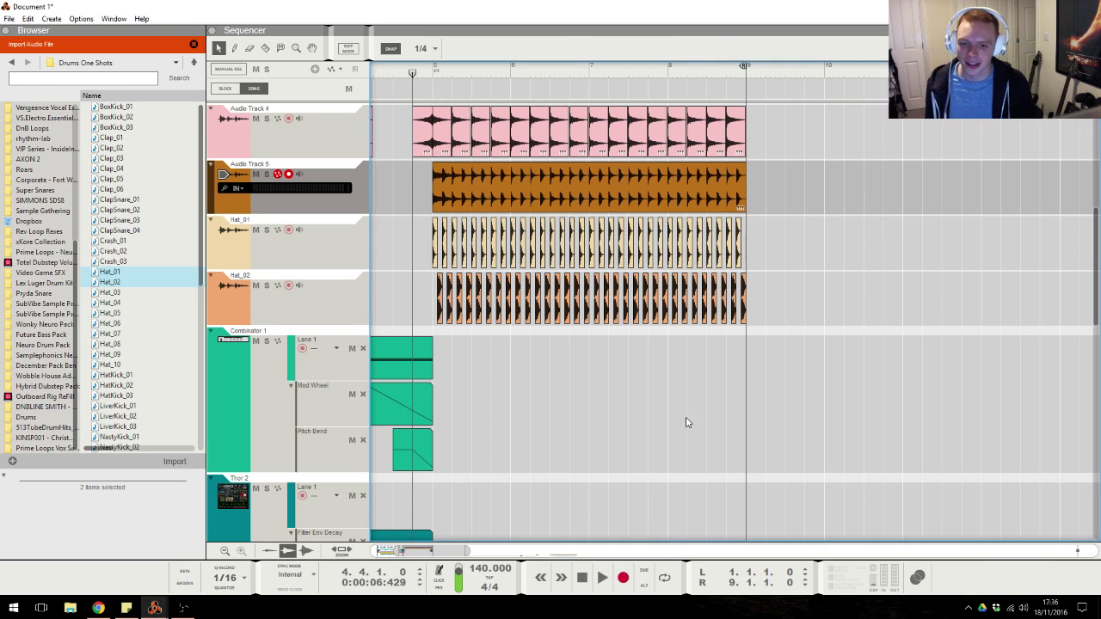
Play from ahead of the hats and group the Audio Track 5, Hat_01 and Hat_02 mixer channels into a new output bus.
{"action": "left_click_drag", "start_coordinate": [416, 69], "coordinate": [381, 77]}
{"action": "key", "text": "space"}
{"action": "key", "text": "alt+Tab"}
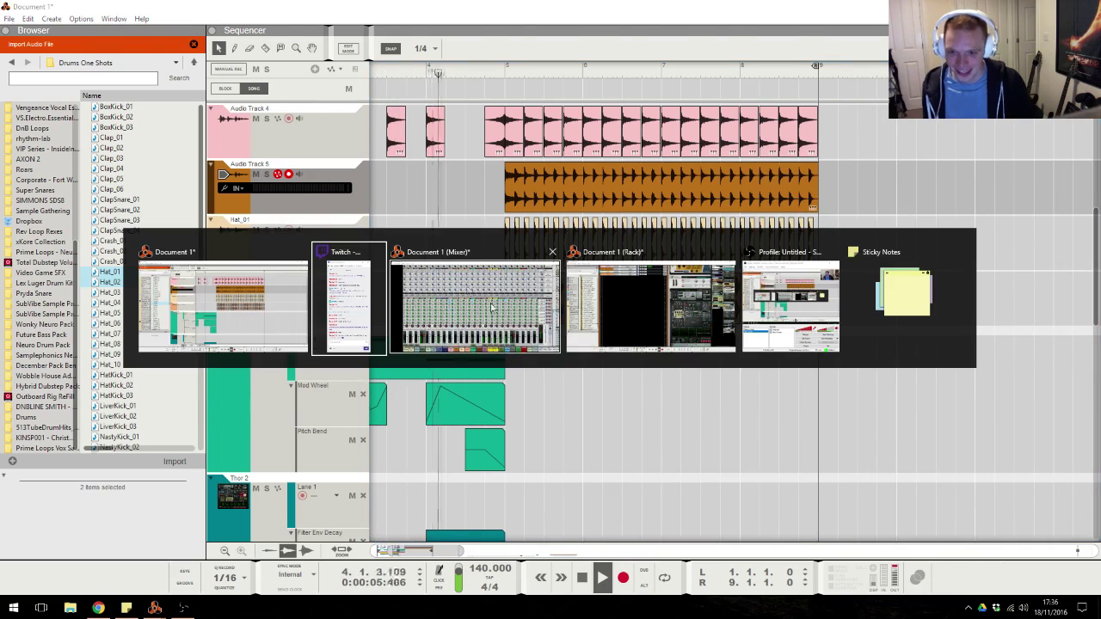
{"action": "left_click", "coordinate": [488, 308]}
{"action": "left_click", "coordinate": [507, 583], "text": "ctrl"}
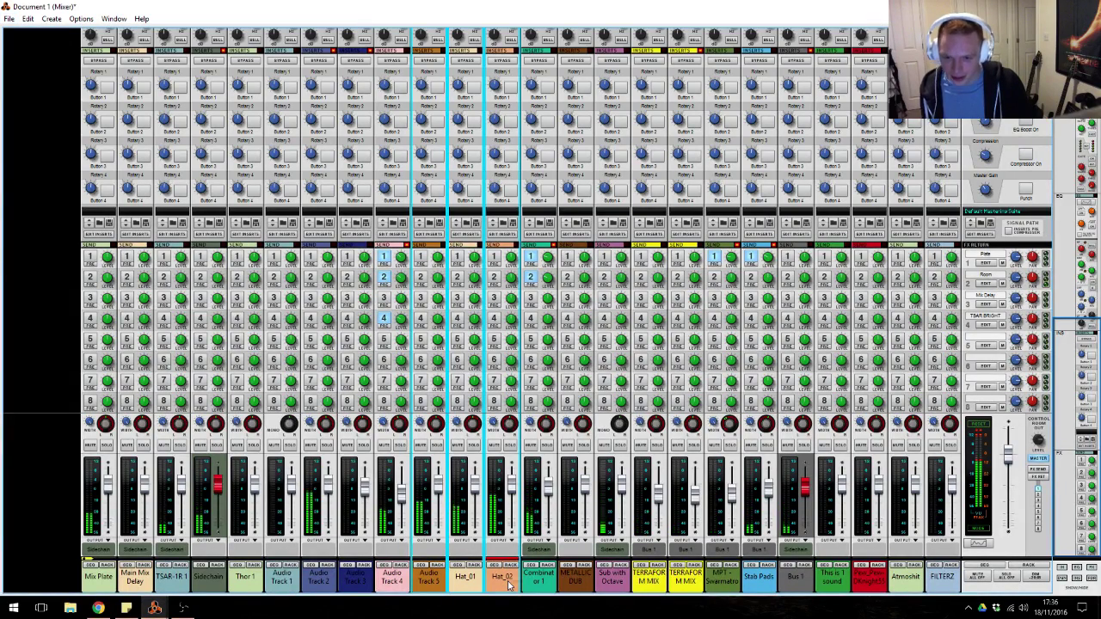
{"action": "key", "text": "ctrl+b"}
Lower the mixer levels of Hat_02 to -11.95 dB, Audio Track 5 to -5.51 dB and Hat_01 to -10.69 dB.
{"action": "left_click", "coordinate": [478, 403], "text": "ctrl"}
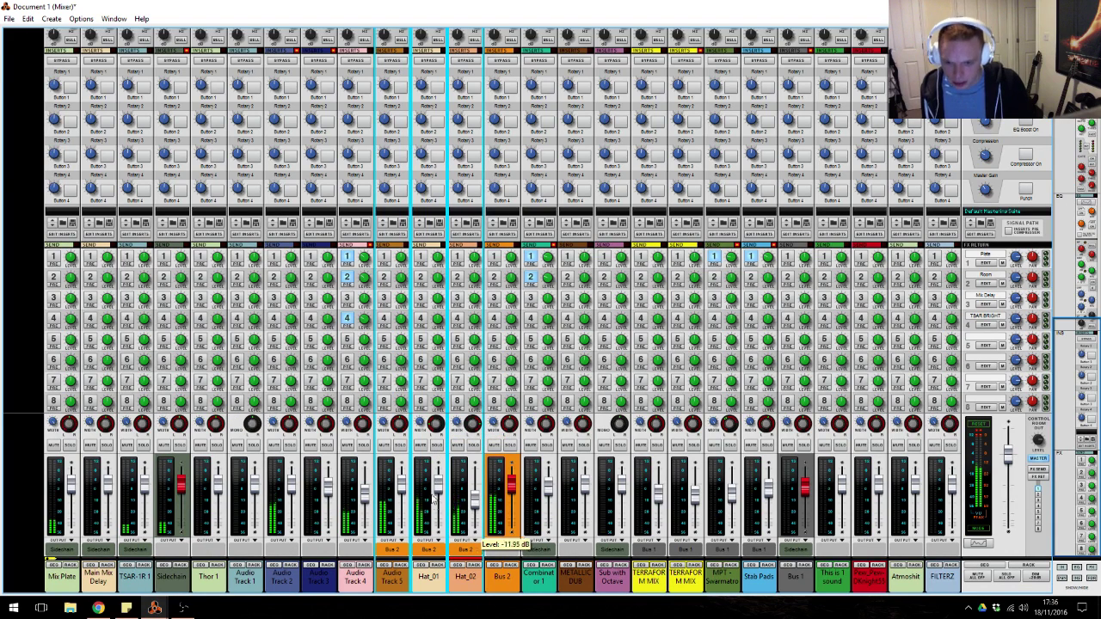
{"action": "left_click", "coordinate": [407, 516]}
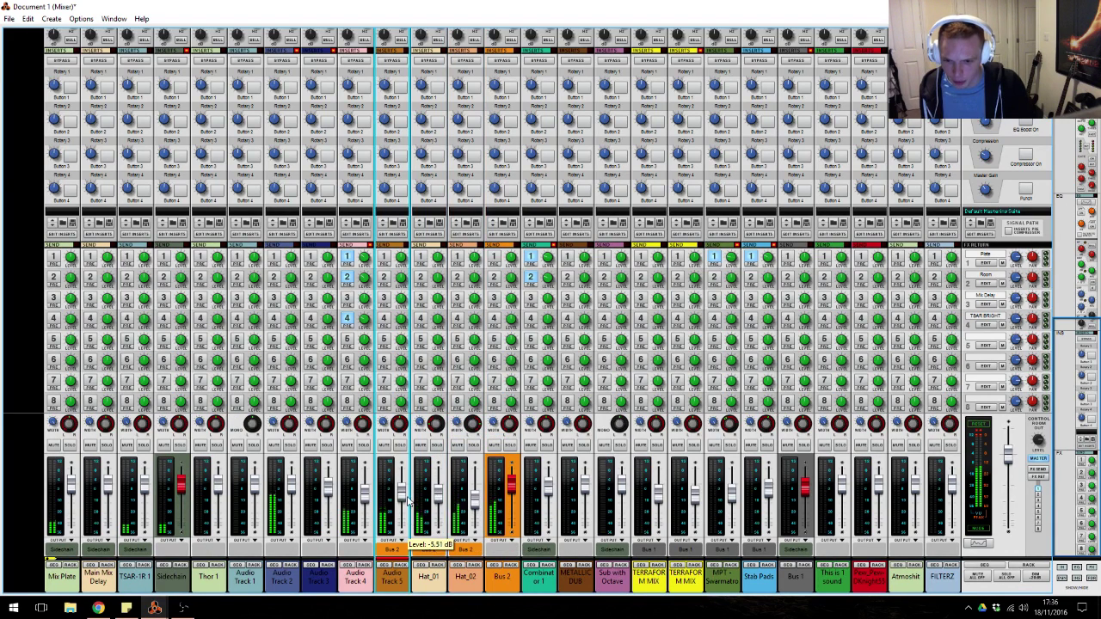
{"action": "left_click", "coordinate": [439, 505], "text": "ctrl"}
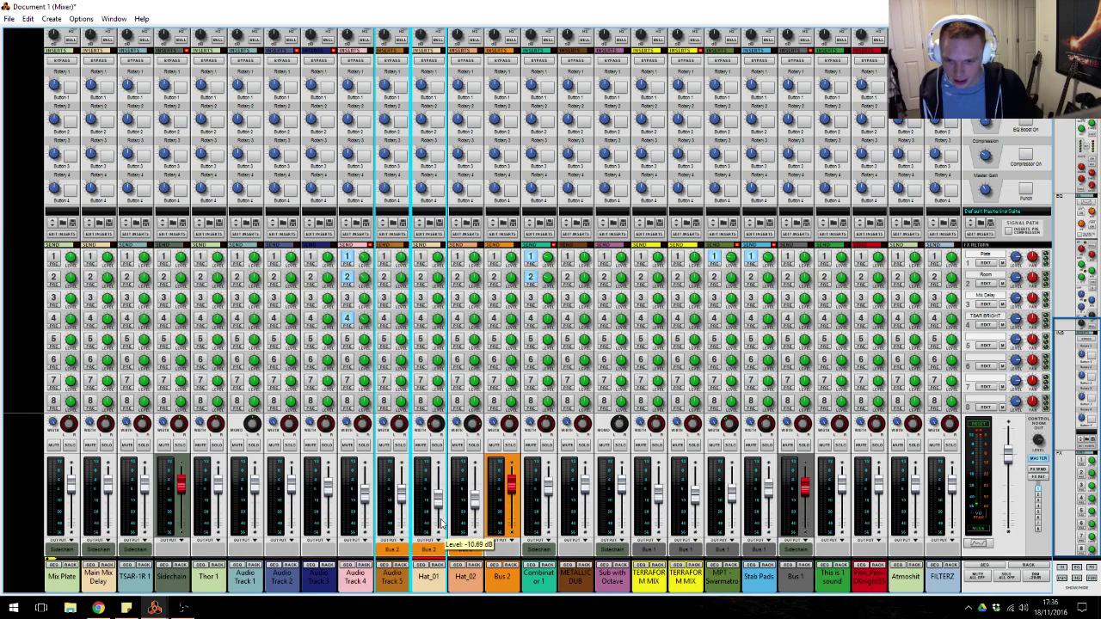
{"action": "key", "text": "alt+Tab"}
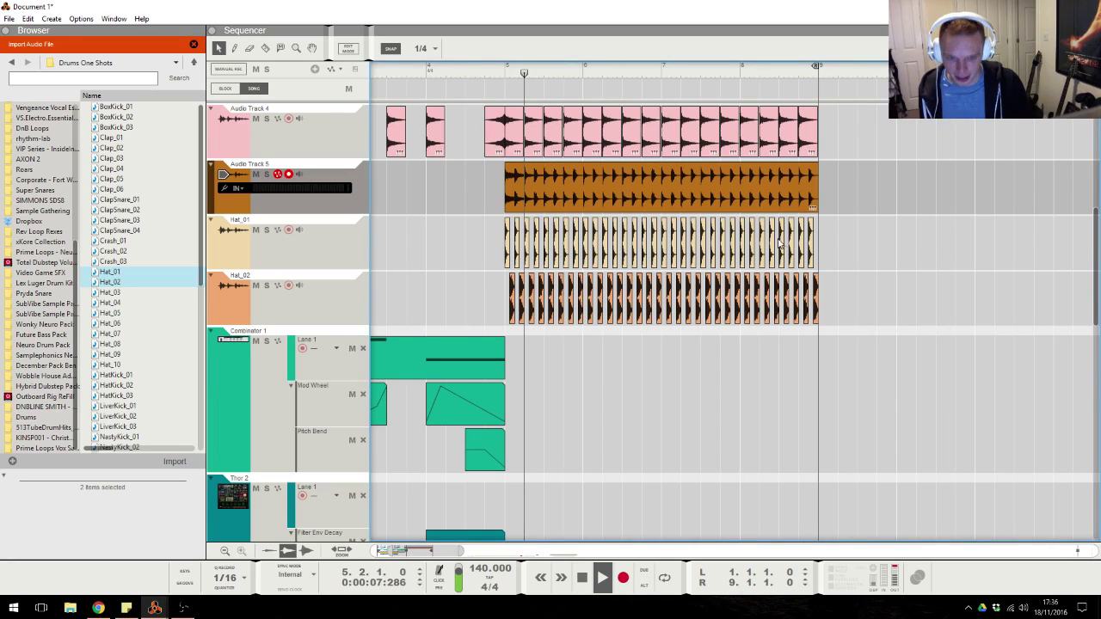
Turn on looping in the sequencer and delete Audio Track 2's clips from 8.3.1 to bar 9.
{"action": "key", "text": "l"}
{"action": "left_click", "coordinate": [743, 72]}
{"action": "scroll", "coordinate": [951, 332], "scroll_direction": "up", "scroll_amount": 4}
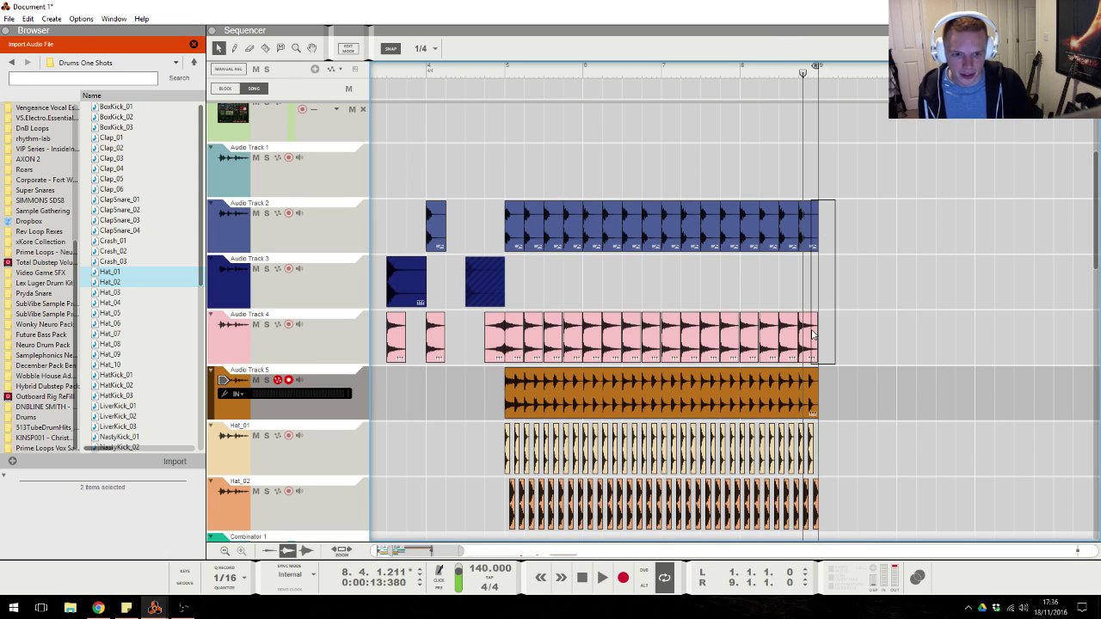
{"action": "left_click_drag", "start_coordinate": [808, 241], "coordinate": [778, 234]}
{"action": "left_click", "coordinate": [779, 72]}
Copy the Audio Track 3 clip at 3.3.1 to 8.3.1.
{"action": "left_click_drag", "start_coordinate": [405, 284], "coordinate": [798, 298]}
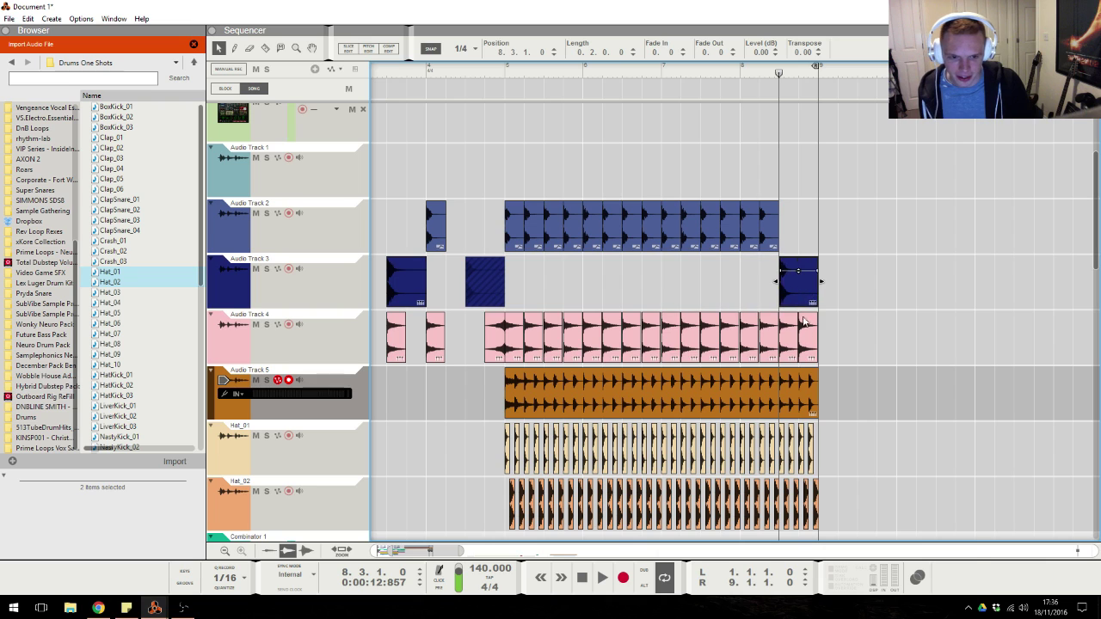
{"action": "right_click", "coordinate": [800, 298]}
{"action": "left_click", "coordinate": [890, 588]}
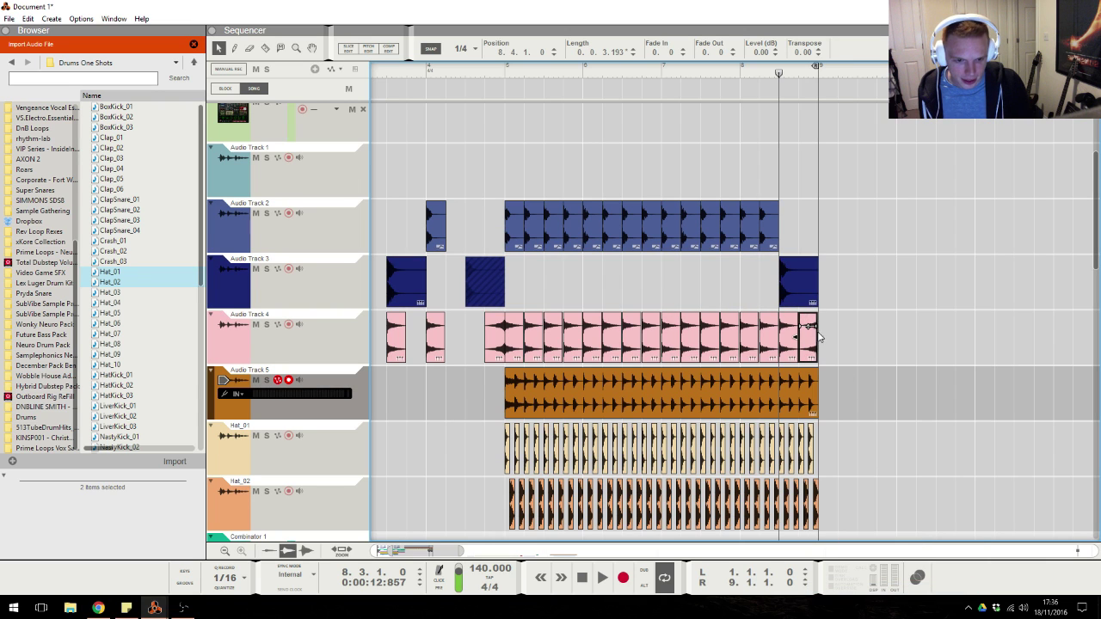
End the Audio Track 5 clip at 8.3.1 and delete the Hat_01 and Hat_02 clips after that point.
{"action": "scroll", "coordinate": [890, 369], "scroll_direction": "down", "scroll_amount": 2}
{"action": "left_click", "coordinate": [812, 327]}
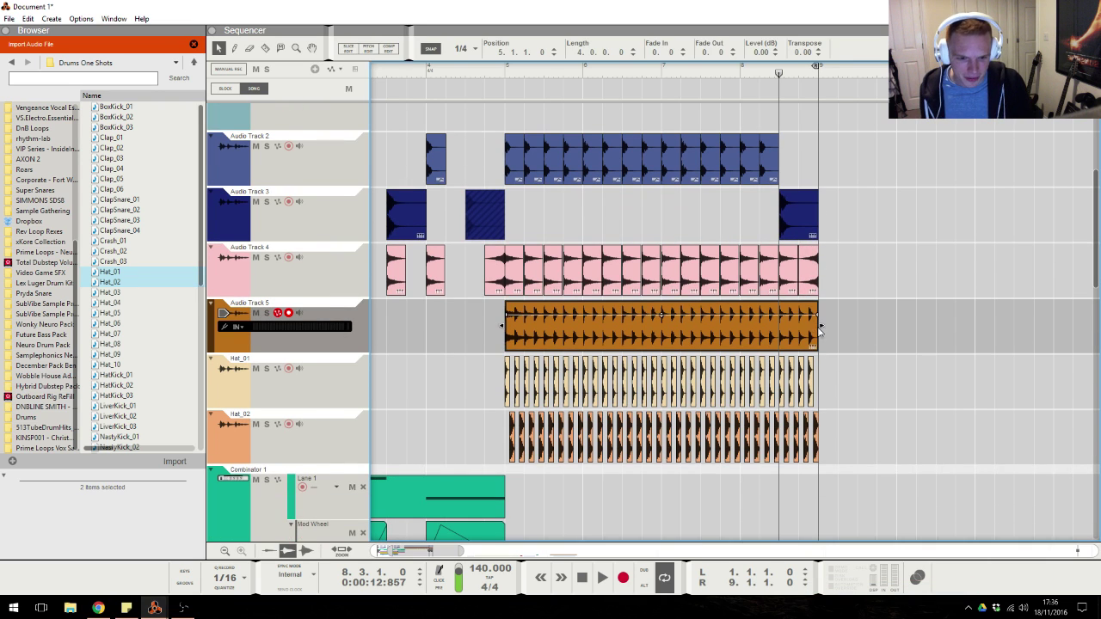
{"action": "left_click_drag", "start_coordinate": [808, 326], "coordinate": [778, 327]}
{"action": "left_click_drag", "start_coordinate": [860, 354], "coordinate": [778, 464]}
{"action": "left_click_drag", "start_coordinate": [814, 430], "coordinate": [778, 430]}
Play the arrangement, check the channel levels in the mixer, and stop playback back in the sequencer.
{"action": "key", "text": "space"}
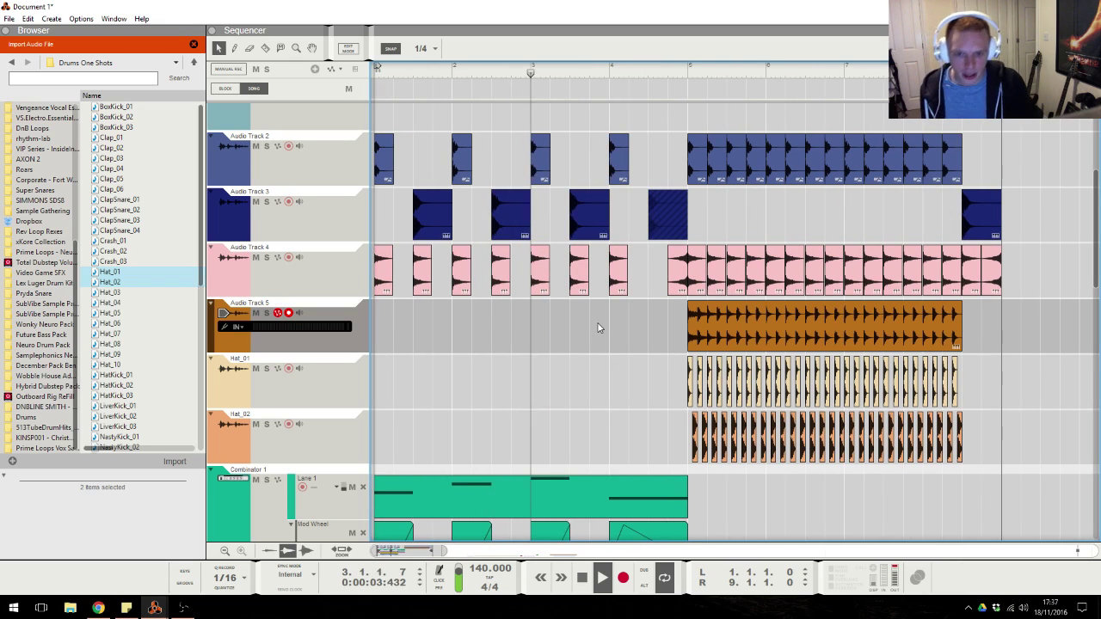
{"action": "key", "text": "alt+Tab"}
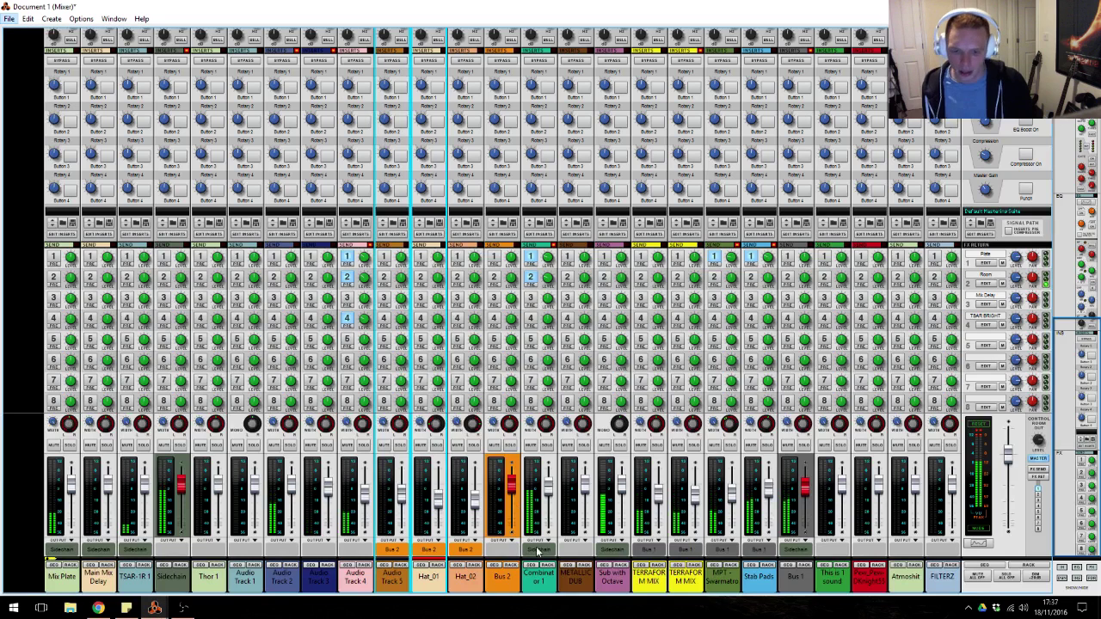
{"action": "key", "text": "F7"}
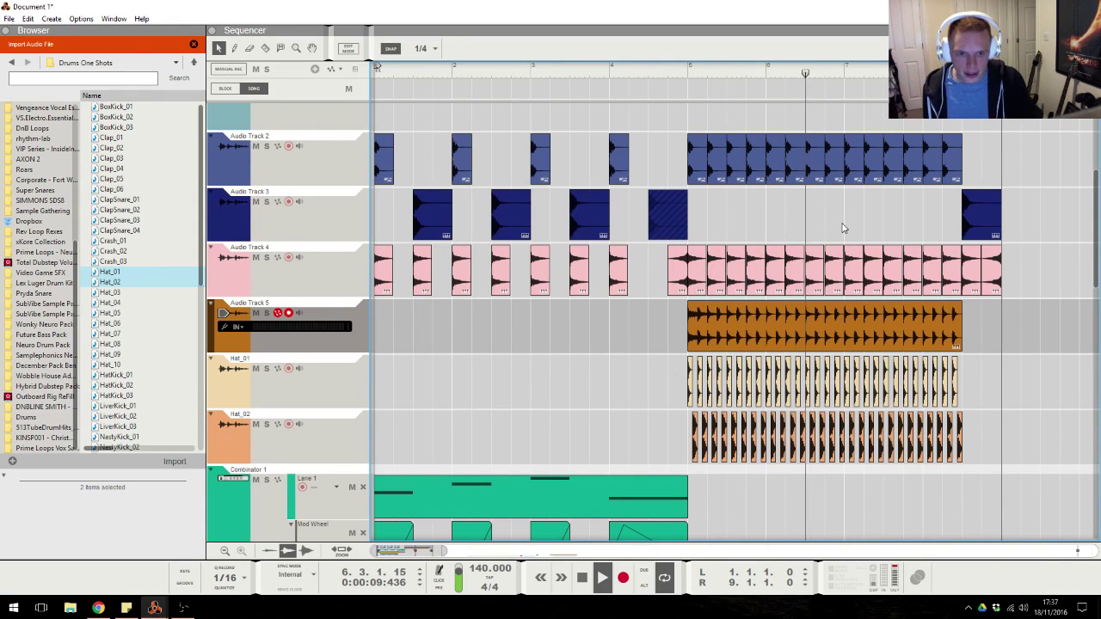
{"action": "key", "text": "space"}
Create a new audio track below Audio Track 3 and browse the Drums One Shots samples.
{"action": "left_click", "coordinate": [295, 223]}
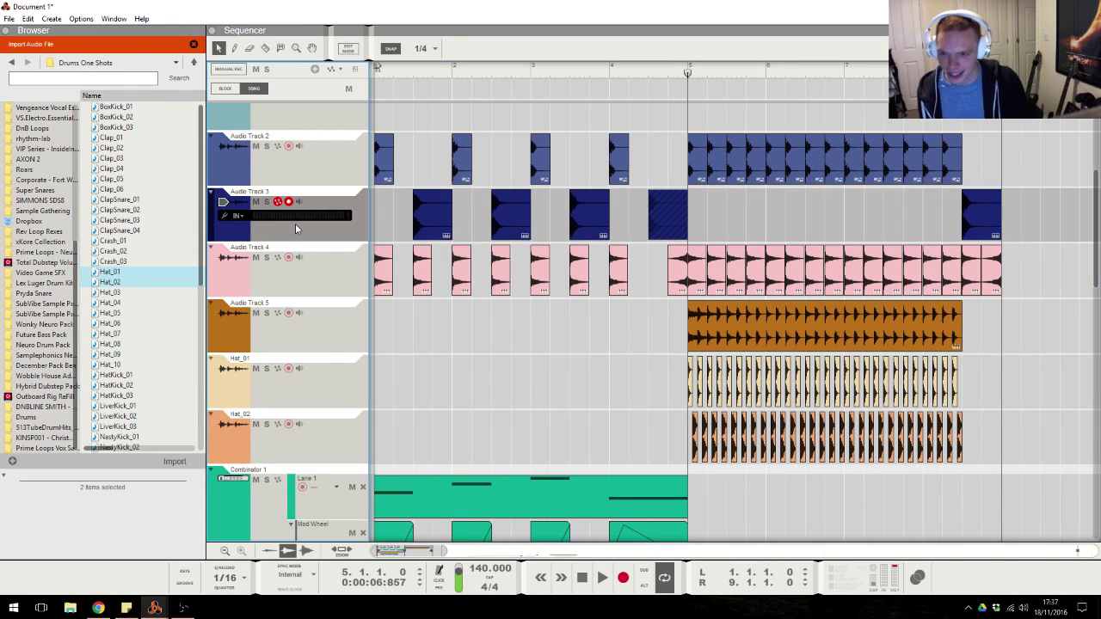
{"action": "key", "text": "ctrl+t"}
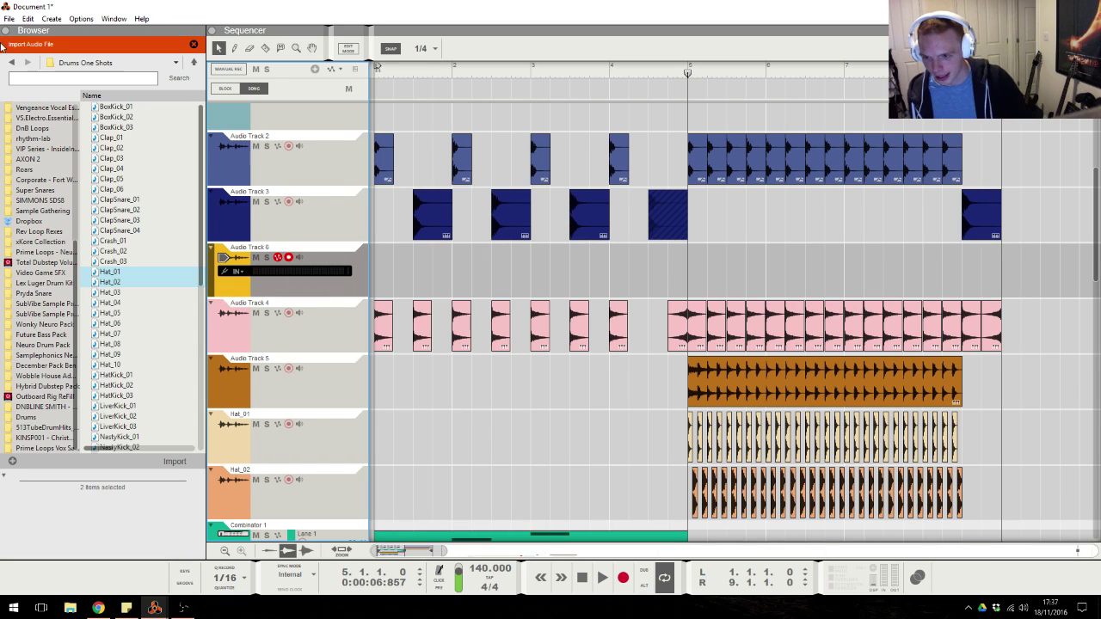
{"action": "scroll", "coordinate": [137, 228], "scroll_direction": "down", "scroll_amount": 10}
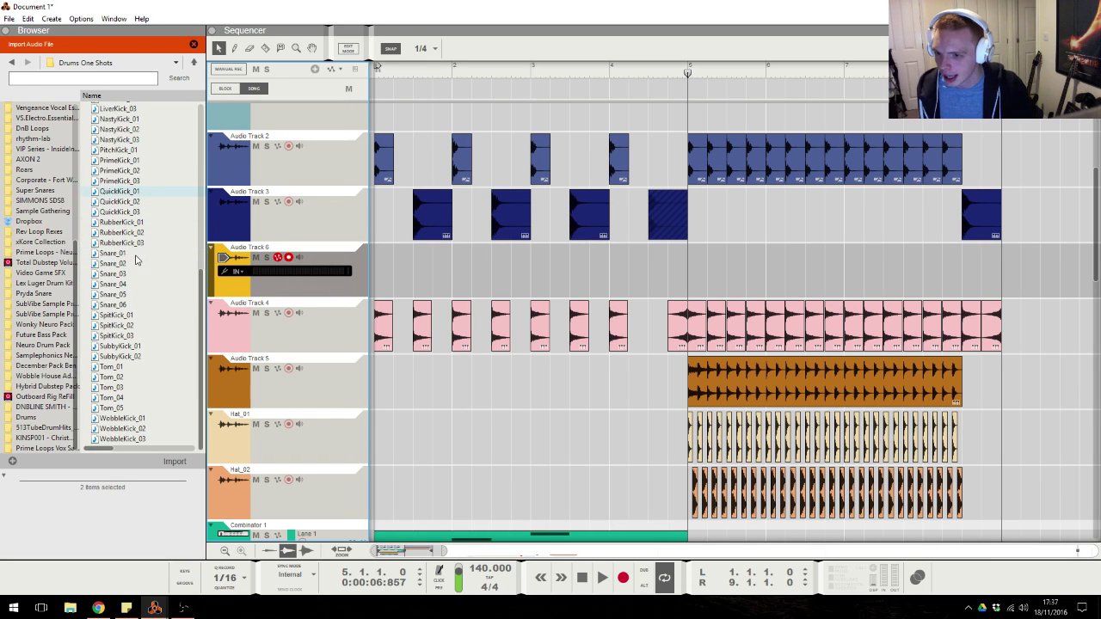
{"action": "key", "text": "Up"}
{"action": "scroll", "coordinate": [27, 372], "scroll_direction": "down", "scroll_amount": 1}
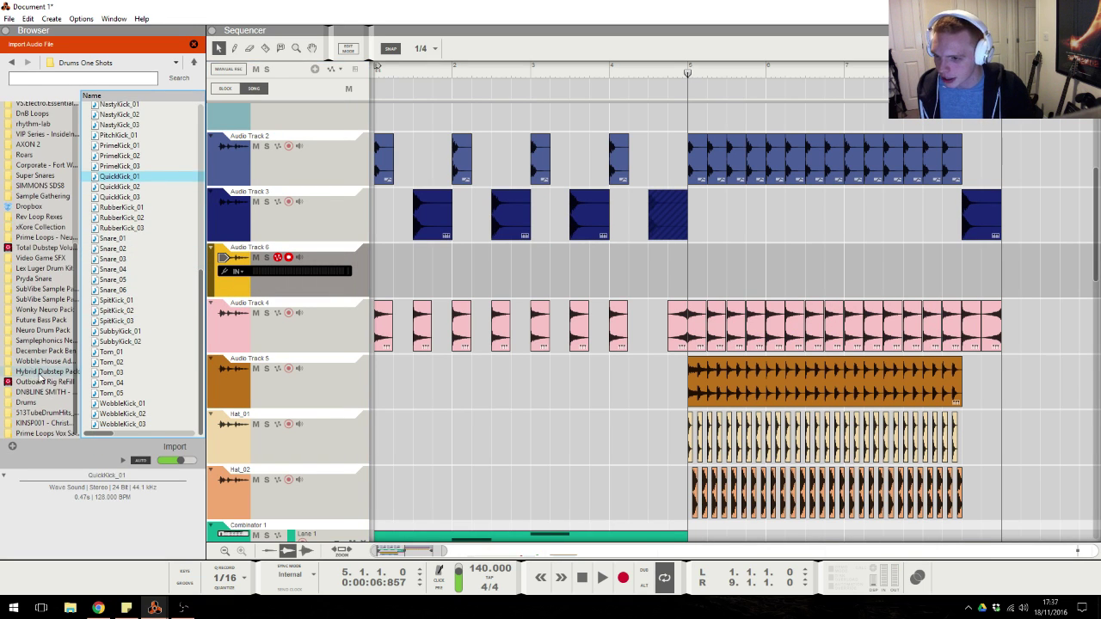
Import Snare_02 from the Hybrid Dubstep Pack's Drum One Shots folder onto Audio Track 6 at 5.1.1.
{"action": "left_click", "coordinate": [39, 376]}
{"action": "double_click", "coordinate": [129, 148]}
{"action": "left_click", "coordinate": [129, 354]}
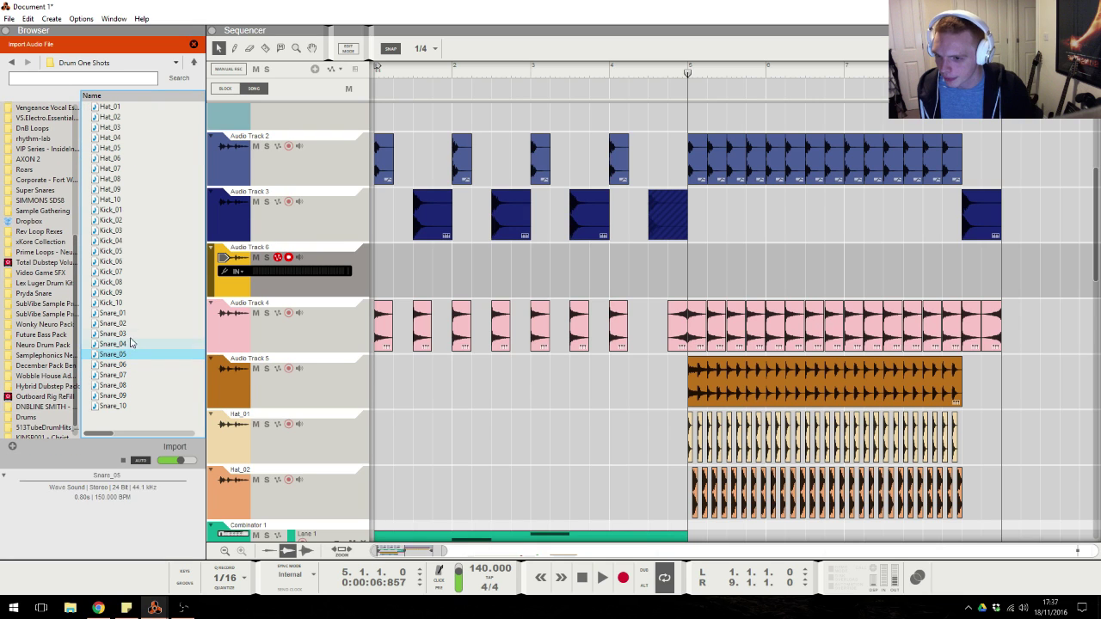
{"action": "left_click", "coordinate": [130, 327]}
{"action": "left_click_drag", "start_coordinate": [129, 327], "coordinate": [656, 245]}
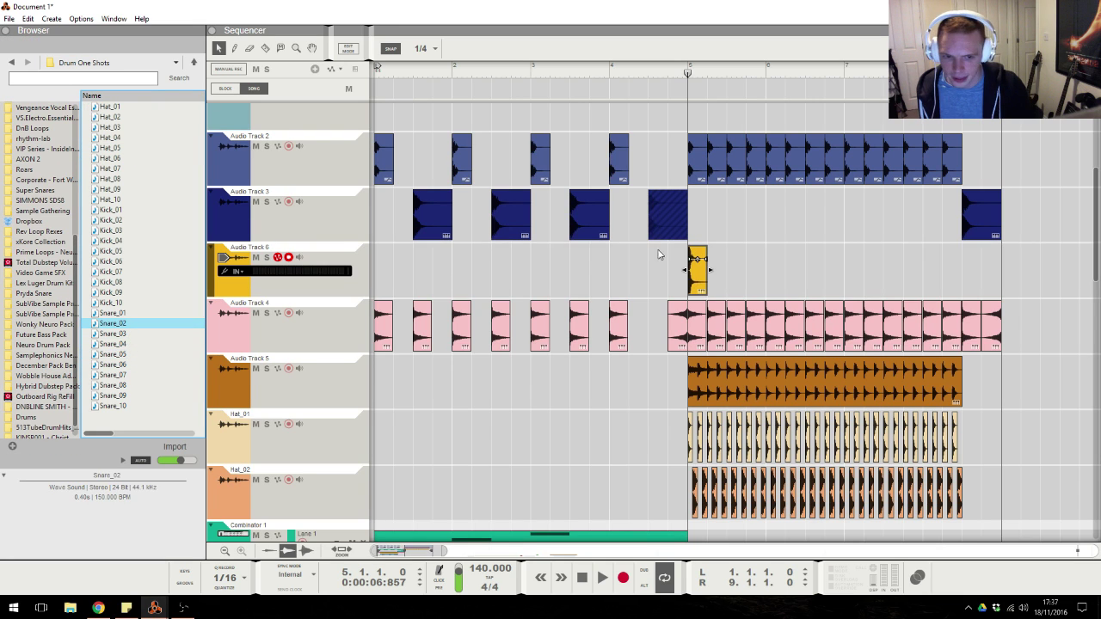
Set the snap to 1/16 and arrange two snare hits on Audio Track 6 starting at 5.1.4 and 5.2.3.
{"action": "left_click", "coordinate": [432, 50]}
{"action": "left_click", "coordinate": [422, 129]}
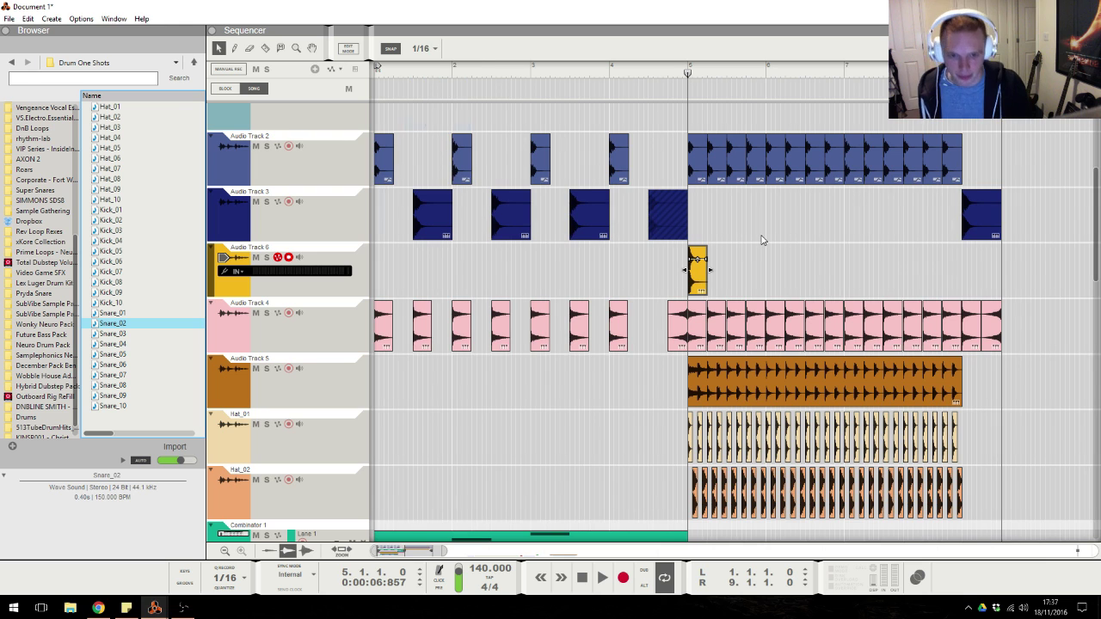
{"action": "scroll", "coordinate": [761, 241], "scroll_direction": "up", "scroll_amount": 1}
{"action": "scroll", "coordinate": [760, 241], "scroll_direction": "up", "scroll_amount": 2}
{"action": "right_click", "coordinate": [762, 236]}
{"action": "left_click", "coordinate": [813, 404]}
{"action": "left_click_drag", "start_coordinate": [732, 283], "coordinate": [860, 287]}
{"action": "key", "text": "space"}
{"action": "key", "text": "space"}
{"action": "left_click_drag", "start_coordinate": [926, 295], "coordinate": [778, 273]}
{"action": "left_click_drag", "start_coordinate": [780, 282], "coordinate": [803, 283]}
Play back the two snare hits from shortly before beat 4.4.
{"action": "left_click", "coordinate": [847, 212]}
{"action": "left_click", "coordinate": [839, 271]}
{"action": "left_click", "coordinate": [97, 606]}
{"action": "left_click", "coordinate": [361, 379]}
{"action": "left_click", "coordinate": [568, 77]}
{"action": "key", "text": "space"}
{"action": "left_click", "coordinate": [973, 253]}
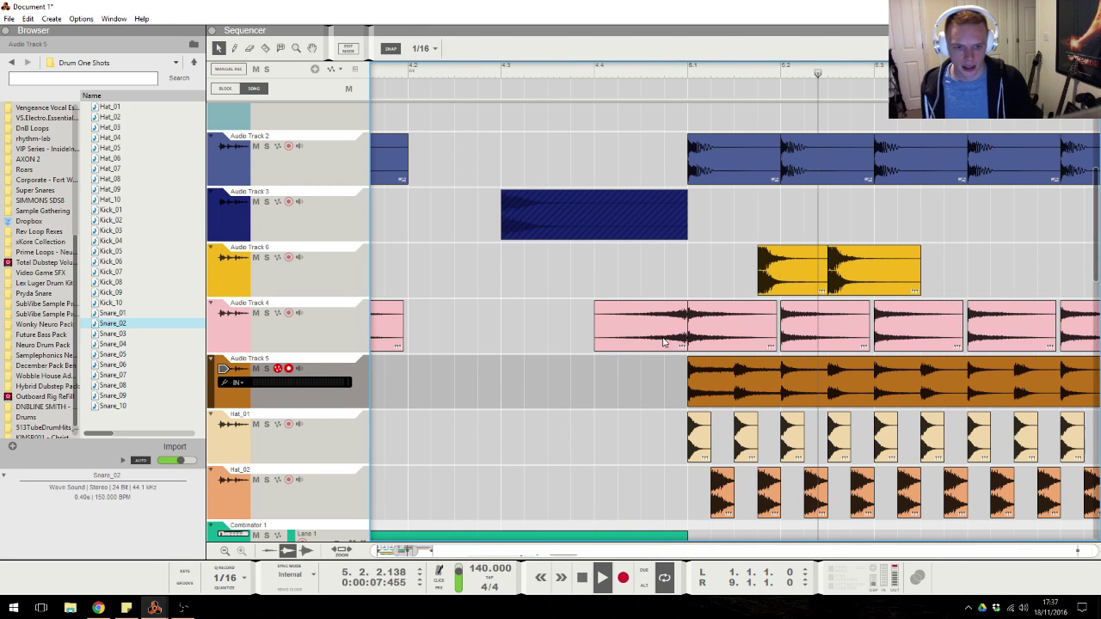
Duplicate the second snare clip twice to add hits at 5.3.3 and 5.4.3, and play the result.
{"action": "left_click", "coordinate": [893, 278]}
{"action": "key", "text": "d"}
{"action": "key", "text": "d"}
{"action": "key", "text": "space"}
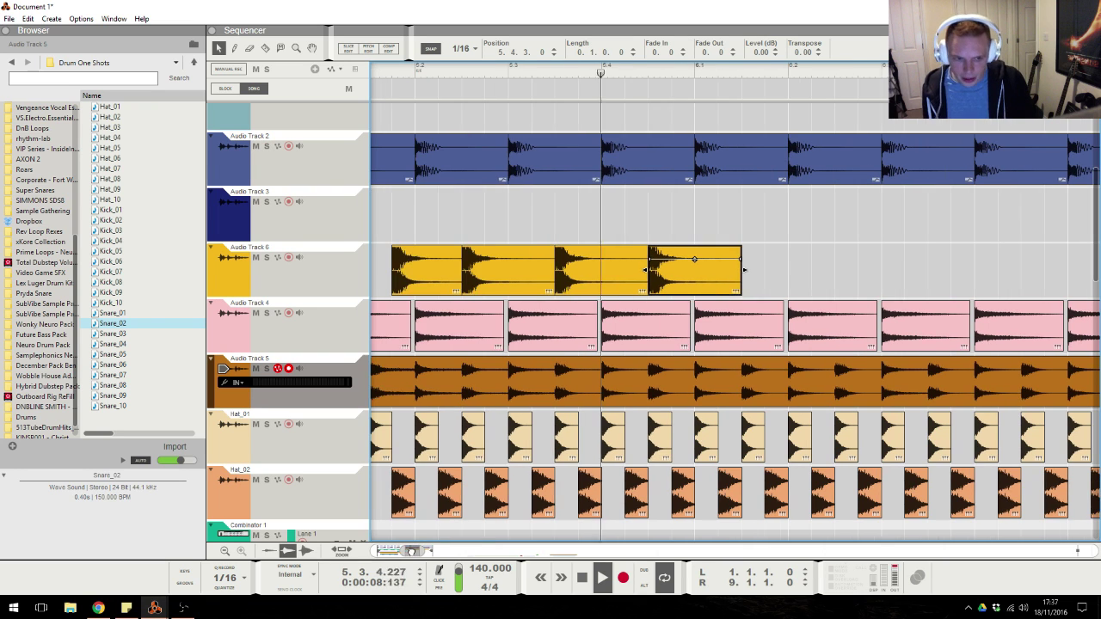
Tighten the last snare hits of the Audio Track 6 pattern and copy the whole pattern to start at 6.1.4.
{"action": "left_click", "coordinate": [645, 271]}
{"action": "left_click_drag", "start_coordinate": [679, 283], "coordinate": [799, 273]}
{"action": "left_click_drag", "start_coordinate": [404, 552], "coordinate": [386, 552]}
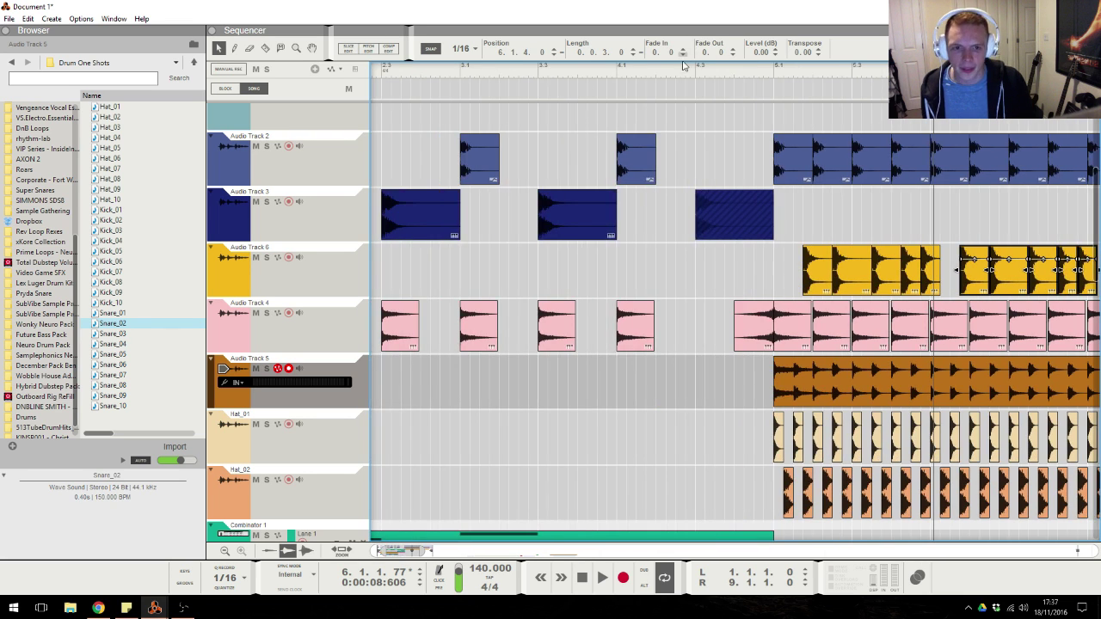
Lower Audio Track 6's level to -2.81 dB in the mixer and return to the sequencer.
{"action": "key", "text": "alt+Tab"}
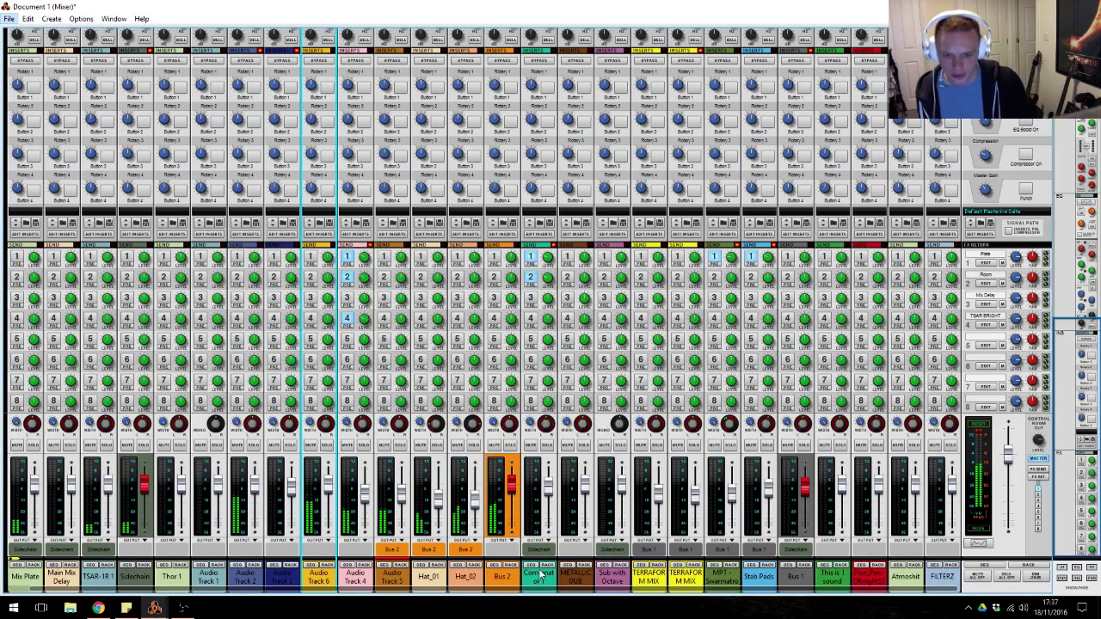
{"action": "mouse_move", "coordinate": [332, 492]}
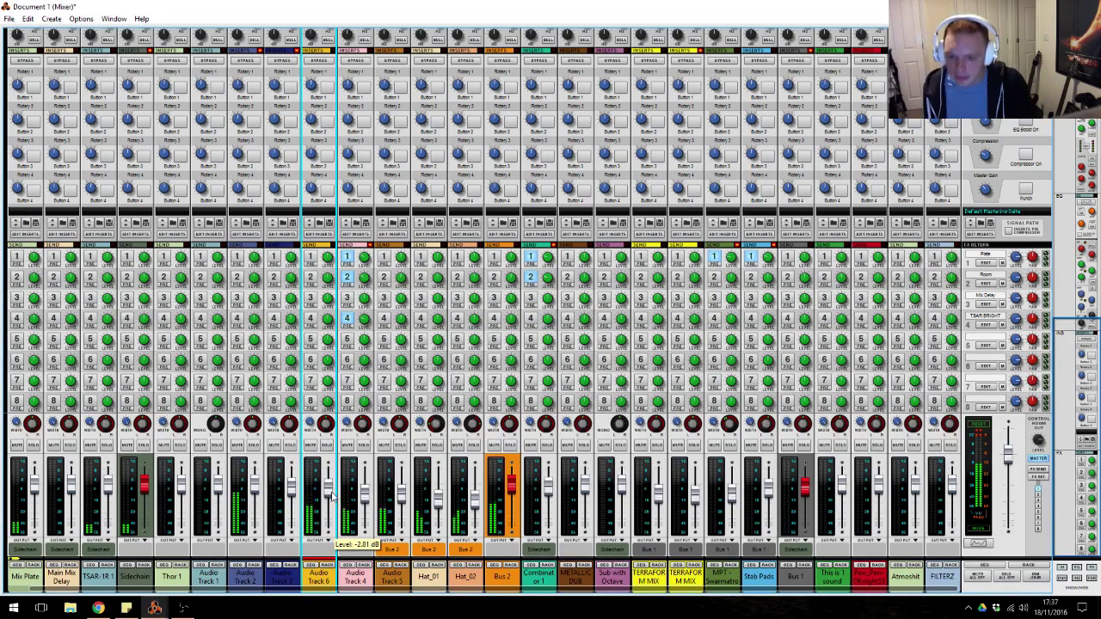
{"action": "key", "text": "alt+Tab"}
{"action": "key", "text": "alt+space"}
Duplicate both snare patterns on Audio Track 6 from 7.1.4 and delete the last hits of bar 8.
{"action": "left_click_drag", "start_coordinate": [424, 551], "coordinate": [510, 550]}
{"action": "key", "text": "space"}
{"action": "left_click_drag", "start_coordinate": [613, 273], "coordinate": [469, 270]}
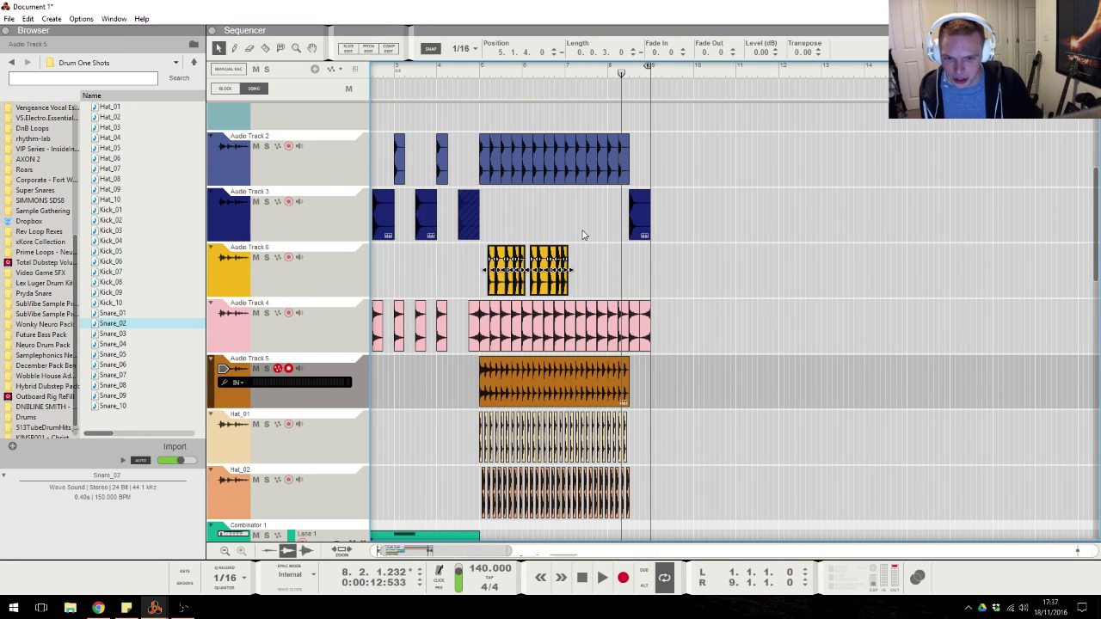
{"action": "key", "text": "ctrl+d"}
{"action": "left_click_drag", "start_coordinate": [571, 284], "coordinate": [576, 286]}
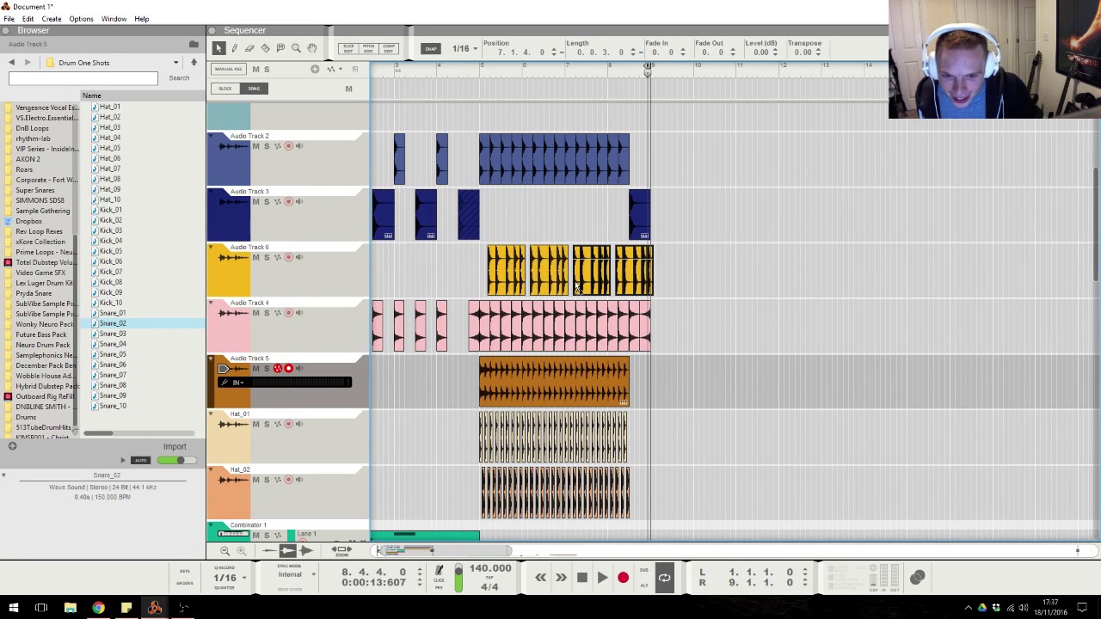
{"action": "left_click_drag", "start_coordinate": [687, 276], "coordinate": [635, 271]}
{"action": "left_click", "coordinate": [568, 69]}
{"action": "key", "text": "space"}
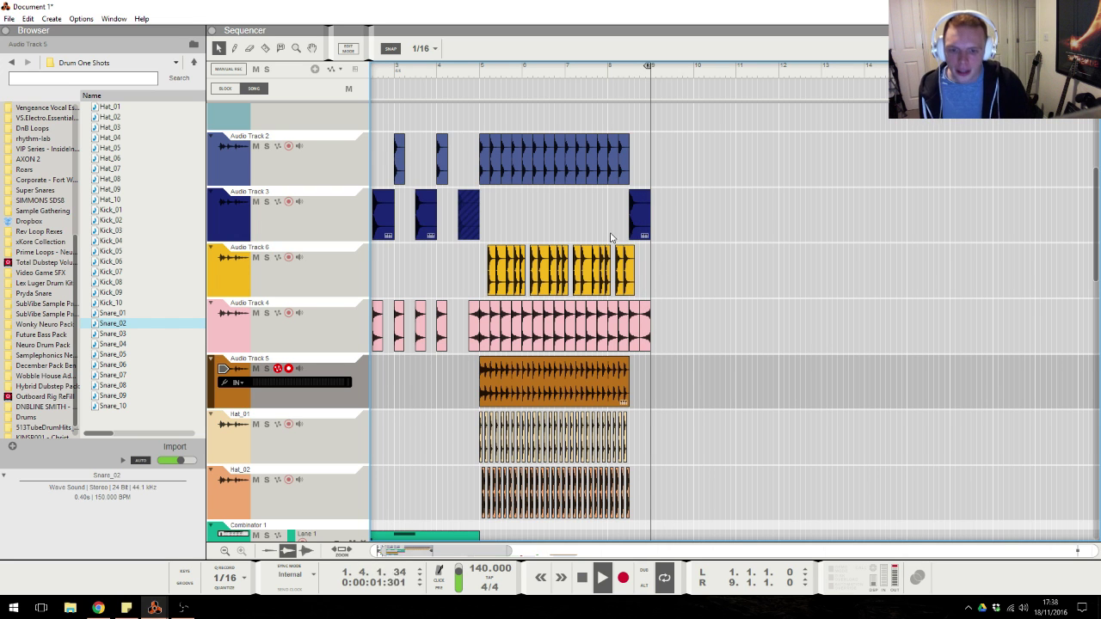
Create a Combinator 1 clip at 5.1.1 in Lane 1 and draw a G2 note three sixteenths long at its start.
{"action": "scroll", "coordinate": [655, 189], "scroll_direction": "down", "scroll_amount": 5}
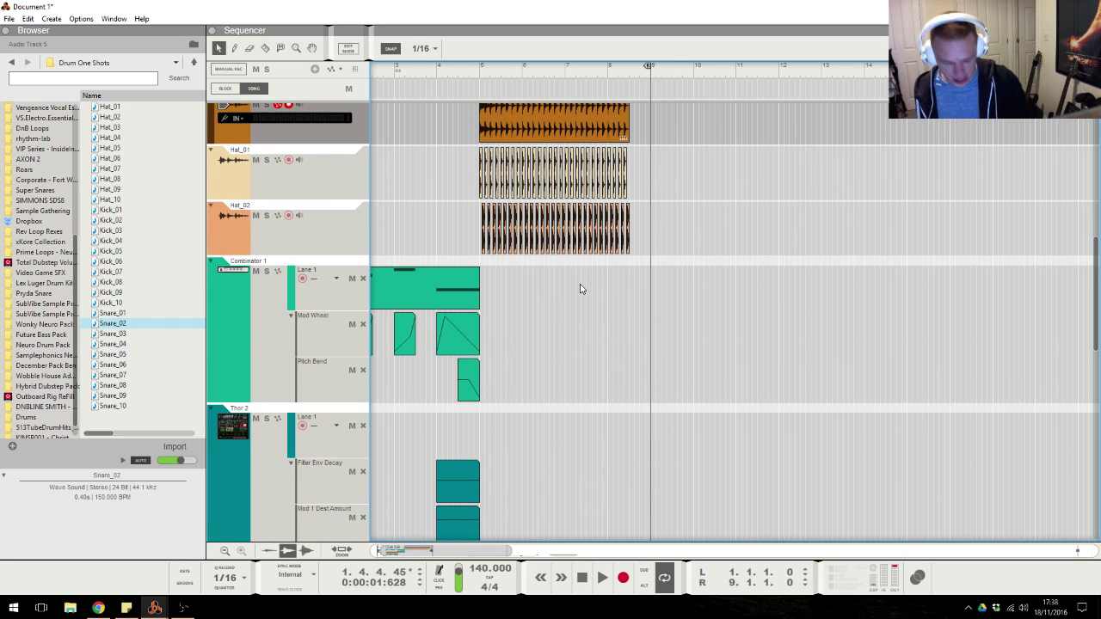
{"action": "scroll", "coordinate": [580, 289], "scroll_direction": "up", "scroll_amount": 5}
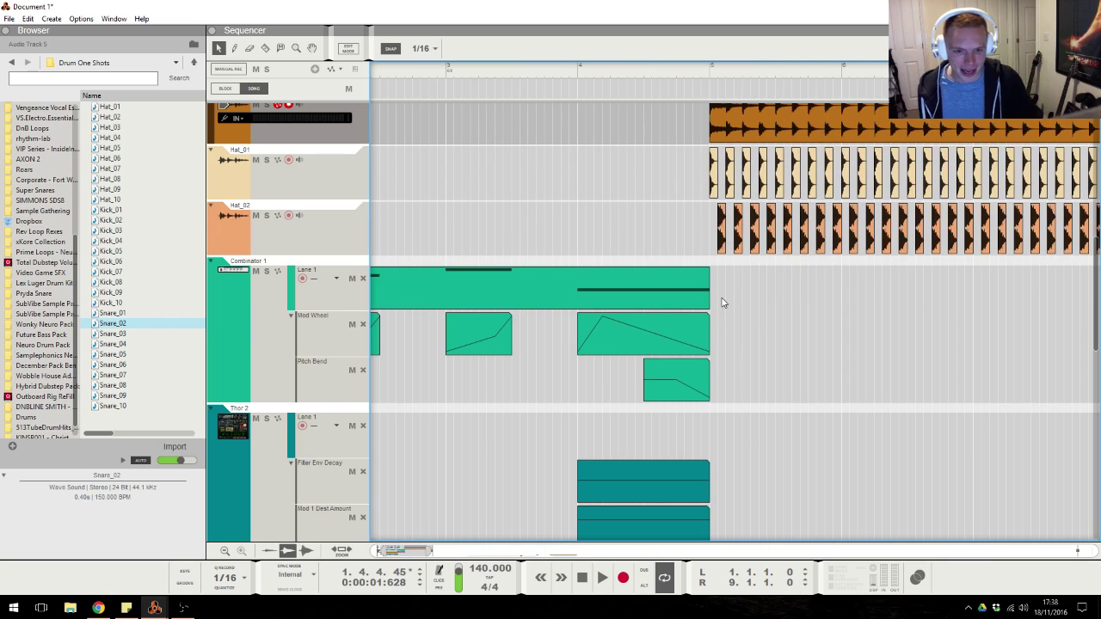
{"action": "mouse_move", "coordinate": [714, 282]}
{"action": "left_mouse_down"}
{"action": "mouse_move", "coordinate": [804, 294]}
{"action": "mouse_move", "coordinate": [730, 298]}
{"action": "left_mouse_up"}
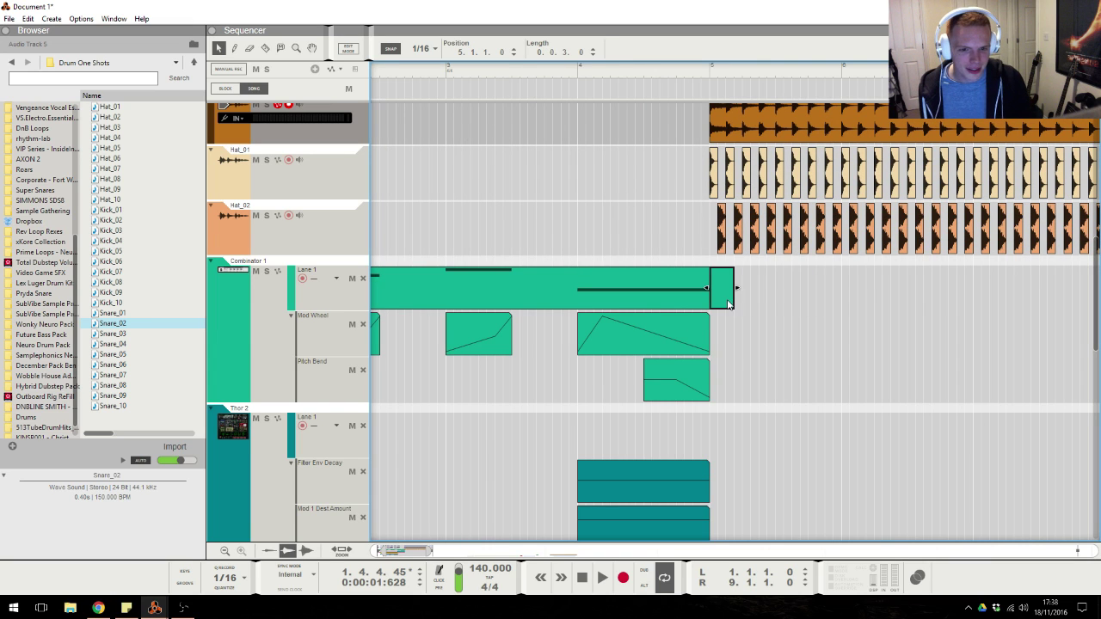
{"action": "double_click", "coordinate": [728, 304]}
{"action": "left_click_drag", "start_coordinate": [859, 272], "coordinate": [874, 272]}
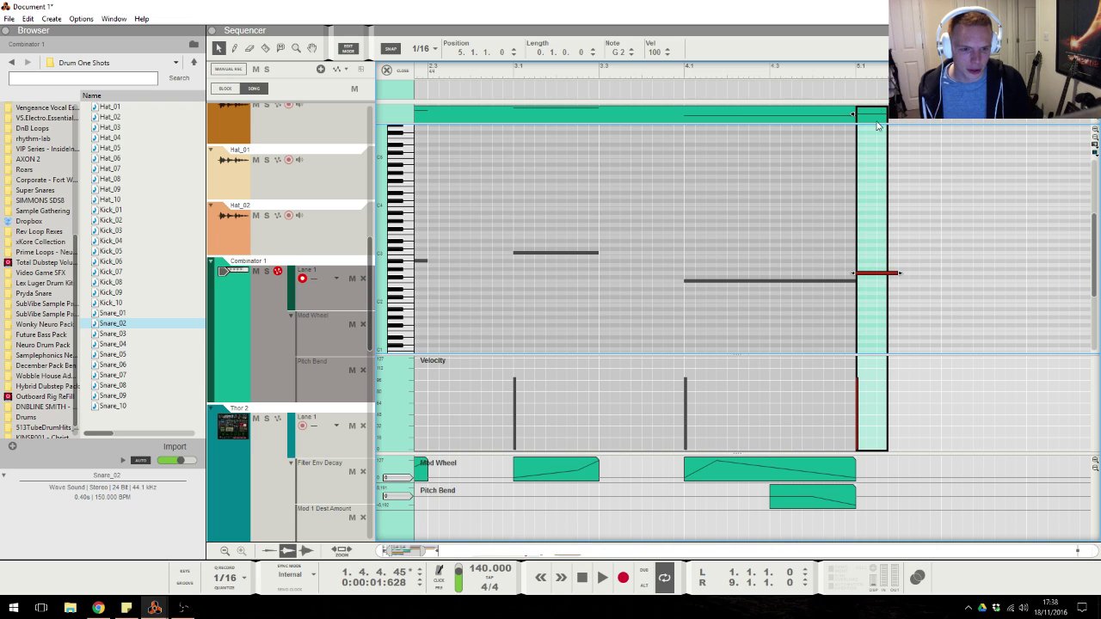
{"action": "left_click_drag", "start_coordinate": [900, 273], "coordinate": [897, 272]}
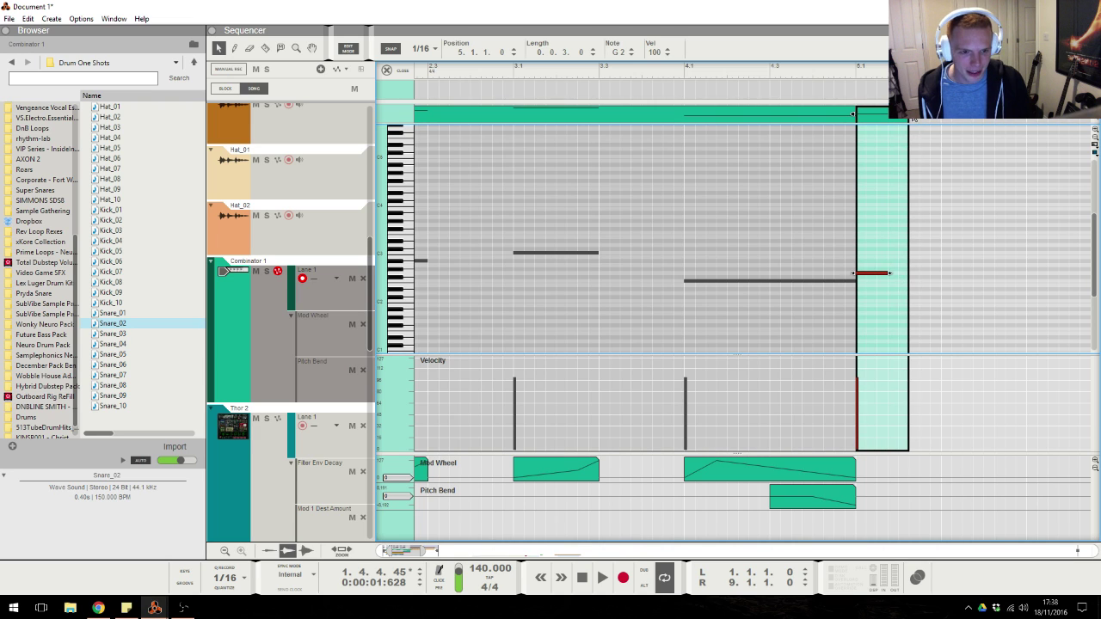
Set the snap to 1/4, repeat the G2 note every quarter note up to 6.3.1, and play the result.
{"action": "left_click", "coordinate": [426, 48]}
{"action": "left_click", "coordinate": [435, 86]}
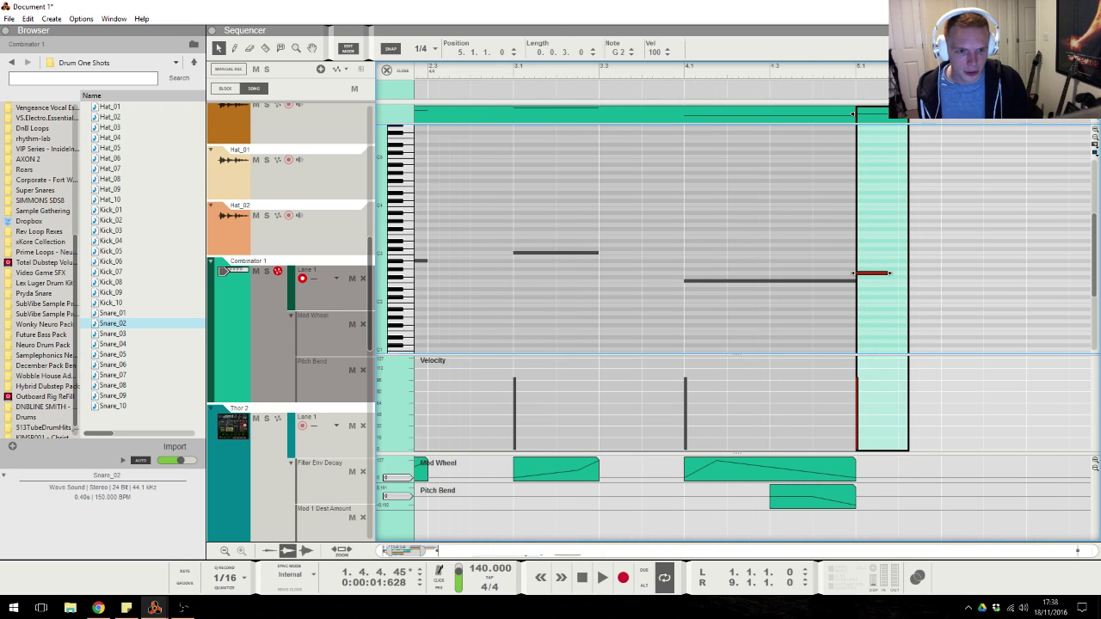
{"action": "key", "text": "ctrl+d"}
{"action": "key", "text": "ctrl+d"}
{"action": "key", "text": "ctrl+d"}
{"action": "key", "text": "ctrl+d"}
{"action": "key", "text": "ctrl+d"}
{"action": "scroll", "coordinate": [582, 250], "scroll_direction": "down", "scroll_amount": 3}
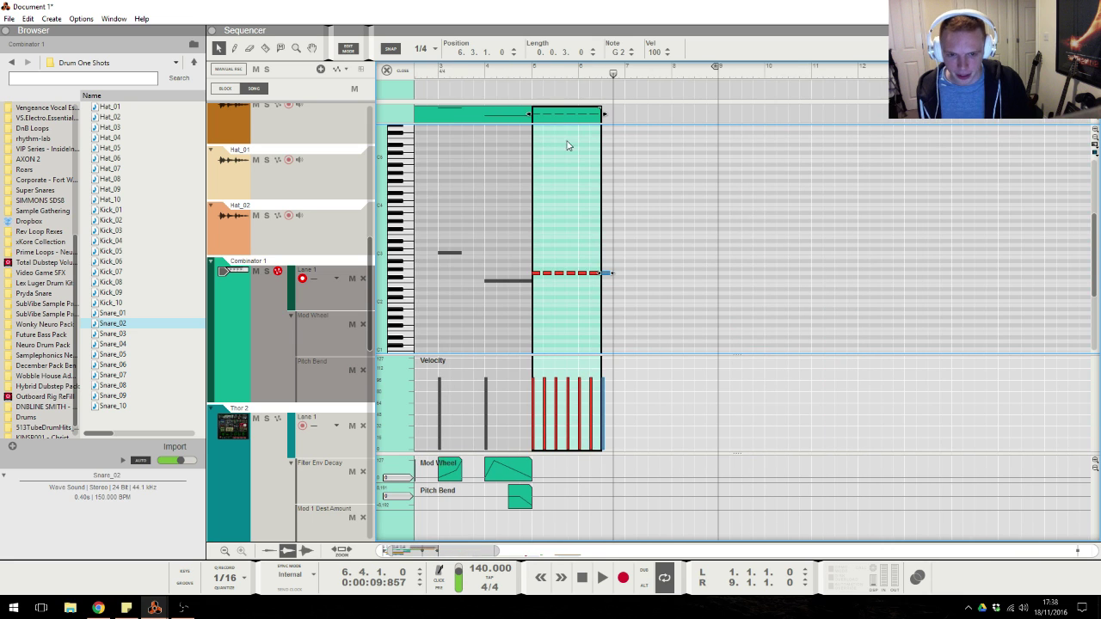
{"action": "left_click", "coordinate": [521, 71]}
{"action": "key", "text": "space"}
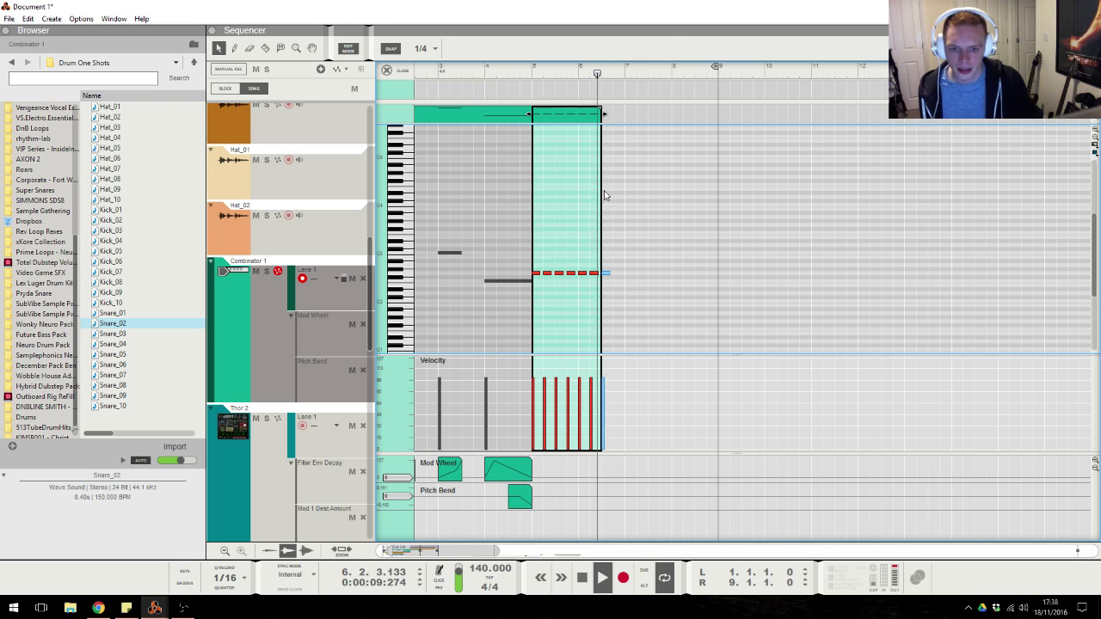
Extend the Combinator 1 clip to a length of 4.3.0, add a G2 note at 6.4.1, and play it.
{"action": "left_click", "coordinate": [610, 118]}
{"action": "left_click_drag", "start_coordinate": [610, 118], "coordinate": [755, 114]}
{"action": "left_click_drag", "start_coordinate": [647, 234], "coordinate": [610, 286]}
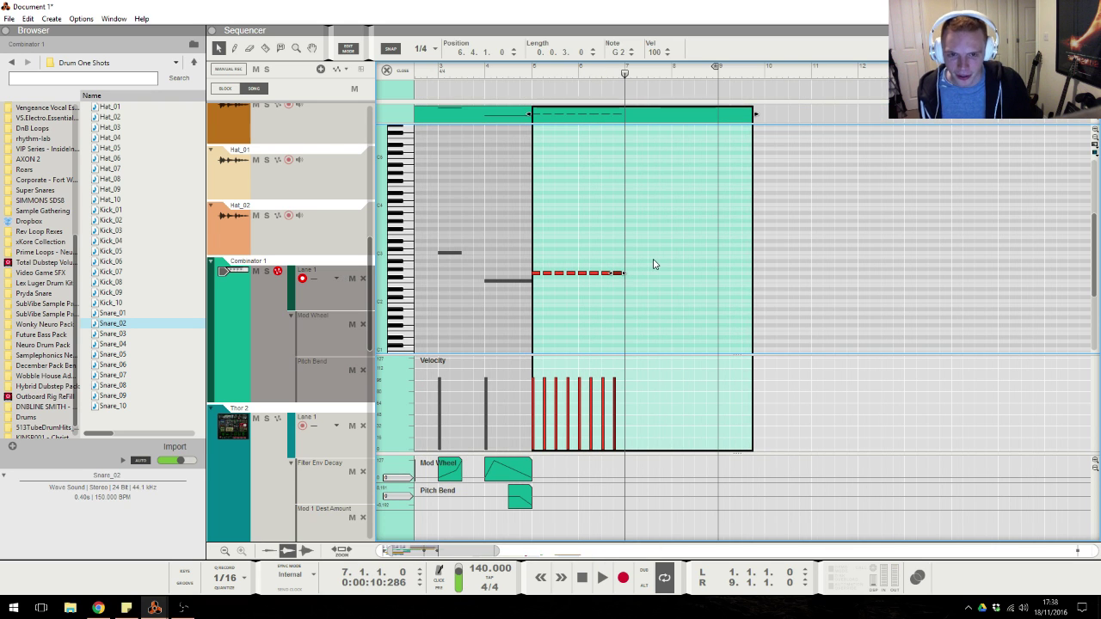
{"action": "left_click", "coordinate": [569, 72]}
{"action": "left_click", "coordinate": [611, 216]}
{"action": "key", "text": "space"}
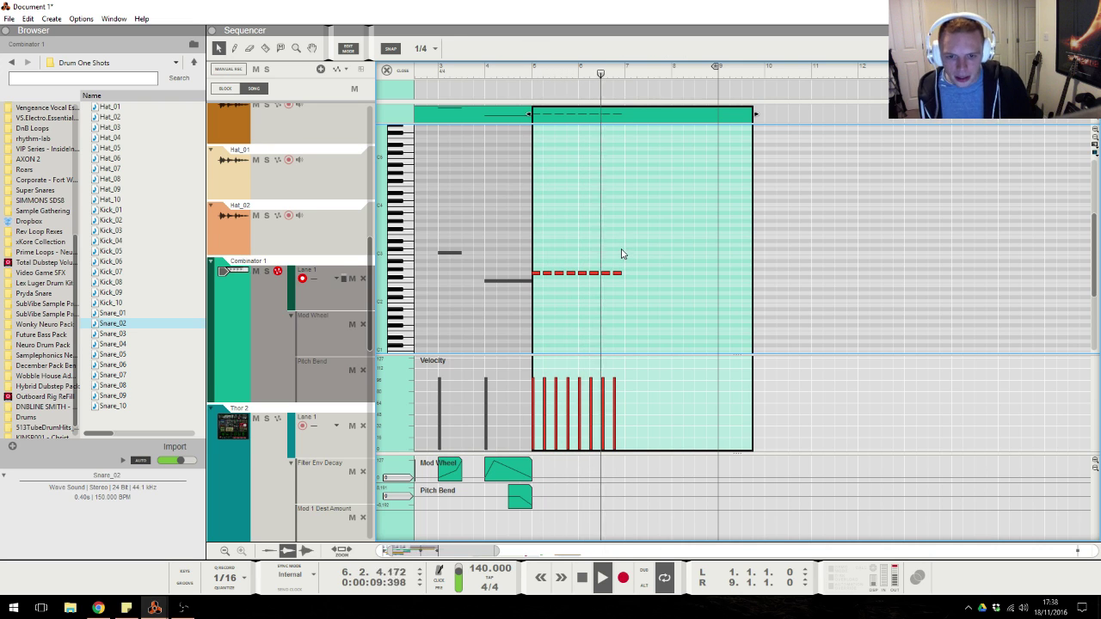
Lower the note at 6.4.1 to F2, copy the G2 notes to start at 7.1.1, and close the note editor.
{"action": "key", "text": "space"}
{"action": "left_click_drag", "start_coordinate": [614, 276], "coordinate": [617, 288]}
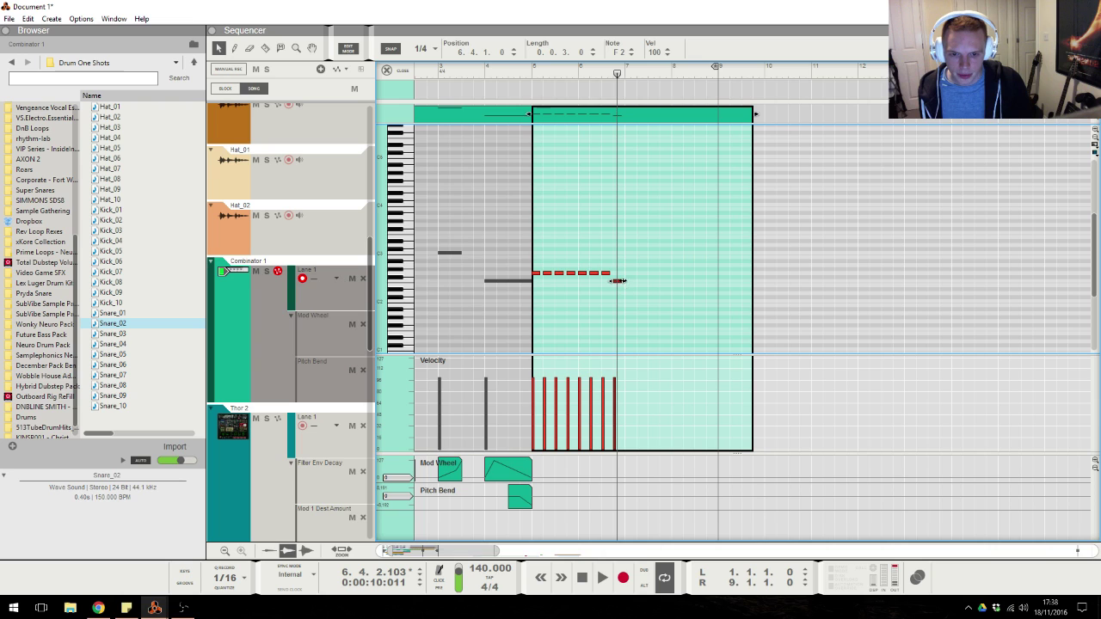
{"action": "left_click_drag", "start_coordinate": [534, 302], "coordinate": [534, 300]}
{"action": "mouse_move", "coordinate": [628, 273]}
{"action": "left_mouse_down"}
{"action": "mouse_move", "coordinate": [717, 263]}
{"action": "mouse_move", "coordinate": [712, 278]}
{"action": "mouse_move", "coordinate": [692, 273]}
{"action": "left_mouse_up"}
{"action": "left_click", "coordinate": [660, 67]}
{"action": "key", "text": "space"}
{"action": "key", "text": "ctrl+e"}
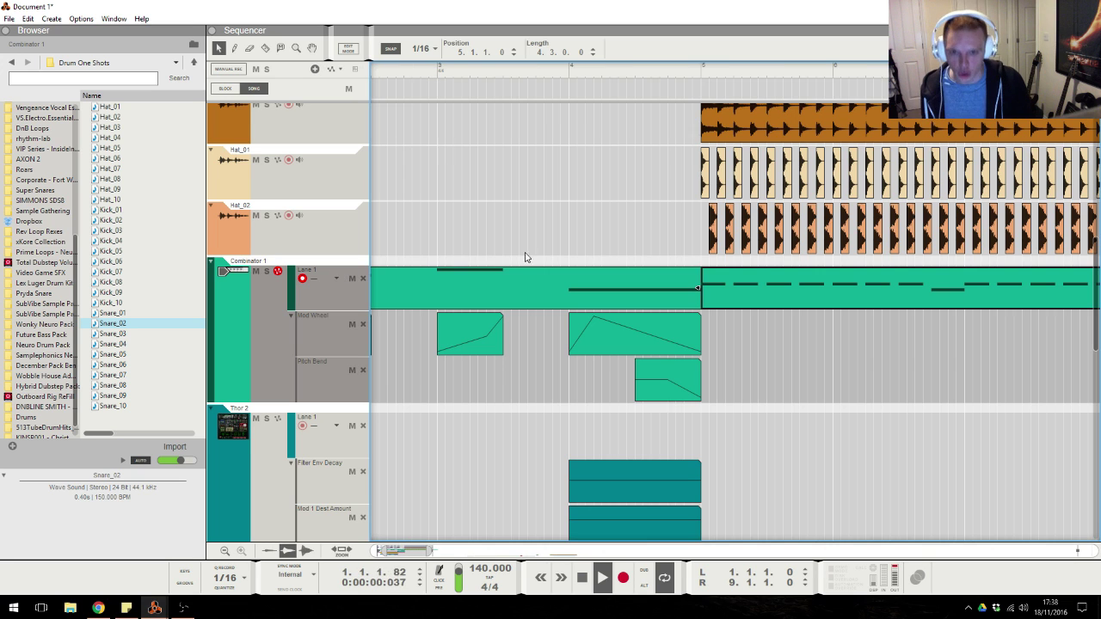
Draw a Mod 1 Dest Amount automation clip for Thor 2 from bar 5 to bar 9 and set its value to 25.
{"action": "key", "text": "space"}
{"action": "scroll", "coordinate": [808, 353], "scroll_direction": "down", "scroll_amount": 3}
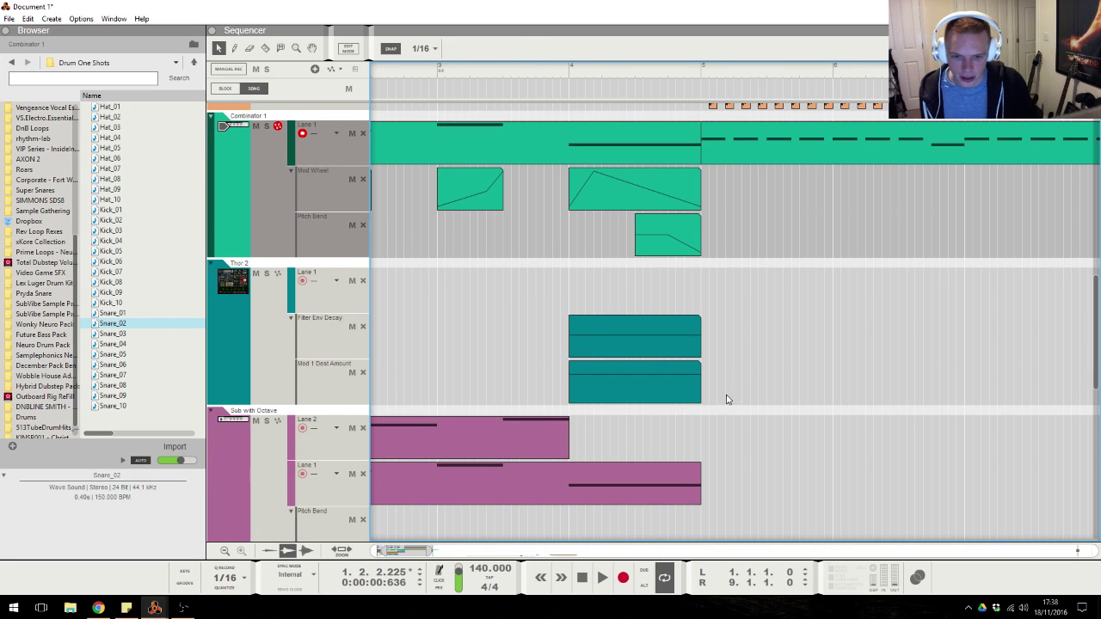
{"action": "left_click_drag", "start_coordinate": [709, 384], "coordinate": [1026, 381]}
{"action": "double_click", "coordinate": [1028, 385]}
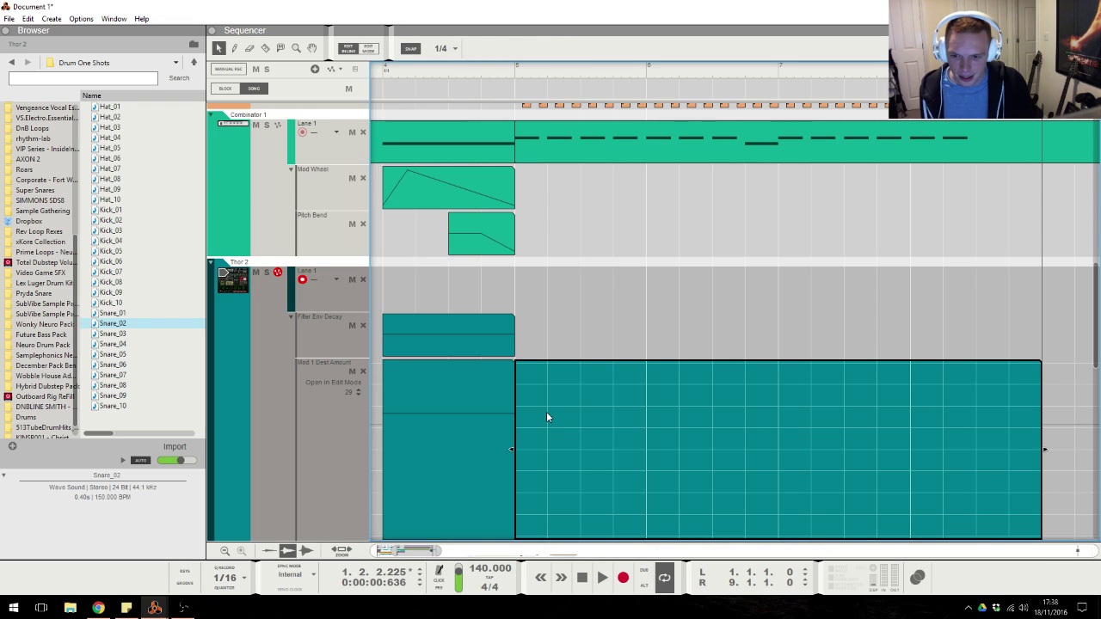
{"action": "left_click", "coordinate": [517, 77]}
{"action": "key", "text": "space"}
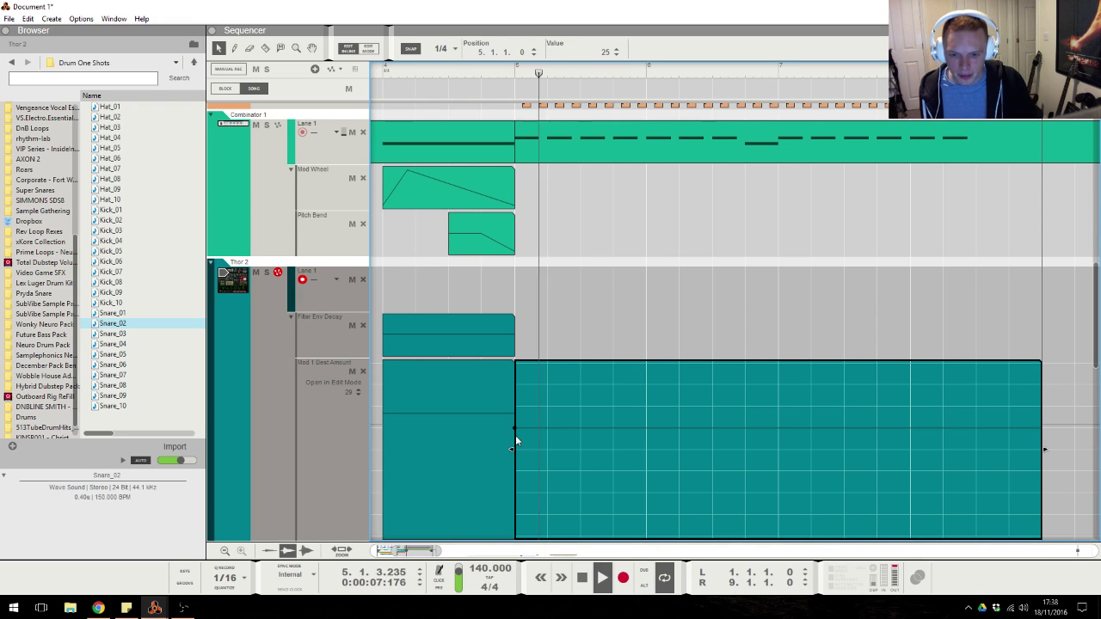
Fine-tune the level of the new Mod 1 Dest Amount clip while listening from bar 5, and close its editing.
{"action": "left_click_drag", "start_coordinate": [514, 427], "coordinate": [514, 445]}
{"action": "left_click", "coordinate": [512, 76]}
{"action": "key", "text": "space"}
{"action": "key", "text": "Escape"}
{"action": "double_click", "coordinate": [503, 383]}
{"action": "key", "text": "Escape"}
{"action": "double_click", "coordinate": [560, 376]}
{"action": "left_click_drag", "start_coordinate": [514, 442], "coordinate": [515, 431]}
{"action": "key", "text": "Escape"}
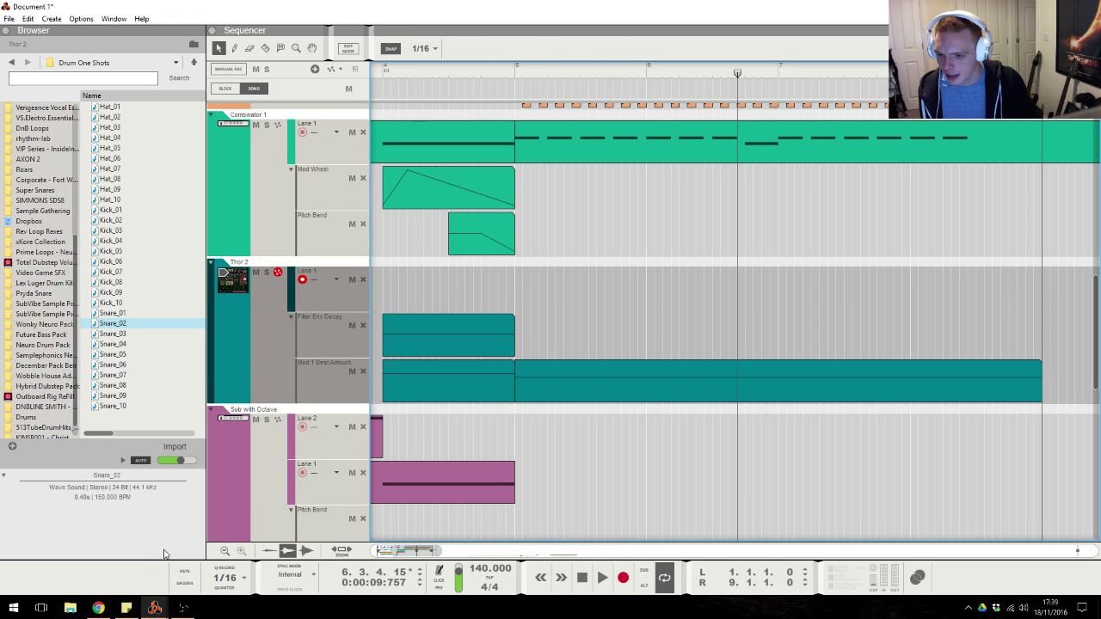
Check the Twitch chat and return to the sequencer.
{"action": "left_click", "coordinate": [111, 608]}
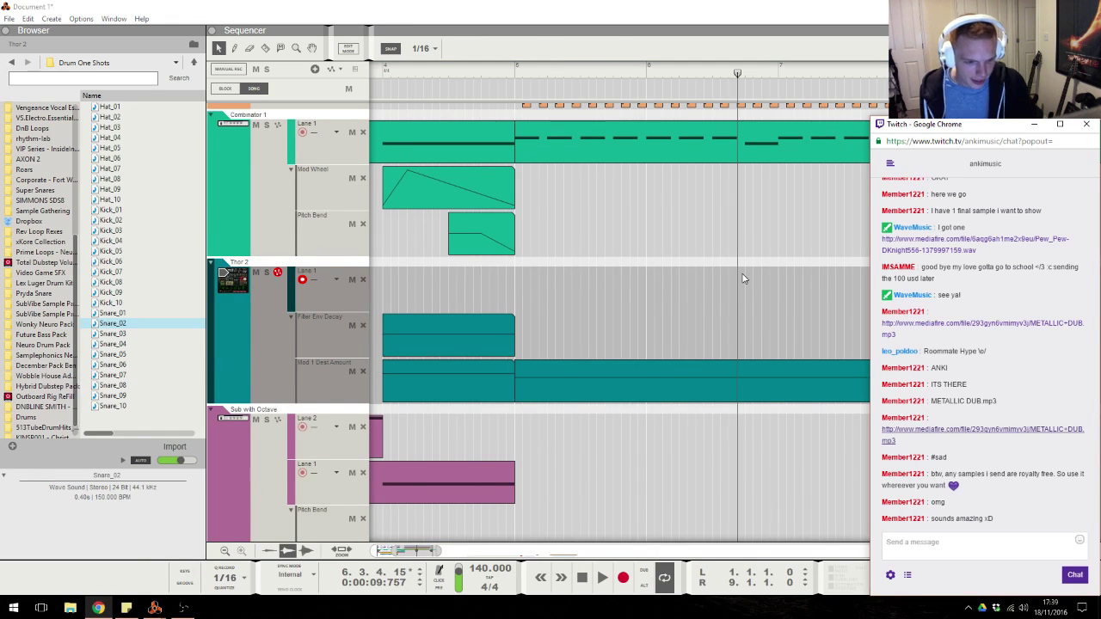
{"action": "left_click", "coordinate": [684, 251]}
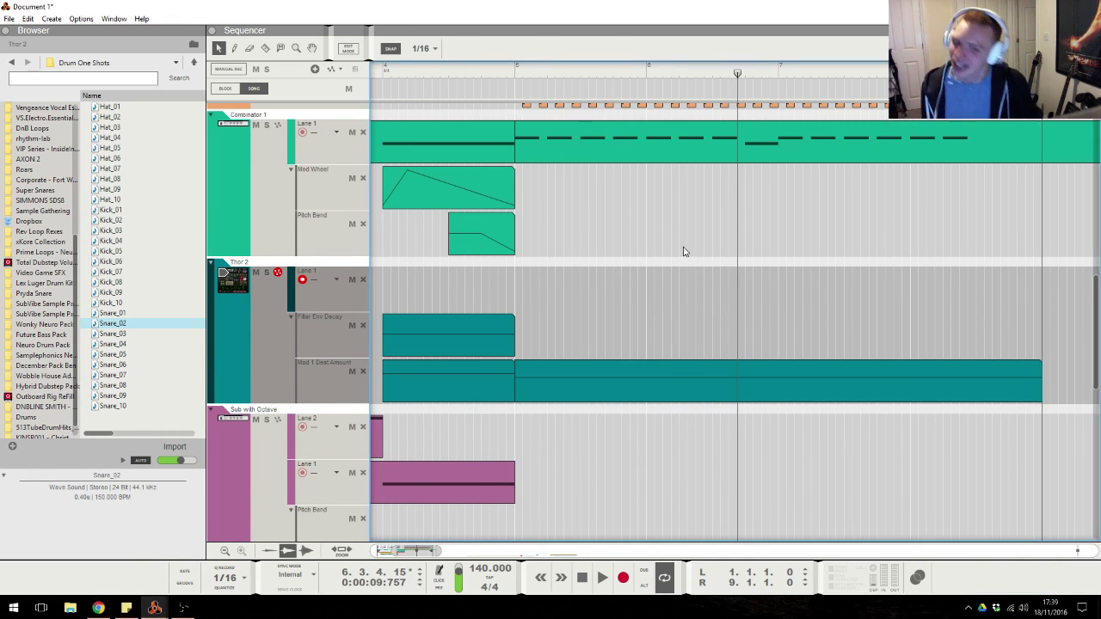
Draw a Filter Env Decay clip for Thor 2 from bar 5 to bar 9 and set a low constant value while listening.
{"action": "left_click_drag", "start_coordinate": [523, 326], "coordinate": [1041, 328]}
{"action": "double_click", "coordinate": [980, 350]}
{"action": "left_click", "coordinate": [520, 476]}
{"action": "left_click", "coordinate": [519, 62]}
{"action": "key", "text": "space"}
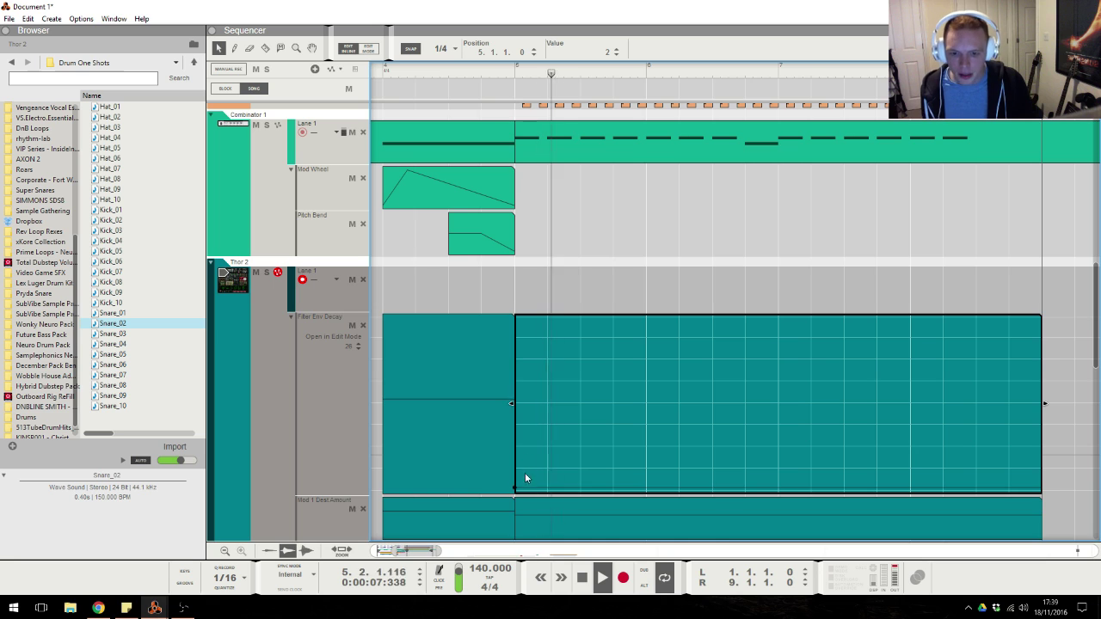
{"action": "left_click_drag", "start_coordinate": [521, 486], "coordinate": [518, 479]}
{"action": "double_click", "coordinate": [634, 233]}
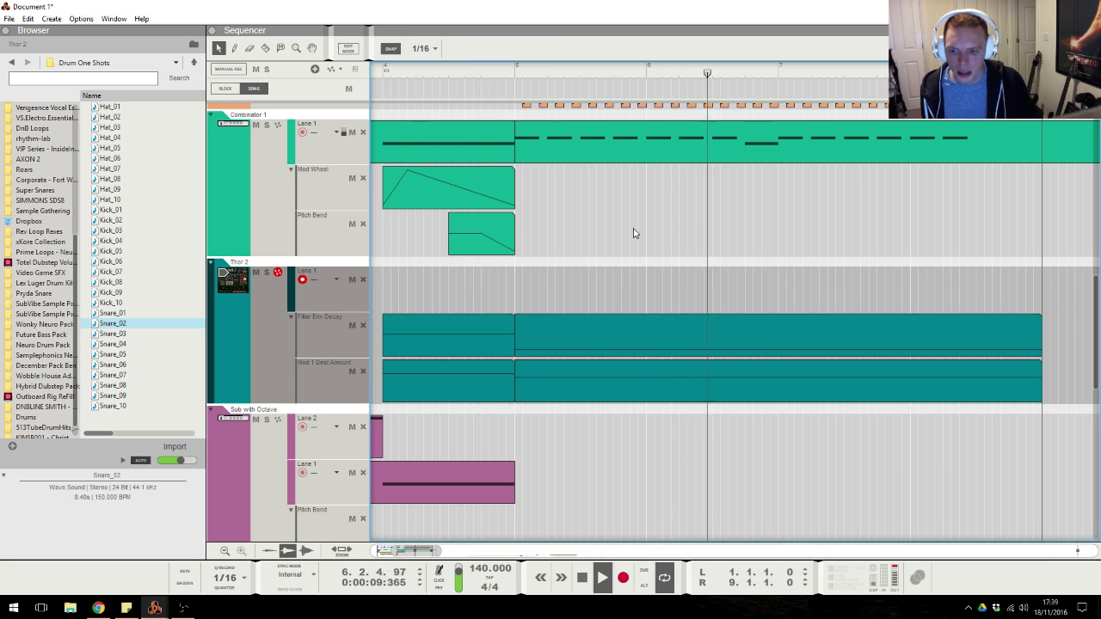
Copy the Combinator 1 clip at 5.1.1 to Lane 1 of Sub with Octave and play from bar 4.
{"action": "scroll", "coordinate": [640, 207], "scroll_direction": "down", "scroll_amount": 2}
{"action": "scroll", "coordinate": [656, 186], "scroll_direction": "up", "scroll_amount": 2}
{"action": "left_click_drag", "start_coordinate": [625, 155], "coordinate": [623, 479]}
{"action": "left_click_drag", "start_coordinate": [501, 73], "coordinate": [367, 76]}
{"action": "left_click", "coordinate": [755, 247]}
{"action": "key", "text": "space"}
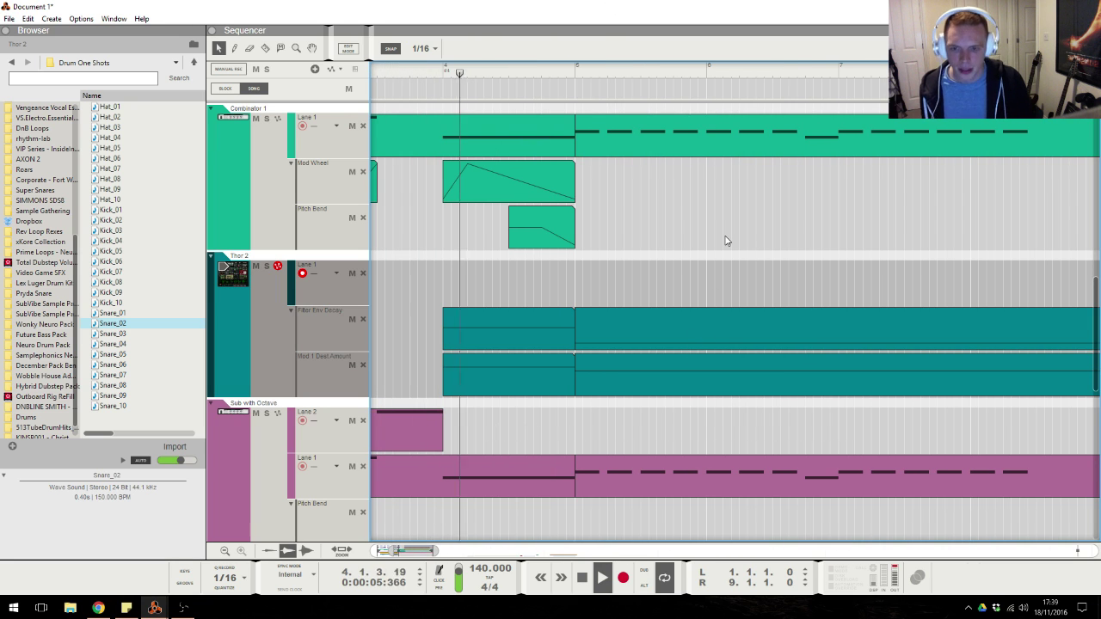
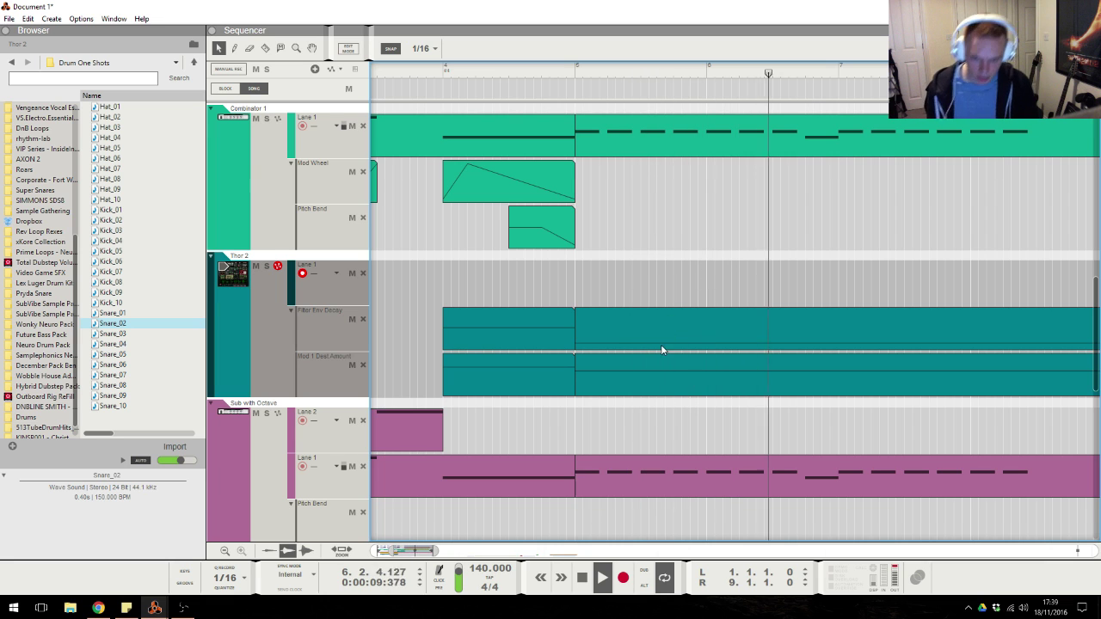
Inspect the notes of the Combinator 1 clip at bar 5 and close the note editor.
{"action": "left_click", "coordinate": [821, 137]}
{"action": "double_click", "coordinate": [821, 138]}
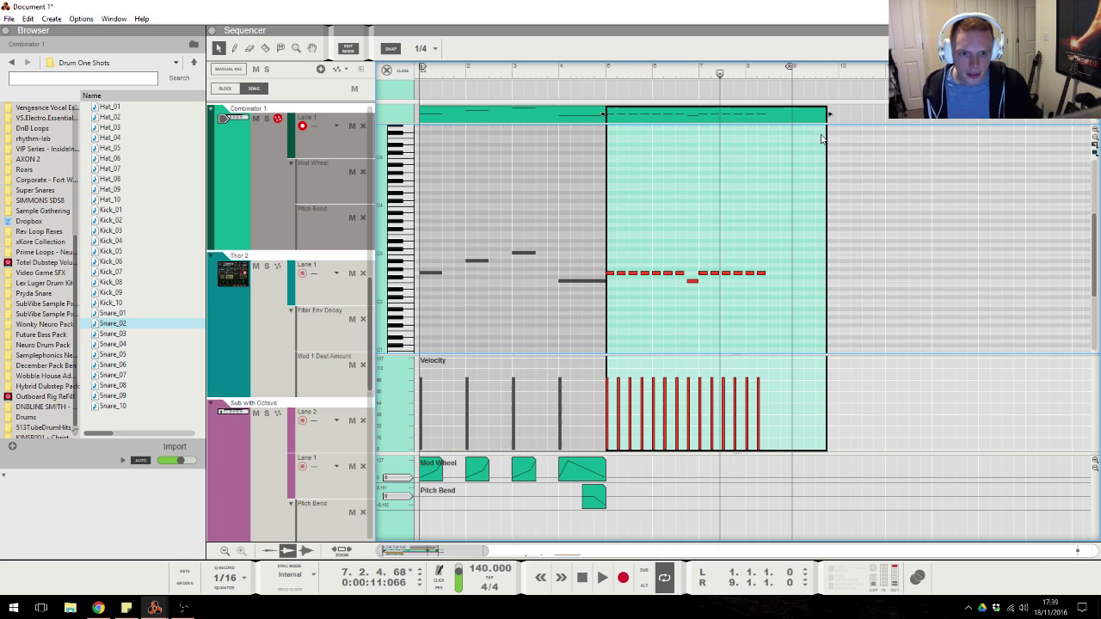
{"action": "left_click", "coordinate": [394, 70]}
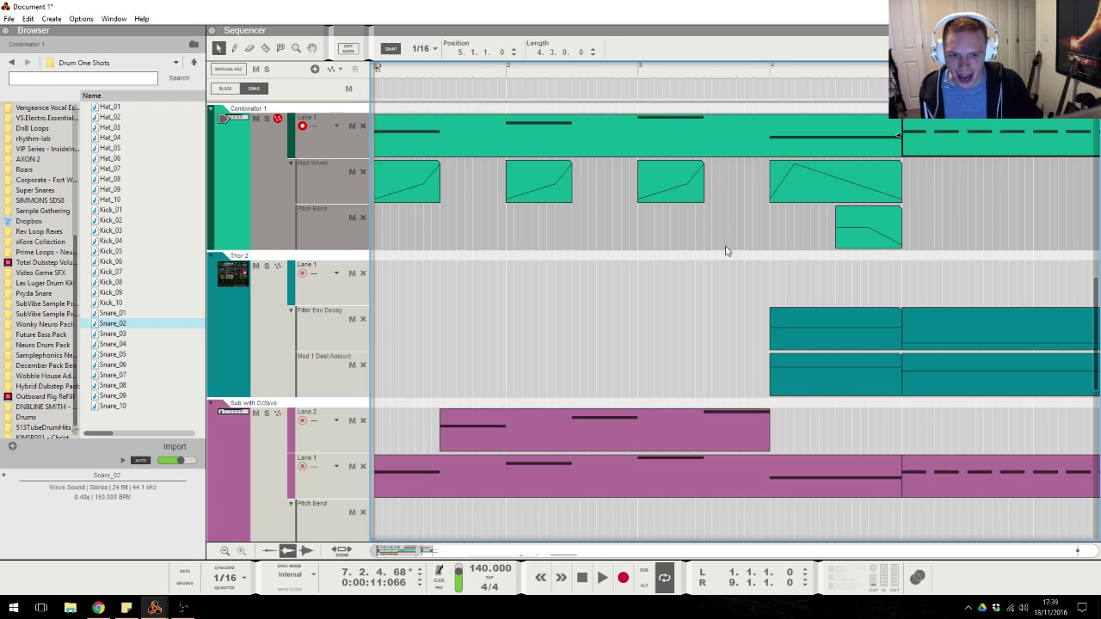
Move the FILTERZ audio clip near bar 22 to 6.1.4.
{"action": "left_click_drag", "start_coordinate": [424, 550], "coordinate": [688, 550]}
{"action": "scroll", "coordinate": [731, 430], "scroll_direction": "down", "scroll_amount": 5}
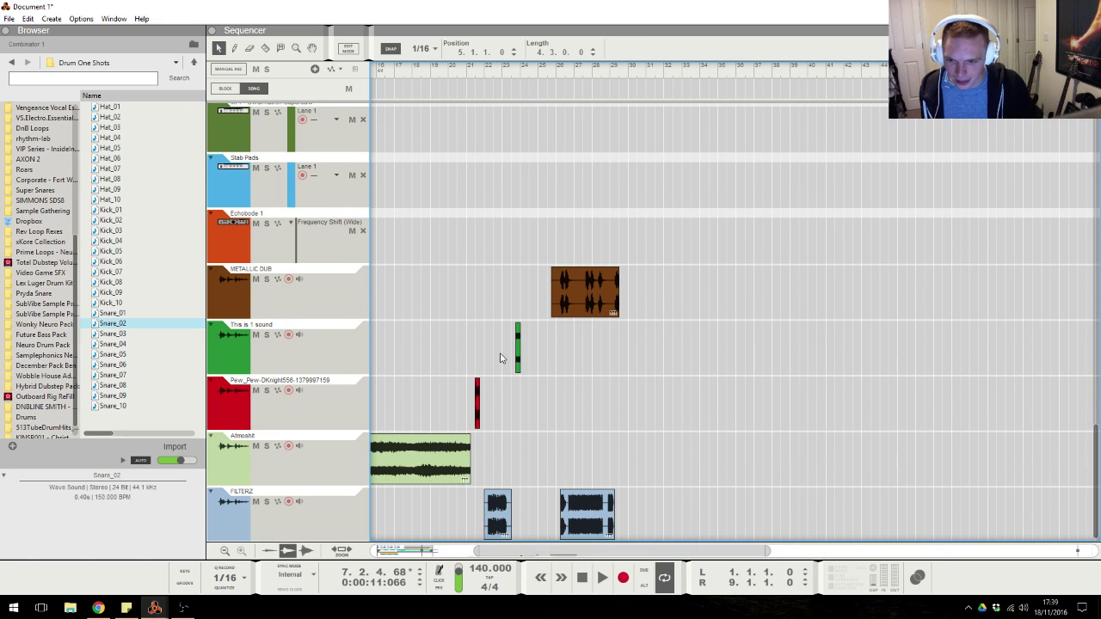
{"action": "left_click_drag", "start_coordinate": [550, 550], "coordinate": [504, 548]}
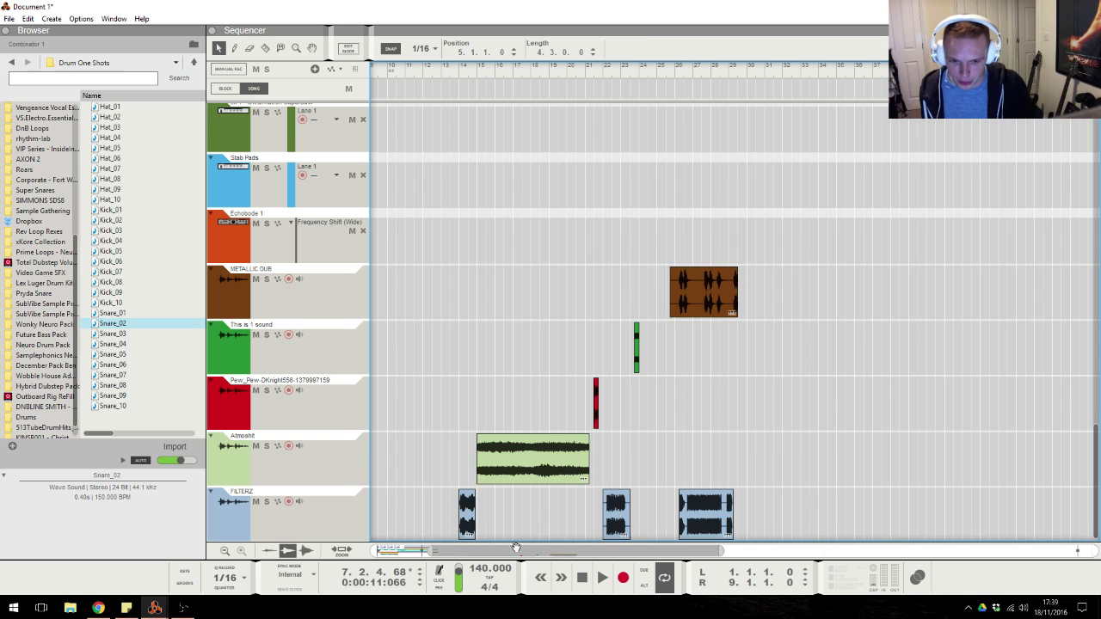
{"action": "left_click", "coordinate": [619, 527]}
{"action": "left_click_drag", "start_coordinate": [617, 526], "coordinate": [483, 513]}
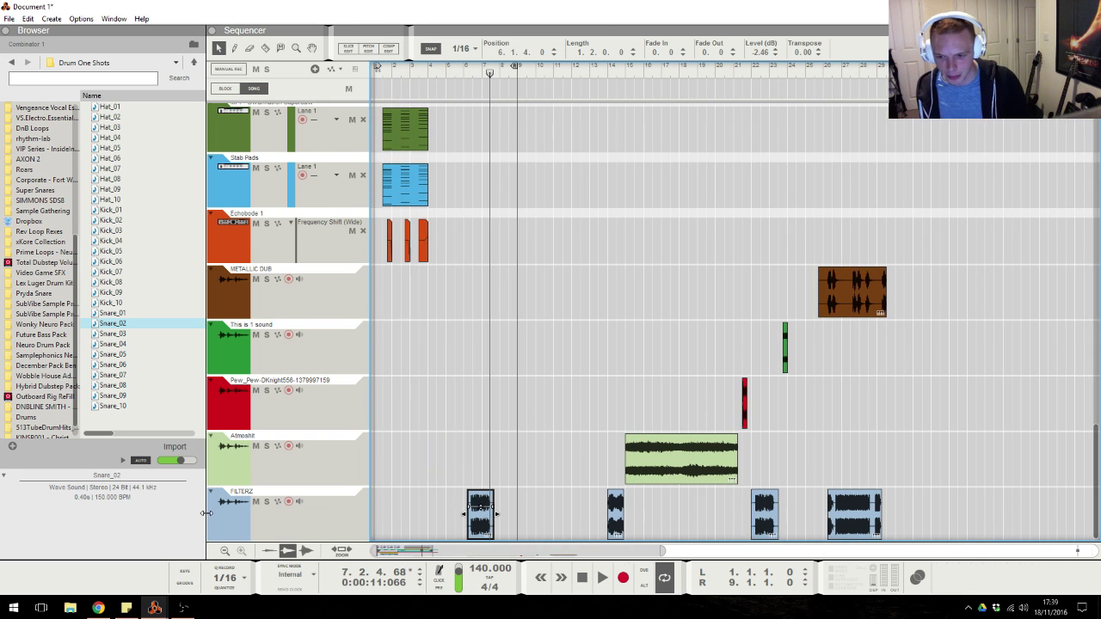
Reorder the track list so that the Pew_Pew and FILTERZ tracks sit directly below Sub with Octave.
{"action": "left_click_drag", "start_coordinate": [215, 514], "coordinate": [277, 363]}
{"action": "scroll", "coordinate": [277, 364], "scroll_direction": "down", "scroll_amount": 5}
{"action": "left_click", "coordinate": [227, 420]}
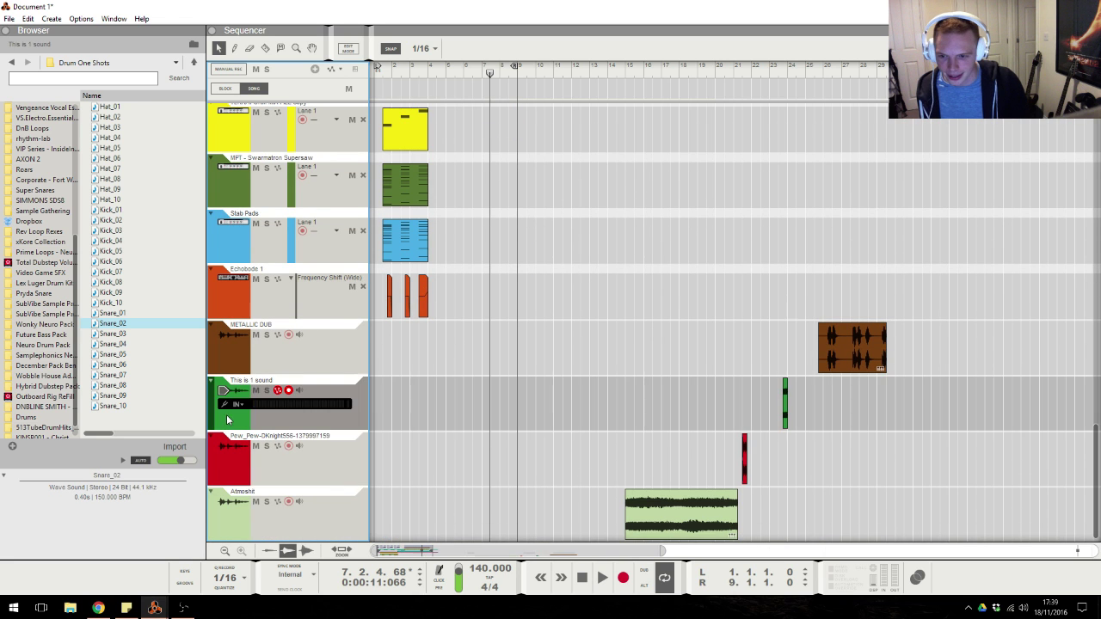
{"action": "left_click", "coordinate": [218, 472]}
{"action": "left_click_drag", "start_coordinate": [211, 473], "coordinate": [335, 378]}
Move the Pew_Pew audio clip to 7.1.2.
{"action": "key", "text": "h"}
{"action": "key", "text": "h"}
{"action": "key", "text": "h"}
{"action": "key", "text": "h"}
{"action": "key", "text": "h"}
{"action": "key", "text": "h"}
{"action": "key", "text": "h"}
{"action": "key", "text": "h"}
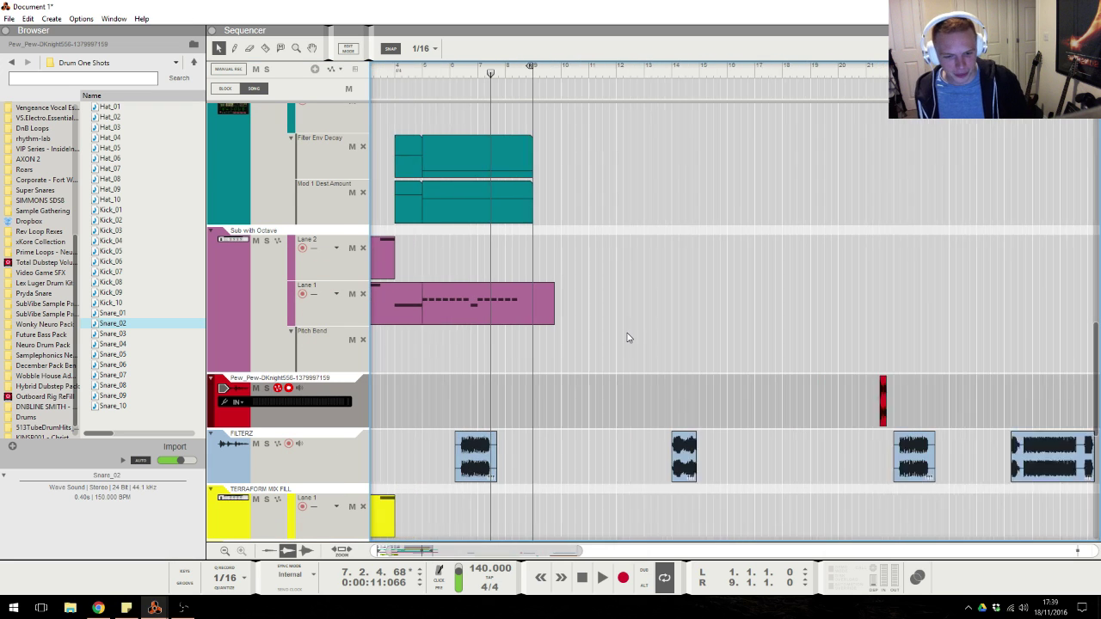
{"action": "left_click_drag", "start_coordinate": [999, 406], "coordinate": [481, 389]}
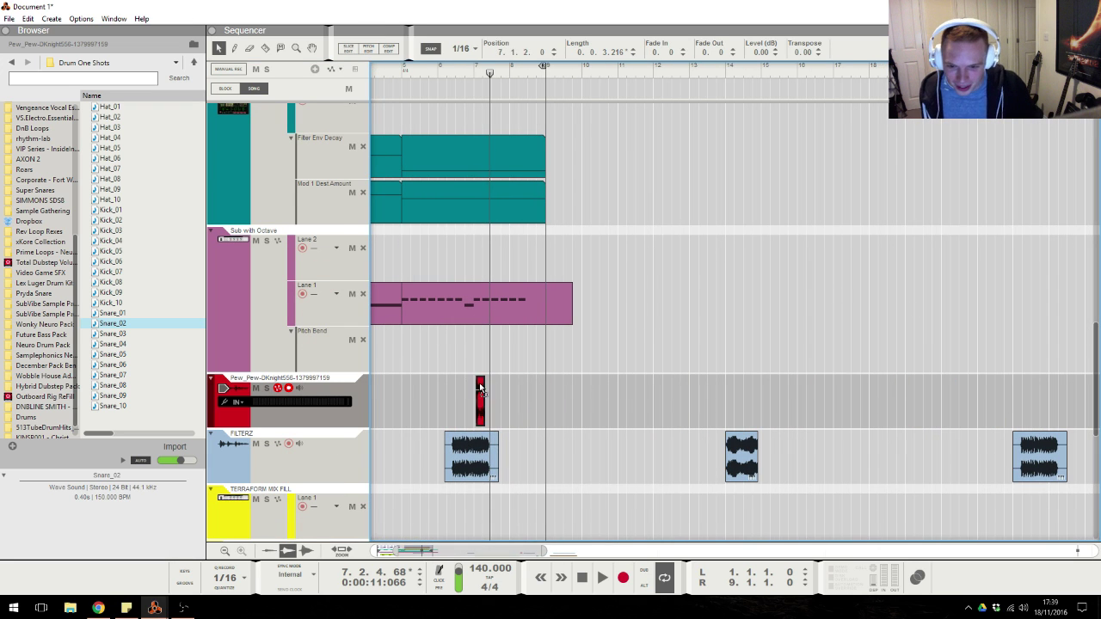
Delete the low F2 note at 6.4.1 from the Sub with Octave clip and close the note editor.
{"action": "double_click", "coordinate": [487, 312]}
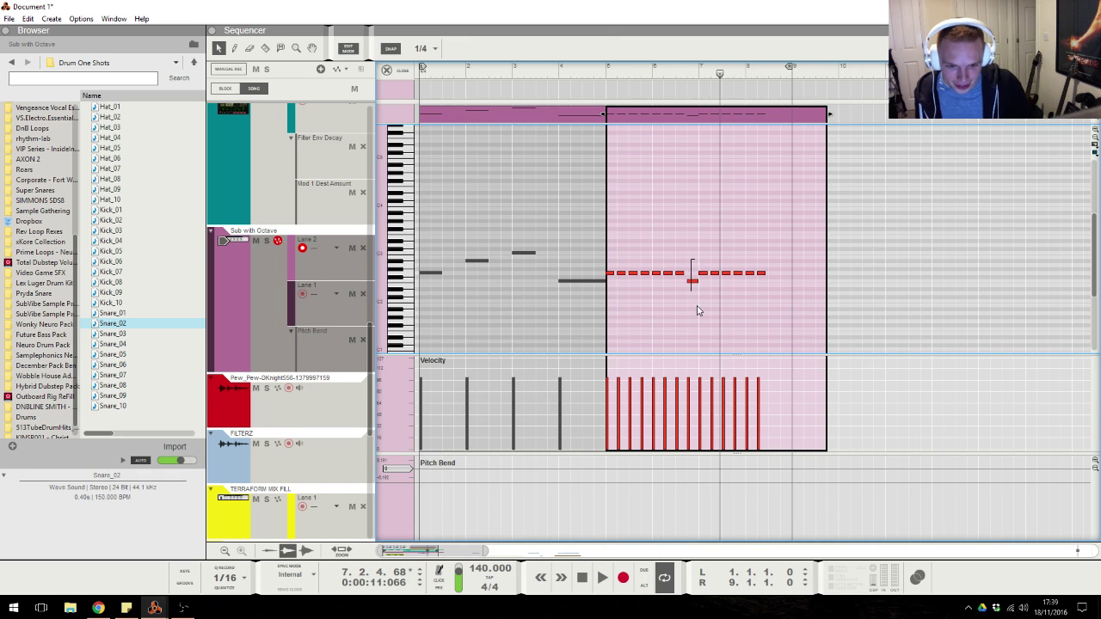
{"action": "left_click", "coordinate": [386, 72]}
Shift the Pew_Pew clip to 6.4.1, move the FILTERZ clip out past bar 9, and play from bar 5.
{"action": "left_click_drag", "start_coordinate": [588, 460], "coordinate": [534, 462]}
{"action": "left_click", "coordinate": [553, 386]}
{"action": "key", "text": "ctrl+z"}
{"action": "left_click", "coordinate": [552, 95]}
{"action": "left_click", "coordinate": [495, 69]}
{"action": "key", "text": "space"}
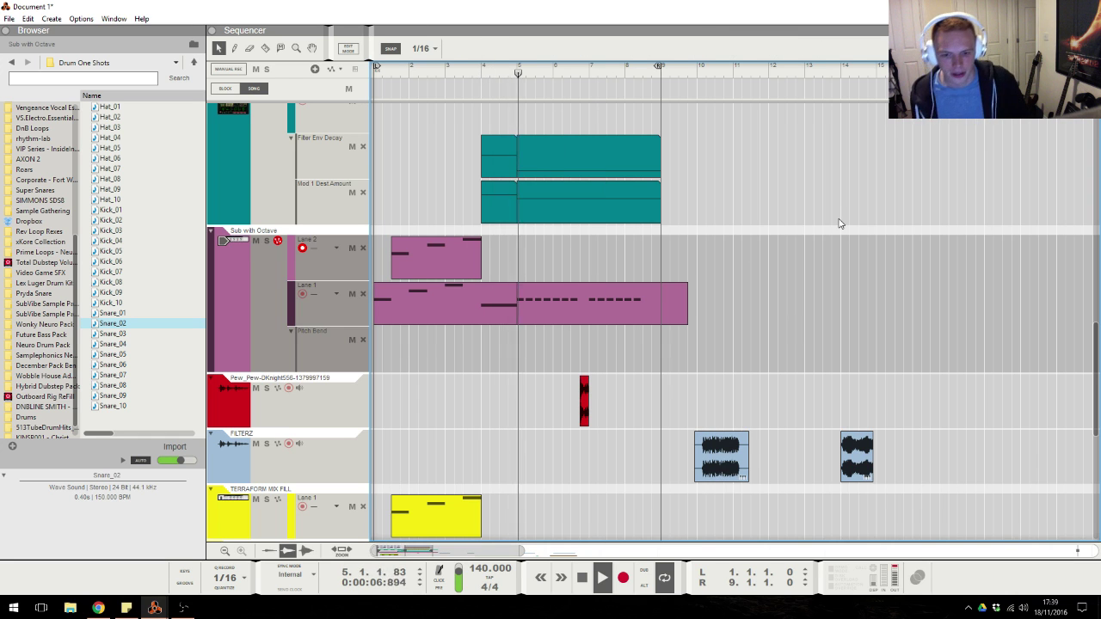
Transpose the Pew_Pew clip at 6.4.1 by -8.00 and play it in context.
{"action": "key", "text": "g"}
{"action": "left_click_drag", "start_coordinate": [770, 387], "coordinate": [632, 430]}
{"action": "left_click", "coordinate": [754, 386]}
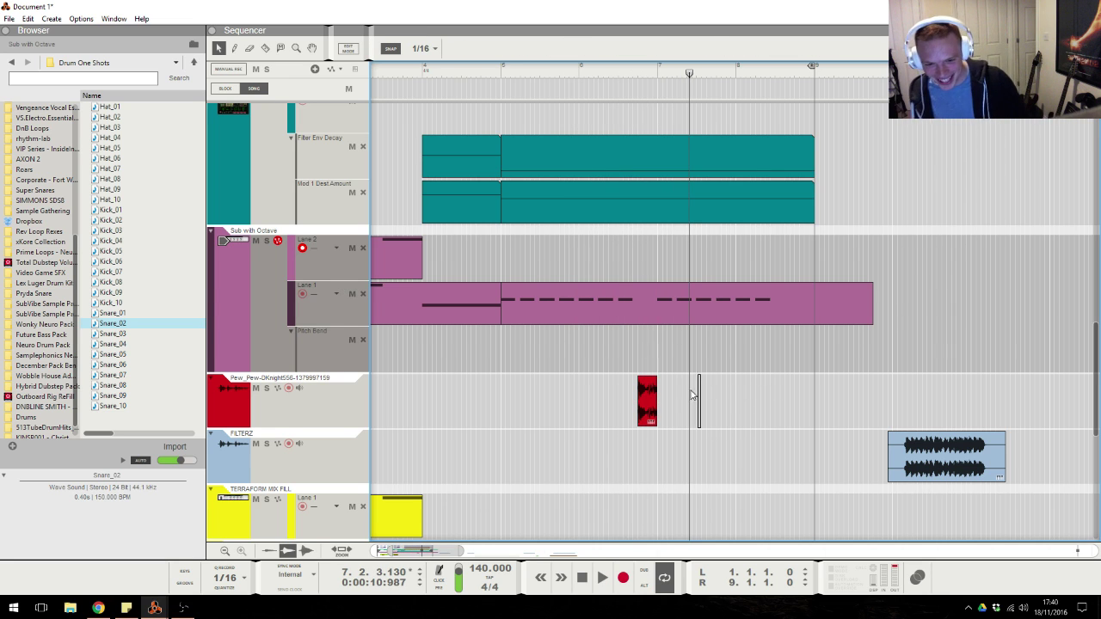
{"action": "left_click_drag", "start_coordinate": [699, 392], "coordinate": [626, 421]}
{"action": "left_click", "coordinate": [646, 417]}
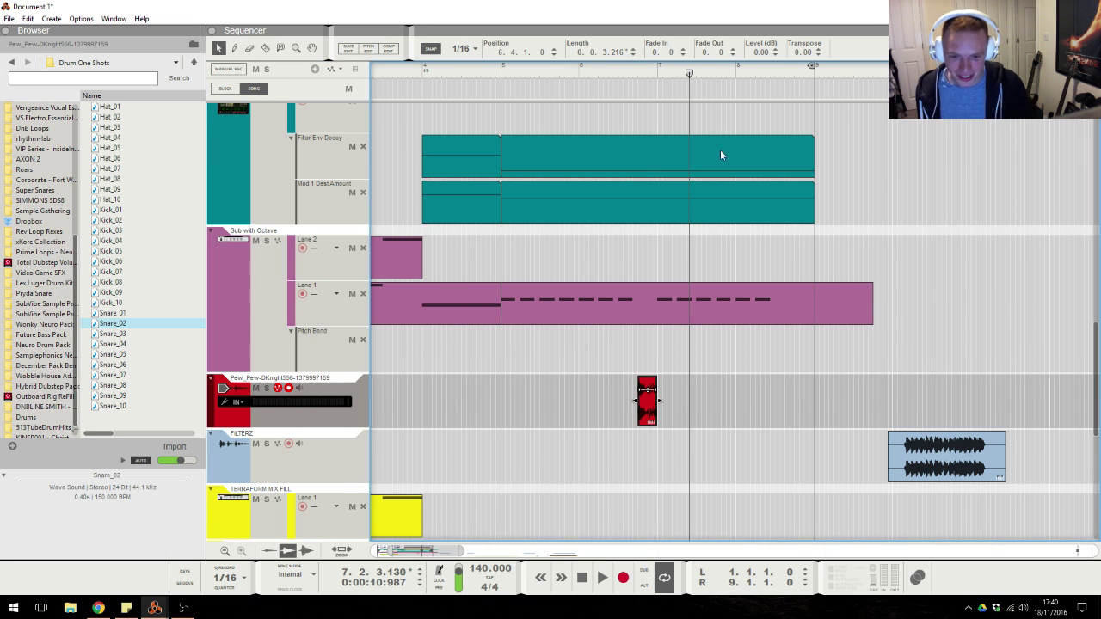
{"action": "scroll", "coordinate": [797, 52], "scroll_direction": "down", "scroll_amount": 8}
{"action": "key", "text": "space"}
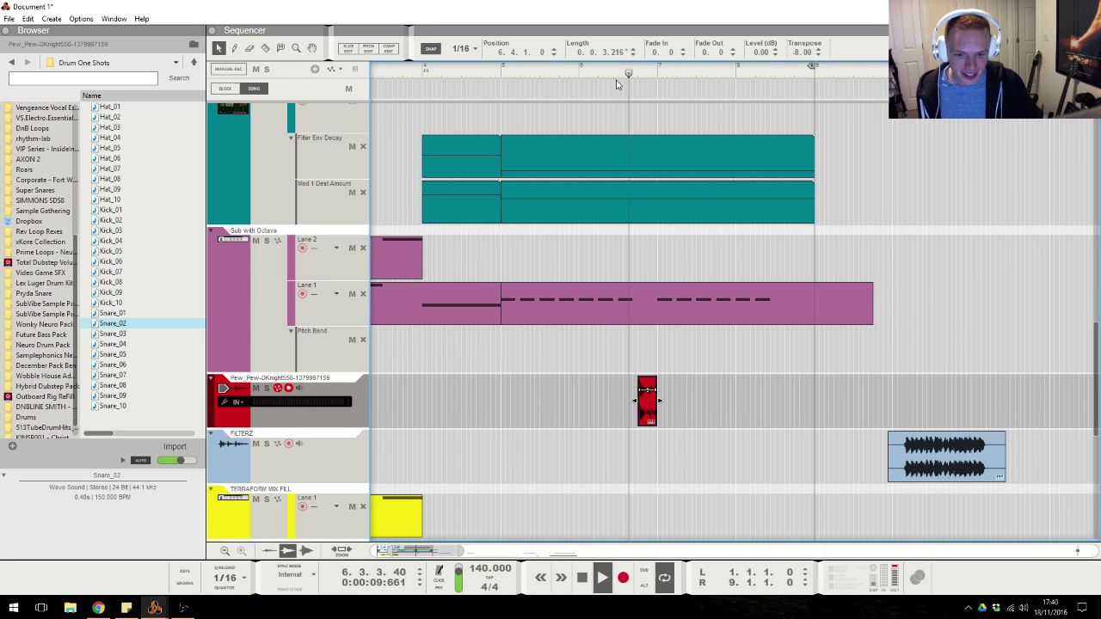
{"action": "left_click", "coordinate": [637, 74]}
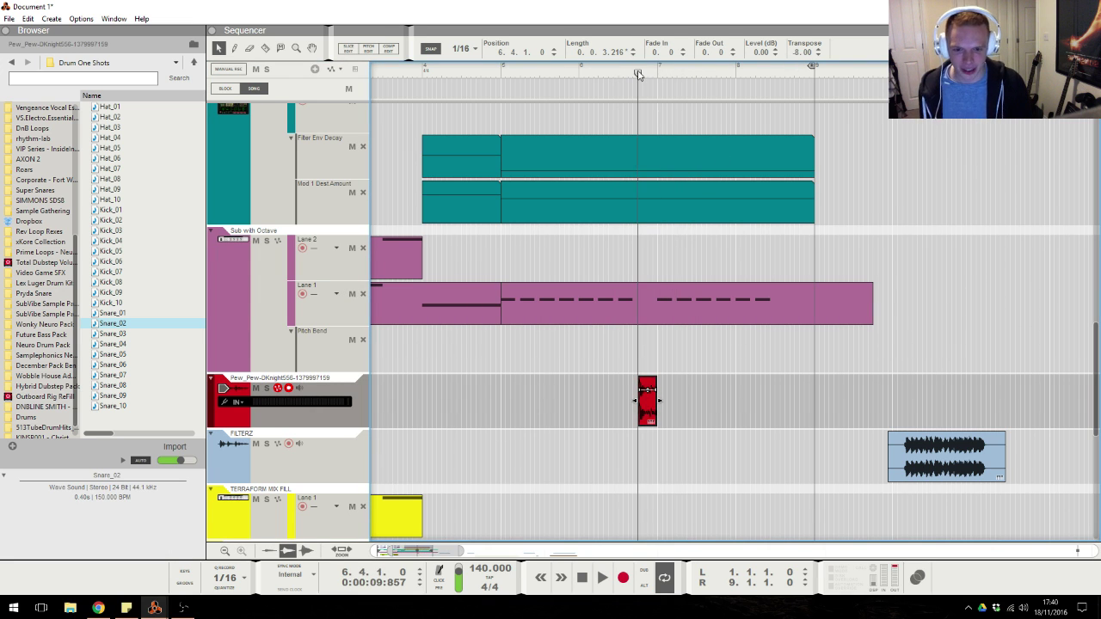
{"action": "key", "text": "space"}
Switch to the Twitch chat to read the latest messages and go back to the sequencer.
{"action": "key", "text": "alt+Tab"}
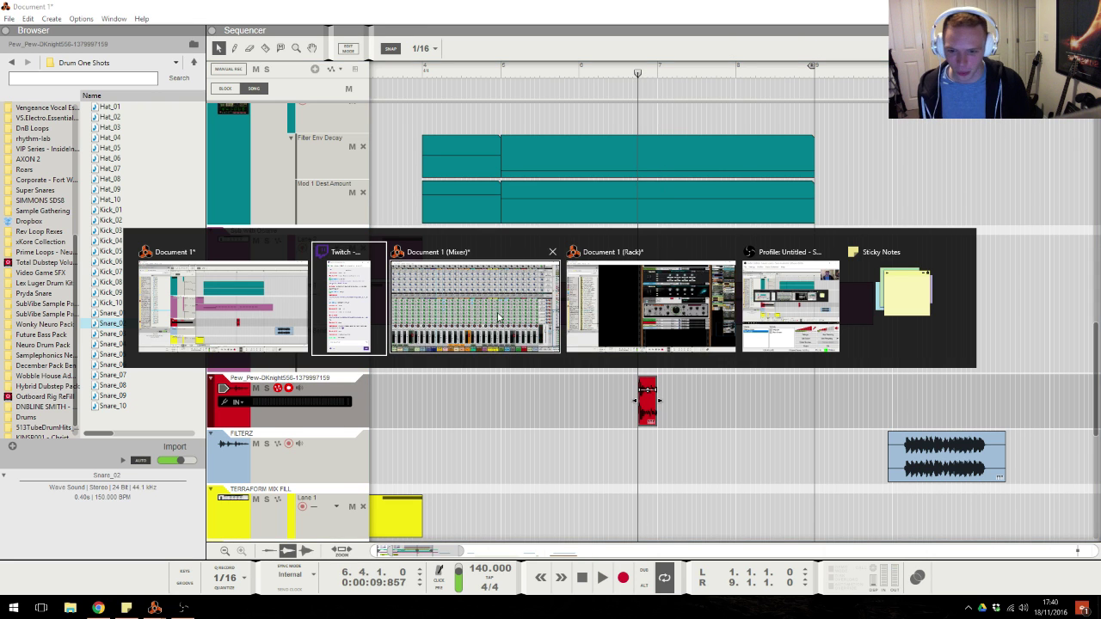
{"action": "left_click", "coordinate": [357, 309]}
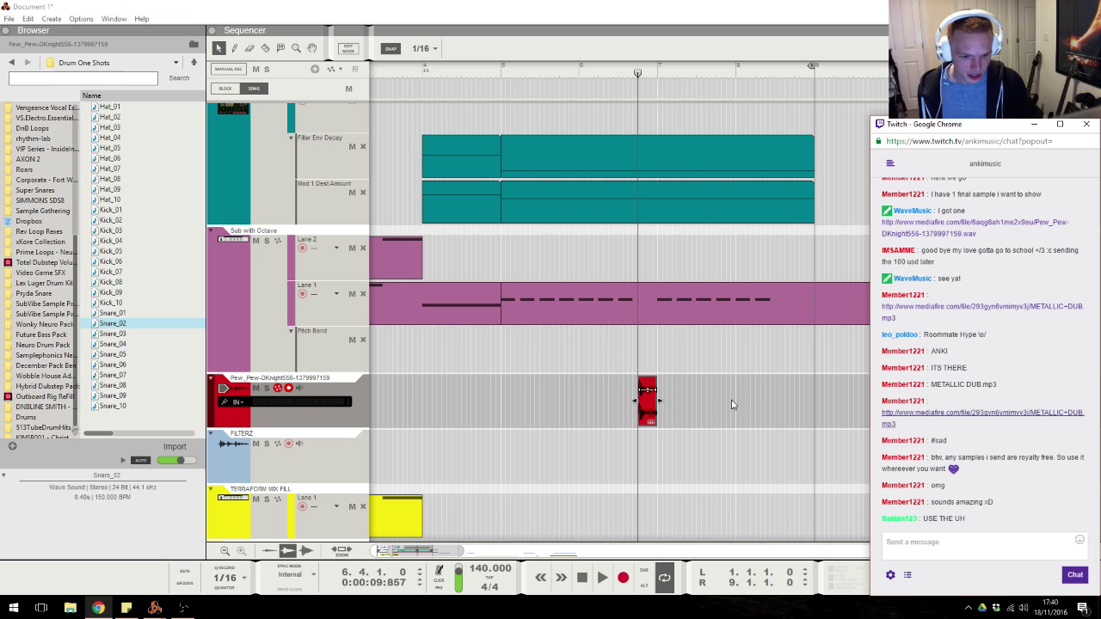
{"action": "left_click", "coordinate": [707, 375]}
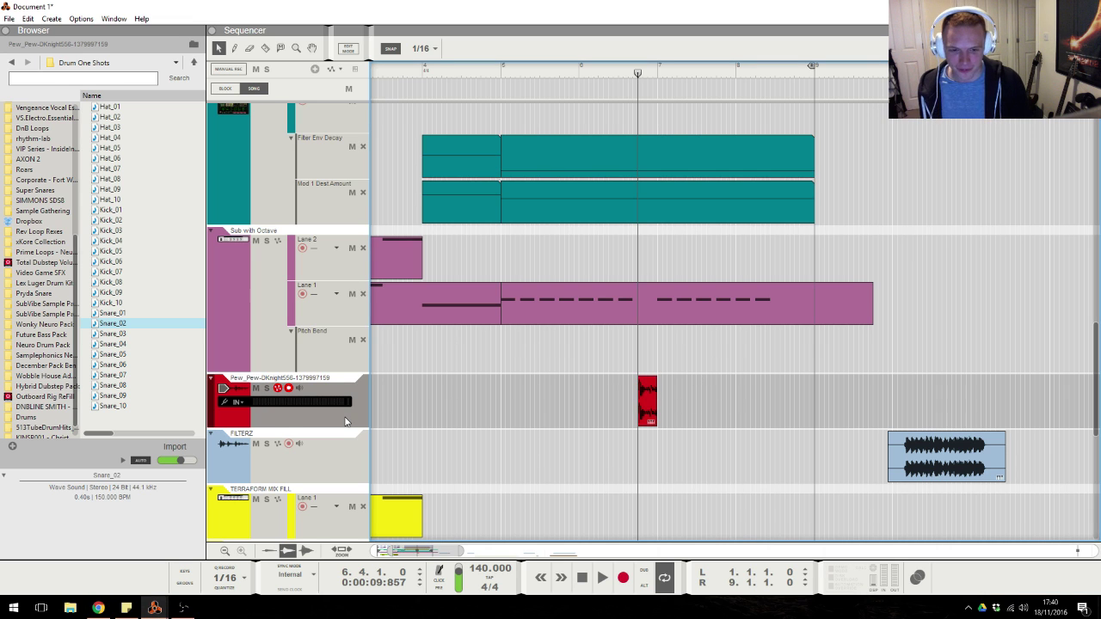
Place the playhead at 8.3.1 and create a new audio track below the Pew_Pew track.
{"action": "left_click_drag", "start_coordinate": [759, 75], "coordinate": [776, 81]}
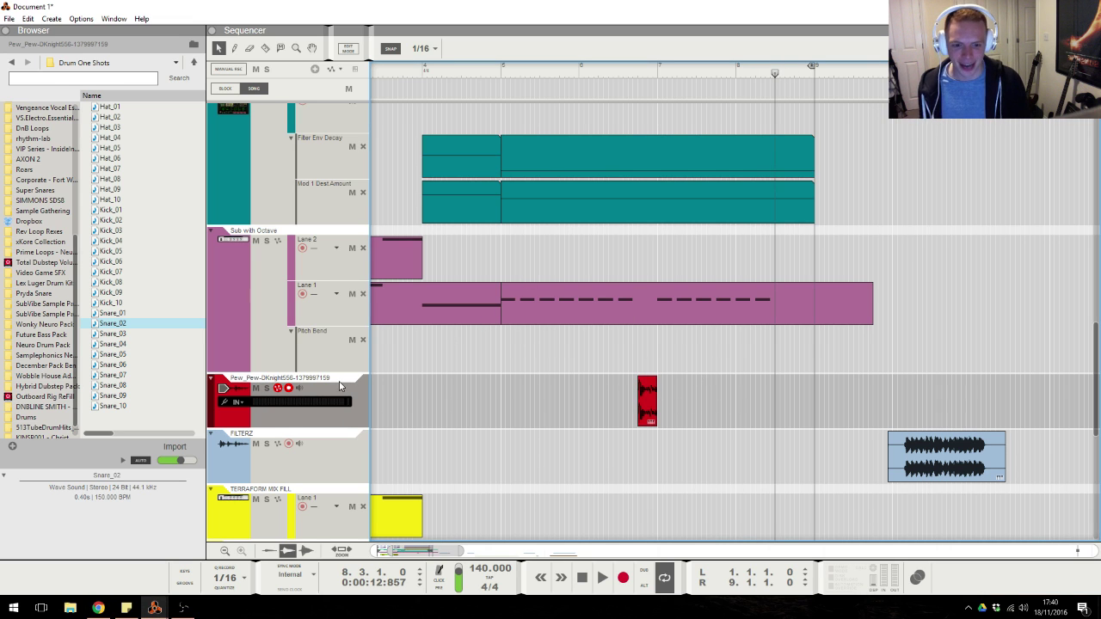
{"action": "key", "text": "ctrl+t"}
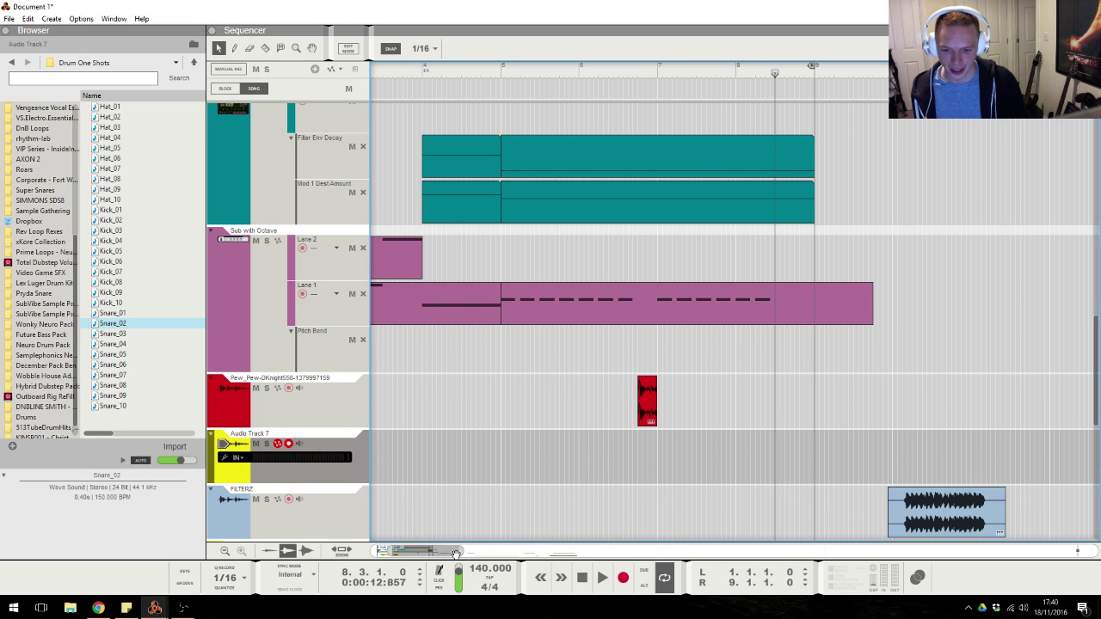
Create a dub track for FILTERZ, move the short FILTERZ clip near bar 14 onto it at 8.3.1, and play it.
{"action": "left_click_drag", "start_coordinate": [453, 553], "coordinate": [616, 553]}
{"action": "scroll", "coordinate": [830, 414], "scroll_direction": "down", "scroll_amount": 5}
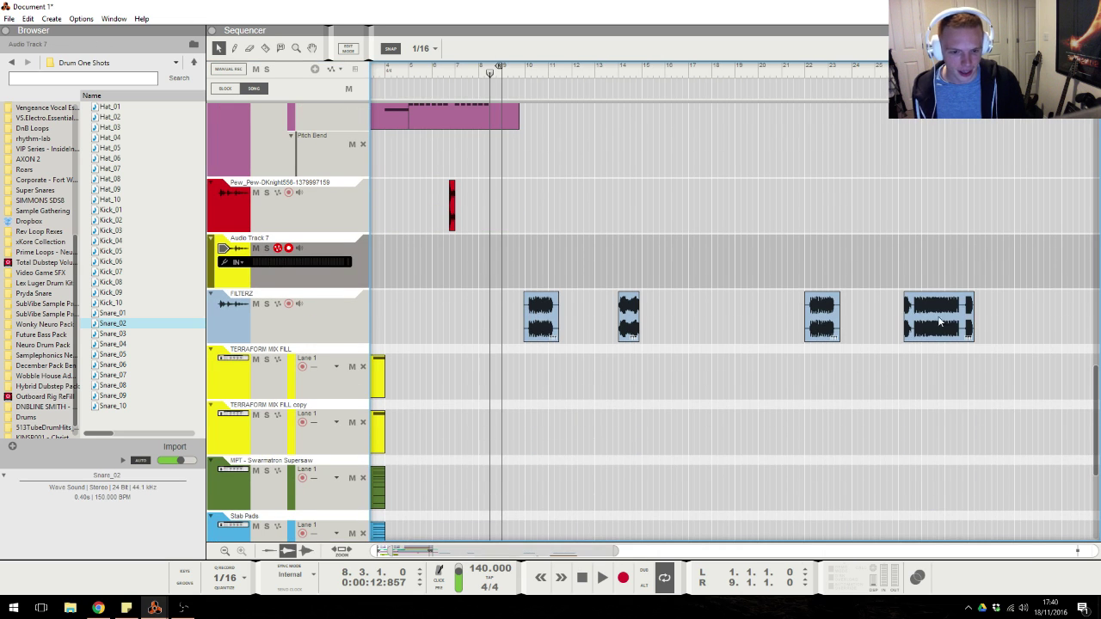
{"action": "scroll", "coordinate": [952, 320], "scroll_direction": "down", "scroll_amount": 1}
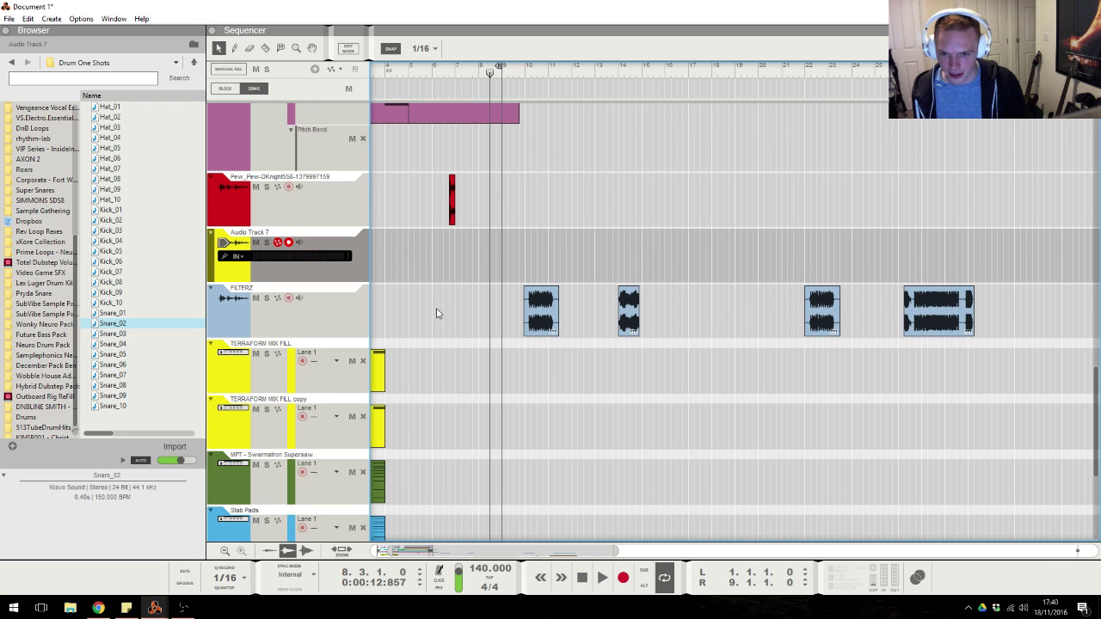
{"action": "left_click", "coordinate": [275, 333]}
{"action": "key", "text": "ctrl+shift+d"}
{"action": "left_click_drag", "start_coordinate": [625, 326], "coordinate": [497, 376]}
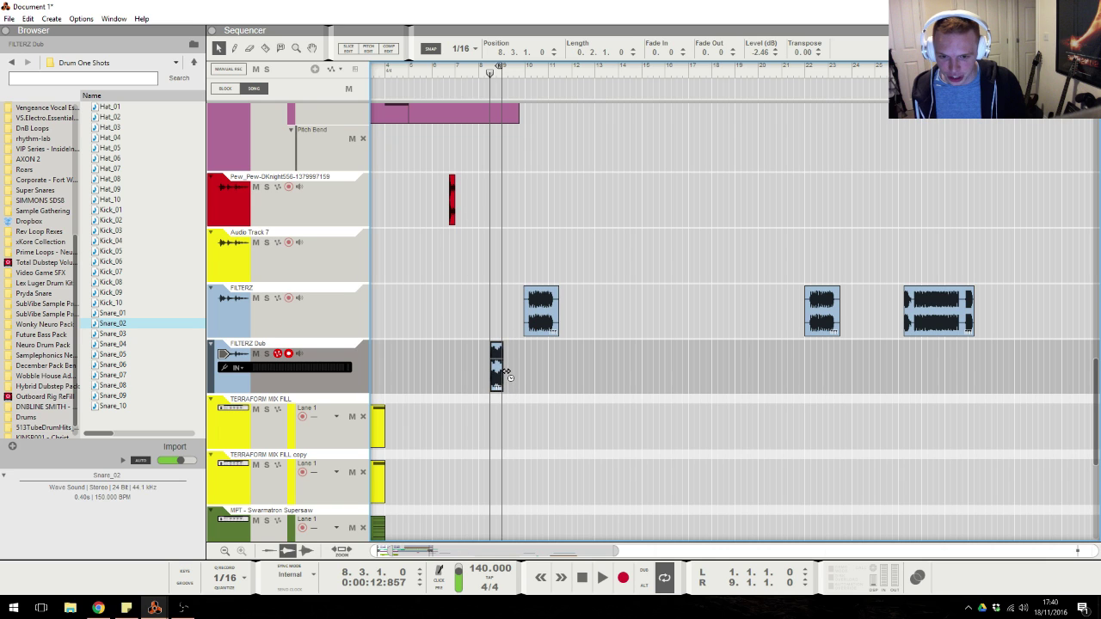
{"action": "key", "text": "space"}
{"action": "left_click", "coordinate": [582, 204]}
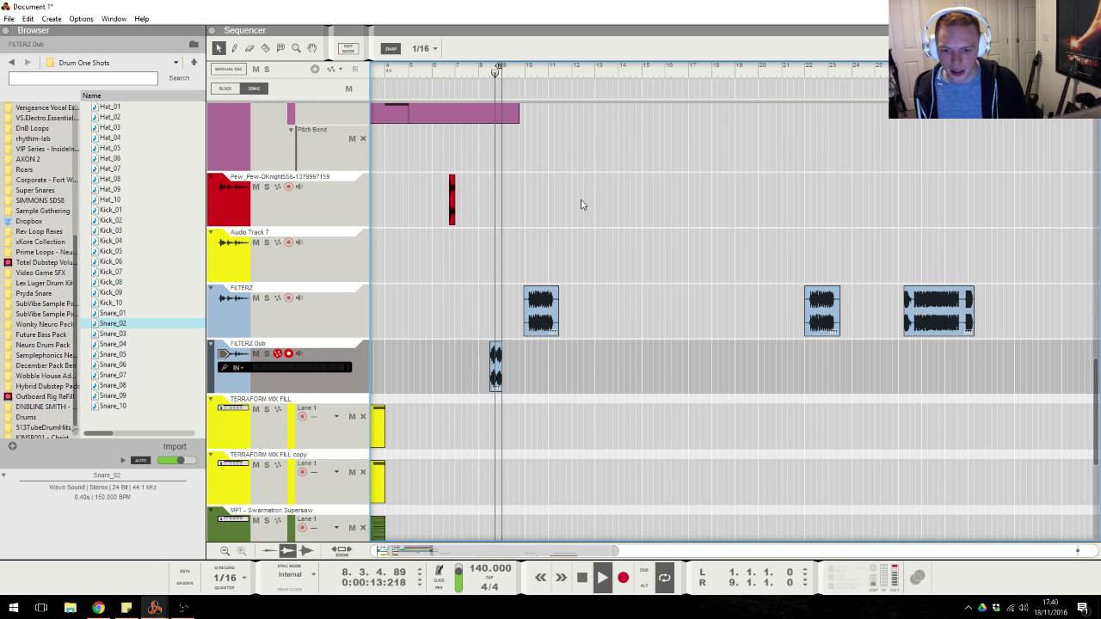
{"action": "key", "text": "space"}
Transpose the FILTERZ Dub clip by 12.00, play it, and return the playhead to 8.3.1.
{"action": "left_click", "coordinate": [497, 366]}
{"action": "left_click_drag", "start_coordinate": [796, 53], "coordinate": [796, 34]}
{"action": "left_click", "coordinate": [491, 73]}
{"action": "key", "text": "space"}
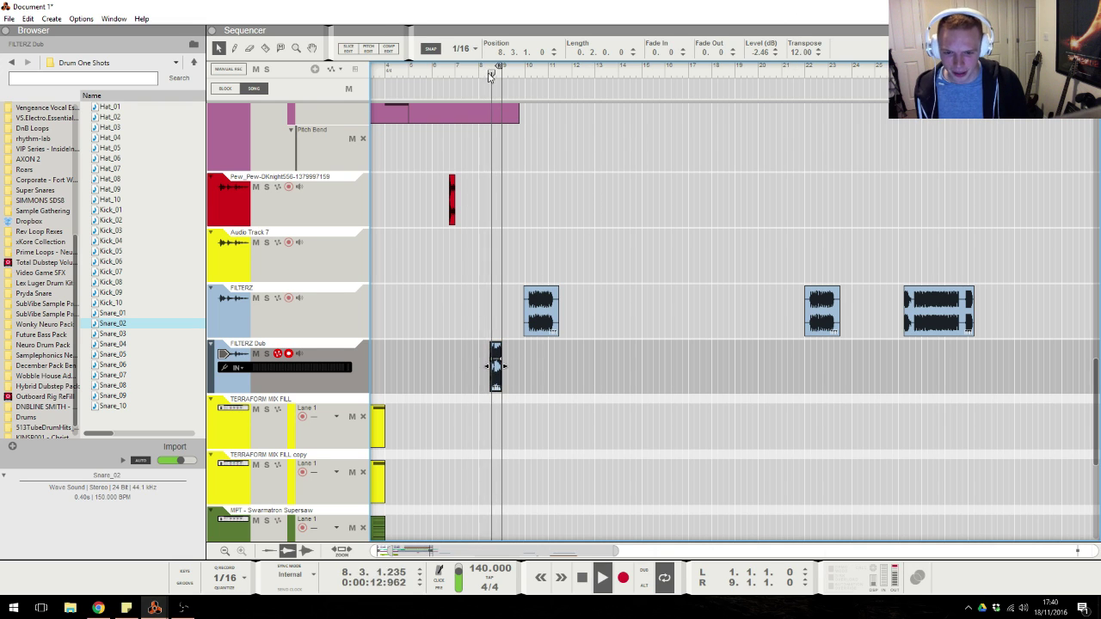
{"action": "key", "text": "space"}
{"action": "left_click", "coordinate": [522, 234]}
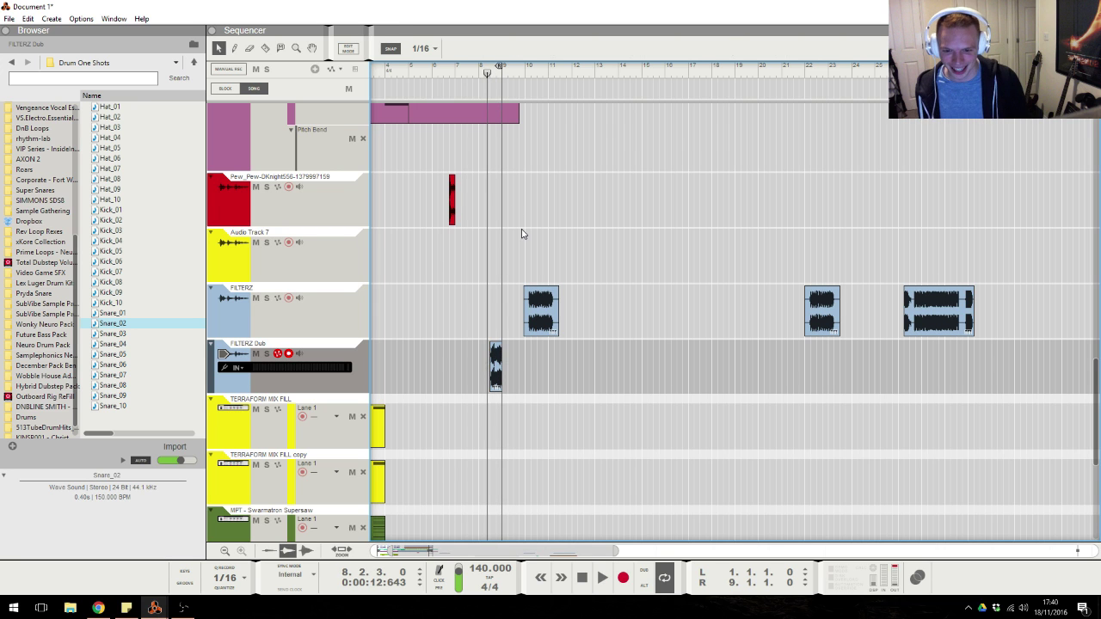
{"action": "scroll", "coordinate": [521, 234], "scroll_direction": "up", "scroll_amount": 5}
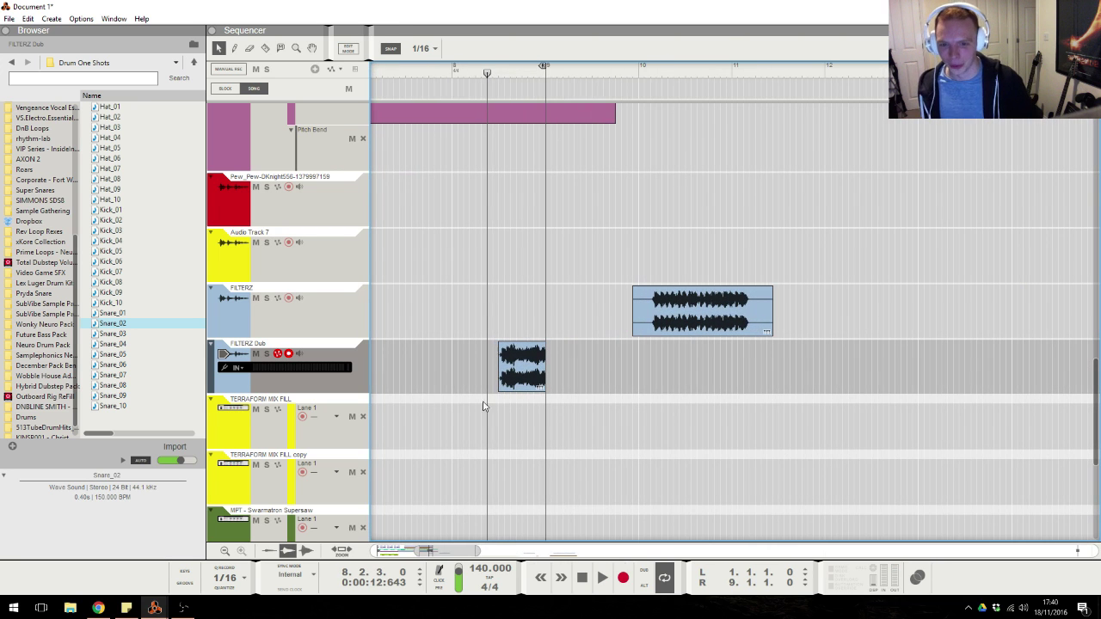
{"action": "left_click", "coordinate": [497, 74]}
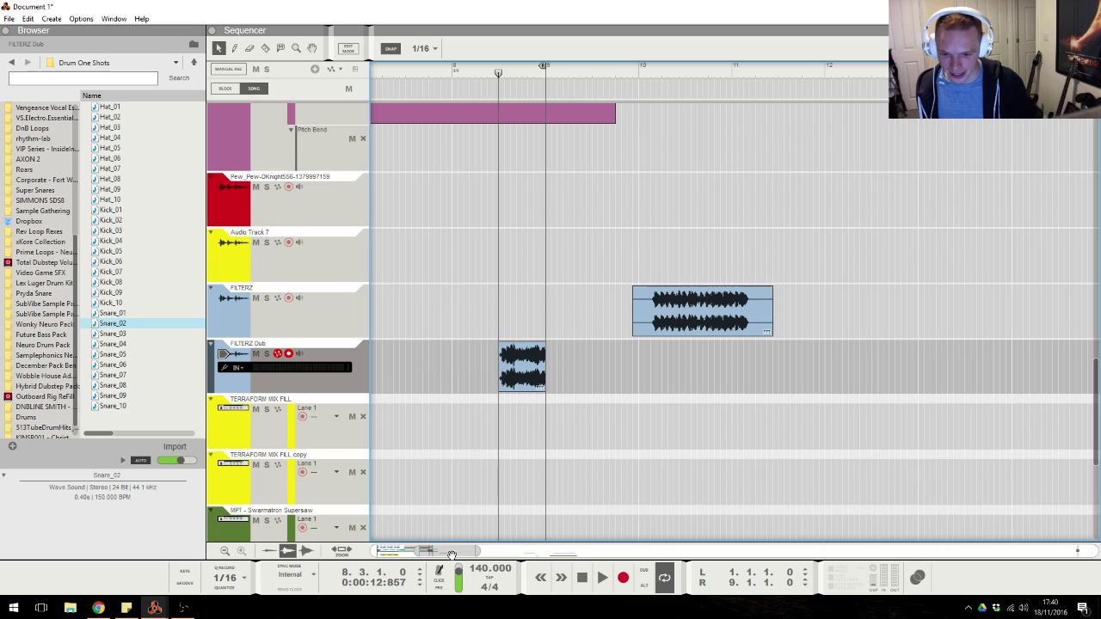
{"action": "left_click_drag", "start_coordinate": [449, 550], "coordinate": [439, 549]}
Add a Softube Saturation Knob to the Pew_Pew track's insert effects in the rack and turn up its saturation.
{"action": "key", "text": "alt+Tab"}
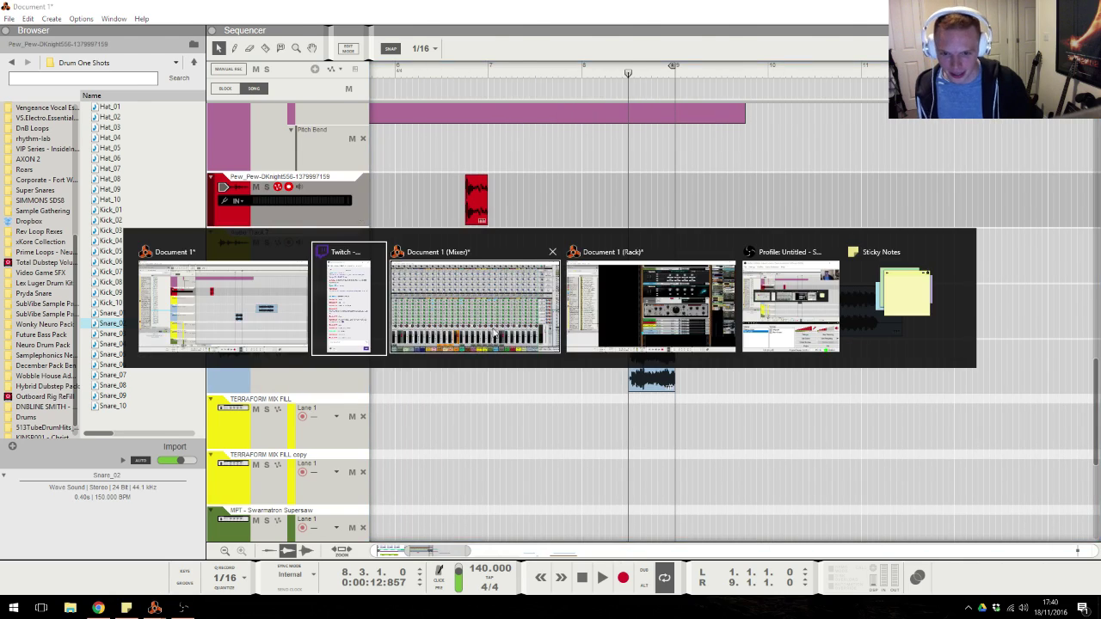
{"action": "key", "text": "F6"}
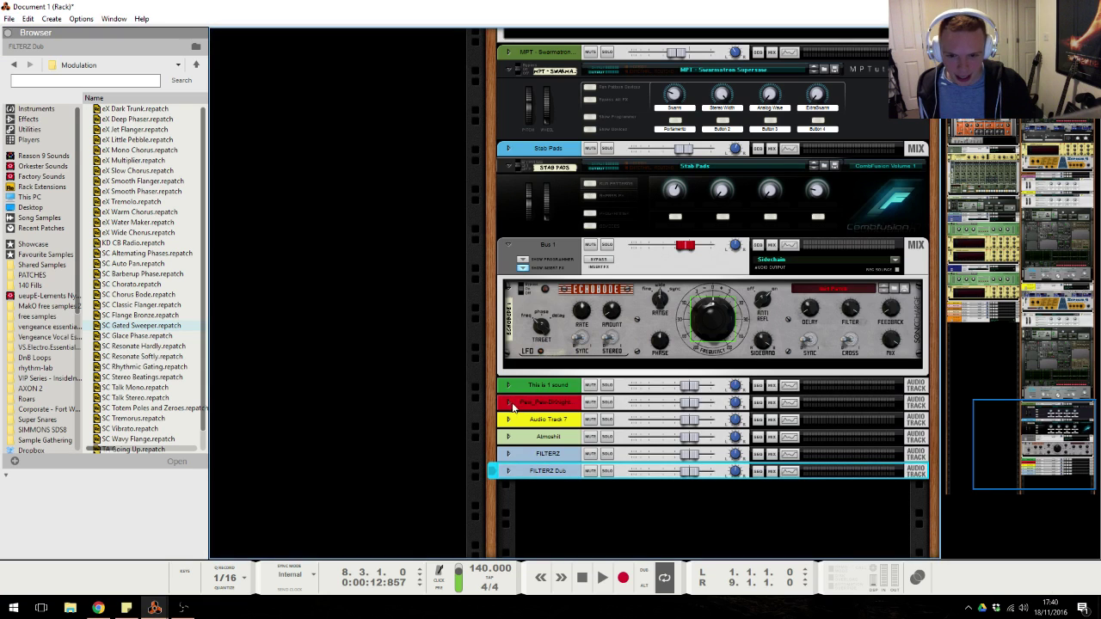
{"action": "left_click", "coordinate": [508, 402]}
{"action": "left_click", "coordinate": [522, 425]}
{"action": "right_click", "coordinate": [538, 448]}
{"action": "mouse_move", "coordinate": [654, 189]}
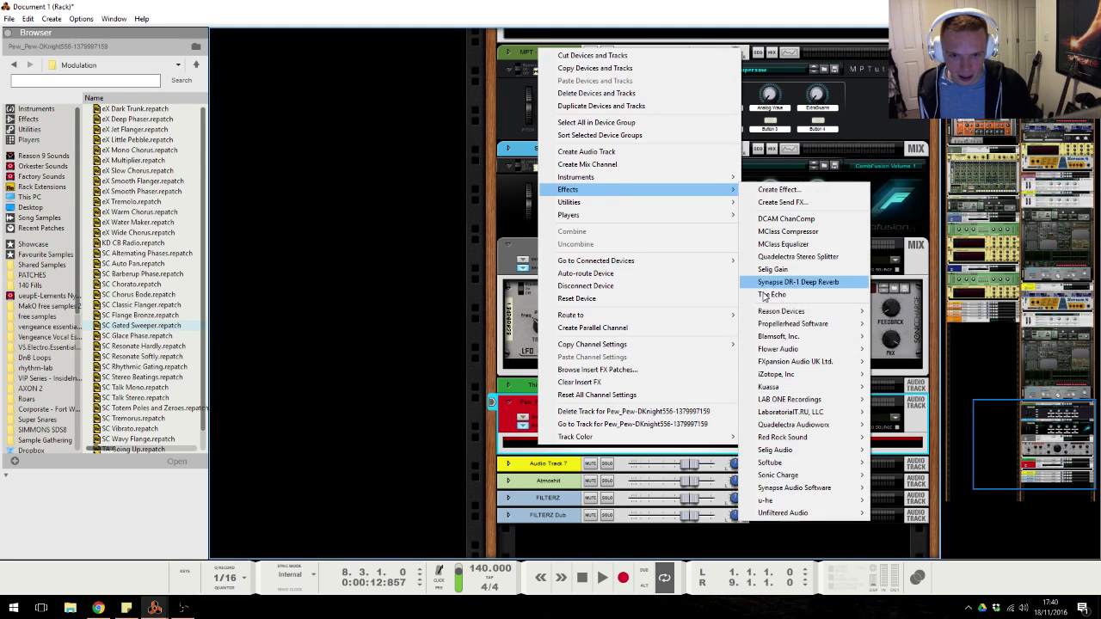
{"action": "mouse_move", "coordinate": [782, 478]}
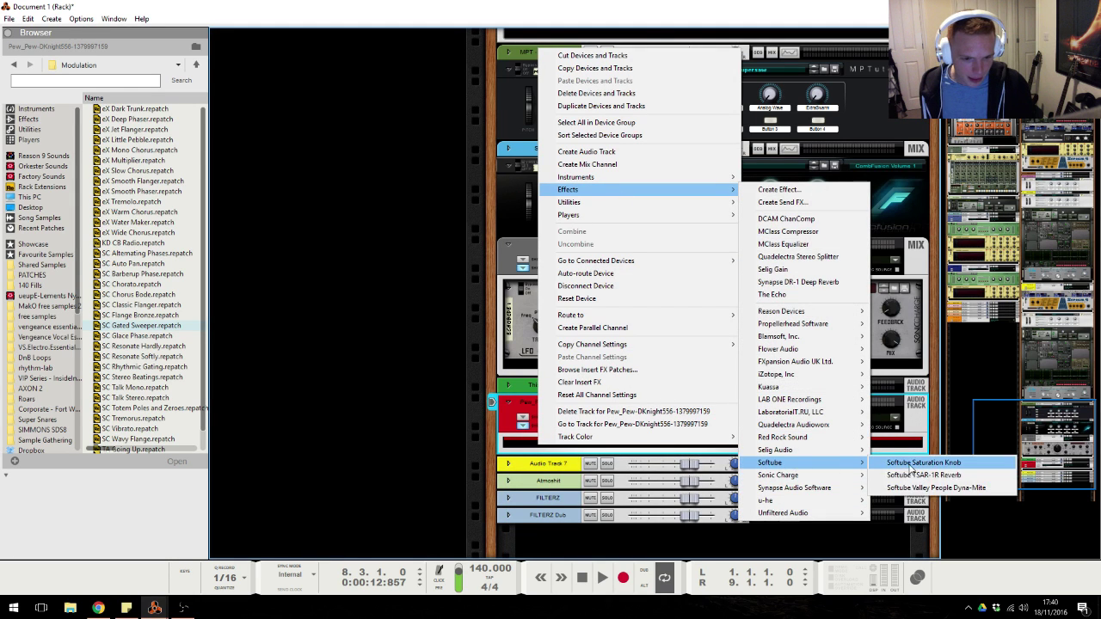
{"action": "left_click", "coordinate": [909, 471]}
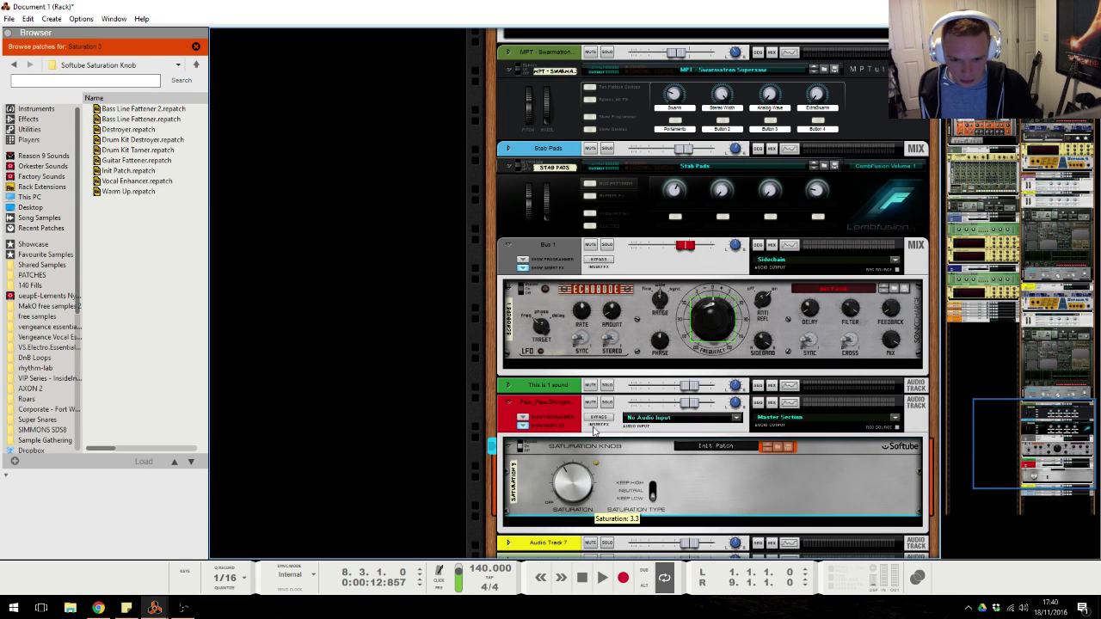
Add a Softube TSAR-1R Reverb after the Saturation Knob in the Pew_Pew insert effects.
{"action": "right_click", "coordinate": [715, 495]}
{"action": "mouse_move", "coordinate": [776, 273]}
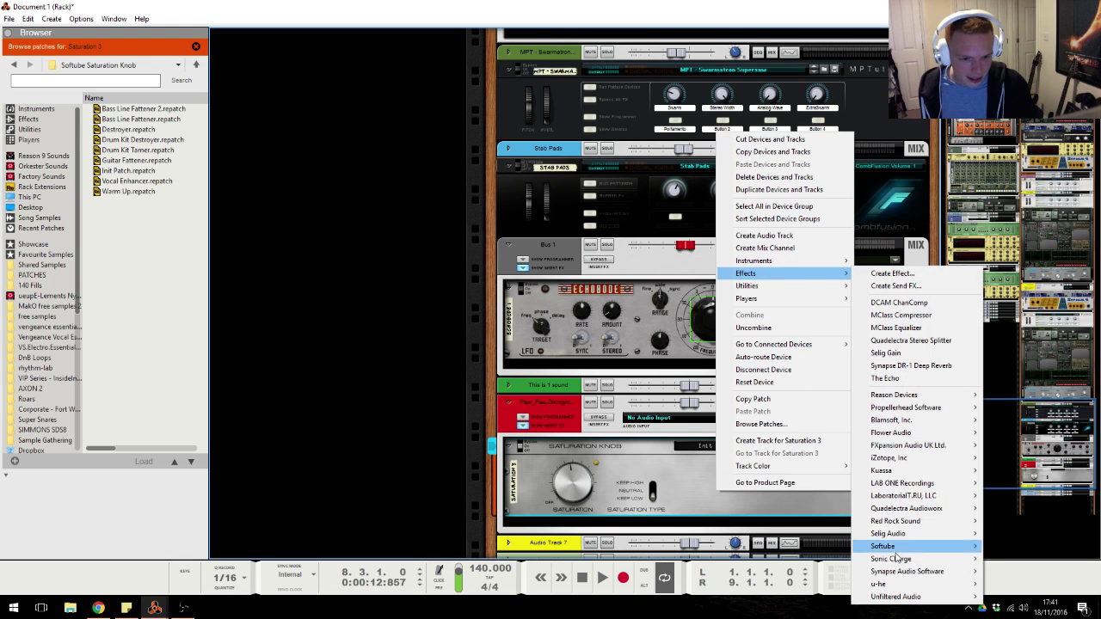
{"action": "mouse_move", "coordinate": [885, 546]}
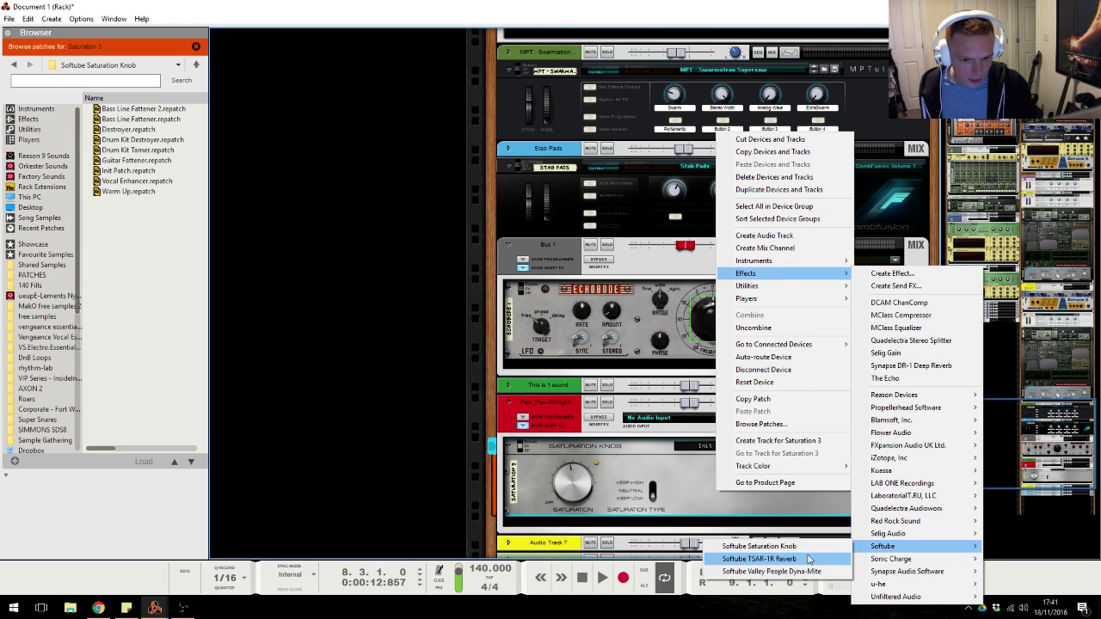
{"action": "left_click", "coordinate": [851, 559]}
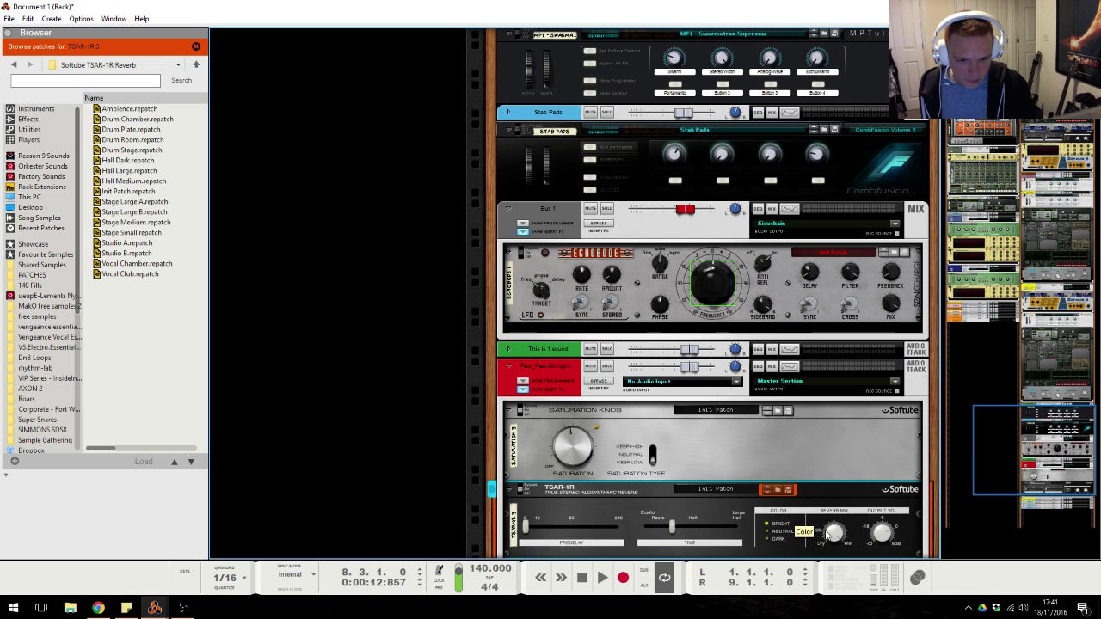
Lower the Pew_Pew channel level in the mixer to about -9.13 dB and go back to the sequencer.
{"action": "left_click", "coordinate": [1082, 608]}
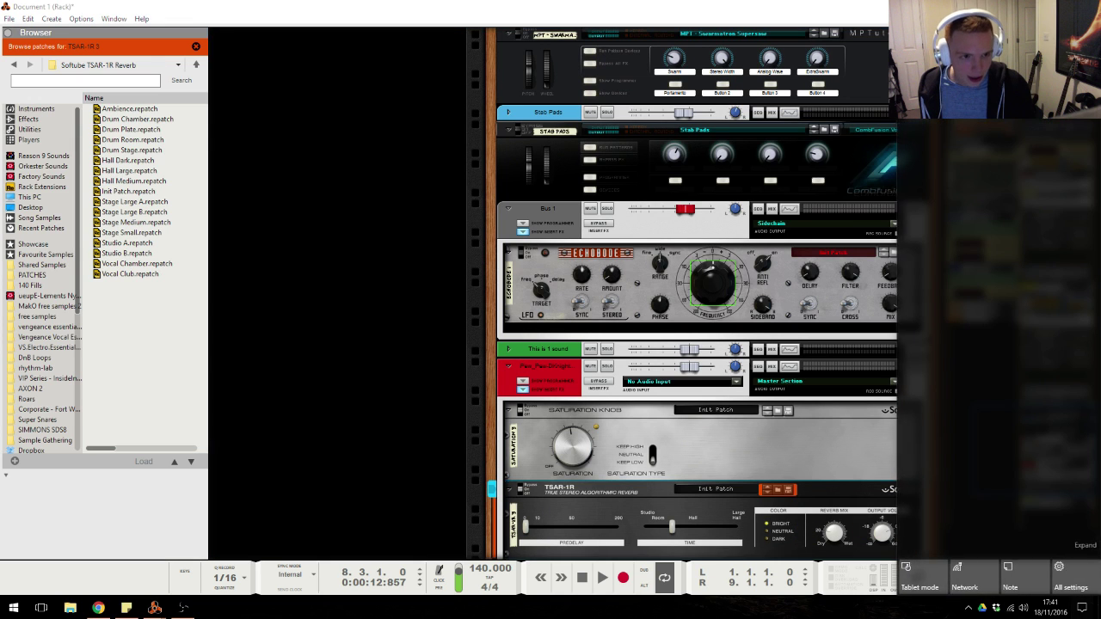
{"action": "key", "text": "alt+Tab"}
{"action": "key", "text": "alt+Tab"}
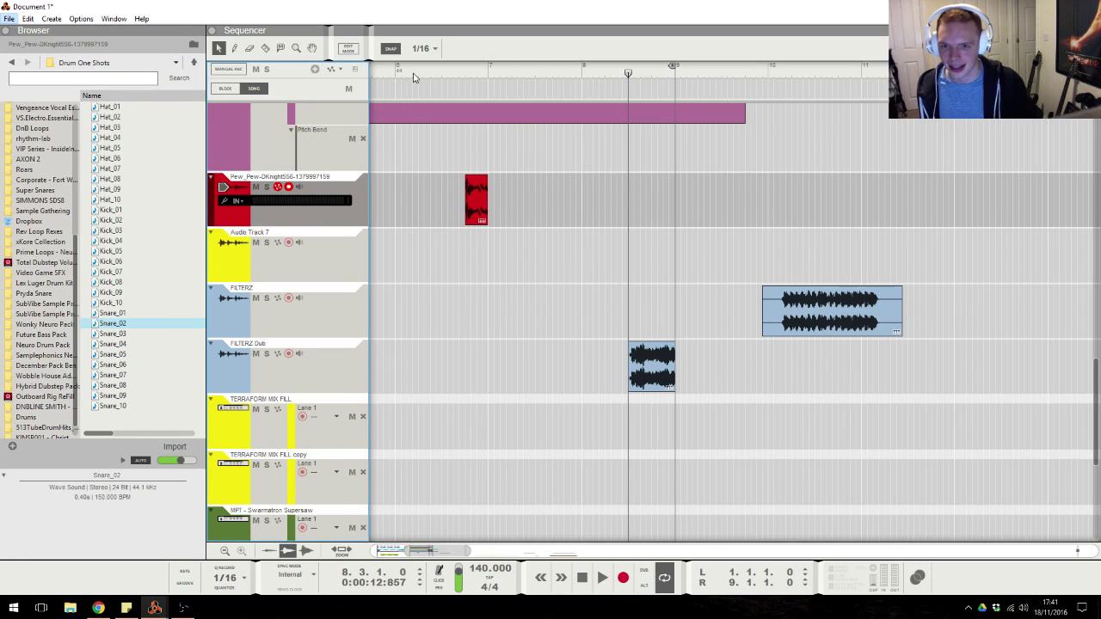
{"action": "key", "text": "alt+Tab"}
{"action": "left_click", "coordinate": [543, 296]}
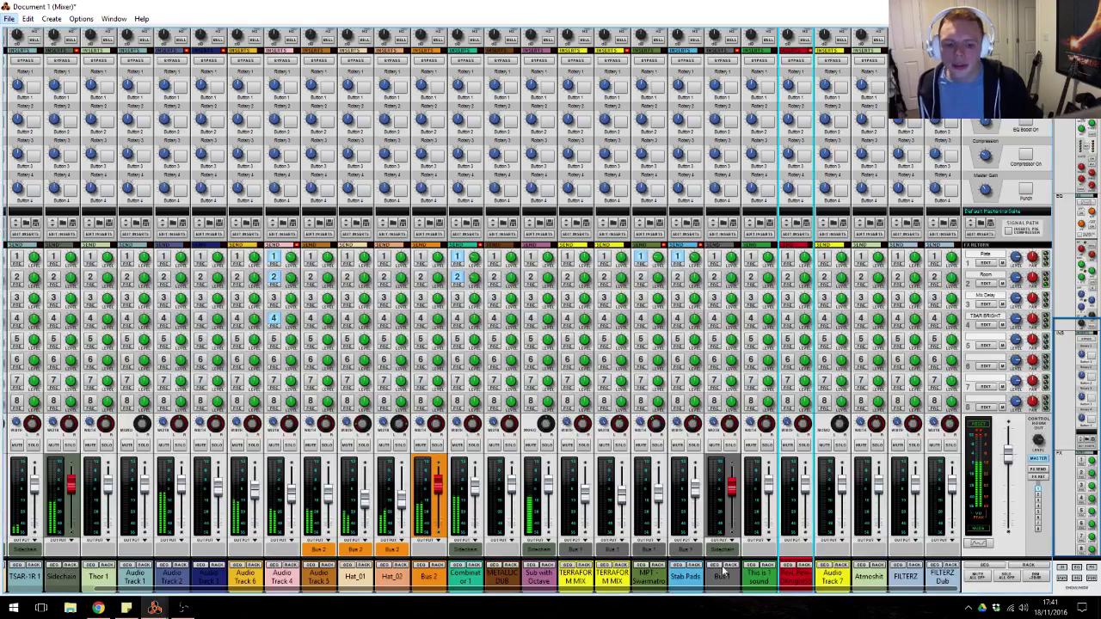
{"action": "mouse_move", "coordinate": [805, 507]}
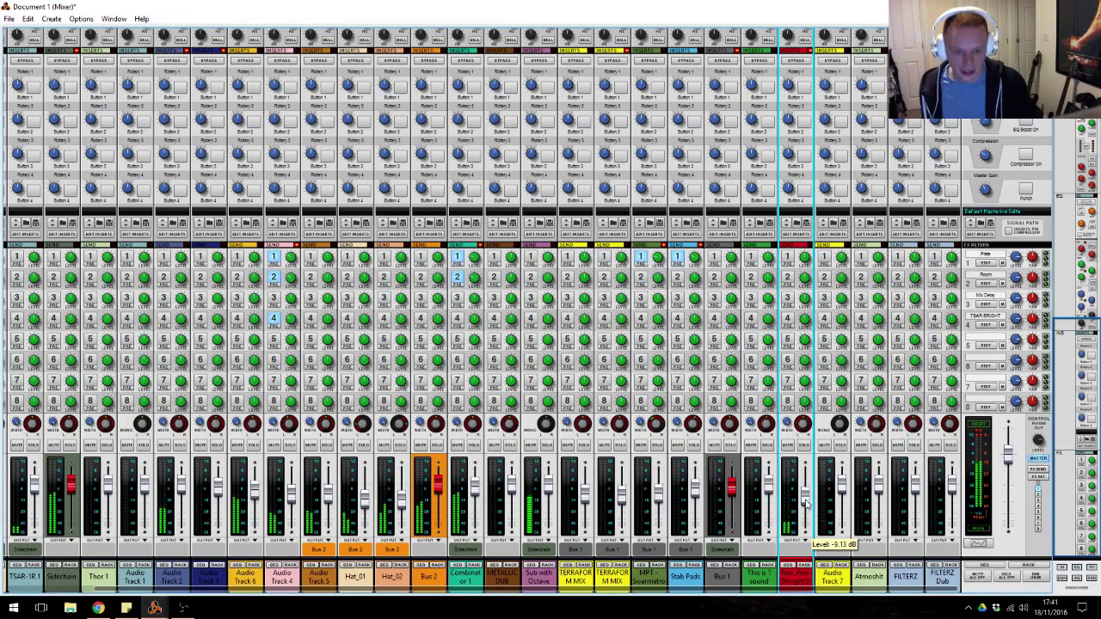
{"action": "key", "text": "alt+Tab"}
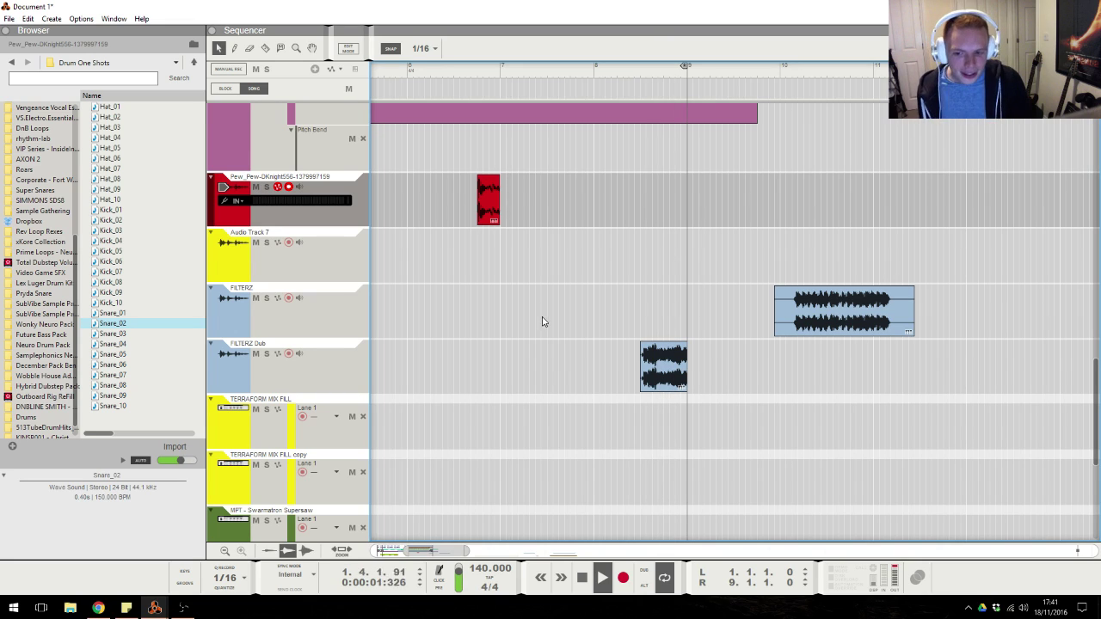
Show the FILTERZ Dub track's insert effects in the rack and add a Softube Saturation Knob.
{"action": "left_click", "coordinate": [365, 361]}
{"action": "key", "text": "alt+Tab"}
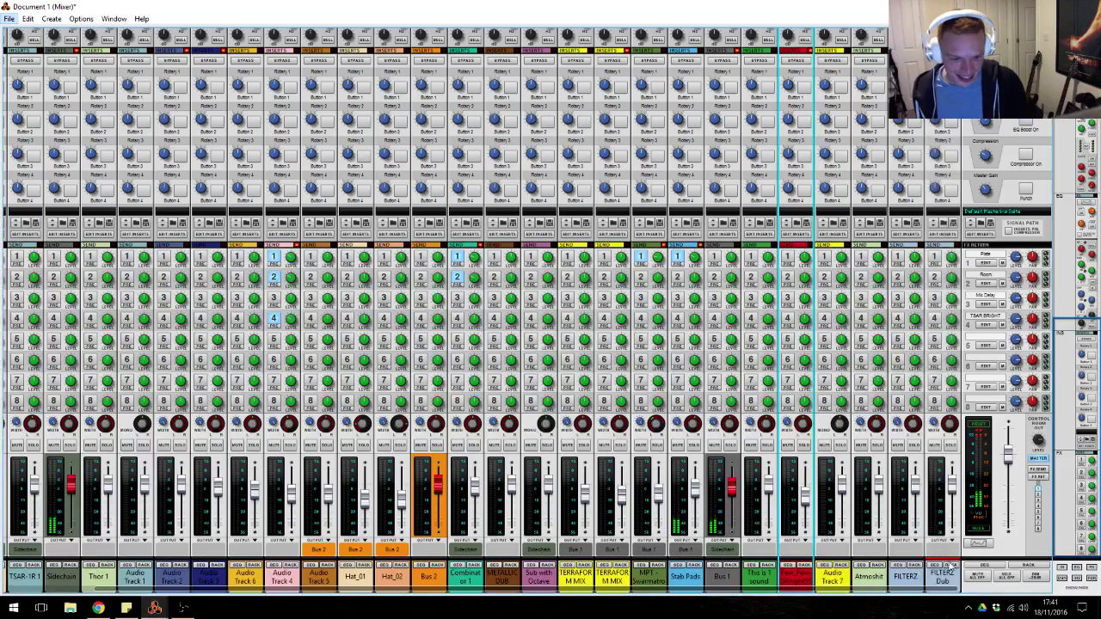
{"action": "left_click", "coordinate": [946, 564]}
{"action": "left_click", "coordinate": [507, 437]}
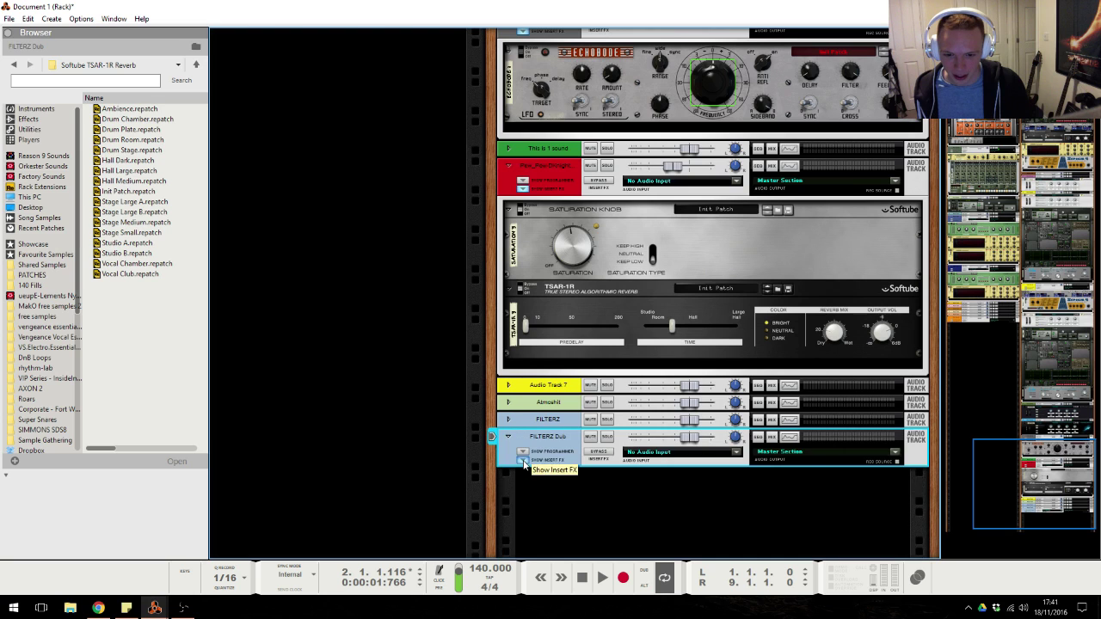
{"action": "left_click", "coordinate": [523, 463]}
{"action": "right_click", "coordinate": [528, 475]}
{"action": "mouse_move", "coordinate": [602, 222]}
{"action": "mouse_move", "coordinate": [726, 496]}
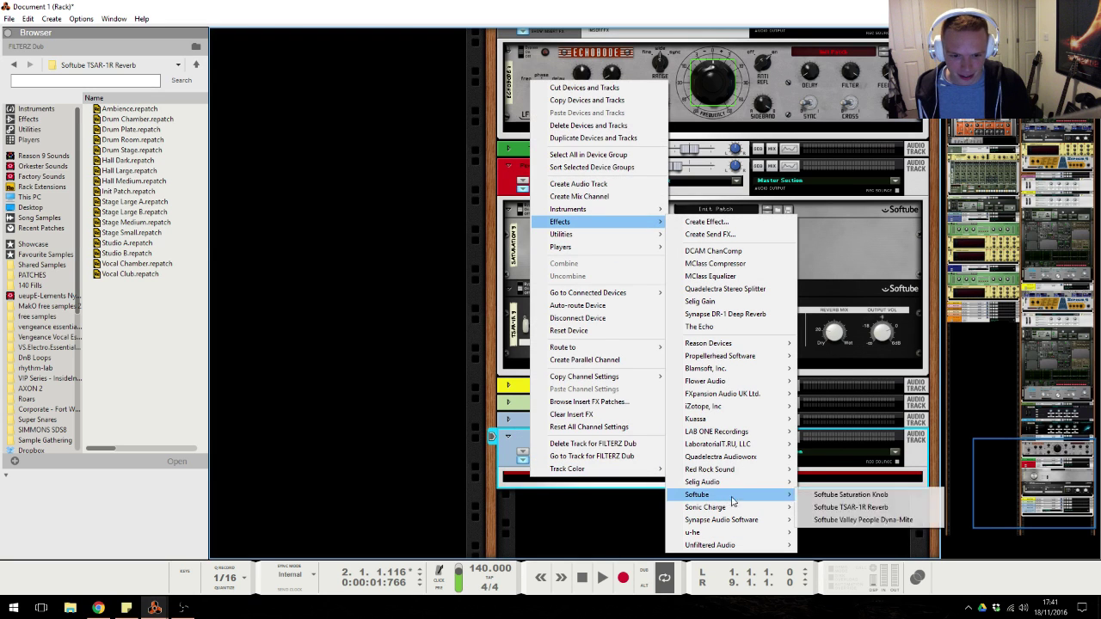
{"action": "left_click", "coordinate": [851, 495]}
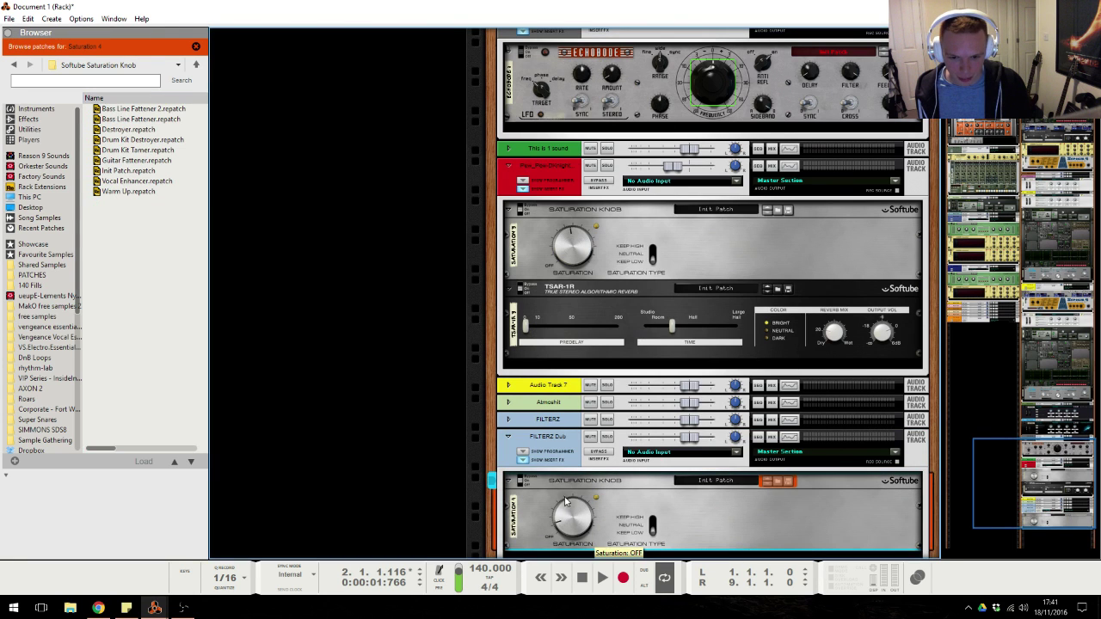
Add a Sonic Charge Echobode Frequency Shifter Delay after the FILTERZ Dub track's Saturation Knob.
{"action": "right_click", "coordinate": [704, 516]}
{"action": "mouse_move", "coordinate": [778, 303]}
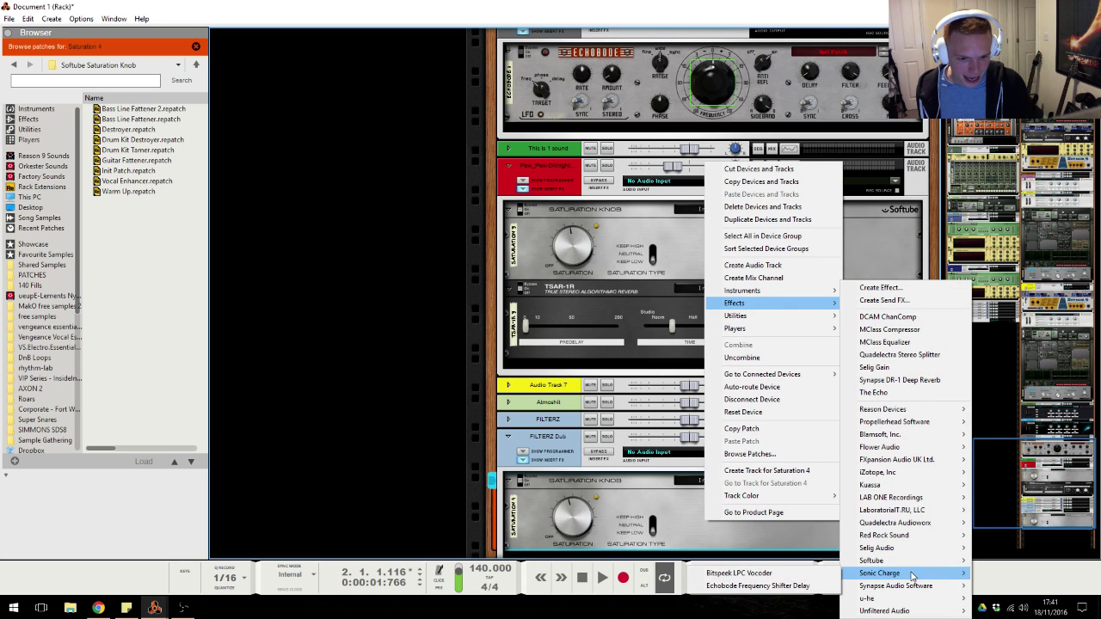
{"action": "mouse_move", "coordinate": [913, 565]}
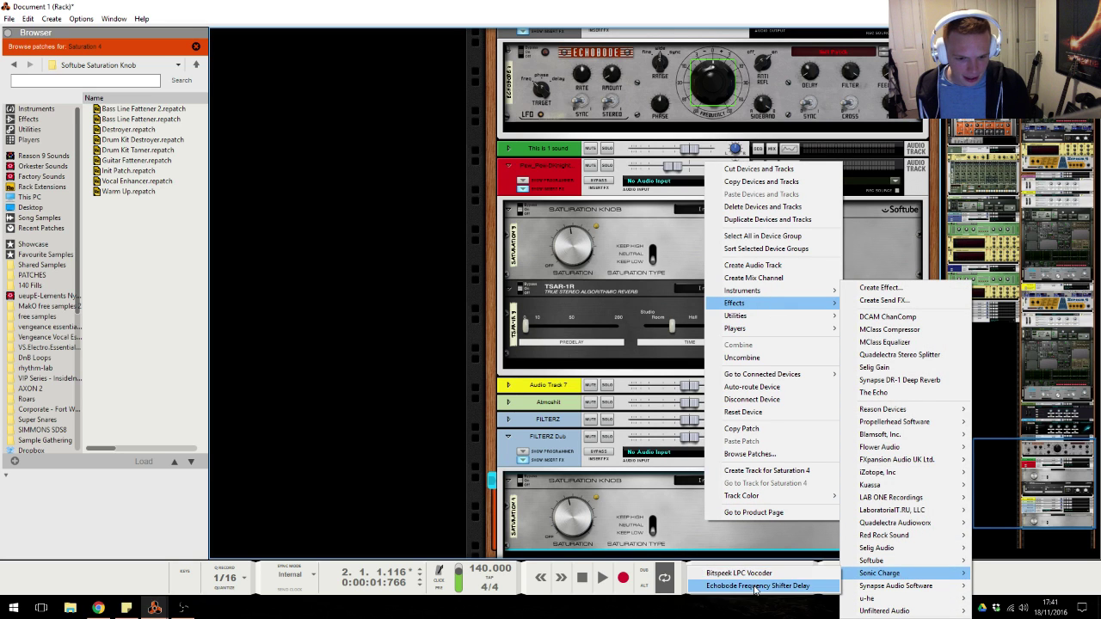
{"action": "left_click", "coordinate": [754, 587]}
Automate the new Echobode's Frequency Shift (Wide) to fall from 8.4.1 to the end of bar 8, and play from about 8.3.1.
{"action": "key", "text": "F7"}
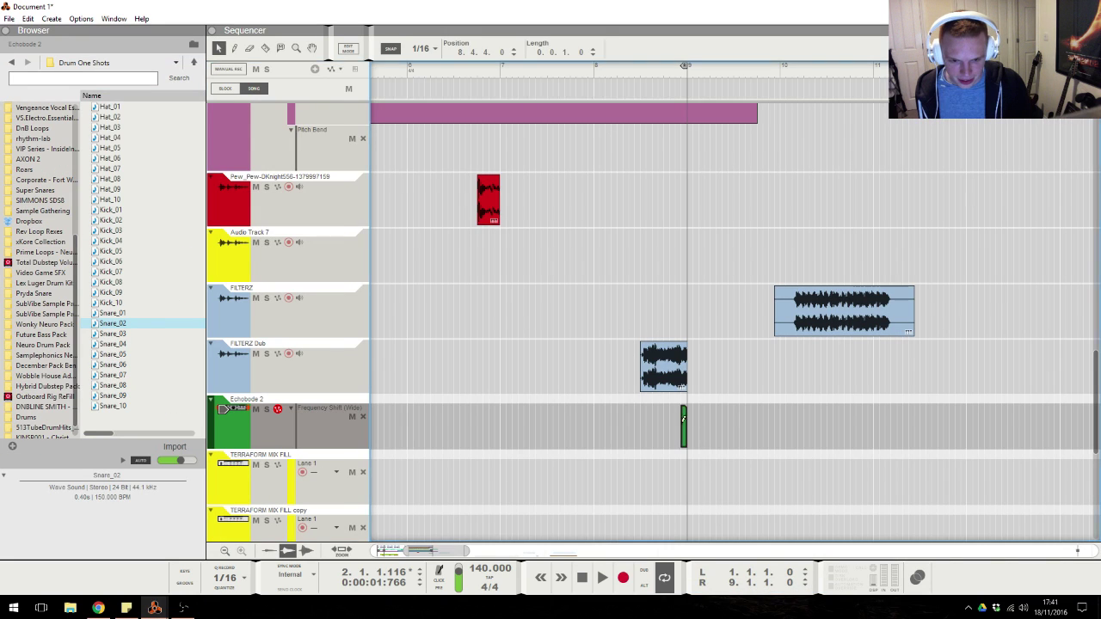
{"action": "double_click", "coordinate": [683, 419]}
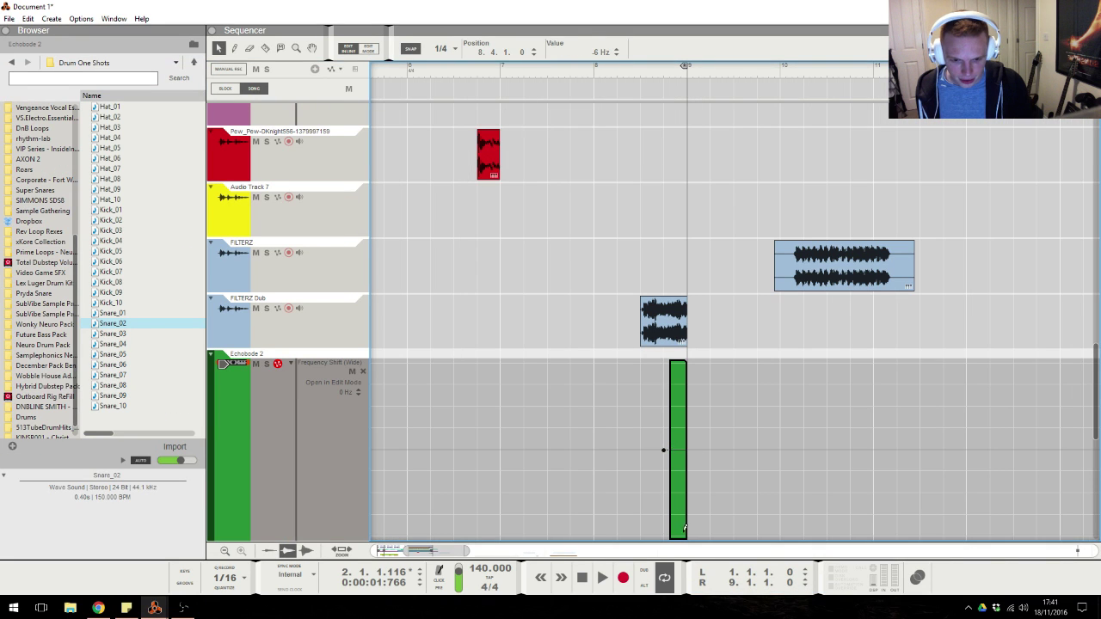
{"action": "key", "text": "ctrl+e"}
{"action": "left_click", "coordinate": [633, 74]}
{"action": "key", "text": "space"}
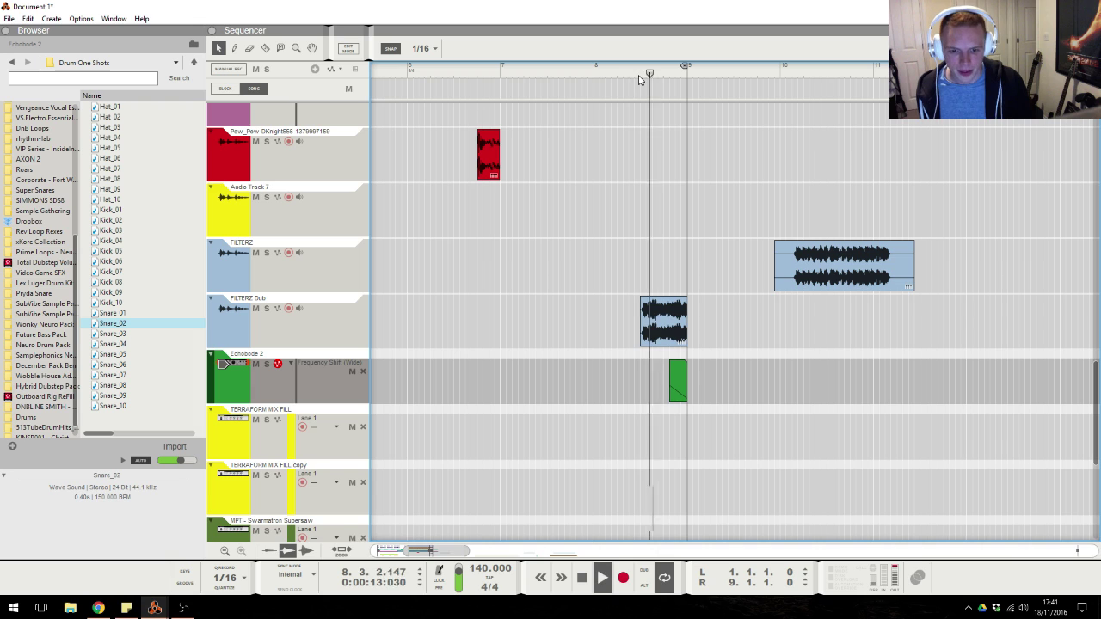
{"action": "key", "text": "space"}
Reshape the Echobode frequency automation to hold 0 Hz until around 8.4.3 before falling, and start playback.
{"action": "double_click", "coordinate": [677, 379]}
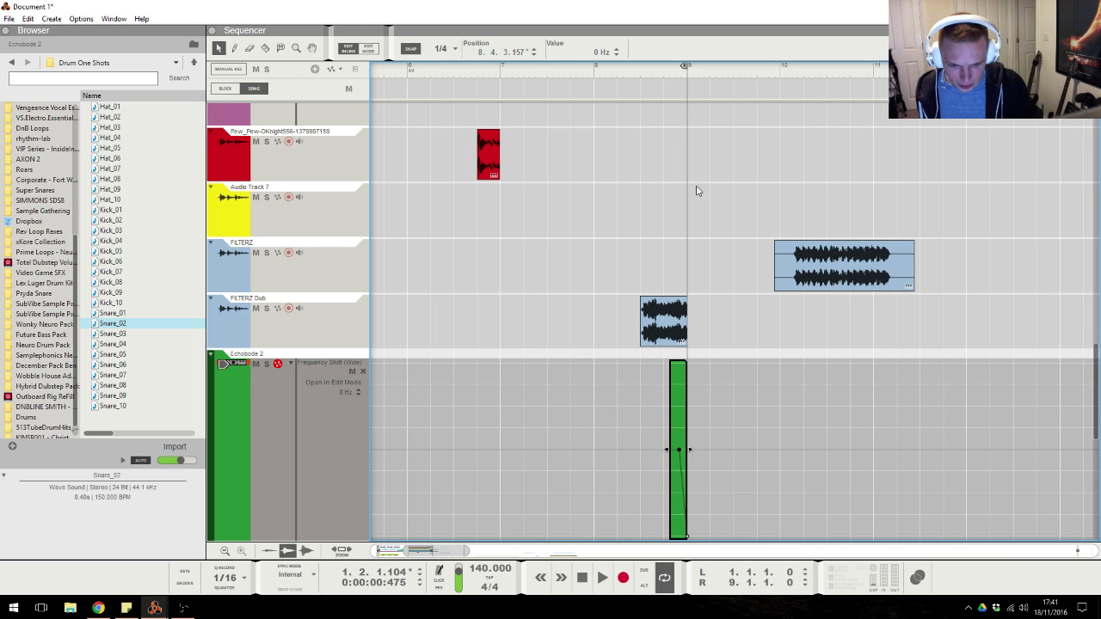
{"action": "key", "text": "ctrl+e"}
{"action": "key", "text": "space"}
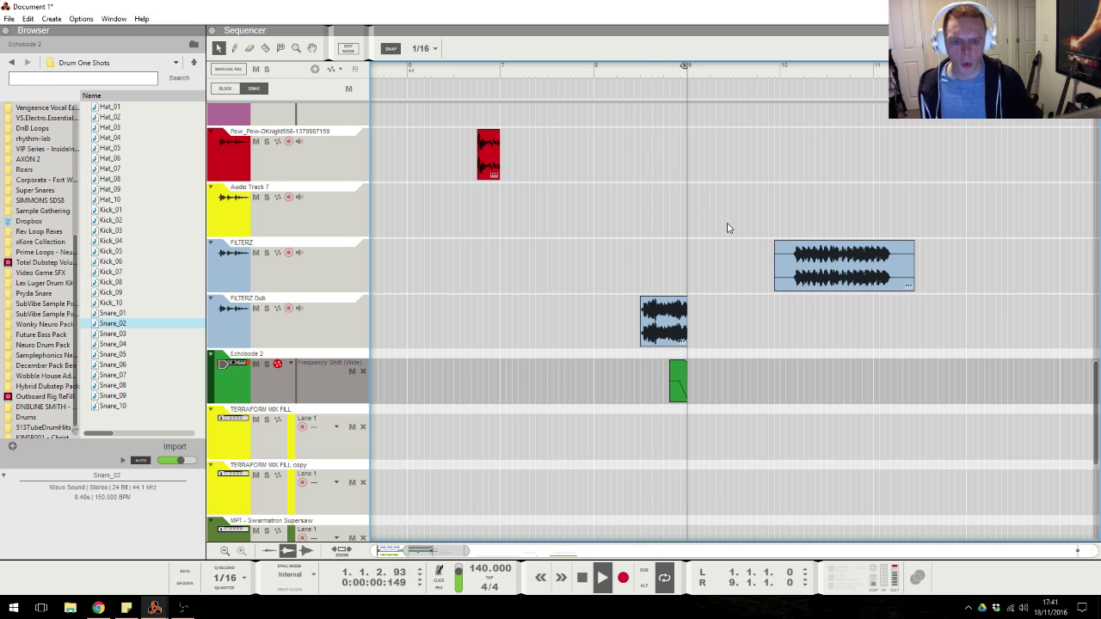
Enable FX sends 1 and 2 on the FILTERZ Dub mixer channel and play the passage.
{"action": "key", "text": "alt+Tab"}
{"action": "key", "text": "alt+Tab"}
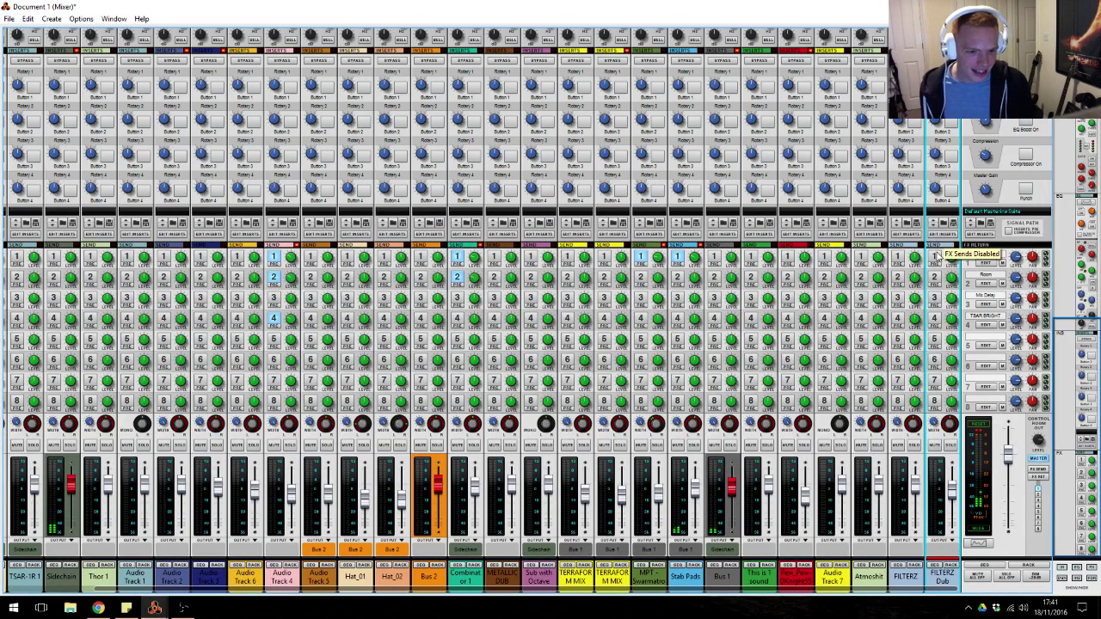
{"action": "left_click", "coordinate": [951, 280]}
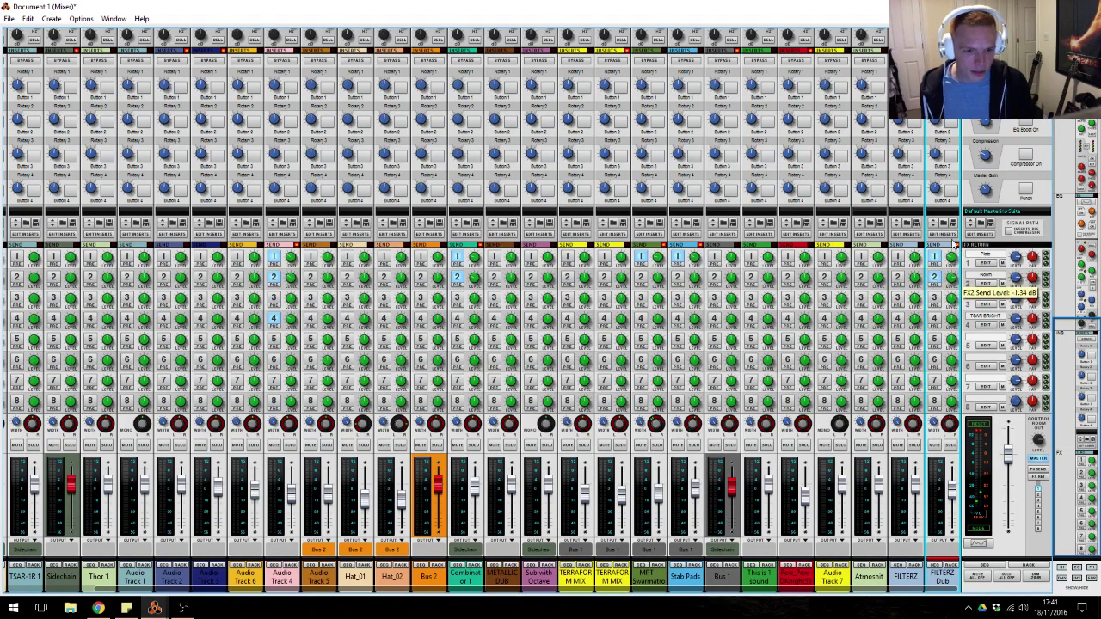
{"action": "key", "text": "alt+Tab"}
{"action": "key", "text": "space"}
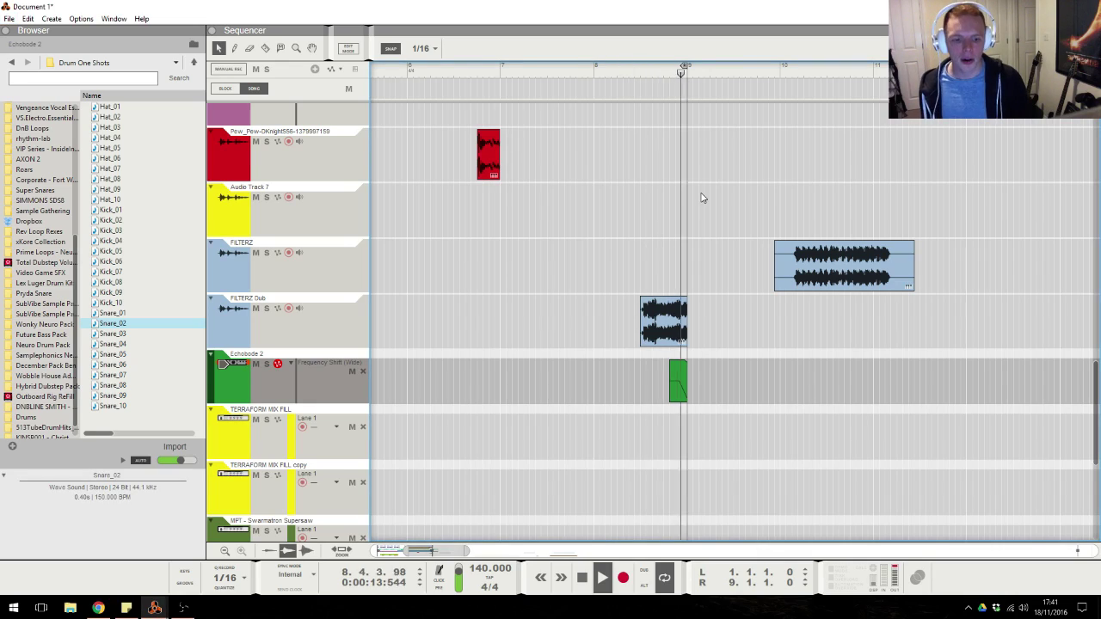
{"action": "key", "text": "alt+Tab"}
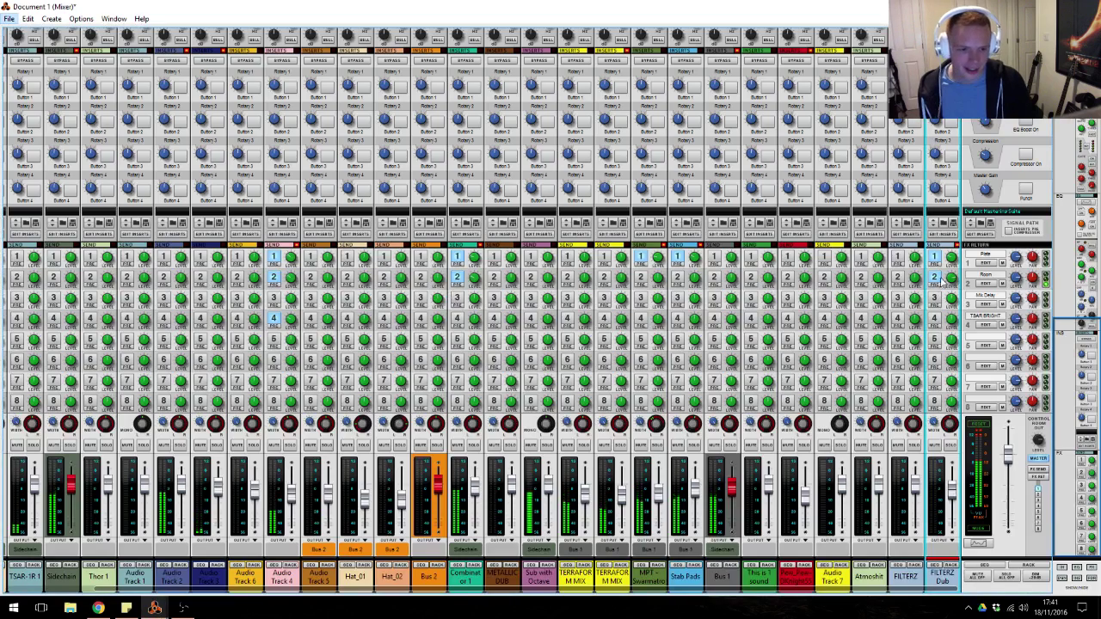
{"action": "key", "text": "alt+Tab"}
Check the Twitch chat in Chrome, and add an audio track below Sub with Octave with the song position at 5.1.1.
{"action": "left_click", "coordinate": [456, 300]}
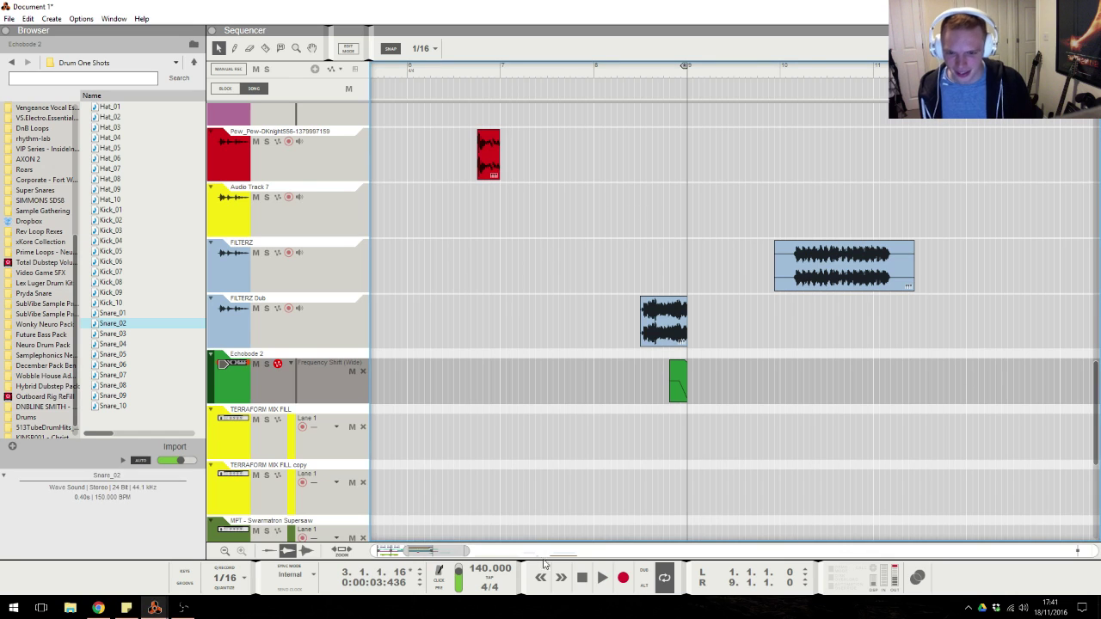
{"action": "left_click_drag", "start_coordinate": [408, 551], "coordinate": [384, 550]}
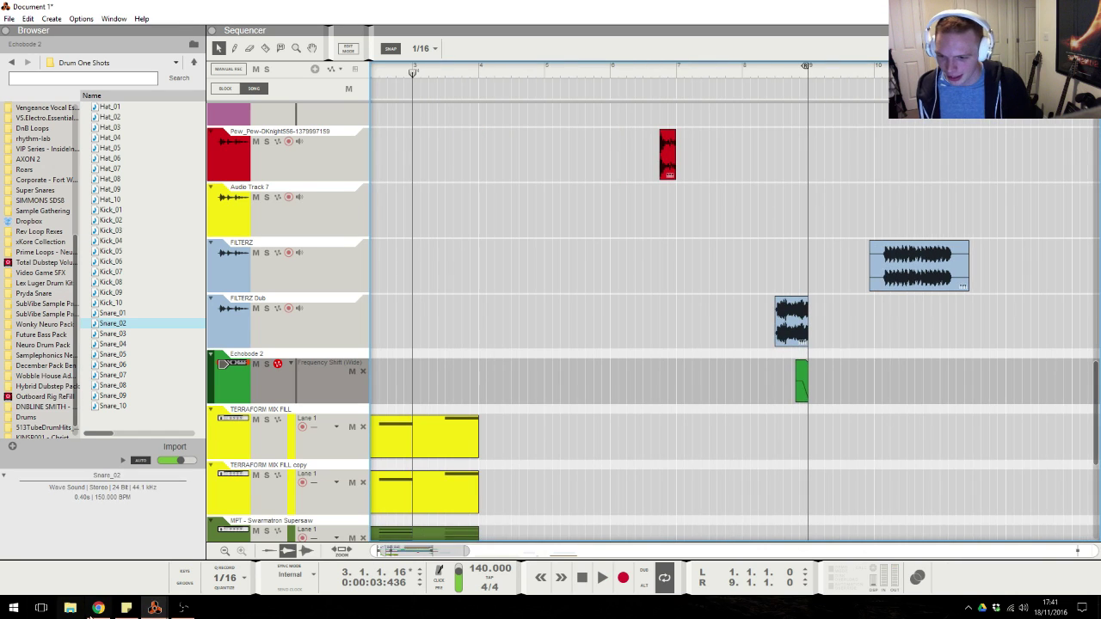
{"action": "key", "text": "alt+Tab"}
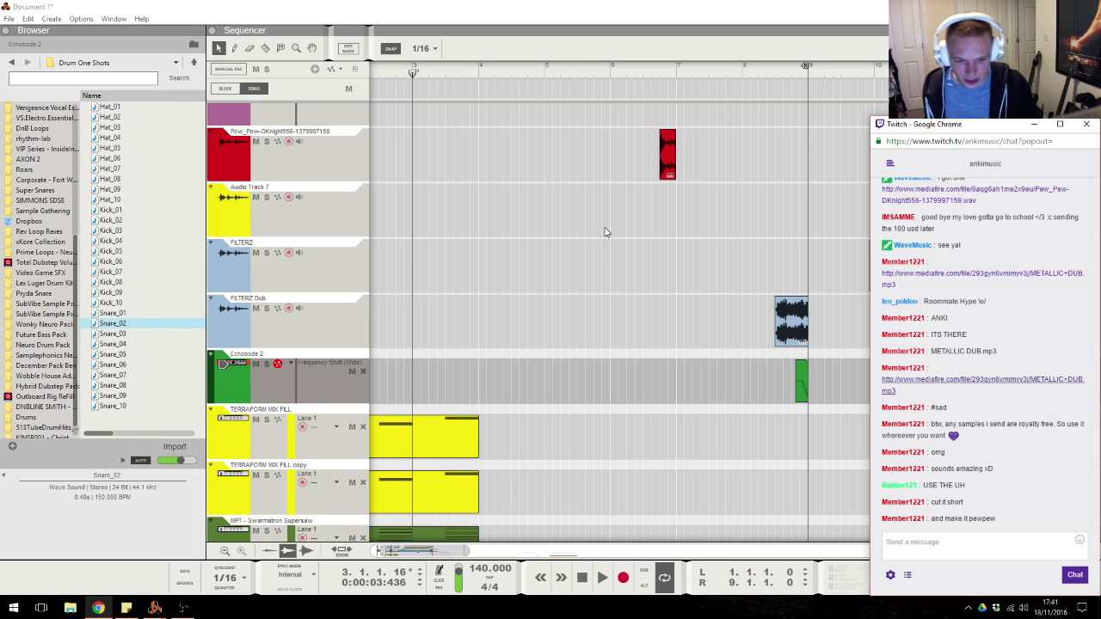
{"action": "left_click", "coordinate": [586, 310]}
{"action": "scroll", "coordinate": [586, 258], "scroll_direction": "up", "scroll_amount": 5}
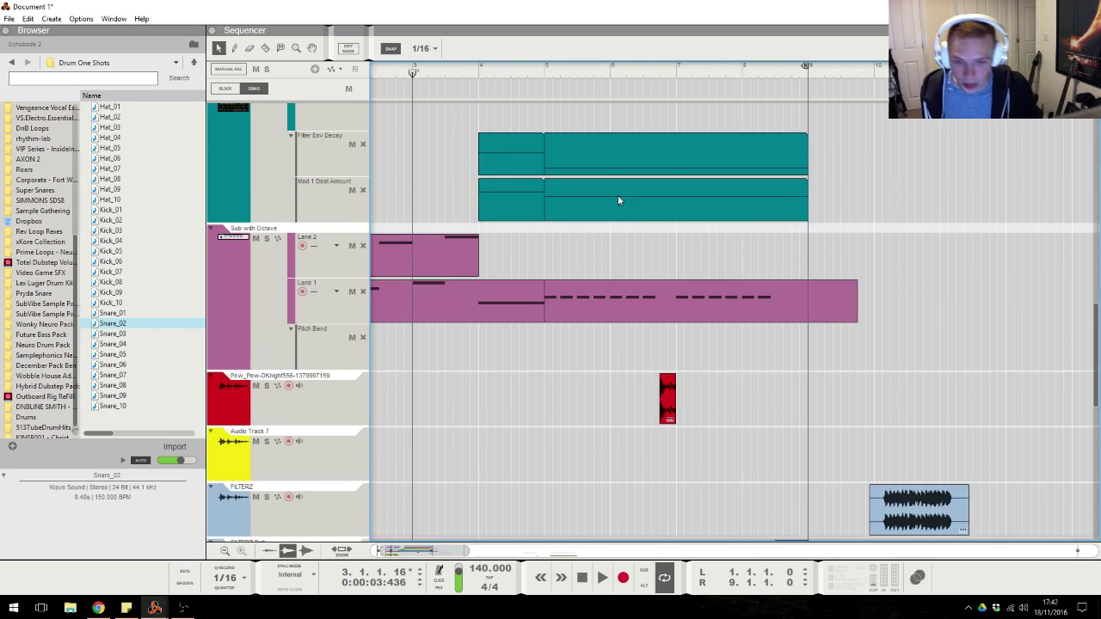
{"action": "left_click", "coordinate": [548, 78]}
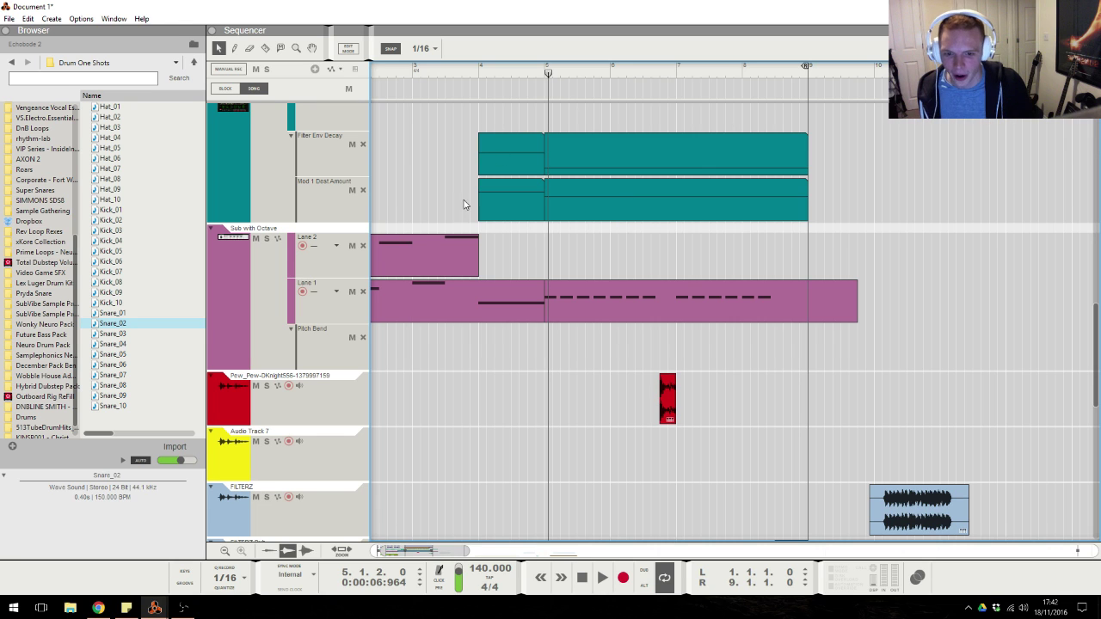
{"action": "left_click", "coordinate": [230, 307]}
{"action": "key", "text": "ctrl+t"}
{"action": "left_click", "coordinate": [543, 75]}
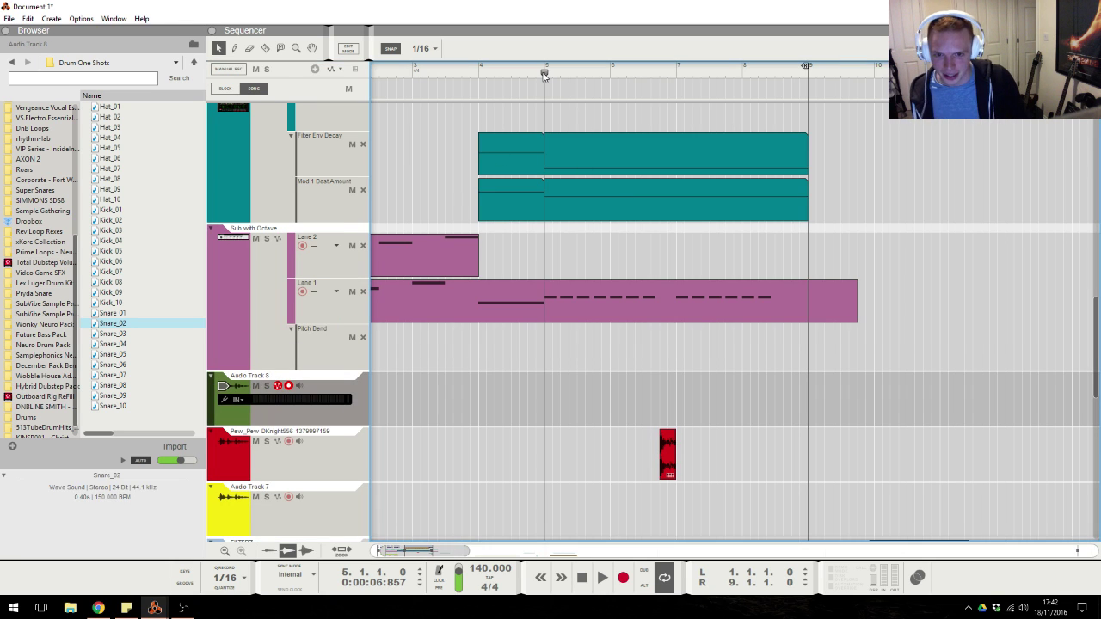
Browse to Shared Samples, Prime Loops - Neuro Trap, Vocals Dry for an audio import and audition the Uh samples, ending on Uh01.
{"action": "key", "text": "ctrl+i"}
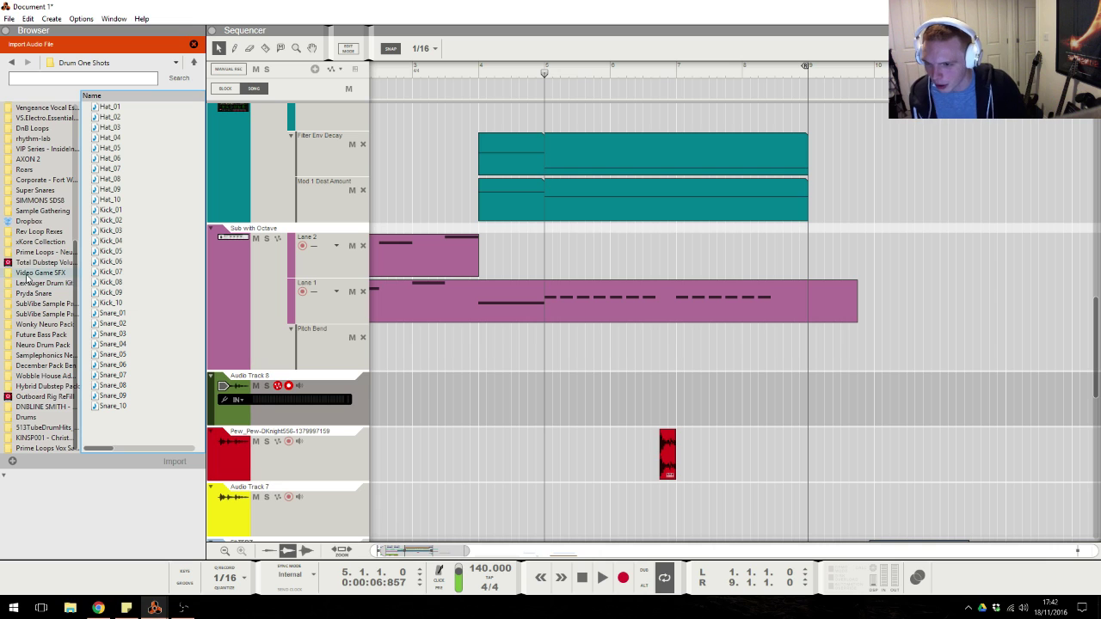
{"action": "scroll", "coordinate": [34, 274], "scroll_direction": "up", "scroll_amount": 4}
{"action": "left_click", "coordinate": [50, 150]}
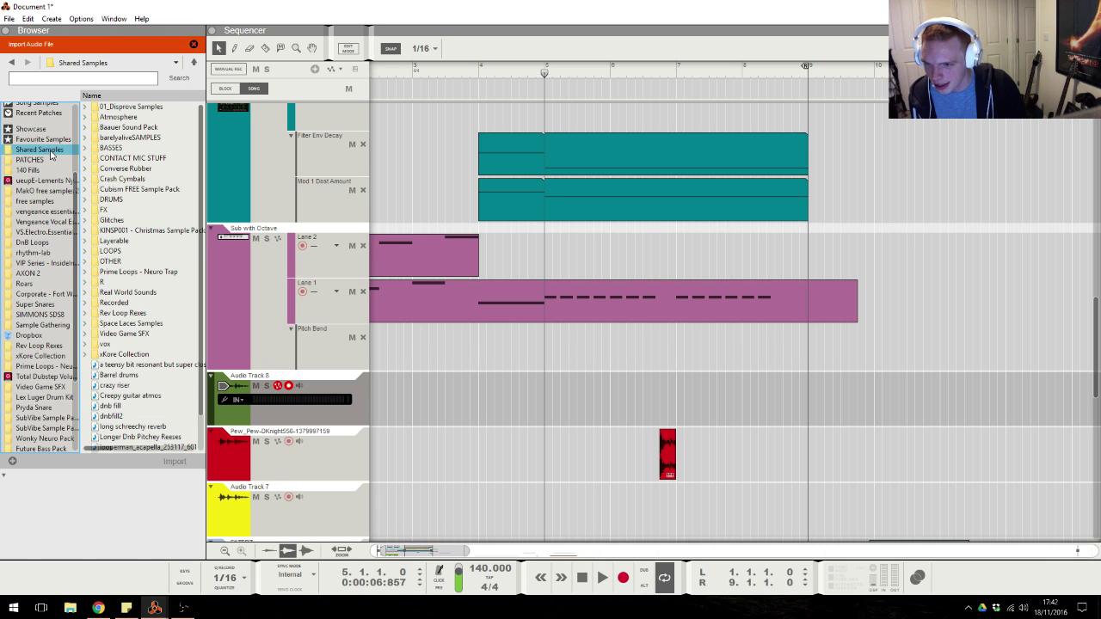
{"action": "double_click", "coordinate": [131, 272]}
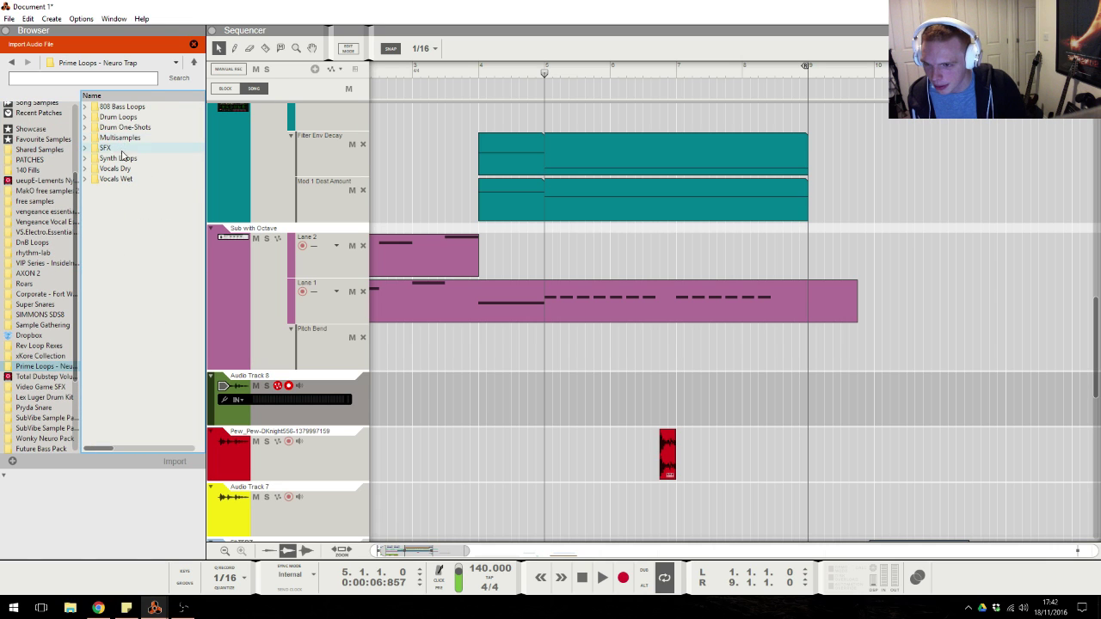
{"action": "double_click", "coordinate": [127, 169]}
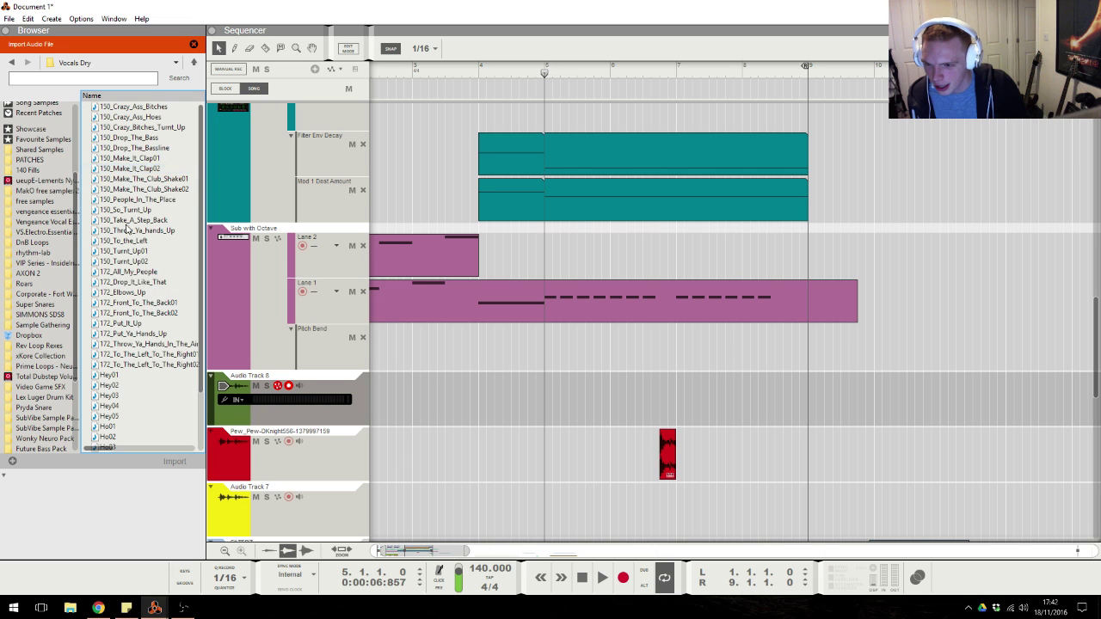
{"action": "scroll", "coordinate": [121, 384], "scroll_direction": "down", "scroll_amount": 3}
{"action": "left_click", "coordinate": [112, 372]}
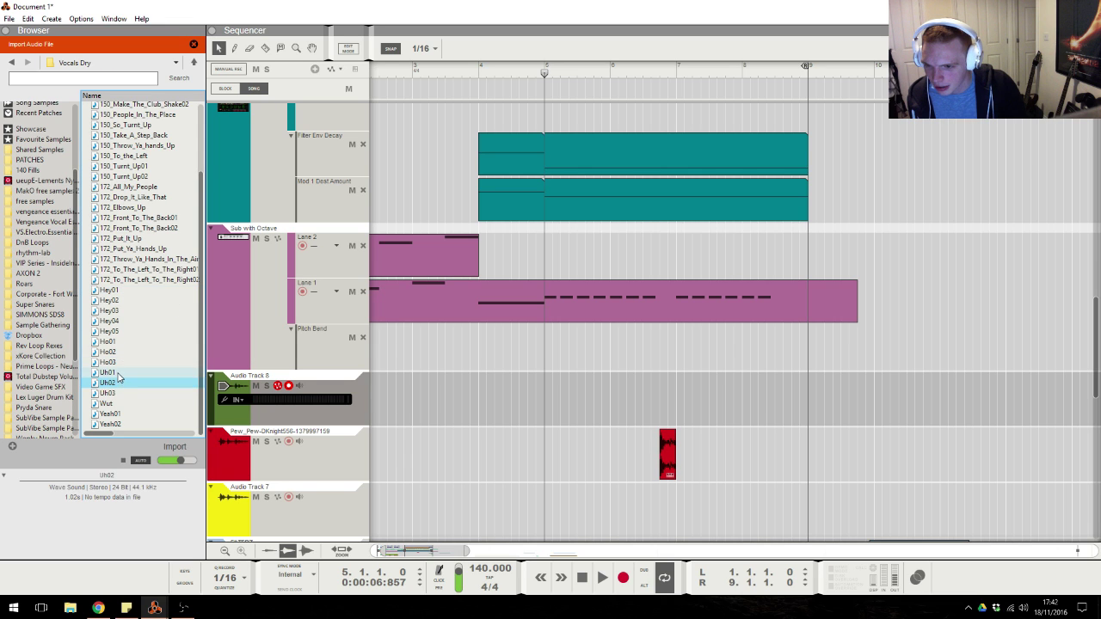
{"action": "left_click", "coordinate": [117, 395]}
{"action": "left_click", "coordinate": [112, 372]}
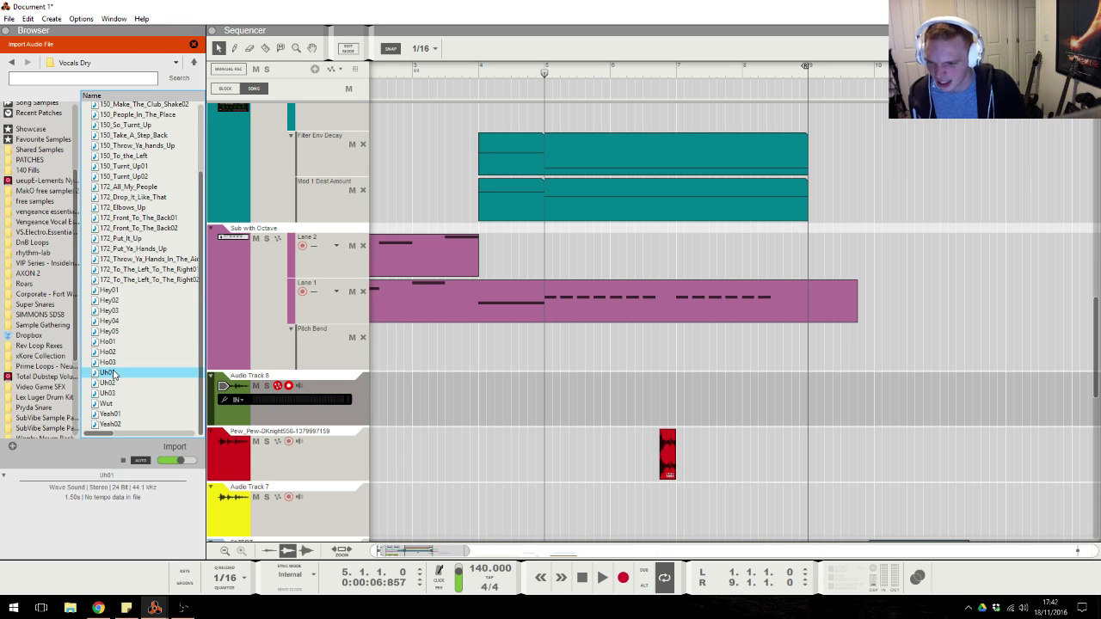
Place the Uh01 vocal sample on Audio Track 8 at bar 5.
{"action": "left_click_drag", "start_coordinate": [109, 379], "coordinate": [558, 399]}
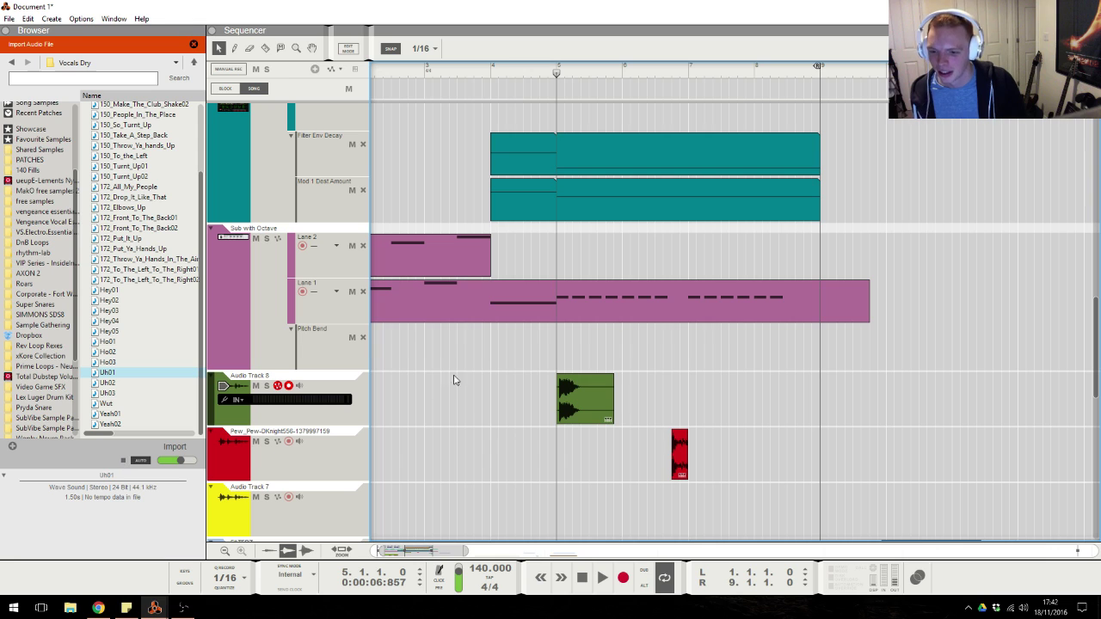
{"action": "key", "text": "h"}
{"action": "key", "text": "h"}
{"action": "key", "text": "h"}
{"action": "key", "text": "h"}
{"action": "key", "text": "h"}
{"action": "key", "text": "h"}
{"action": "key", "text": "h"}
{"action": "key", "text": "h"}
{"action": "key", "text": "h"}
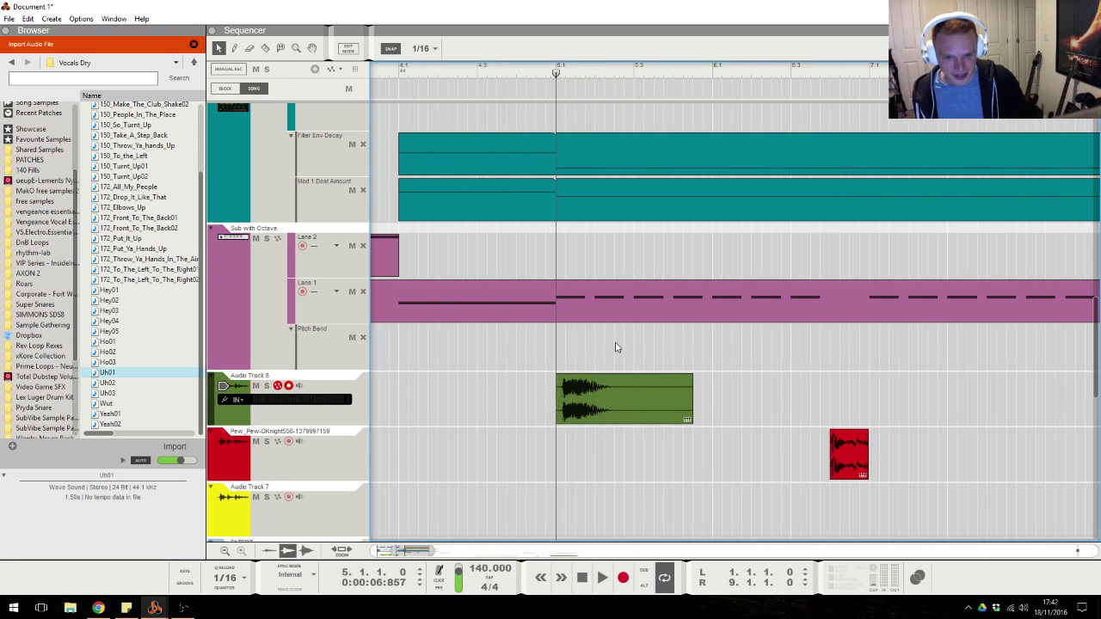
Move the Uh01 clip to 4.4.1, trim it to one beat ending at bar 5, and play from bar 4.
{"action": "left_click_drag", "start_coordinate": [621, 399], "coordinate": [610, 396]}
{"action": "left_click_drag", "start_coordinate": [544, 397], "coordinate": [558, 400]}
{"action": "left_click_drag", "start_coordinate": [693, 398], "coordinate": [559, 419]}
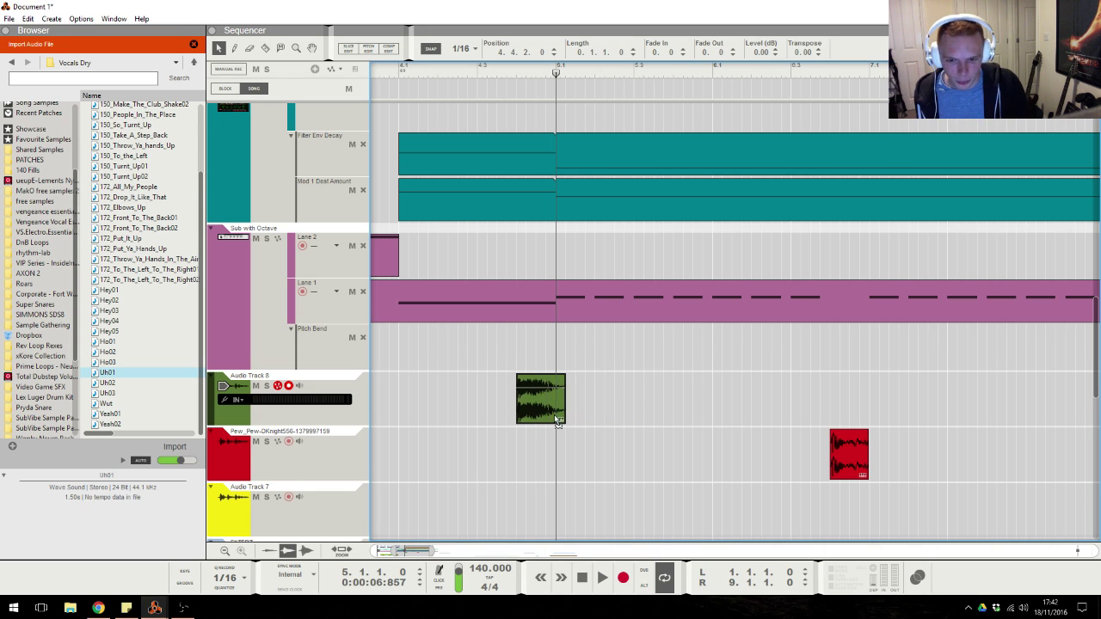
{"action": "left_click", "coordinate": [519, 75]}
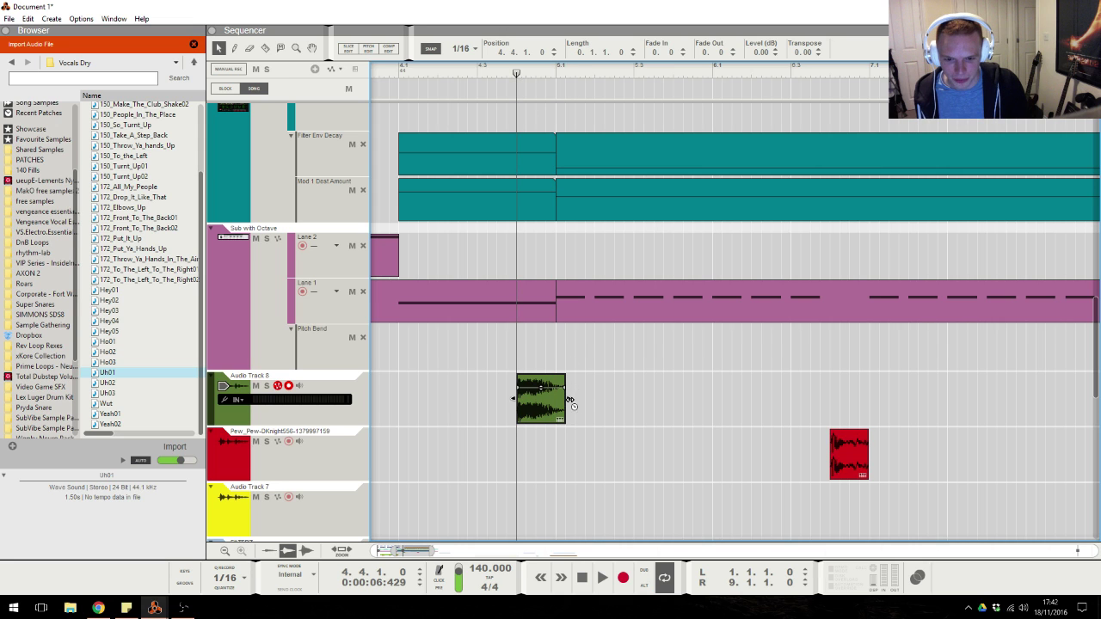
{"action": "left_click", "coordinate": [597, 373]}
{"action": "left_click", "coordinate": [403, 77]}
{"action": "key", "text": "space"}
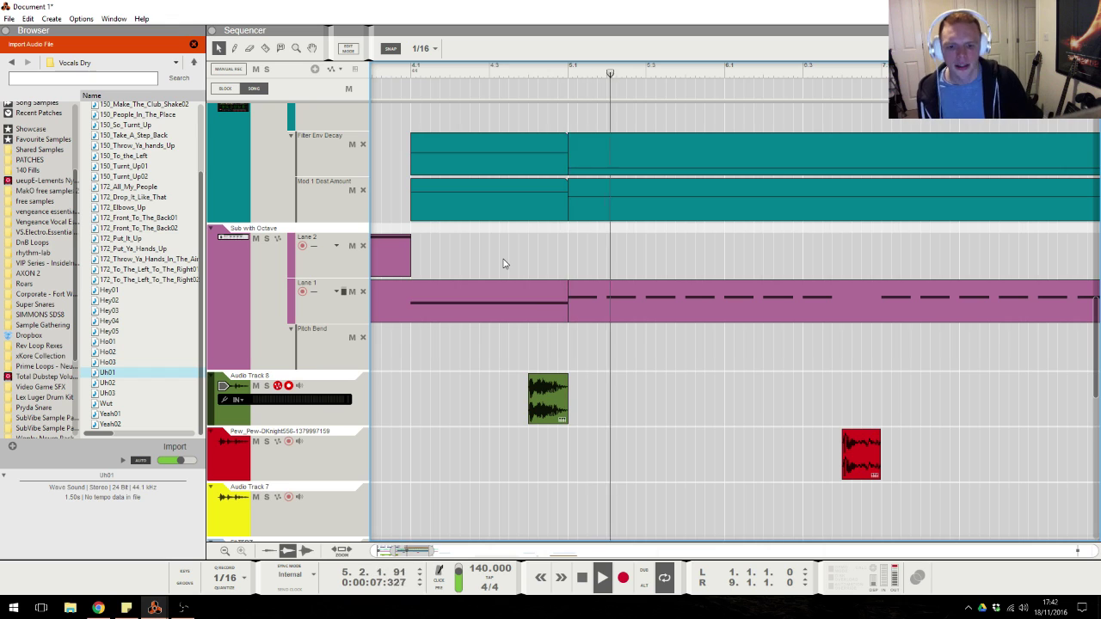
Replay the passage from bar 4 to hear the Uh01 clip in context, and select the clip.
{"action": "key", "text": "space"}
{"action": "right_click", "coordinate": [531, 417]}
{"action": "left_click", "coordinate": [564, 407]}
{"action": "left_click", "coordinate": [409, 75]}
{"action": "key", "text": "space"}
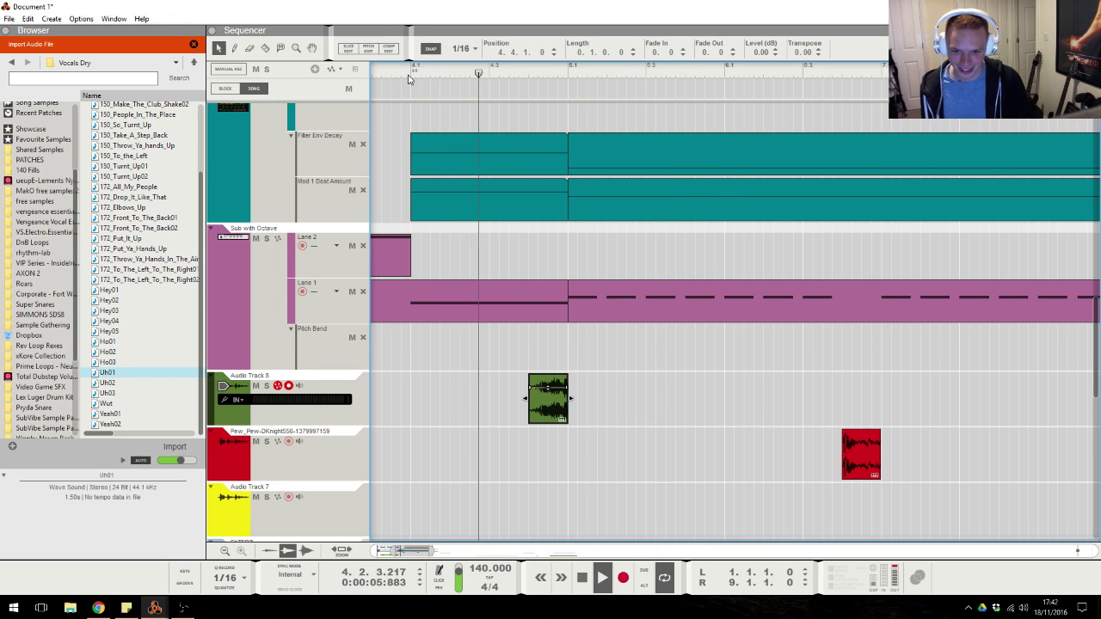
{"action": "key", "text": "space"}
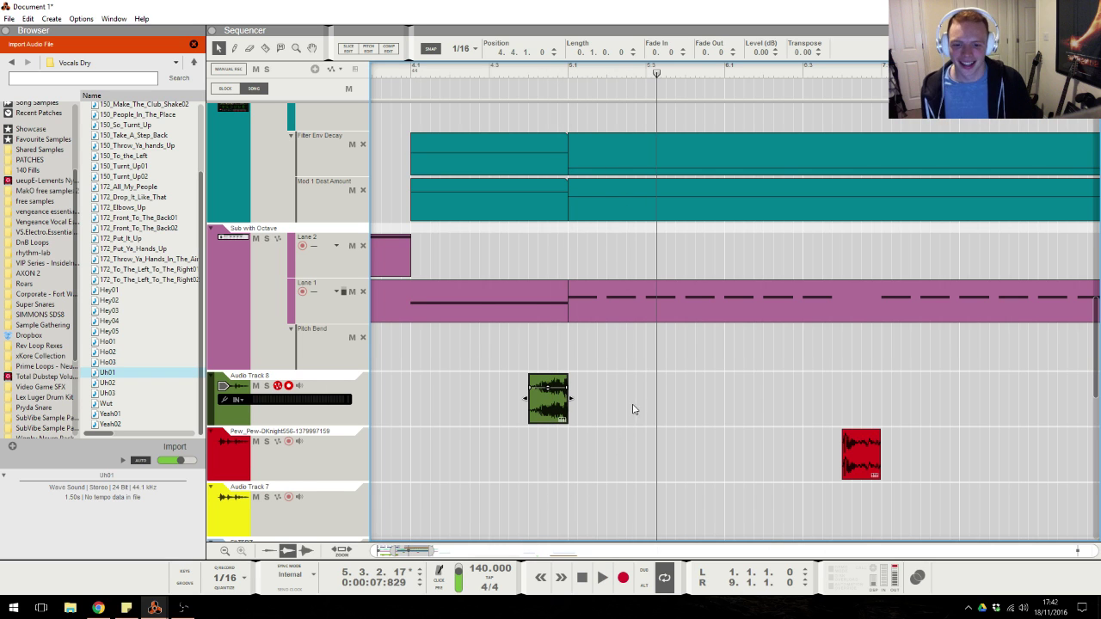
{"action": "left_click", "coordinate": [600, 398]}
{"action": "left_click", "coordinate": [546, 411]}
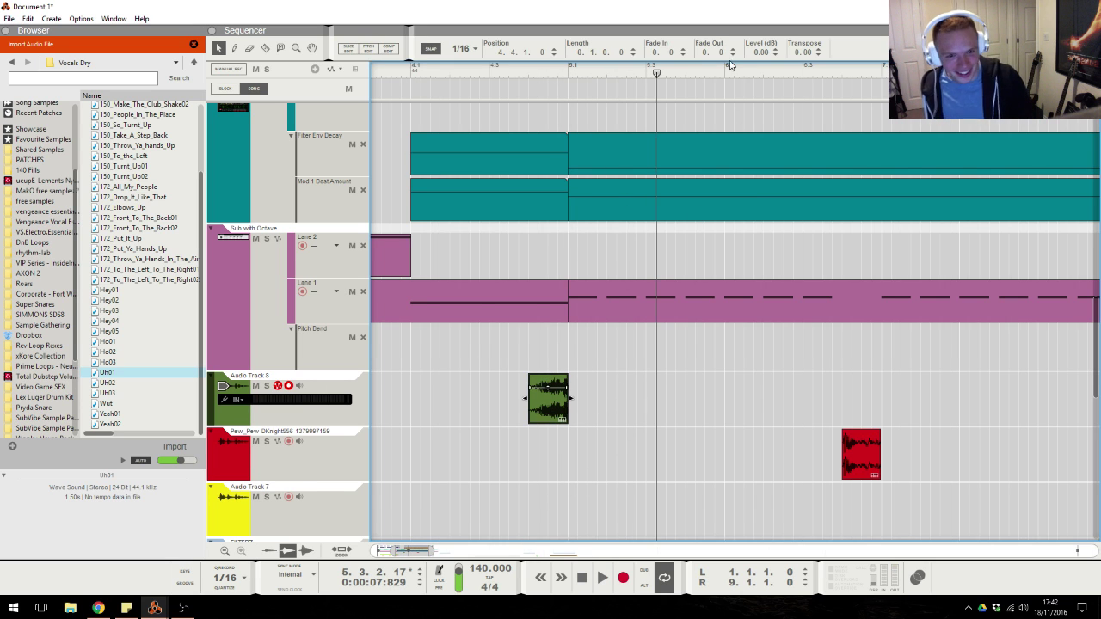
Turn on the high-pass filter for Audio Track 8 in the Spectrum EQ, raise its cutoff, and play the result.
{"action": "left_click", "coordinate": [366, 393]}
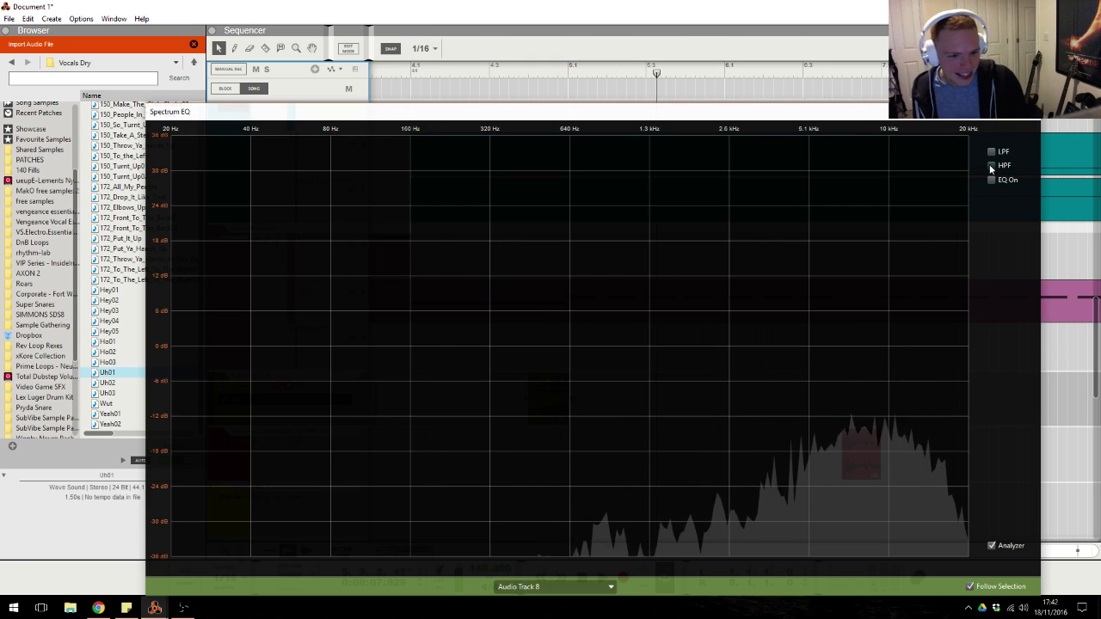
{"action": "left_click", "coordinate": [992, 165]}
{"action": "left_click_drag", "start_coordinate": [458, 337], "coordinate": [559, 346]}
{"action": "key", "text": "Escape"}
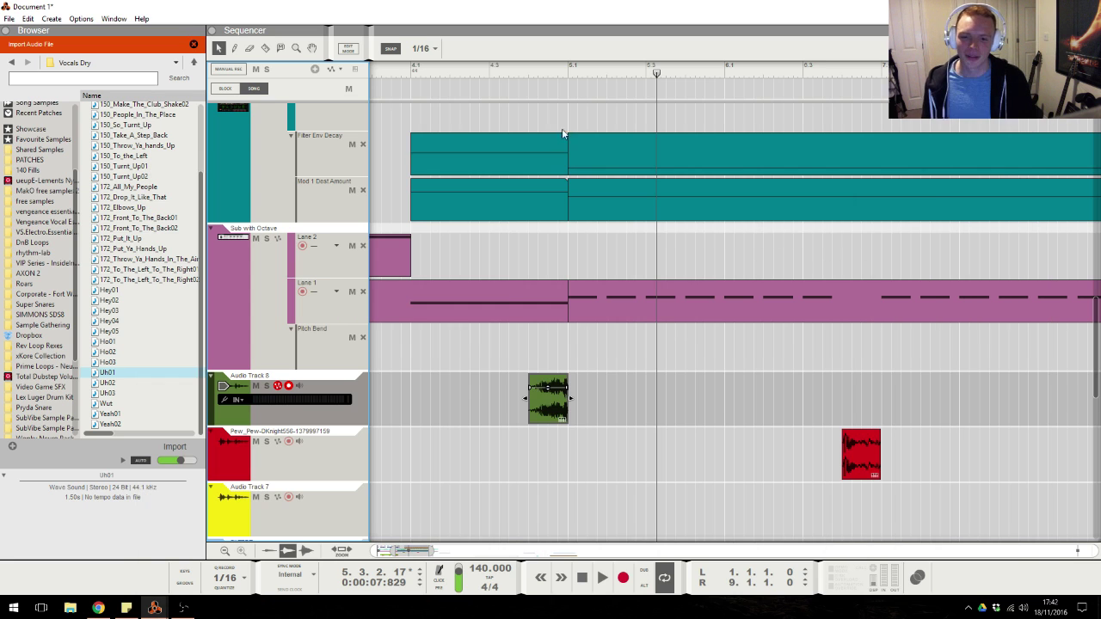
{"action": "key", "text": "space"}
{"action": "left_click", "coordinate": [658, 397]}
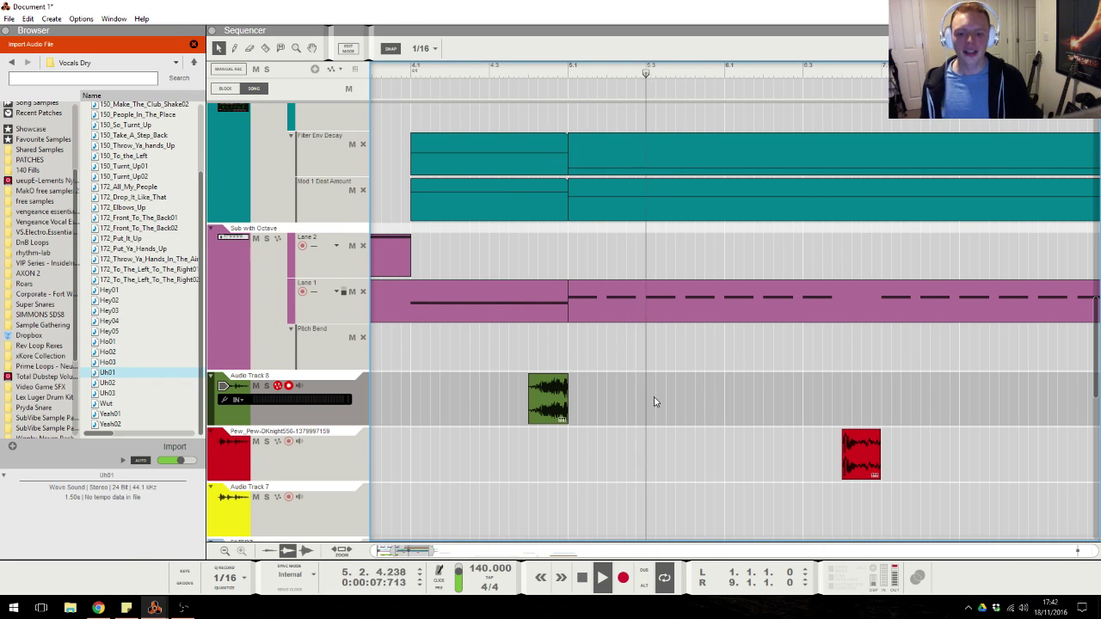
Play through the end of bar 8, and check the Twitch chat in Chrome for viewer suggestions.
{"action": "left_click_drag", "start_coordinate": [435, 550], "coordinate": [472, 550]}
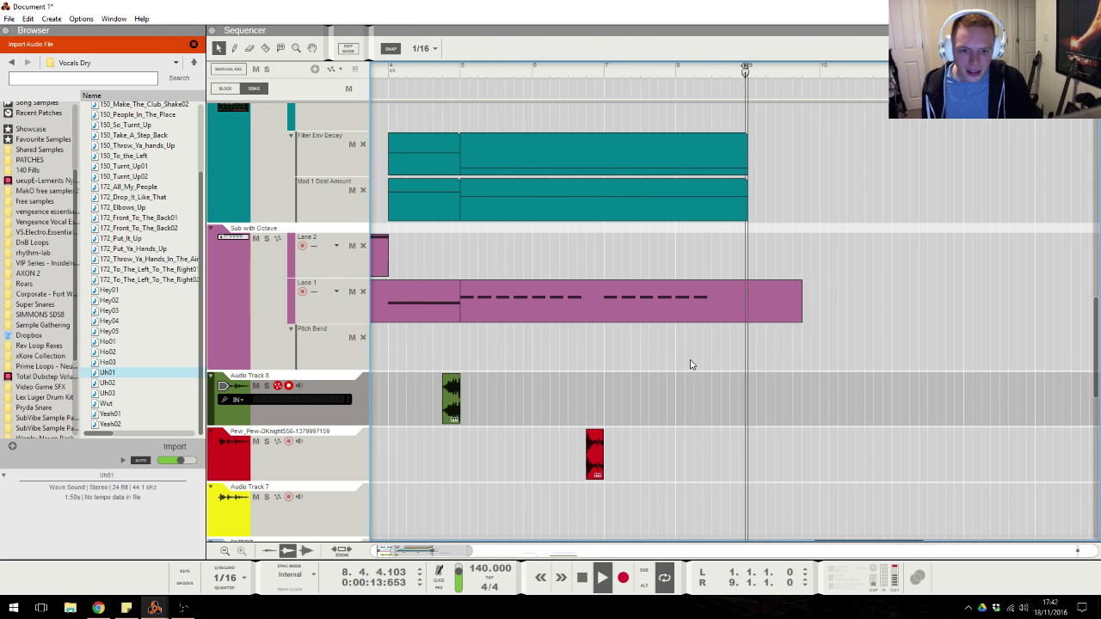
{"action": "scroll", "coordinate": [688, 364], "scroll_direction": "down", "scroll_amount": 5}
{"action": "scroll", "coordinate": [689, 365], "scroll_direction": "up", "scroll_amount": 1}
{"action": "left_click", "coordinate": [834, 78]}
{"action": "left_click", "coordinate": [98, 607]}
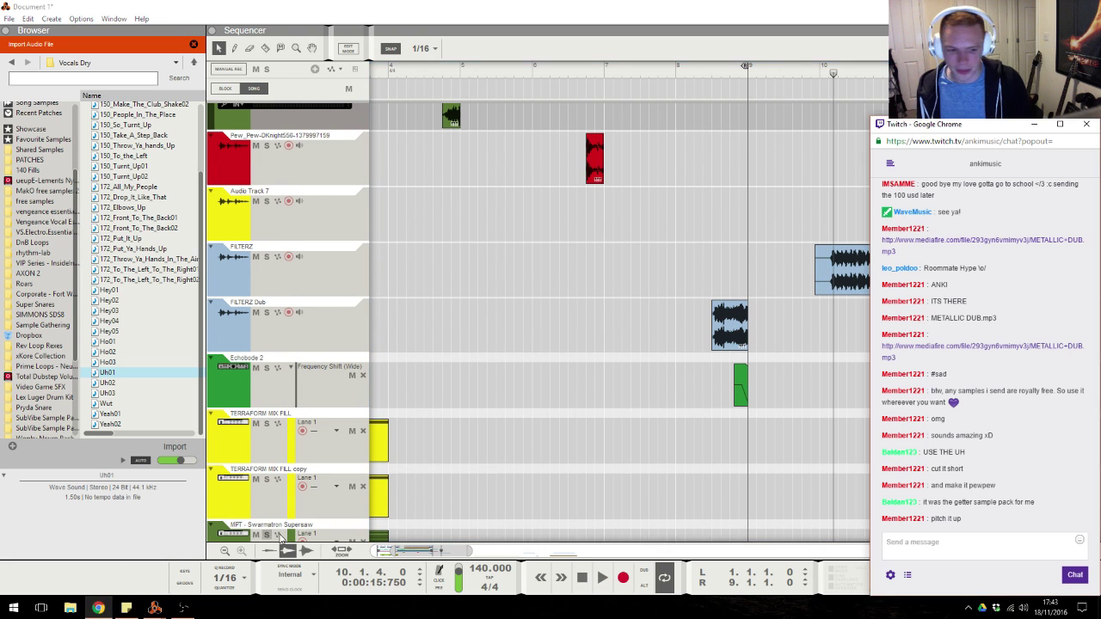
{"action": "left_click", "coordinate": [504, 333]}
{"action": "scroll", "coordinate": [306, 282], "scroll_direction": "up", "scroll_amount": 3}
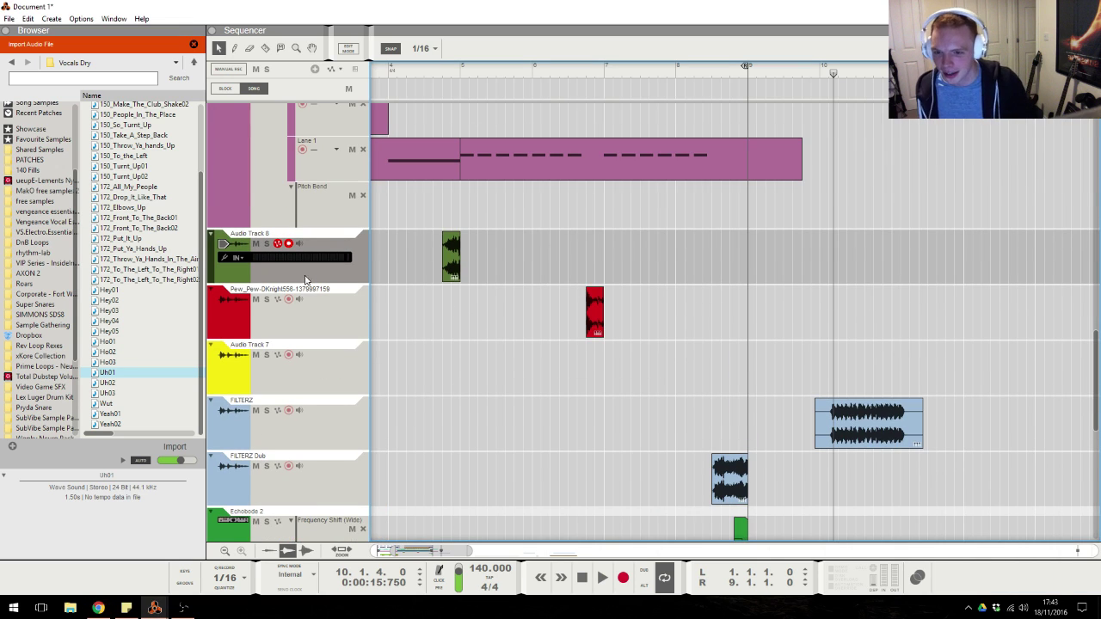
Create a dub track of Audio Track 8 and place a 1/16-long Uh01 clip on it at 5.1.2.
{"action": "key", "text": "ctrl+d"}
{"action": "left_click_drag", "start_coordinate": [460, 275], "coordinate": [464, 316]}
{"action": "right_click", "coordinate": [464, 316]}
{"action": "left_click", "coordinate": [525, 588]}
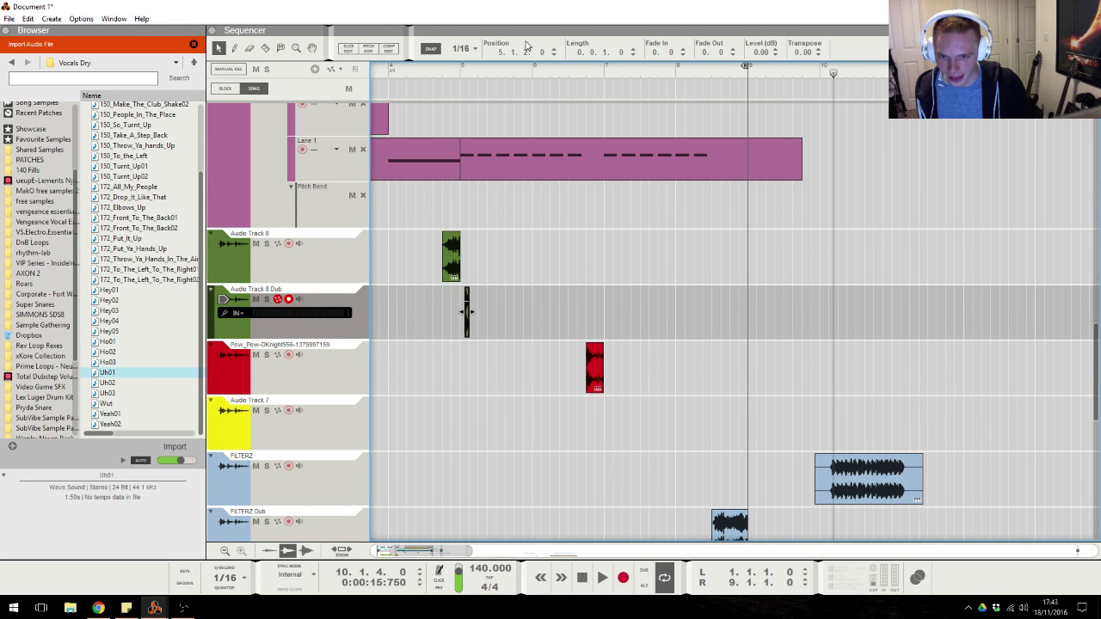
Set the snap to 1/8 and repeat the short Uh01 clip every 1/8 note from 5.1.2 up to about 6.4.1.
{"action": "left_click", "coordinate": [472, 52]}
{"action": "left_click", "coordinate": [468, 99]}
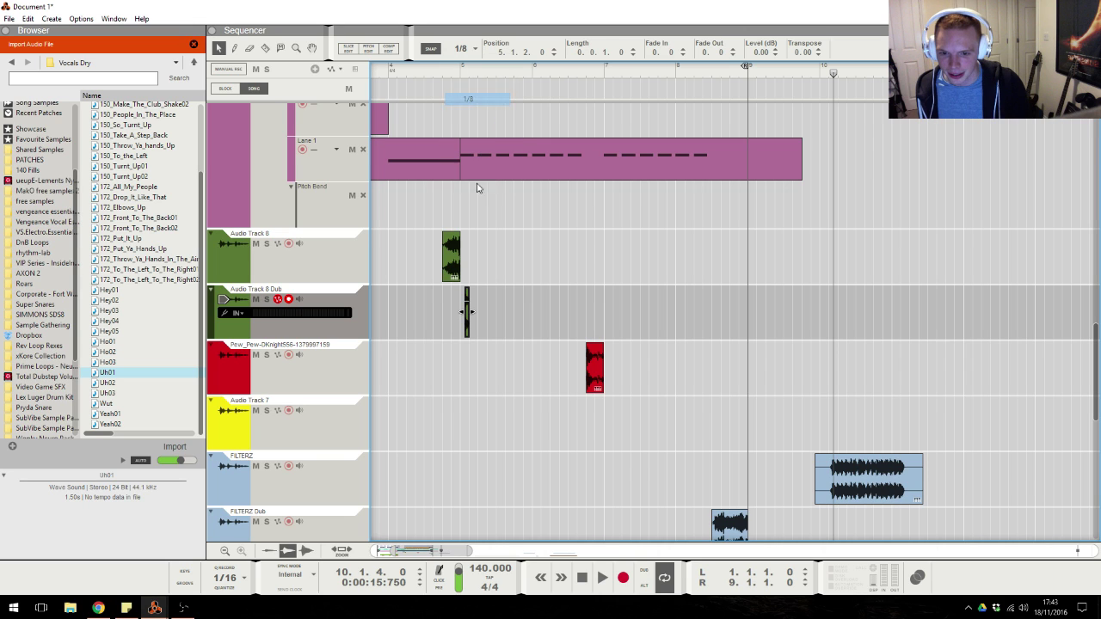
{"action": "key", "text": "ctrl+d"}
{"action": "key", "text": "ctrl+d"}
{"action": "key", "text": "ctrl+d"}
{"action": "key", "text": "ctrl+d"}
{"action": "key", "text": "ctrl+d"}
{"action": "key", "text": "ctrl+d"}
{"action": "key", "text": "ctrl+d"}
{"action": "key", "text": "ctrl+d"}
{"action": "key", "text": "ctrl+d"}
{"action": "key", "text": "ctrl+d"}
{"action": "key", "text": "ctrl+d"}
{"action": "key", "text": "ctrl+d"}
{"action": "key", "text": "ctrl+d"}
{"action": "key", "text": "ctrl+d"}
{"action": "key", "text": "ctrl+d"}
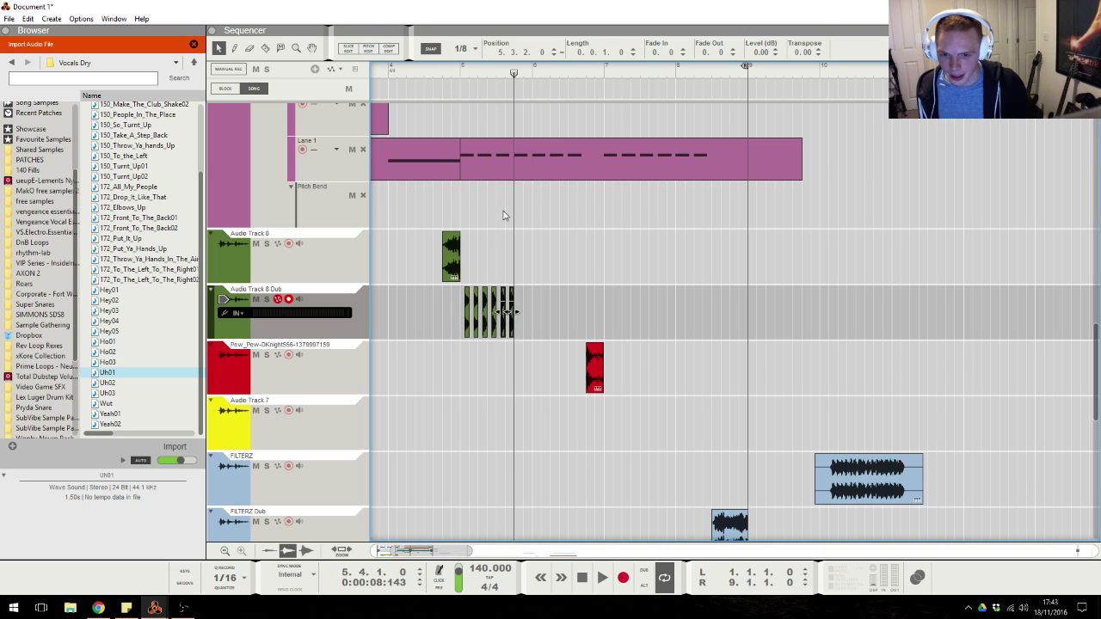
Play the Uh01 run, delete all its clips except one on Audio Track 8 Dub, and move that clip to 5.1.3 with 1/16 snap.
{"action": "key", "text": "space"}
{"action": "left_click", "coordinate": [640, 258]}
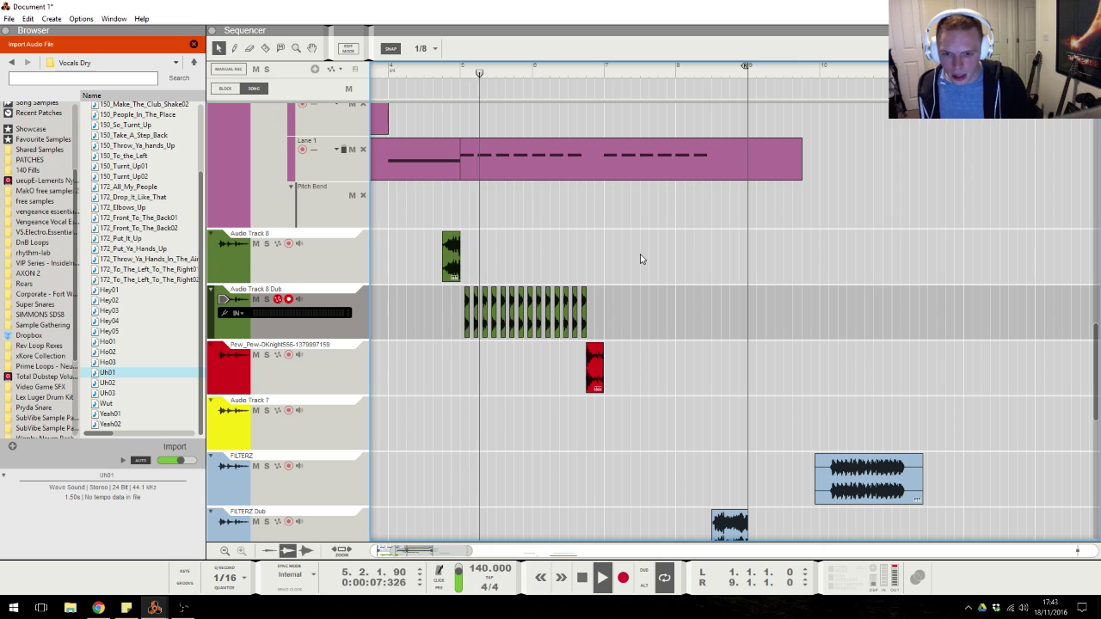
{"action": "left_click_drag", "start_coordinate": [455, 330], "coordinate": [464, 333]}
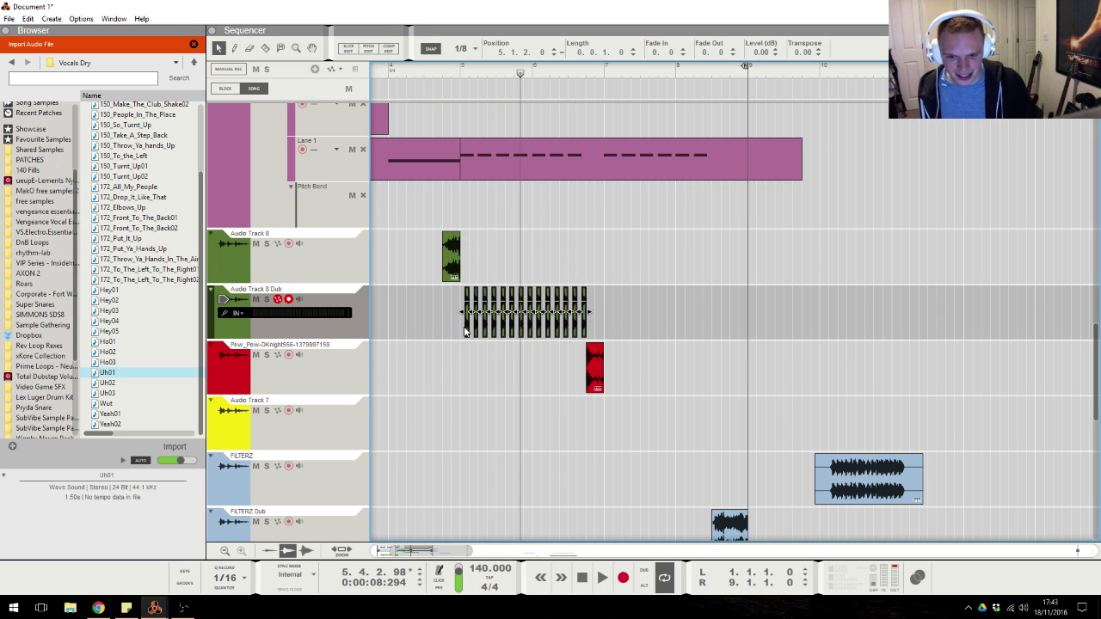
{"action": "left_click_drag", "start_coordinate": [640, 334], "coordinate": [472, 310]}
{"action": "key", "text": "Delete"}
{"action": "left_click", "coordinate": [423, 48]}
{"action": "left_click", "coordinate": [435, 117]}
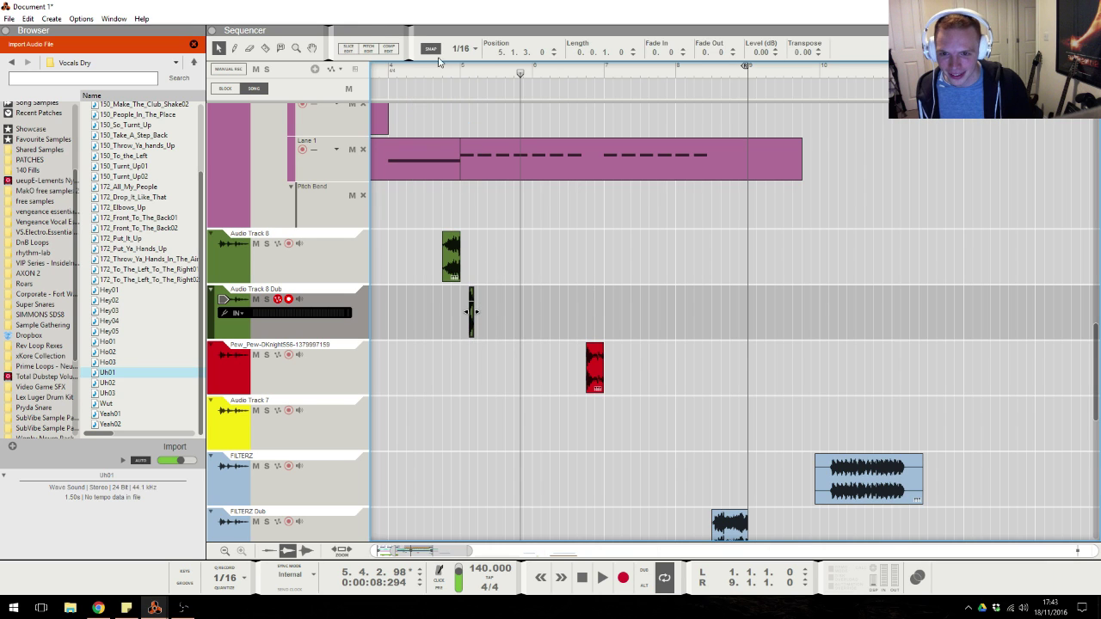
Set the snap to 1/8, repeat the short Uh01 clip every 1/8 note from 5.1.3 to 6.1.3, and play it from 4.4.1.
{"action": "left_click", "coordinate": [460, 48]}
{"action": "left_click", "coordinate": [469, 99]}
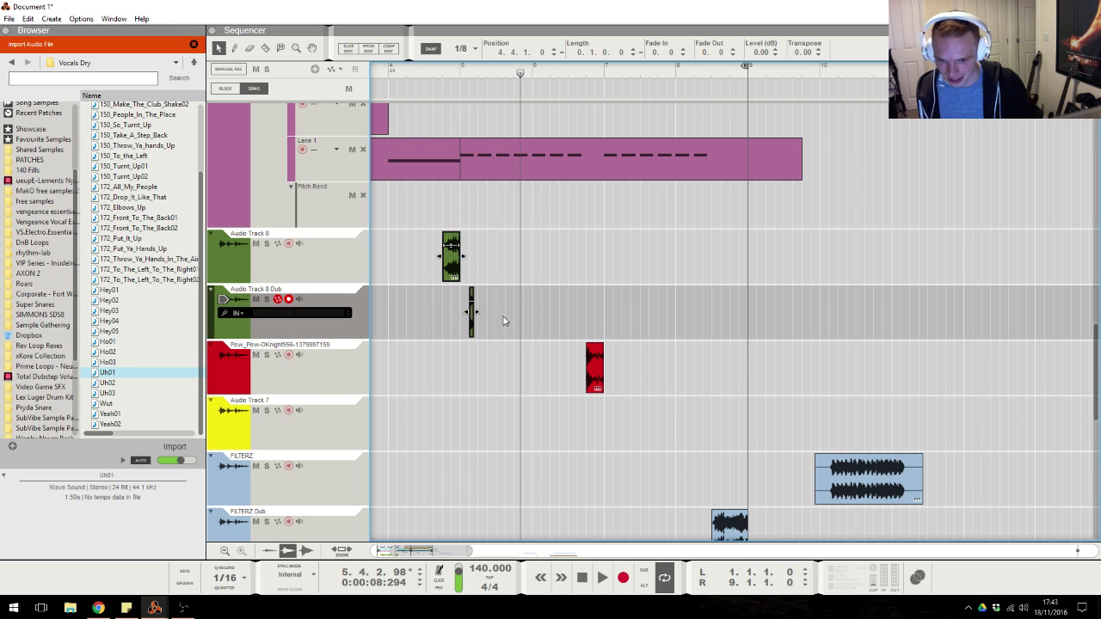
{"action": "key", "text": "ctrl+c"}
{"action": "key", "text": "ctrl+v"}
{"action": "key", "text": "ctrl+v"}
{"action": "key", "text": "ctrl+v"}
{"action": "key", "text": "ctrl+v"}
{"action": "key", "text": "ctrl+v"}
{"action": "key", "text": "ctrl+v"}
{"action": "key", "text": "ctrl+v"}
{"action": "key", "text": "ctrl+v"}
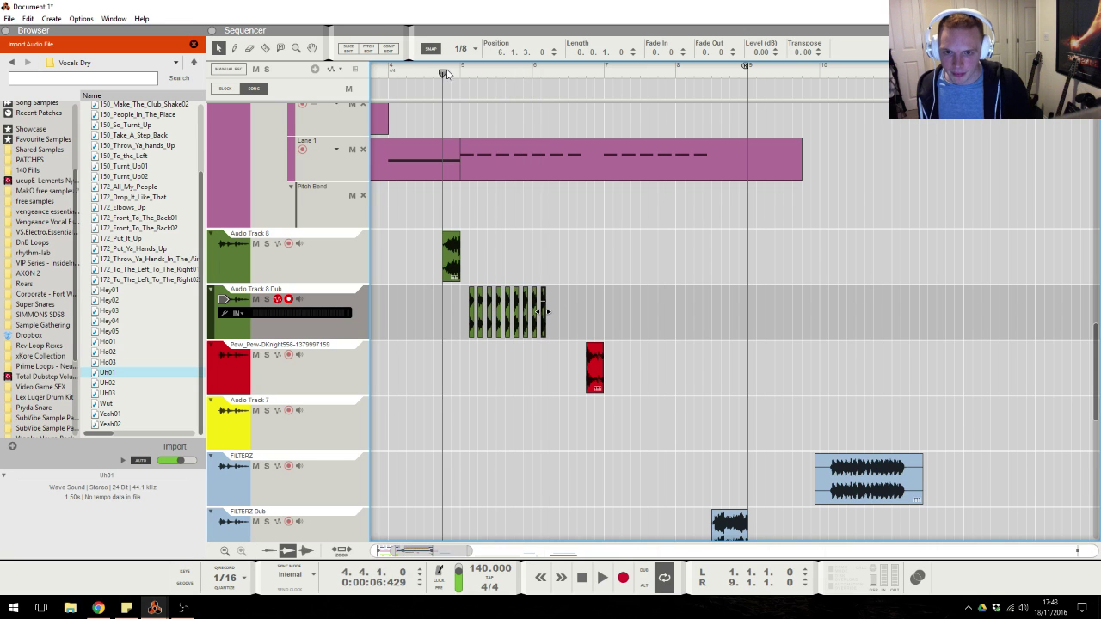
{"action": "left_click", "coordinate": [444, 74]}
{"action": "key", "text": "space"}
{"action": "left_click", "coordinate": [487, 319]}
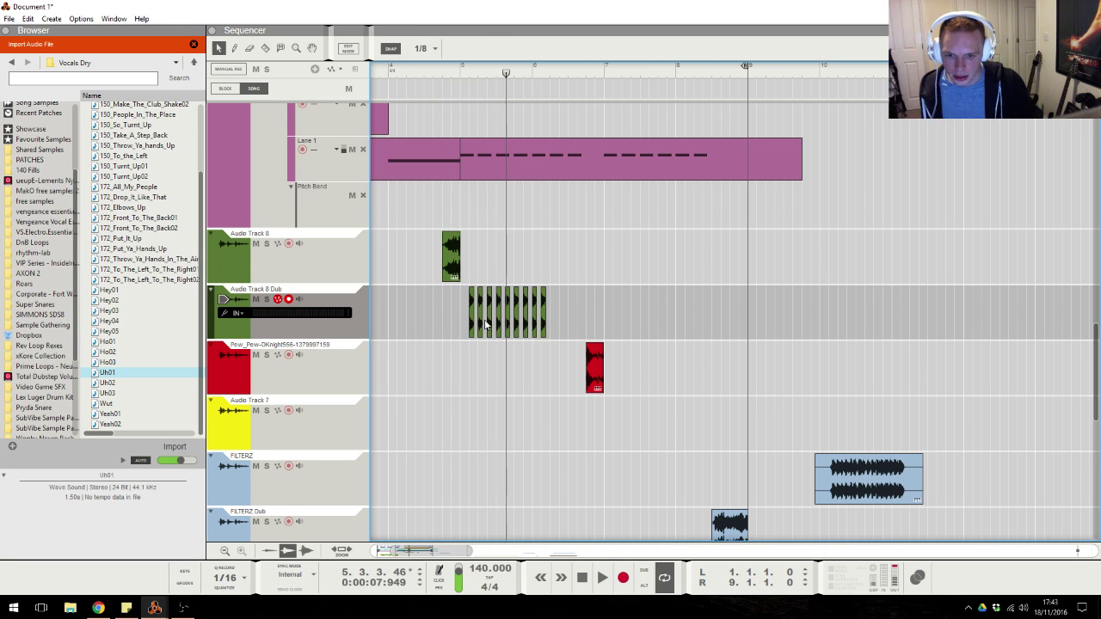
Thin the Uh01 run to one clip per 1/4 note in bar 5 and duplicate that bar through bar 8 with Bar snap.
{"action": "left_click", "coordinate": [500, 329]}
{"action": "left_click_drag", "start_coordinate": [520, 327], "coordinate": [423, 311]}
{"action": "left_click", "coordinate": [464, 49]}
{"action": "left_click", "coordinate": [468, 73]}
{"action": "left_click", "coordinate": [464, 48]}
{"action": "left_click", "coordinate": [468, 61]}
{"action": "left_click_drag", "start_coordinate": [610, 229], "coordinate": [474, 327]}
{"action": "key", "text": "ctrl+d"}
{"action": "key", "text": "ctrl+d"}
{"action": "key", "text": "ctrl+d"}
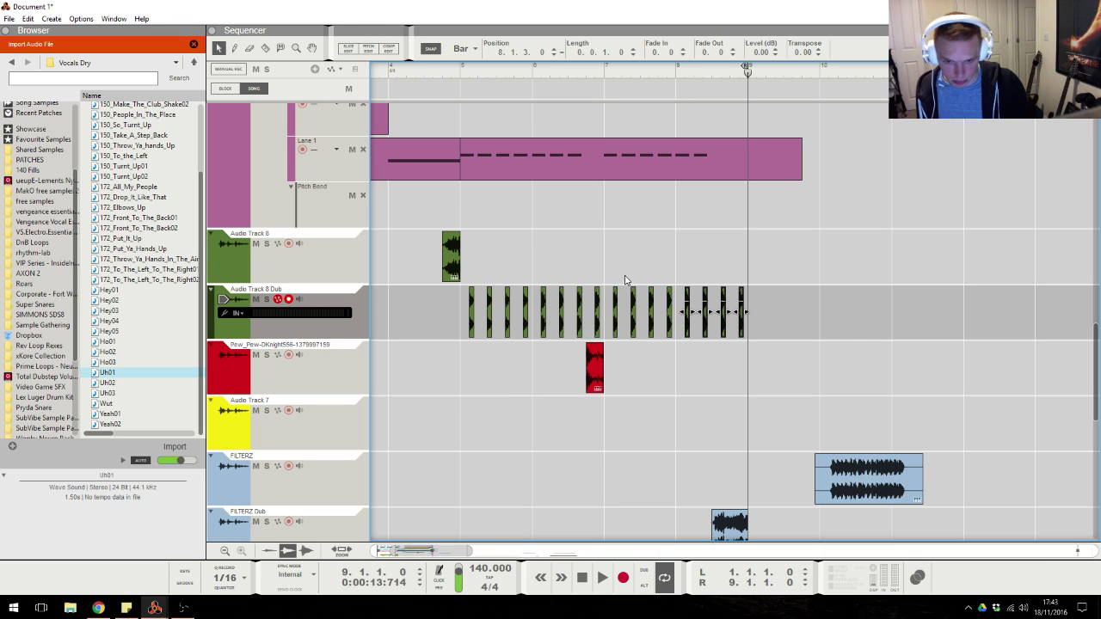
Delete the last two Uh01 clips in bar 8, play the run, and open the transpose value of the remaining clips.
{"action": "left_click_drag", "start_coordinate": [760, 319], "coordinate": [725, 319]}
{"action": "key", "text": "Delete"}
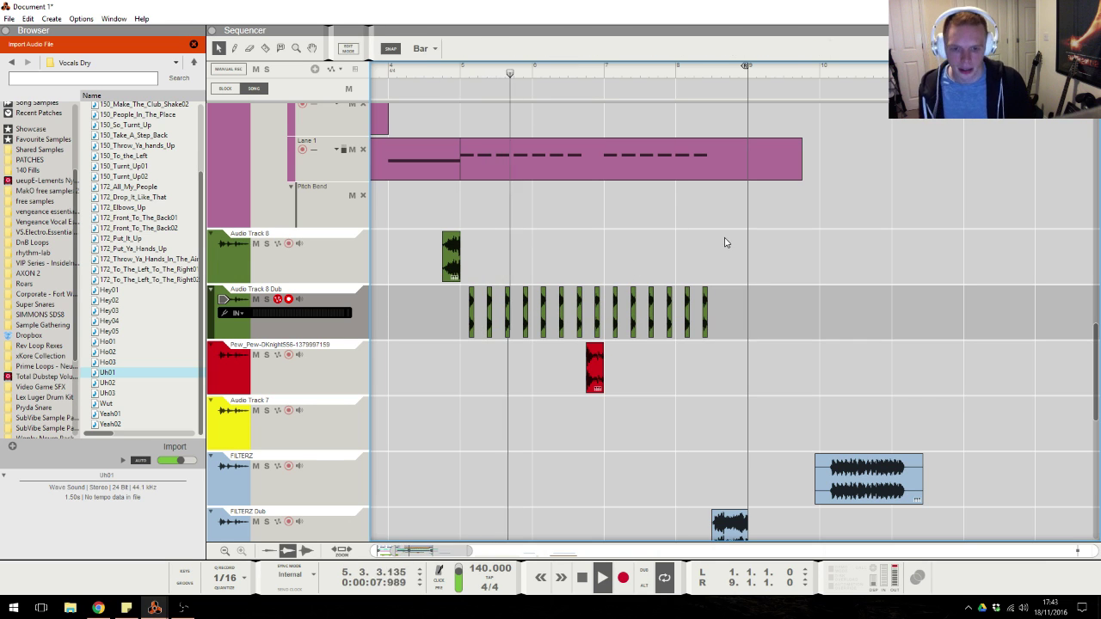
{"action": "left_click_drag", "start_coordinate": [418, 325], "coordinate": [844, 314]}
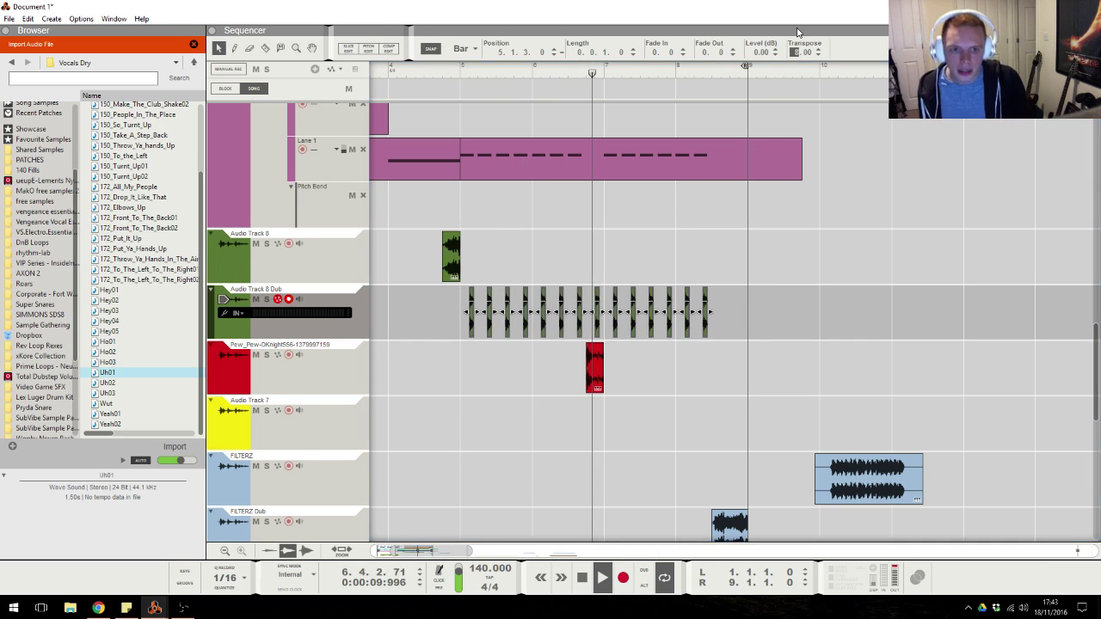
In the mixer, raise the Sub with Octave level to about 3.1 dB and adjust the Combinator 1 level during playback.
{"action": "key", "text": "alt+Tab"}
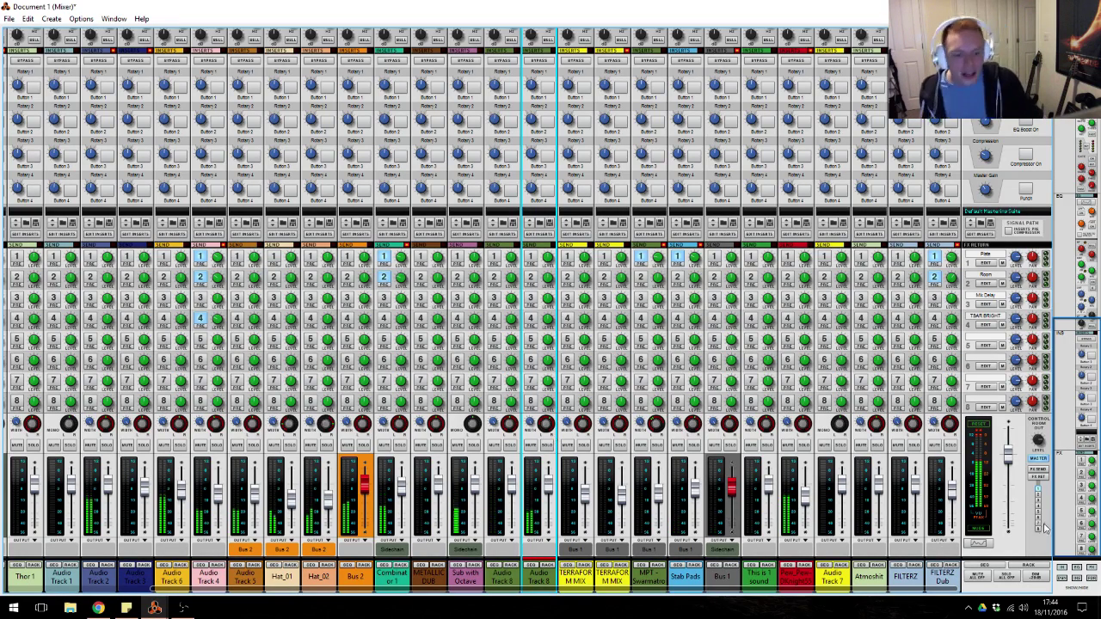
{"action": "key", "text": "F2"}
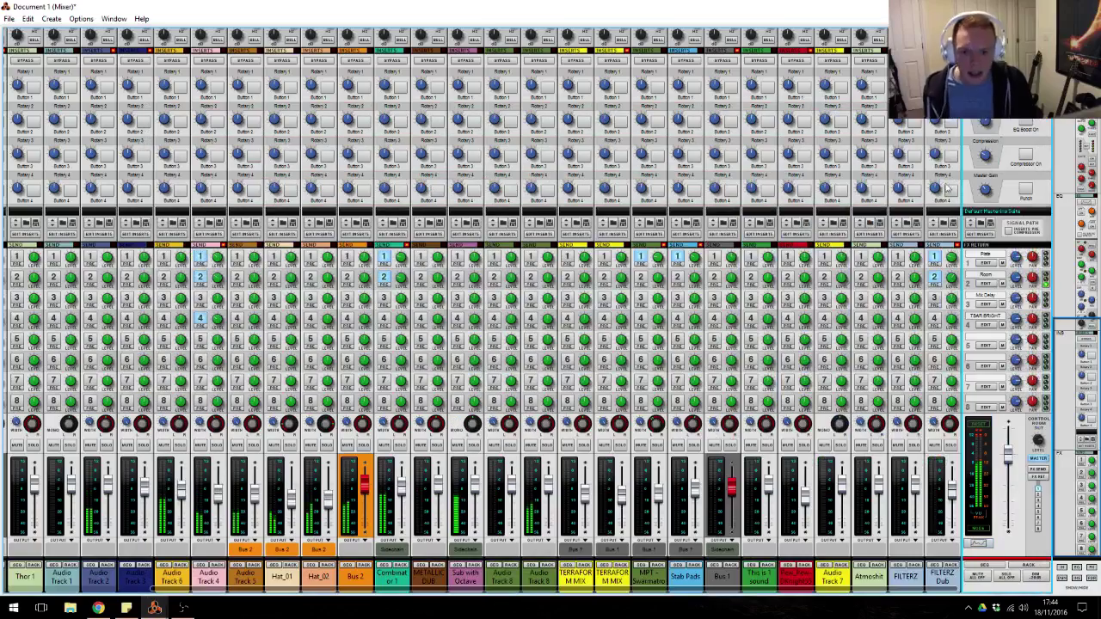
{"action": "left_click", "coordinate": [1027, 117]}
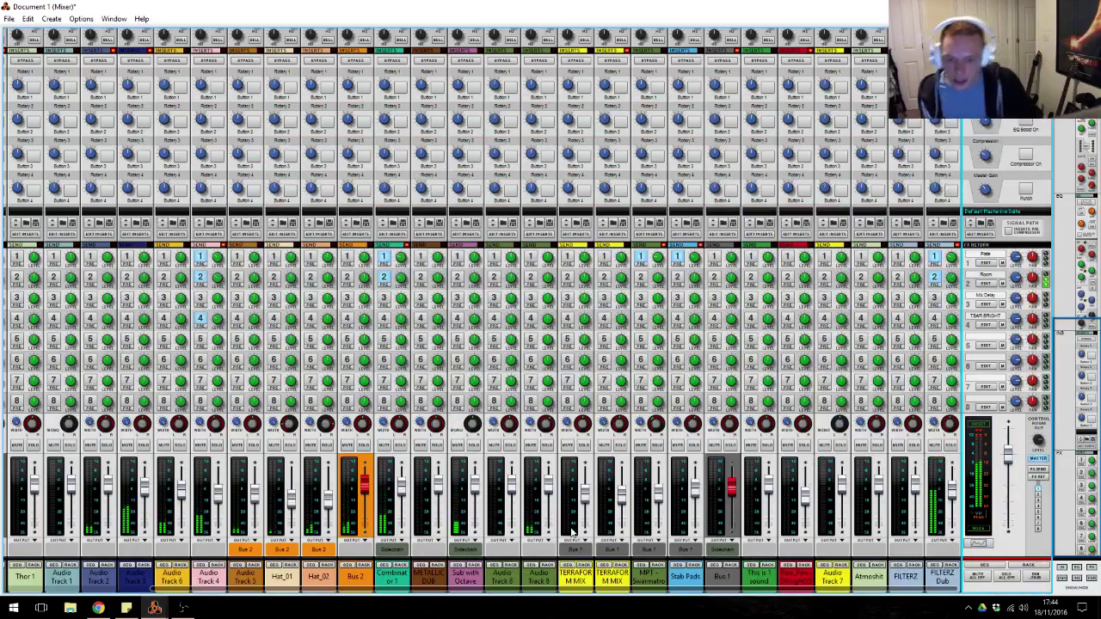
{"action": "left_click", "coordinate": [478, 487], "text": "shift"}
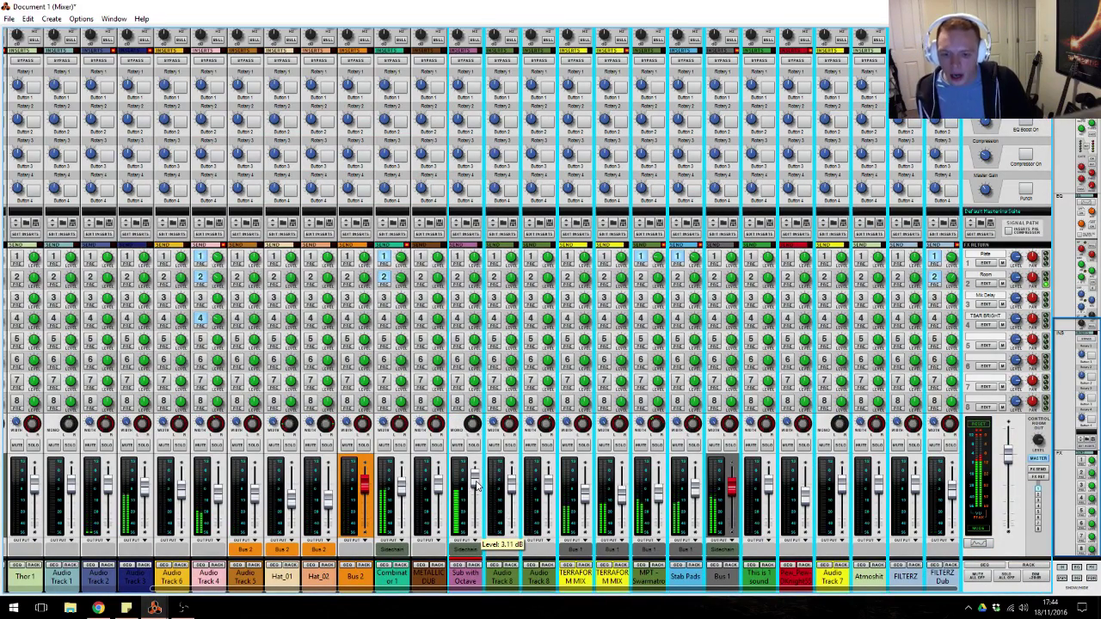
{"action": "left_click", "coordinate": [402, 488], "text": "shift"}
Boost Combinator 1's low-mid band by about 4.4 dB near 230 Hz in the Spectrum EQ, and return to the sequencer.
{"action": "left_click", "coordinate": [394, 578]}
{"action": "key", "text": "F2"}
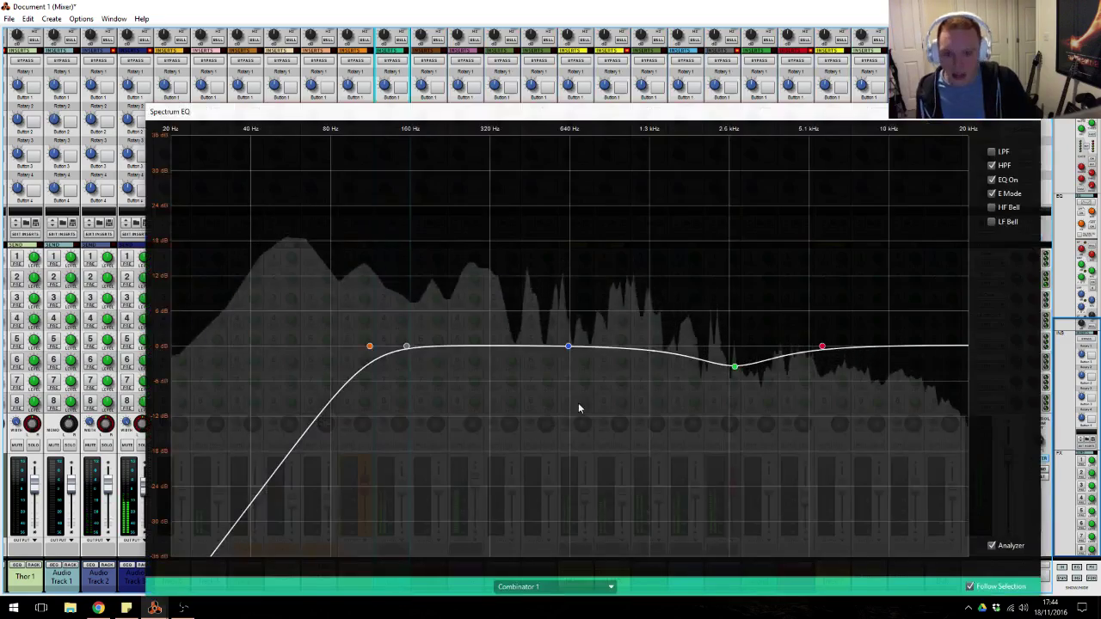
{"action": "left_click_drag", "start_coordinate": [567, 346], "coordinate": [455, 324]}
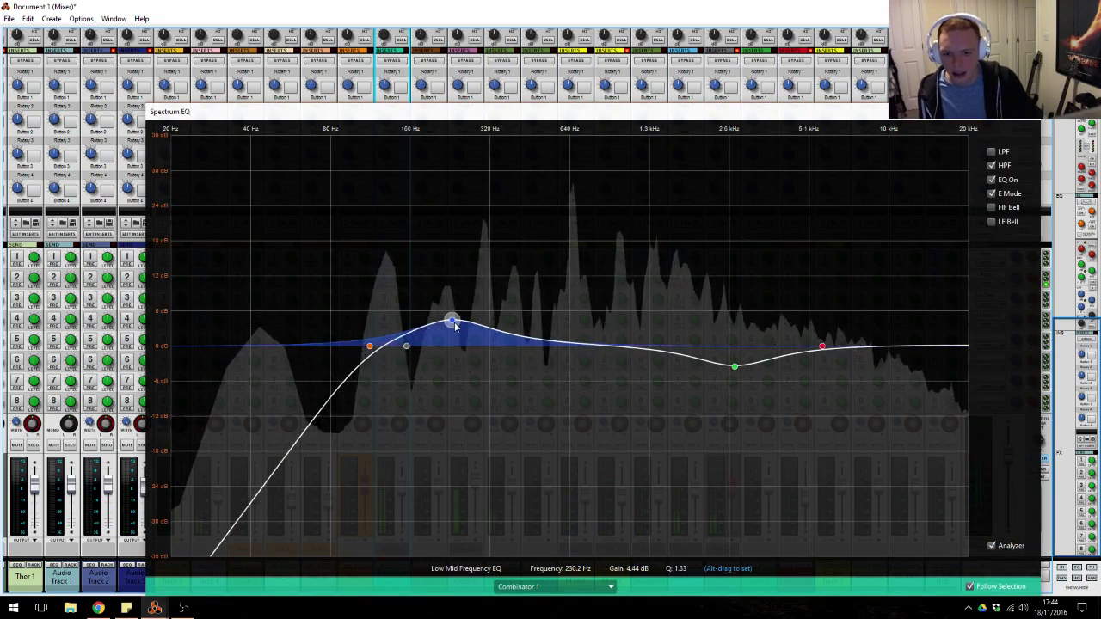
{"action": "key", "text": "F2"}
{"action": "key", "text": "alt+Tab"}
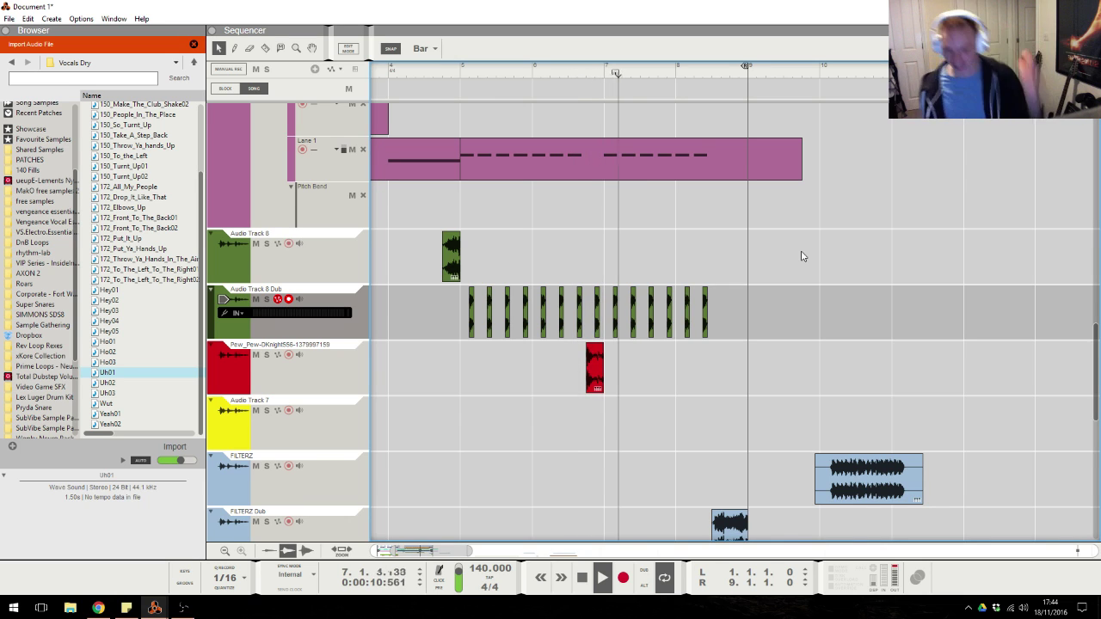
Stop playback after bar 8 starts and check the Twitch chat in Chrome for viewer comments.
{"action": "scroll", "coordinate": [262, 471], "scroll_direction": "down", "scroll_amount": 2}
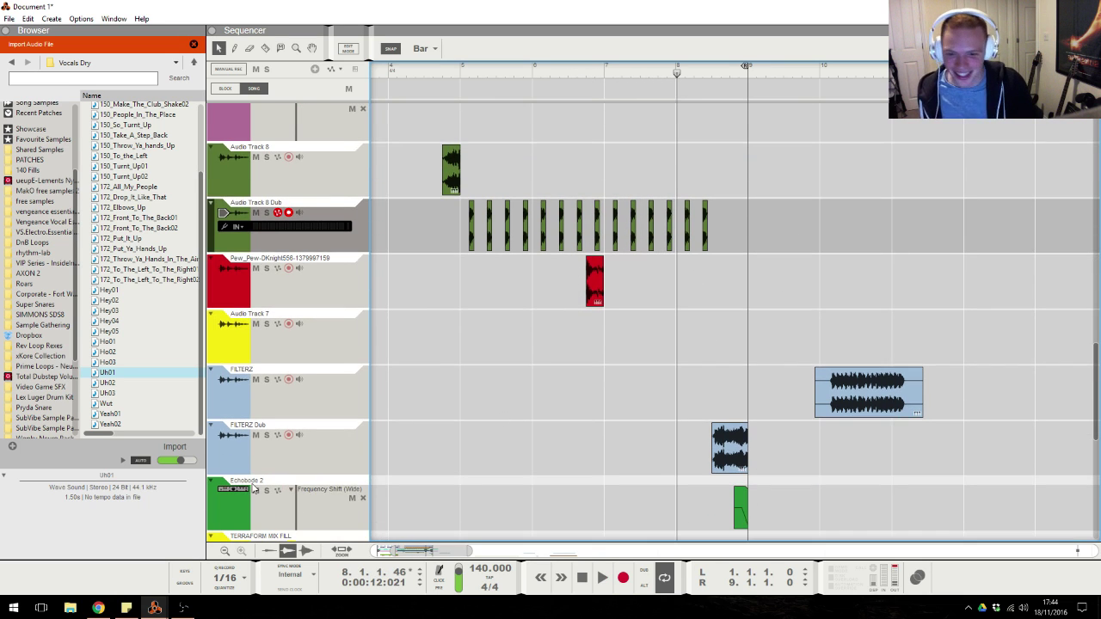
{"action": "left_click", "coordinate": [109, 608]}
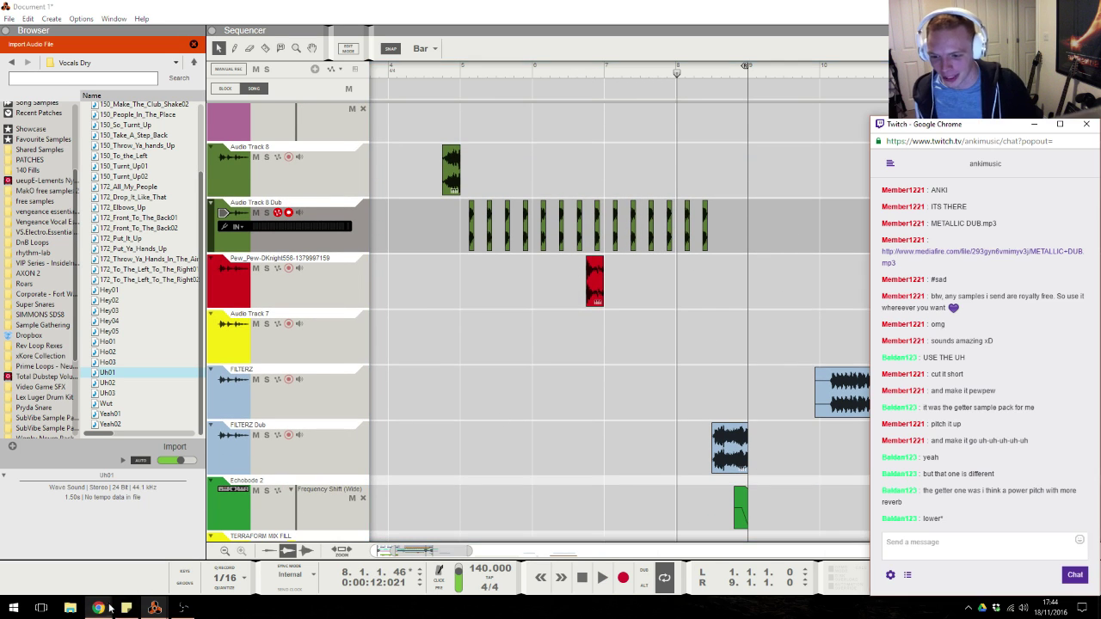
{"action": "left_click", "coordinate": [794, 251]}
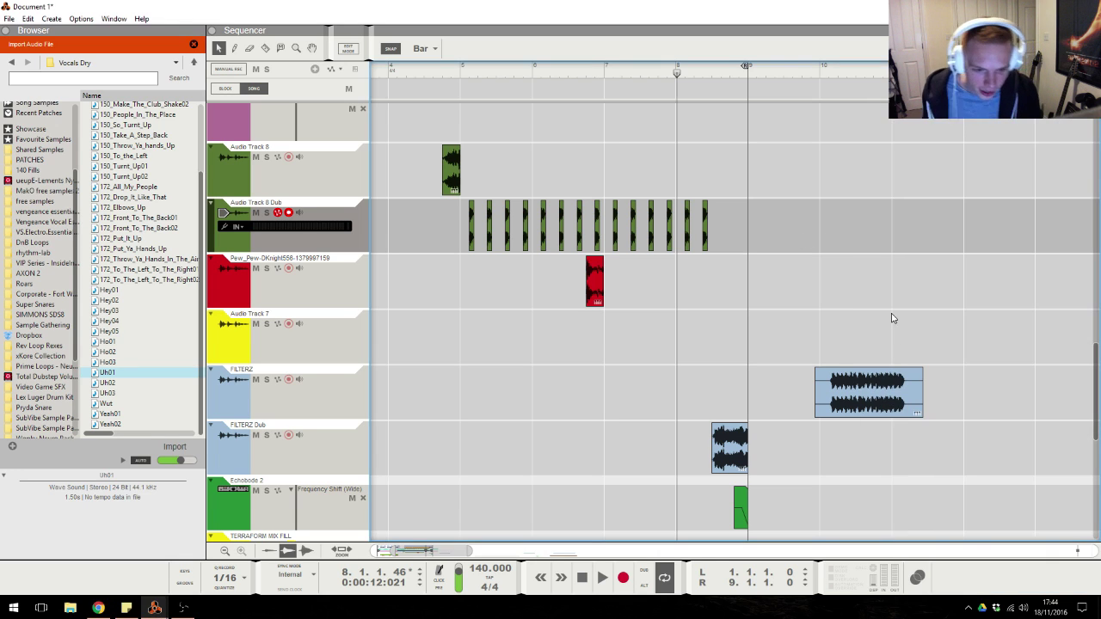
Solo the FILTERZ track, audition its clip near bar 10, and split the clip at its slices.
{"action": "left_click", "coordinate": [266, 379]}
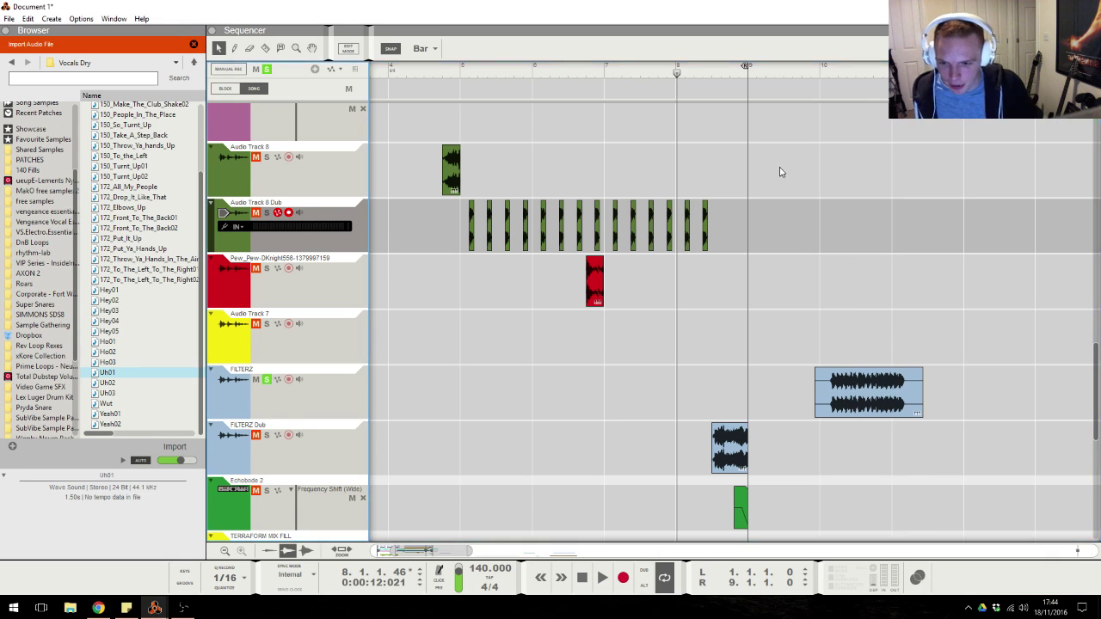
{"action": "left_click", "coordinate": [830, 73]}
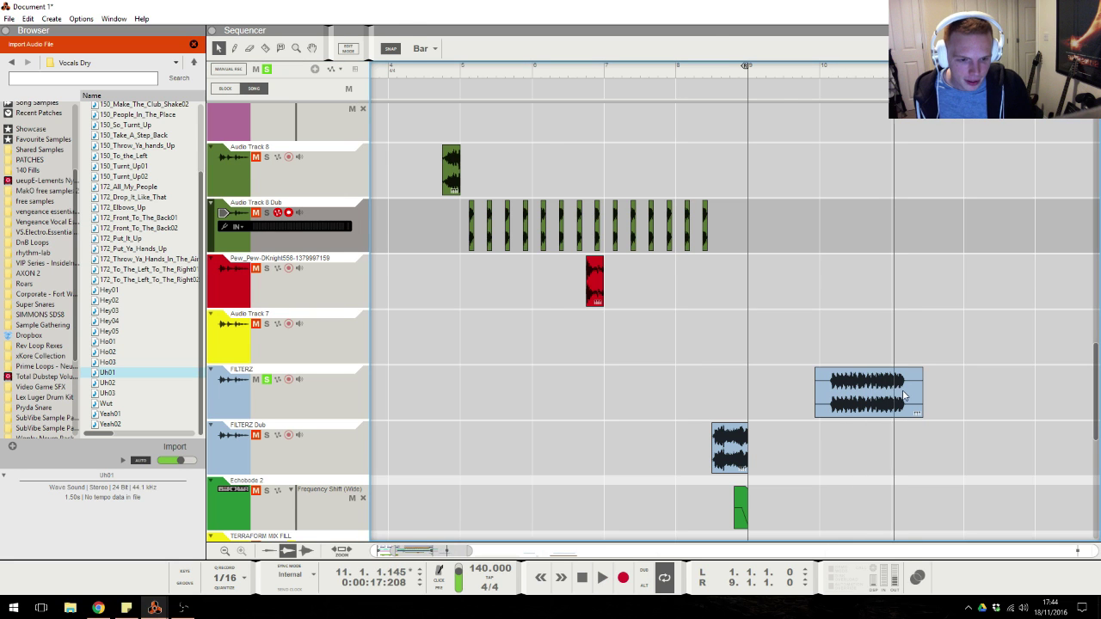
{"action": "double_click", "coordinate": [904, 391]}
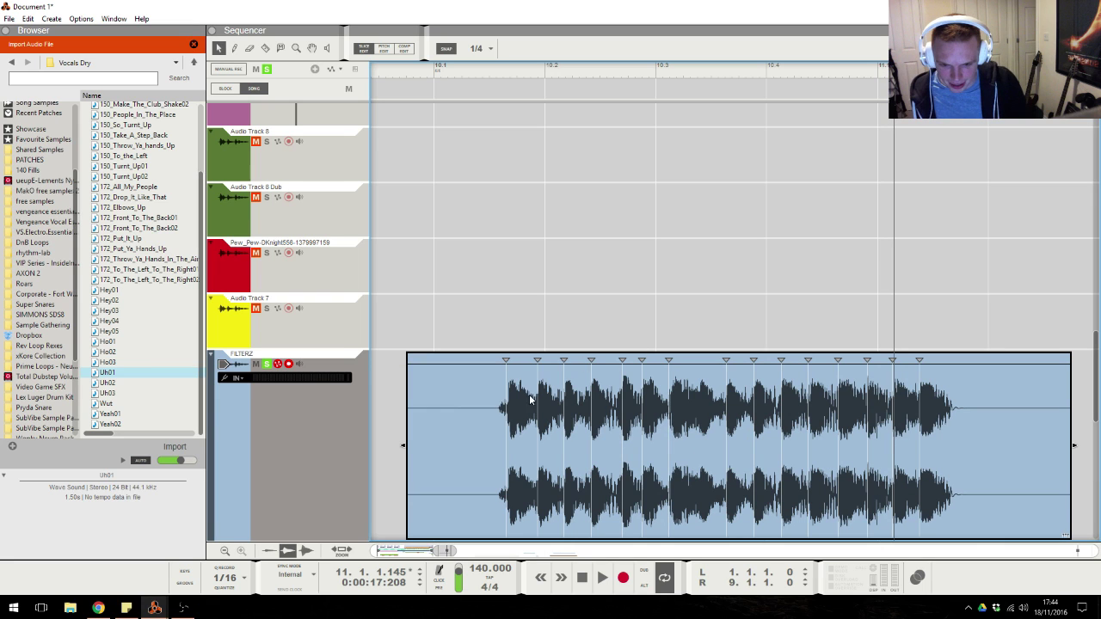
{"action": "right_click", "coordinate": [536, 395]}
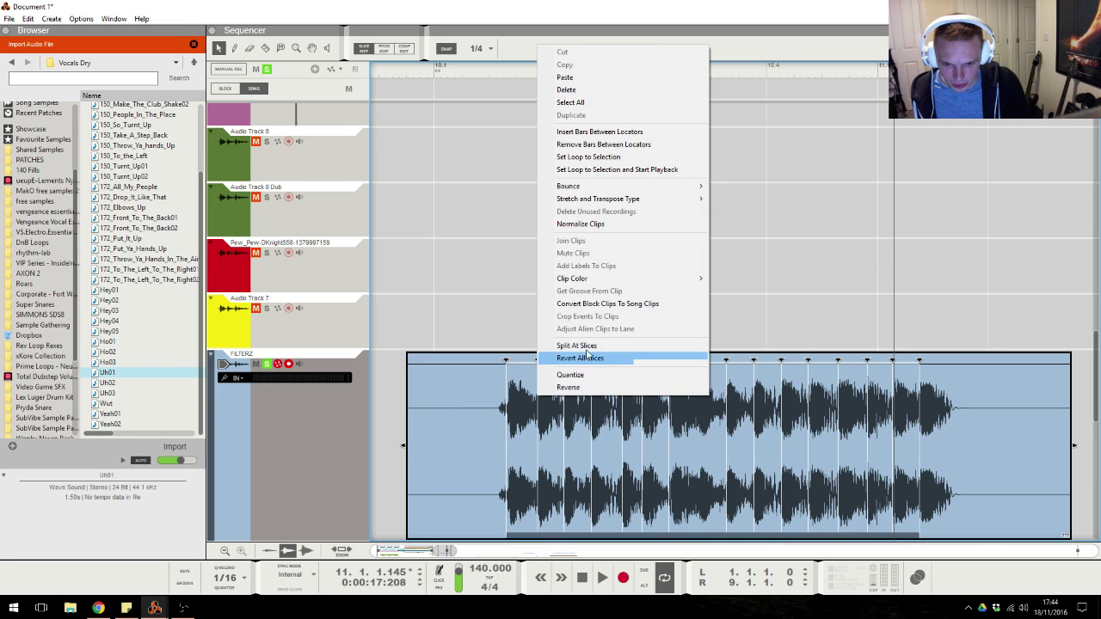
{"action": "left_click", "coordinate": [591, 359]}
{"action": "key", "text": "Escape"}
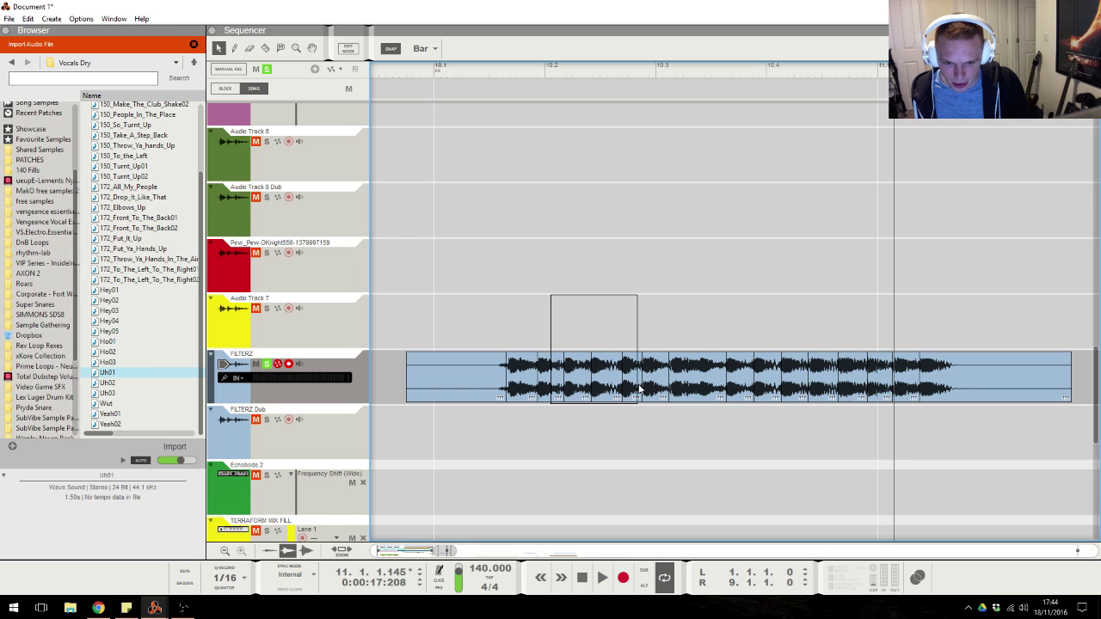
Delete the unwanted FILTERZ slices so that four consecutive ones remain, and move those to start at 9.3.3.130.
{"action": "left_click_drag", "start_coordinate": [638, 389], "coordinate": [639, 392]}
{"action": "left_click_drag", "start_coordinate": [435, 552], "coordinate": [427, 552]}
{"action": "left_click_drag", "start_coordinate": [910, 350], "coordinate": [624, 401]}
{"action": "left_click_drag", "start_coordinate": [744, 327], "coordinate": [1047, 418]}
{"action": "key", "text": "Delete"}
{"action": "left_click_drag", "start_coordinate": [506, 374], "coordinate": [361, 381]}
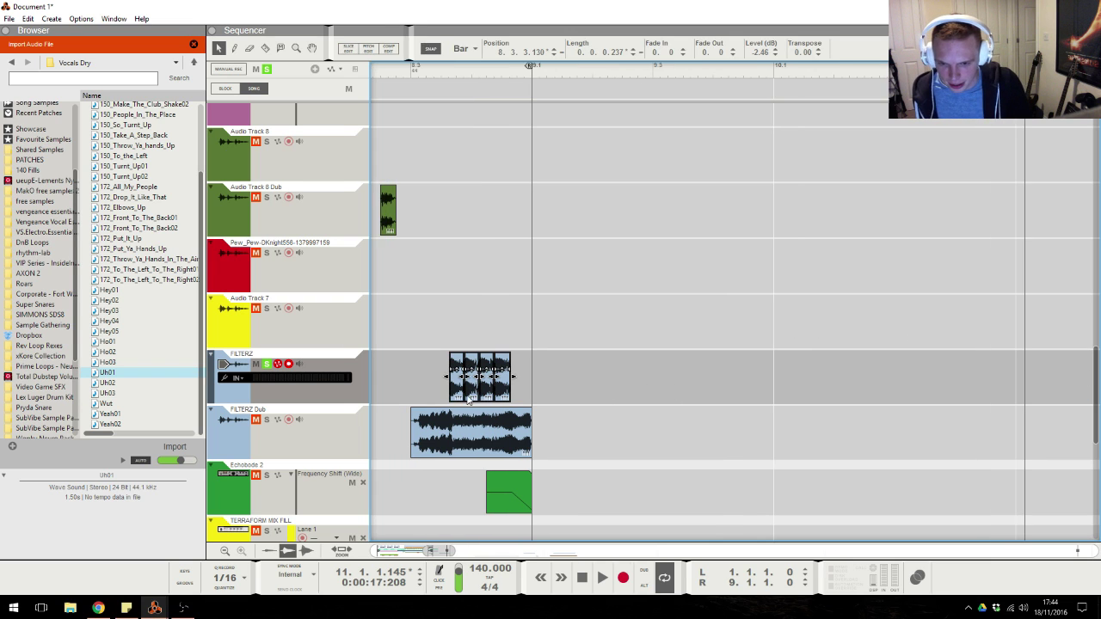
{"action": "left_click_drag", "start_coordinate": [670, 359], "coordinate": [670, 360]}
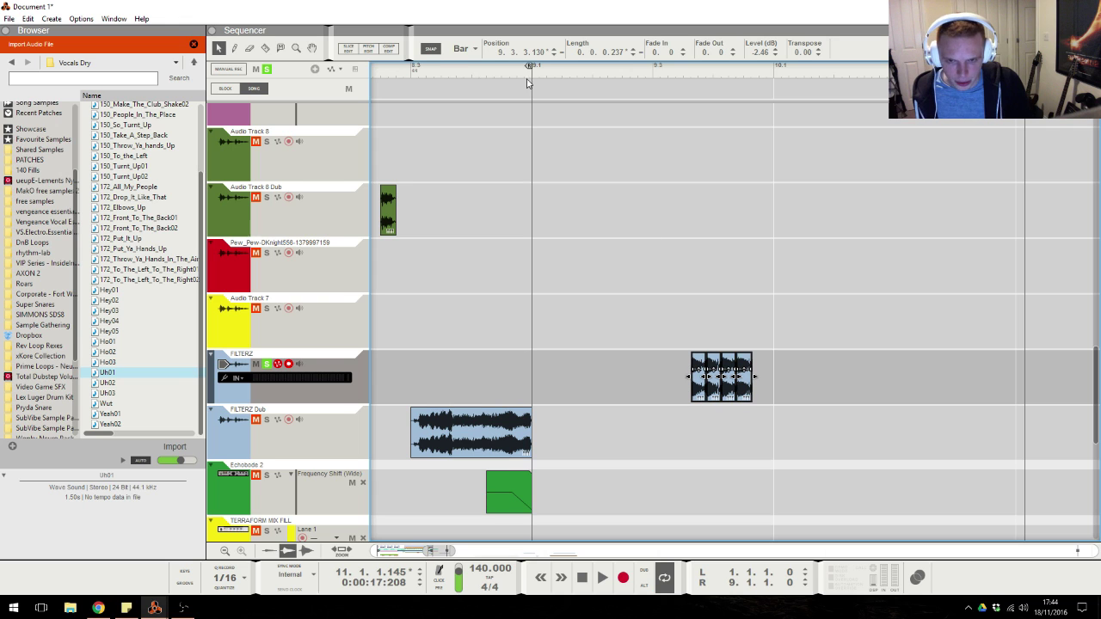
With 1/16 snap, line up the four FILTERZ slices from 9.3.1 at 1/16 length with short fade-outs, and play them.
{"action": "left_click", "coordinate": [460, 48]}
{"action": "left_click", "coordinate": [471, 121]}
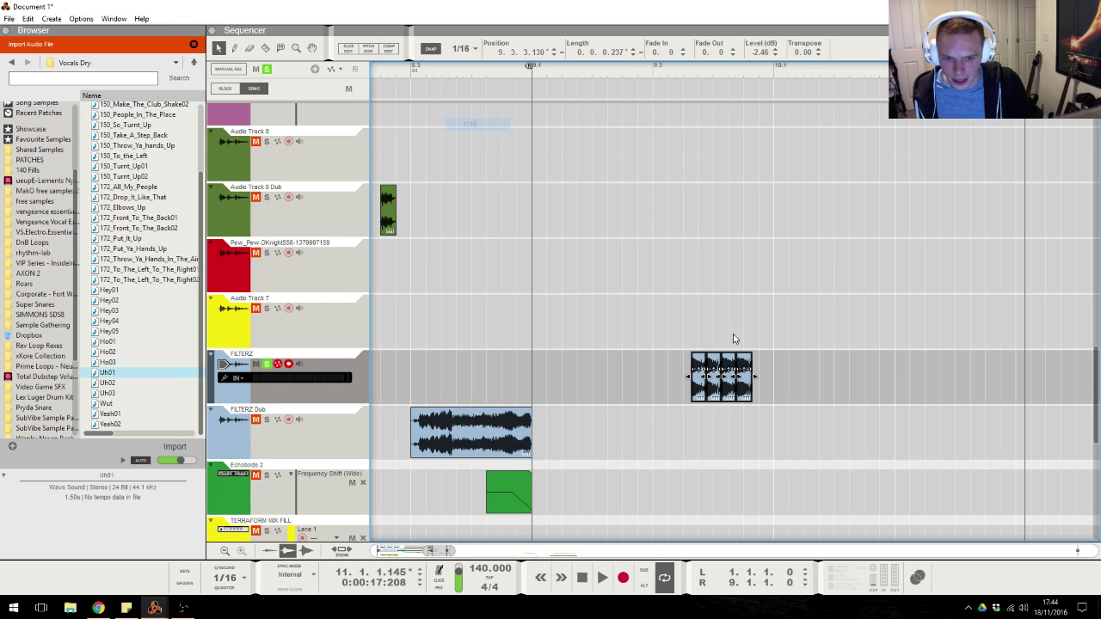
{"action": "left_click", "coordinate": [783, 387]}
{"action": "left_click_drag", "start_coordinate": [702, 382], "coordinate": [665, 382]}
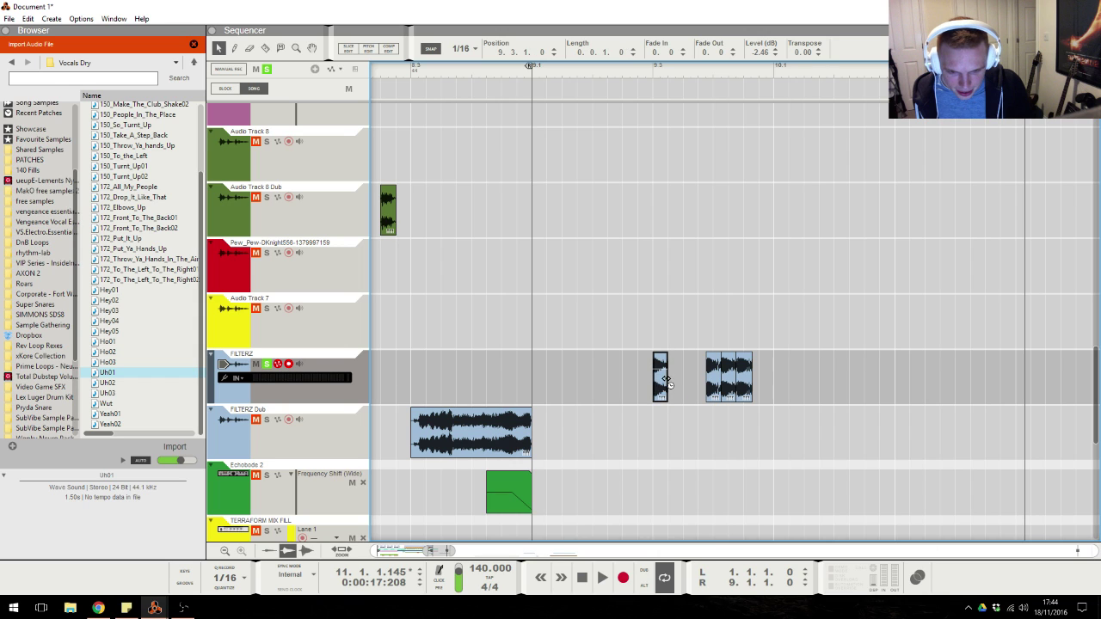
{"action": "left_click_drag", "start_coordinate": [713, 387], "coordinate": [669, 390]}
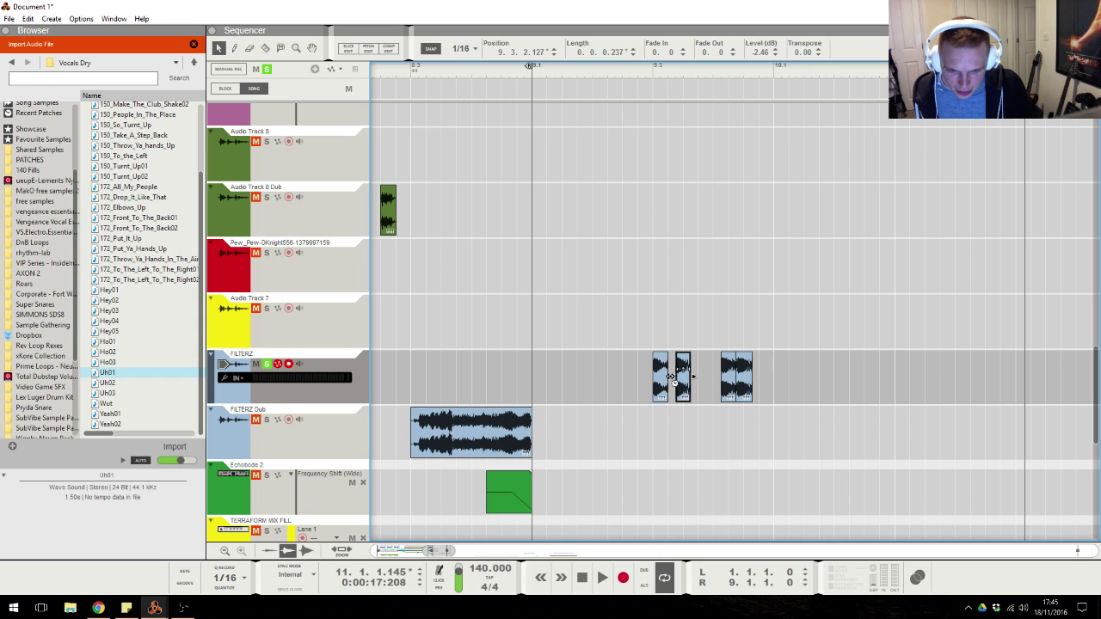
{"action": "mouse_move", "coordinate": [724, 389]}
{"action": "left_mouse_down"}
{"action": "mouse_move", "coordinate": [700, 392]}
{"action": "mouse_move", "coordinate": [719, 385]}
{"action": "left_mouse_up"}
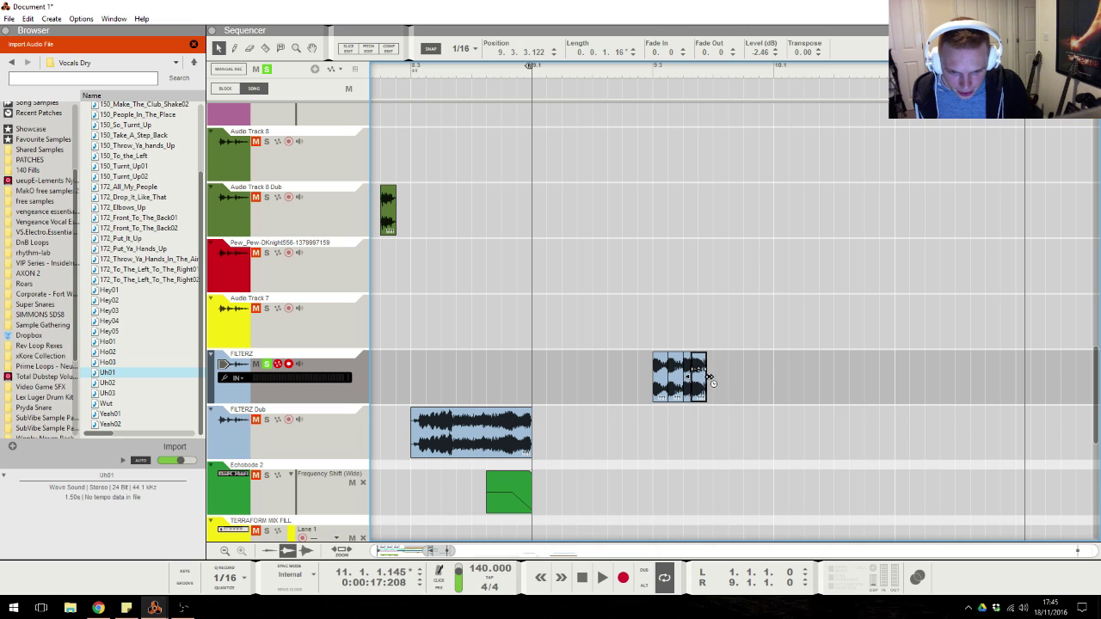
{"action": "left_click_drag", "start_coordinate": [744, 374], "coordinate": [647, 376]}
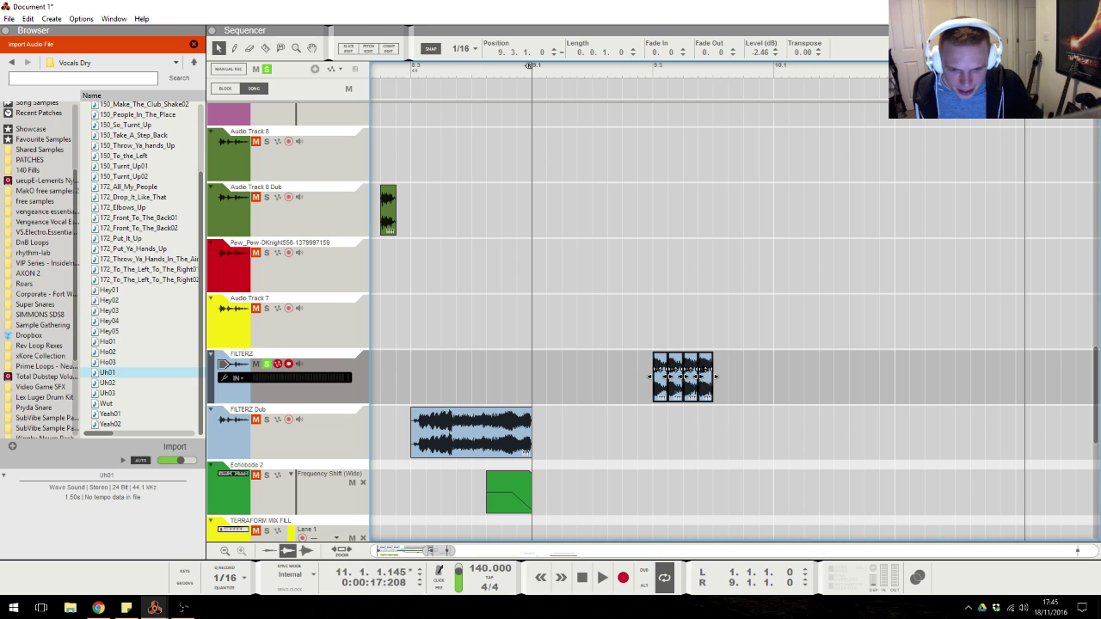
{"action": "left_click", "coordinate": [698, 282]}
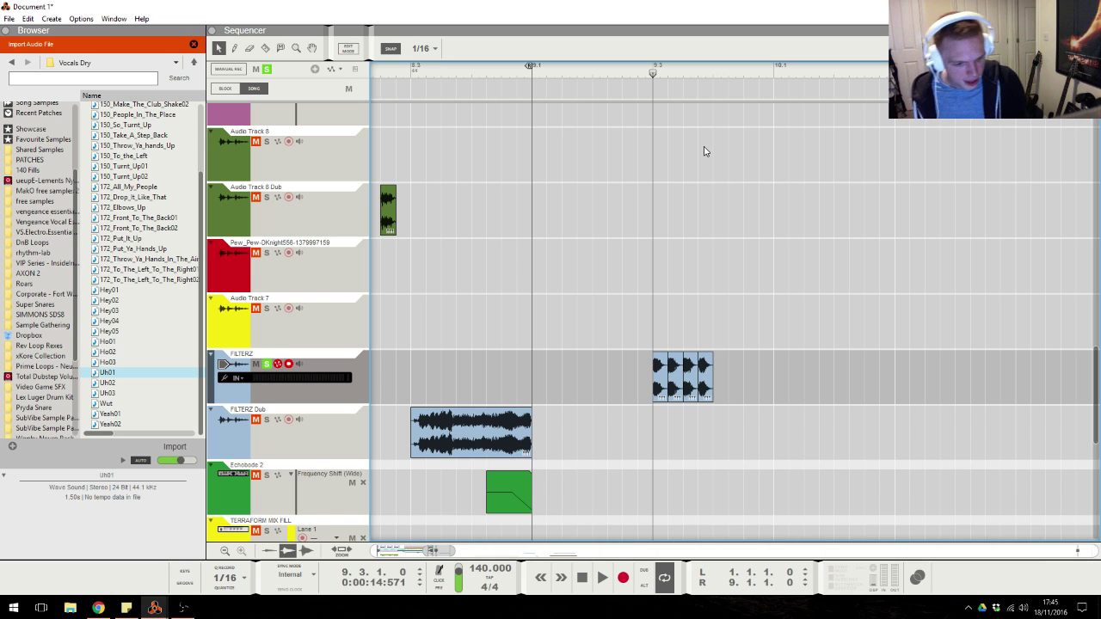
{"action": "key", "text": "space"}
{"action": "key", "text": "space"}
Duplicate the four-slice FILTERZ group three times after 9.3.1, play the result, and select the whole run.
{"action": "left_click_drag", "start_coordinate": [737, 283], "coordinate": [634, 405]}
{"action": "key", "text": "ctrl+d"}
{"action": "key", "text": "ctrl+d"}
{"action": "key", "text": "ctrl+d"}
{"action": "left_click", "coordinate": [652, 76]}
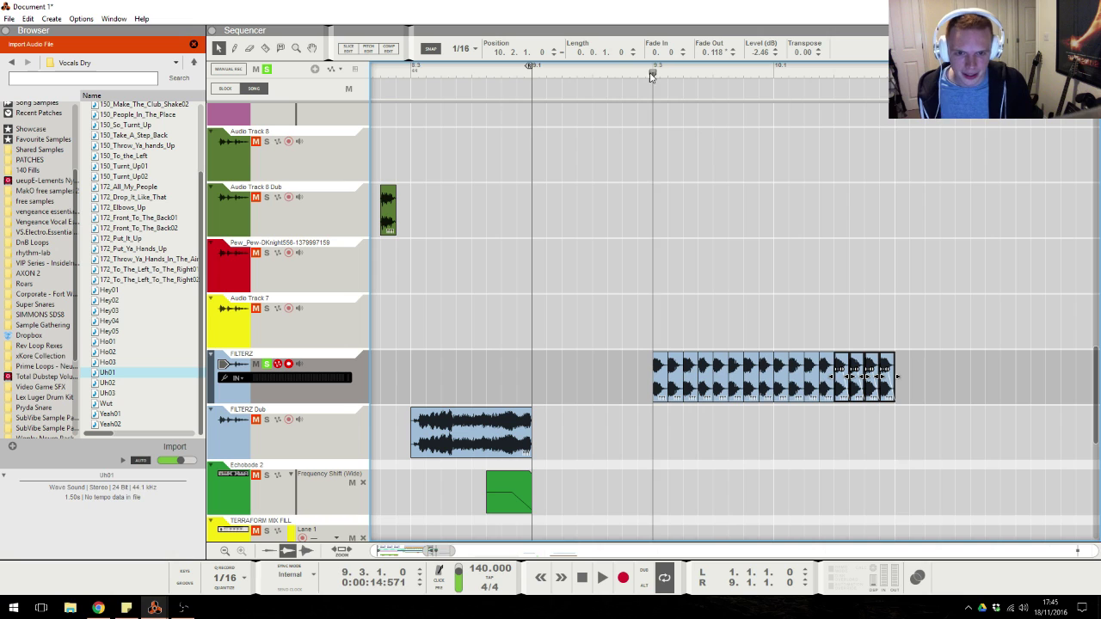
{"action": "key", "text": "space"}
{"action": "left_click_drag", "start_coordinate": [972, 346], "coordinate": [435, 424]}
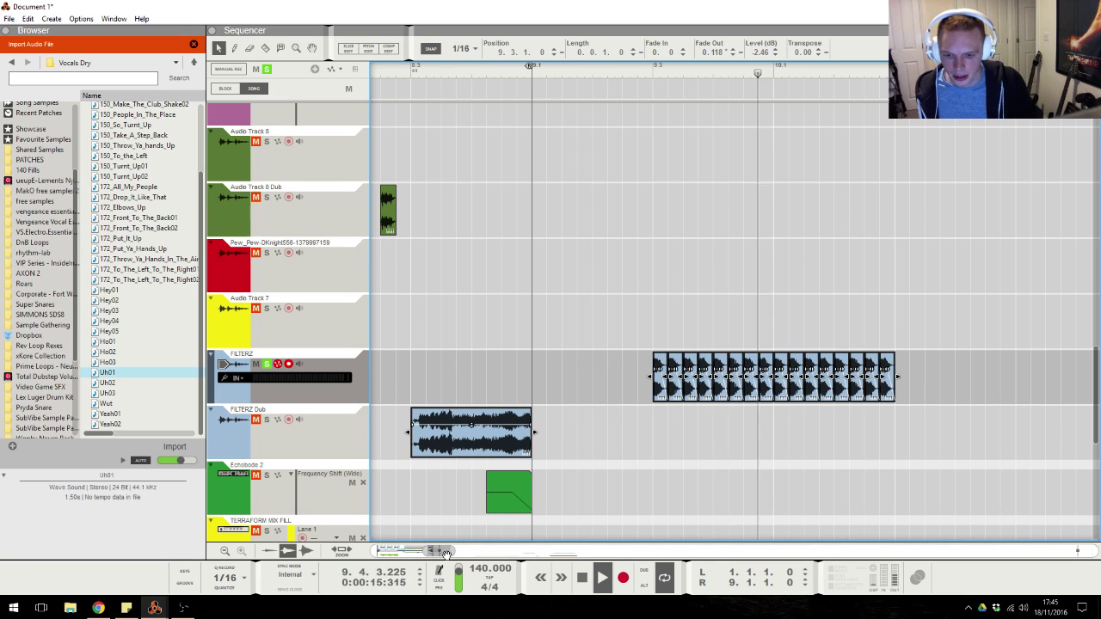
{"action": "key", "text": "ctrl+minus"}
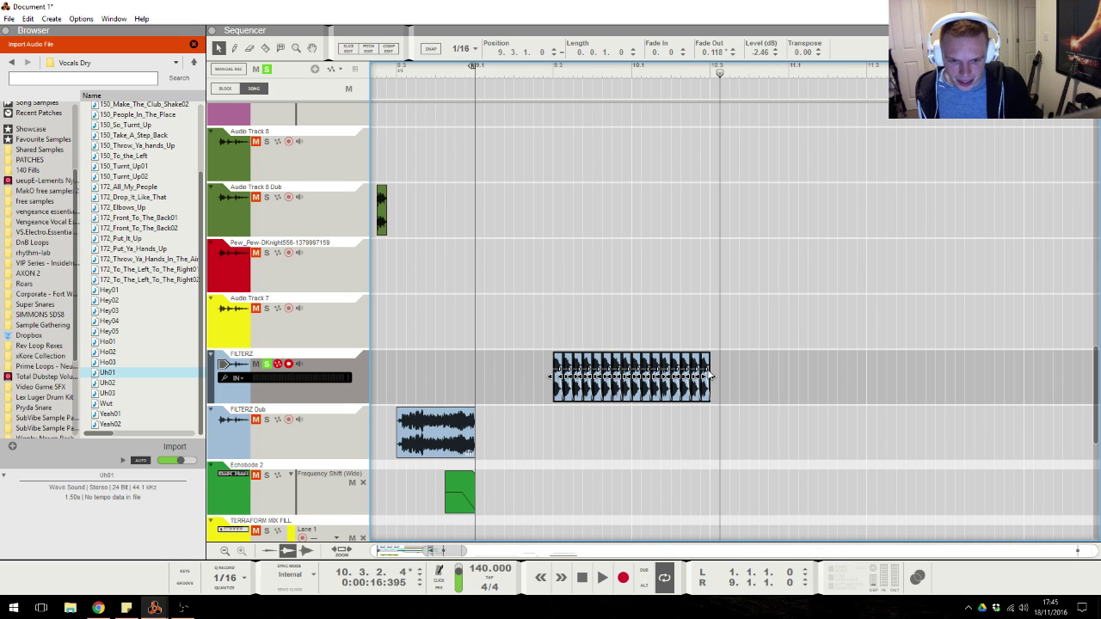
Lengthen the fade-outs of all selected FILTERZ slices to 0.202, play the run, and take the track out of solo.
{"action": "left_click_drag", "start_coordinate": [706, 369], "coordinate": [702, 369]}
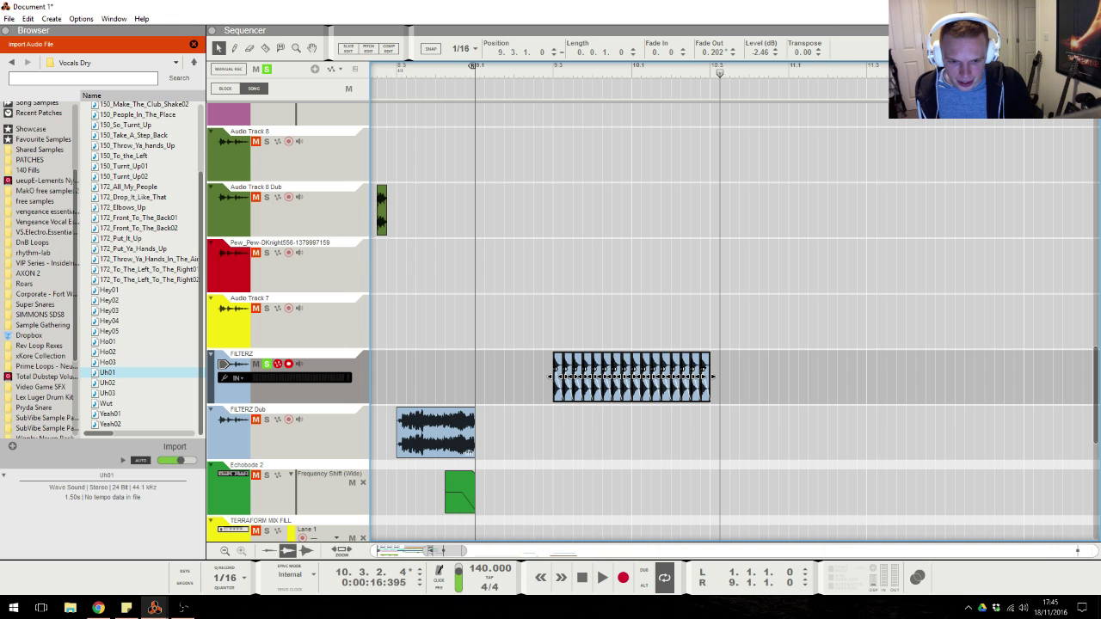
{"action": "left_click", "coordinate": [547, 71]}
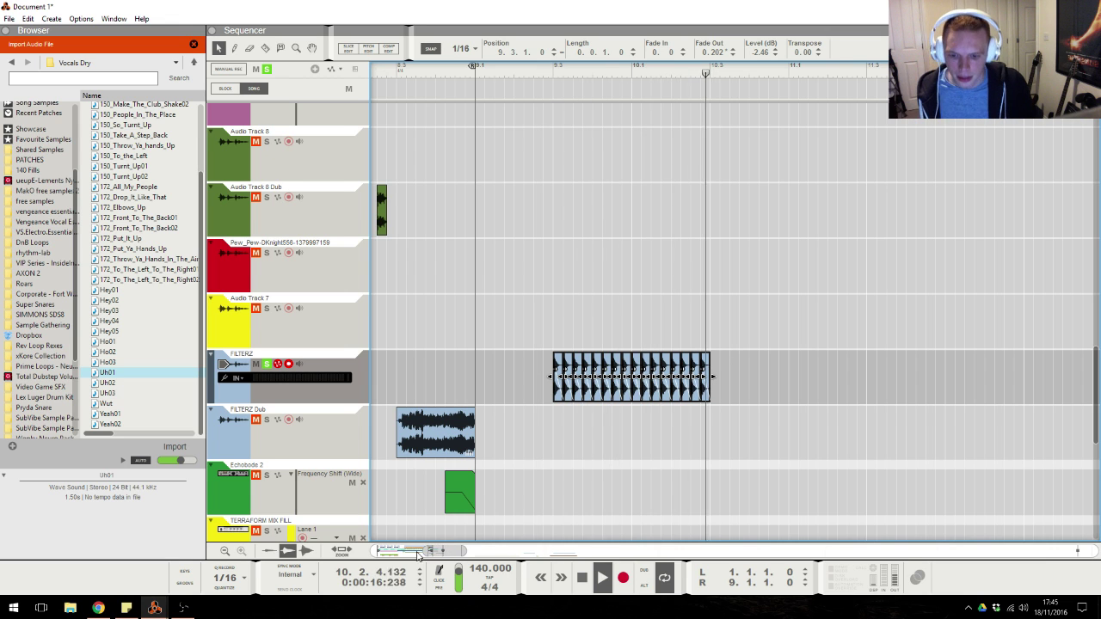
{"action": "key", "text": "space"}
{"action": "left_click_drag", "start_coordinate": [425, 551], "coordinate": [393, 551]}
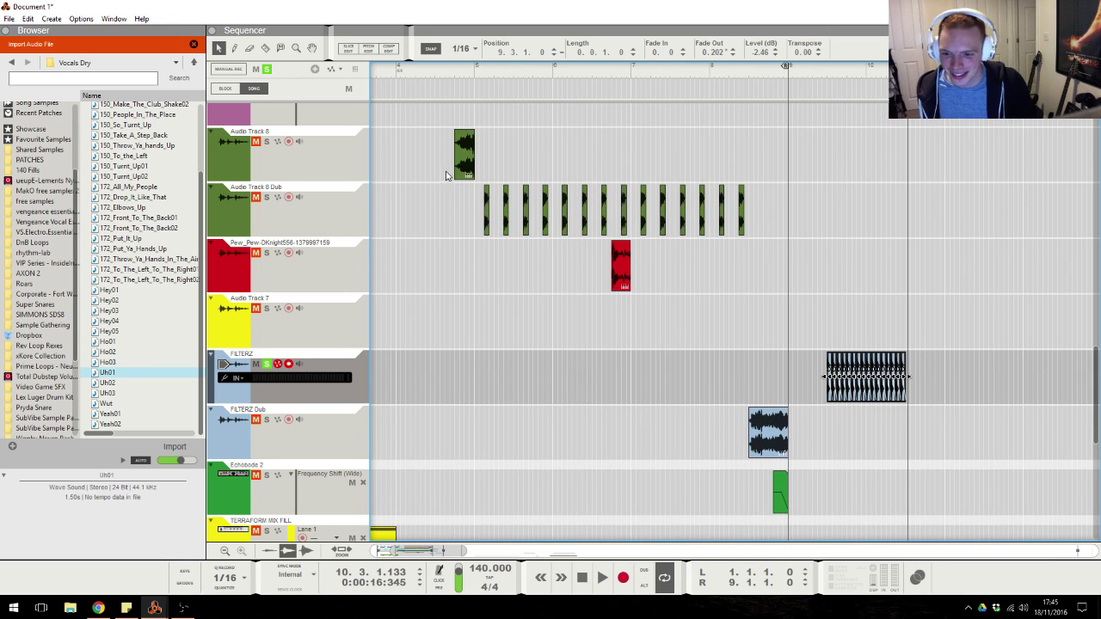
{"action": "left_click", "coordinate": [266, 365]}
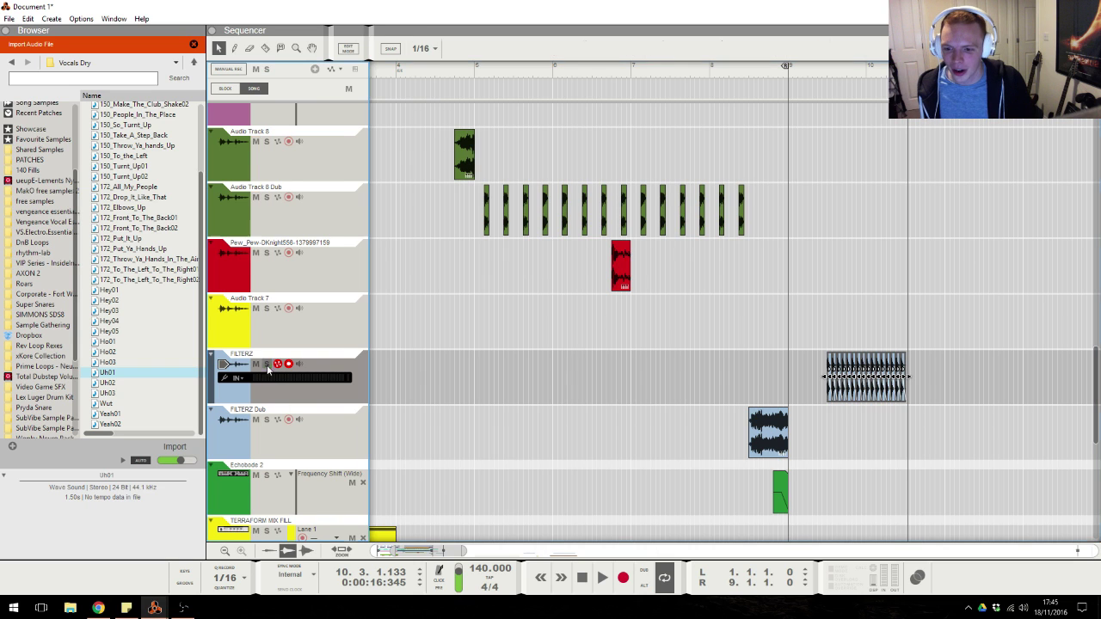
Move the whole FILTERZ slice run back to start at 5.1.1, ending with snap at 1/8.
{"action": "left_click", "coordinate": [424, 52]}
{"action": "left_click", "coordinate": [422, 59]}
{"action": "left_click_drag", "start_coordinate": [804, 386], "coordinate": [974, 389]}
{"action": "left_click_drag", "start_coordinate": [829, 352], "coordinate": [517, 351]}
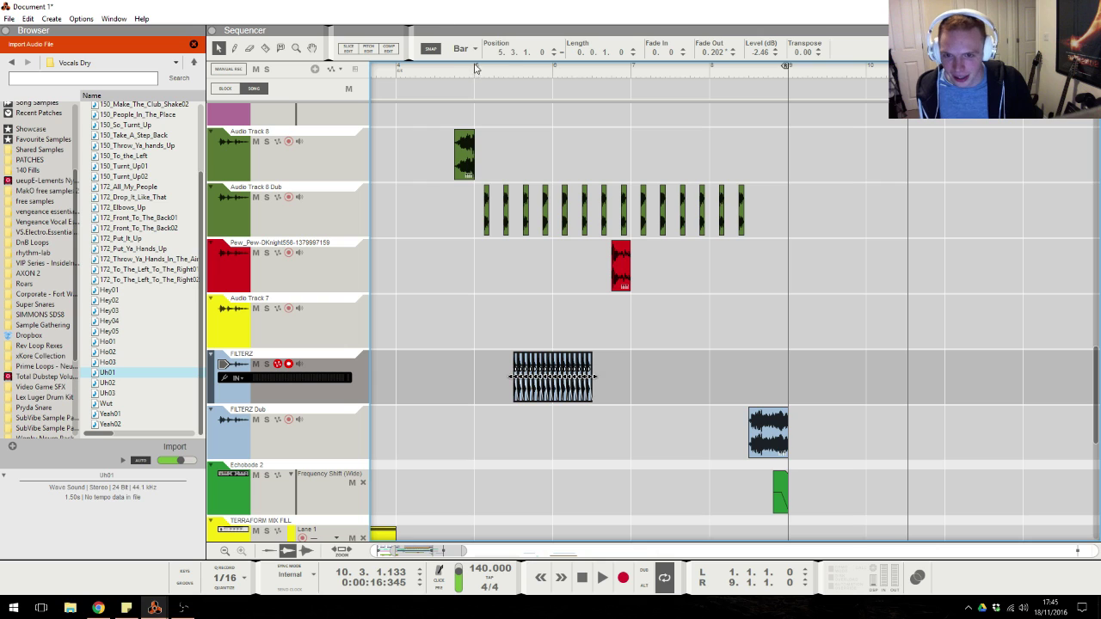
{"action": "left_click", "coordinate": [465, 48]}
{"action": "left_click", "coordinate": [468, 98]}
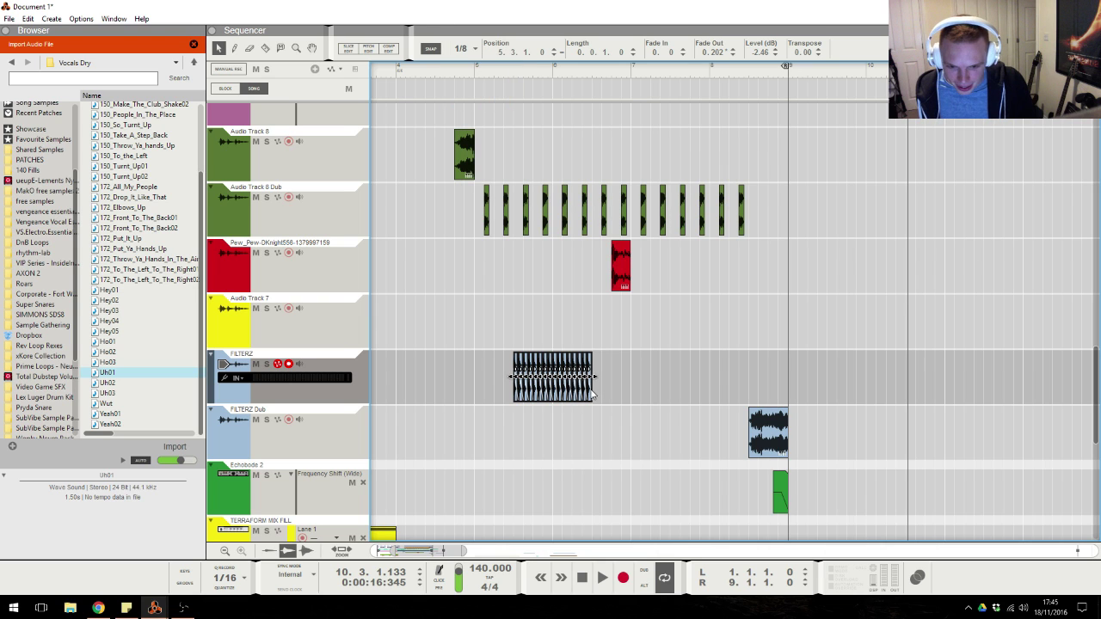
{"action": "left_click_drag", "start_coordinate": [592, 394], "coordinate": [561, 396]}
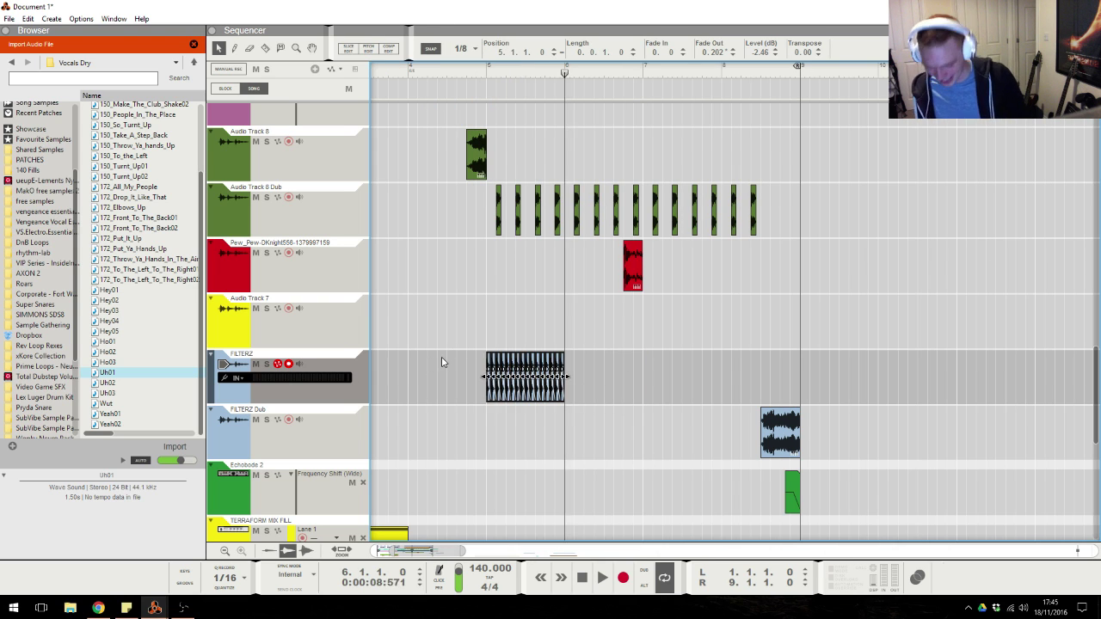
Duplicate the FILTERZ slice run three times and delete the slices that overlap the FILTERZ Dub clip.
{"action": "key", "text": "ctrl+d"}
{"action": "key", "text": "ctrl+d"}
{"action": "key", "text": "ctrl+d"}
{"action": "left_click", "coordinate": [834, 392]}
{"action": "left_click", "coordinate": [768, 386]}
{"action": "key", "text": "Delete"}
{"action": "left_click", "coordinate": [98, 606]}
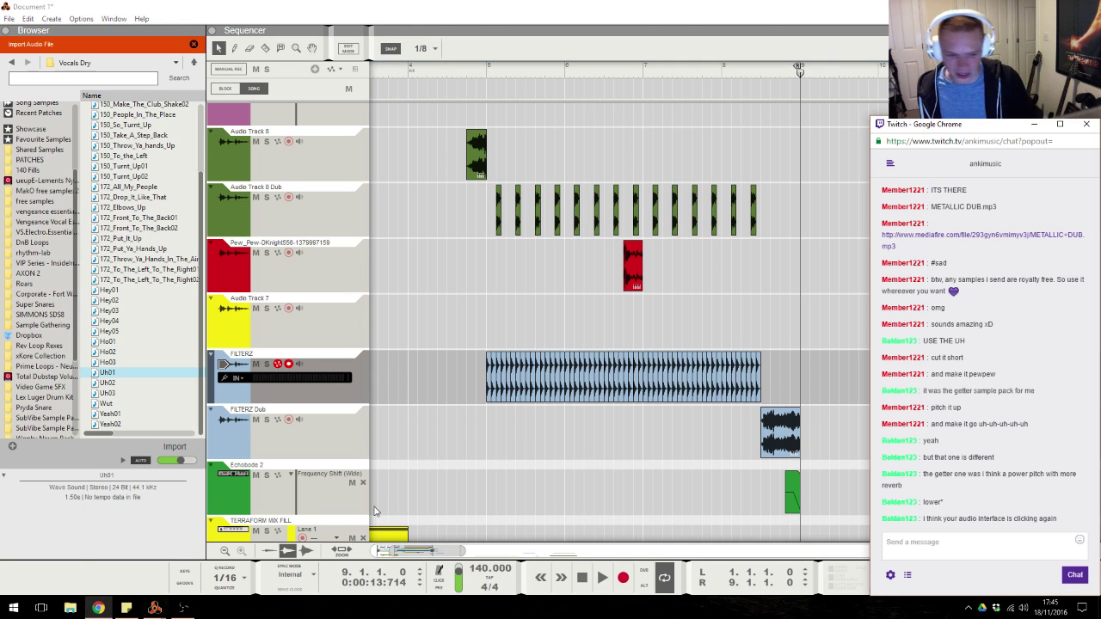
{"action": "left_click", "coordinate": [702, 267]}
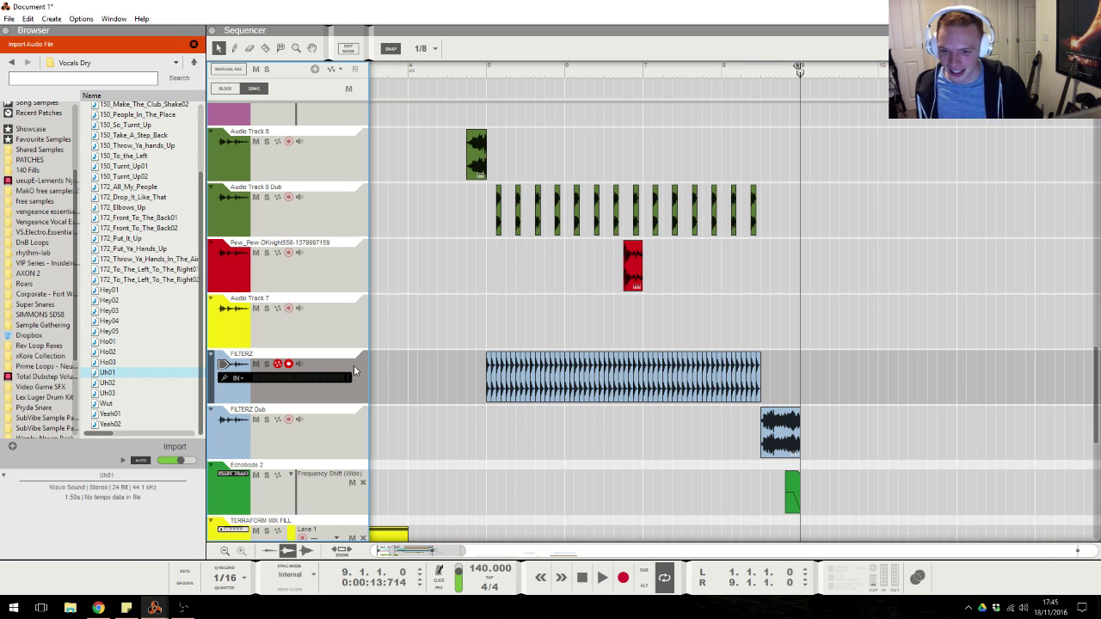
In the FILTERZ channel's Spectrum EQ, set the high-pass filter to about 219.3 Hz and slightly cut the high-frequency band, moved higher.
{"action": "key", "text": "F2"}
{"action": "left_click_drag", "start_coordinate": [430, 346], "coordinate": [447, 346]}
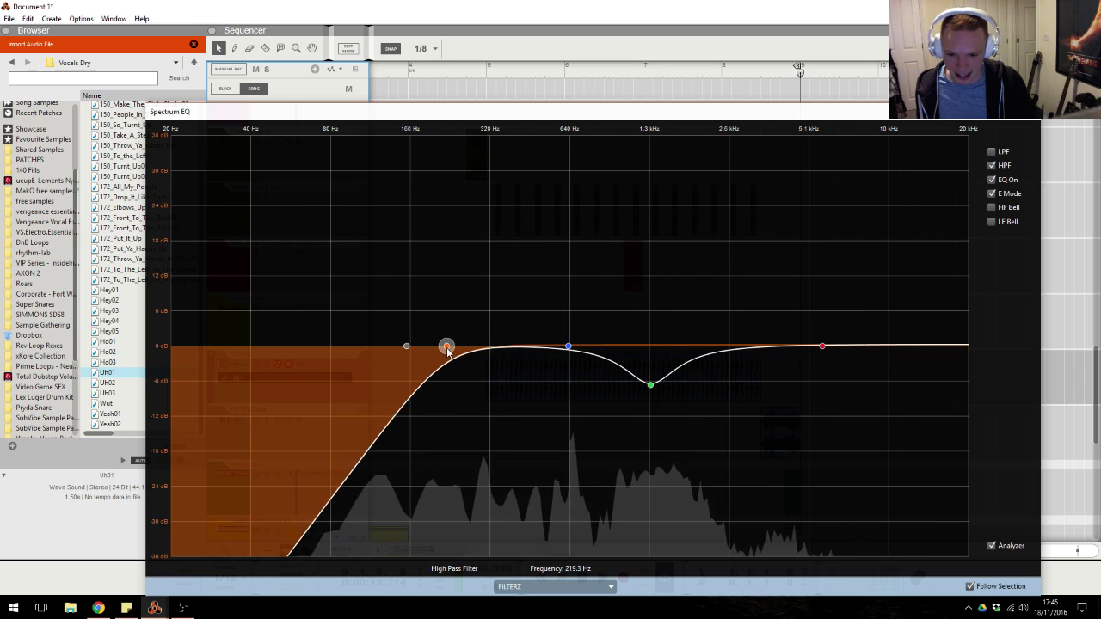
{"action": "left_click", "coordinate": [822, 345]}
{"action": "left_click_drag", "start_coordinate": [822, 346], "coordinate": [857, 363]}
{"action": "key", "text": "F2"}
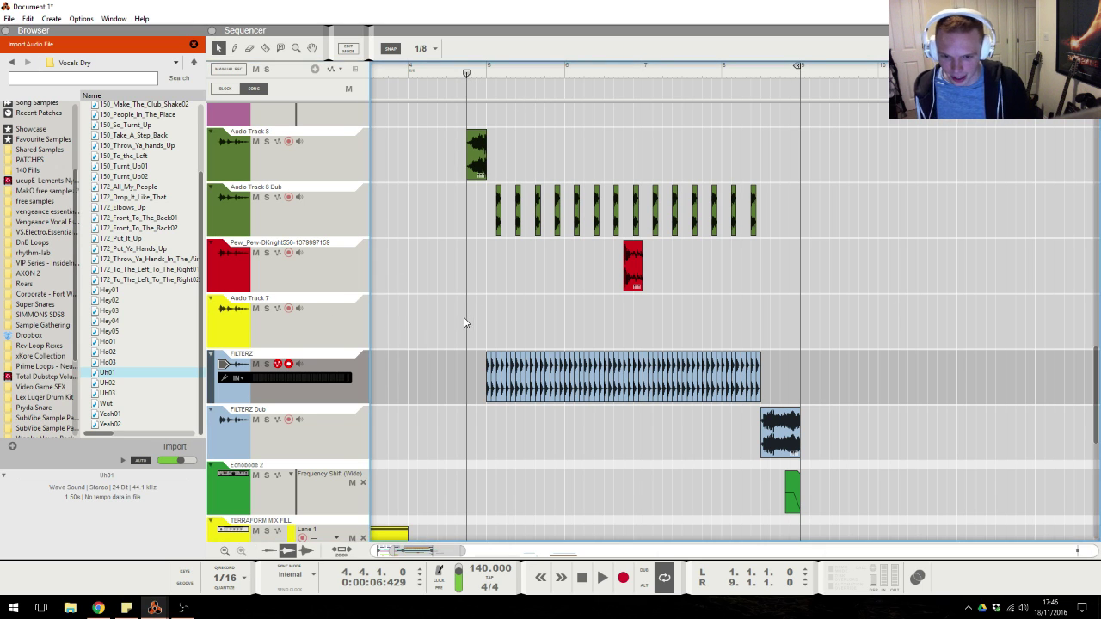
During playback, route the FILTERZ mixer channel to the Sidechain bus and set its level to -1.35 dB.
{"action": "key", "text": "alt+Tab"}
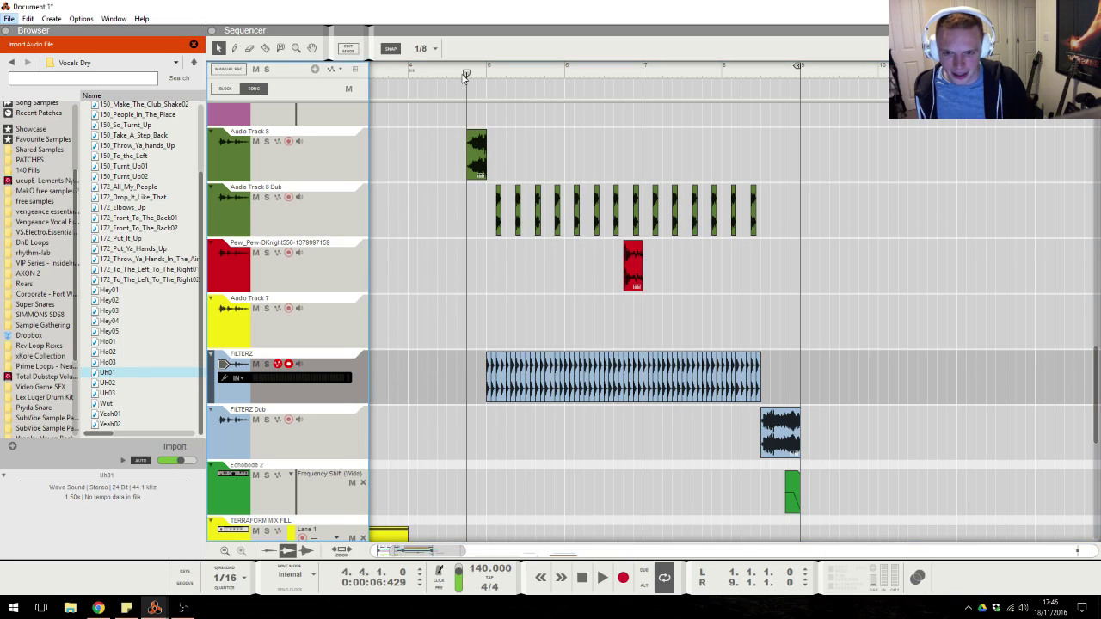
{"action": "key", "text": "space"}
{"action": "key", "text": "alt+Tab"}
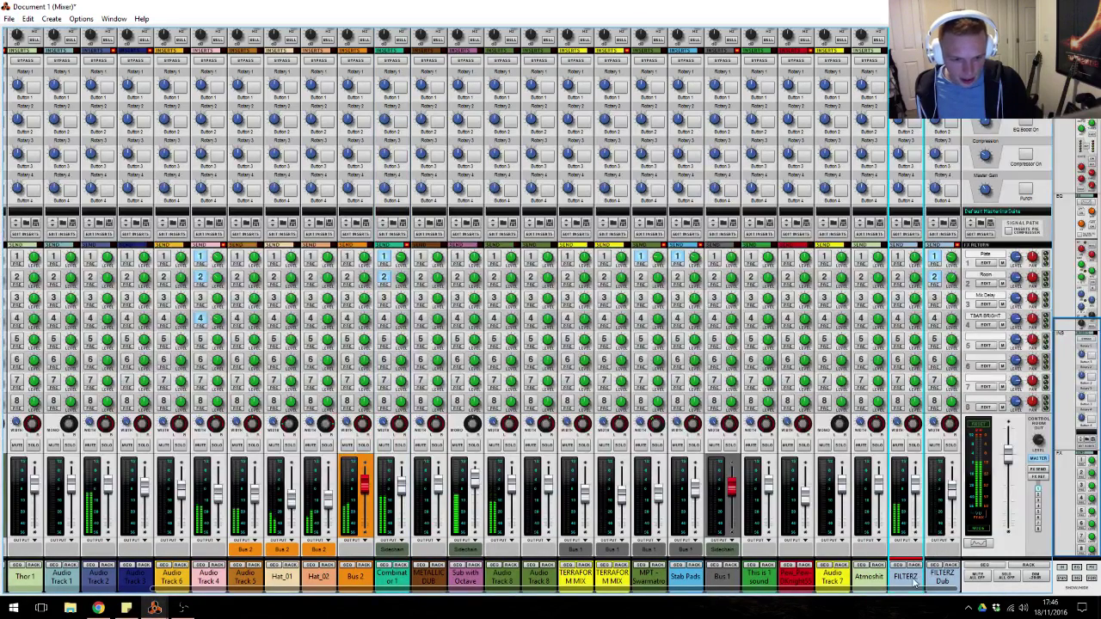
{"action": "left_click", "coordinate": [915, 541]}
{"action": "left_click", "coordinate": [916, 486]}
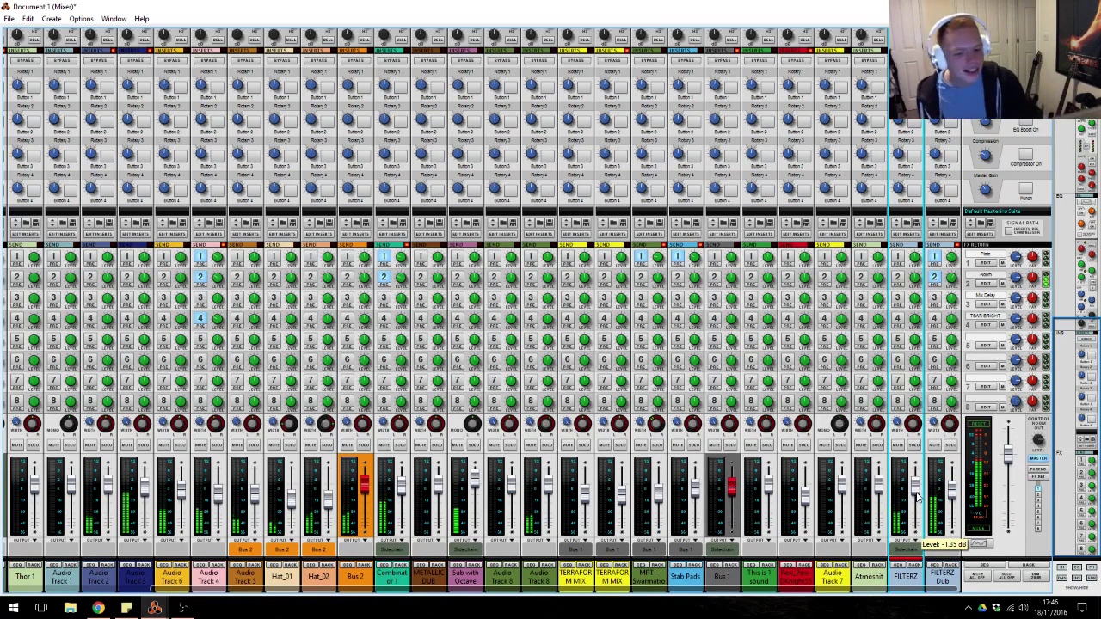
{"action": "key", "text": "alt+Tab"}
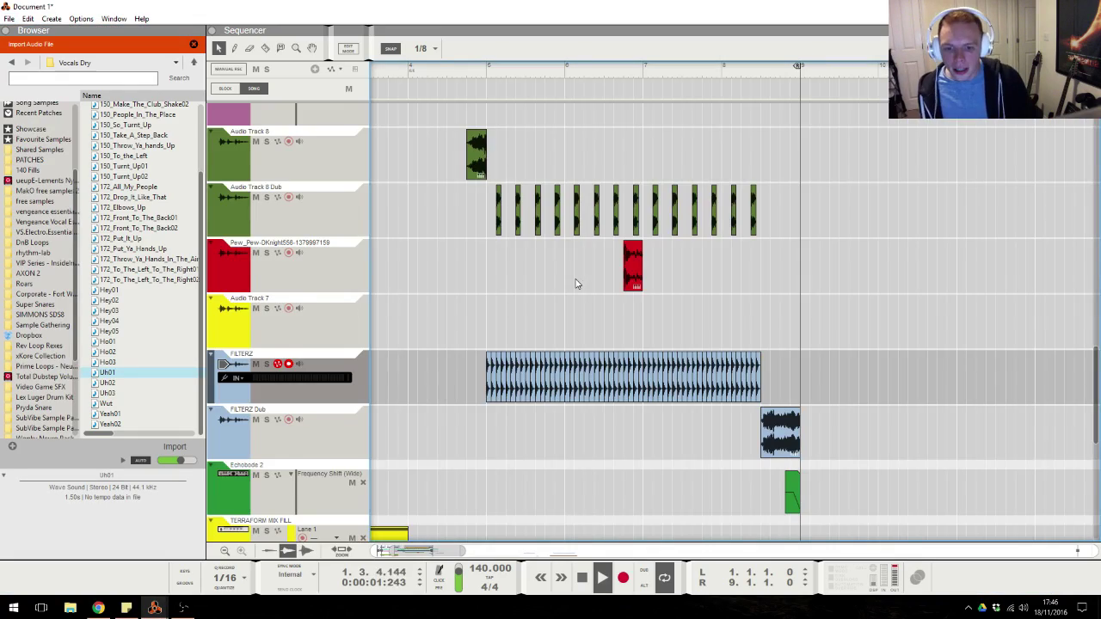
Look through the sequencer's tracks and clips from the fill to the end of the section while the song plays.
{"action": "scroll", "coordinate": [567, 286], "scroll_direction": "down", "scroll_amount": 2}
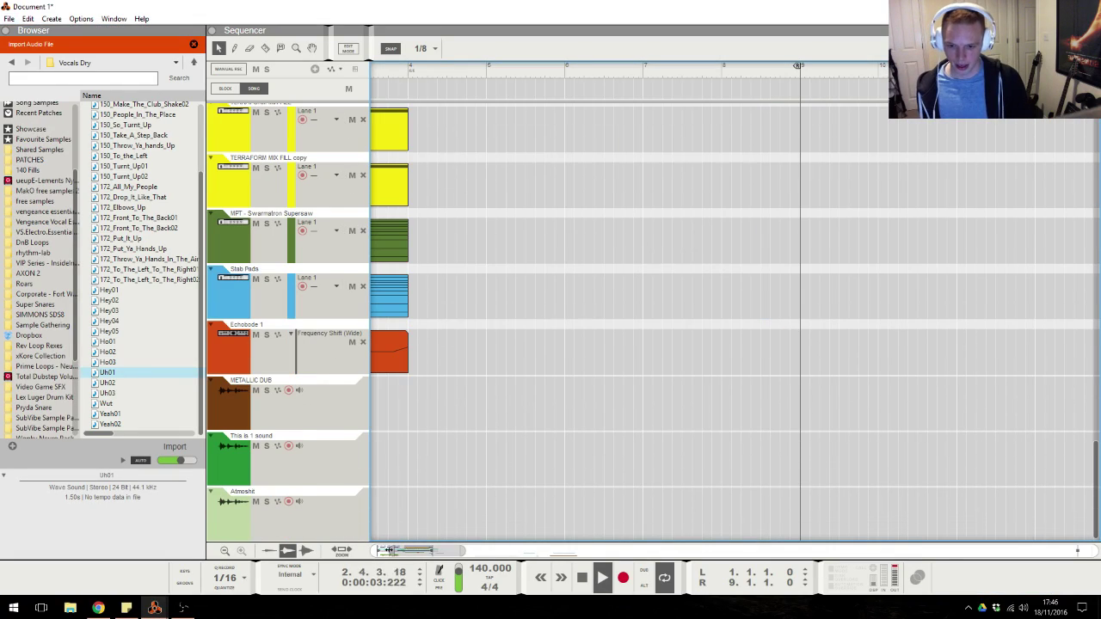
{"action": "scroll", "coordinate": [757, 422], "scroll_direction": "up", "scroll_amount": 3}
{"action": "scroll", "coordinate": [756, 423], "scroll_direction": "up", "scroll_amount": 10}
{"action": "scroll", "coordinate": [688, 405], "scroll_direction": "down", "scroll_amount": 5}
{"action": "scroll", "coordinate": [676, 356], "scroll_direction": "up", "scroll_amount": 3}
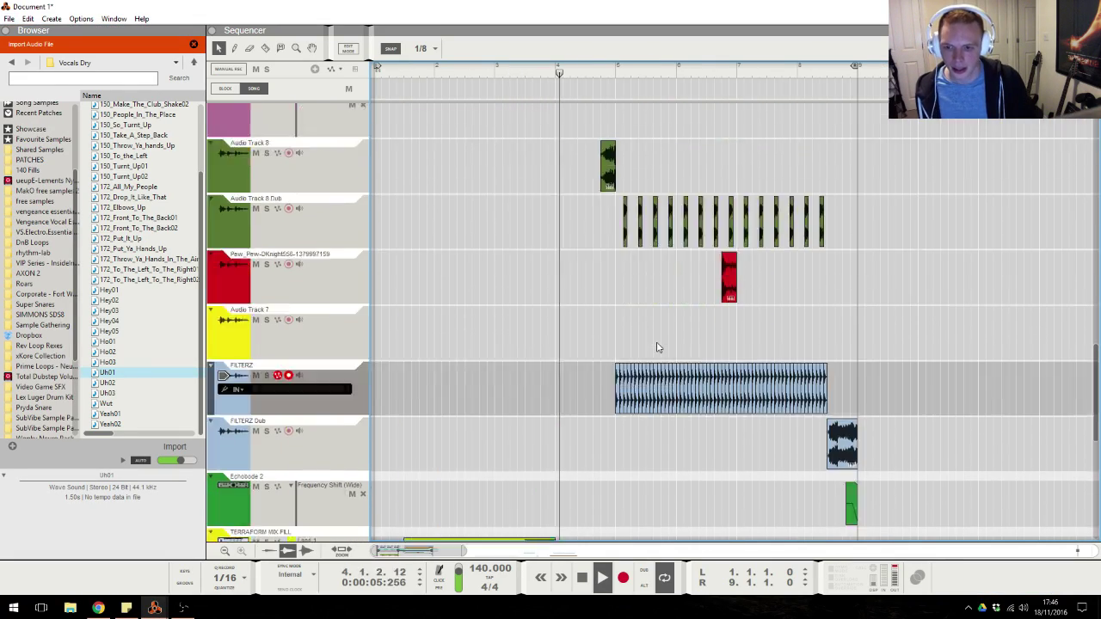
{"action": "scroll", "coordinate": [659, 347], "scroll_direction": "up", "scroll_amount": 4}
{"action": "left_click_drag", "start_coordinate": [662, 127], "coordinate": [663, 499]}
{"action": "scroll", "coordinate": [664, 482], "scroll_direction": "down", "scroll_amount": 2}
{"action": "left_click_drag", "start_coordinate": [664, 421], "coordinate": [667, 475]}
{"action": "left_click", "coordinate": [718, 375]}
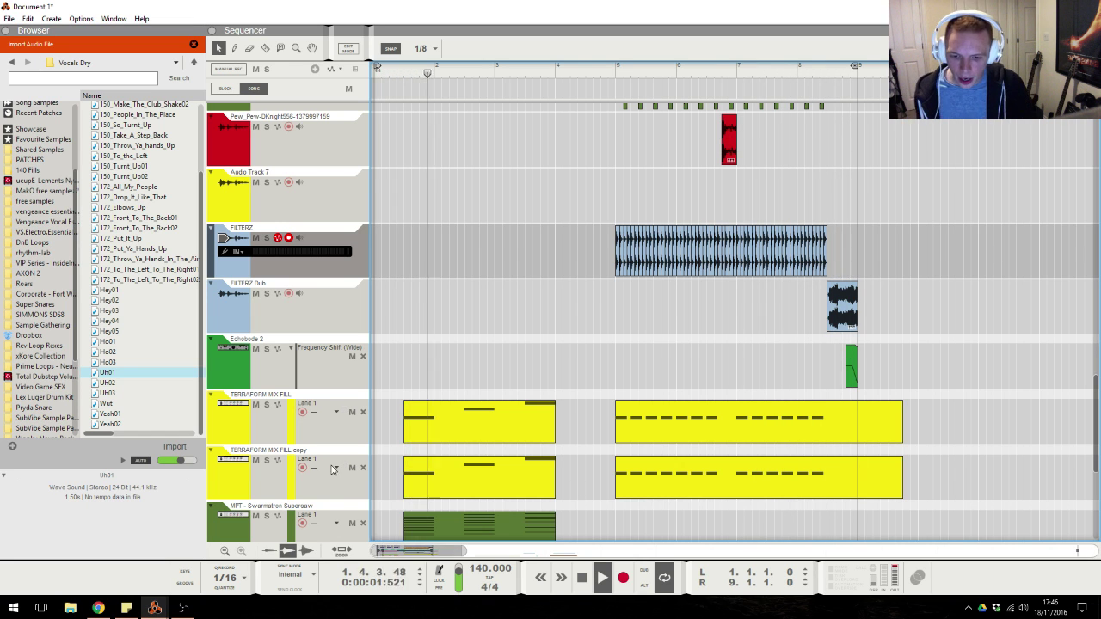
Set the Combinator 1 mixer channel's level to -0.39 dB during playback.
{"action": "scroll", "coordinate": [455, 295], "scroll_direction": "up", "scroll_amount": 15}
{"action": "key", "text": "alt+Tab"}
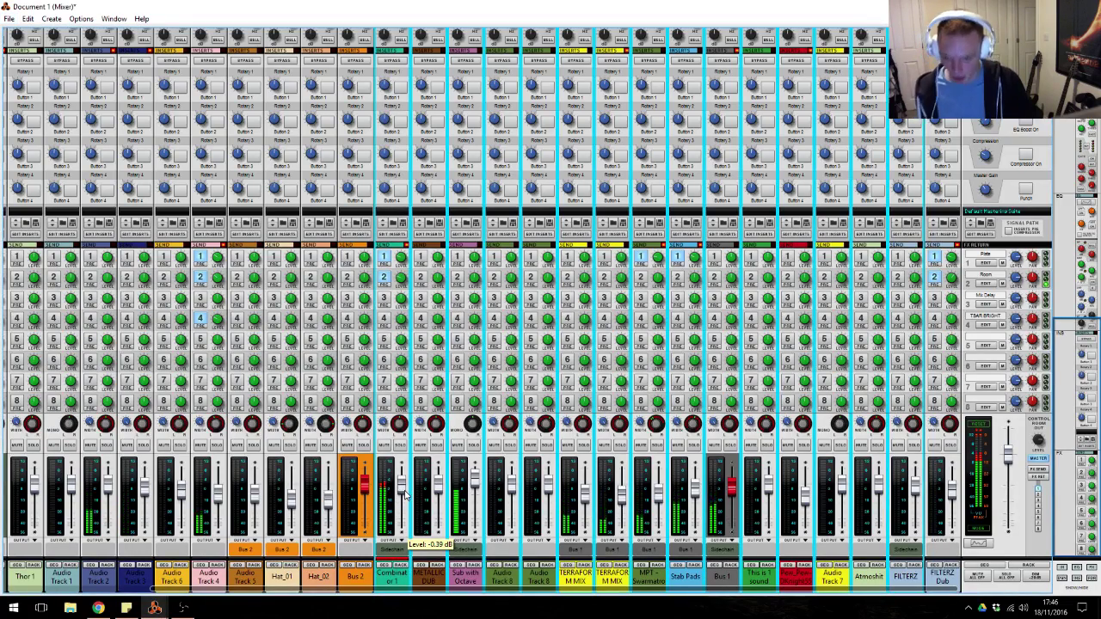
{"action": "key", "text": "alt+Tab"}
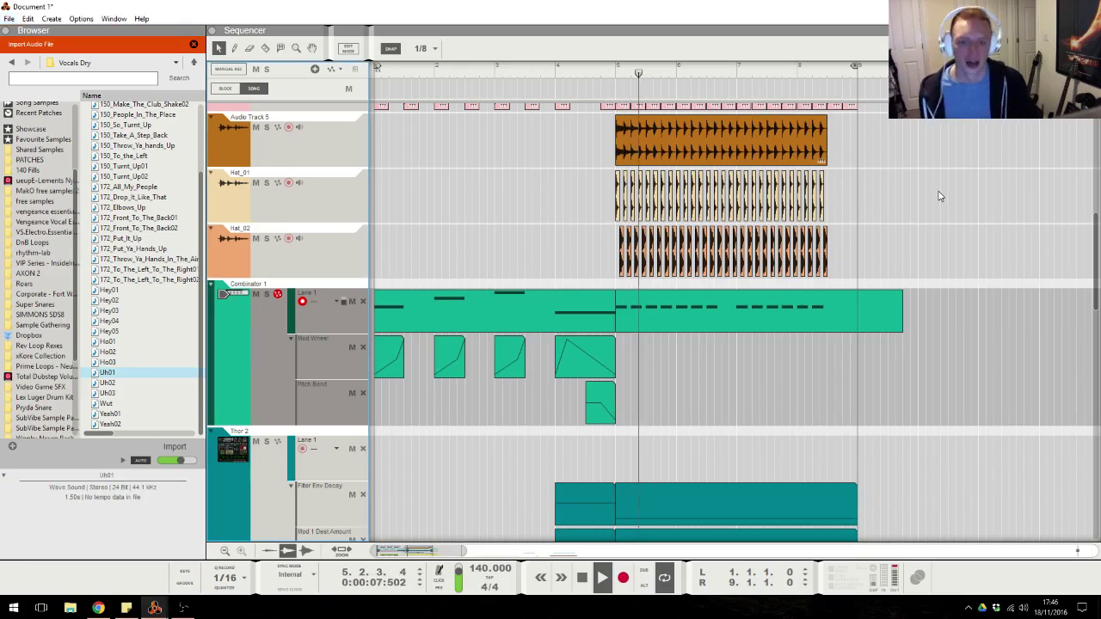
Solo the Atmoshit track, select its clip, and audition it from bar 15.
{"action": "key", "text": "g"}
{"action": "key", "text": "g"}
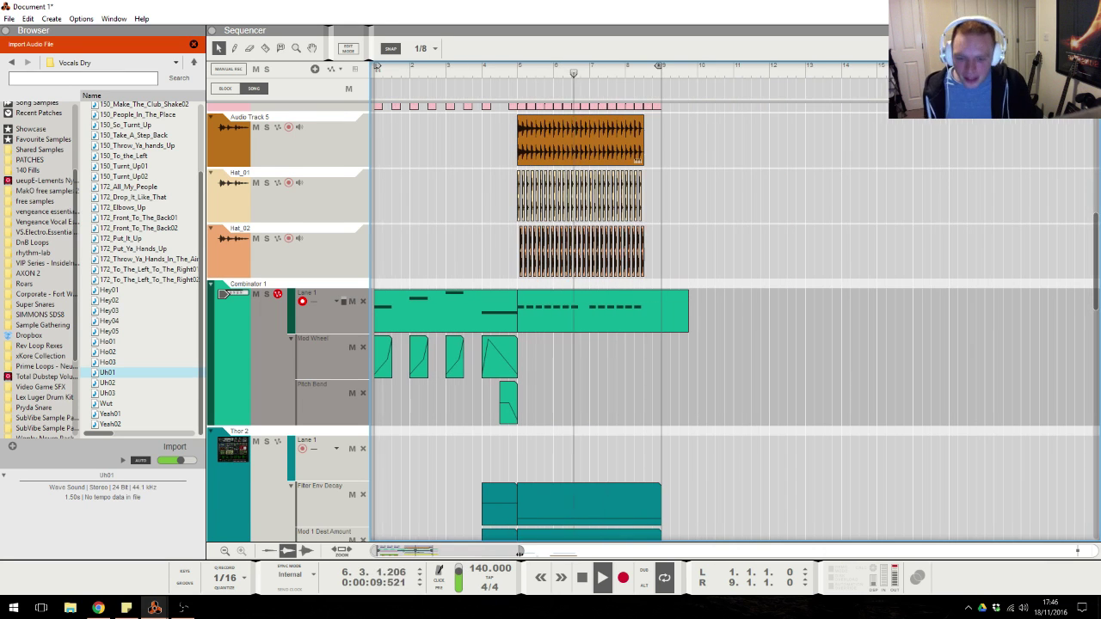
{"action": "scroll", "coordinate": [688, 393], "scroll_direction": "down", "scroll_amount": 15}
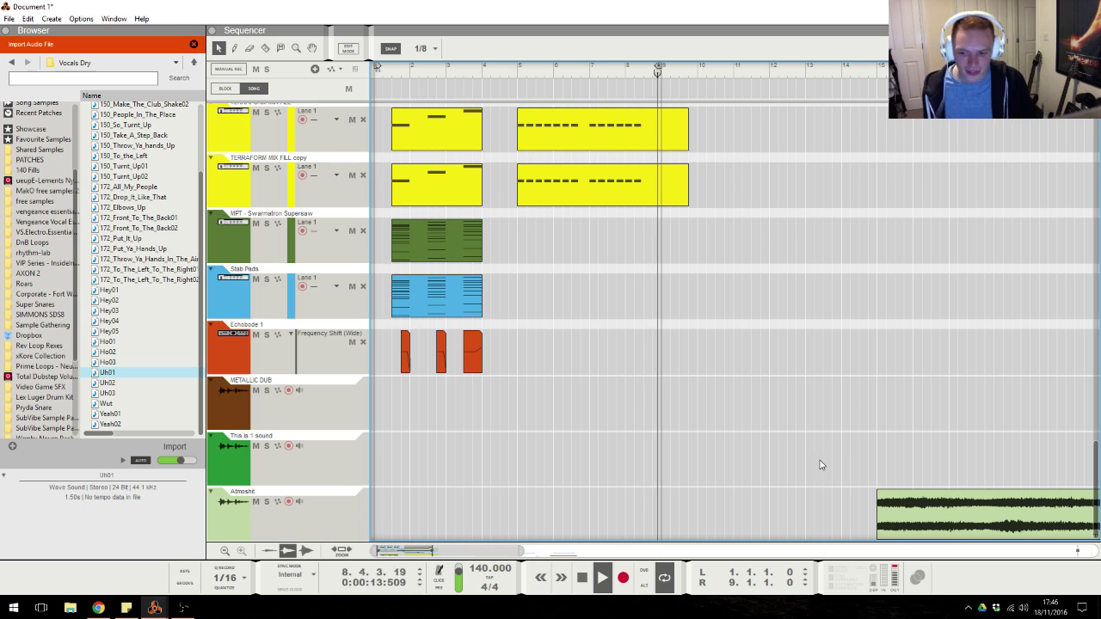
{"action": "left_click", "coordinate": [267, 504]}
{"action": "left_click", "coordinate": [877, 74]}
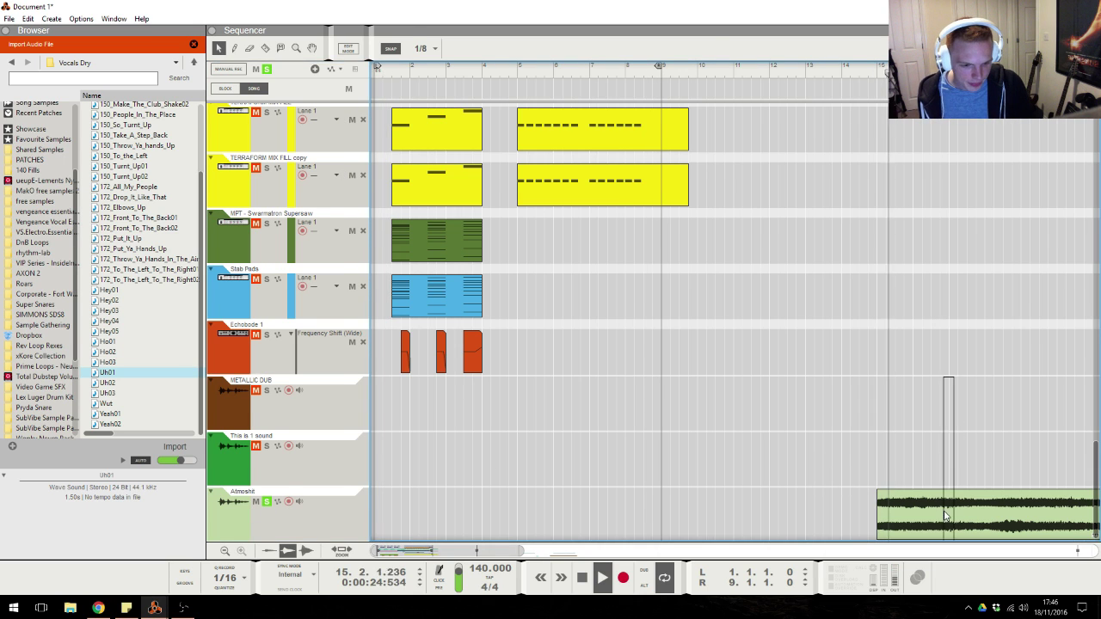
{"action": "left_click", "coordinate": [880, 513]}
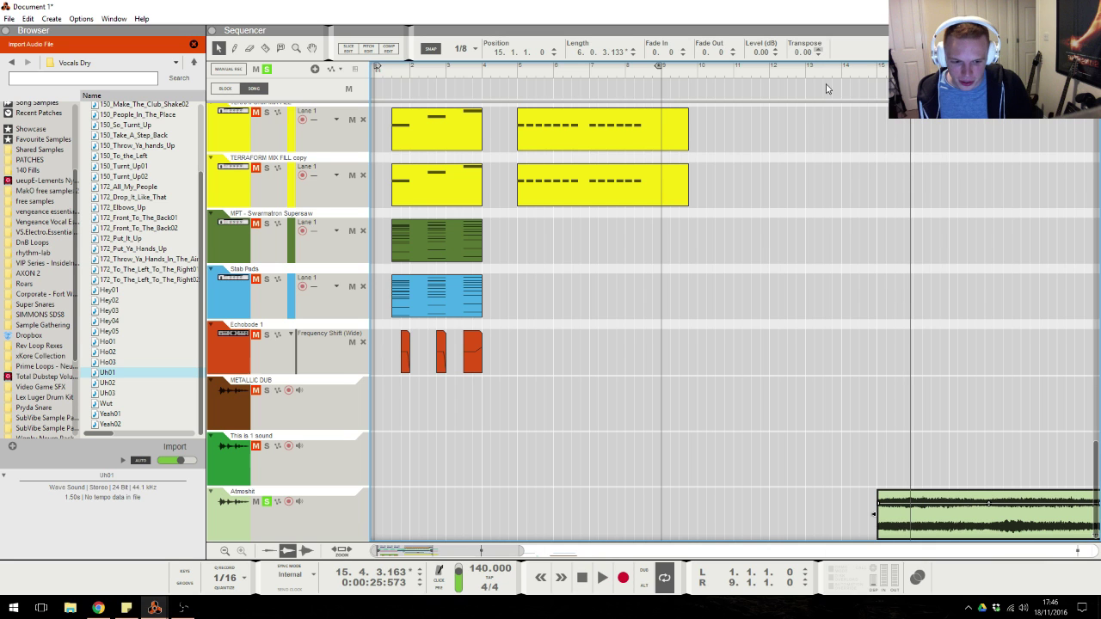
{"action": "left_click", "coordinate": [875, 73]}
{"action": "key", "text": "space"}
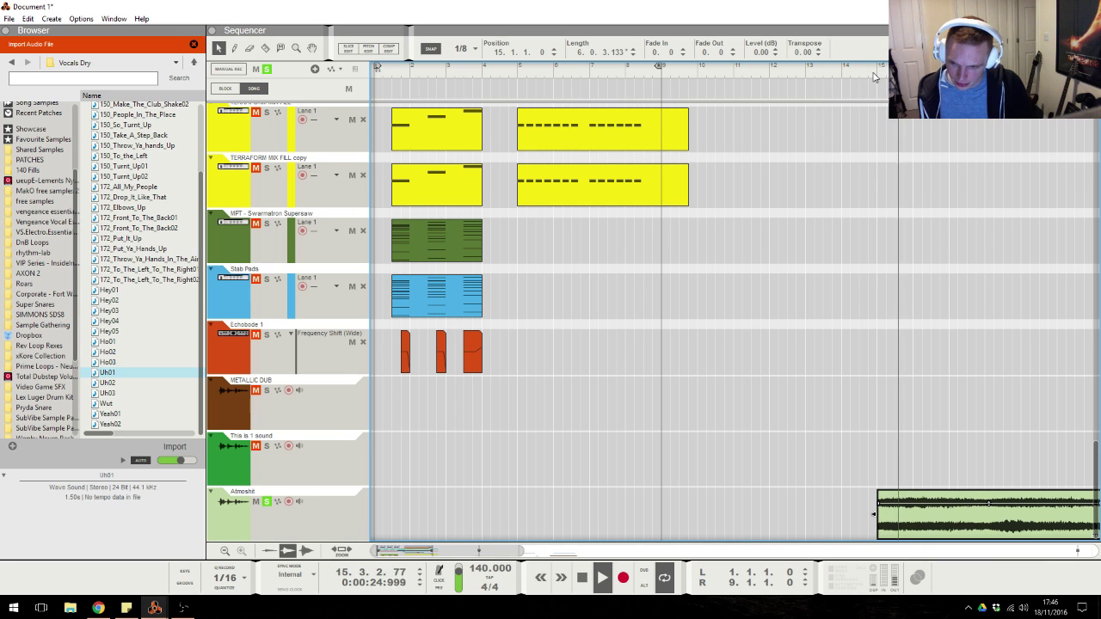
{"action": "key", "text": "space"}
Select the Thor 1 track, then set the Atmoshit clip's transpose to 3.00 and play it.
{"action": "scroll", "coordinate": [319, 319], "scroll_direction": "up", "scroll_amount": 10}
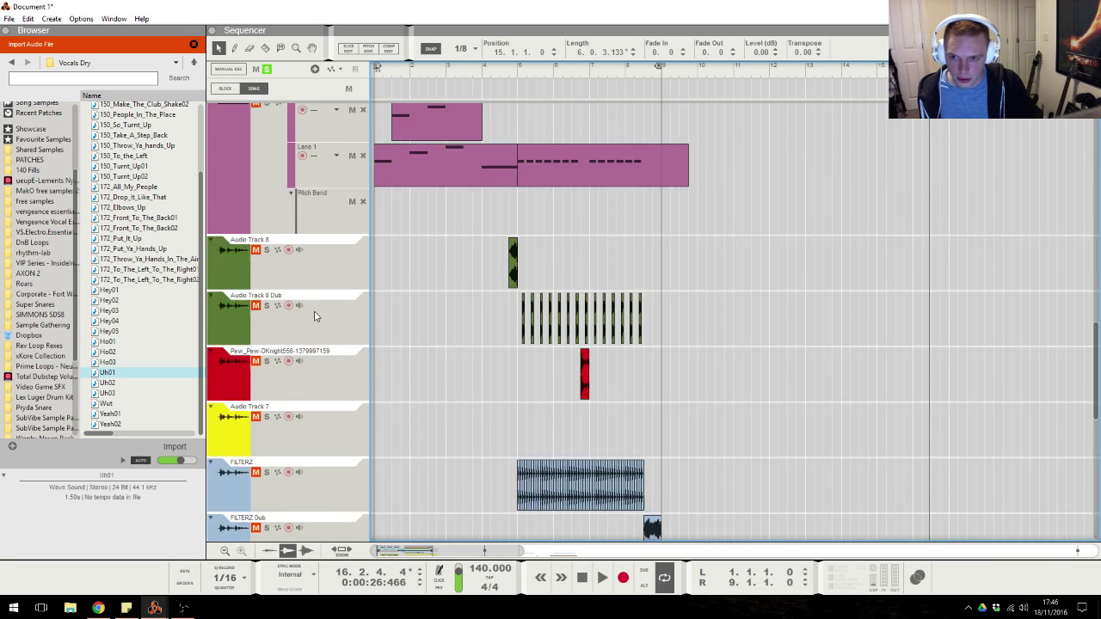
{"action": "scroll", "coordinate": [291, 280], "scroll_direction": "up", "scroll_amount": 15}
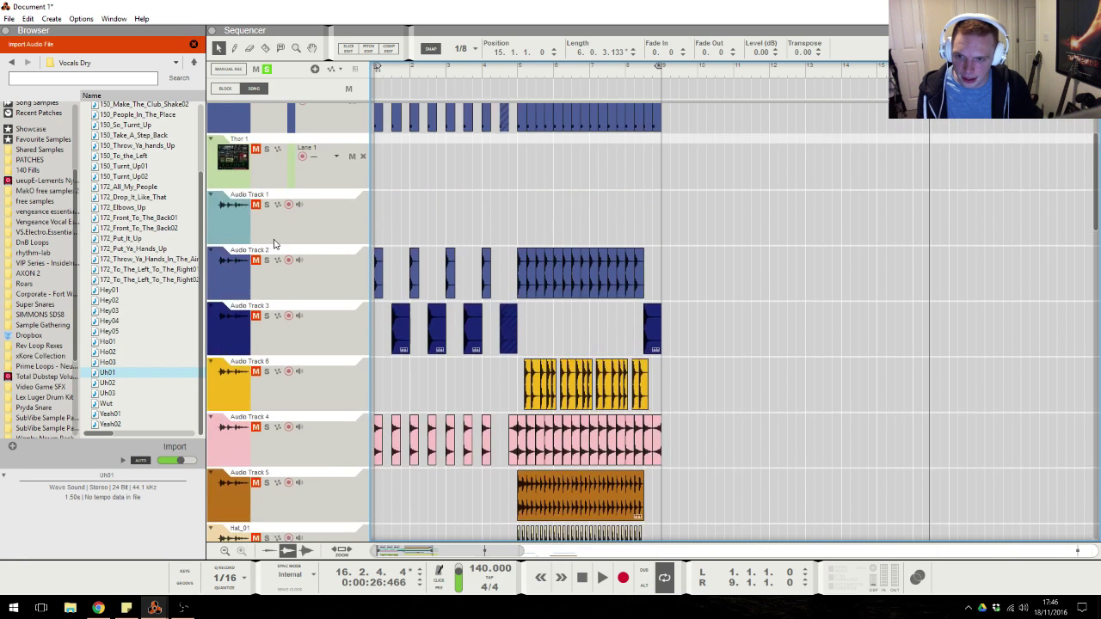
{"action": "left_click", "coordinate": [244, 300]}
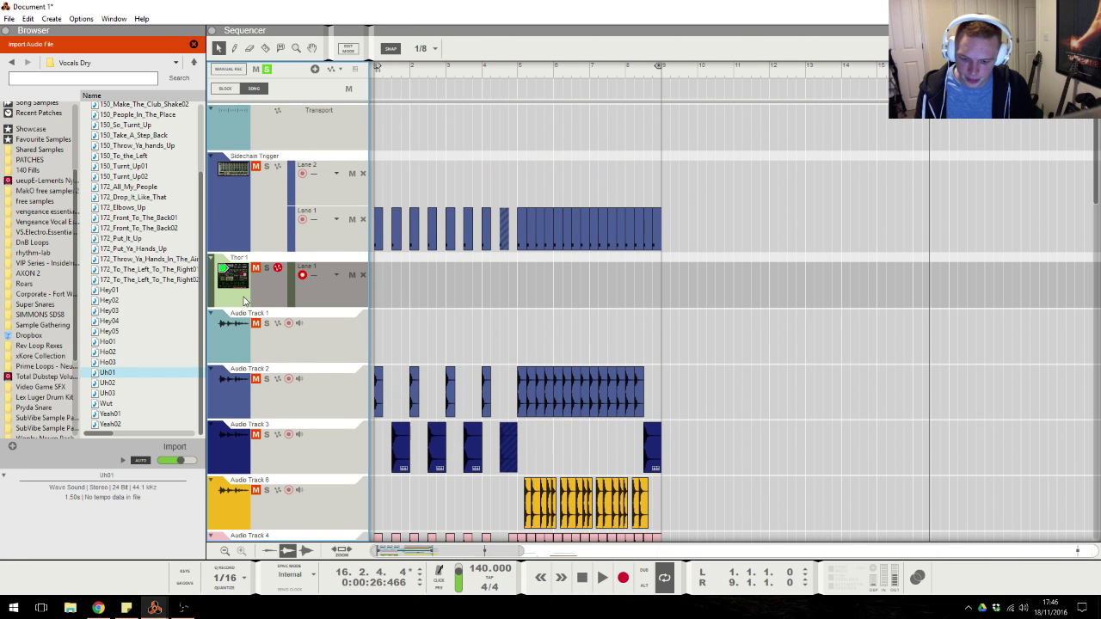
{"action": "scroll", "coordinate": [828, 336], "scroll_direction": "down", "scroll_amount": 20}
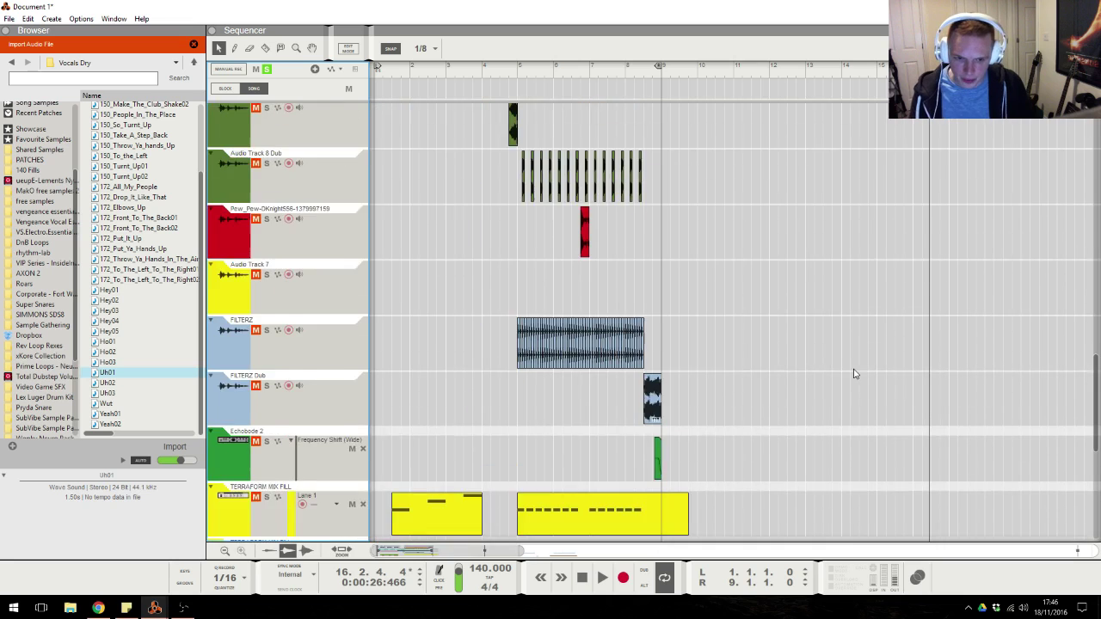
{"action": "left_click_drag", "start_coordinate": [901, 335], "coordinate": [873, 514]}
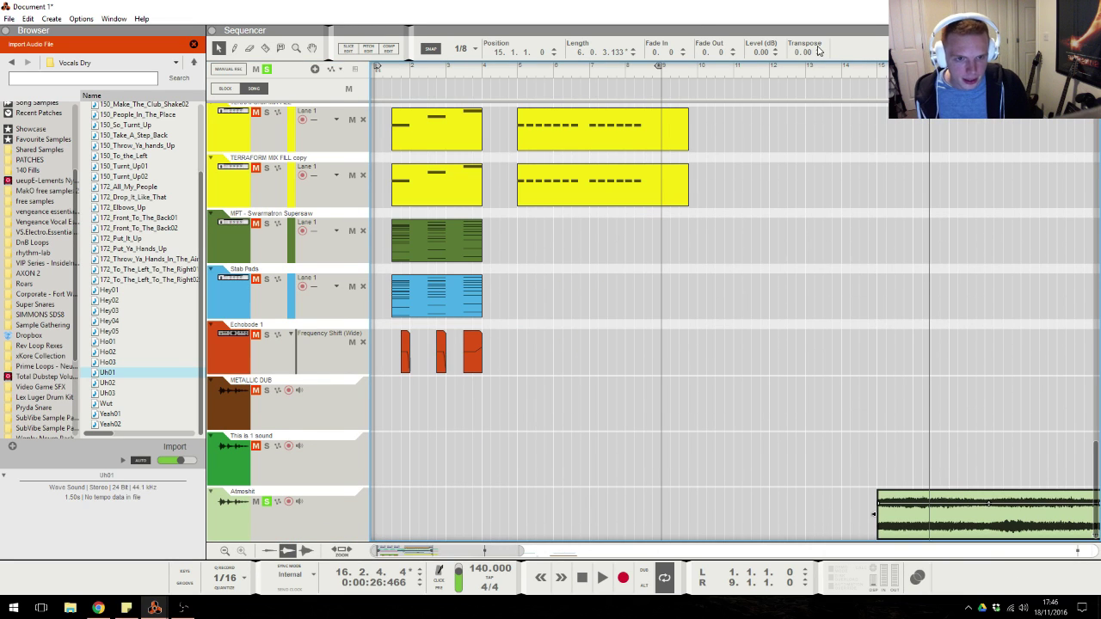
{"action": "left_click", "coordinate": [944, 345]}
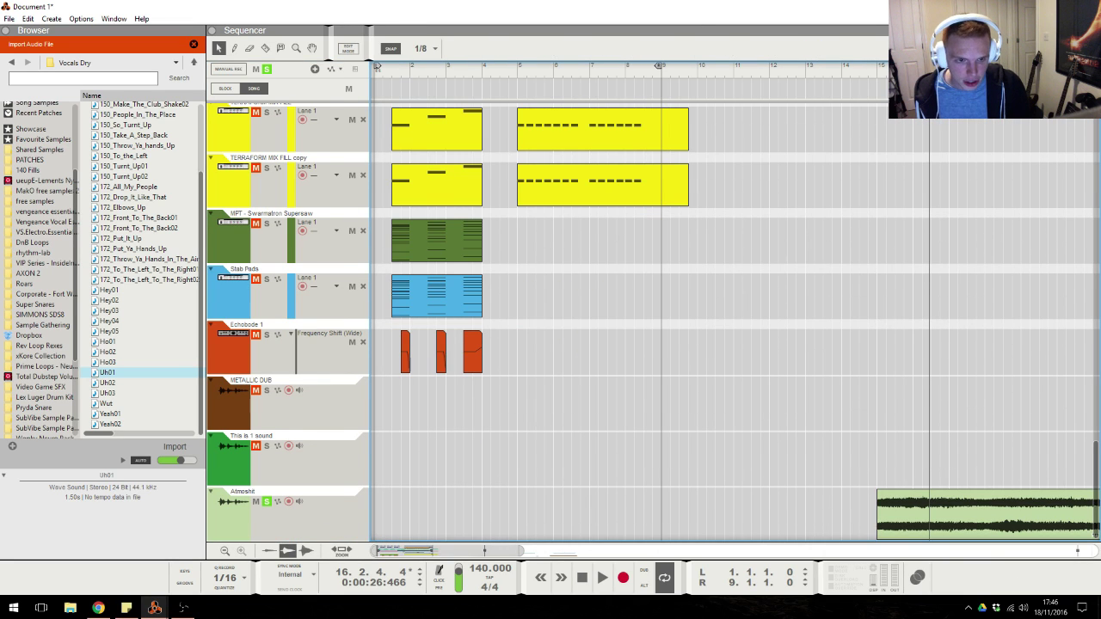
{"action": "key", "text": "space"}
Move the transposed Atmoshit clip to start at 4.4.1.
{"action": "left_click", "coordinate": [103, 606]}
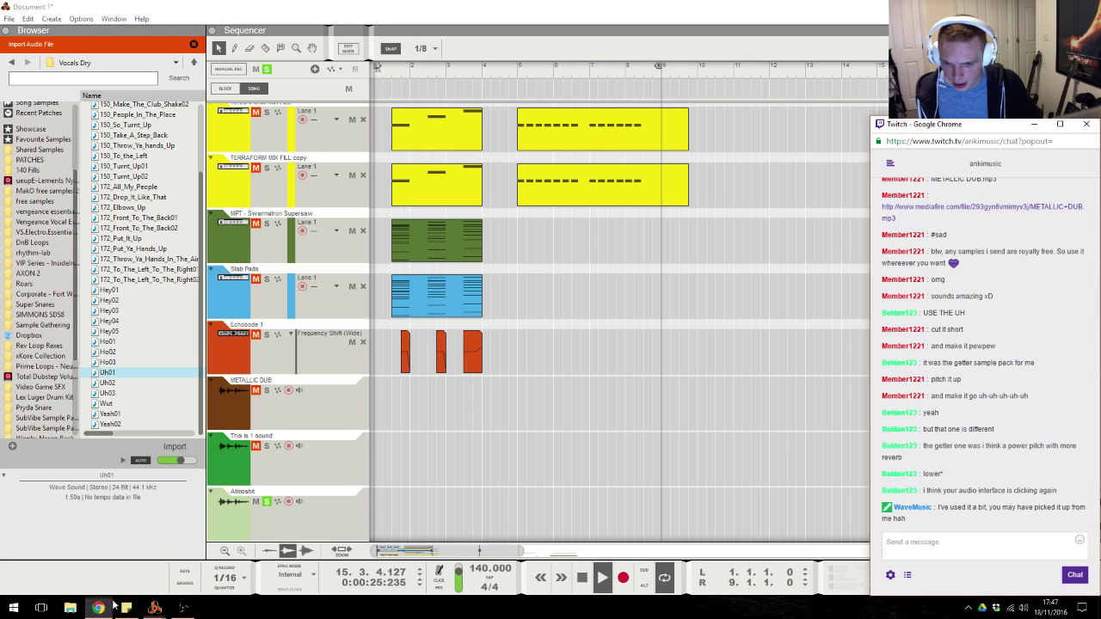
{"action": "left_click", "coordinate": [771, 363]}
{"action": "left_click_drag", "start_coordinate": [944, 513], "coordinate": [602, 514]}
{"action": "left_click", "coordinate": [98, 608]}
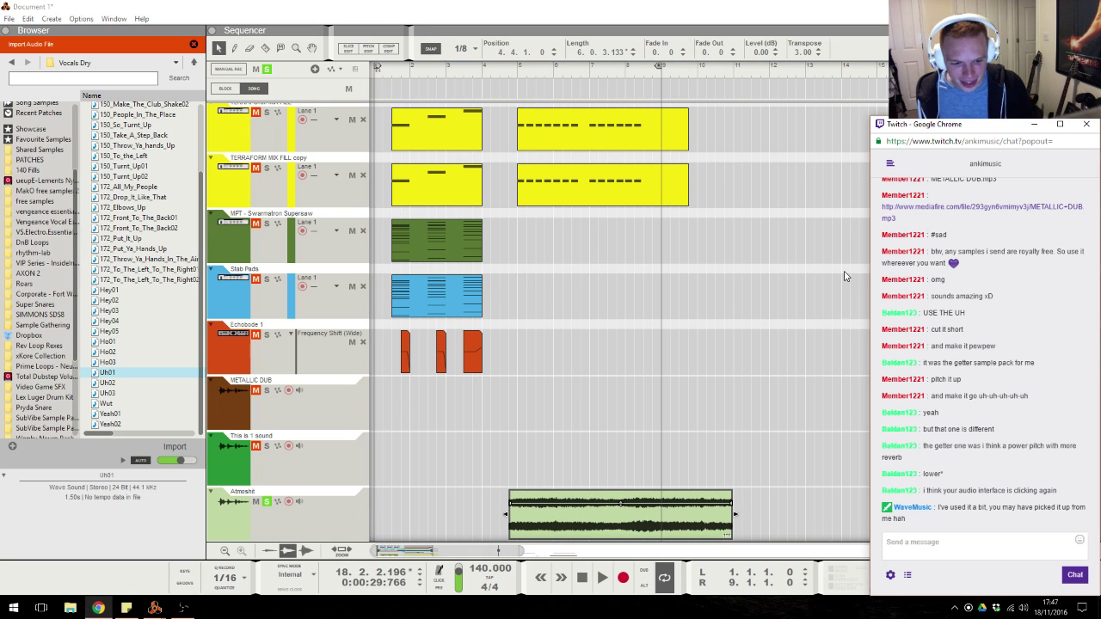
{"action": "left_click", "coordinate": [736, 353]}
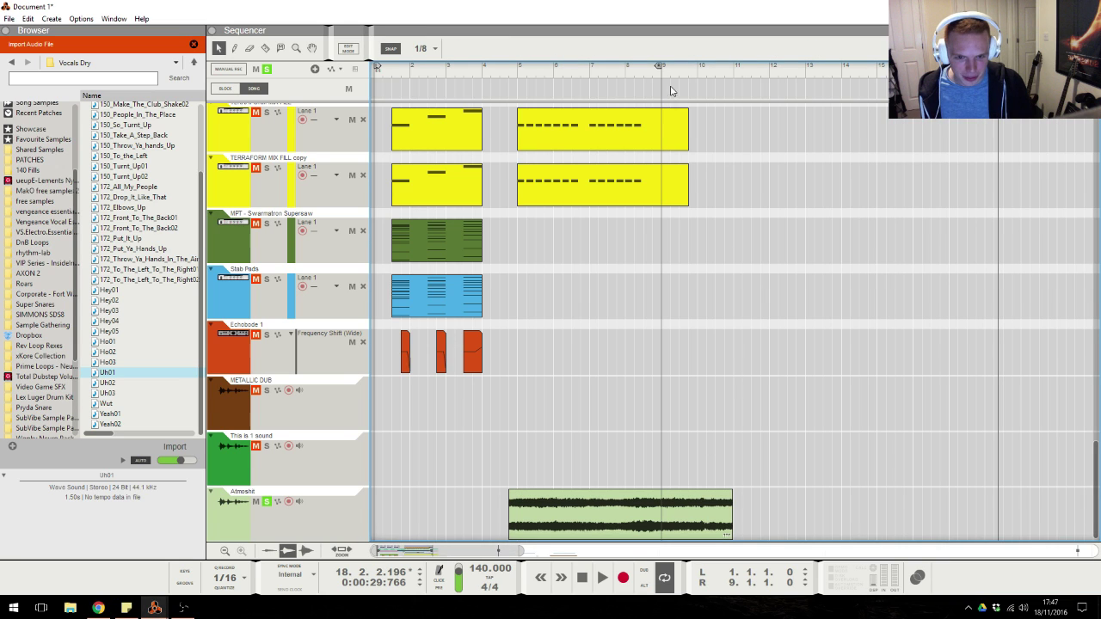
Play the Atmoshit clip from around bar 10, then shorten it to start at 5.1.1 with a length of 0.3.2.
{"action": "left_click_drag", "start_coordinate": [707, 76], "coordinate": [690, 84]}
{"action": "key", "text": "space"}
{"action": "key", "text": "space"}
{"action": "mouse_move", "coordinate": [731, 513]}
{"action": "left_mouse_down"}
{"action": "mouse_move", "coordinate": [555, 512]}
{"action": "mouse_move", "coordinate": [542, 529]}
{"action": "left_mouse_up"}
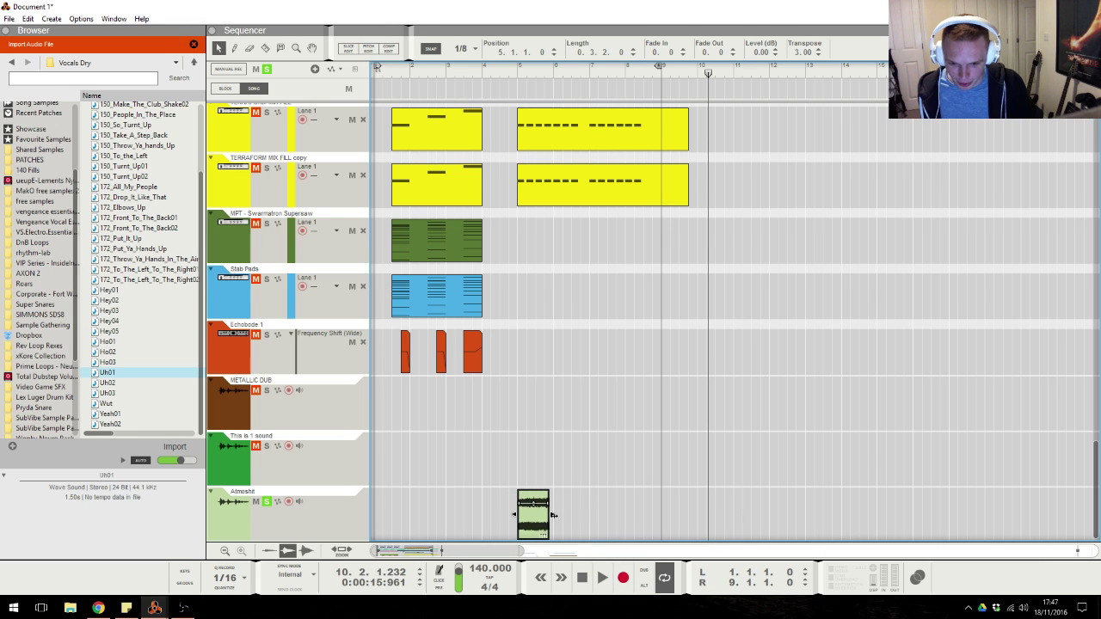
Repeat the one-bar Atmoshit clip three times so the copies fill bars 5 to 8.
{"action": "key", "text": "ctrl+c"}
{"action": "key", "text": "ctrl+v"}
{"action": "right_click", "coordinate": [584, 533]}
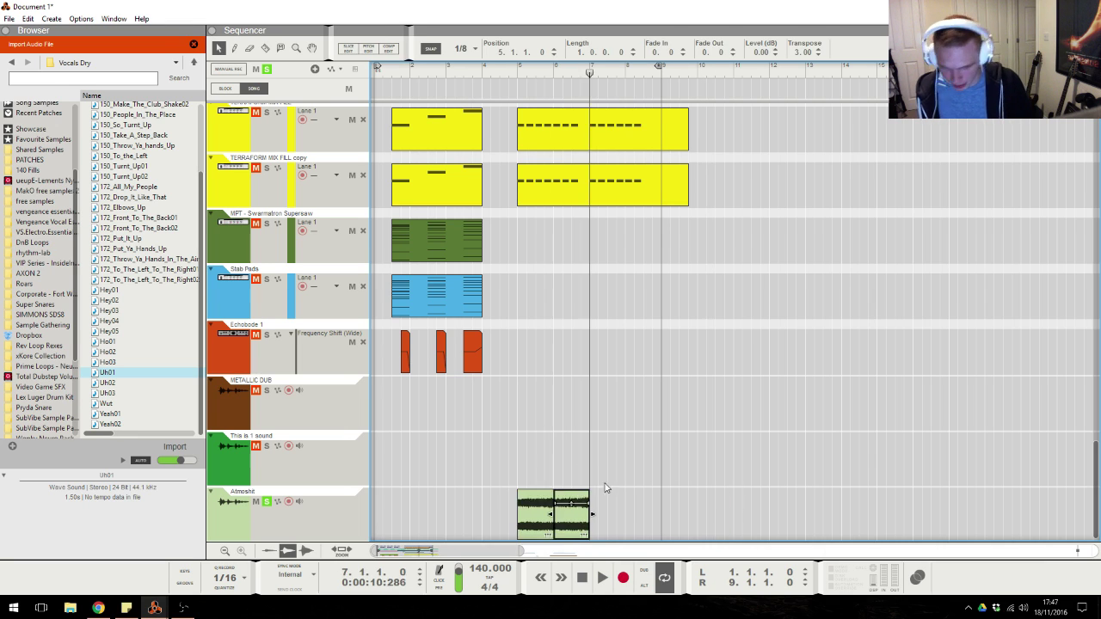
{"action": "left_click", "coordinate": [613, 519]}
{"action": "left_click_drag", "start_coordinate": [648, 509], "coordinate": [437, 528]}
{"action": "key", "text": "ctrl+c"}
{"action": "key", "text": "ctrl+v"}
Clear the Atmoshit solo and place half-bar copies of its clip under the stab hits from 1.3.1 to bar 4, playing the result.
{"action": "left_click", "coordinate": [479, 75]}
{"action": "left_click", "coordinate": [436, 73]}
{"action": "left_click", "coordinate": [266, 69]}
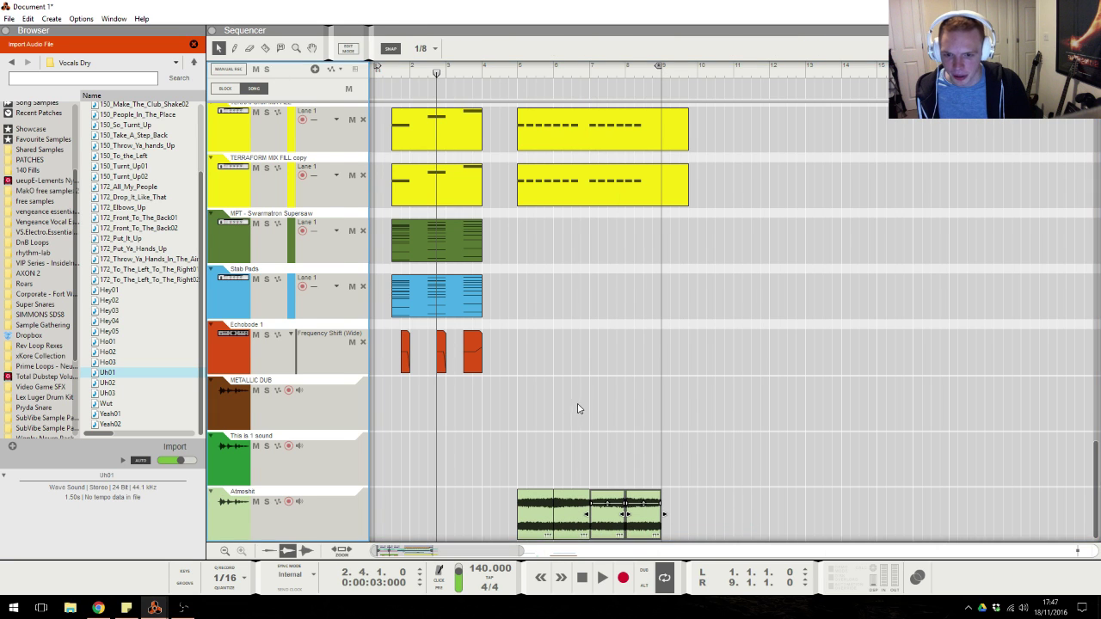
{"action": "left_click_drag", "start_coordinate": [549, 520], "coordinate": [411, 518]}
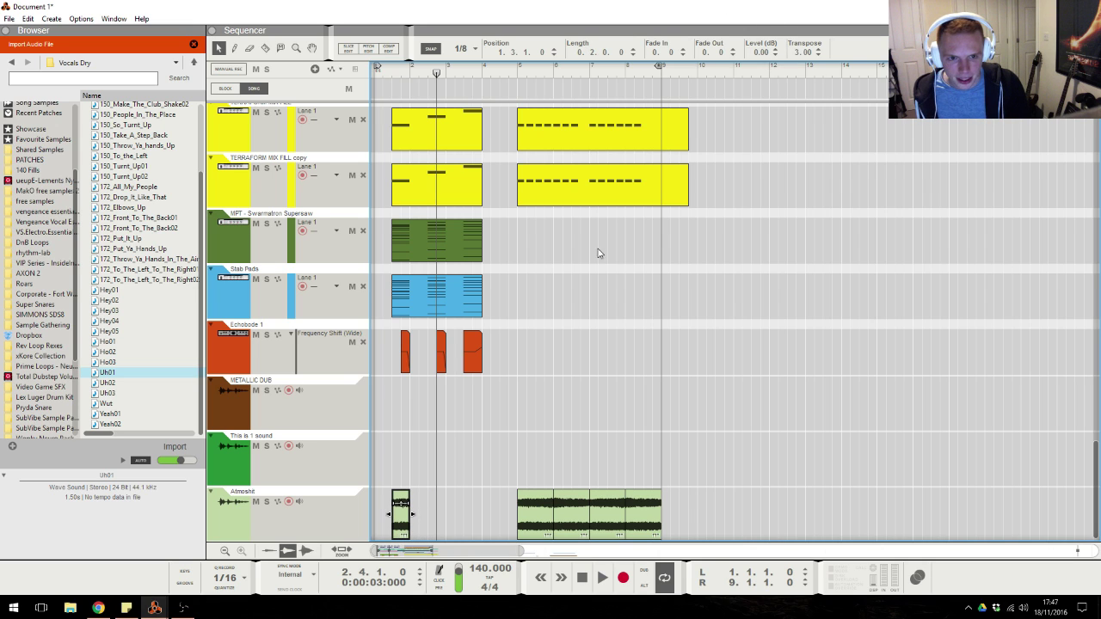
{"action": "left_click_drag", "start_coordinate": [400, 516], "coordinate": [476, 524]}
{"action": "left_click", "coordinate": [510, 445]}
{"action": "key", "text": "space"}
Raise the Atmoshit channel's high-pass cutoff in the Spectrum EQ.
{"action": "key", "text": "alt+Tab"}
{"action": "left_click", "coordinate": [858, 513]}
{"action": "key", "text": "F2"}
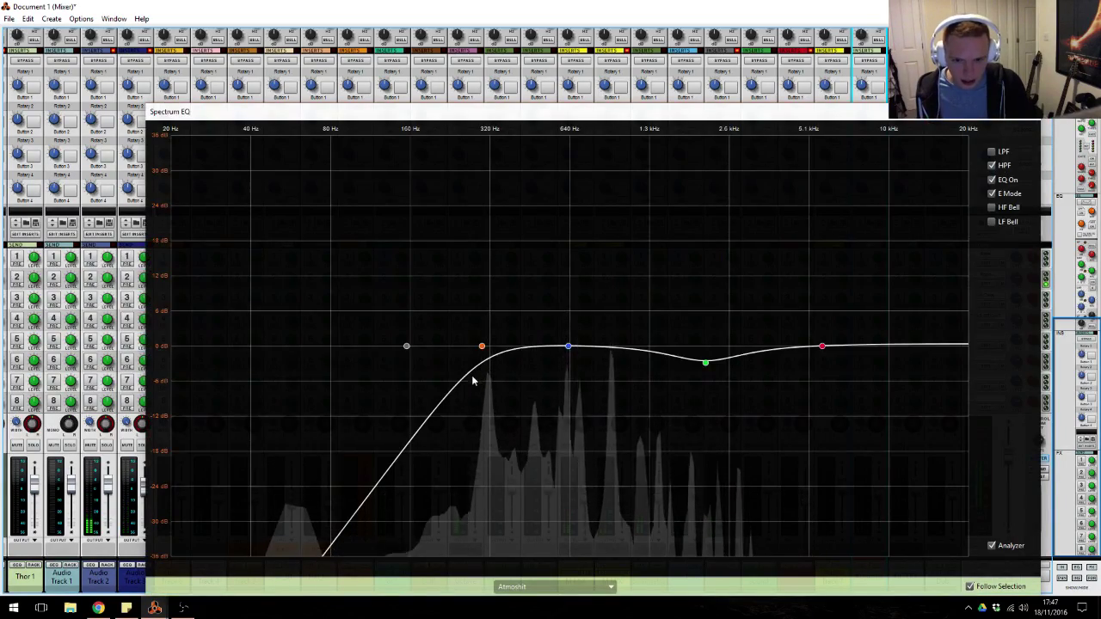
{"action": "left_click_drag", "start_coordinate": [482, 346], "coordinate": [555, 346]}
{"action": "key", "text": "F2"}
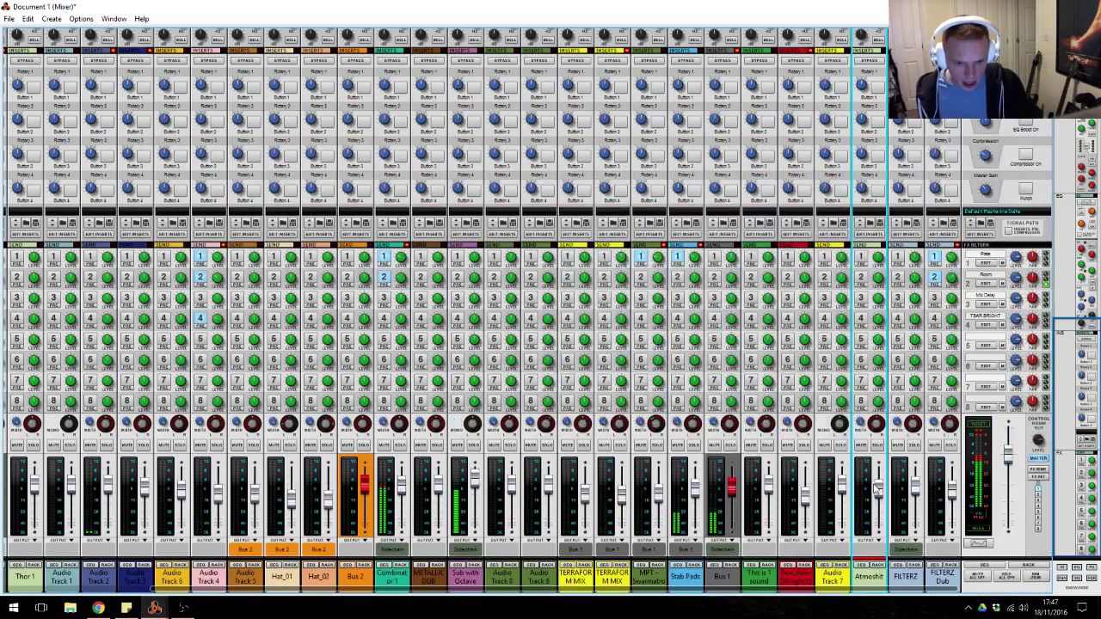
Route the Atmoshit channel's output to the Sidechain bus and solo the channel.
{"action": "left_click", "coordinate": [894, 535]}
{"action": "left_click", "coordinate": [895, 530]}
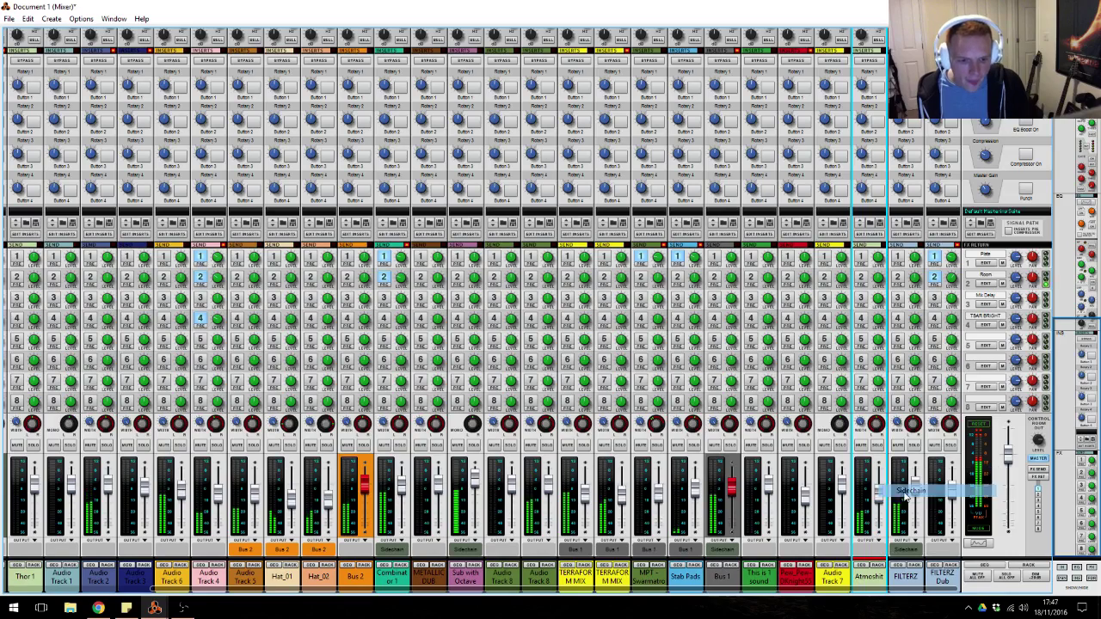
{"action": "left_click", "coordinate": [876, 445]}
Join the four Atmoshit clips in bars 5 to 8 into one clip.
{"action": "key", "text": "alt+Tab"}
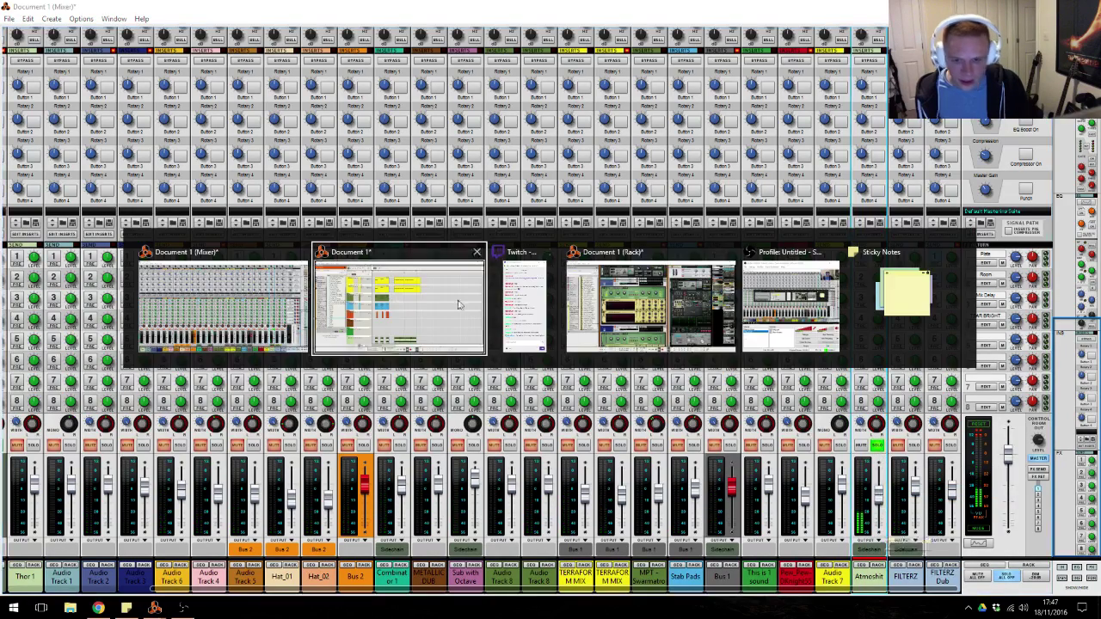
{"action": "left_click_drag", "start_coordinate": [737, 474], "coordinate": [513, 515]}
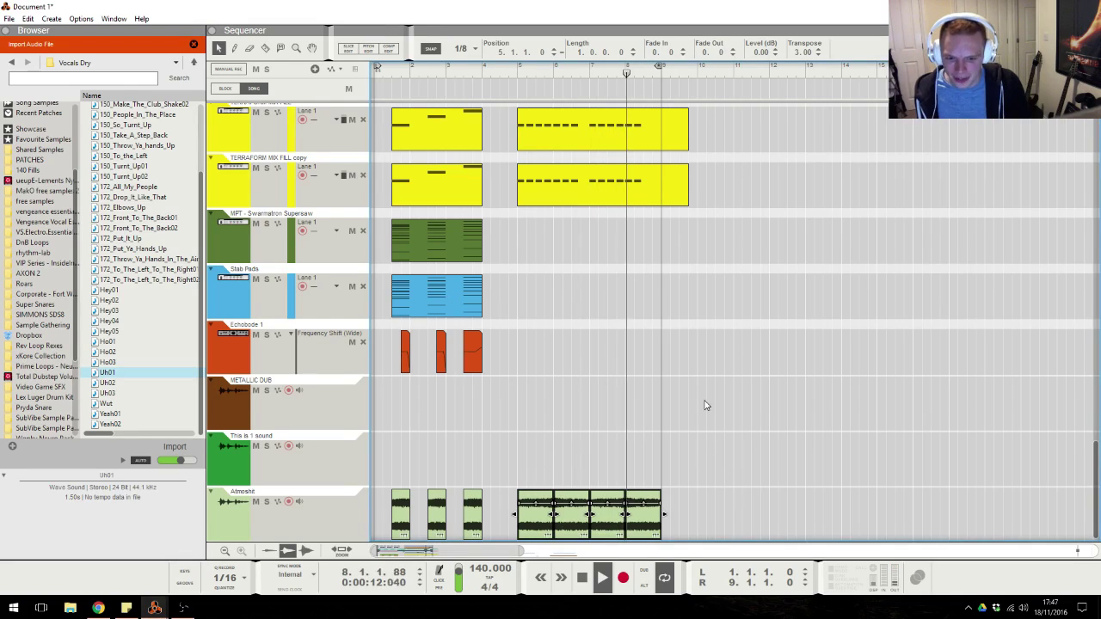
{"action": "key", "text": "ctrl+j"}
Enable send 1 on the Atmoshit channel and clear its solo.
{"action": "key", "text": "alt+Tab"}
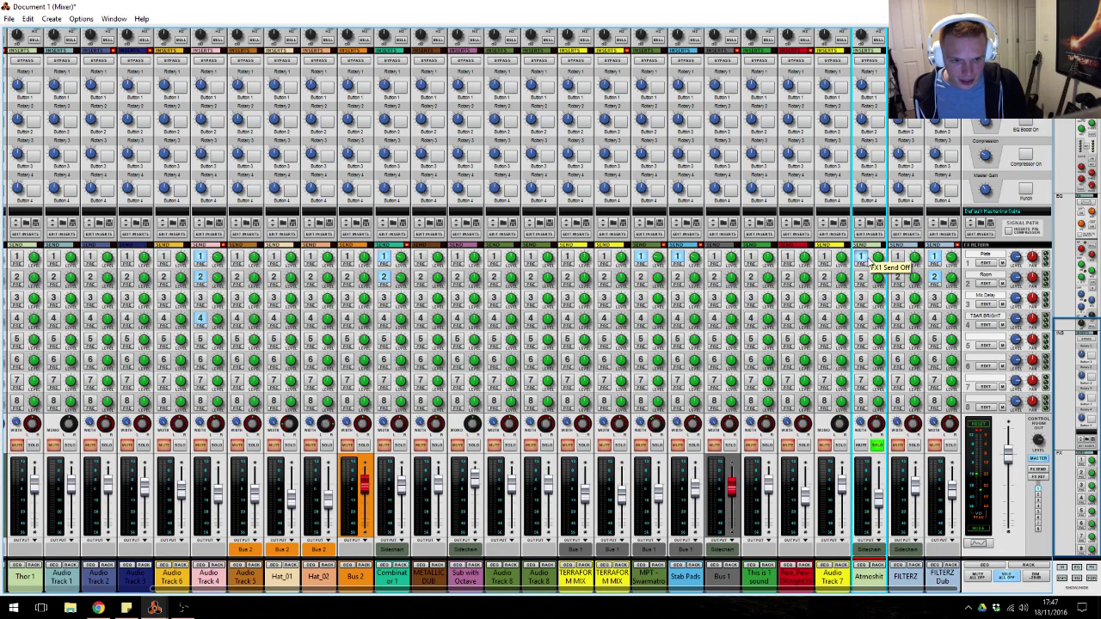
{"action": "left_click", "coordinate": [877, 298]}
{"action": "key", "text": "alt+Tab"}
{"action": "left_click", "coordinate": [877, 445]}
{"action": "key", "text": "alt+Tab"}
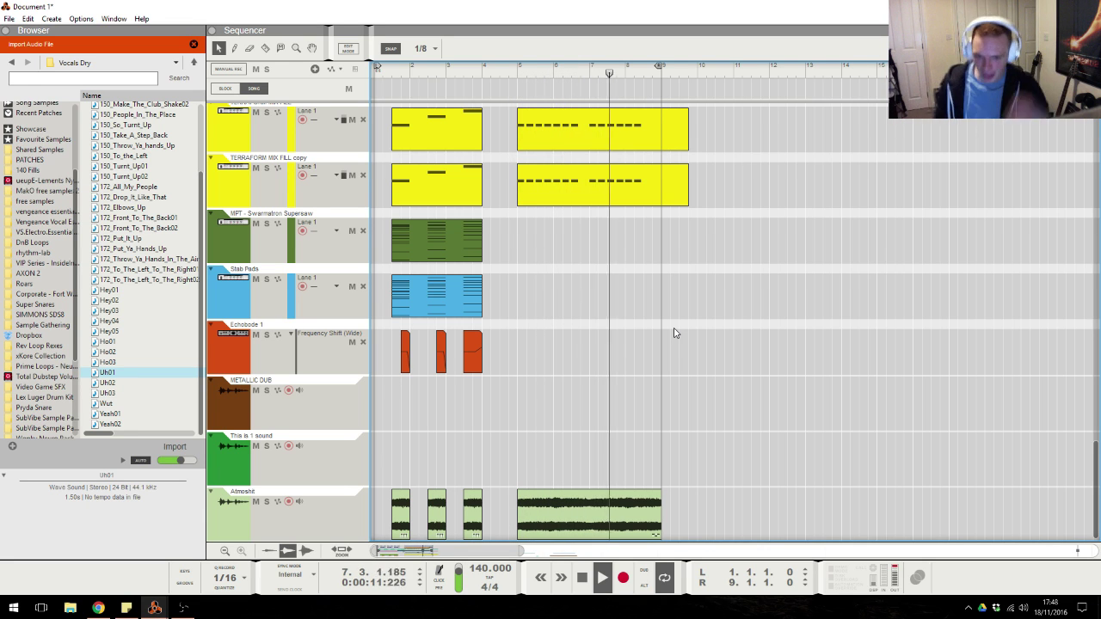
Shorten the second clips on both TERRAFORM MIX FILL tracks to a length of 4.0.0.
{"action": "scroll", "coordinate": [674, 333], "scroll_direction": "up", "scroll_amount": 4}
{"action": "left_click_drag", "start_coordinate": [711, 249], "coordinate": [663, 326]}
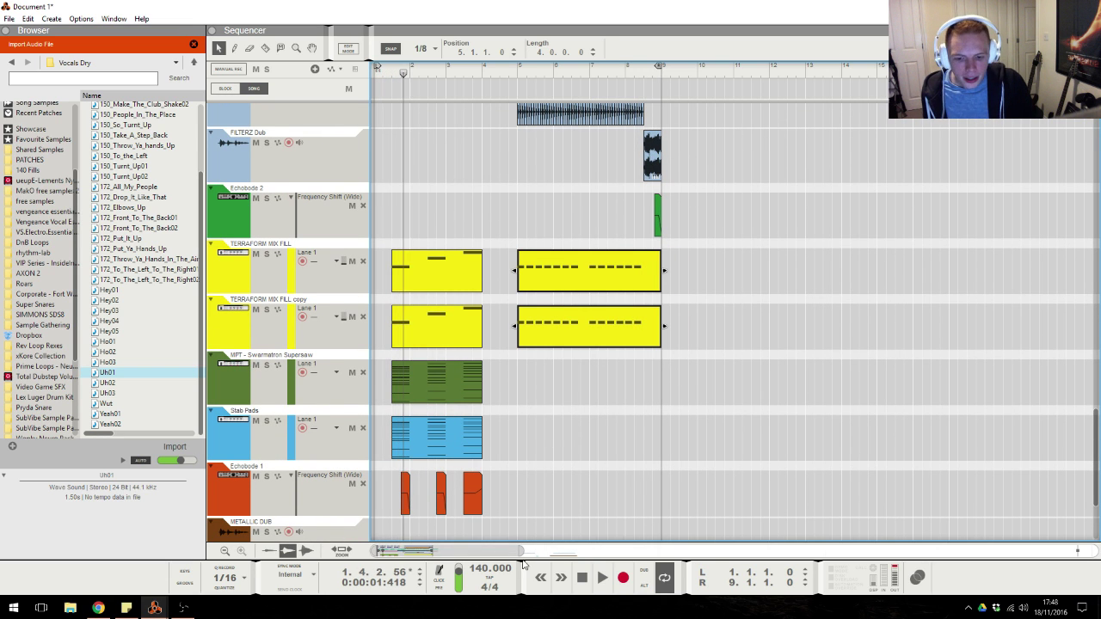
Select the two spare FILTERZ clips beyond bar 29.
{"action": "left_click_drag", "start_coordinate": [530, 551], "coordinate": [724, 551]}
{"action": "scroll", "coordinate": [724, 386], "scroll_direction": "down", "scroll_amount": 3}
{"action": "left_click_drag", "start_coordinate": [920, 531], "coordinate": [653, 203]}
{"action": "scroll", "coordinate": [739, 370], "scroll_direction": "up", "scroll_amount": 10}
{"action": "scroll", "coordinate": [671, 204], "scroll_direction": "down", "scroll_amount": 10}
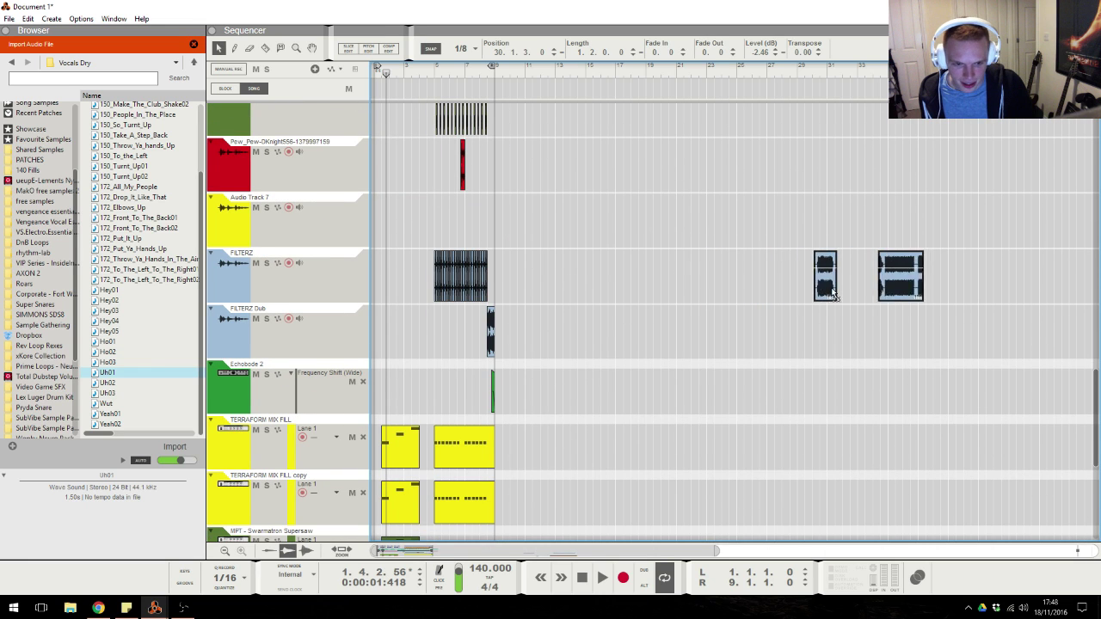
{"action": "scroll", "coordinate": [602, 275], "scroll_direction": "up", "scroll_amount": 15}
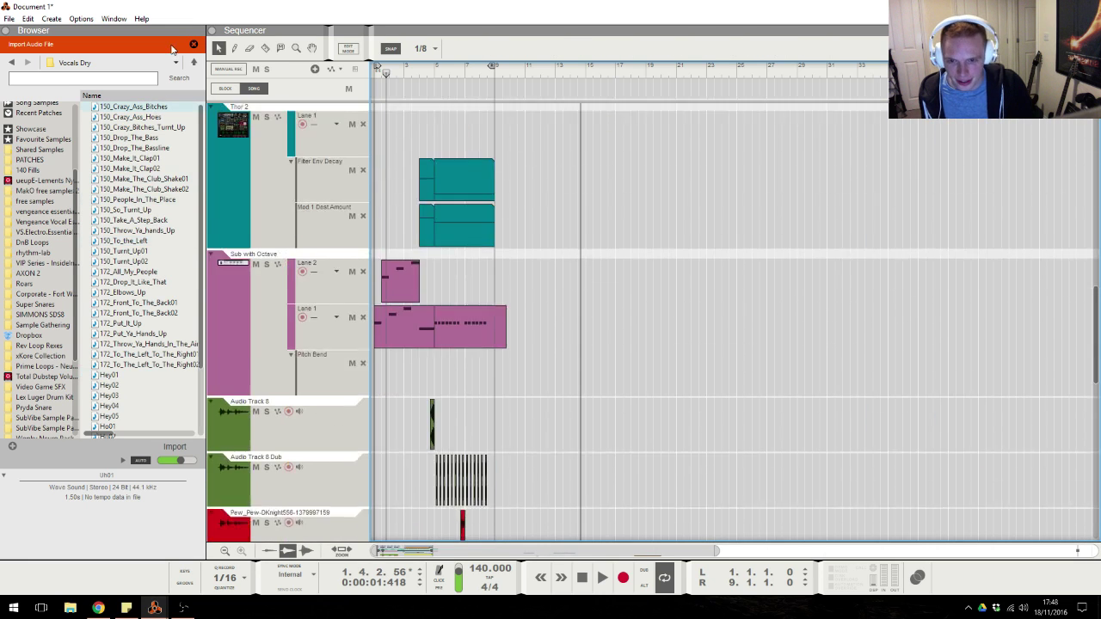
Set the snap to Bar, duplicate all clips of the eight-bar section, and move the copies to start at bar 9.
{"action": "left_click_drag", "start_coordinate": [171, 47], "coordinate": [182, 45]}
{"action": "left_click", "coordinate": [430, 48]}
{"action": "left_click", "coordinate": [421, 56]}
{"action": "key", "text": "ctrl+d"}
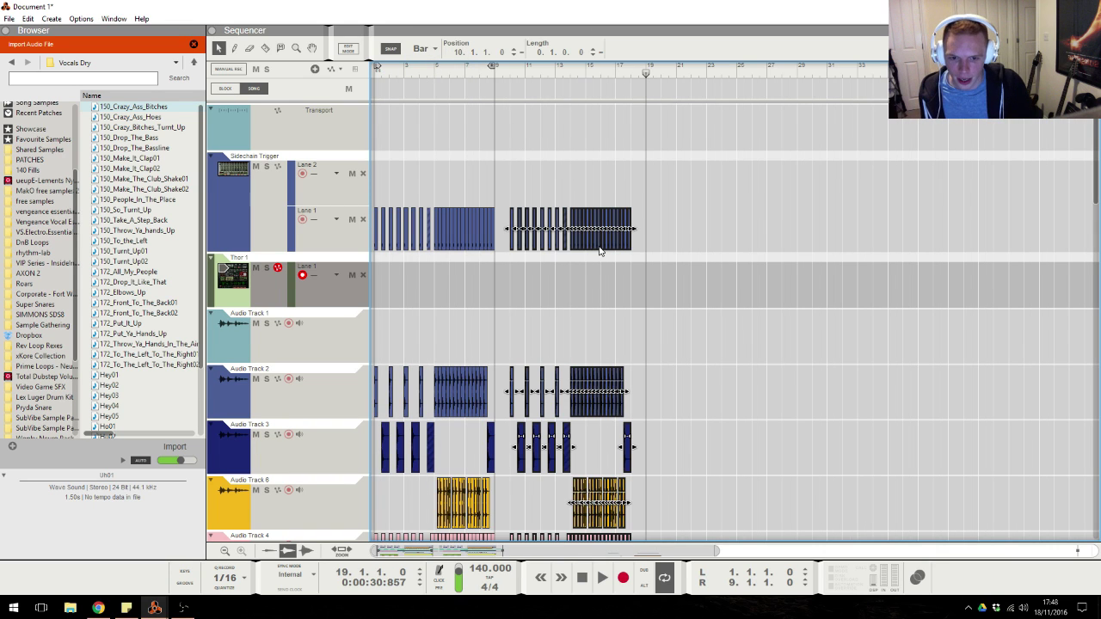
{"action": "left_click_drag", "start_coordinate": [600, 252], "coordinate": [585, 251]}
Extend the loop end to bar 17 and play the transition from bar 8.
{"action": "left_click", "coordinate": [640, 117]}
{"action": "left_click", "coordinate": [616, 74], "text": "ctrl"}
{"action": "left_click", "coordinate": [479, 74]}
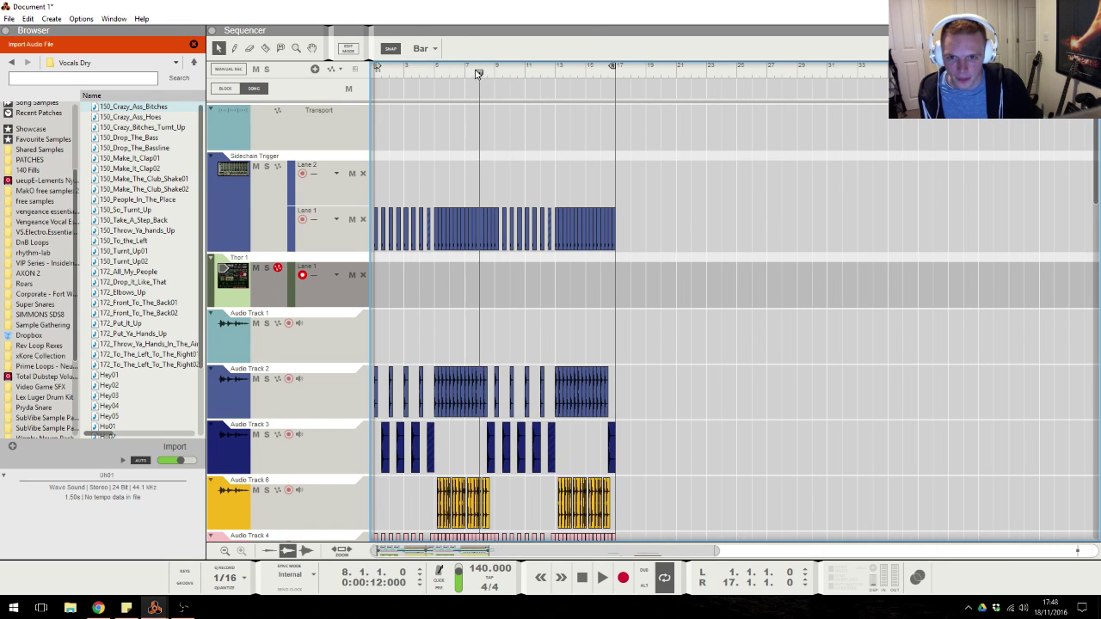
{"action": "key", "text": "space"}
{"action": "key", "text": "space"}
Switch to the Twitch chat window to read the latest messages, and return to the sequencer.
{"action": "left_click", "coordinate": [98, 608]}
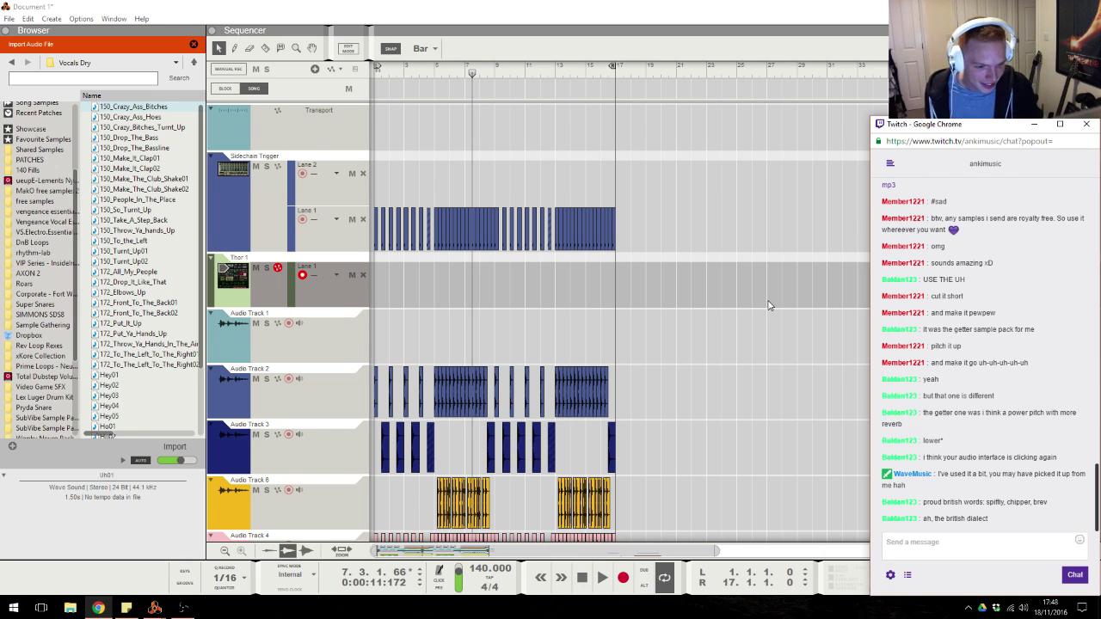
{"action": "left_click", "coordinate": [724, 185]}
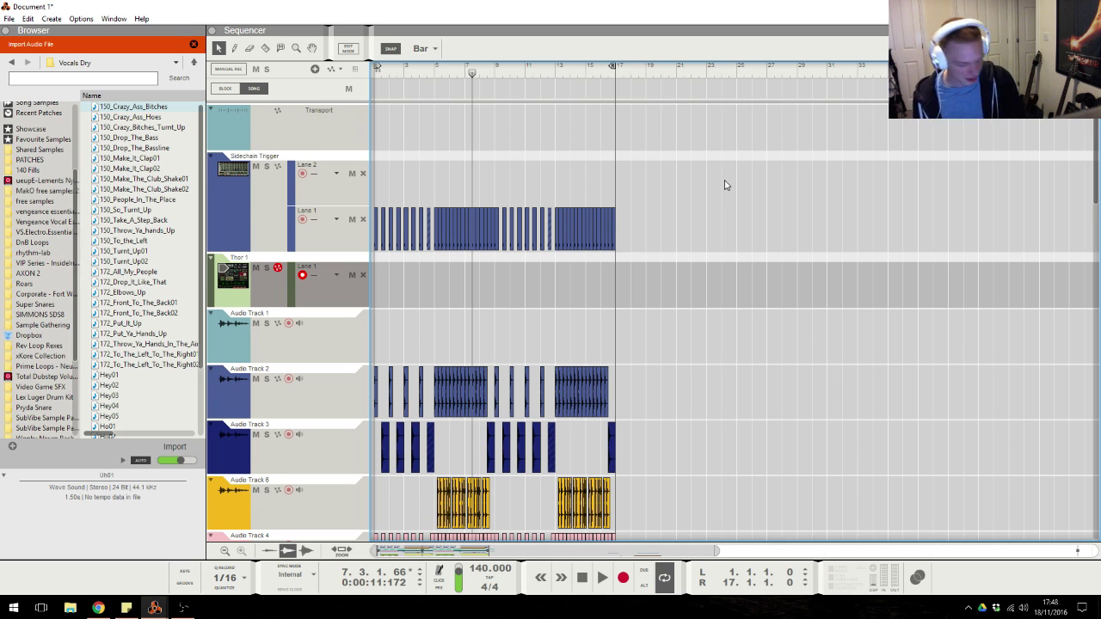
Create a one-bar Mod 1 Dest Amount automation clip on Thor 2 at 9.1.1, with a value of 30 at 9.2.1.
{"action": "scroll", "coordinate": [725, 183], "scroll_direction": "up", "scroll_amount": 4}
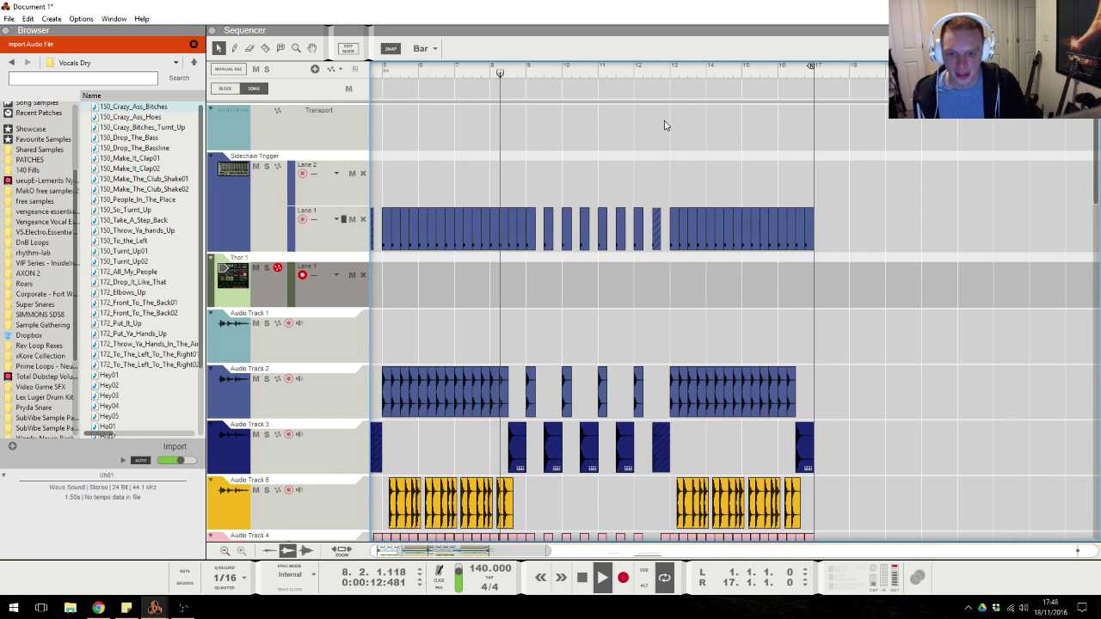
{"action": "scroll", "coordinate": [663, 126], "scroll_direction": "down", "scroll_amount": 5}
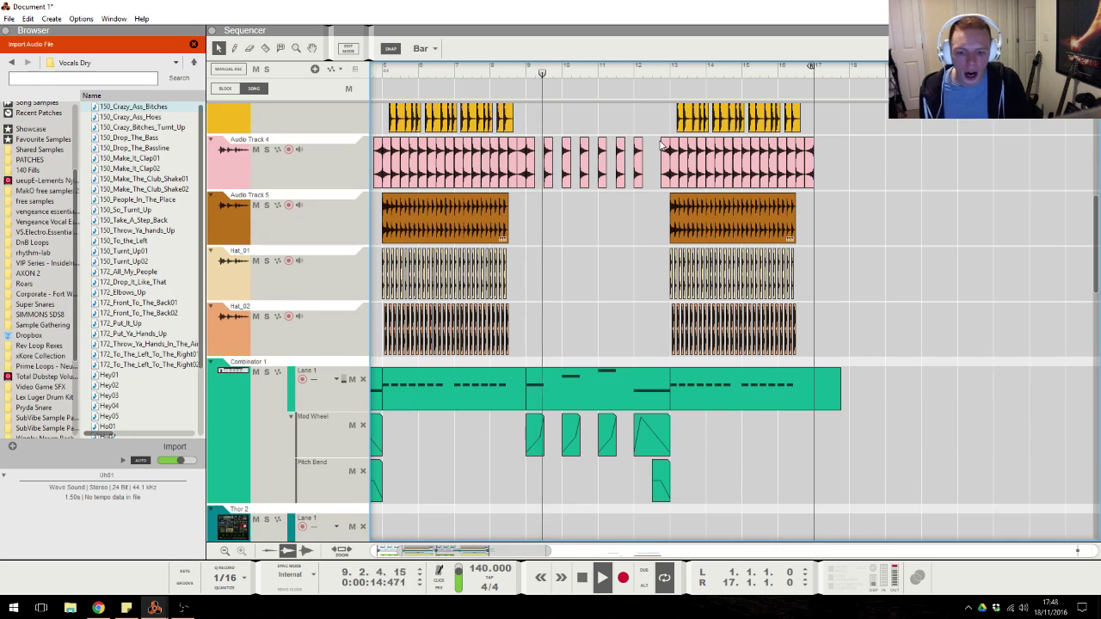
{"action": "scroll", "coordinate": [579, 258], "scroll_direction": "down", "scroll_amount": 3}
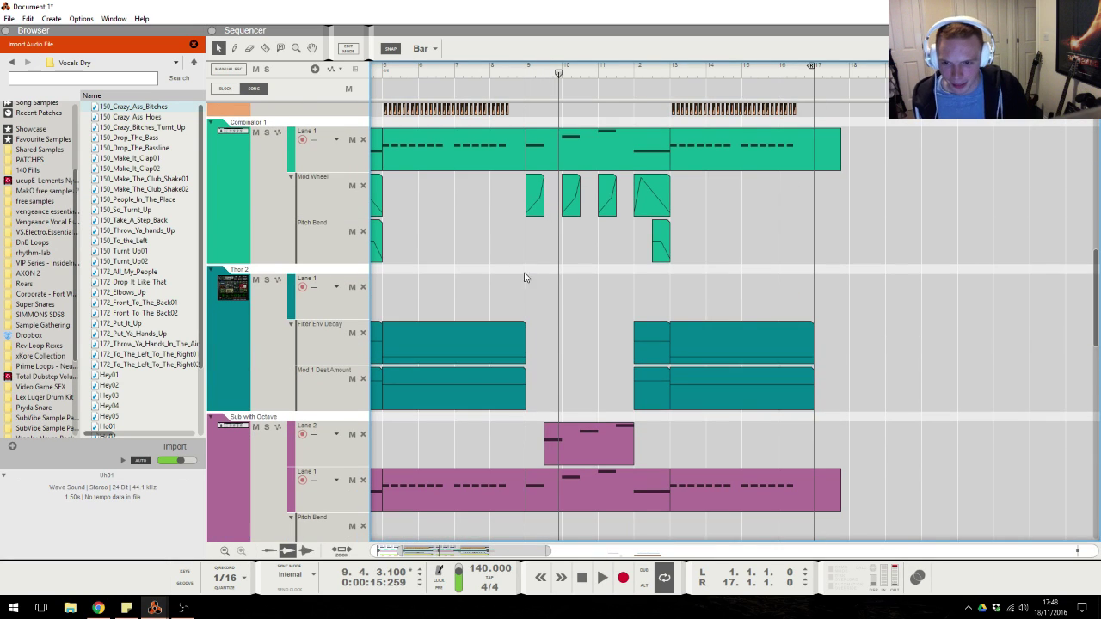
{"action": "scroll", "coordinate": [529, 266], "scroll_direction": "down", "scroll_amount": 1}
{"action": "left_click", "coordinate": [543, 310]}
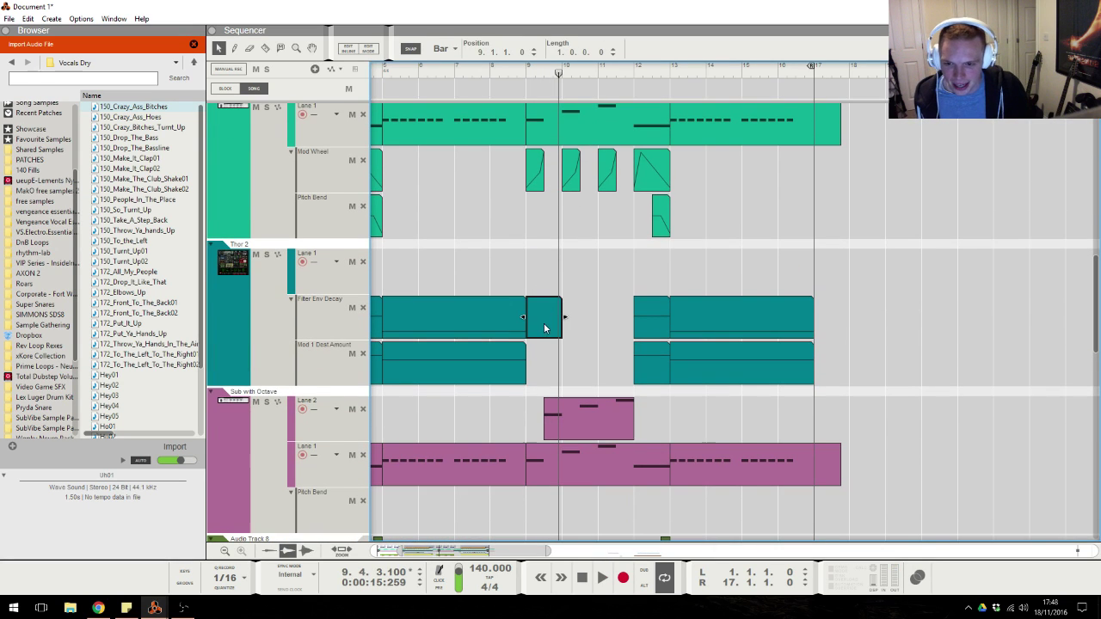
{"action": "left_click_drag", "start_coordinate": [544, 320], "coordinate": [543, 364]}
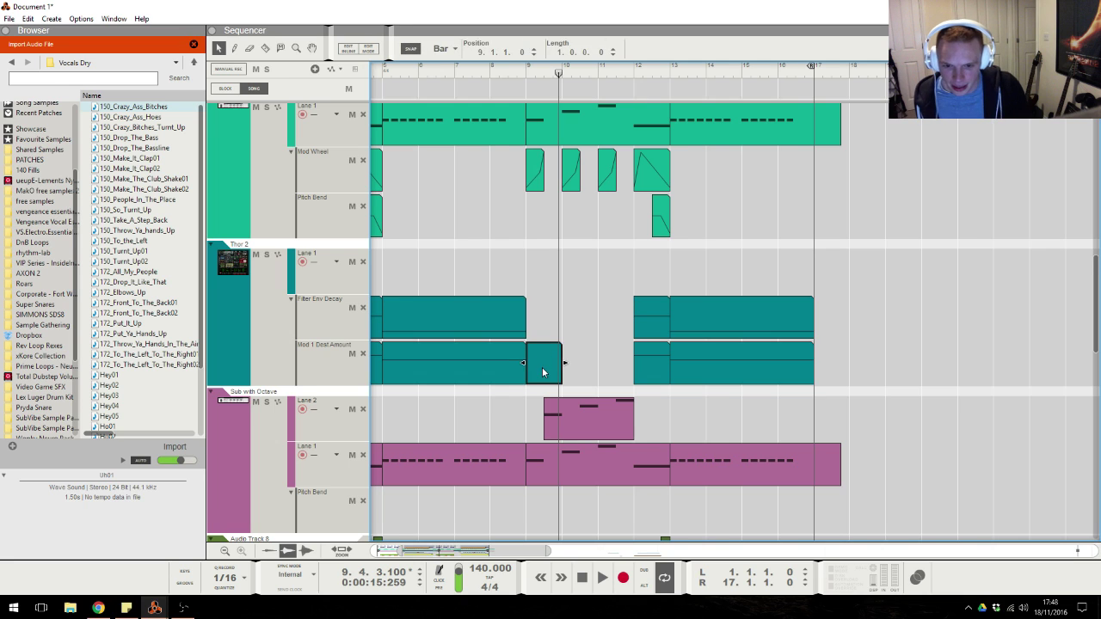
{"action": "double_click", "coordinate": [542, 364]}
Audition bar 9 and set the Mod 1 Dest Amount point at 9.2.1 to 36.
{"action": "left_click", "coordinate": [527, 94]}
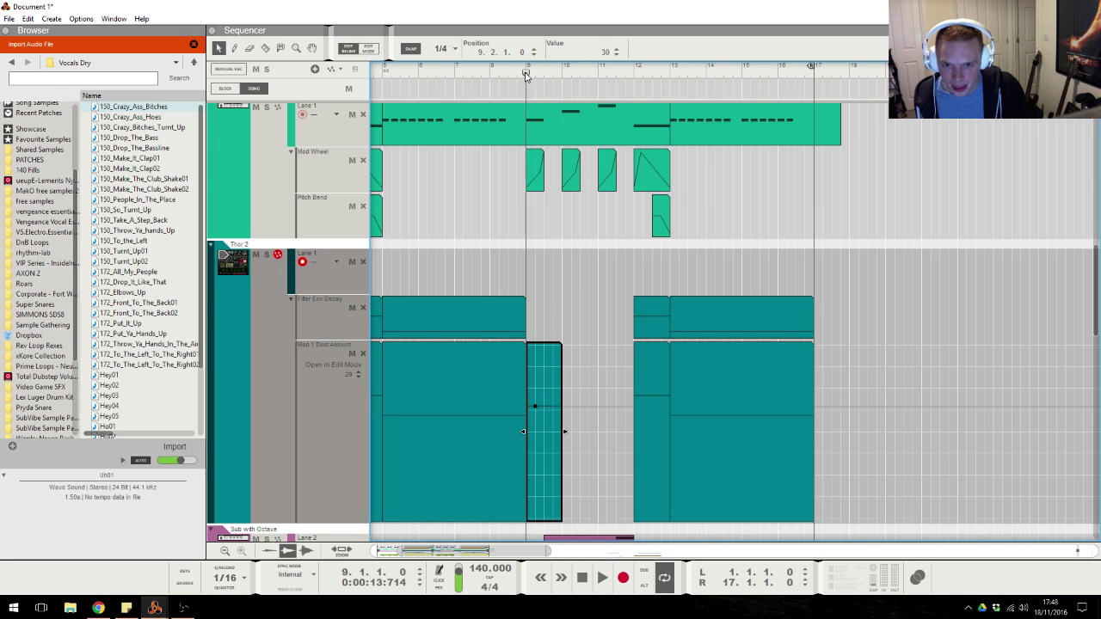
{"action": "key", "text": "space"}
{"action": "key", "text": "space"}
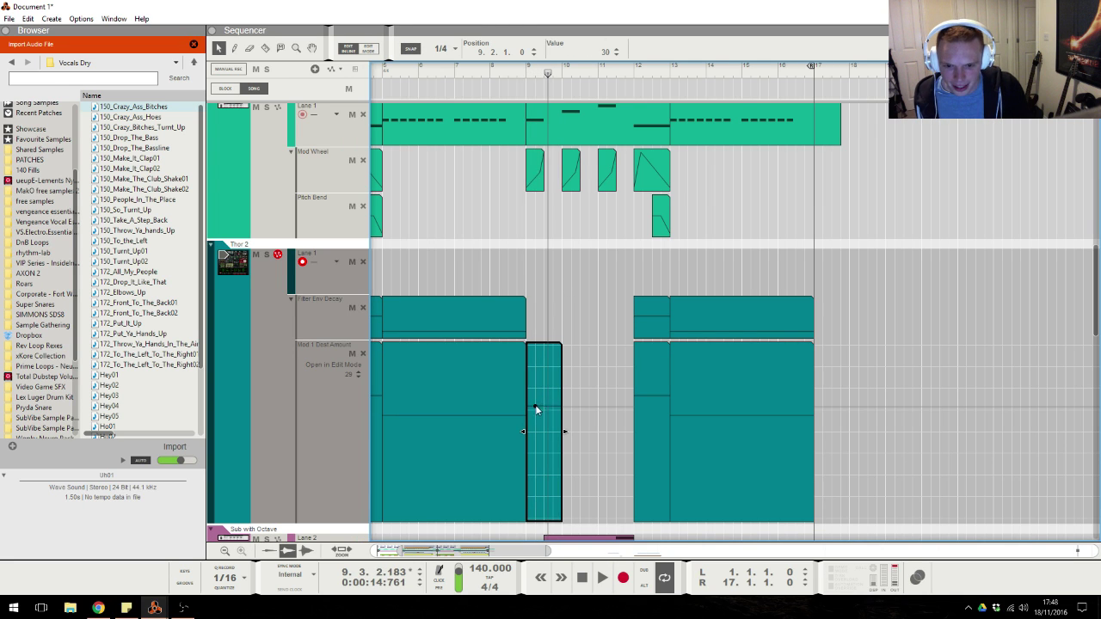
{"action": "left_click", "coordinate": [528, 77]}
{"action": "key", "text": "space"}
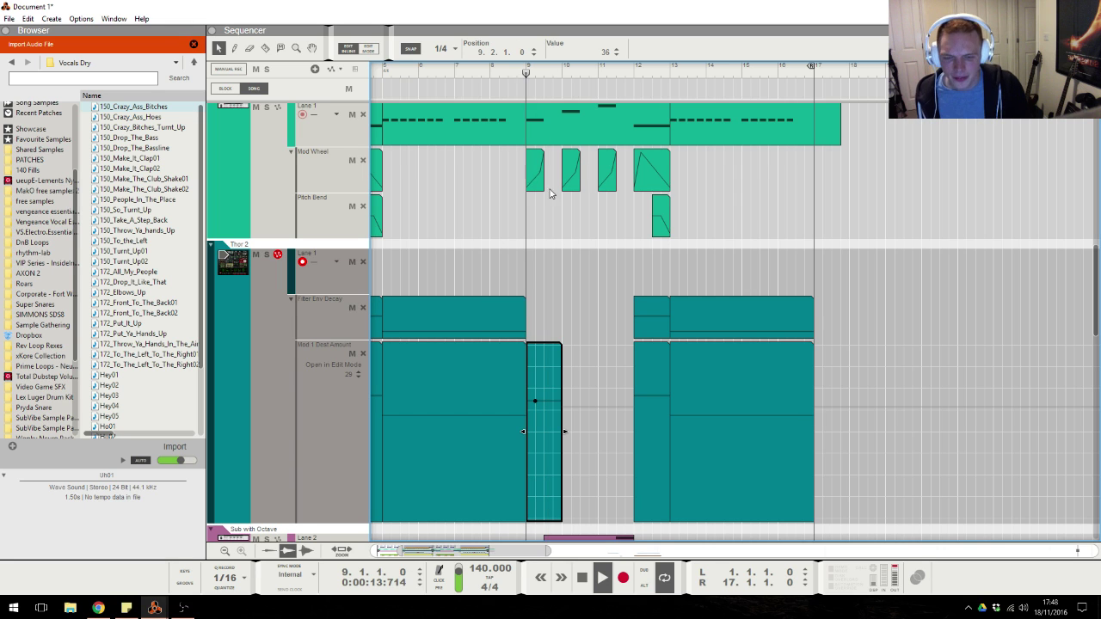
Copy the one-bar Mod 1 Dest Amount clip from bar 9 to 11.1.1 during playback.
{"action": "double_click", "coordinate": [555, 319]}
{"action": "left_click_drag", "start_coordinate": [551, 372], "coordinate": [613, 368]}
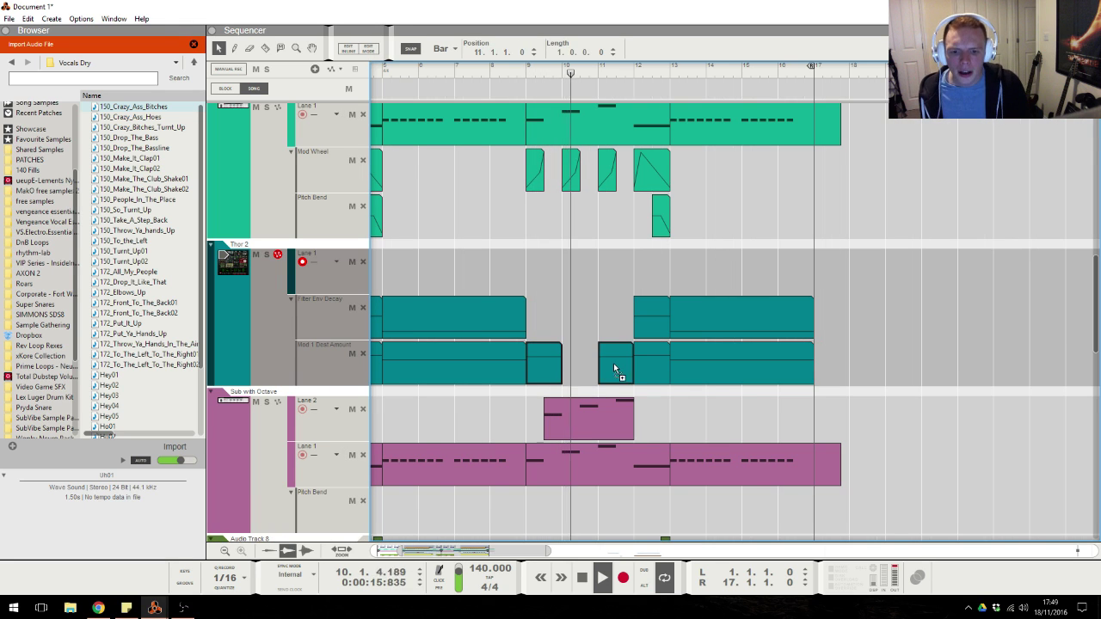
{"action": "left_click", "coordinate": [601, 303]}
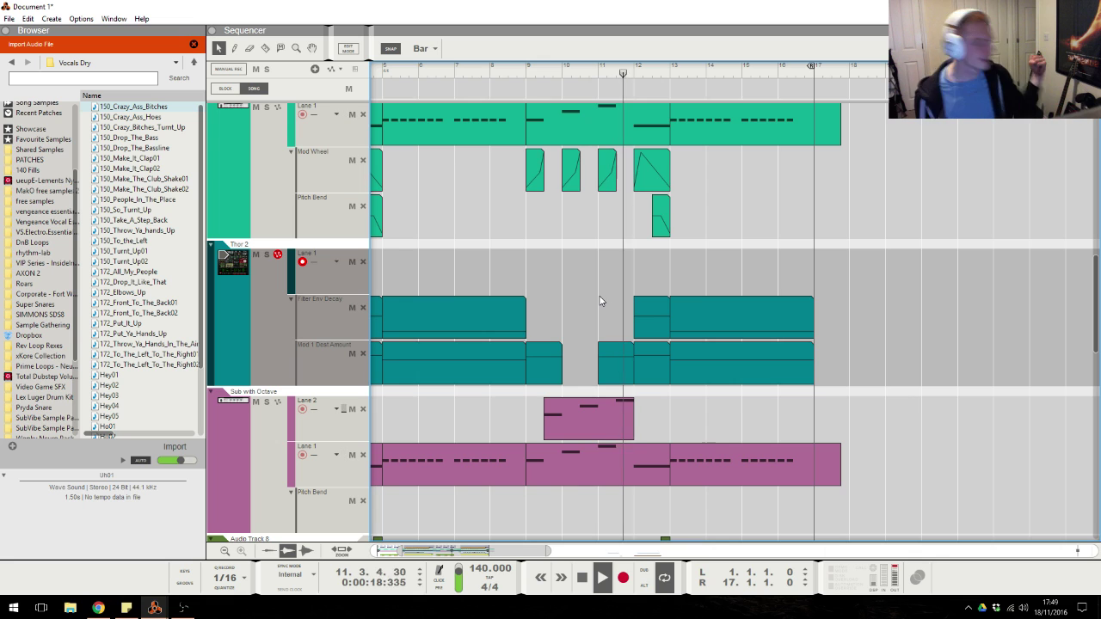
{"action": "scroll", "coordinate": [652, 308], "scroll_direction": "up", "scroll_amount": 1}
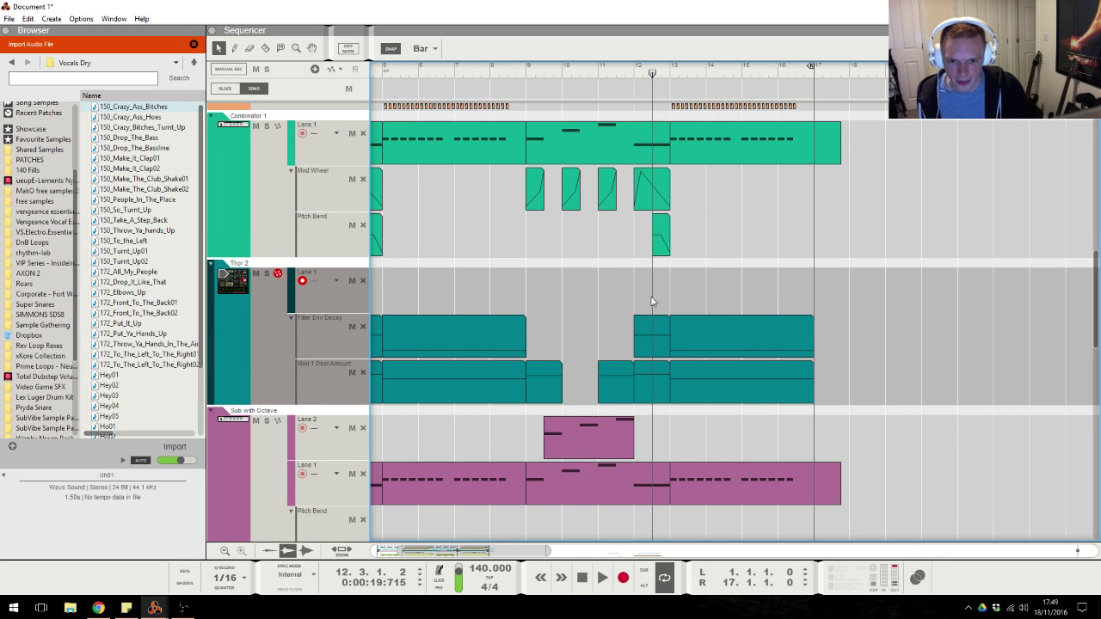
Add an Osc 2 Oct automation lane to Thor 2, draw a one-bar clip at bar 12 with value 2 at 12.2.1, and play it.
{"action": "key", "text": "alt+Tab"}
{"action": "key", "text": "alt+Tab"}
{"action": "key", "text": "alt+Tab"}
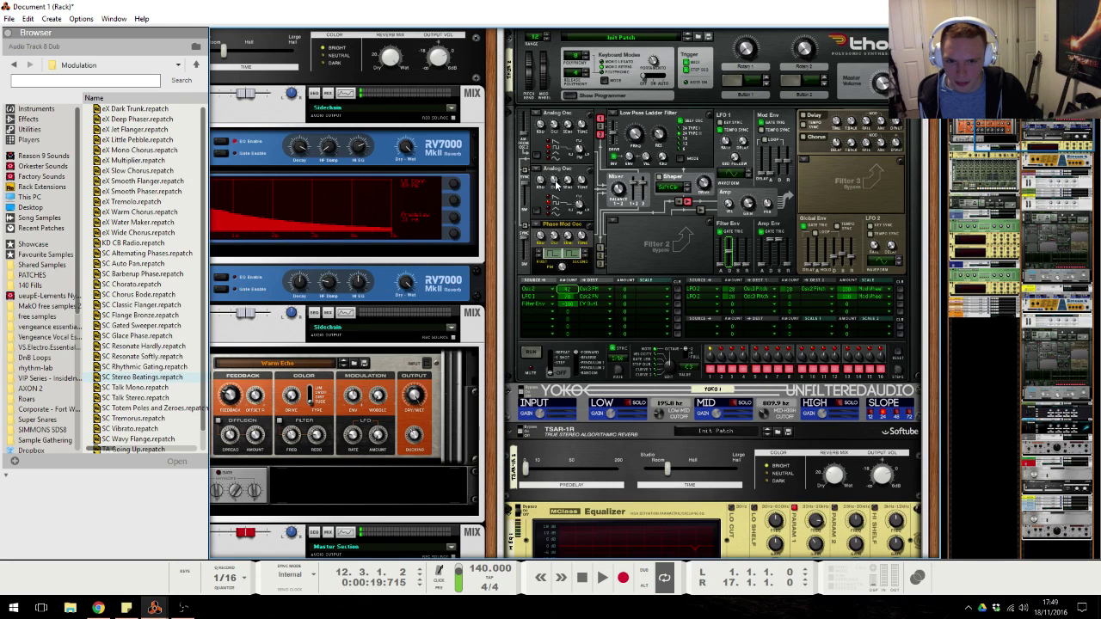
{"action": "key", "text": "alt+Tab"}
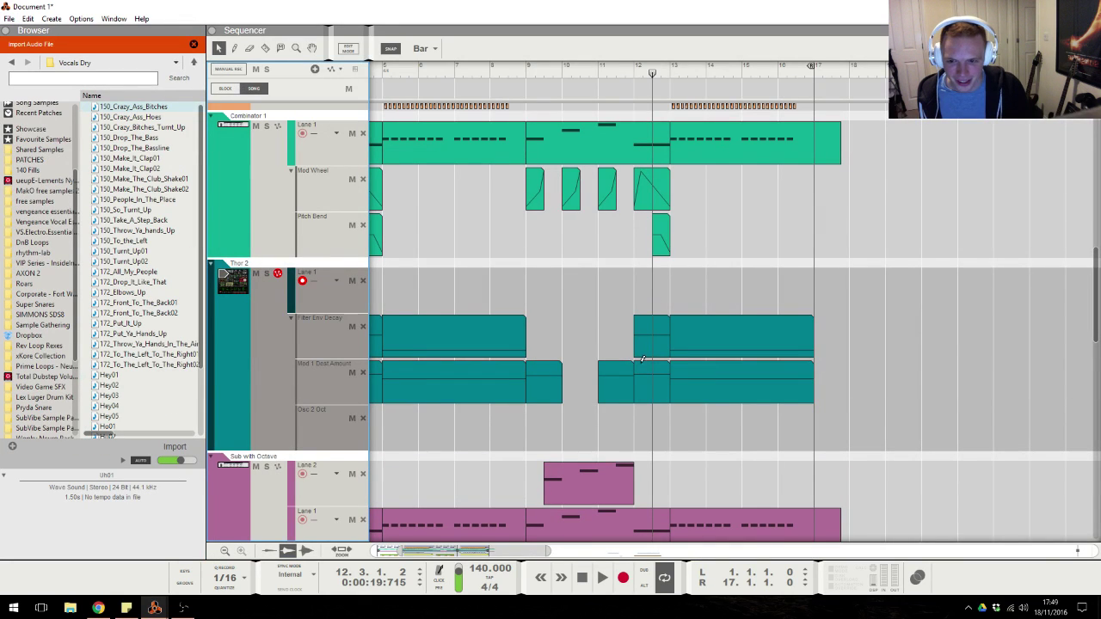
{"action": "left_click_drag", "start_coordinate": [652, 422], "coordinate": [647, 495]}
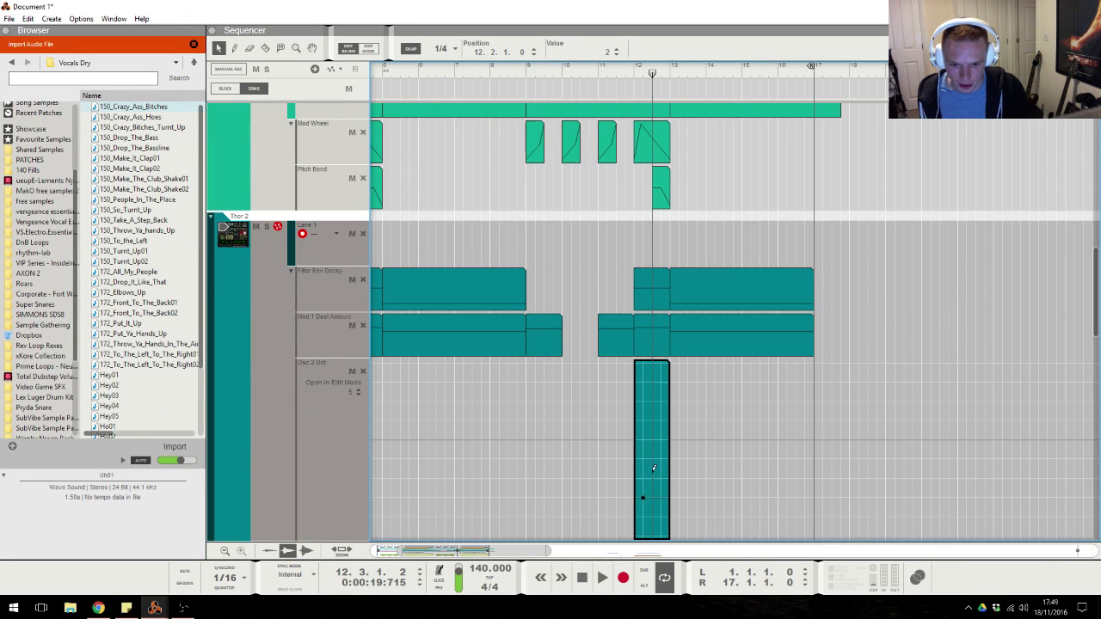
{"action": "left_click", "coordinate": [634, 75]}
{"action": "key", "text": "space"}
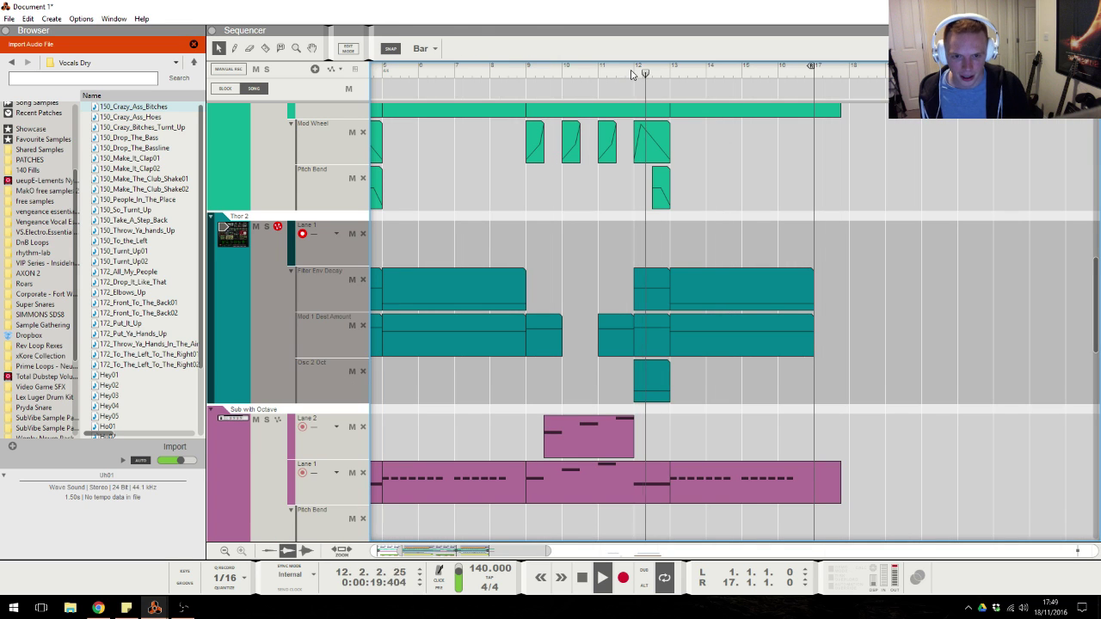
{"action": "key", "text": "space"}
Replay bar 12 and set the Osc 2 Oct automation point at 12.2.1 to 4.
{"action": "double_click", "coordinate": [653, 382]}
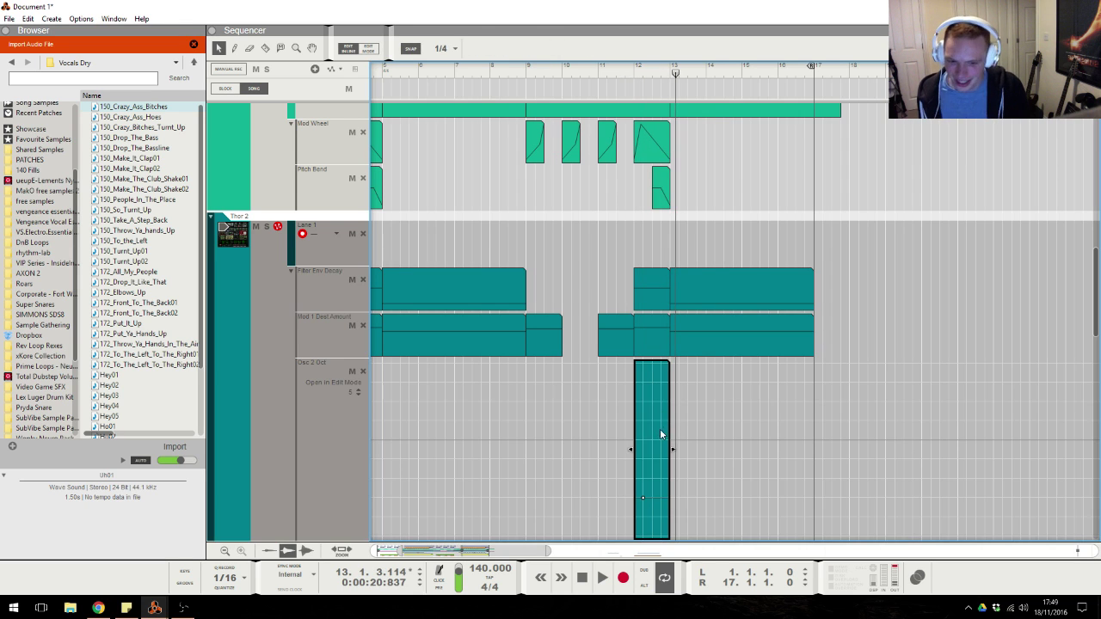
{"action": "left_click", "coordinate": [669, 158]}
{"action": "left_click", "coordinate": [629, 75]}
{"action": "key", "text": "space"}
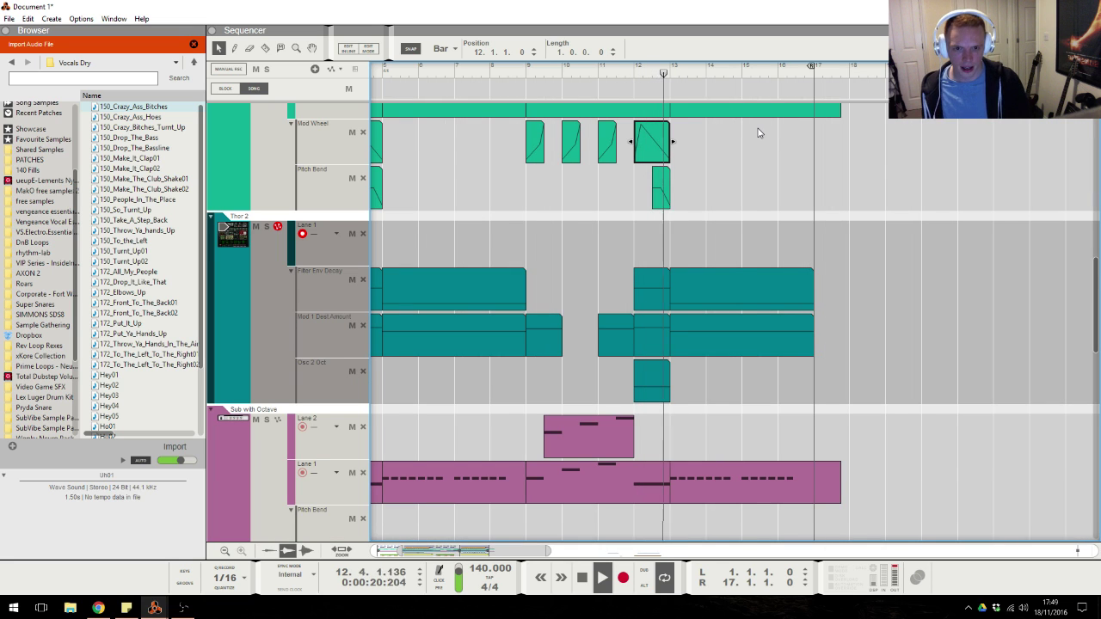
{"action": "key", "text": "space"}
{"action": "double_click", "coordinate": [659, 383]}
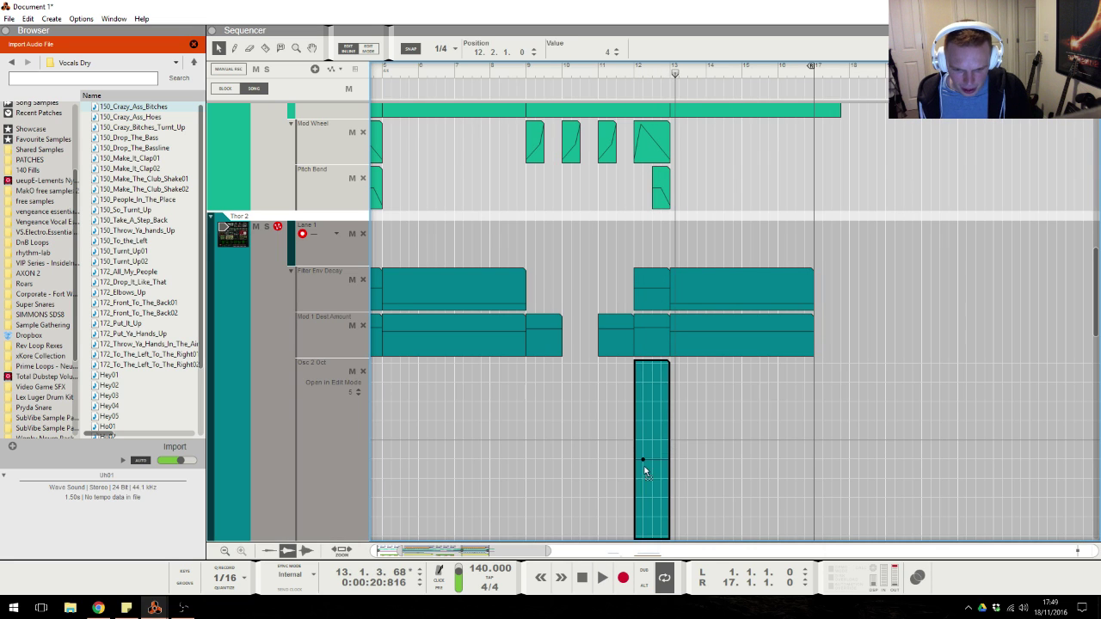
Play the song from bar 12 to audition the Osc 2 Oct change leading into bar 13.
{"action": "left_click", "coordinate": [634, 86]}
{"action": "key", "text": "space"}
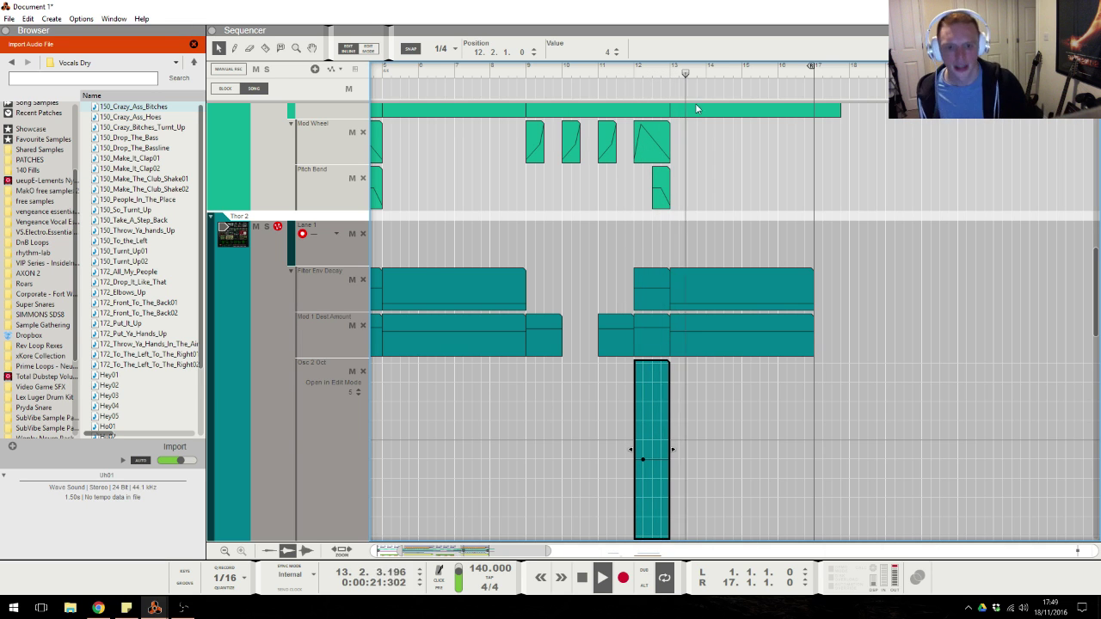
{"action": "left_click", "coordinate": [760, 221]}
{"action": "key", "text": "space"}
{"action": "scroll", "coordinate": [749, 228], "scroll_direction": "up", "scroll_amount": 10}
{"action": "scroll", "coordinate": [692, 258], "scroll_direction": "down", "scroll_amount": 12}
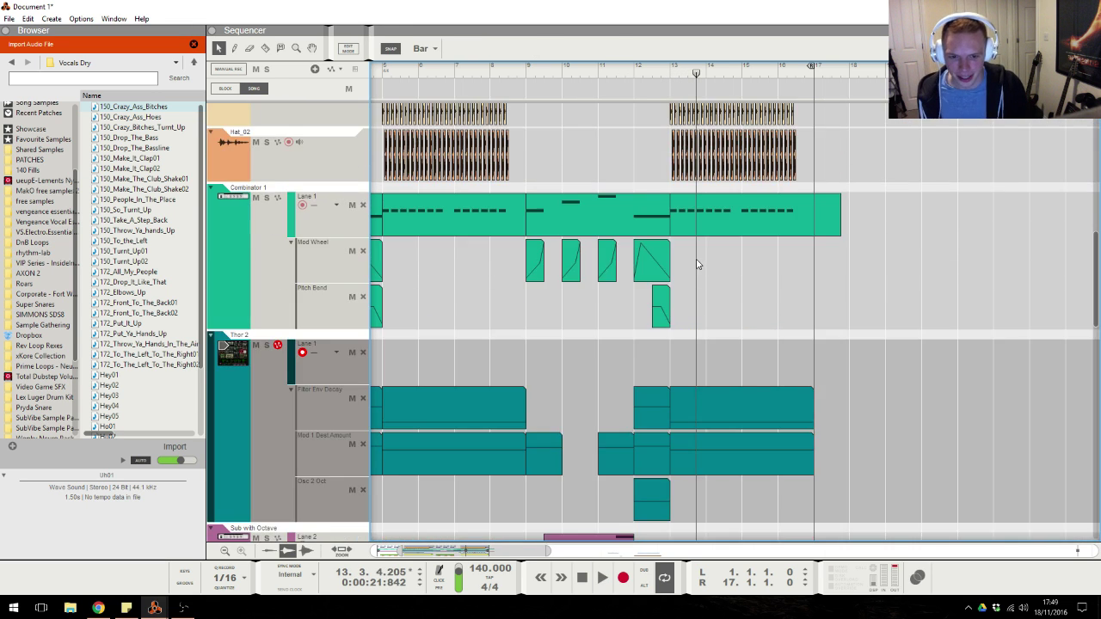
Set the transpose of the Audio Track 8 clip at 12.4.1 to 12 and play it.
{"action": "scroll", "coordinate": [688, 249], "scroll_direction": "down", "scroll_amount": 4}
{"action": "left_click", "coordinate": [664, 196]}
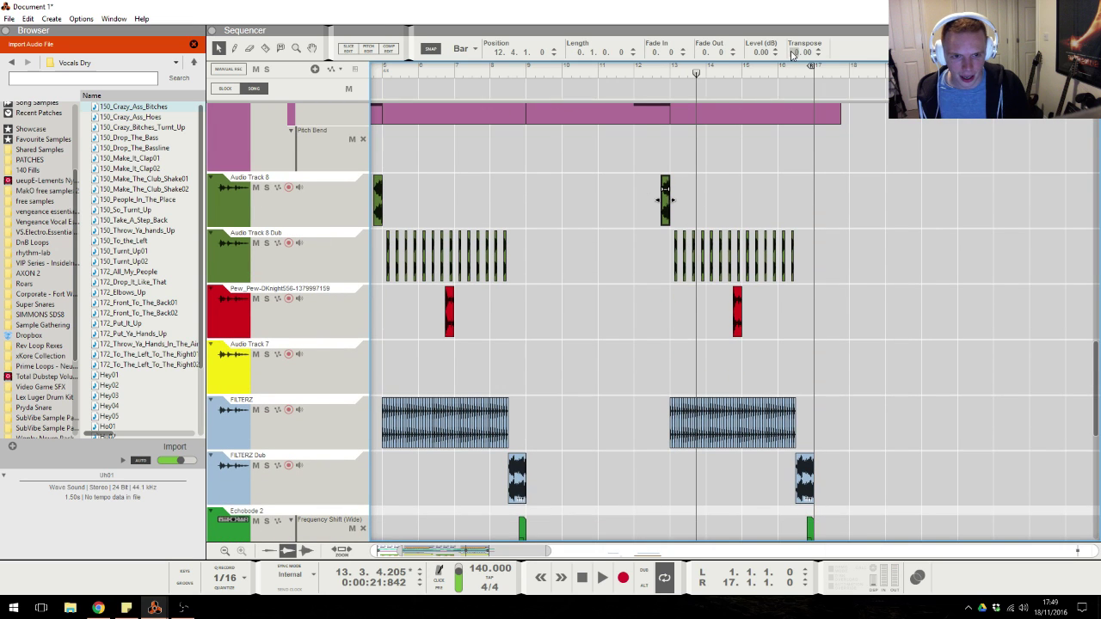
{"action": "key", "text": "space"}
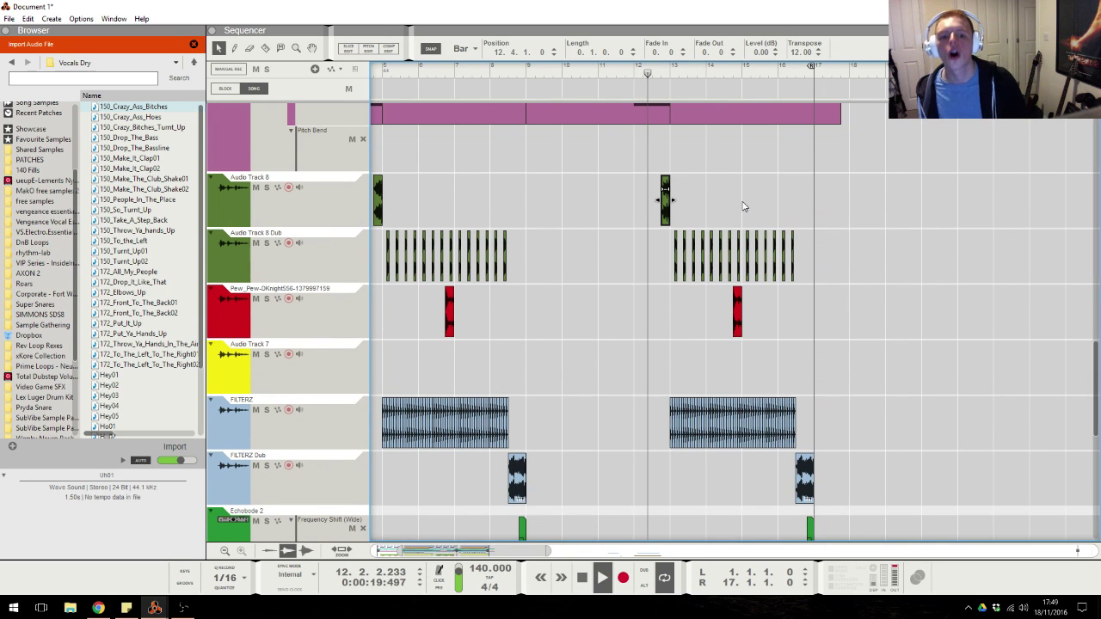
{"action": "left_click", "coordinate": [804, 235]}
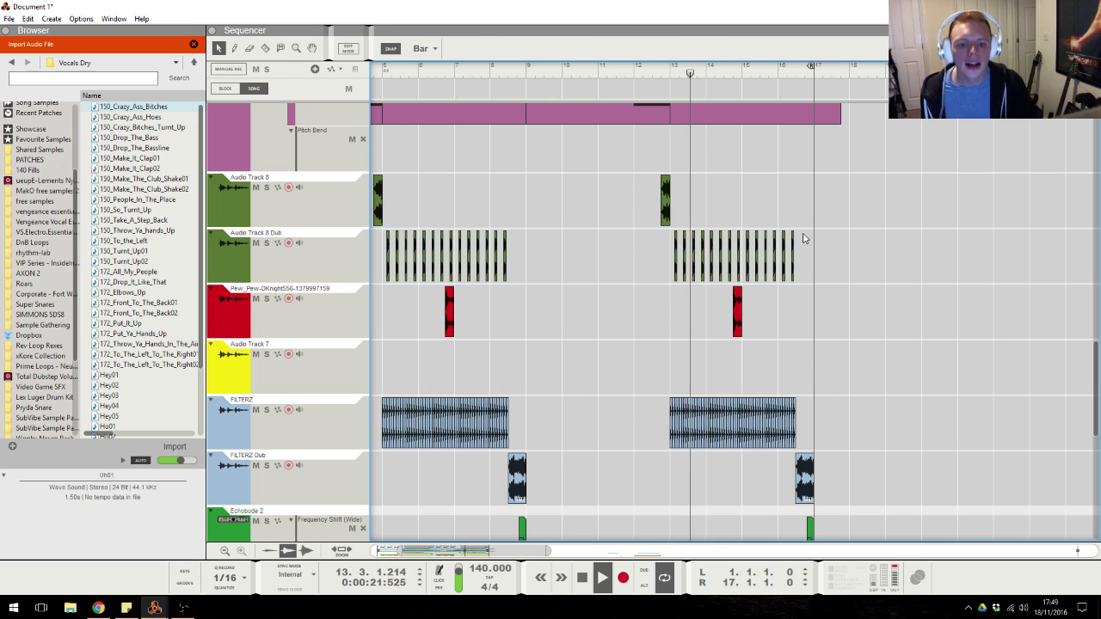
Set the transpose of the repeated Audio Track 8 Dub clips starting at 13.1.3 to 12 and play from bar 13.
{"action": "left_click", "coordinate": [789, 250]}
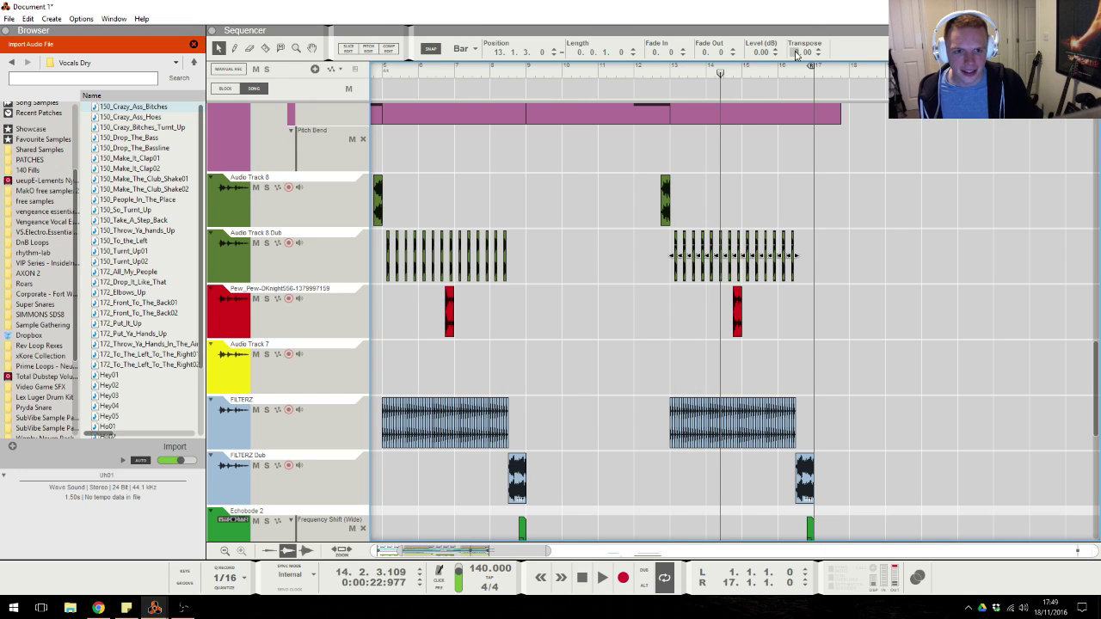
{"action": "left_click", "coordinate": [675, 70]}
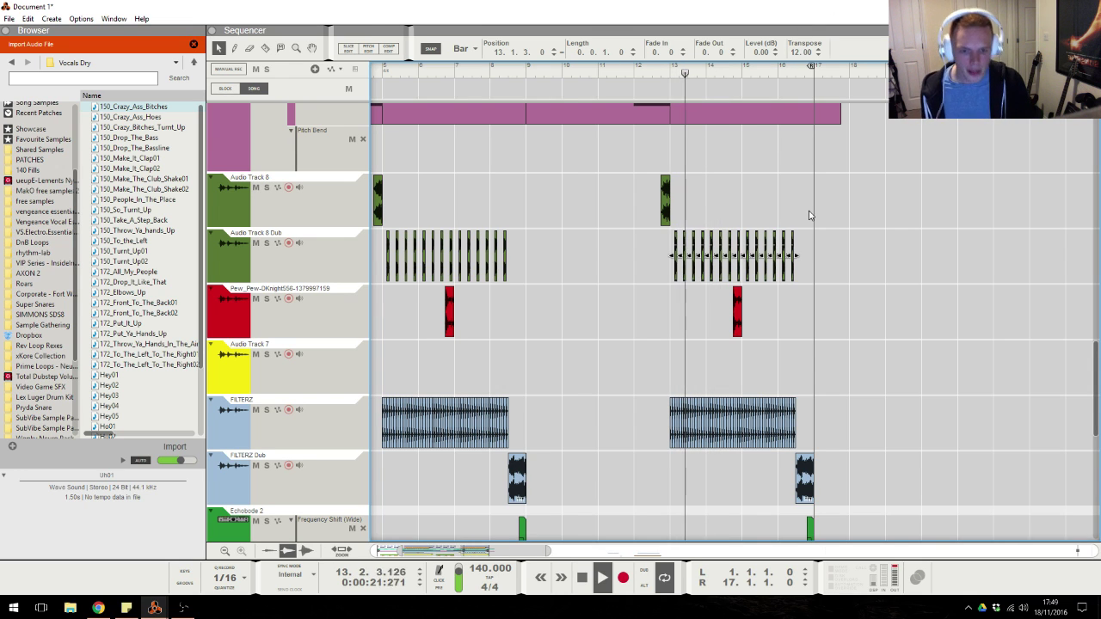
{"action": "left_click", "coordinate": [824, 244]}
Stop playback near the repeated Pew_Pew clip, set the snap grid to 1/8, and place the song position at 14.4.1.
{"action": "scroll", "coordinate": [823, 244], "scroll_direction": "down", "scroll_amount": 1}
{"action": "scroll", "coordinate": [823, 245], "scroll_direction": "down", "scroll_amount": 2}
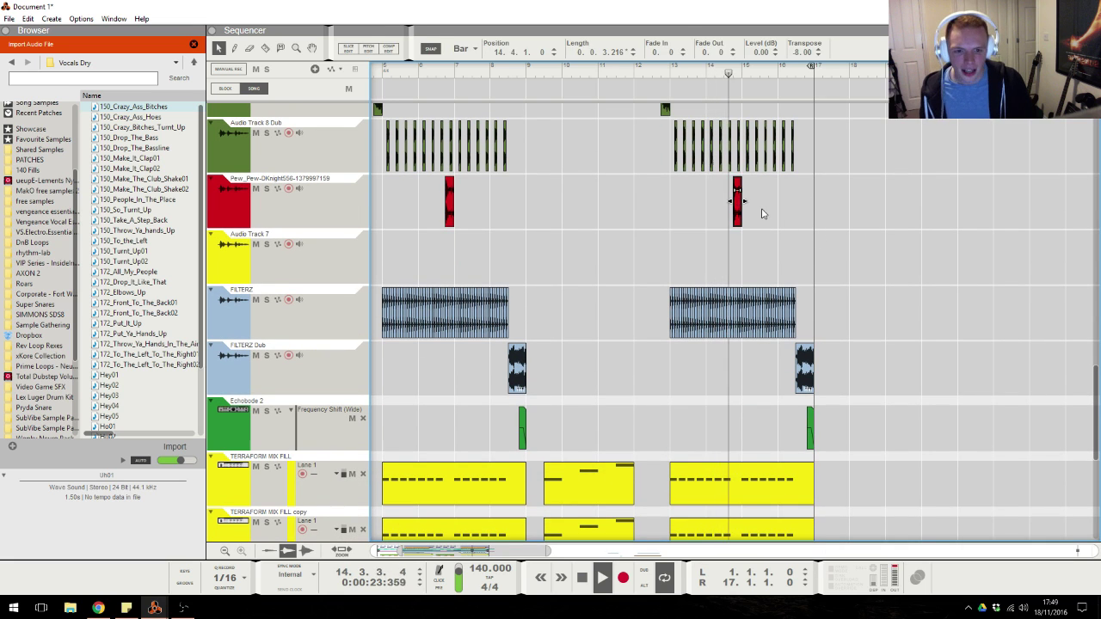
{"action": "key", "text": "space"}
{"action": "left_click", "coordinate": [735, 74]}
{"action": "left_click", "coordinate": [436, 50]}
{"action": "left_click", "coordinate": [426, 105]}
{"action": "left_click", "coordinate": [733, 73]}
Check the Twitch chat in Chrome and return to the Reason sequencer.
{"action": "scroll", "coordinate": [823, 222], "scroll_direction": "down", "scroll_amount": 6}
{"action": "left_click", "coordinate": [99, 607]}
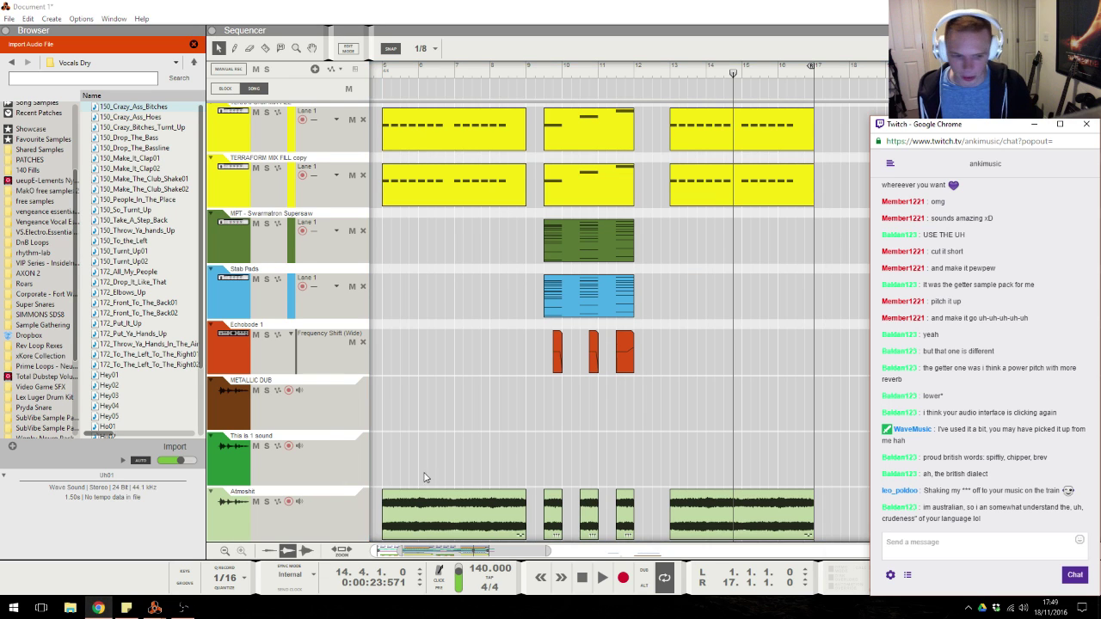
{"action": "left_click", "coordinate": [743, 347]}
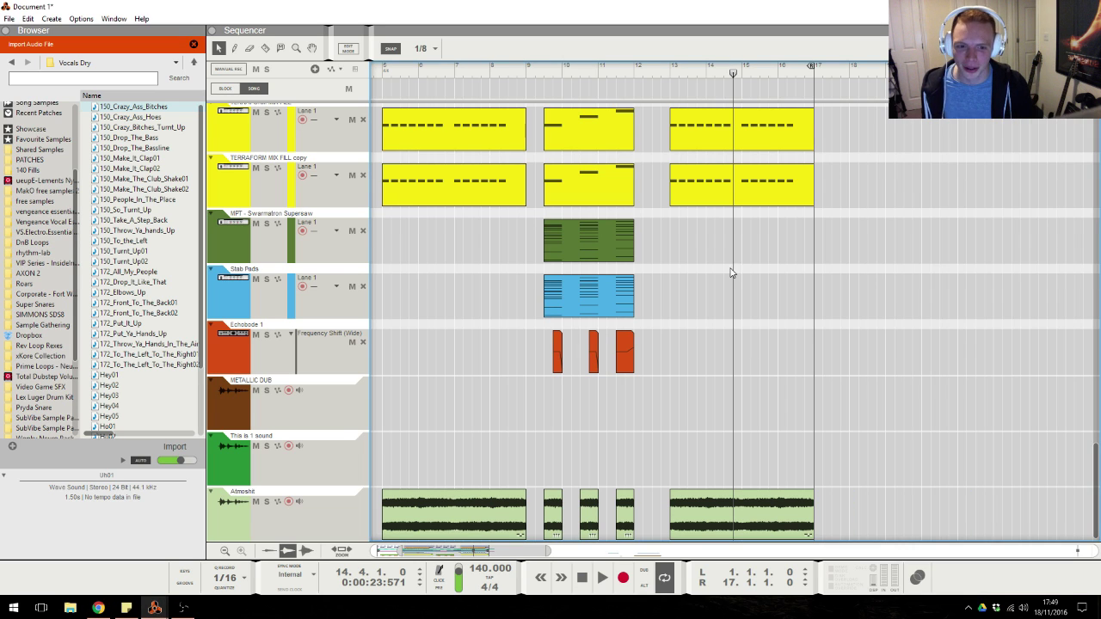
Find the unused METALLIC DUB clip around bar 38, solo its track, and audition the clip.
{"action": "left_click_drag", "start_coordinate": [520, 555], "coordinate": [736, 550]}
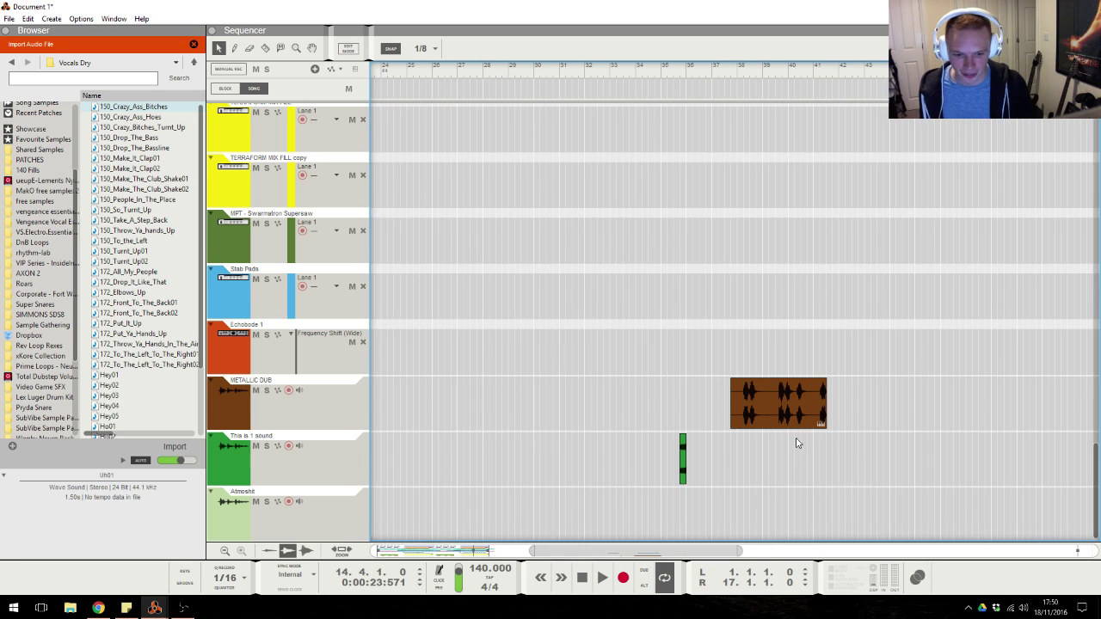
{"action": "scroll", "coordinate": [776, 465], "scroll_direction": "up", "scroll_amount": 5}
{"action": "scroll", "coordinate": [847, 410], "scroll_direction": "down", "scroll_amount": 5}
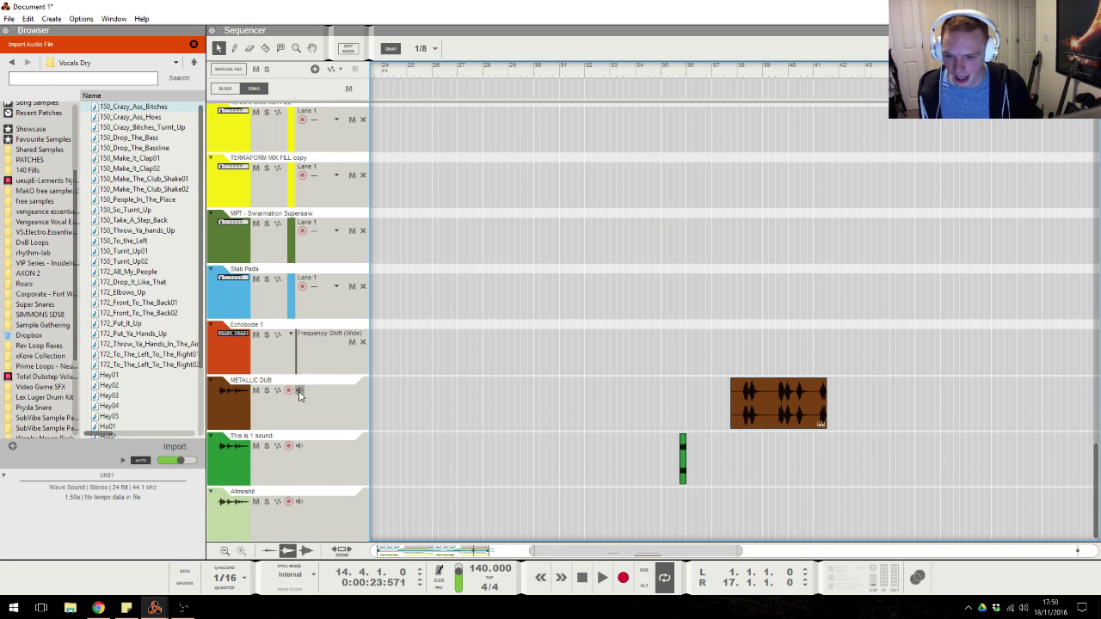
{"action": "left_click", "coordinate": [267, 391]}
{"action": "left_click", "coordinate": [742, 74]}
{"action": "key", "text": "space"}
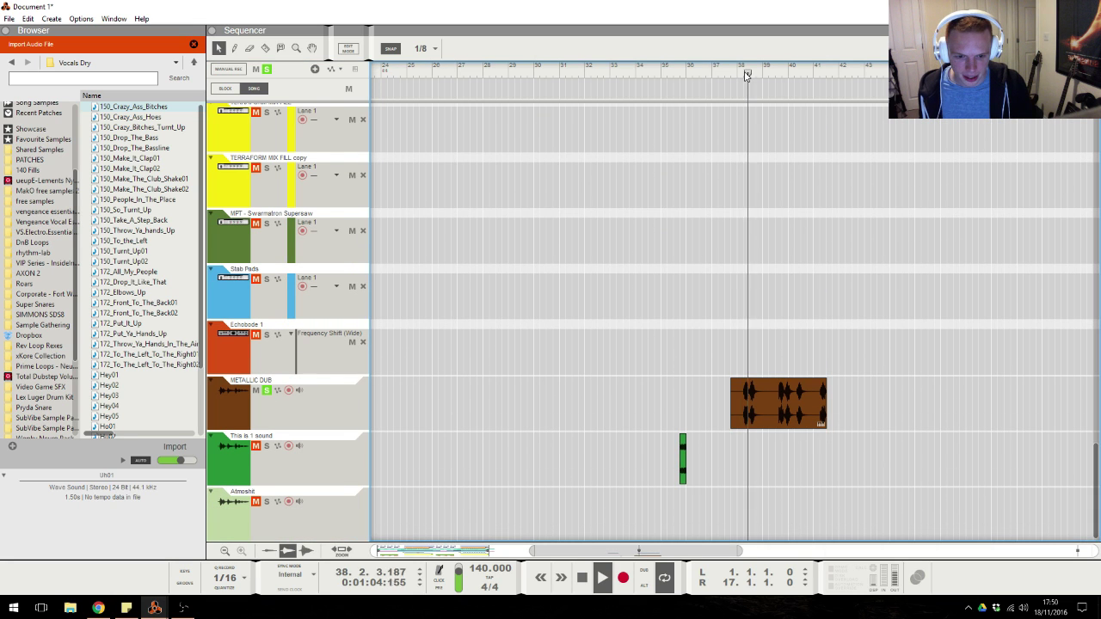
{"action": "key", "text": "space"}
Slice a one-bar section off the METALLIC DUB clip near bar 38 and move it to 14.3.3.
{"action": "key", "text": "r"}
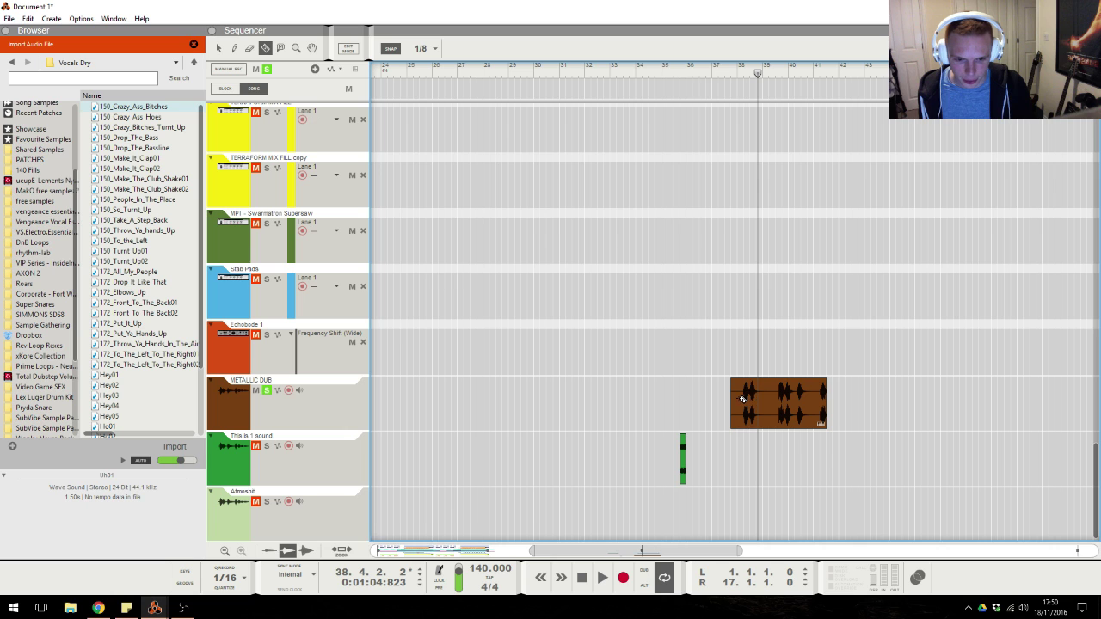
{"action": "key", "text": "q"}
{"action": "left_click_drag", "start_coordinate": [737, 406], "coordinate": [487, 409]}
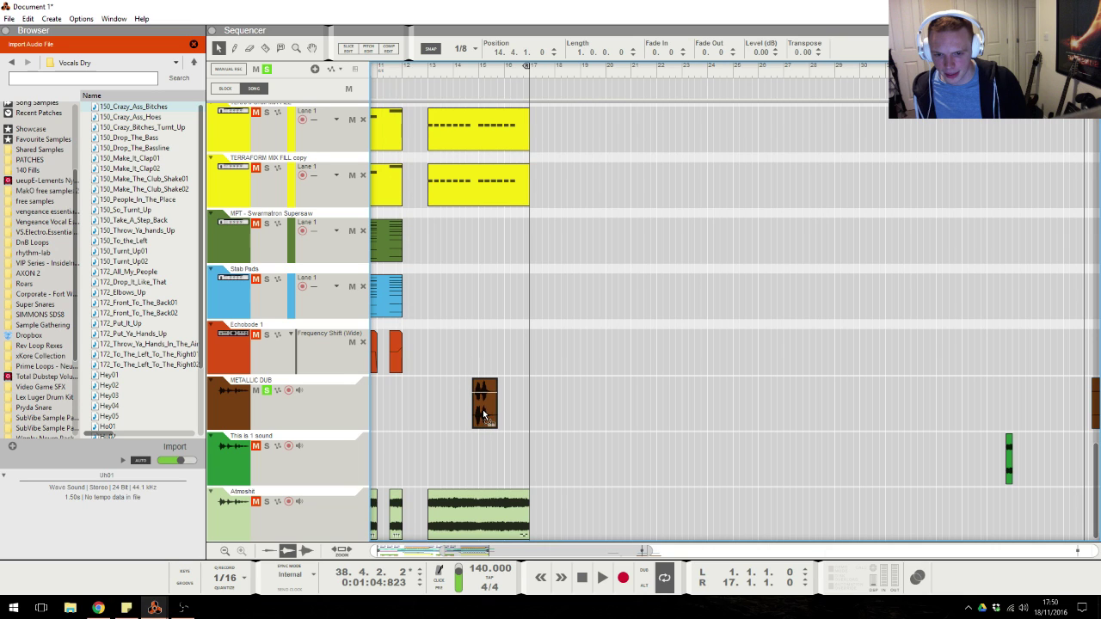
Trim the moved METALLIC DUB clip to start at 14.4.1 with a one-beat length, and turn off the track's solo.
{"action": "left_click", "coordinate": [474, 69]}
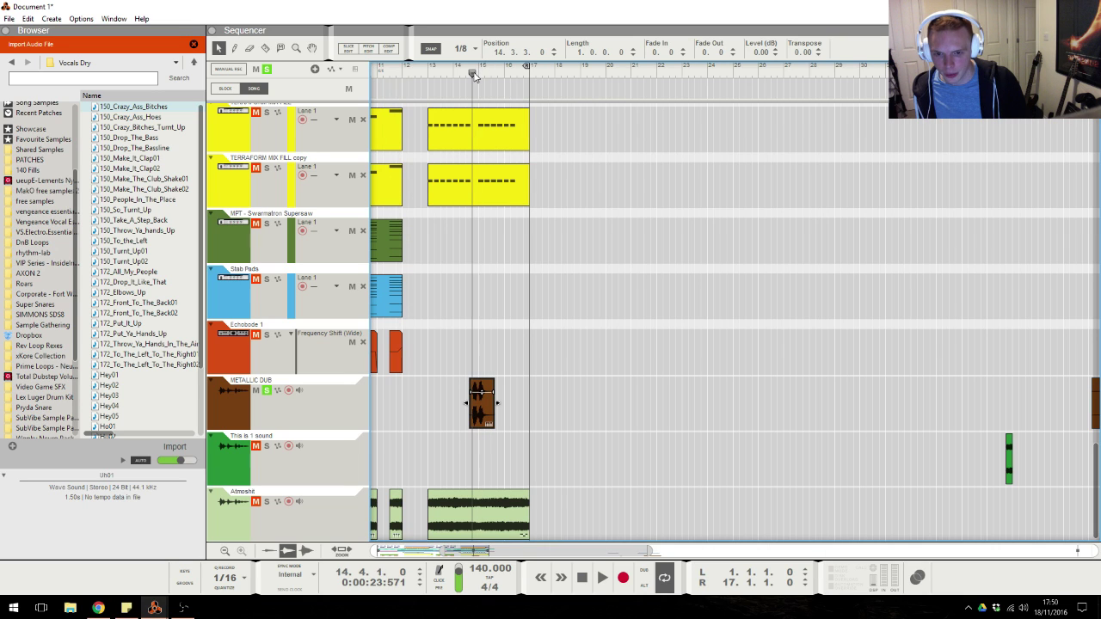
{"action": "scroll", "coordinate": [472, 75], "scroll_direction": "up", "scroll_amount": 1}
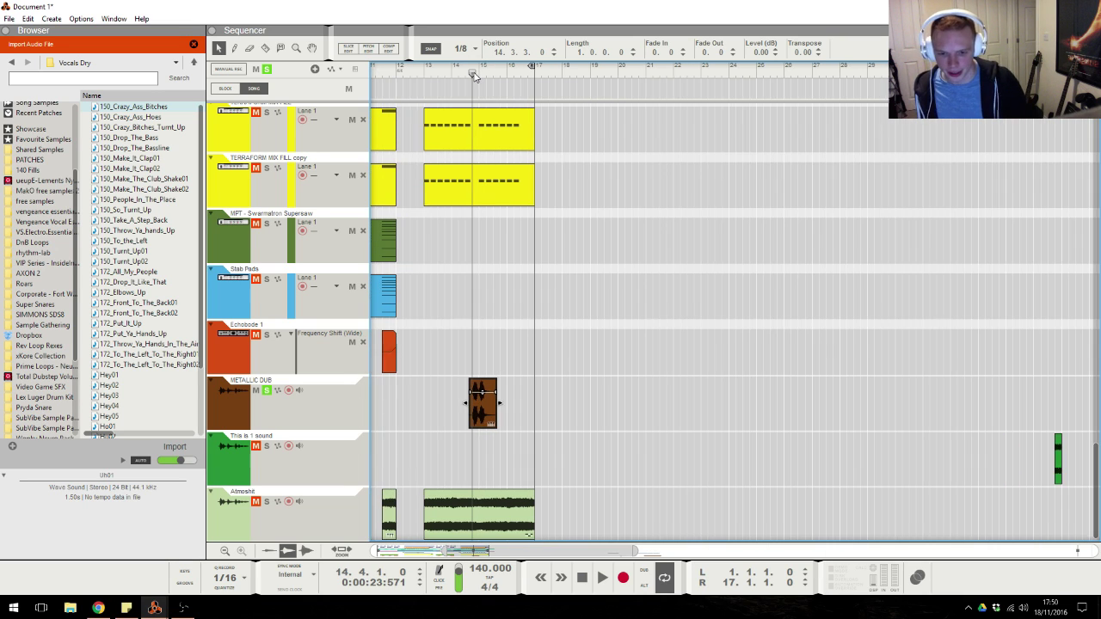
{"action": "scroll", "coordinate": [472, 76], "scroll_direction": "up", "scroll_amount": 3}
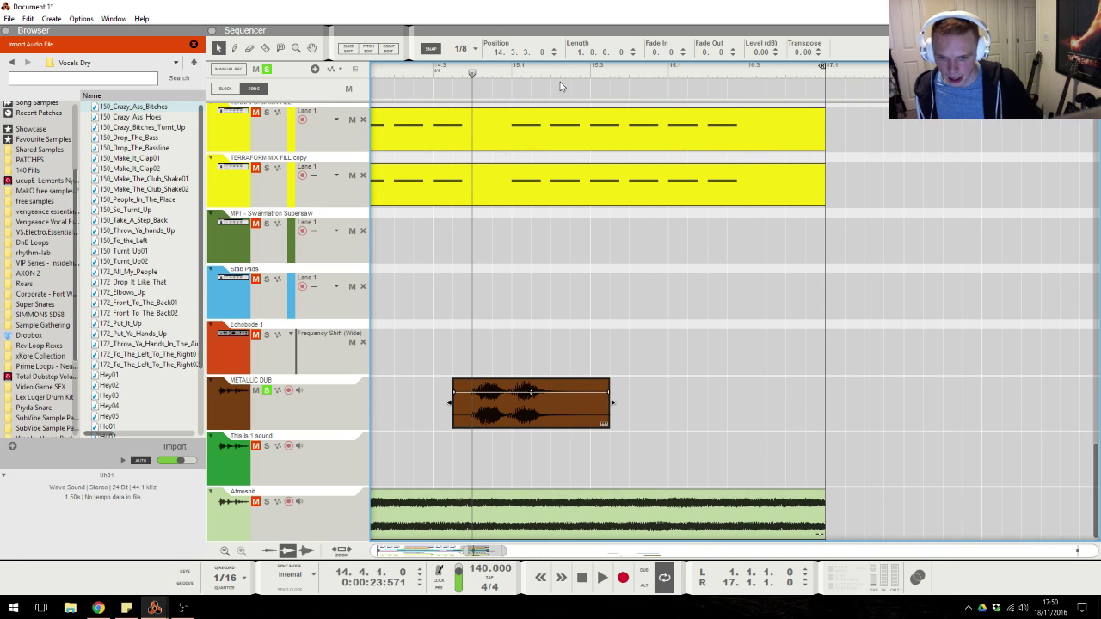
{"action": "left_click_drag", "start_coordinate": [612, 403], "coordinate": [513, 404]}
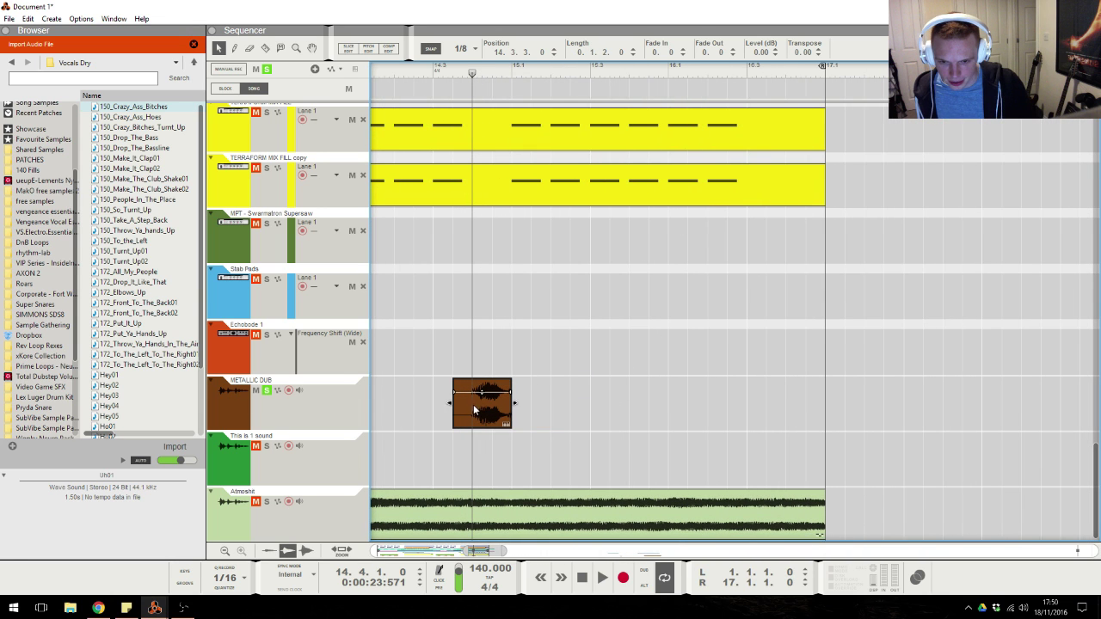
{"action": "left_click_drag", "start_coordinate": [445, 404], "coordinate": [459, 407]}
{"action": "left_click_drag", "start_coordinate": [449, 402], "coordinate": [472, 402]}
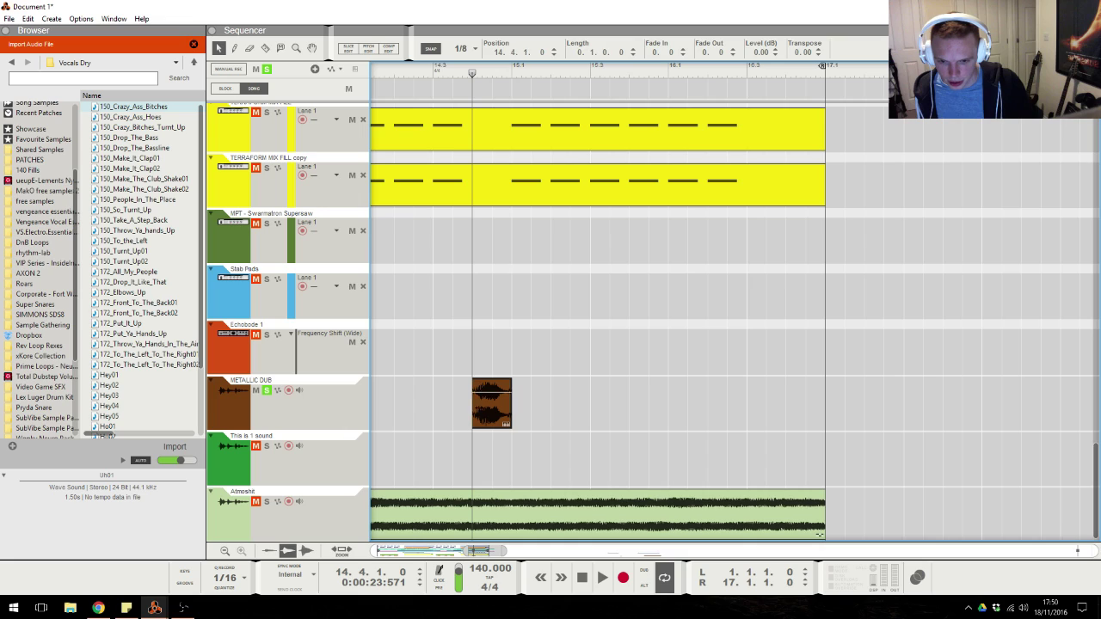
{"action": "left_click", "coordinate": [524, 314]}
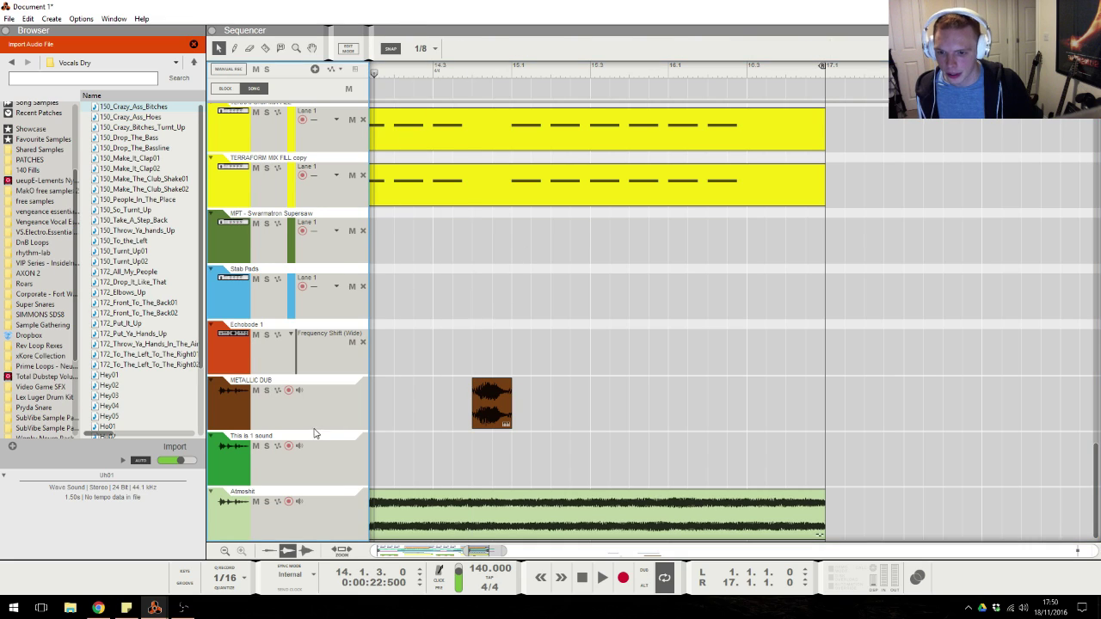
Route the METALLIC DUB mixer channel's output to the Sidechain bus and return to the sequencer.
{"action": "key", "text": "alt+Tab"}
{"action": "left_click", "coordinate": [440, 550]}
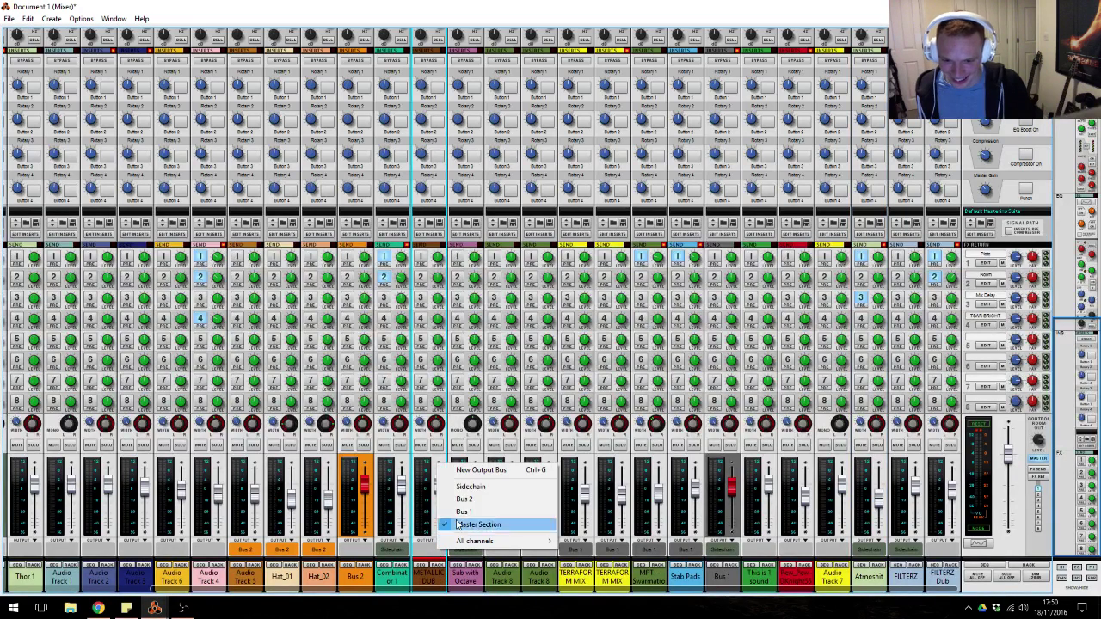
{"action": "key", "text": "alt+Tab"}
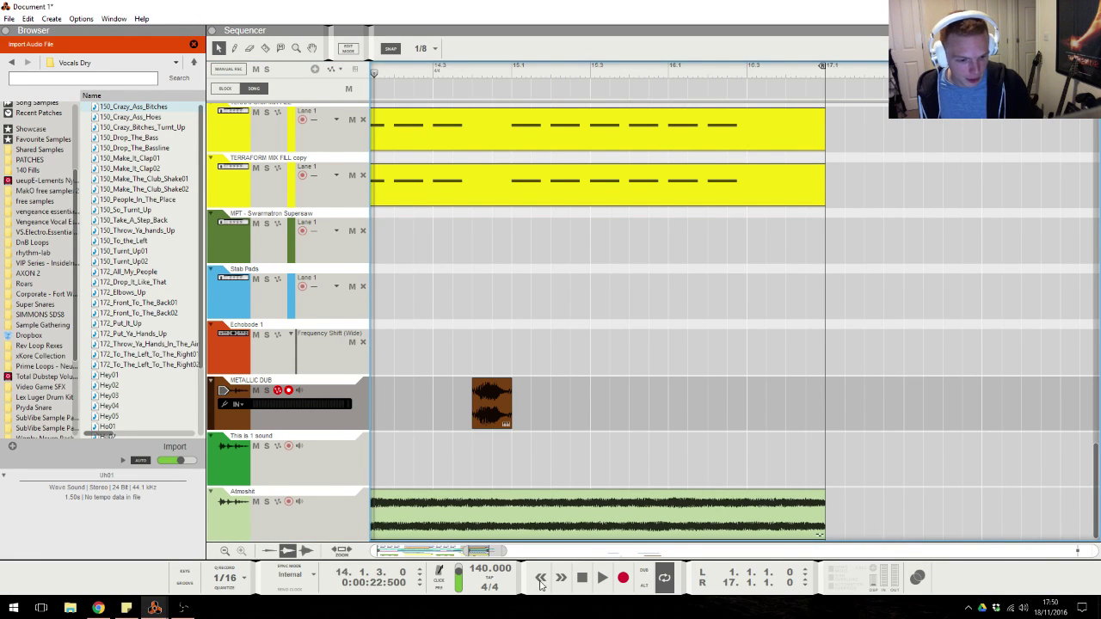
Play from bar 12 through the METALLIC DUB clip to hear it in the mix.
{"action": "left_click_drag", "start_coordinate": [461, 552], "coordinate": [430, 552]}
{"action": "left_click_drag", "start_coordinate": [780, 74], "coordinate": [728, 114]}
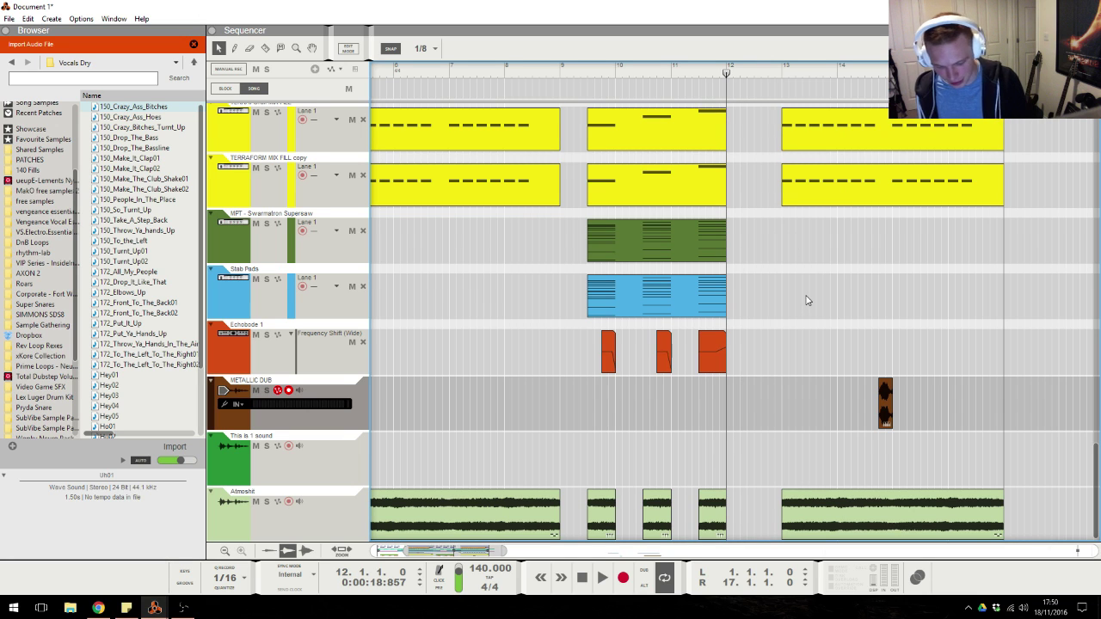
{"action": "key", "text": "space"}
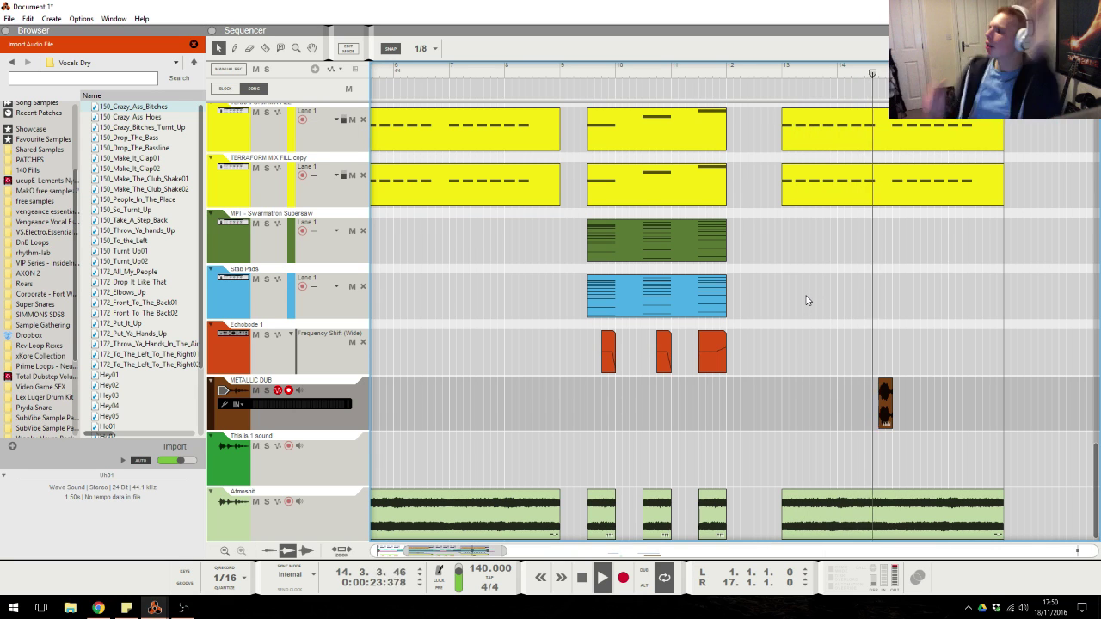
{"action": "key", "text": "space"}
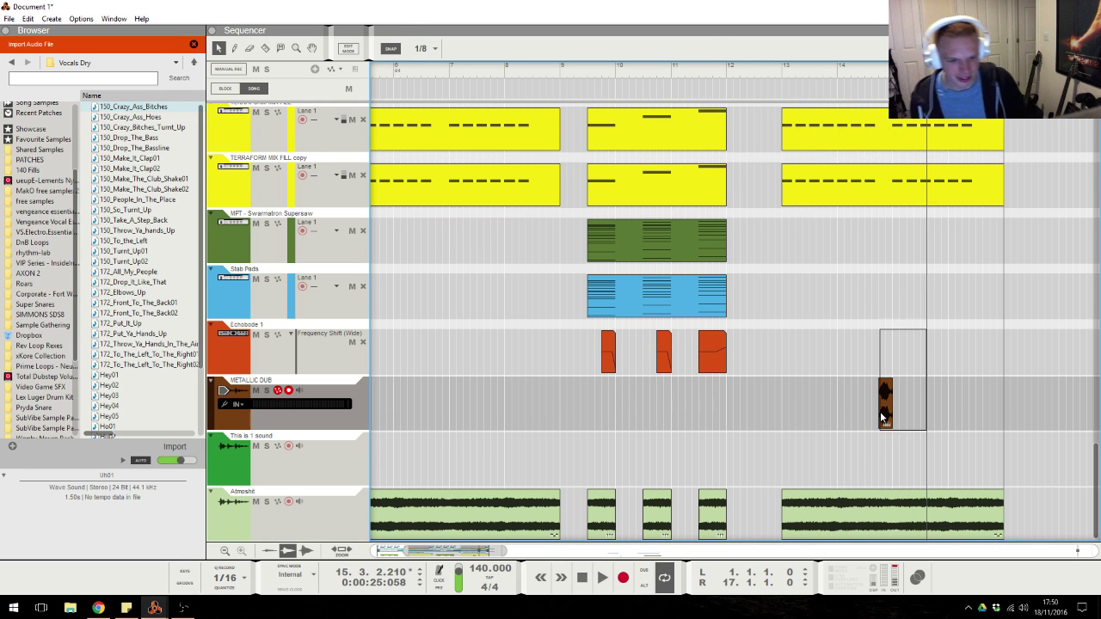
Adjust the transpose of the METALLIC DUB clip at 14.4.1 and play the result.
{"action": "right_click", "coordinate": [882, 409]}
{"action": "left_click", "coordinate": [911, 403]}
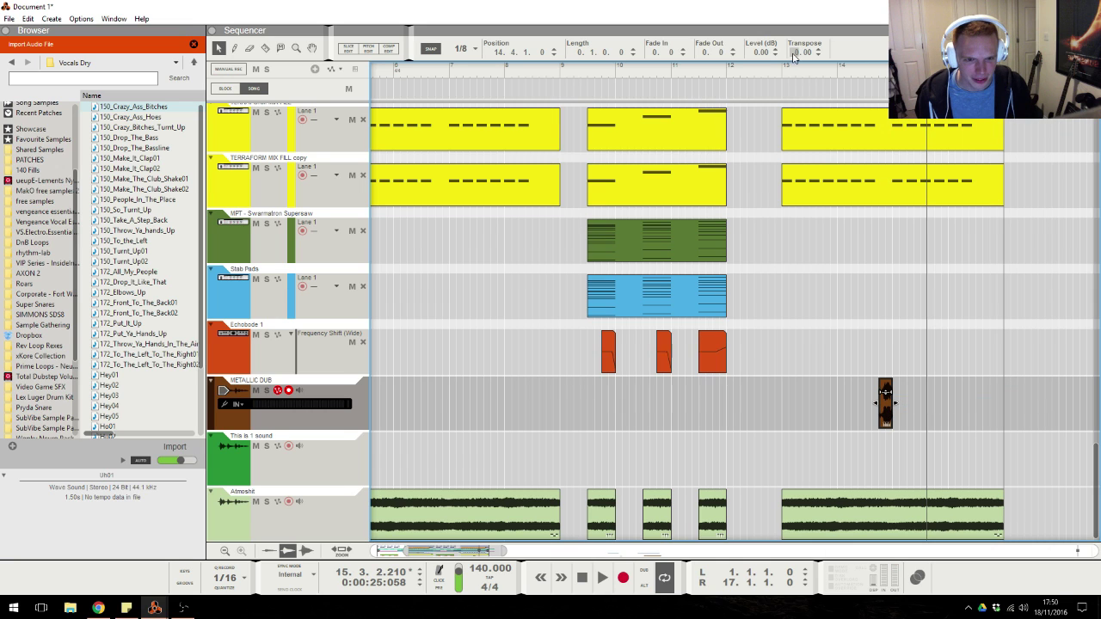
{"action": "key", "text": "space"}
{"action": "left_click", "coordinate": [1003, 349]}
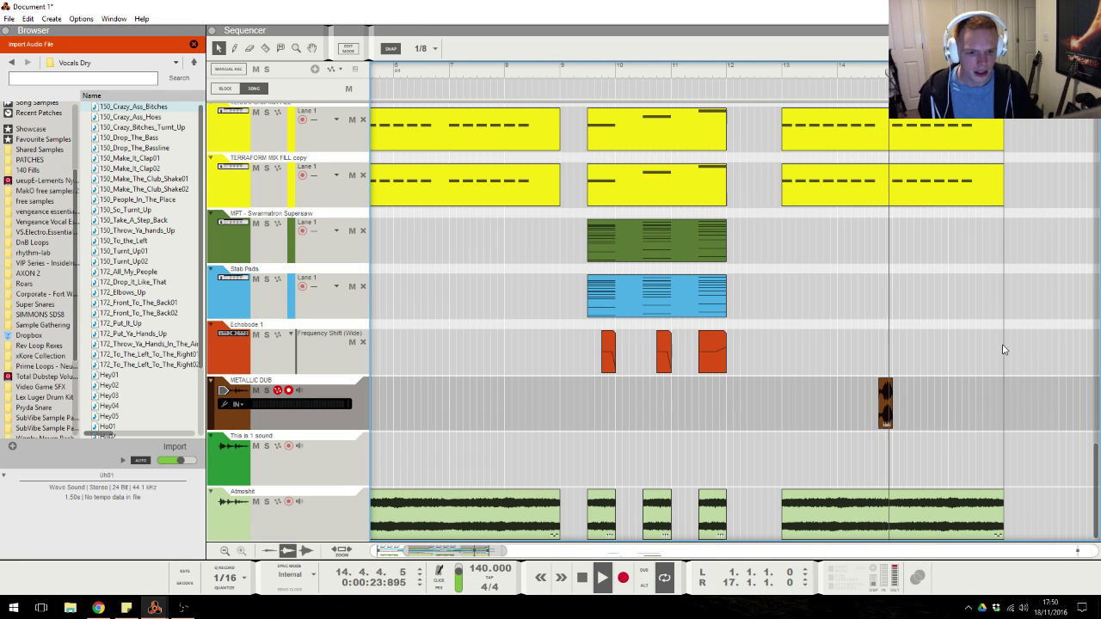
Restart playback and enable METALLIC DUB's send 2 (Room) in the mixer, with its level at about -17.04 dB.
{"action": "key", "text": "space"}
{"action": "key", "text": "space"}
{"action": "key", "text": "alt+Tab"}
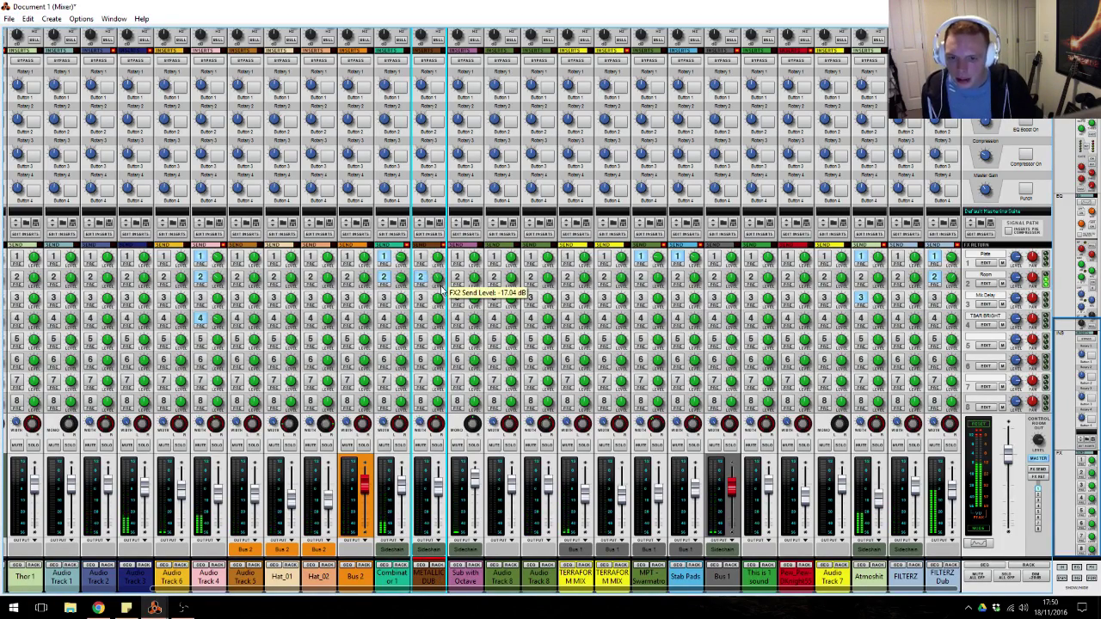
Switch from the mixer to the sequencer and delete the last clip on the FILTERZ Dub track, in bar 16.
{"action": "key", "text": "alt+Tab"}
{"action": "scroll", "coordinate": [1023, 258], "scroll_direction": "up", "scroll_amount": 6}
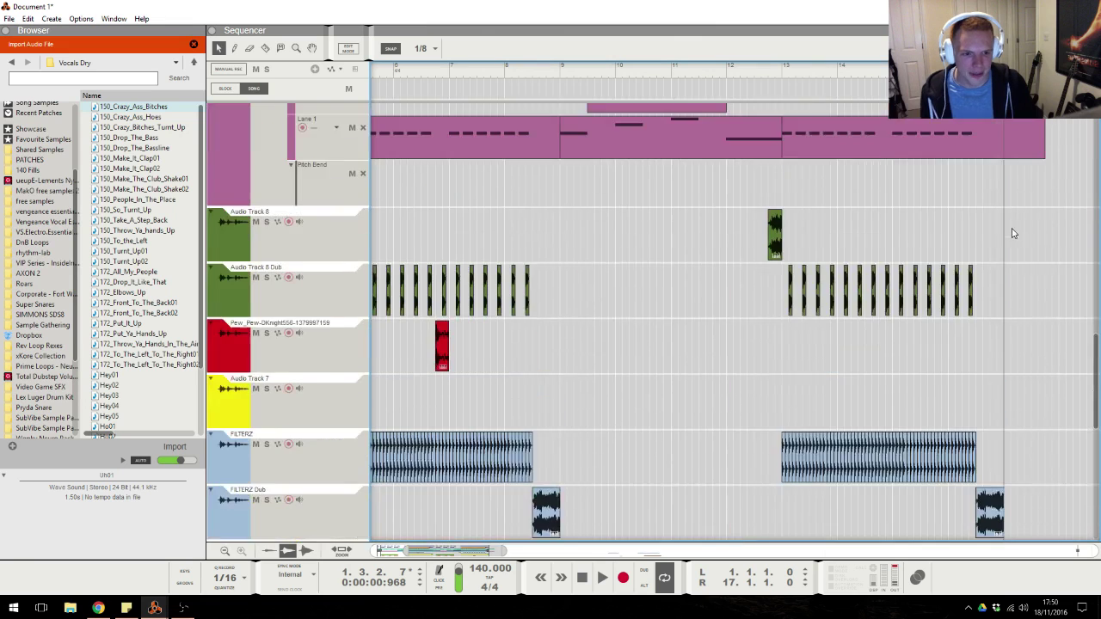
{"action": "scroll", "coordinate": [1015, 352], "scroll_direction": "down", "scroll_amount": 3}
{"action": "key", "text": "Delete"}
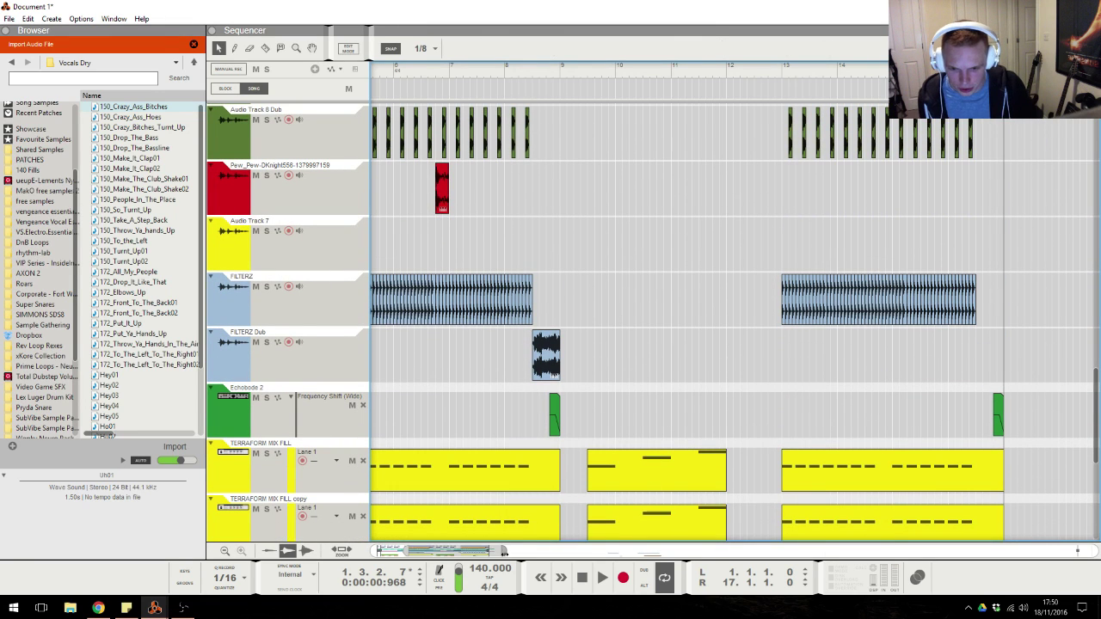
Audition the clip near bar 35 on the "This is 1 sound" track in solo, then turn the solo off.
{"action": "scroll", "coordinate": [602, 530], "scroll_direction": "down", "scroll_amount": 3}
{"action": "left_click_drag", "start_coordinate": [633, 553], "coordinate": [733, 553]}
{"action": "scroll", "coordinate": [791, 355], "scroll_direction": "down", "scroll_amount": 5}
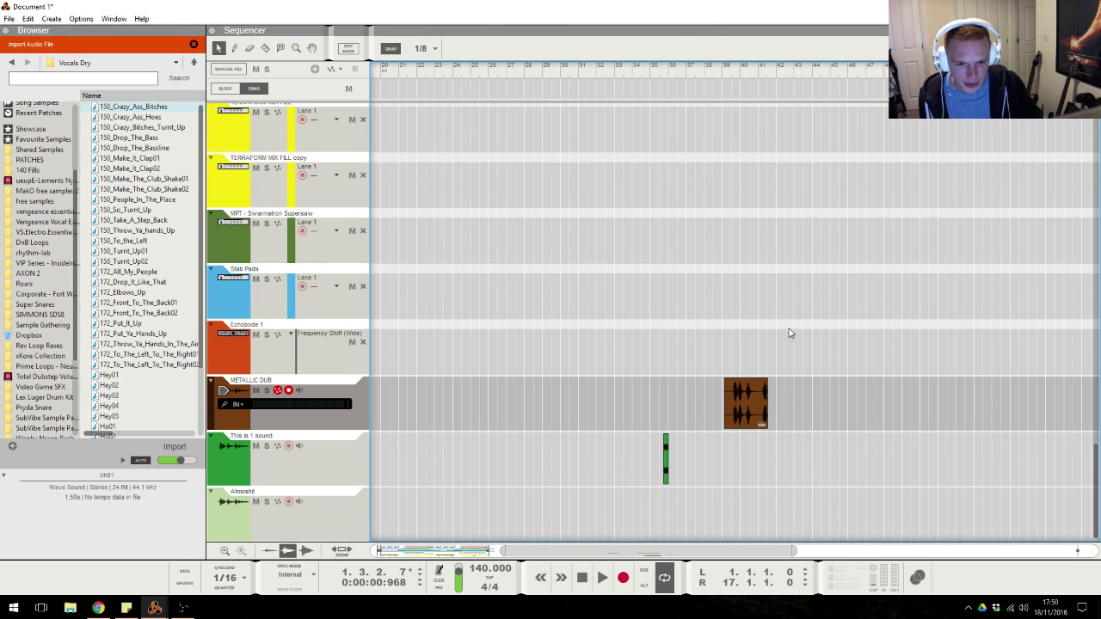
{"action": "left_click", "coordinate": [266, 445]}
{"action": "left_click", "coordinate": [664, 72]}
{"action": "key", "text": "space"}
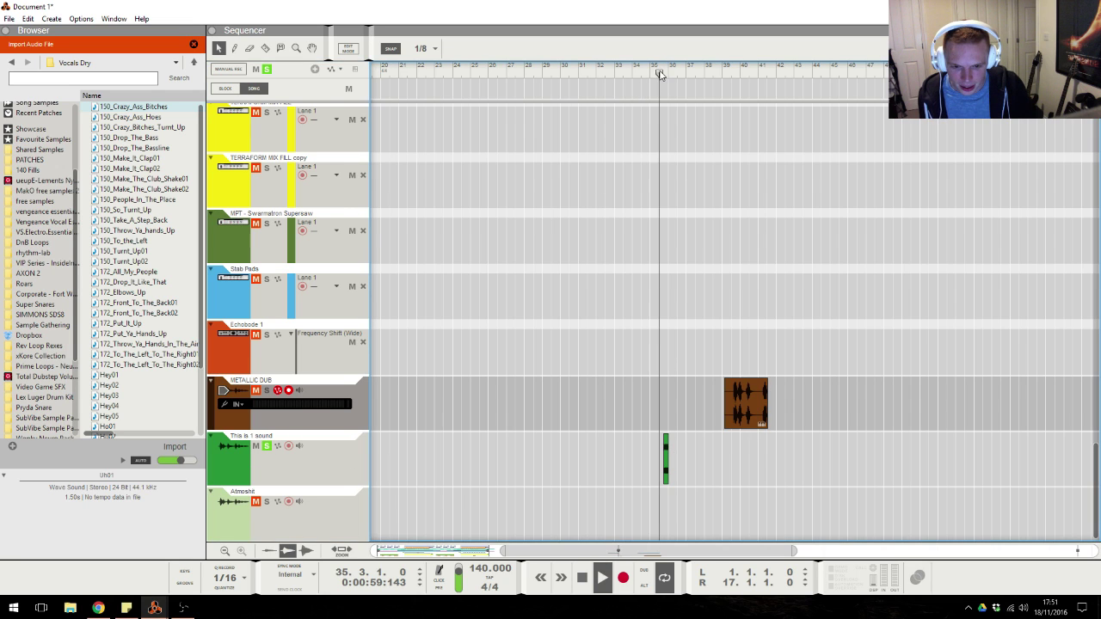
{"action": "left_click", "coordinate": [266, 445]}
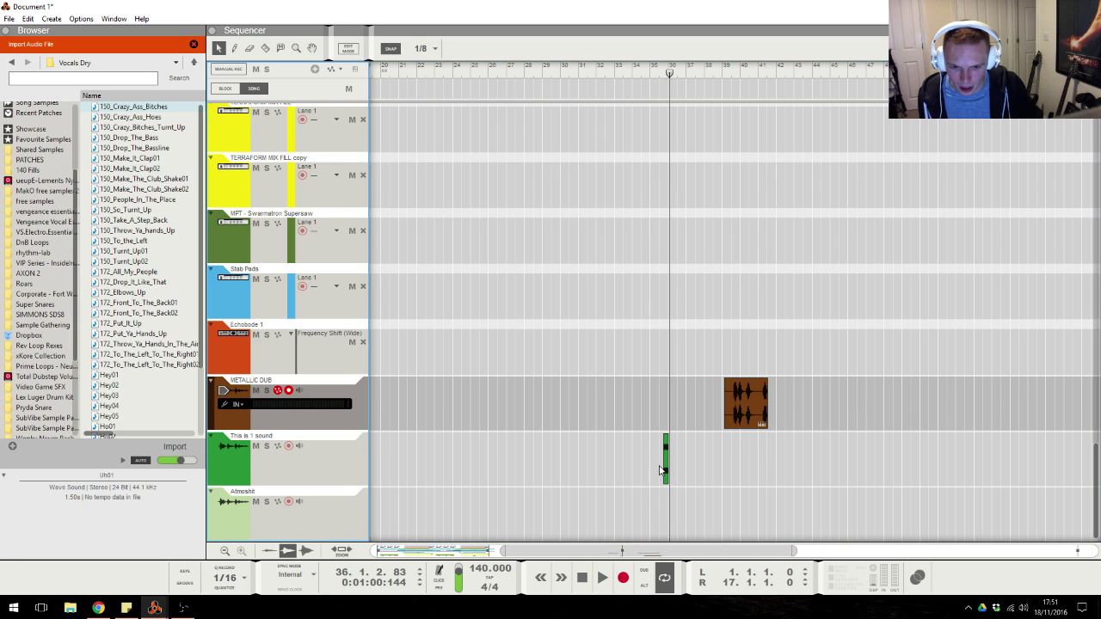
Move the "This is 1 sound" clip to position 16.4.1.0 and play it back in the mix.
{"action": "left_click_drag", "start_coordinate": [666, 471], "coordinate": [469, 479]}
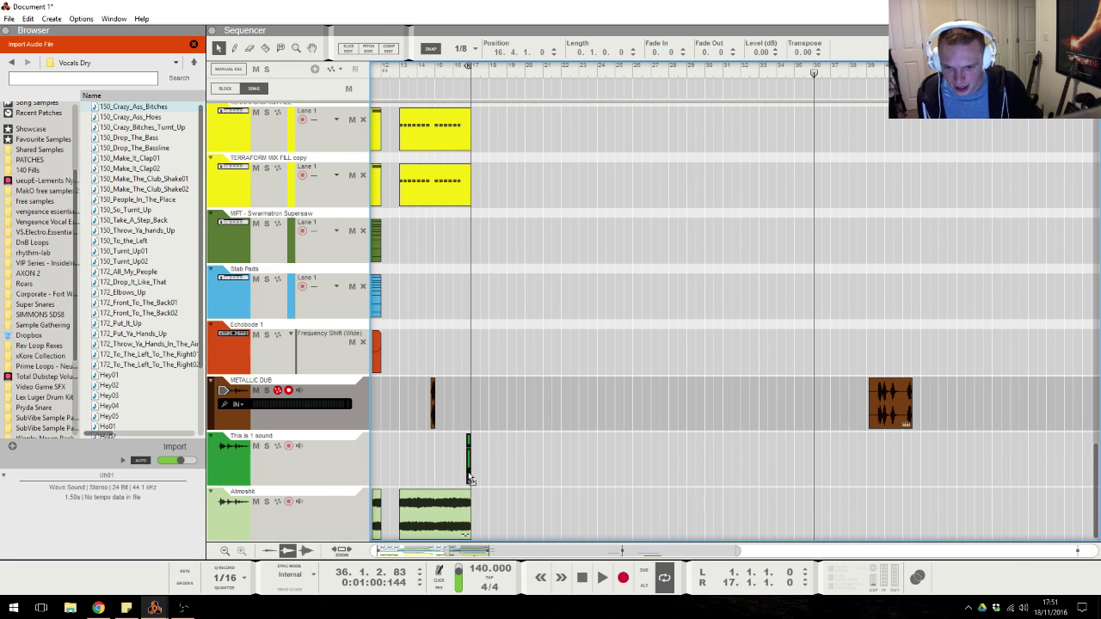
{"action": "left_click", "coordinate": [454, 74]}
{"action": "scroll", "coordinate": [454, 76], "scroll_direction": "up", "scroll_amount": 3}
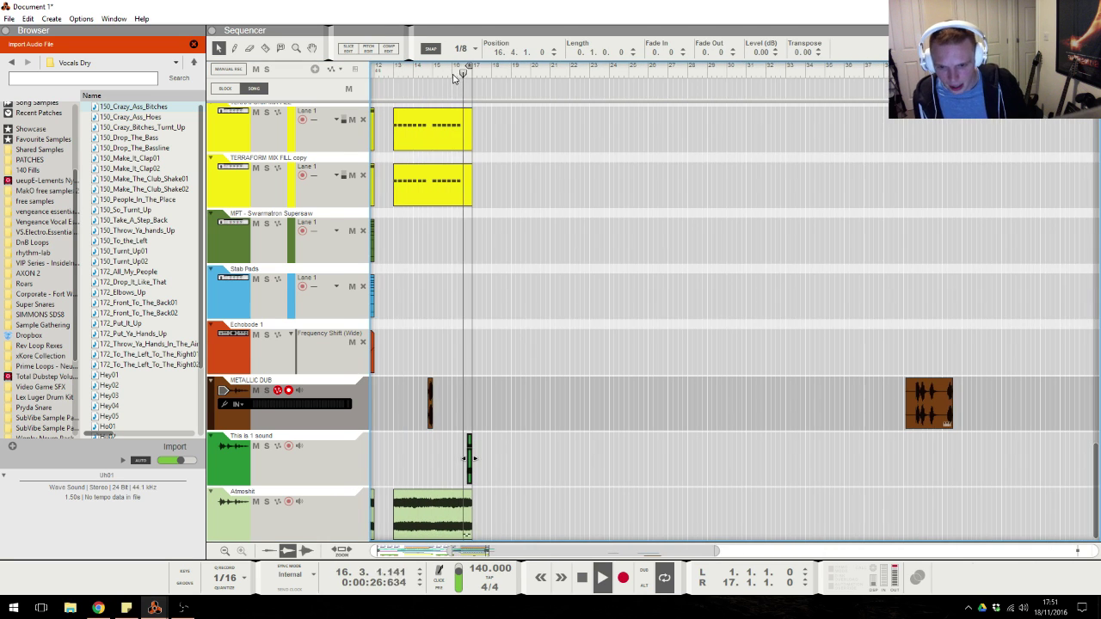
{"action": "scroll", "coordinate": [453, 77], "scroll_direction": "up", "scroll_amount": 2}
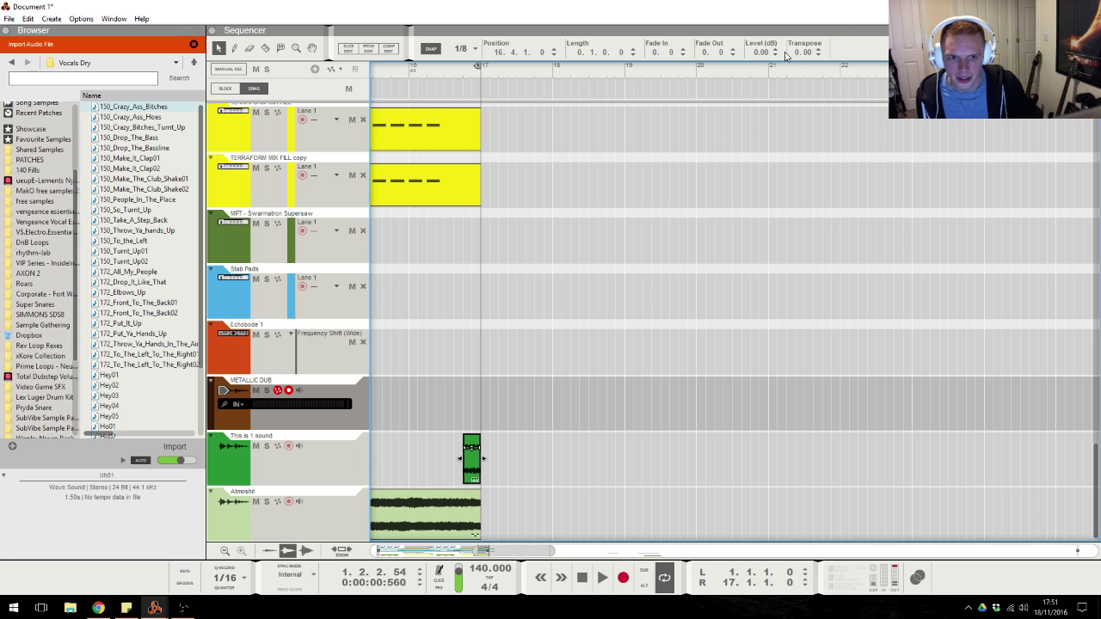
Raise the "This is 1 sound" clip's level to 8.06 dB, select its track and play from bar 16.
{"action": "left_click_drag", "start_coordinate": [762, 53], "coordinate": [762, 18]}
{"action": "left_click", "coordinate": [319, 455]}
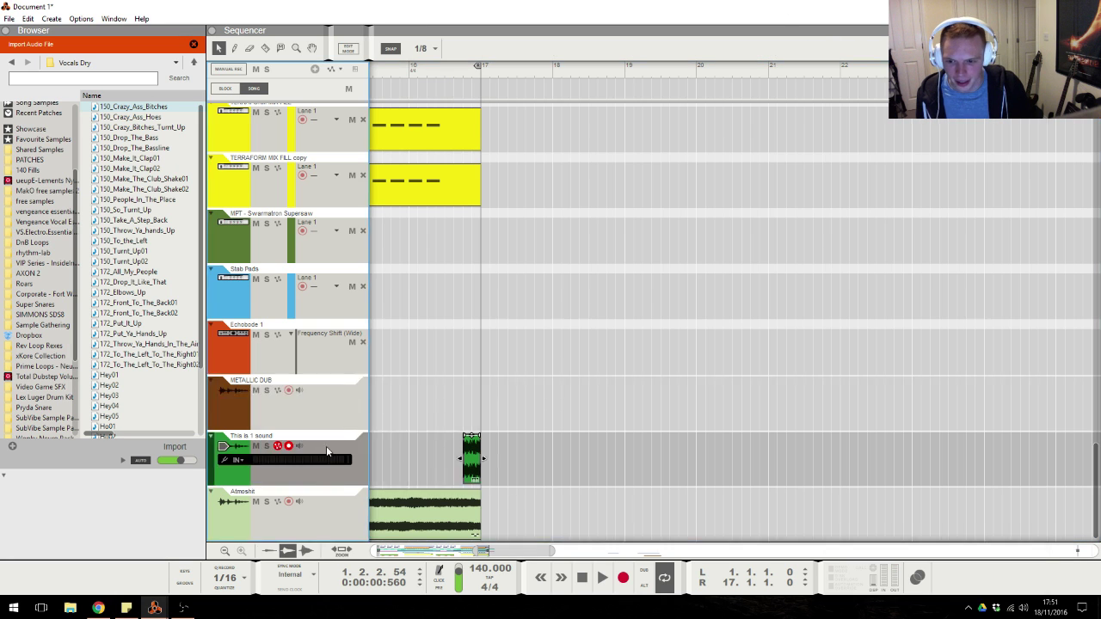
{"action": "key", "text": "F2"}
{"action": "key", "text": "F2"}
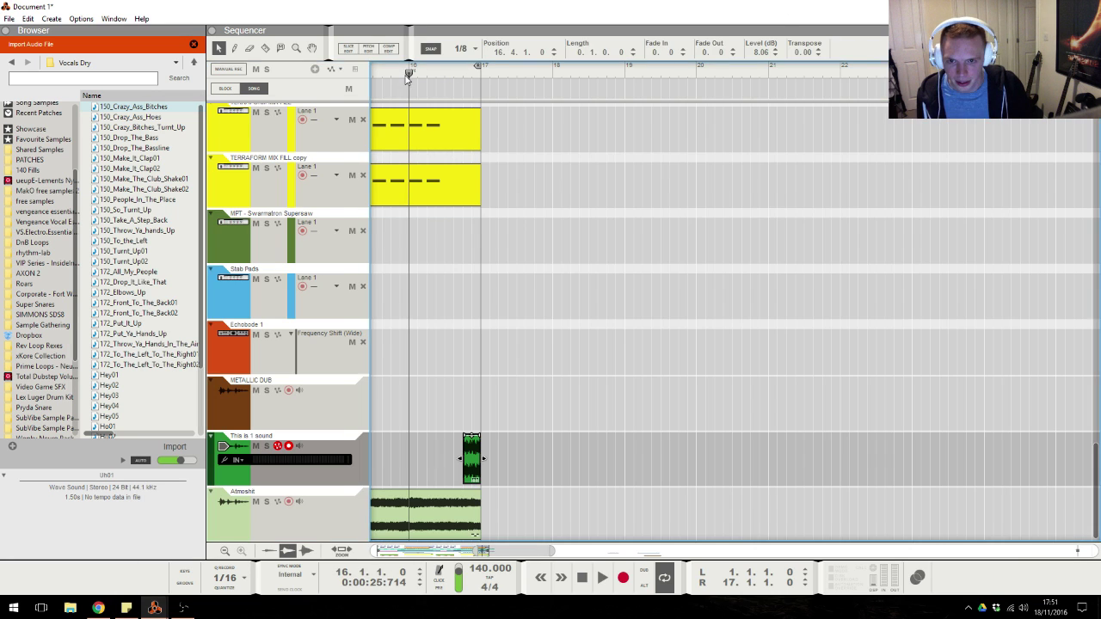
{"action": "key", "text": "space"}
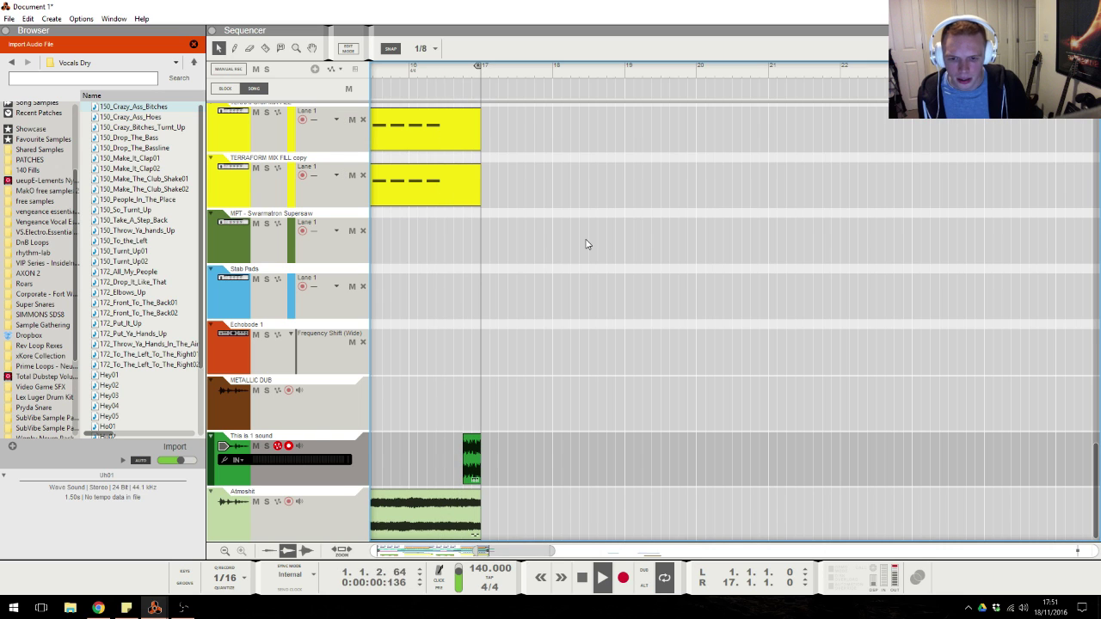
Transpose the "This is 1 sound" clip by 7 semitones and play it back.
{"action": "left_click", "coordinate": [475, 467]}
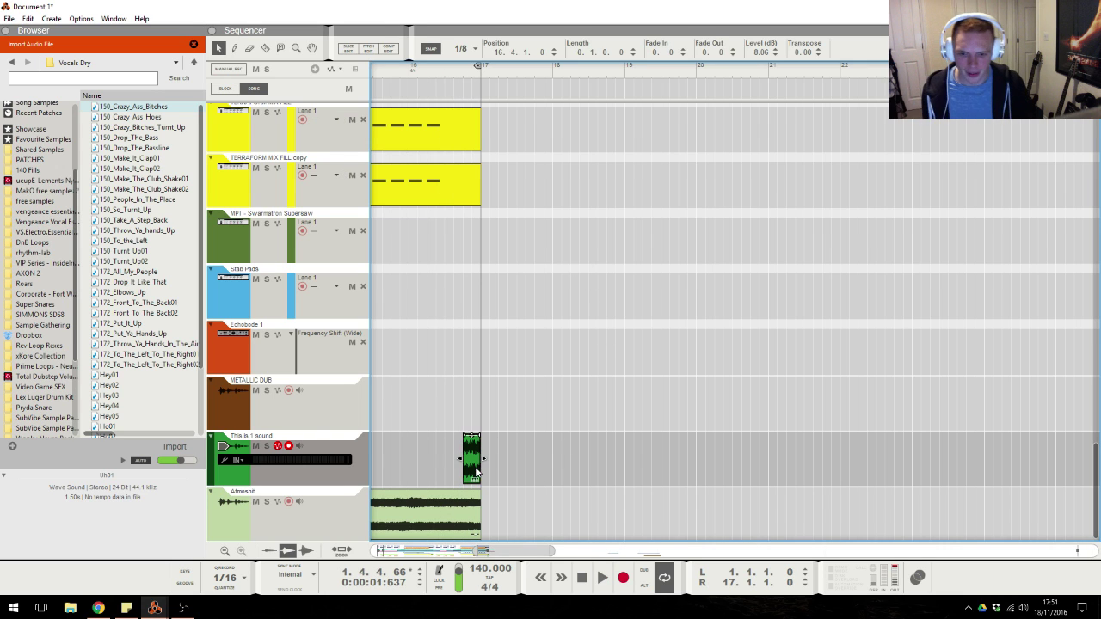
{"action": "scroll", "coordinate": [791, 53], "scroll_direction": "up", "scroll_amount": 7}
{"action": "left_click", "coordinate": [454, 74]}
{"action": "key", "text": "space"}
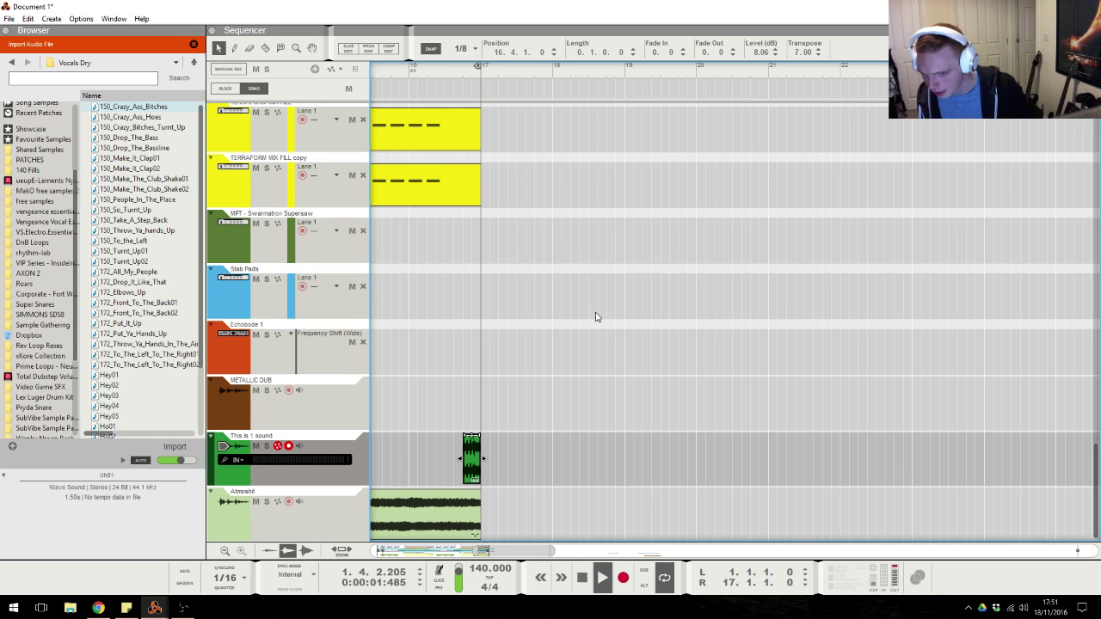
{"action": "scroll", "coordinate": [474, 558], "scroll_direction": "left", "scroll_amount": 3}
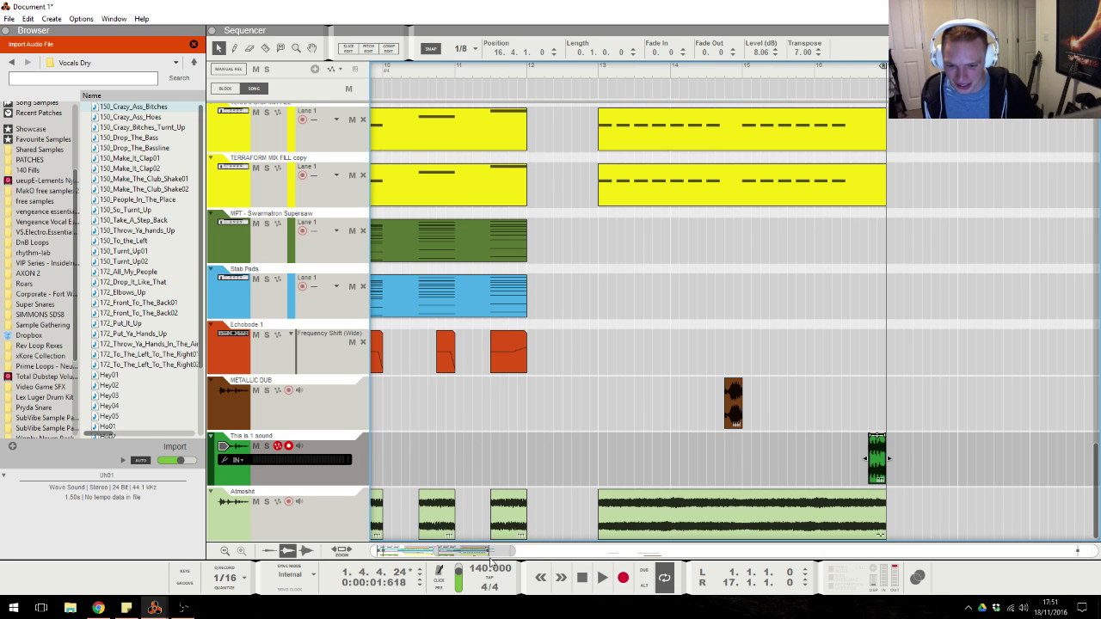
Check the Twitch chat window and return to the sequencer.
{"action": "left_click_drag", "start_coordinate": [515, 550], "coordinate": [729, 516]}
{"action": "left_click", "coordinate": [917, 403]}
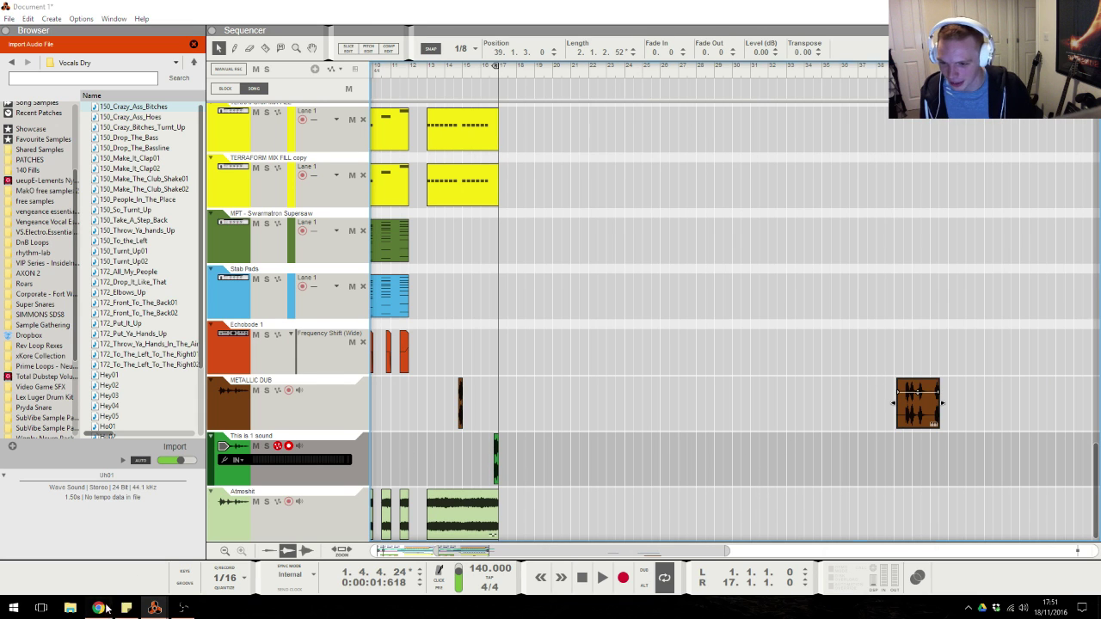
{"action": "left_click", "coordinate": [109, 609]}
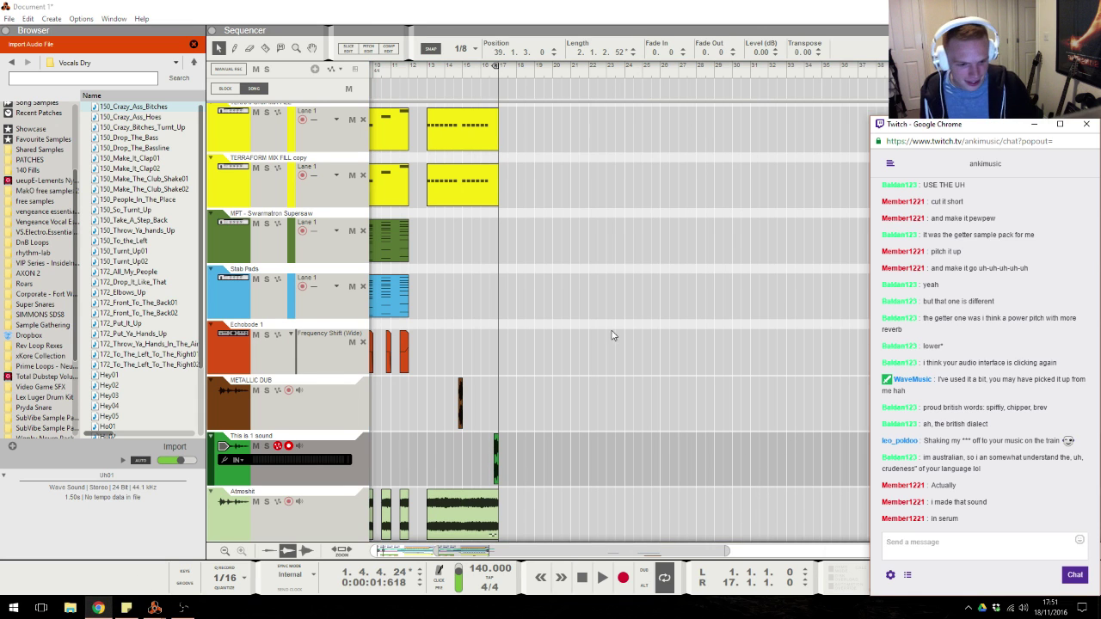
{"action": "left_click", "coordinate": [670, 291]}
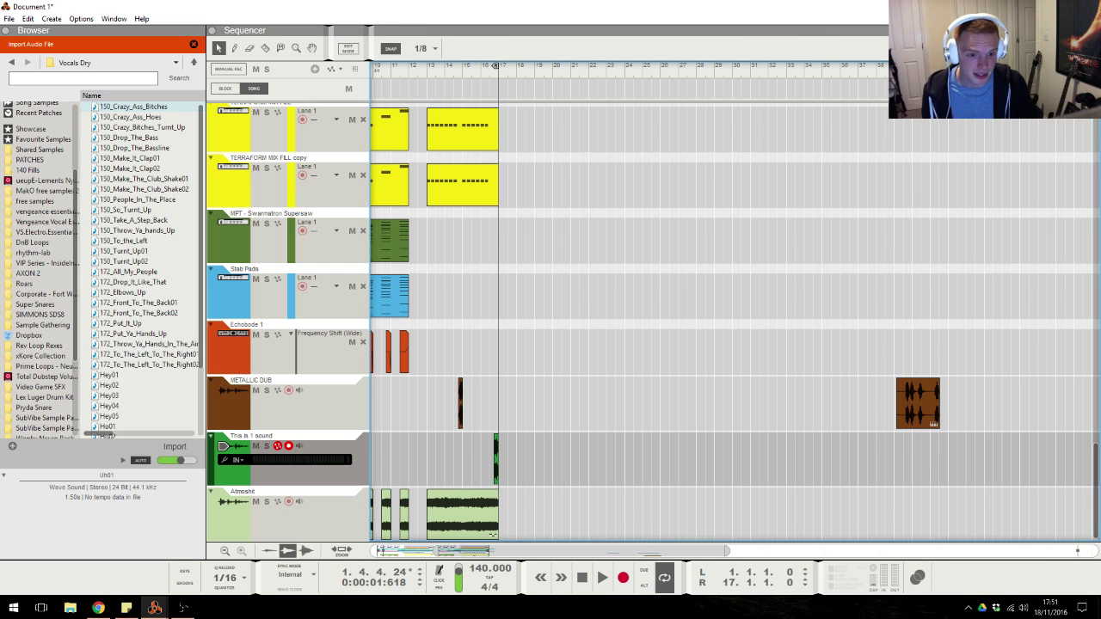
Solo the FILTERZ track and audition its spare audio clip around bars 39 to 40.
{"action": "left_click", "coordinate": [898, 65]}
{"action": "scroll", "coordinate": [891, 224], "scroll_direction": "up", "scroll_amount": 5}
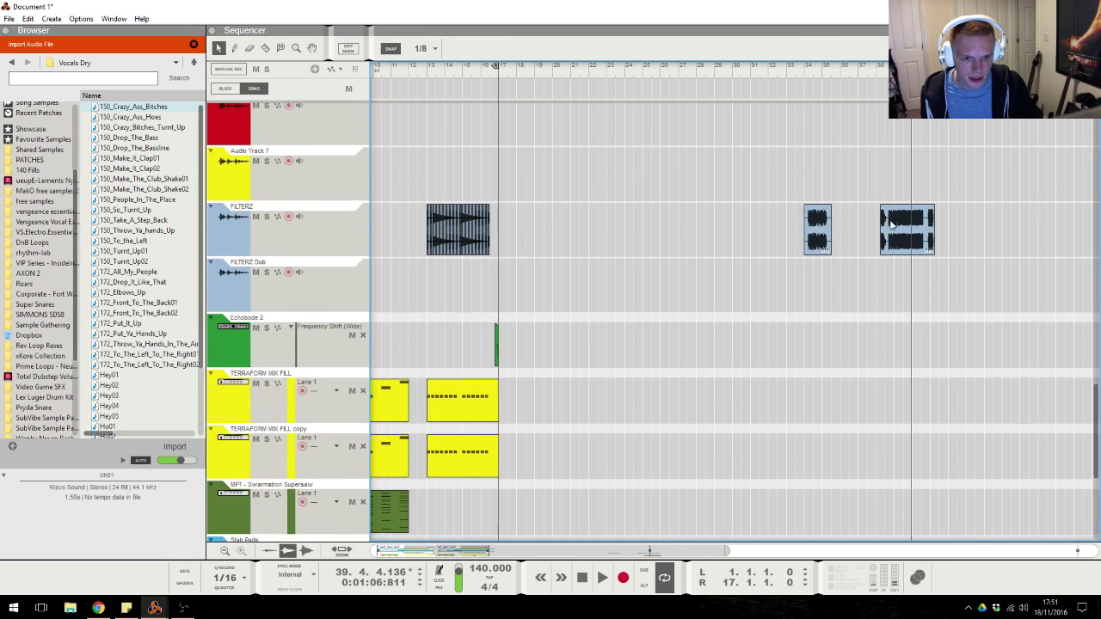
{"action": "scroll", "coordinate": [891, 224], "scroll_direction": "up", "scroll_amount": 2}
{"action": "left_click", "coordinate": [266, 300]}
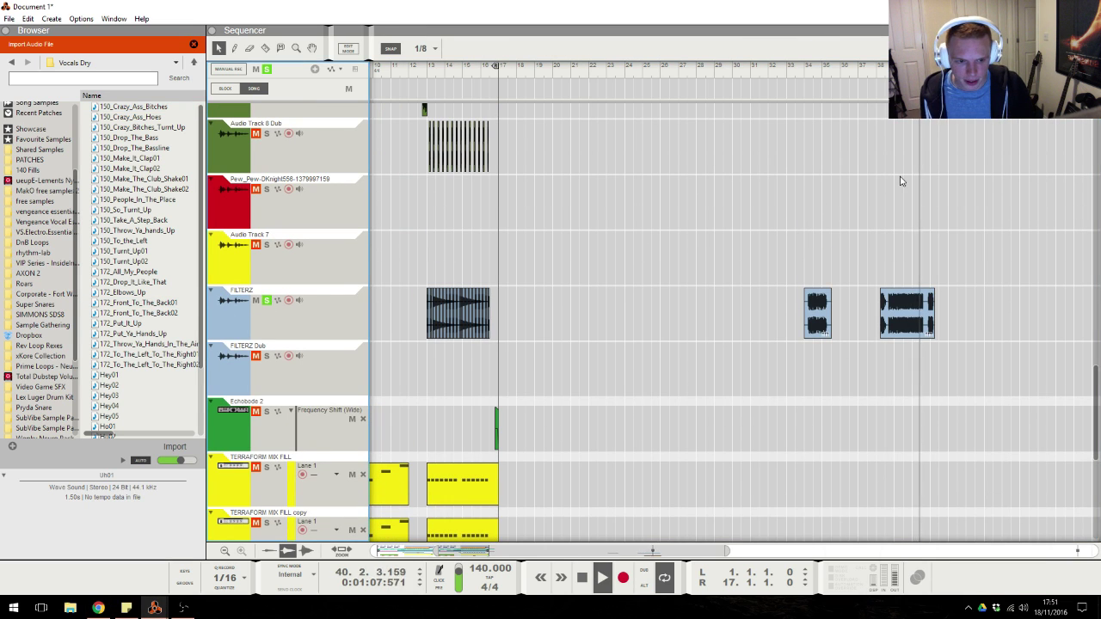
{"action": "left_click", "coordinate": [808, 74]}
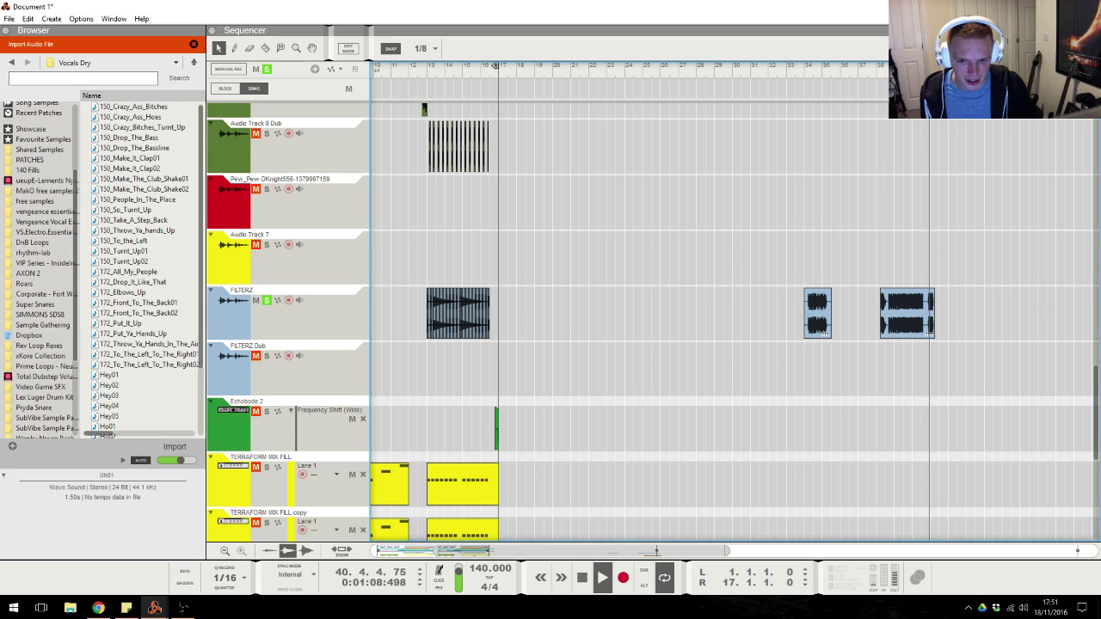
Split off the end of the last spare FILTERZ clip and move the piece to 16.4.1.0 on the FILTERZ Dub track.
{"action": "key", "text": "r"}
{"action": "left_click", "coordinate": [928, 313]}
{"action": "key", "text": "q"}
{"action": "left_click_drag", "start_coordinate": [932, 325], "coordinate": [497, 361]}
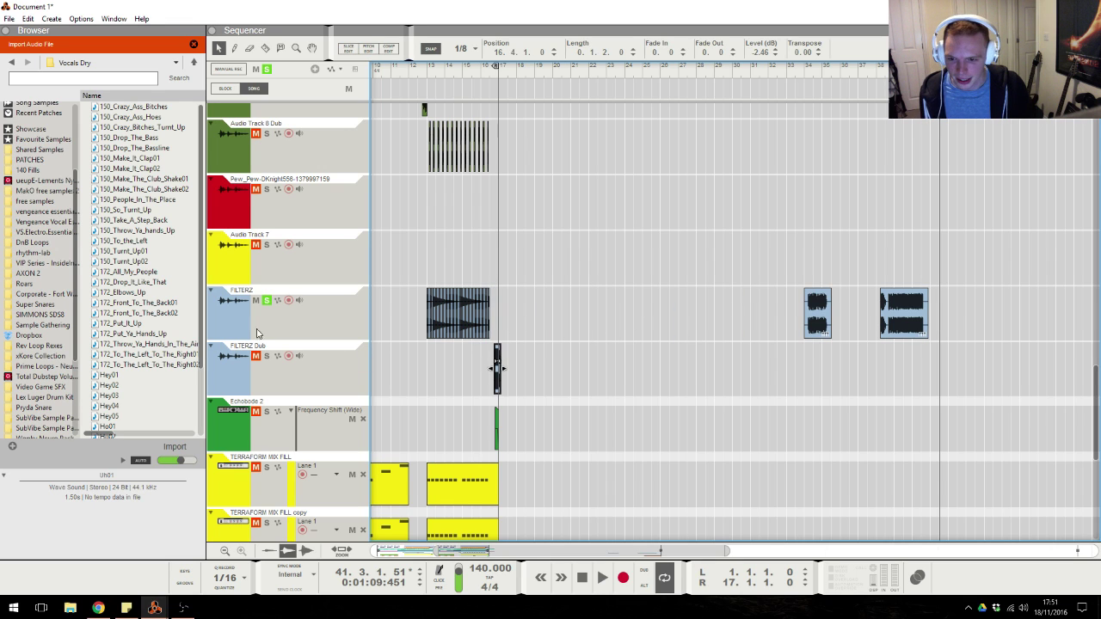
Turn off the FILTERZ solo and move the new FILTERZ Dub clip to position 16.3.1.0.
{"action": "left_click", "coordinate": [266, 301]}
{"action": "left_click", "coordinate": [479, 73]}
{"action": "scroll", "coordinate": [476, 73], "scroll_direction": "up", "scroll_amount": 5}
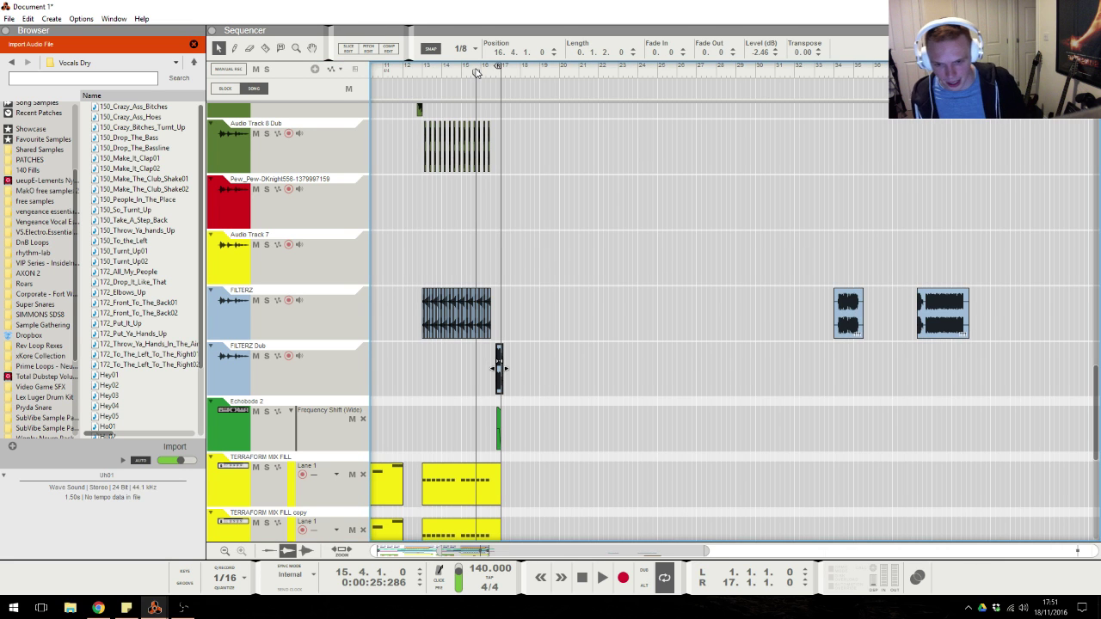
{"action": "scroll", "coordinate": [476, 73], "scroll_direction": "up", "scroll_amount": 1}
{"action": "left_click_drag", "start_coordinate": [629, 377], "coordinate": [574, 378]}
{"action": "left_click", "coordinate": [727, 130]}
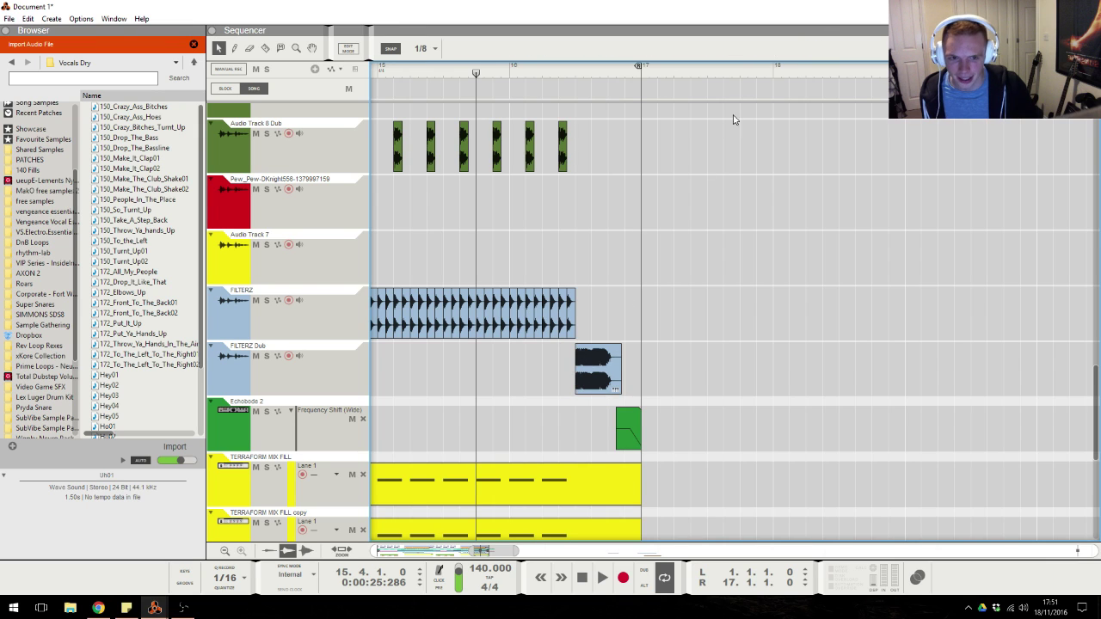
Transpose the FILTERZ Dub clip at 16.3 by -12 semitones and play it back in the mix.
{"action": "left_click", "coordinate": [582, 368]}
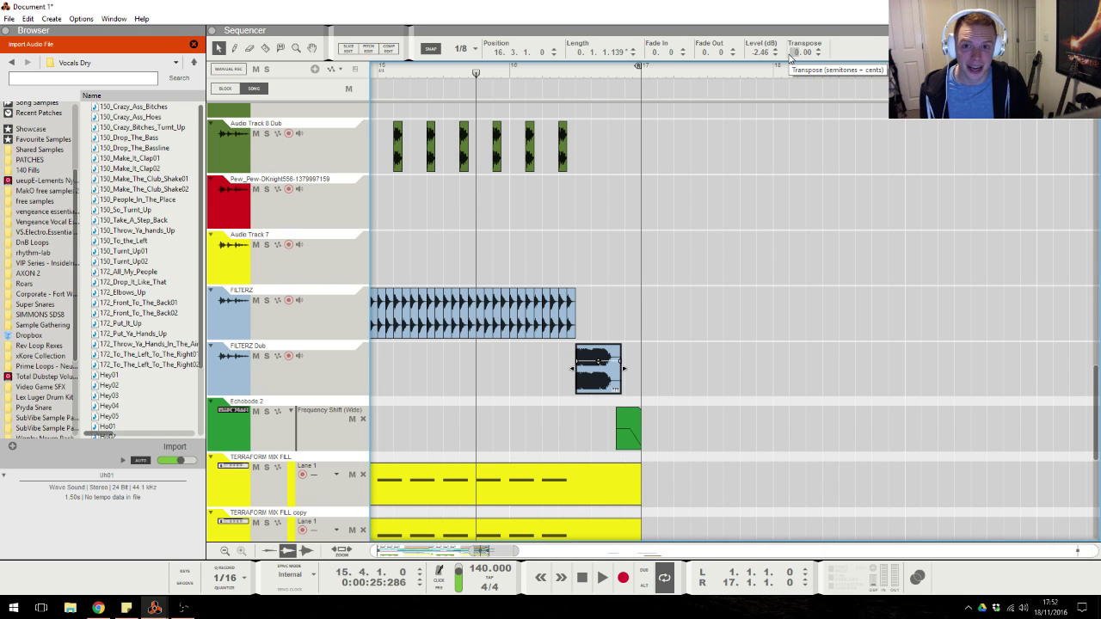
{"action": "left_click", "coordinate": [541, 86]}
{"action": "key", "text": "space"}
{"action": "left_click", "coordinate": [704, 201]}
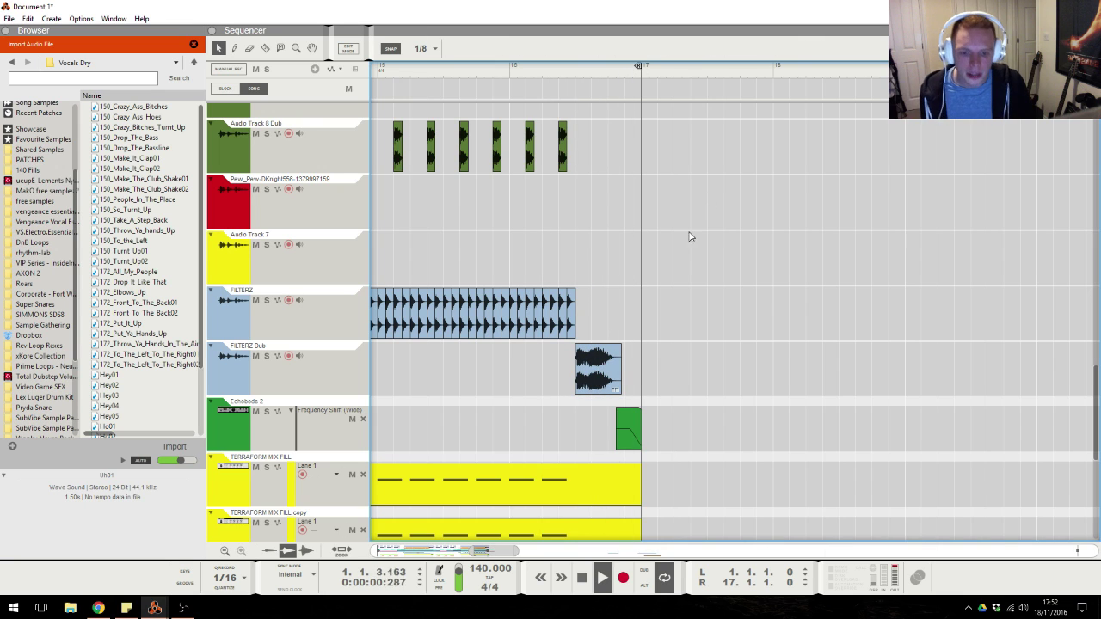
{"action": "left_click", "coordinate": [597, 386]}
{"action": "mouse_move", "coordinate": [623, 367]}
{"action": "left_mouse_down"}
{"action": "mouse_move", "coordinate": [614, 370]}
{"action": "mouse_move", "coordinate": [622, 377]}
{"action": "left_mouse_up"}
{"action": "left_click", "coordinate": [582, 167]}
{"action": "key", "text": "space"}
{"action": "key", "text": "space"}
Trim the end of the FILTERZ Dub clip to a length of 0.1.0.112 and play it back.
{"action": "left_click", "coordinate": [621, 383]}
{"action": "left_click_drag", "start_coordinate": [624, 375], "coordinate": [607, 372]}
{"action": "left_click", "coordinate": [572, 74]}
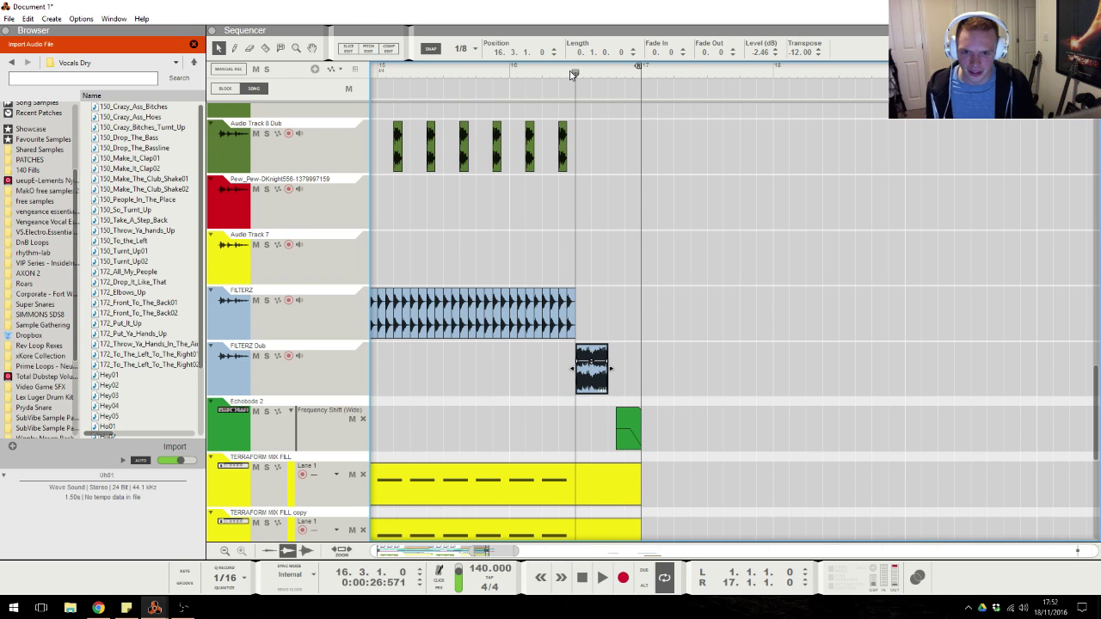
{"action": "key", "text": "space"}
{"action": "left_click", "coordinate": [630, 366]}
{"action": "key", "text": "space"}
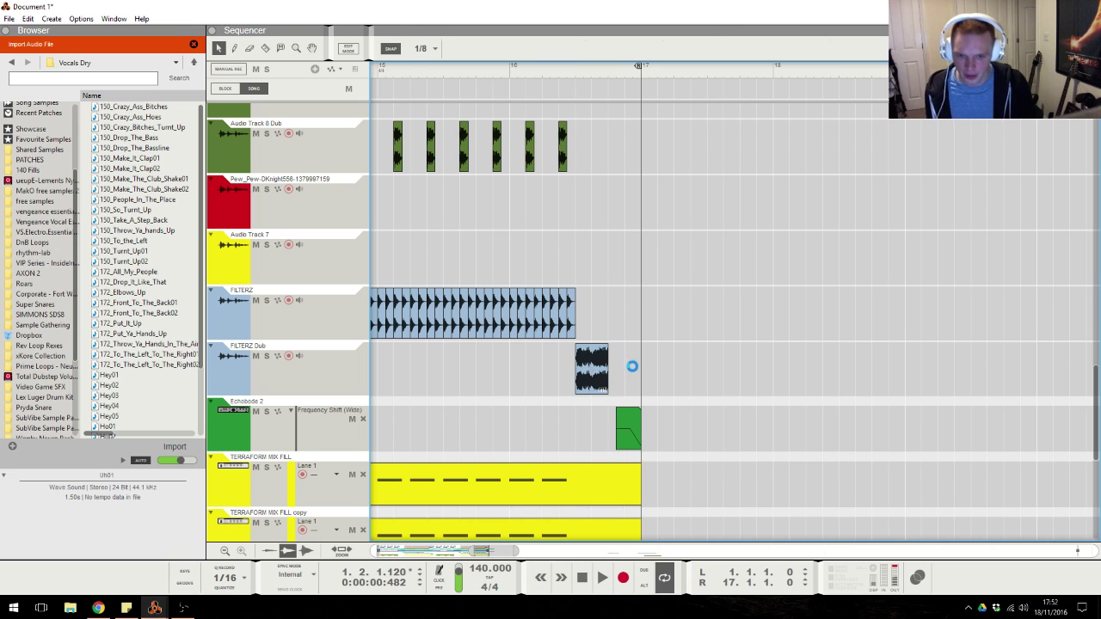
{"action": "key", "text": "space"}
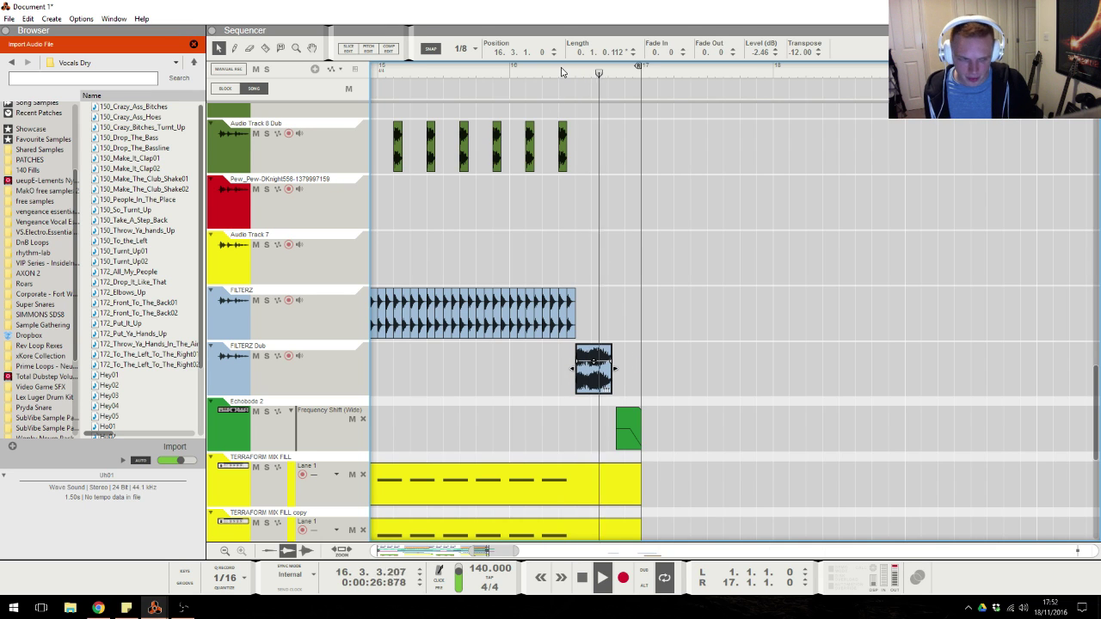
{"action": "key", "text": "space"}
Add a Pan automation lane to the FILTERZ Dub track with an automation clip starting at 16.3.
{"action": "key", "text": "F5"}
{"action": "key", "text": "F7"}
{"action": "left_click", "coordinate": [592, 417]}
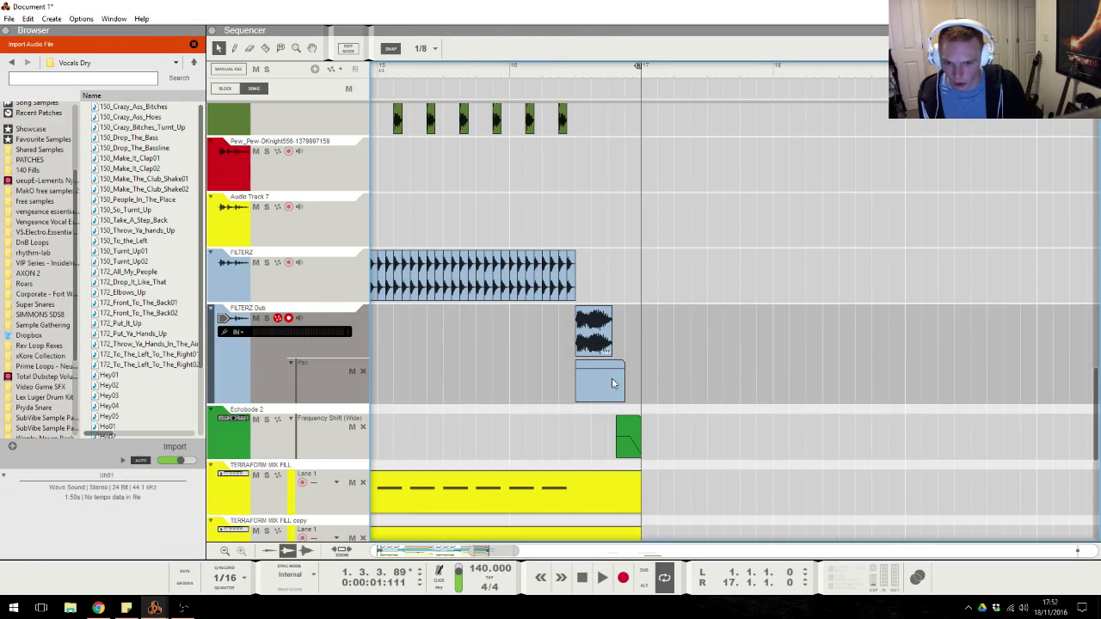
Select the "This is 1 sound" track, inspect its channel in the mixer and return to the sequencer.
{"action": "scroll", "coordinate": [614, 369], "scroll_direction": "down", "scroll_amount": 10}
{"action": "left_click", "coordinate": [326, 468]}
{"action": "key", "text": "alt+Tab"}
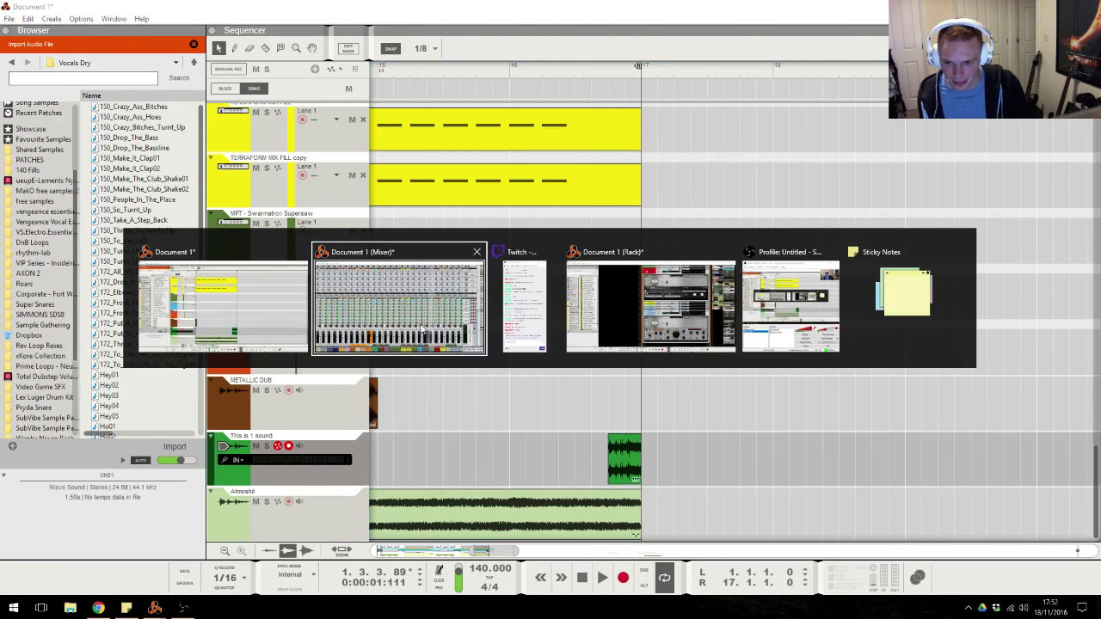
{"action": "key", "text": "alt+Tab"}
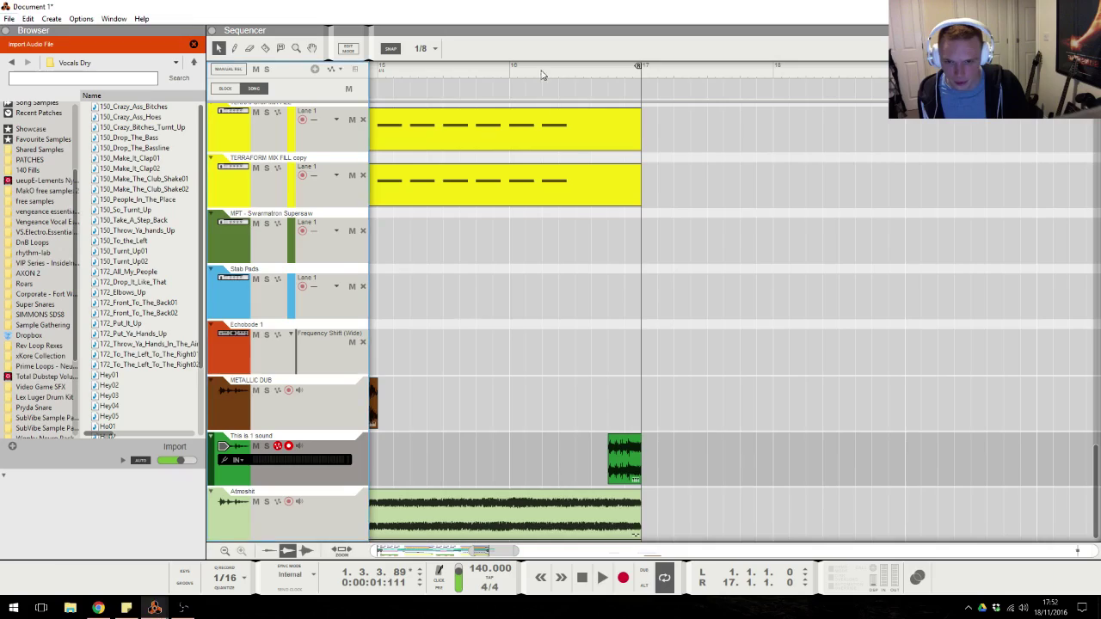
{"action": "key", "text": "alt+Tab"}
{"action": "key", "text": "alt+Tab"}
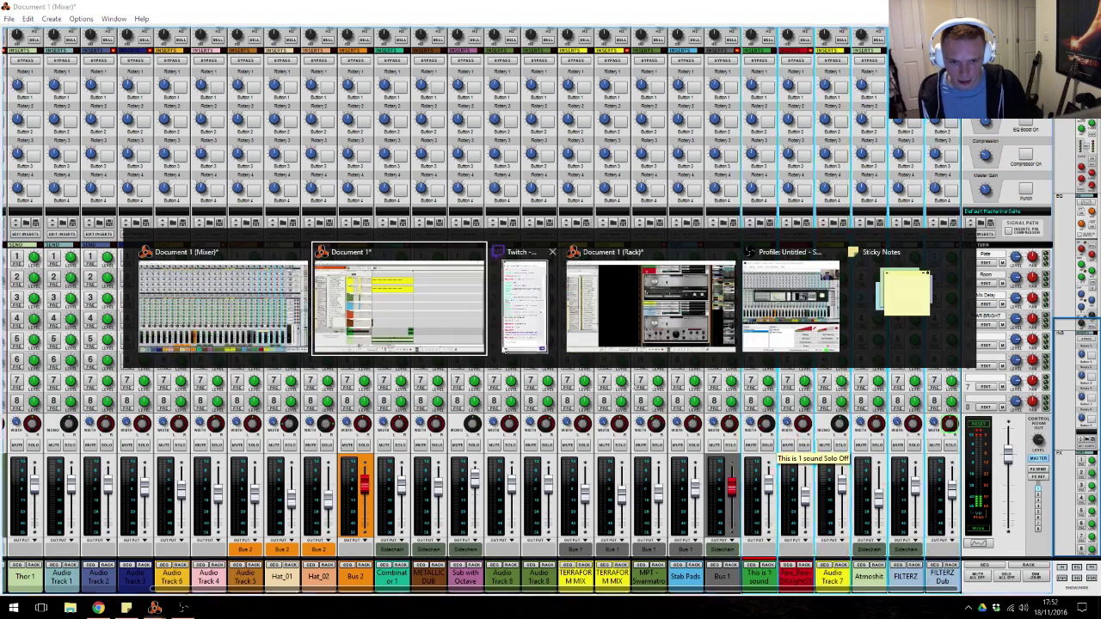
Play the arrangement from bar 1 and look over the drum and Combinator tracks.
{"action": "key", "text": "space"}
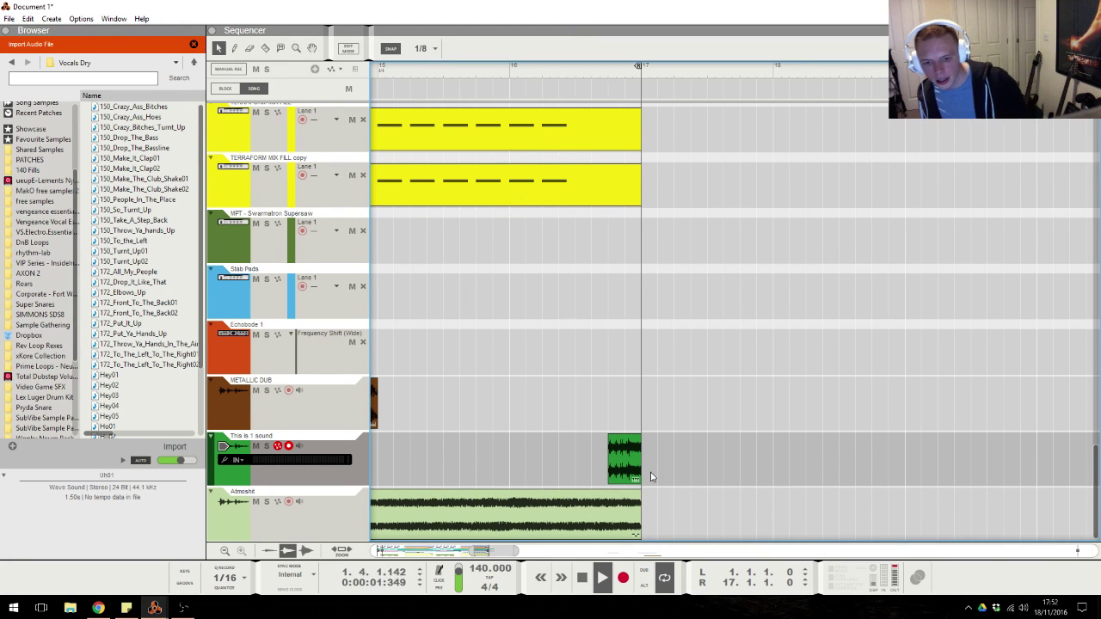
{"action": "left_click_drag", "start_coordinate": [472, 551], "coordinate": [373, 552]}
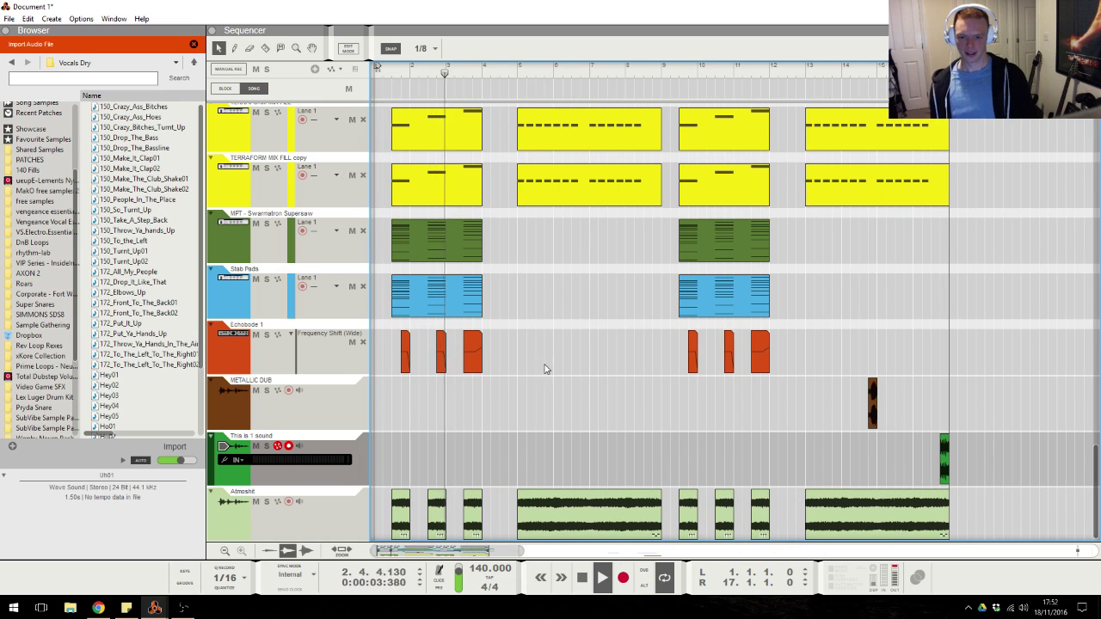
{"action": "scroll", "coordinate": [542, 370], "scroll_direction": "up", "scroll_amount": 15}
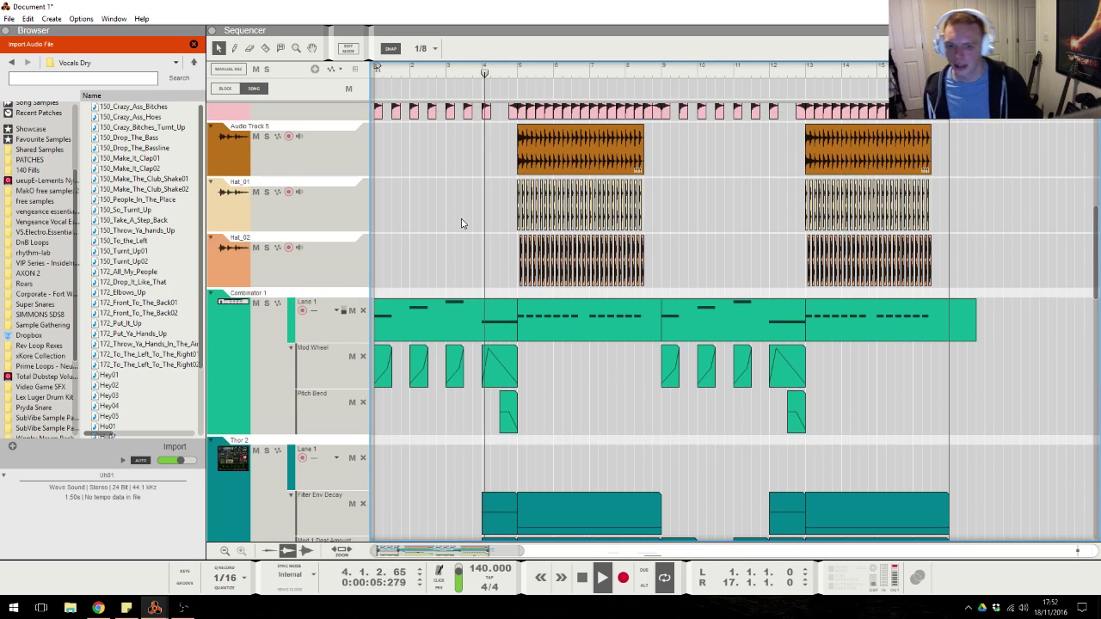
Return the song position to bar 1 and add a new audio track directly below Audio Track 4.
{"action": "scroll", "coordinate": [438, 220], "scroll_direction": "up", "scroll_amount": 5}
{"action": "left_click", "coordinate": [376, 73]}
{"action": "scroll", "coordinate": [353, 305], "scroll_direction": "down", "scroll_amount": 5}
{"action": "left_click", "coordinate": [333, 259]}
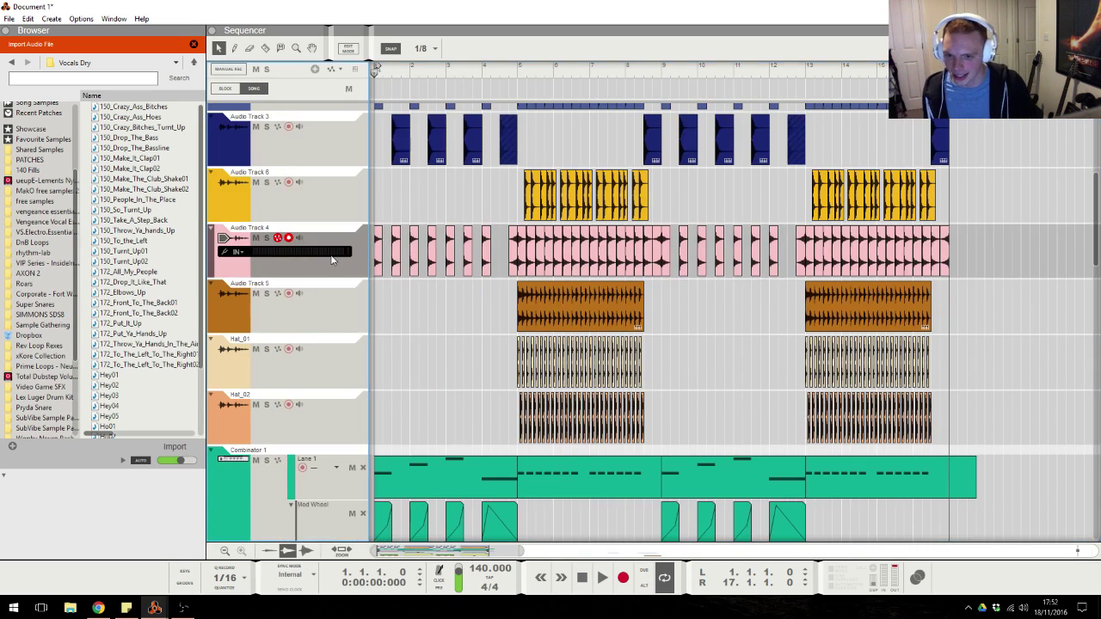
{"action": "key", "text": "ctrl+t"}
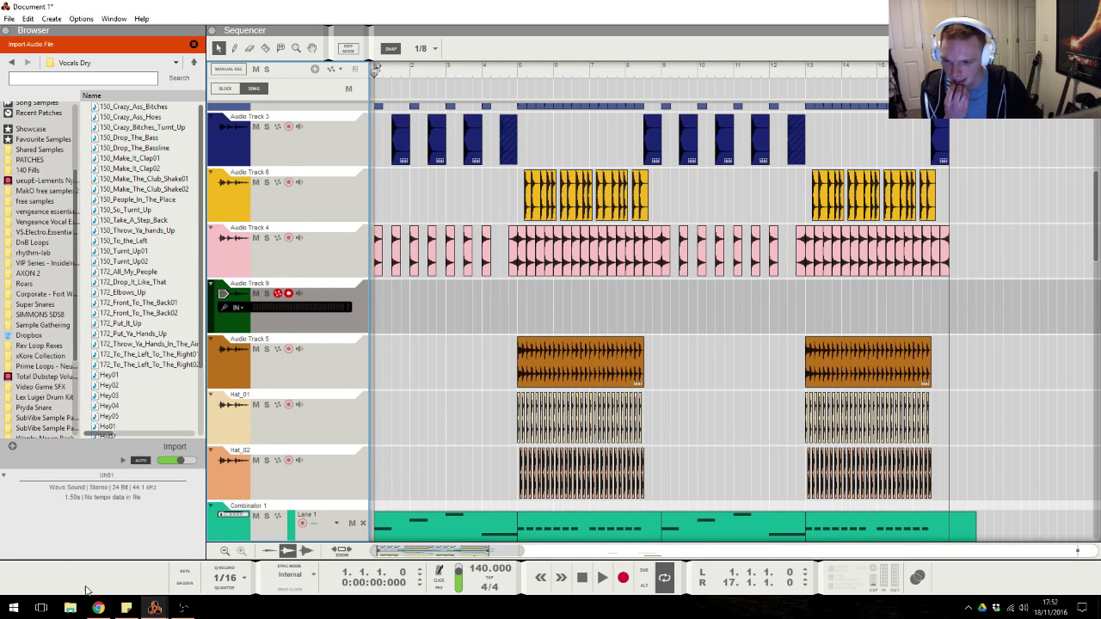
Switch to the Twitch chat in Chrome, open the posted SoundCloud link, listen to part of the track and return to Reason.
{"action": "left_click", "coordinate": [98, 608]}
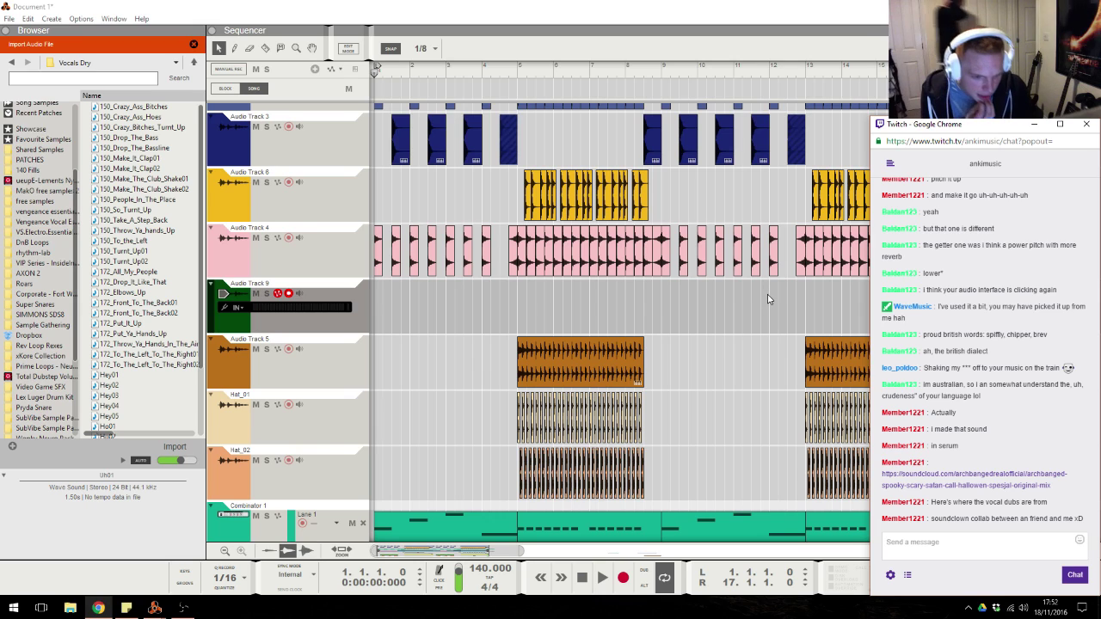
{"action": "left_click", "coordinate": [948, 492]}
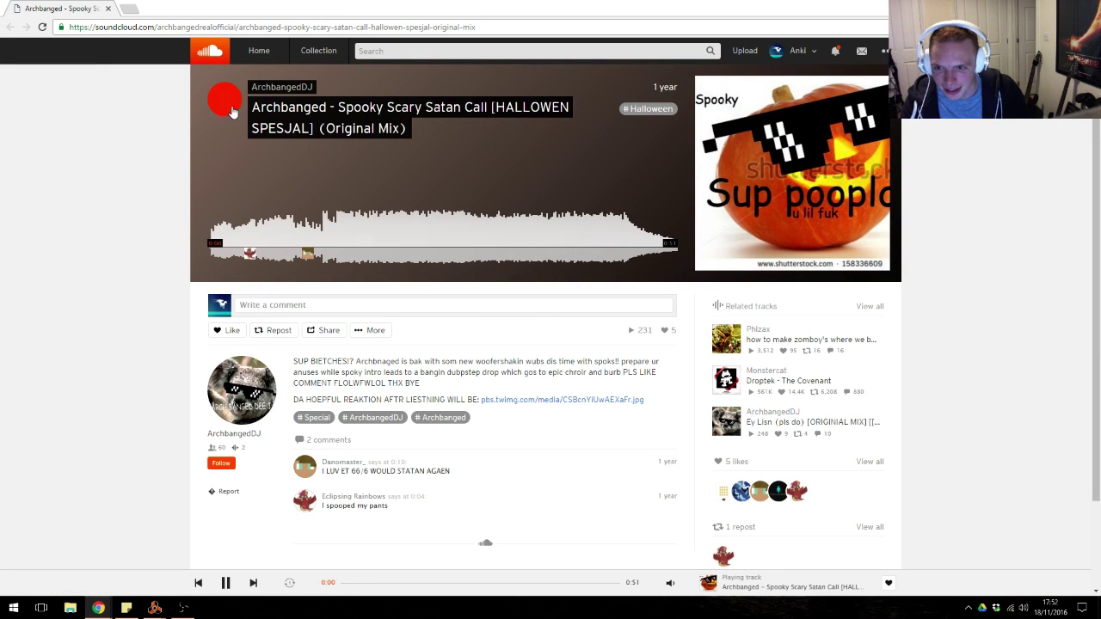
{"action": "left_click", "coordinate": [289, 231]}
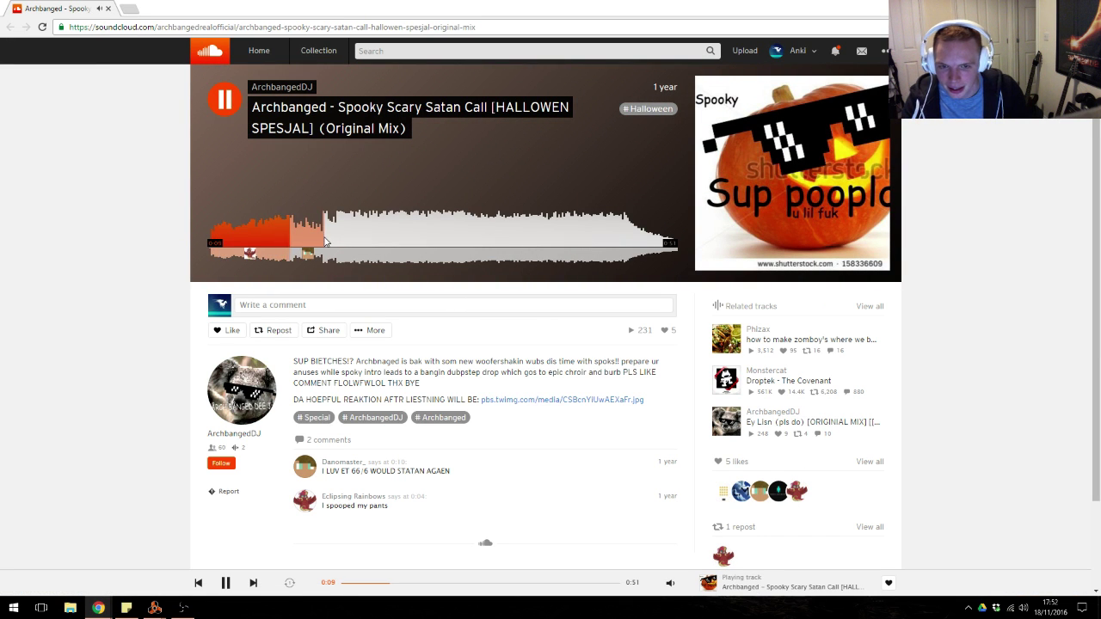
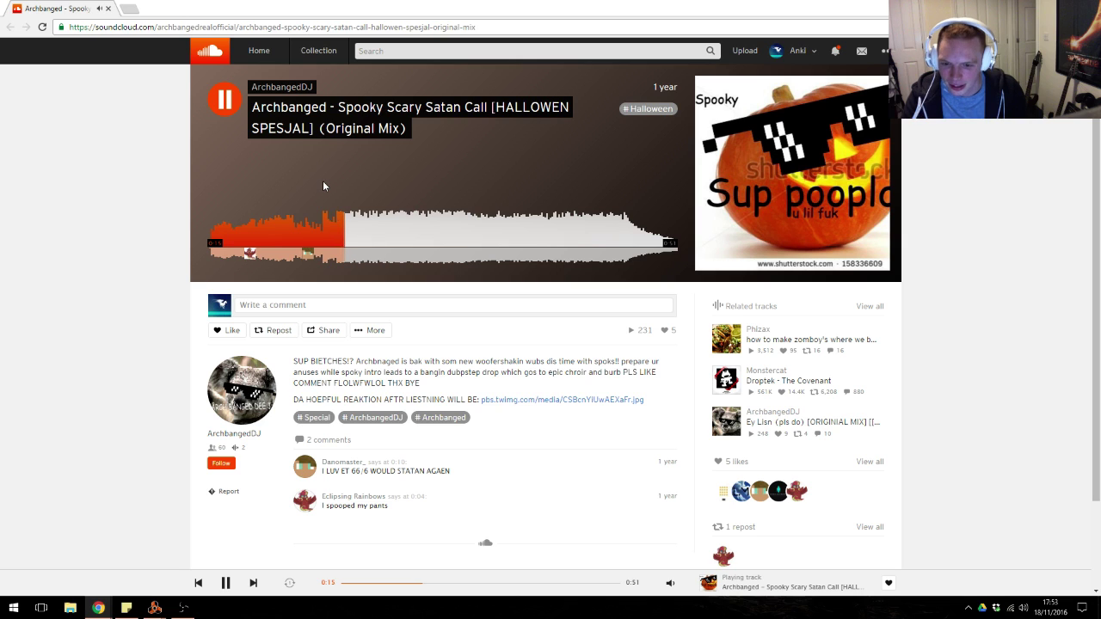
{"action": "left_click", "coordinate": [225, 100]}
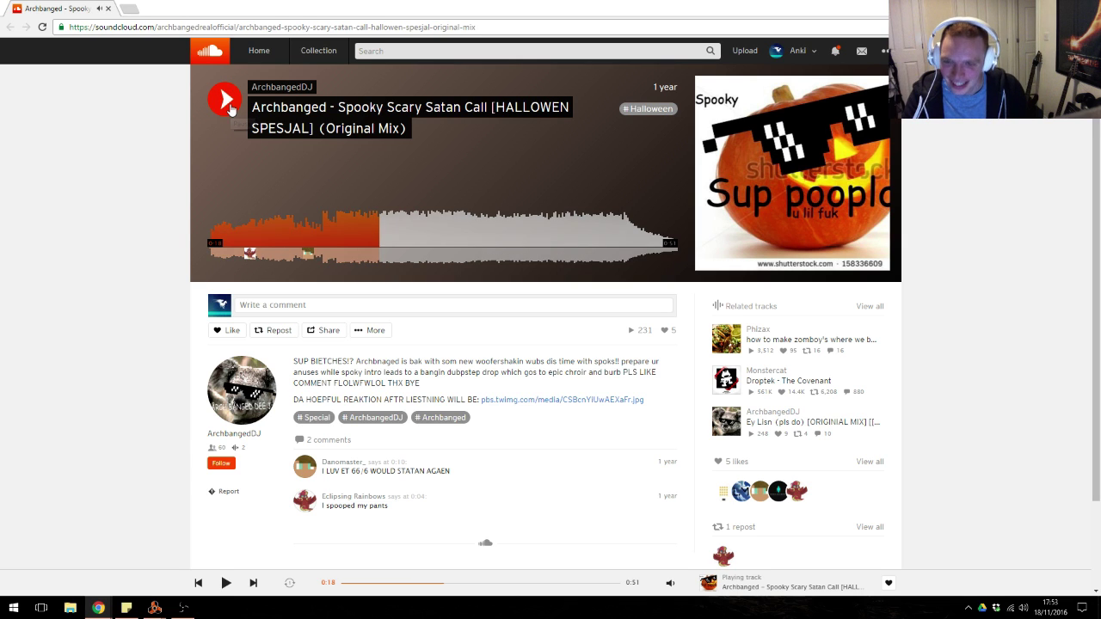
{"action": "key", "text": "alt+Tab"}
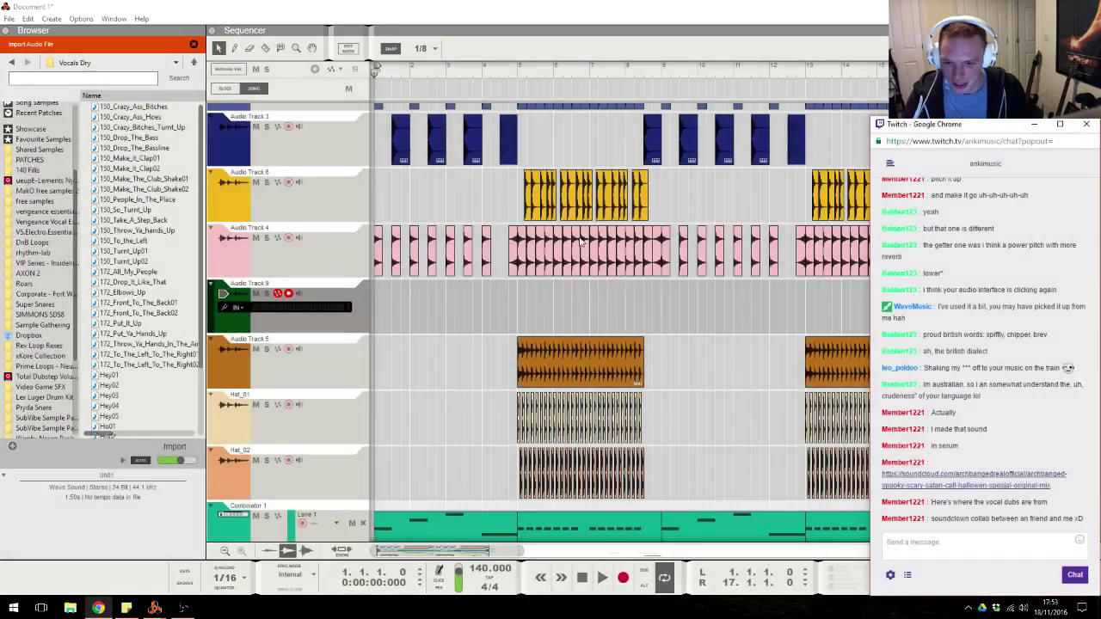
{"action": "left_click", "coordinate": [676, 334]}
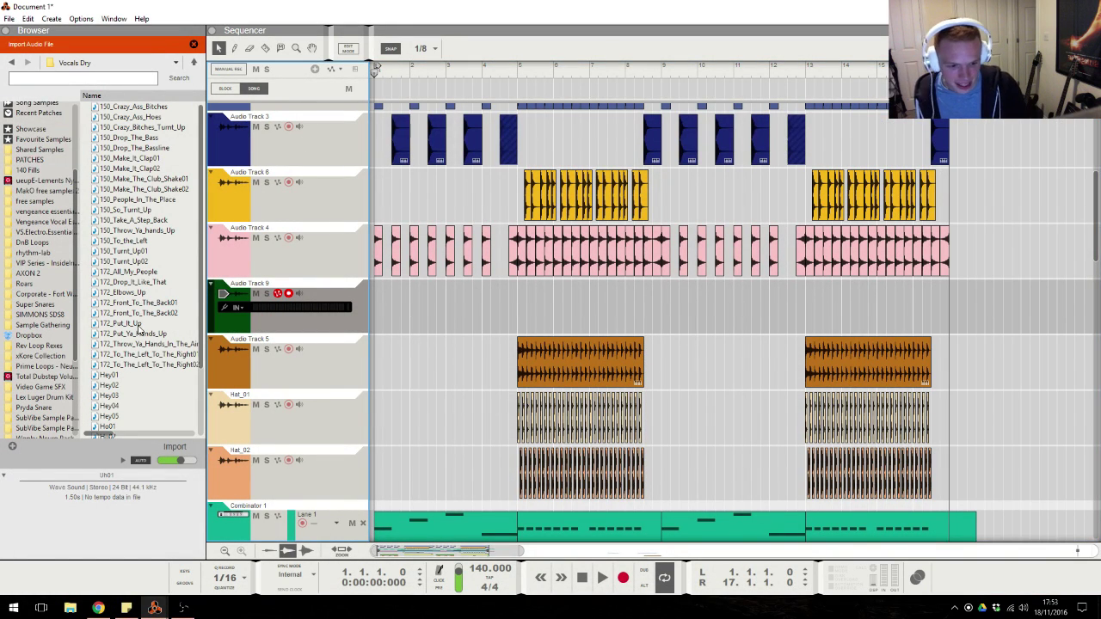
Fill bars 1 to 4 of the new audio track with half-bar Crash.wav clips from Favourite Samples and reverse the clip at 4.3.
{"action": "scroll", "coordinate": [38, 203], "scroll_direction": "up", "scroll_amount": 3}
{"action": "left_click", "coordinate": [41, 223]}
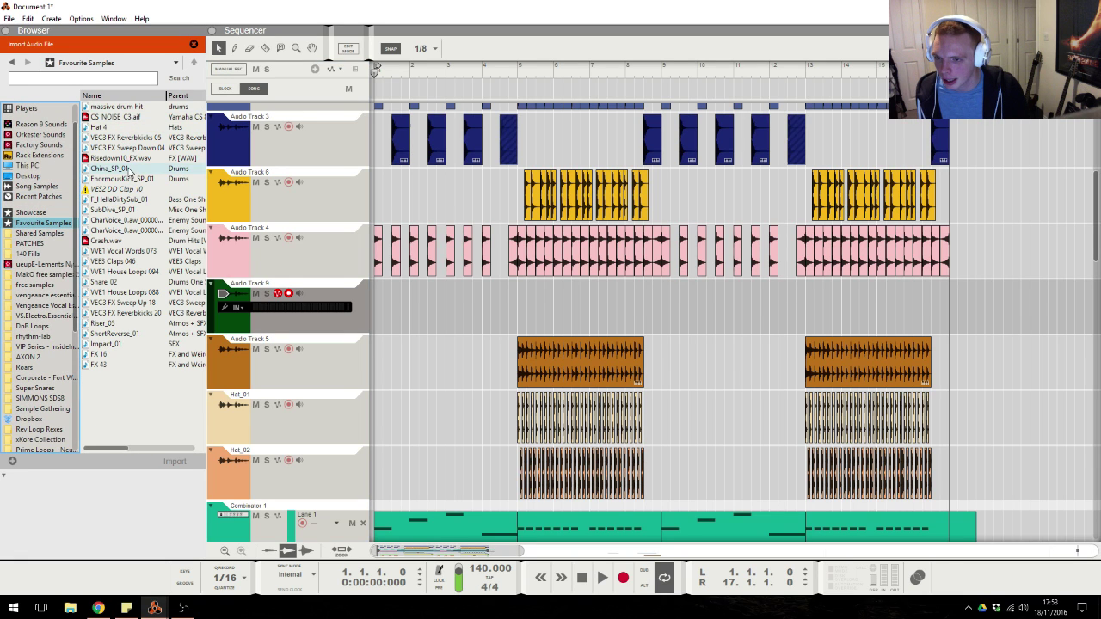
{"action": "left_click_drag", "start_coordinate": [488, 344], "coordinate": [506, 315]}
{"action": "right_click", "coordinate": [506, 315]}
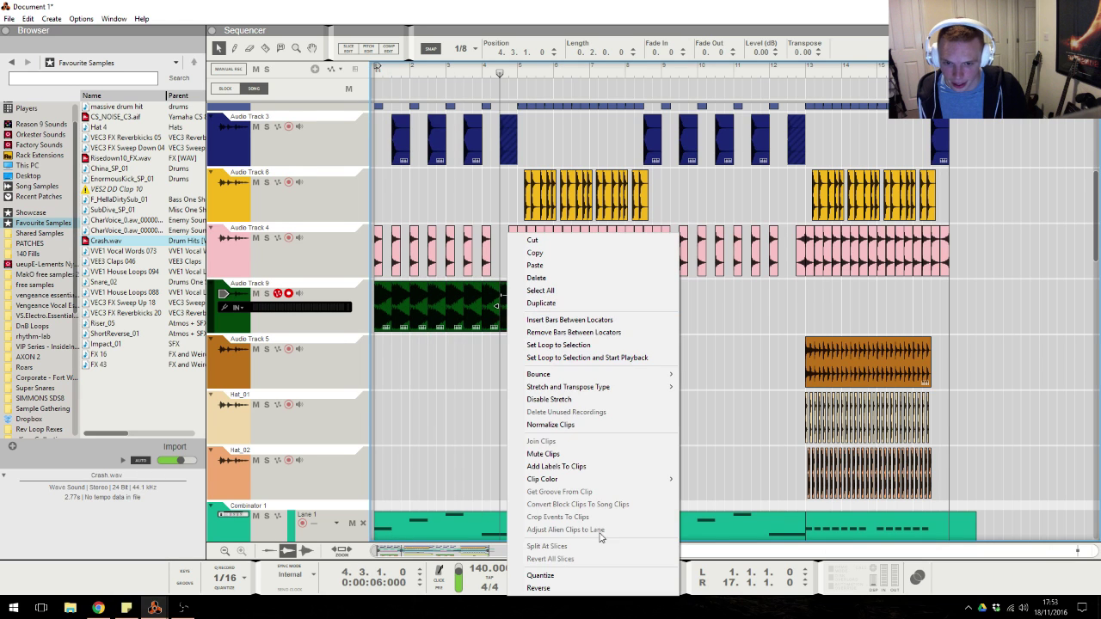
{"action": "left_click", "coordinate": [602, 588]}
Add another audio track and fill bars 5 to 8 with repeated one-beat China_SP_01 clips, reversing the last one.
{"action": "key", "text": "ctrl+t"}
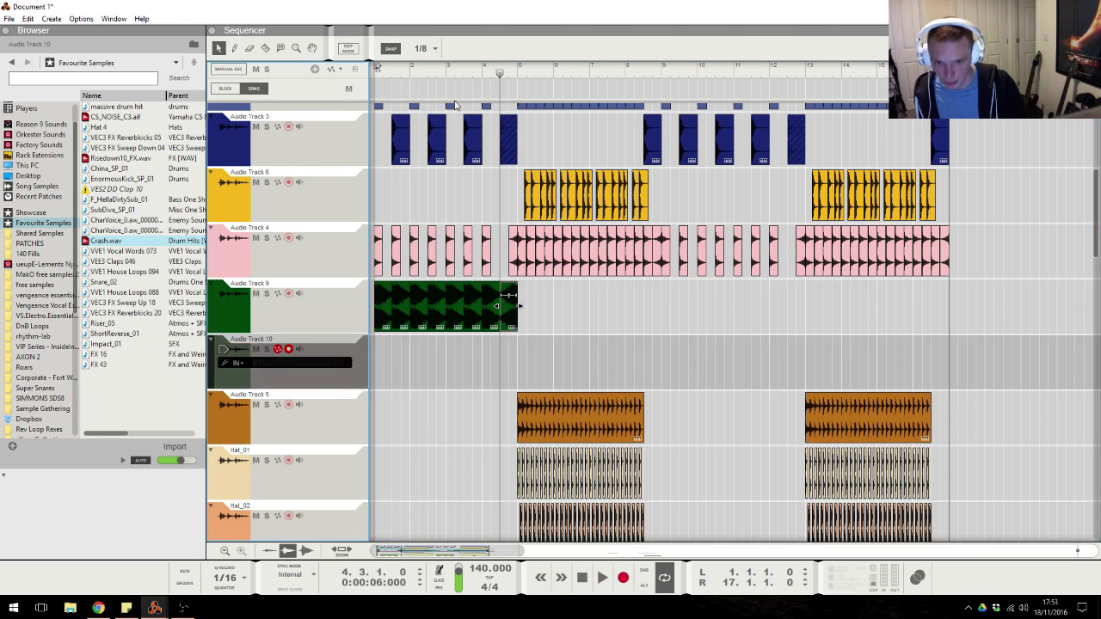
{"action": "left_click_drag", "start_coordinate": [112, 169], "coordinate": [478, 364]}
{"action": "key", "text": "ctrl+c"}
{"action": "key", "text": "ctrl+v"}
{"action": "key", "text": "ctrl+v"}
{"action": "key", "text": "ctrl+v"}
{"action": "key", "text": "ctrl+v"}
{"action": "key", "text": "ctrl+v"}
{"action": "key", "text": "ctrl+v"}
{"action": "left_click", "coordinate": [657, 368]}
{"action": "right_click", "coordinate": [658, 370]}
{"action": "left_click", "coordinate": [685, 360]}
Copy the crash clips to bars 9 to 12 and the China clips to bar 13 onward, ending the China copy at 16.4.
{"action": "left_click_drag", "start_coordinate": [647, 314], "coordinate": [378, 327]}
{"action": "left_click_drag", "start_coordinate": [713, 361], "coordinate": [701, 318]}
{"action": "left_click_drag", "start_coordinate": [673, 318], "coordinate": [669, 313]}
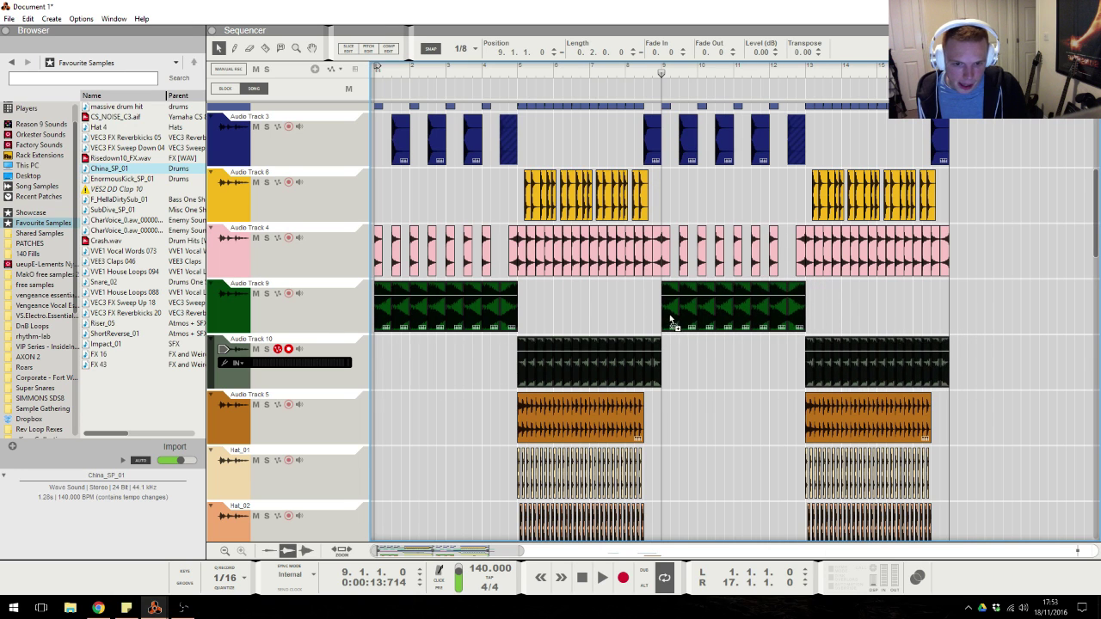
{"action": "left_click", "coordinate": [943, 366]}
{"action": "left_click_drag", "start_coordinate": [945, 367], "coordinate": [942, 370]}
{"action": "left_click", "coordinate": [937, 361]}
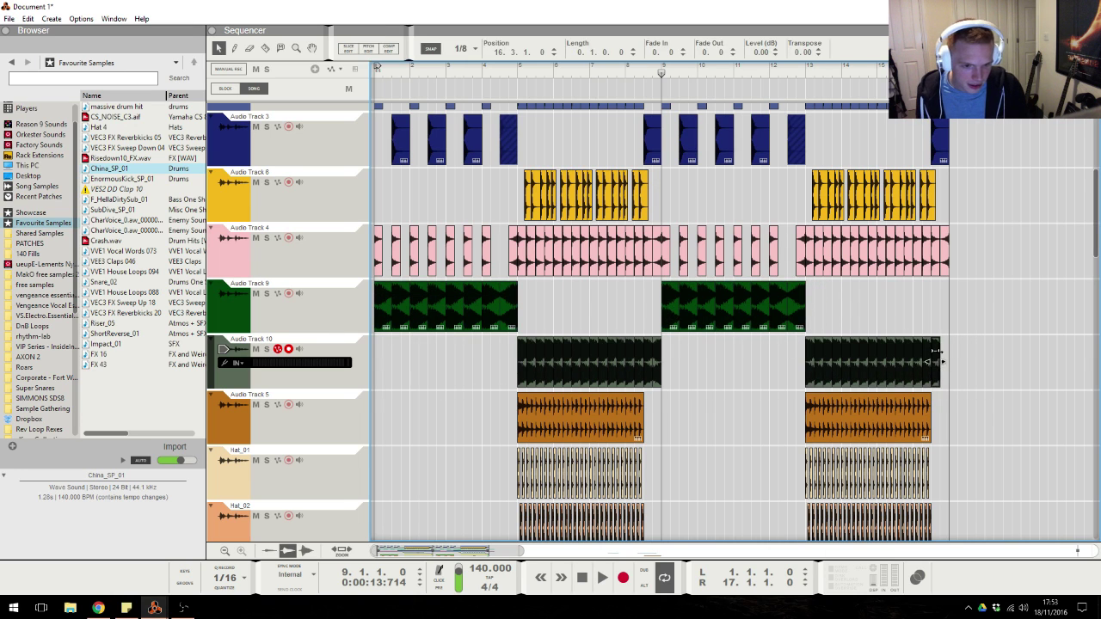
In the mixer, high-pass Audio Track 9 at about 594 Hz, enable its EQ with a cut in the highs, and lower its fader.
{"action": "left_click", "coordinate": [971, 330]}
{"action": "left_click_drag", "start_coordinate": [664, 73], "coordinate": [156, 108]}
{"action": "key", "text": "alt+Tab"}
{"action": "key", "text": "Tab"}
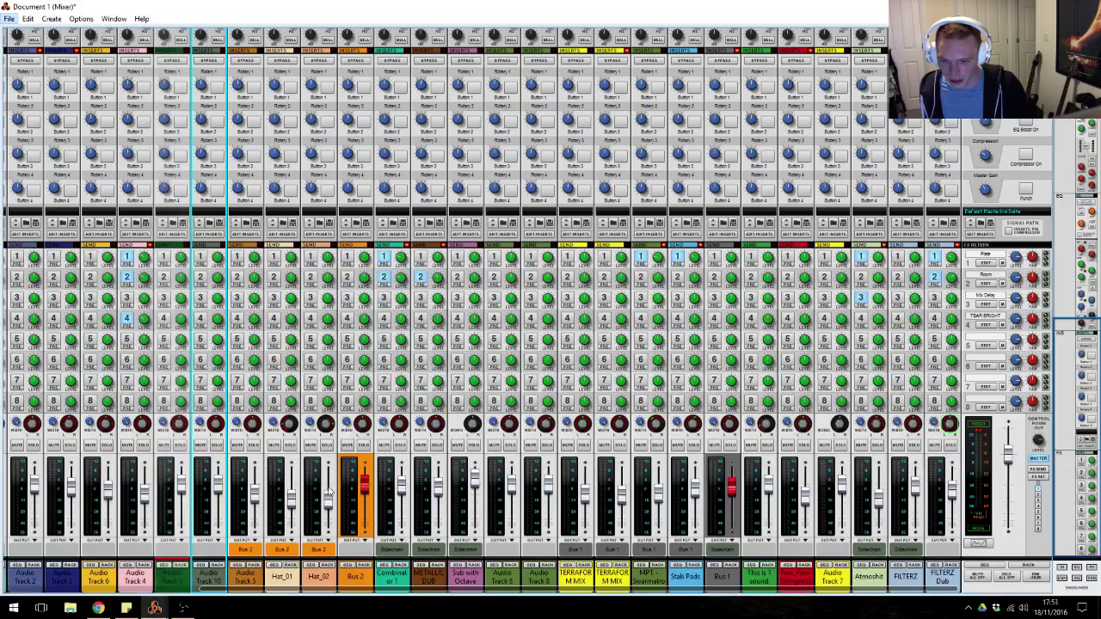
{"action": "key", "text": "F2"}
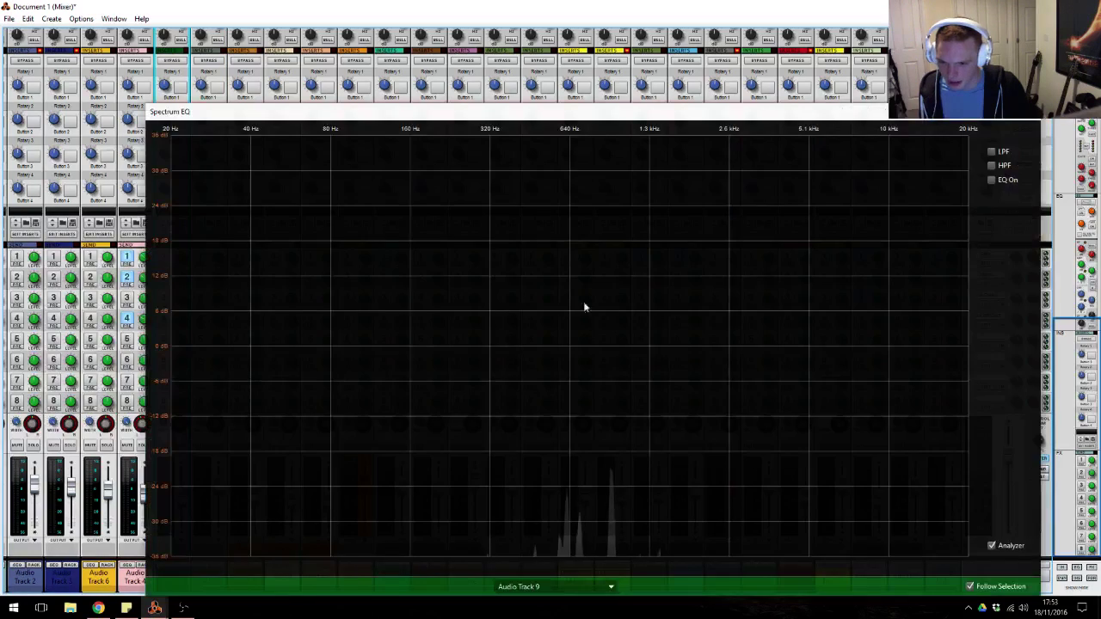
{"action": "left_click", "coordinate": [992, 166]}
{"action": "left_click_drag", "start_coordinate": [422, 349], "coordinate": [563, 355]}
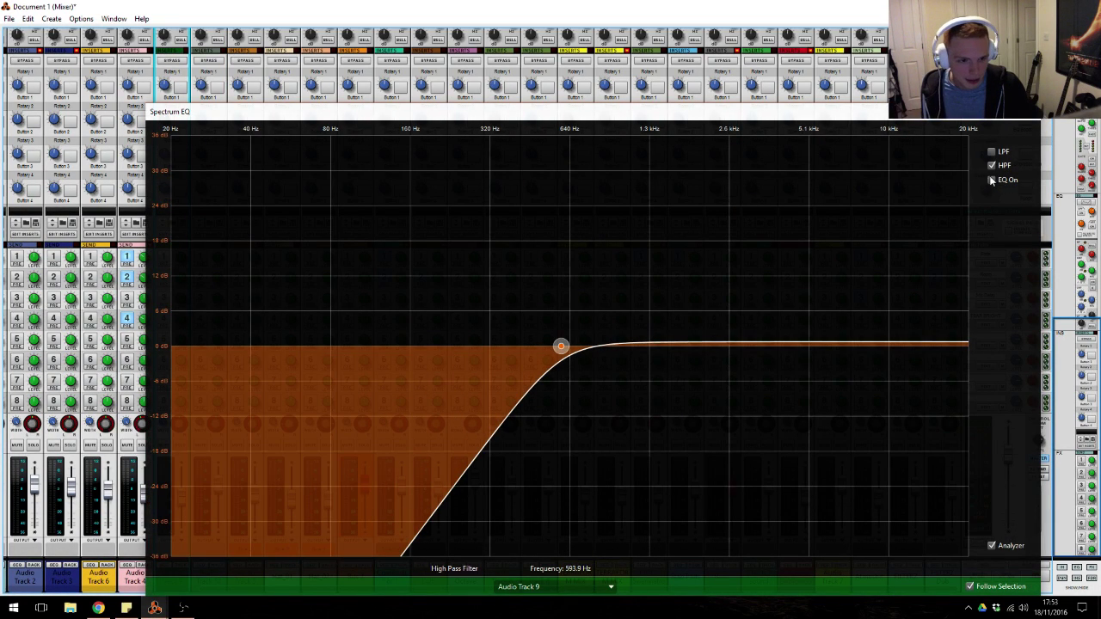
{"action": "left_click_drag", "start_coordinate": [703, 345], "coordinate": [838, 376]}
{"action": "left_click", "coordinate": [78, 547]}
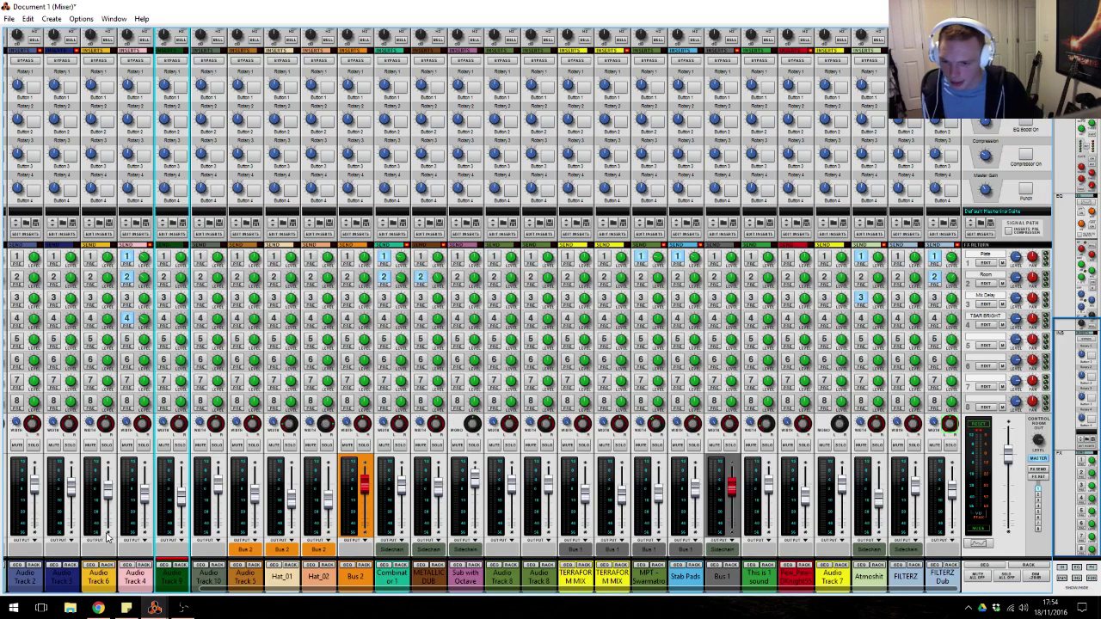
Lower Audio Track 10's fader, high-pass it near 600 Hz and enable its EQ with a cut in the highs.
{"action": "left_click", "coordinate": [219, 492]}
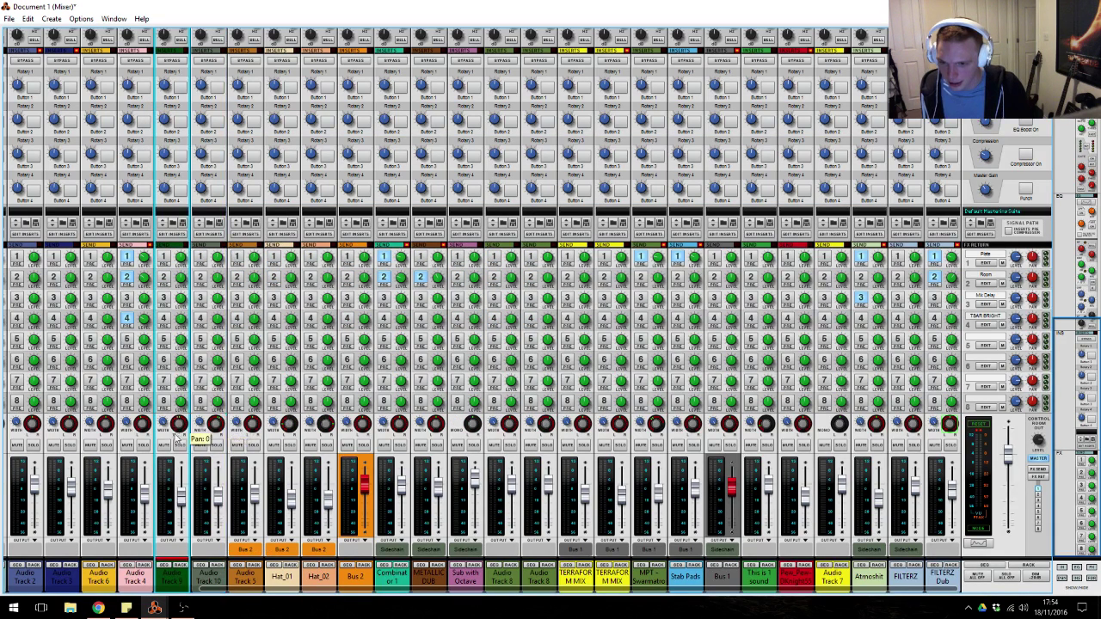
{"action": "key", "text": "F2"}
{"action": "left_click", "coordinate": [992, 165]}
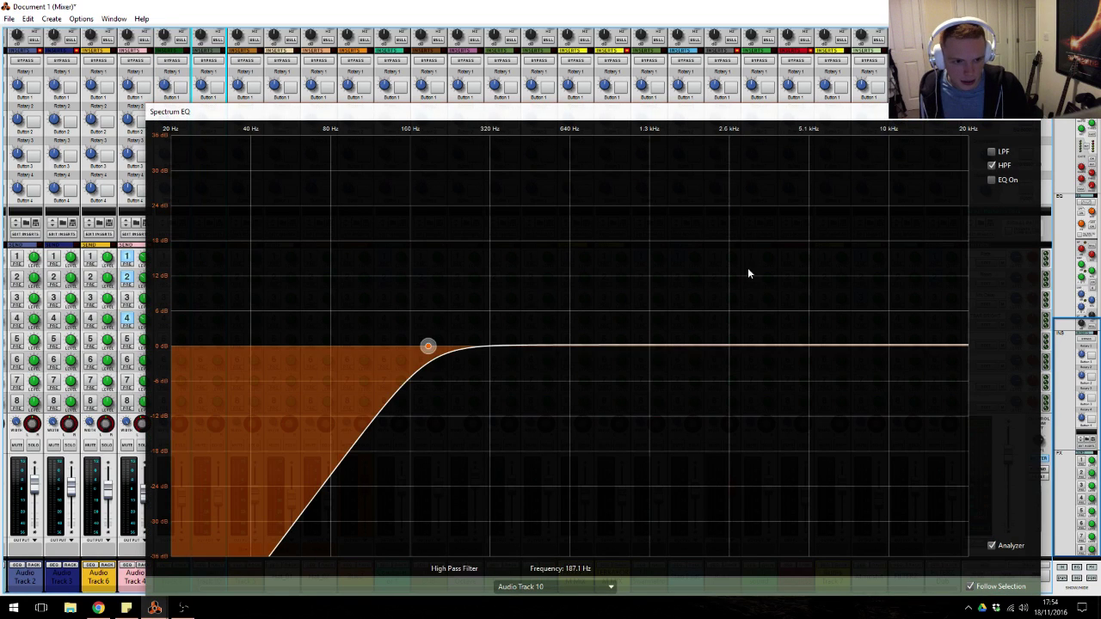
{"action": "left_click_drag", "start_coordinate": [427, 346], "coordinate": [567, 347]}
{"action": "left_click", "coordinate": [991, 179]}
{"action": "left_click_drag", "start_coordinate": [705, 346], "coordinate": [747, 372]}
{"action": "key", "text": "F2"}
Turn on FX sends 1, 2 and 4 for Audio Track 9 and Audio Track 10, and return to the sequencer.
{"action": "left_click", "coordinate": [199, 258]}
{"action": "left_click", "coordinate": [163, 258]}
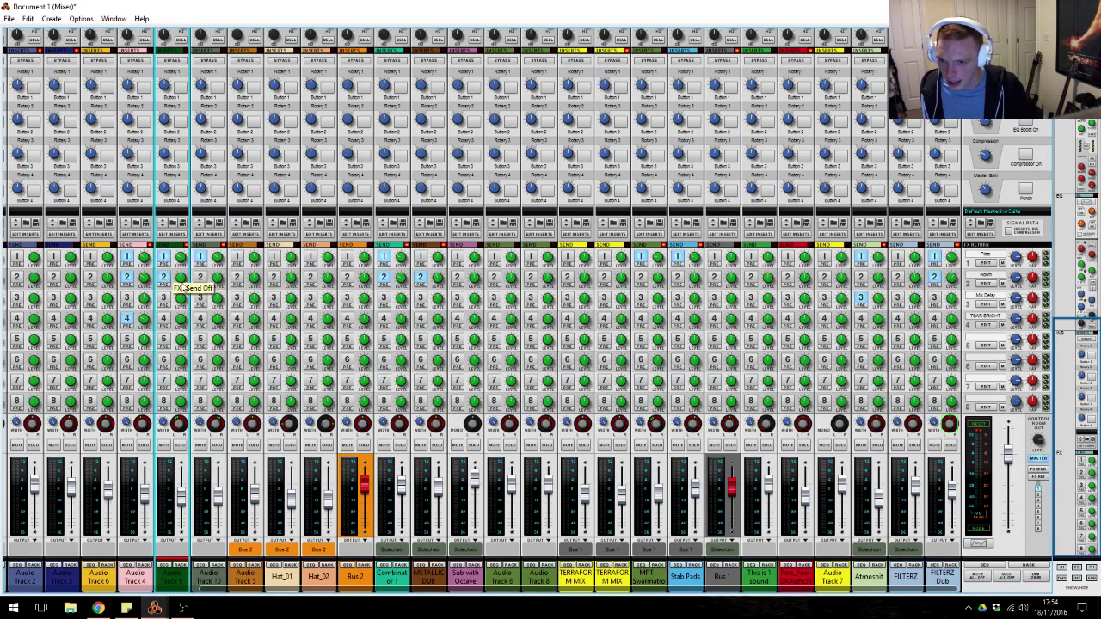
{"action": "left_click", "coordinate": [200, 277]}
{"action": "left_click", "coordinate": [203, 321]}
{"action": "left_click", "coordinate": [163, 319]}
{"action": "key", "text": "alt+Tab"}
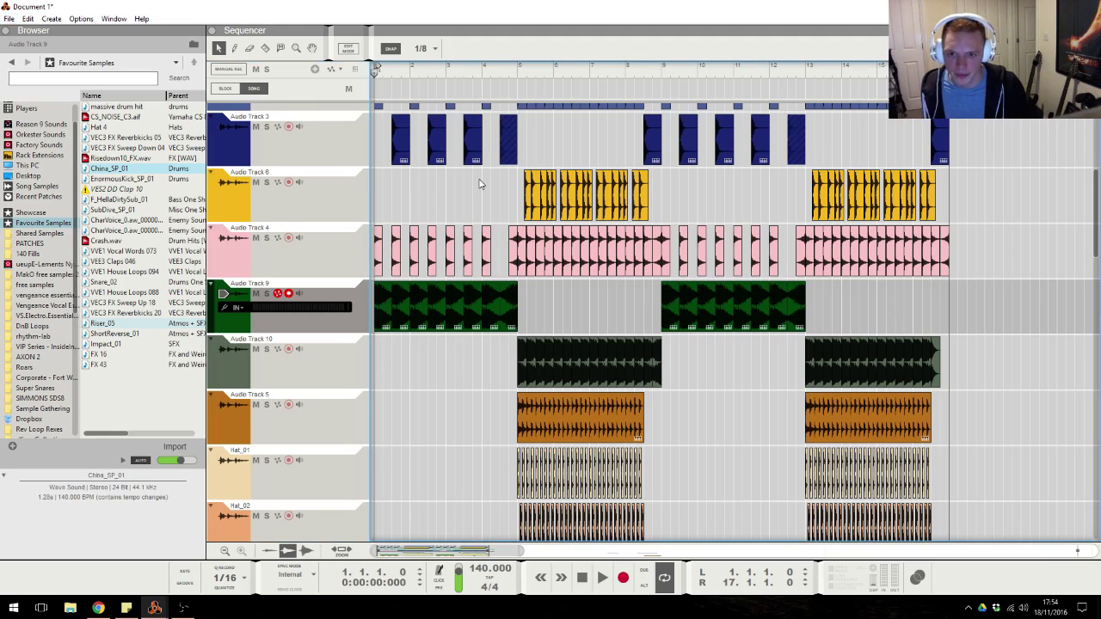
Lower the mixer faders of Audio Track 9 and Audio Track 10 while the arrangement plays.
{"action": "key", "text": "alt+Tab"}
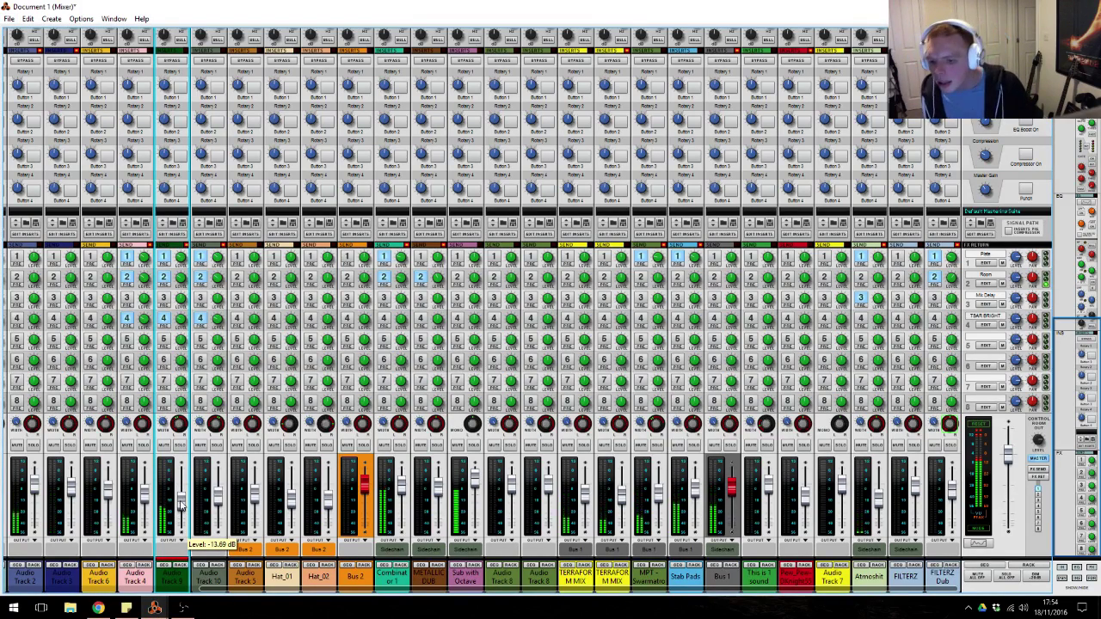
{"action": "left_click", "coordinate": [219, 507]}
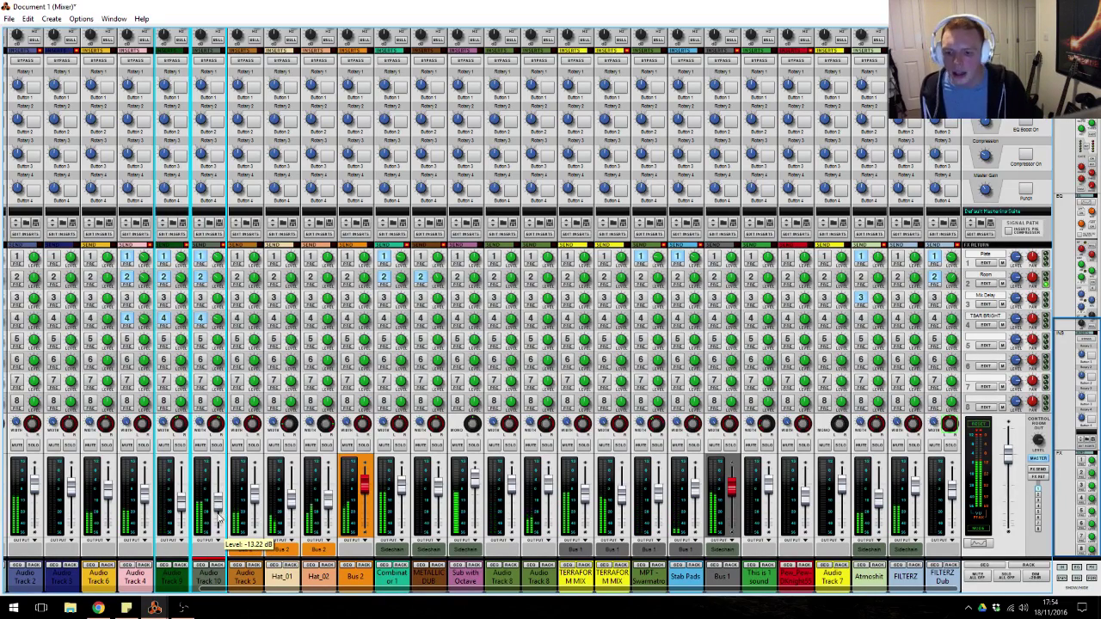
{"action": "key", "text": "alt+Tab"}
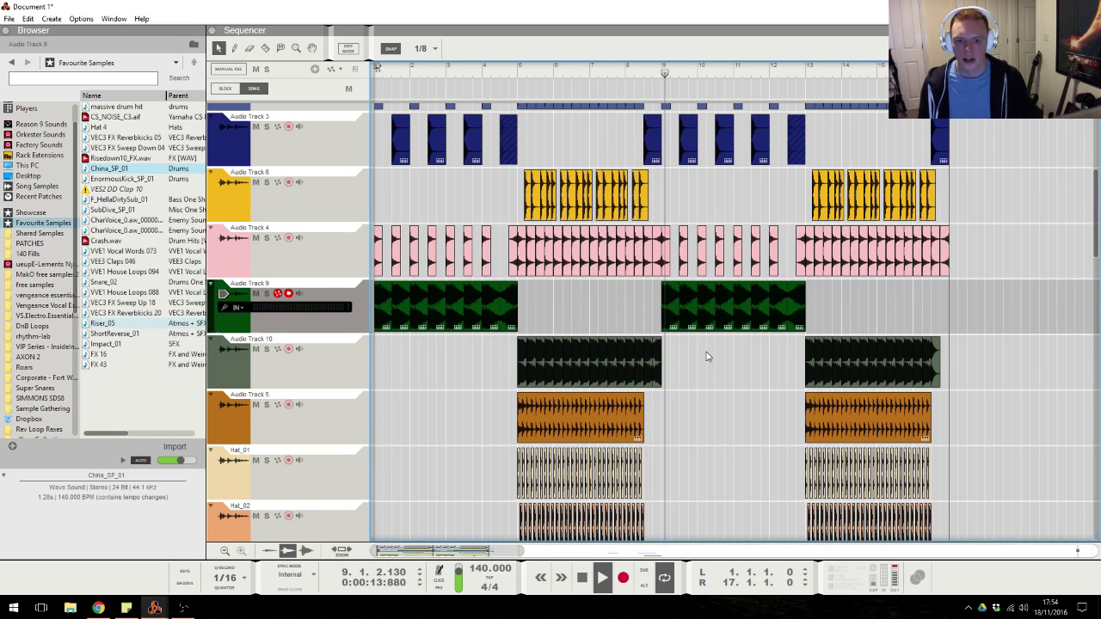
Check the China clip at 8.4 and lower the Audio Track 10 fader to about -19.7 dB.
{"action": "left_click", "coordinate": [654, 357]}
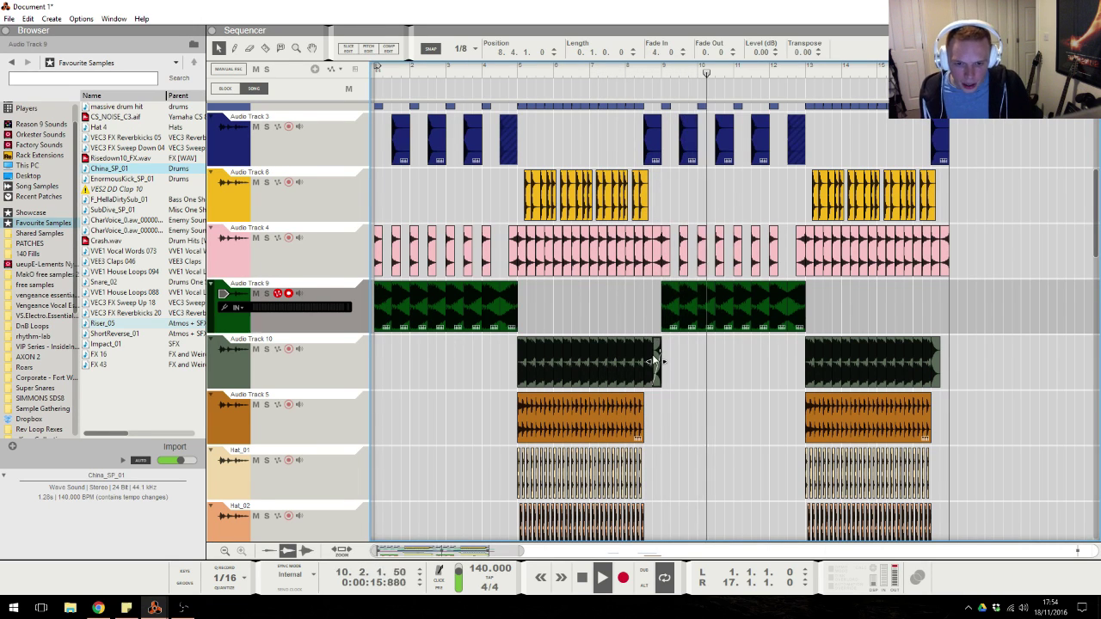
{"action": "left_click", "coordinate": [648, 336]}
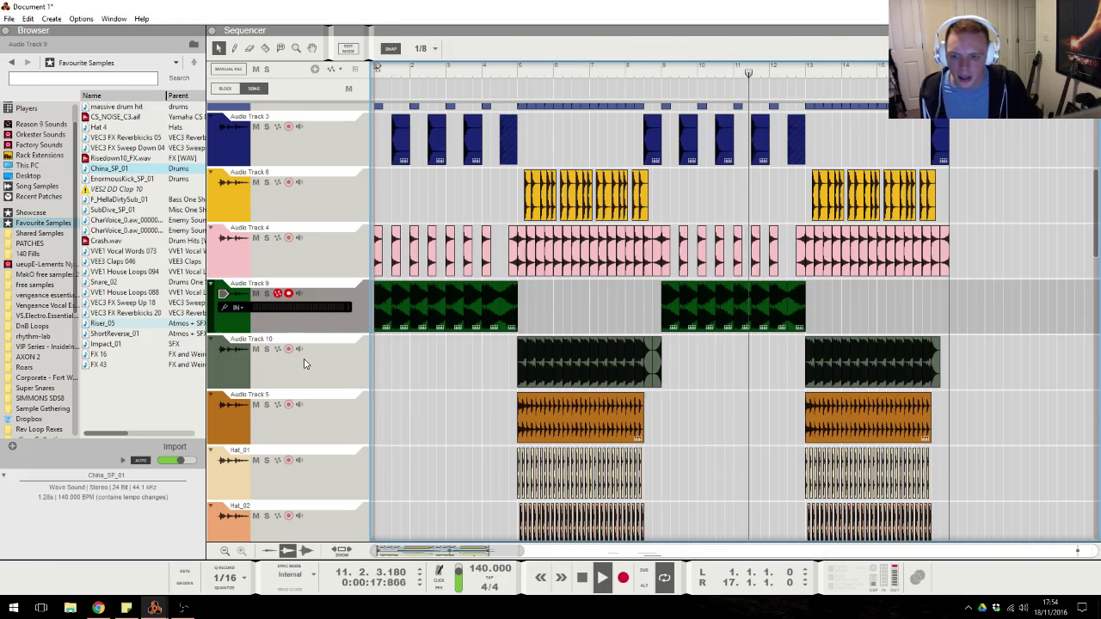
{"action": "key", "text": "alt+Tab"}
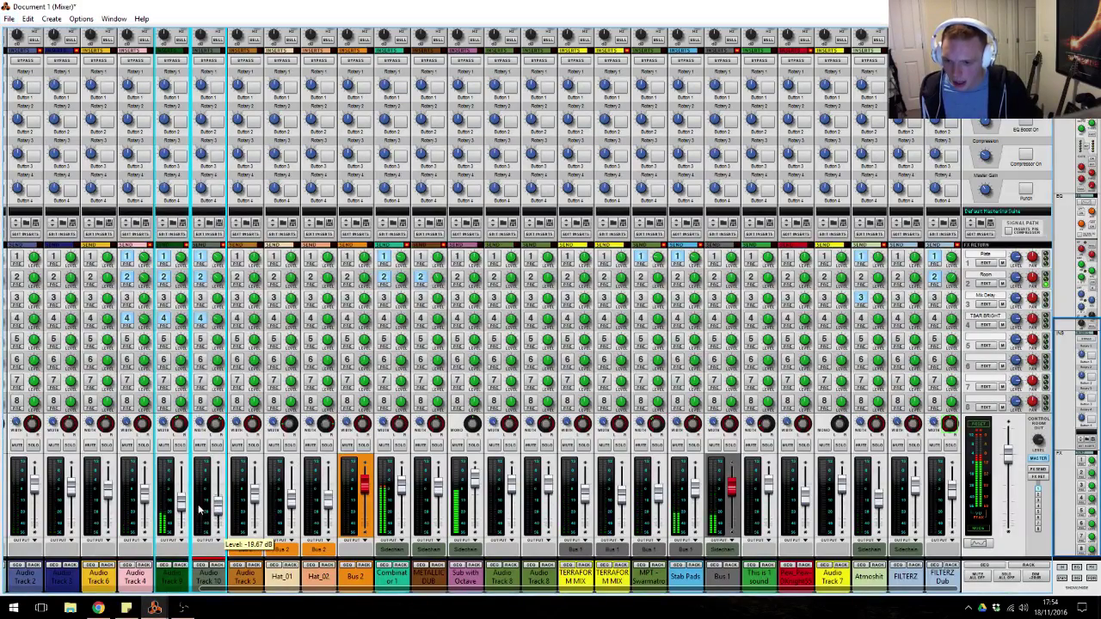
{"action": "key", "text": "alt+Tab"}
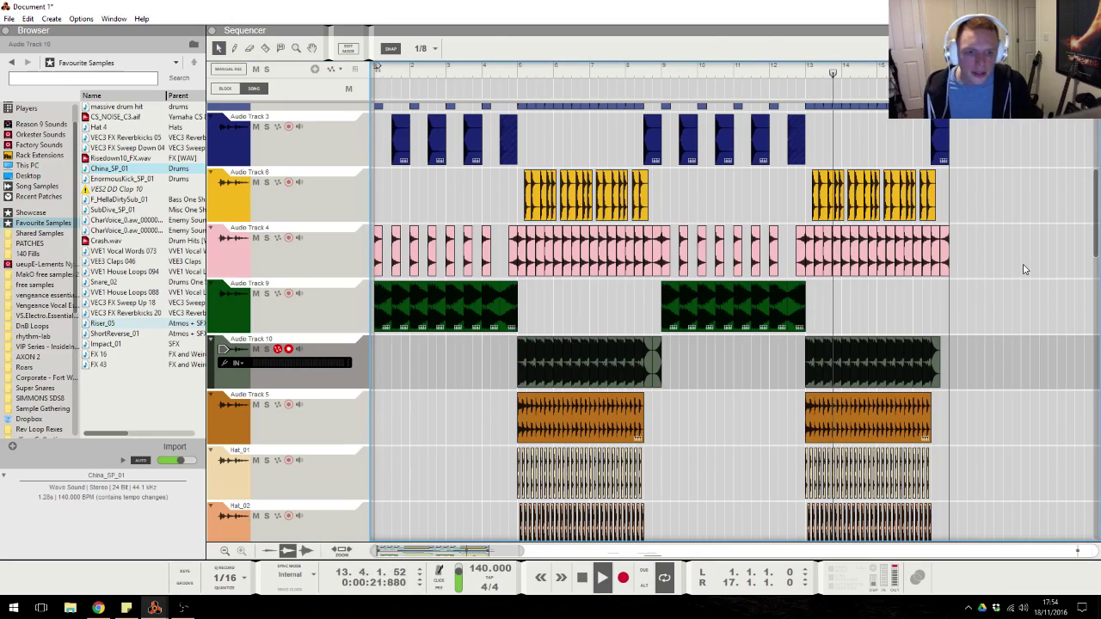
Inspect the Bus 1 channel in the mixer during playback and return to the sequencer.
{"action": "left_click", "coordinate": [1002, 206], "text": "alt"}
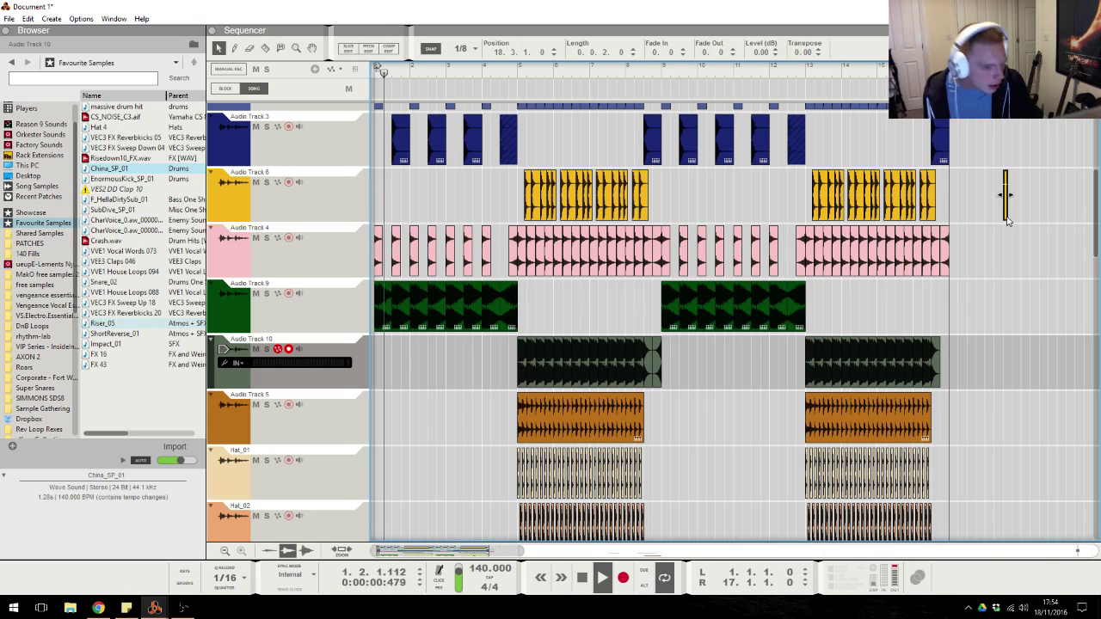
{"action": "key", "text": "alt+Tab"}
{"action": "left_click", "coordinate": [730, 555]}
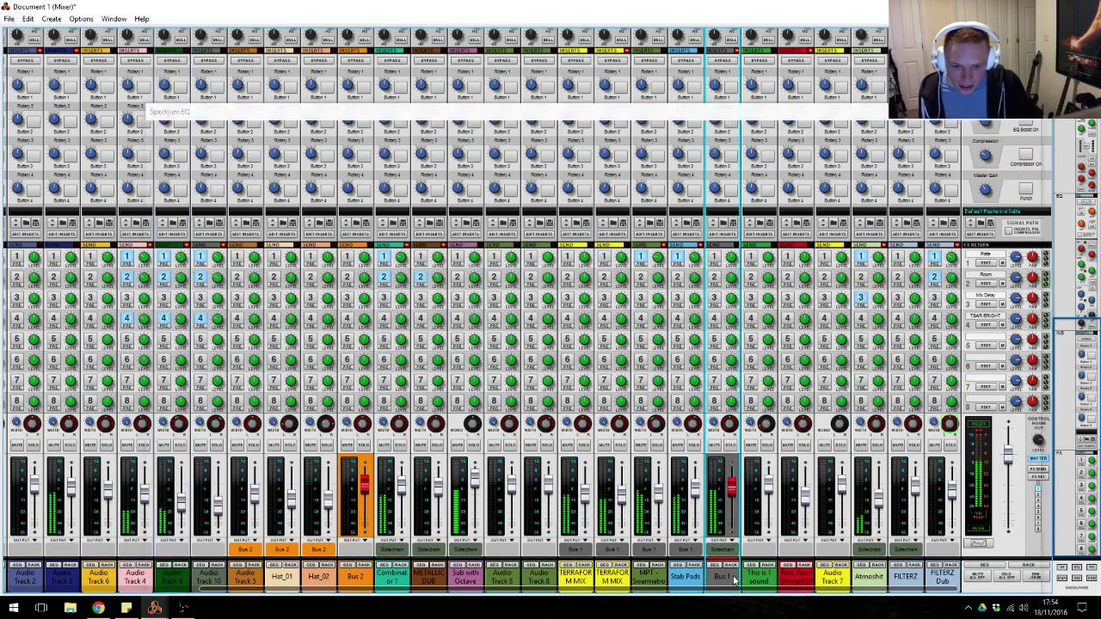
{"action": "key", "text": "alt+Tab"}
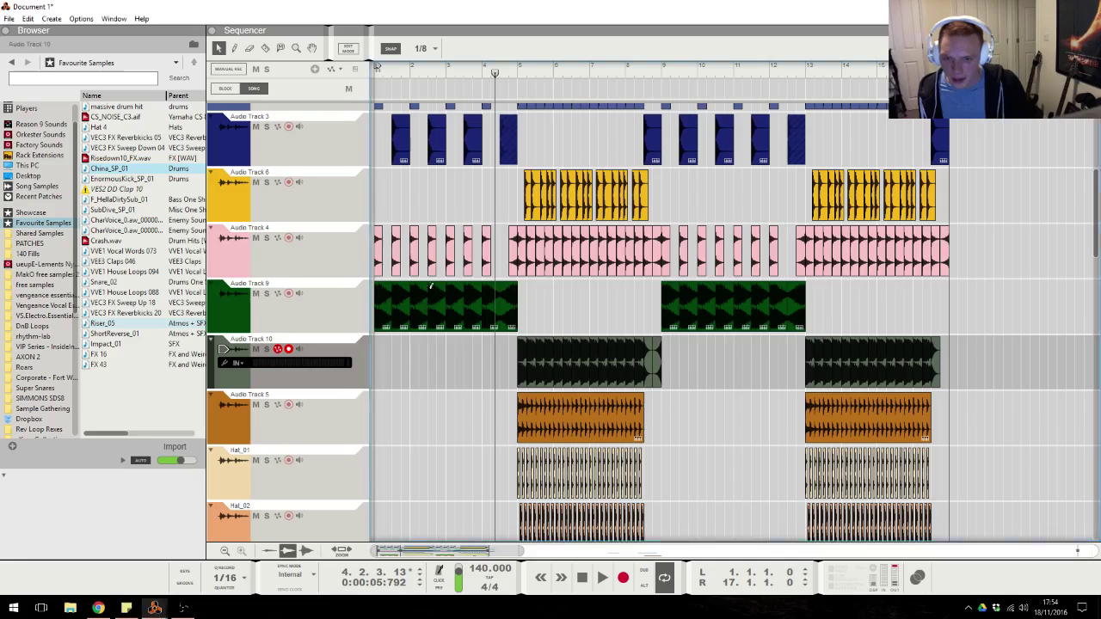
Look through the arrangement's tracks and select the Stab Pads track.
{"action": "scroll", "coordinate": [396, 329], "scroll_direction": "up", "scroll_amount": 5}
{"action": "scroll", "coordinate": [395, 330], "scroll_direction": "down", "scroll_amount": 15}
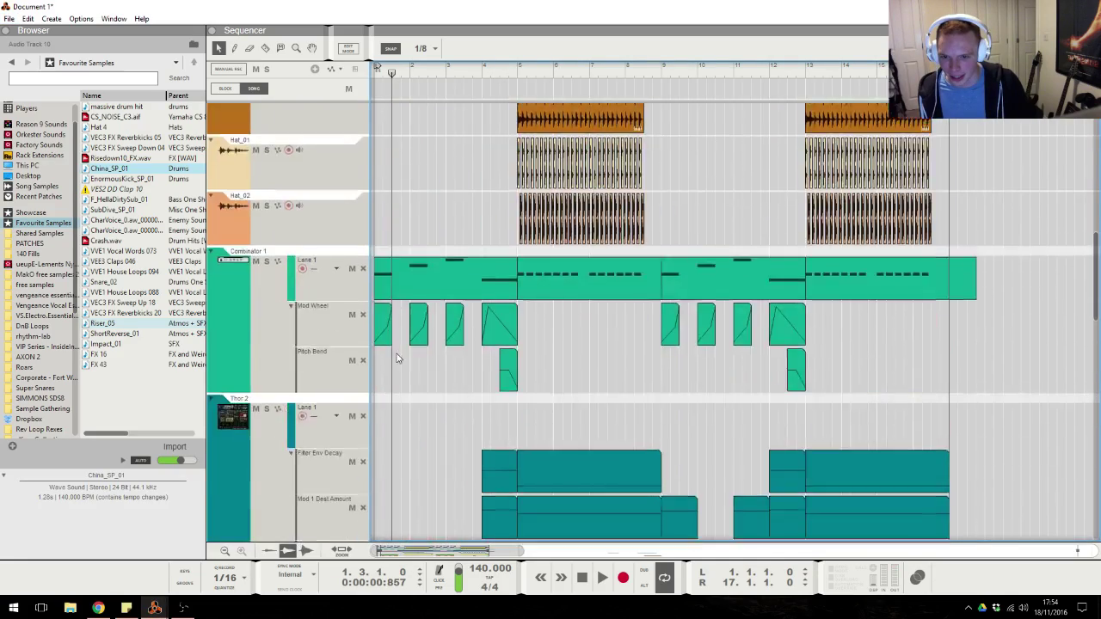
{"action": "scroll", "coordinate": [402, 337], "scroll_direction": "up", "scroll_amount": 4}
{"action": "scroll", "coordinate": [406, 342], "scroll_direction": "down", "scroll_amount": 2}
{"action": "scroll", "coordinate": [409, 345], "scroll_direction": "down", "scroll_amount": 5}
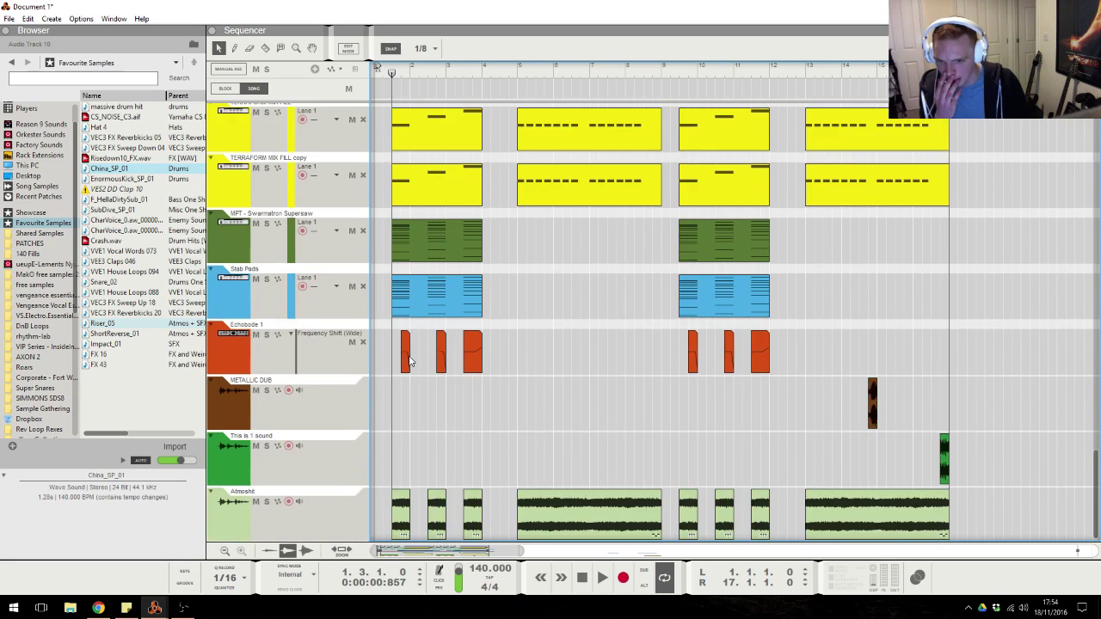
{"action": "left_click", "coordinate": [252, 311]}
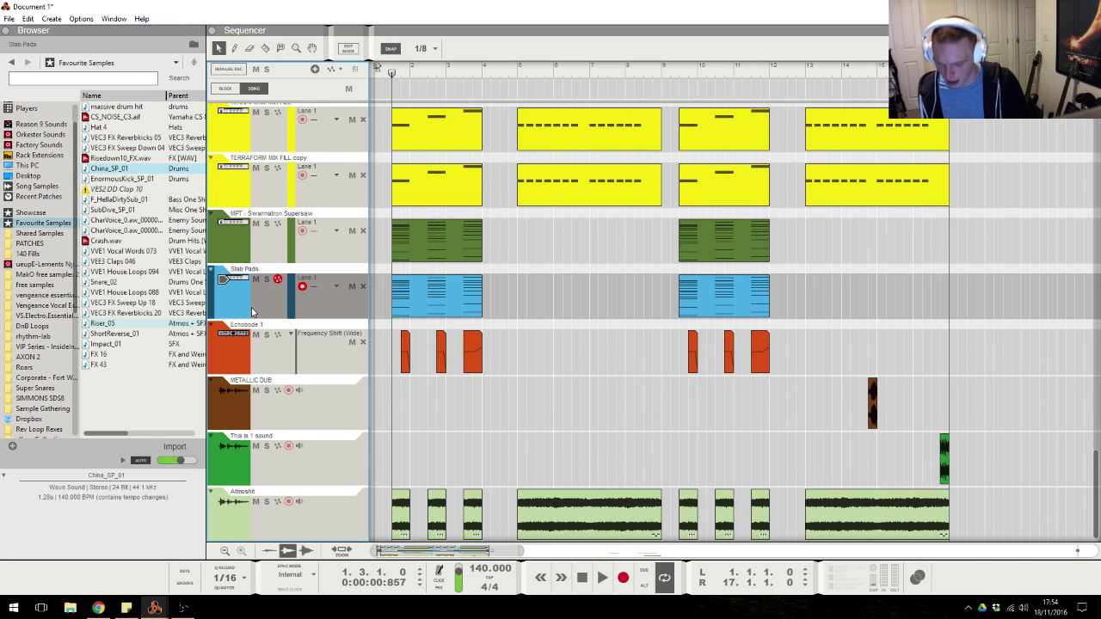
Create a new instrument below Stab Pads from the SquelchierLead patch in the Held leads of PATCHES.
{"action": "key", "text": "ctrl+i"}
{"action": "left_click", "coordinate": [29, 243]}
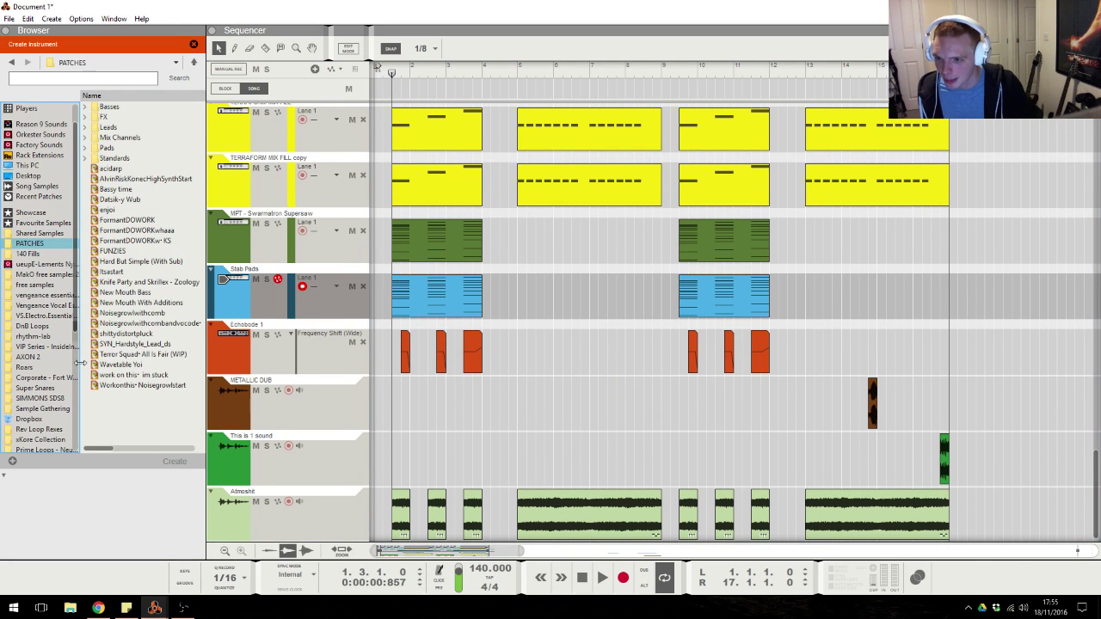
{"action": "left_click", "coordinate": [99, 607]}
{"action": "left_click", "coordinate": [400, 315]}
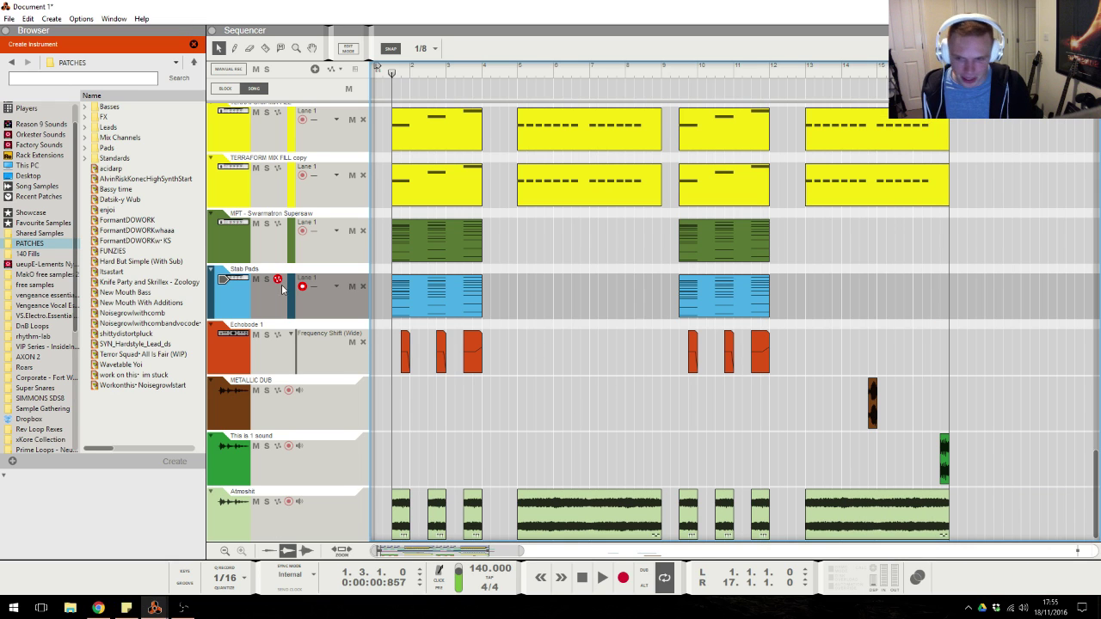
{"action": "double_click", "coordinate": [108, 127]}
{"action": "double_click", "coordinate": [107, 106]}
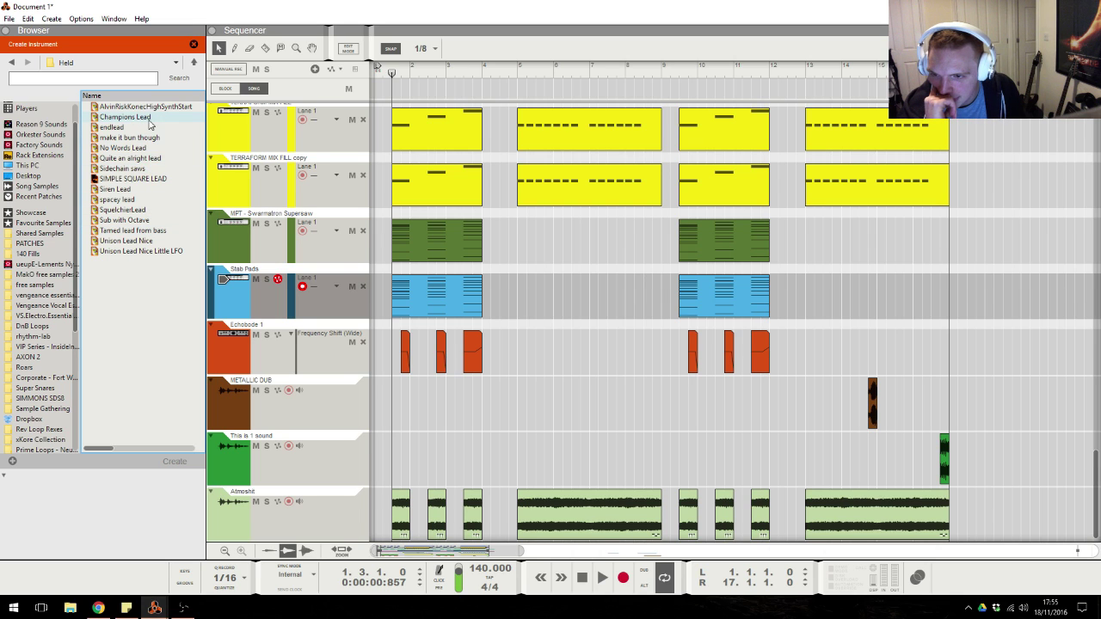
{"action": "left_click", "coordinate": [138, 210]}
{"action": "key", "text": "Return"}
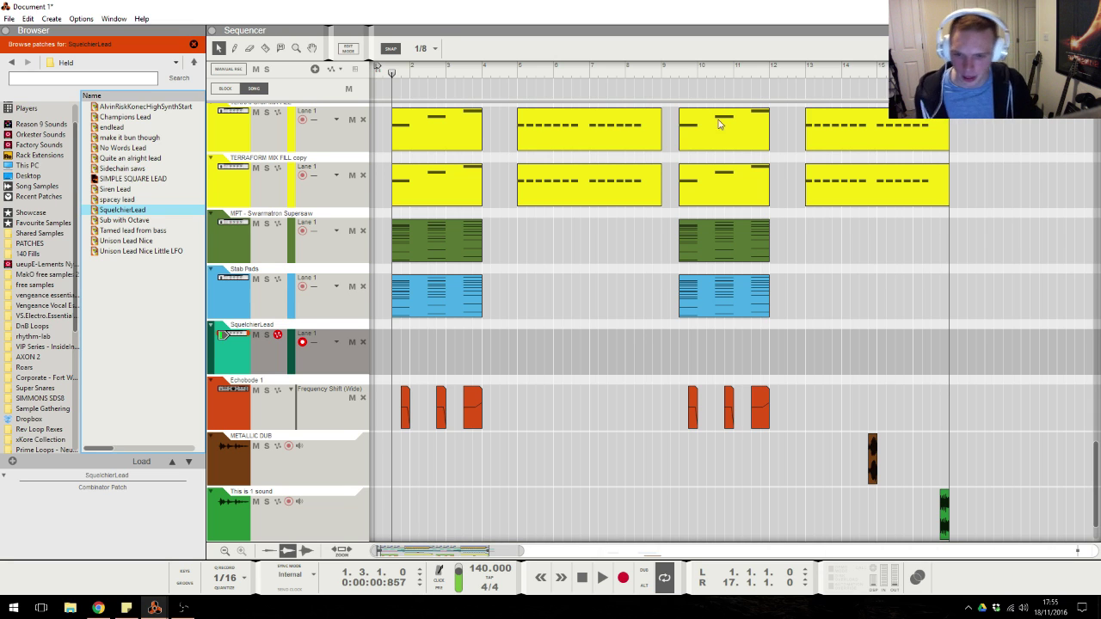
Route the SquelchierLead mixer channel's output to Bus 1.
{"action": "key", "text": "alt+Tab"}
{"action": "left_click", "coordinate": [499, 313]}
{"action": "left_click", "coordinate": [693, 583]}
{"action": "left_click", "coordinate": [694, 554]}
{"action": "left_click", "coordinate": [715, 511]}
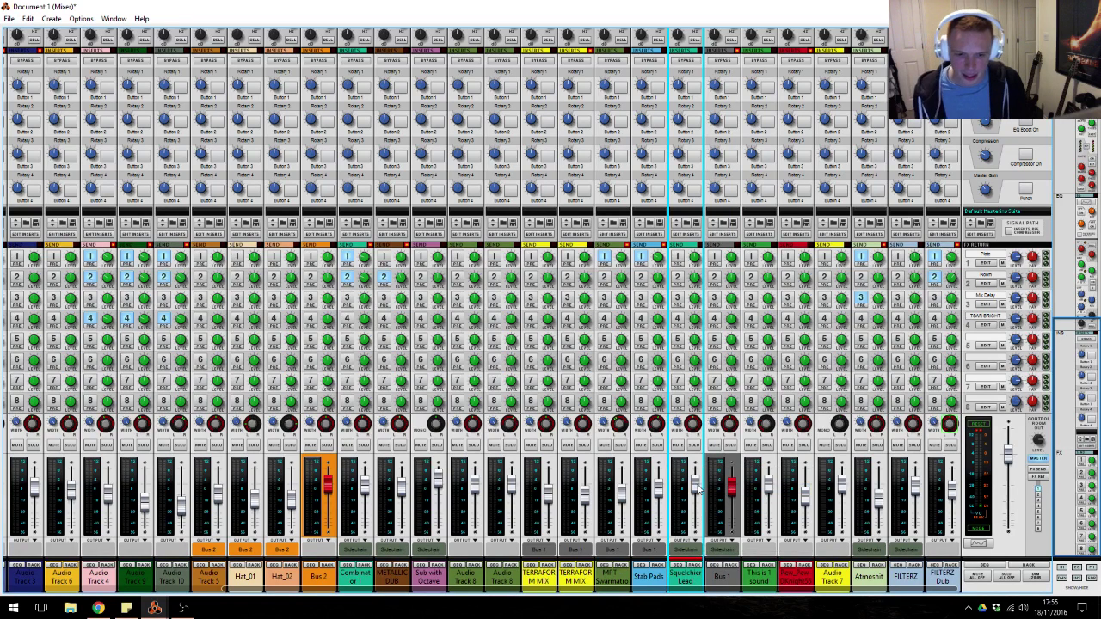
{"action": "left_click", "coordinate": [693, 544]}
{"action": "left_click", "coordinate": [713, 507]}
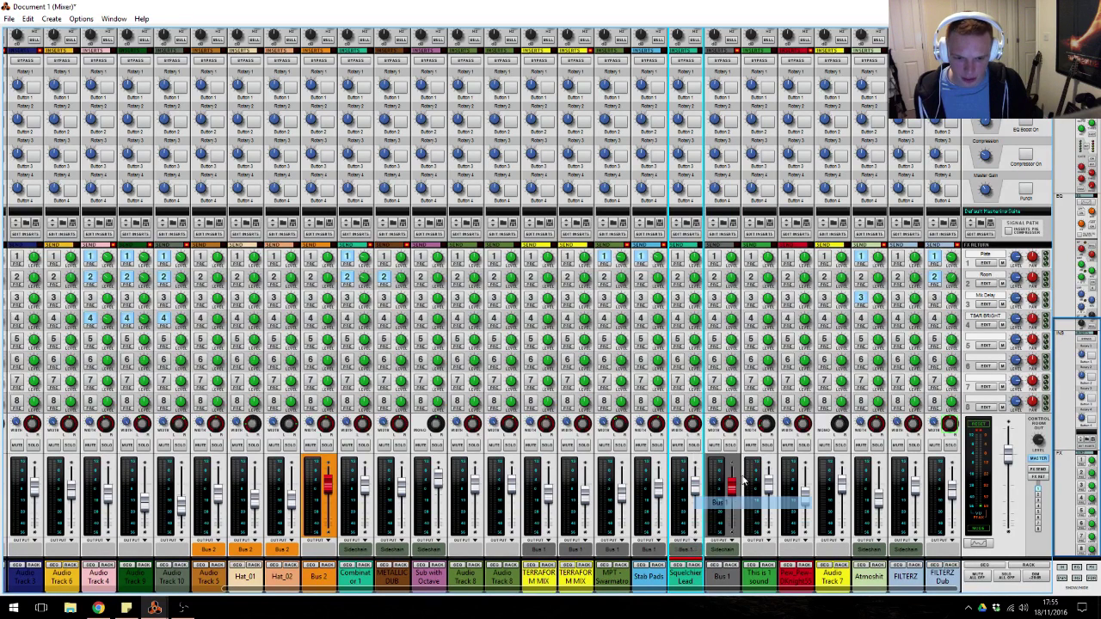
Enable sends 1, 2 and 4 on the SquelchierLead mixer channel.
{"action": "left_click", "coordinate": [677, 258]}
{"action": "left_click", "coordinate": [677, 276]}
{"action": "left_click", "coordinate": [677, 318]}
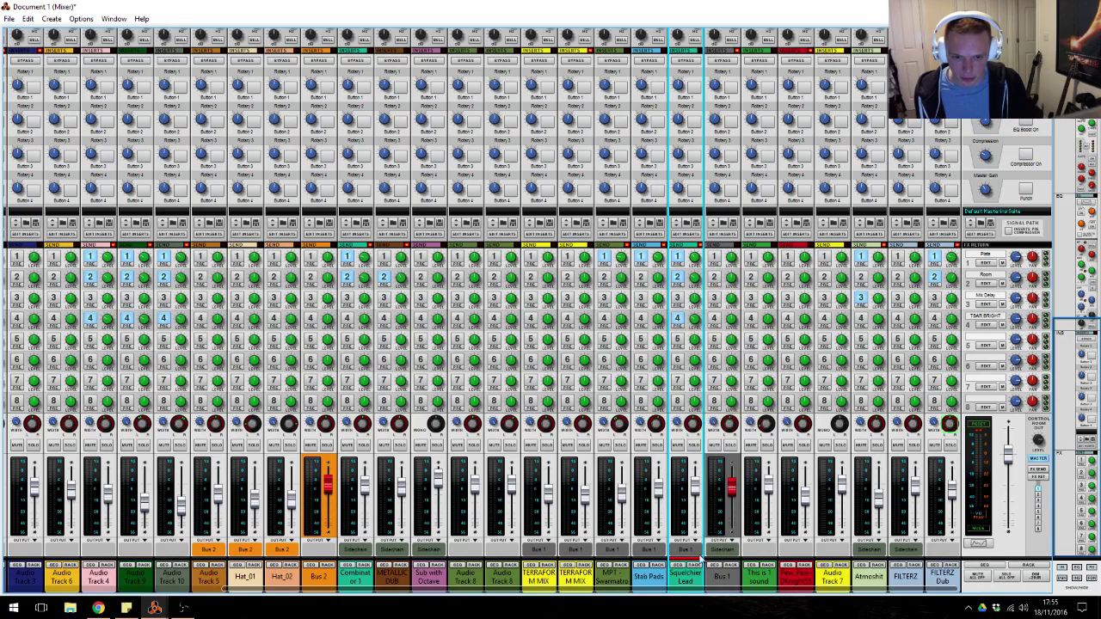
Show SquelchierLead in the rack, hide its Combinator's internal devices and unfold its mix channel.
{"action": "left_click", "coordinate": [701, 574]}
{"action": "scroll", "coordinate": [738, 331], "scroll_direction": "down", "scroll_amount": 5}
{"action": "scroll", "coordinate": [738, 337], "scroll_direction": "down", "scroll_amount": 3}
{"action": "scroll", "coordinate": [743, 325], "scroll_direction": "up", "scroll_amount": 10}
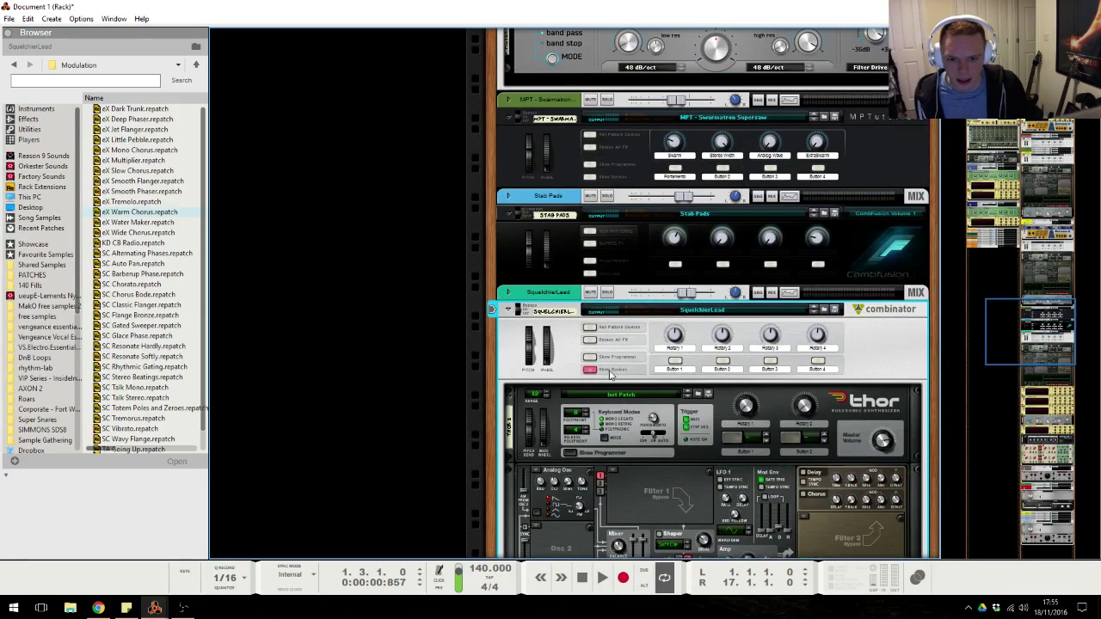
{"action": "left_click", "coordinate": [610, 372]}
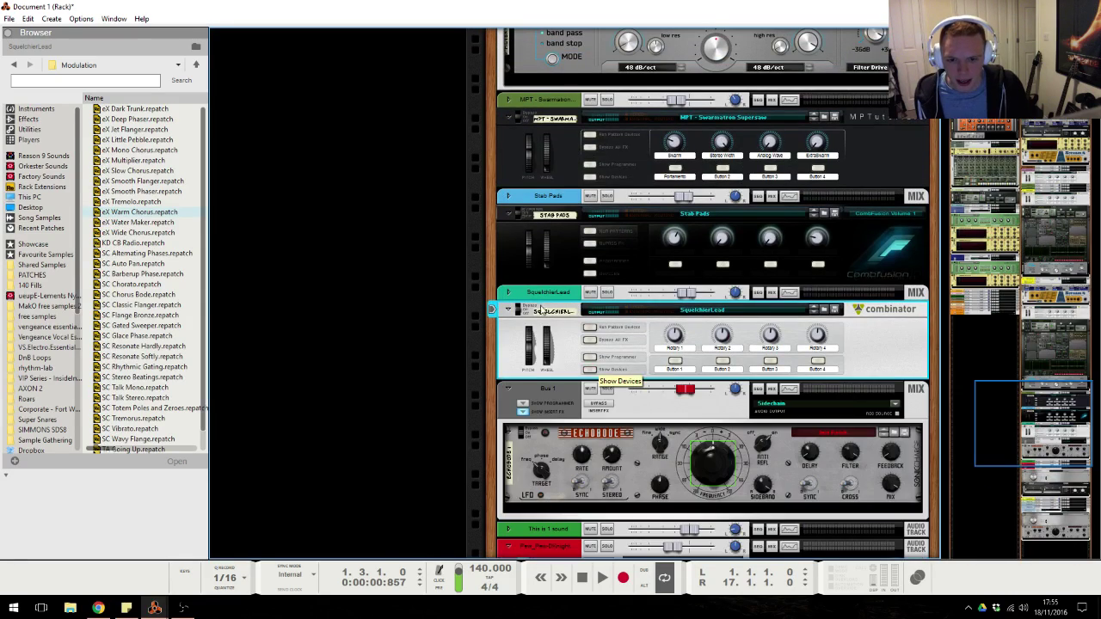
{"action": "left_click", "coordinate": [509, 293]}
Add a D-Filter insert effect to the SquelchierLead channel and lower the channel level to about -8.4 dB.
{"action": "right_click", "coordinate": [559, 296]}
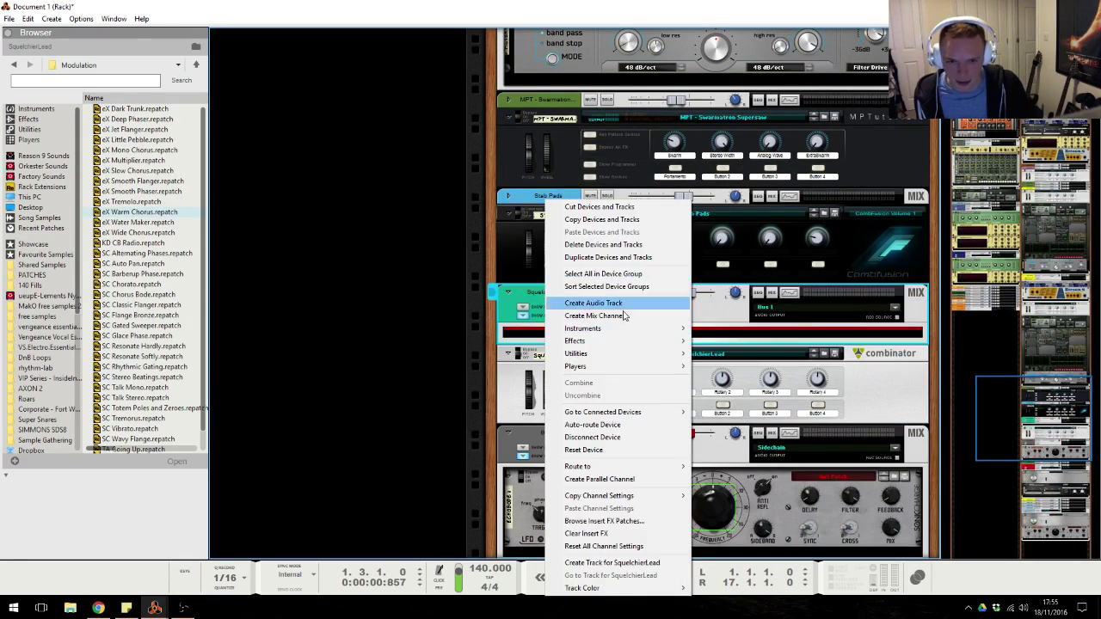
{"action": "mouse_move", "coordinate": [576, 341]}
{"action": "mouse_move", "coordinate": [799, 341]}
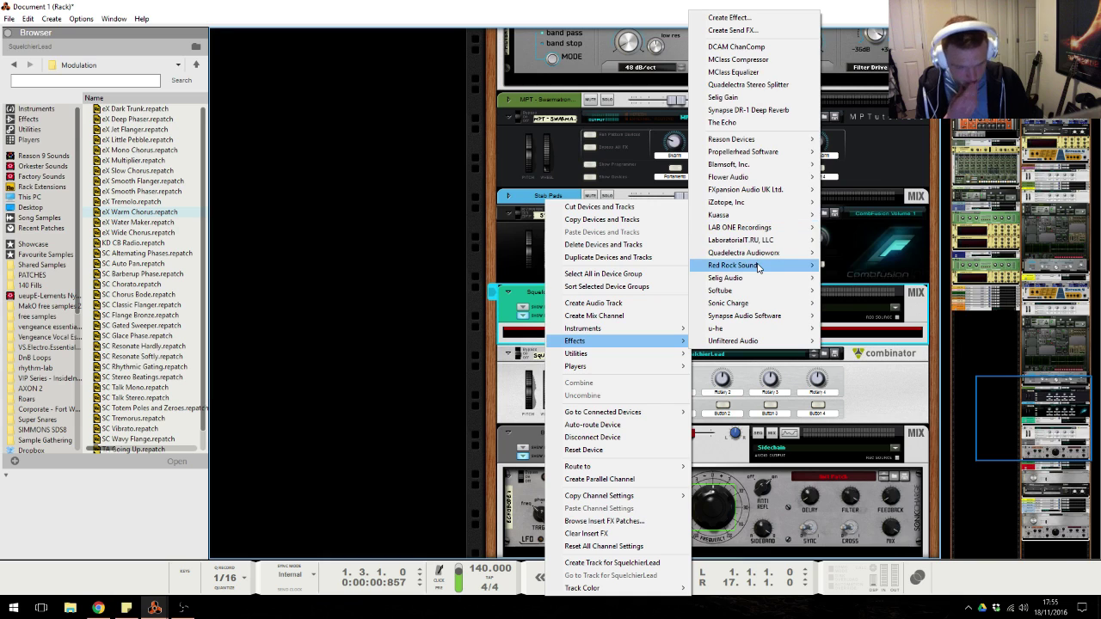
{"action": "mouse_move", "coordinate": [757, 267]}
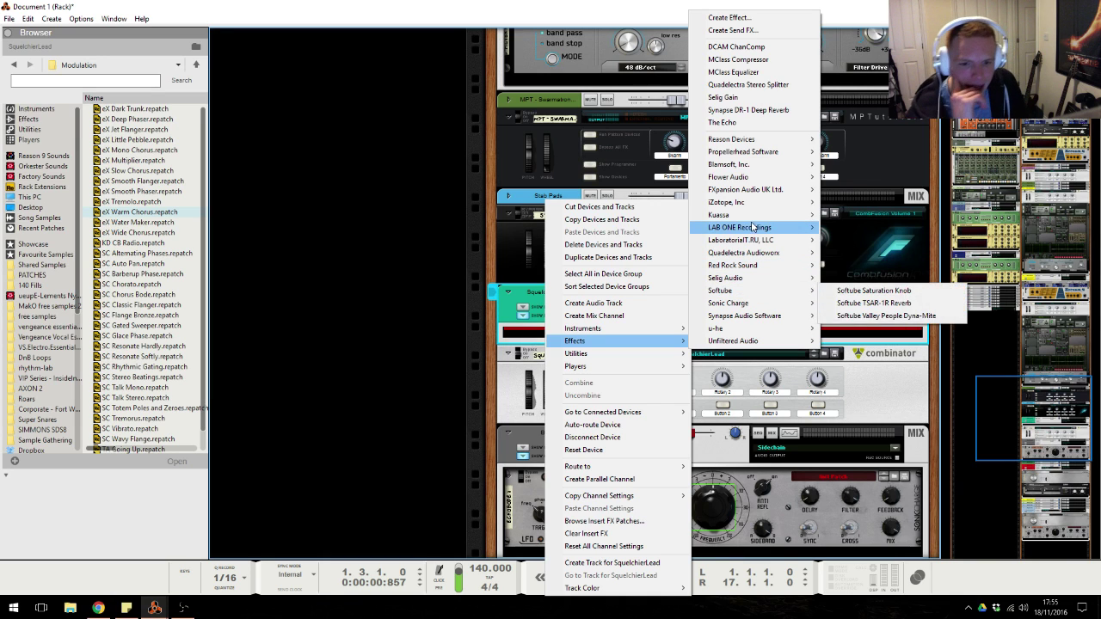
{"action": "mouse_move", "coordinate": [757, 244]}
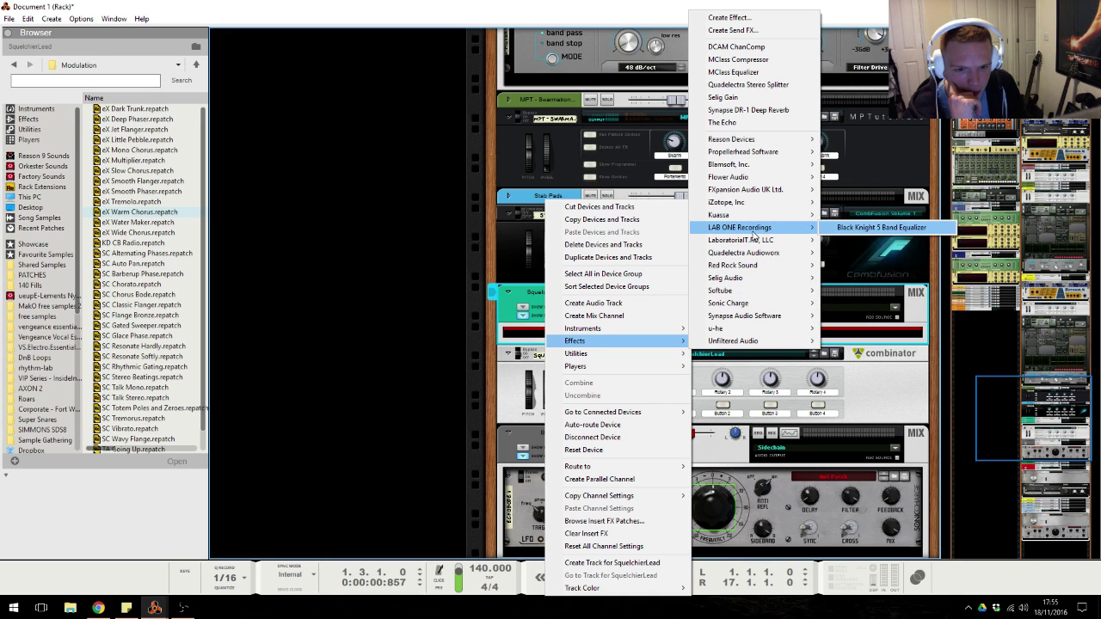
{"action": "left_click", "coordinate": [847, 240]}
{"action": "left_click", "coordinate": [865, 409]}
{"action": "left_click", "coordinate": [894, 432]}
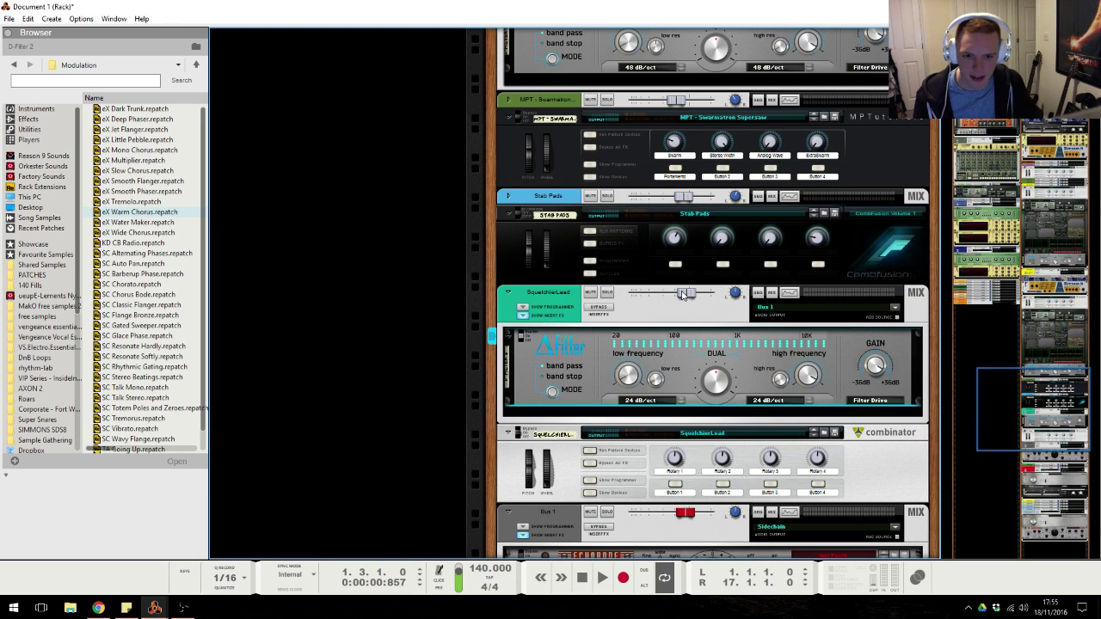
{"action": "left_click_drag", "start_coordinate": [682, 295], "coordinate": [674, 297]}
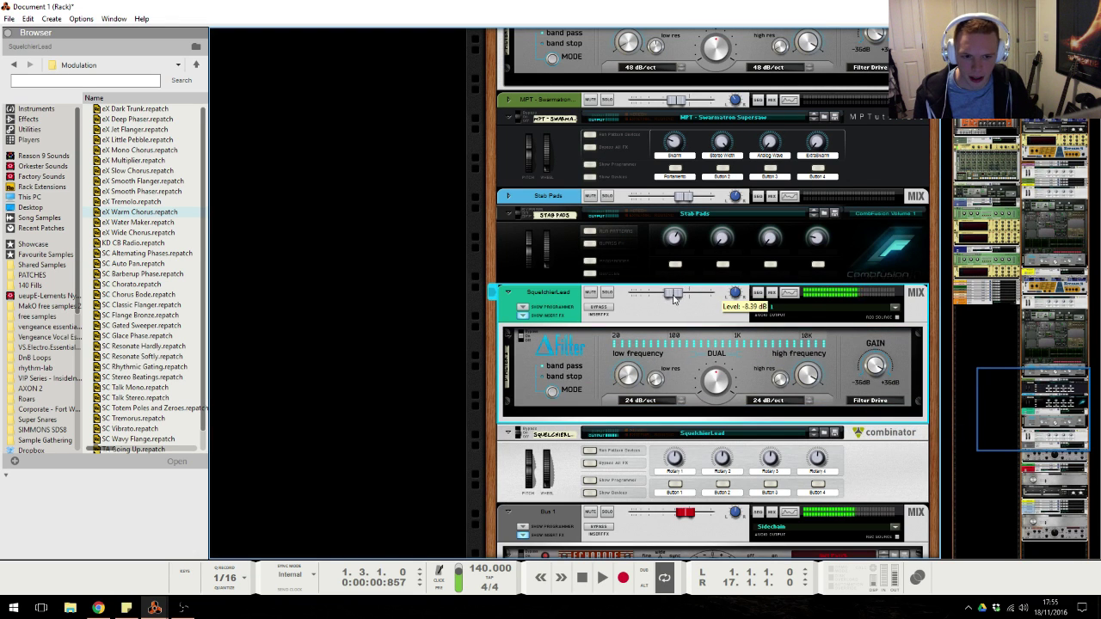
{"action": "right_click", "coordinate": [614, 348]}
{"action": "mouse_move", "coordinate": [653, 159]}
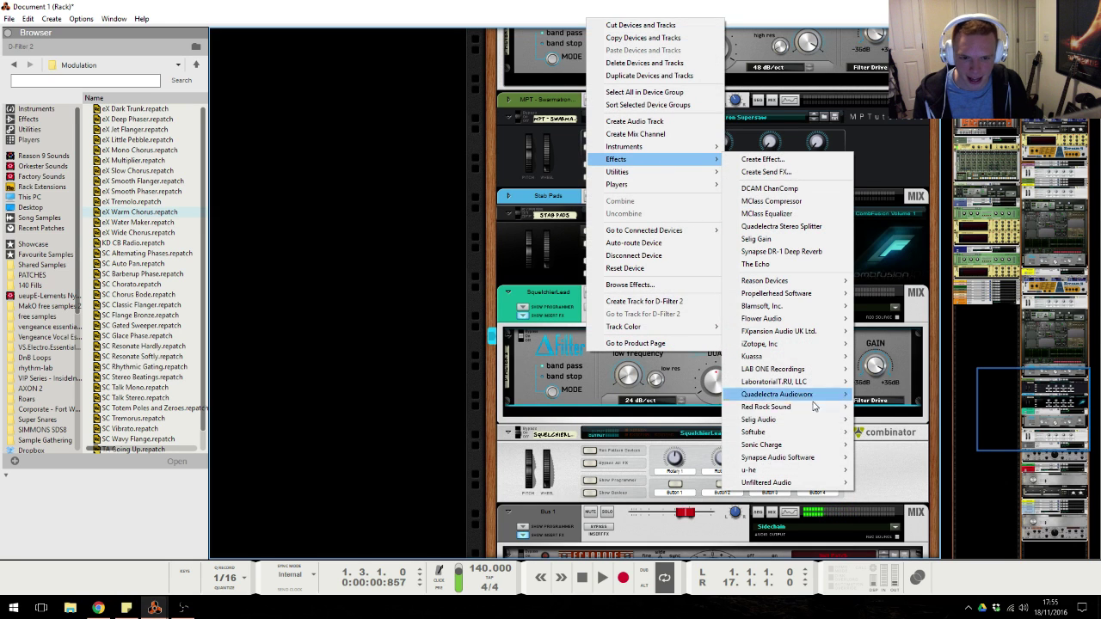
{"action": "left_click", "coordinate": [574, 434]}
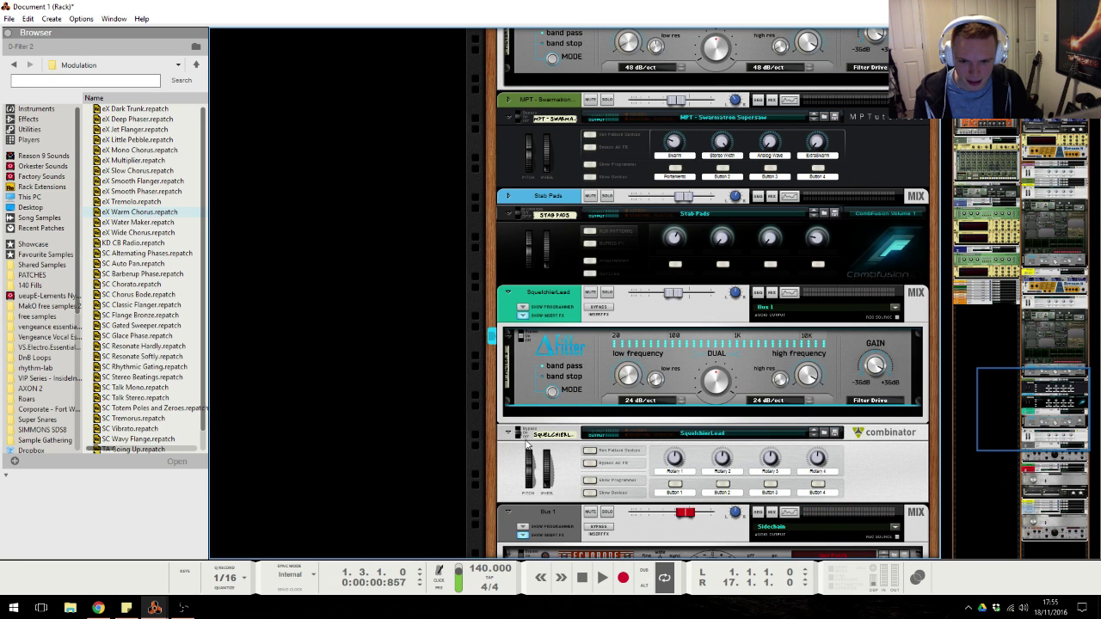
Examine the effect devices inside the SquelchierLead Combinator, including its DR-1 reverb settings.
{"action": "left_click", "coordinate": [589, 494]}
{"action": "scroll", "coordinate": [778, 336], "scroll_direction": "down", "scroll_amount": 10}
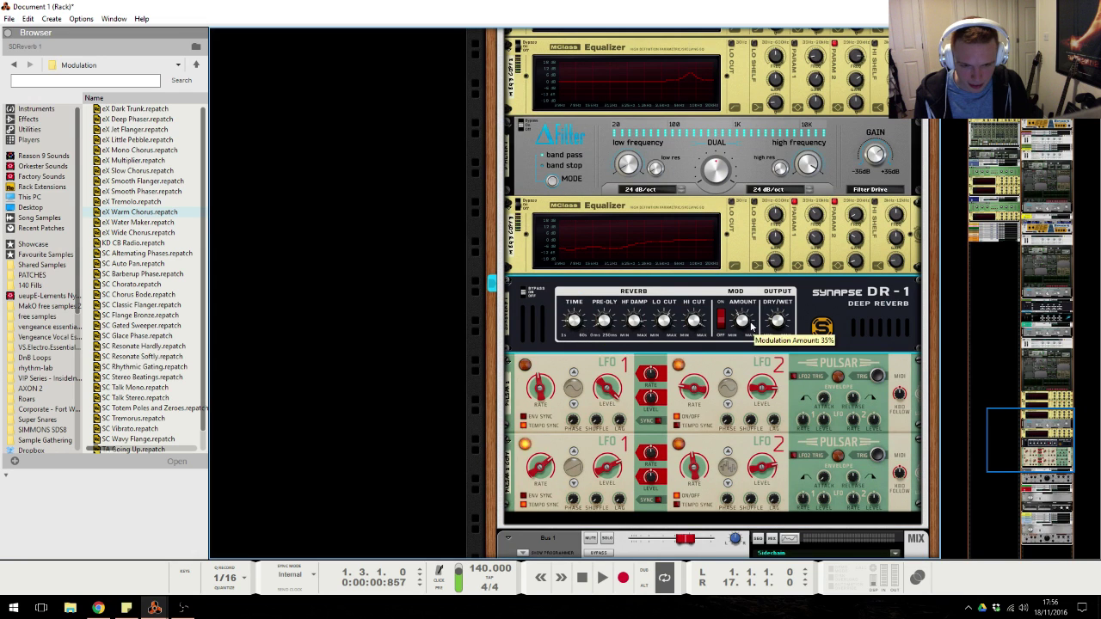
{"action": "scroll", "coordinate": [705, 323], "scroll_direction": "up", "scroll_amount": 10}
{"action": "scroll", "coordinate": [590, 438], "scroll_direction": "down", "scroll_amount": 1}
{"action": "left_click", "coordinate": [605, 440]}
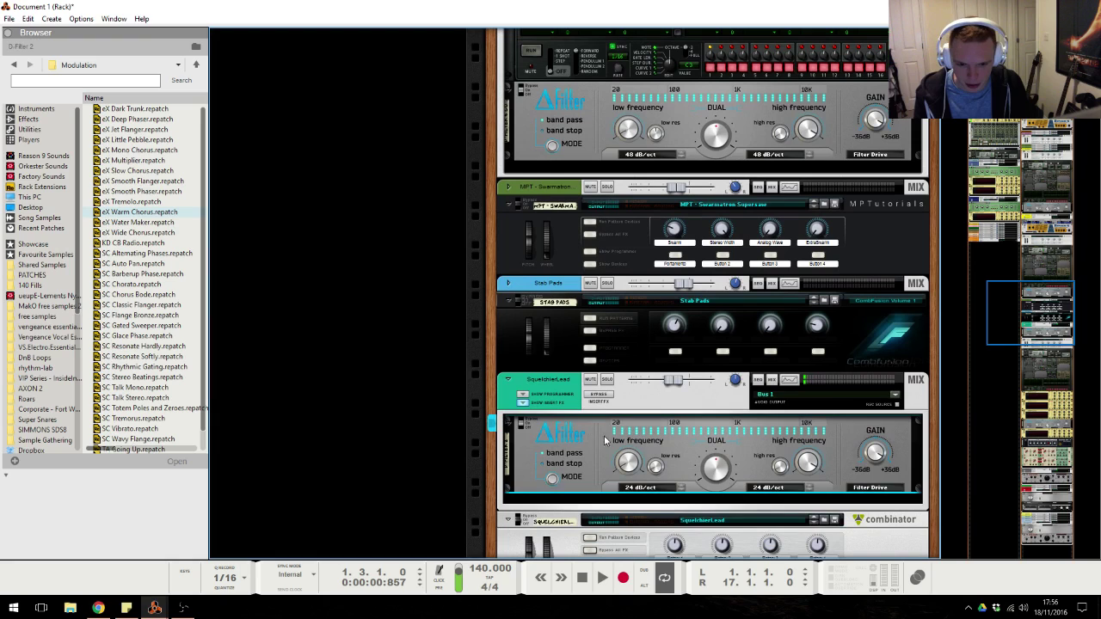
Add a Synapse DR-1 Deep Reverb after the D-Filter in SquelchierLead's insert effects.
{"action": "left_click", "coordinate": [102, 608]}
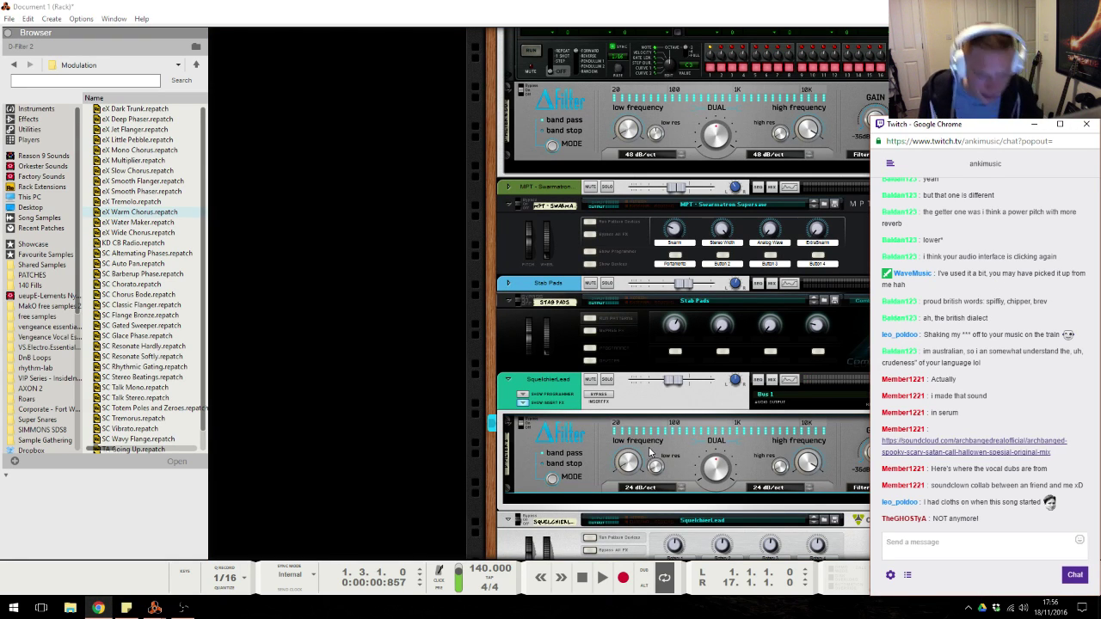
{"action": "left_click", "coordinate": [602, 438]}
{"action": "right_click", "coordinate": [596, 436]}
{"action": "mouse_move", "coordinate": [679, 233]}
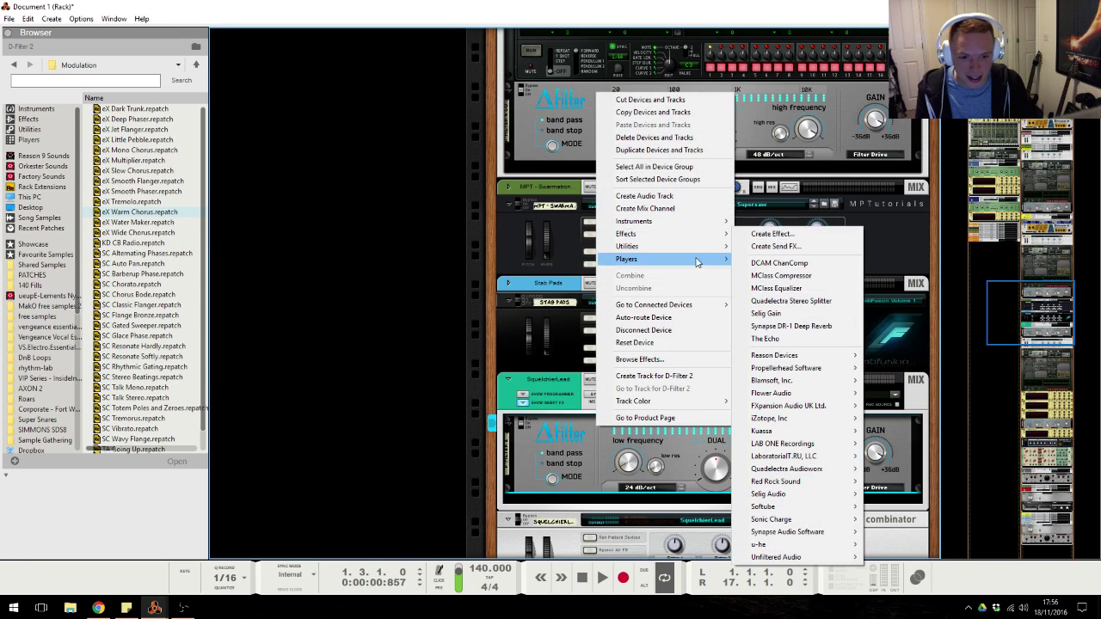
{"action": "mouse_move", "coordinate": [785, 533]}
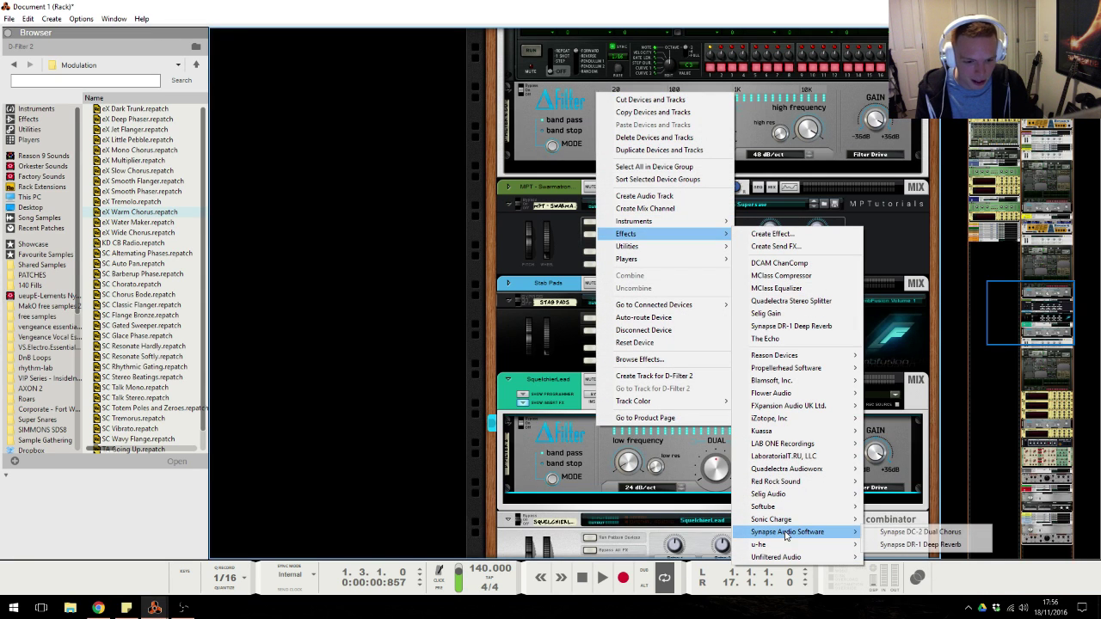
{"action": "left_click", "coordinate": [919, 544]}
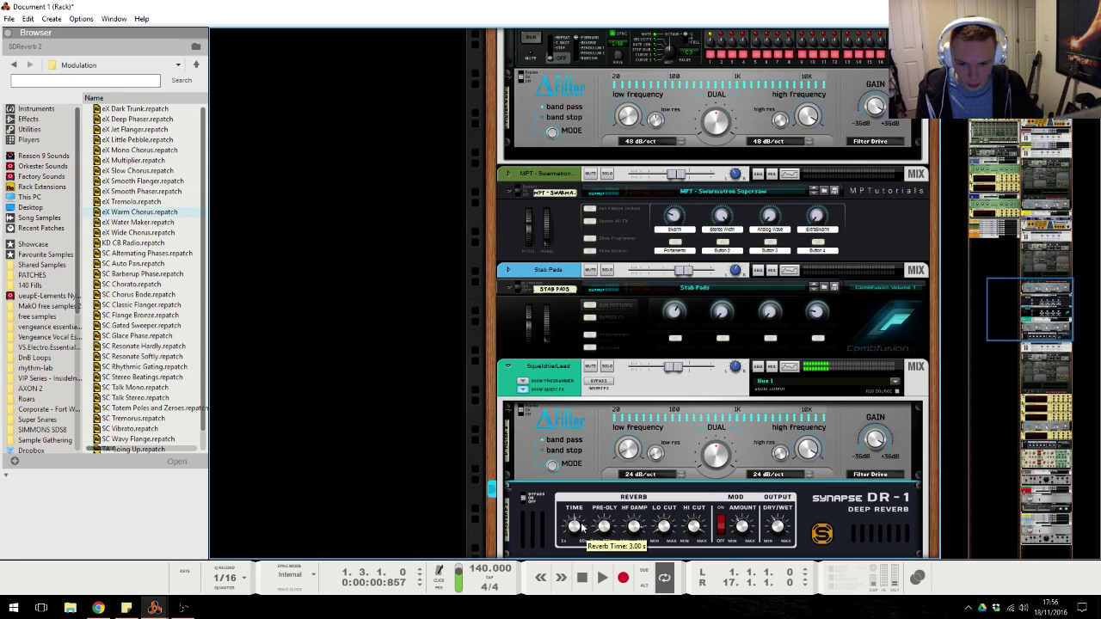
{"action": "right_click", "coordinate": [868, 518]}
{"action": "mouse_move", "coordinate": [903, 325]}
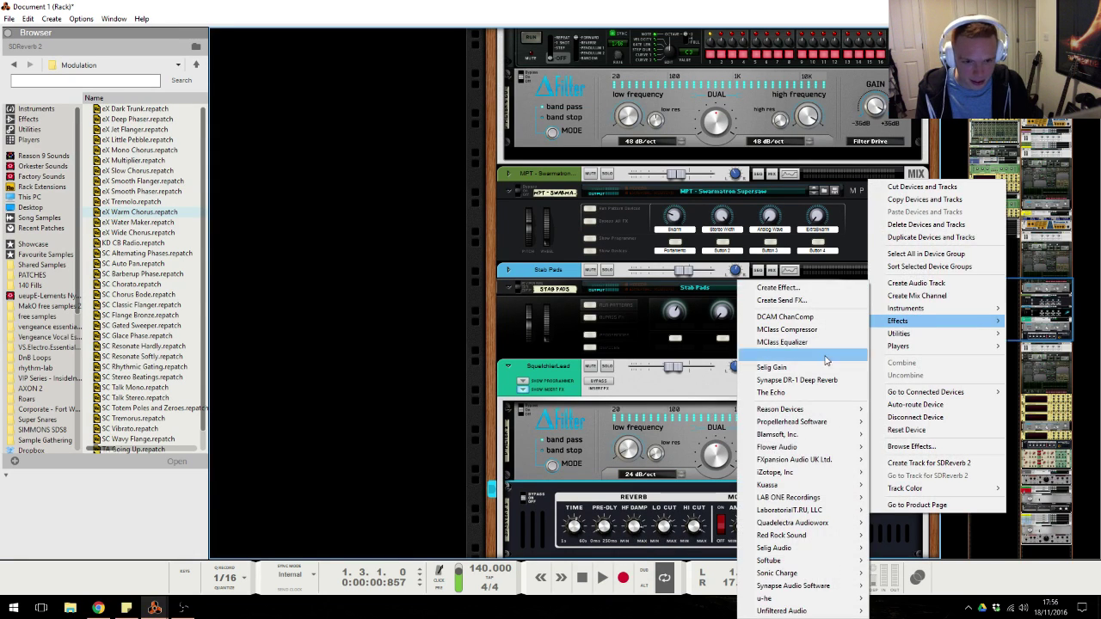
{"action": "left_click", "coordinate": [568, 422]}
Enable the high-pass filter in SquelchierLead's Spectrum EQ and set its frequency to about 361 Hz.
{"action": "left_click", "coordinate": [789, 366]}
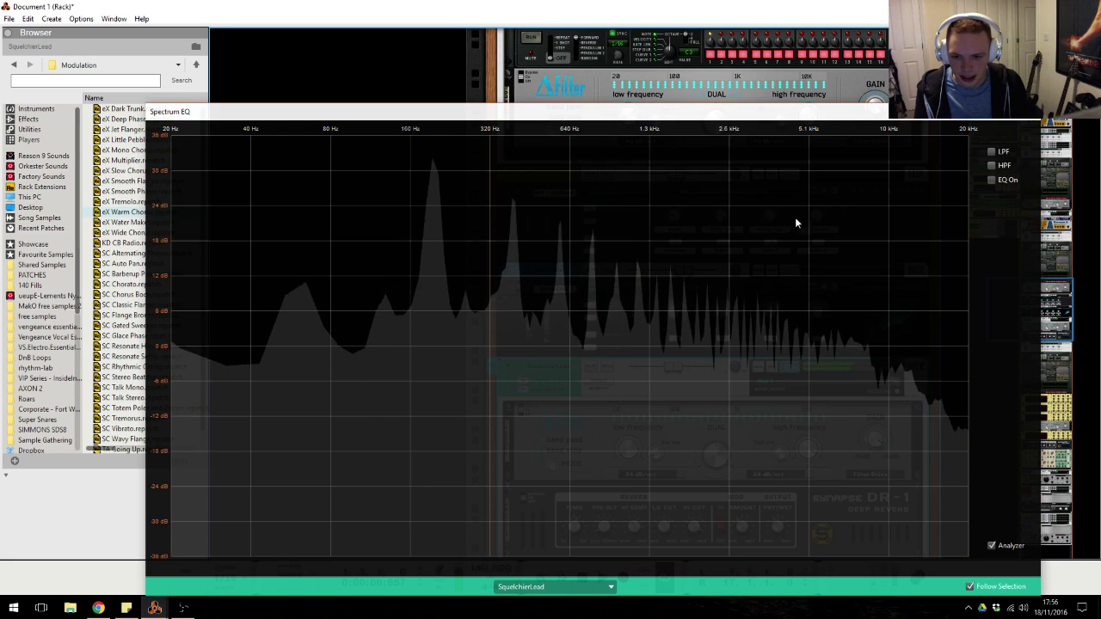
{"action": "left_click", "coordinate": [991, 165]}
{"action": "left_click_drag", "start_coordinate": [429, 348], "coordinate": [503, 348]}
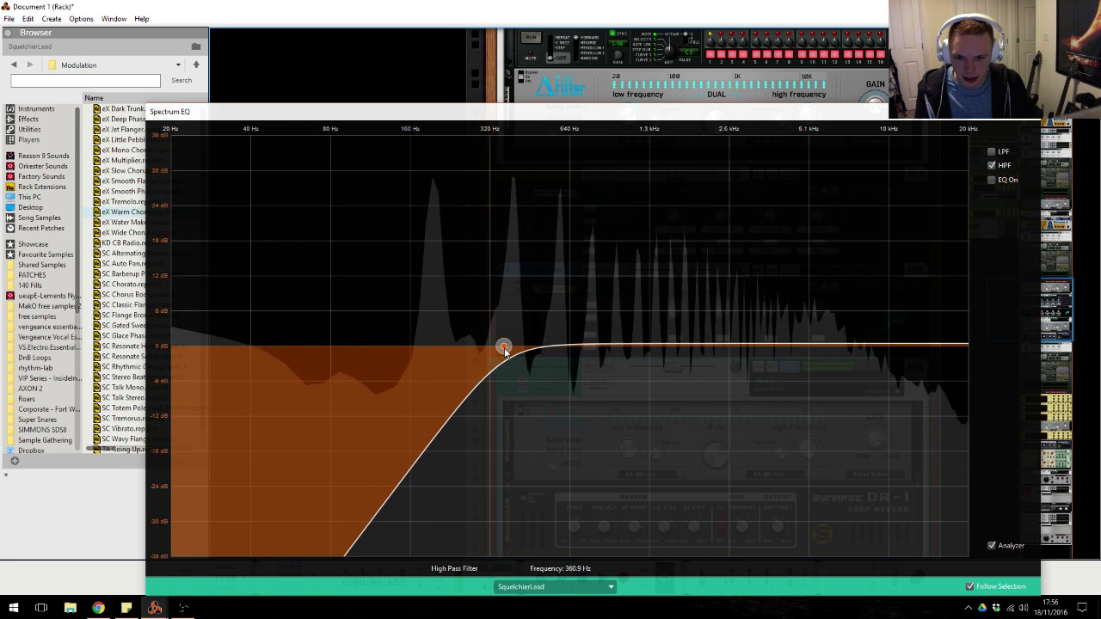
Set the SquelchierLead fader in the mixer to about -6.5 dB.
{"action": "key", "text": "alt+Tab"}
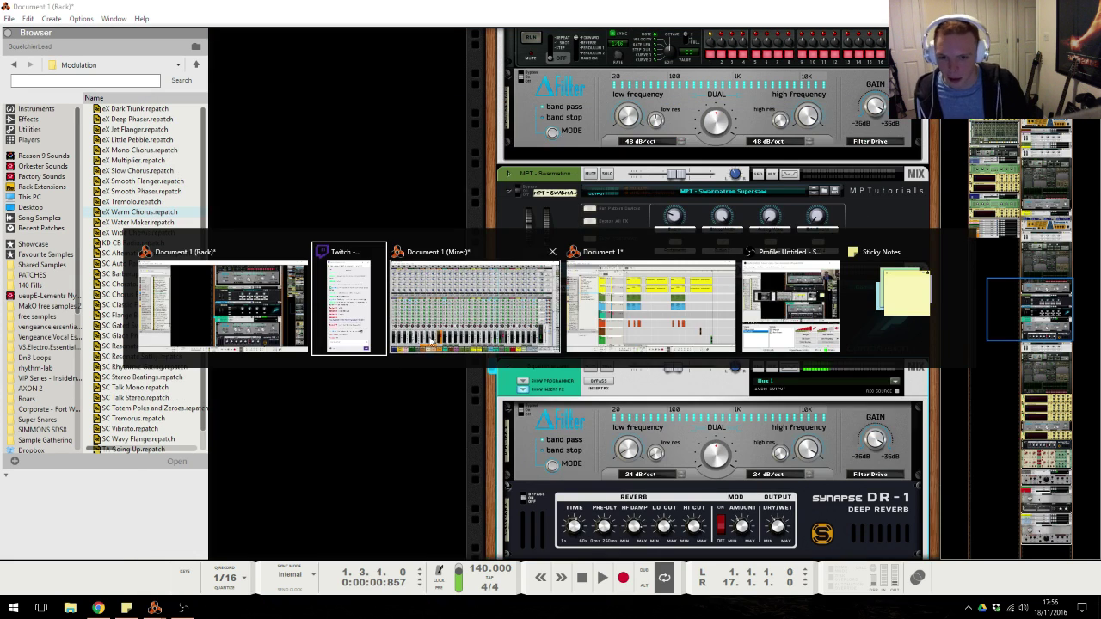
{"action": "left_click", "coordinate": [419, 348]}
{"action": "scroll", "coordinate": [679, 307], "scroll_direction": "up", "scroll_amount": 10}
{"action": "scroll", "coordinate": [676, 71], "scroll_direction": "down", "scroll_amount": 10}
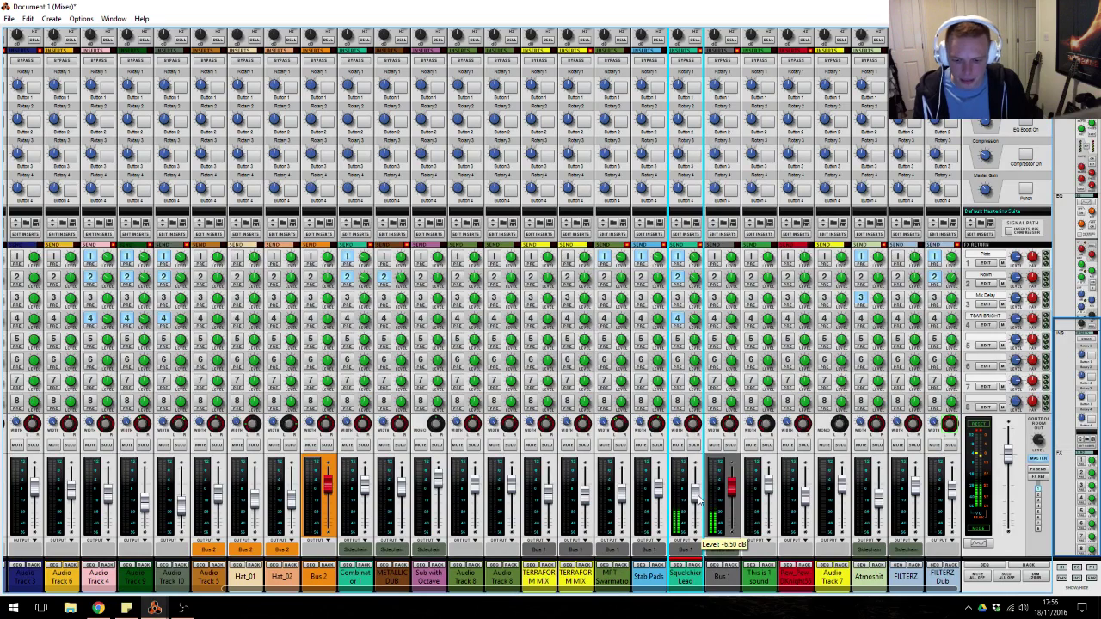
Copy the first clip of the upper yellow TERRAFORM track to the SquelchierLead lane in the sequencer and open it for note editing.
{"action": "key", "text": "alt+Tab"}
{"action": "left_click", "coordinate": [651, 307]}
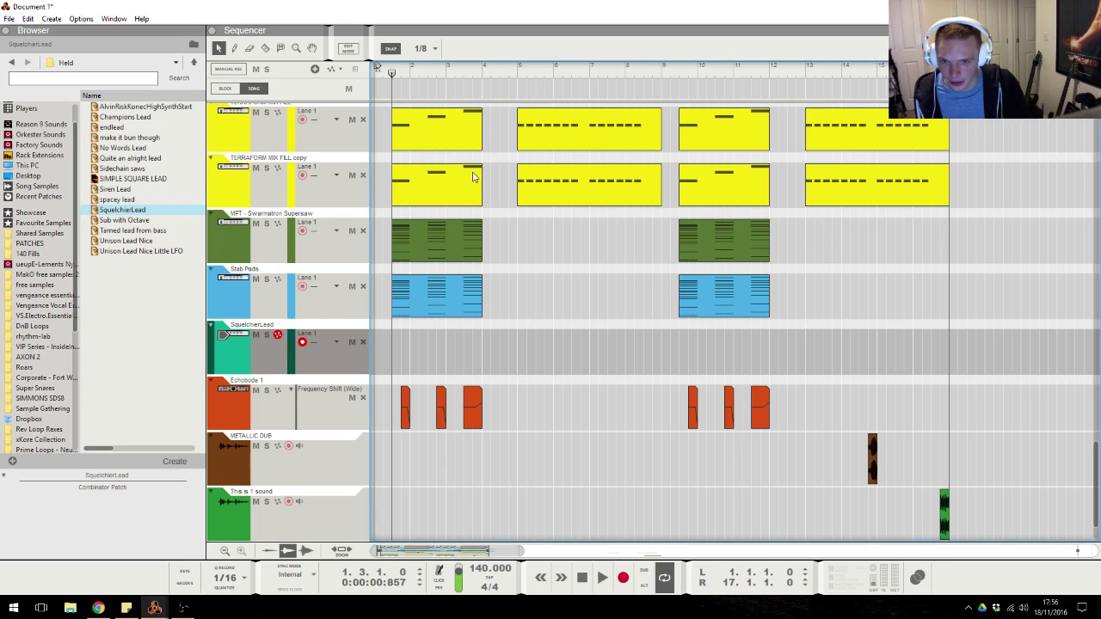
{"action": "left_click_drag", "start_coordinate": [453, 142], "coordinate": [455, 359]}
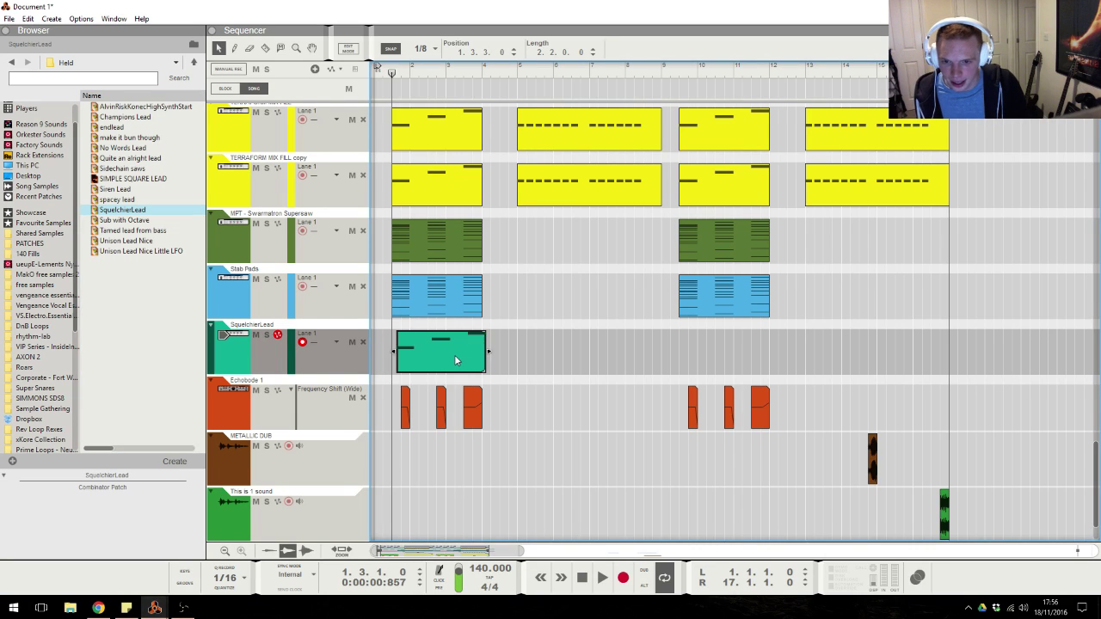
{"action": "double_click", "coordinate": [447, 359]}
Try transposing the lead clip's notes so the first one is G4, and audition the track in solo.
{"action": "left_click", "coordinate": [614, 51]}
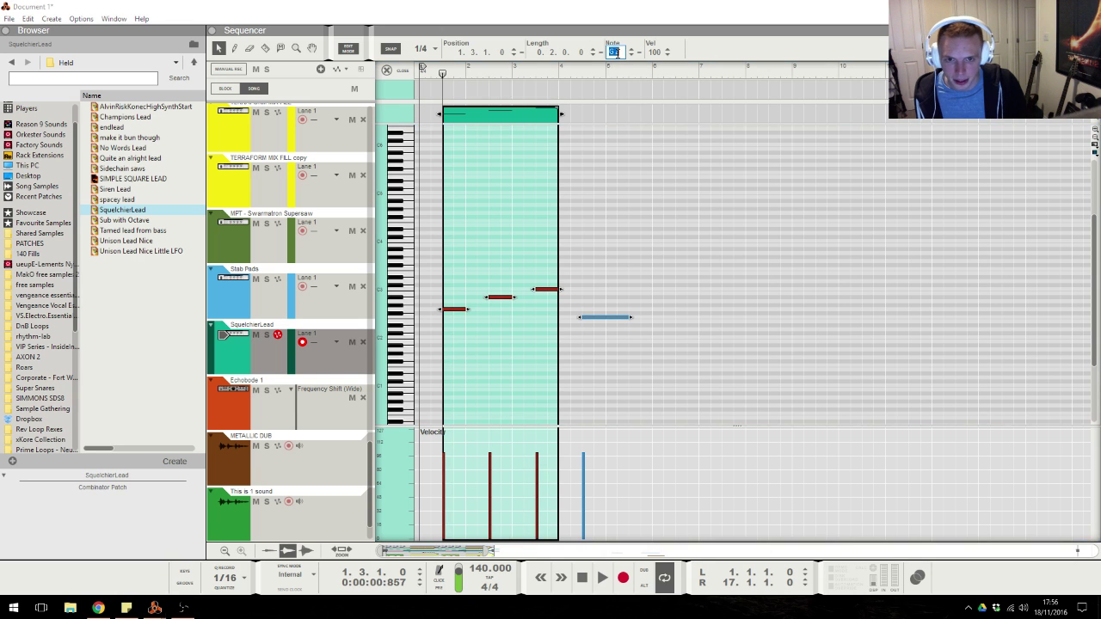
{"action": "type", "text": "G4"}
{"action": "key", "text": "Return"}
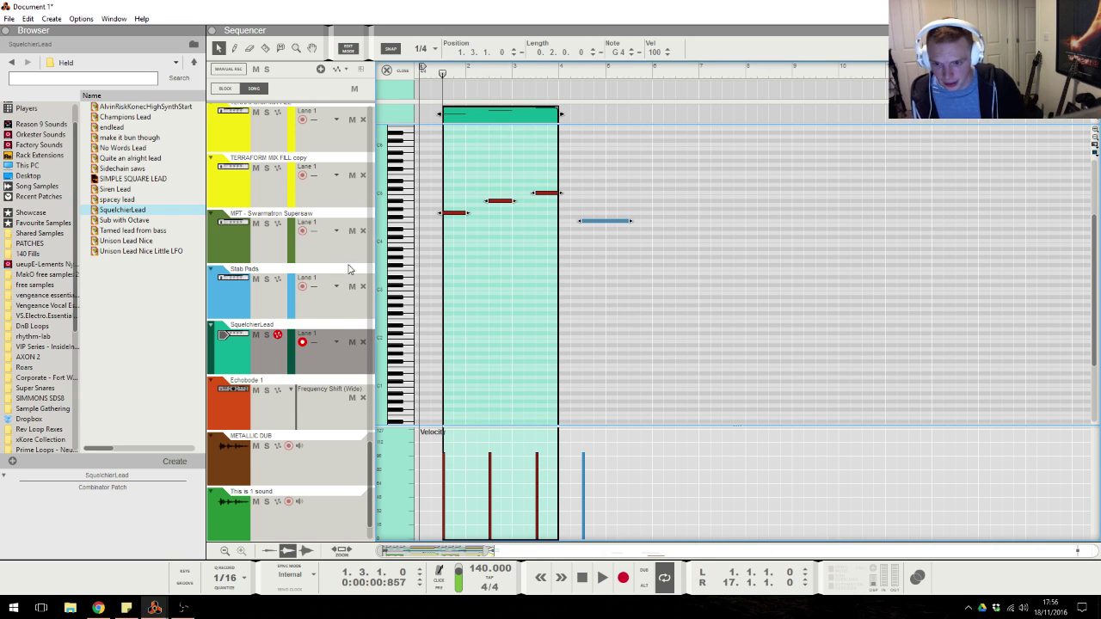
{"action": "left_click", "coordinate": [266, 334]}
{"action": "key", "text": "space"}
Select all notes in the SquelchierLead clip and transpose them so the first one is G3.
{"action": "left_click", "coordinate": [450, 223]}
{"action": "key", "text": "ctrl+a"}
{"action": "double_click", "coordinate": [626, 56]}
{"action": "type", "text": "G3"}
{"action": "key", "text": "Return"}
Raise the three notes inside the SquelchierLead clip into a harmony, with the third on D#4, and play it with the full mix.
{"action": "left_click", "coordinate": [460, 202]}
{"action": "left_click_drag", "start_coordinate": [459, 261], "coordinate": [502, 240]}
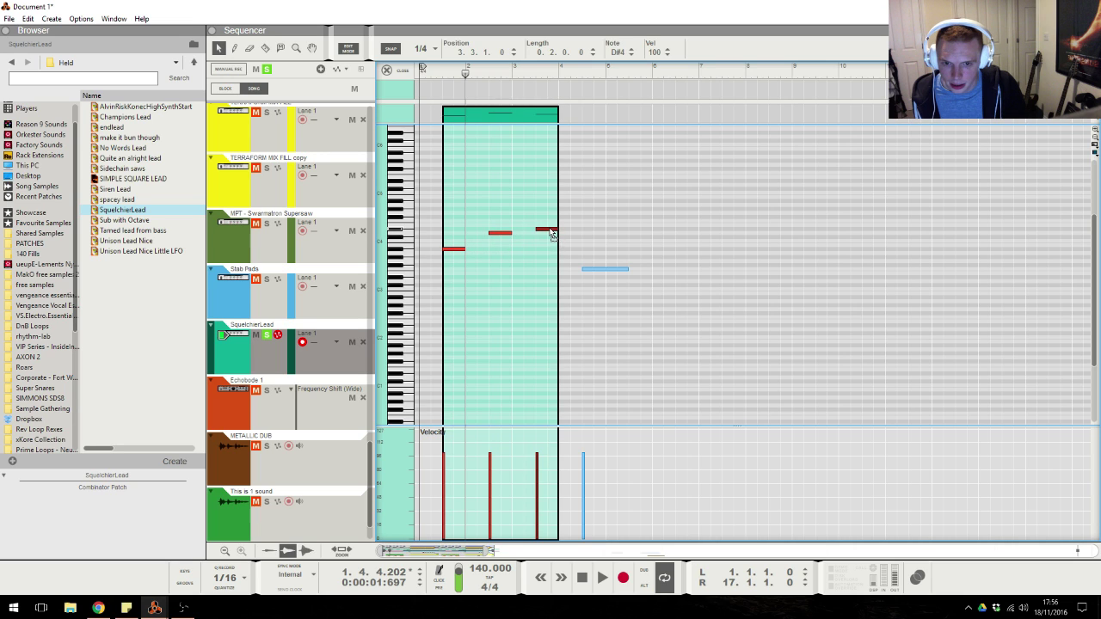
{"action": "key", "text": "space"}
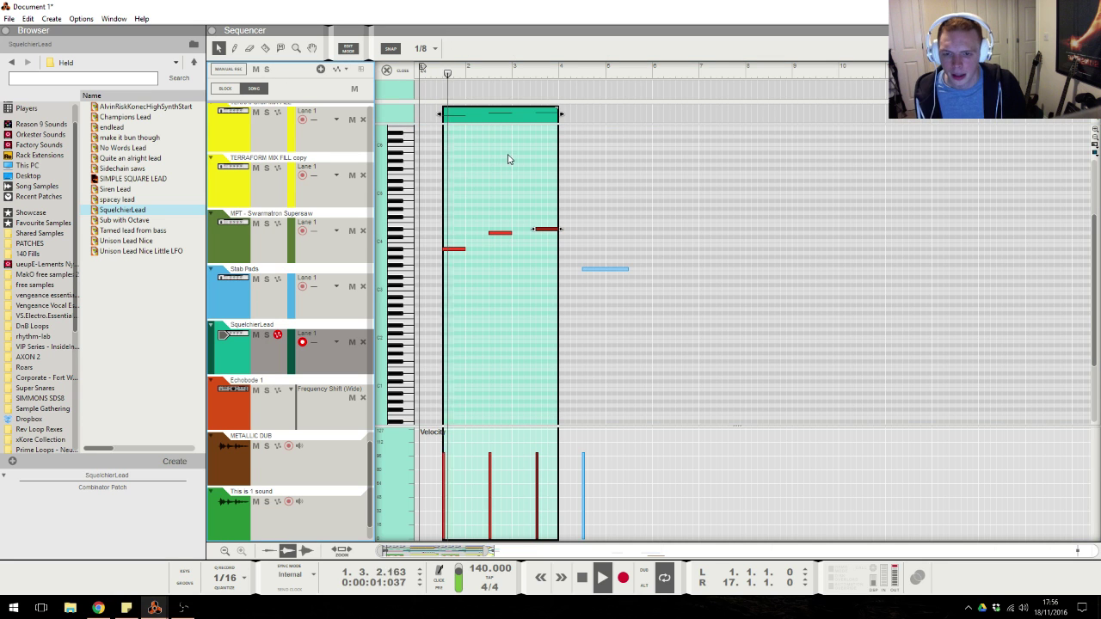
{"action": "left_click", "coordinate": [521, 184]}
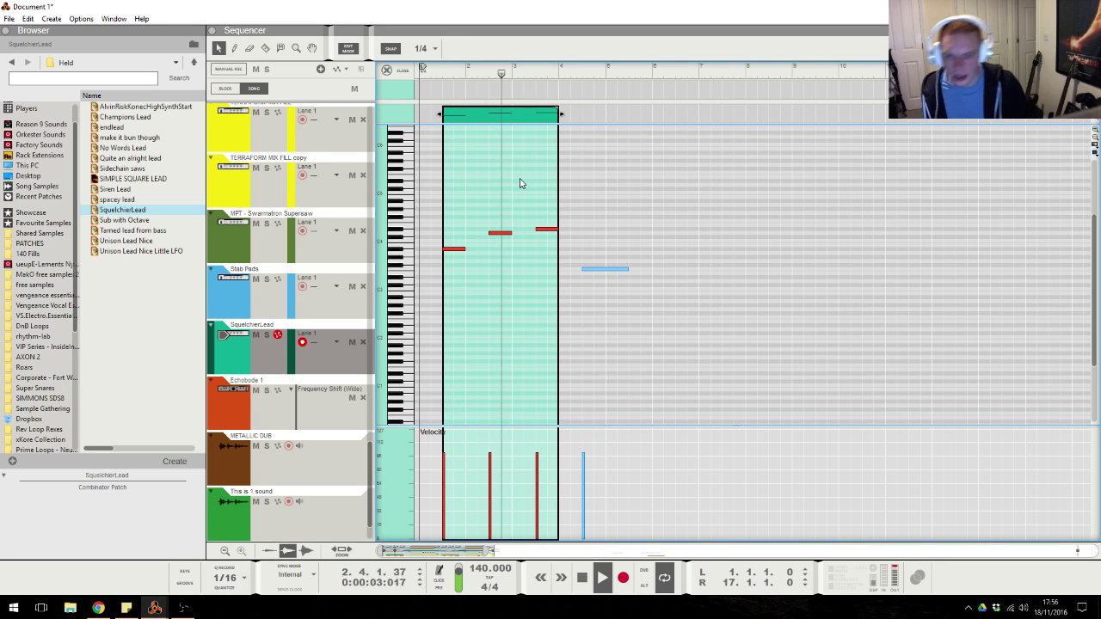
Add Mute On/Off automation to the SquelchierLead mix channel, with half-bar clips starting at bars 2 and 3.
{"action": "key", "text": "shift+Tab"}
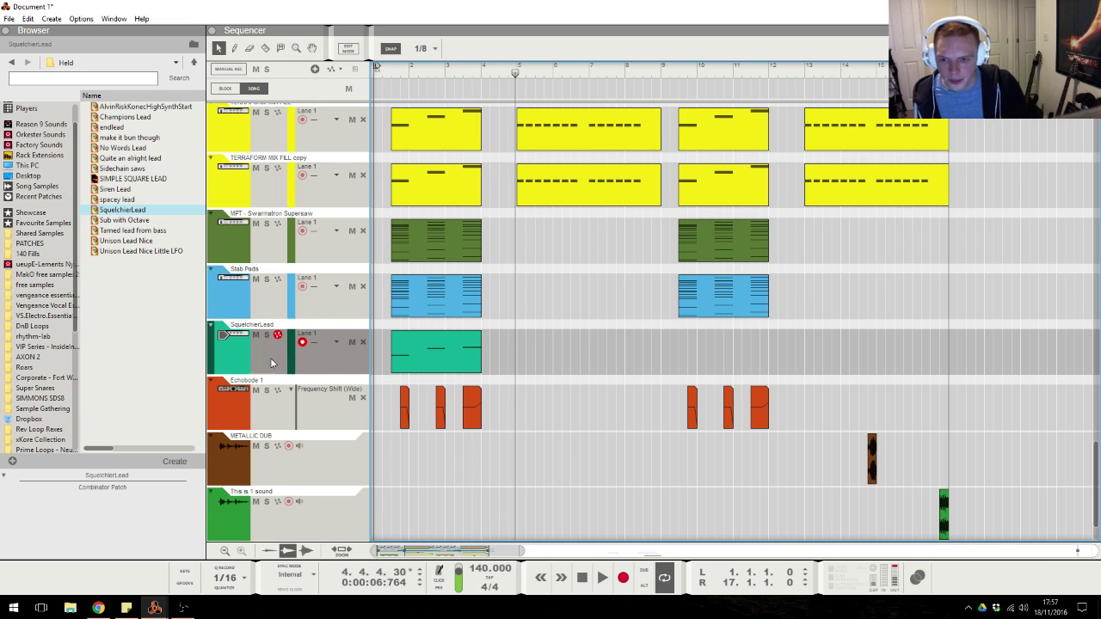
{"action": "key", "text": "alt+Tab"}
{"action": "key", "text": "alt+Tab"}
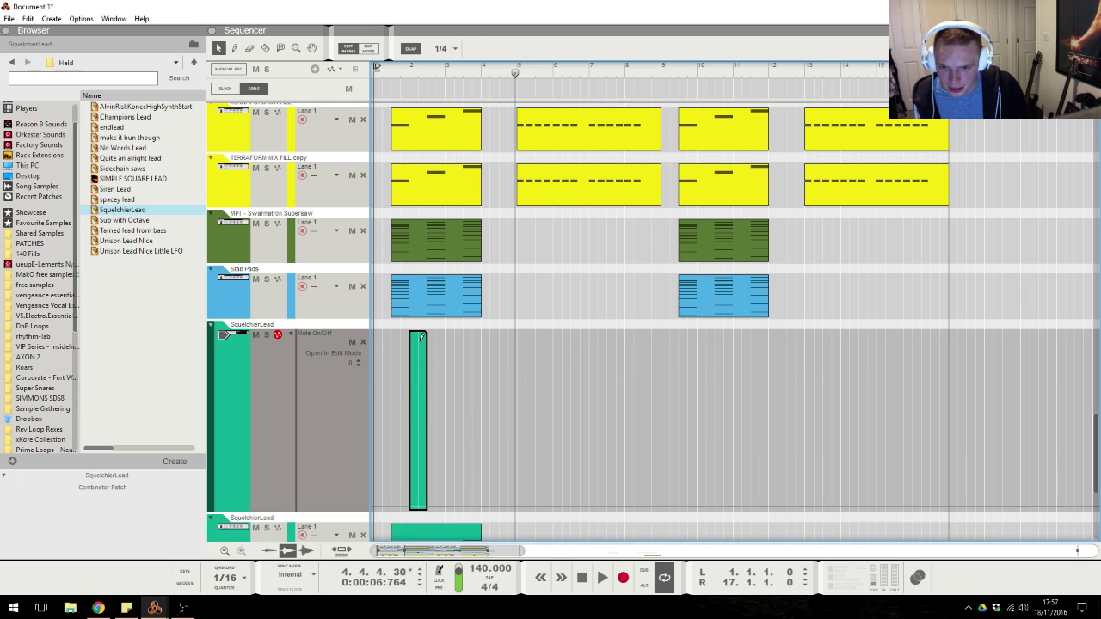
{"action": "left_click_drag", "start_coordinate": [423, 356], "coordinate": [441, 353]}
Copy the SquelchierLead note clip and its two mute clips eight bars along, with the mutes at bars 10 and 11.
{"action": "left_click_drag", "start_coordinate": [507, 354], "coordinate": [469, 382]}
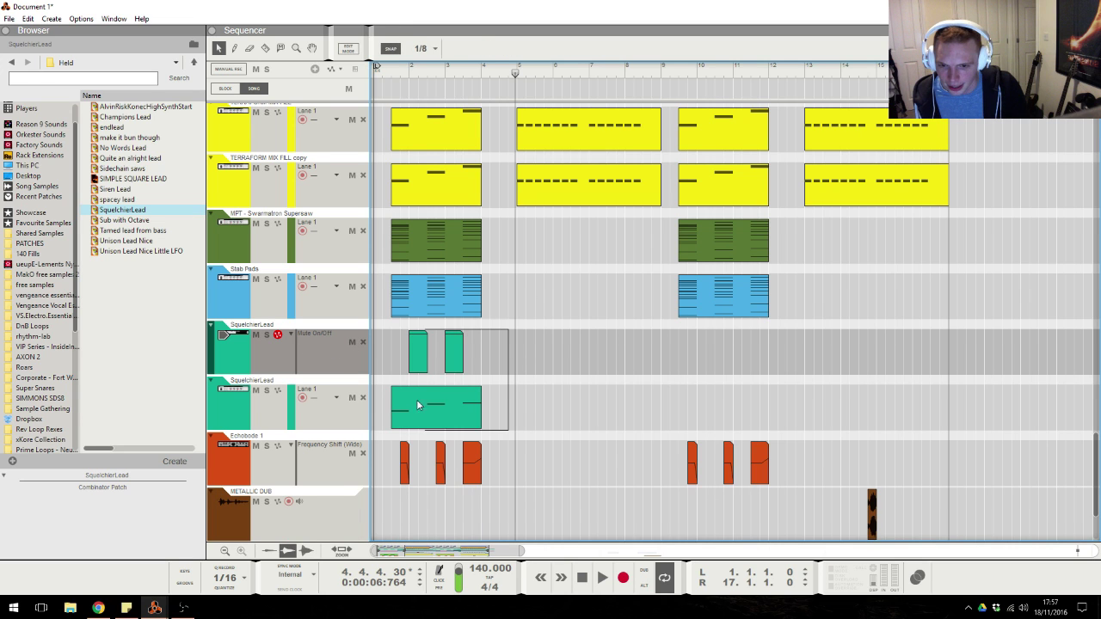
{"action": "left_click_drag", "start_coordinate": [388, 412], "coordinate": [388, 428]}
{"action": "left_click_drag", "start_coordinate": [424, 396], "coordinate": [711, 396]}
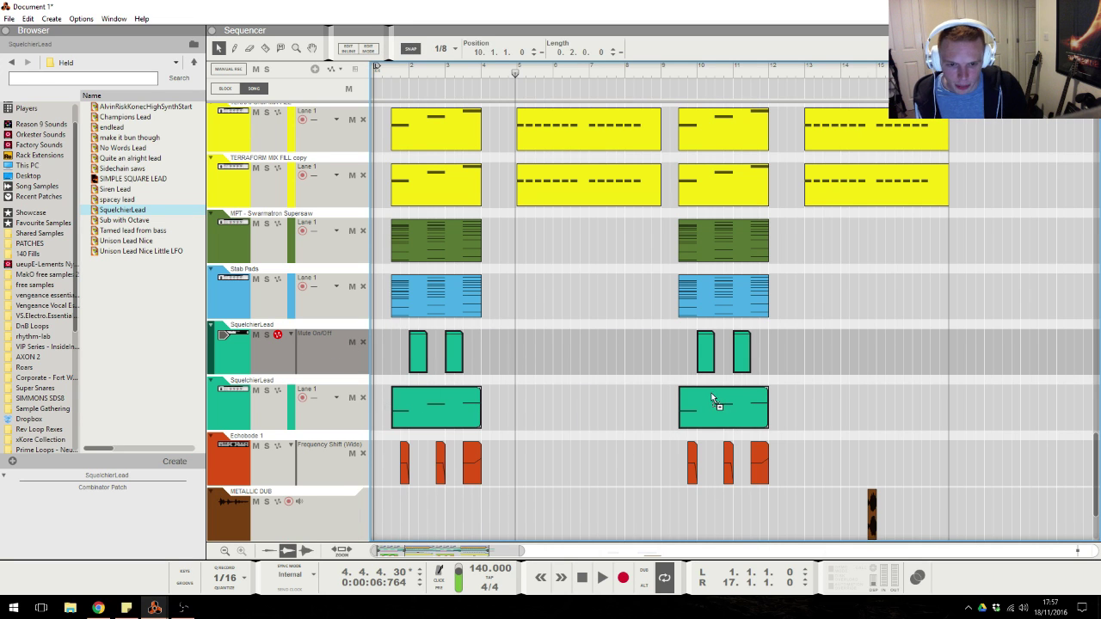
{"action": "left_click", "coordinate": [870, 356]}
{"action": "key", "text": "Home"}
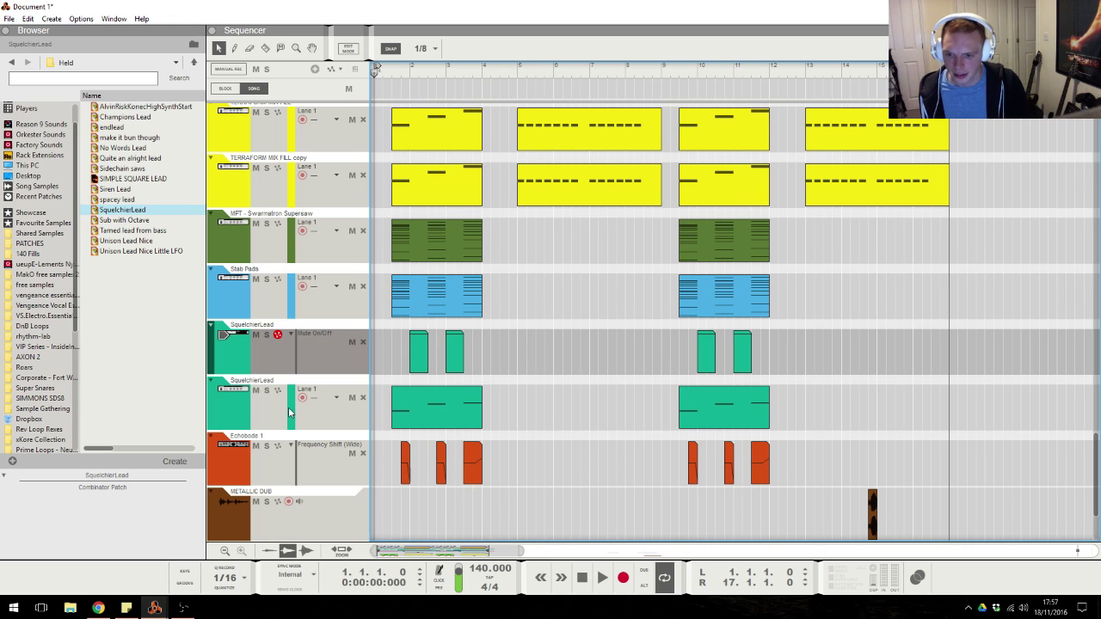
Duplicate the SquelchierLead track and pan the original channel left and the copy right in the mixer.
{"action": "left_click", "coordinate": [249, 410]}
{"action": "right_click", "coordinate": [249, 410]}
{"action": "key", "text": "Escape"}
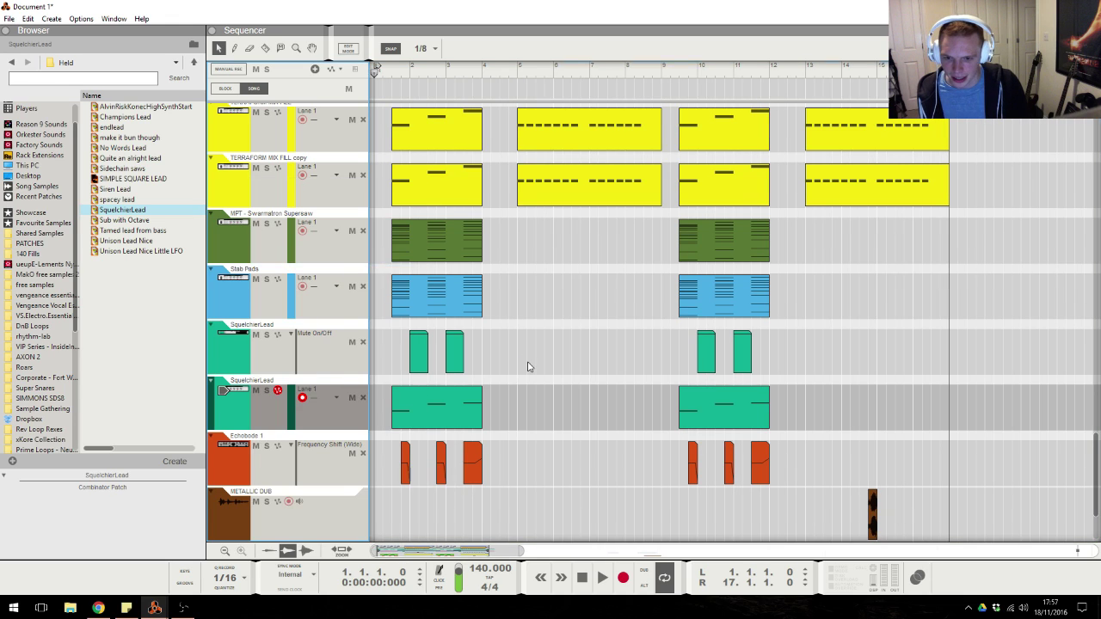
{"action": "key", "text": "alt+Tab"}
{"action": "left_click", "coordinate": [660, 458]}
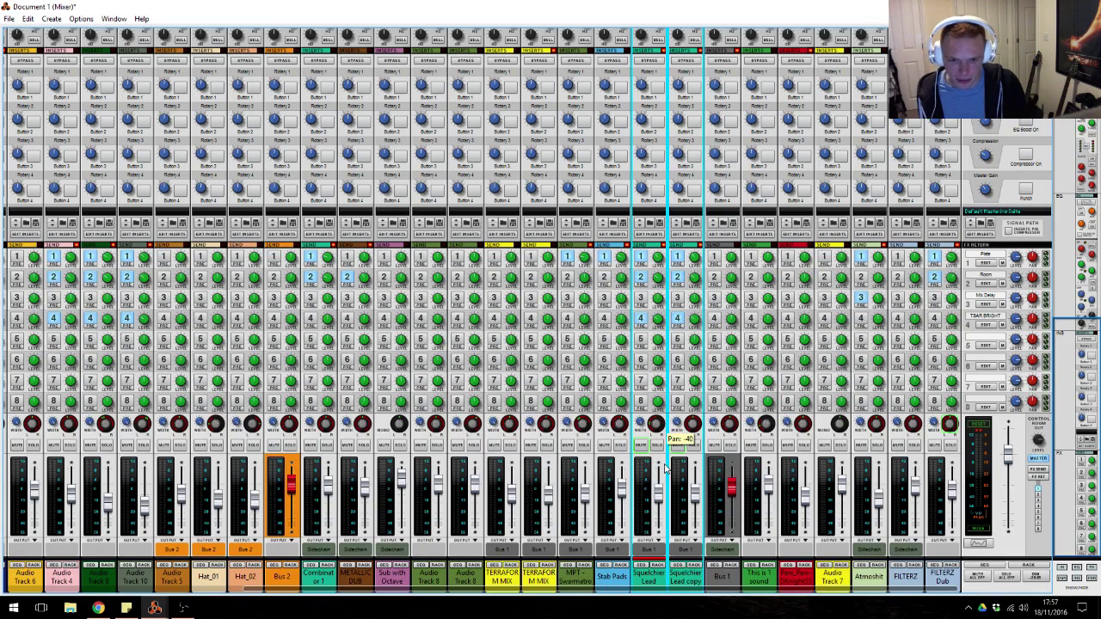
{"action": "left_click", "coordinate": [694, 424]}
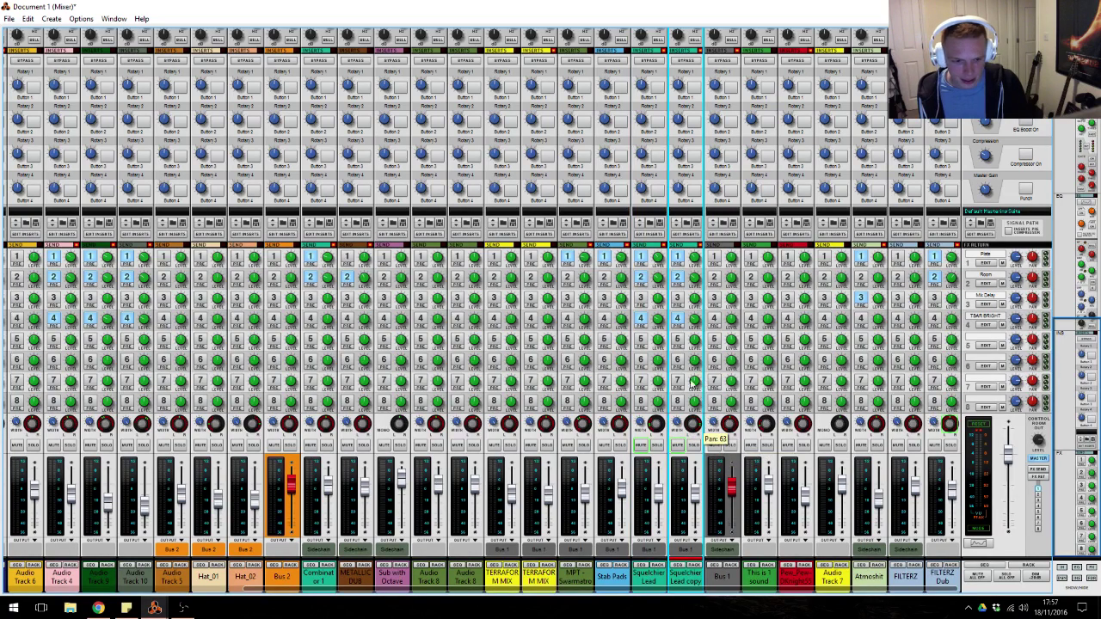
{"action": "left_click", "coordinate": [100, 608]}
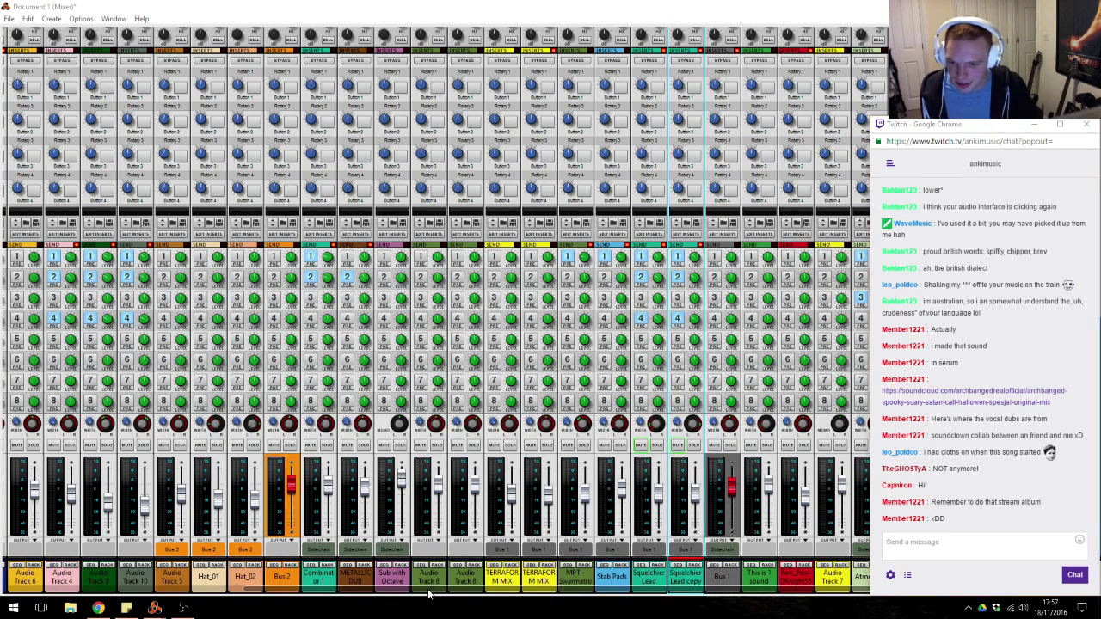
Lower the notes in the SquelchierLead copy clips into a harmony part, with the third note on C4.
{"action": "key", "text": "alt+Tab"}
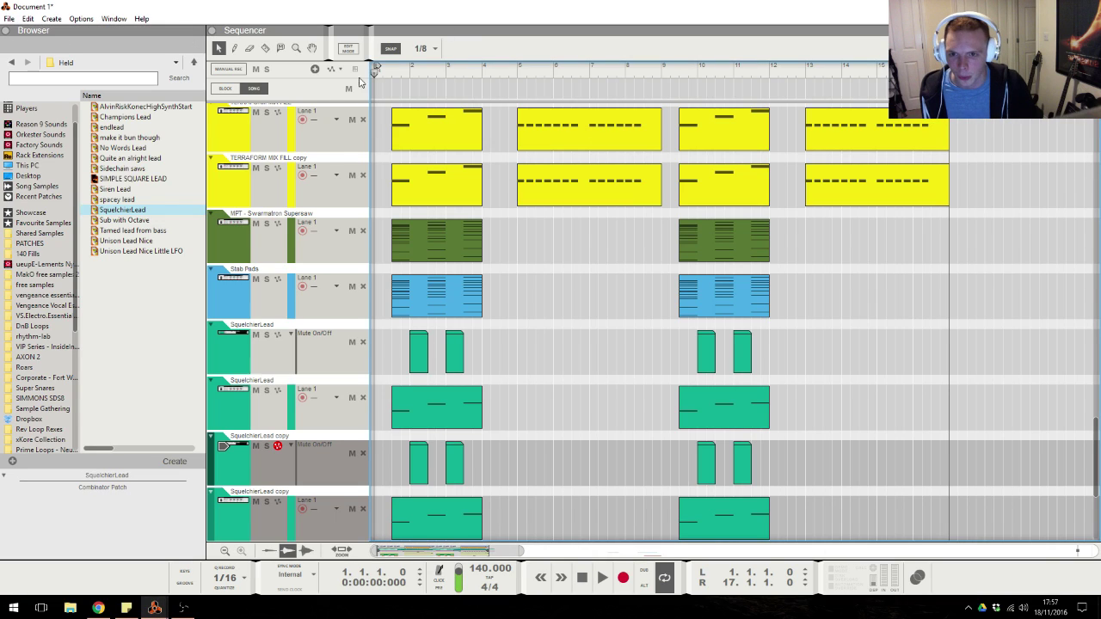
{"action": "scroll", "coordinate": [516, 344], "scroll_direction": "down", "scroll_amount": 5}
{"action": "double_click", "coordinate": [446, 360]}
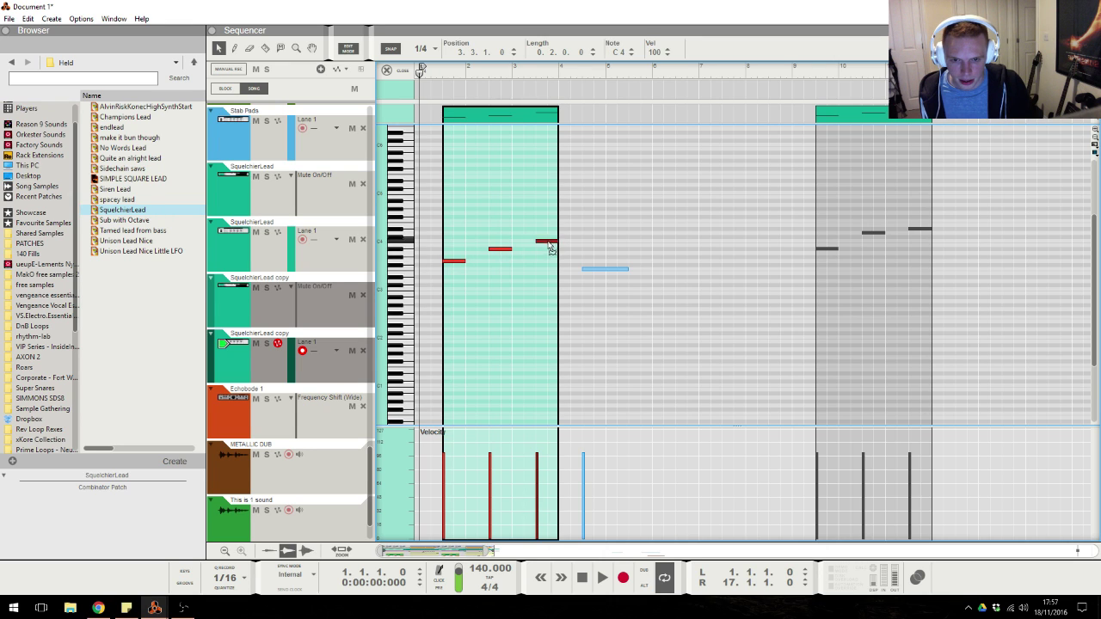
{"action": "left_click", "coordinate": [400, 71]}
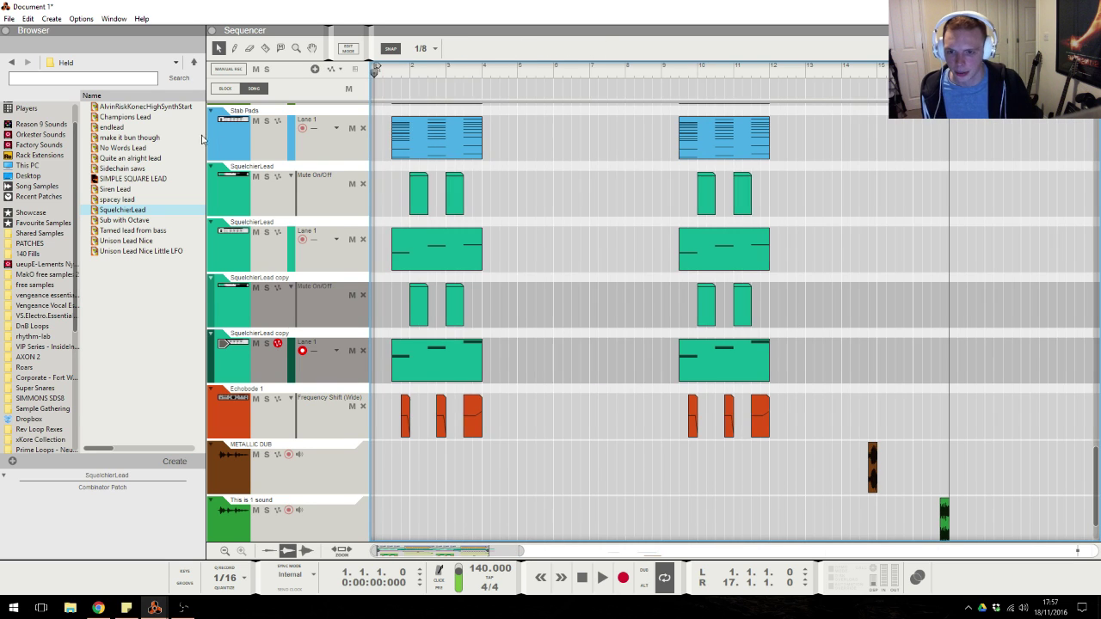
Select both Squelchier Lead mixer channels during playback and lower the SquelchierLead level to about -8.83 dB.
{"action": "key", "text": "alt+Tab"}
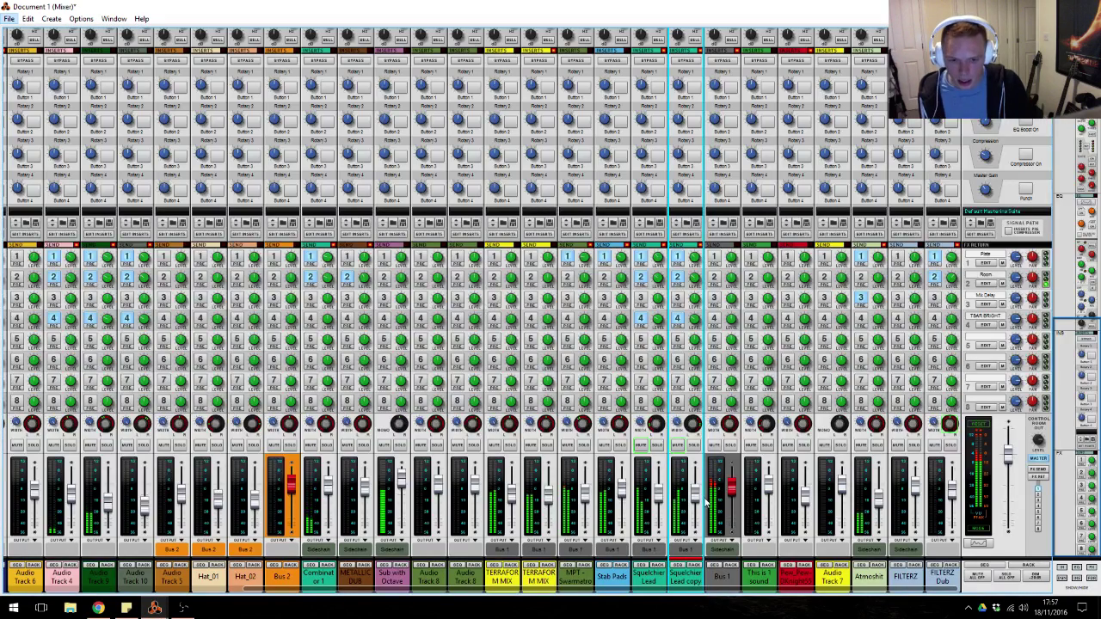
{"action": "left_click", "coordinate": [658, 503], "text": "shift"}
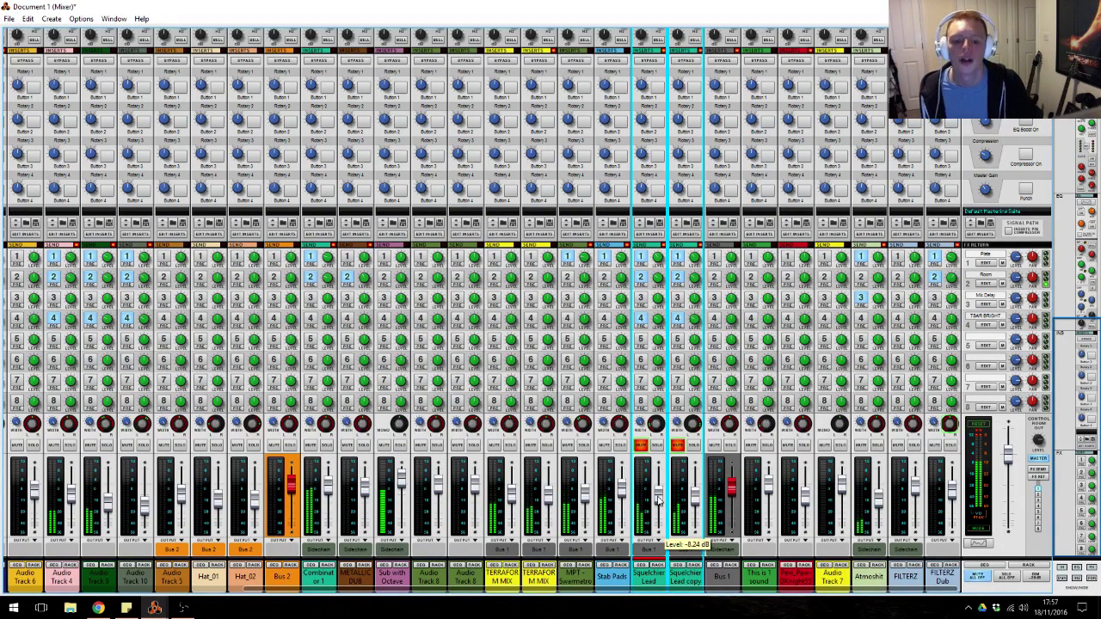
{"action": "key", "text": "m"}
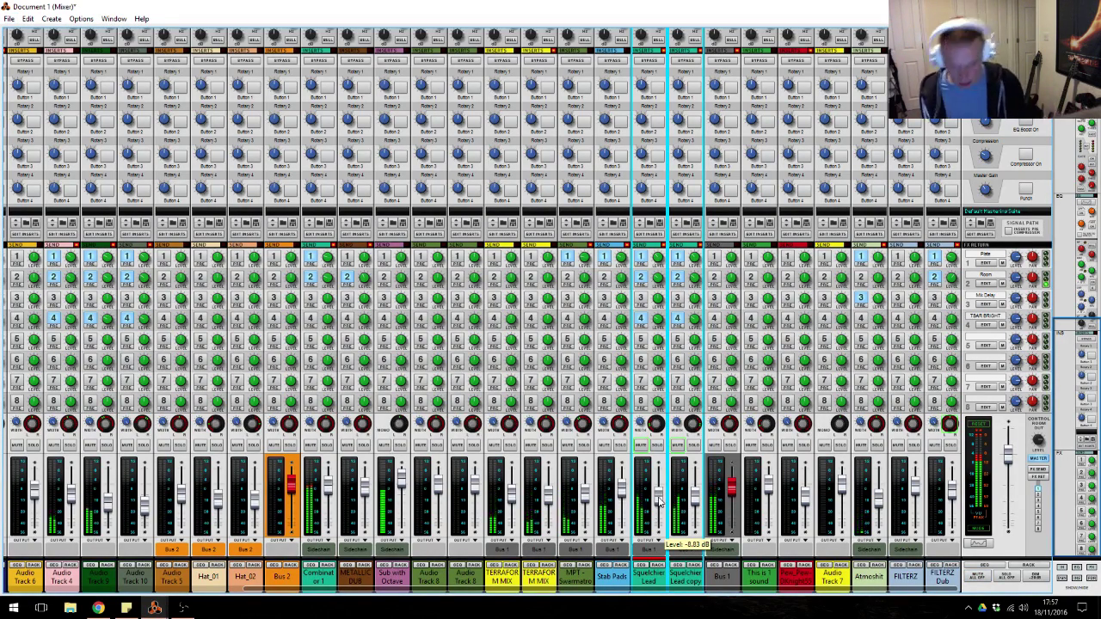
Add a one-bar mute automation clip at bar 4 on SquelchierLead and copy it to bar 12.
{"action": "key", "text": "alt+Tab"}
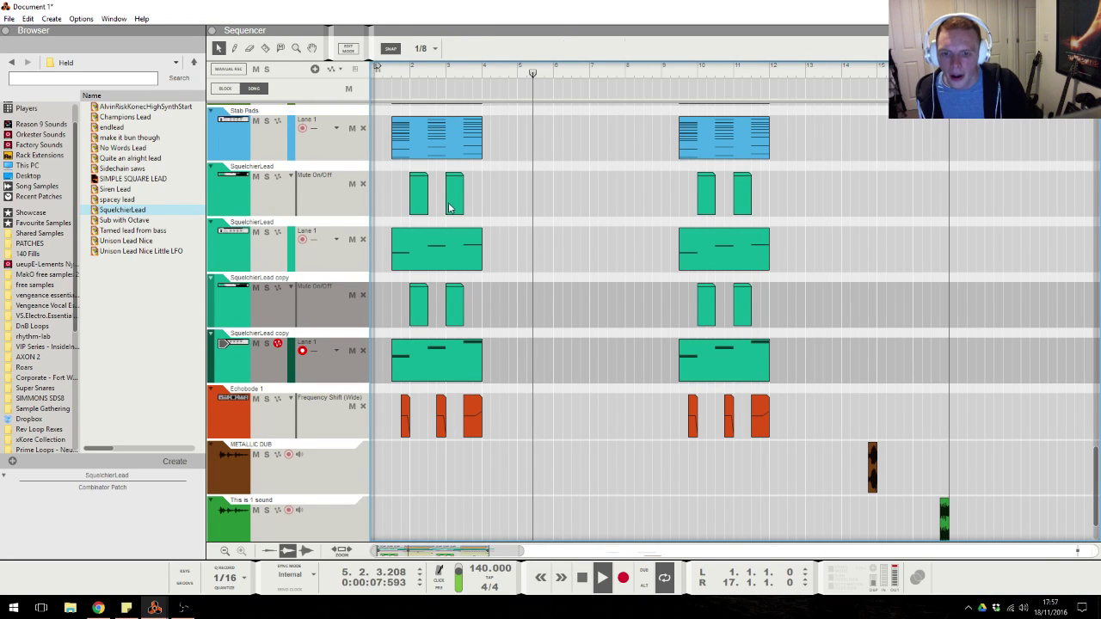
{"action": "left_click", "coordinate": [484, 209]}
{"action": "left_click_drag", "start_coordinate": [499, 207], "coordinate": [789, 216]}
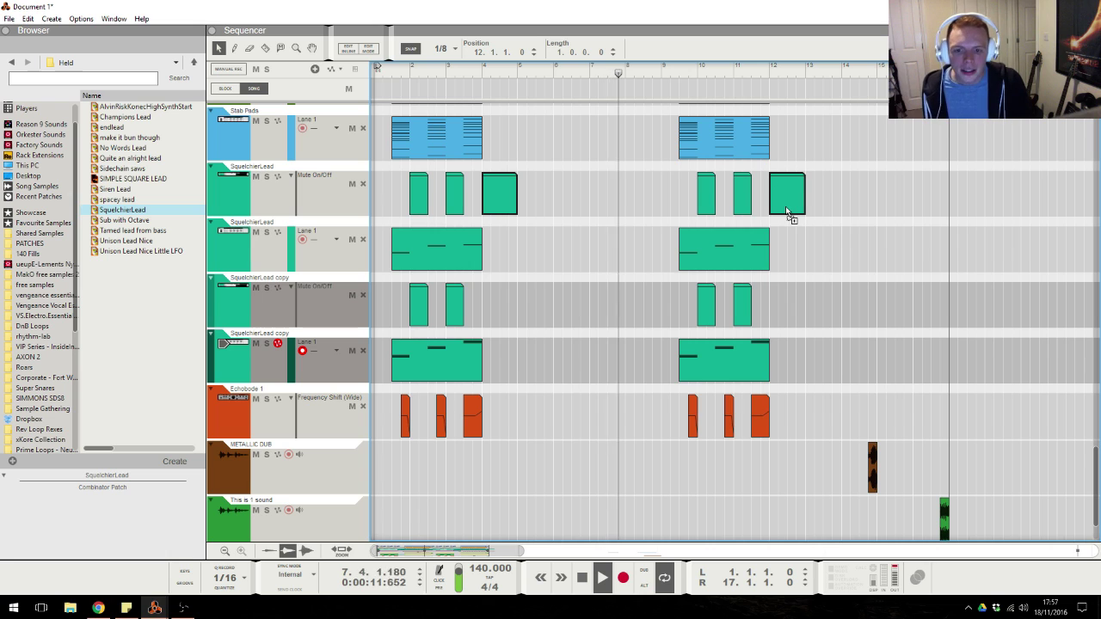
{"action": "left_click", "coordinate": [894, 198]}
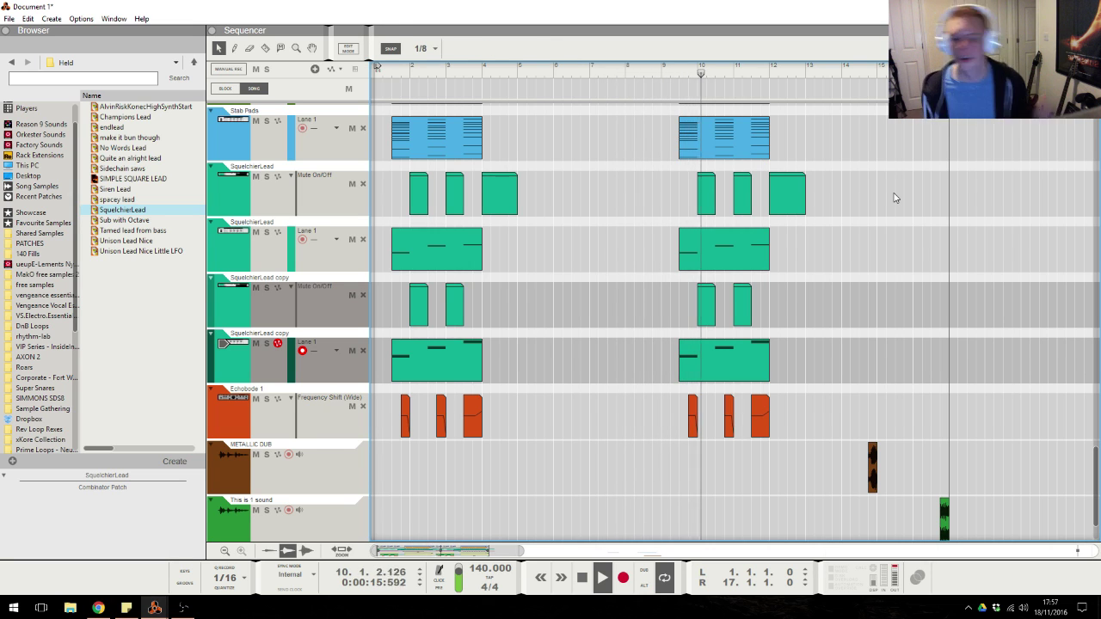
Copy the two one-bar mute clips at bars 4 and 12 to the SquelchierLead copy's mute automation lane.
{"action": "scroll", "coordinate": [886, 219], "scroll_direction": "up", "scroll_amount": 5}
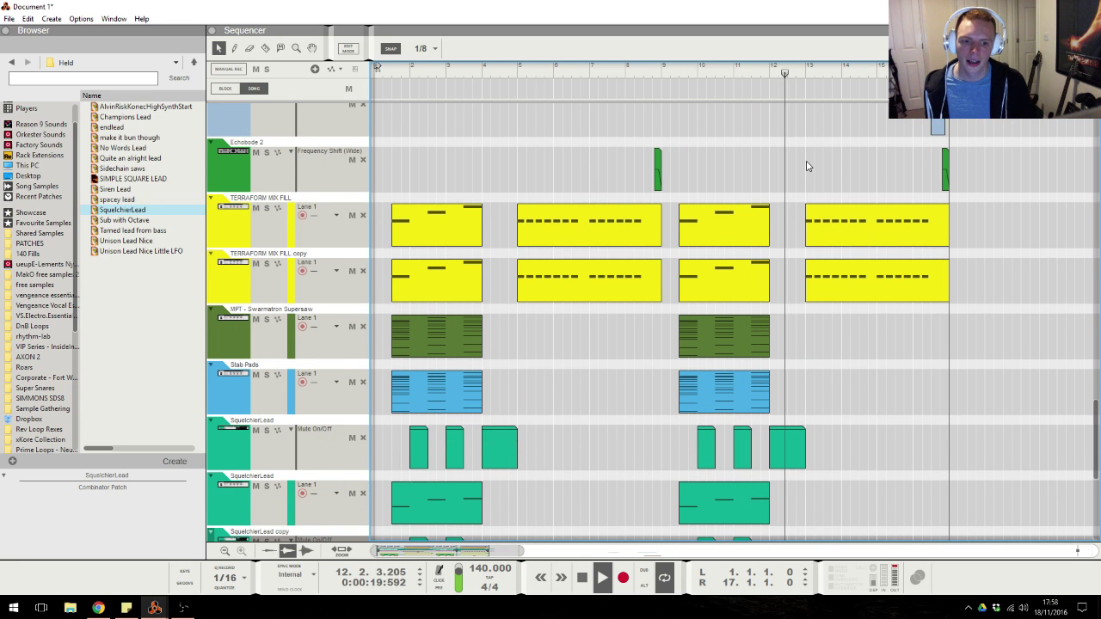
{"action": "scroll", "coordinate": [834, 383], "scroll_direction": "down", "scroll_amount": 2}
{"action": "scroll", "coordinate": [834, 383], "scroll_direction": "down", "scroll_amount": 3}
{"action": "left_click", "coordinate": [786, 133]}
{"action": "left_click", "coordinate": [507, 133], "text": "shift"}
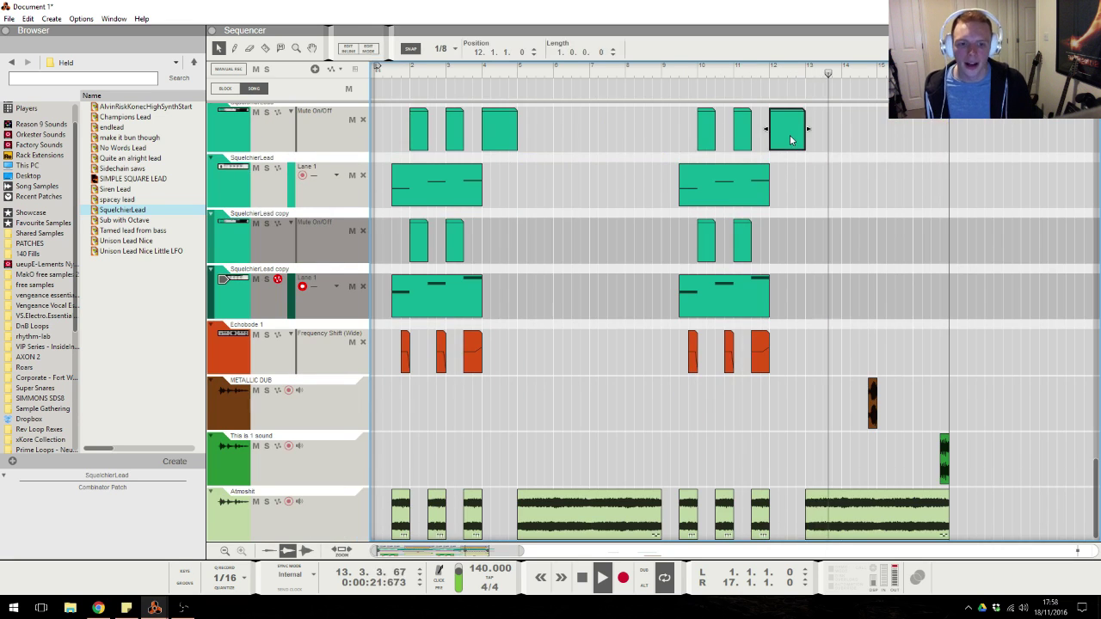
{"action": "left_click_drag", "start_coordinate": [504, 140], "coordinate": [502, 247]}
{"action": "left_click", "coordinate": [995, 256]}
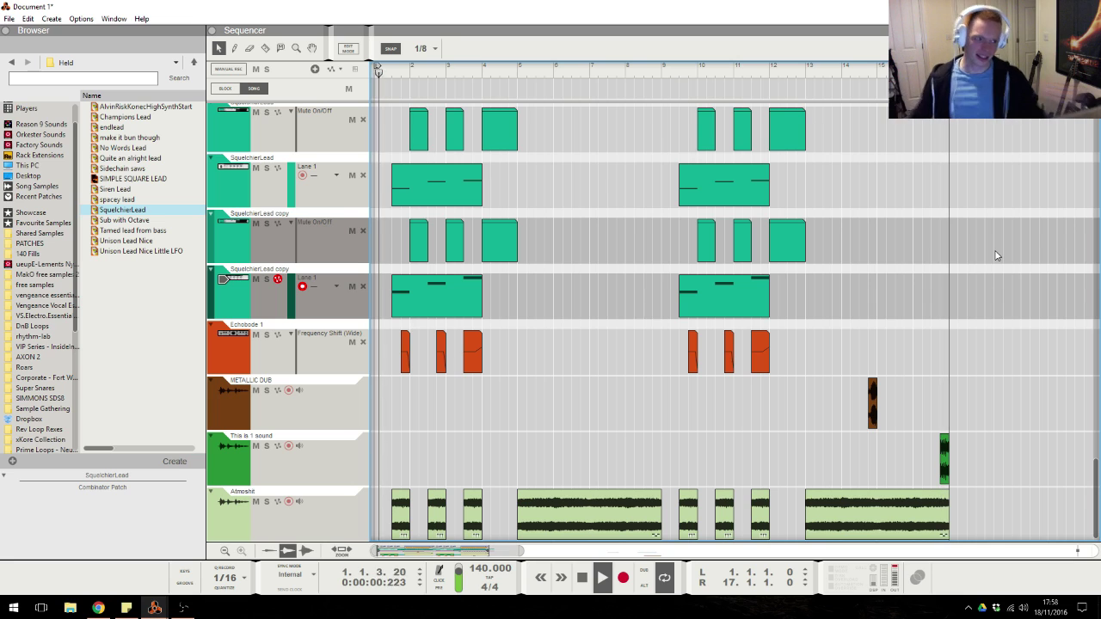
Trim the last Atmoshit clip, starting at bar 13, to a length of 3.2.0.0.
{"action": "left_click", "coordinate": [951, 513]}
{"action": "left_click_drag", "start_coordinate": [949, 513], "coordinate": [932, 513]}
{"action": "left_click", "coordinate": [98, 608]}
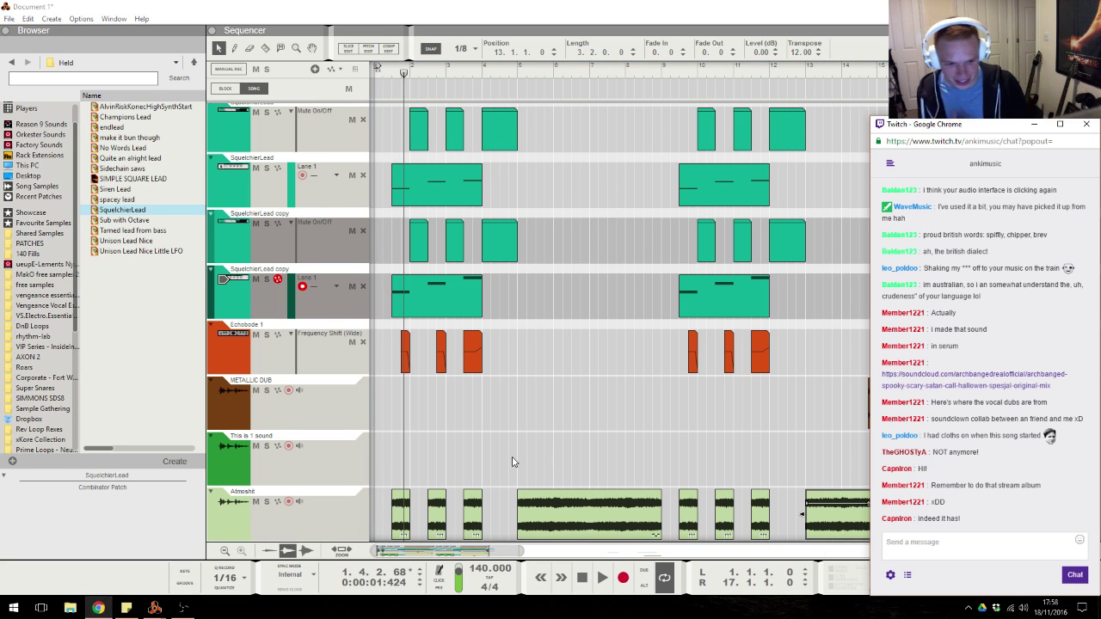
{"action": "left_click", "coordinate": [569, 404]}
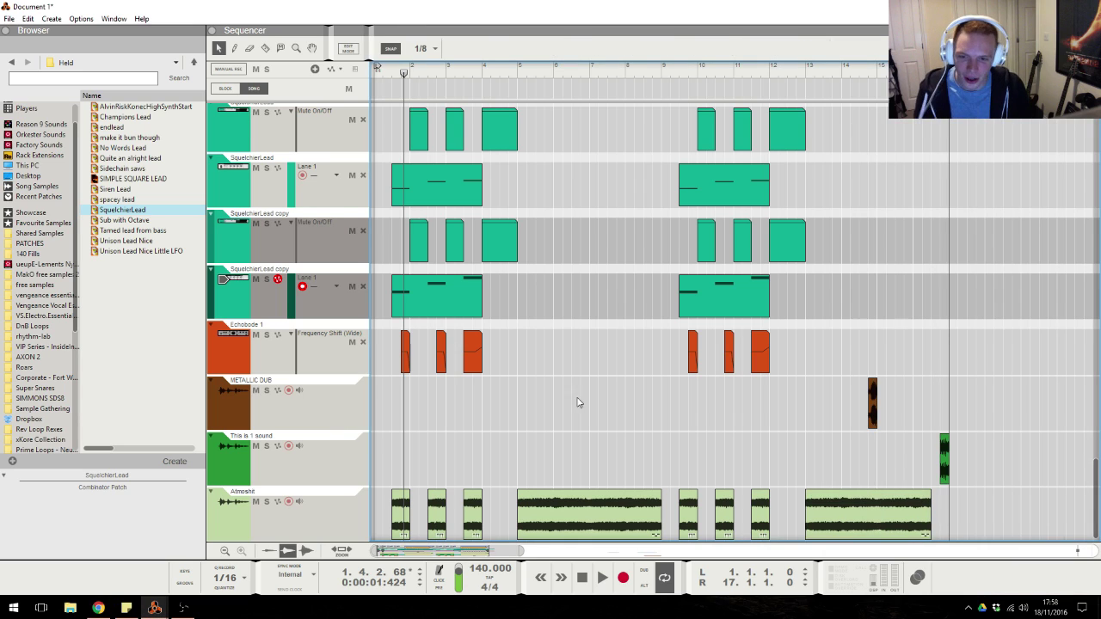
{"action": "scroll", "coordinate": [594, 386], "scroll_direction": "up", "scroll_amount": 10}
{"action": "scroll", "coordinate": [594, 386], "scroll_direction": "up", "scroll_amount": 15}
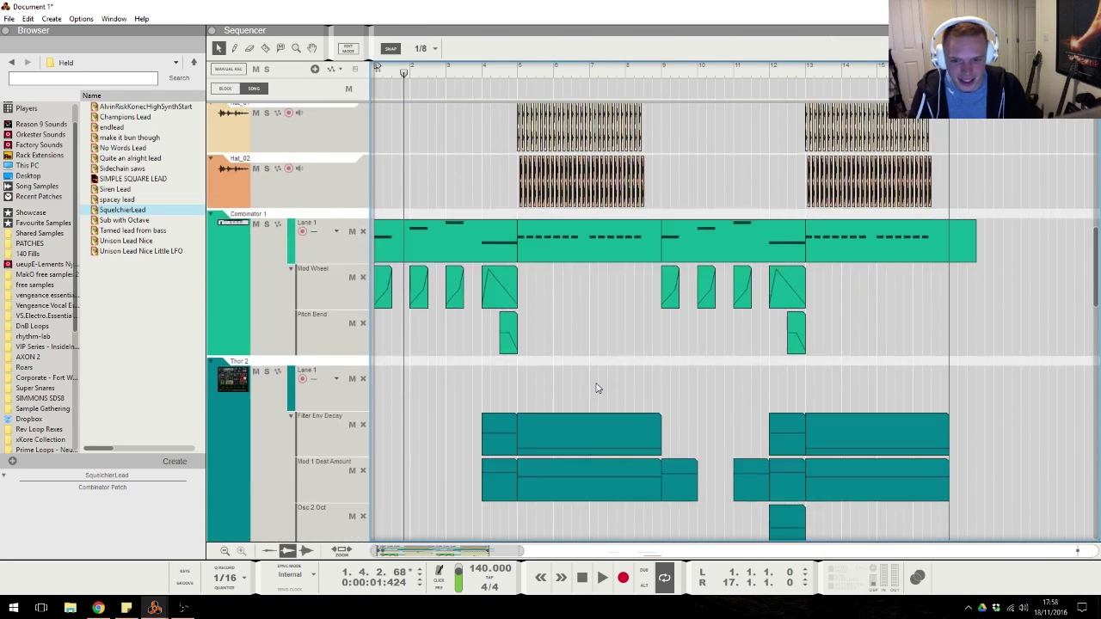
{"action": "scroll", "coordinate": [516, 295], "scroll_direction": "down", "scroll_amount": 15}
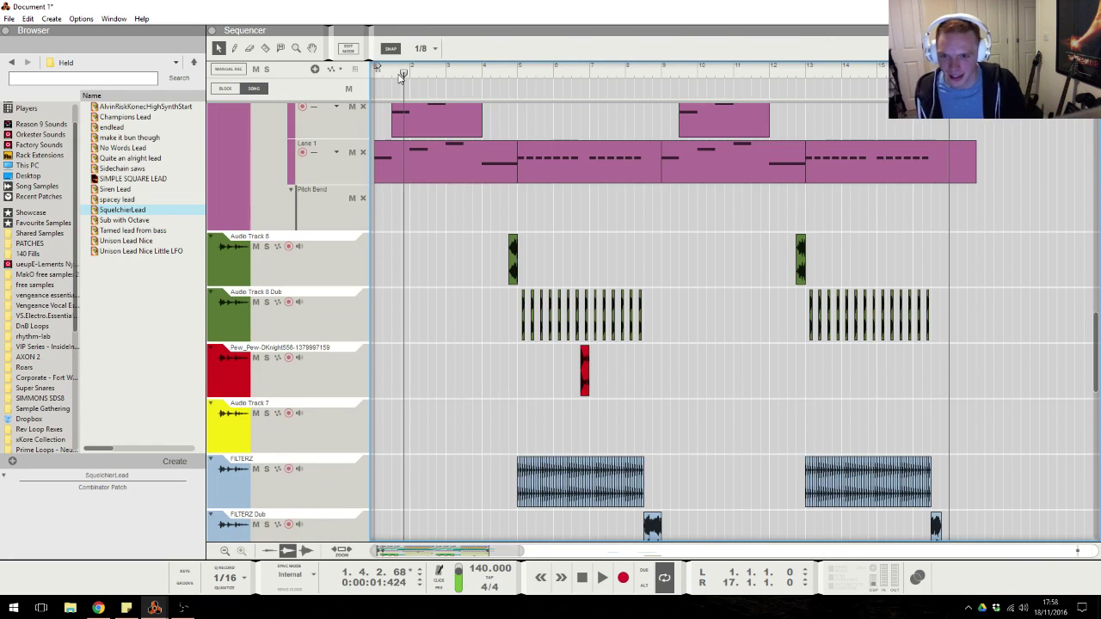
Create an audio track below Atmoshit and import the VEC3 FX Sweep Down 04 sample at the song start.
{"action": "key", "text": "Home"}
{"action": "scroll", "coordinate": [472, 258], "scroll_direction": "down", "scroll_amount": 15}
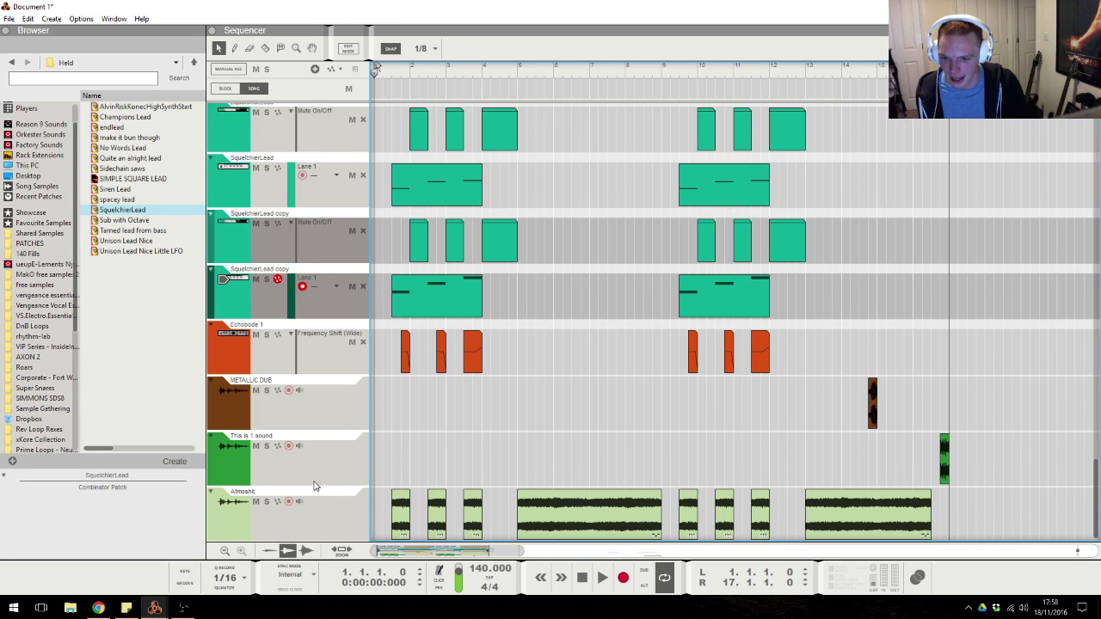
{"action": "left_click", "coordinate": [322, 522]}
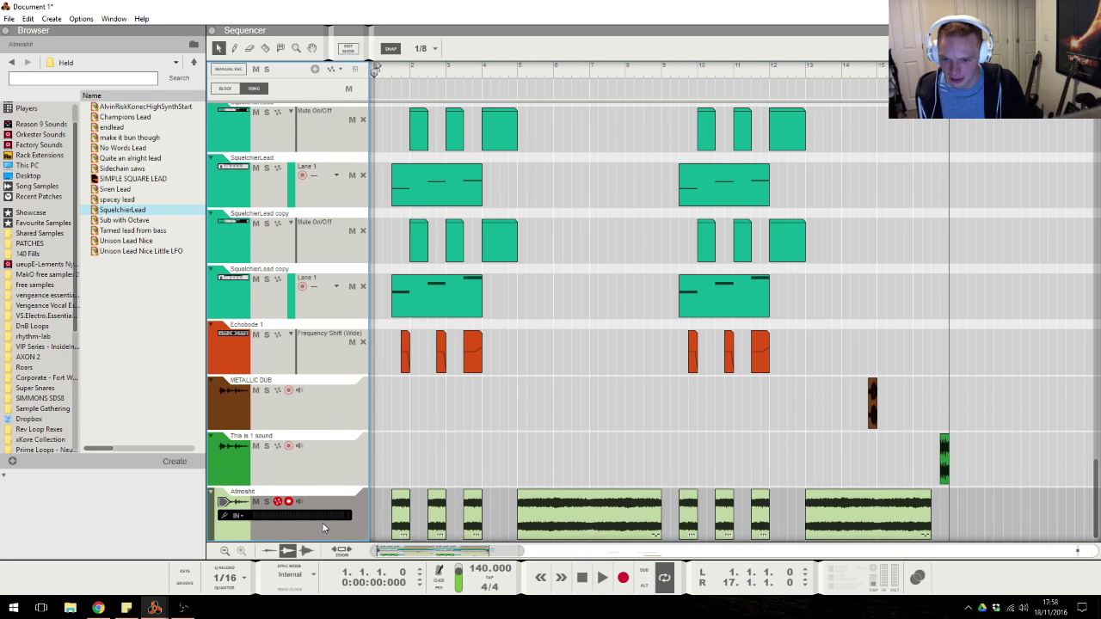
{"action": "key", "text": "ctrl+t"}
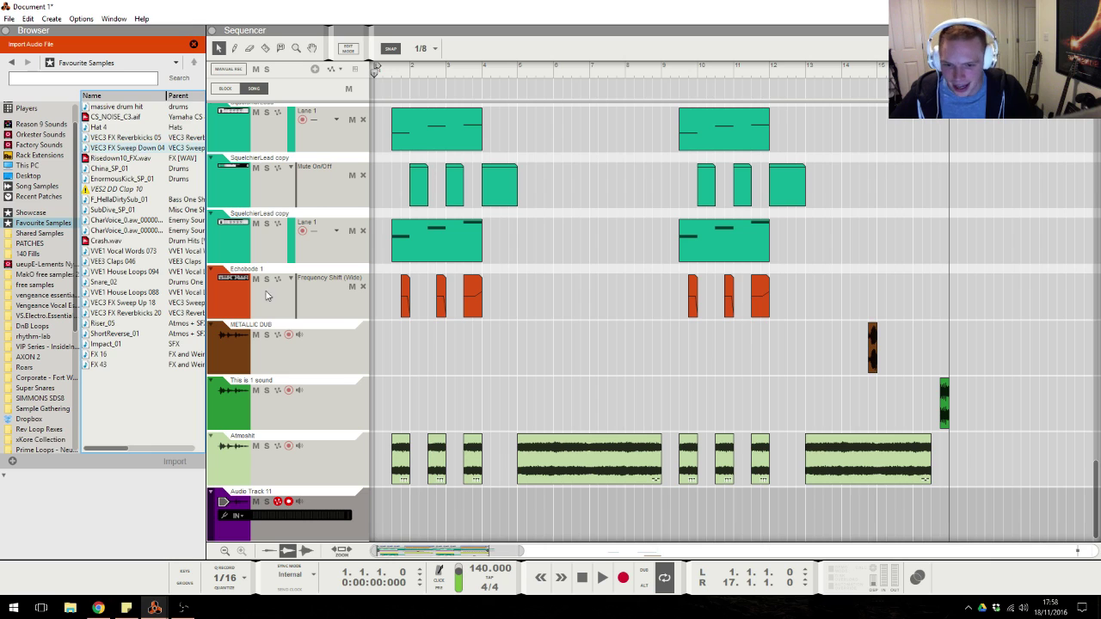
{"action": "double_click", "coordinate": [133, 149]}
Fit the sweep clip to four bars and duplicate it back to back along its track.
{"action": "left_click", "coordinate": [590, 522]}
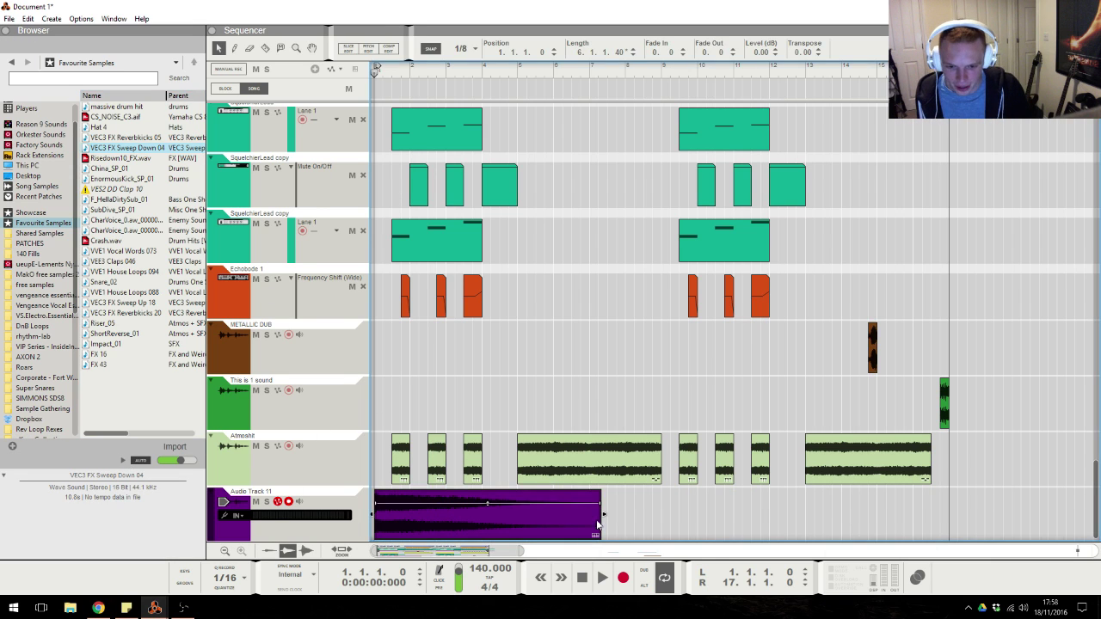
{"action": "left_click_drag", "start_coordinate": [604, 513], "coordinate": [634, 526]}
{"action": "left_click", "coordinate": [698, 458]}
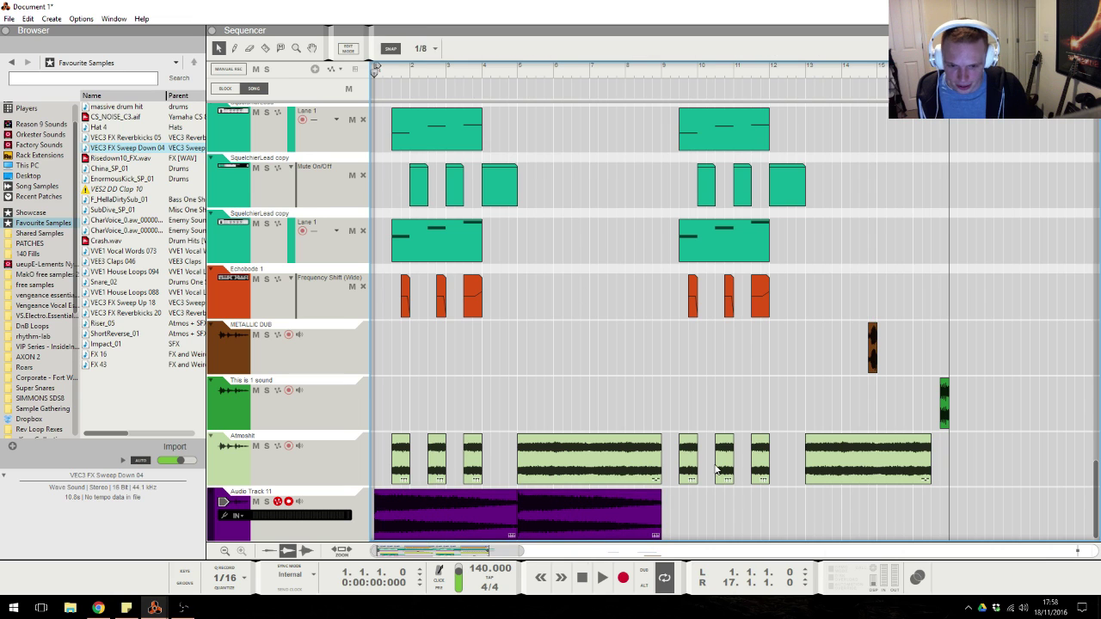
{"action": "left_click_drag", "start_coordinate": [443, 537], "coordinate": [443, 538]}
{"action": "key", "text": "ctrl+d"}
Set Audio Track 11's level to about -14.6 dB and high-pass it between 640 Hz and 1.3 kHz in the Spectrum EQ.
{"action": "key", "text": "alt+Tab"}
{"action": "left_click", "coordinate": [463, 334]}
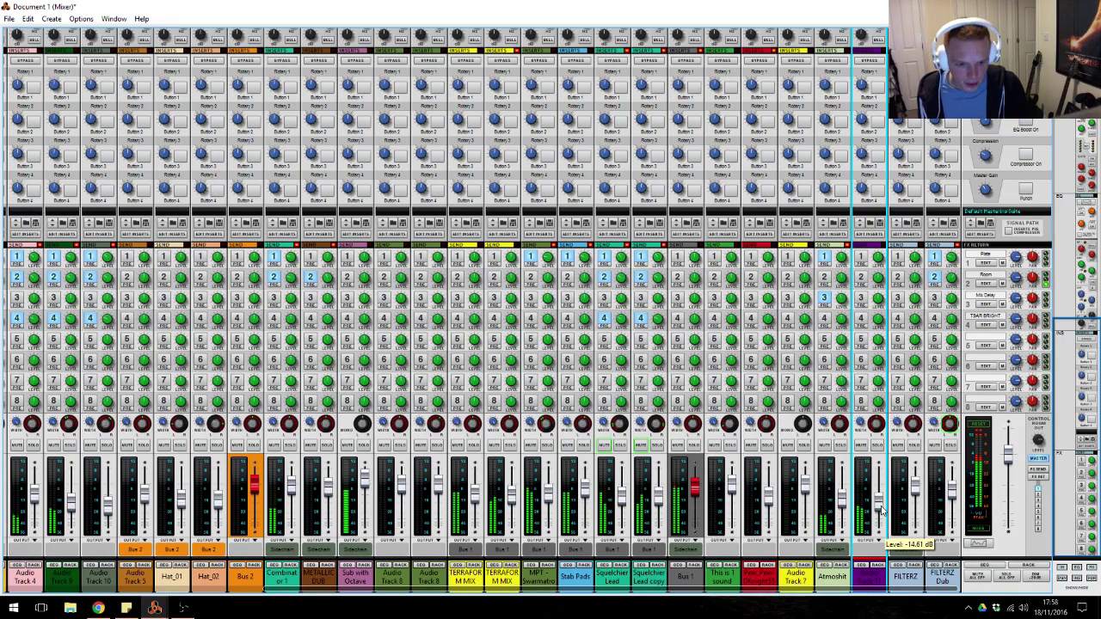
{"action": "key", "text": "F2"}
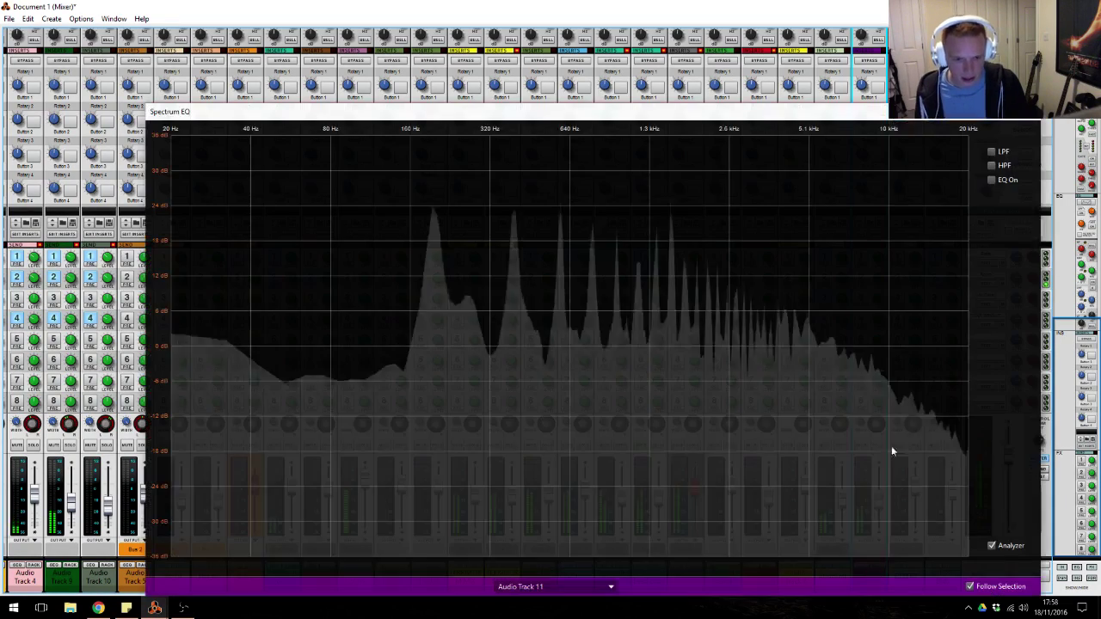
{"action": "left_click", "coordinate": [992, 165]}
{"action": "left_click_drag", "start_coordinate": [427, 345], "coordinate": [616, 346]}
{"action": "key", "text": "F2"}
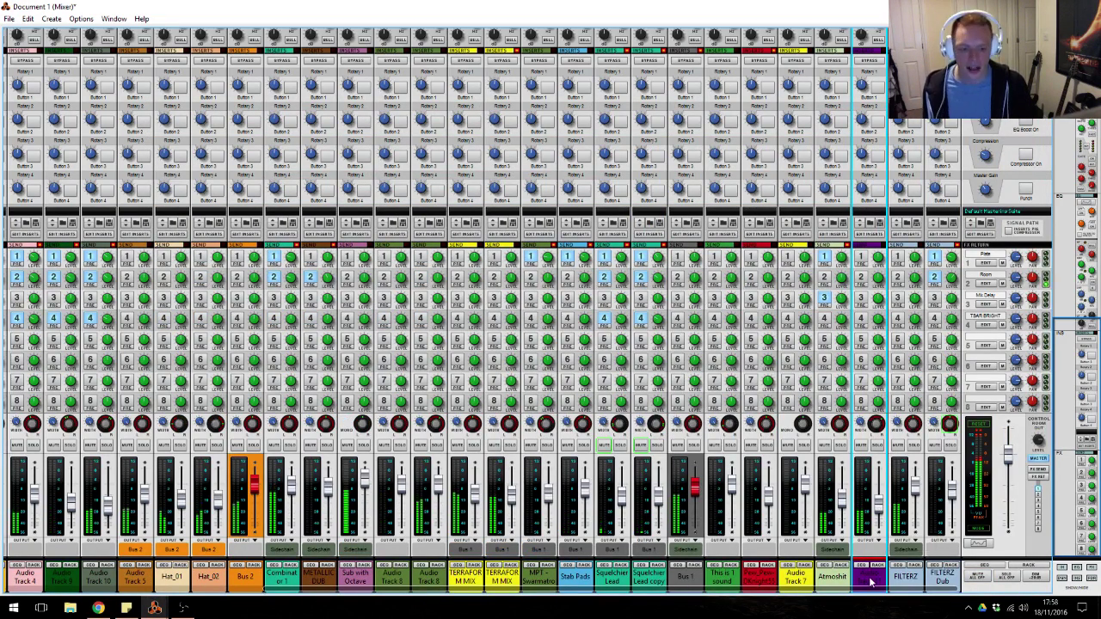
Move the Audio Track 11 mixer channel after FILTERZ Dub and route its output to the Sidechain bus.
{"action": "left_click_drag", "start_coordinate": [871, 585], "coordinate": [941, 578]}
{"action": "left_click", "coordinate": [943, 542]}
{"action": "left_click", "coordinate": [983, 482]}
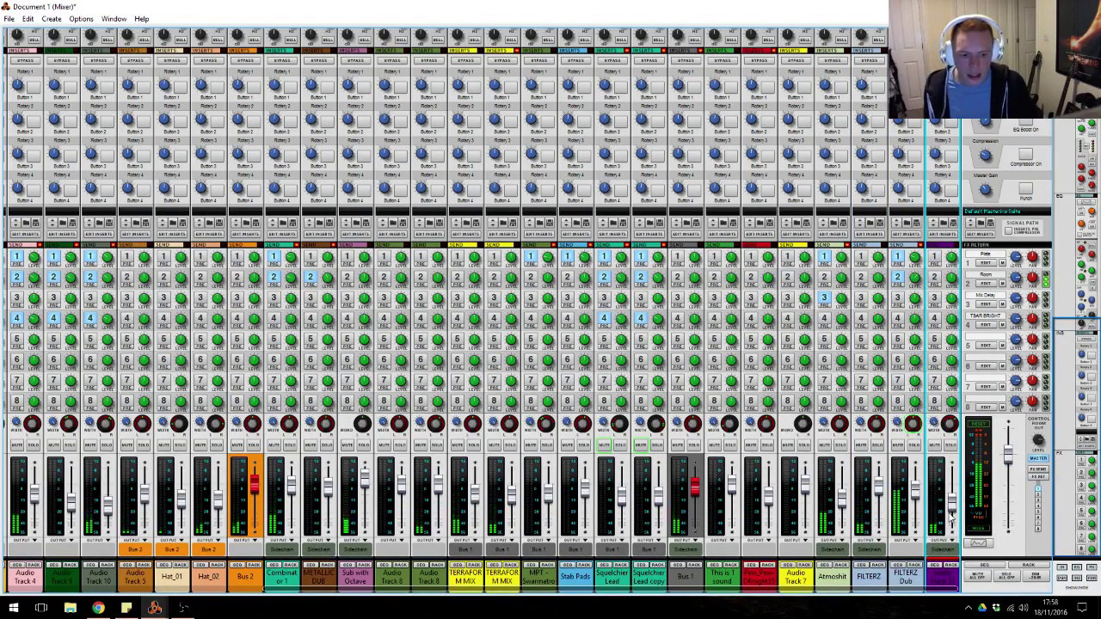
{"action": "key", "text": "alt+Tab"}
{"action": "key", "text": "alt+Tab"}
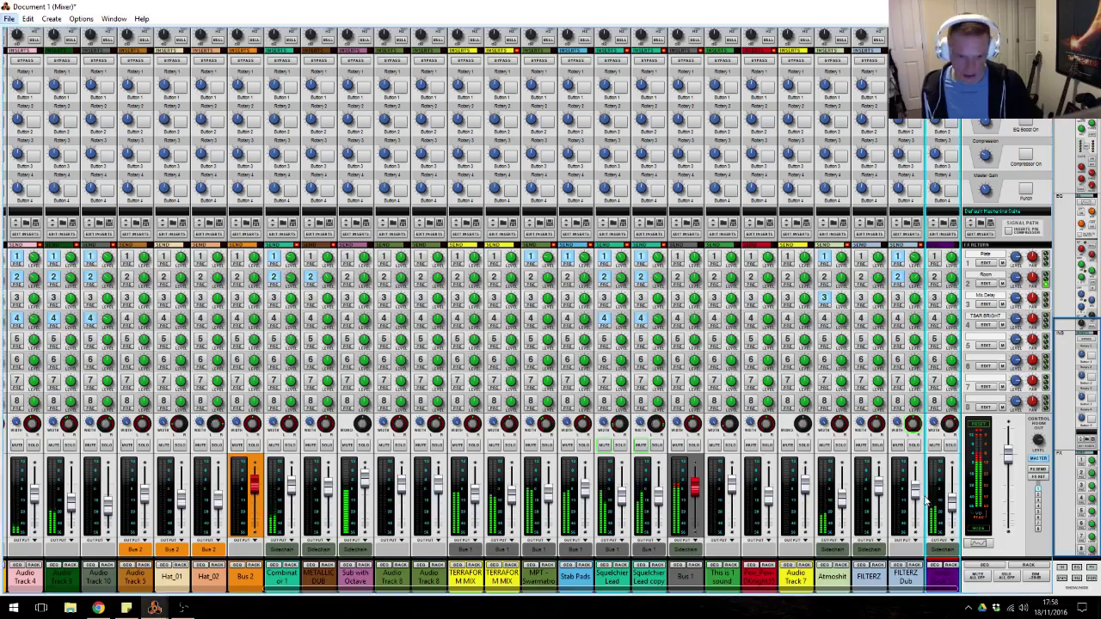
Raise Audio Track 11's high-pass cutoff in the Spectrum EQ and return to the sequencer.
{"action": "key", "text": "F2"}
{"action": "left_click_drag", "start_coordinate": [614, 345], "coordinate": [655, 355]}
{"action": "key", "text": "F2"}
{"action": "key", "text": "alt+Tab"}
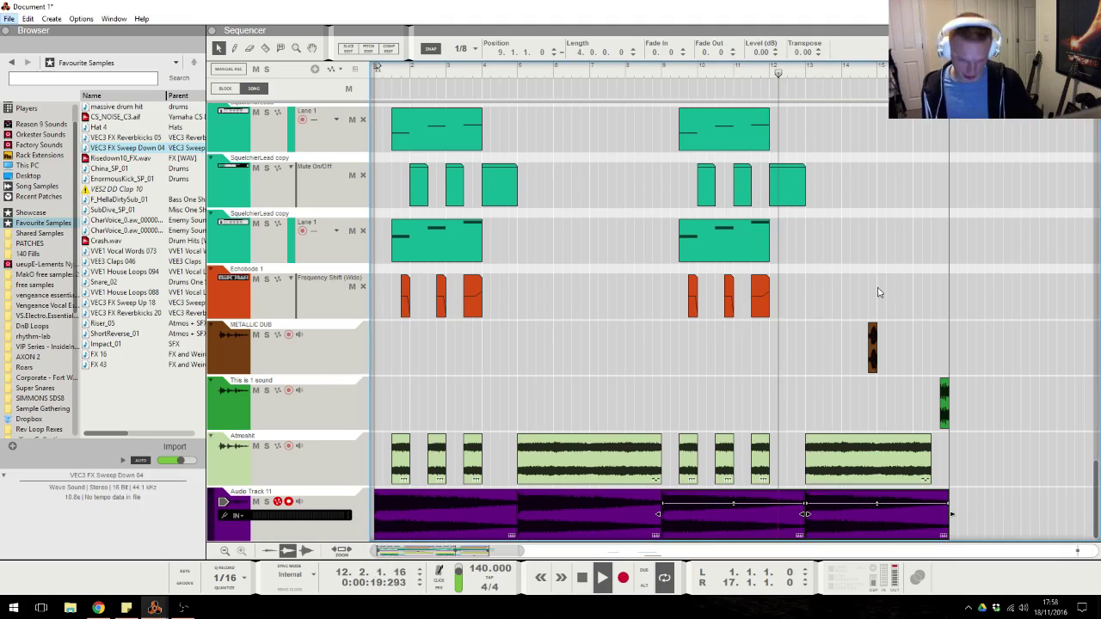
Listen to the arrangement with the adjusted sweep on Audio Track 11, stop playback and check the stream chat.
{"action": "left_click", "coordinate": [884, 265]}
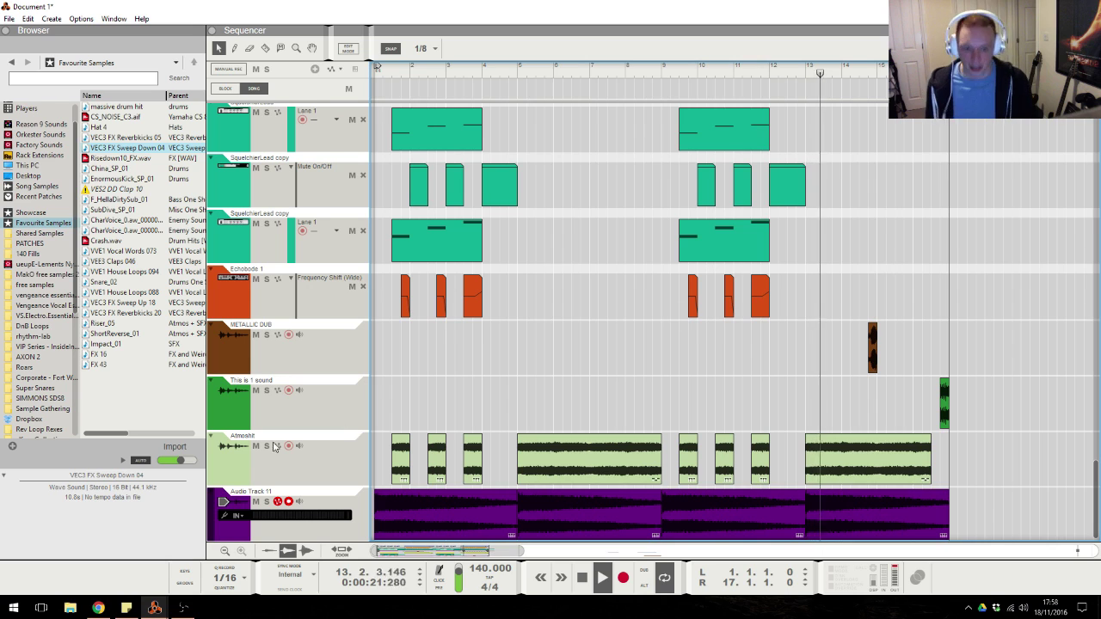
{"action": "left_click", "coordinate": [314, 526]}
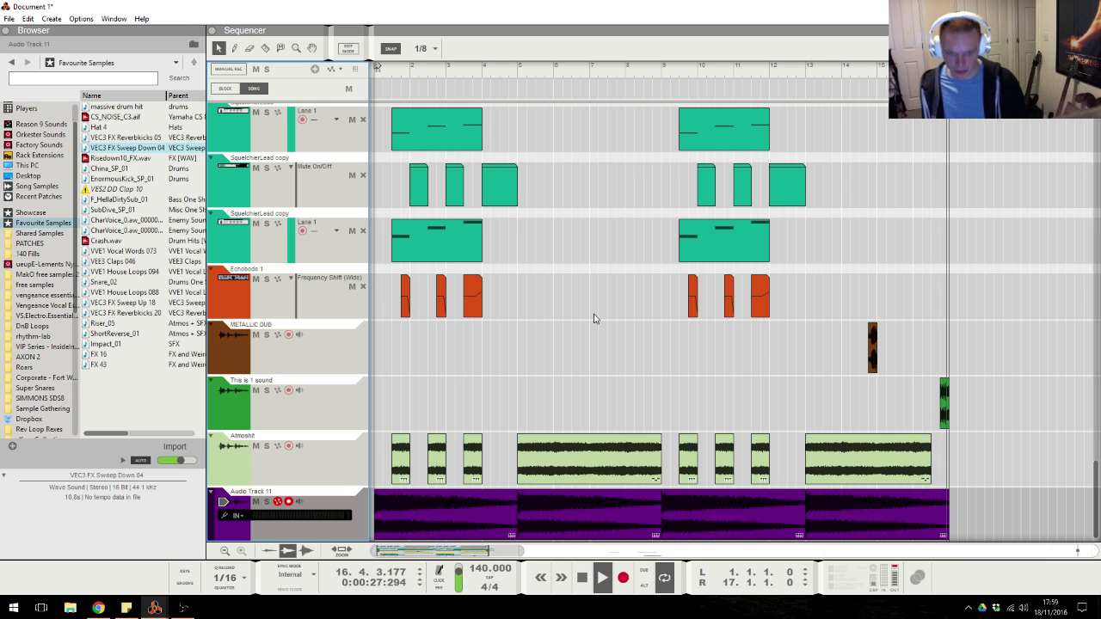
{"action": "key", "text": "space"}
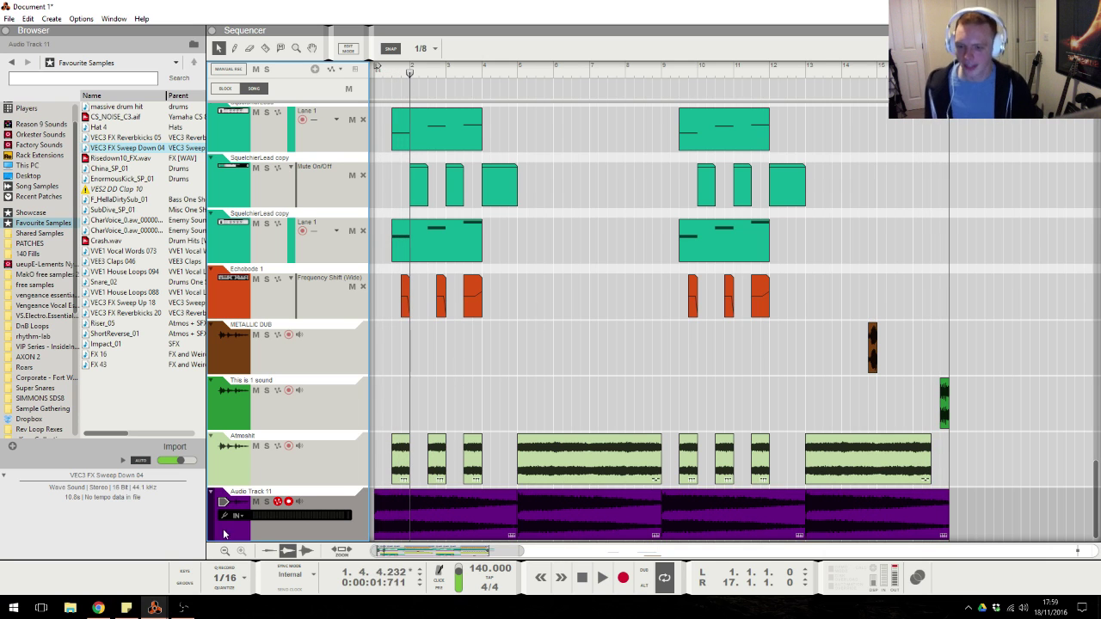
{"action": "left_click", "coordinate": [98, 607]}
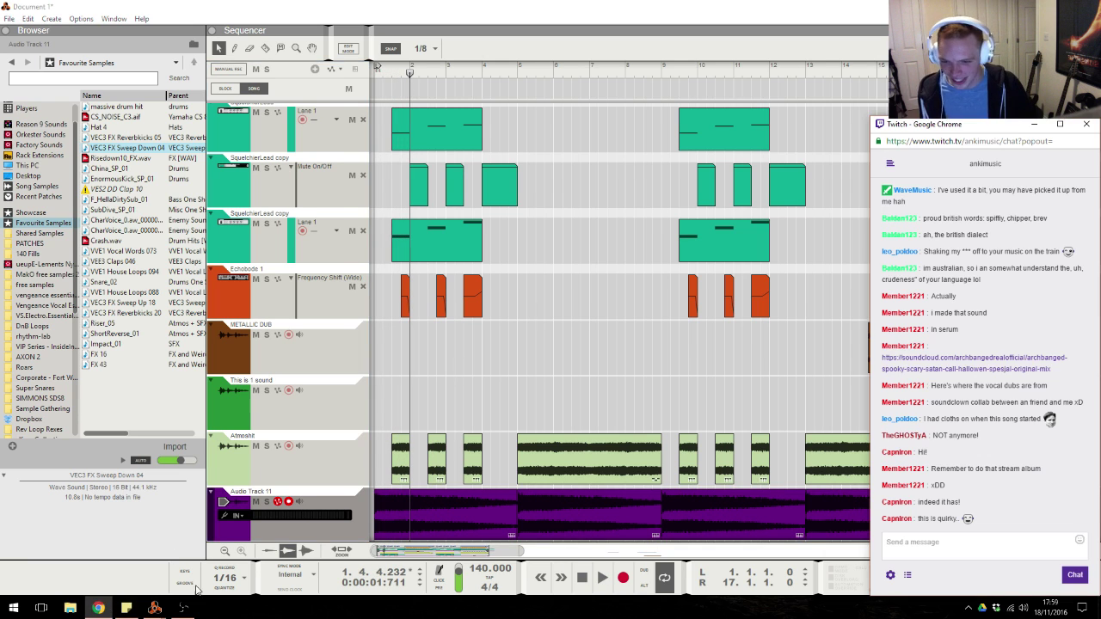
{"action": "left_click", "coordinate": [607, 367]}
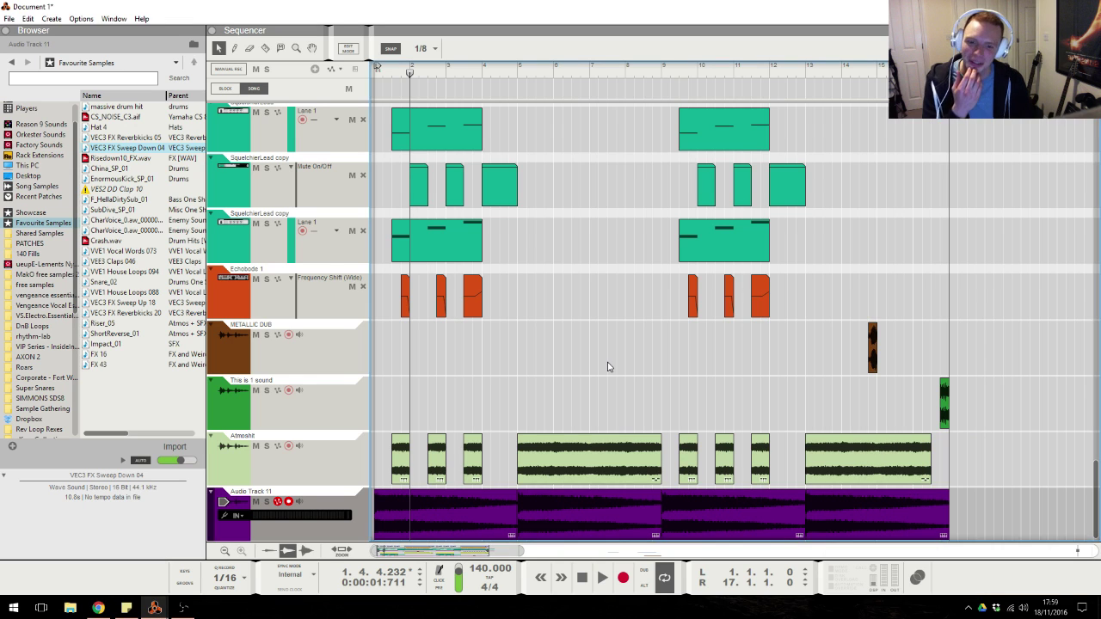
Create an audio track below Audio Track 11 and import the Risedown10_FX.wav sample at bar 5.
{"action": "left_click_drag", "start_coordinate": [409, 71], "coordinate": [376, 72]}
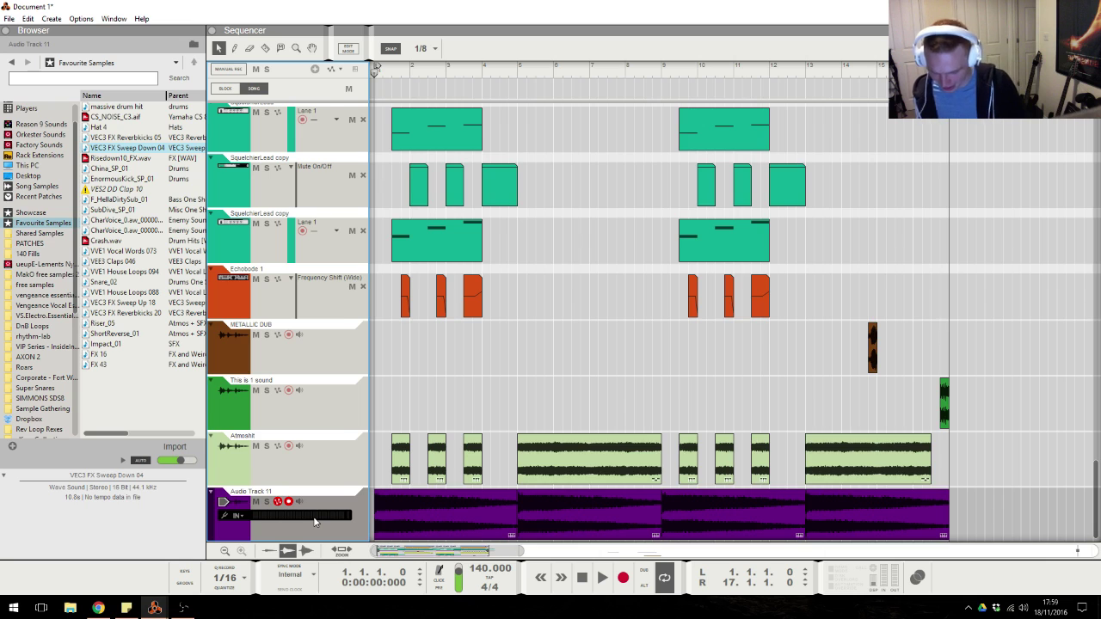
{"action": "key", "text": "ctrl+t"}
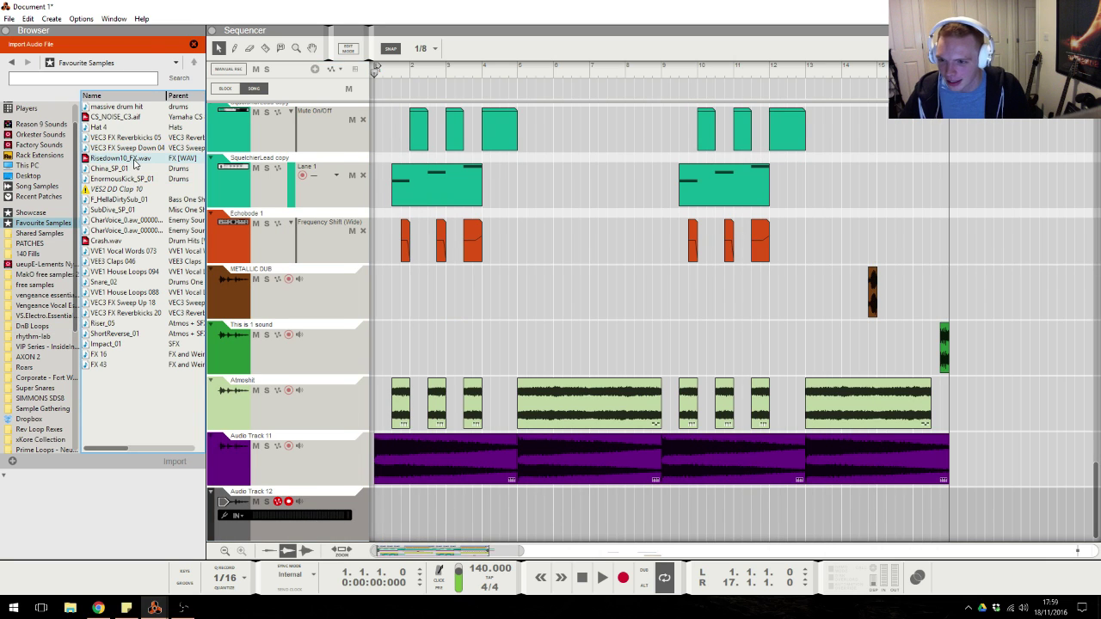
{"action": "left_click_drag", "start_coordinate": [133, 163], "coordinate": [578, 515]}
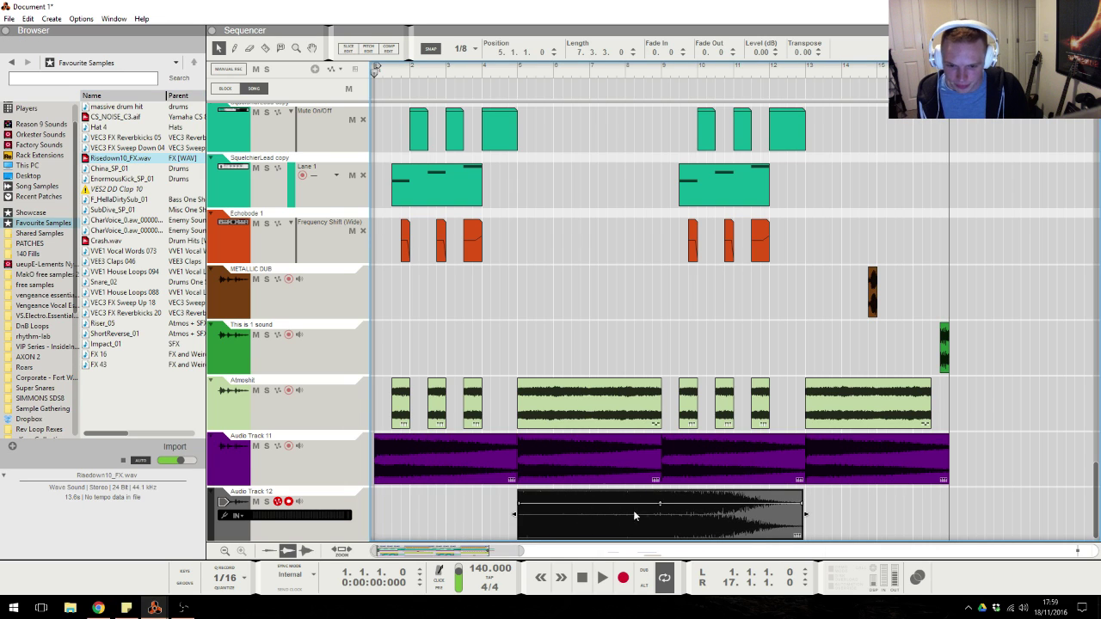
Trim the Risedown10_FX clip to four bars and copy it to bar 13, with the clip level at -1.84 dB.
{"action": "left_click_drag", "start_coordinate": [808, 518], "coordinate": [693, 518]}
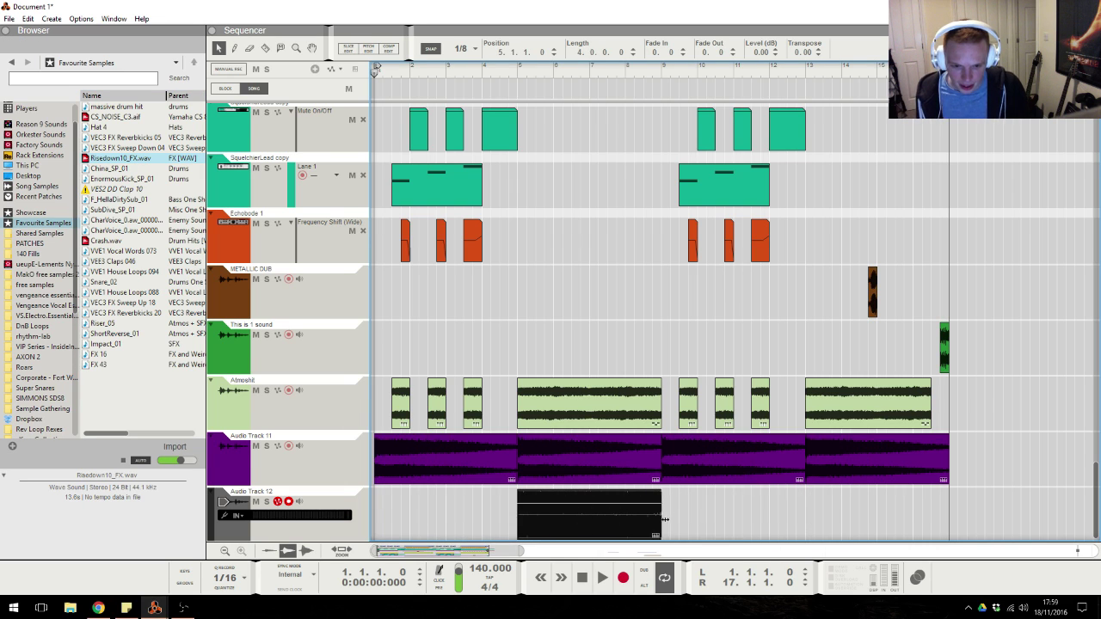
{"action": "left_click_drag", "start_coordinate": [558, 515], "coordinate": [846, 505]}
{"action": "left_click_drag", "start_coordinate": [445, 516], "coordinate": [1074, 526]}
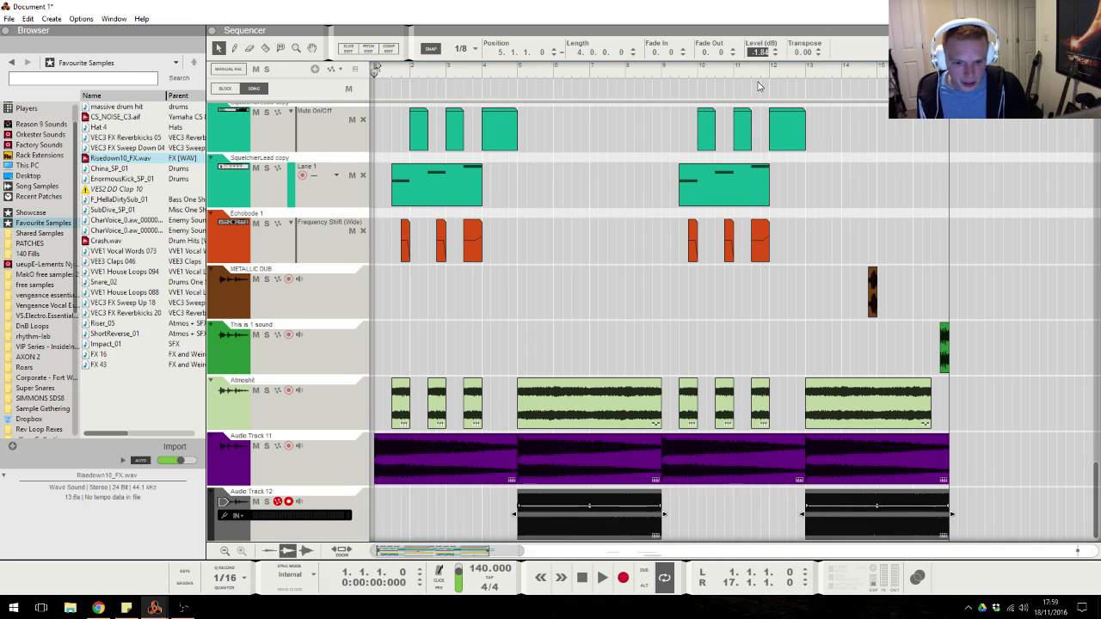
High-pass Audio Track 12 at 688.8 Hz in the Spectrum EQ and turn on the EQ to lower its high-frequency band.
{"action": "key", "text": "alt+Tab"}
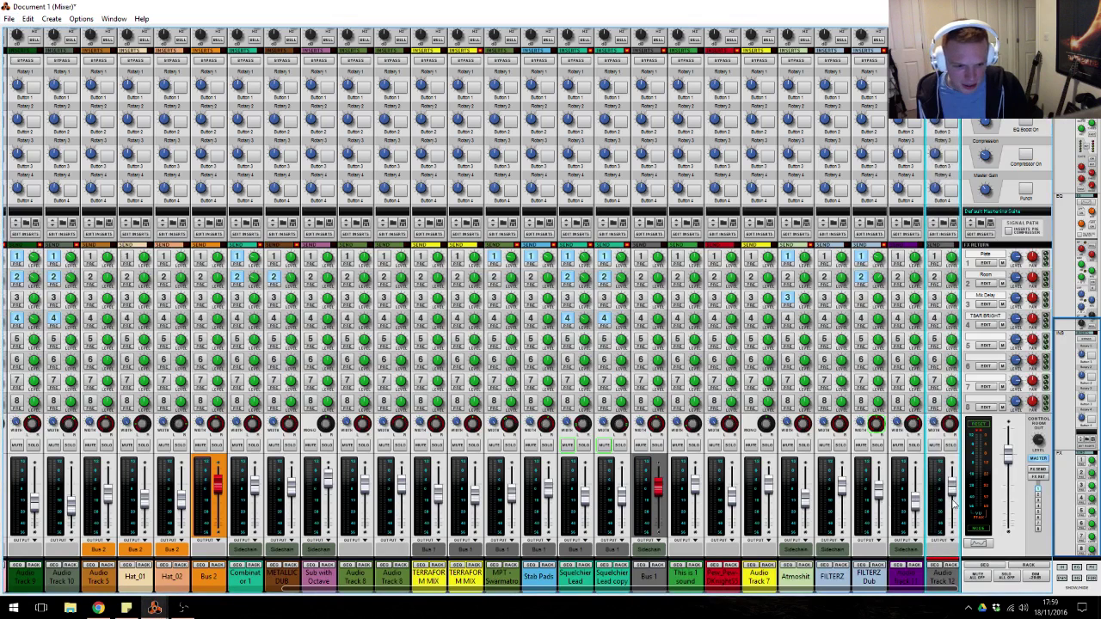
{"action": "key", "text": "F2"}
{"action": "left_click", "coordinate": [990, 165]}
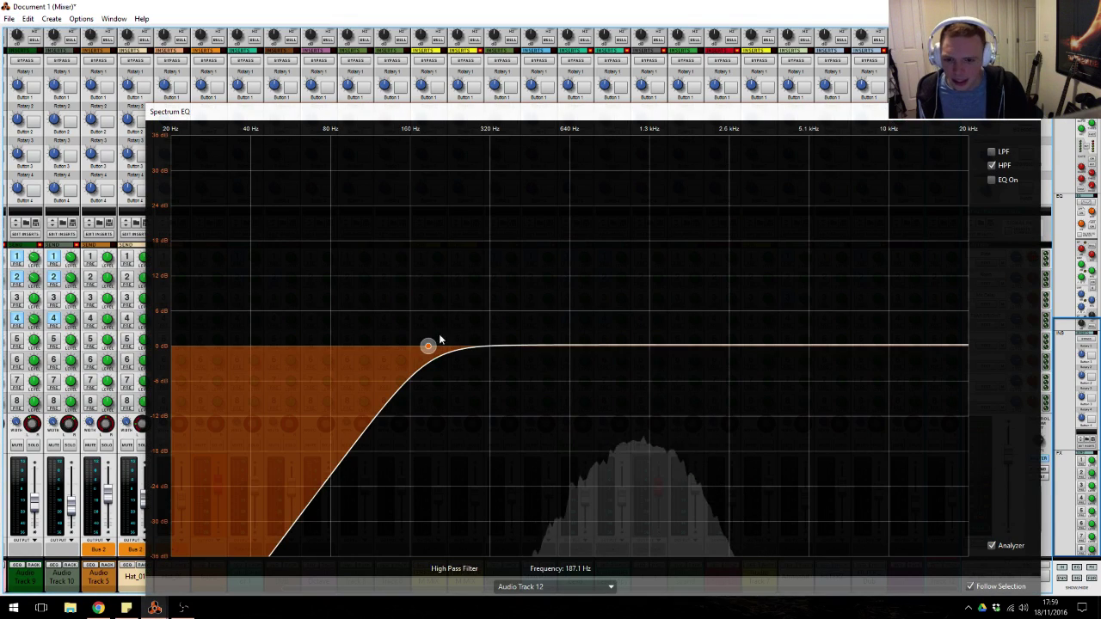
{"action": "left_click_drag", "start_coordinate": [448, 347], "coordinate": [577, 347]}
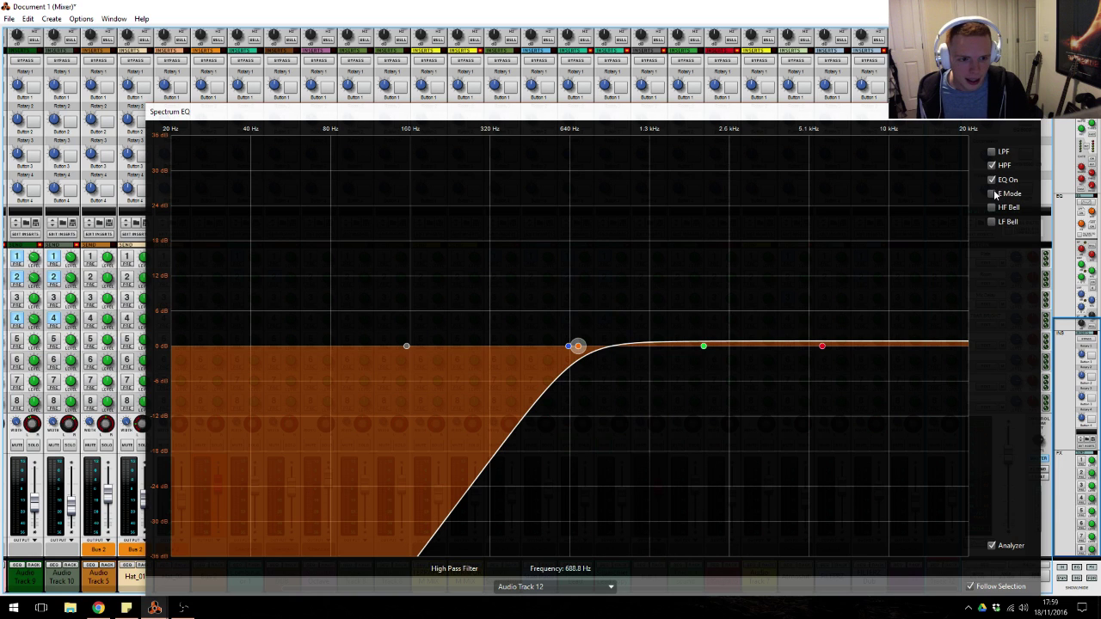
{"action": "left_click", "coordinate": [822, 346]}
{"action": "left_click_drag", "start_coordinate": [821, 346], "coordinate": [828, 376]}
Send Audio Track 12 to FX1 at -19.67 dB and route its output to the Sidechain bus.
{"action": "key", "text": "F2"}
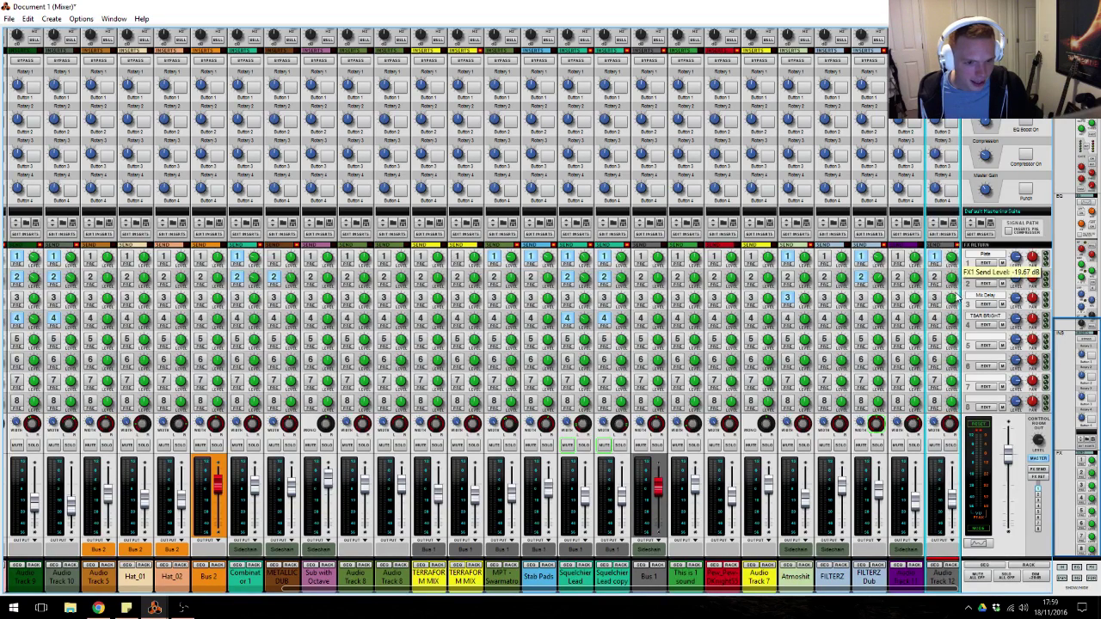
{"action": "right_click", "coordinate": [946, 465]}
{"action": "key", "text": "alt+Tab"}
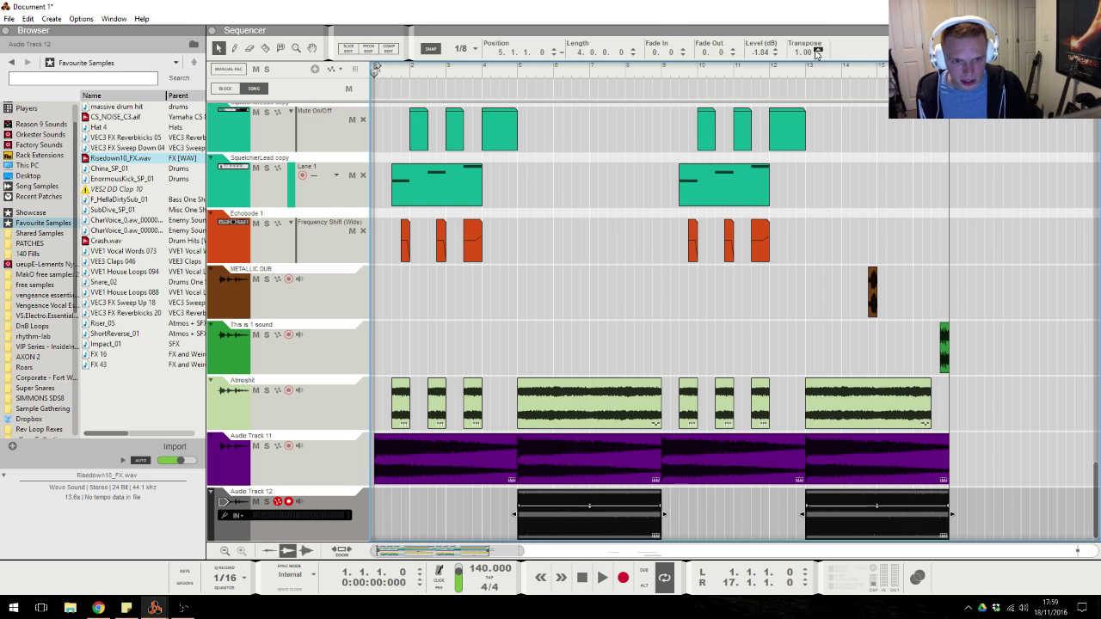
Transpose the Audio Track 12 clips upward and audition them from just before bar 5.
{"action": "left_click", "coordinate": [628, 243]}
{"action": "key", "text": "space"}
{"action": "left_click", "coordinate": [506, 71]}
{"action": "key", "text": "alt+Tab"}
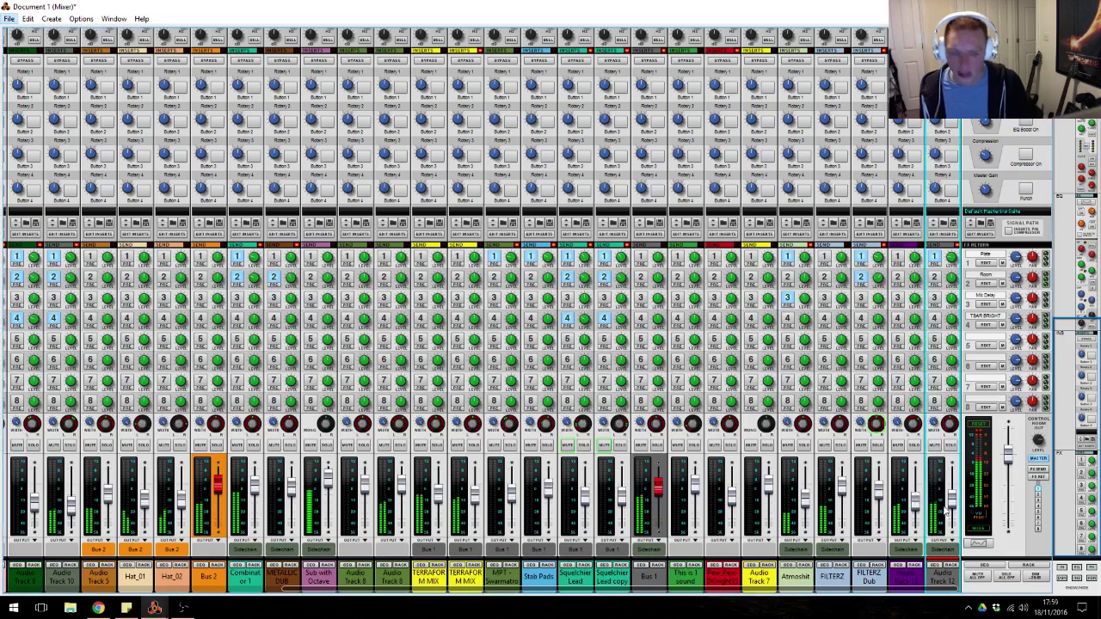
{"action": "key", "text": "alt+Tab"}
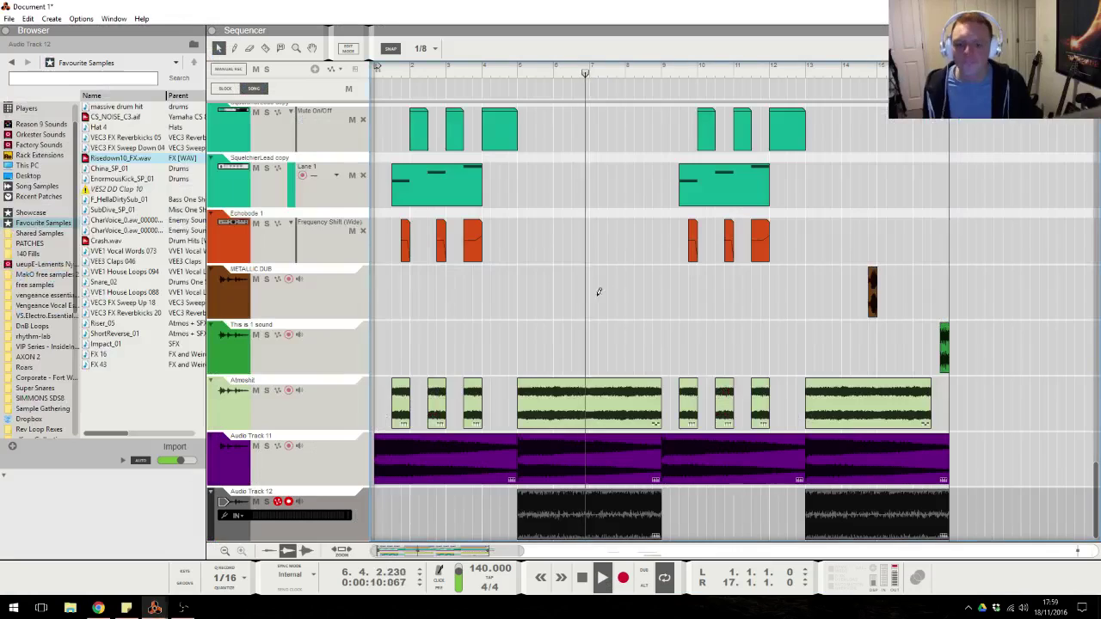
{"action": "left_click", "coordinate": [110, 608]}
{"action": "left_click", "coordinate": [573, 300]}
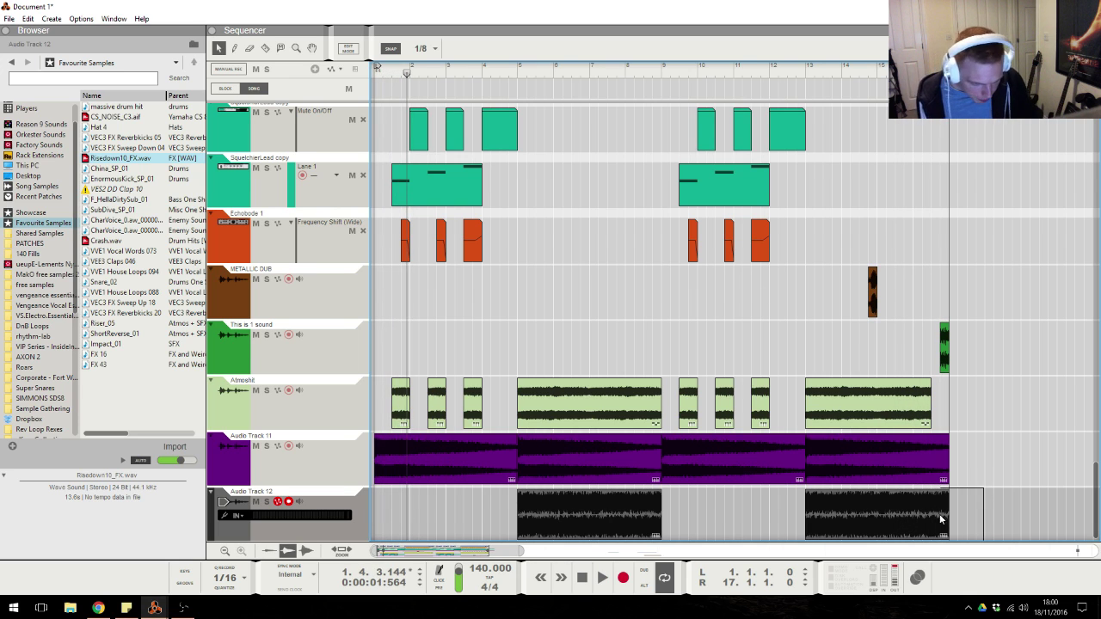
Shorten the last clips on Audio Track 11 and Audio Track 12 to 3.2.0.0 and review the whole arrangement.
{"action": "left_click_drag", "start_coordinate": [949, 450], "coordinate": [931, 450]}
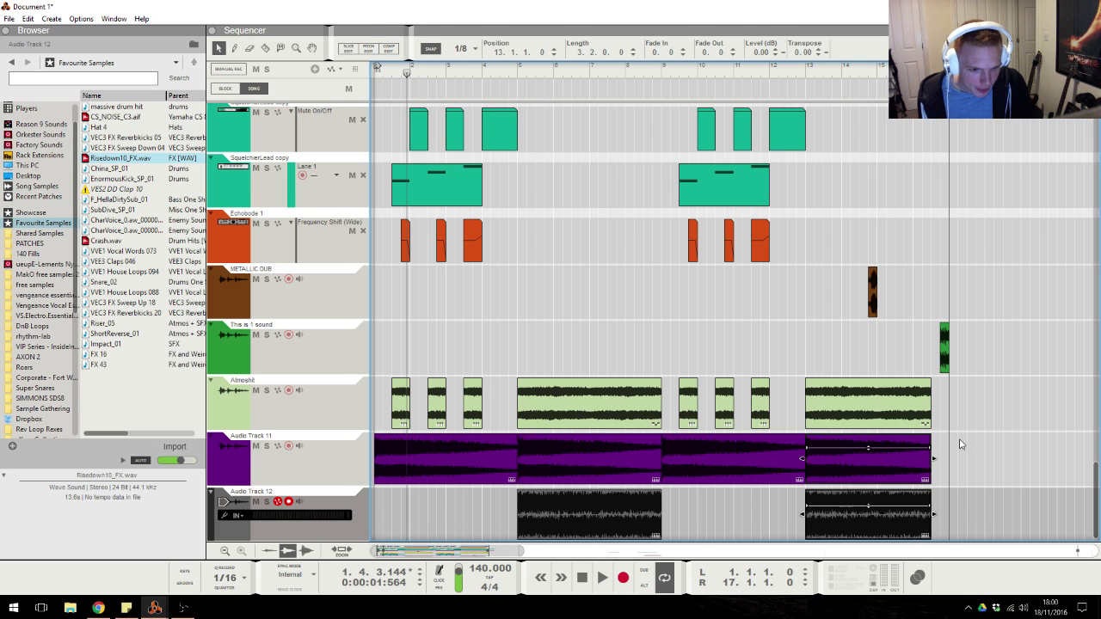
{"action": "left_click_drag", "start_coordinate": [527, 556], "coordinate": [906, 555]}
{"action": "scroll", "coordinate": [798, 341], "scroll_direction": "up", "scroll_amount": 1}
{"action": "scroll", "coordinate": [791, 343], "scroll_direction": "up", "scroll_amount": 8}
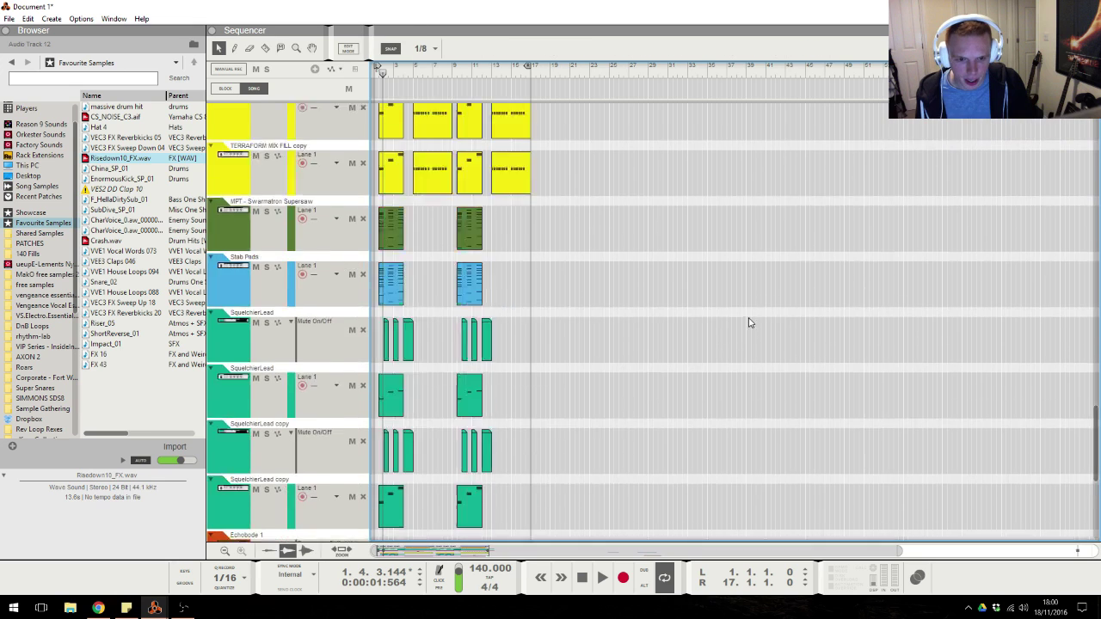
{"action": "scroll", "coordinate": [718, 400], "scroll_direction": "down", "scroll_amount": 15}
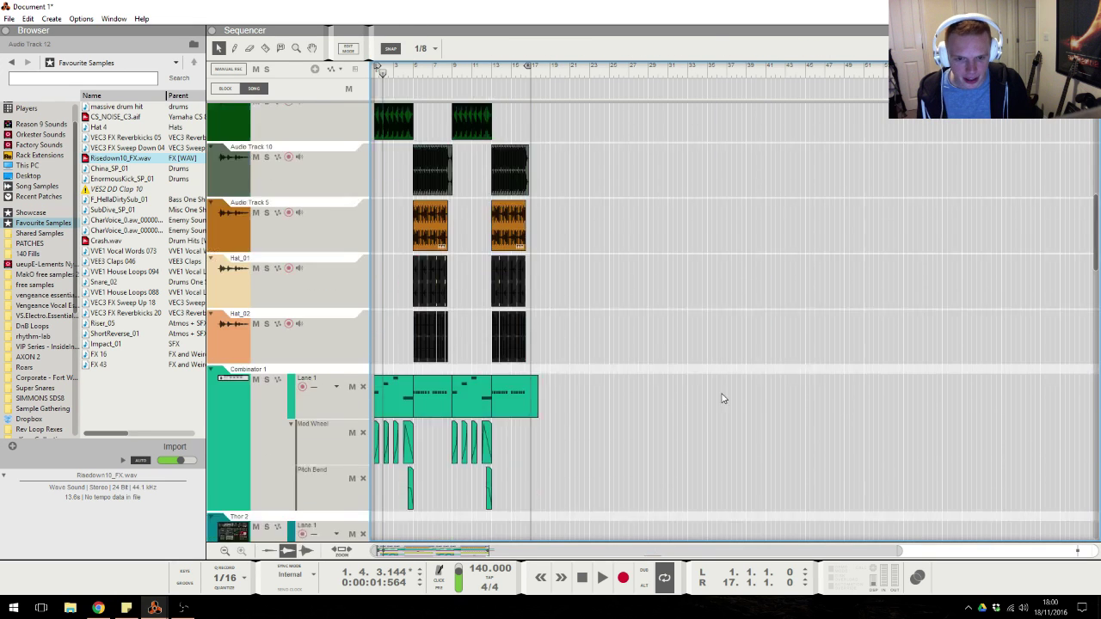
{"action": "scroll", "coordinate": [691, 420], "scroll_direction": "down", "scroll_amount": 2}
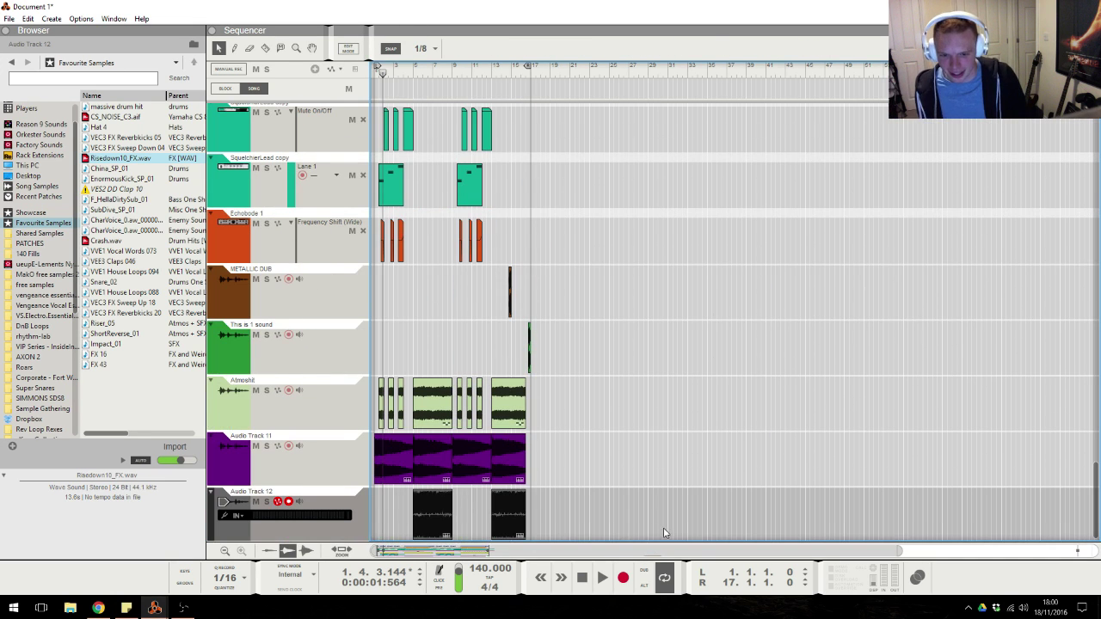
Create an audio track below Audio Track 12 and set the song position to bar 5.
{"action": "key", "text": "ctrl+t"}
{"action": "left_click", "coordinate": [413, 72]}
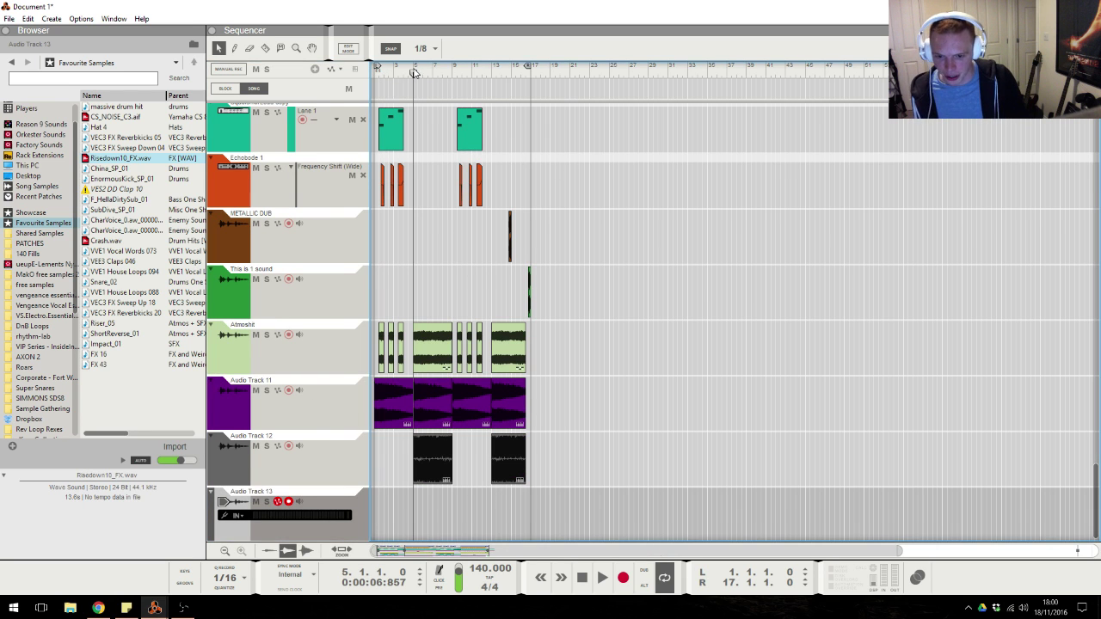
{"action": "scroll", "coordinate": [413, 72], "scroll_direction": "up", "scroll_amount": 3}
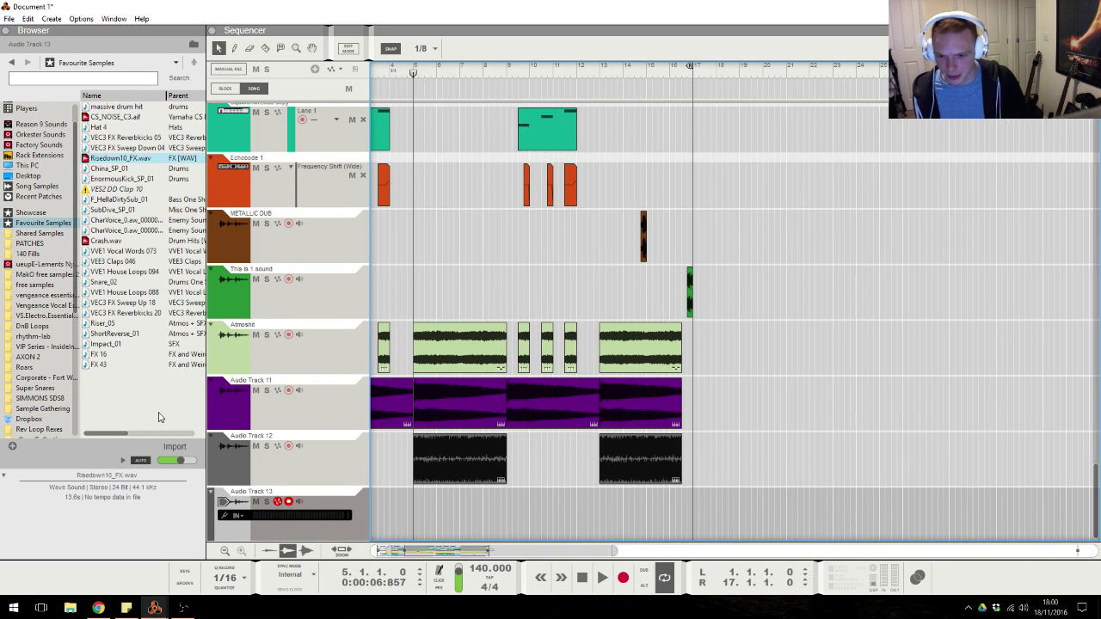
{"action": "left_click", "coordinate": [99, 607]}
{"action": "left_click", "coordinate": [561, 283]}
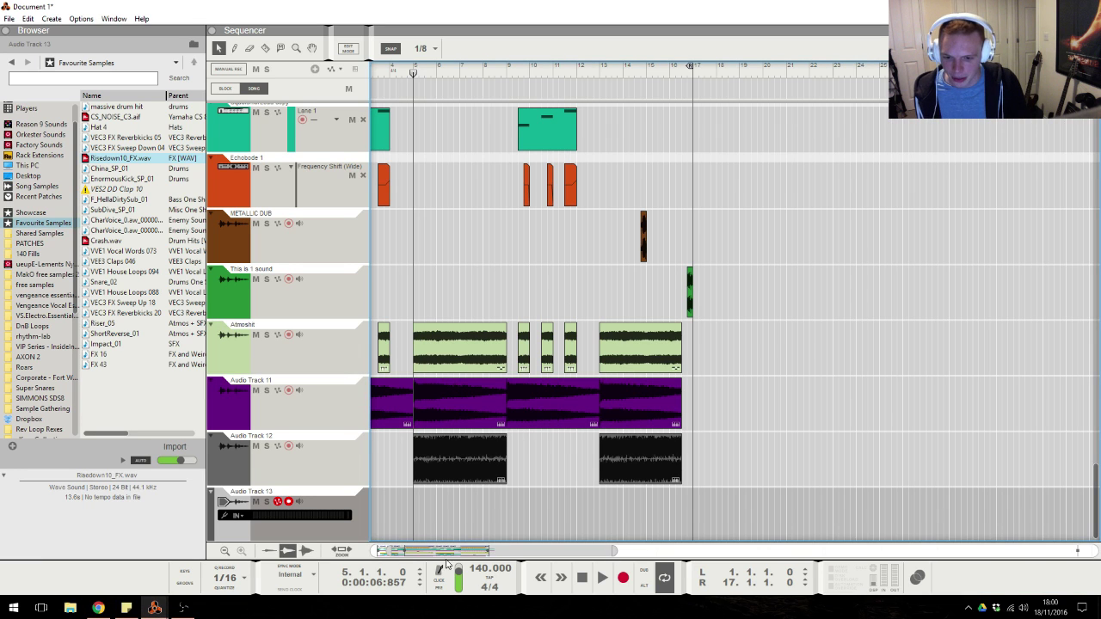
{"action": "left_click_drag", "start_coordinate": [443, 550], "coordinate": [327, 538]}
{"action": "scroll", "coordinate": [518, 285], "scroll_direction": "up", "scroll_amount": 3}
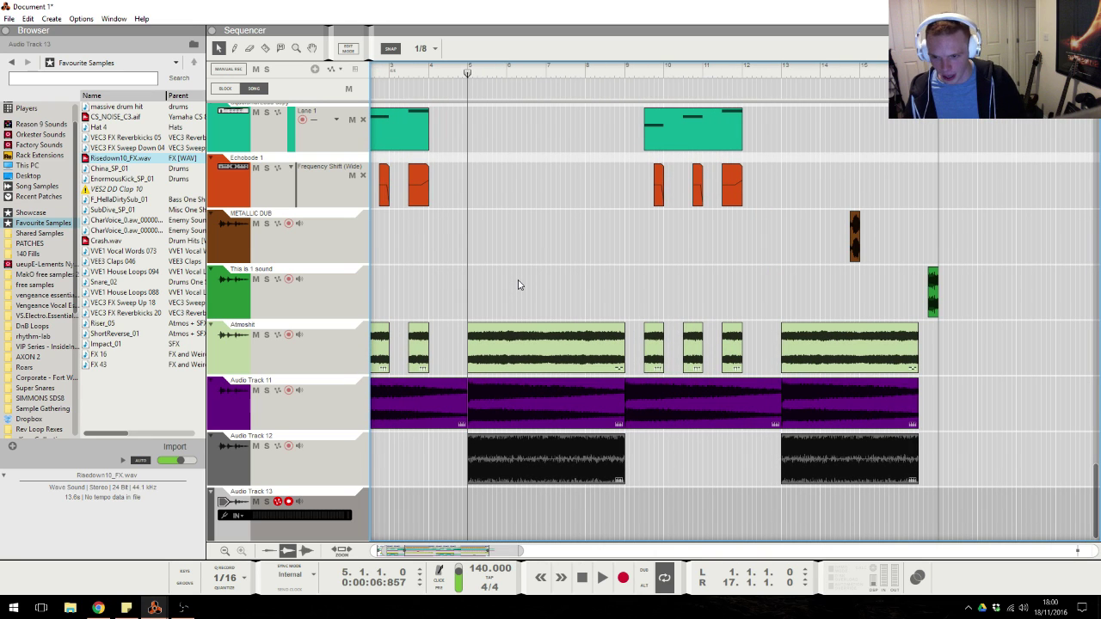
Import the VEC3 FX Sweep Up 18 sample on Audio Track 13 and fit clips at bars 5 and 13 to the Audio Track 12 clip lengths.
{"action": "left_click", "coordinate": [112, 324]}
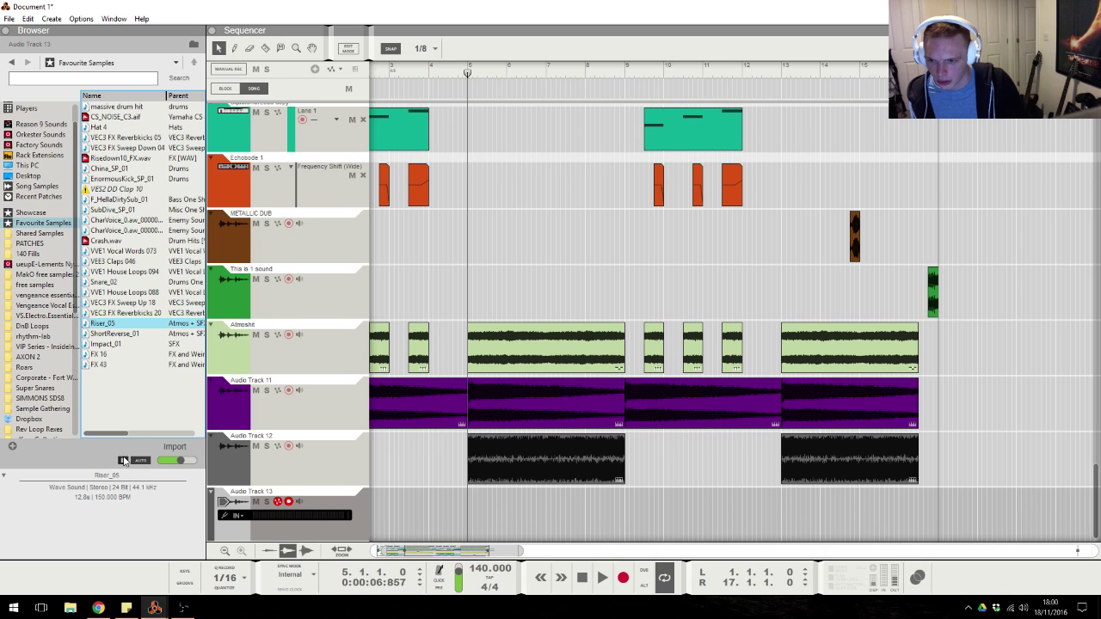
{"action": "left_click_drag", "start_coordinate": [142, 307], "coordinate": [326, 481]}
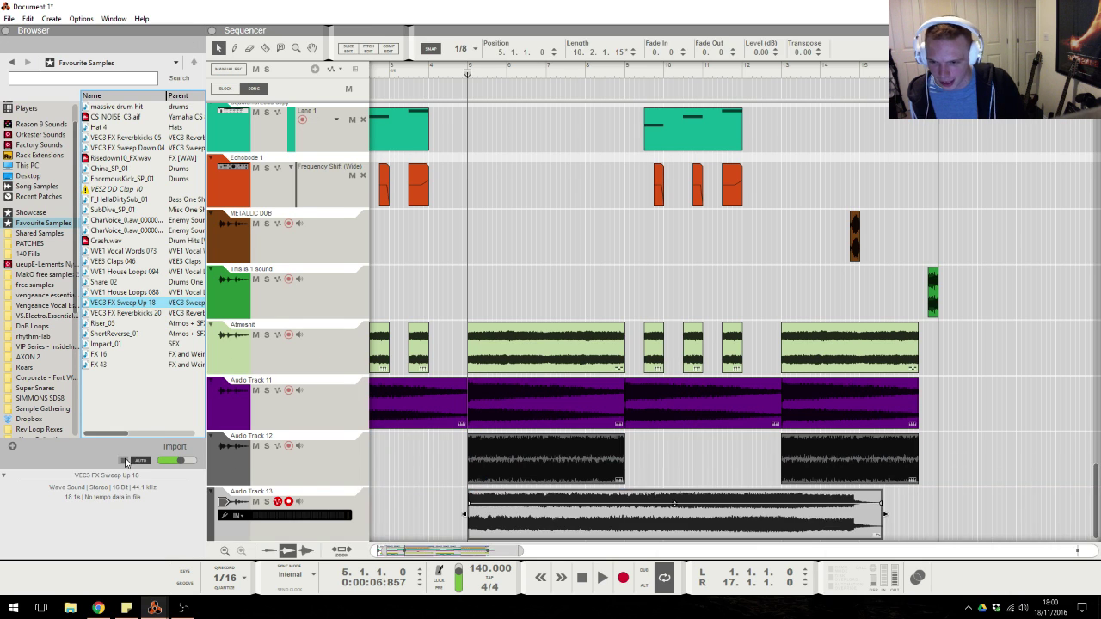
{"action": "left_click_drag", "start_coordinate": [890, 521], "coordinate": [926, 521]}
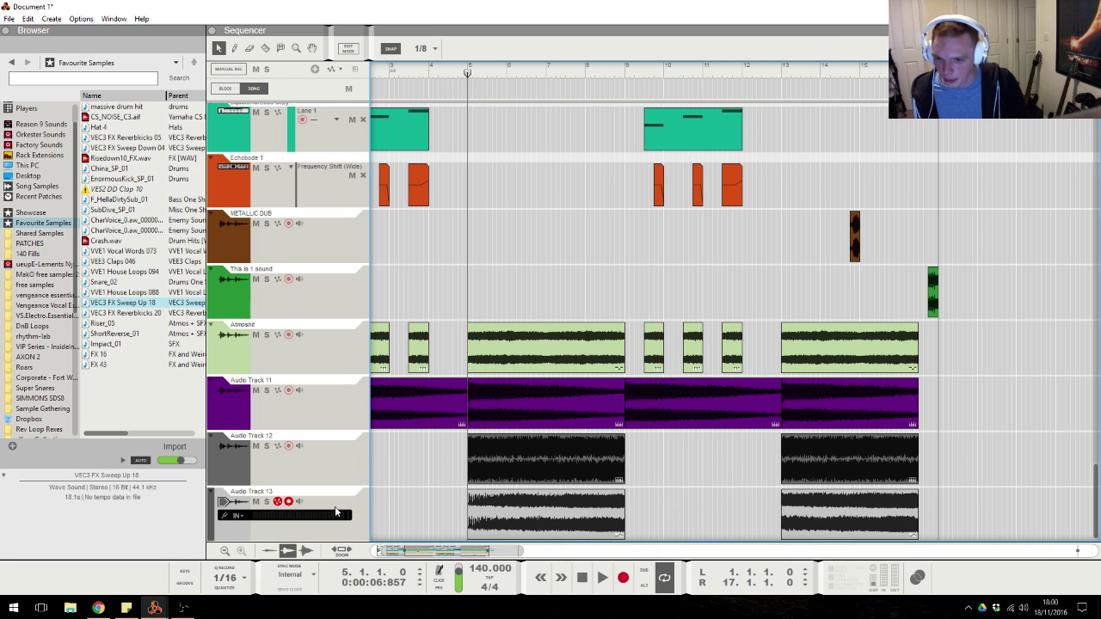
Route Audio Track 13's output to the Sidechain bus and lower its fader slightly.
{"action": "key", "text": "alt+Tab"}
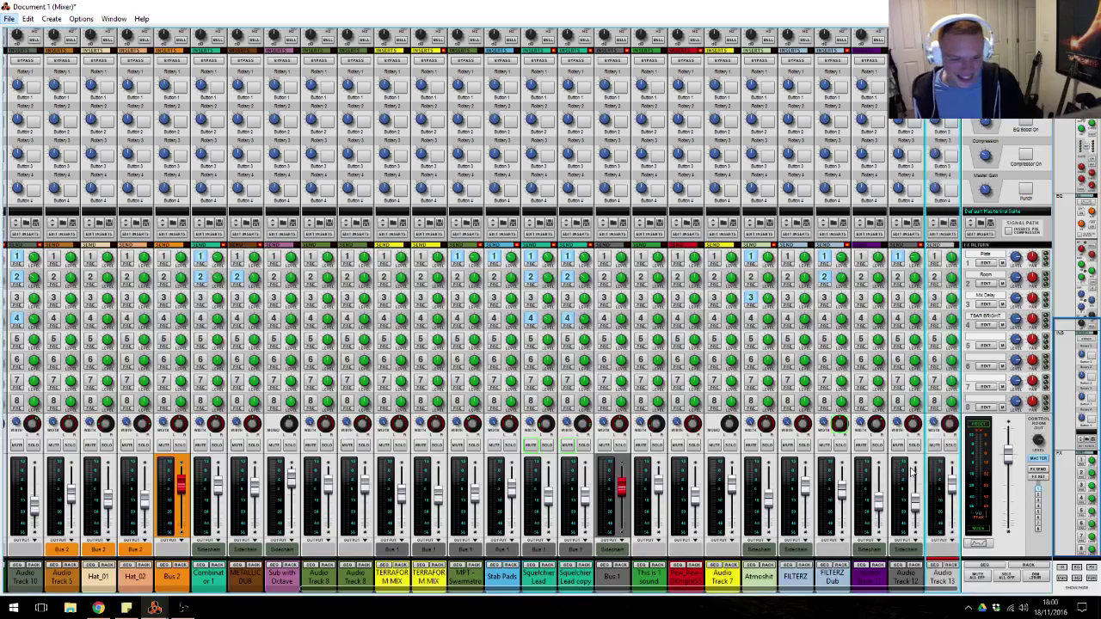
{"action": "left_click", "coordinate": [944, 548]}
{"action": "left_click", "coordinate": [967, 509]}
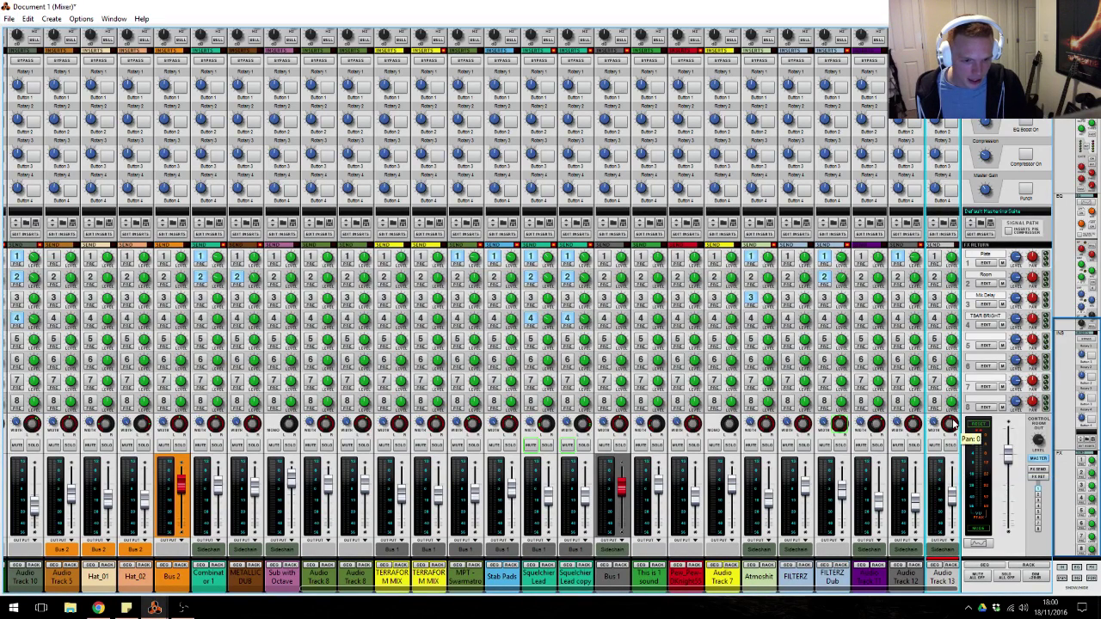
Enable FX sends 1 and 2 on the Audio Track 13 channel and reduce the send 2 level.
{"action": "left_click", "coordinate": [934, 256]}
{"action": "left_click", "coordinate": [934, 277]}
{"action": "left_click_drag", "start_coordinate": [952, 278], "coordinate": [958, 322]}
High-pass Audio Track 13 at 455.7 Hz in the Spectrum EQ and slightly cut its upper-mid band near 2 kHz.
{"action": "key", "text": "F2"}
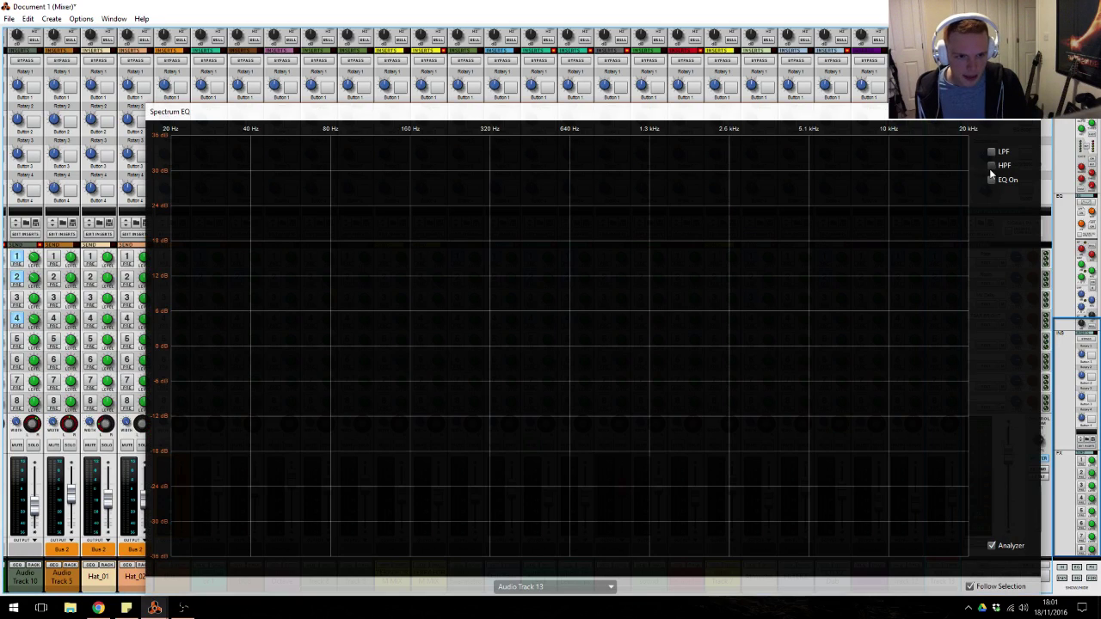
{"action": "left_click", "coordinate": [991, 166]}
{"action": "left_click_drag", "start_coordinate": [427, 345], "coordinate": [530, 346]}
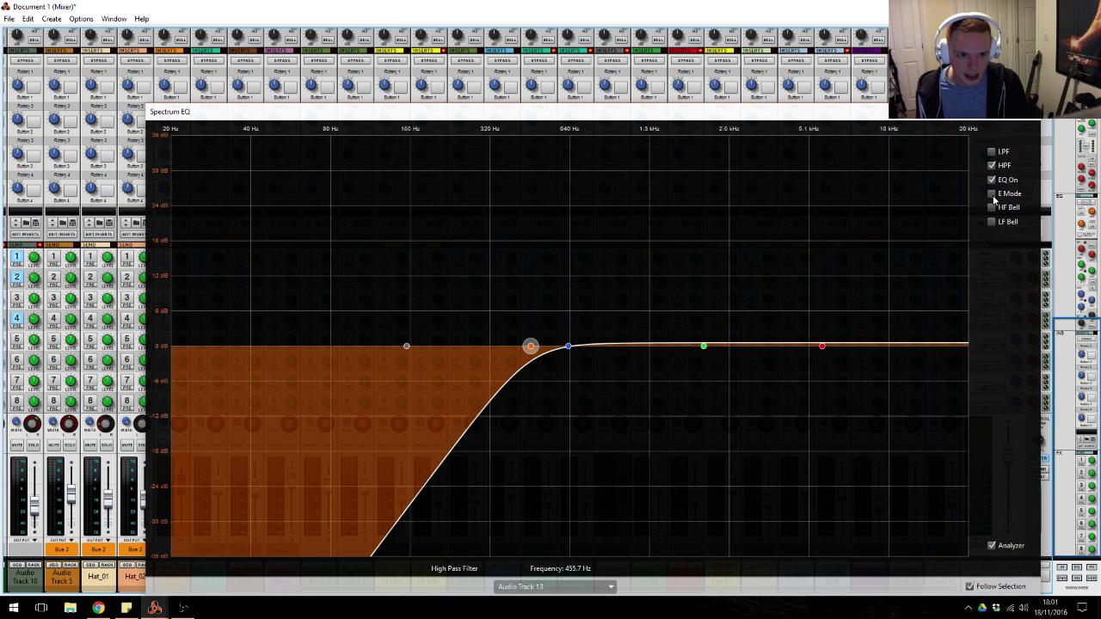
{"action": "left_click_drag", "start_coordinate": [703, 347], "coordinate": [709, 360]}
{"action": "key", "text": "F2"}
Play the arrangement from before bar 5 to audition the new sweep-up on Audio Track 13.
{"action": "key", "text": "alt+Tab"}
{"action": "left_click", "coordinate": [444, 327]}
{"action": "key", "text": "space"}
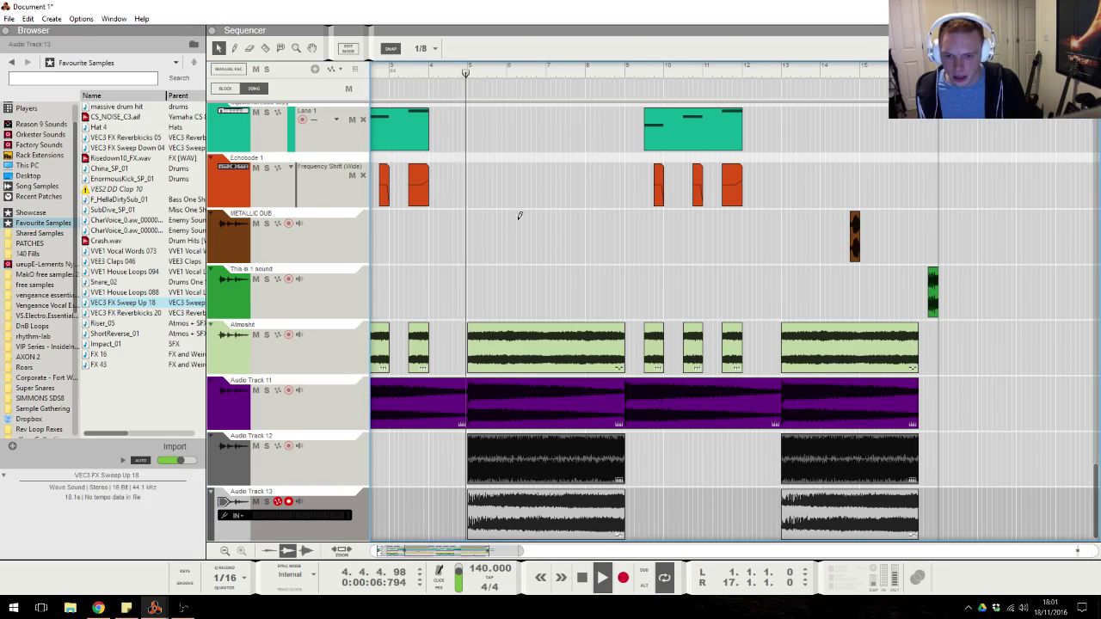
Close the Spectrum EQ and lower Audio Track 13's fader slightly in the mixer.
{"action": "key", "text": "alt+Tab"}
{"action": "mouse_move", "coordinate": [954, 502]}
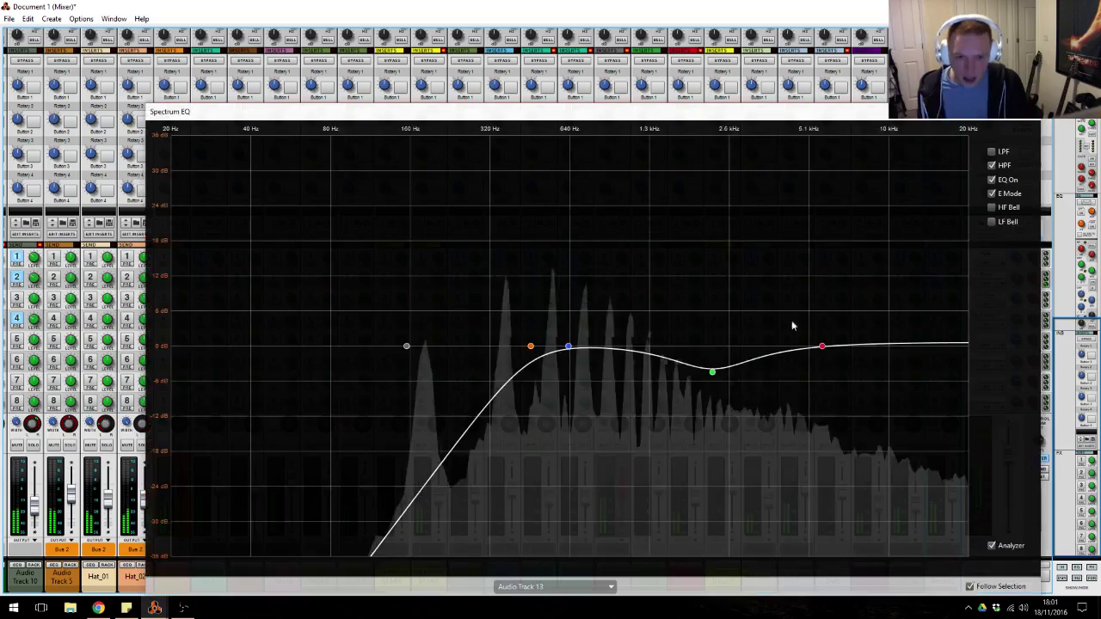
{"action": "key", "text": "F2"}
{"action": "key", "text": "F2"}
{"action": "left_click_drag", "start_coordinate": [953, 501], "coordinate": [952, 509]}
{"action": "key", "text": "alt+Tab"}
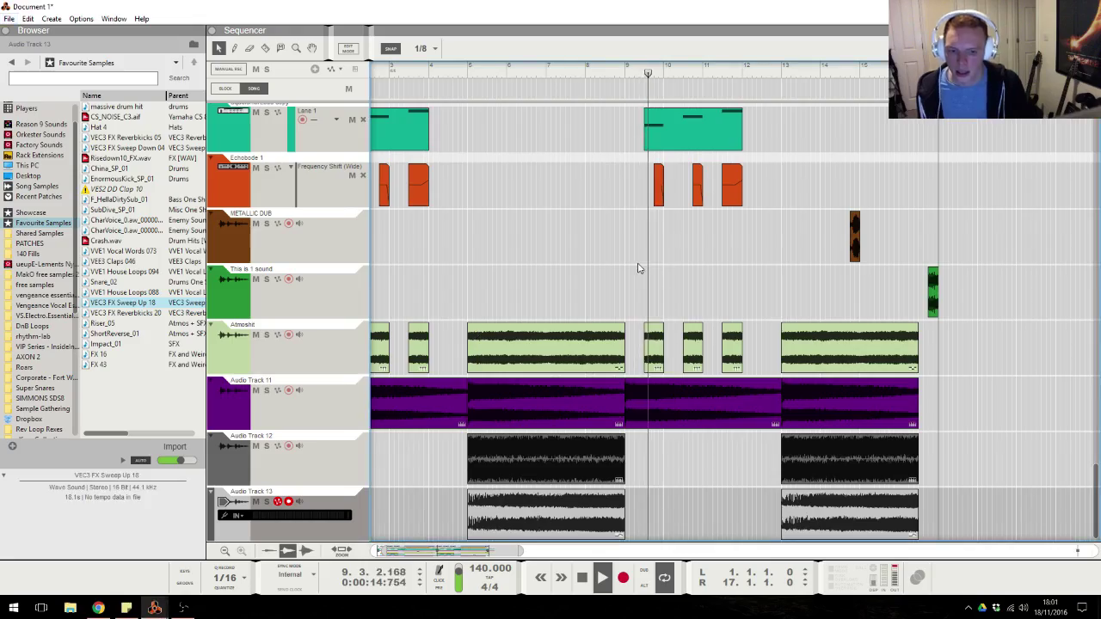
Shorten the bar-5 clips on Audio Track 13 and Audio Track 12 to a length of 3.2.2.
{"action": "left_click", "coordinate": [608, 511]}
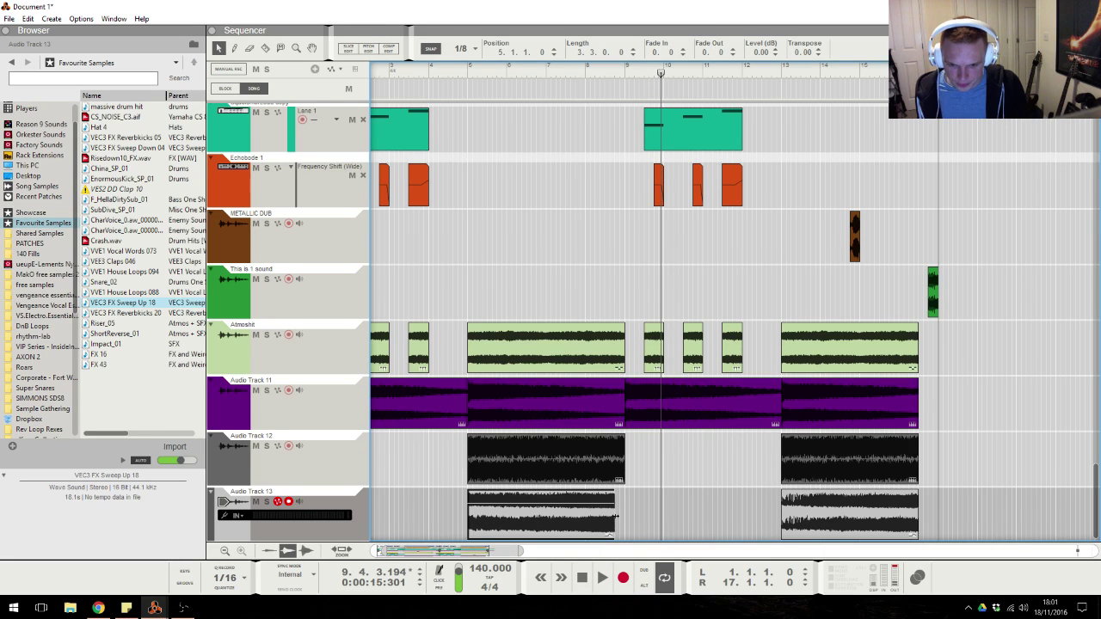
{"action": "left_click_drag", "start_coordinate": [616, 73], "coordinate": [605, 73]}
{"action": "key", "text": "space"}
{"action": "left_click_drag", "start_coordinate": [624, 456], "coordinate": [608, 455]}
{"action": "left_click", "coordinate": [613, 511]}
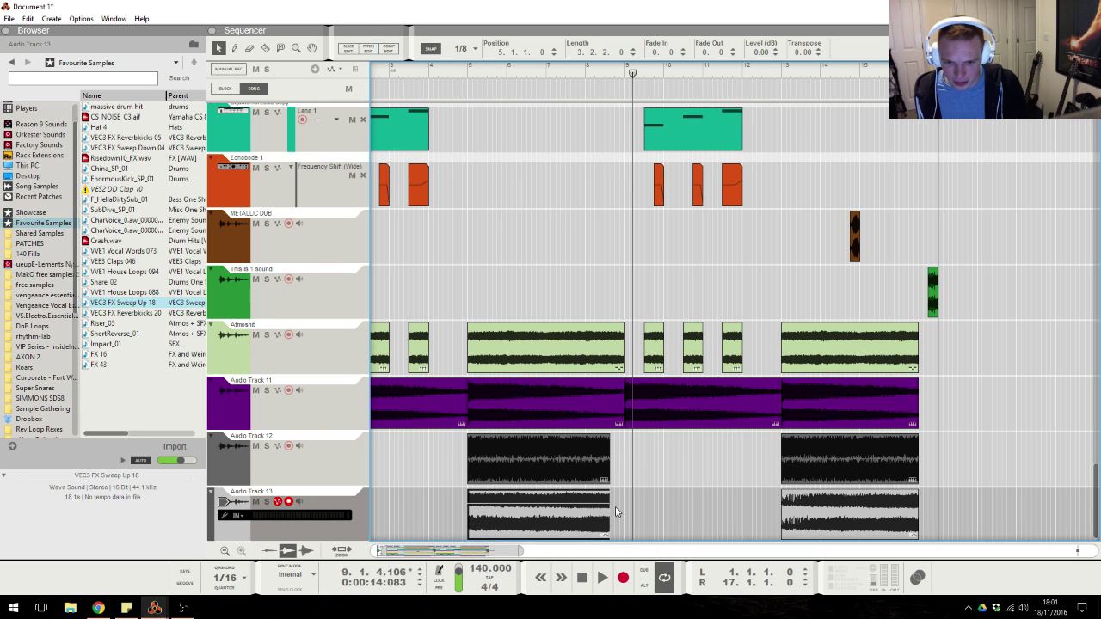
{"action": "left_click", "coordinate": [641, 490]}
Add a falling pan automation clip under FILTERZ Dub's first clip near the end of bar 8 and play that section.
{"action": "scroll", "coordinate": [621, 273], "scroll_direction": "up", "scroll_amount": 10}
{"action": "scroll", "coordinate": [622, 281], "scroll_direction": "down", "scroll_amount": 5}
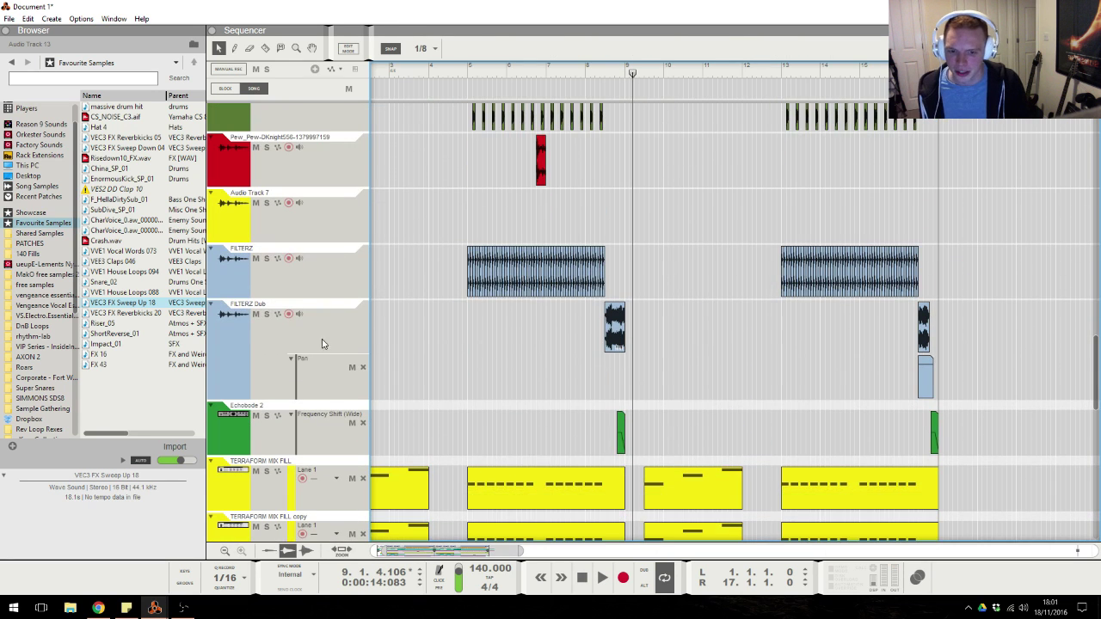
{"action": "left_click", "coordinate": [615, 377]}
{"action": "double_click", "coordinate": [615, 374]}
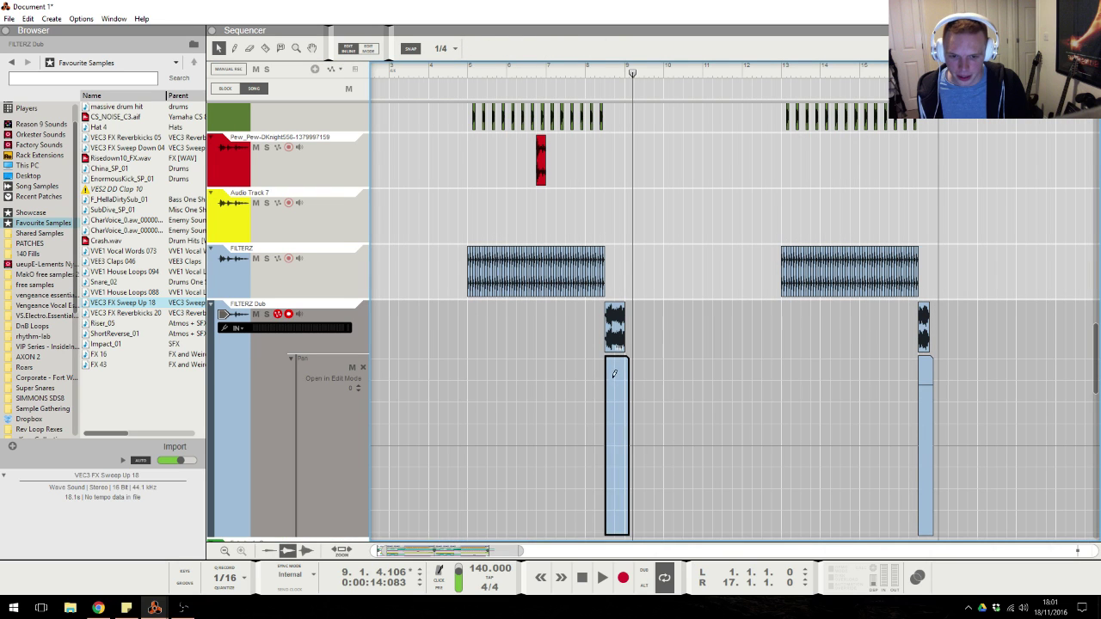
{"action": "key", "text": "space"}
{"action": "double_click", "coordinate": [673, 207]}
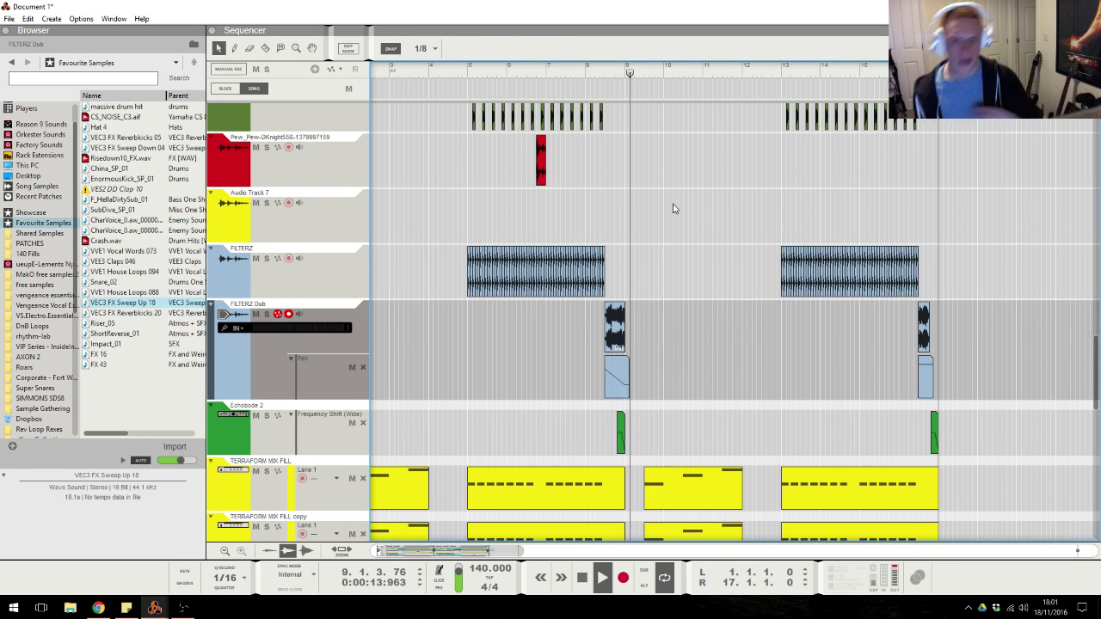
Return to the lowest sequencer tracks and check the Twitch chat in Chrome before going back to Reason.
{"action": "scroll", "coordinate": [479, 319], "scroll_direction": "left", "scroll_amount": 2}
{"action": "scroll", "coordinate": [479, 319], "scroll_direction": "down", "scroll_amount": 6}
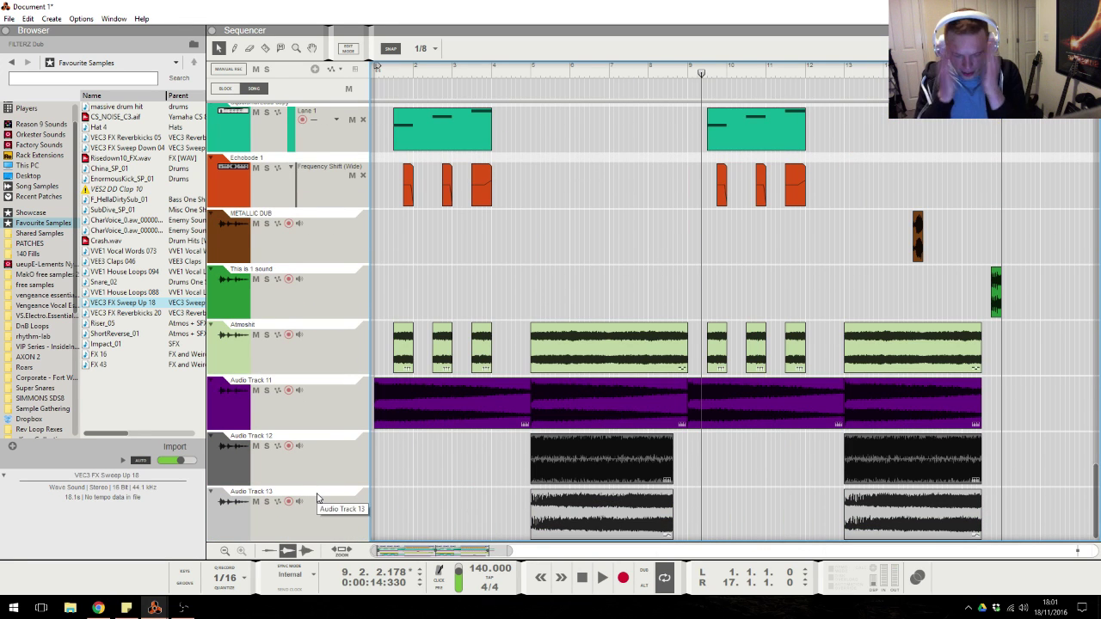
{"action": "left_click", "coordinate": [100, 608]}
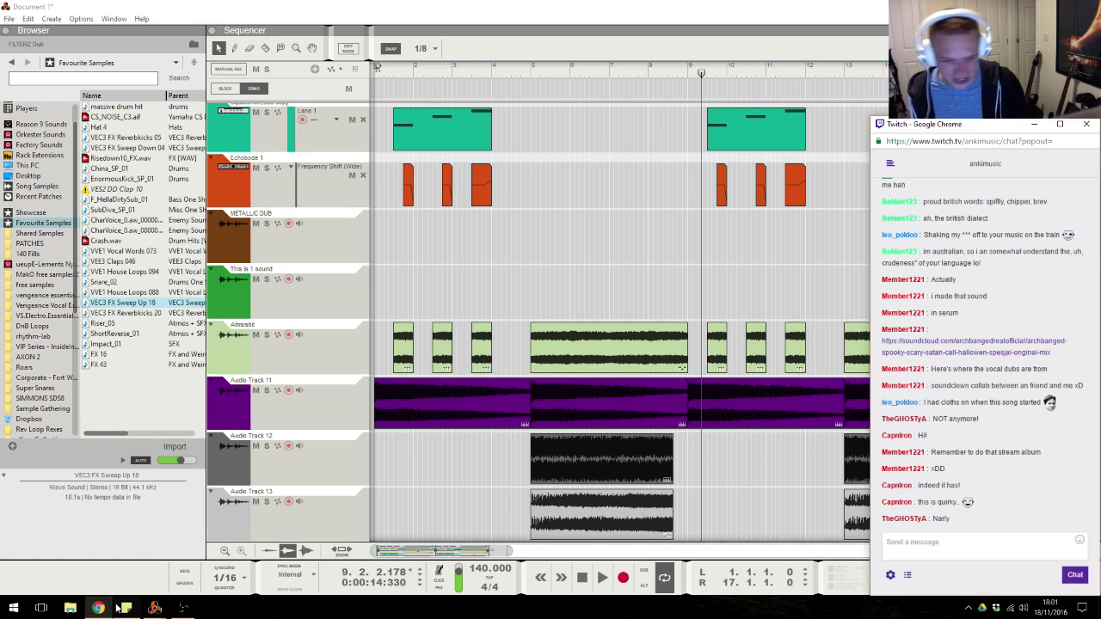
{"action": "left_click", "coordinate": [588, 248]}
Return the playhead to the song start, add an audio track below Audio Track 13 and start importing an audio file.
{"action": "key", "text": "Home"}
{"action": "left_click", "coordinate": [322, 525]}
{"action": "key", "text": "ctrl+t"}
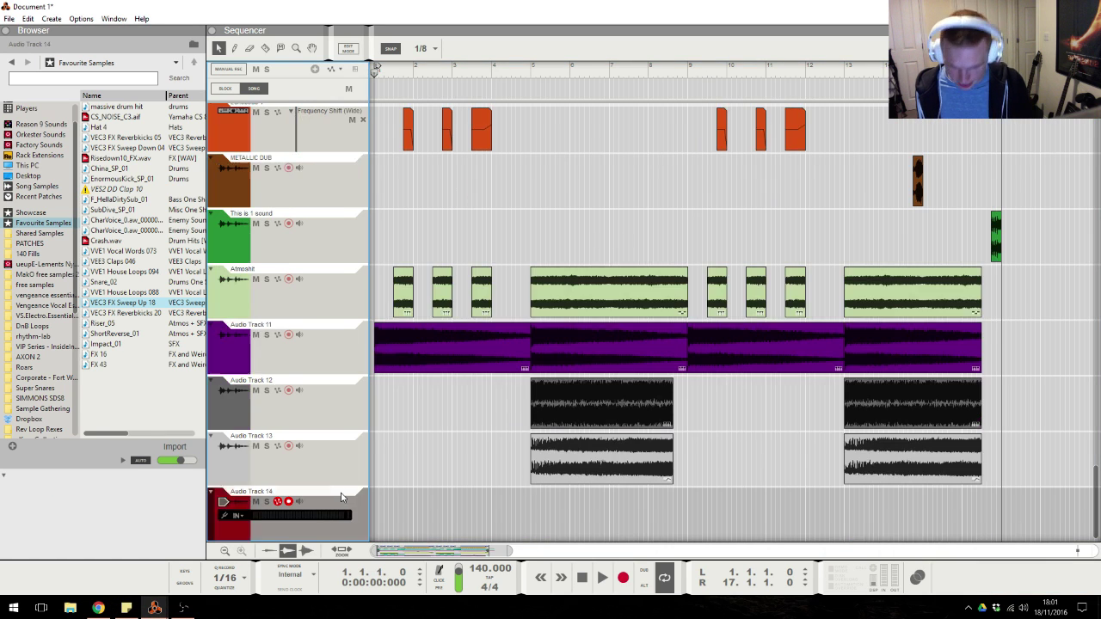
{"action": "key", "text": "ctrl+shift+i"}
{"action": "scroll", "coordinate": [7, 305], "scroll_direction": "down", "scroll_amount": 7}
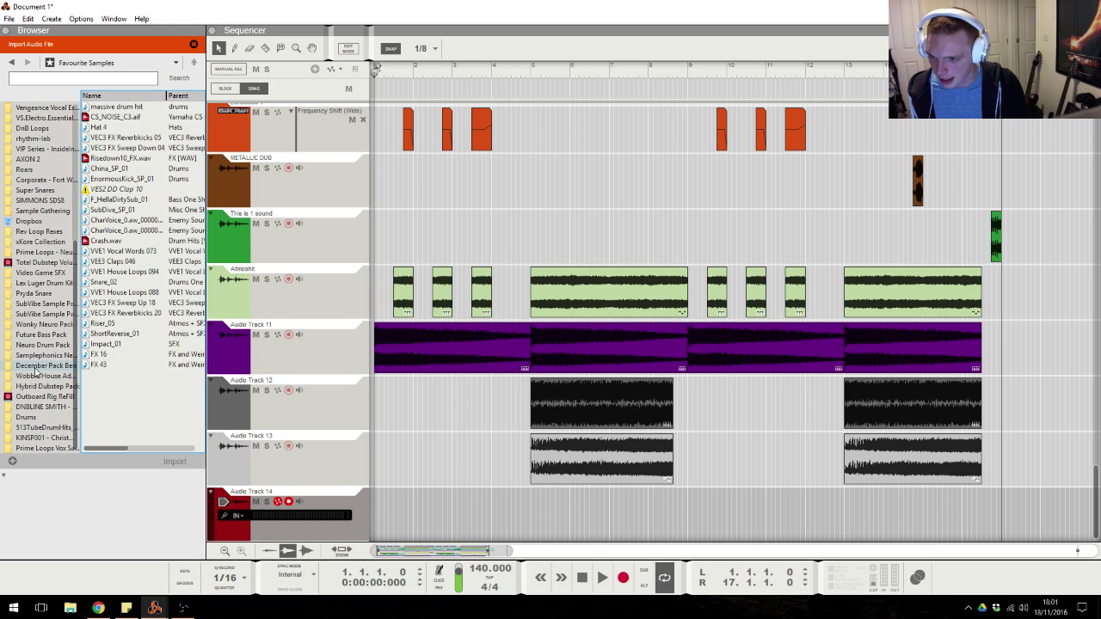
Try Riser_05 from the Future Bass Pack SFX folder at bar 4 on Audio Track 14 and remove it.
{"action": "left_click", "coordinate": [39, 335]}
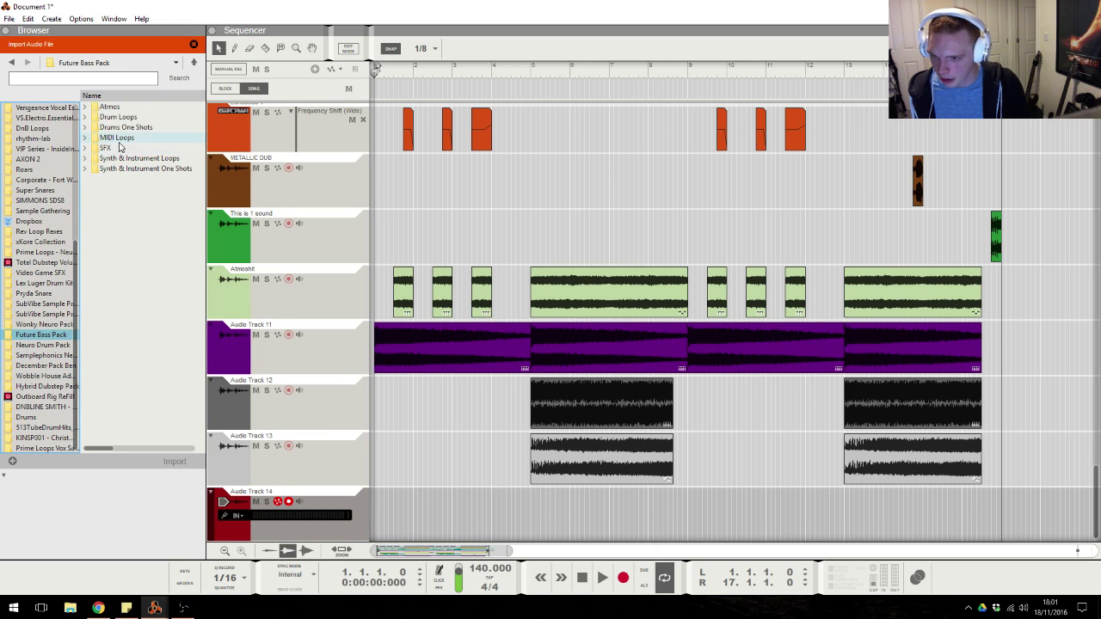
{"action": "double_click", "coordinate": [125, 150]}
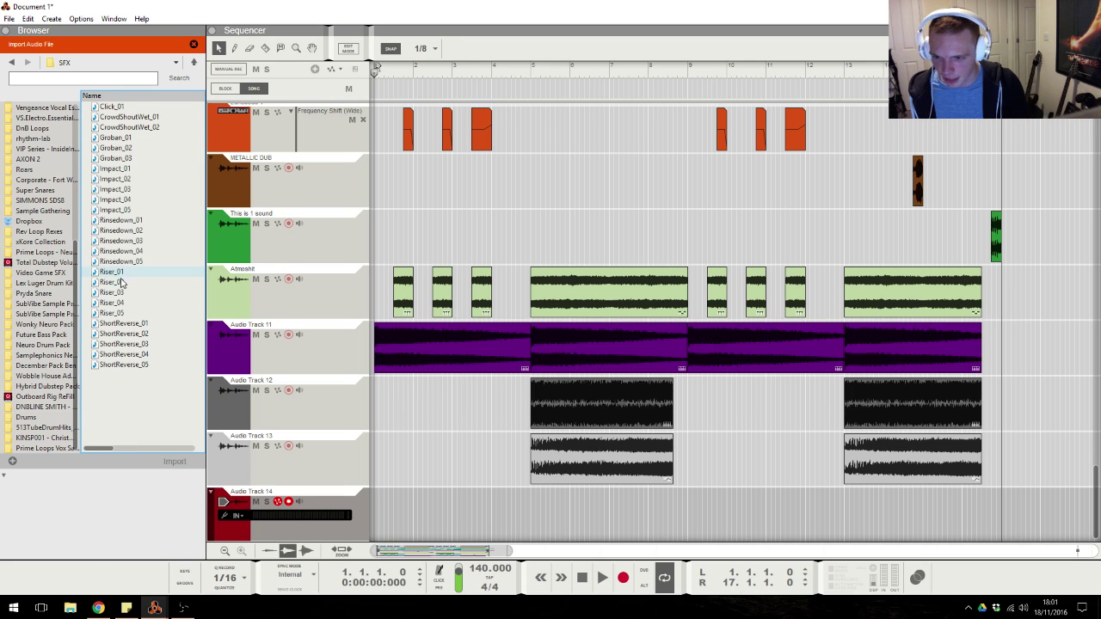
{"action": "left_click", "coordinate": [113, 273]}
{"action": "left_click", "coordinate": [122, 283]}
{"action": "left_click", "coordinate": [117, 314]}
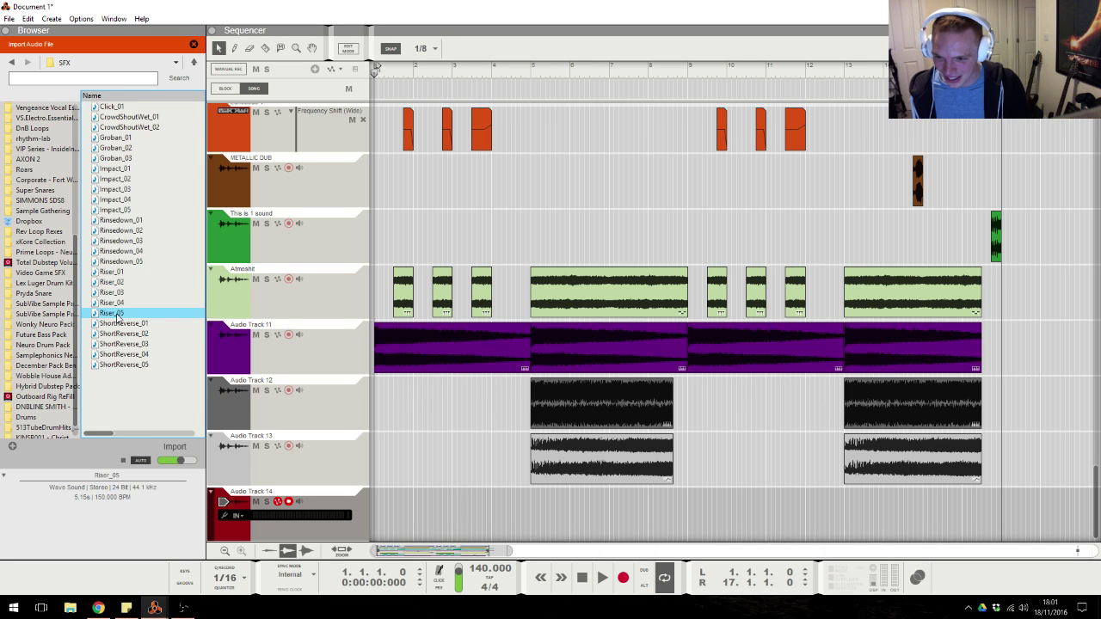
{"action": "left_click_drag", "start_coordinate": [110, 318], "coordinate": [491, 511]}
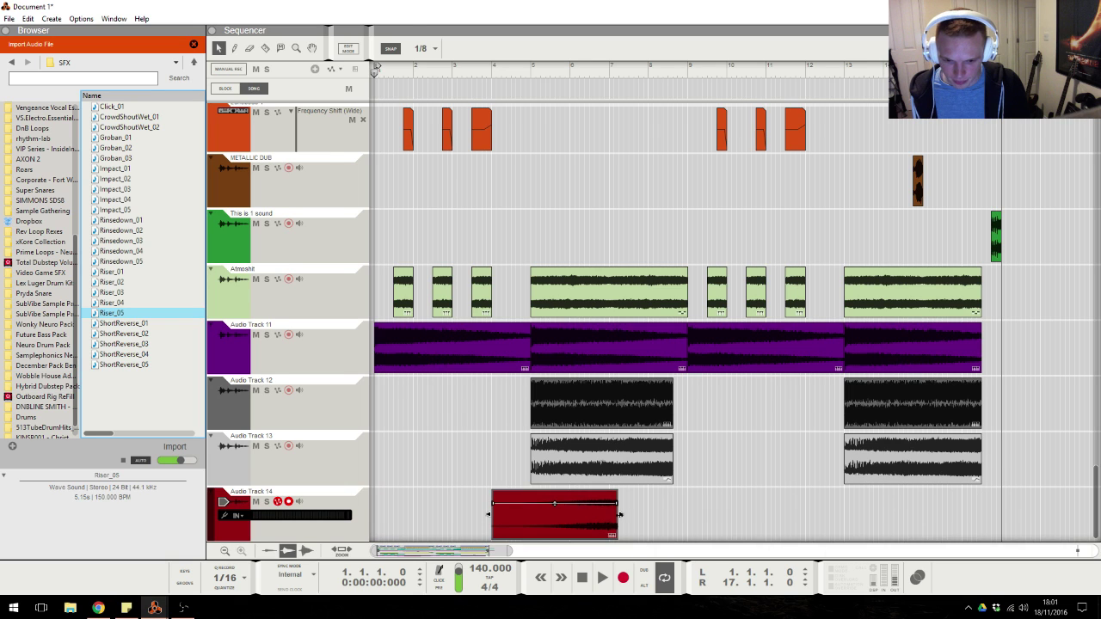
{"action": "left_click_drag", "start_coordinate": [622, 516], "coordinate": [534, 515]}
{"action": "key", "text": "Delete"}
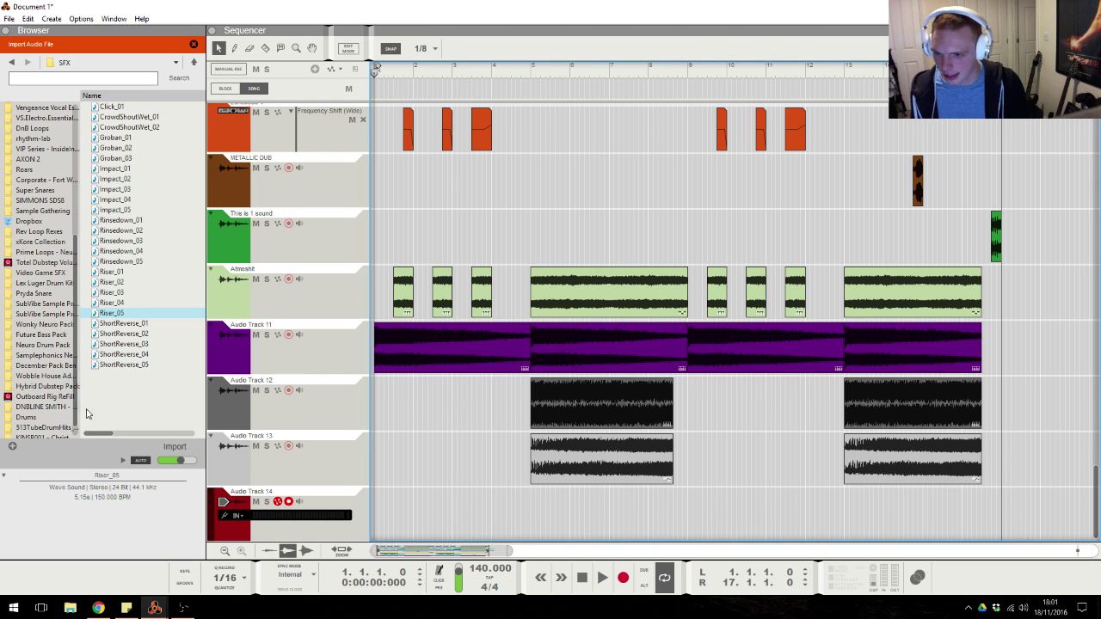
Browse the sample packs and open the Chants & Lex Sound FX folder of the Lex Luger Drum Kit.
{"action": "scroll", "coordinate": [30, 359], "scroll_direction": "down", "scroll_amount": 1}
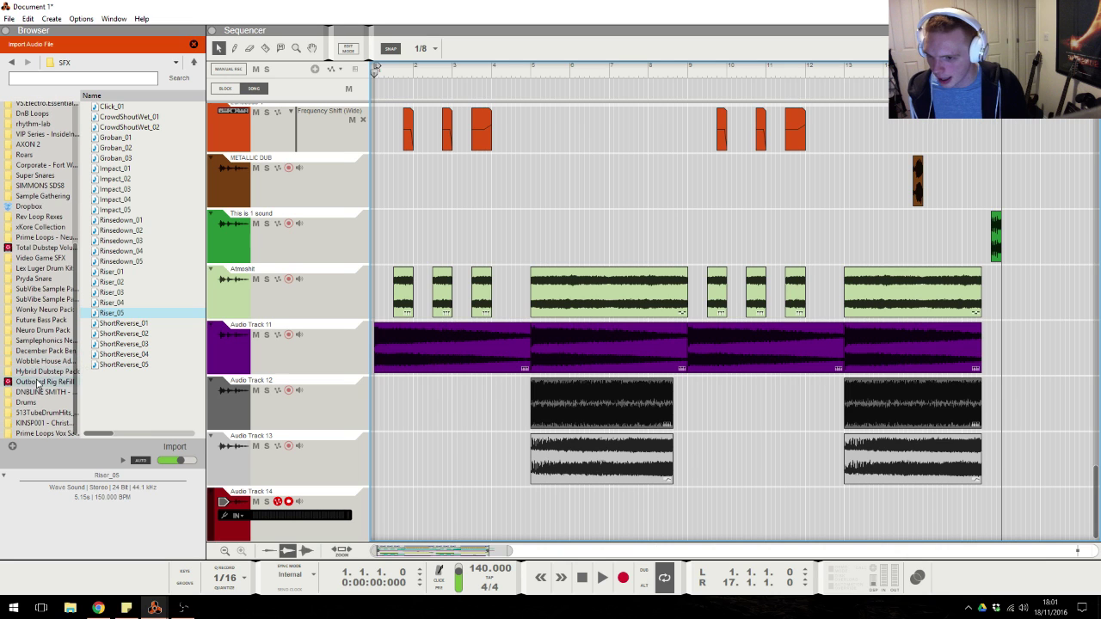
{"action": "left_click", "coordinate": [41, 392]}
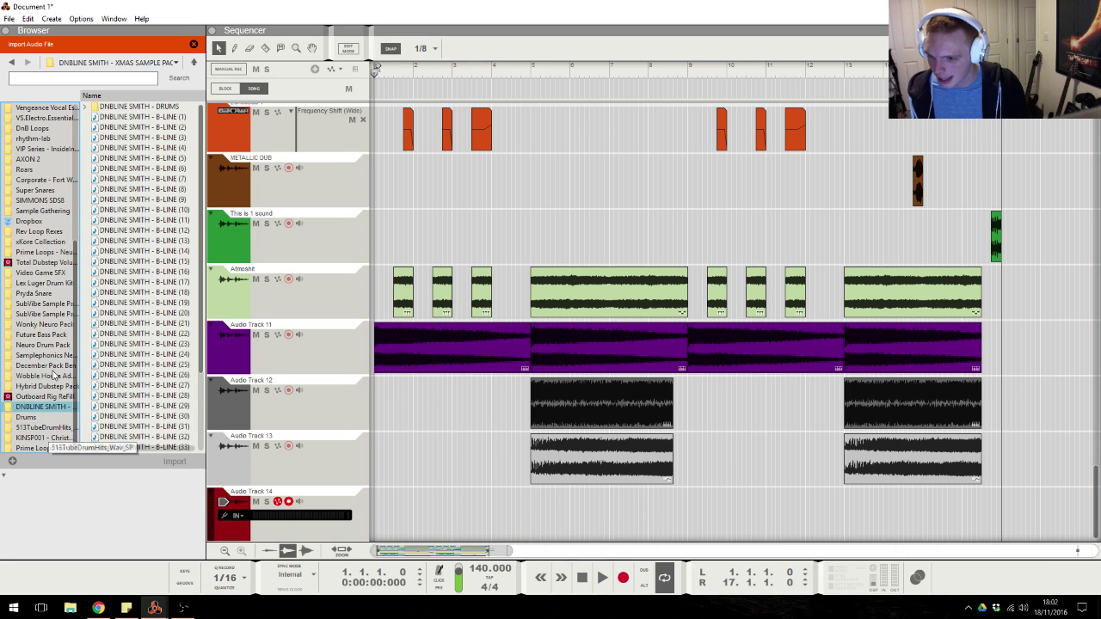
{"action": "left_click", "coordinate": [39, 283]}
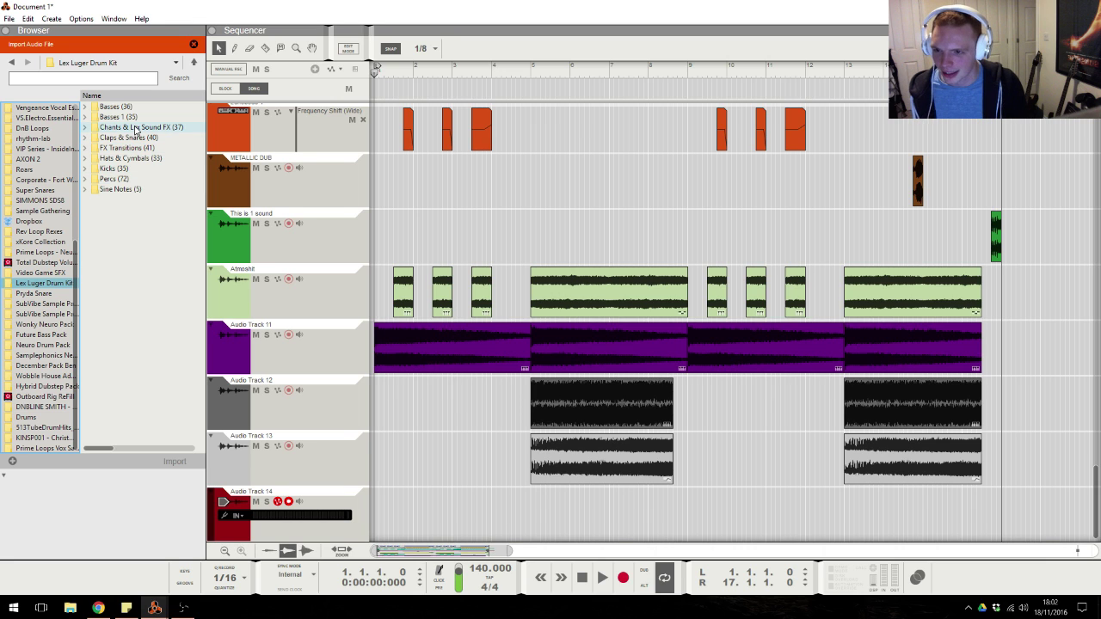
{"action": "double_click", "coordinate": [129, 127]}
{"action": "left_click", "coordinate": [195, 65]}
{"action": "double_click", "coordinate": [129, 123]}
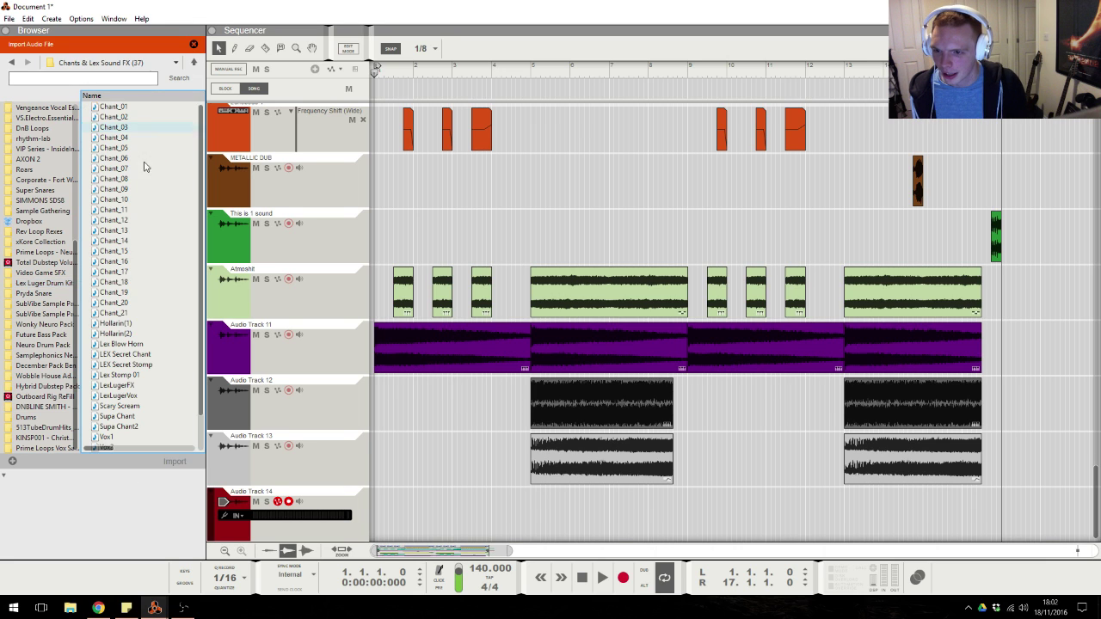
Place the Lex Blow Horn sample at bar 17 on Audio Track 14 and raise its clip level to 8.06 dB.
{"action": "left_click", "coordinate": [116, 292]}
{"action": "left_click", "coordinate": [129, 344]}
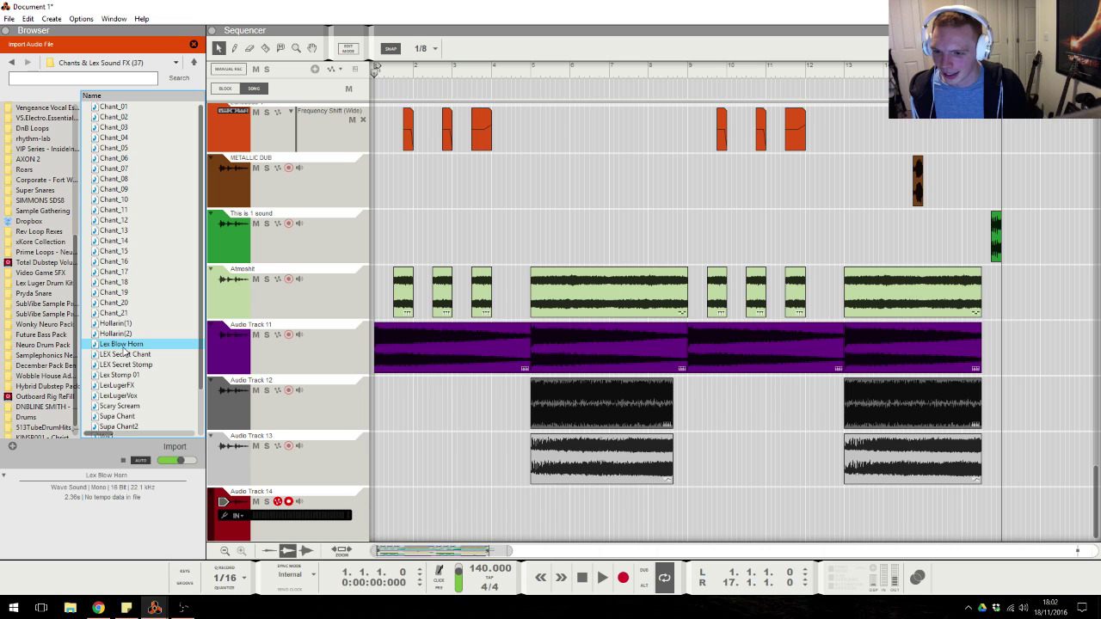
{"action": "left_click_drag", "start_coordinate": [116, 346], "coordinate": [1000, 510]}
{"action": "left_click", "coordinate": [1011, 418]}
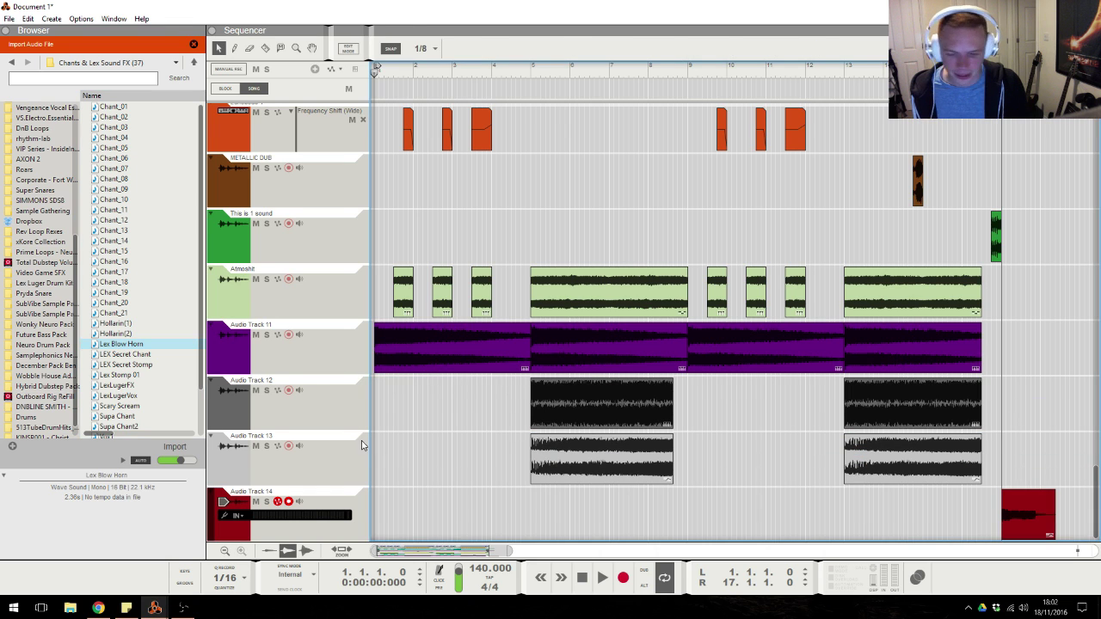
{"action": "left_click", "coordinate": [1053, 513]}
{"action": "left_click_drag", "start_coordinate": [770, 52], "coordinate": [769, 34]}
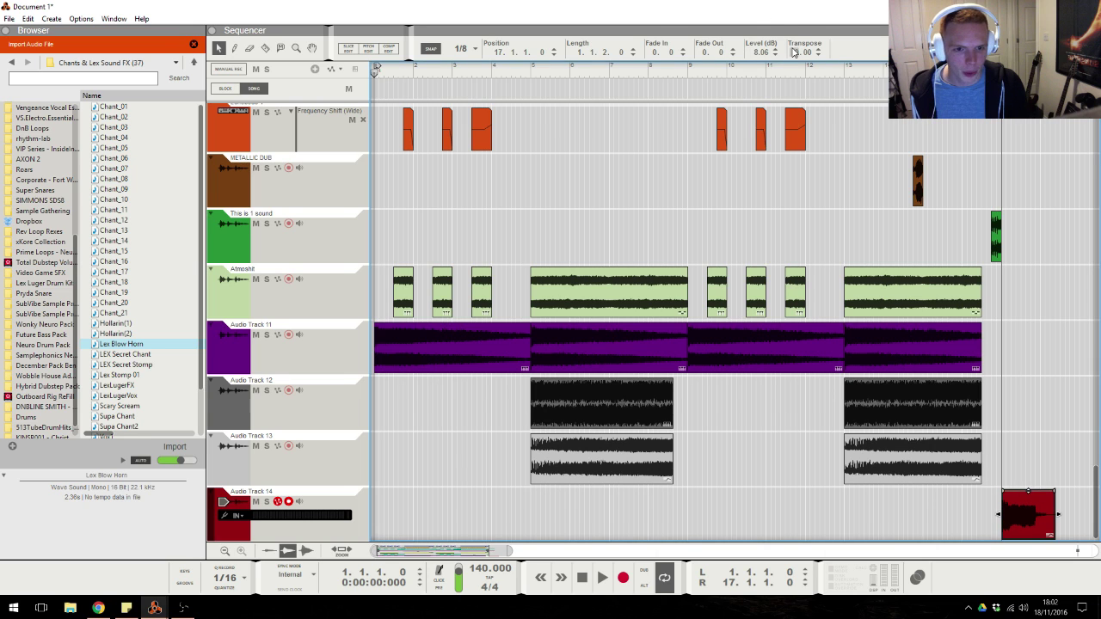
{"action": "left_click", "coordinate": [1025, 144]}
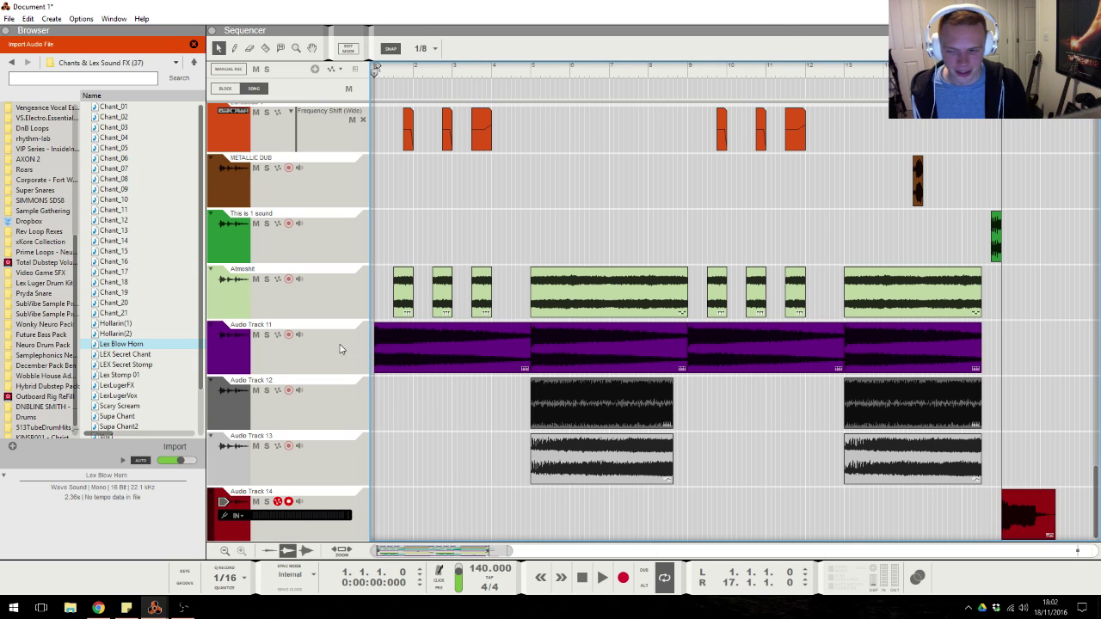
Place the LEX Secret Stomp sample at bar 17 on its own new track and fine-tune its start position.
{"action": "left_click", "coordinate": [121, 365]}
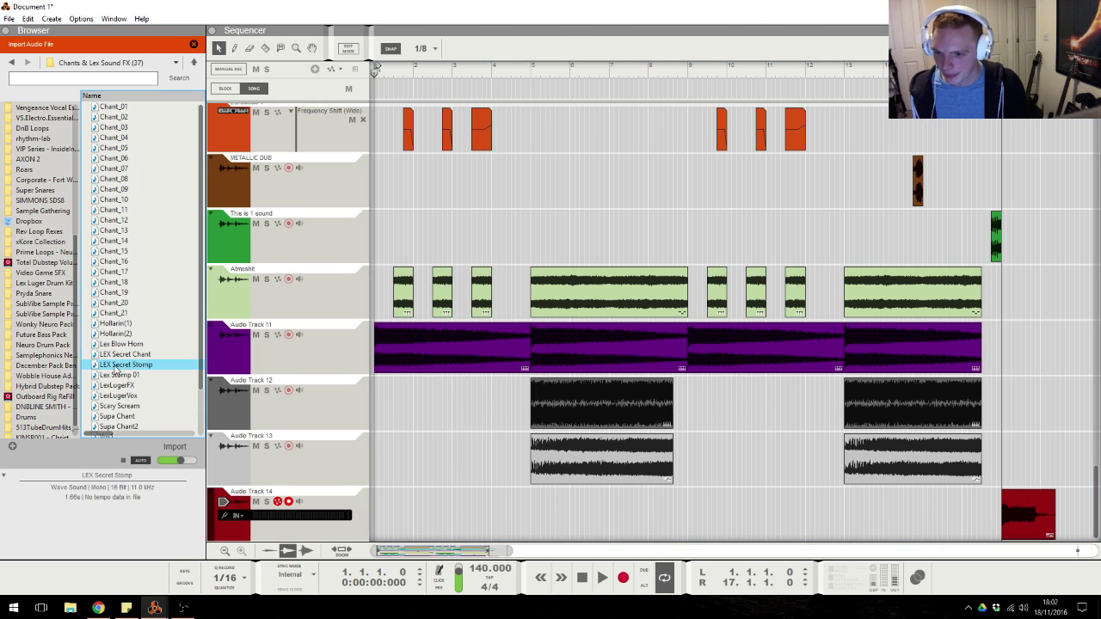
{"action": "left_click_drag", "start_coordinate": [117, 368], "coordinate": [1010, 529]}
{"action": "left_click", "coordinate": [993, 377]}
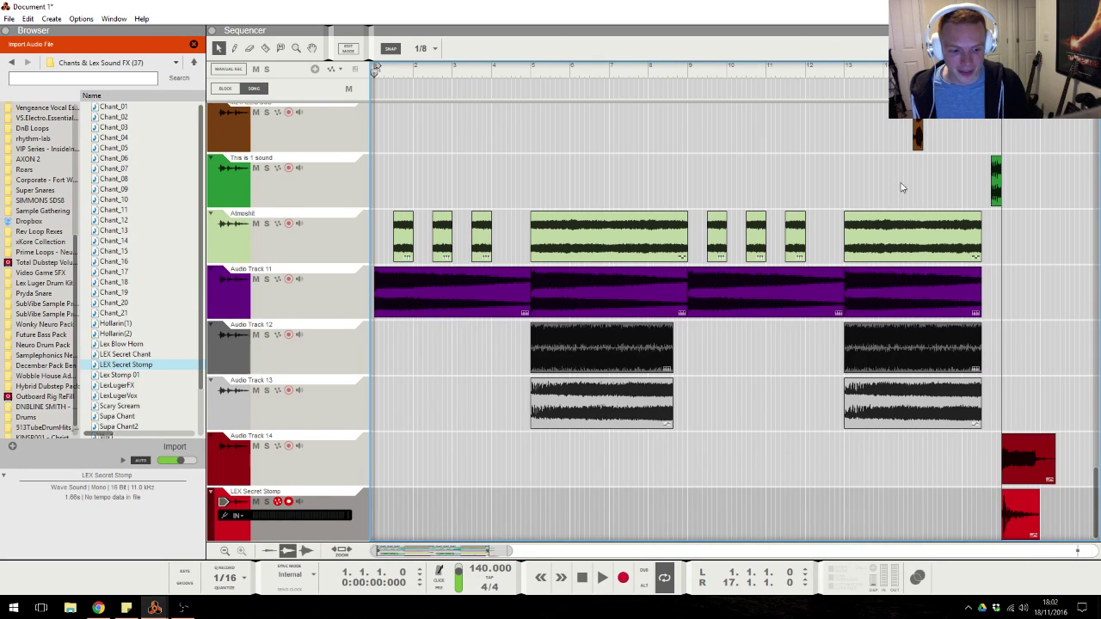
{"action": "left_click", "coordinate": [1025, 518]}
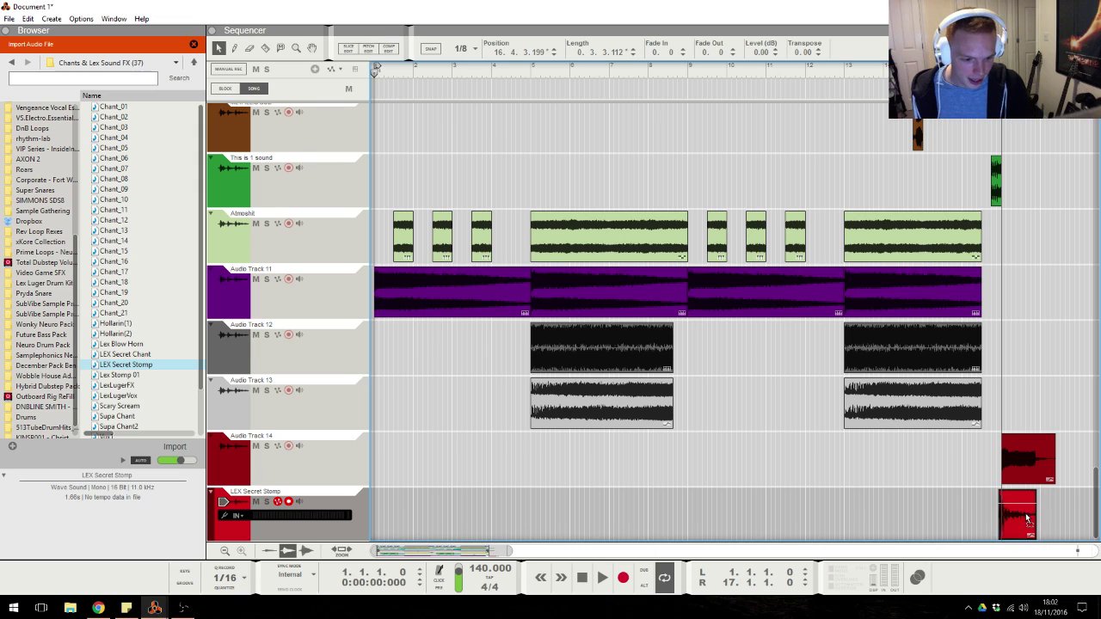
{"action": "key", "text": "s"}
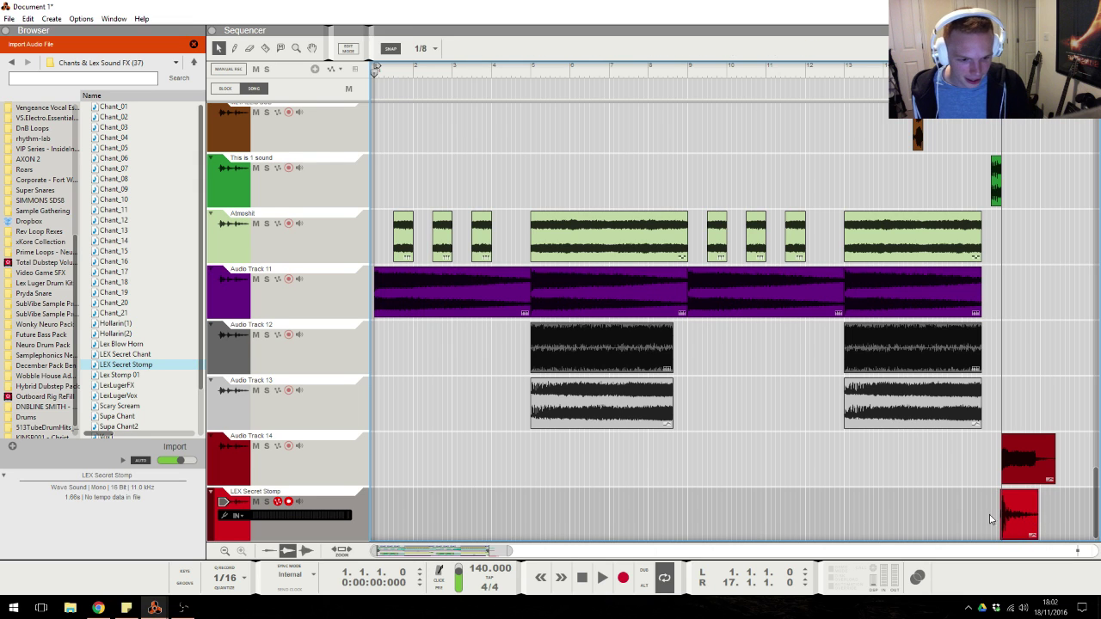
{"action": "left_click", "coordinate": [410, 201]}
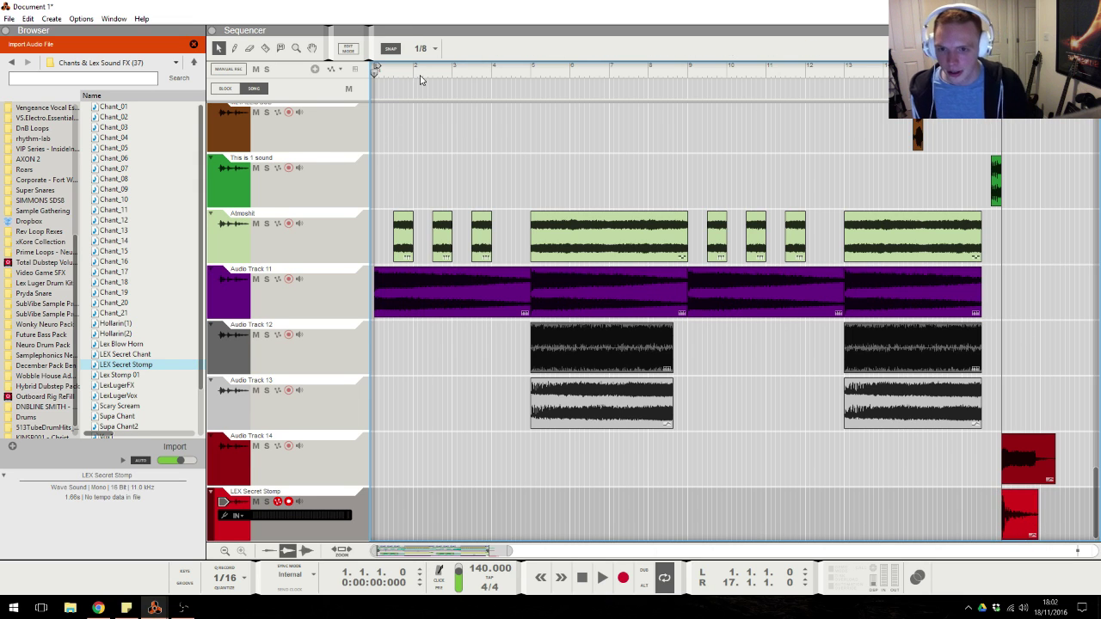
Add another audio track and place BK BANGERZ TRAP TRANSITIONZ (17) from the FX Transitions folder on it at bar 4.
{"action": "key", "text": "ctrl+t"}
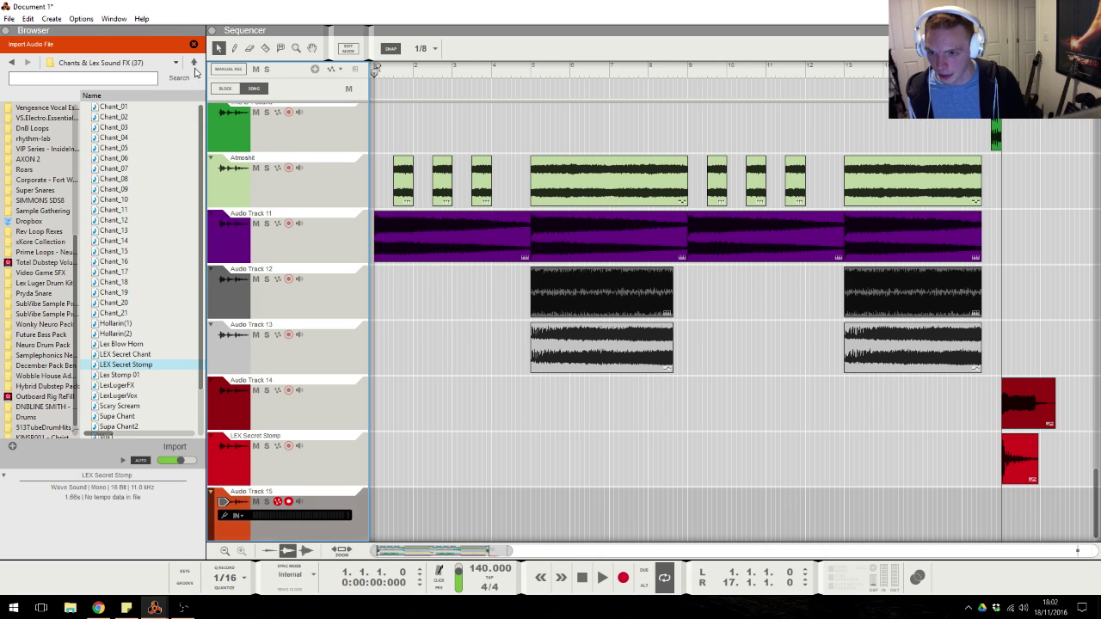
{"action": "left_click", "coordinate": [194, 62]}
{"action": "double_click", "coordinate": [121, 148]}
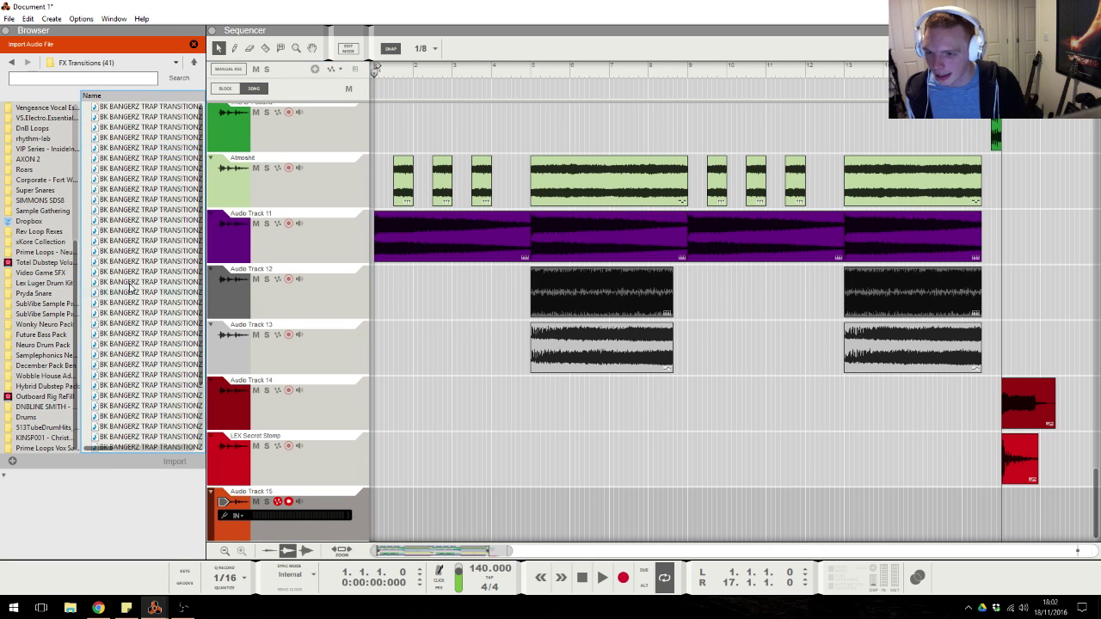
{"action": "left_click_drag", "start_coordinate": [109, 454], "coordinate": [131, 450]}
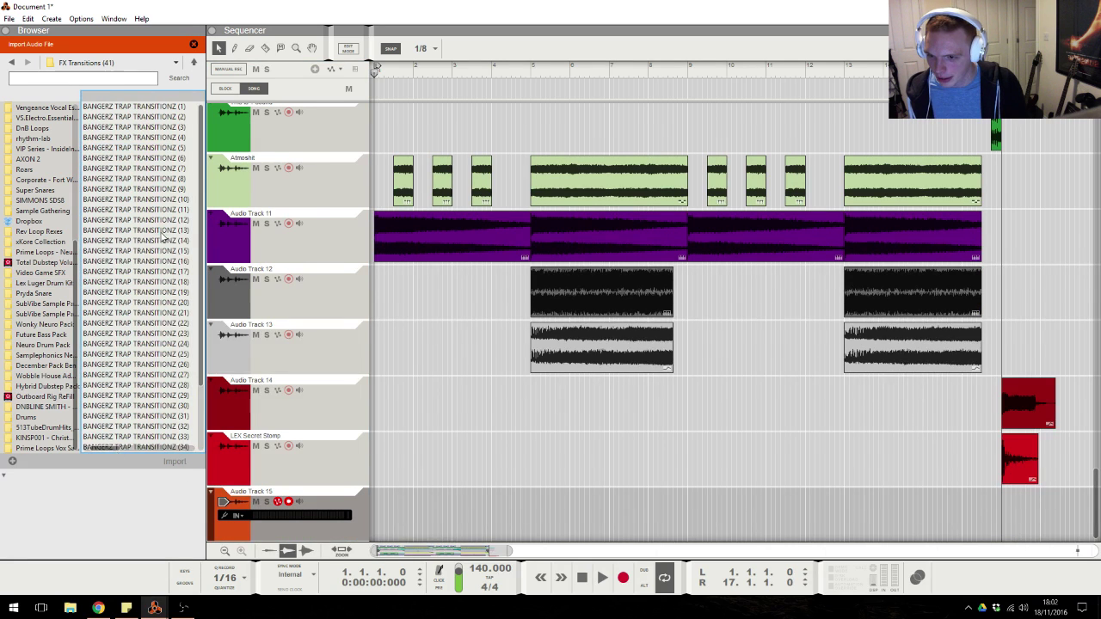
{"action": "left_click", "coordinate": [164, 283]}
{"action": "left_click", "coordinate": [156, 273]}
{"action": "left_click_drag", "start_coordinate": [133, 273], "coordinate": [491, 508]}
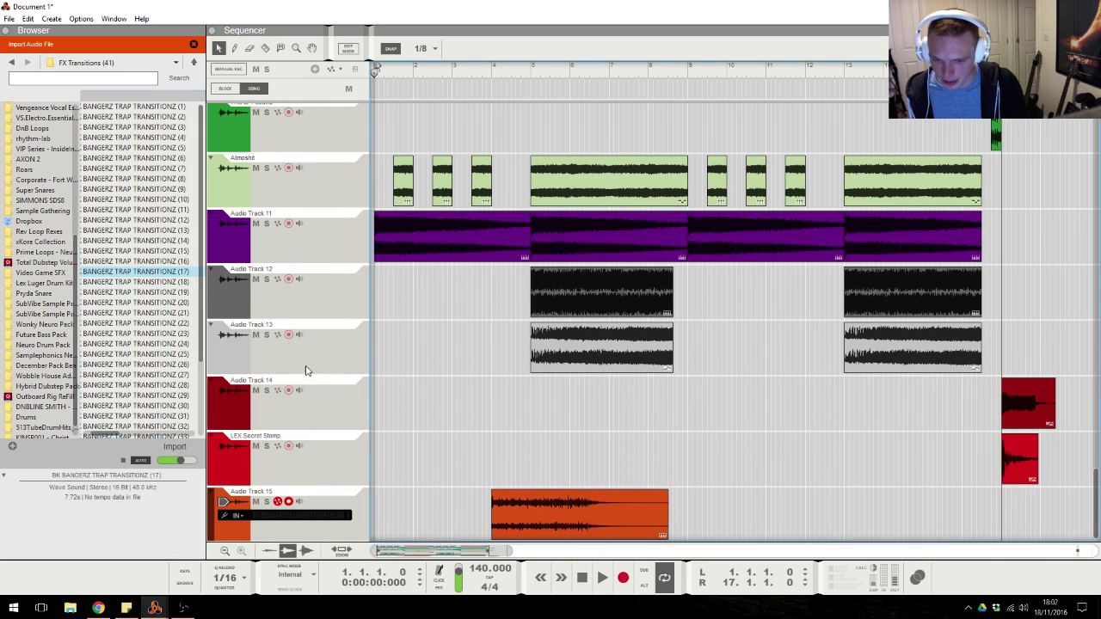
Audition more transition samples and place BK BANGERZ TRAP TRANSITIONZ (22) and (27) at bar 4 on separate new tracks.
{"action": "left_click", "coordinate": [135, 313]}
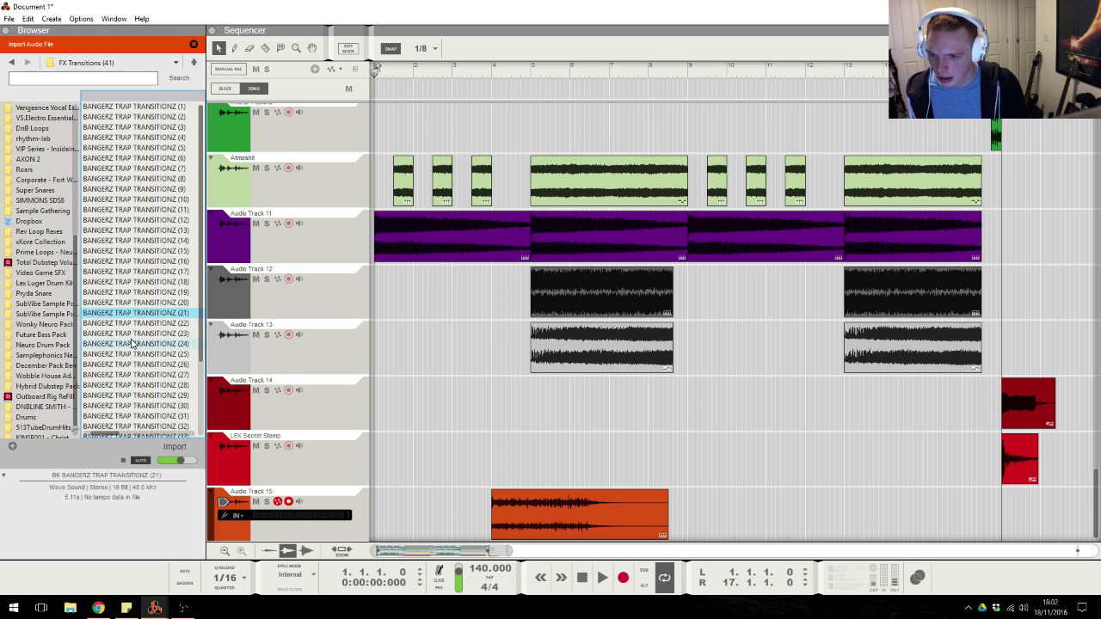
{"action": "left_click", "coordinate": [130, 323]}
{"action": "left_click_drag", "start_coordinate": [129, 324], "coordinate": [490, 508]}
{"action": "left_click", "coordinate": [138, 344]}
{"action": "scroll", "coordinate": [137, 348], "scroll_direction": "down", "scroll_amount": 1}
{"action": "left_click", "coordinate": [135, 353]}
{"action": "left_click_drag", "start_coordinate": [135, 354], "coordinate": [493, 543]}
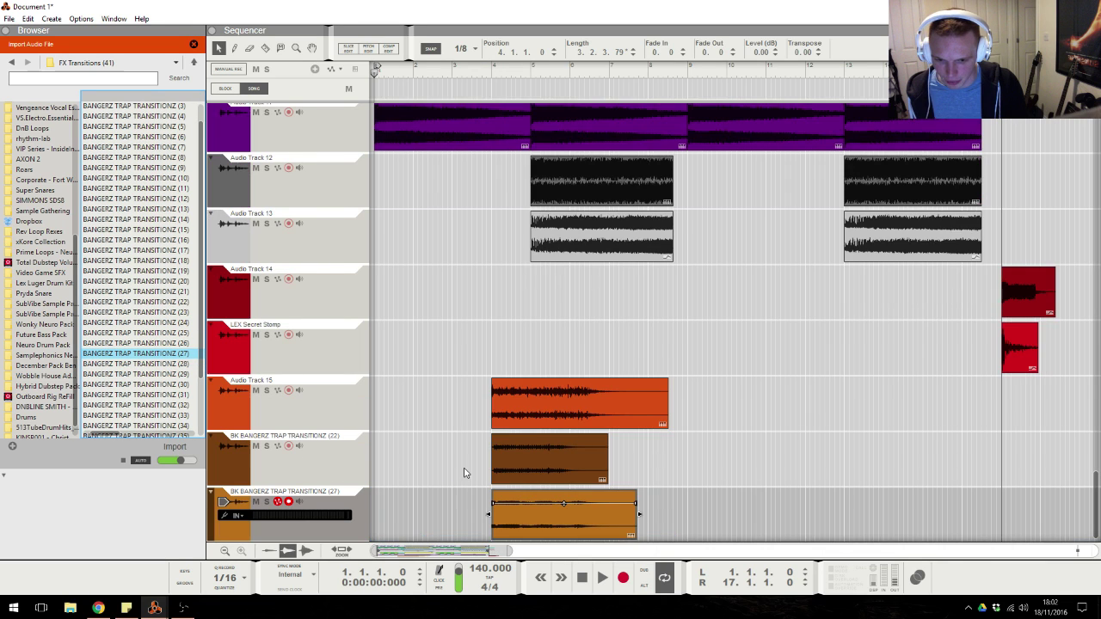
{"action": "left_click", "coordinate": [99, 608]}
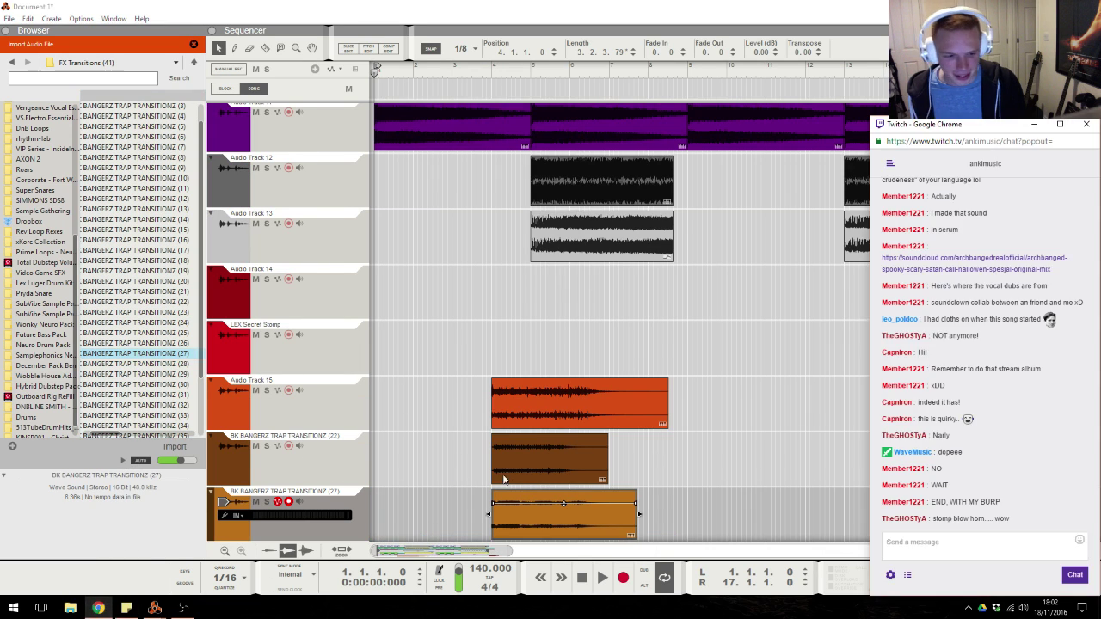
{"action": "left_click", "coordinate": [656, 338]}
{"action": "left_click", "coordinate": [613, 522]}
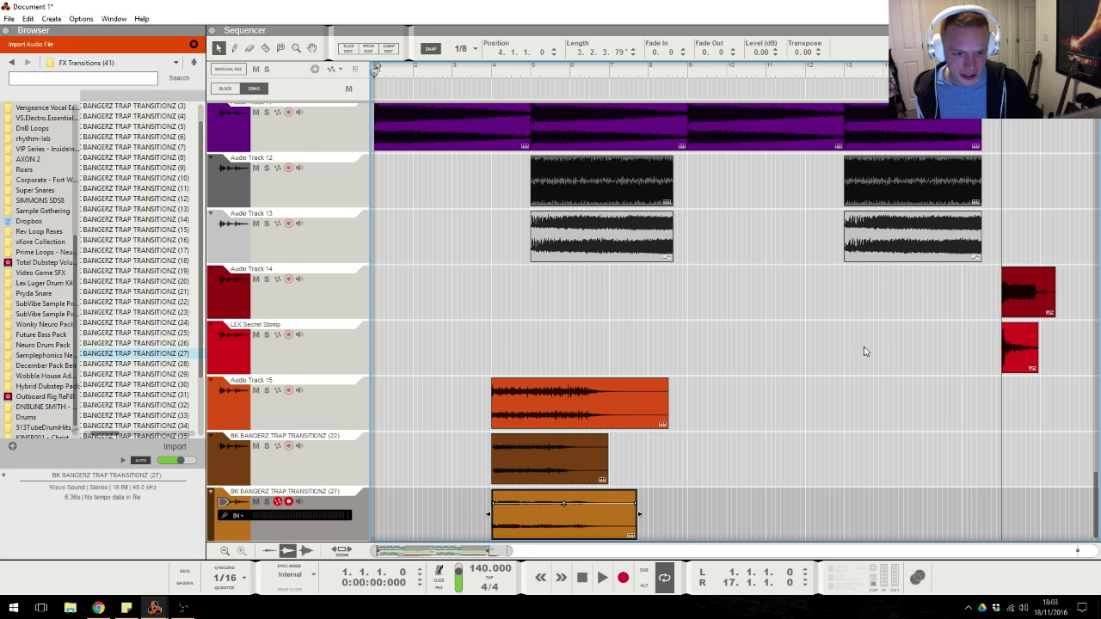
{"action": "left_click", "coordinate": [710, 372]}
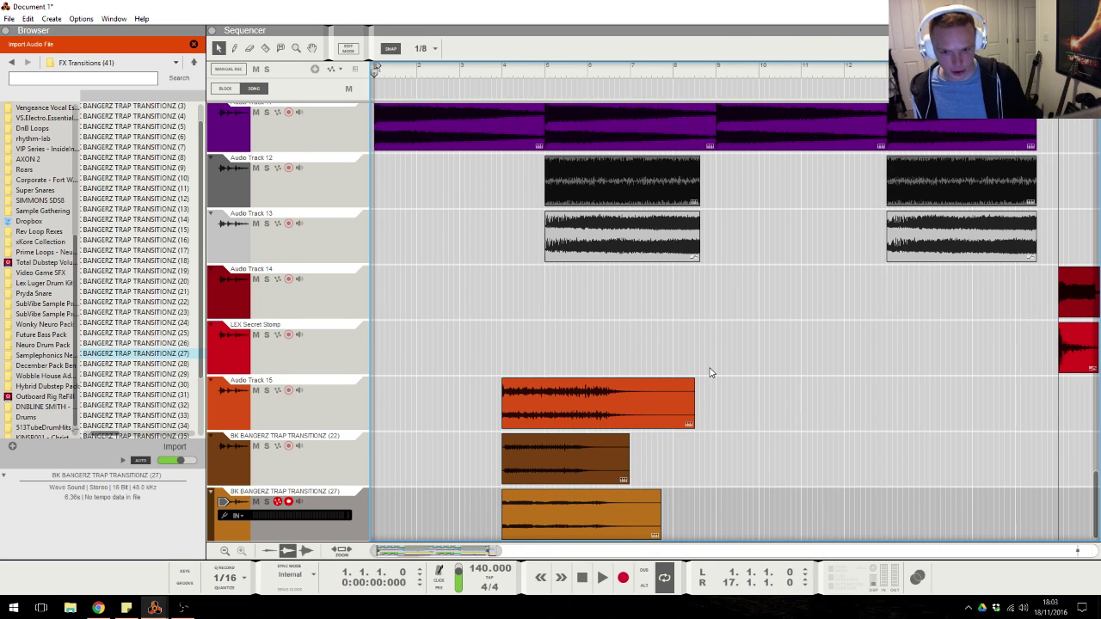
Trim the three transition clips at bar 4 to one bar each so they end at bar 5.
{"action": "scroll", "coordinate": [710, 372], "scroll_direction": "up", "scroll_amount": 2}
{"action": "left_click", "coordinate": [617, 515]}
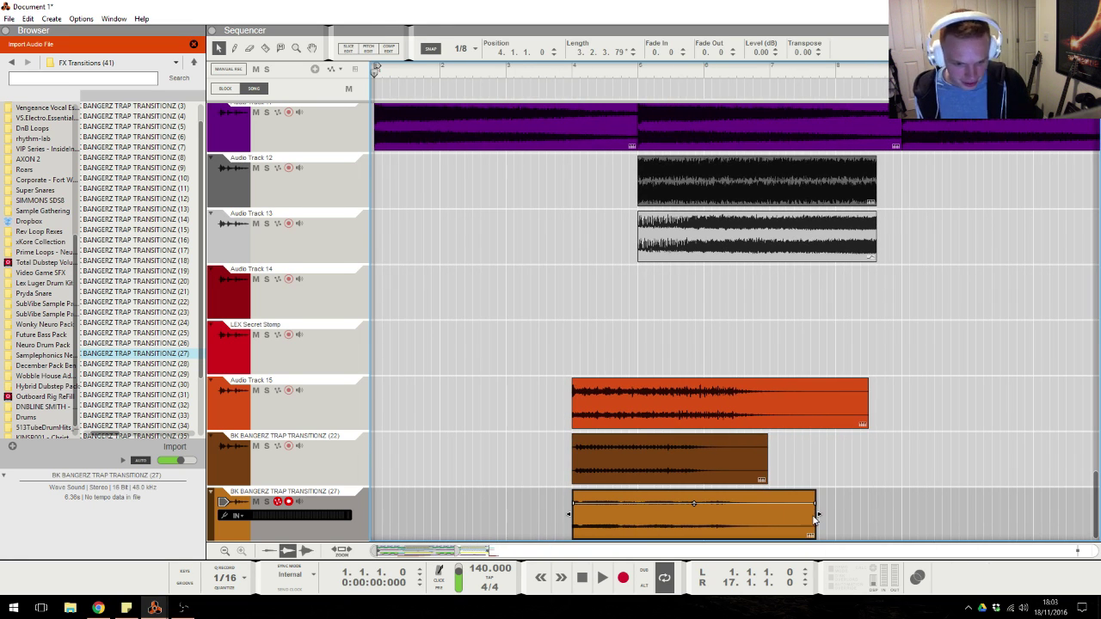
{"action": "left_click_drag", "start_coordinate": [817, 513], "coordinate": [640, 514]}
{"action": "left_click_drag", "start_coordinate": [650, 467], "coordinate": [646, 467]}
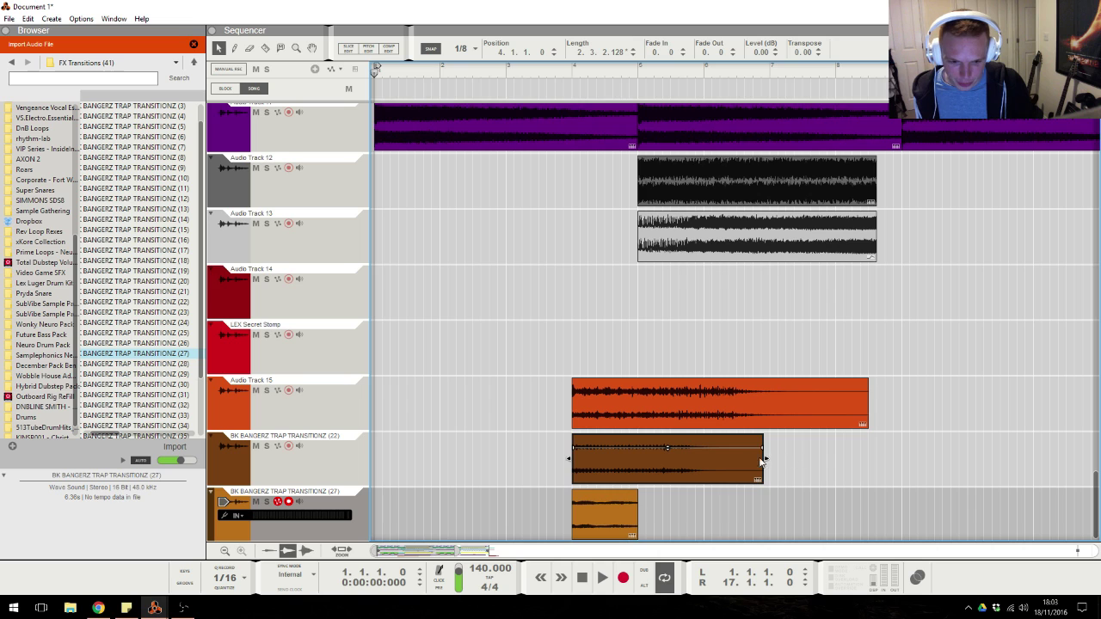
{"action": "left_click_drag", "start_coordinate": [760, 458], "coordinate": [638, 462]}
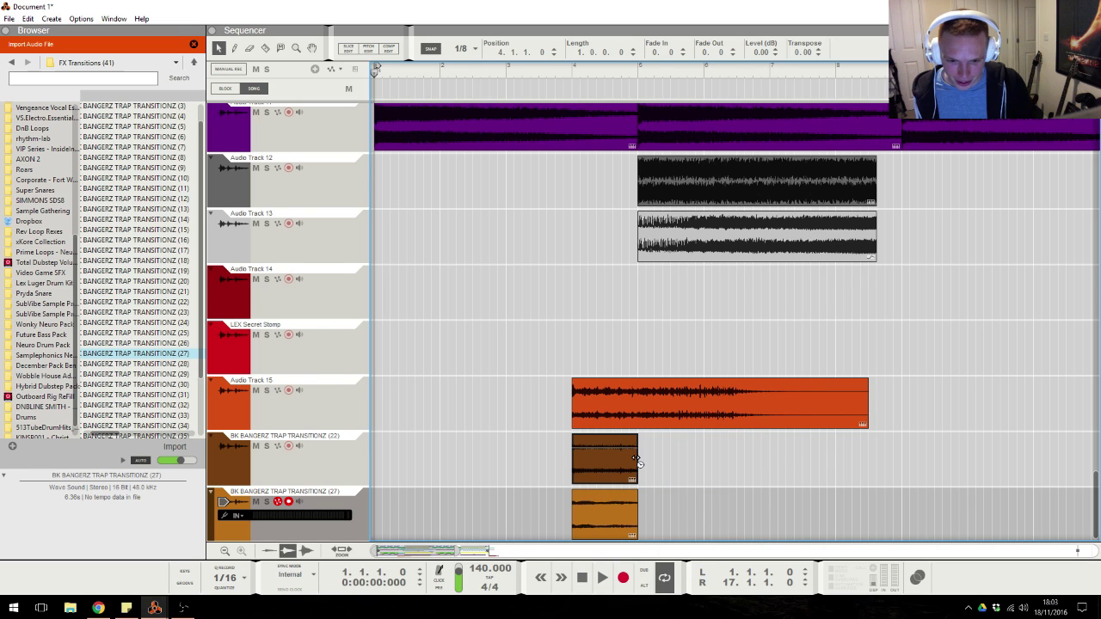
{"action": "left_click", "coordinate": [661, 412]}
{"action": "left_click_drag", "start_coordinate": [871, 402], "coordinate": [638, 404]}
Copy the three transition clips to 7.3.1 and shorten the bar 5 clips on Audio Tracks 12 and 13 to end with them at 8.3.1.
{"action": "left_click_drag", "start_coordinate": [744, 397], "coordinate": [590, 521]}
{"action": "left_click_drag", "start_coordinate": [592, 416], "coordinate": [832, 496]}
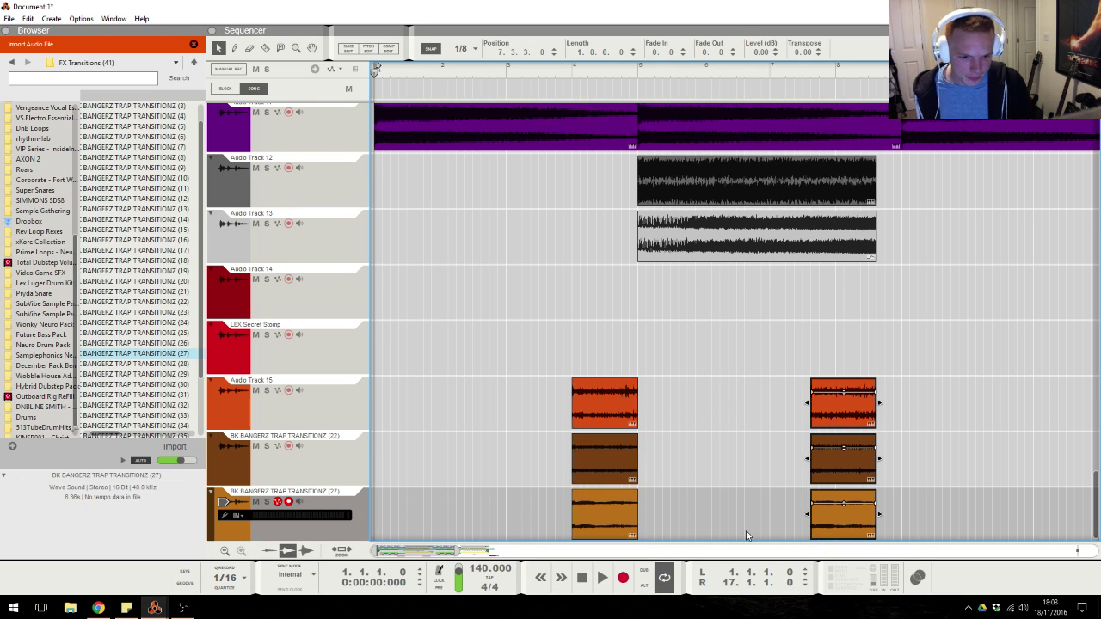
{"action": "left_click", "coordinate": [868, 69]}
{"action": "left_click_drag", "start_coordinate": [894, 194], "coordinate": [852, 243]}
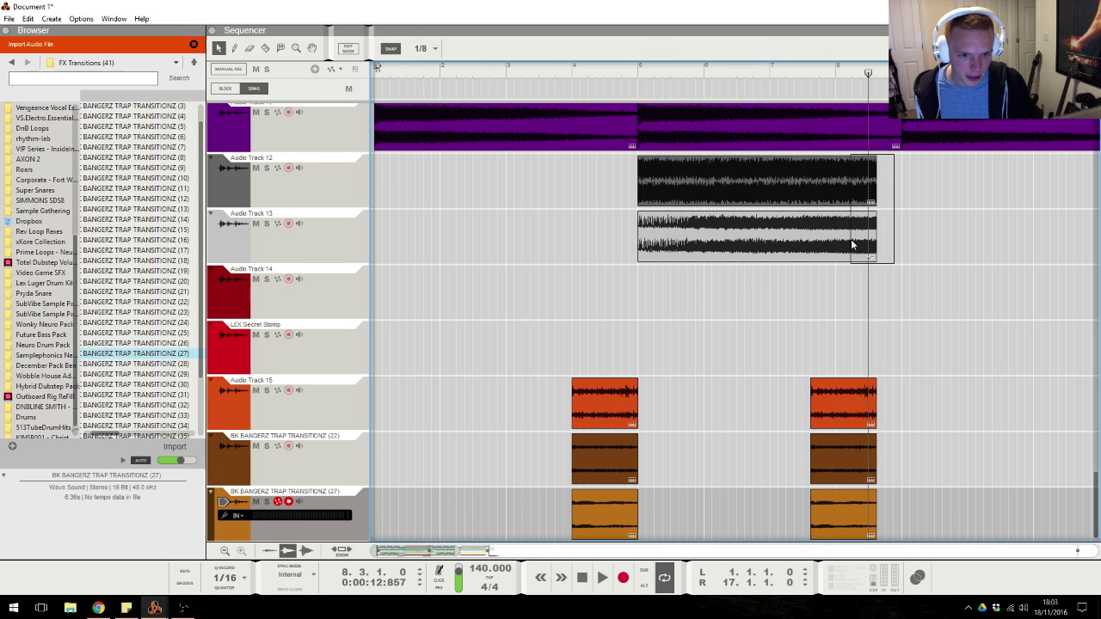
{"action": "left_click_drag", "start_coordinate": [879, 178], "coordinate": [868, 179]}
{"action": "left_click_drag", "start_coordinate": [927, 322], "coordinate": [821, 536]}
{"action": "left_click_drag", "start_coordinate": [847, 404], "coordinate": [840, 404]}
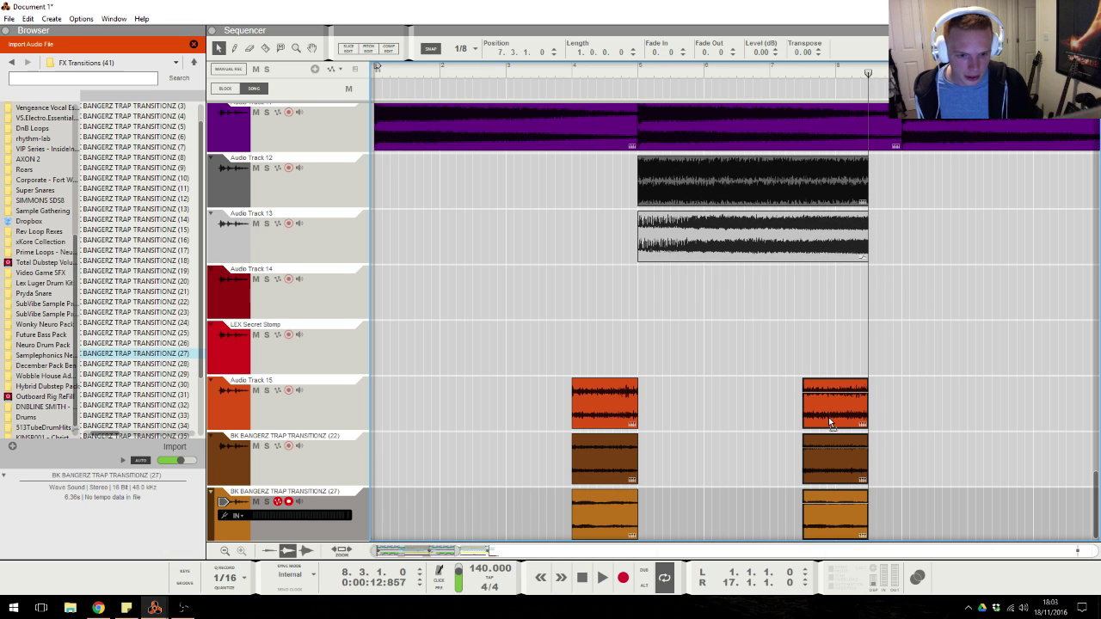
{"action": "left_click", "coordinate": [916, 310]}
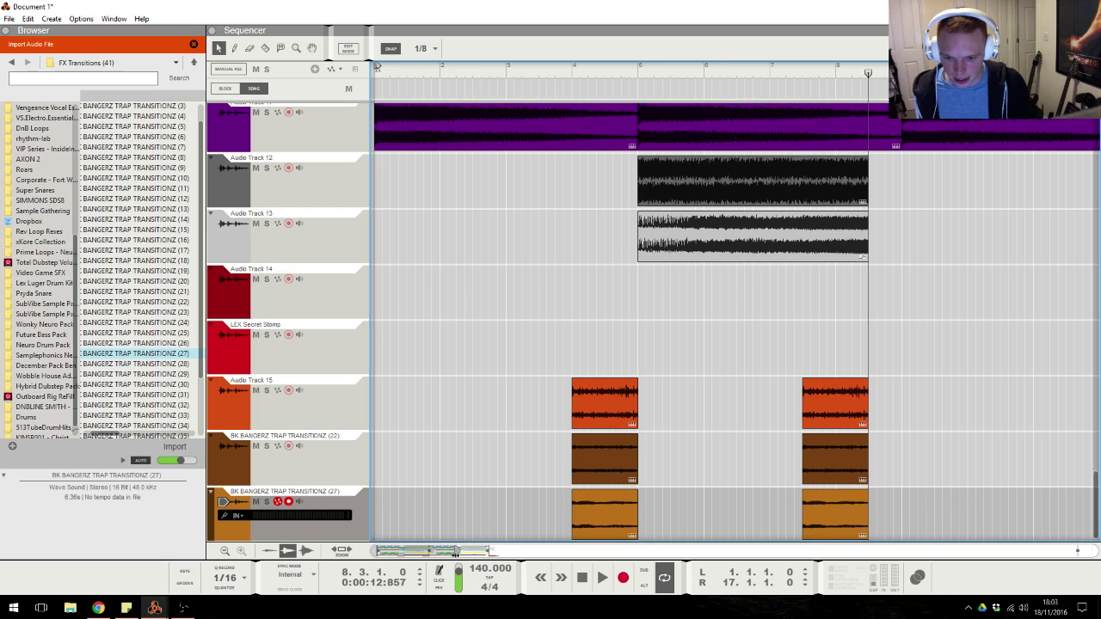
Copy both groups of transition clips eight bars further on, with the first copied group starting at bar 12.
{"action": "left_click_drag", "start_coordinate": [454, 553], "coordinate": [599, 553]}
{"action": "left_click_drag", "start_coordinate": [576, 320], "coordinate": [437, 542]}
{"action": "left_click_drag", "start_coordinate": [458, 410], "coordinate": [638, 413]}
{"action": "left_click", "coordinate": [425, 349]}
Switch to the mixer and route the three transition channels to a new output bus.
{"action": "key", "text": "alt+Tab"}
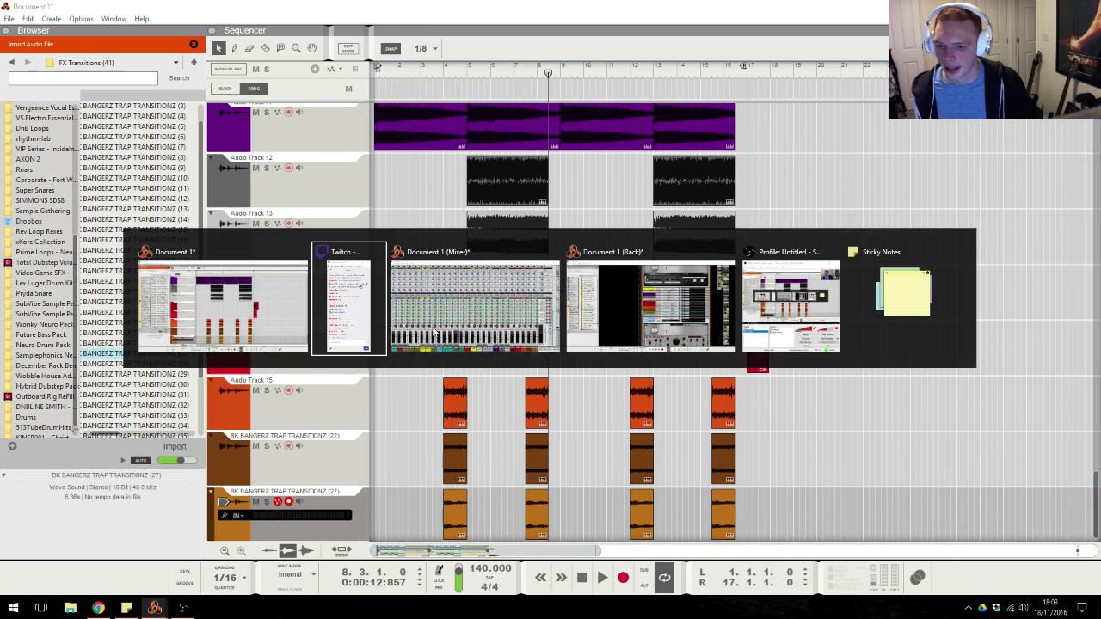
{"action": "key", "text": "alt+Tab"}
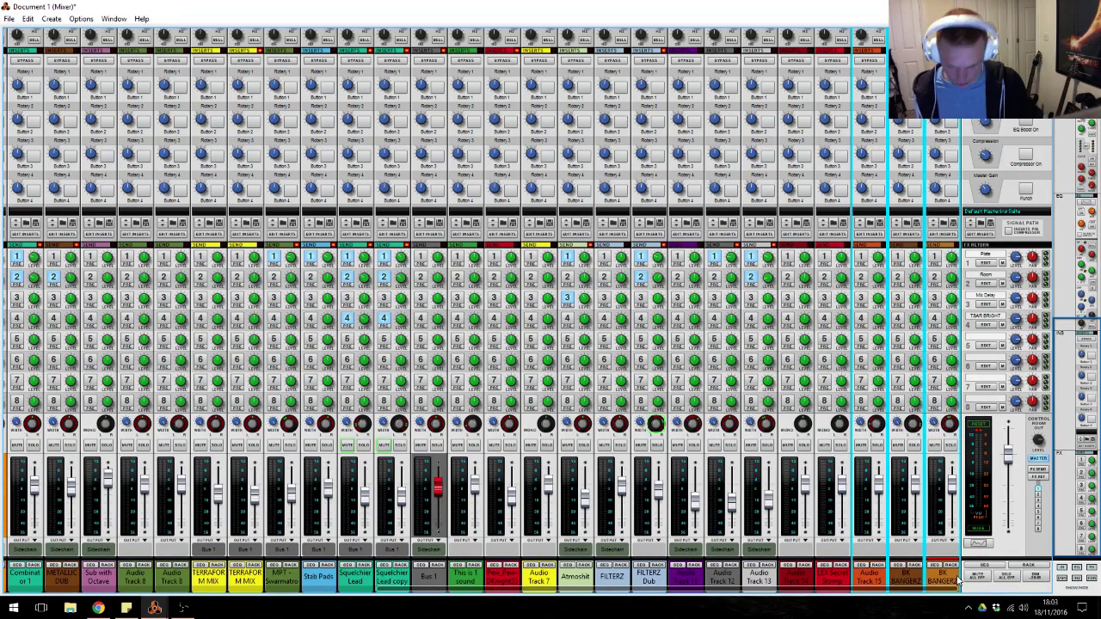
{"action": "key", "text": "ctrl+g"}
Shape the transition bus in Spectrum EQ with a high-pass filter and a lowered high band, and enable its FX sends 1 and 2.
{"action": "key", "text": "F2"}
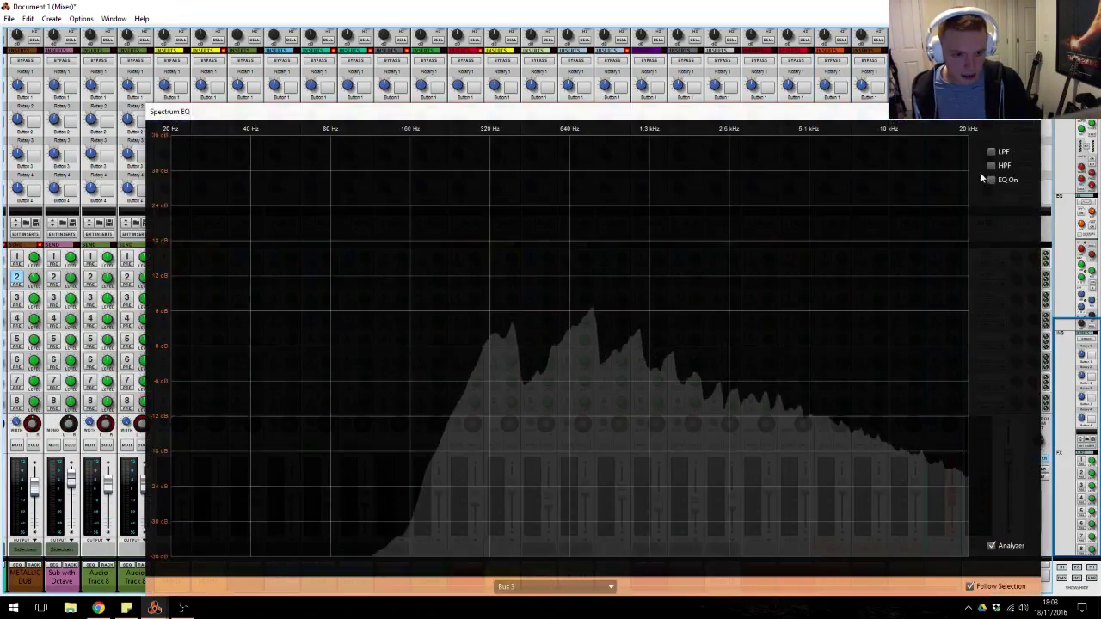
{"action": "left_click", "coordinate": [990, 165]}
{"action": "left_click_drag", "start_coordinate": [441, 353], "coordinate": [591, 353]}
{"action": "left_click", "coordinate": [991, 180]}
{"action": "left_click_drag", "start_coordinate": [703, 346], "coordinate": [813, 376]}
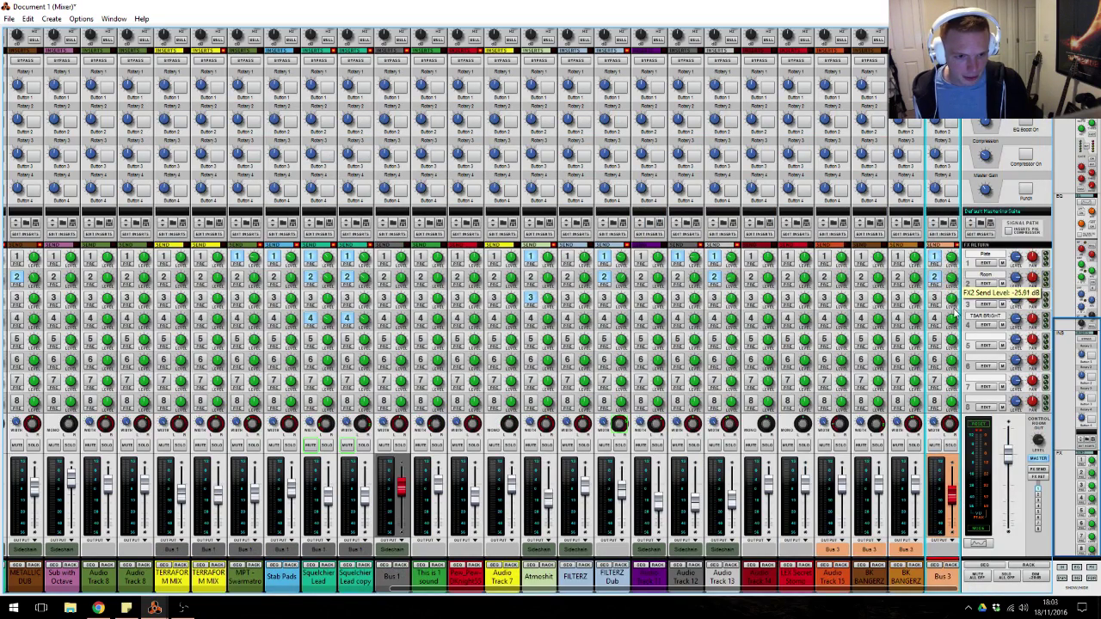
{"action": "key", "text": "alt+Tab"}
{"action": "key", "text": "ctrl+s"}
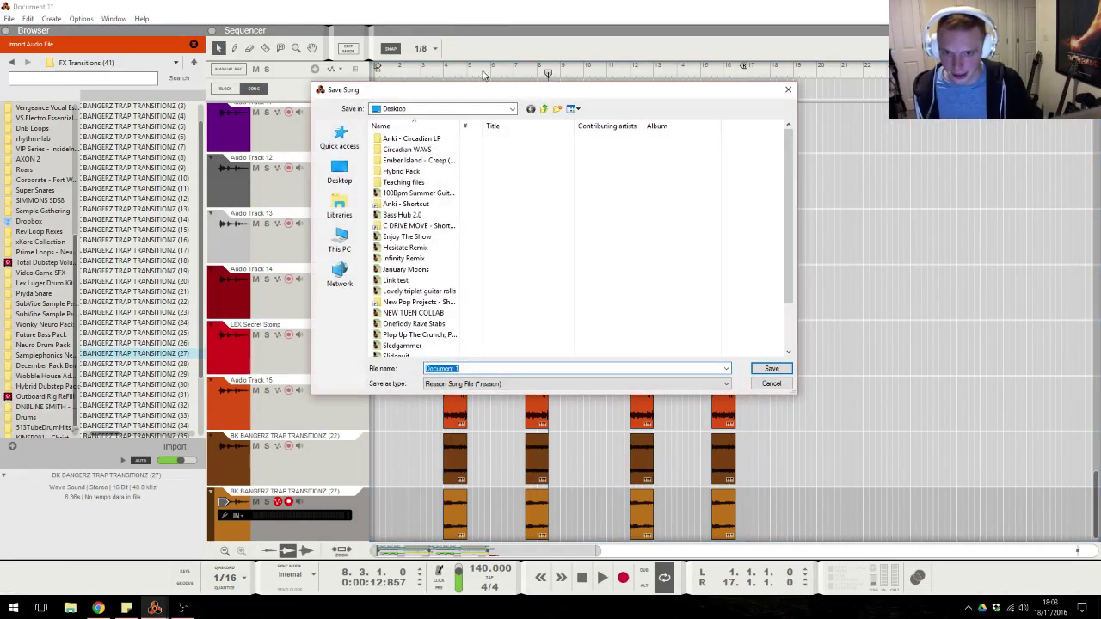
{"action": "left_click", "coordinate": [786, 90]}
Play the arrangement from just before bar 4 to hear the first transition.
{"action": "left_click_drag", "start_coordinate": [453, 73], "coordinate": [444, 72]}
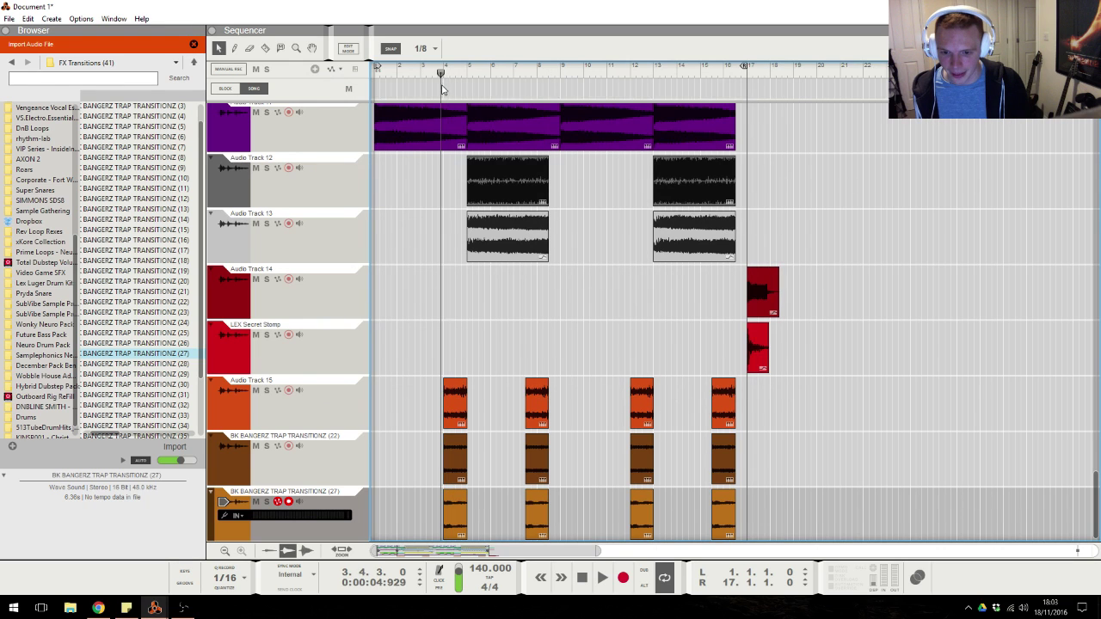
{"action": "key", "text": "space"}
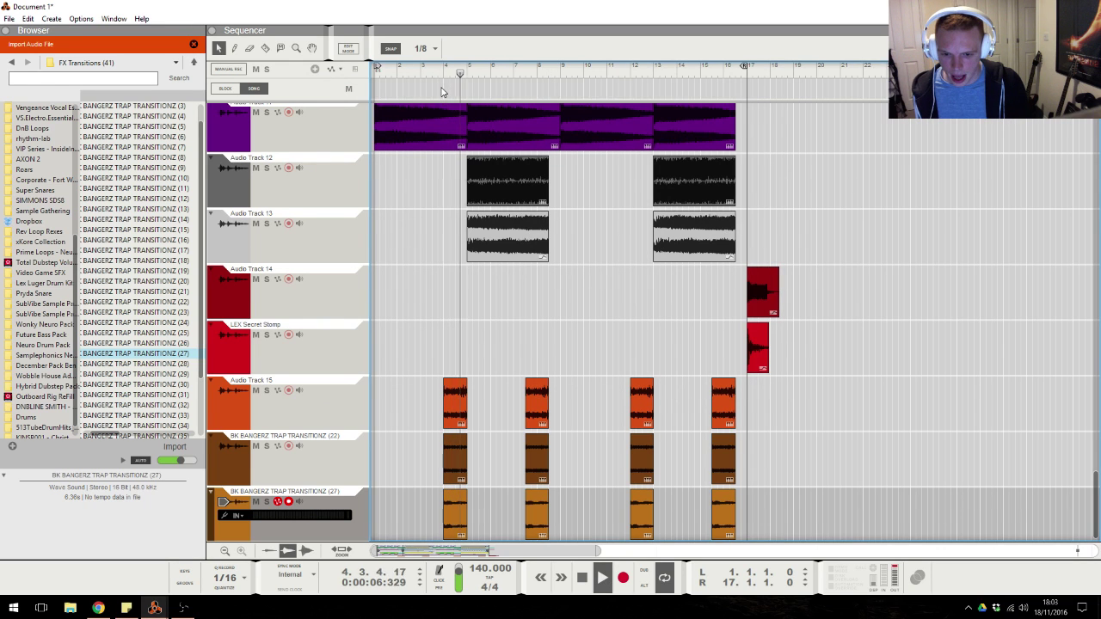
{"action": "key", "text": "space"}
Solo the transition bus during playback, pan the first BK BANGERZ channel to 44 and set the bus level to -5.73 dB.
{"action": "key", "text": "alt+Tab"}
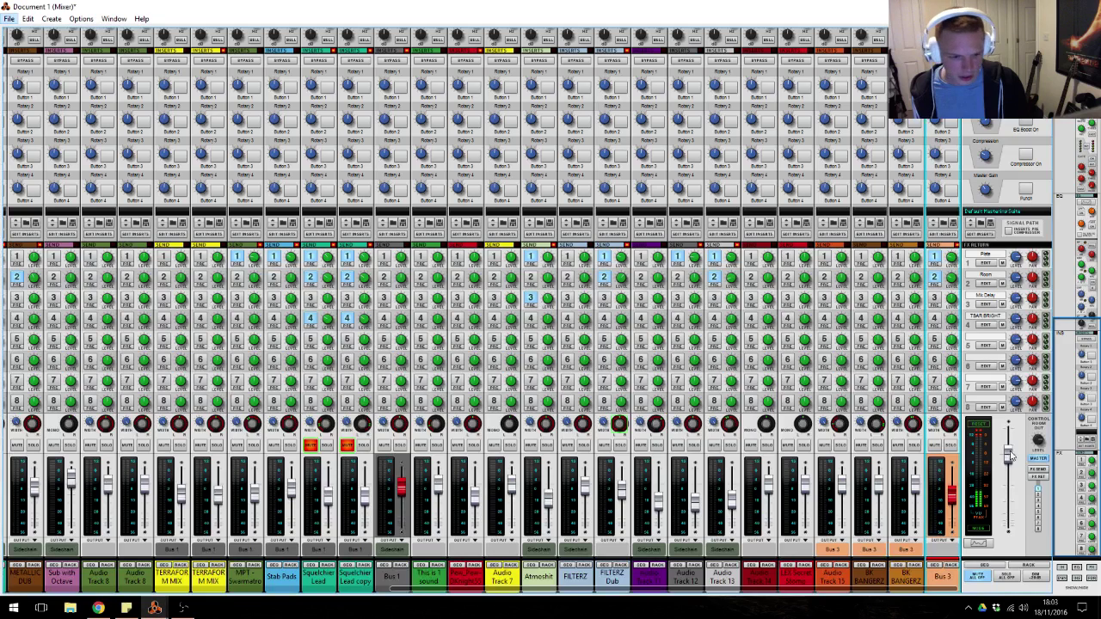
{"action": "key", "text": "alt+Tab"}
{"action": "key", "text": "space"}
{"action": "key", "text": "alt+Tab"}
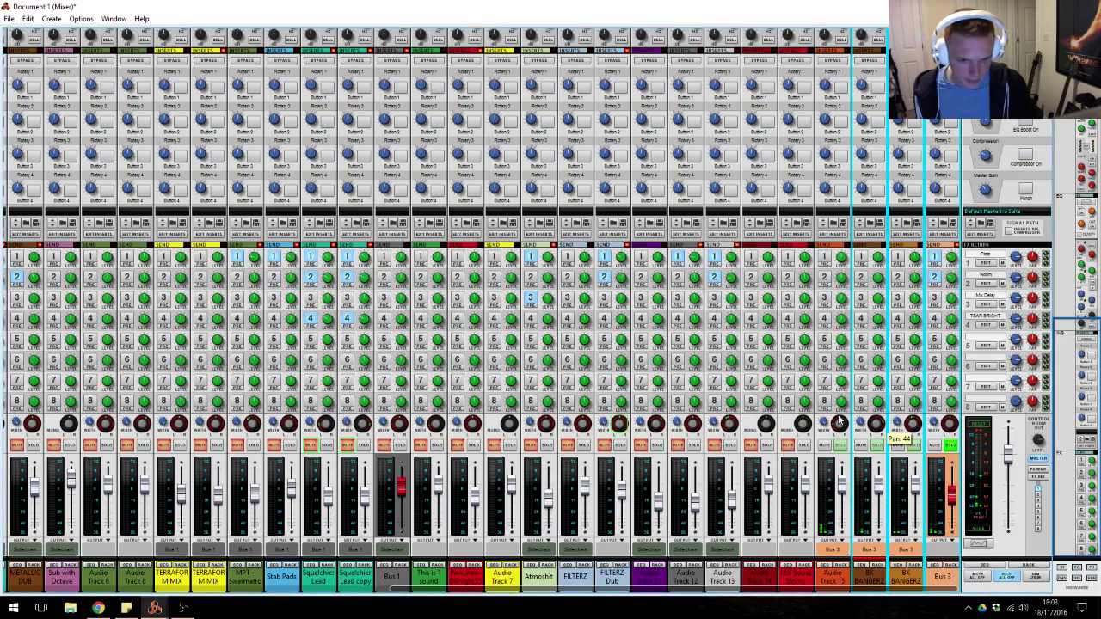
{"action": "mouse_move", "coordinate": [953, 492]}
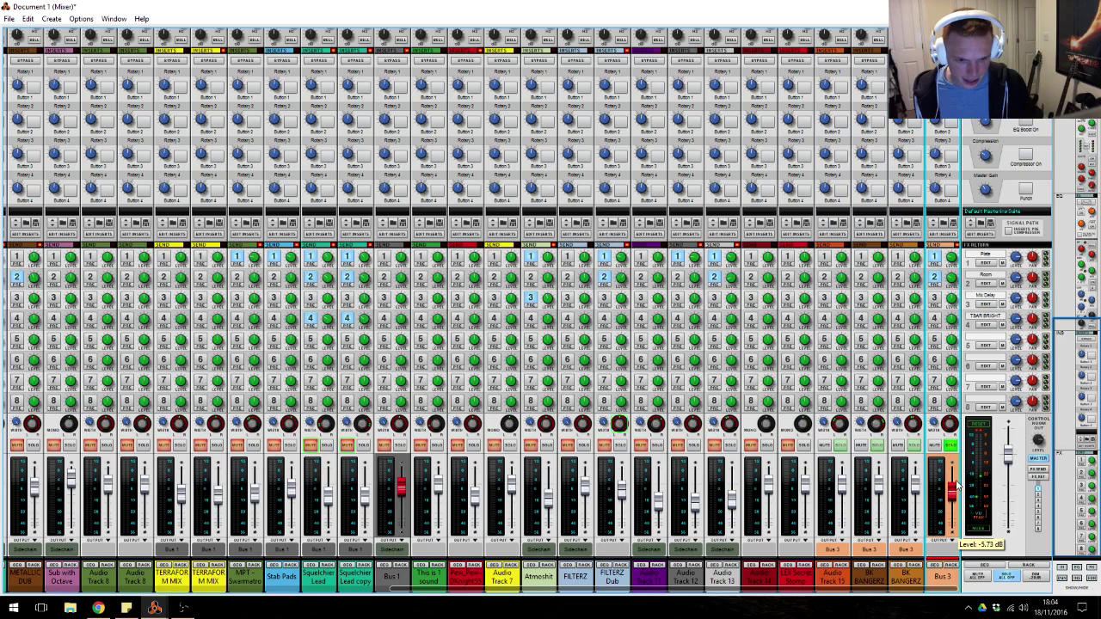
Unsolo the transition bus, replay the transition in the full mix from bar 4 and return to the song start.
{"action": "key", "text": "alt+Tab"}
{"action": "left_click", "coordinate": [483, 73]}
{"action": "left_click", "coordinate": [445, 73]}
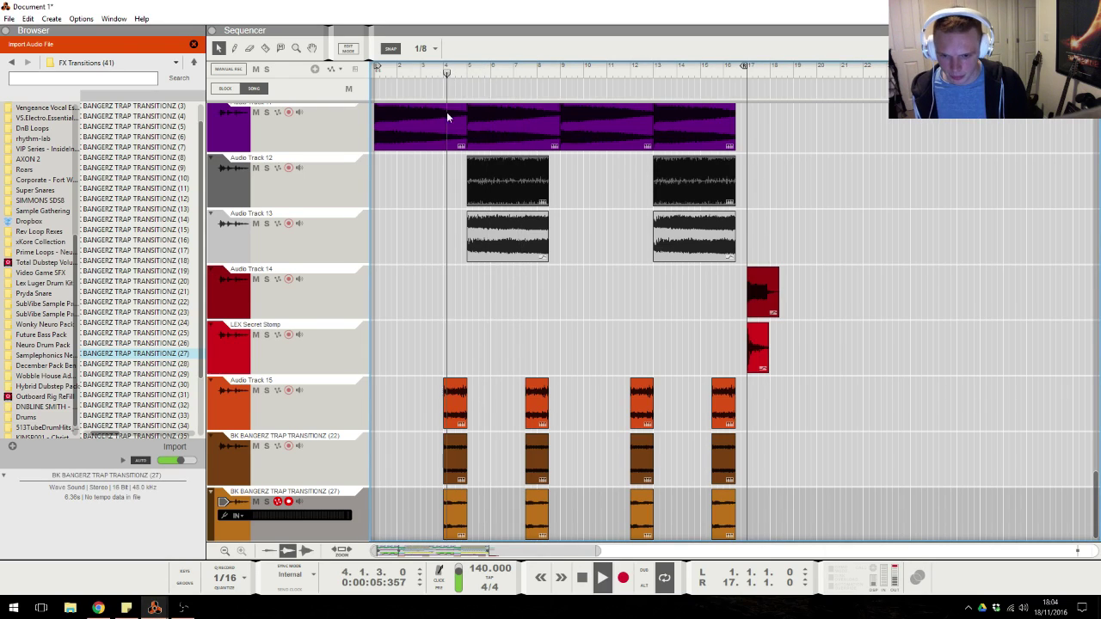
{"action": "key", "text": "alt+Tab"}
{"action": "left_click", "coordinate": [259, 352]}
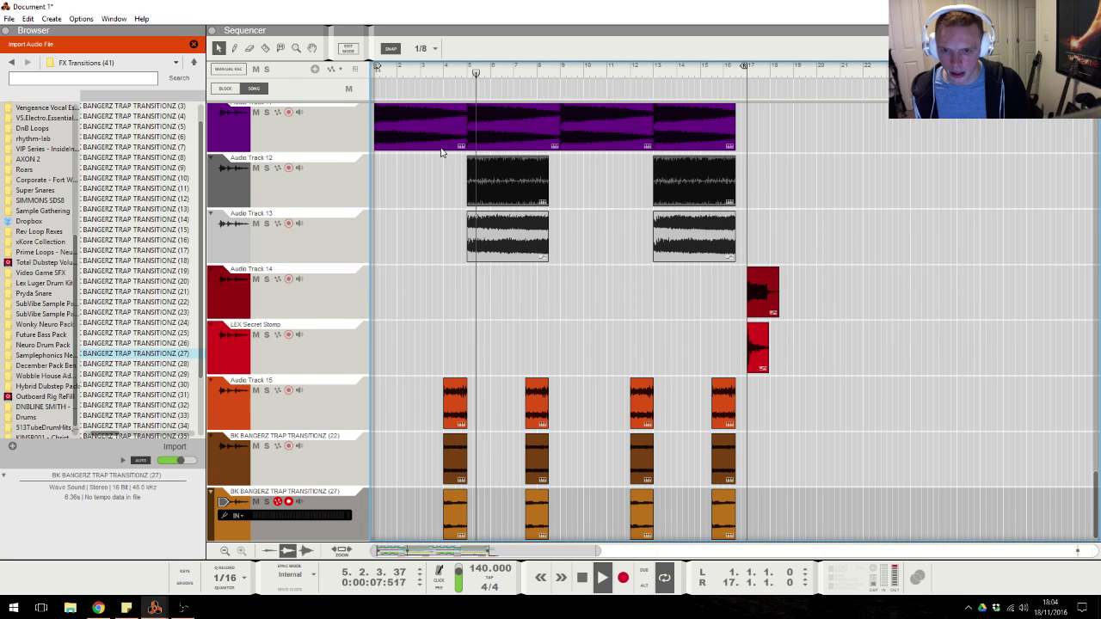
{"action": "key", "text": "space"}
{"action": "key", "text": "KP_0"}
{"action": "scroll", "coordinate": [515, 210], "scroll_direction": "up", "scroll_amount": 5}
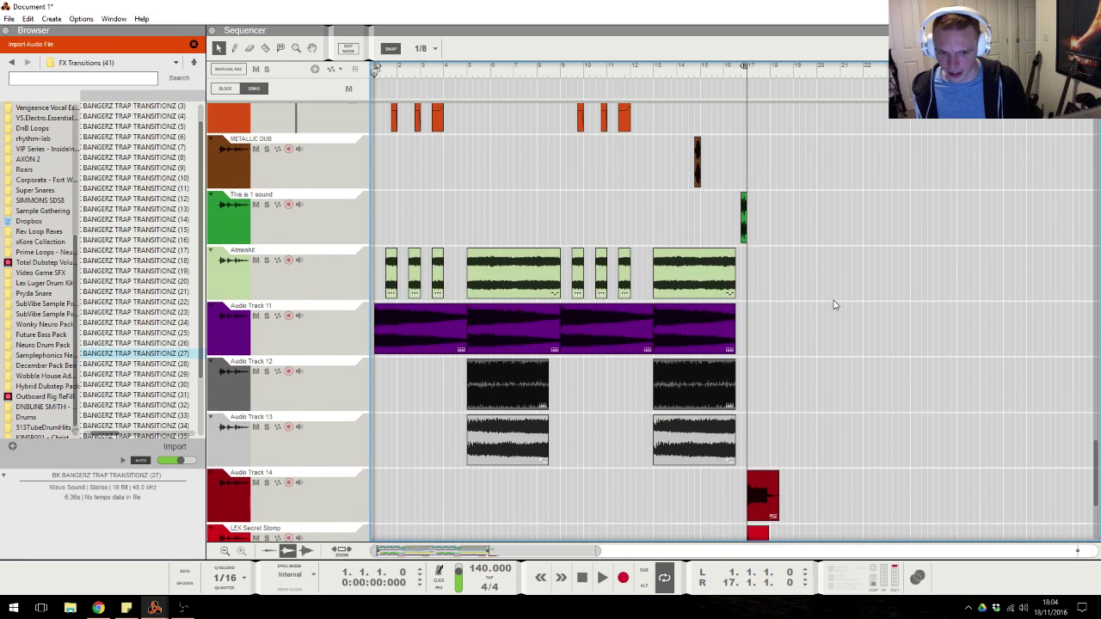
{"action": "scroll", "coordinate": [830, 302], "scroll_direction": "down", "scroll_amount": 5}
{"action": "left_click", "coordinate": [99, 607]}
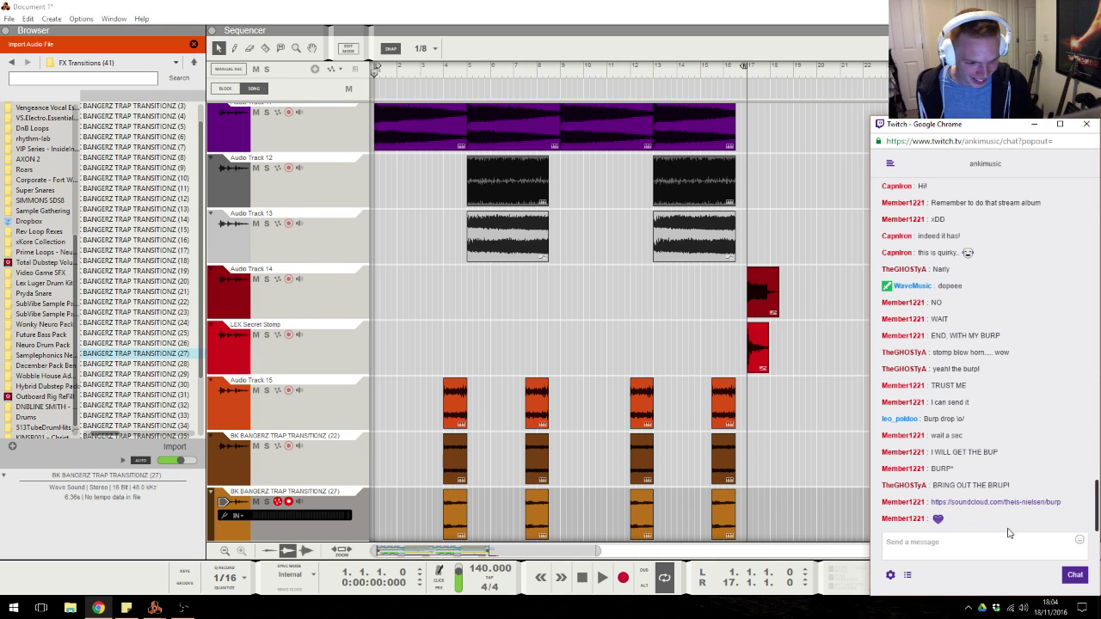
{"action": "left_click", "coordinate": [465, 317]}
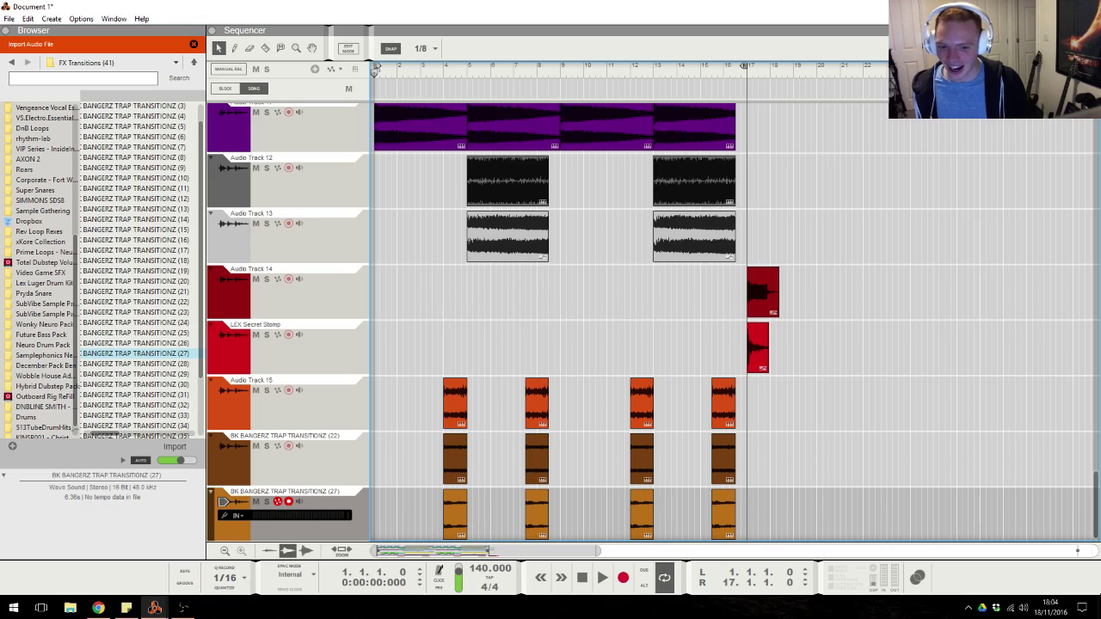
Open the song file Stream Track 4 - Burp On My Face from the Stream Tracks folder.
{"action": "left_click", "coordinate": [1097, 608]}
{"action": "double_click", "coordinate": [1068, 322]}
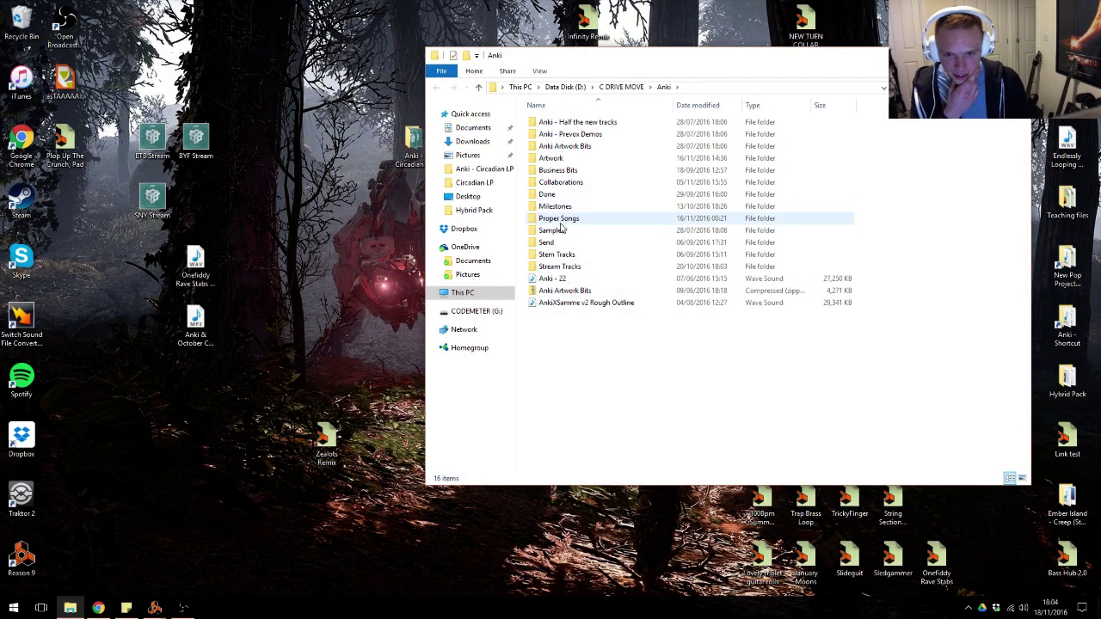
{"action": "double_click", "coordinate": [559, 266]}
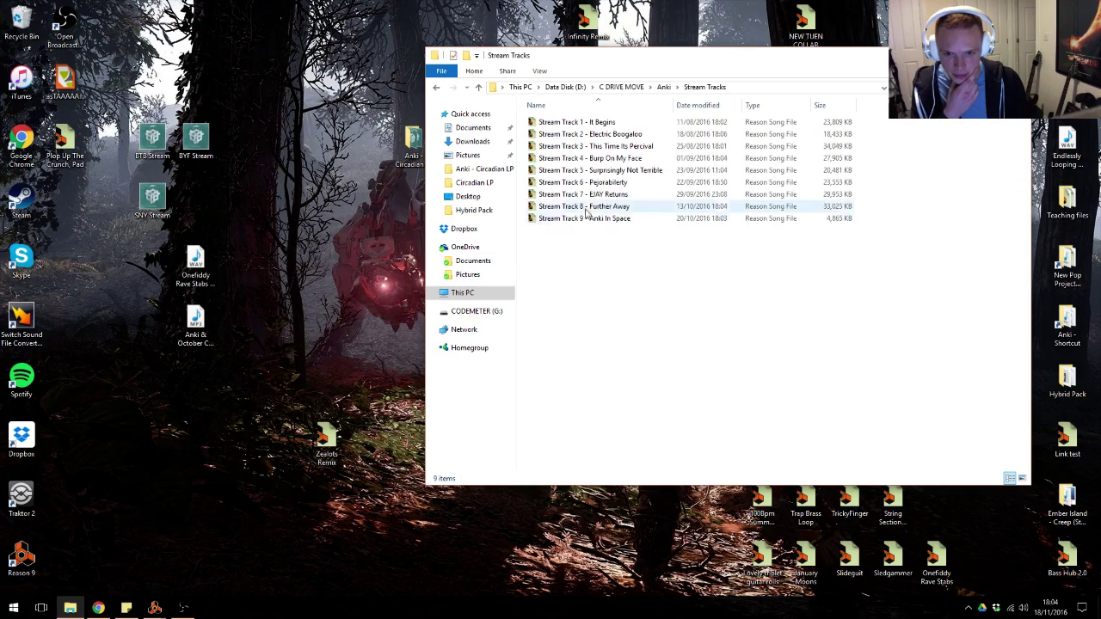
{"action": "double_click", "coordinate": [607, 159]}
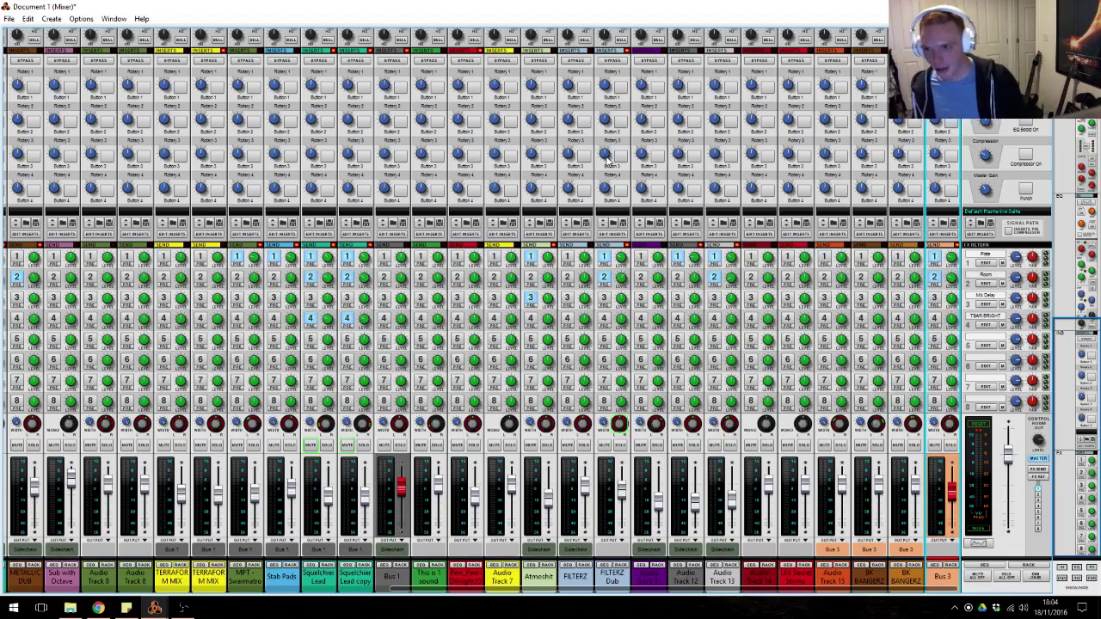
Locate the Burp track in the opened song and copy it together with its device.
{"action": "scroll", "coordinate": [401, 277], "scroll_direction": "down", "scroll_amount": 10}
{"action": "scroll", "coordinate": [409, 210], "scroll_direction": "down", "scroll_amount": 15}
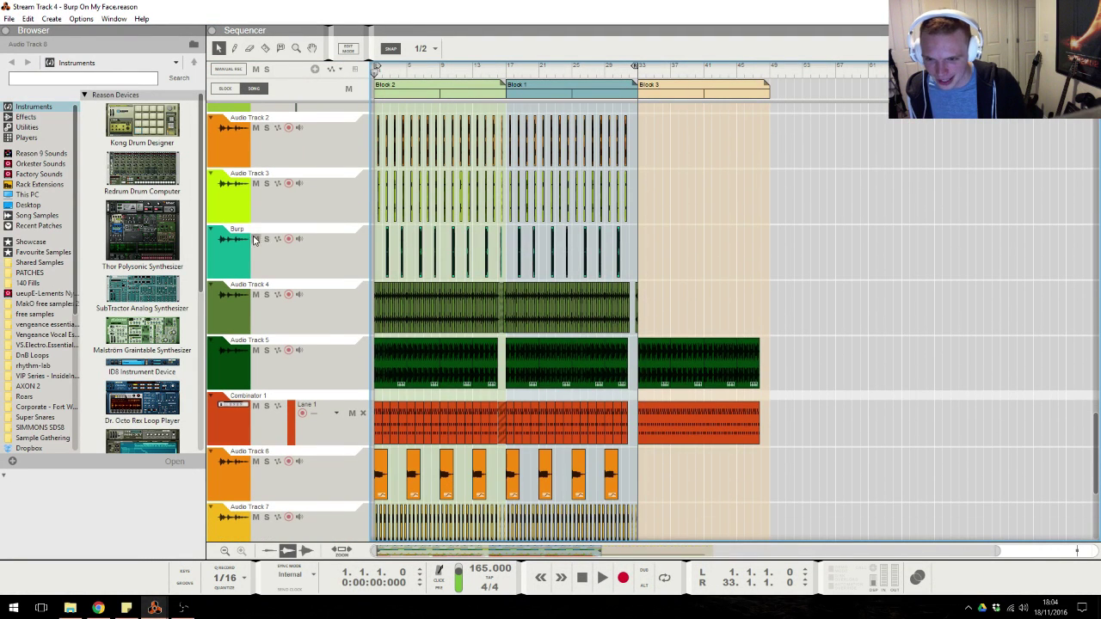
{"action": "left_click", "coordinate": [254, 240]}
{"action": "right_click", "coordinate": [253, 240]}
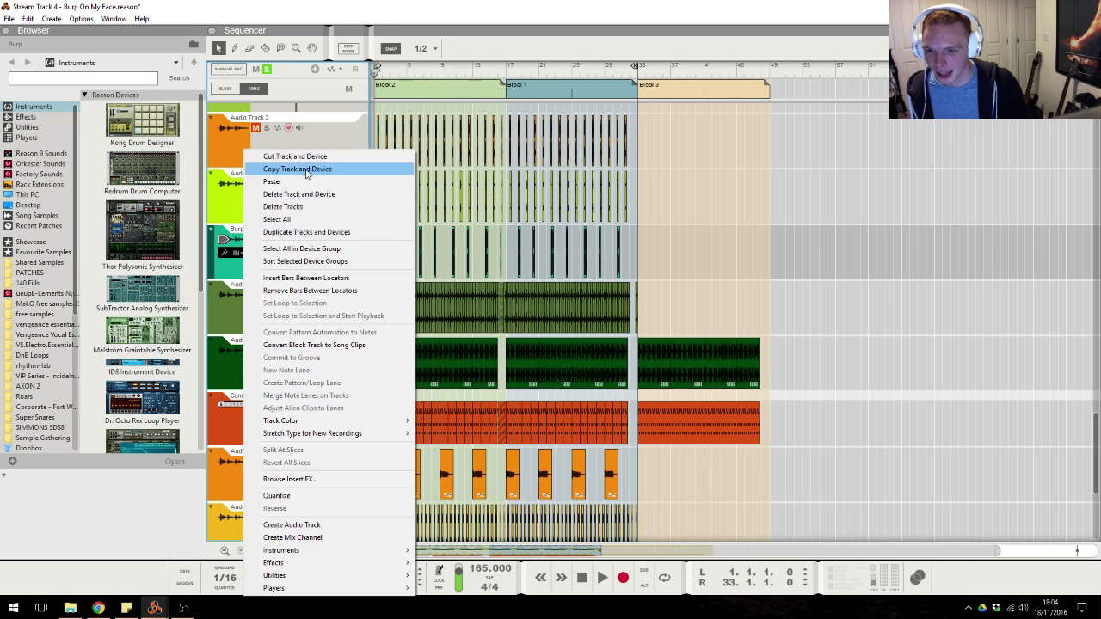
{"action": "left_click", "coordinate": [305, 169]}
Return to the Document 1 sequencer and paste the copied Burp track below BK BANGERZ TRAP TRANSITIONZ (27).
{"action": "mouse_move", "coordinate": [160, 607]}
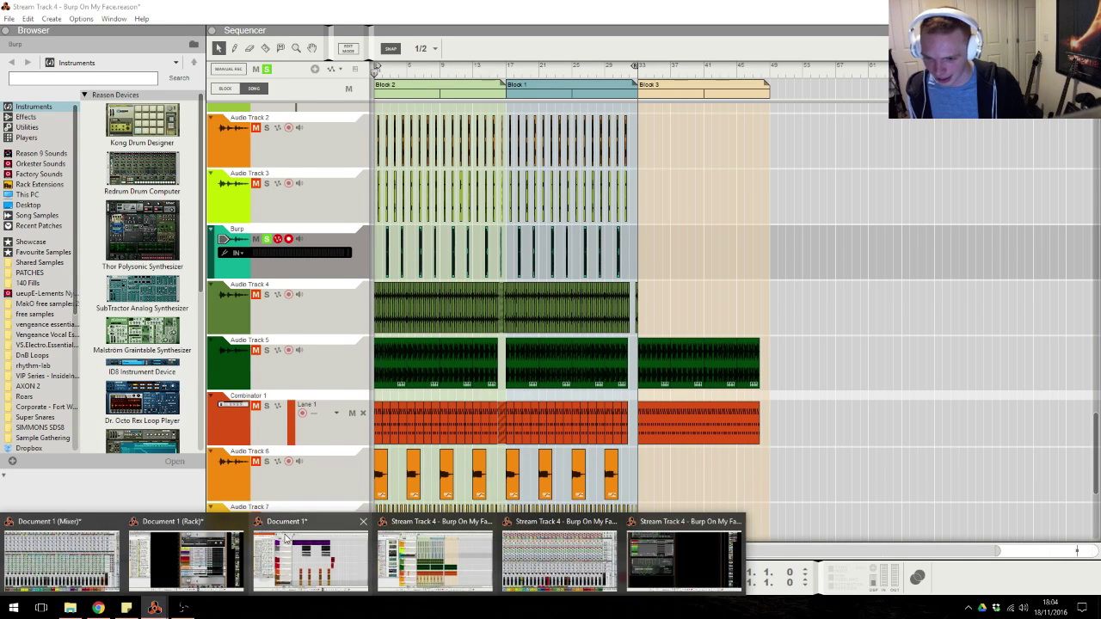
{"action": "left_click", "coordinate": [90, 572]}
{"action": "right_click", "coordinate": [337, 514]}
{"action": "left_click", "coordinate": [378, 94]}
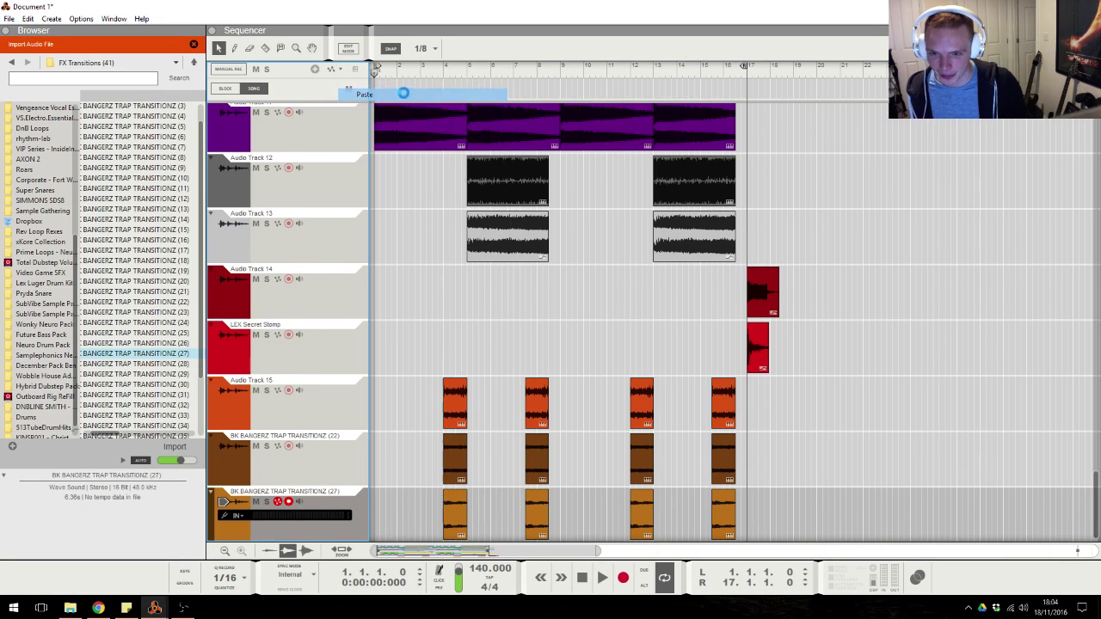
Delete all but one of the pasted Burp clips and move the remaining one to bar 18.
{"action": "left_click_drag", "start_coordinate": [437, 529], "coordinate": [1097, 516]}
{"action": "key", "text": "Delete"}
{"action": "left_click_drag", "start_coordinate": [429, 551], "coordinate": [770, 520]}
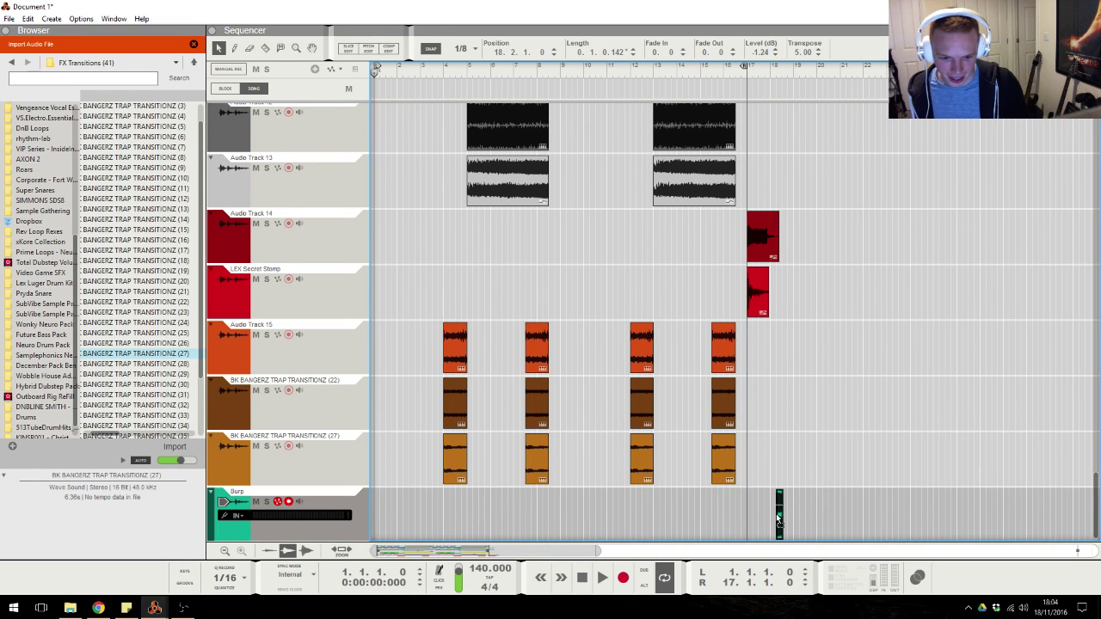
Lengthen the Burp clip at bar 18 to 0.2.2.0.
{"action": "left_click", "coordinate": [816, 377]}
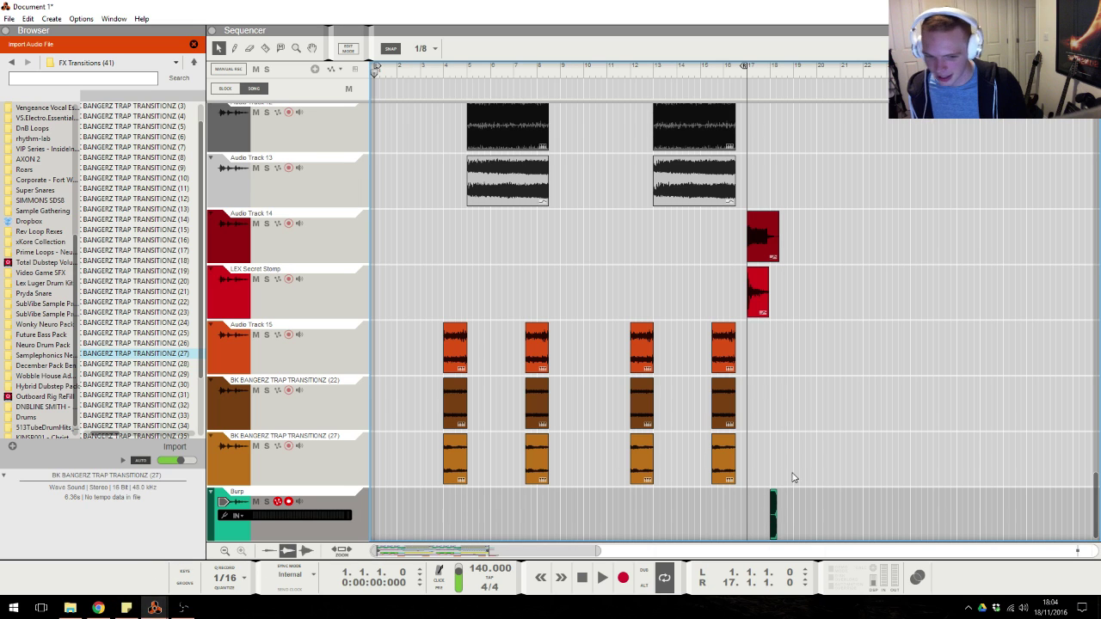
{"action": "right_click", "coordinate": [776, 517]}
{"action": "left_click", "coordinate": [825, 316]}
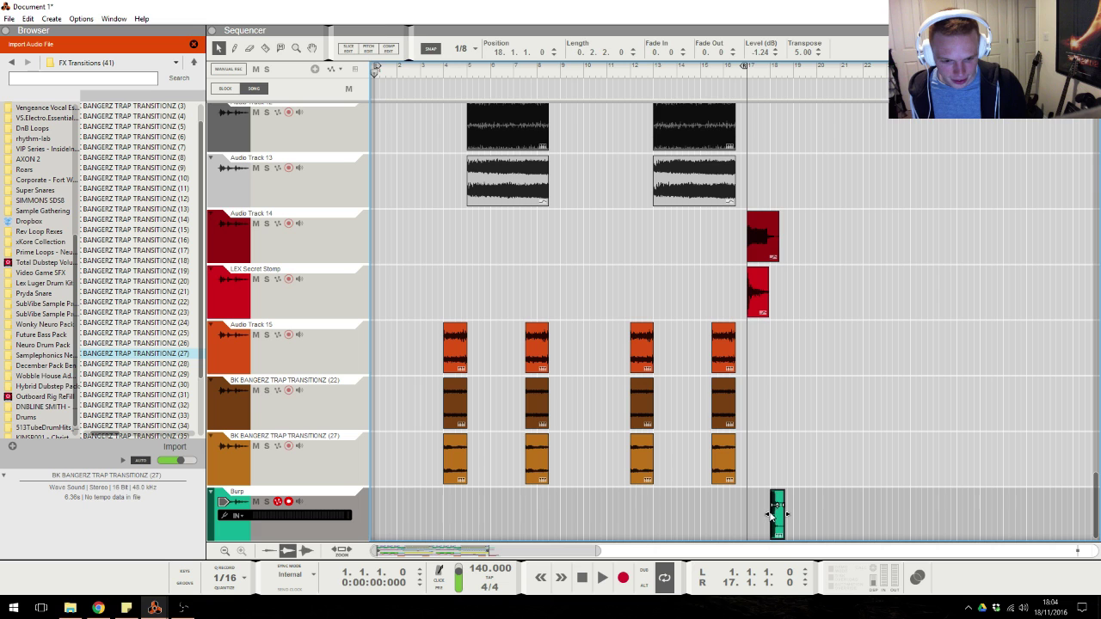
Close the Stream Track 4 - Burp On My Face song without saving its changes.
{"action": "left_click", "coordinate": [757, 460]}
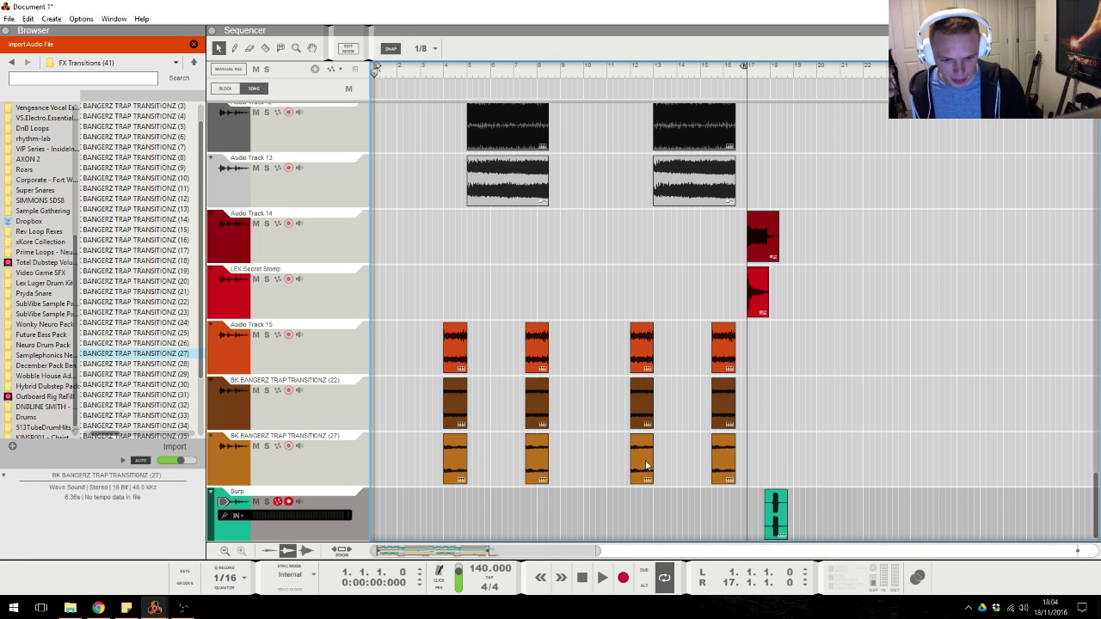
{"action": "mouse_move", "coordinate": [159, 606]}
{"action": "left_click", "coordinate": [435, 555]}
{"action": "key", "text": "ctrl+w"}
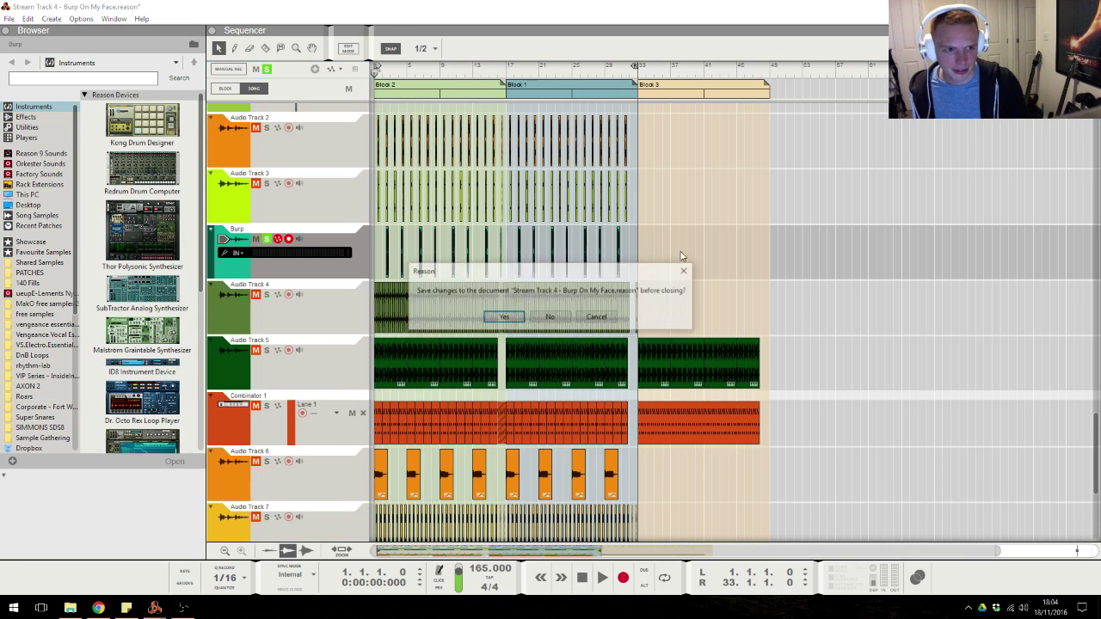
{"action": "left_click", "coordinate": [548, 317]}
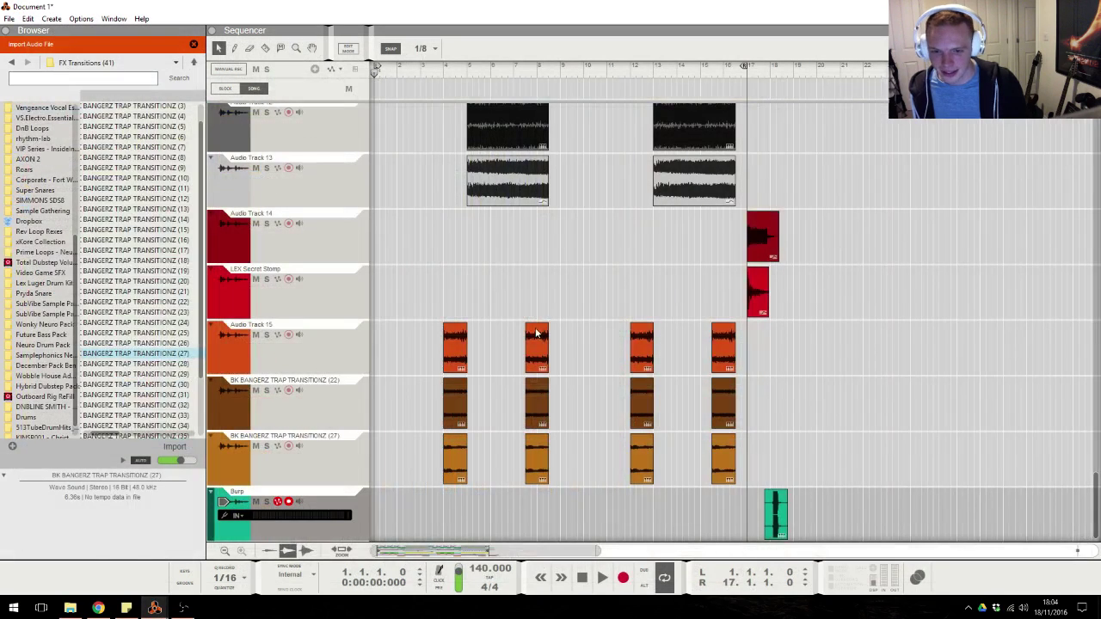
Check the Twitch chat and move the Burp clip to position 16.3.3.0.
{"action": "left_click", "coordinate": [98, 607]}
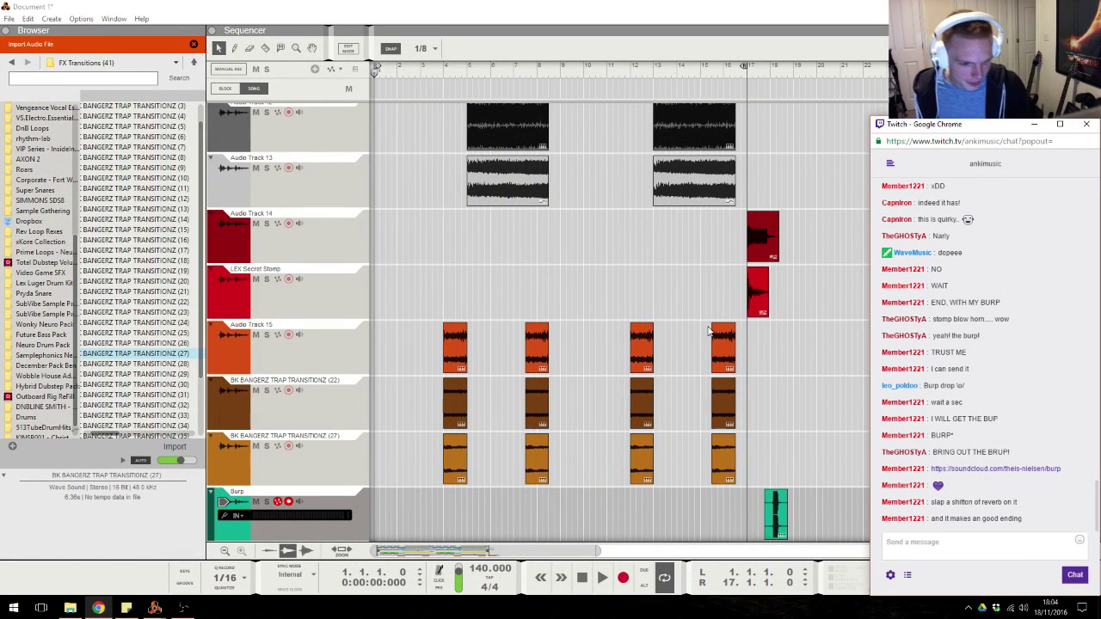
{"action": "left_click", "coordinate": [784, 441]}
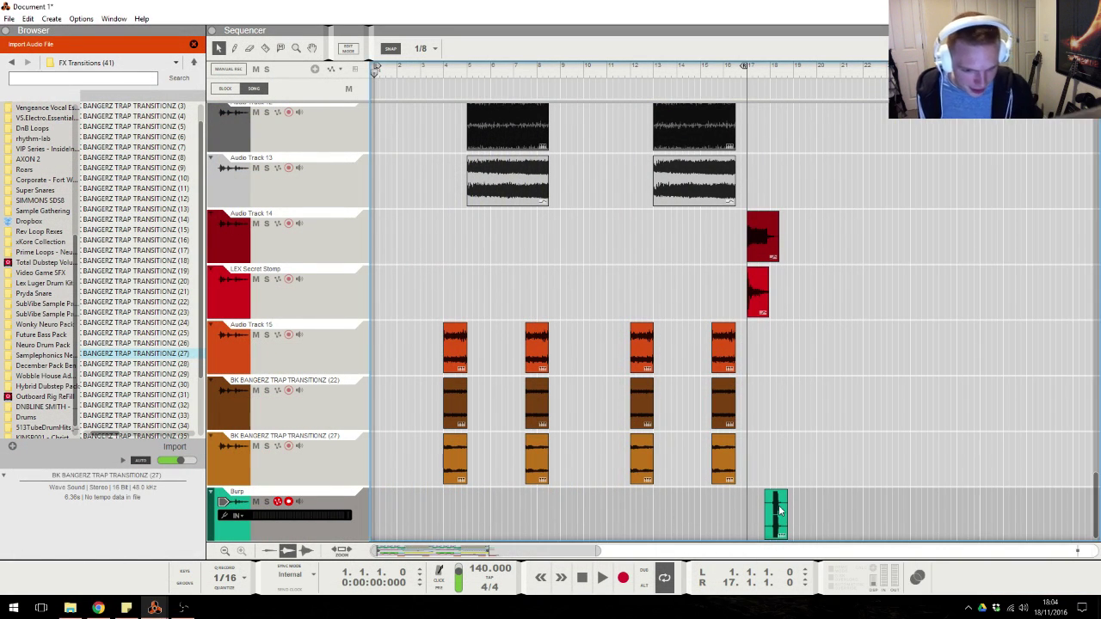
{"action": "left_click_drag", "start_coordinate": [778, 511], "coordinate": [750, 517]}
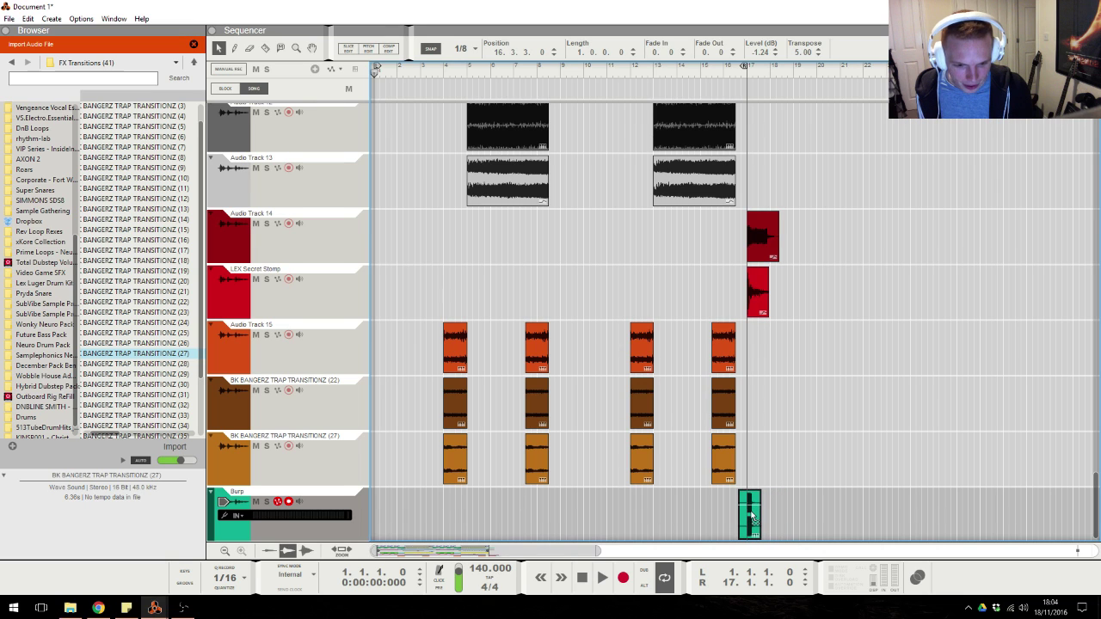
Delete Audio Track 14 and bring up the Burp track's channel in the mixer.
{"action": "left_click", "coordinate": [332, 249]}
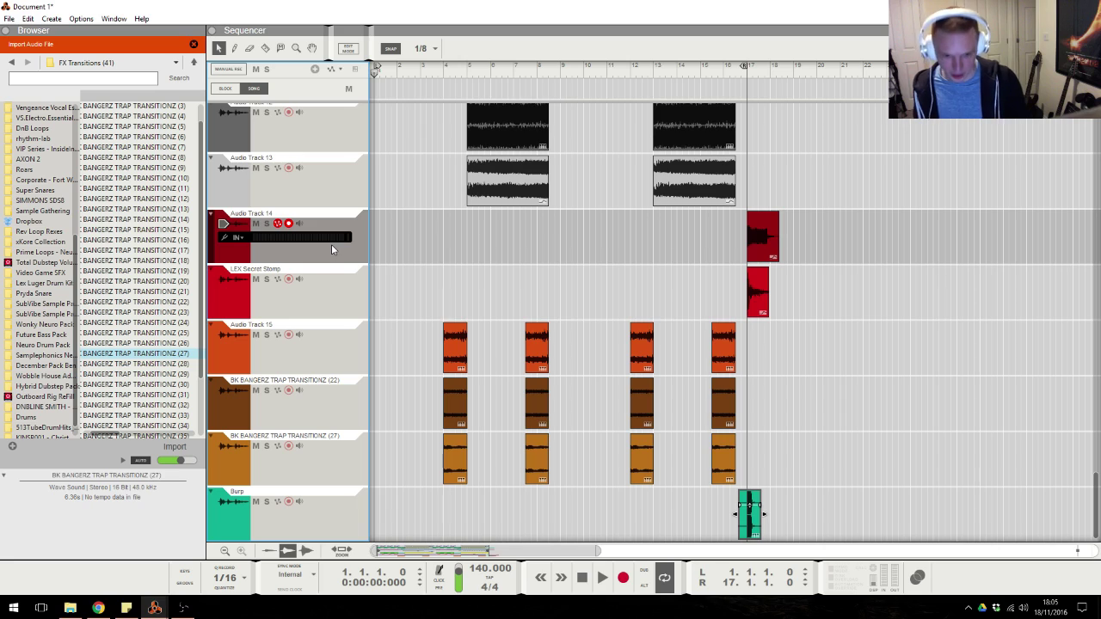
{"action": "key", "text": "Delete"}
{"action": "left_click", "coordinate": [335, 535]}
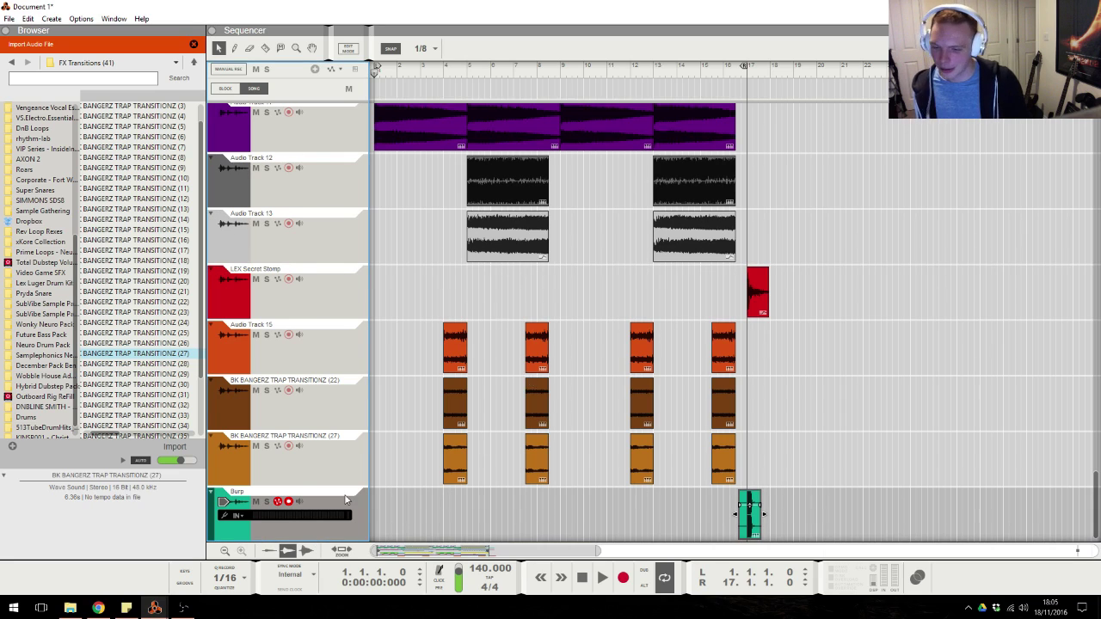
{"action": "key", "text": "alt+Tab"}
{"action": "left_click", "coordinate": [774, 265]}
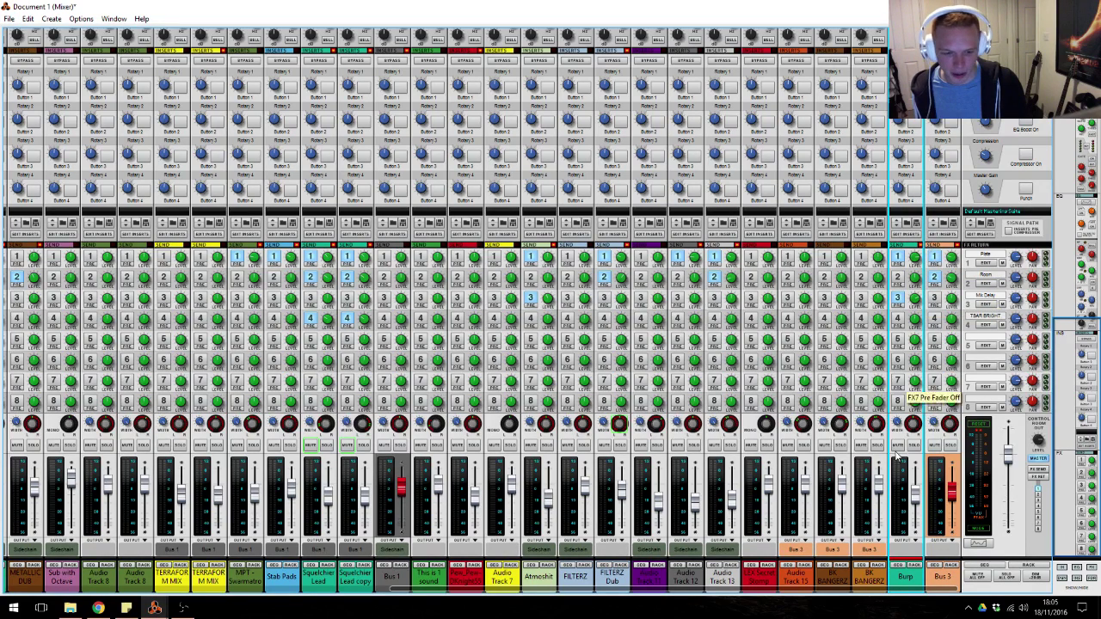
Return to the sequencer and extend the loop end to bar 22.
{"action": "key", "text": "alt+Tab"}
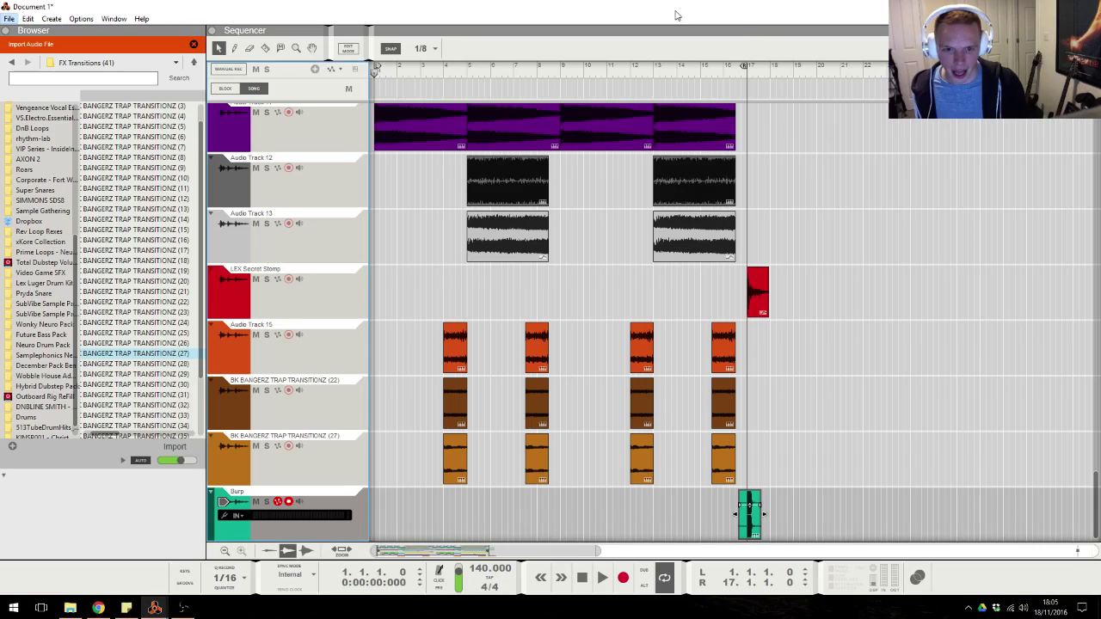
{"action": "left_click", "coordinate": [877, 206]}
Look through the arrangement's tracks between Burp and Transport and check the Twitch chat for new messages.
{"action": "scroll", "coordinate": [862, 275], "scroll_direction": "up", "scroll_amount": 5}
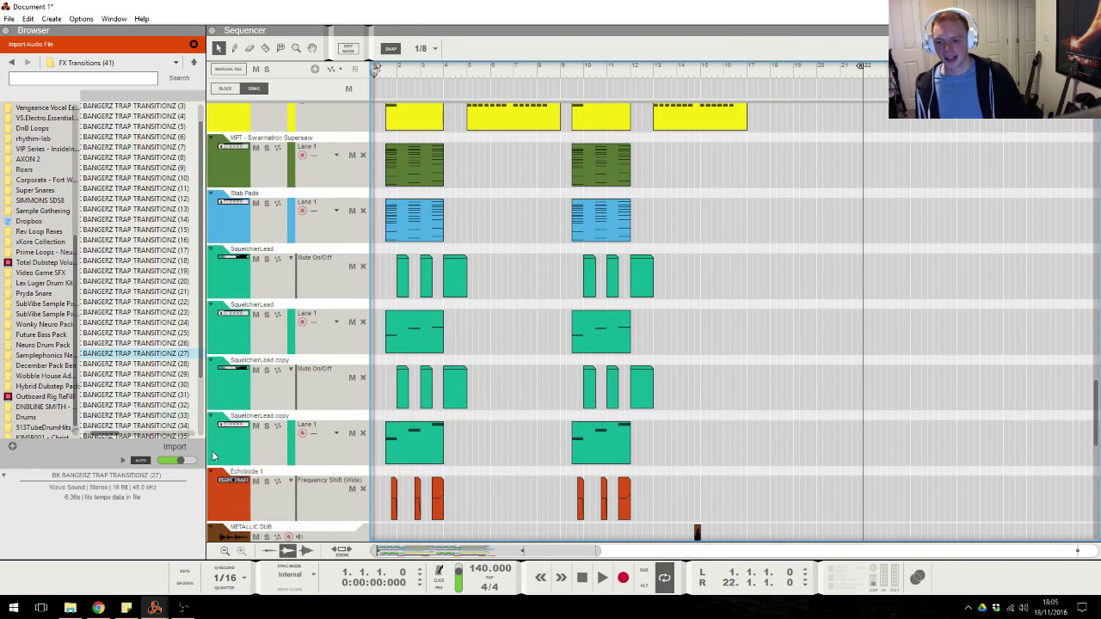
{"action": "scroll", "coordinate": [695, 295], "scroll_direction": "up", "scroll_amount": 15}
{"action": "scroll", "coordinate": [758, 280], "scroll_direction": "down", "scroll_amount": 20}
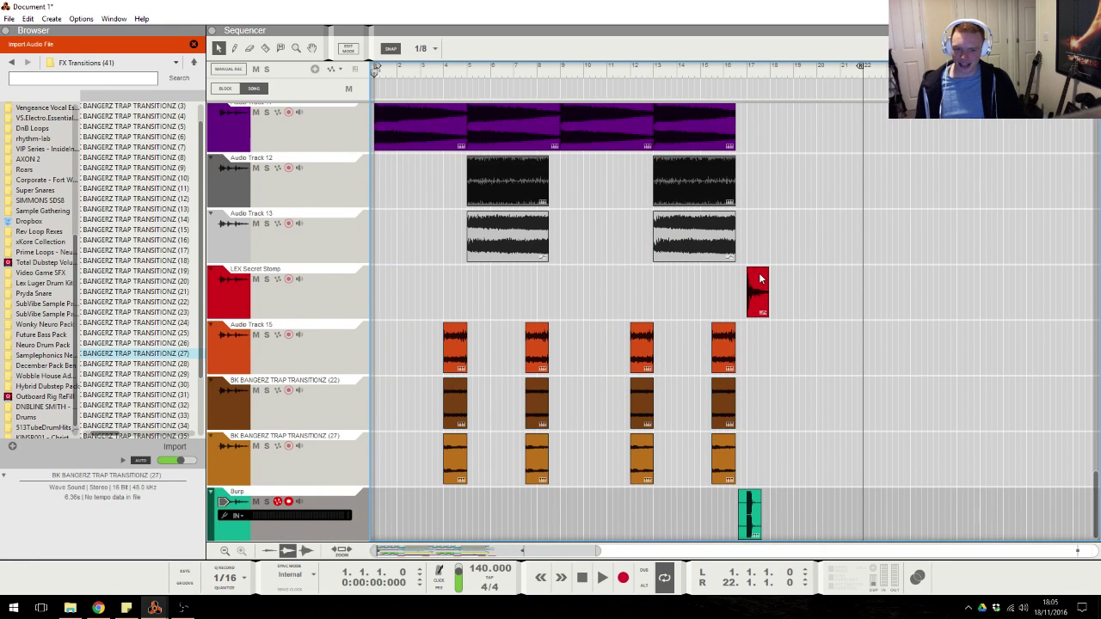
{"action": "scroll", "coordinate": [827, 304], "scroll_direction": "up", "scroll_amount": 1}
{"action": "scroll", "coordinate": [827, 305], "scroll_direction": "up", "scroll_amount": 10}
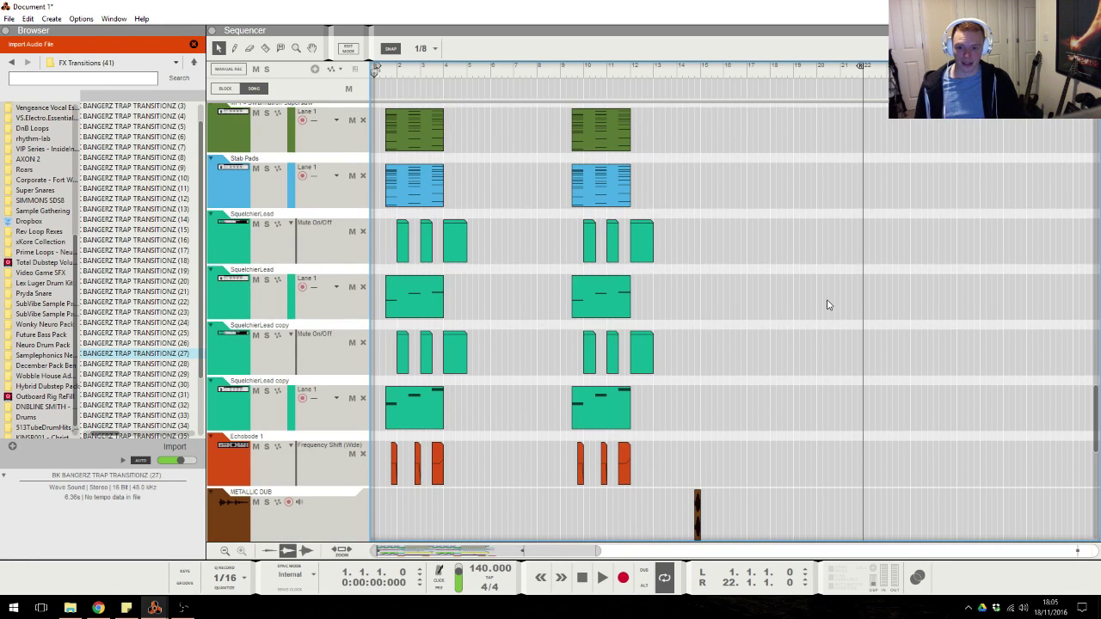
{"action": "scroll", "coordinate": [827, 305], "scroll_direction": "down", "scroll_amount": 5}
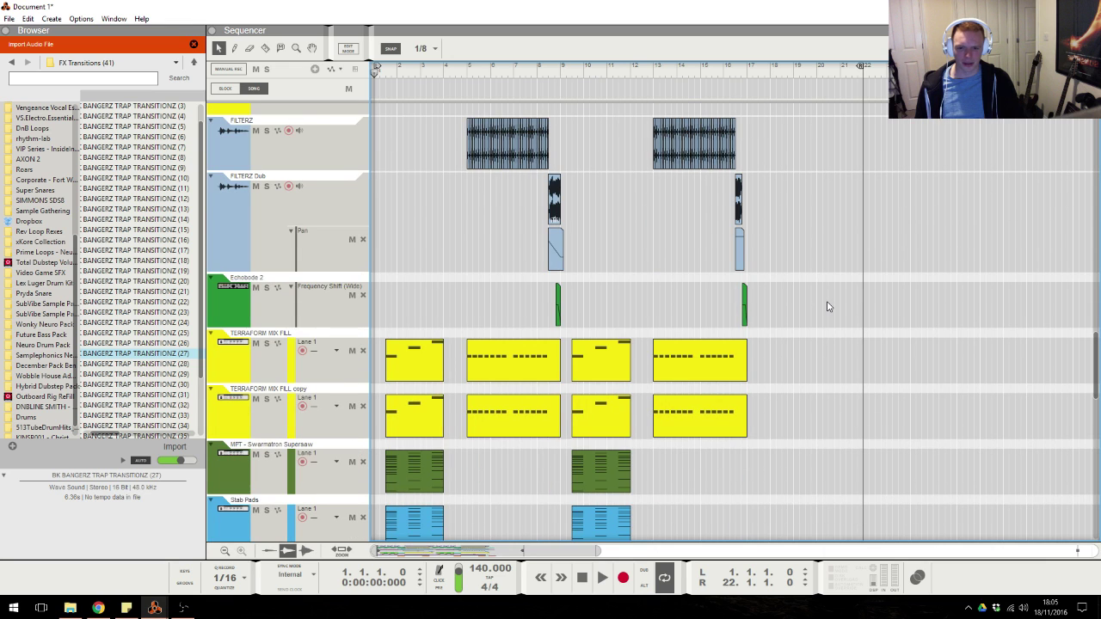
{"action": "scroll", "coordinate": [827, 307], "scroll_direction": "up", "scroll_amount": 15}
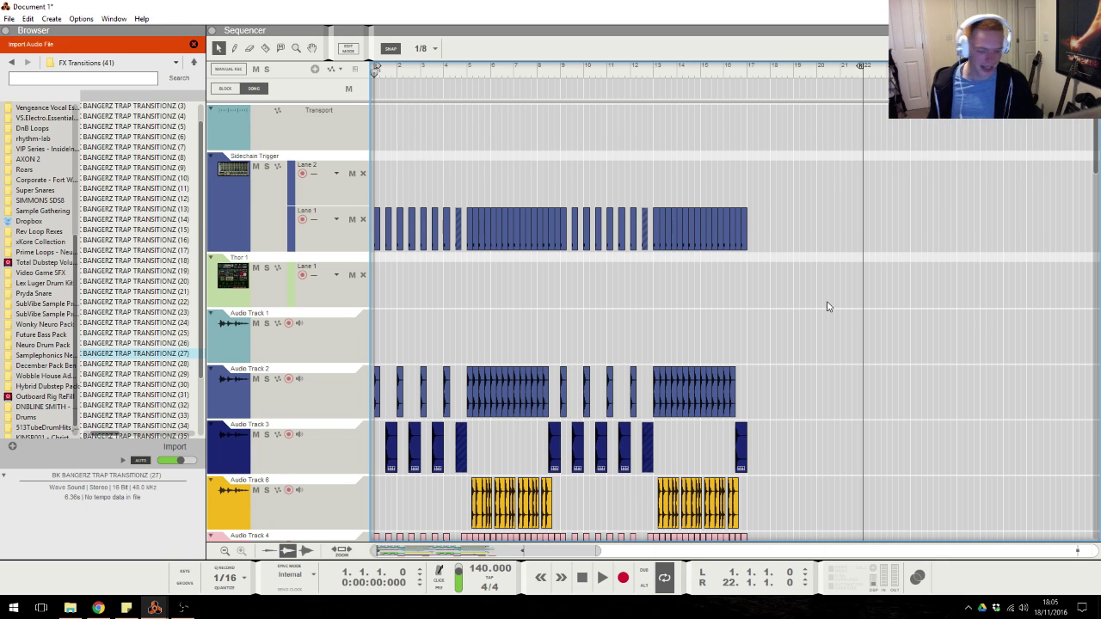
{"action": "left_click", "coordinate": [108, 607]}
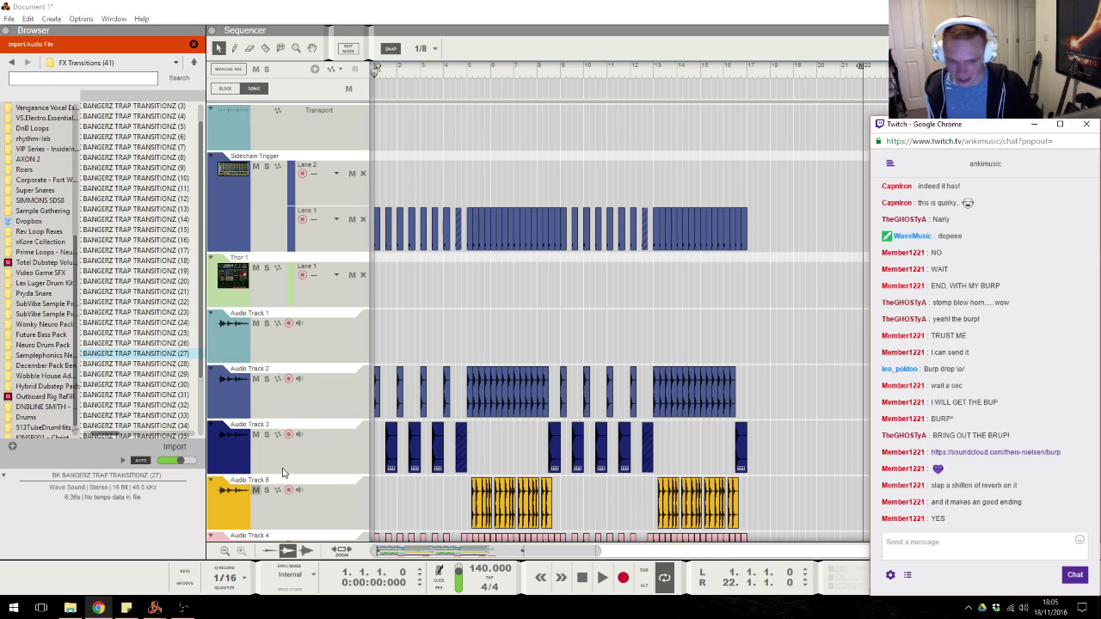
{"action": "left_click", "coordinate": [551, 312]}
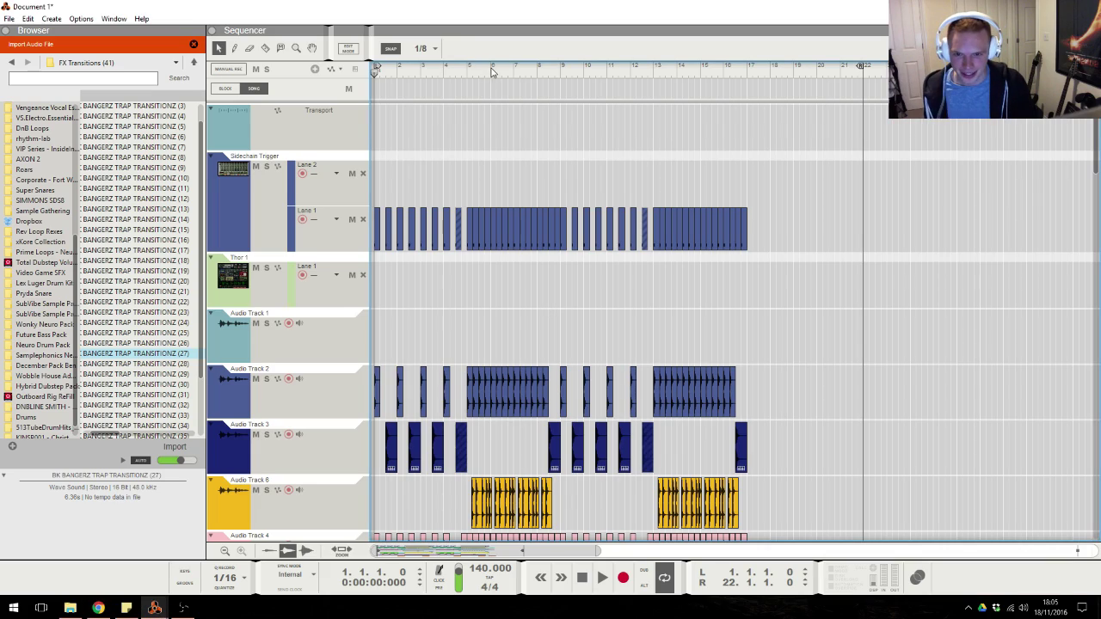
{"action": "scroll", "coordinate": [848, 257], "scroll_direction": "down", "scroll_amount": 15}
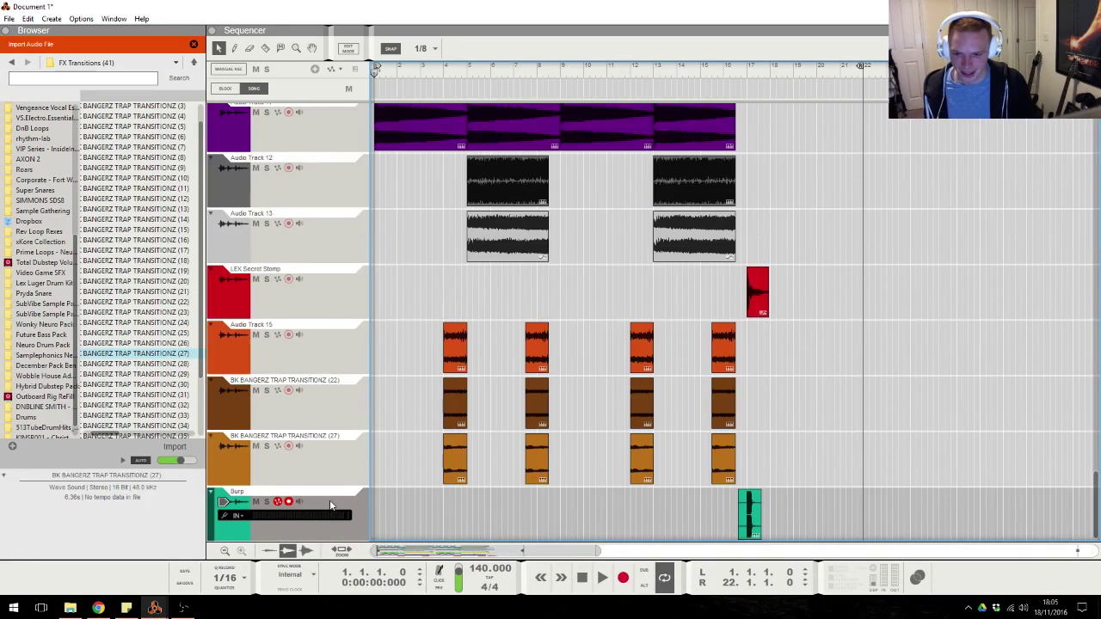
View the Burp channel's Spectrum EQ over the mixer and close it again.
{"action": "key", "text": "alt+Tab"}
{"action": "key", "text": "alt+Tab"}
{"action": "key", "text": "F2"}
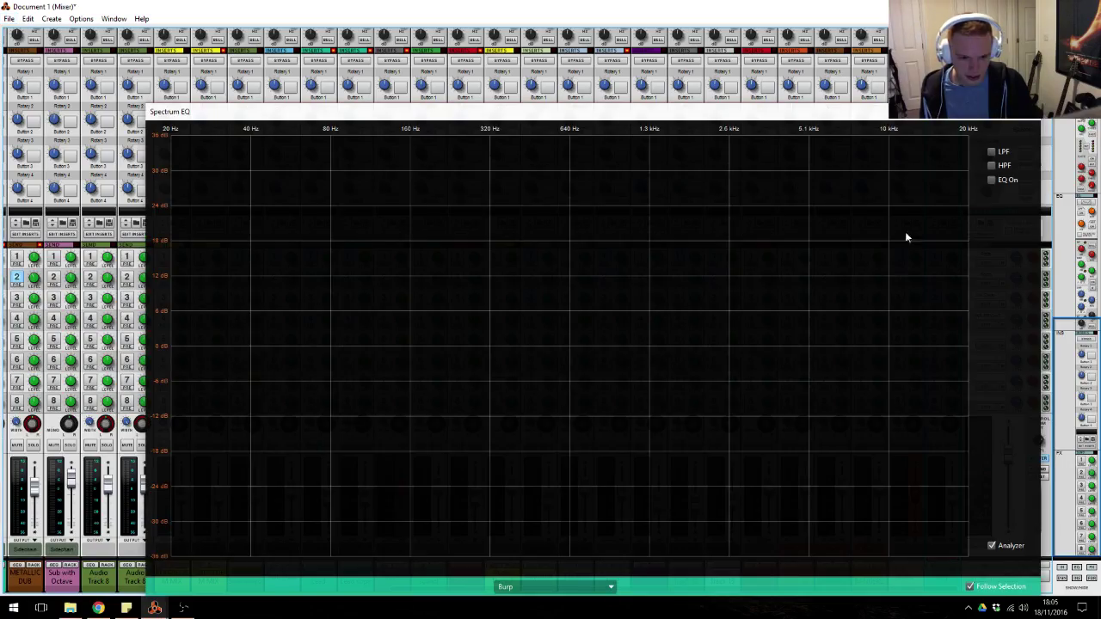
{"action": "key", "text": "F2"}
{"action": "key", "text": "alt+Tab"}
Close the Stream Tracks folder window in File Explorer and return to the Document 1 sequencer.
{"action": "left_click", "coordinate": [534, 355]}
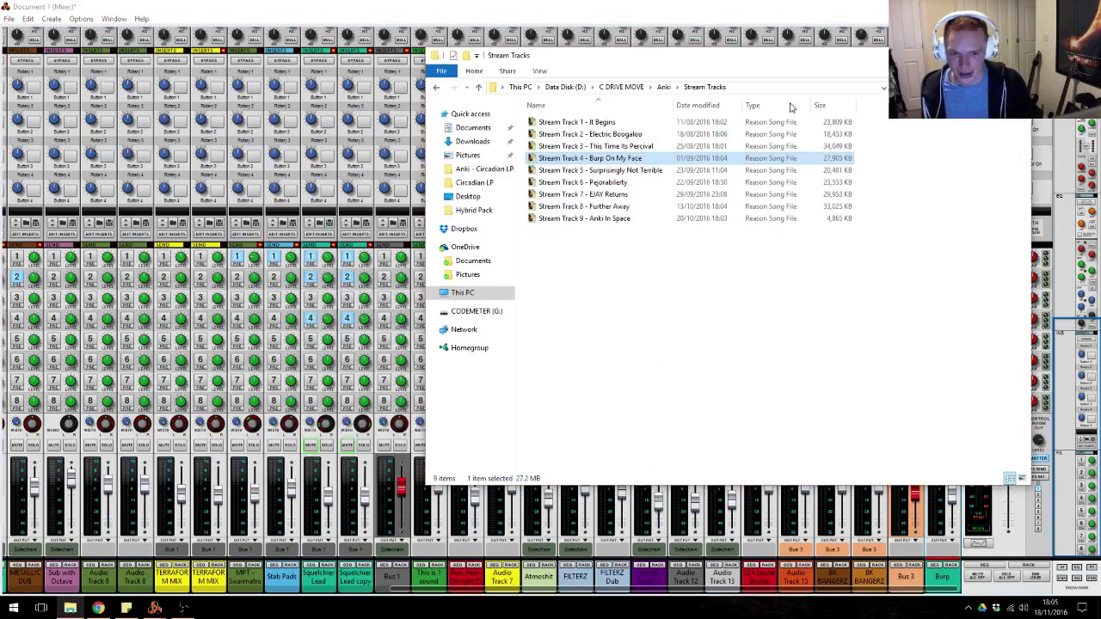
{"action": "key", "text": "alt+F4"}
{"action": "key", "text": "alt+Tab"}
{"action": "left_click", "coordinate": [462, 310]}
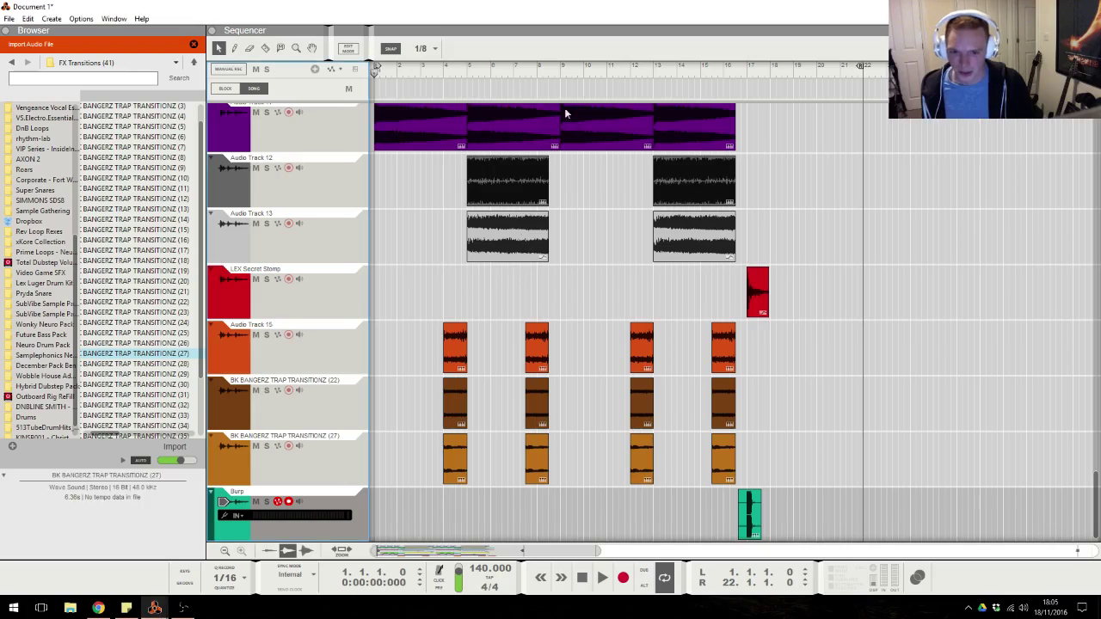
Play the arrangement from bar 1 through the ending to review it, checking the Twitch chat during playback.
{"action": "scroll", "coordinate": [863, 251], "scroll_direction": "up", "scroll_amount": 10}
{"action": "scroll", "coordinate": [864, 249], "scroll_direction": "up", "scroll_amount": 10}
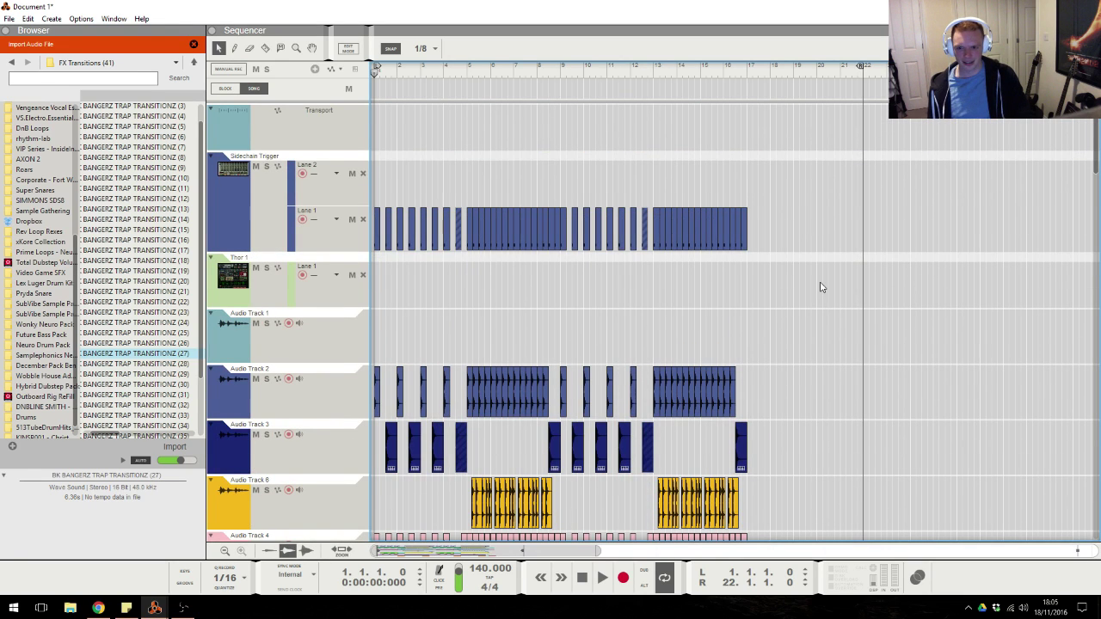
{"action": "scroll", "coordinate": [824, 282], "scroll_direction": "down", "scroll_amount": 15}
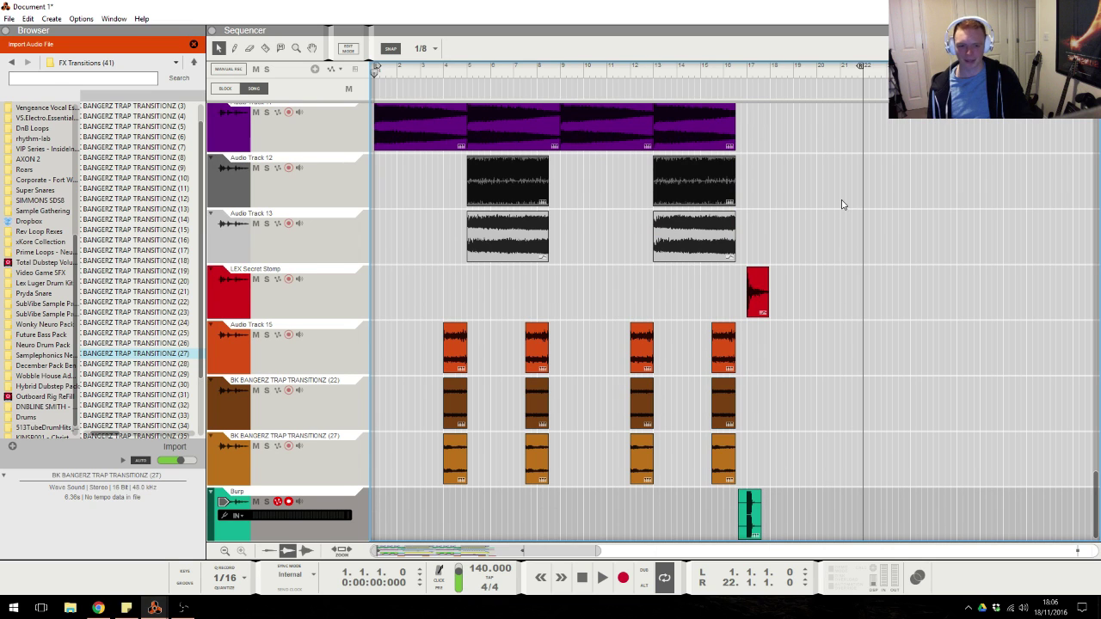
{"action": "key", "text": "space"}
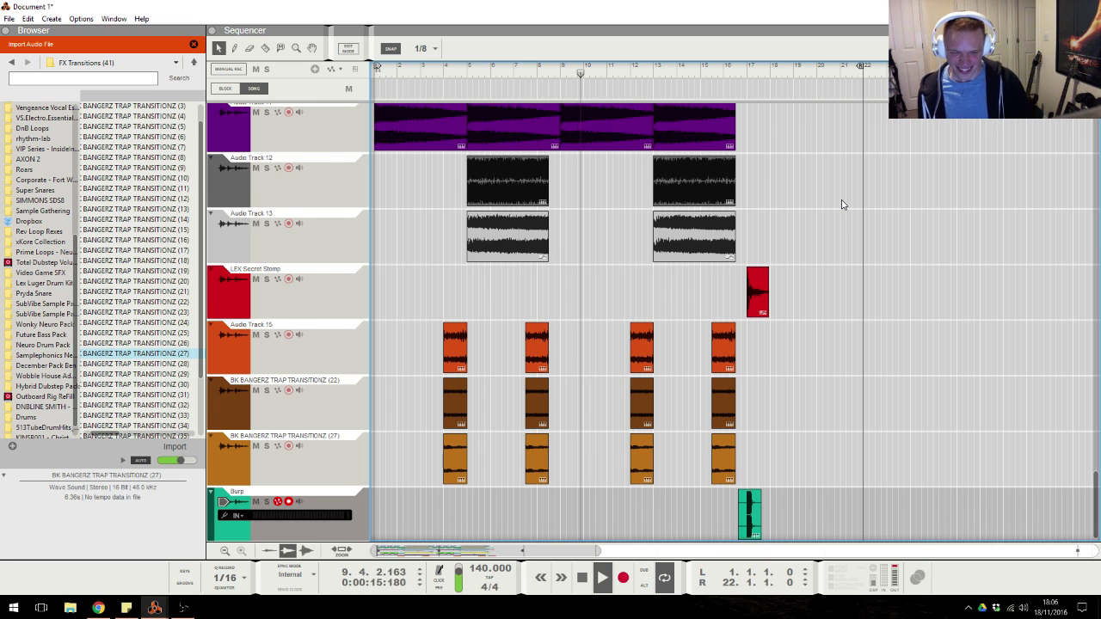
{"action": "scroll", "coordinate": [868, 224], "scroll_direction": "up", "scroll_amount": 15}
{"action": "scroll", "coordinate": [864, 288], "scroll_direction": "up", "scroll_amount": 10}
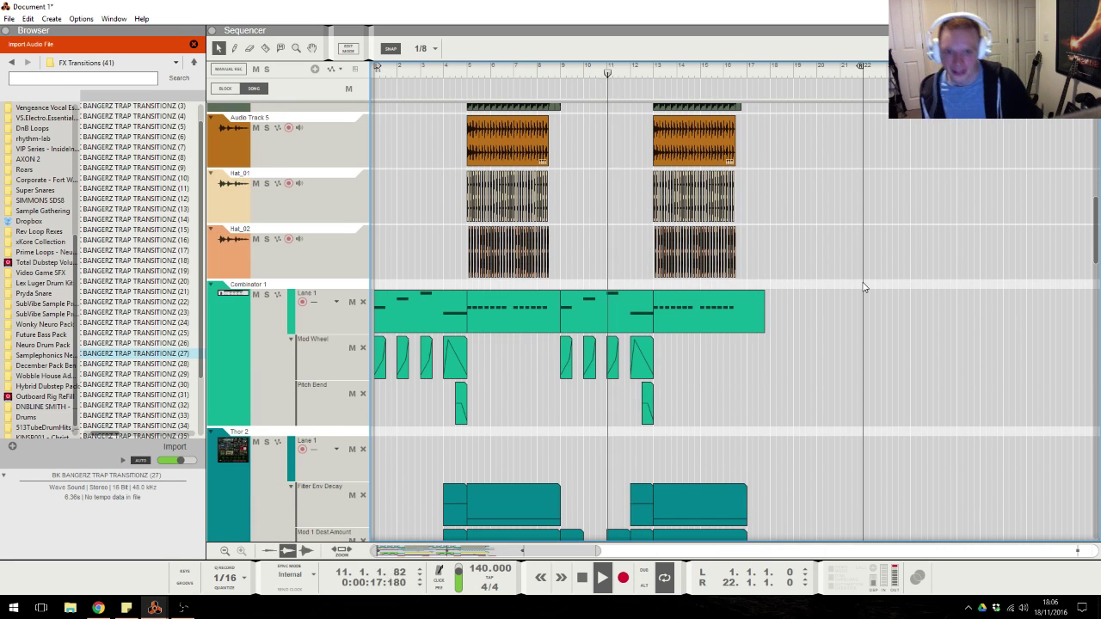
{"action": "left_click", "coordinate": [98, 608]}
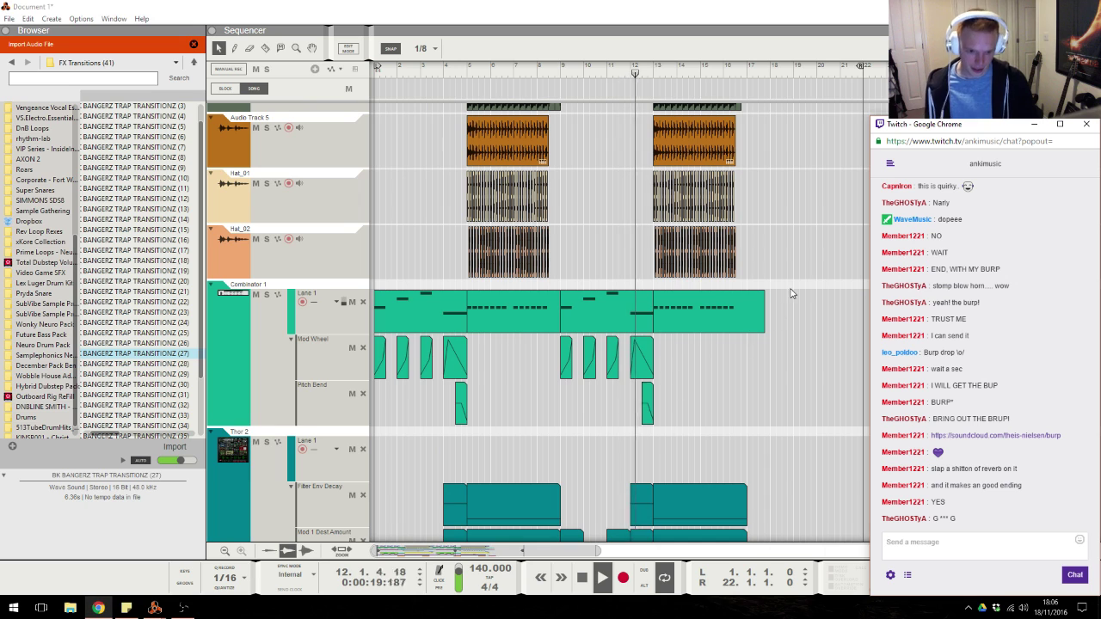
{"action": "left_click", "coordinate": [828, 193]}
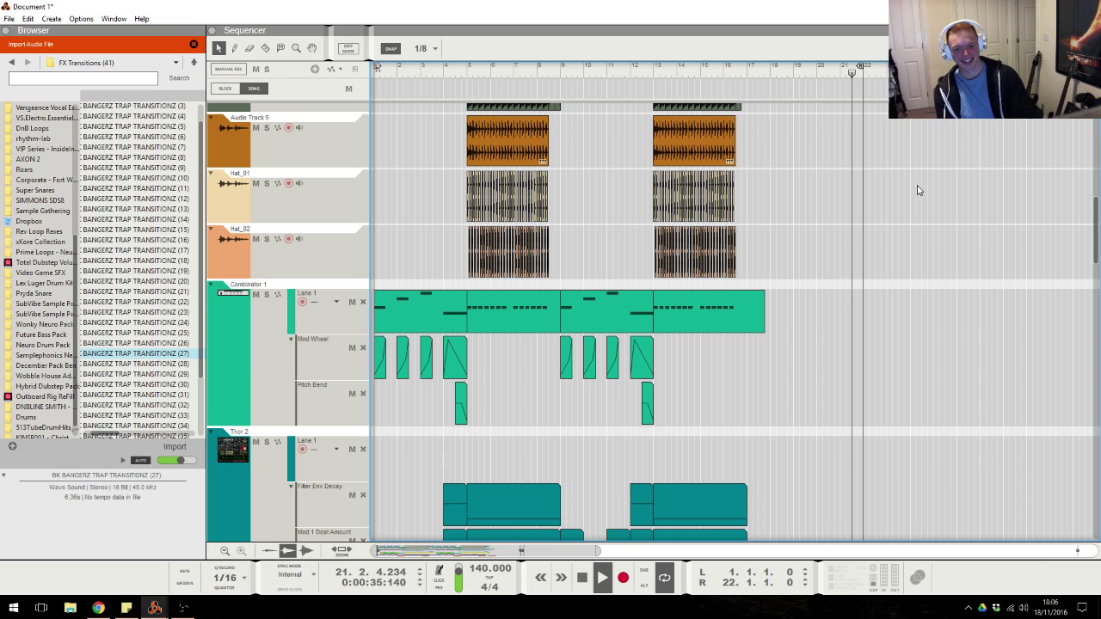
{"action": "key", "text": "space"}
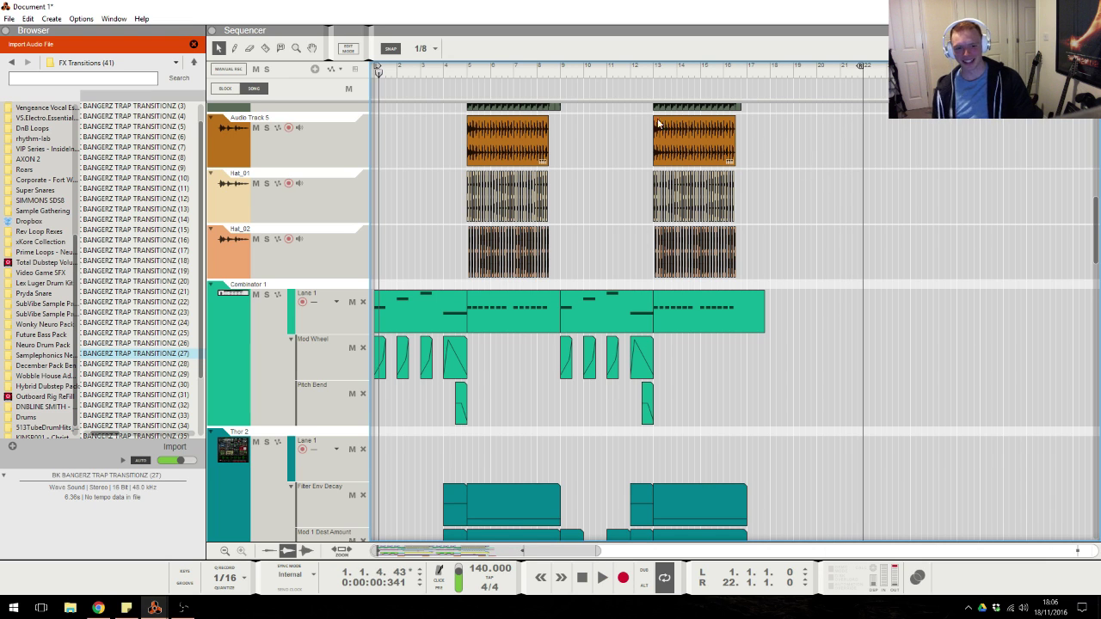
Audition the ending from 15.4.1.0 and check the Burp channel's level in the mixer during playback.
{"action": "left_click", "coordinate": [95, 609]}
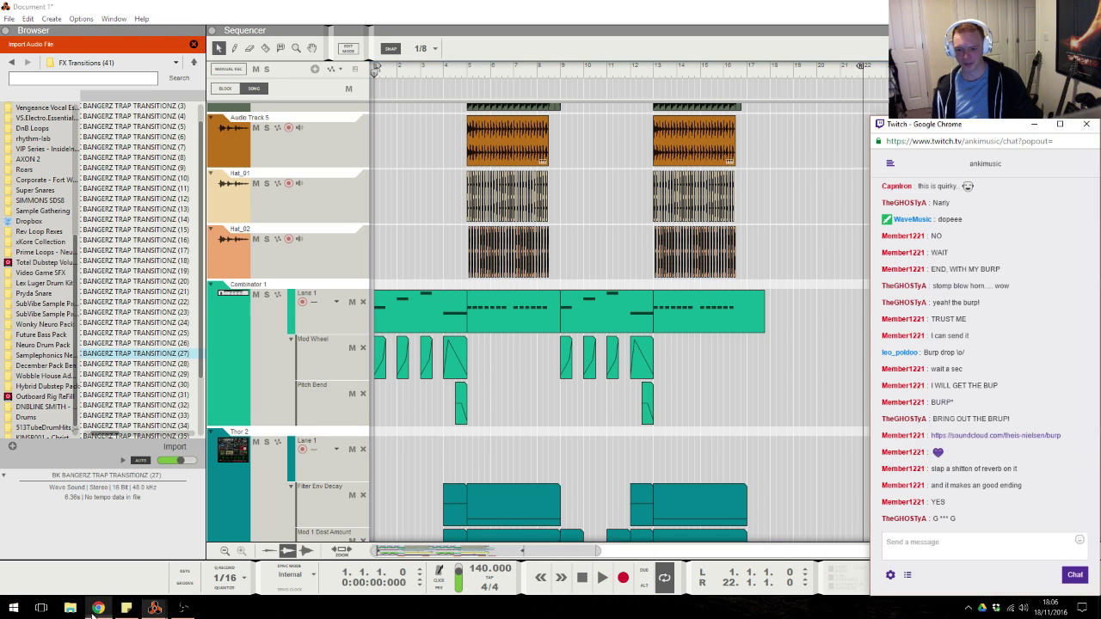
{"action": "left_click", "coordinate": [793, 166]}
{"action": "left_click_drag", "start_coordinate": [760, 72], "coordinate": [720, 77]}
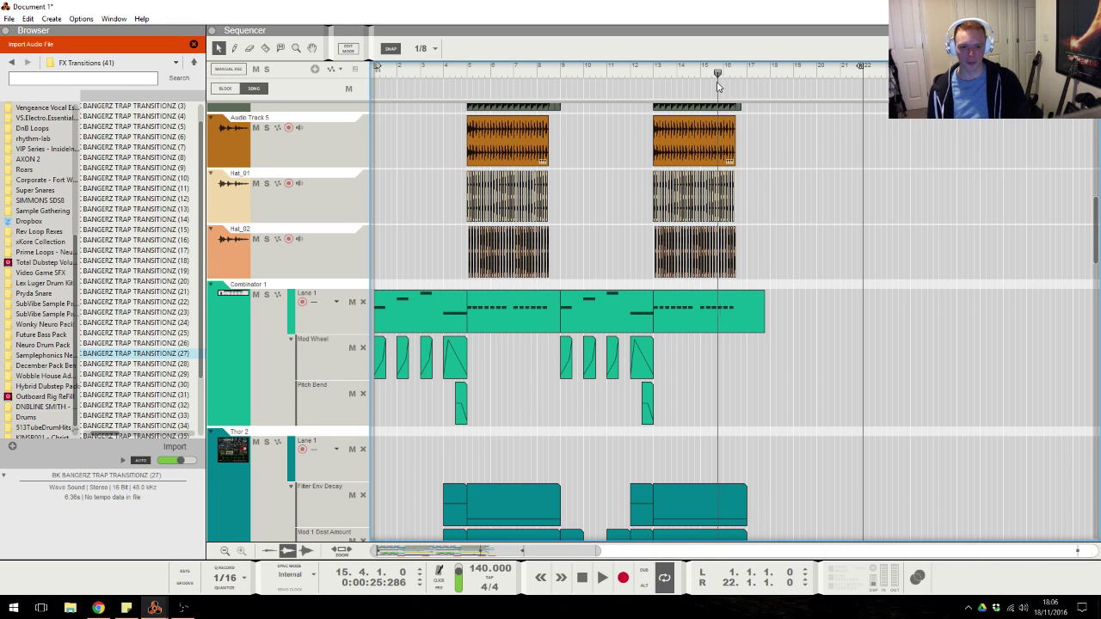
{"action": "key", "text": "space"}
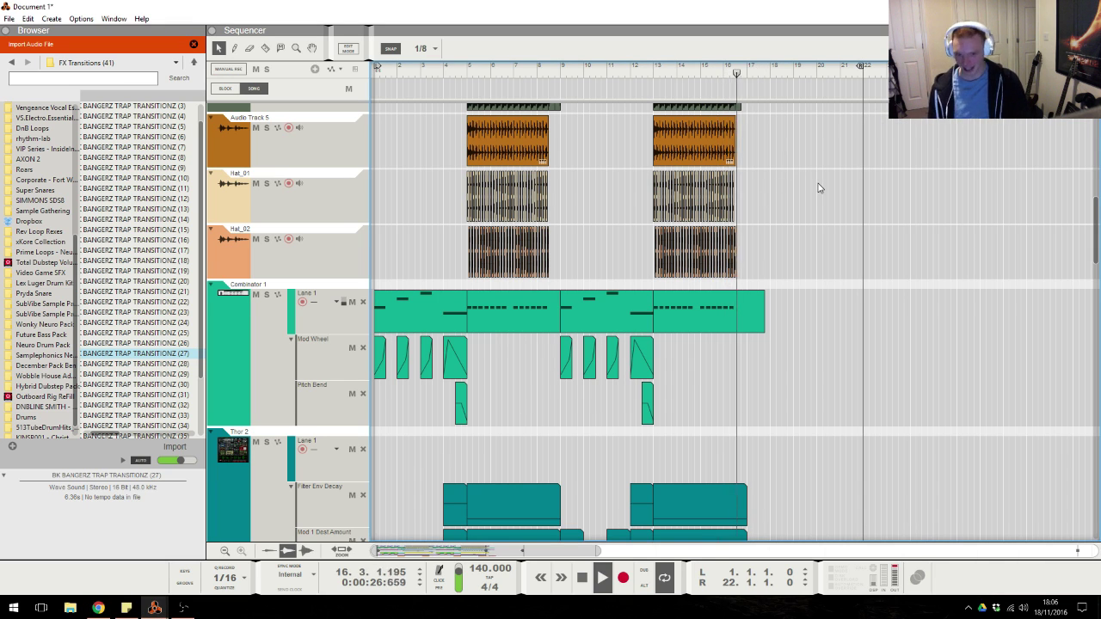
{"action": "scroll", "coordinate": [818, 184], "scroll_direction": "down", "scroll_amount": 10}
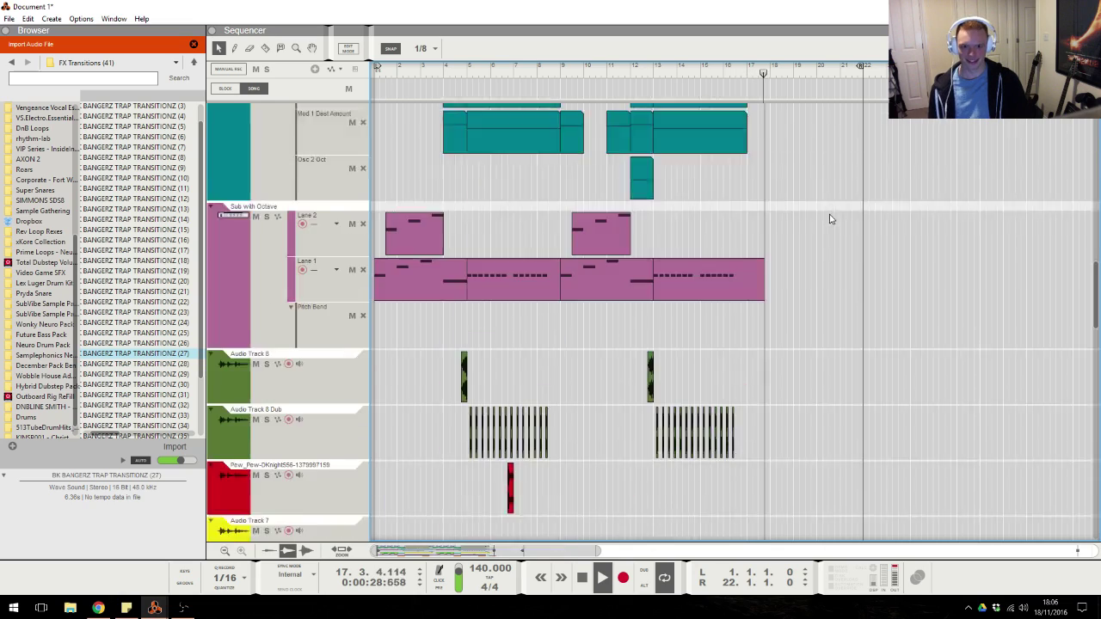
{"action": "key", "text": "alt+Tab"}
{"action": "key", "text": "alt+Tab"}
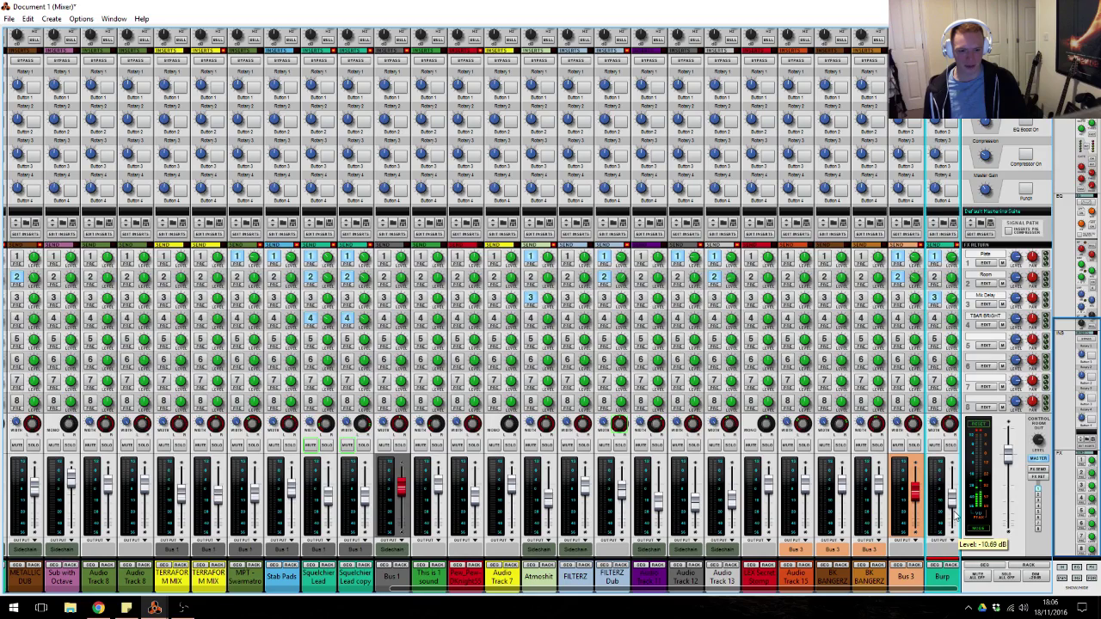
{"action": "key", "text": "alt+Tab"}
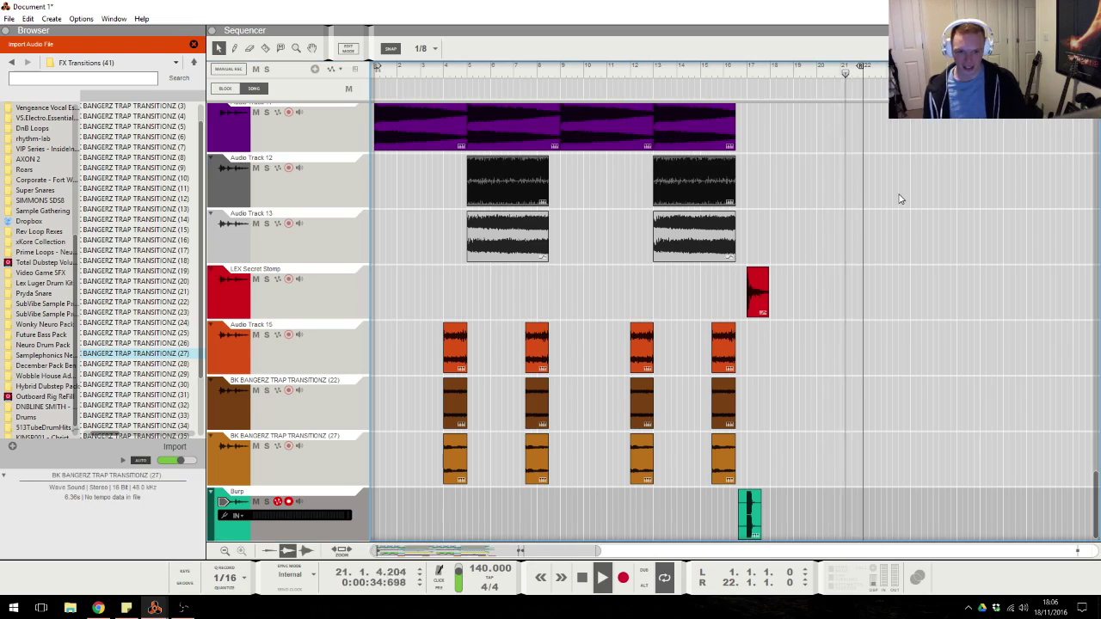
{"action": "key", "text": "space"}
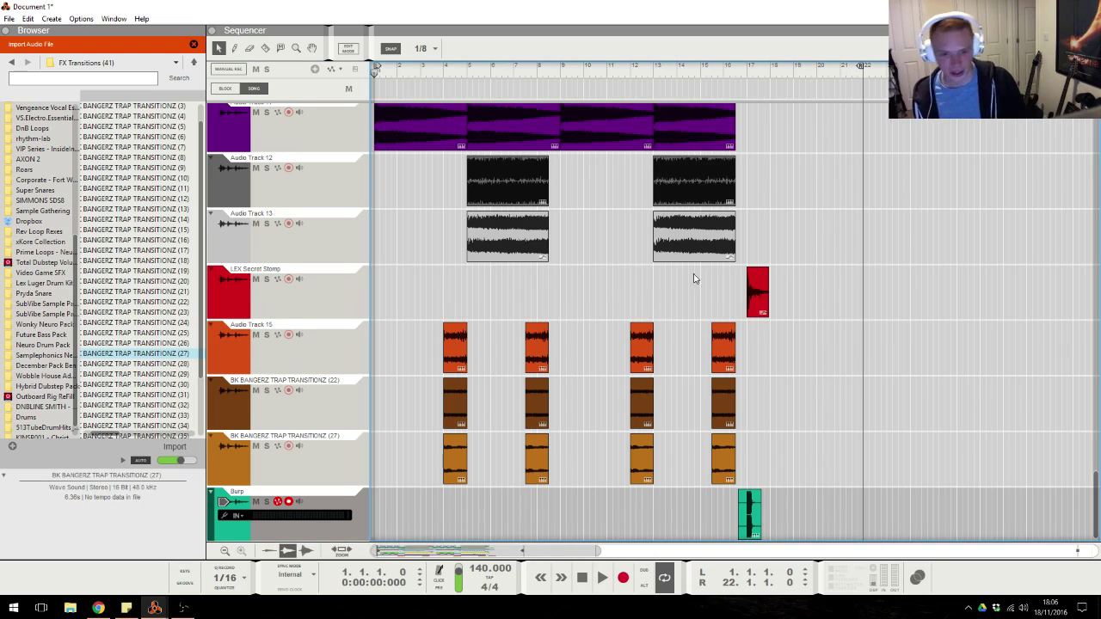
Start saving the song and browse from the Desktop through the Anki shortcut to the Stream Tracks folder.
{"action": "key", "text": "ctrl+s"}
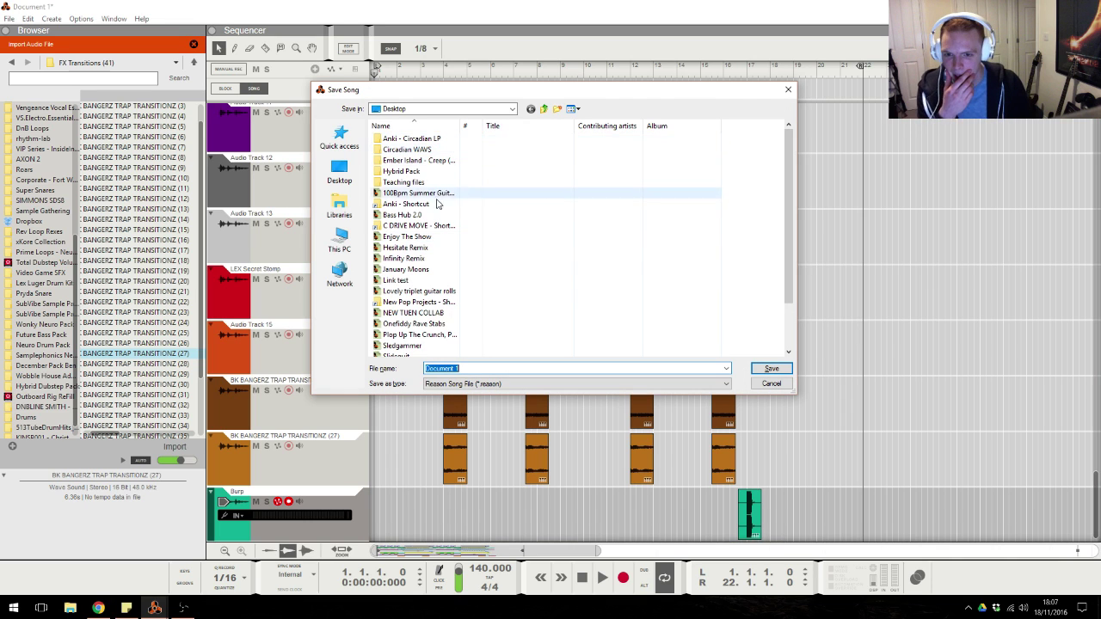
{"action": "scroll", "coordinate": [428, 241], "scroll_direction": "down", "scroll_amount": 1}
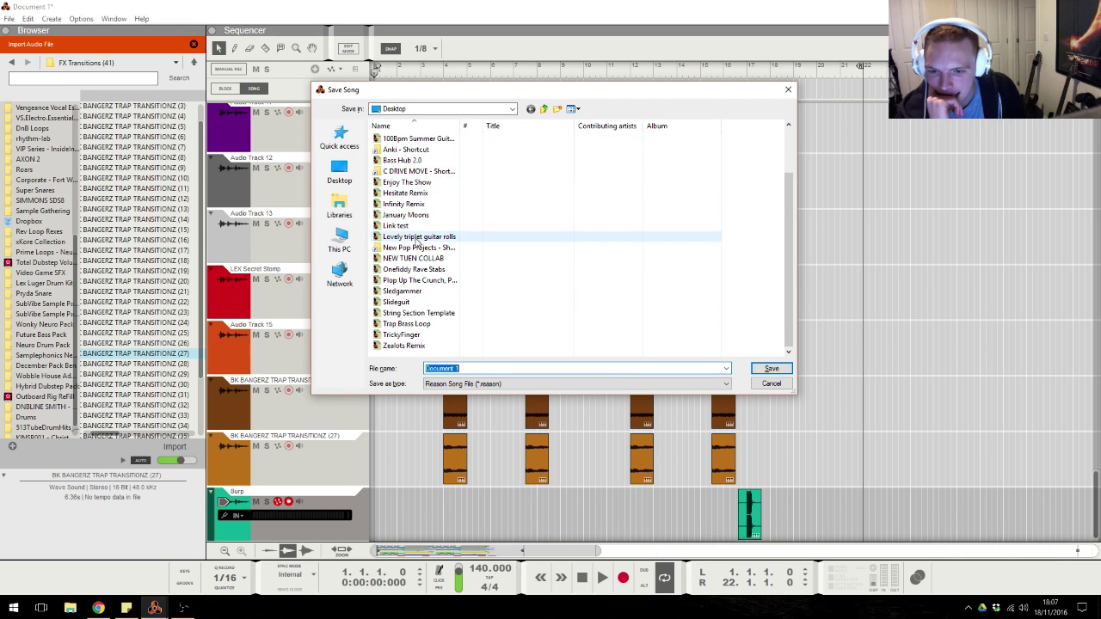
{"action": "scroll", "coordinate": [417, 236], "scroll_direction": "up", "scroll_amount": 2}
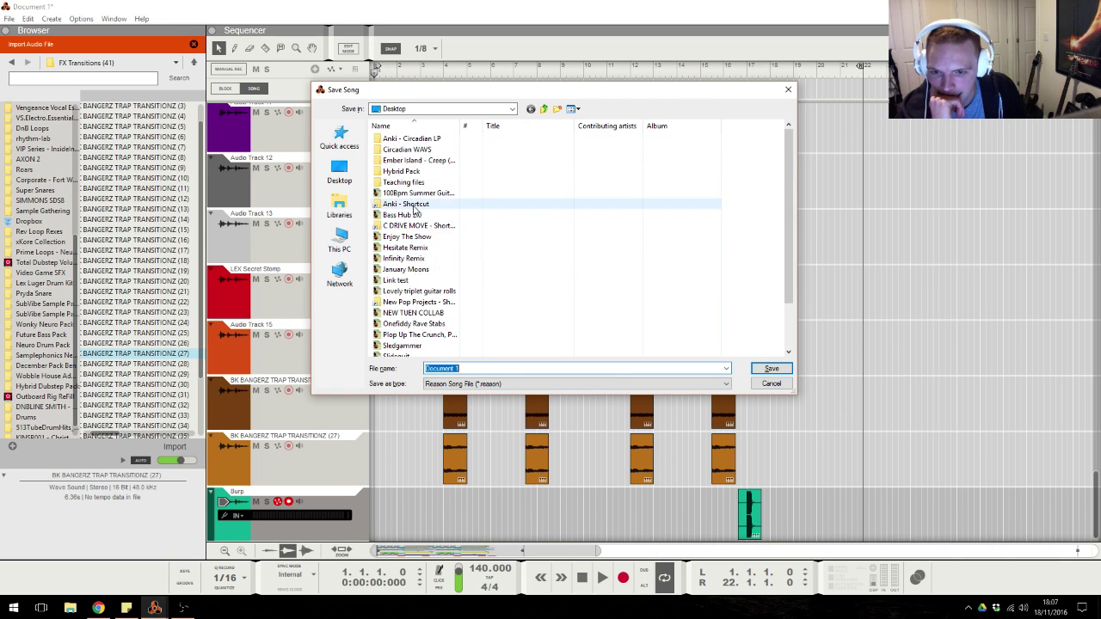
{"action": "double_click", "coordinate": [406, 204]}
{"action": "left_click", "coordinate": [424, 269]}
{"action": "double_click", "coordinate": [425, 270]}
Name the song "Stream Track 10 - Quirky Burpy Fun" and save it in the Stream Tracks folder.
{"action": "triple_click", "coordinate": [468, 368]}
{"action": "type", "text": "Strea"}
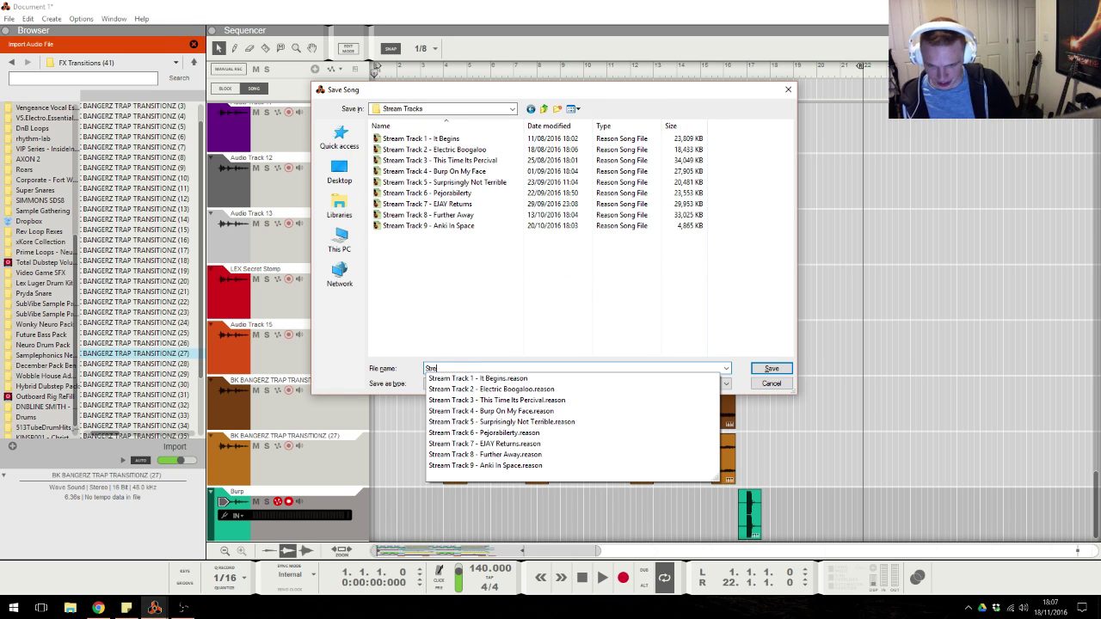
{"action": "type", "text": "m Track"}
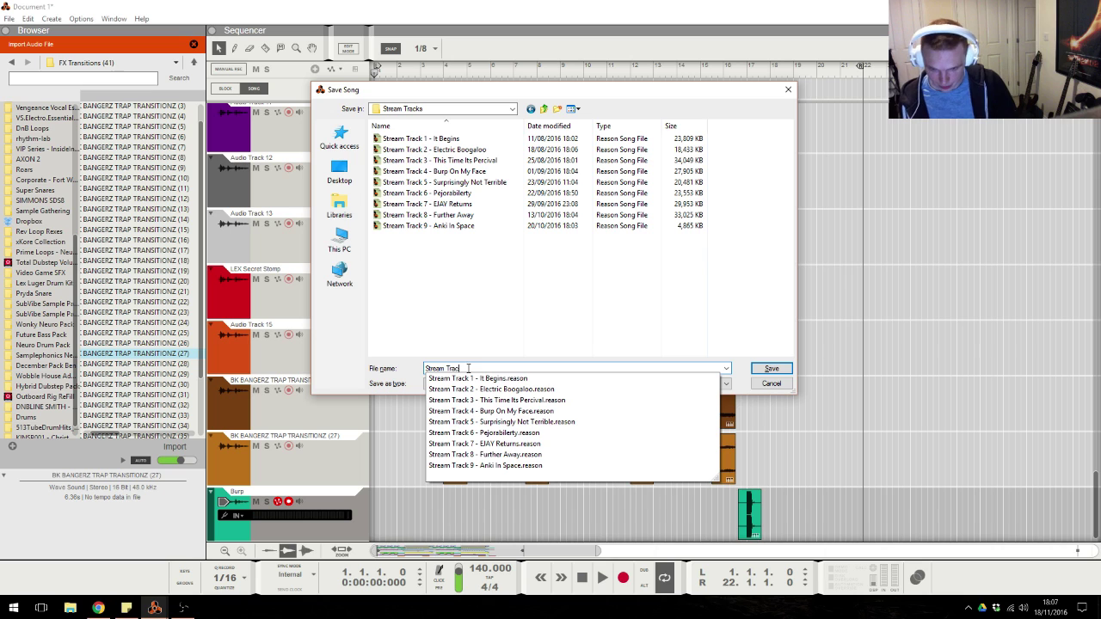
{"action": "type", "text": " 10"}
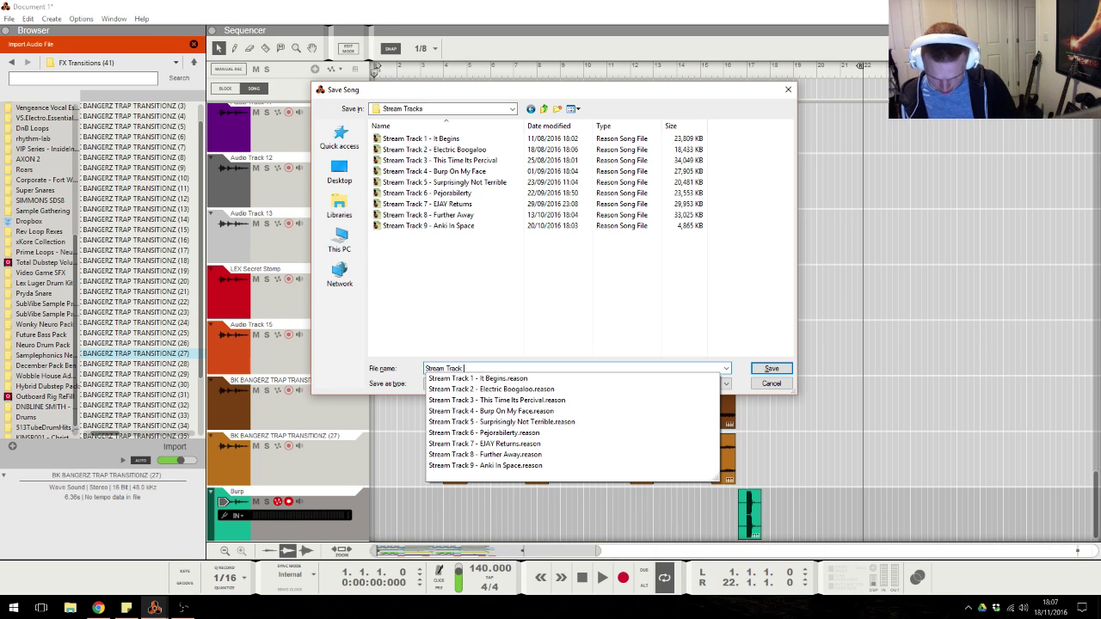
{"action": "type", "text": " - Quirky Burpy"}
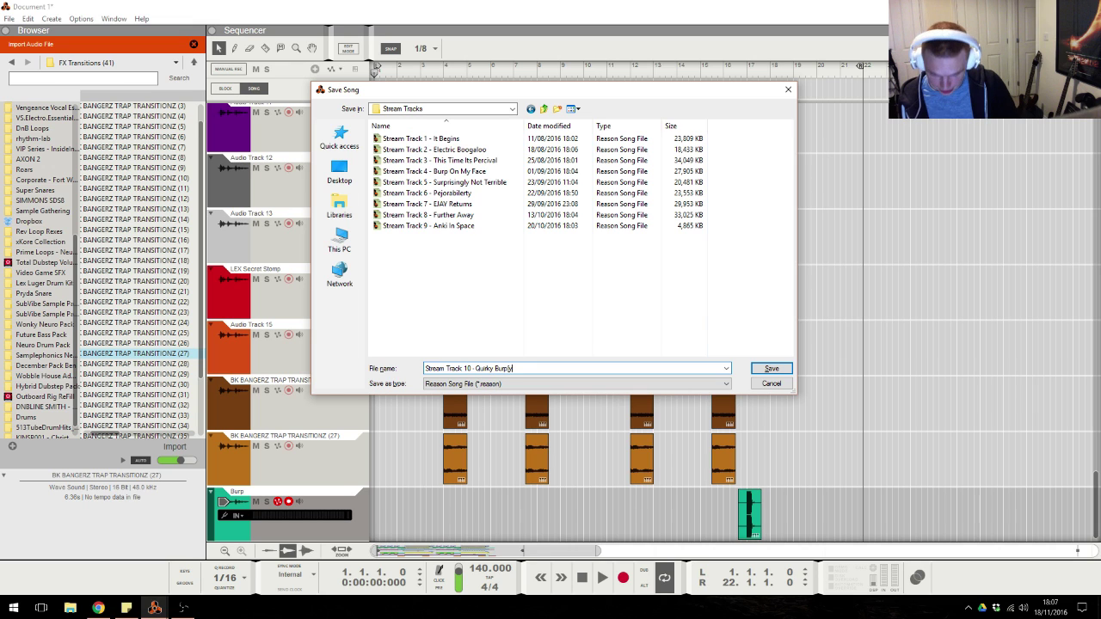
{"action": "type", "text": " Fun"}
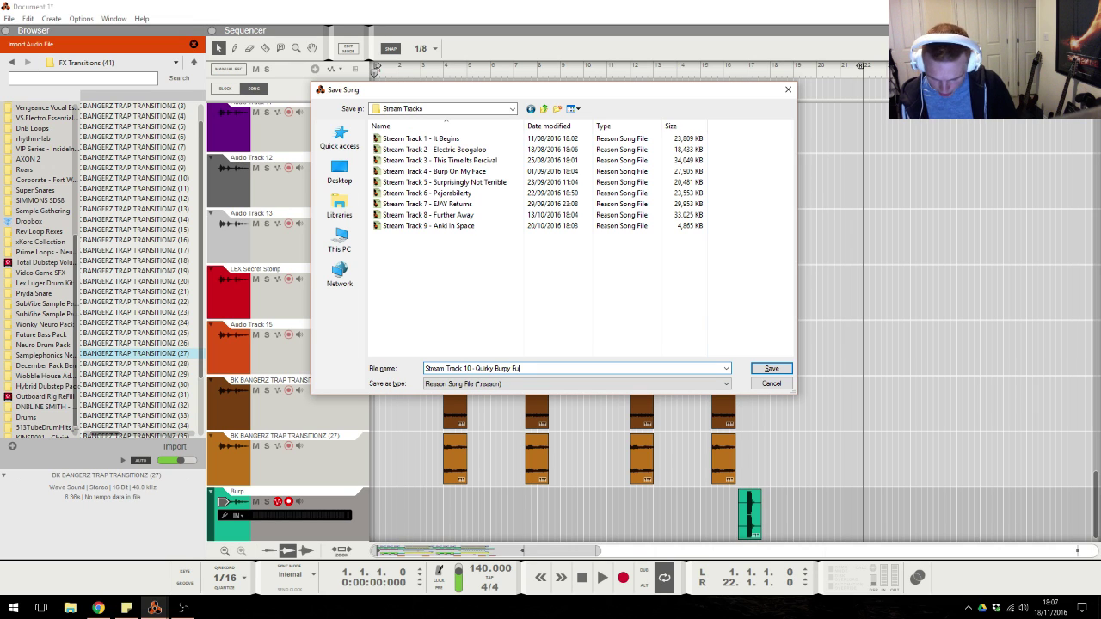
{"action": "left_click", "coordinate": [771, 368]}
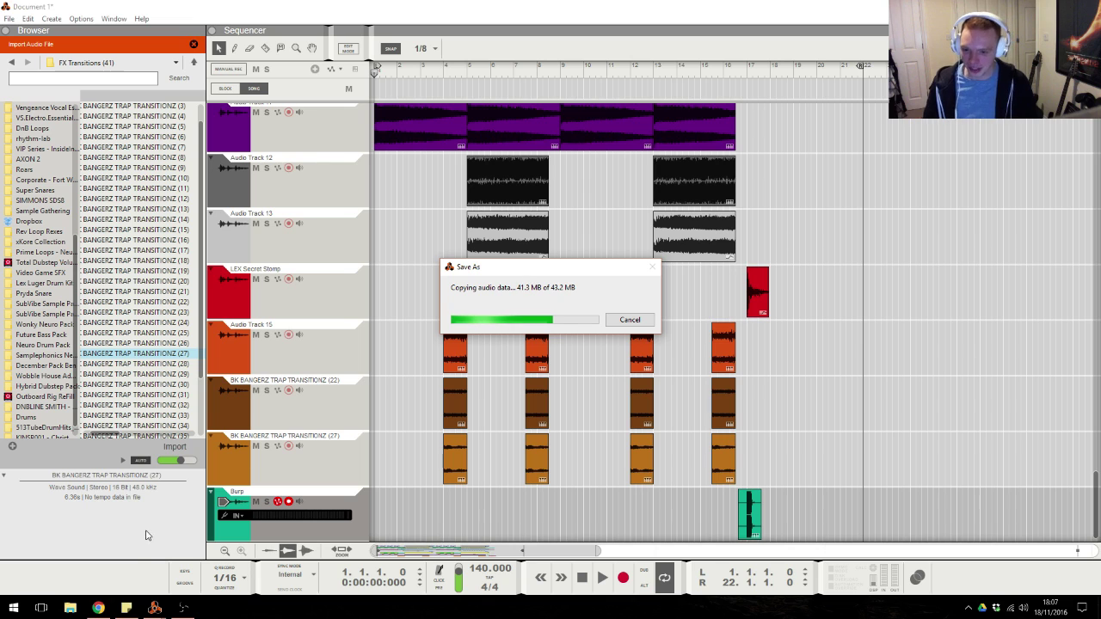
Check the Twitch chat in Chrome and return to the saved song's sequencer.
{"action": "left_click", "coordinate": [98, 608]}
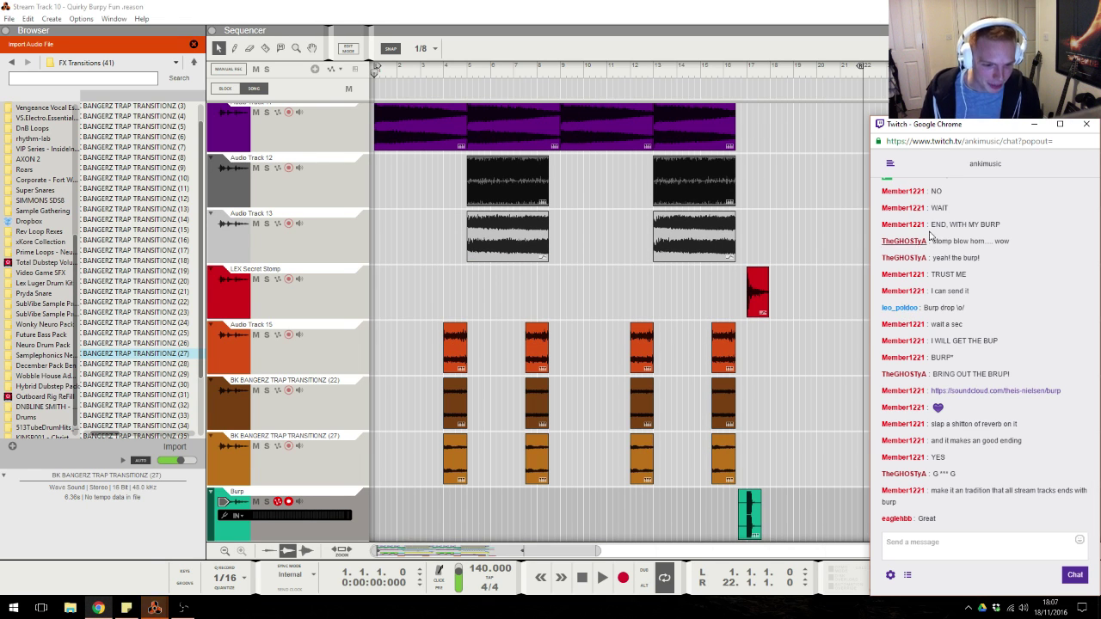
{"action": "left_click", "coordinate": [676, 14]}
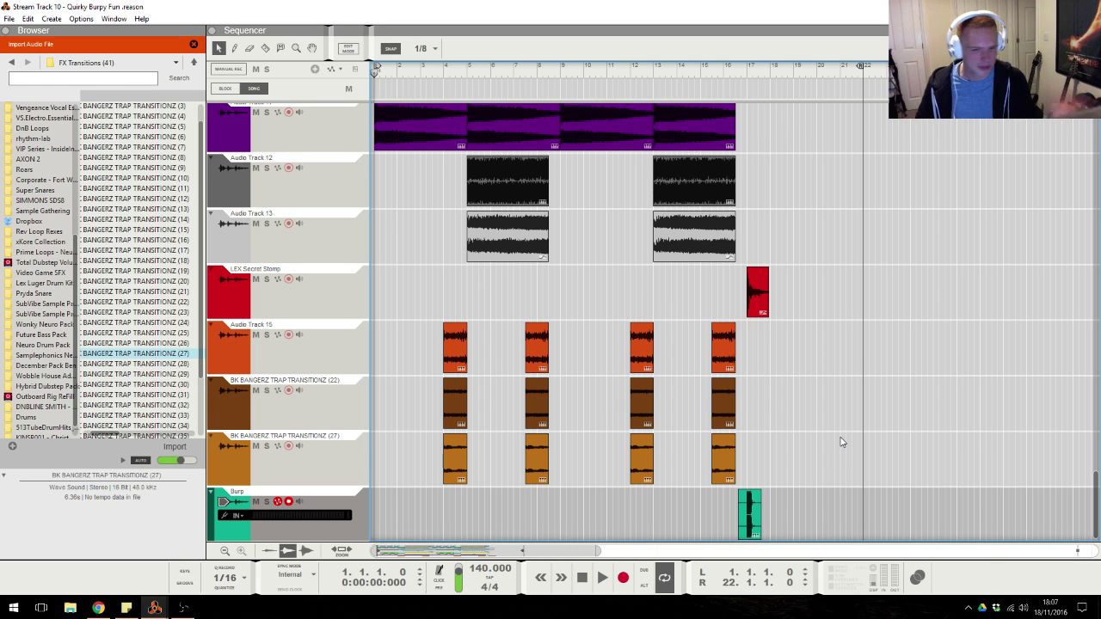
Create a new song and close the Stream Track 10 song.
{"action": "left_click", "coordinate": [9, 18]}
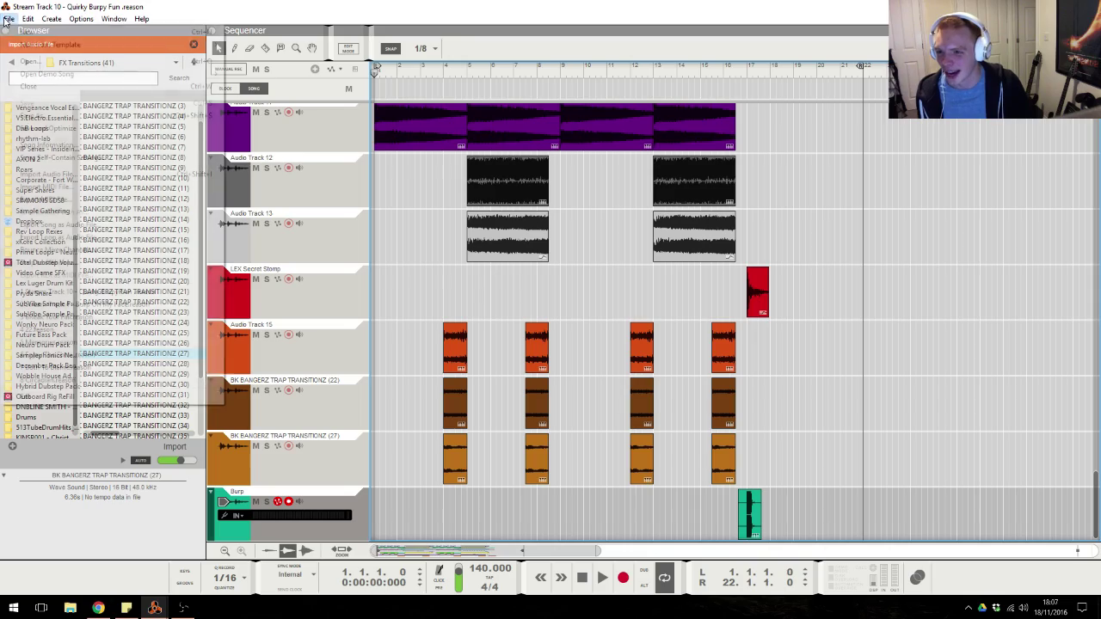
{"action": "left_click", "coordinate": [26, 32]}
{"action": "mouse_move", "coordinate": [155, 607]}
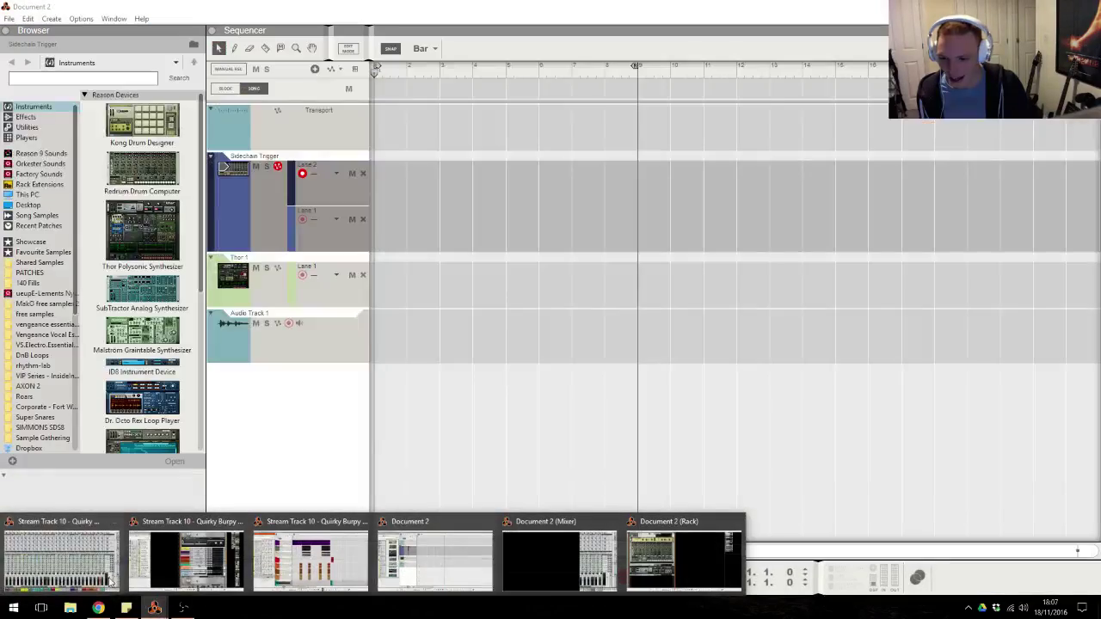
{"action": "left_click", "coordinate": [69, 560]}
{"action": "left_click", "coordinate": [1087, 6]}
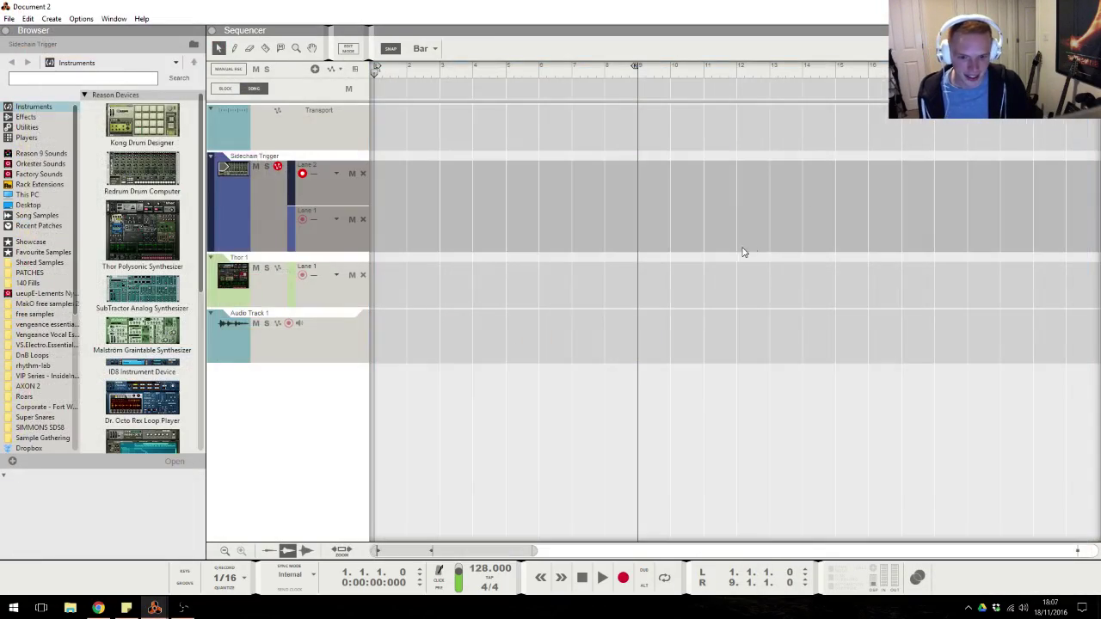
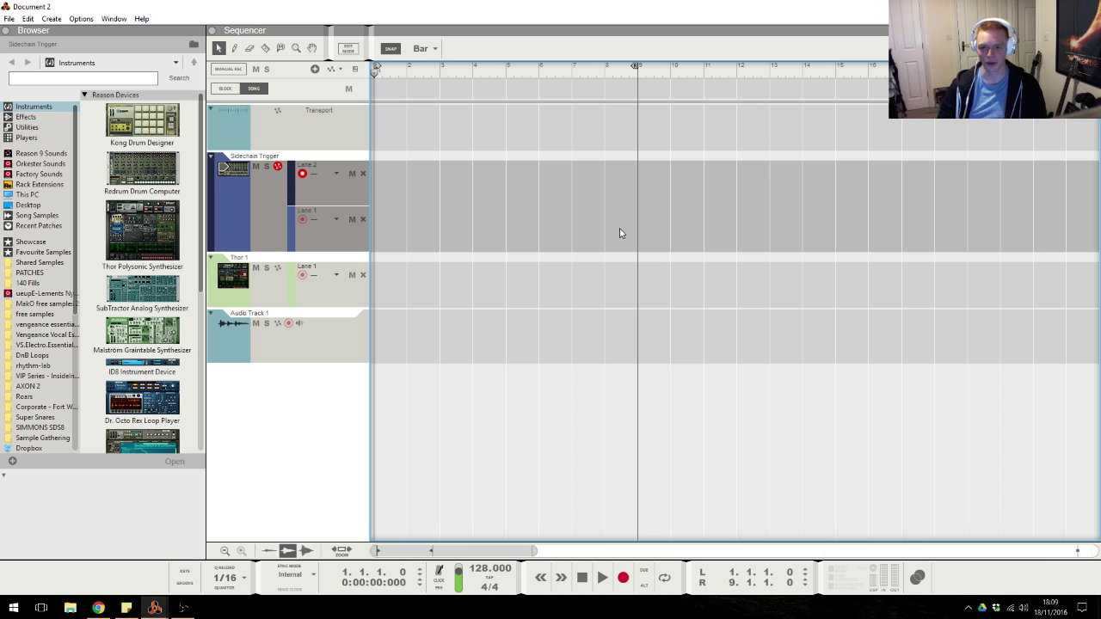
Check the Twitch chat and the files on the desktop, and return to the Document 2 sequencer.
{"action": "left_click", "coordinate": [98, 608]}
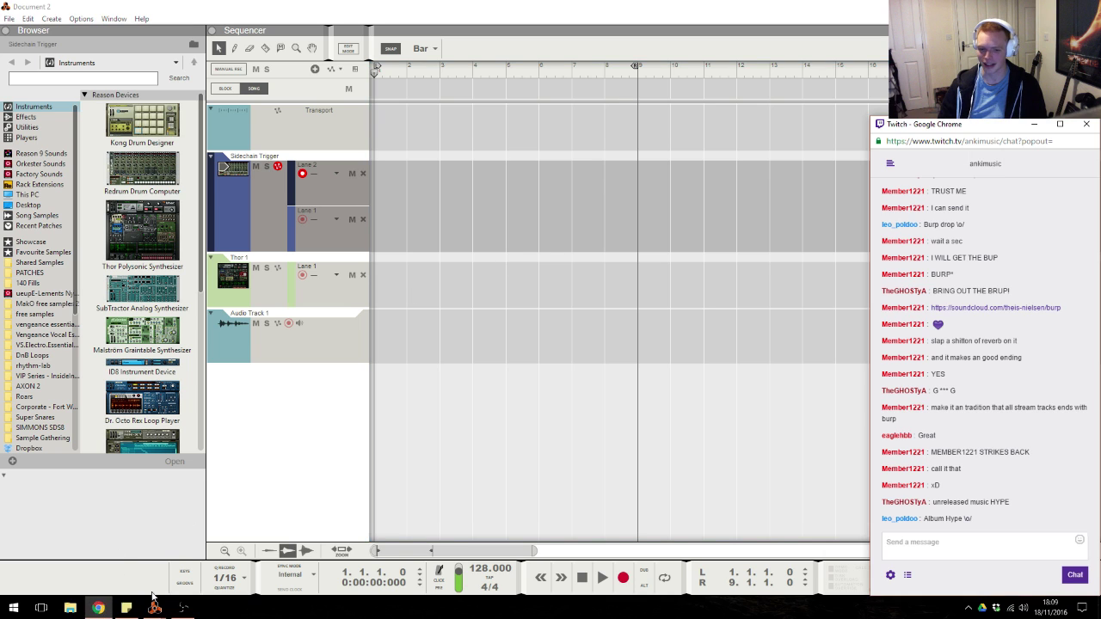
{"action": "left_click", "coordinate": [536, 371]}
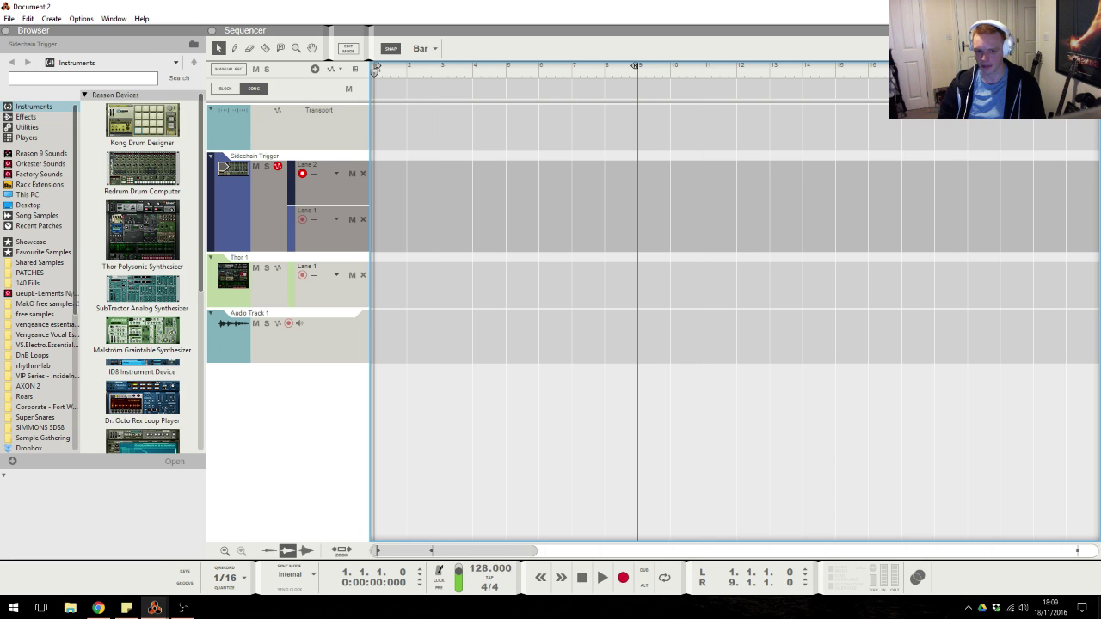
{"action": "left_click", "coordinate": [1098, 608]}
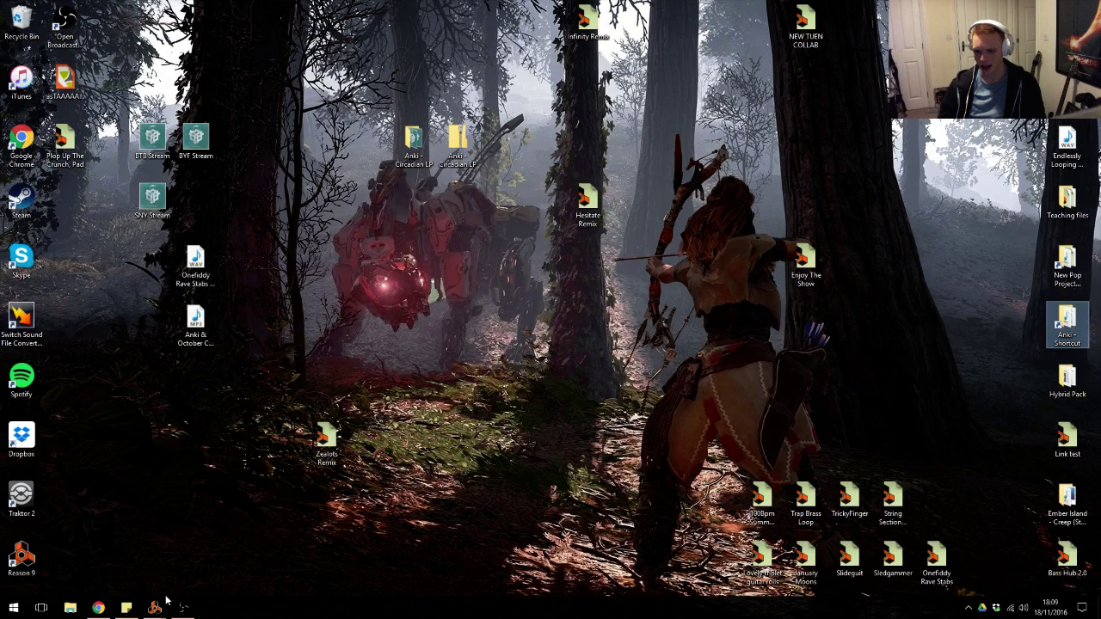
{"action": "mouse_move", "coordinate": [157, 606]}
{"action": "left_click", "coordinate": [64, 556]}
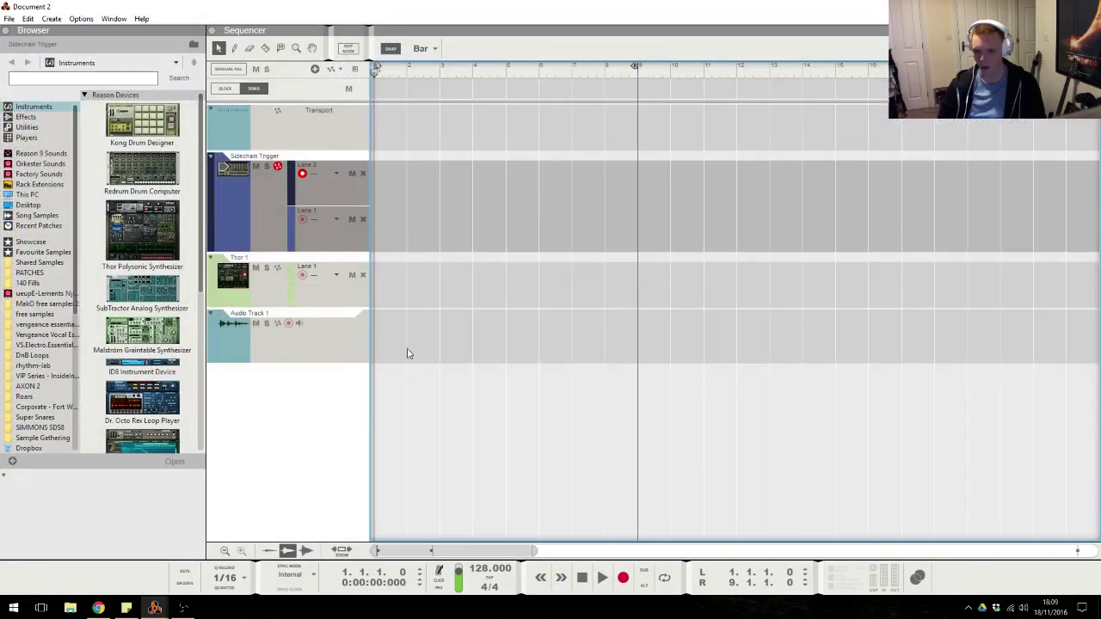
Import the BTB Stream audio file from the Desktop folder onto Audio Track 1 at bar 1.
{"action": "left_click", "coordinate": [26, 204]}
{"action": "scroll", "coordinate": [143, 269], "scroll_direction": "down", "scroll_amount": 3}
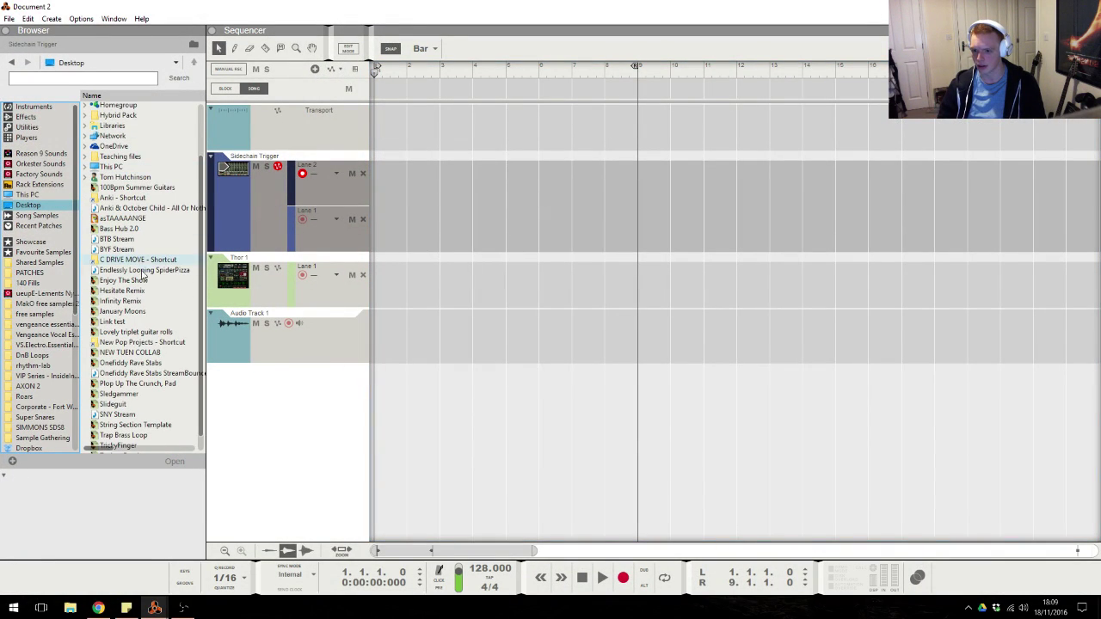
{"action": "scroll", "coordinate": [143, 268], "scroll_direction": "down", "scroll_amount": 1}
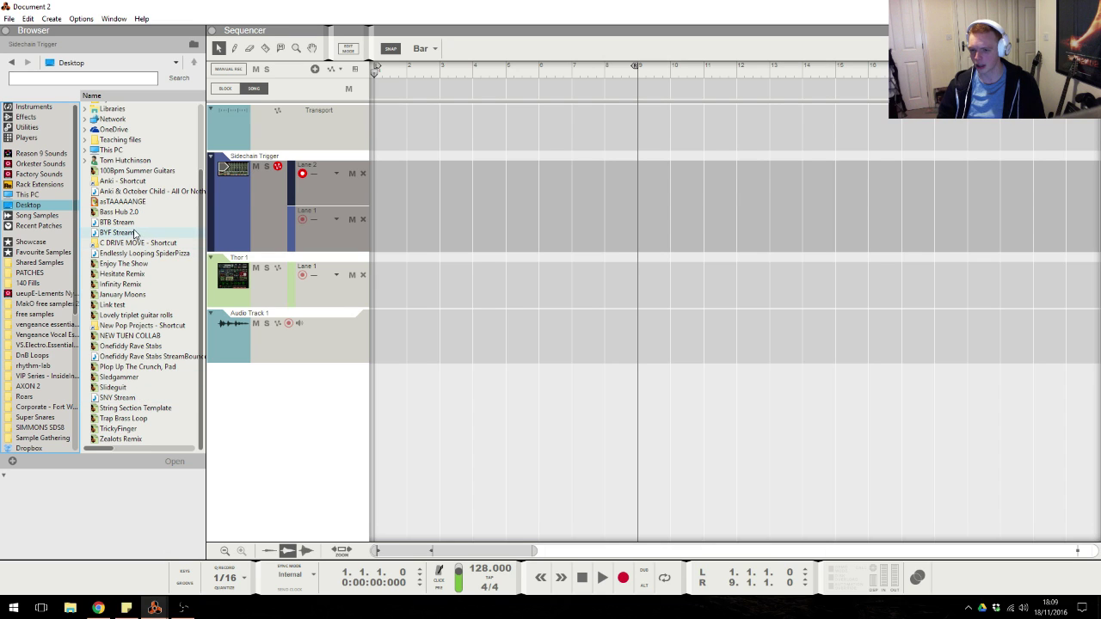
{"action": "left_click_drag", "start_coordinate": [129, 225], "coordinate": [305, 370]}
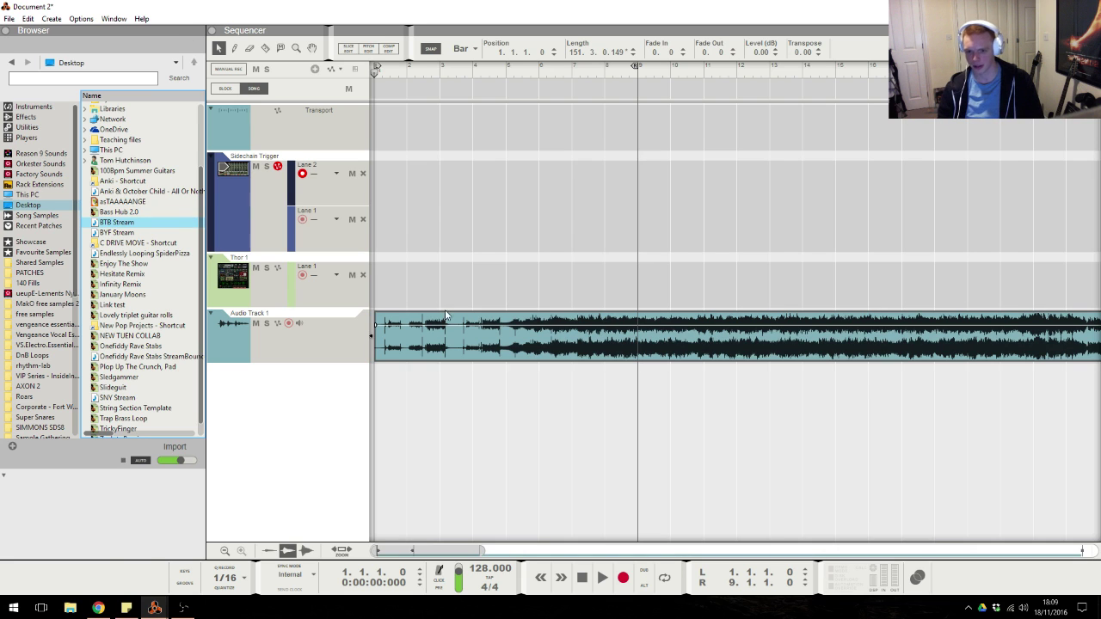
Hide the browser and disable stretch on the BTB Stream clip, with the whole clip fitted in the sequencer.
{"action": "key", "text": "F3"}
{"action": "key", "text": "F3"}
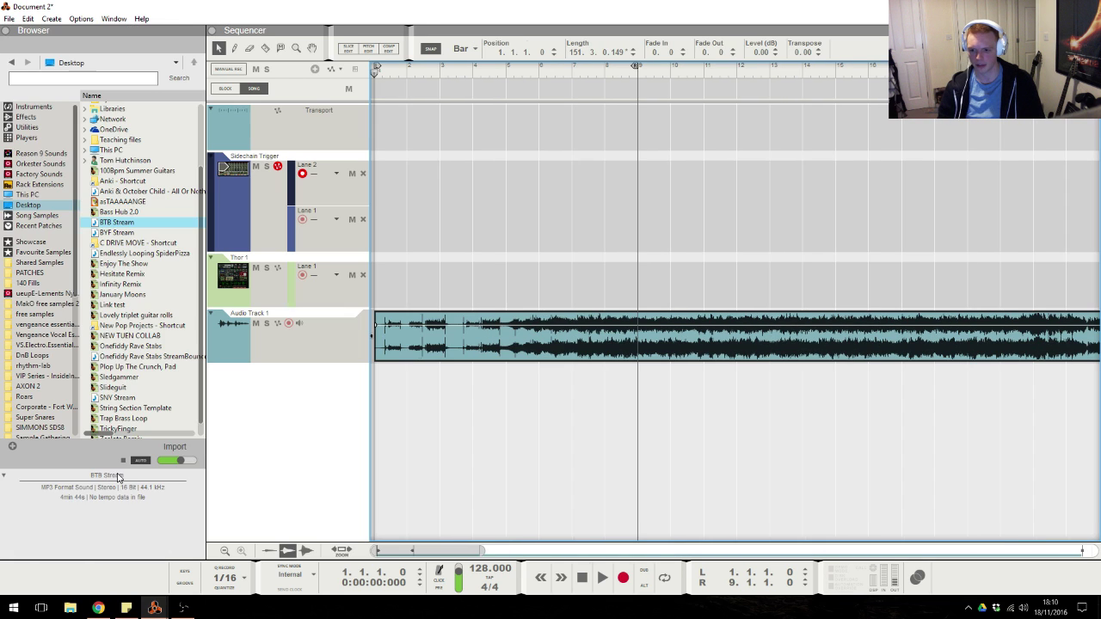
{"action": "key", "text": "F3"}
{"action": "right_click", "coordinate": [383, 335]}
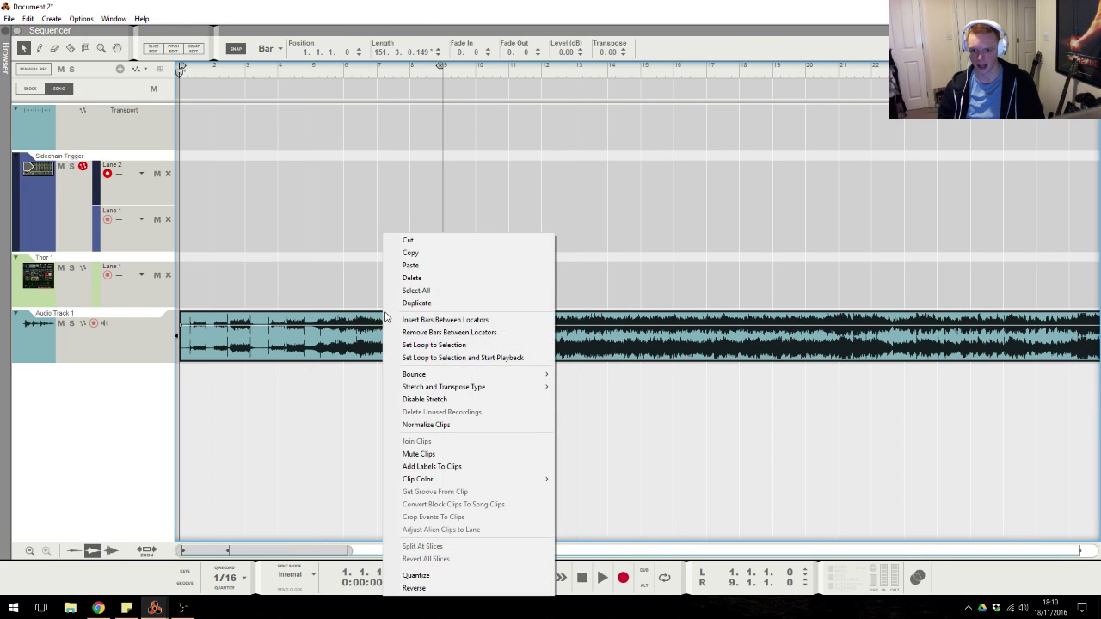
{"action": "left_click", "coordinate": [464, 400]}
{"action": "left_click_drag", "start_coordinate": [348, 550], "coordinate": [1056, 550]}
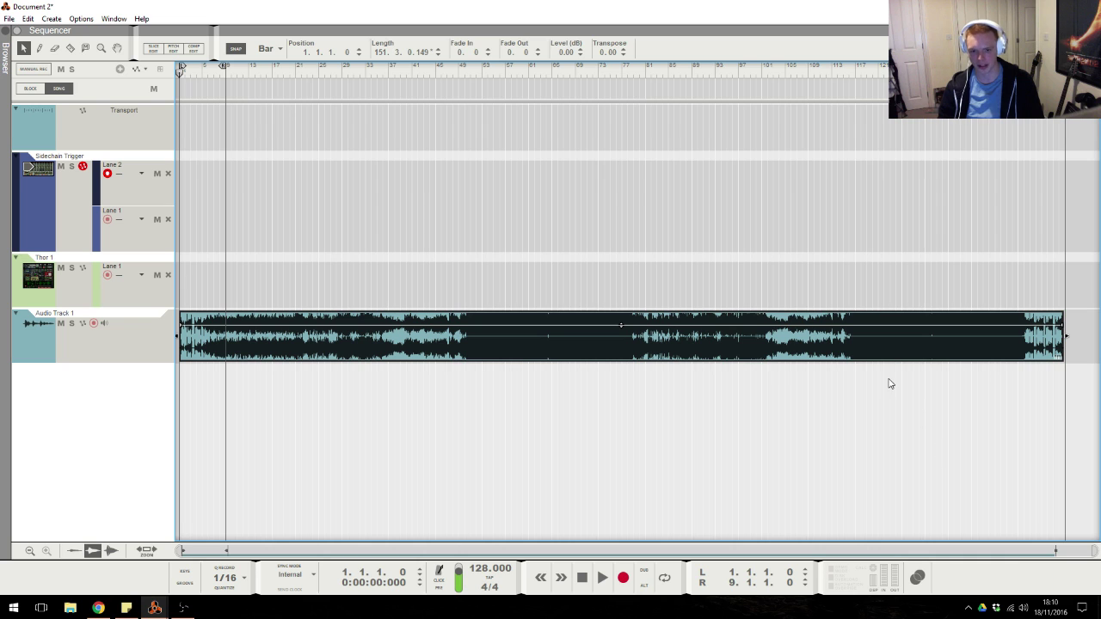
Check the Twitch chat and start playback of the BTB Stream clip from bar 1.
{"action": "left_click", "coordinate": [98, 608]}
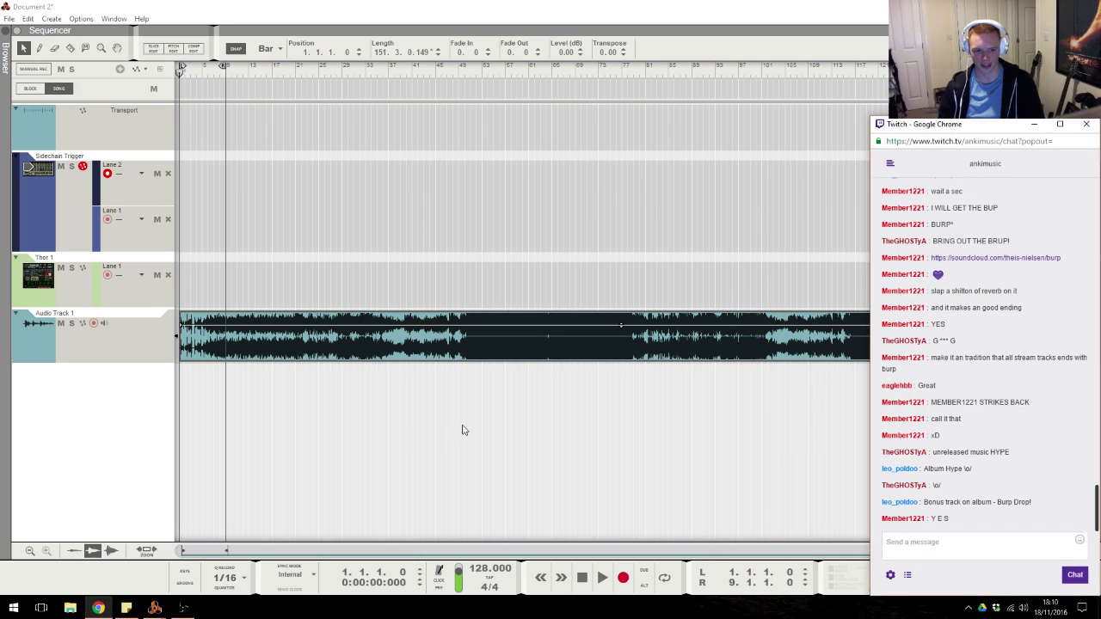
{"action": "left_click", "coordinate": [592, 228]}
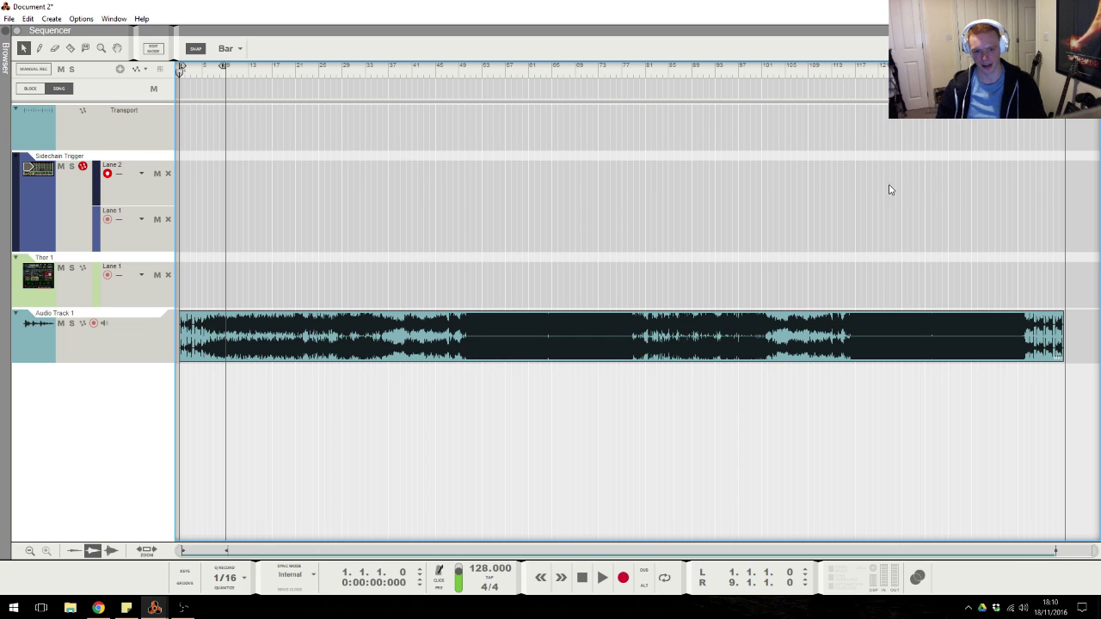
{"action": "left_click", "coordinate": [772, 73]}
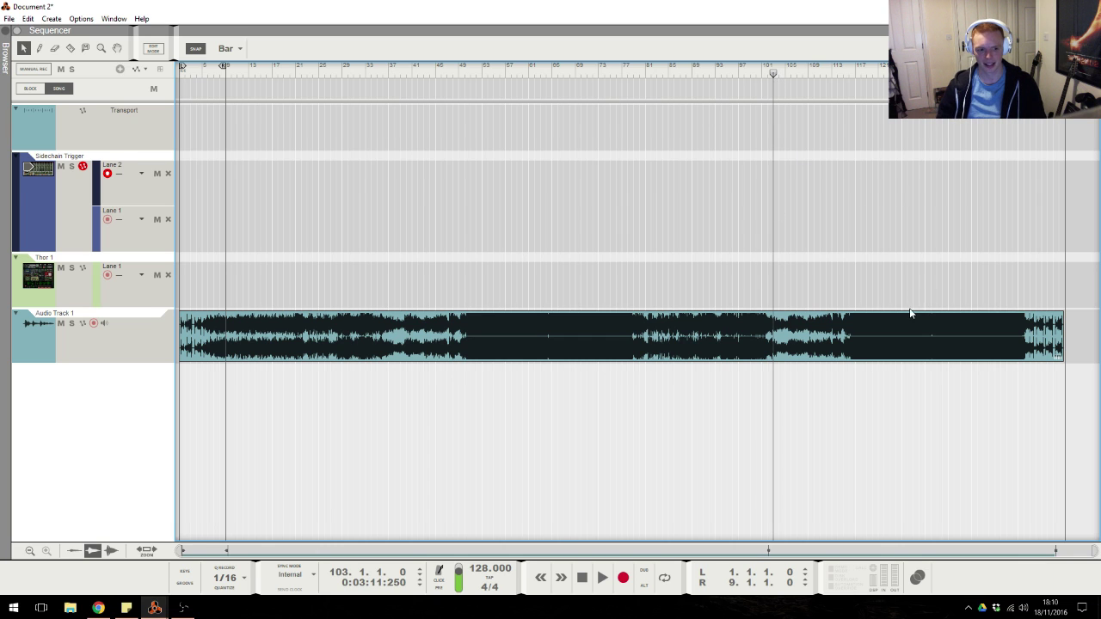
{"action": "key", "text": "Home"}
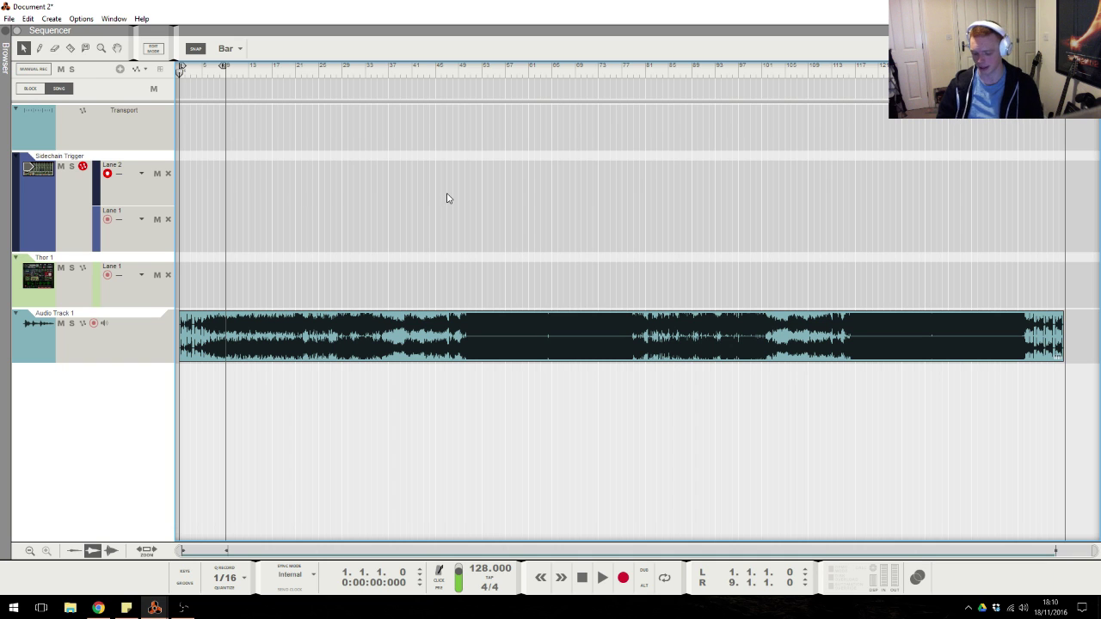
{"action": "key", "text": "space"}
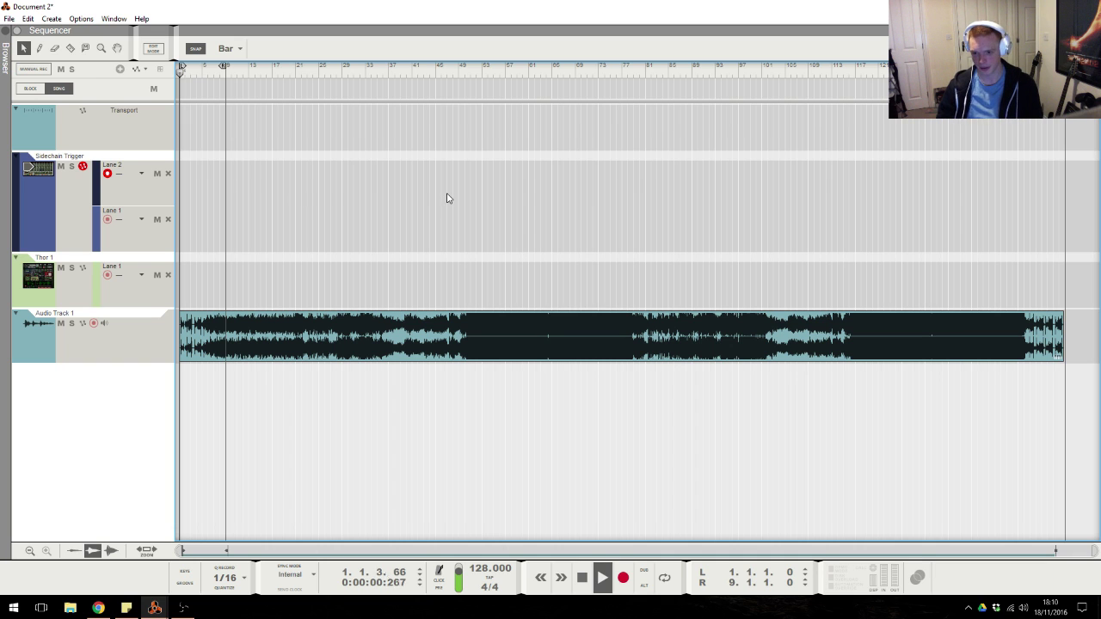
Follow the Twitch chat while the BTB Stream clip plays, switching between Chrome and the Document 2 sequencer.
{"action": "left_click", "coordinate": [98, 607]}
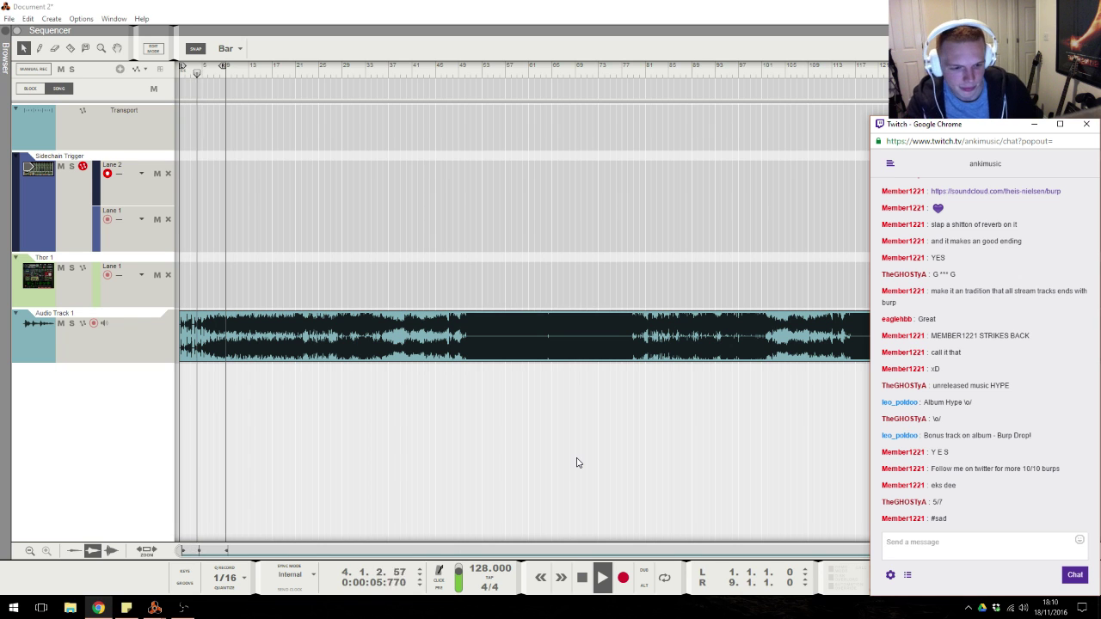
{"action": "key", "text": "alt+Tab"}
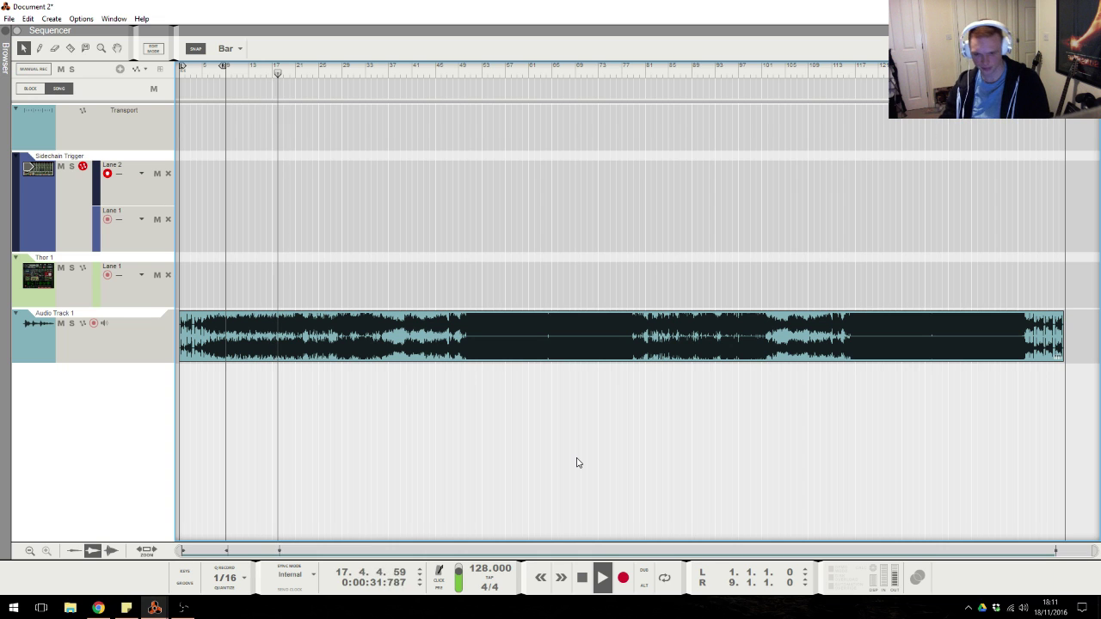
{"action": "left_click", "coordinate": [99, 608]}
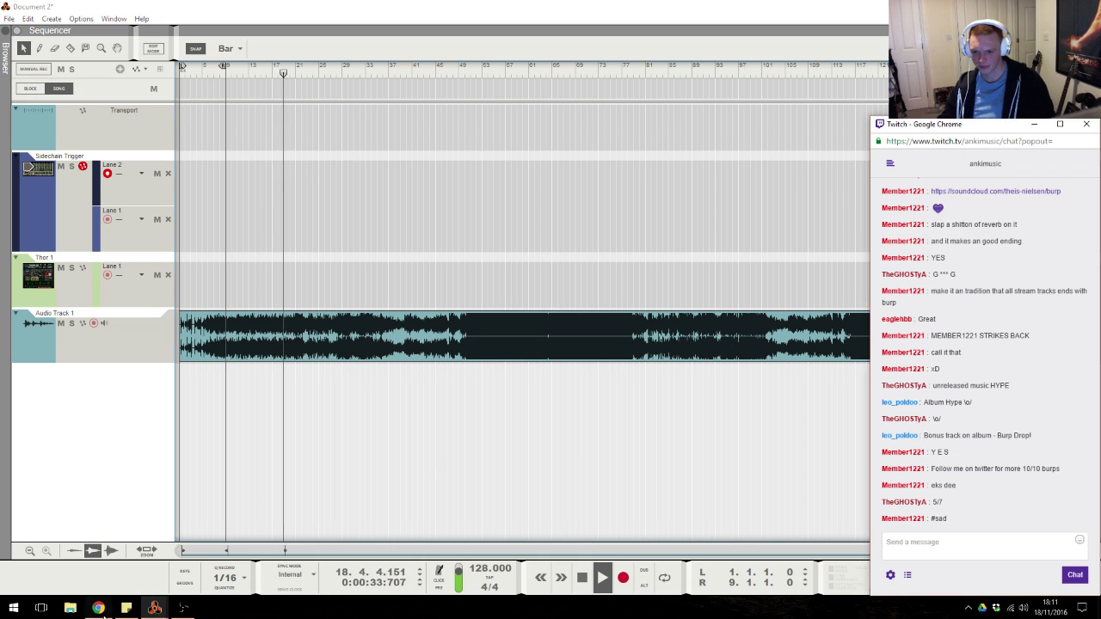
{"action": "left_click", "coordinate": [602, 467]}
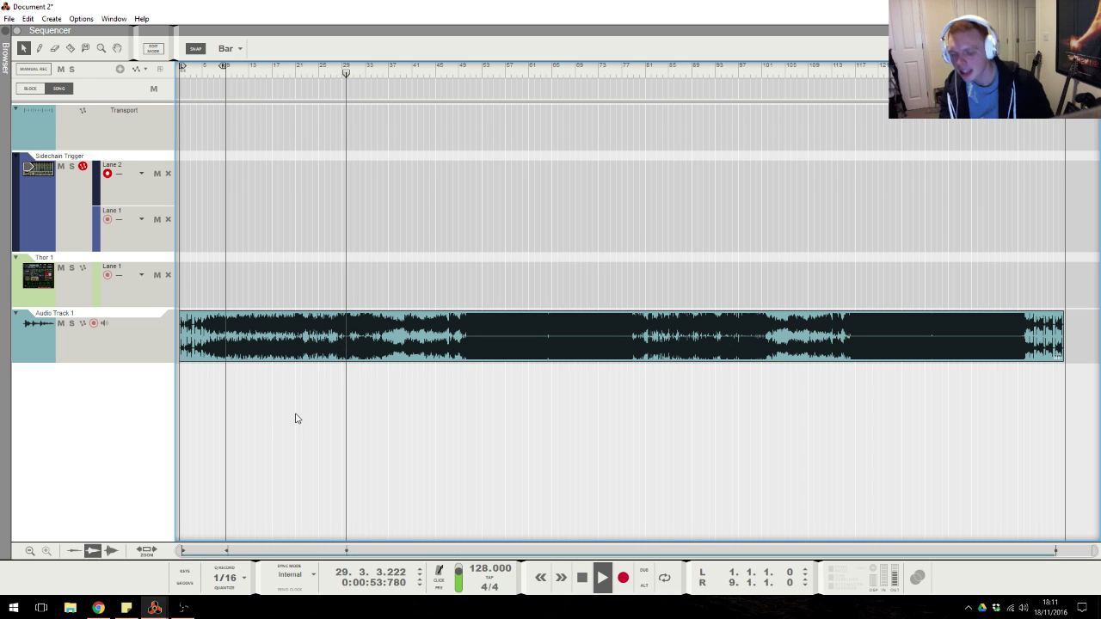
{"action": "left_click", "coordinate": [98, 607]}
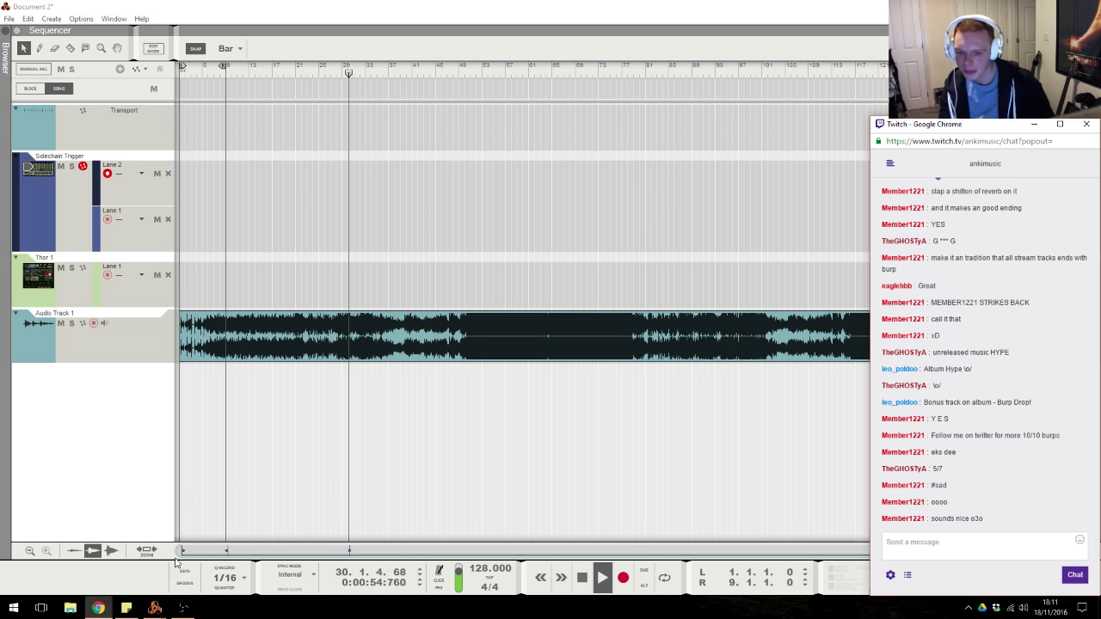
Keep reading the Twitch chat as the BTB Stream playback continues, returning to the sequencer between checks.
{"action": "left_click", "coordinate": [529, 406]}
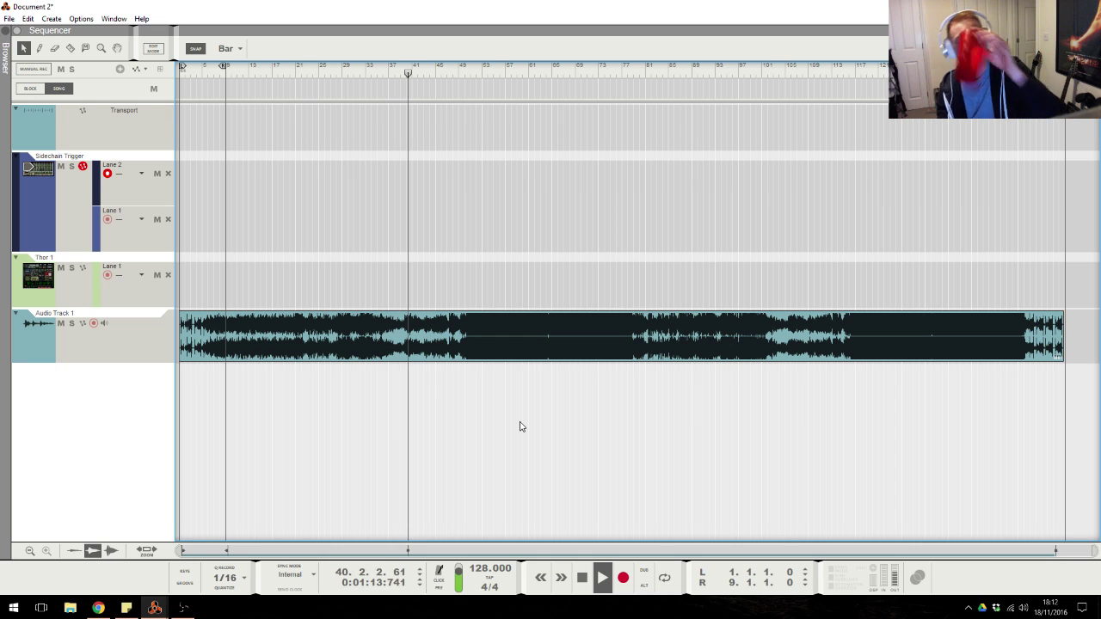
{"action": "left_click", "coordinate": [98, 607]}
{"action": "key", "text": "alt+Tab"}
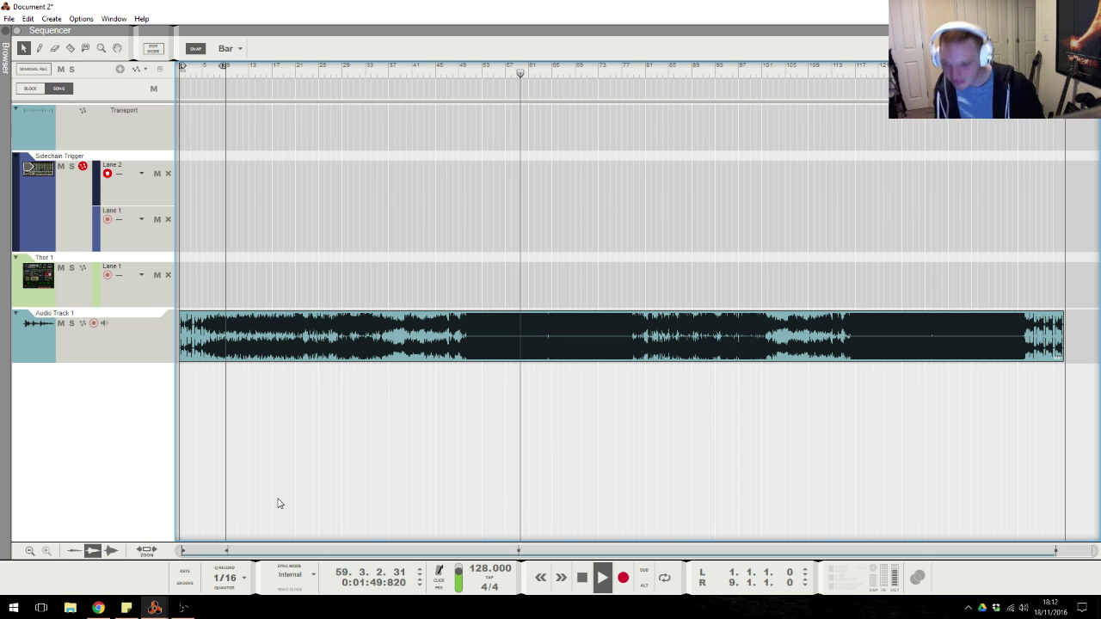
{"action": "left_click", "coordinate": [98, 608]}
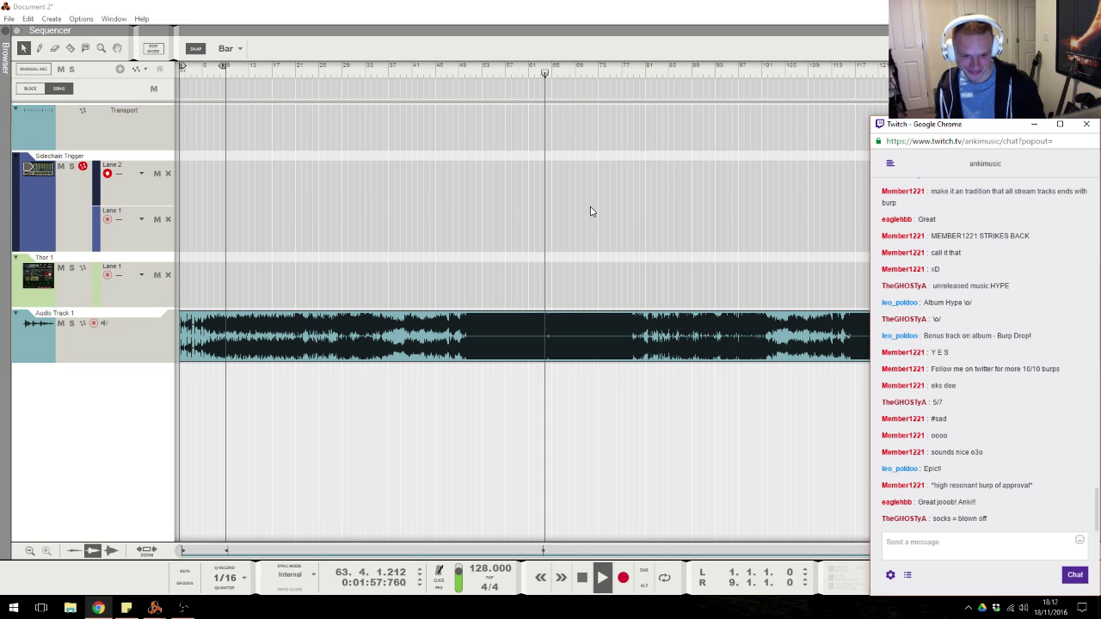
{"action": "key", "text": "alt+Tab"}
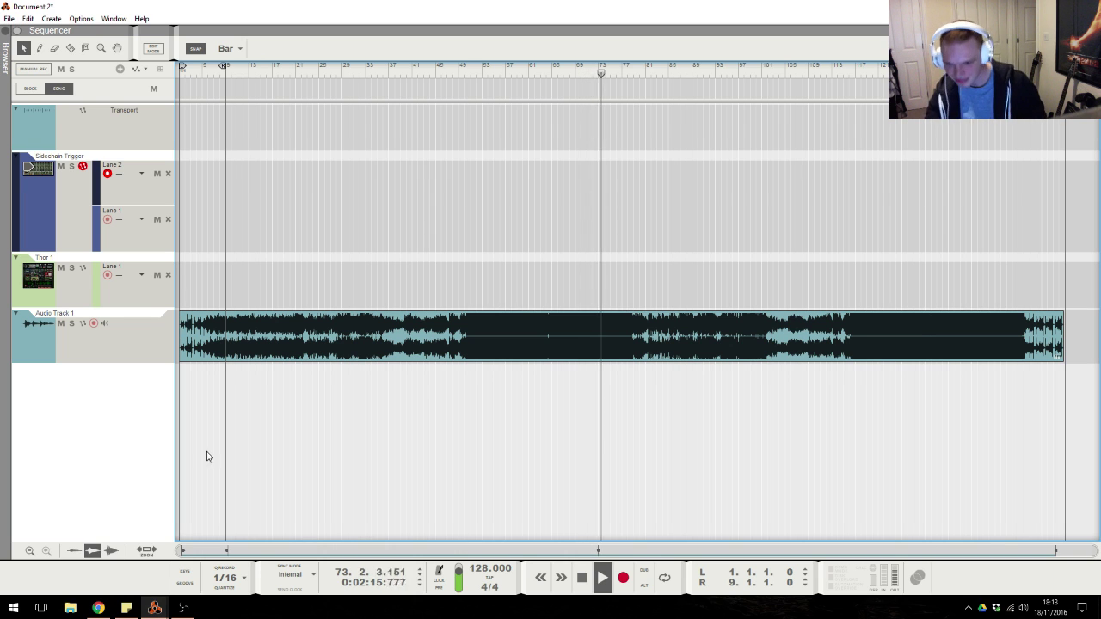
{"action": "left_click", "coordinate": [100, 607]}
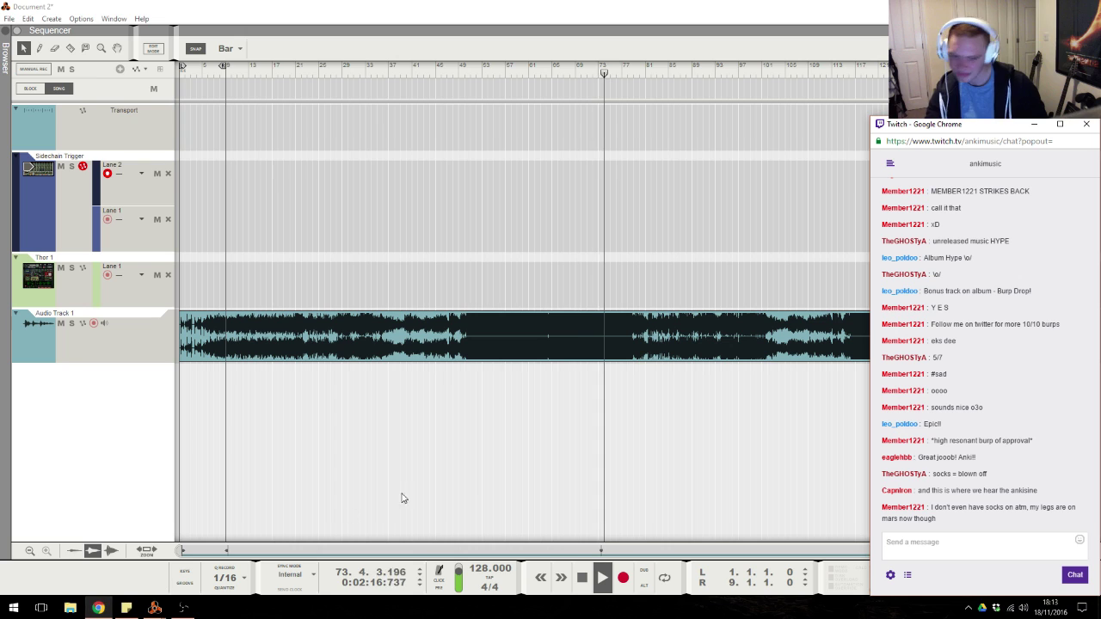
{"action": "left_click", "coordinate": [480, 470]}
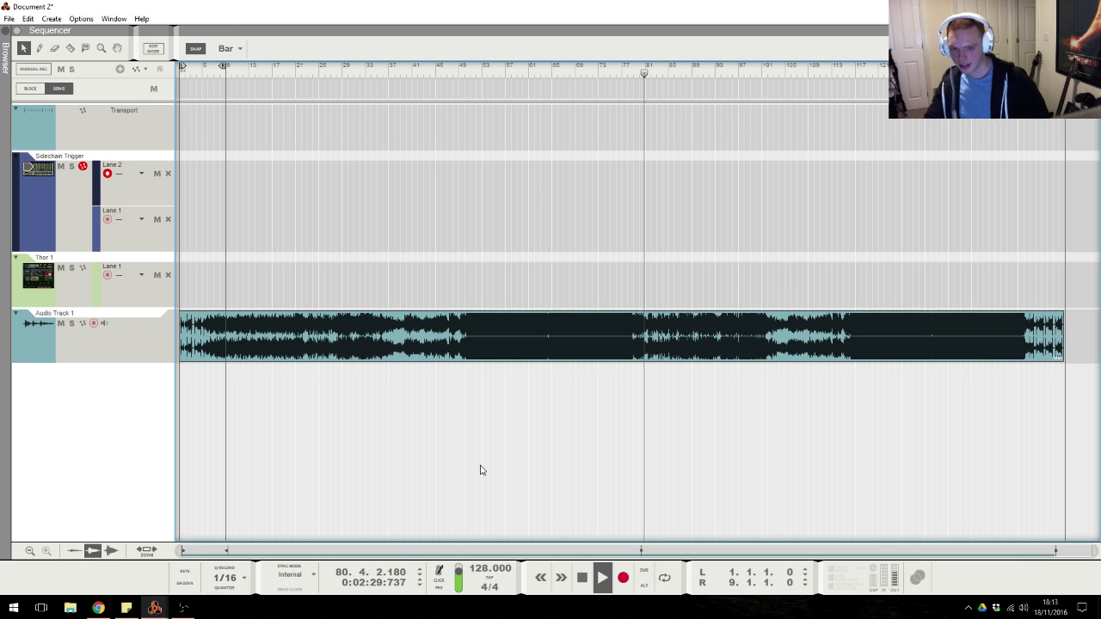
Fade out Audio Track 1 in the mixer and stop the BTB Stream playback, restoring the track's fader to its original level.
{"action": "key", "text": "alt+Tab"}
{"action": "key", "text": "alt+Tab"}
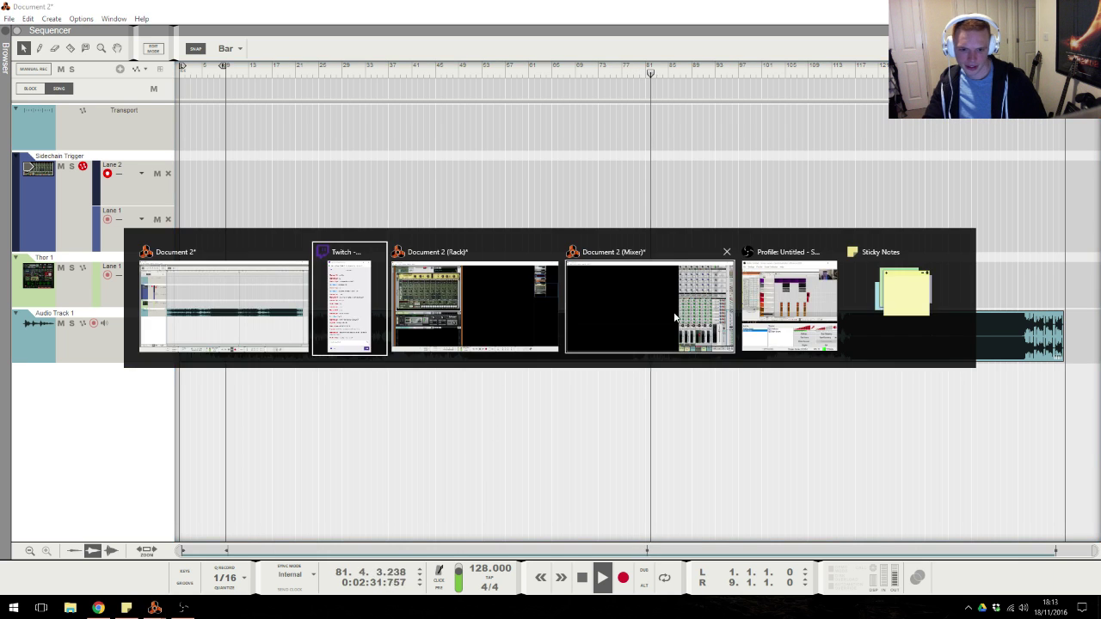
{"action": "left_click", "coordinate": [674, 318]}
{"action": "left_click_drag", "start_coordinate": [954, 487], "coordinate": [957, 514]}
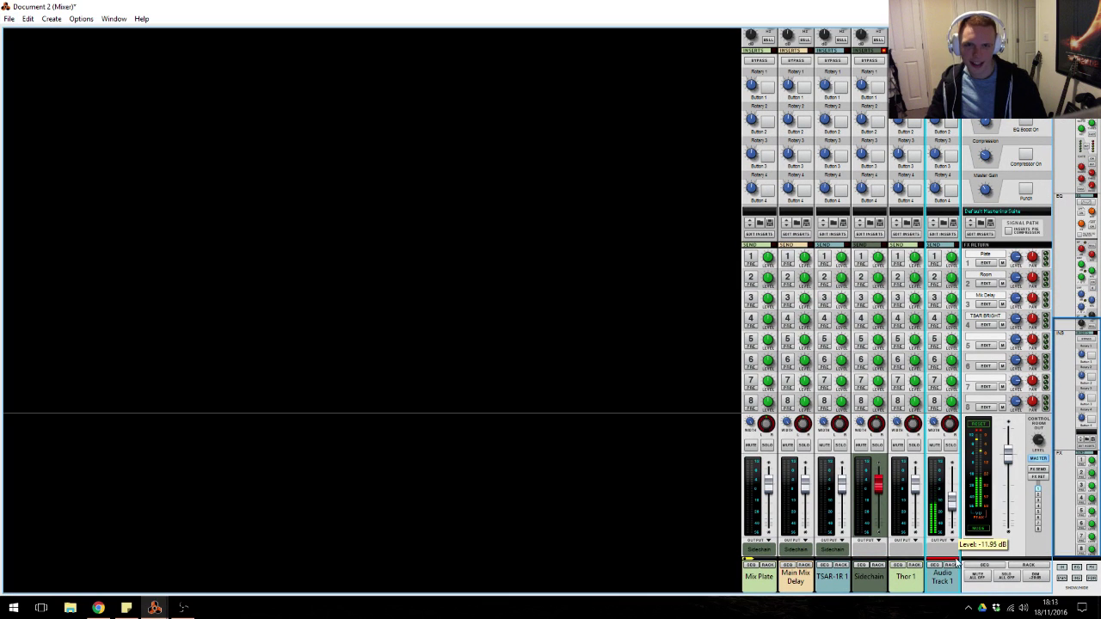
{"action": "left_click_drag", "start_coordinate": [956, 567], "coordinate": [956, 540]}
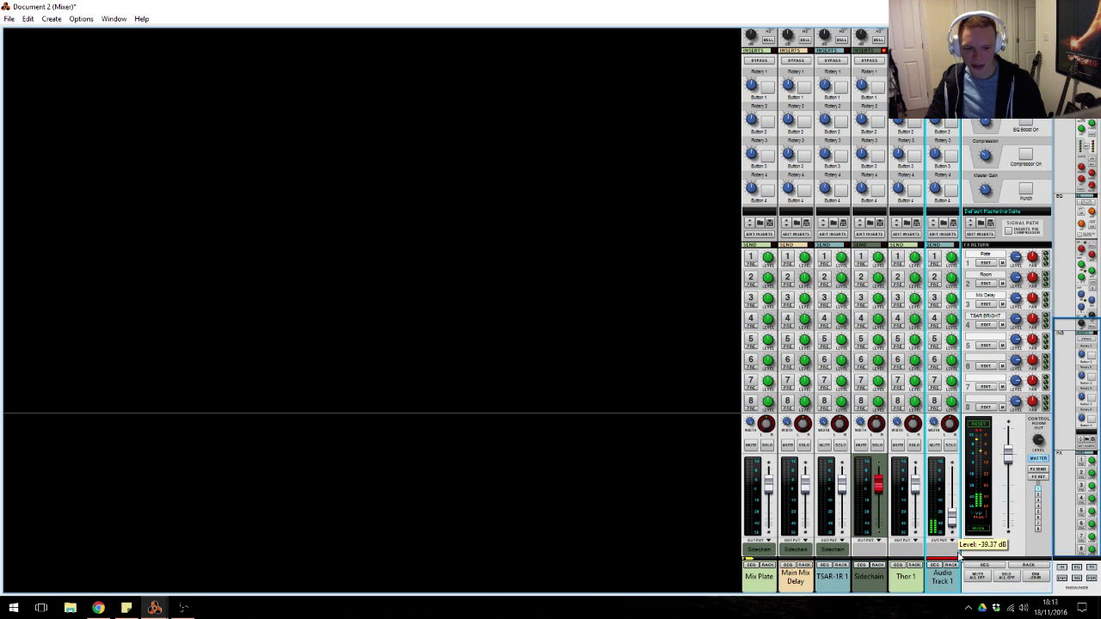
{"action": "key", "text": "alt+Tab"}
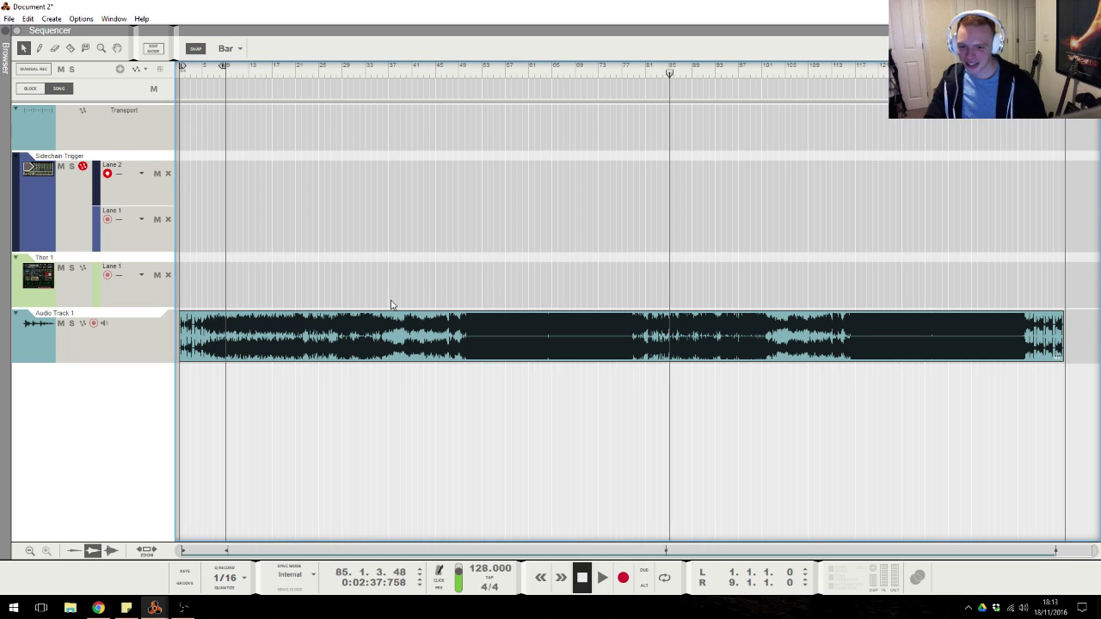
{"action": "key", "text": "alt+Tab"}
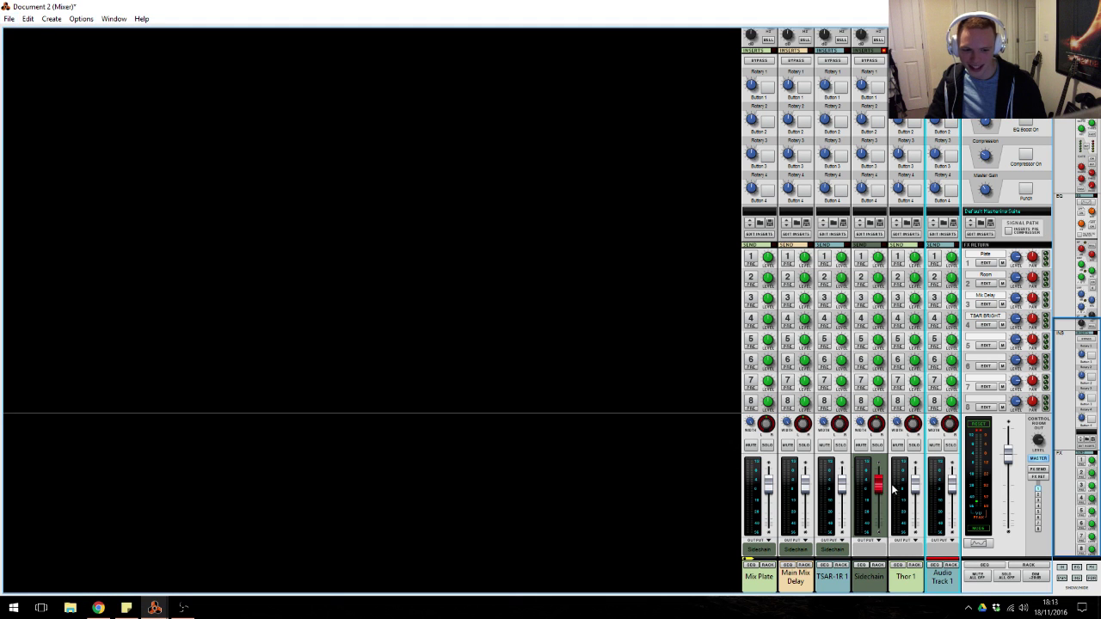
{"action": "key", "text": "alt+Tab"}
Delete the BTB Stream clip from Audio Track 1, return the song position to bar 1 and check the Twitch chat.
{"action": "left_click", "coordinate": [514, 335]}
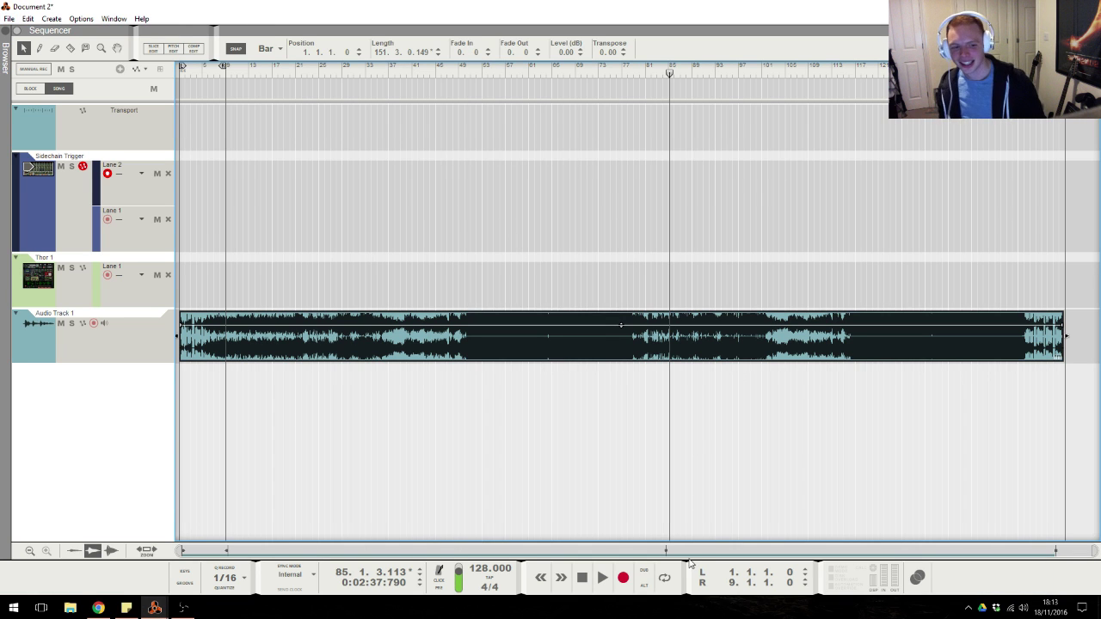
{"action": "key", "text": "Delete"}
{"action": "key", "text": "KP_0"}
{"action": "left_click", "coordinate": [107, 607]}
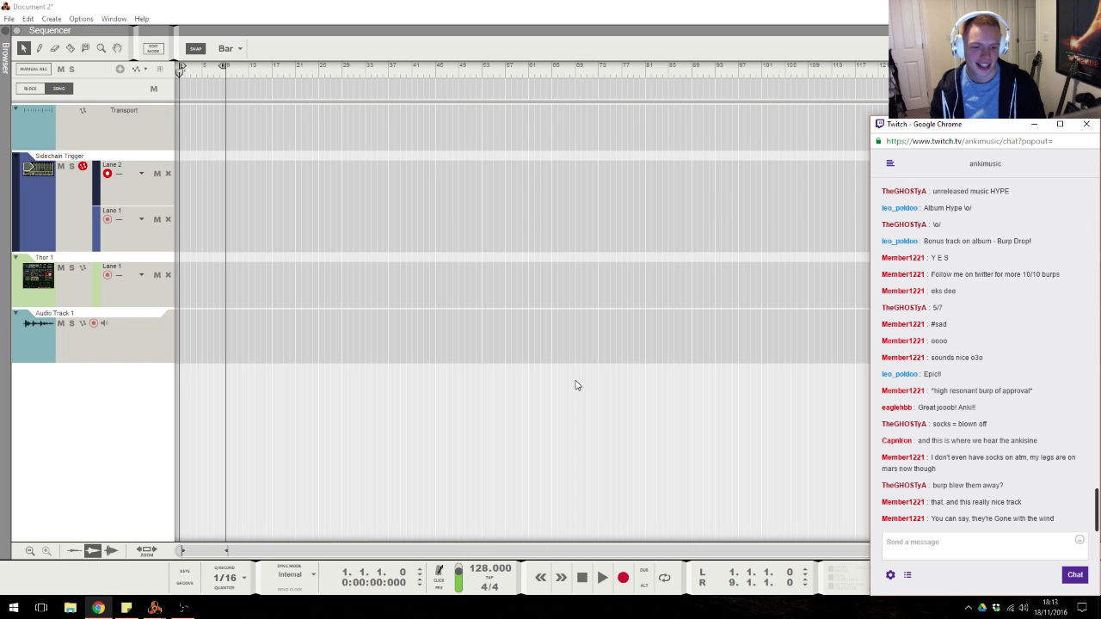
{"action": "left_click", "coordinate": [587, 366]}
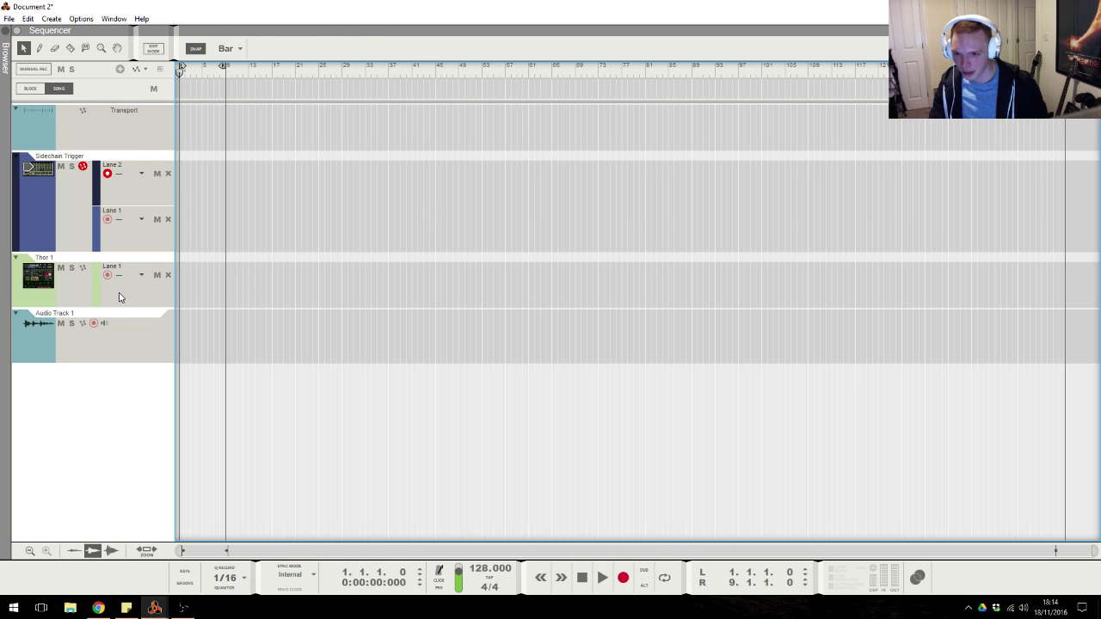
Import the SNY Stream audio file from the Desktop folder onto Audio Track 1 at bar 1 and disable stretch on the clip.
{"action": "key", "text": "F3"}
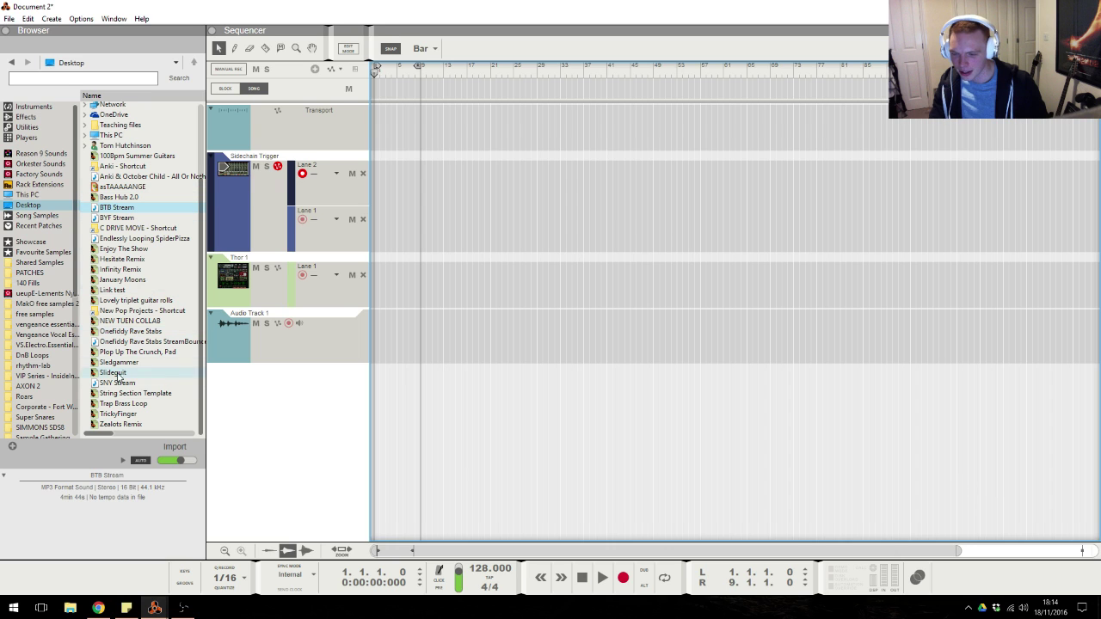
{"action": "left_click_drag", "start_coordinate": [113, 387], "coordinate": [374, 337]}
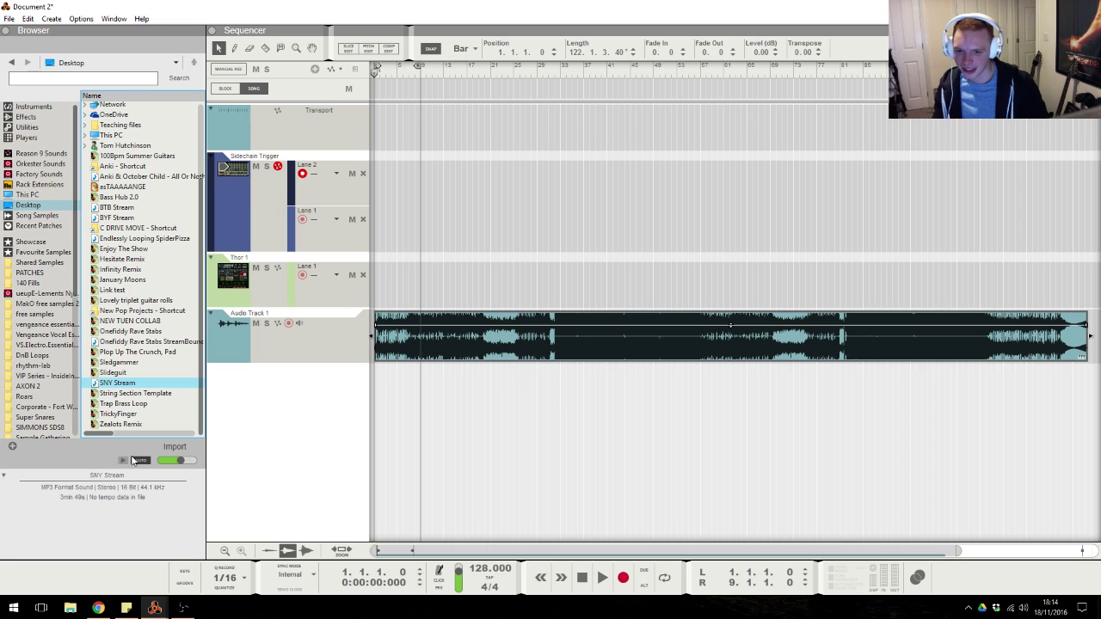
{"action": "right_click", "coordinate": [553, 336]}
{"action": "left_click", "coordinate": [585, 397]}
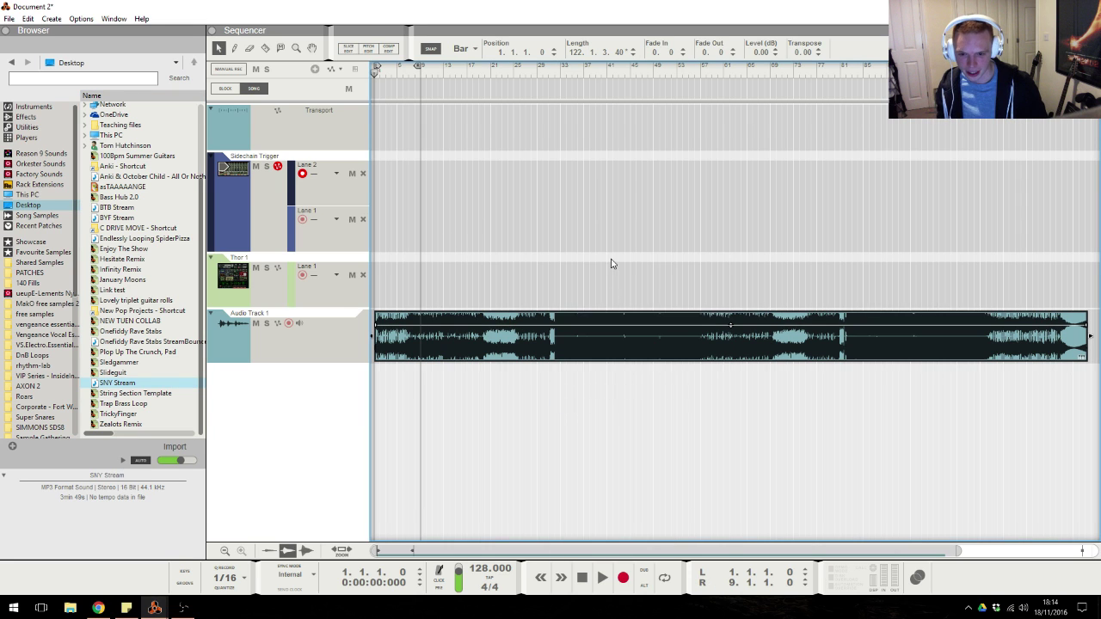
{"action": "left_click", "coordinate": [611, 263]}
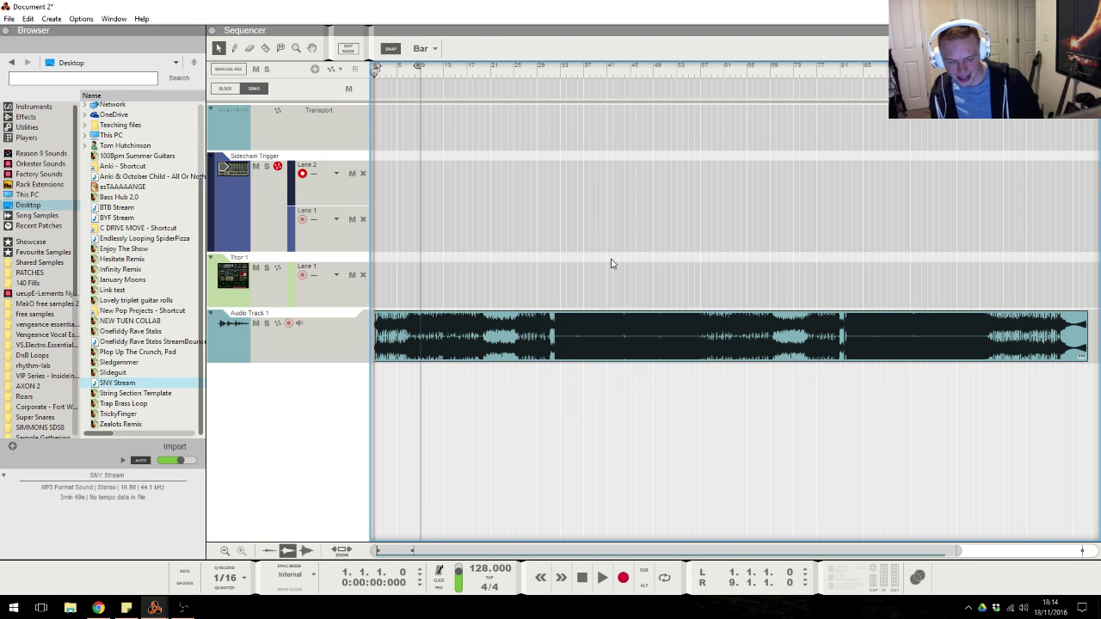
{"action": "left_click_drag", "start_coordinate": [470, 543], "coordinate": [407, 543]}
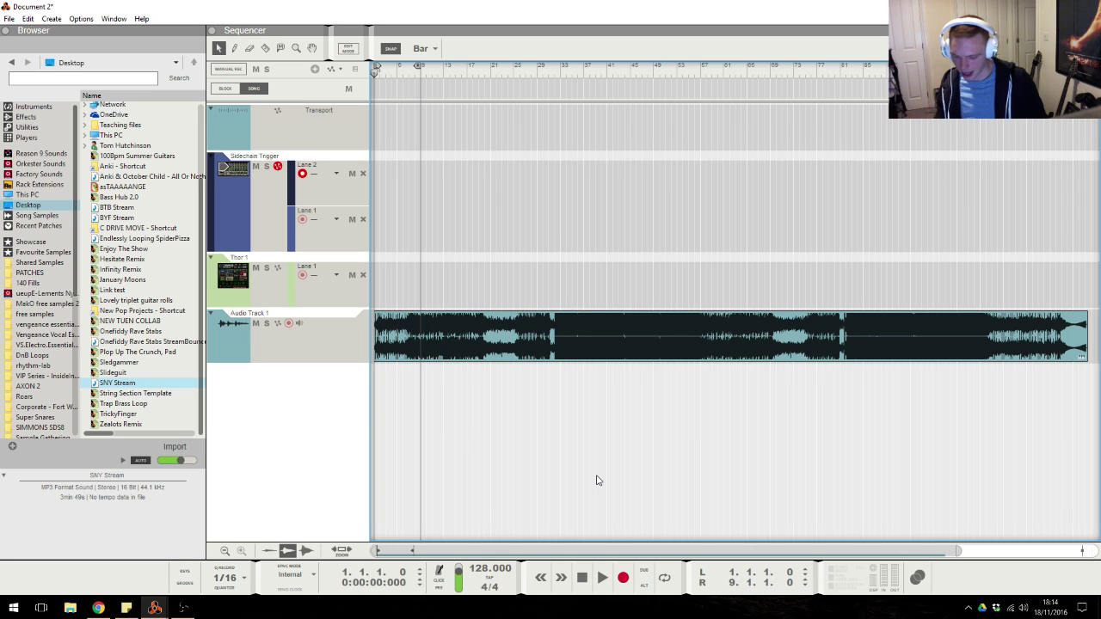
Check the Twitch chat and start playback of the SNY Stream clip from bar 1.
{"action": "left_click", "coordinate": [98, 608]}
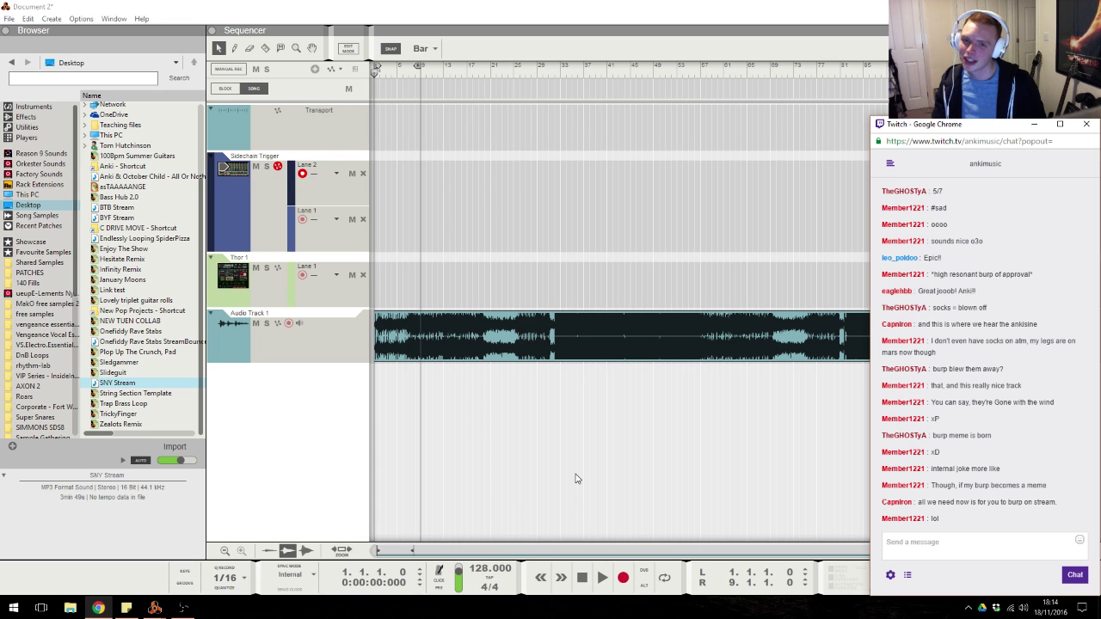
{"action": "left_click", "coordinate": [576, 479]}
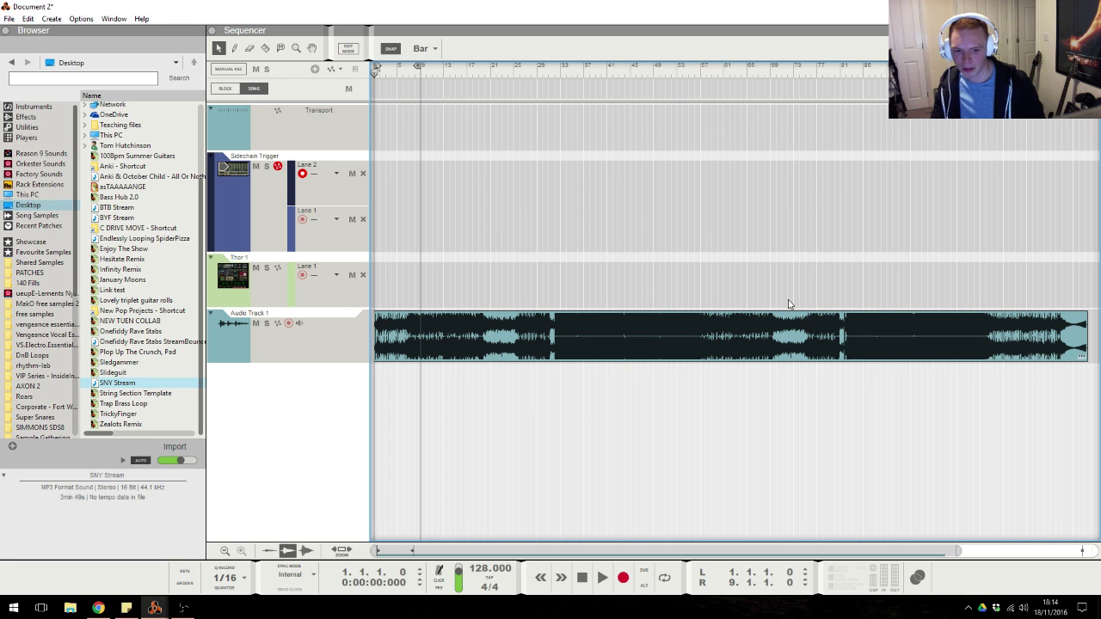
{"action": "key", "text": "space"}
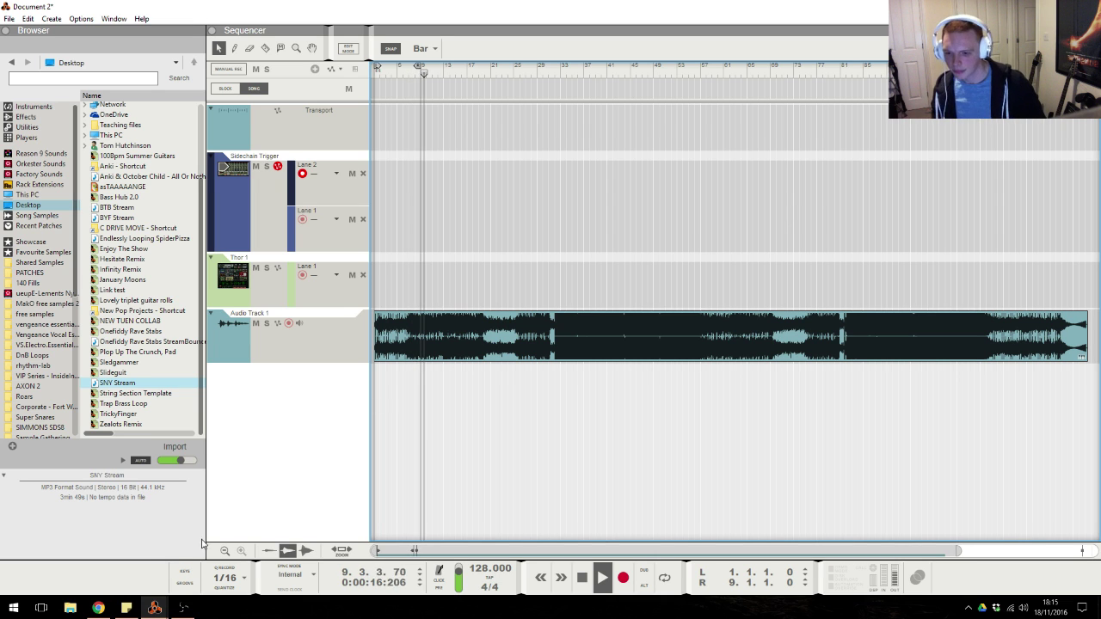
Follow the Twitch chat while the SNY Stream clip plays, switching between Chrome and the Document 2 sequencer.
{"action": "left_click", "coordinate": [99, 608]}
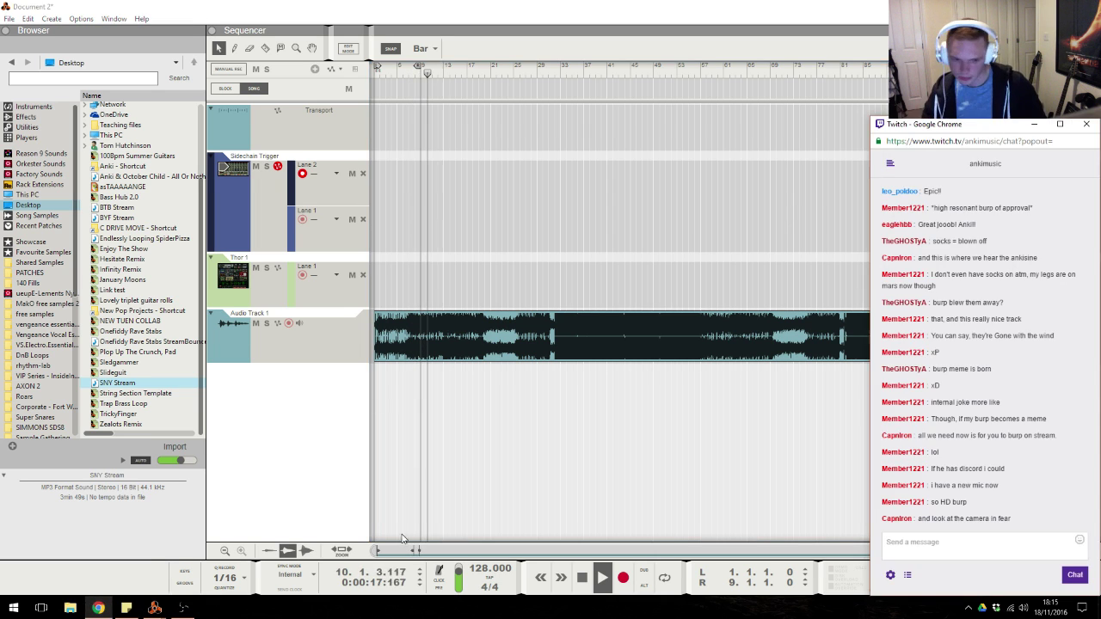
{"action": "left_click", "coordinate": [595, 465]}
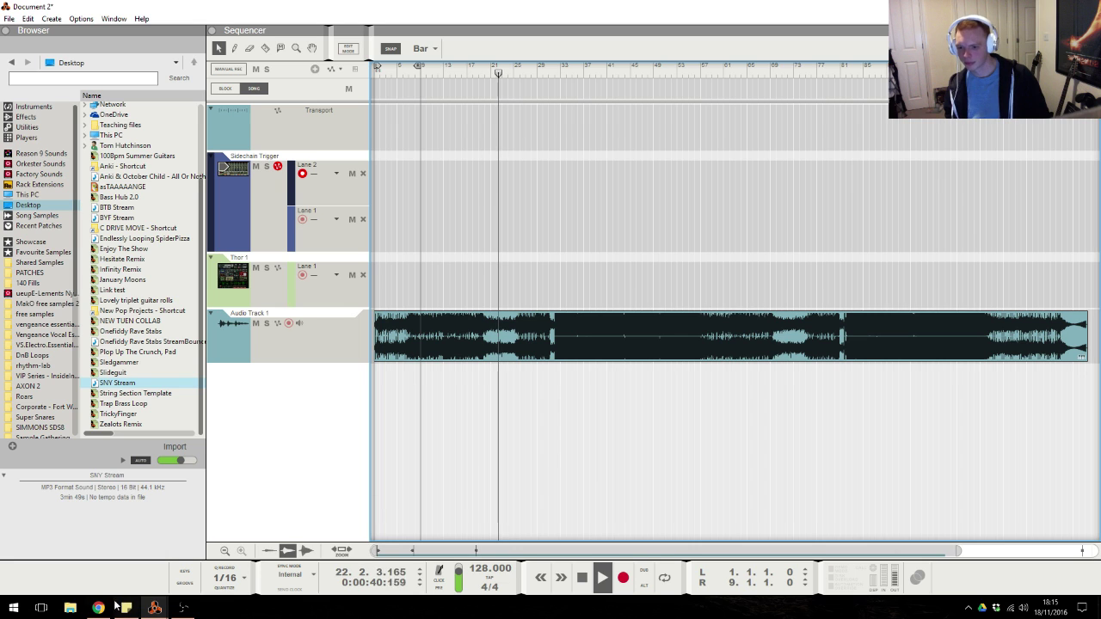
{"action": "key", "text": "alt+Tab"}
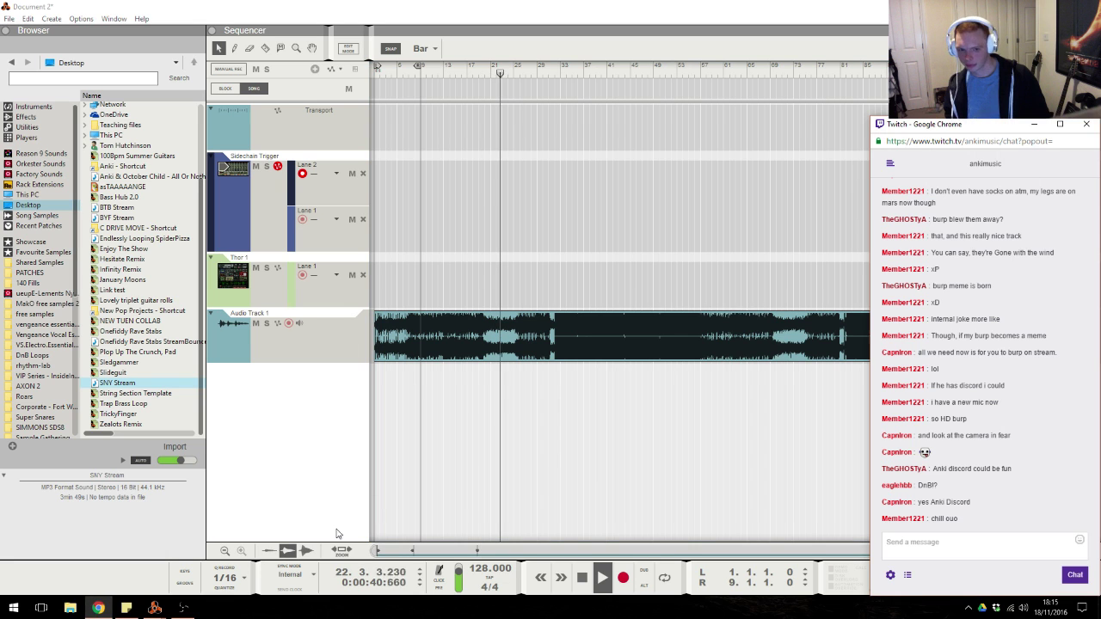
{"action": "left_click", "coordinate": [625, 444]}
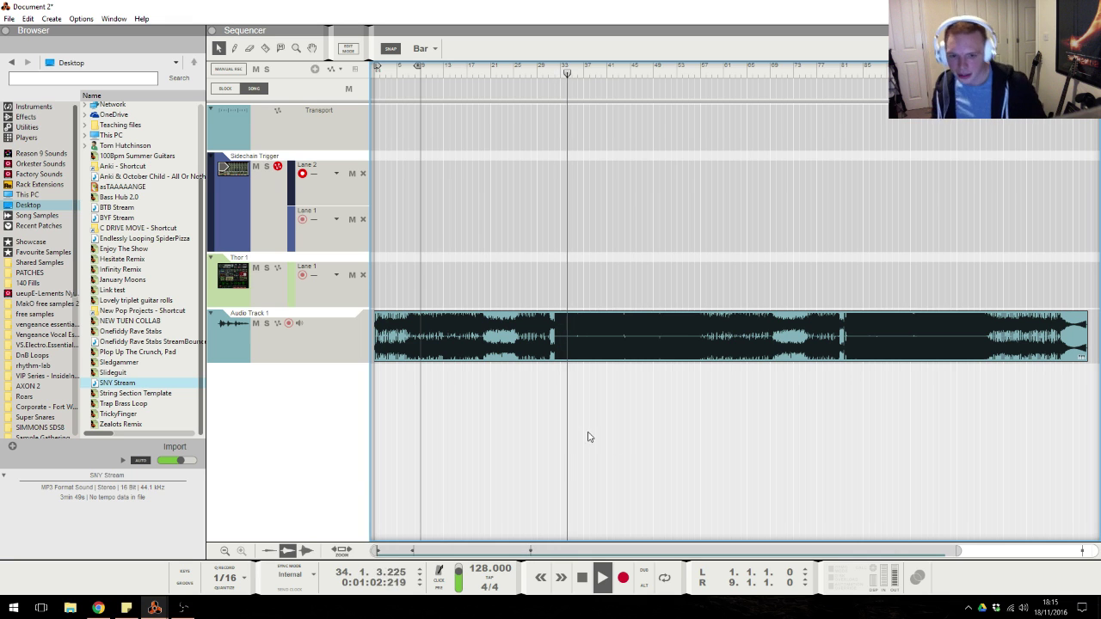
{"action": "key", "text": "alt+Tab"}
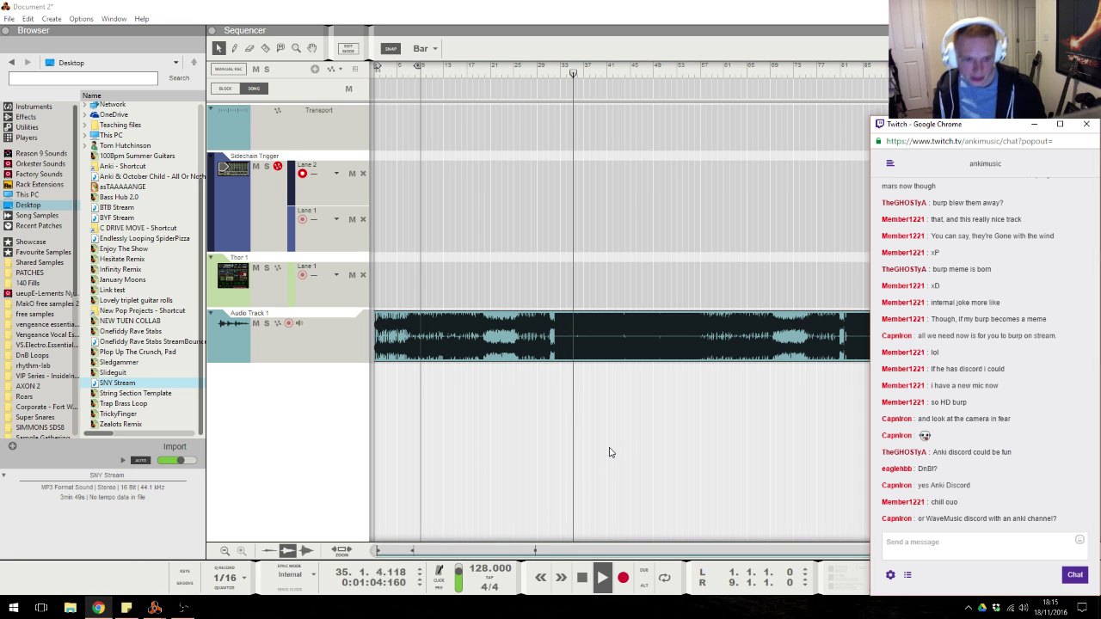
{"action": "key", "text": "alt+Tab"}
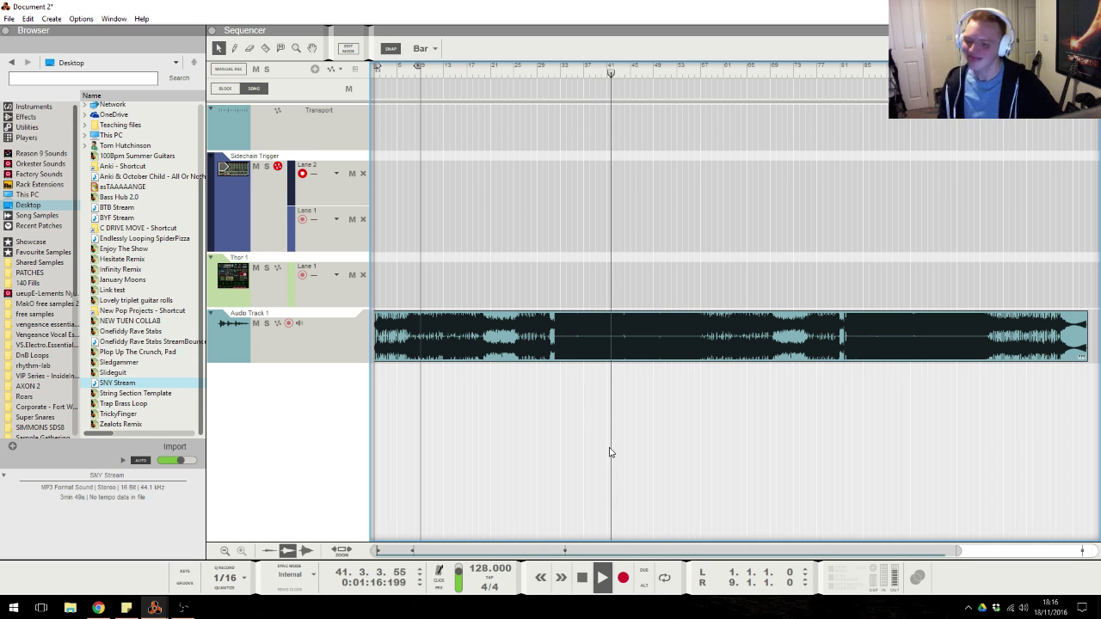
{"action": "left_click", "coordinate": [98, 608]}
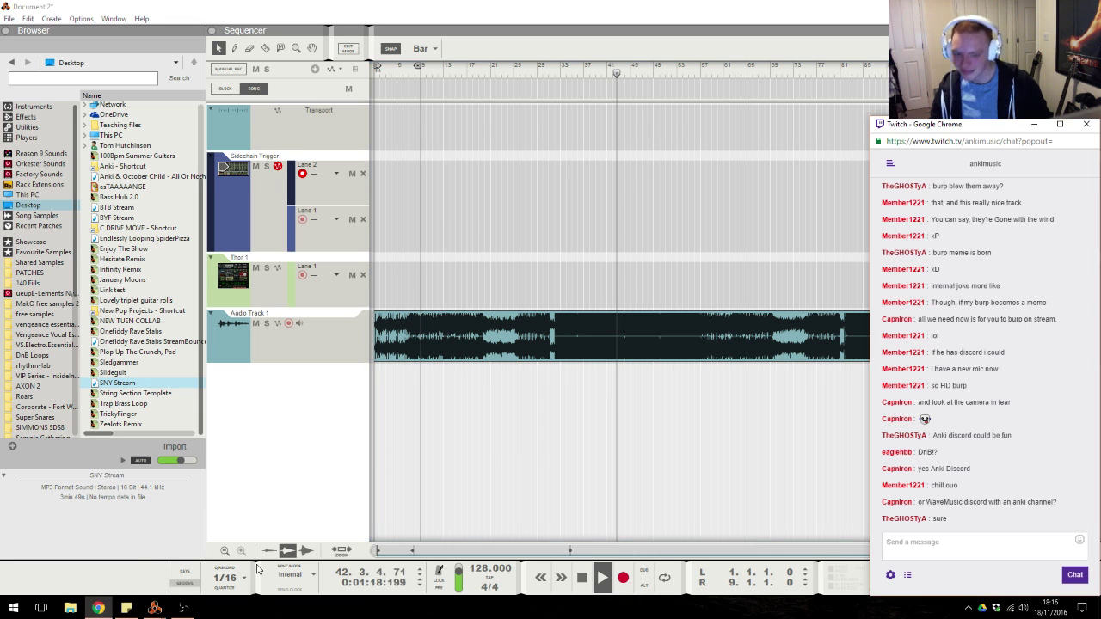
{"action": "left_click", "coordinate": [638, 456]}
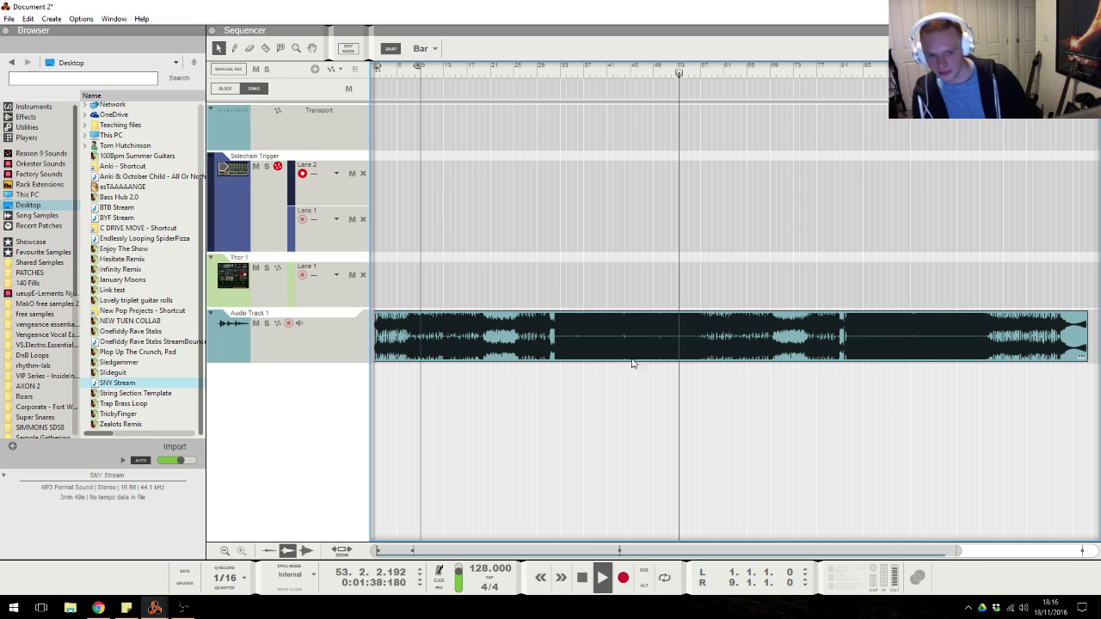
{"action": "left_click", "coordinate": [98, 608]}
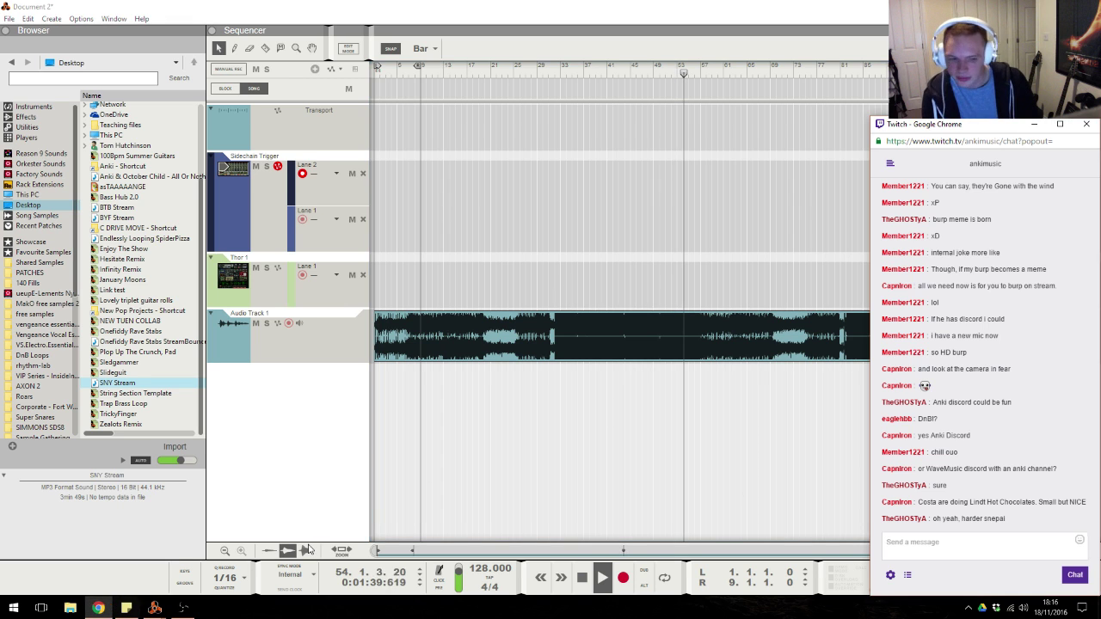
{"action": "left_click", "coordinate": [674, 460]}
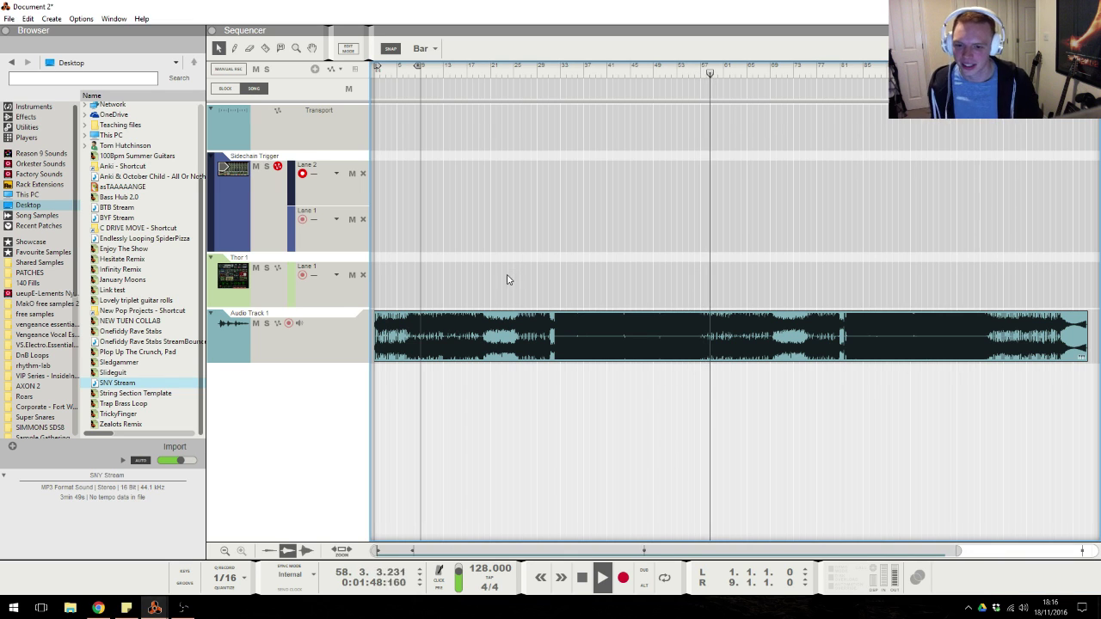
Fade out the SNY Stream playback by lowering Audio Track 1's level fader in the mixer.
{"action": "key", "text": "alt+Tab"}
{"action": "key", "text": "Tab"}
{"action": "left_click_drag", "start_coordinate": [952, 491], "coordinate": [955, 550]}
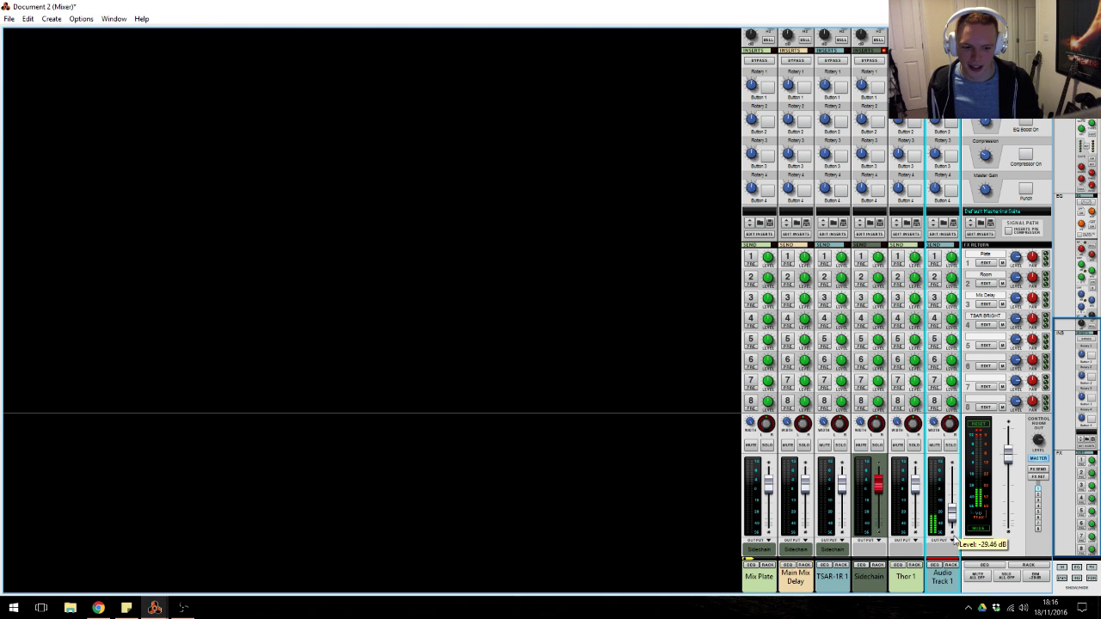
{"action": "key", "text": "alt+Tab"}
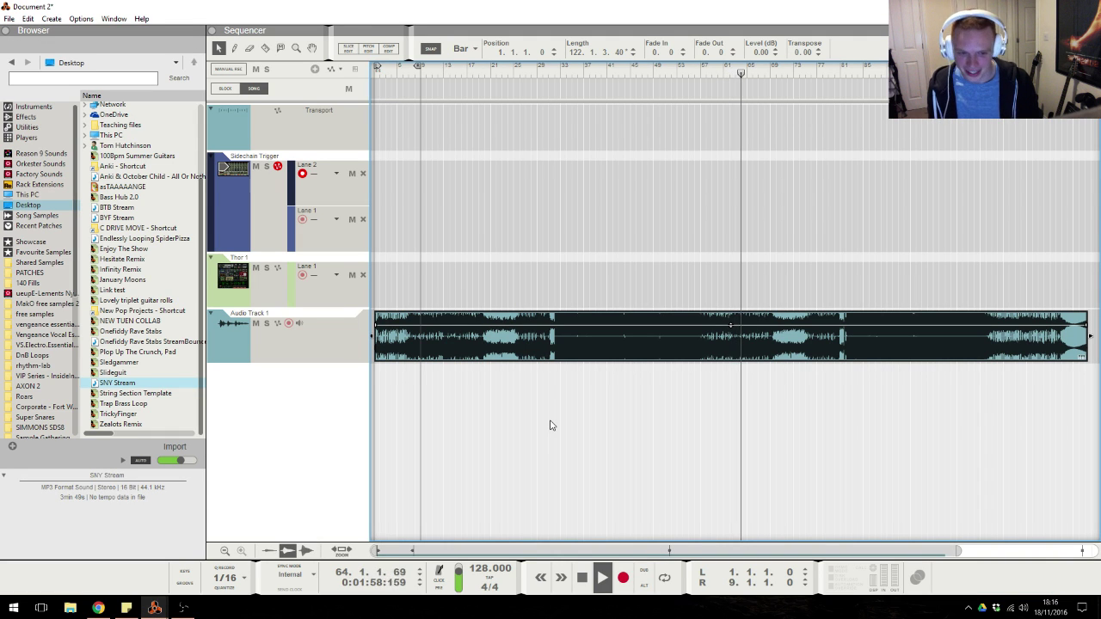
Delete the SNY Stream clip, stop playback and leave the emptied Audio Track 1 selected in the sequencer.
{"action": "key", "text": "Delete"}
{"action": "left_click", "coordinate": [300, 346]}
{"action": "key", "text": "alt+Tab"}
{"action": "left_click", "coordinate": [423, 314]}
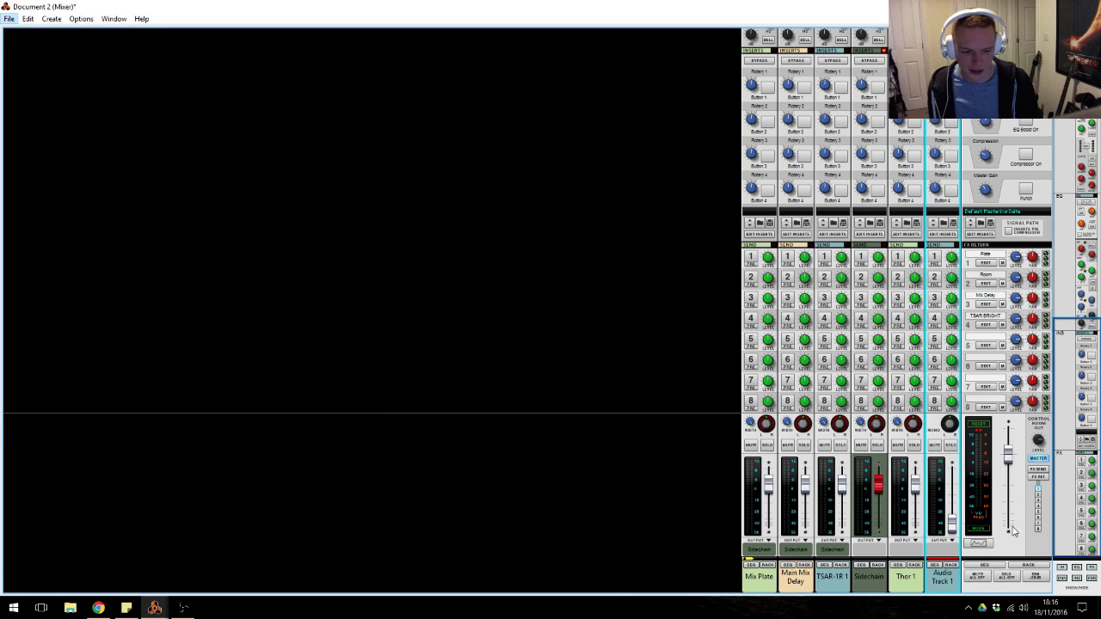
{"action": "key", "text": "alt+Tab"}
{"action": "left_click", "coordinate": [408, 330]}
Read the latest Twitch chat messages in Chrome and return to the Document 2 sequencer.
{"action": "mouse_move", "coordinate": [102, 608]}
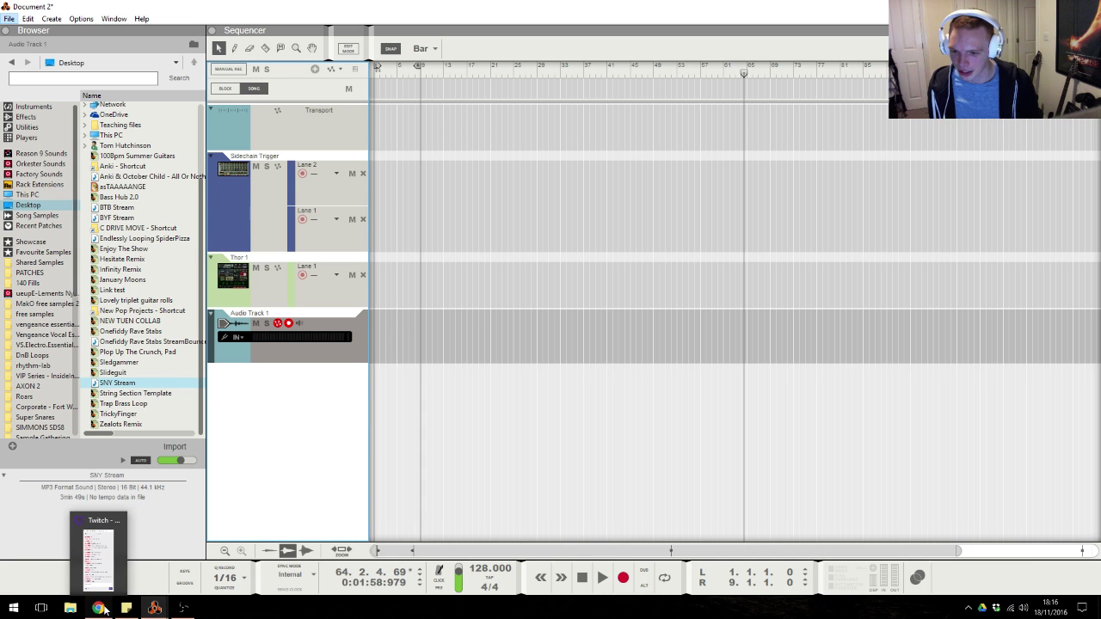
{"action": "left_click", "coordinate": [101, 608]}
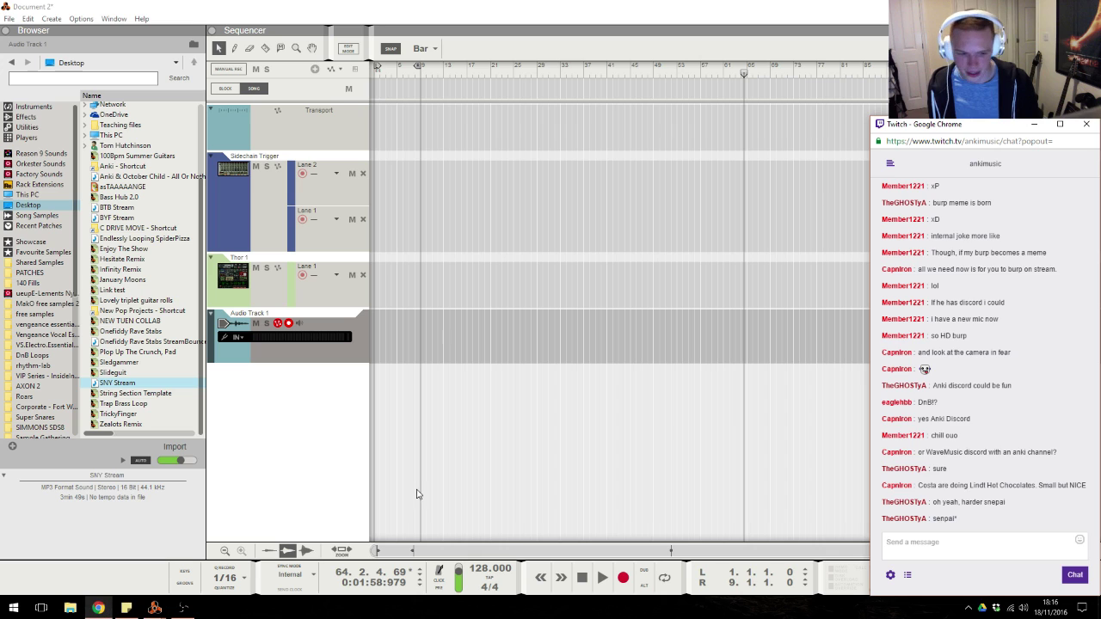
{"action": "left_click", "coordinate": [667, 416]}
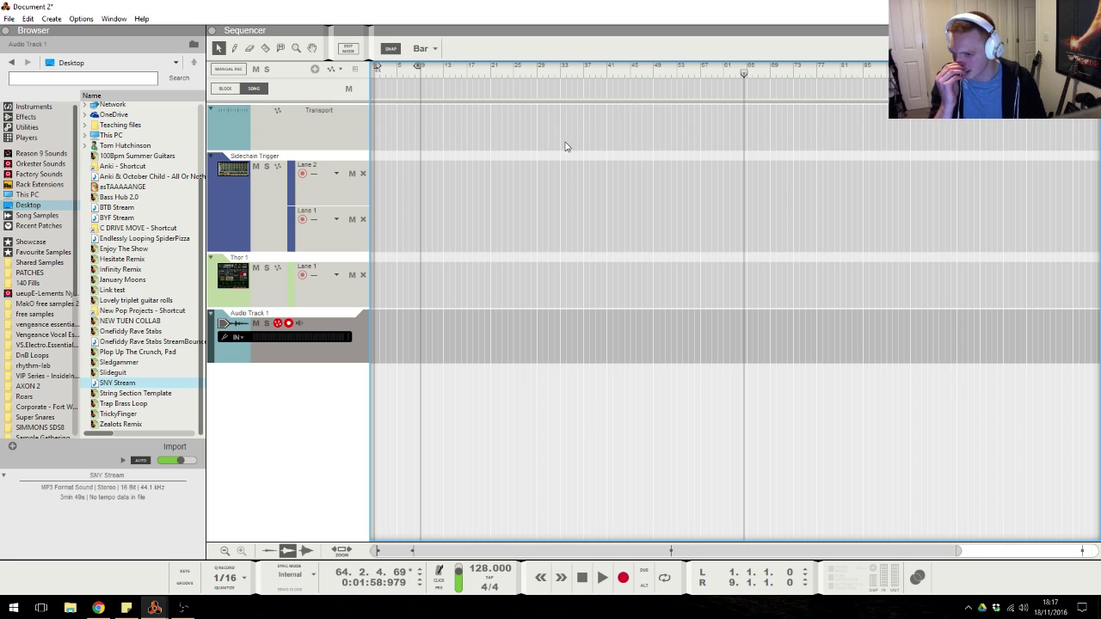
Import the BYF Stream audio file from the Desktop folder onto Audio Track 1 at bar 1 and deselect the clip.
{"action": "left_click_drag", "start_coordinate": [104, 225], "coordinate": [373, 344]}
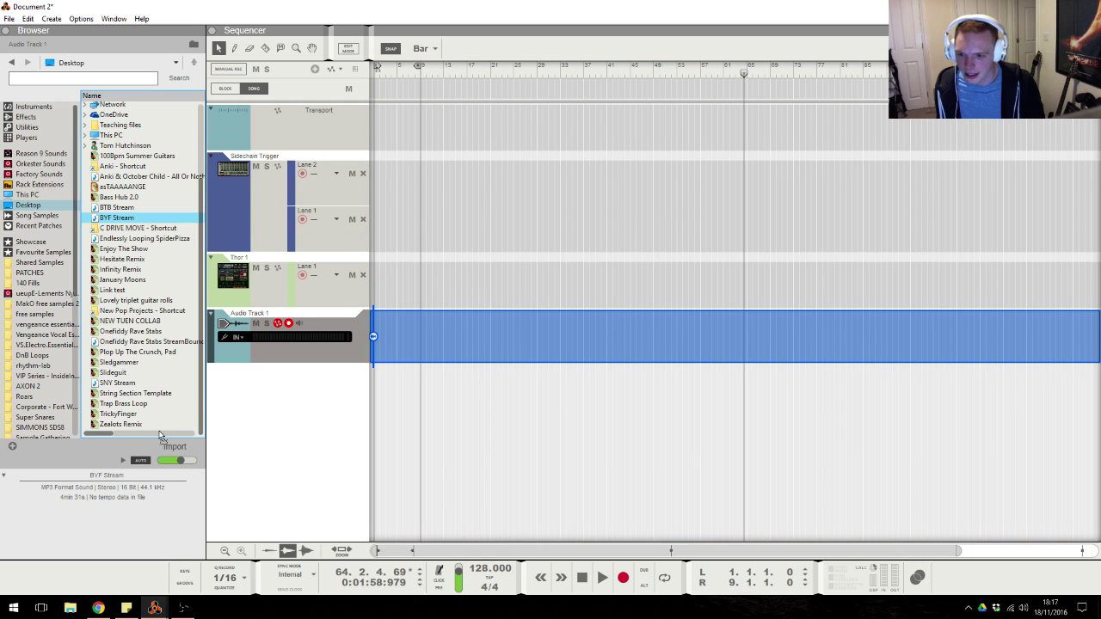
{"action": "left_click", "coordinate": [123, 460]}
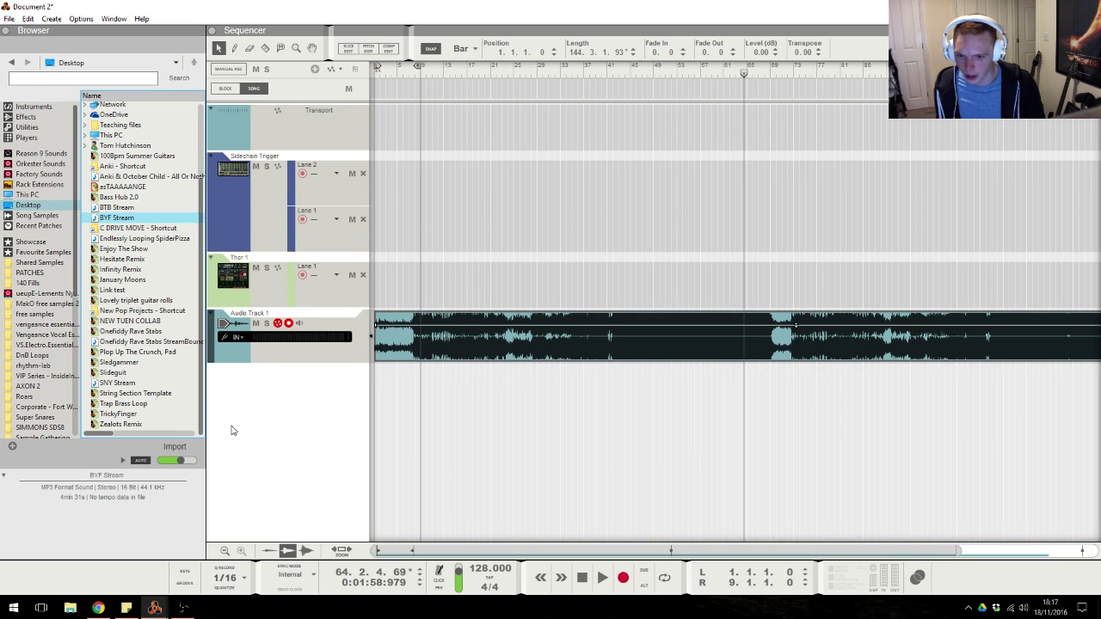
{"action": "left_click", "coordinate": [602, 414]}
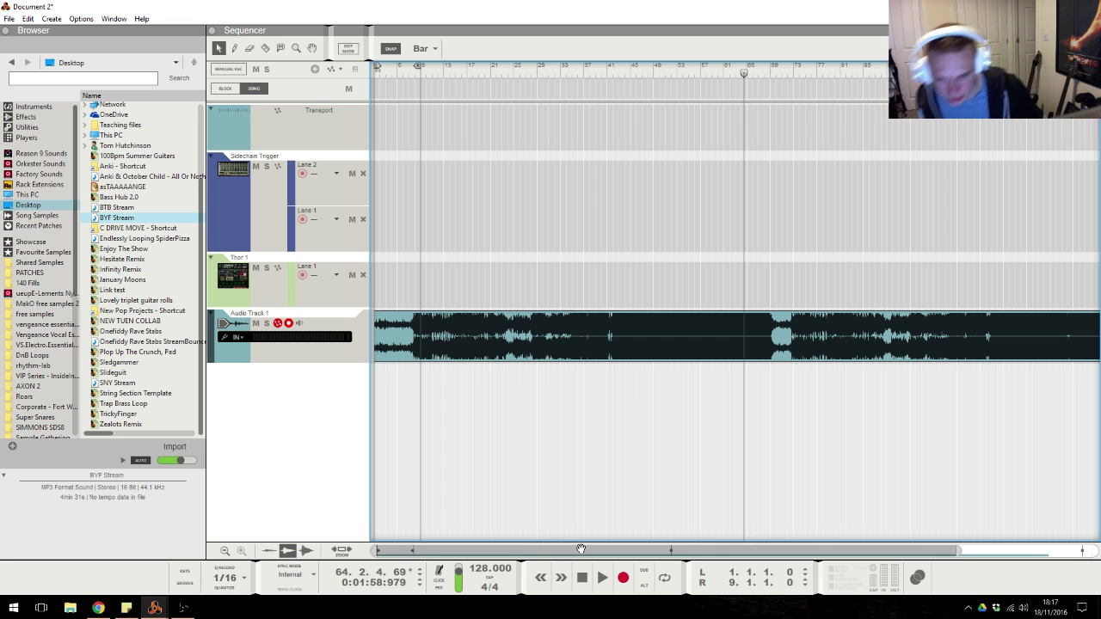
{"action": "mouse_move", "coordinate": [574, 547]}
{"action": "left_mouse_down"}
{"action": "mouse_move", "coordinate": [692, 556]}
{"action": "mouse_move", "coordinate": [587, 554]}
{"action": "left_mouse_up"}
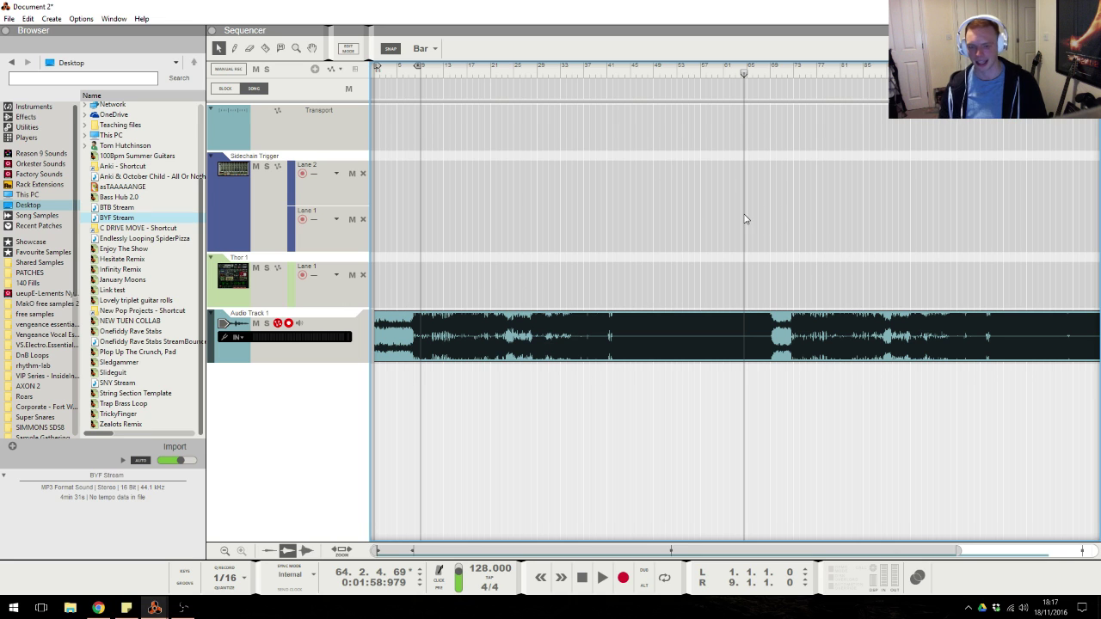
Hide the browser so the sequencer shows the whole BYF Stream clip, and return the song position to bar 1.
{"action": "left_click", "coordinate": [98, 607]}
{"action": "left_click", "coordinate": [720, 410]}
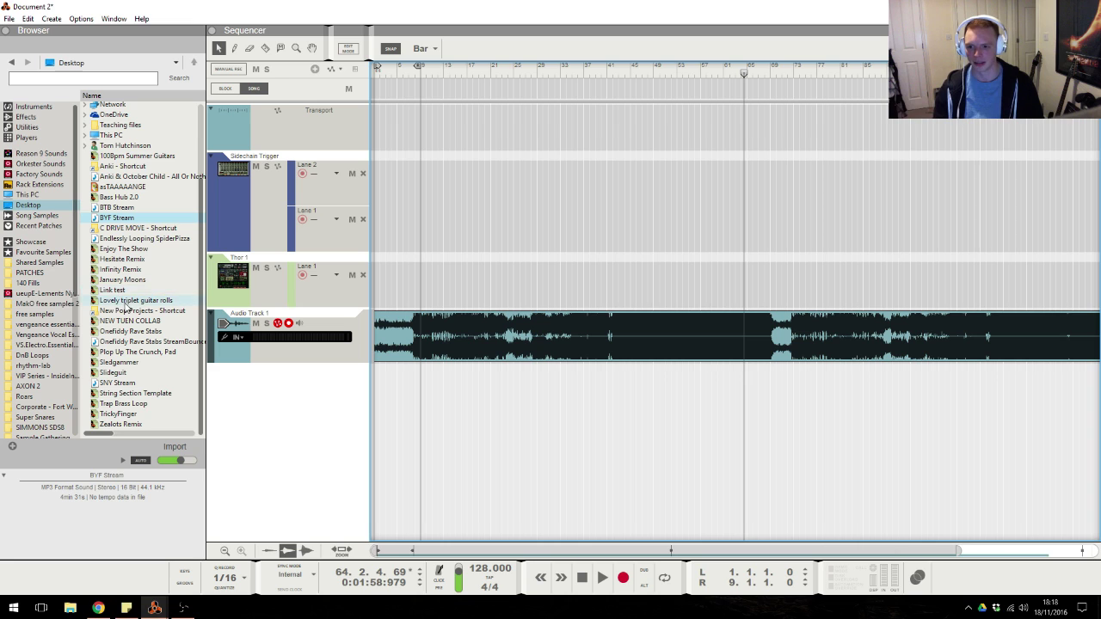
{"action": "key", "text": "F3"}
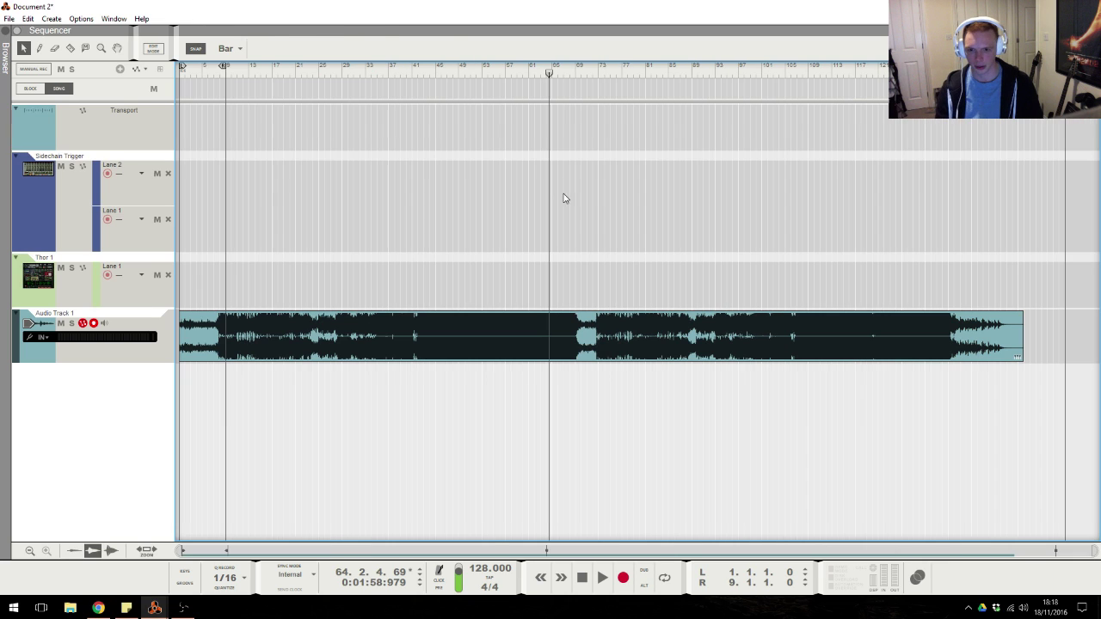
{"action": "left_click", "coordinate": [552, 75]}
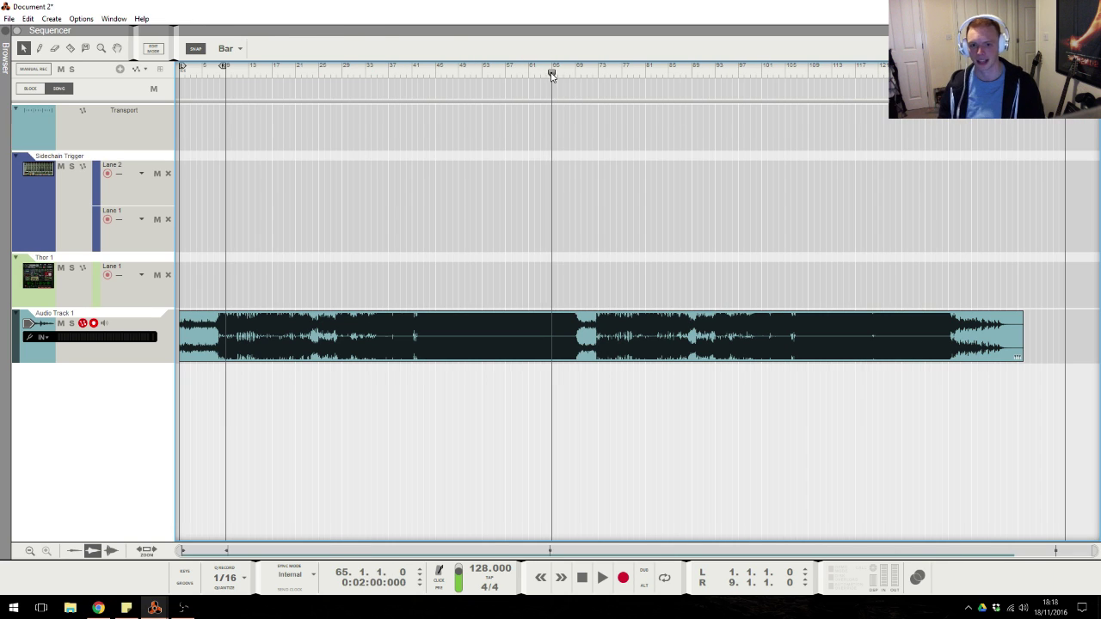
{"action": "key", "text": "Home"}
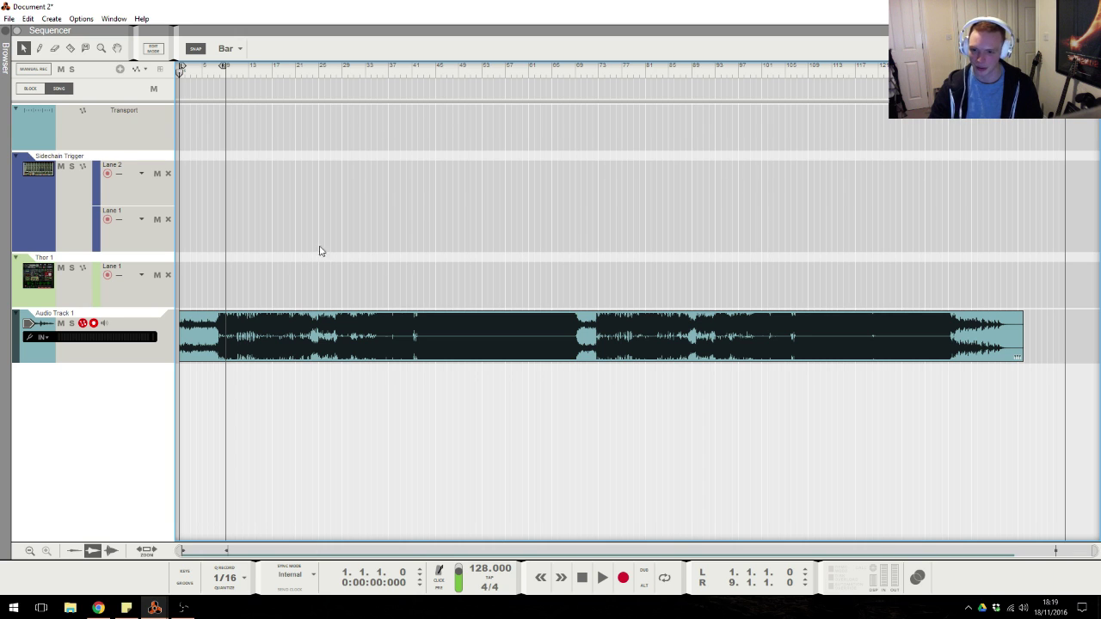
Check the Twitch chat and start playback of the BYF Stream clip from bar 1.
{"action": "left_click", "coordinate": [98, 608]}
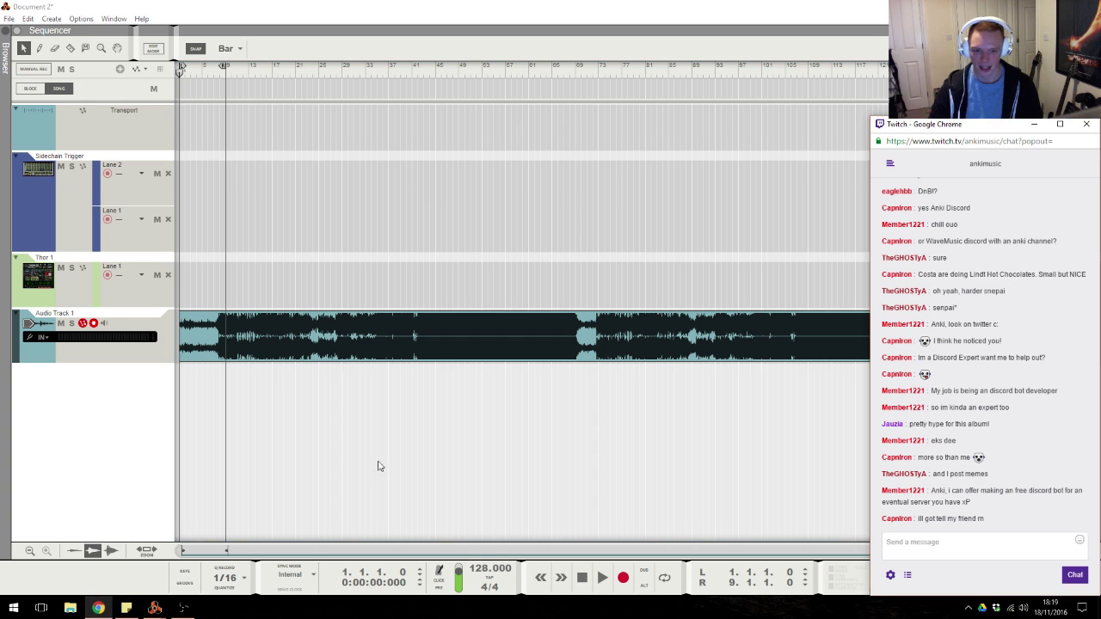
{"action": "left_click", "coordinate": [550, 429]}
{"action": "key", "text": "space"}
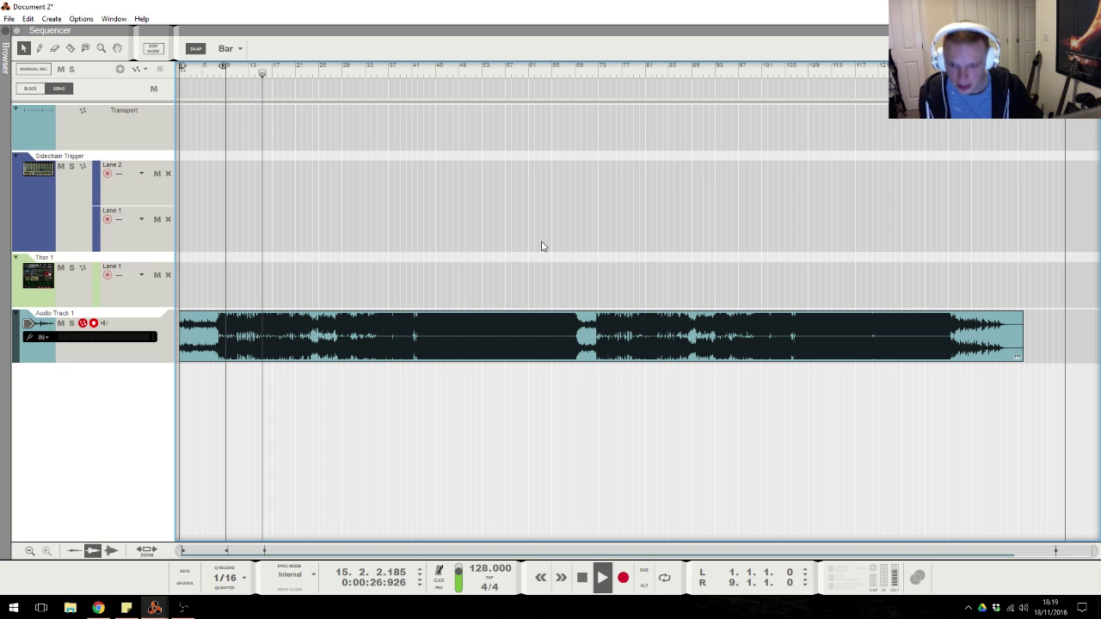
Follow the Twitch chat while the BYF Stream clip plays, switching between Chrome and the Document 2 sequencer.
{"action": "left_click", "coordinate": [98, 608]}
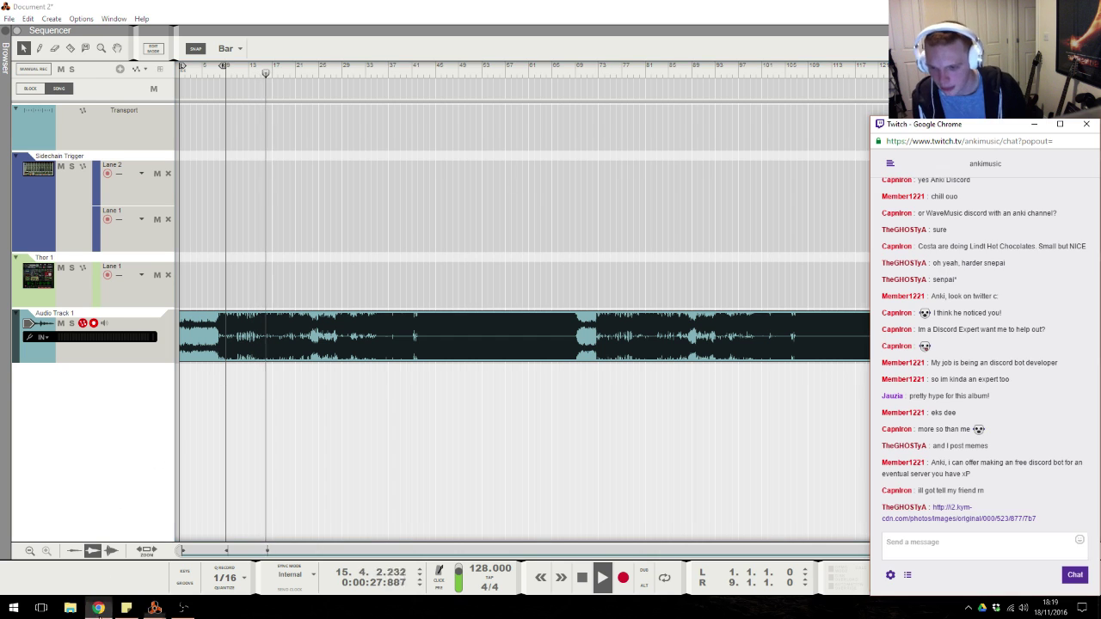
{"action": "left_click", "coordinate": [656, 445]}
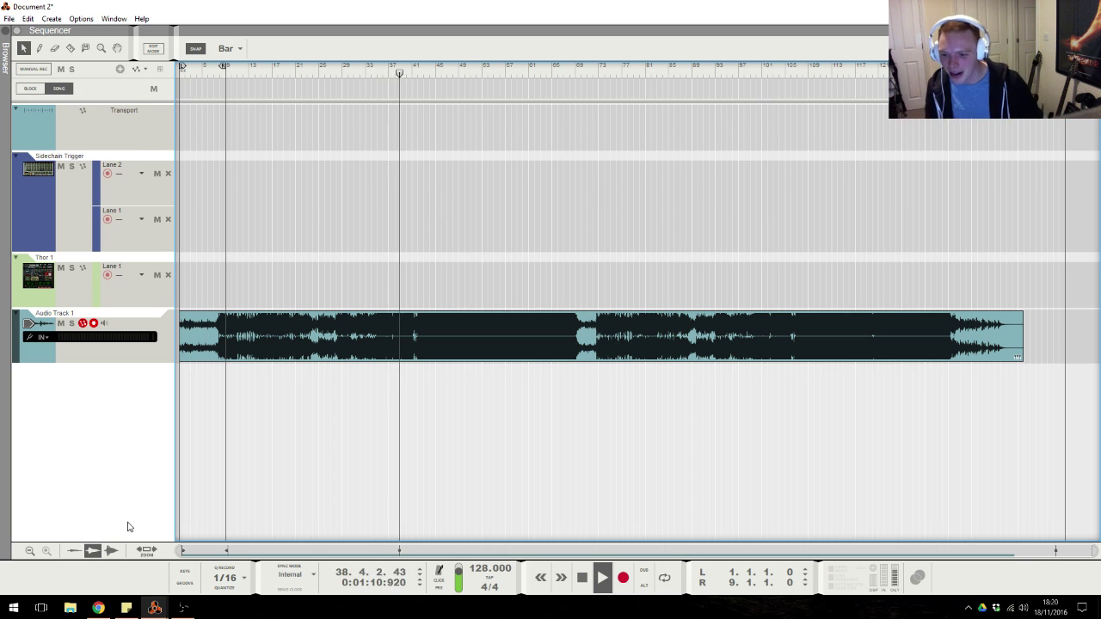
{"action": "left_click", "coordinate": [98, 608]}
{"action": "left_click", "coordinate": [646, 199]}
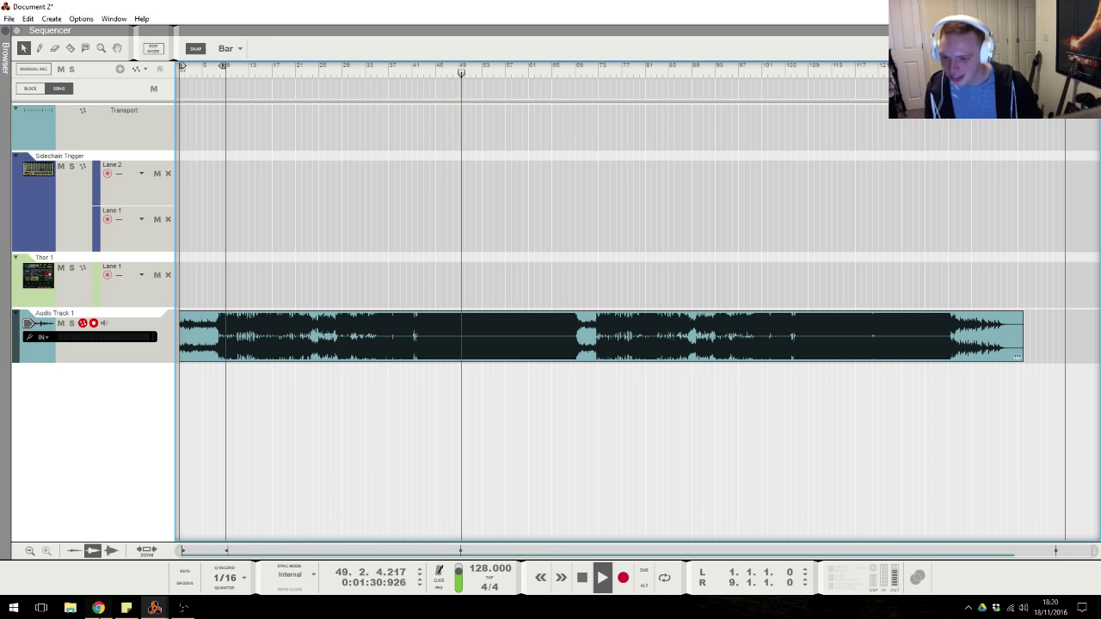
{"action": "key", "text": "alt+Tab"}
{"action": "left_click", "coordinate": [464, 459]}
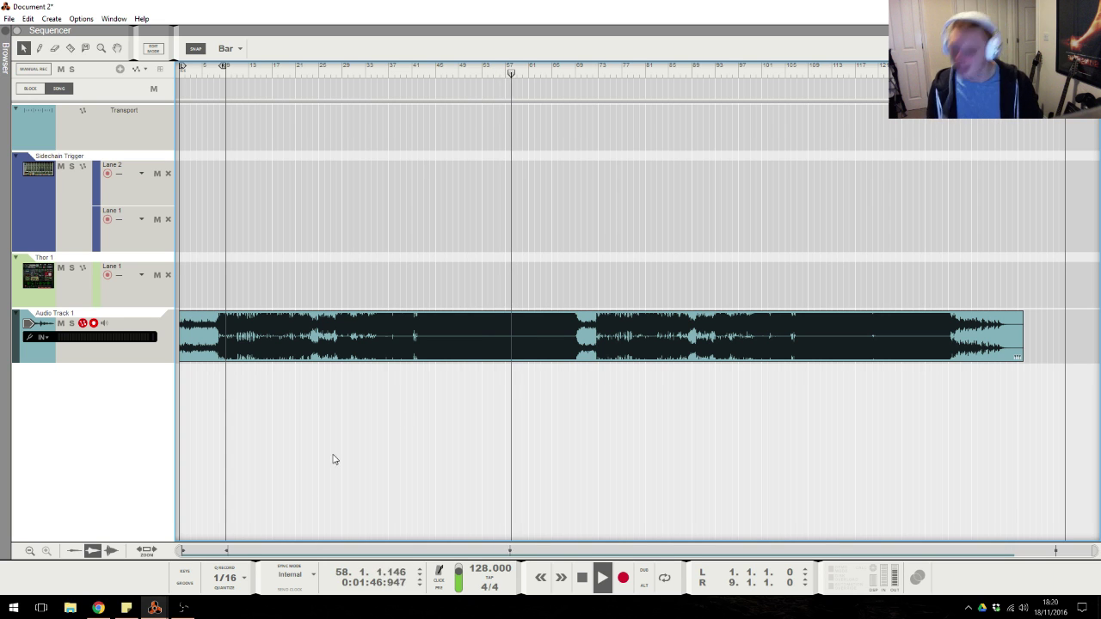
{"action": "key", "text": "alt+Tab"}
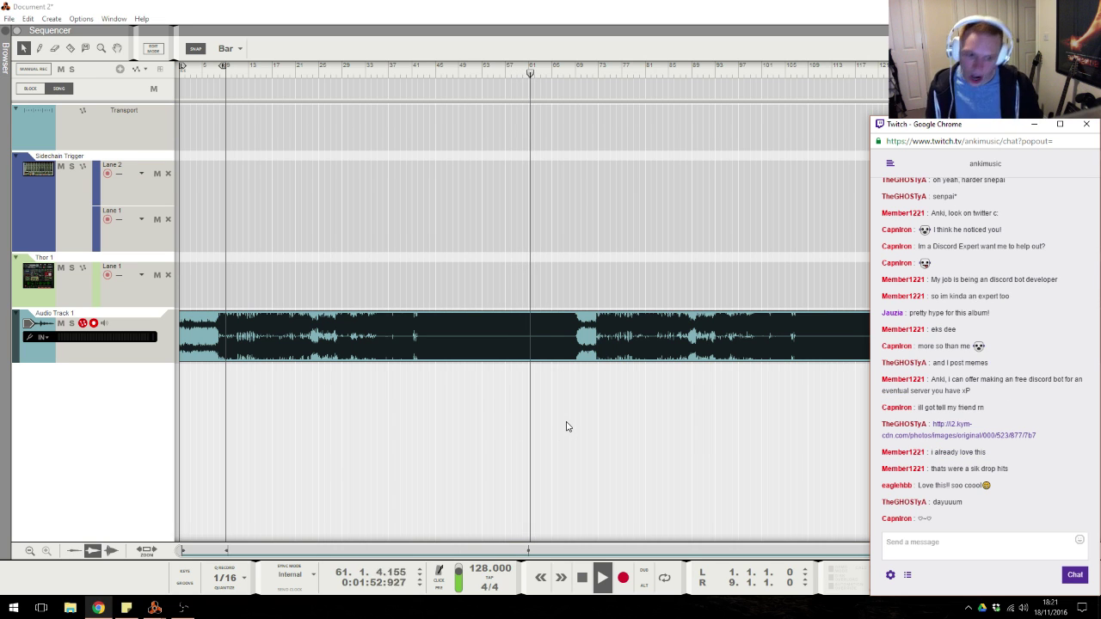
{"action": "key", "text": "alt+Tab"}
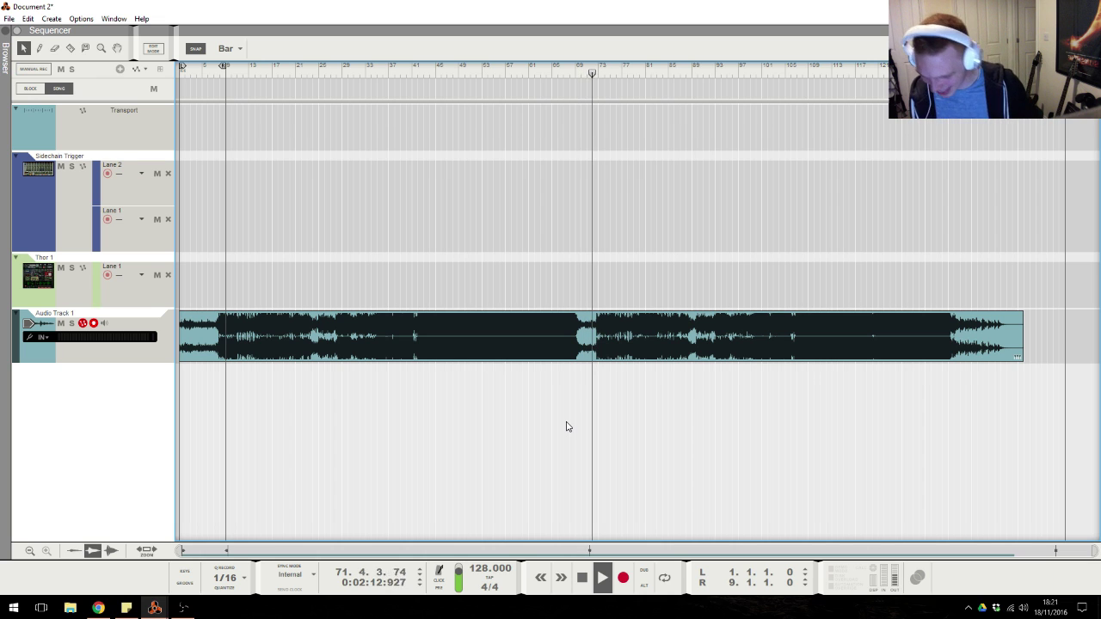
Stop playback and delete the BYF Stream clip from Audio Track 1.
{"action": "key", "text": "space"}
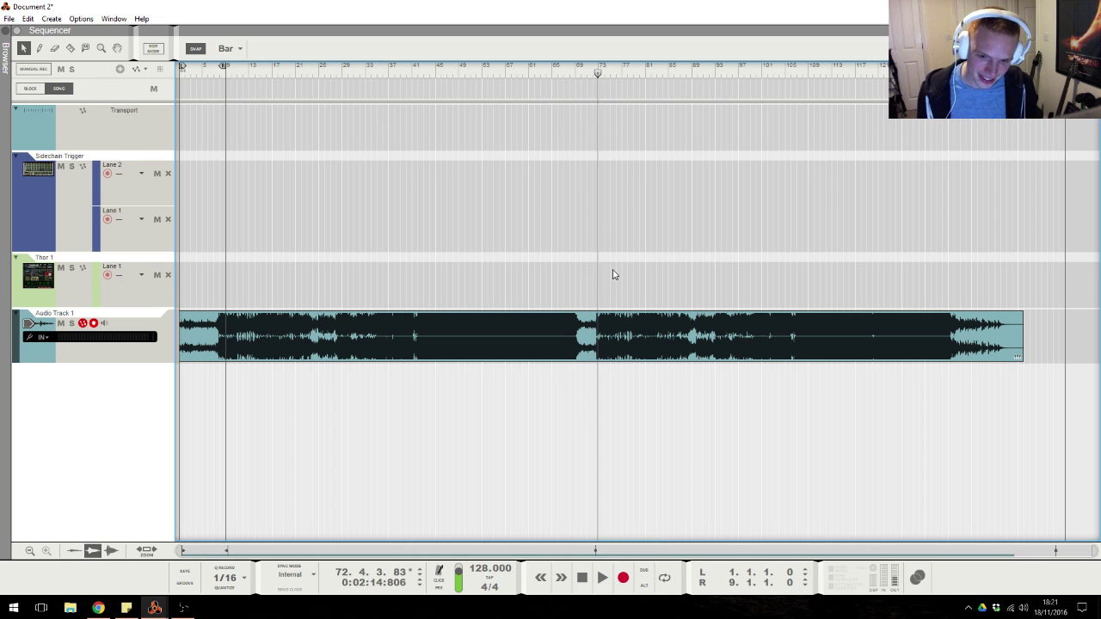
{"action": "left_click_drag", "start_coordinate": [619, 208], "coordinate": [369, 481]}
{"action": "key", "text": "Delete"}
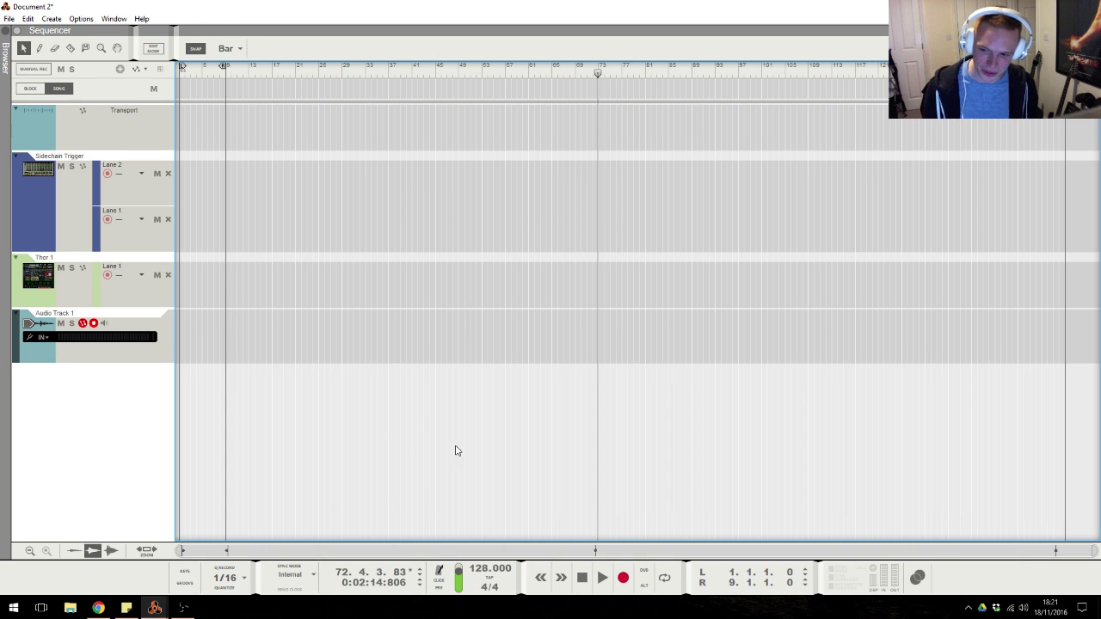
Switch to the Twitch chat in Chrome to read the viewers' newest messages.
{"action": "left_click", "coordinate": [98, 608]}
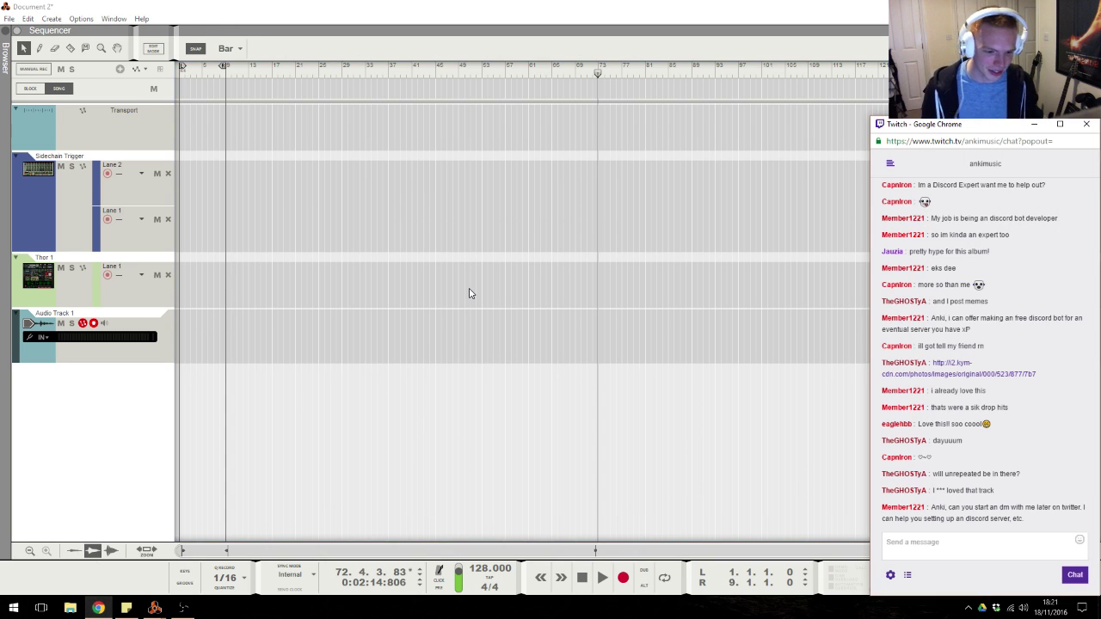